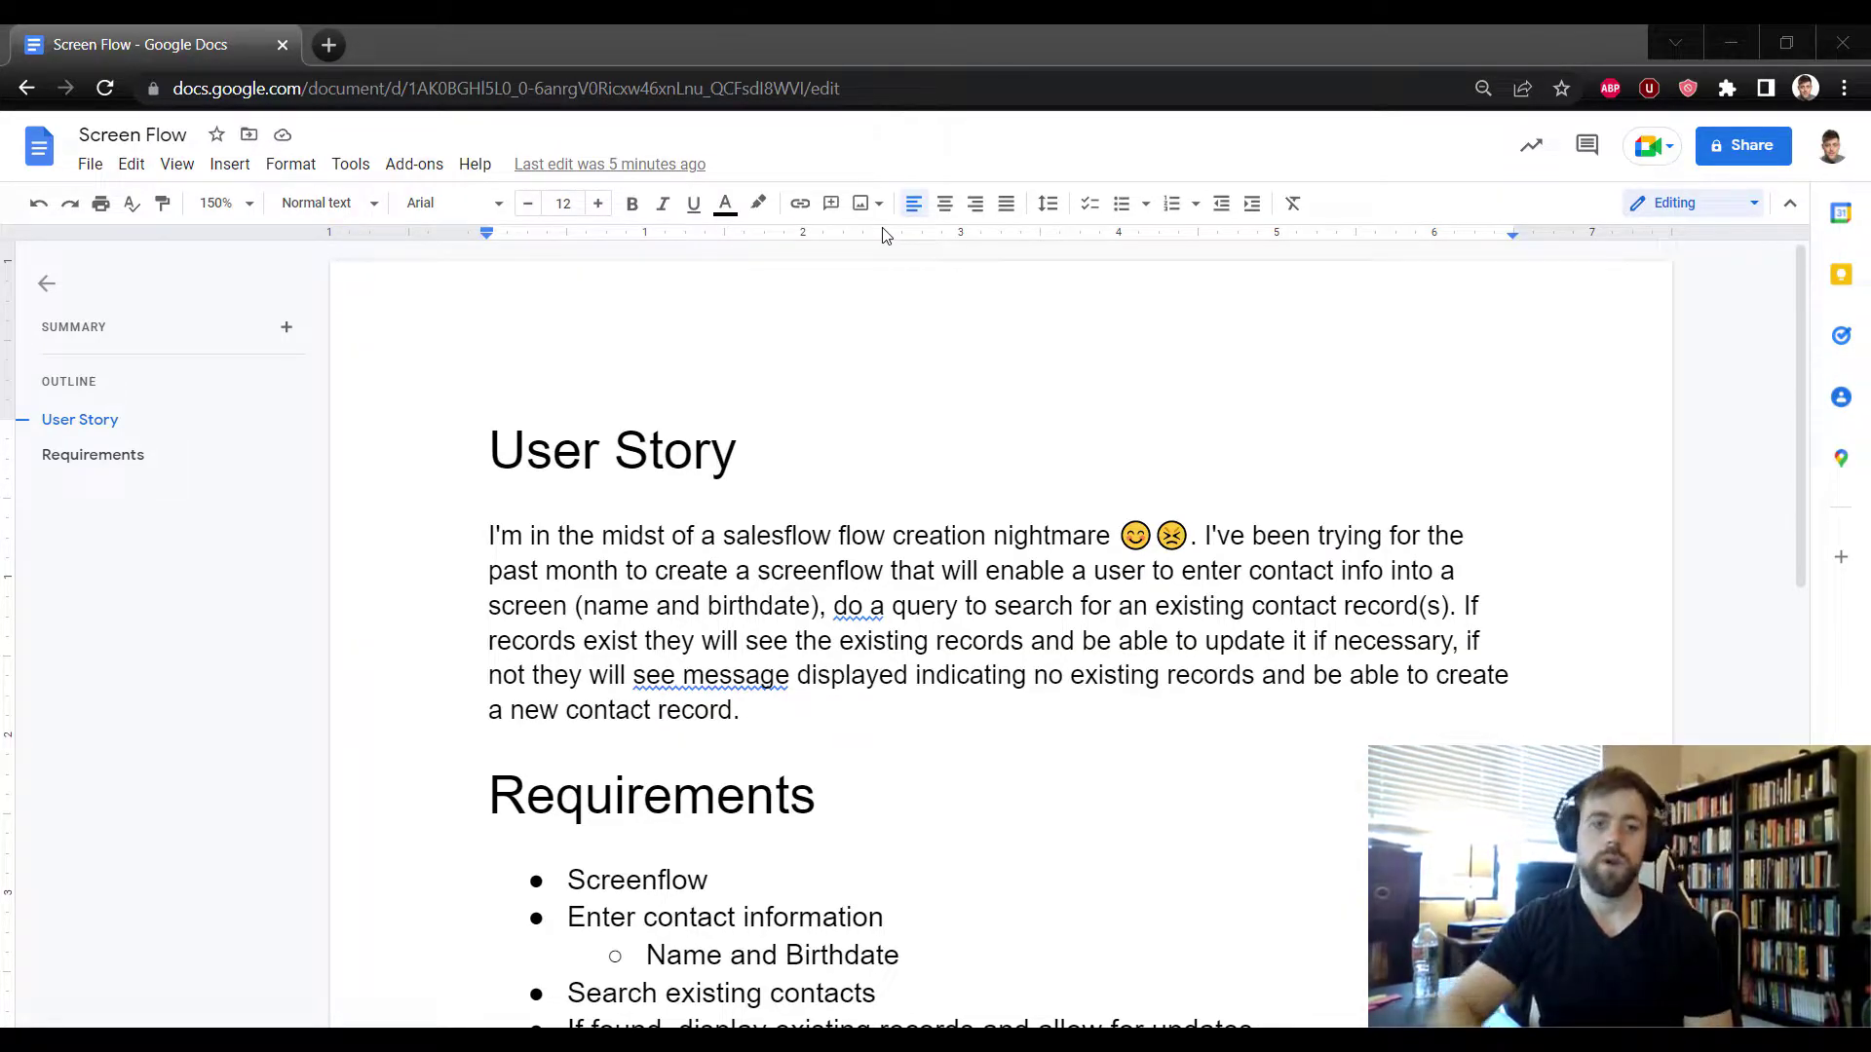
# Step: Scroll through the Screen Flow user story and requirements in Google Docs
pyautogui.scroll(-3, 733, 711)
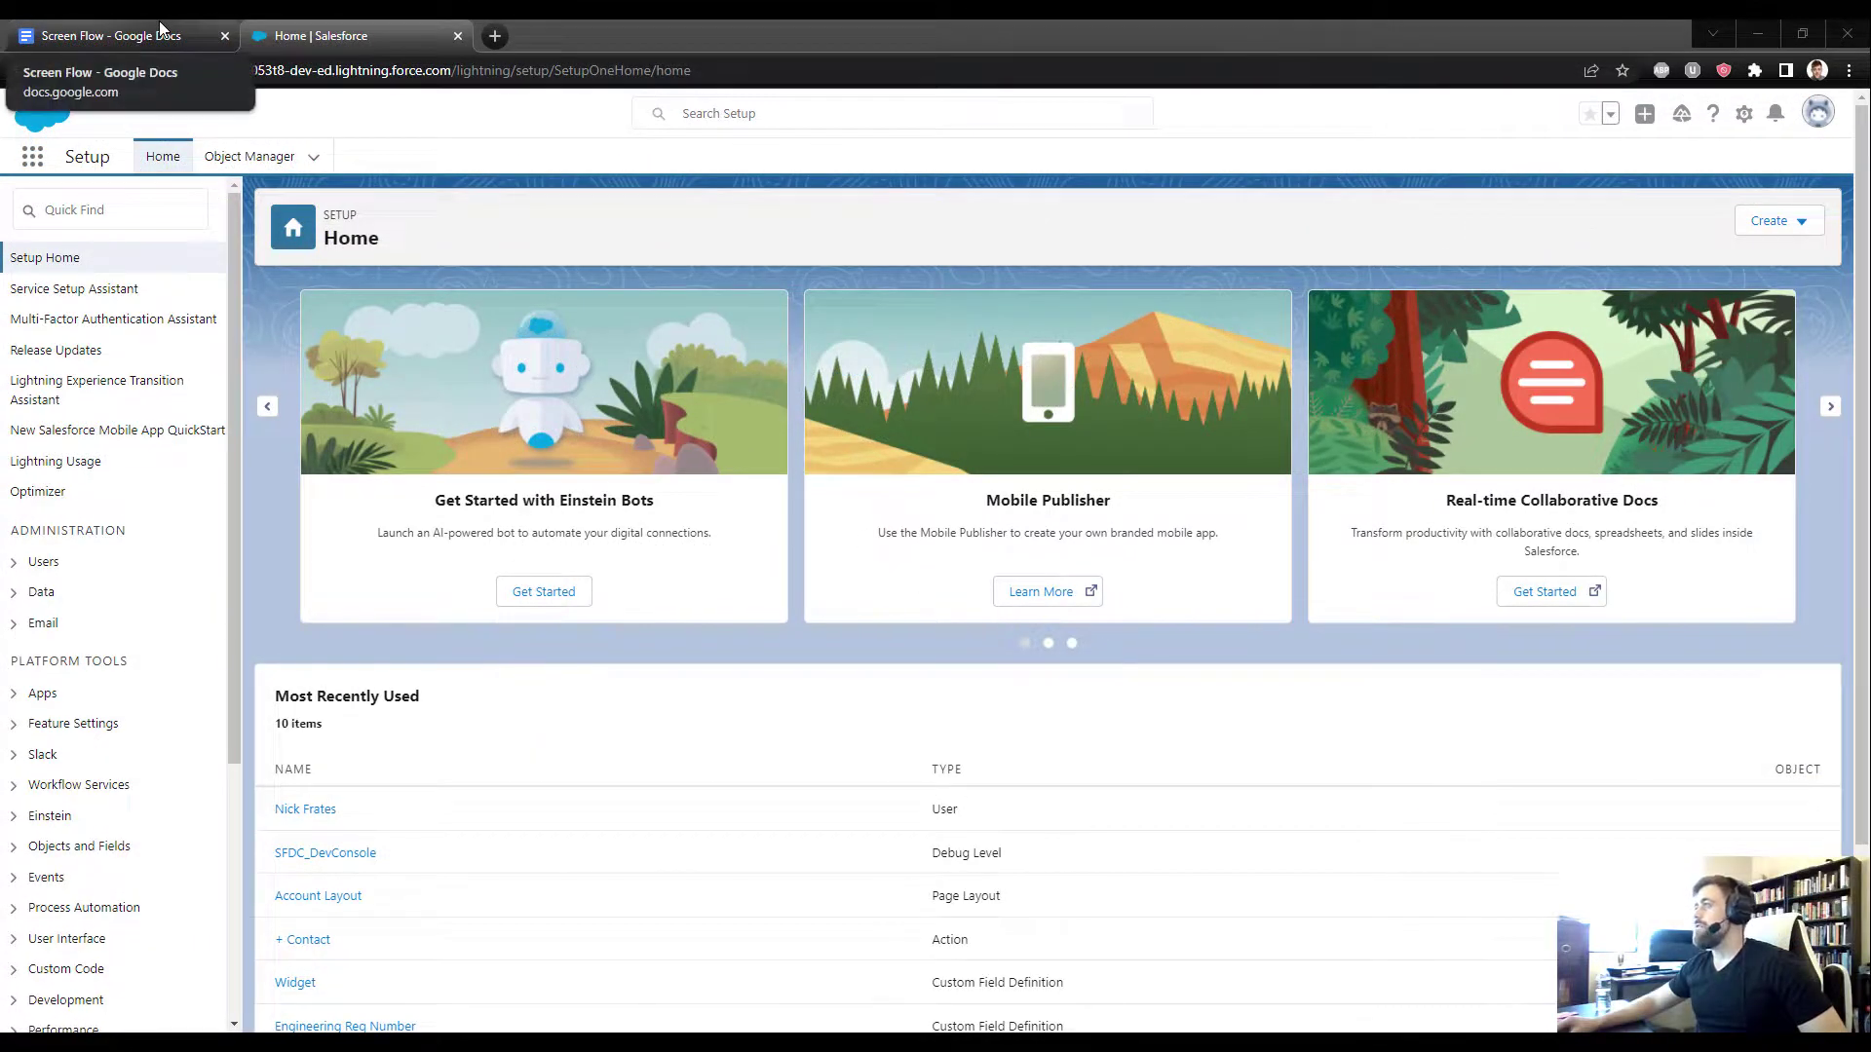
# Step: Search Setup Quick Find for 'flow' and open Process Automation > Flows
pyautogui.click(160, 32)
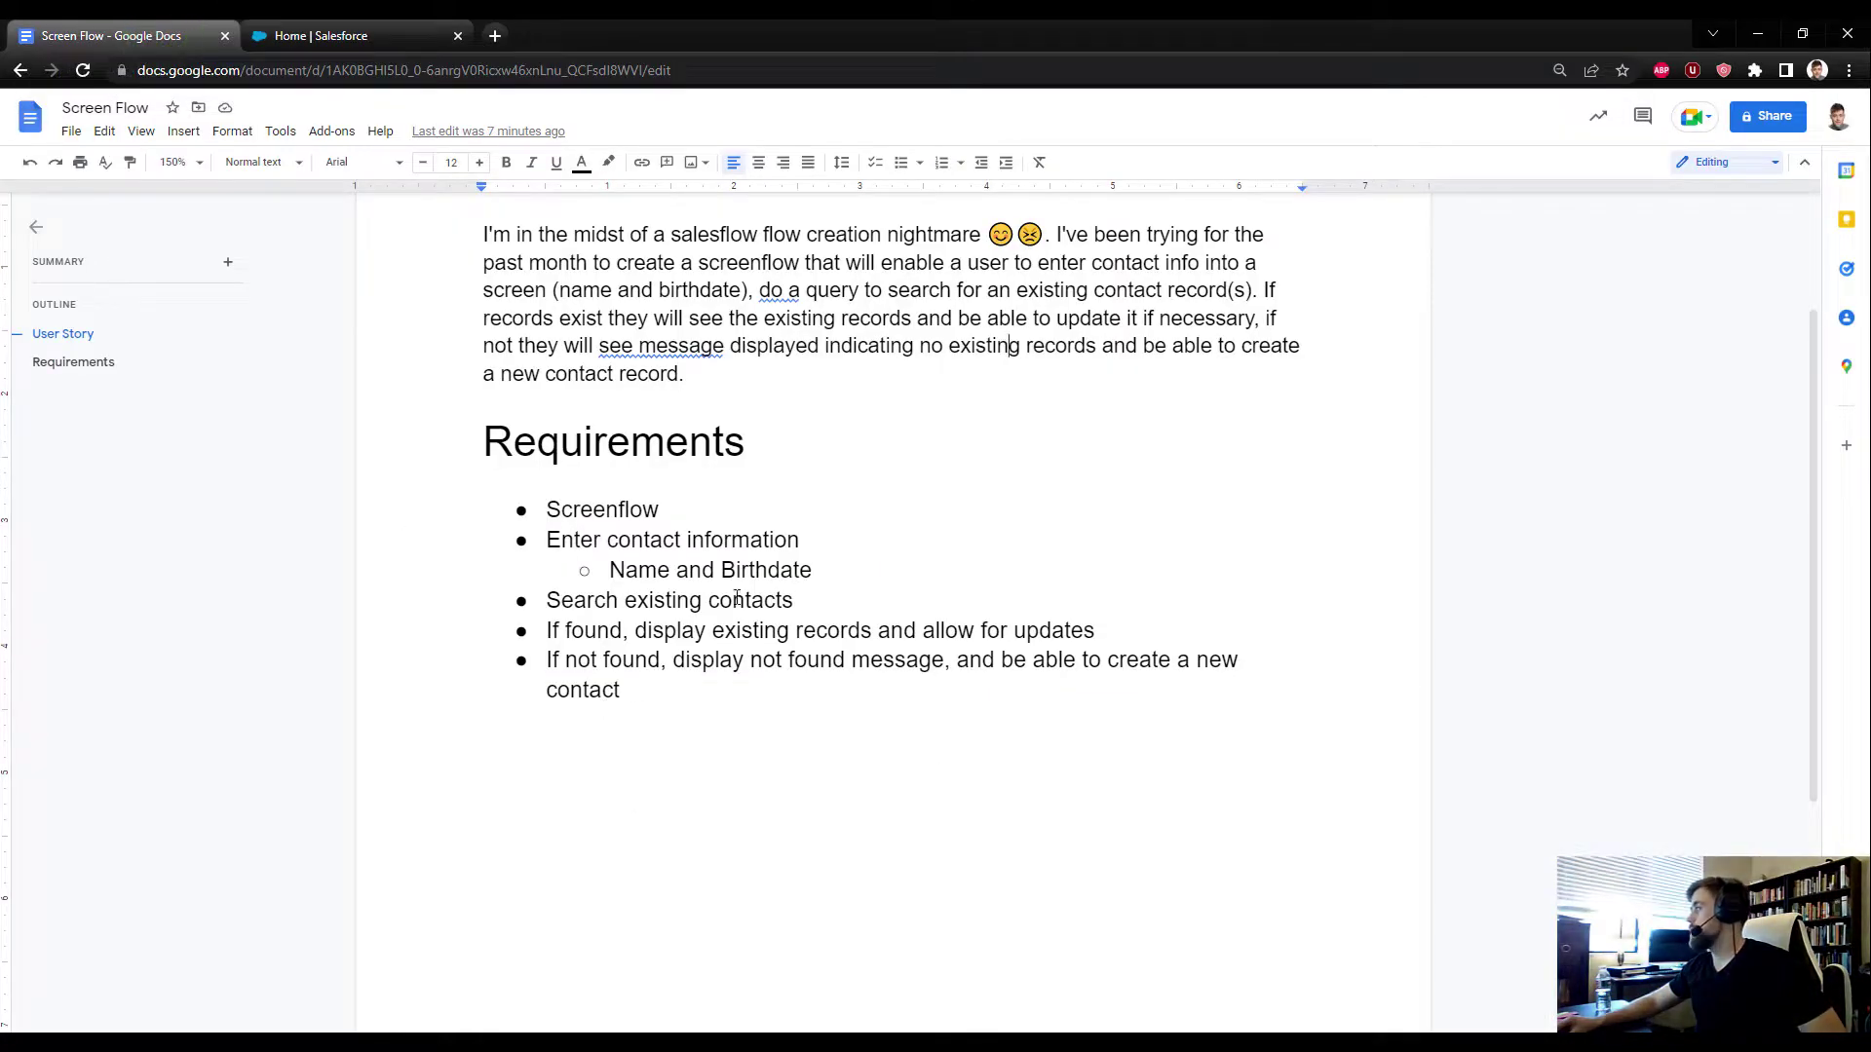
pyautogui.click(293, 36)
pyautogui.click(146, 203)
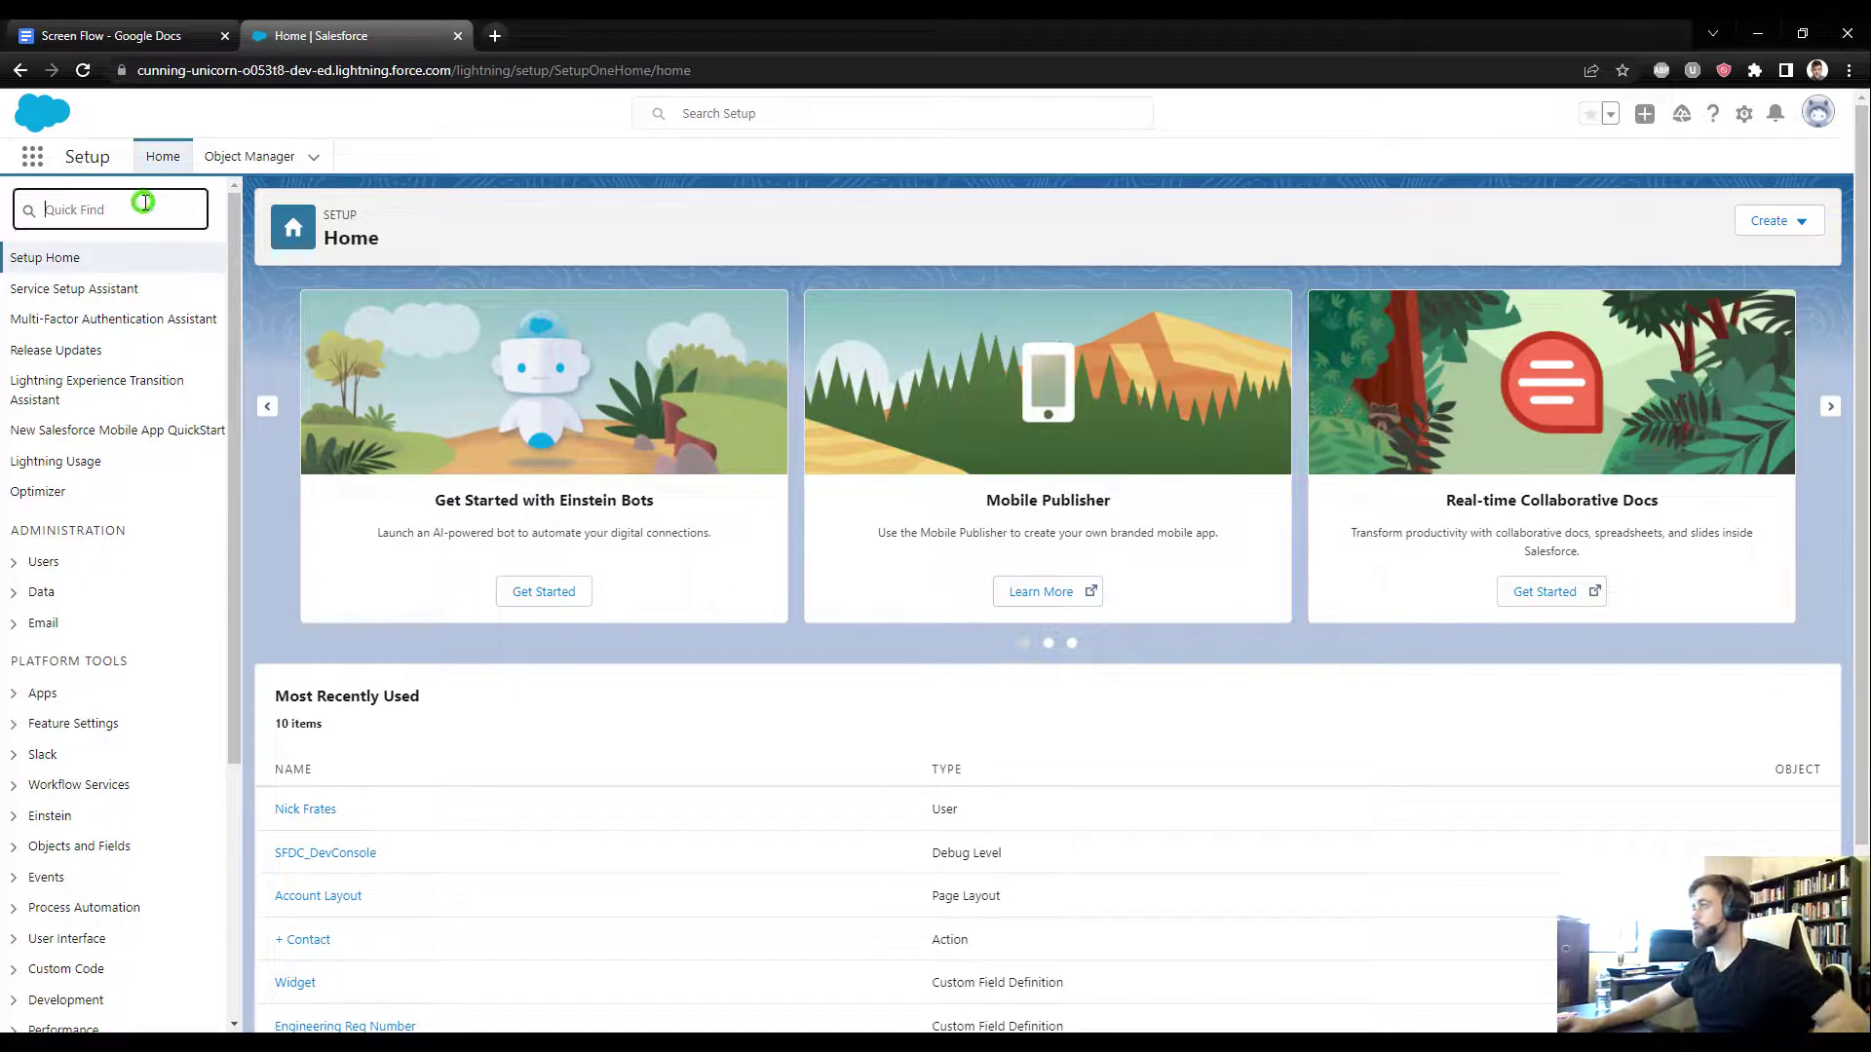
pyautogui.write('flow')
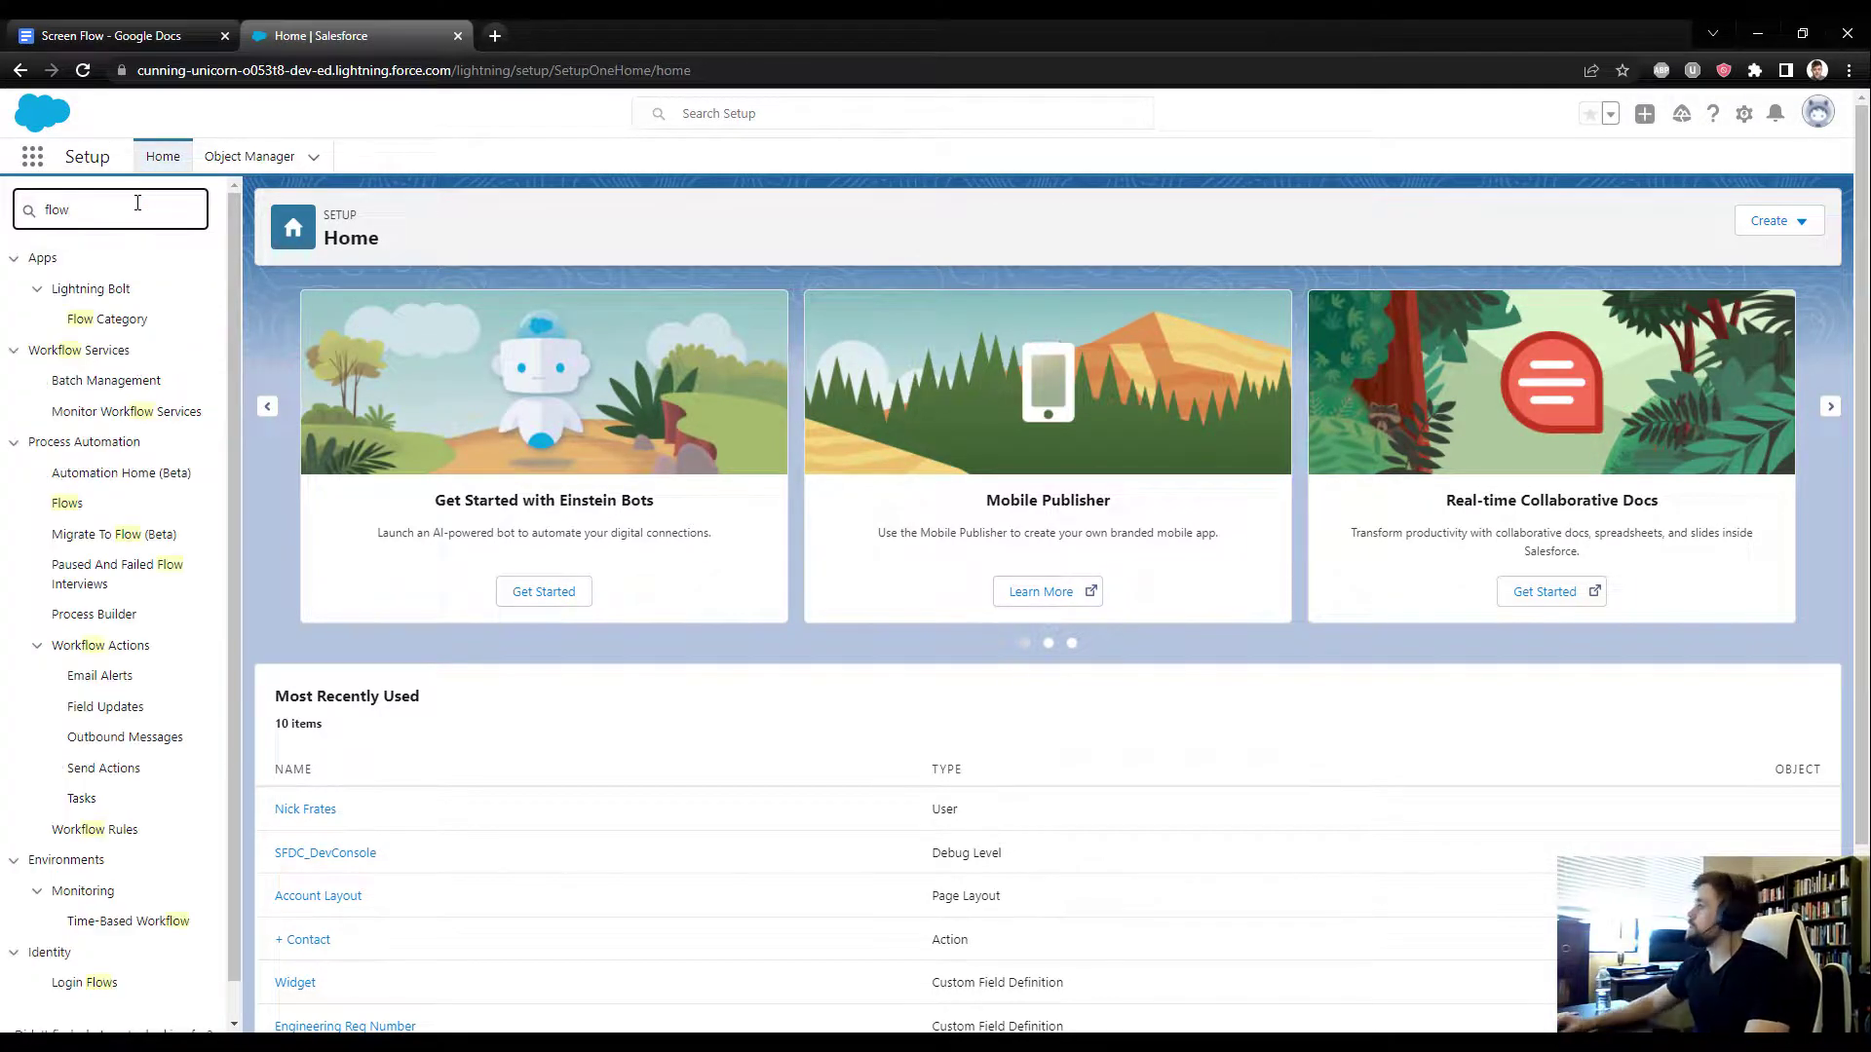
pyautogui.click(74, 507)
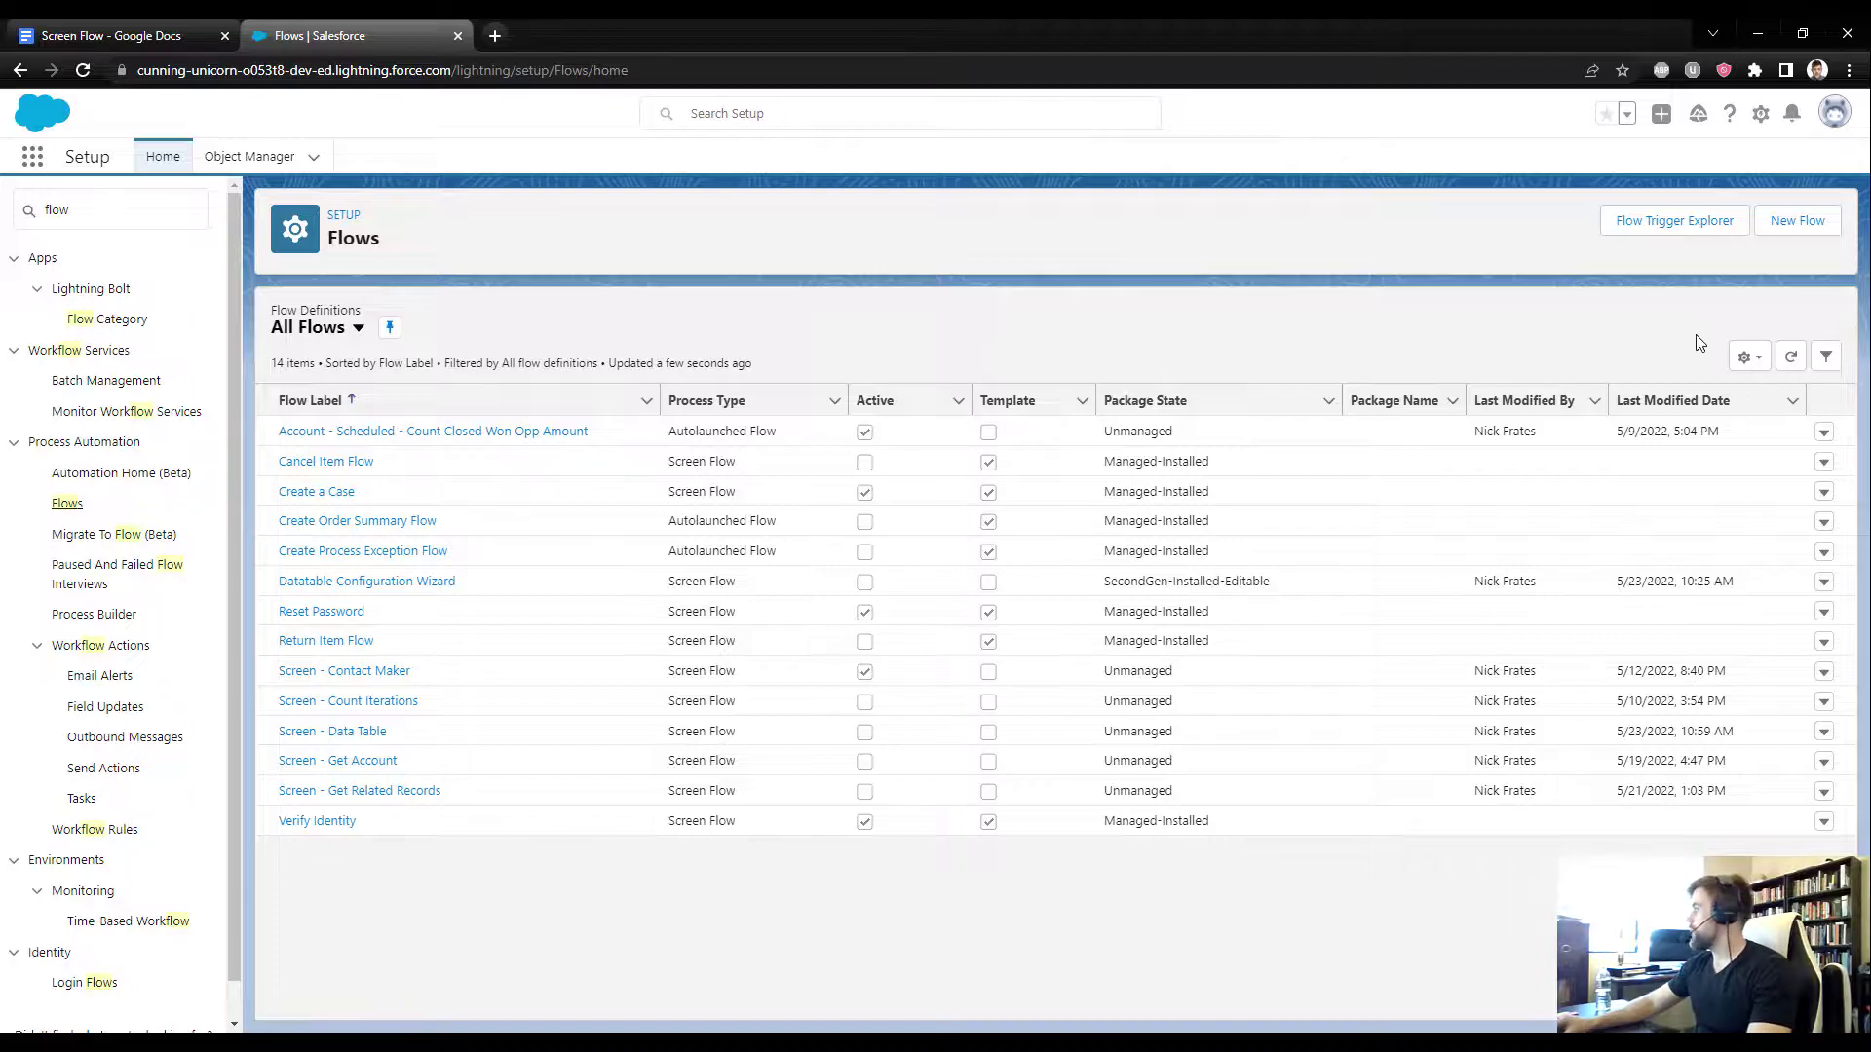
# Step: Create a new Screen Flow and switch its canvas to Freeform layout
pyautogui.click(1827, 226)
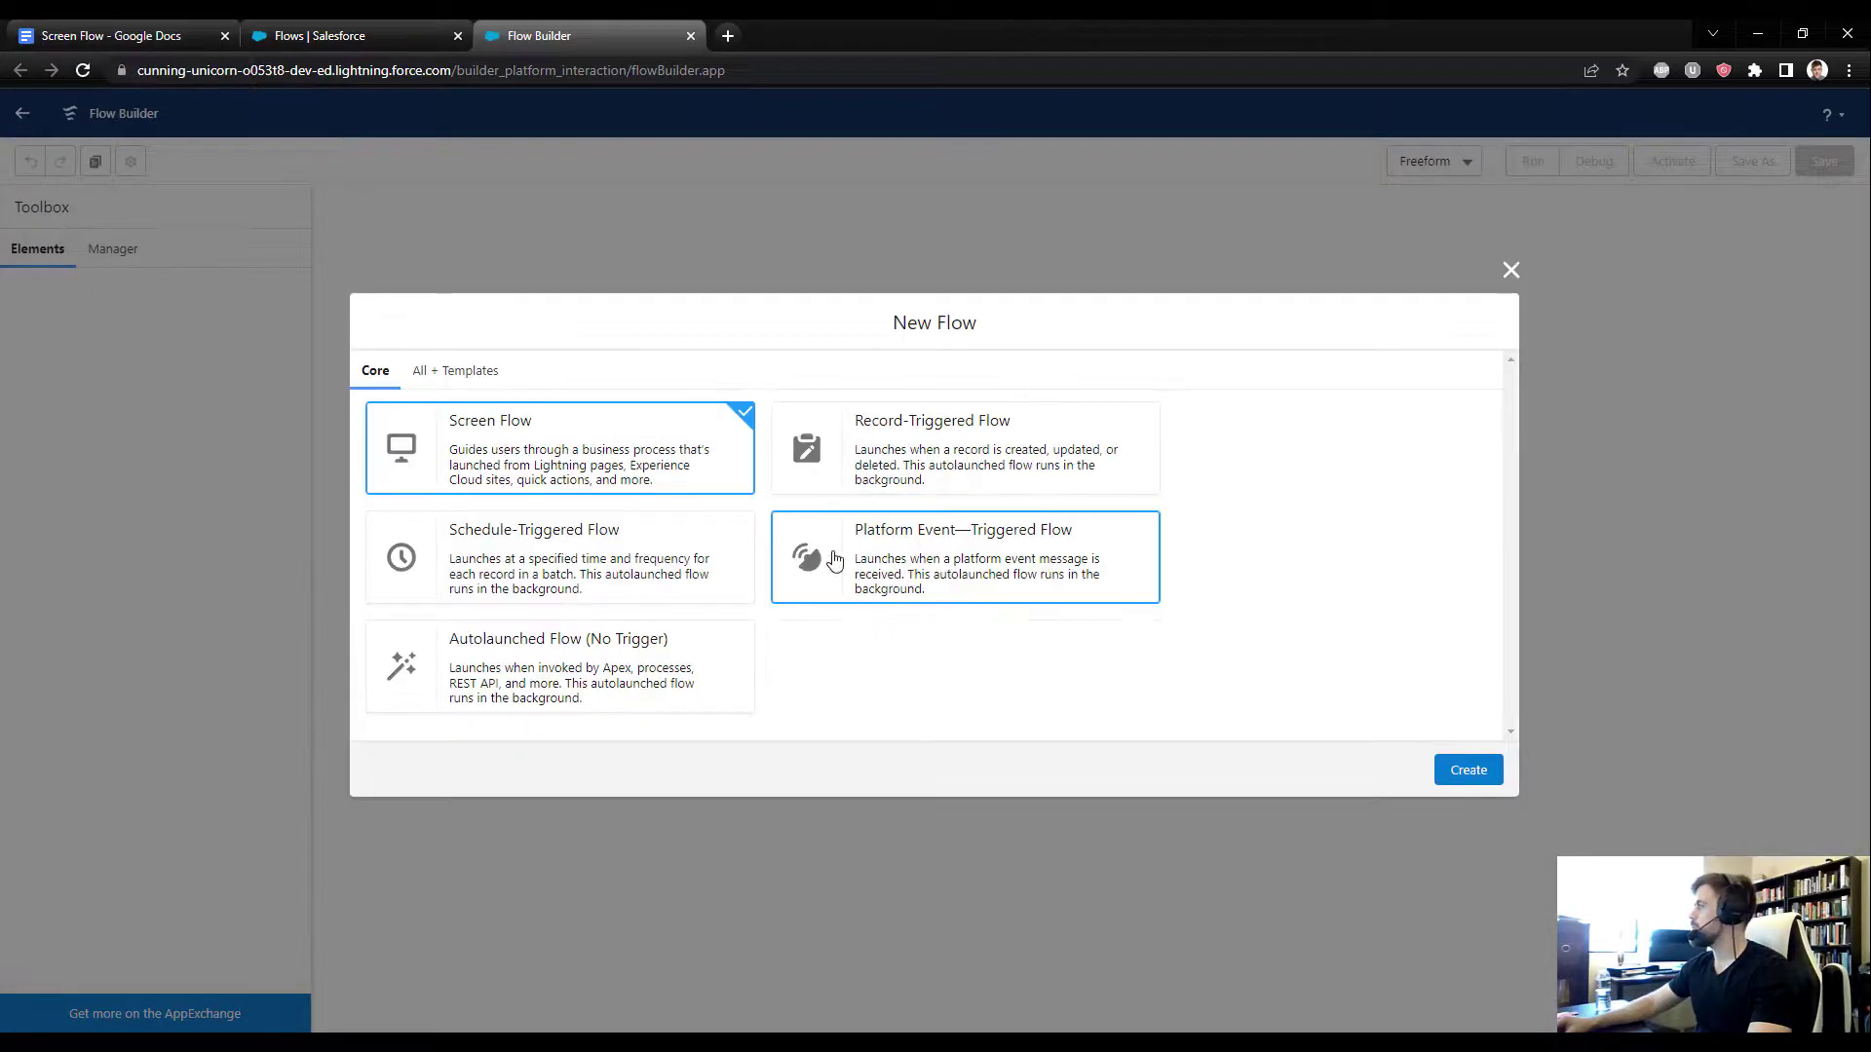
pyautogui.click(659, 424)
pyautogui.click(1458, 771)
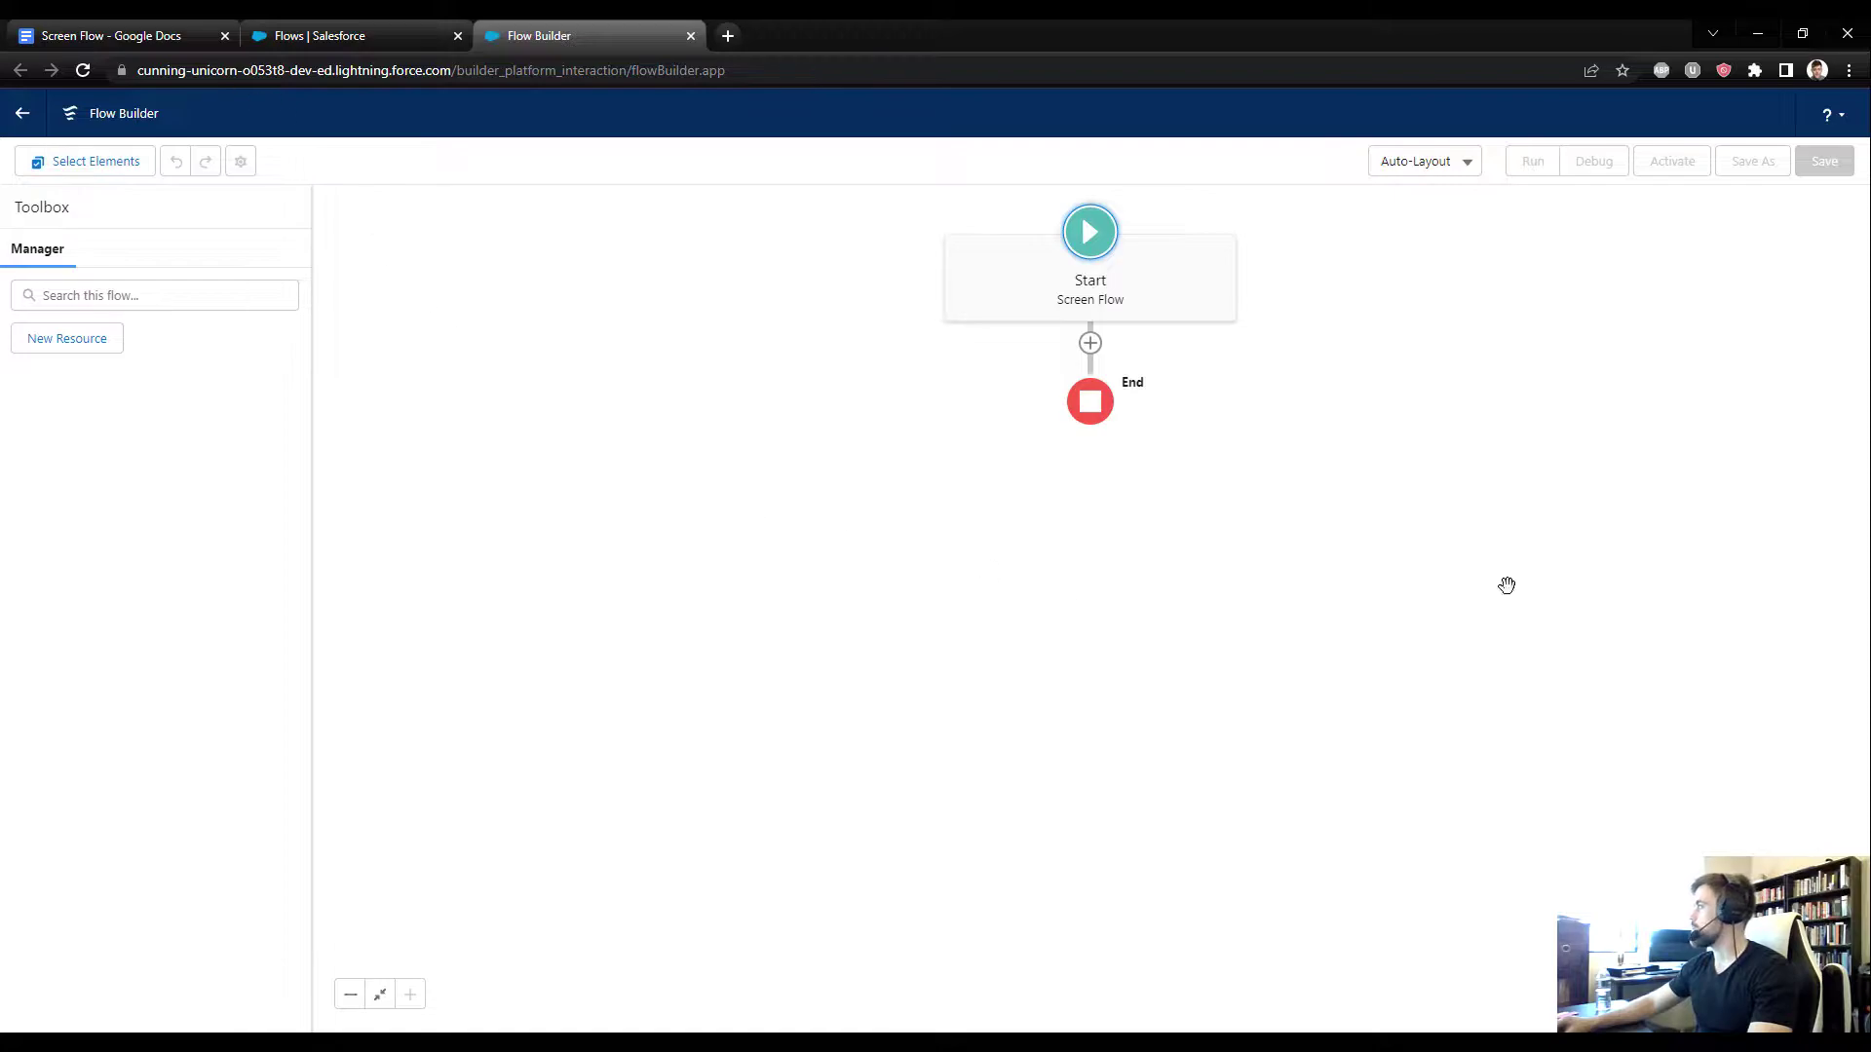
pyautogui.moveTo(1181, 292); pyautogui.dragTo(1045, 330)
pyautogui.click(1389, 186)
pyautogui.click(1400, 234)
pyautogui.moveTo(1141, 311); pyautogui.dragTo(848, 318)
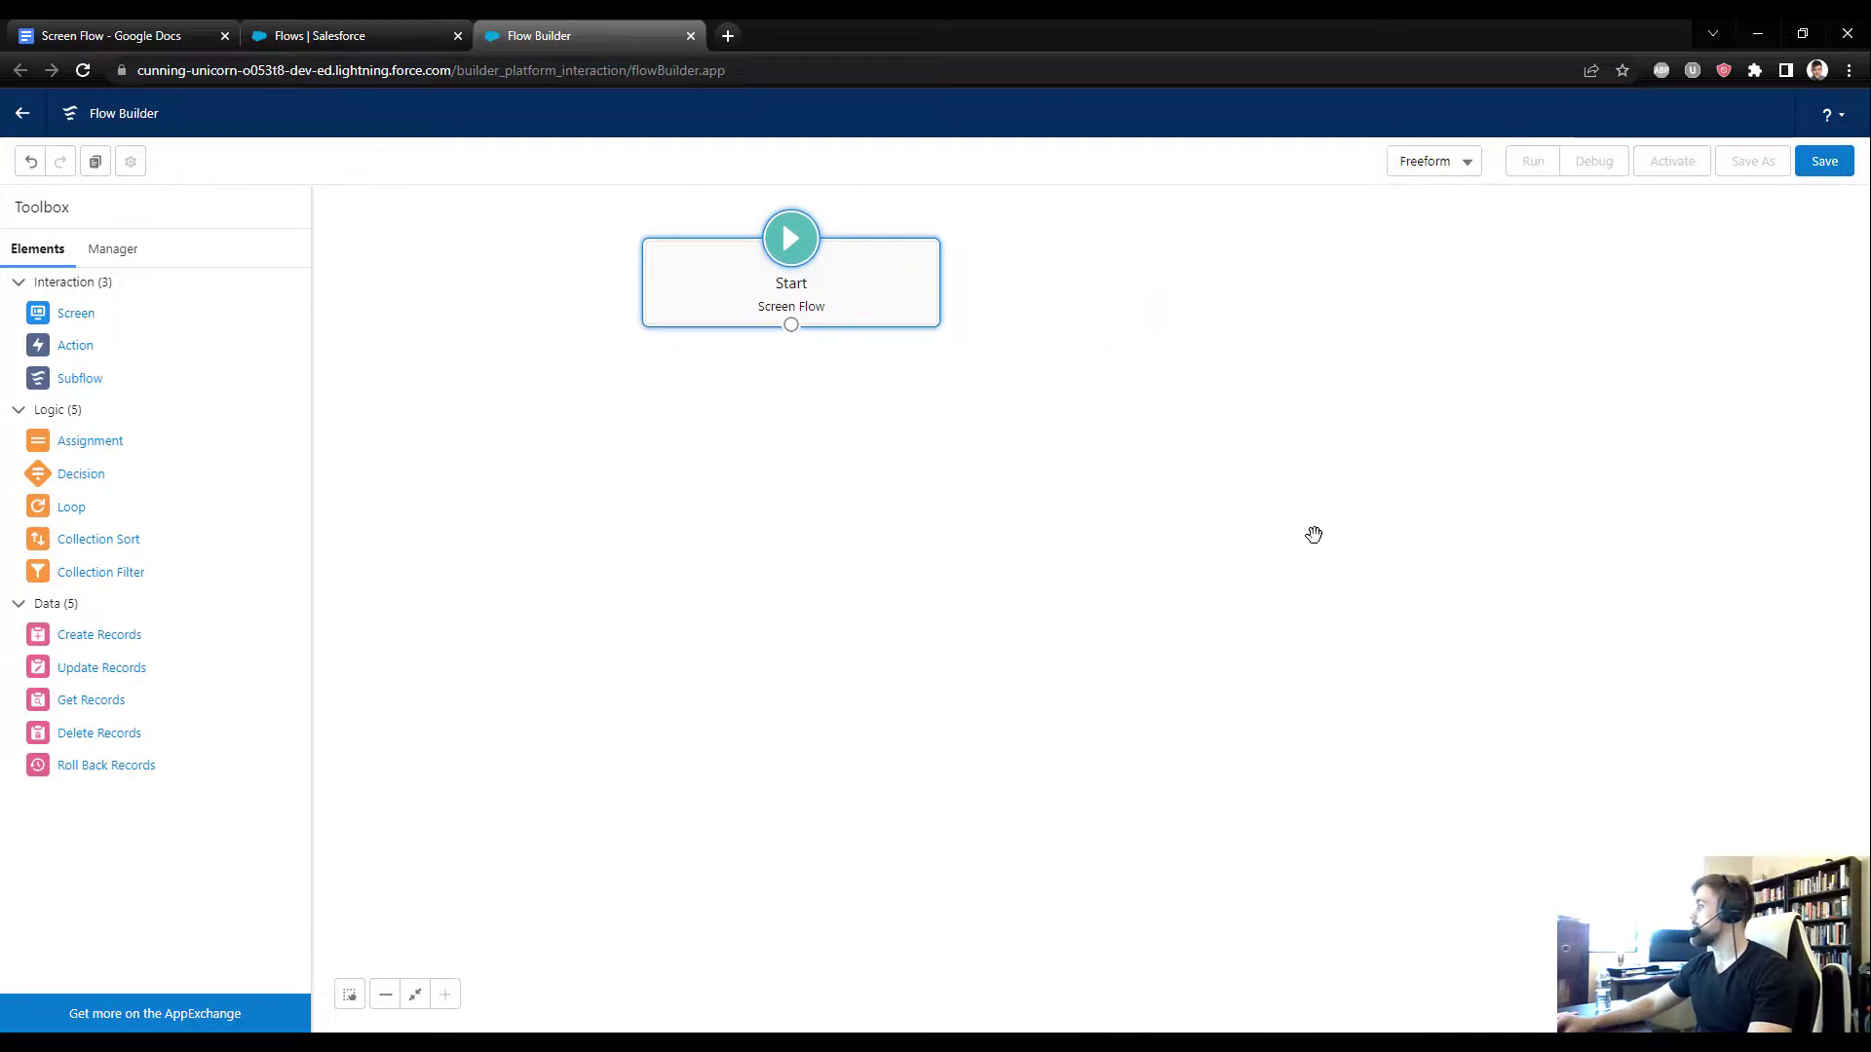
# Step: Check the requirements document, then place a Screen element below Start
pyautogui.click(237, 22)
pyautogui.scroll(1, 752, 685)
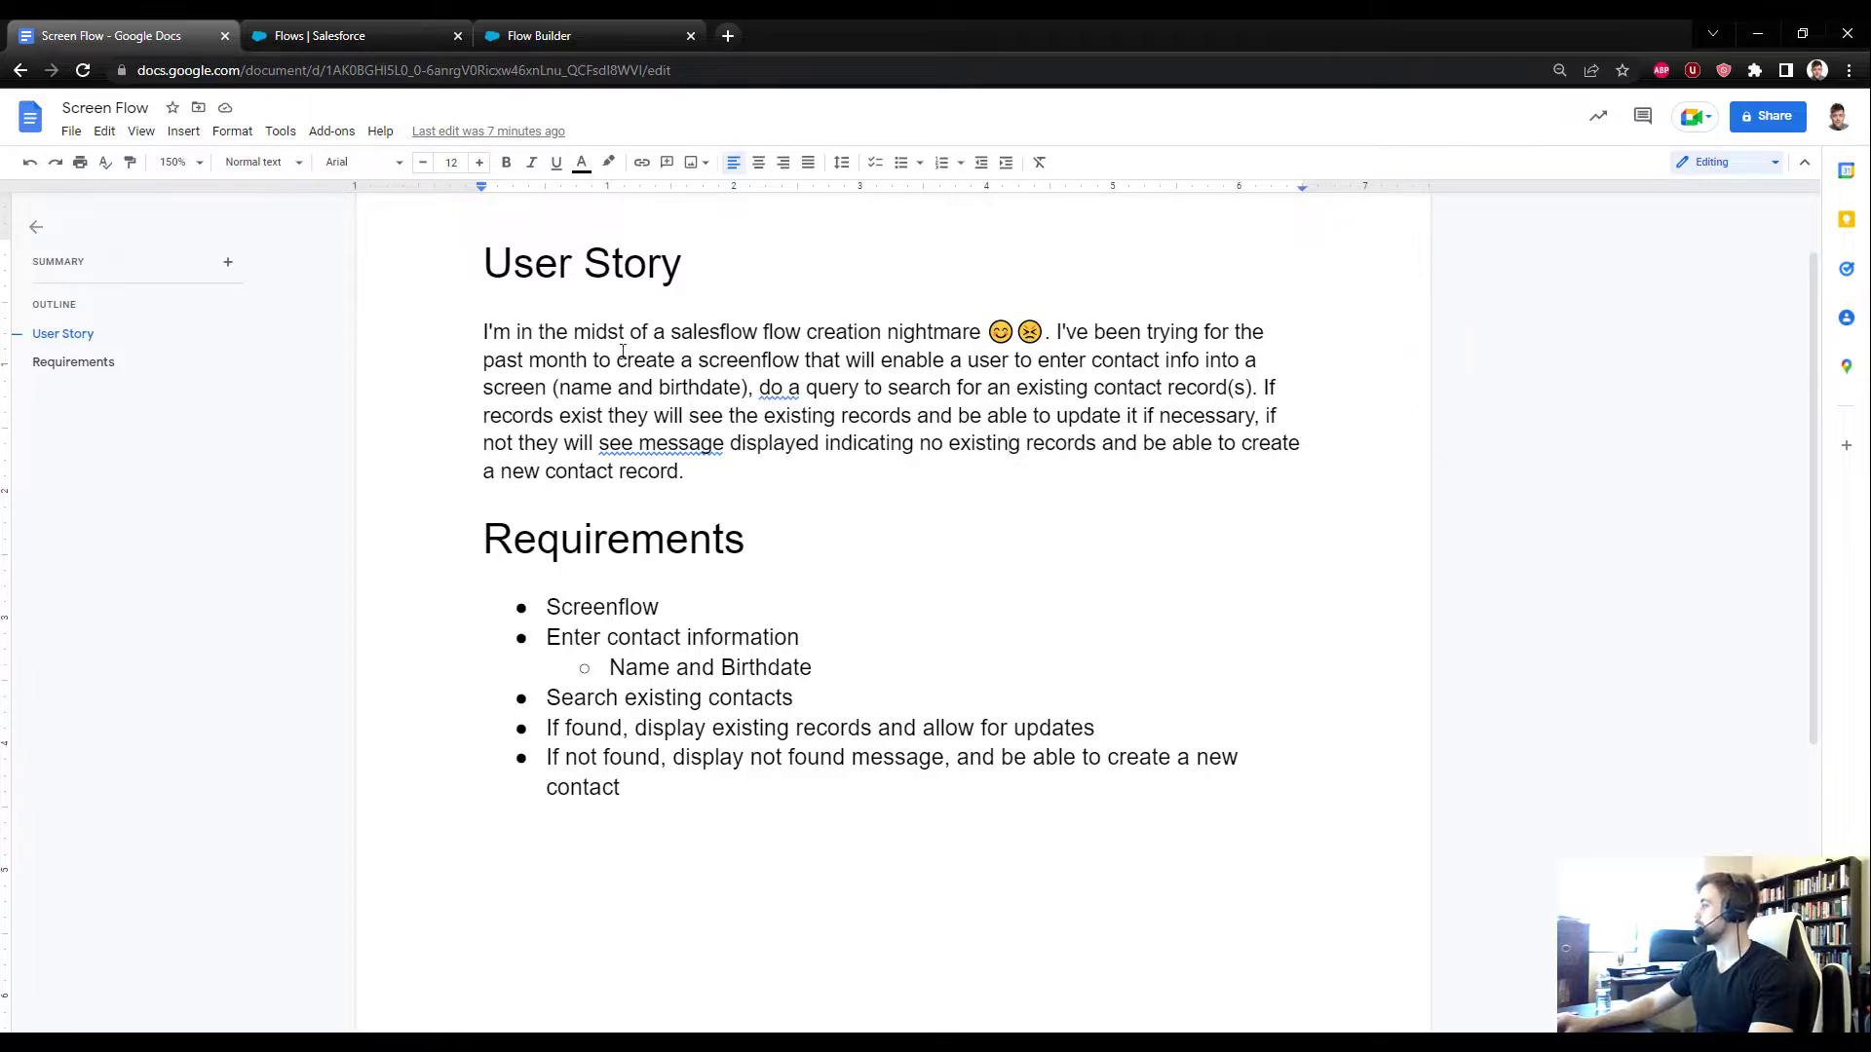
pyautogui.click(539, 35)
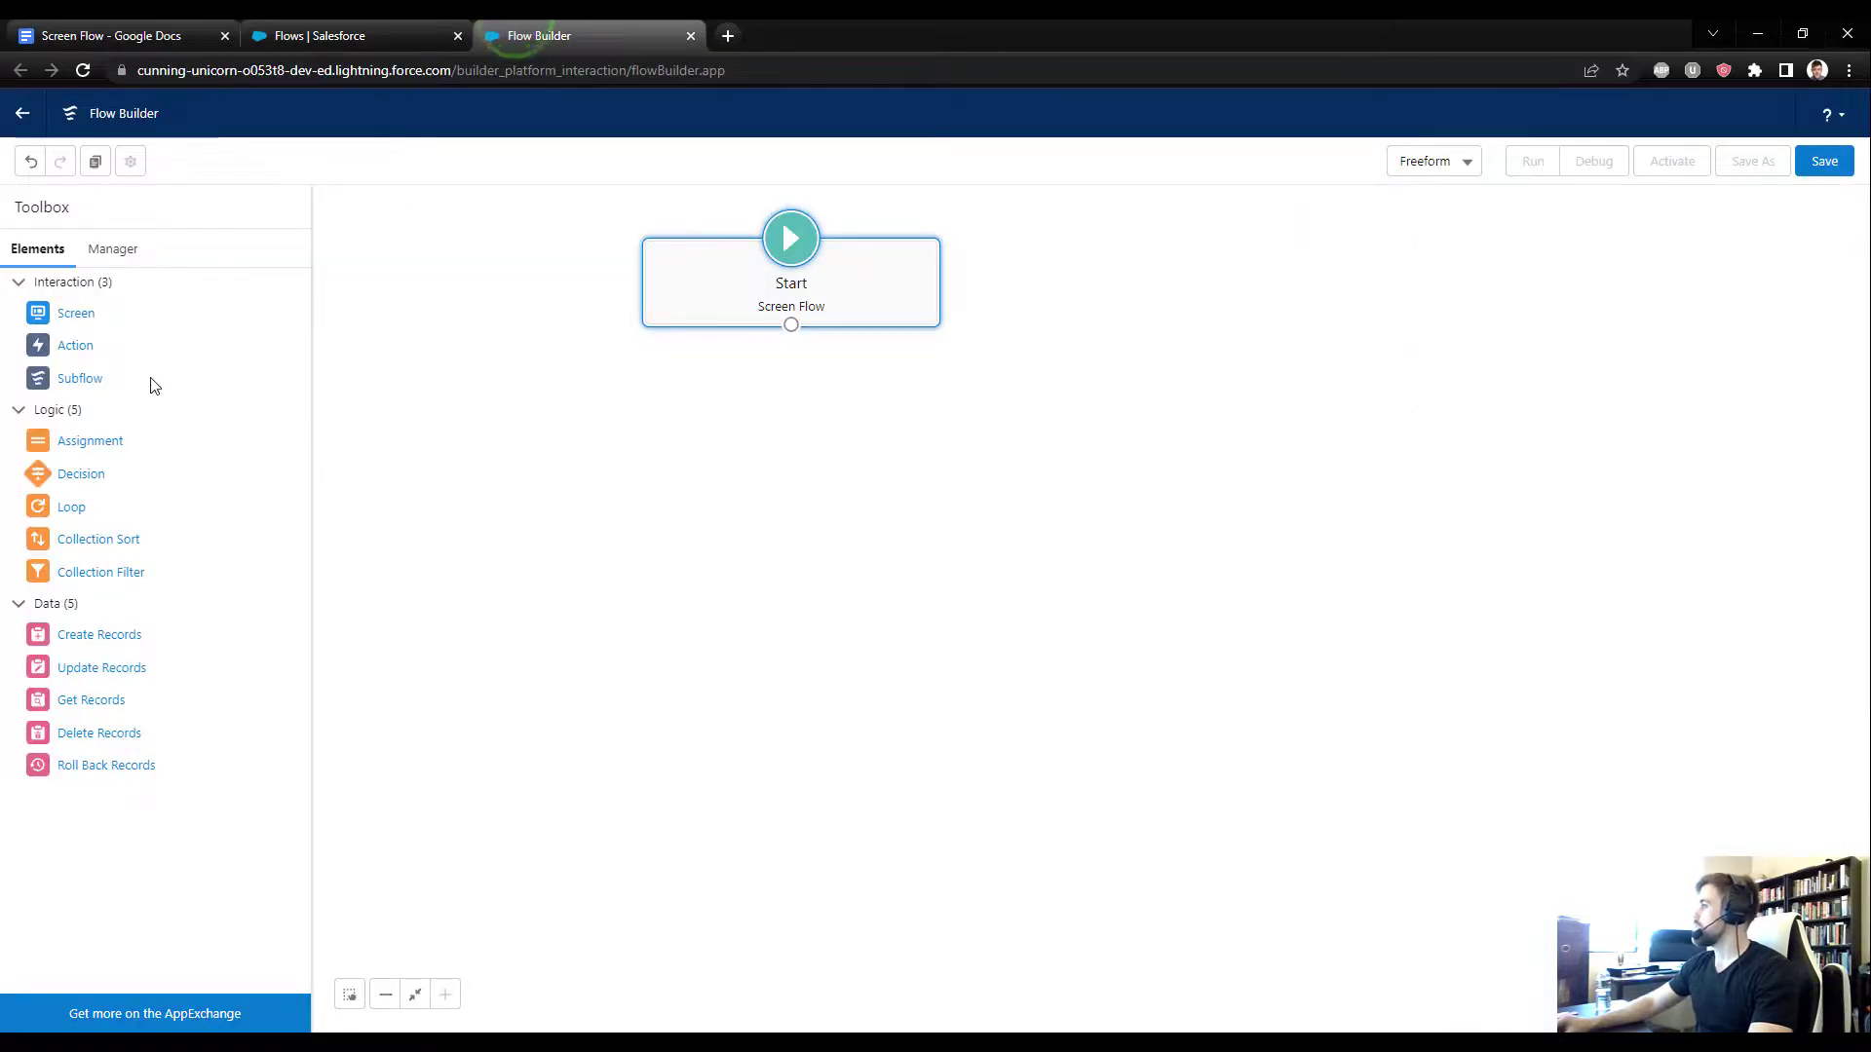
pyautogui.moveTo(56, 314); pyautogui.dragTo(763, 419)
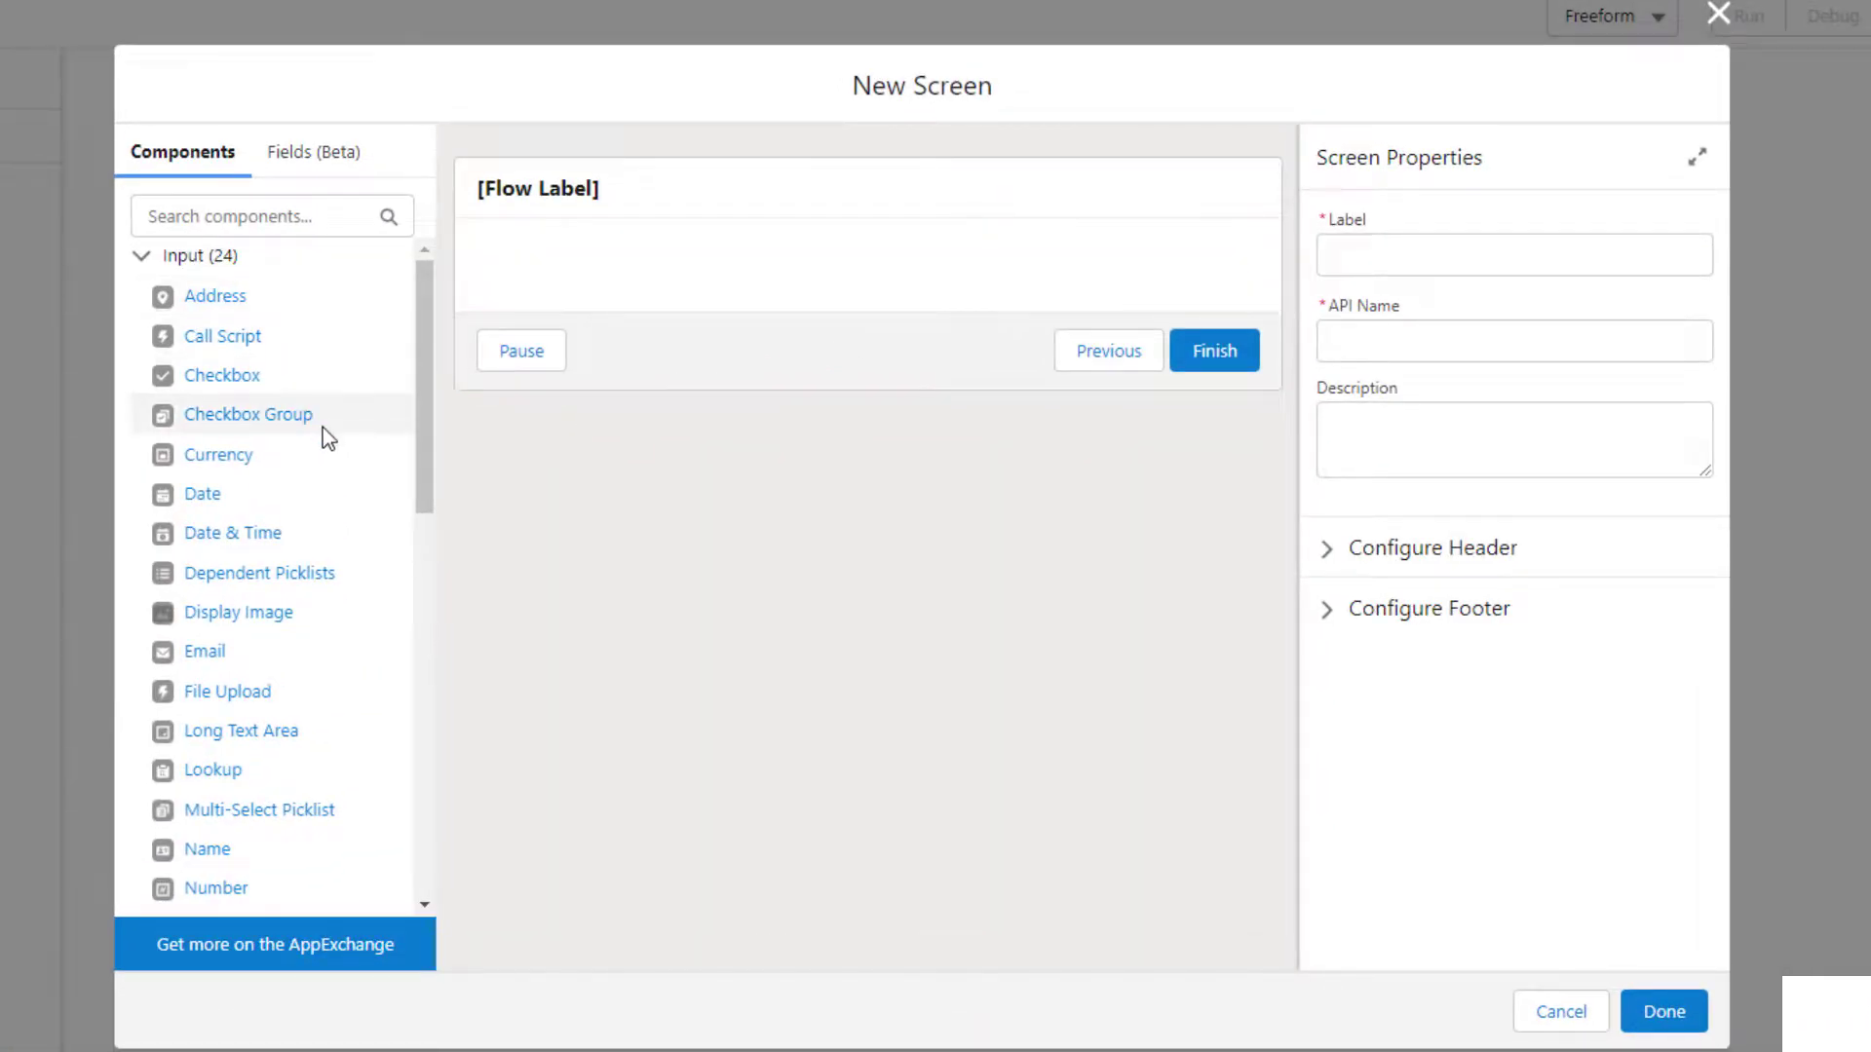
# Step: Label the new screen ScreenOne with its header turned off
pyautogui.click(1409, 259)
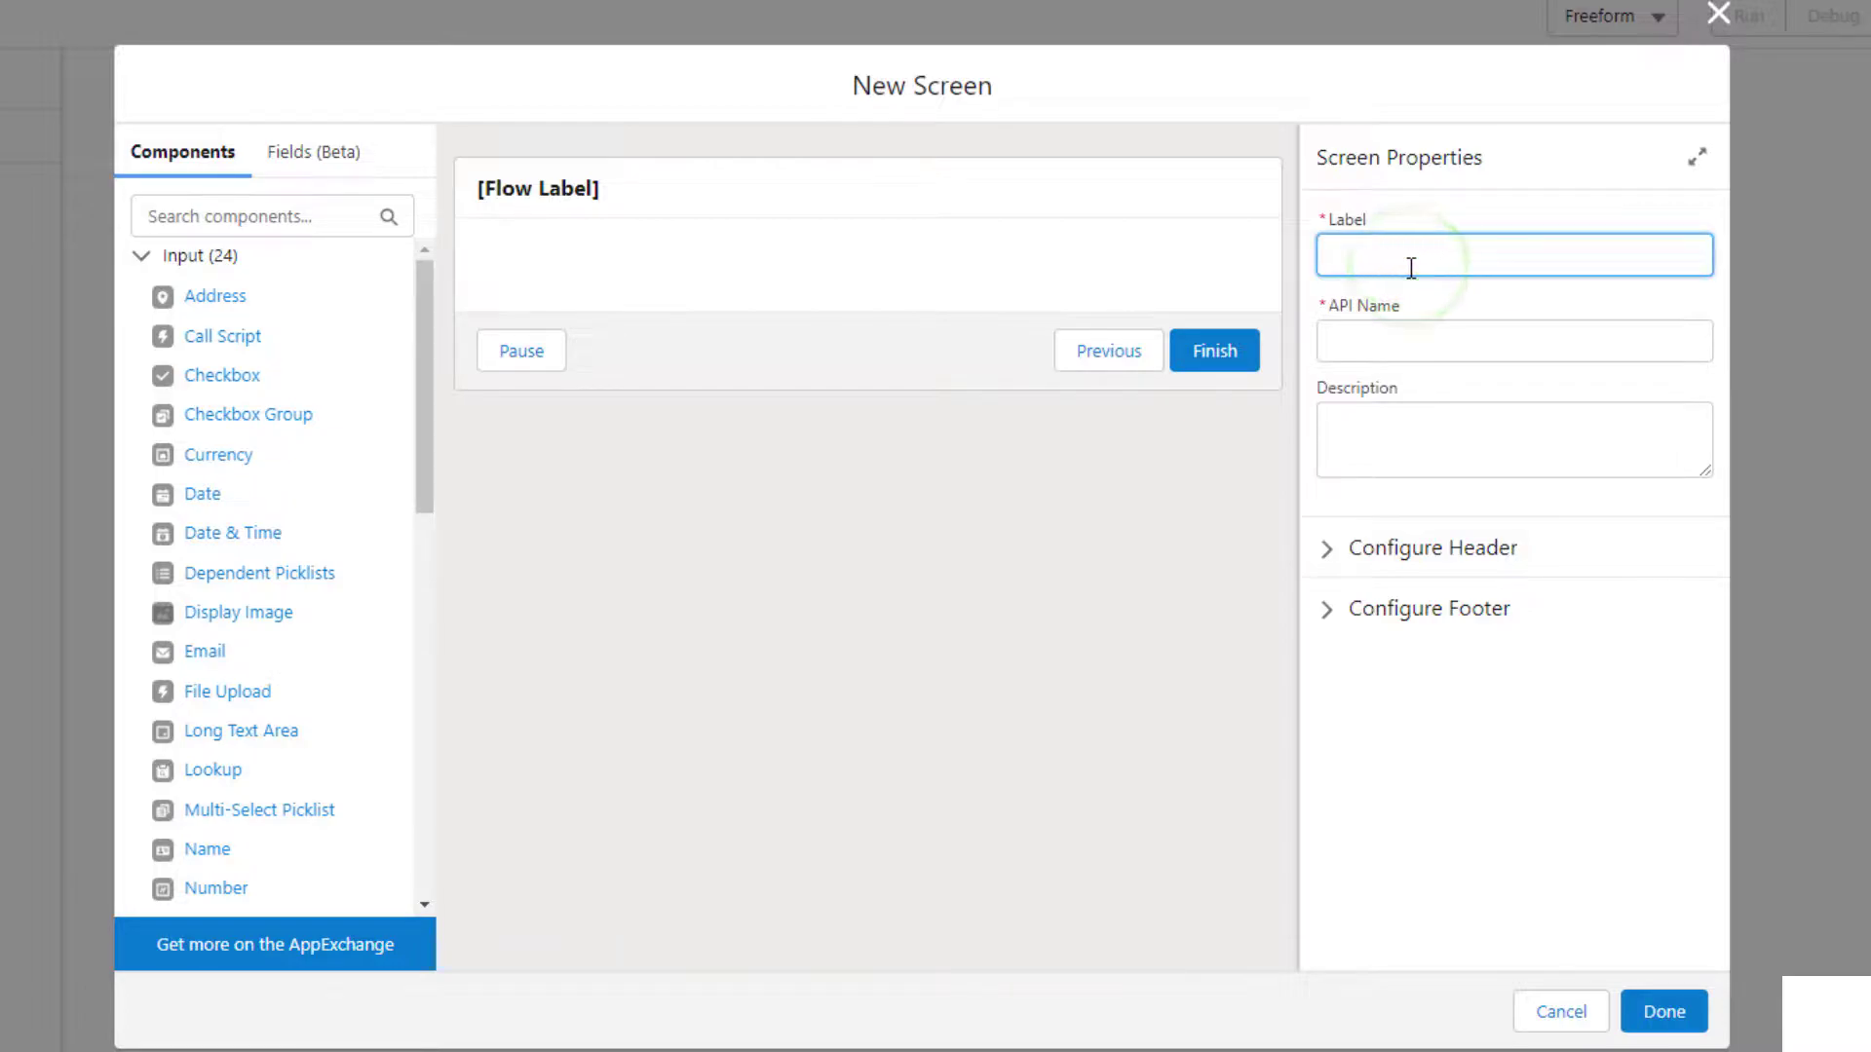
pyautogui.write('ScreenOne')
pyautogui.press('Tab')
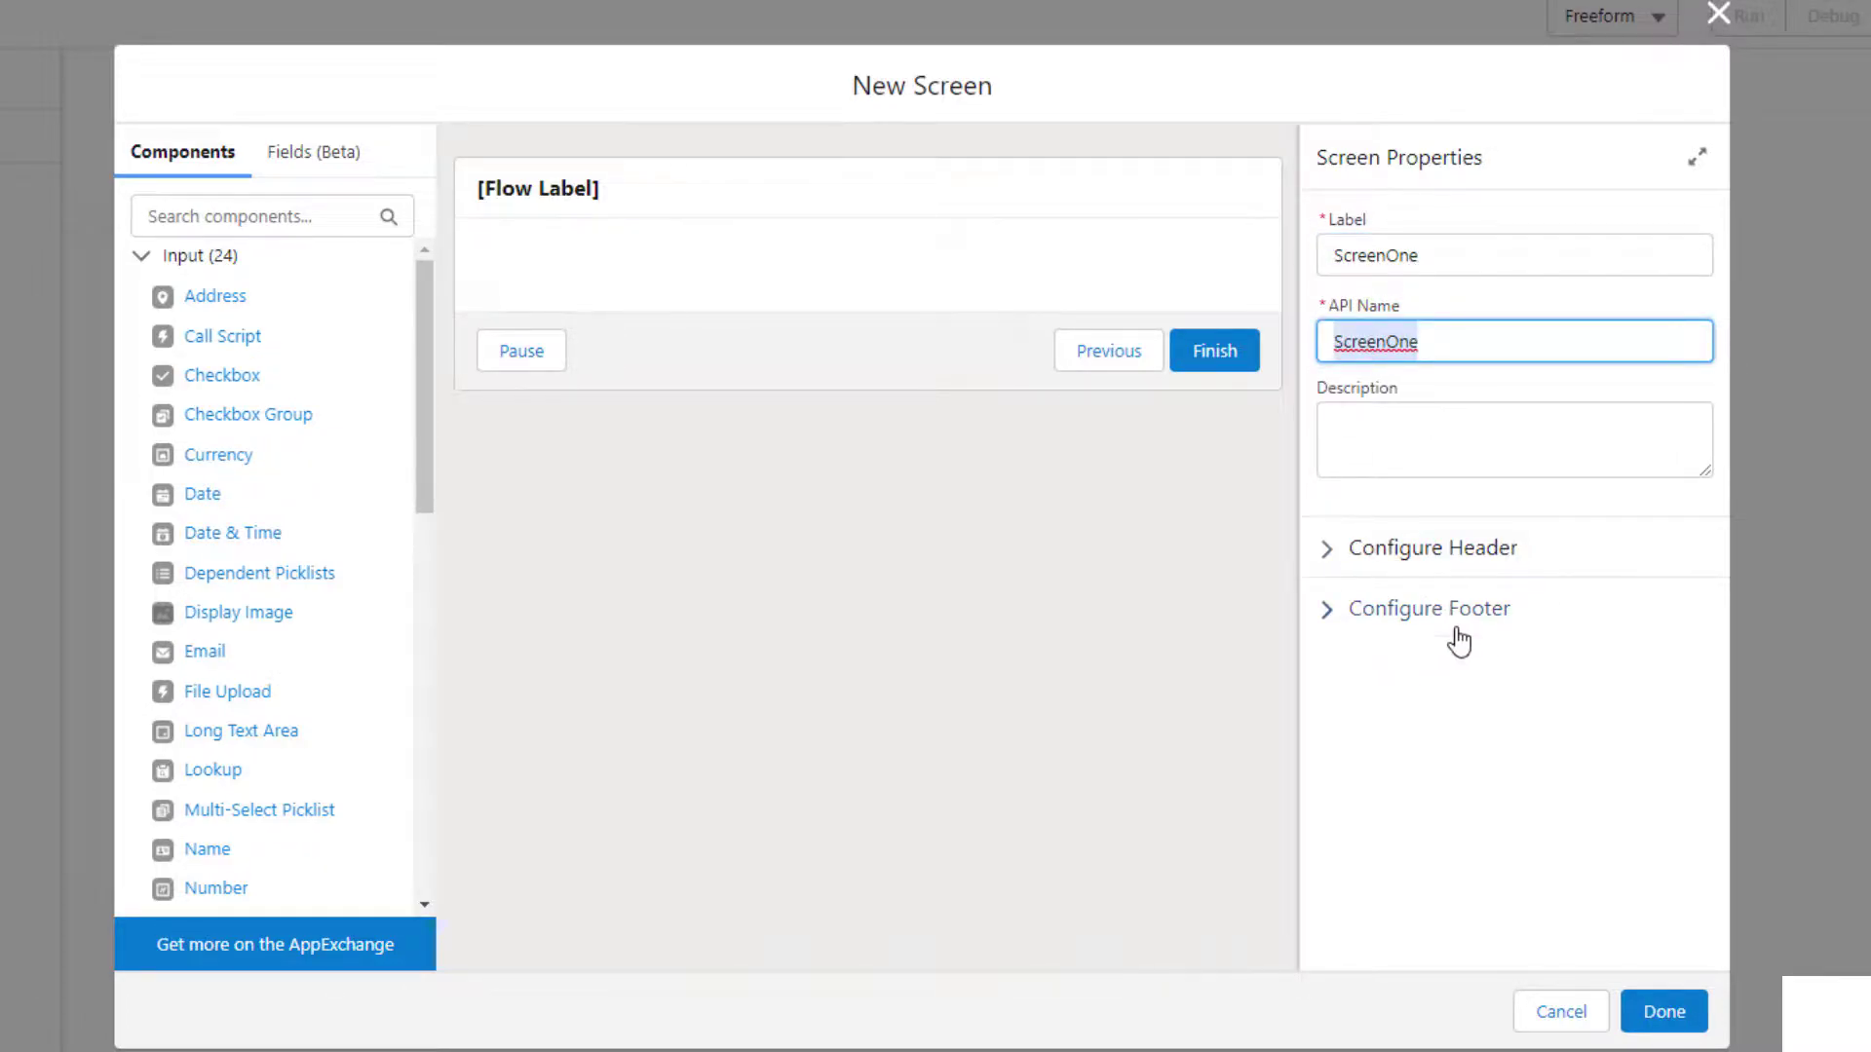
pyautogui.click(1421, 552)
pyautogui.click(1421, 590)
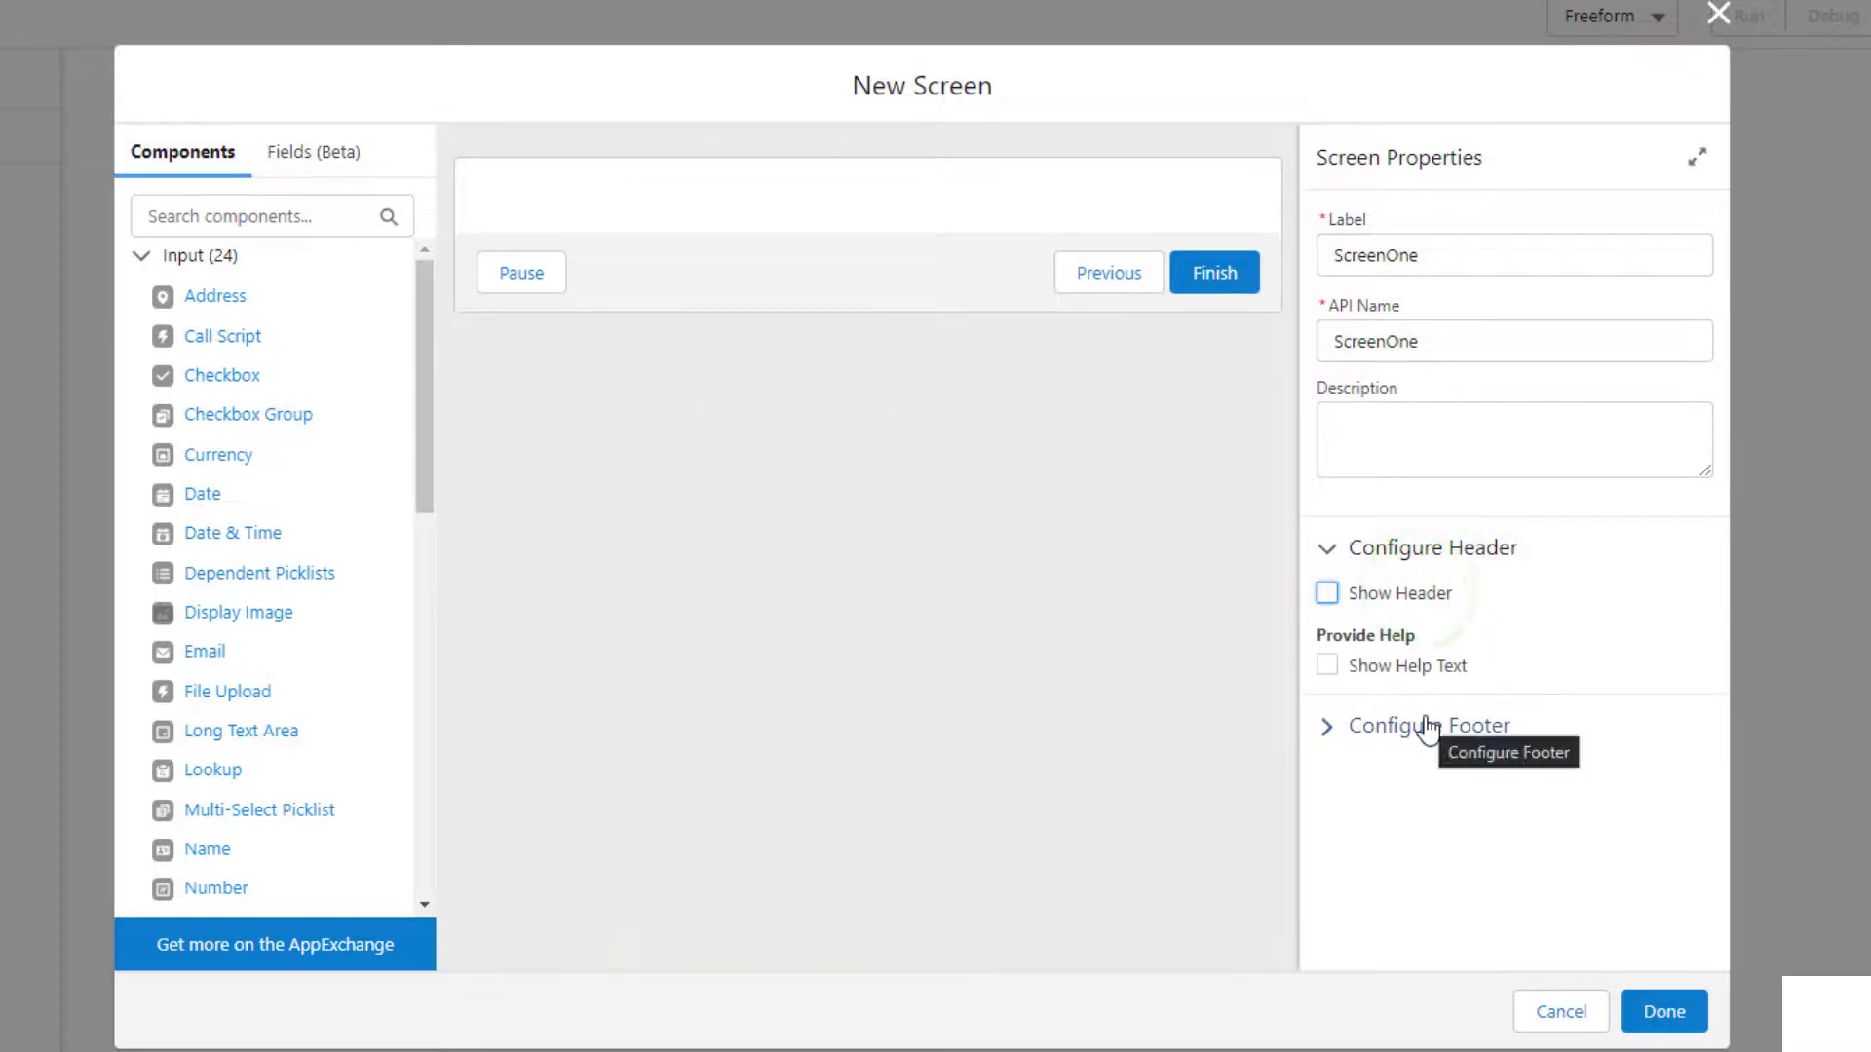
pyautogui.click(1662, 1012)
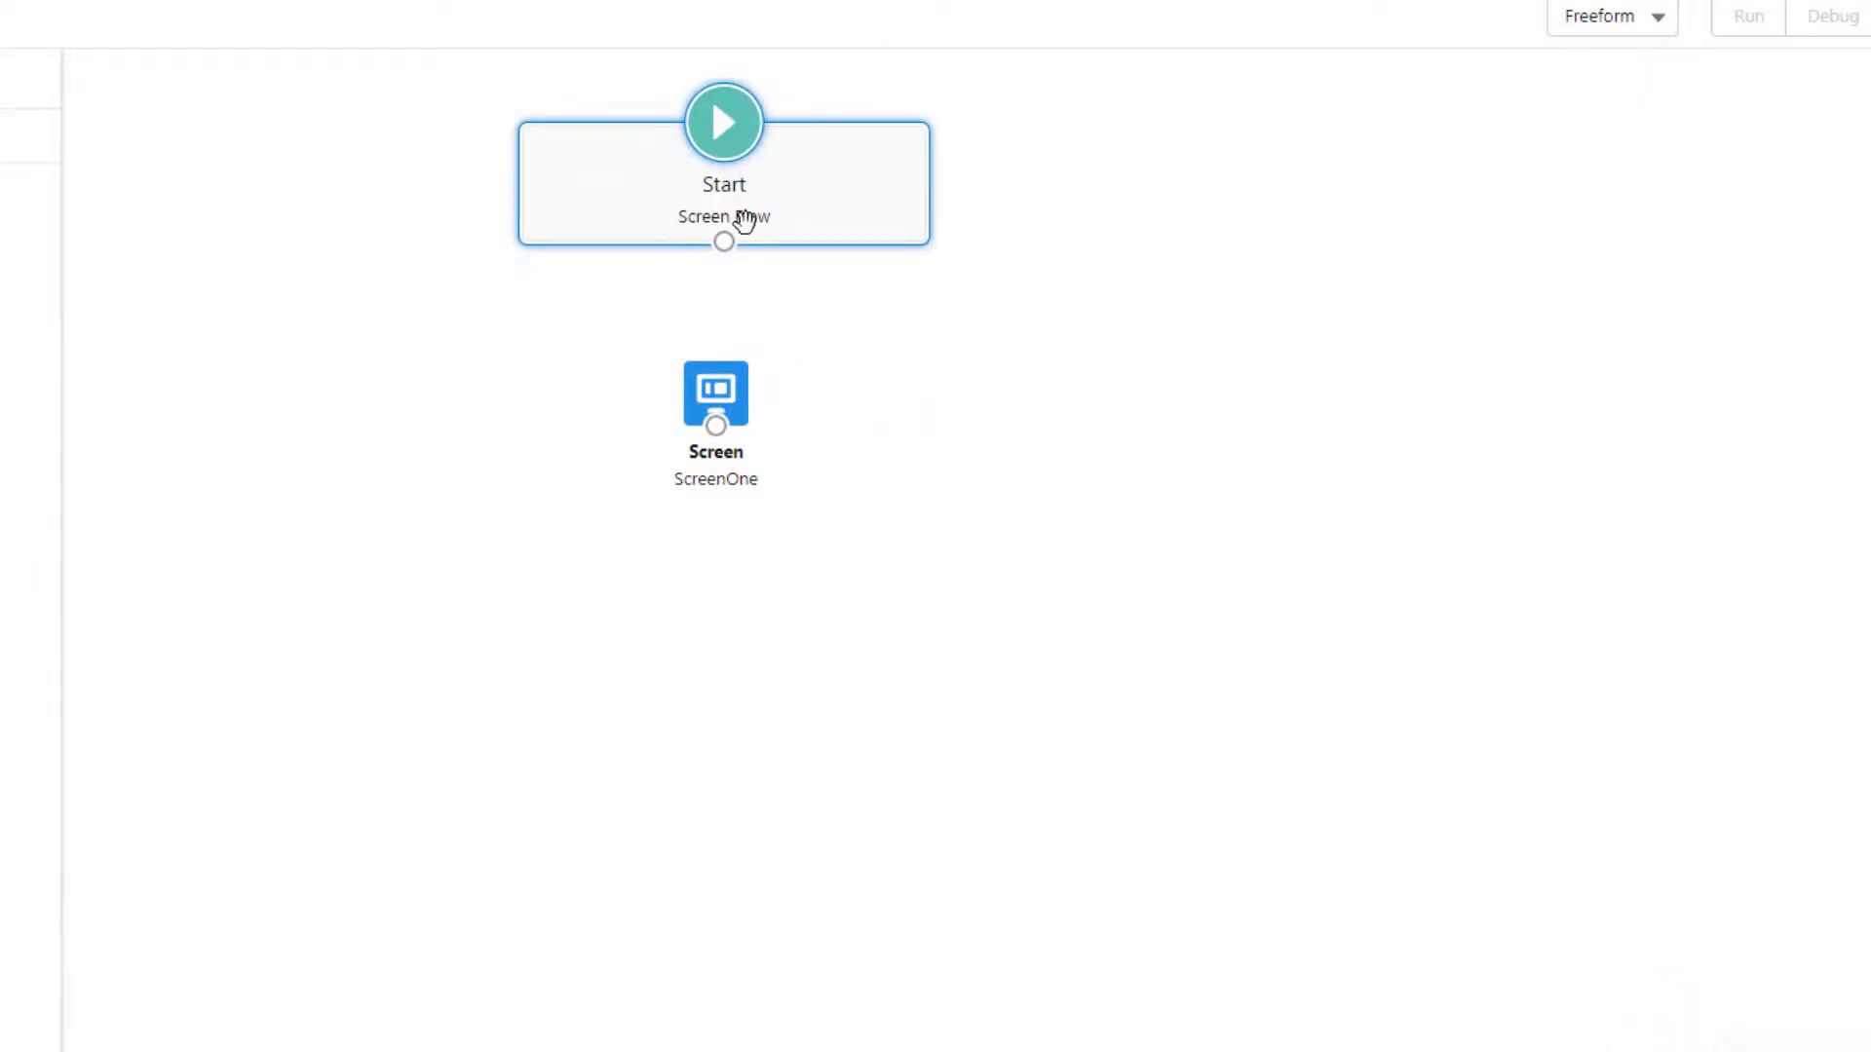
# Step: Connect Start to ScreenOne and hide the screen's Pause button
pyautogui.moveTo(724, 244); pyautogui.dragTo(719, 390)
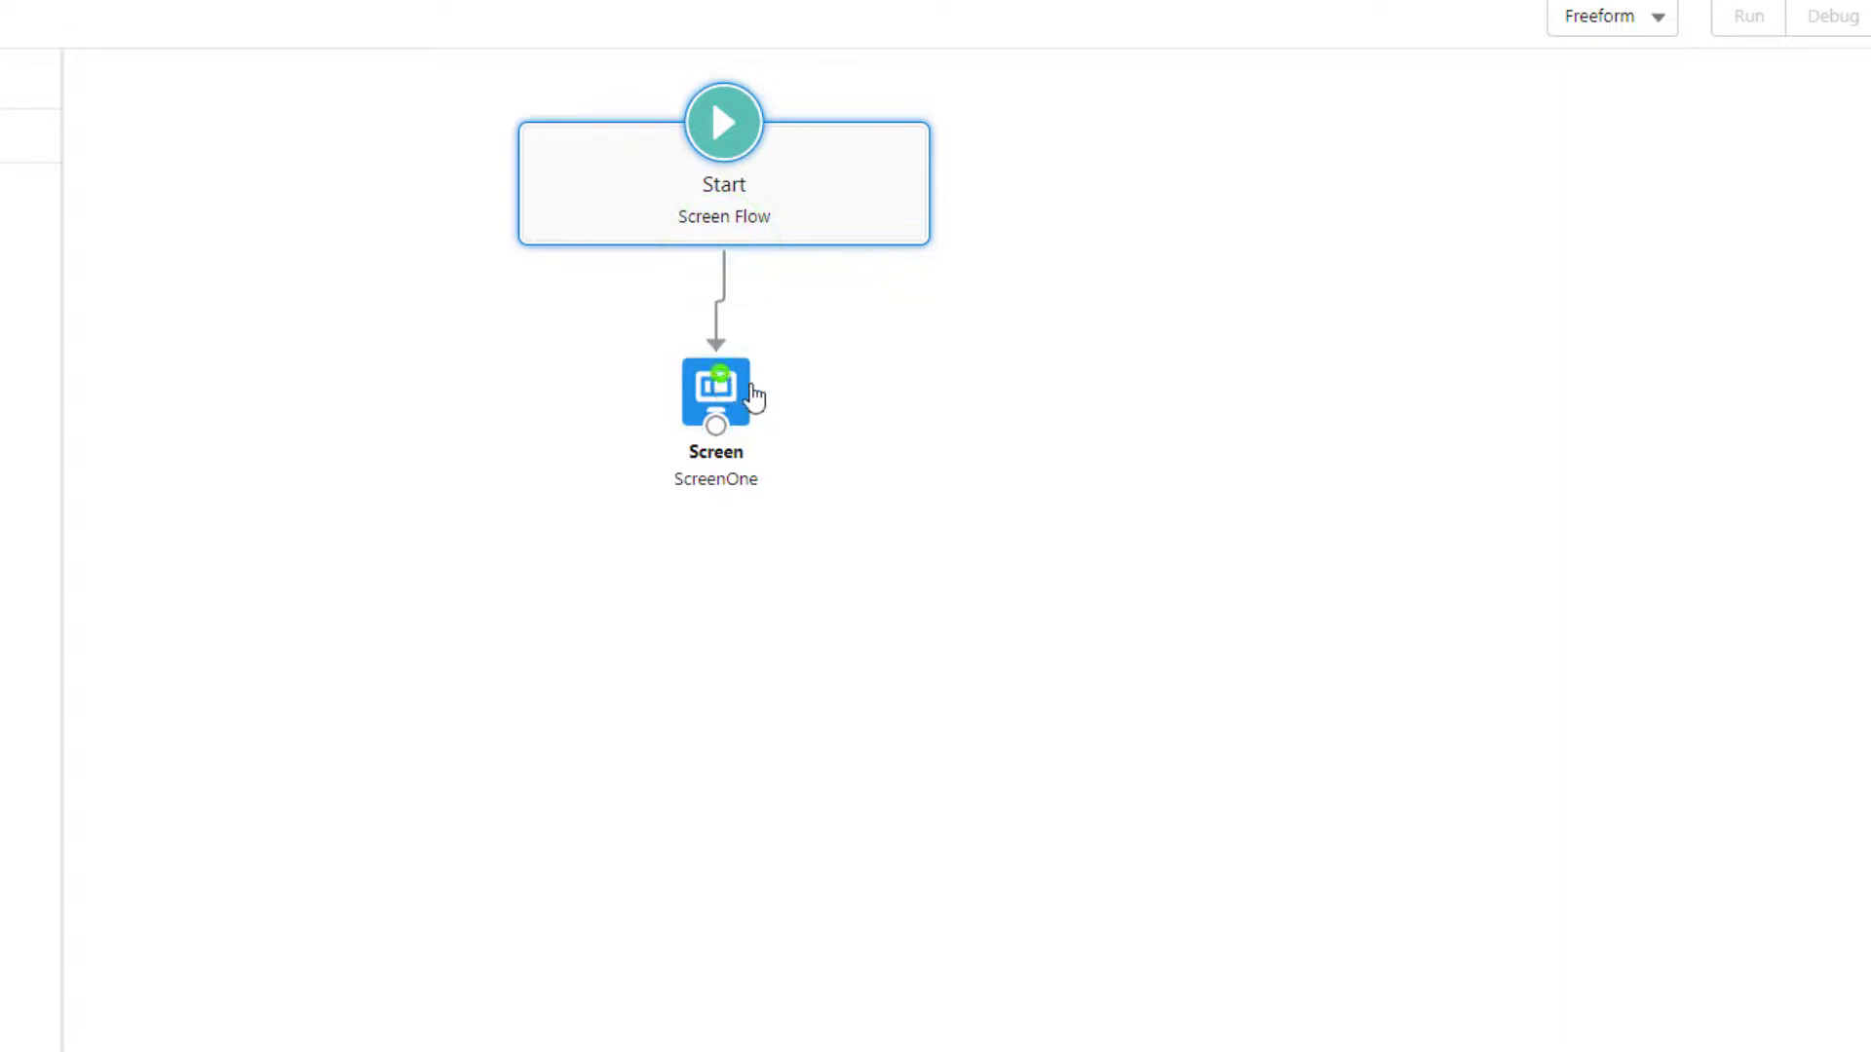
pyautogui.doubleClick(722, 388)
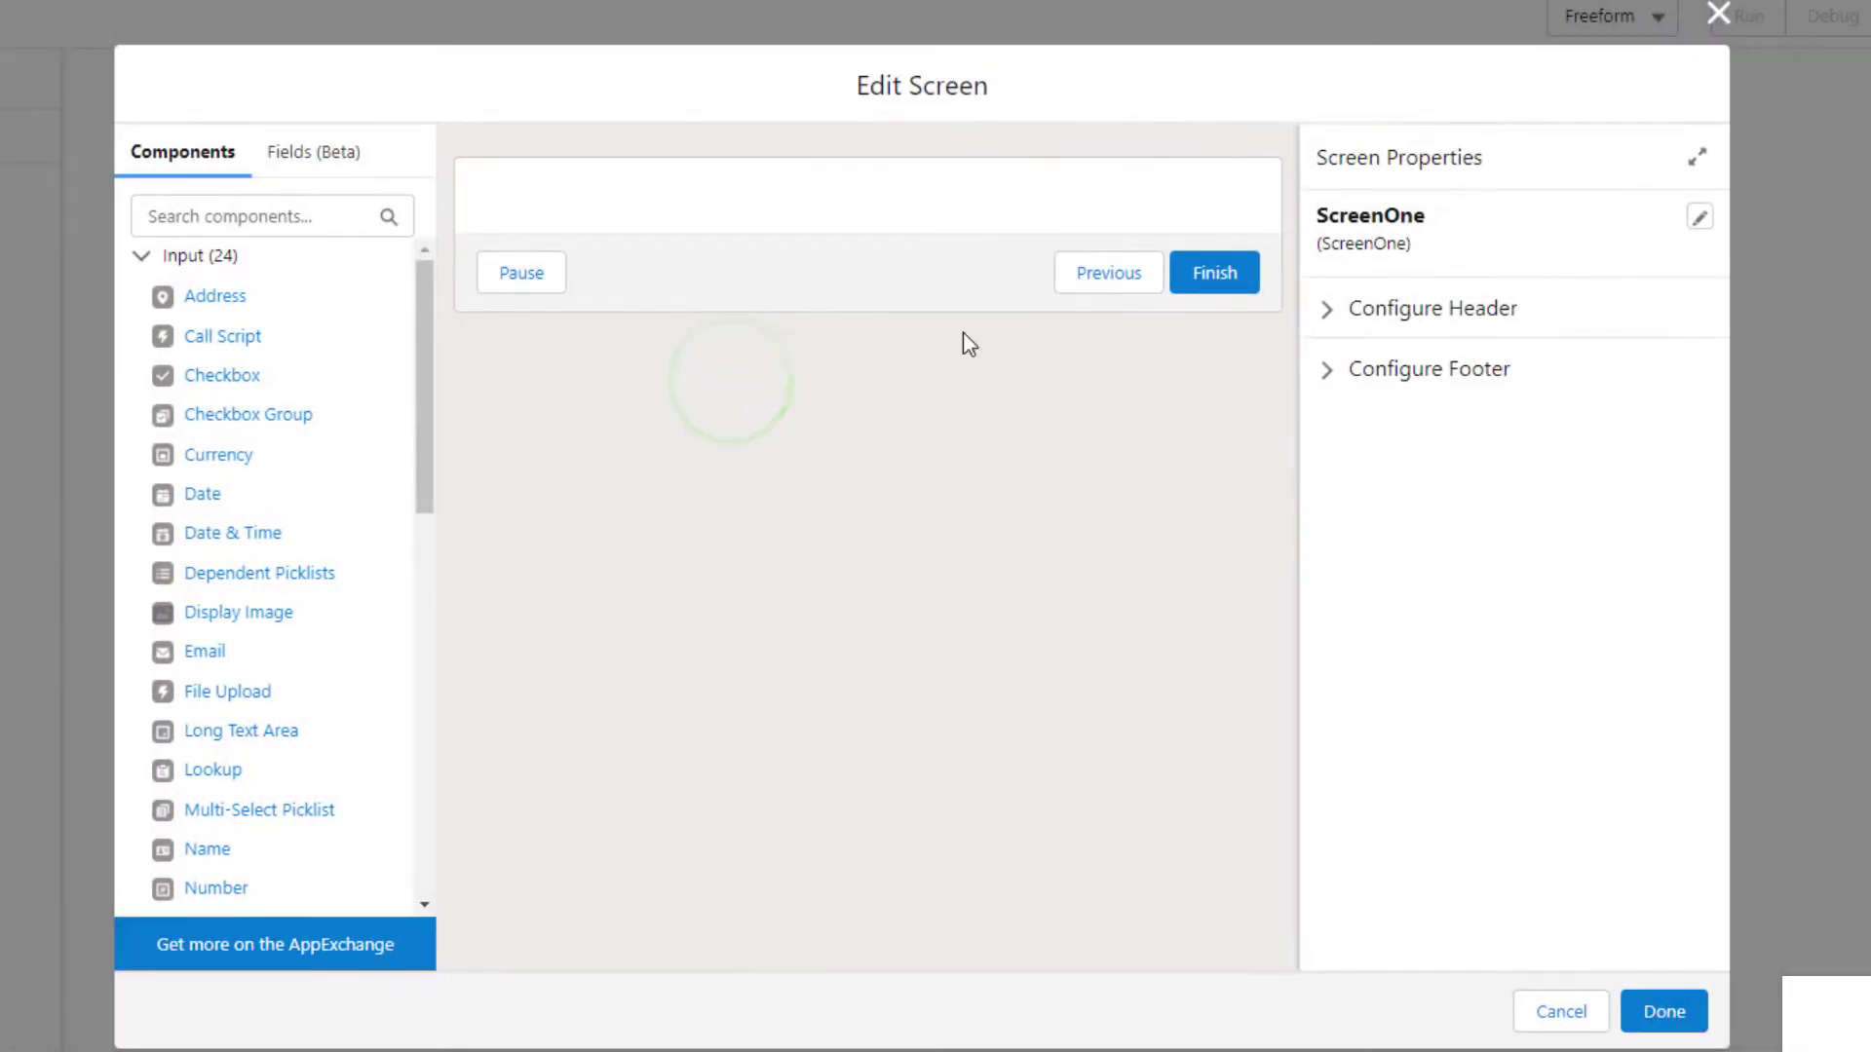
pyautogui.click(1406, 370)
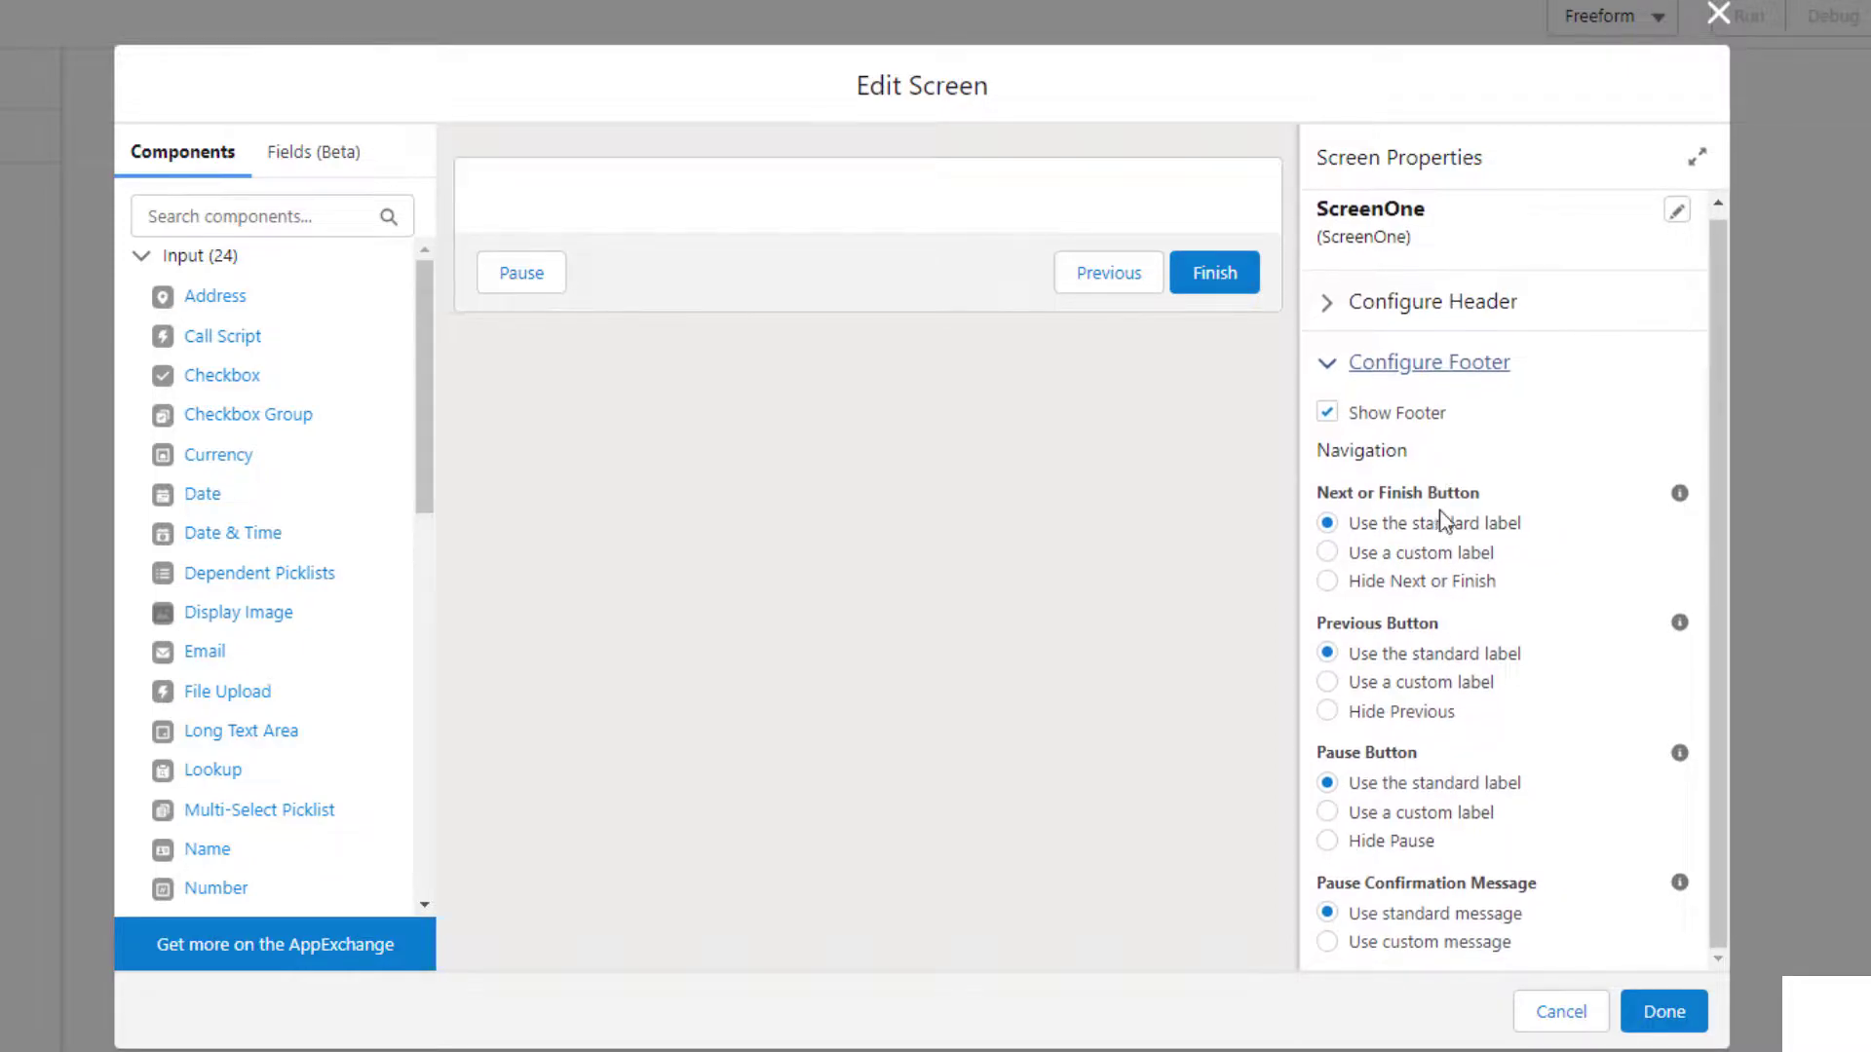
pyautogui.click(1394, 846)
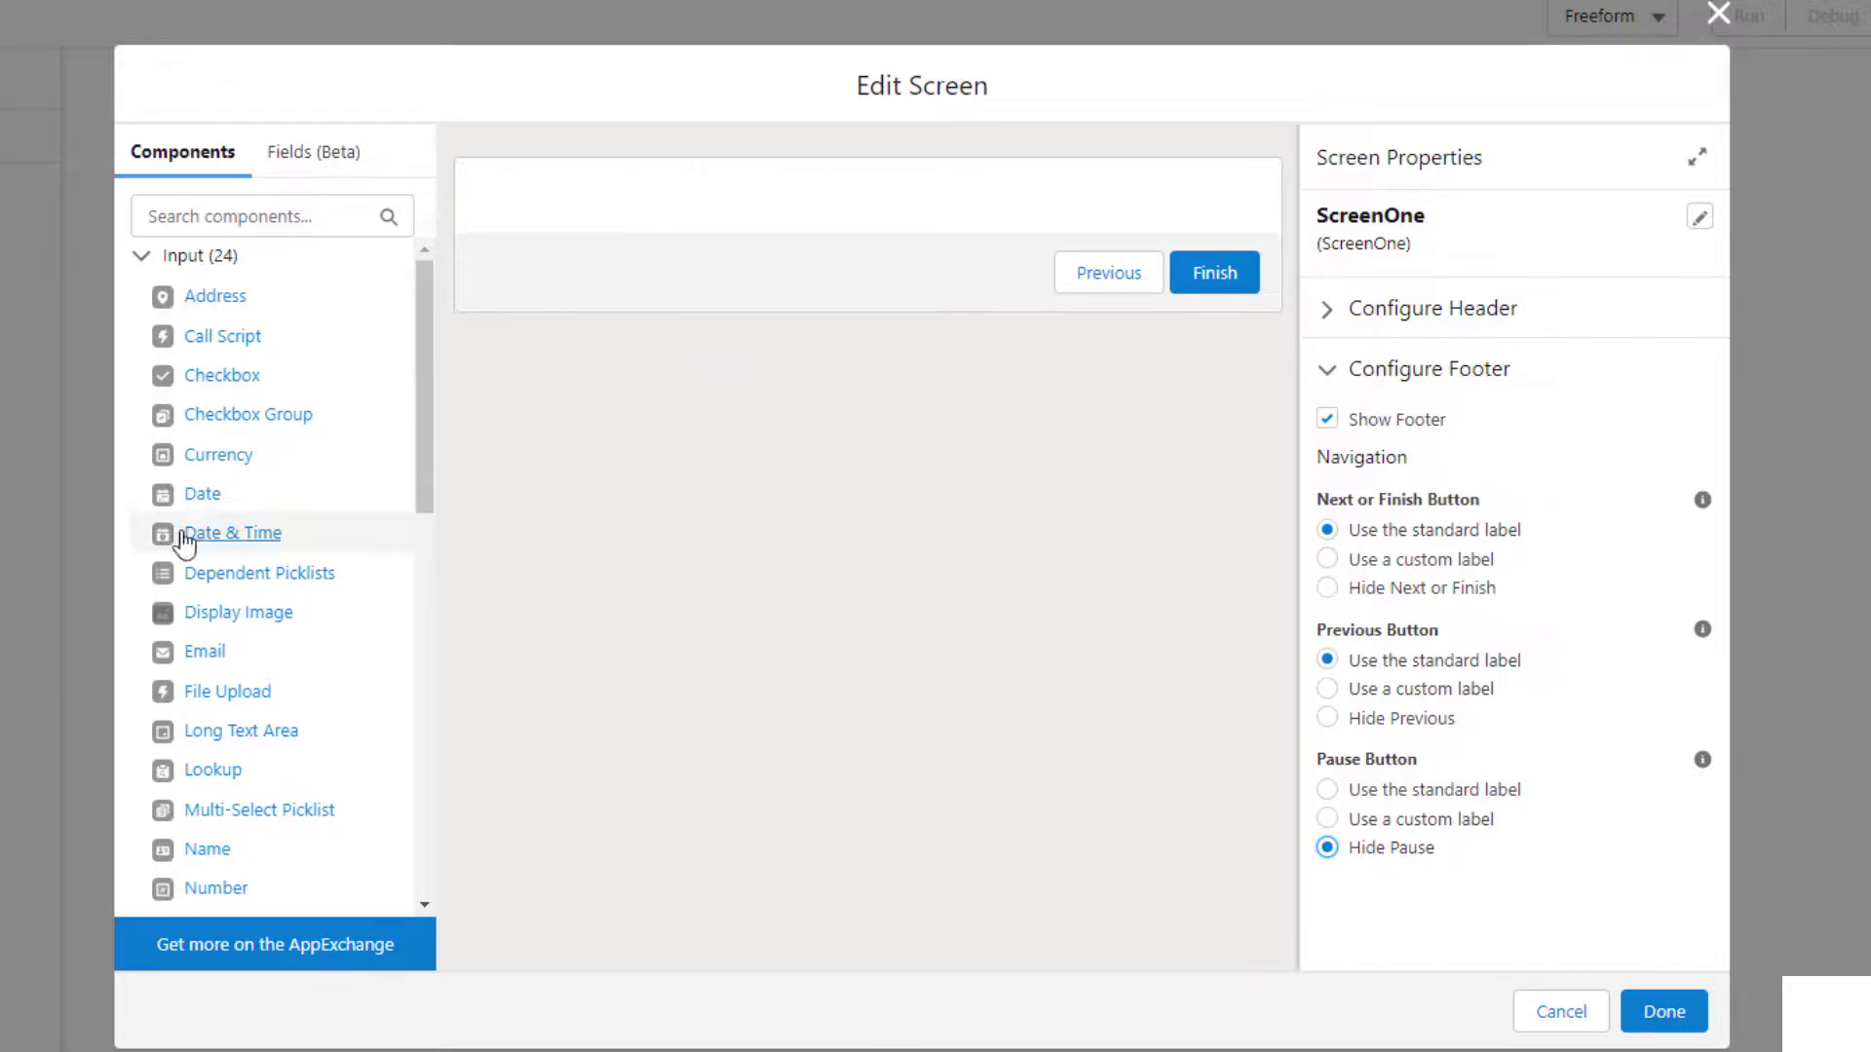
# Step: Add a Display Text component to ScreenOne
pyautogui.scroll(-2, 316, 448)
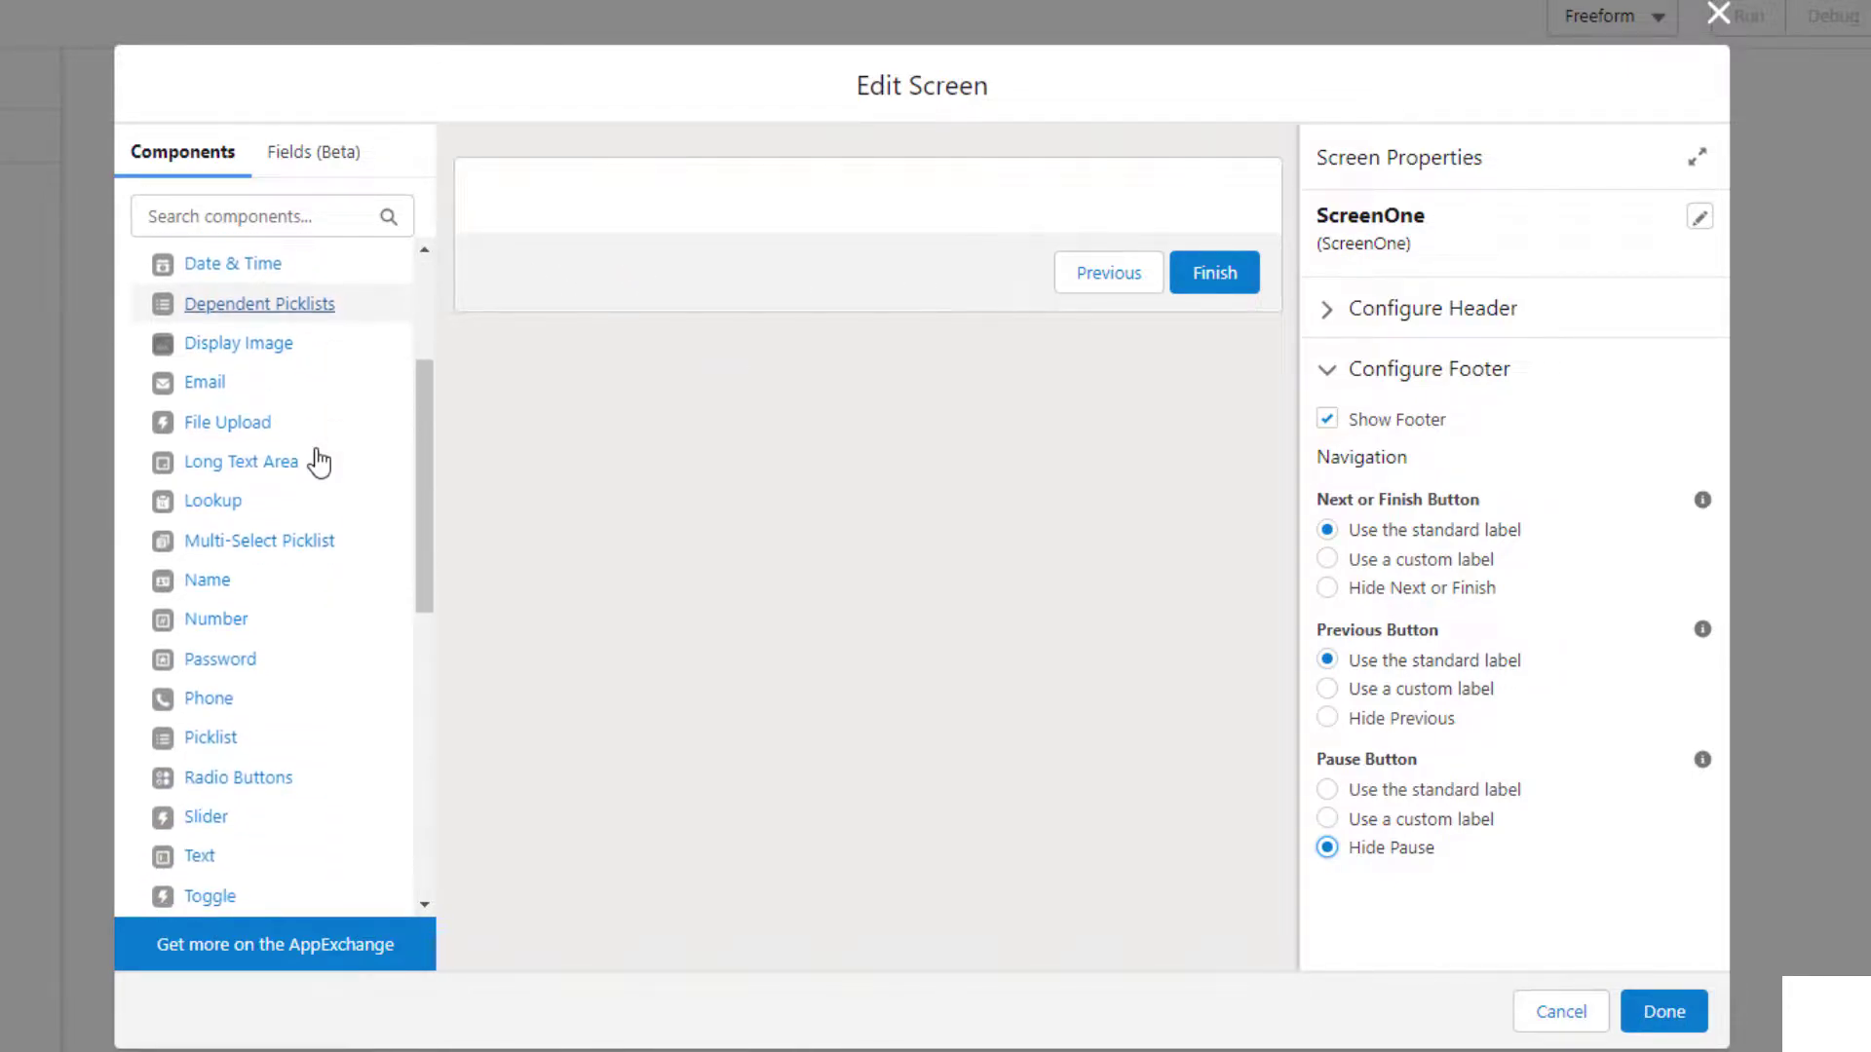
pyautogui.scroll(-1, 314, 460)
pyautogui.scroll(-1, 273, 497)
pyautogui.scroll(1, 261, 682)
pyautogui.click(238, 880)
pyautogui.moveTo(244, 882); pyautogui.dragTo(605, 195)
# Step: Name the Display Text component with API name DisplayTextOne
pyautogui.click(1378, 250)
pyautogui.write('Display Text One')
pyautogui.press('Tab')
pyautogui.click(1521, 261)
pyautogui.click(1429, 260)
pyautogui.press('BackSpace')
pyautogui.press('Left')
pyautogui.press('Left')
pyautogui.press('BackSpace')
# Step: Enter bold, size-18 text 'Please enter the first name, last name, and birthdate of a contact below:'
pyautogui.click(1399, 541)
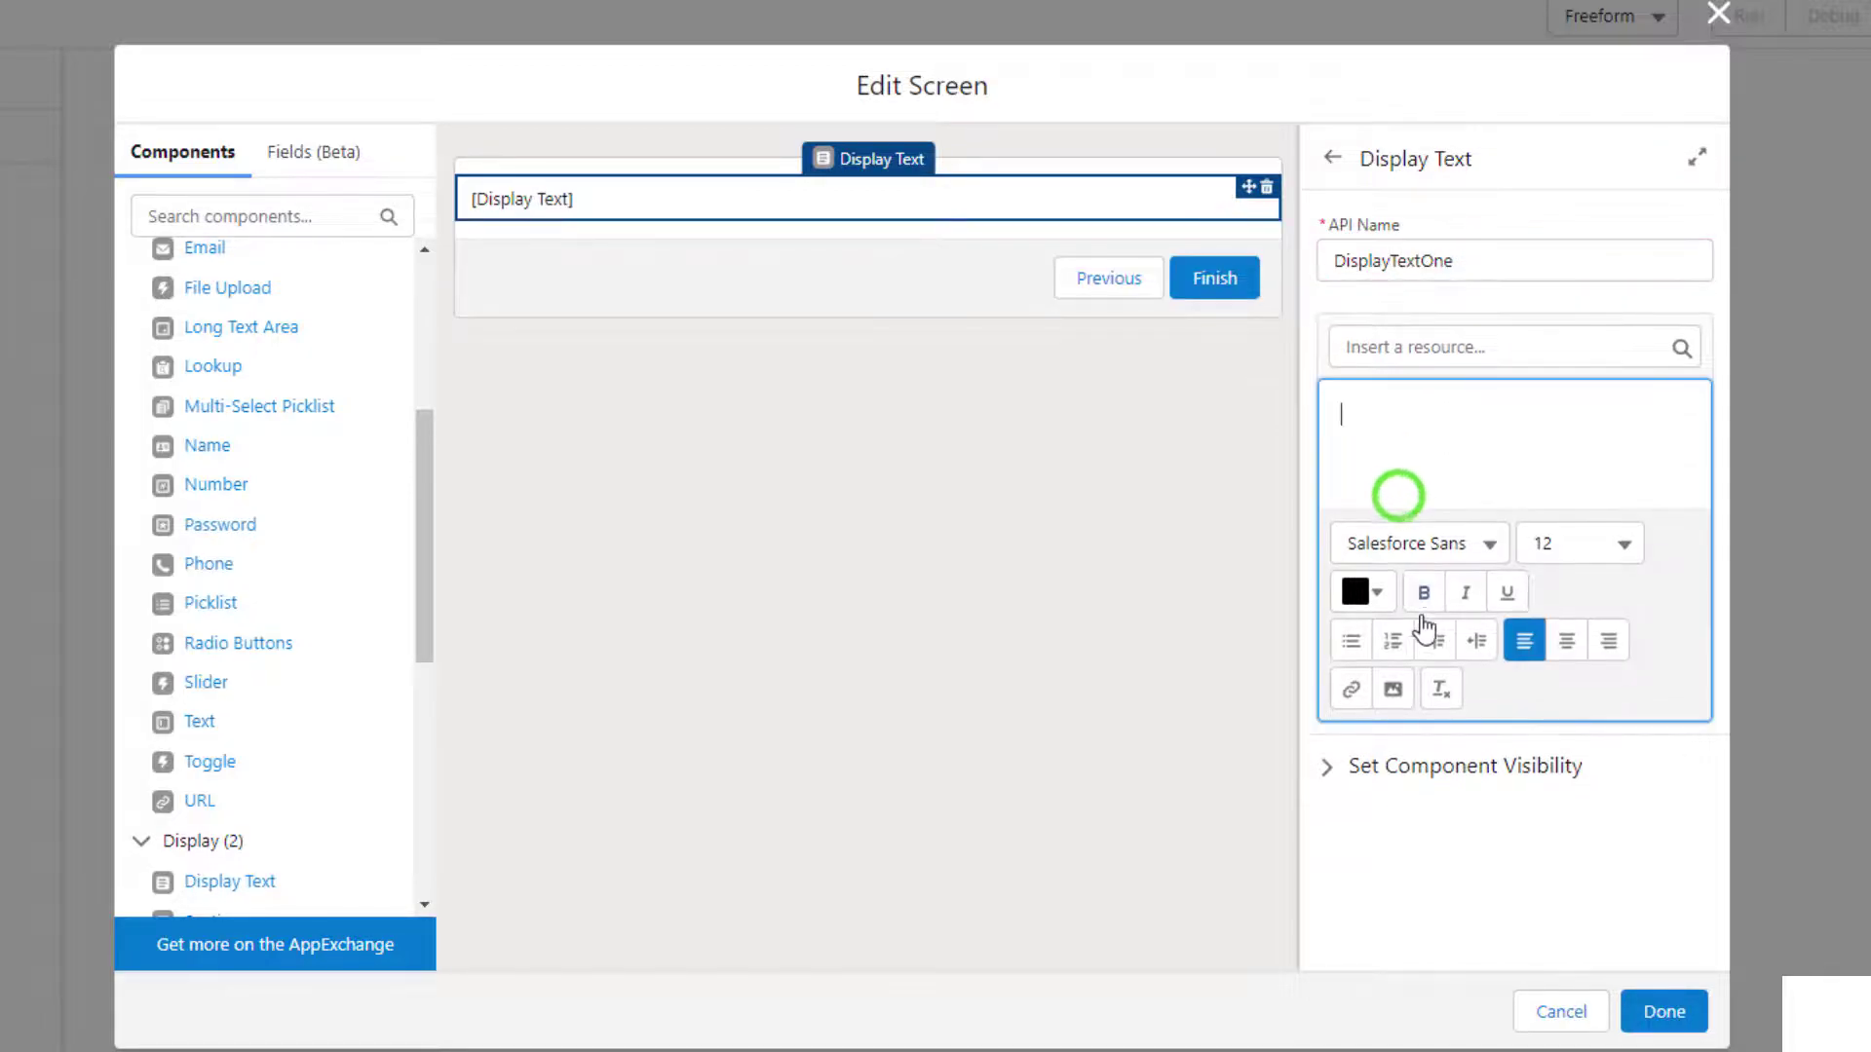
pyautogui.click(1424, 592)
pyautogui.write('Please enter the first name, last')
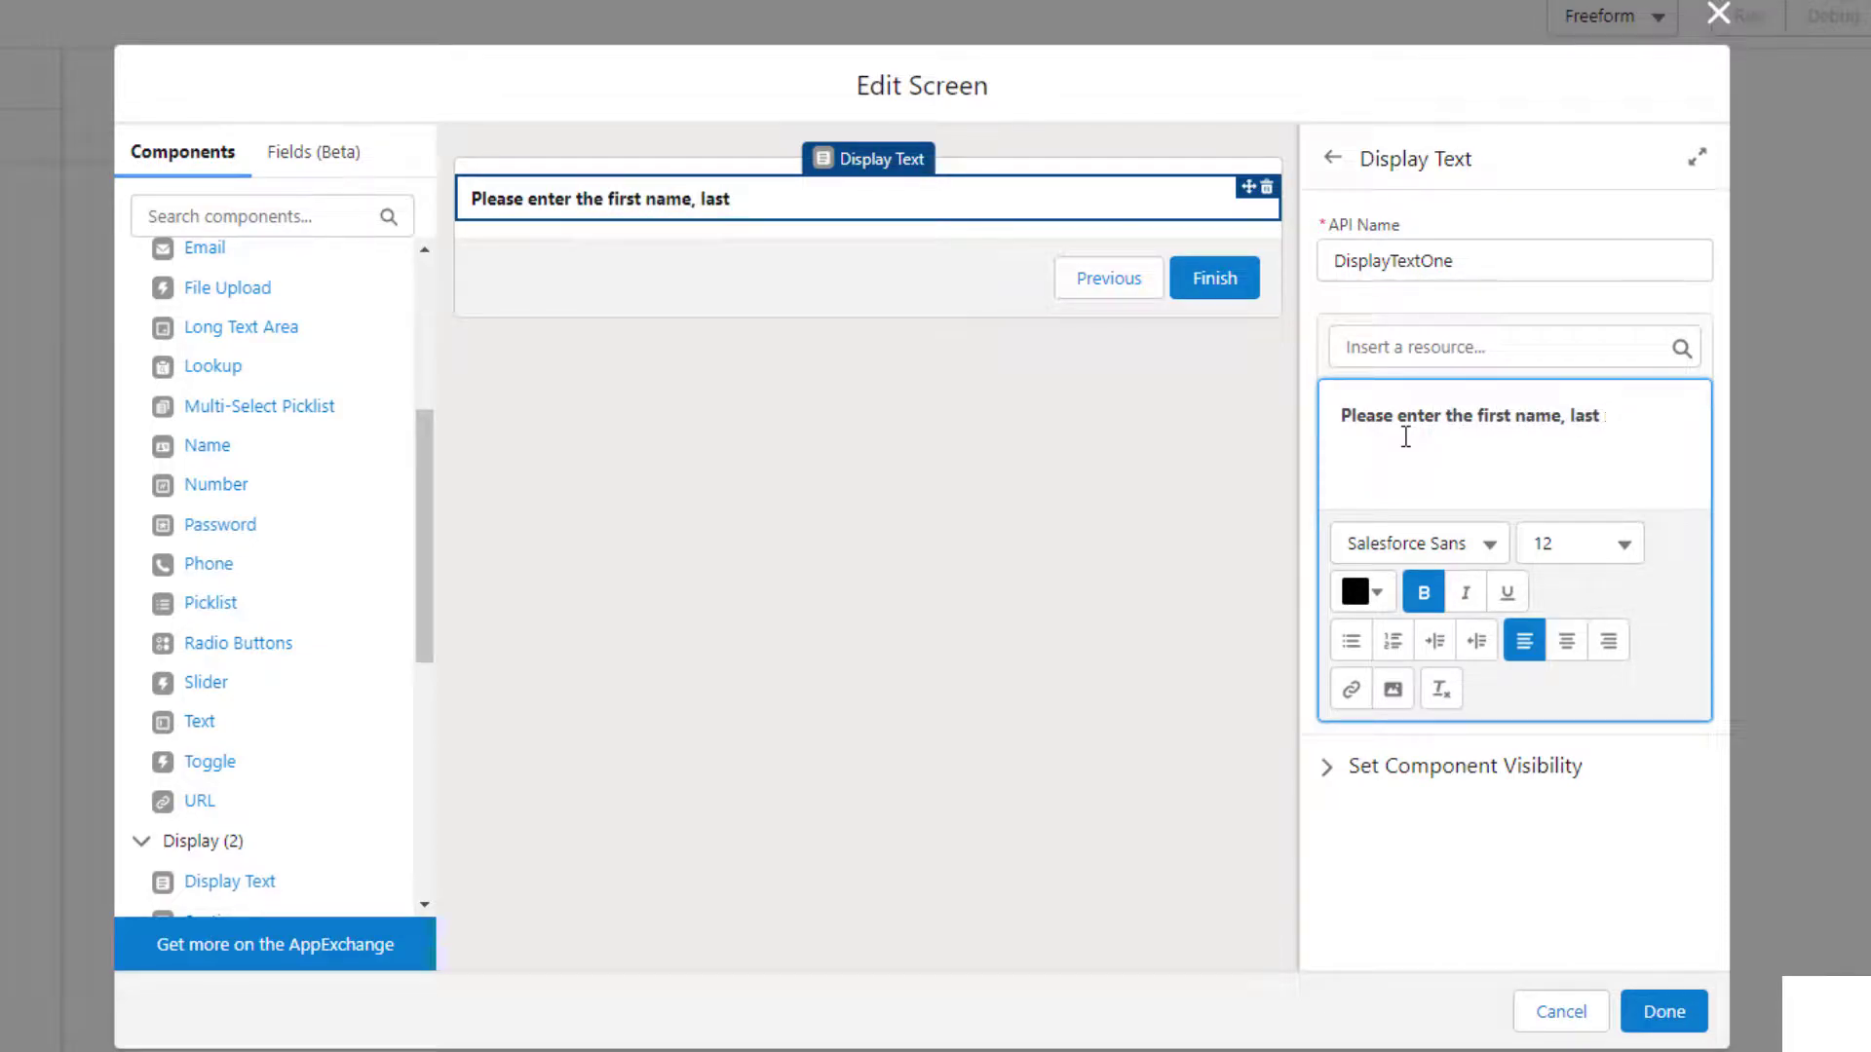
pyautogui.write(' name, and birthdate of ')
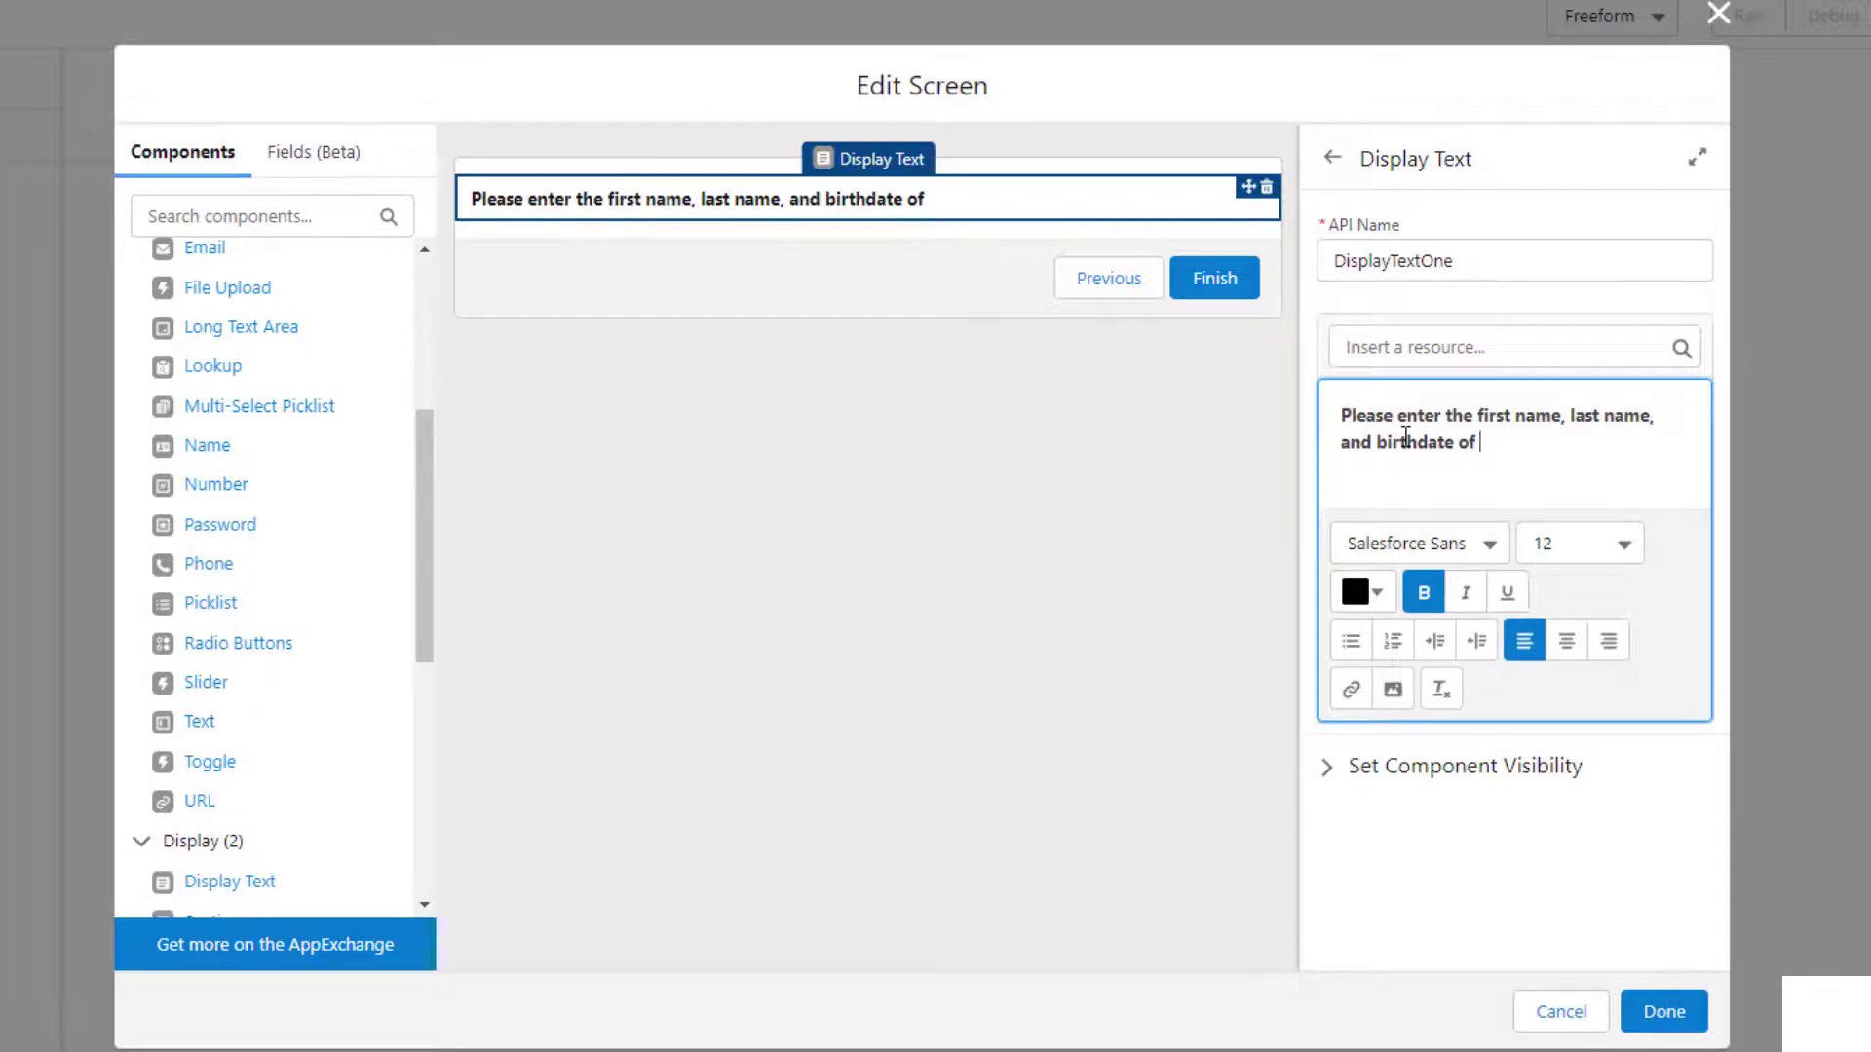
pyautogui.write('a conta')
pyautogui.press('BackSpace')
pyautogui.write('tact below')
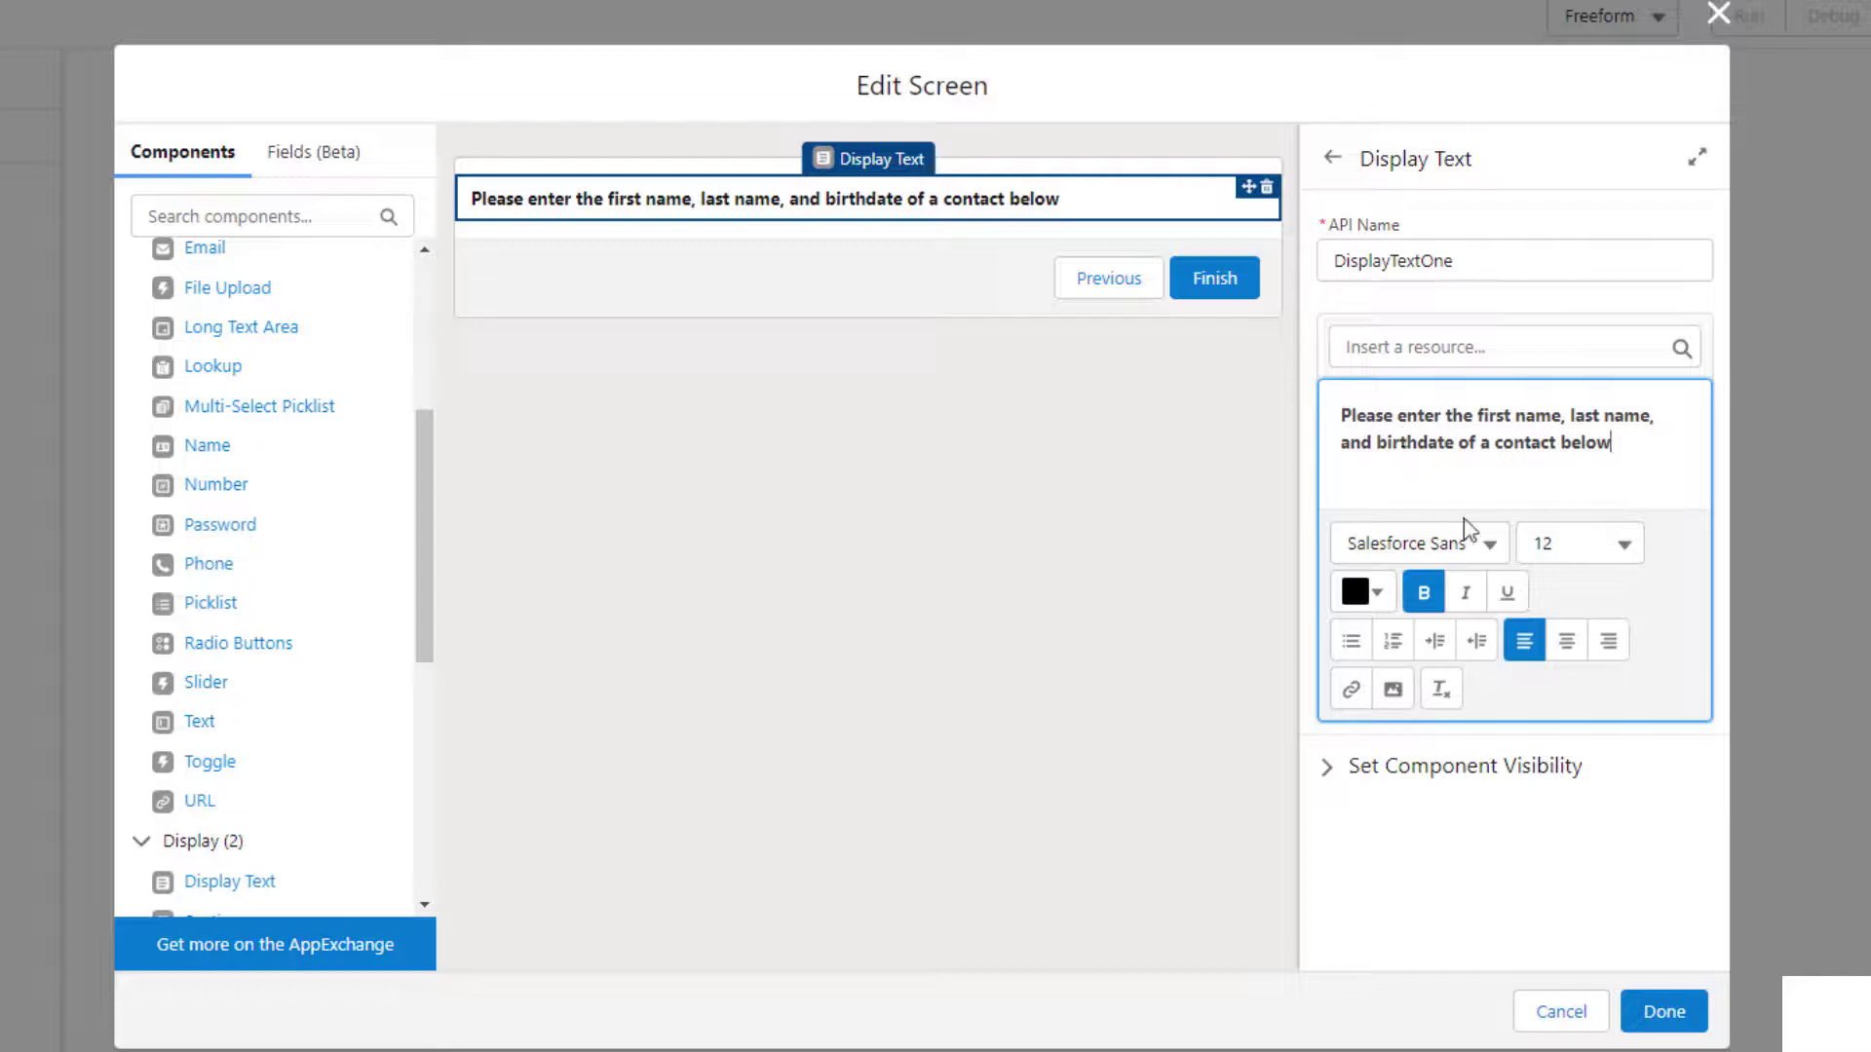
pyautogui.hotkey('ctrl', 'a')
pyautogui.click(1599, 543)
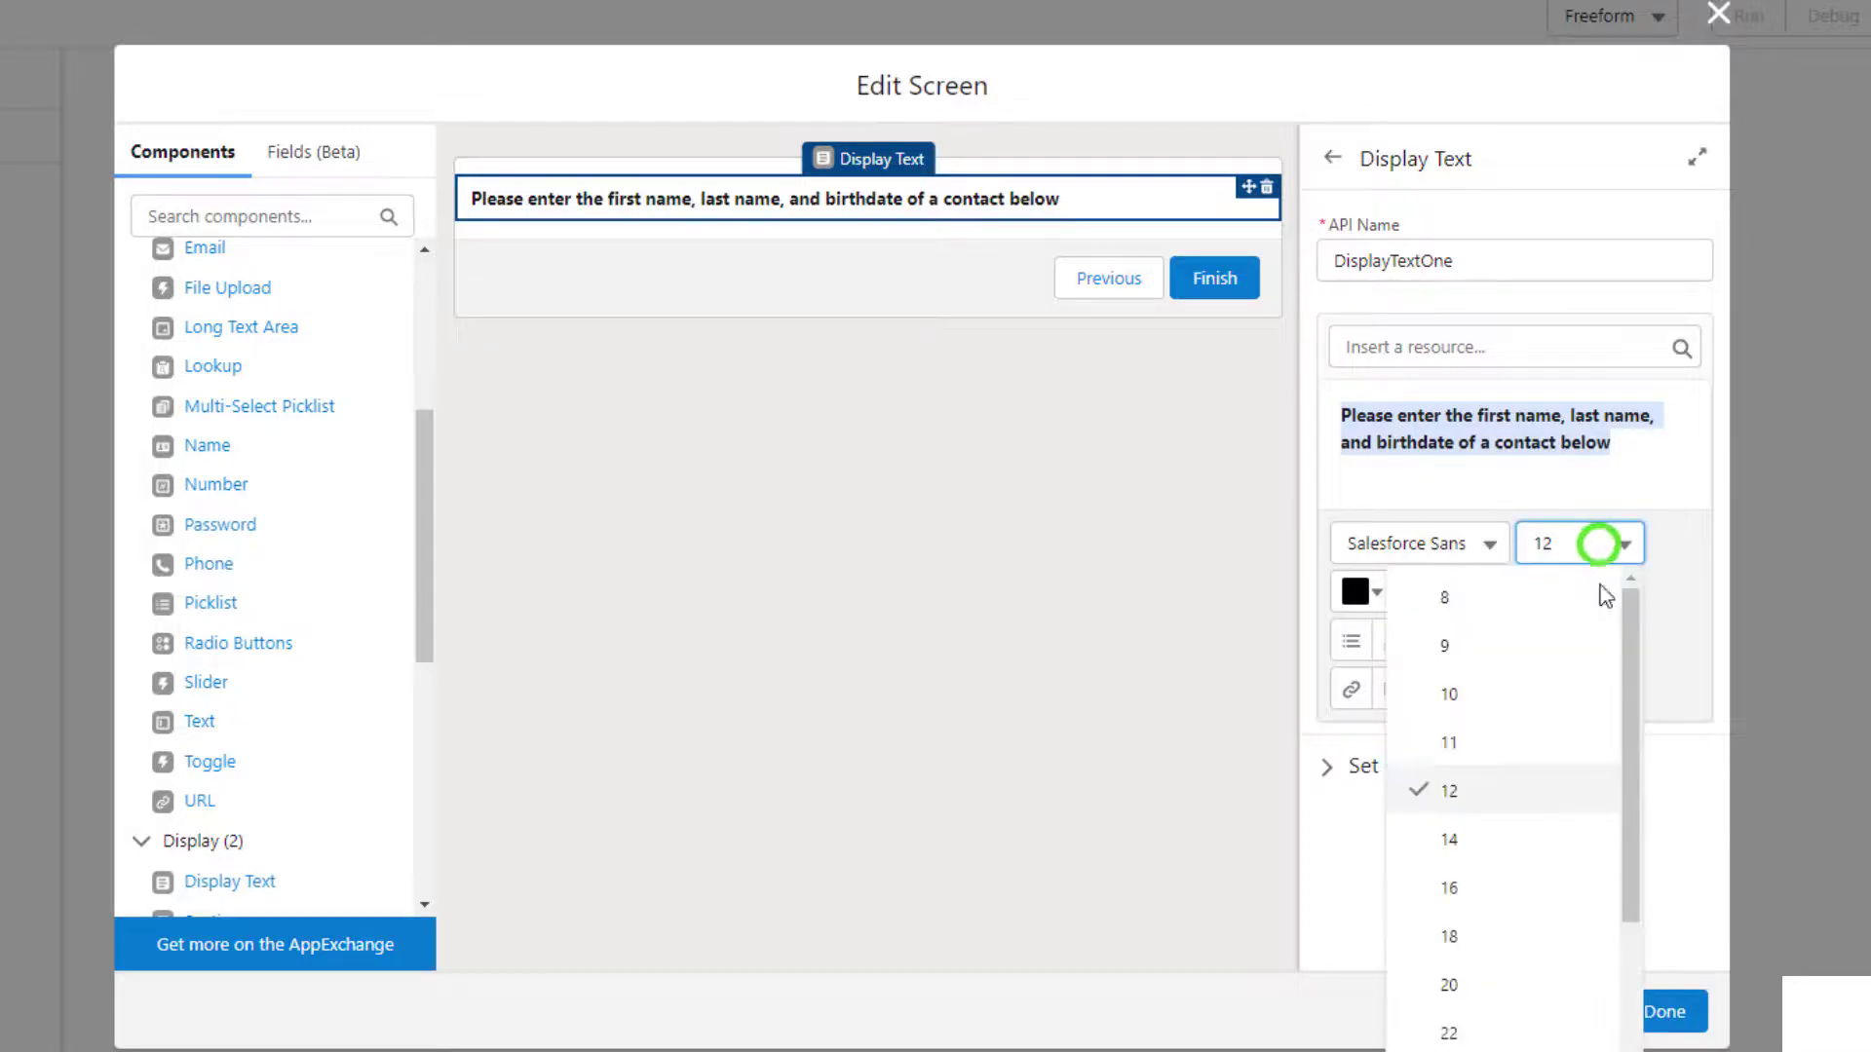
pyautogui.click(1554, 936)
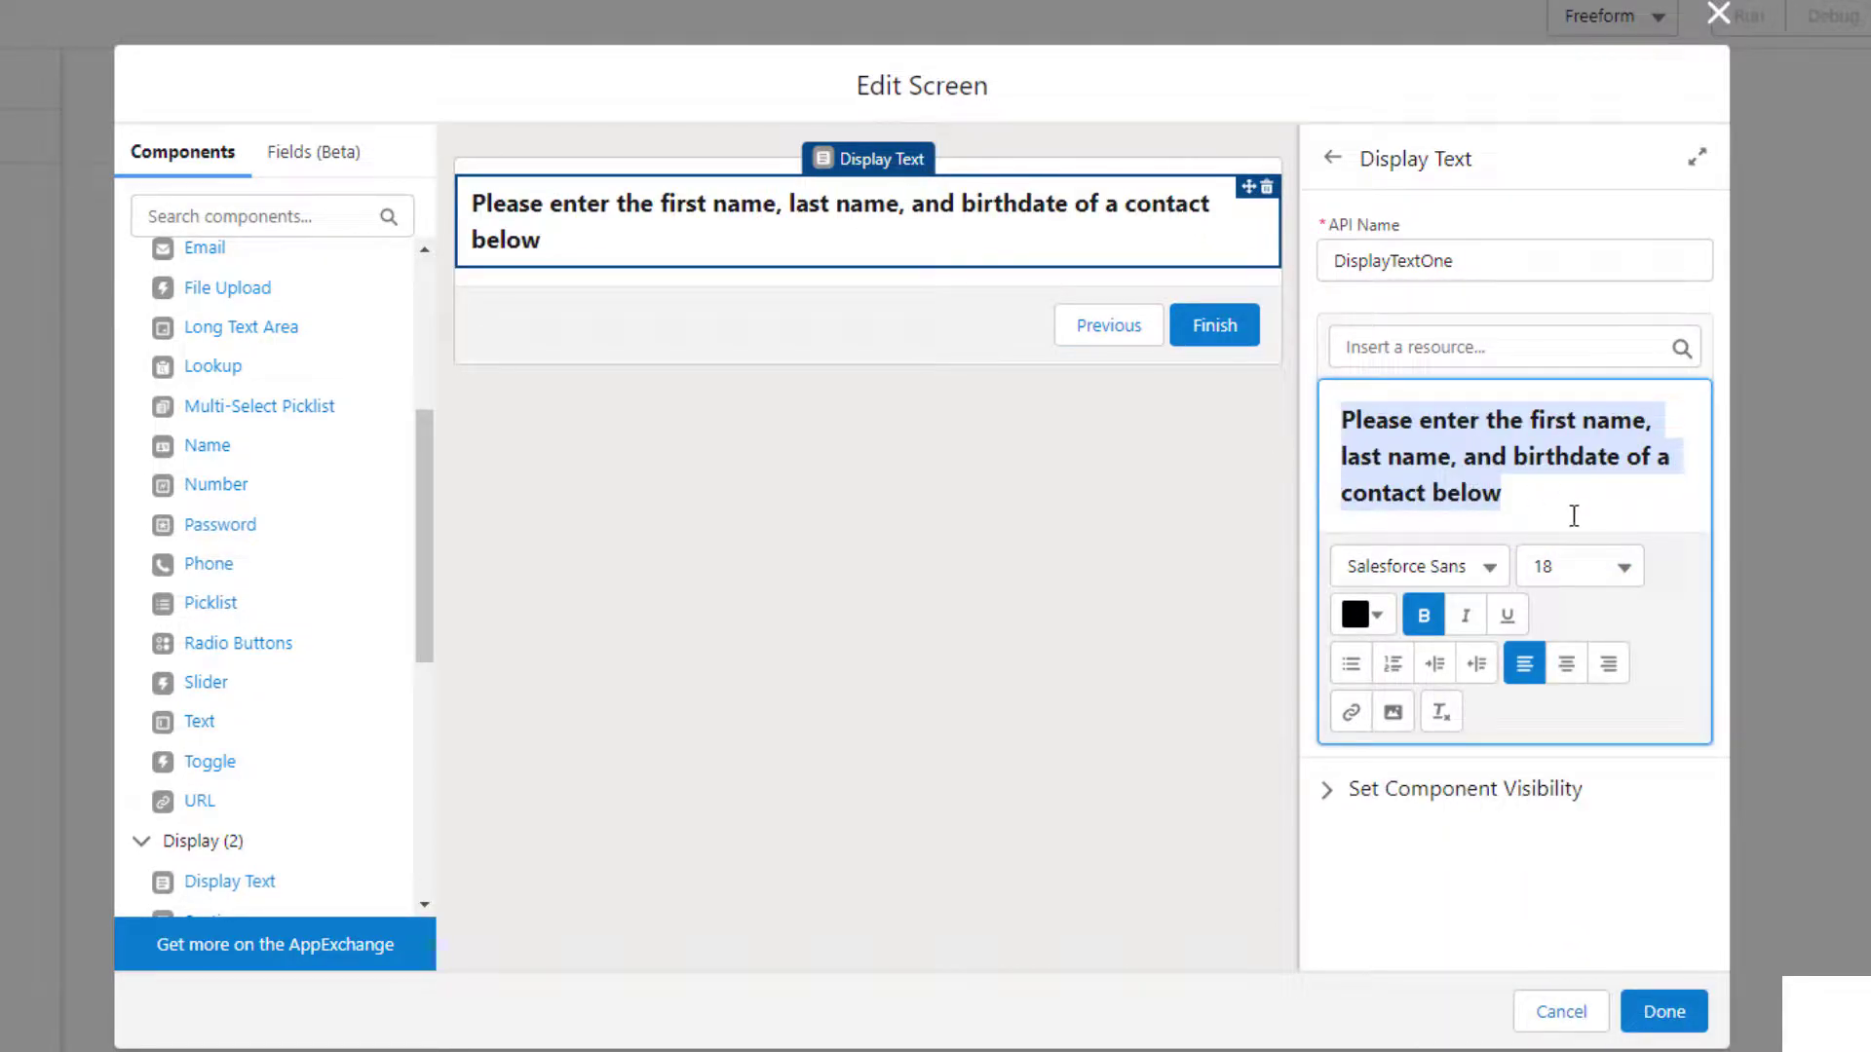
pyautogui.click(1542, 487)
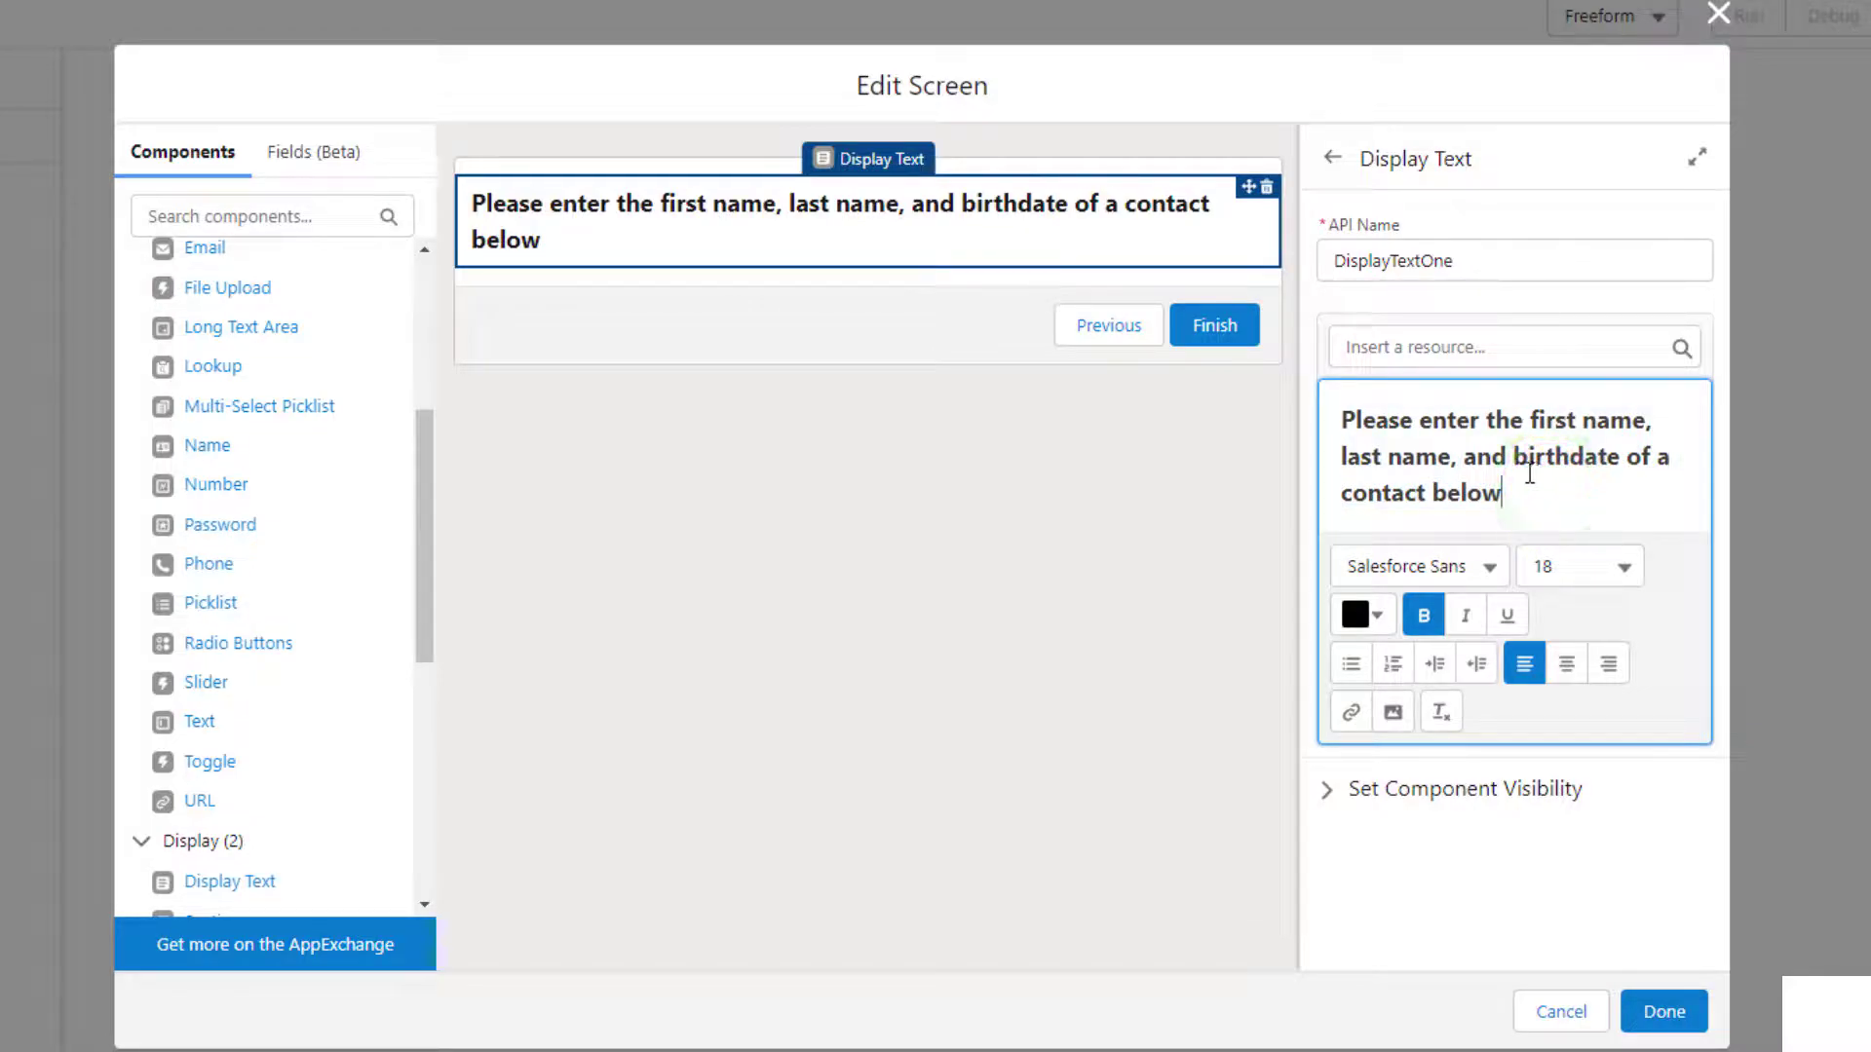
pyautogui.click(982, 662)
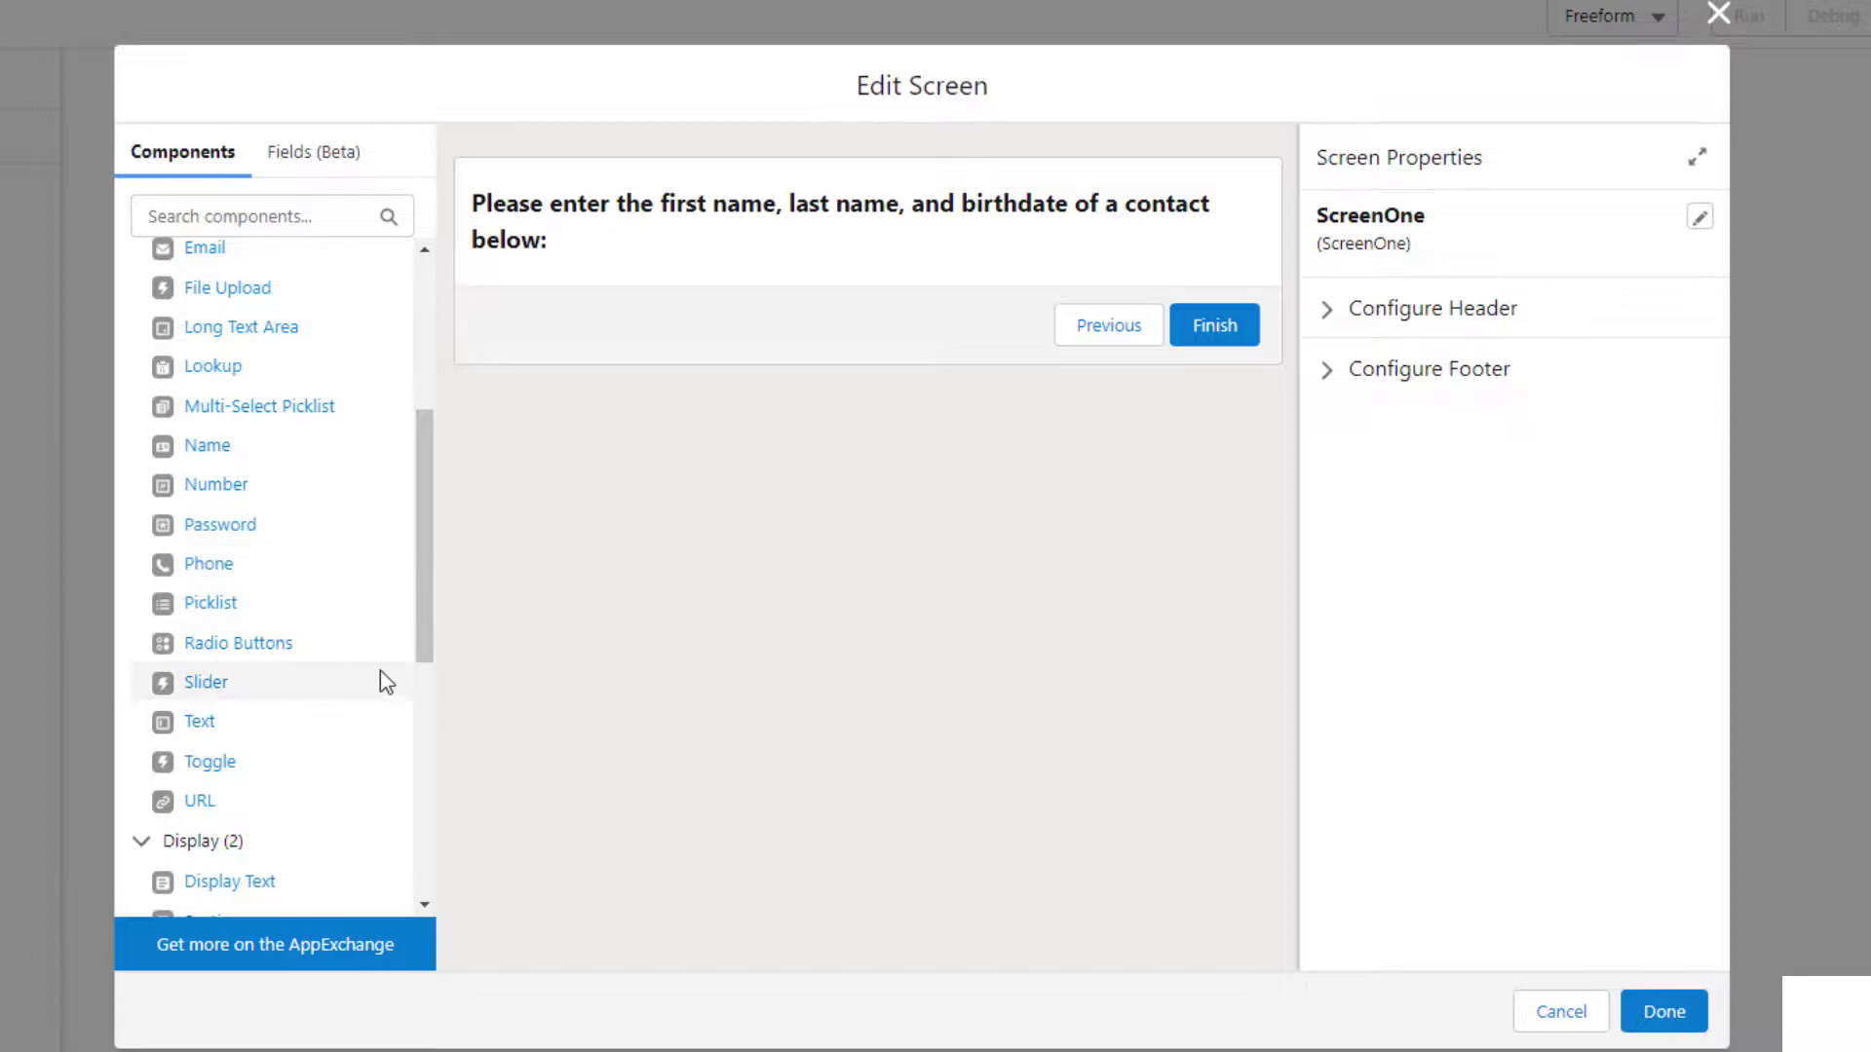
# Step: Add First Name and Last Name text input fields below the instructions
pyautogui.scroll(2, 375, 674)
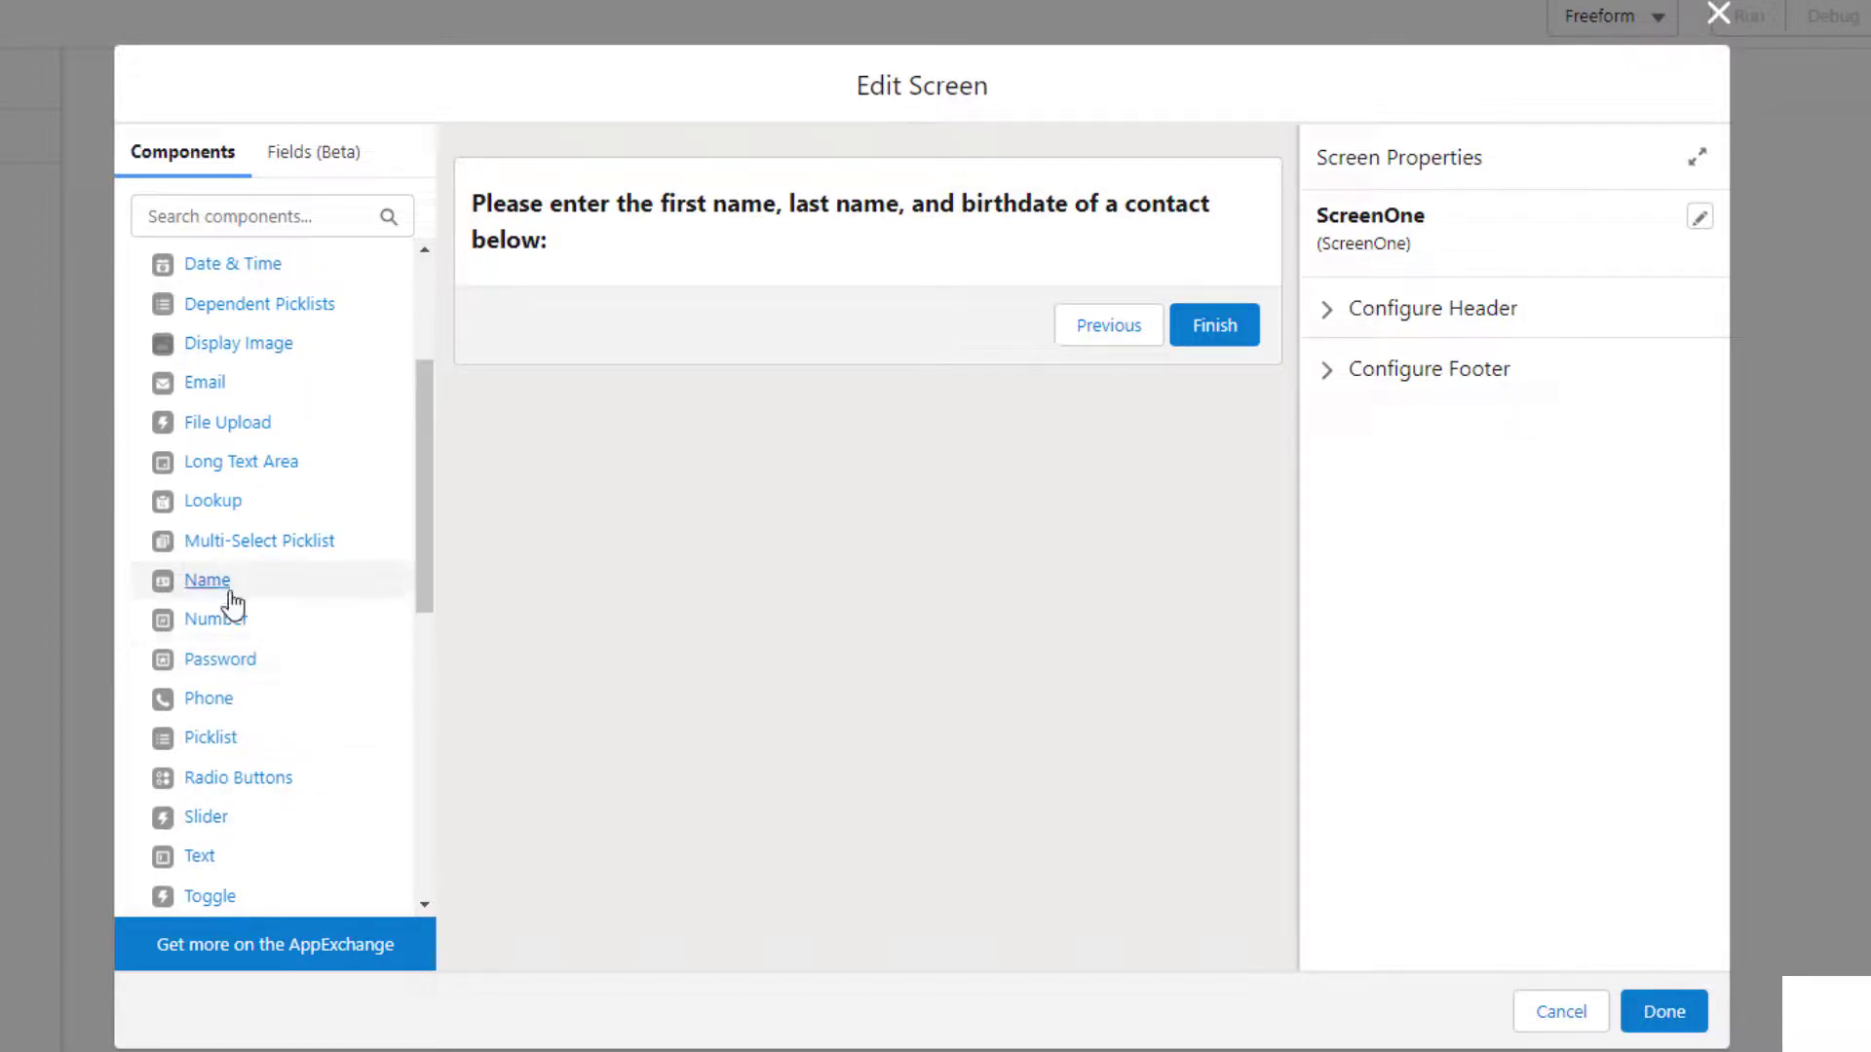
pyautogui.moveTo(199, 857); pyautogui.dragTo(596, 280)
pyautogui.click(1355, 252)
pyautogui.write('FirstN')
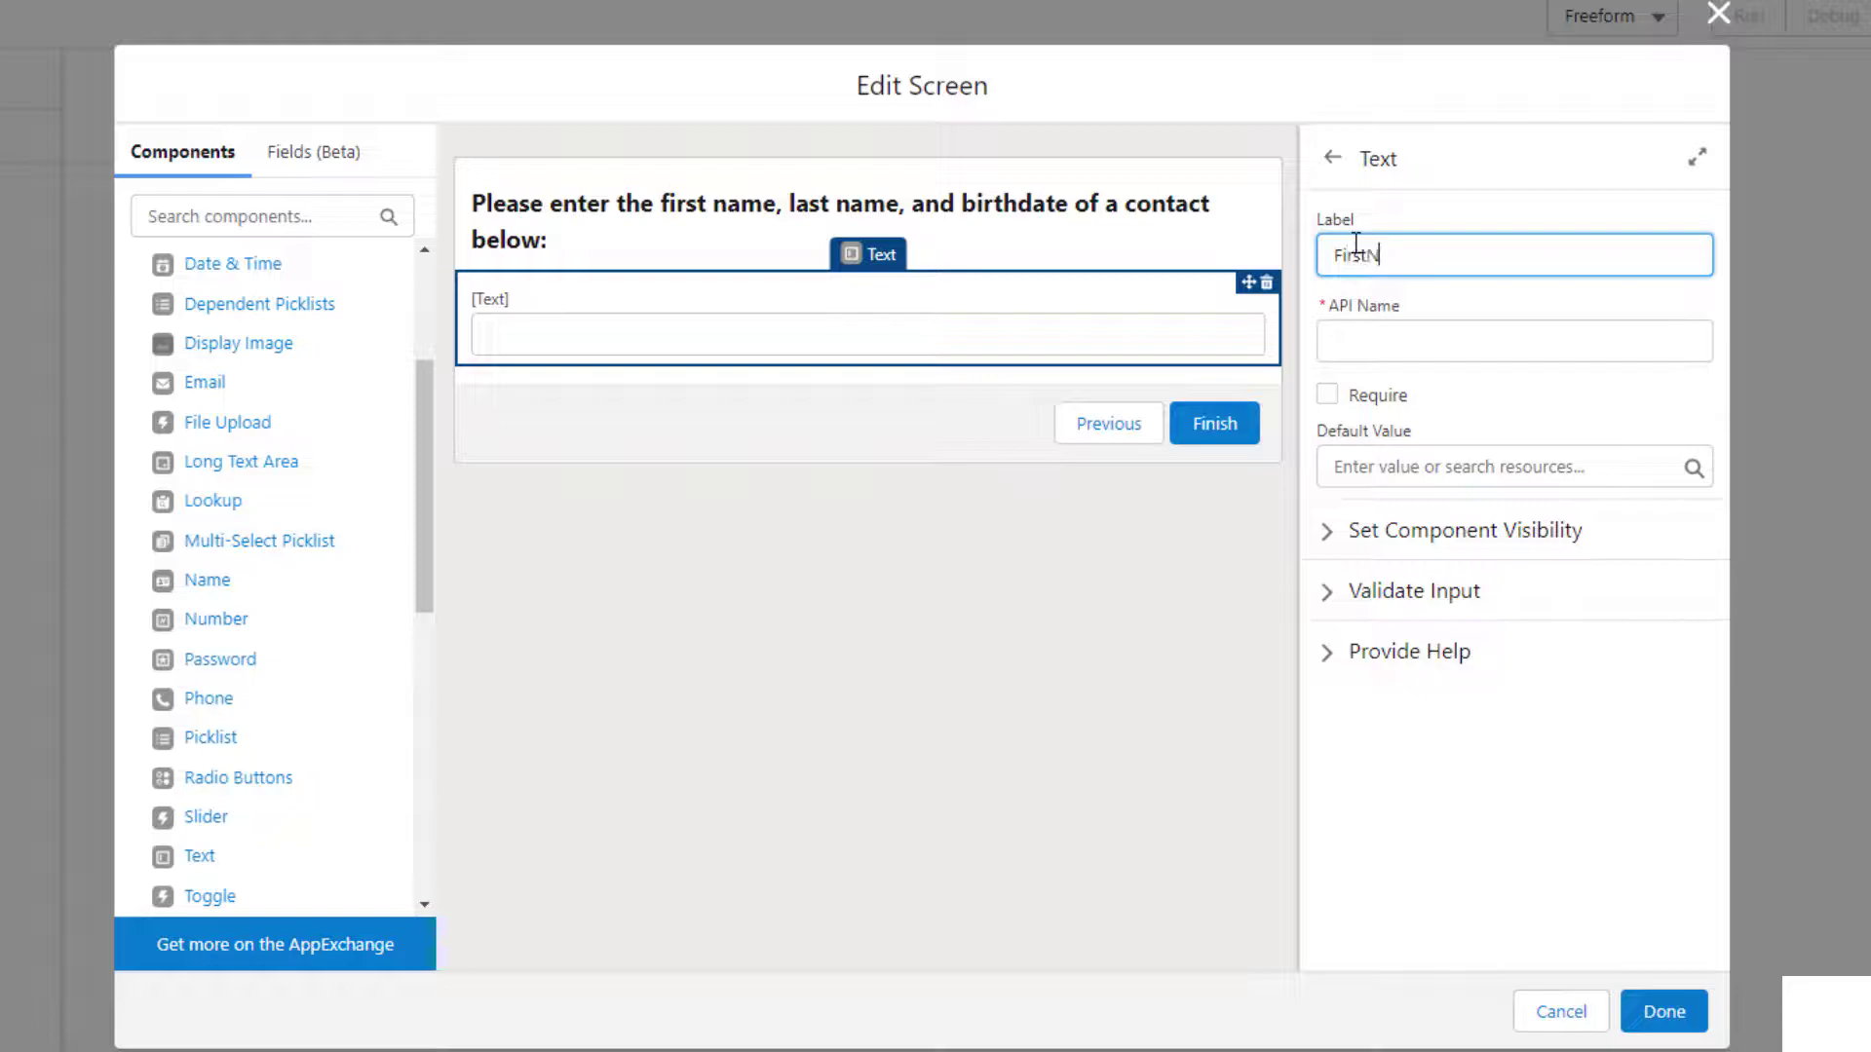
pyautogui.write('ame')
pyautogui.press('Tab')
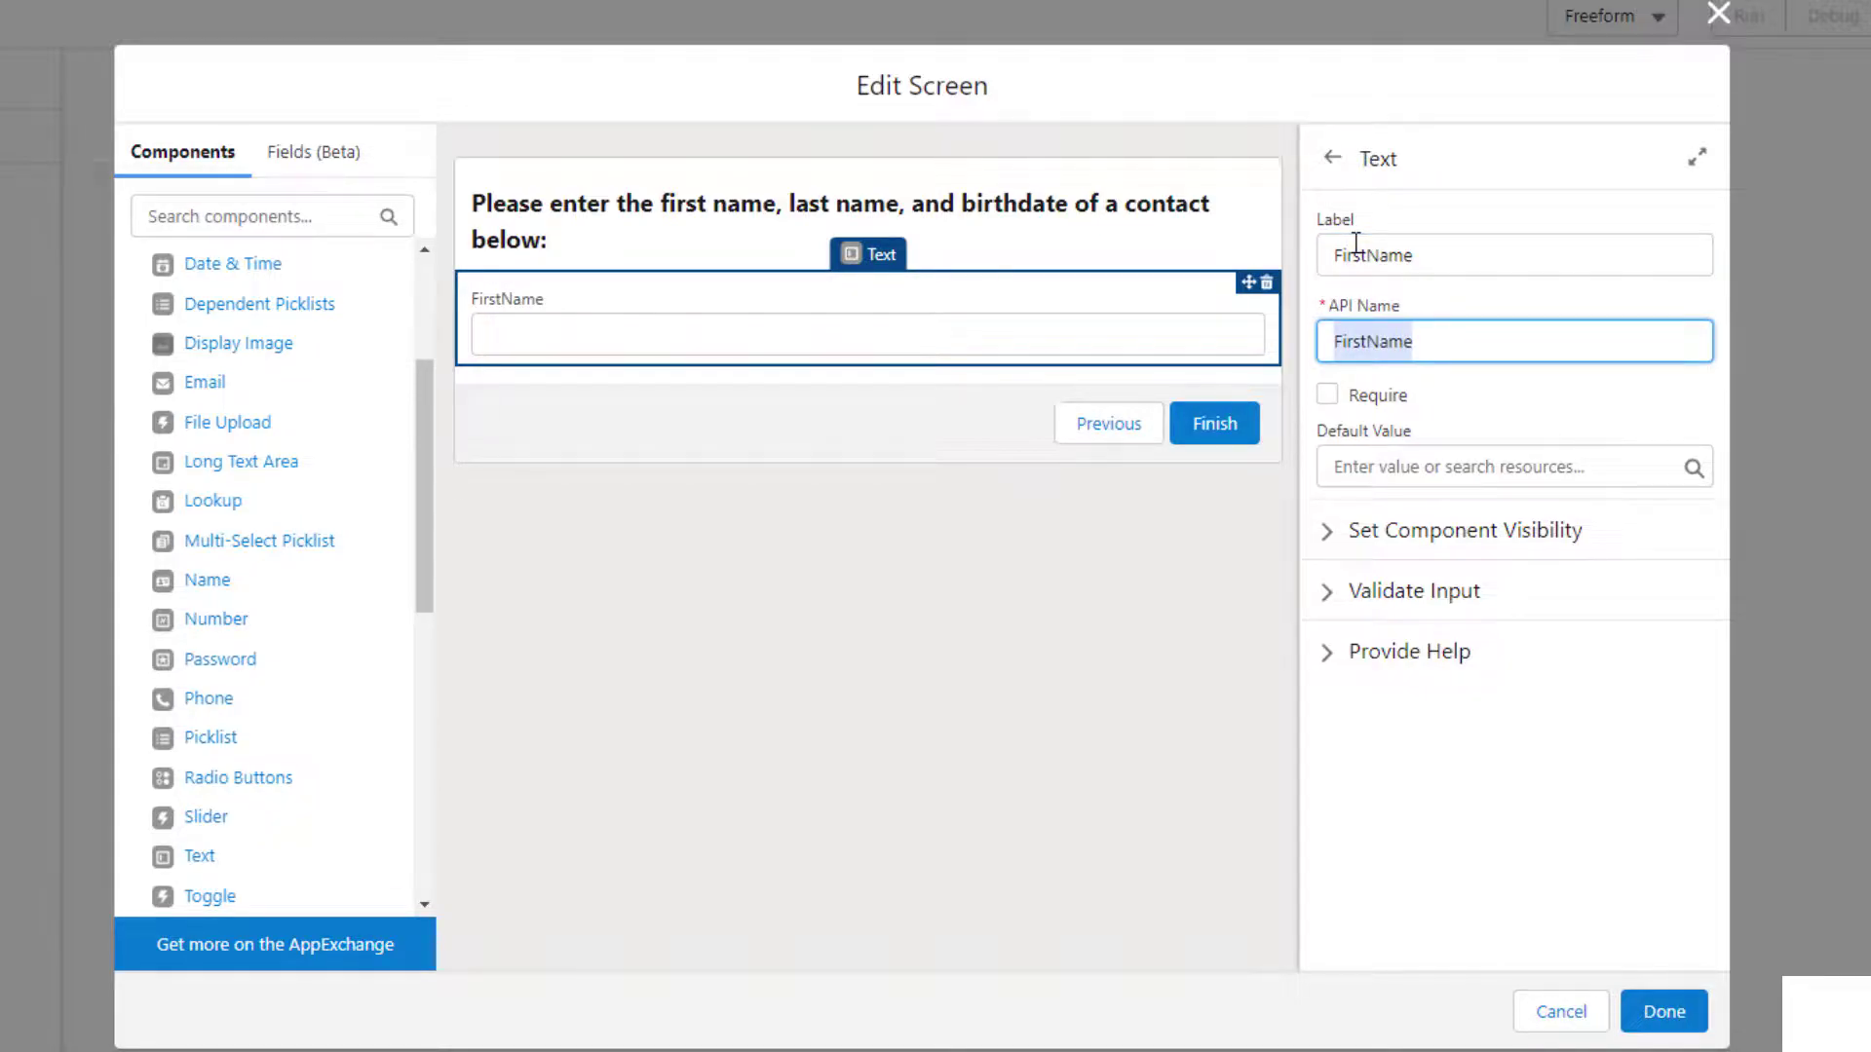
pyautogui.click(1486, 402)
pyautogui.click(1370, 255)
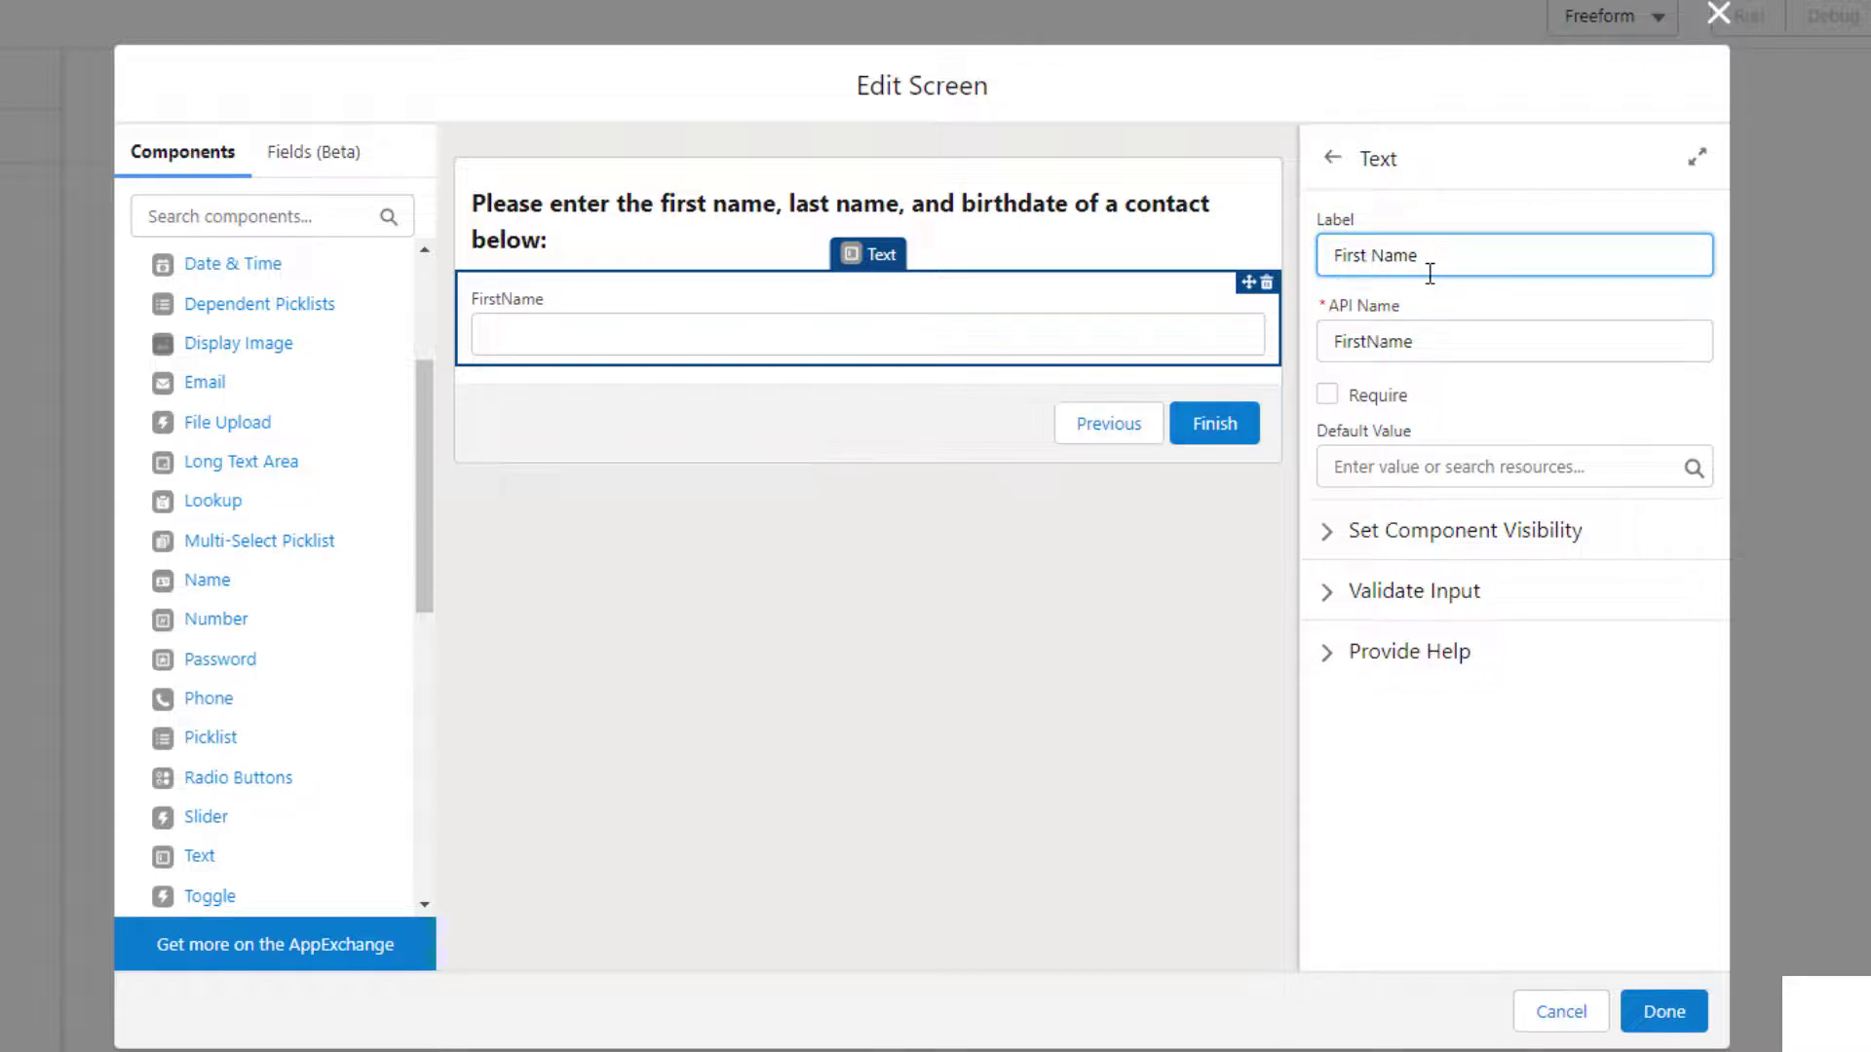
pyautogui.click(1441, 329)
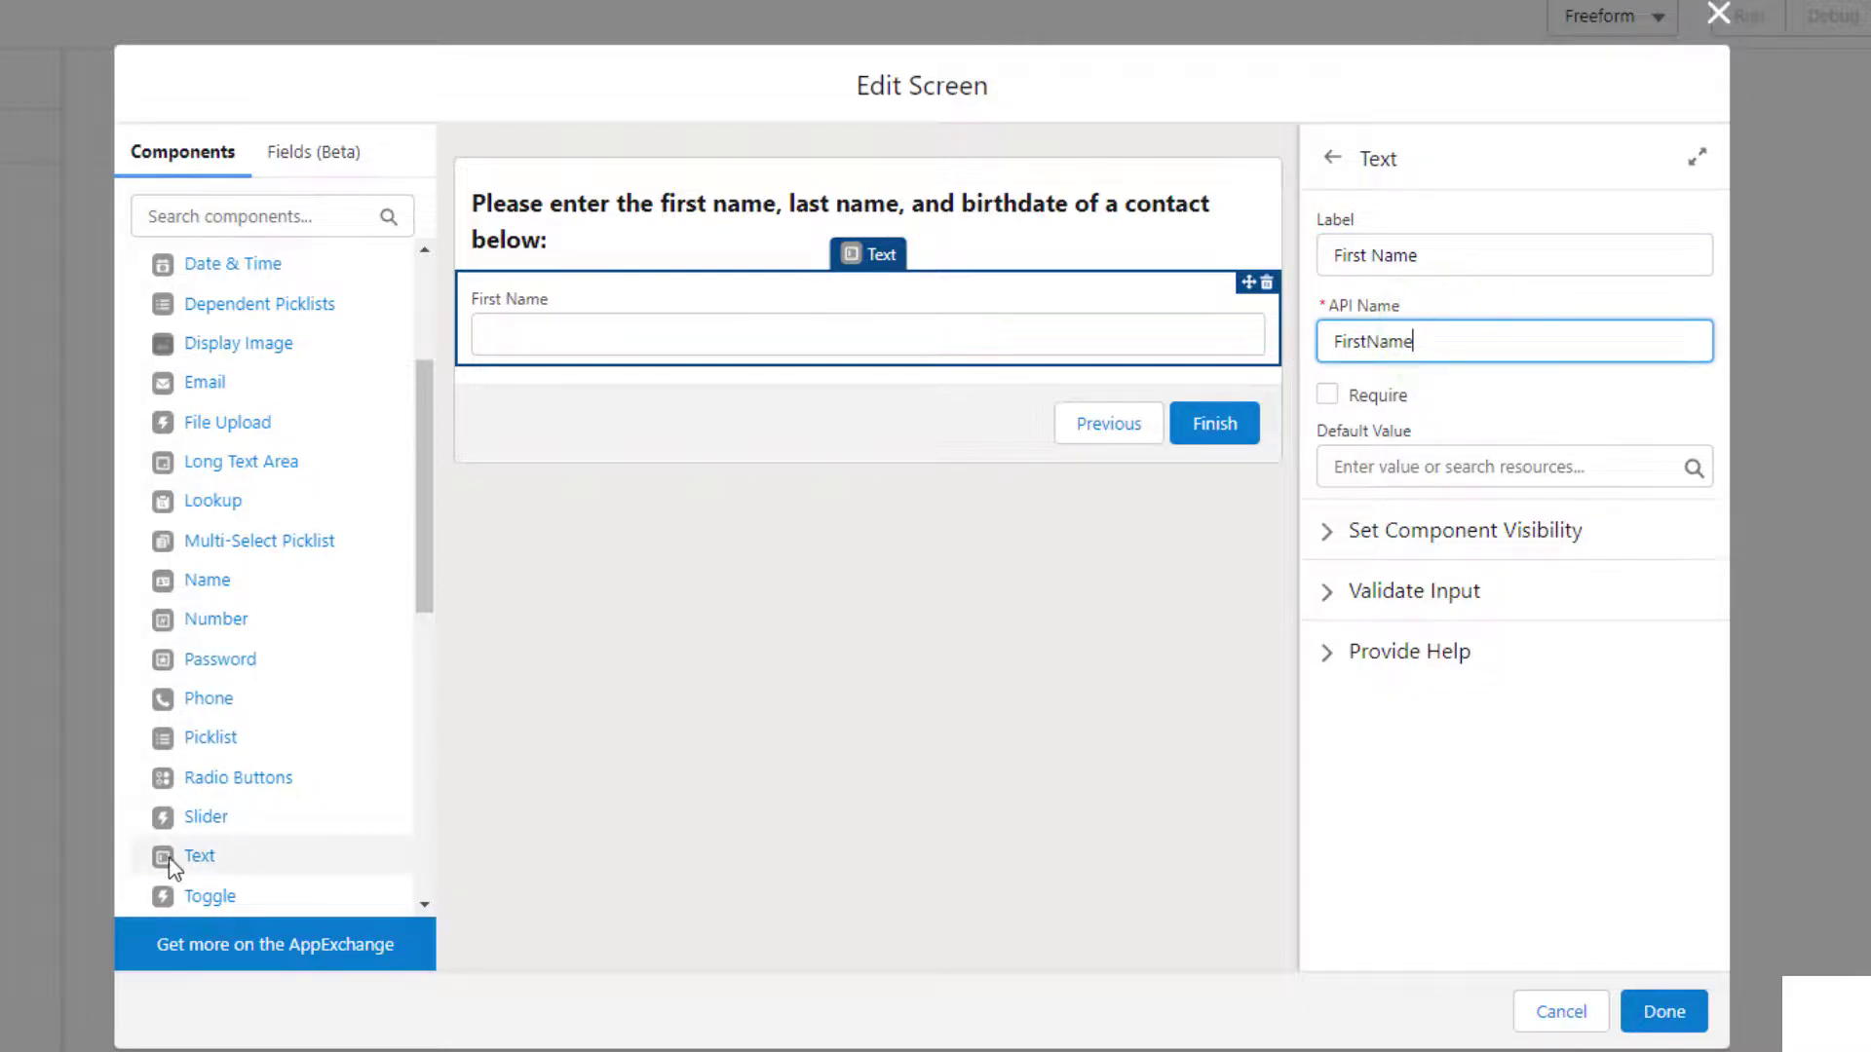
pyautogui.moveTo(195, 856); pyautogui.dragTo(576, 362)
pyautogui.click(1421, 252)
pyautogui.write('Last Nam')
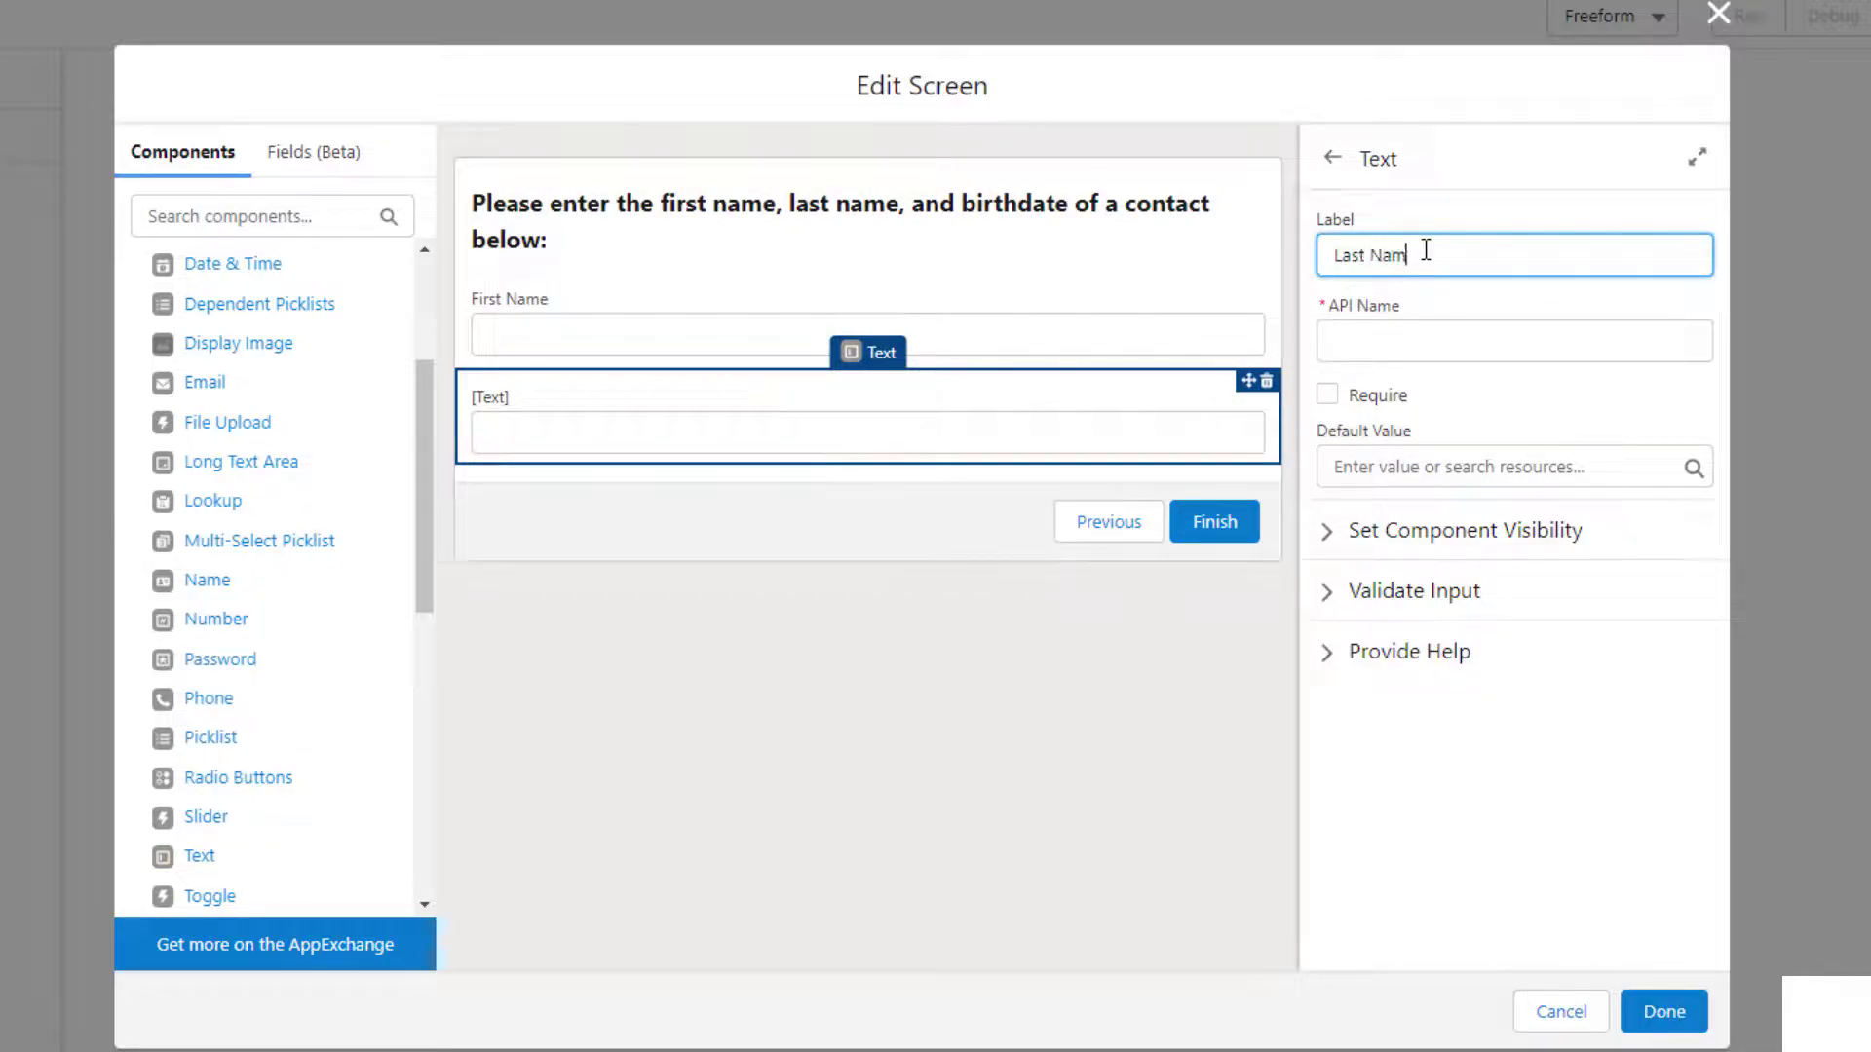
pyautogui.write('e')
pyautogui.press('Tab')
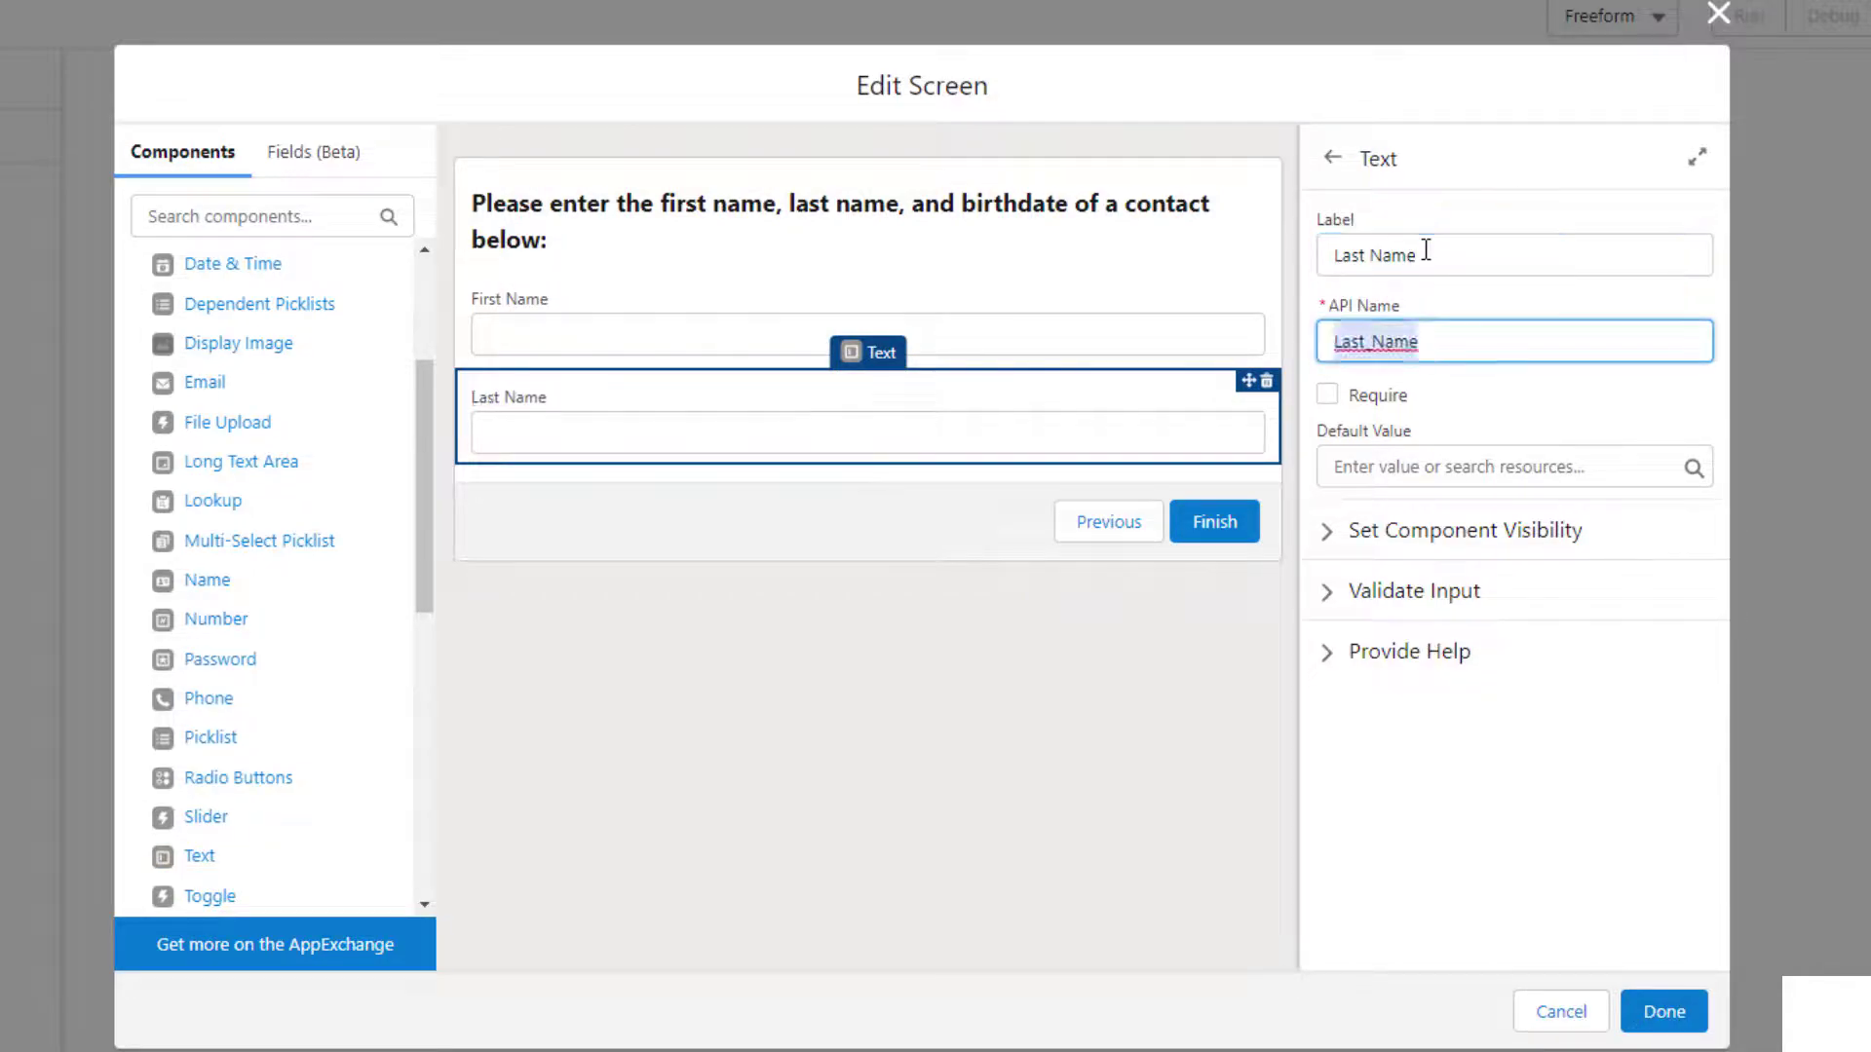
pyautogui.click(645, 530)
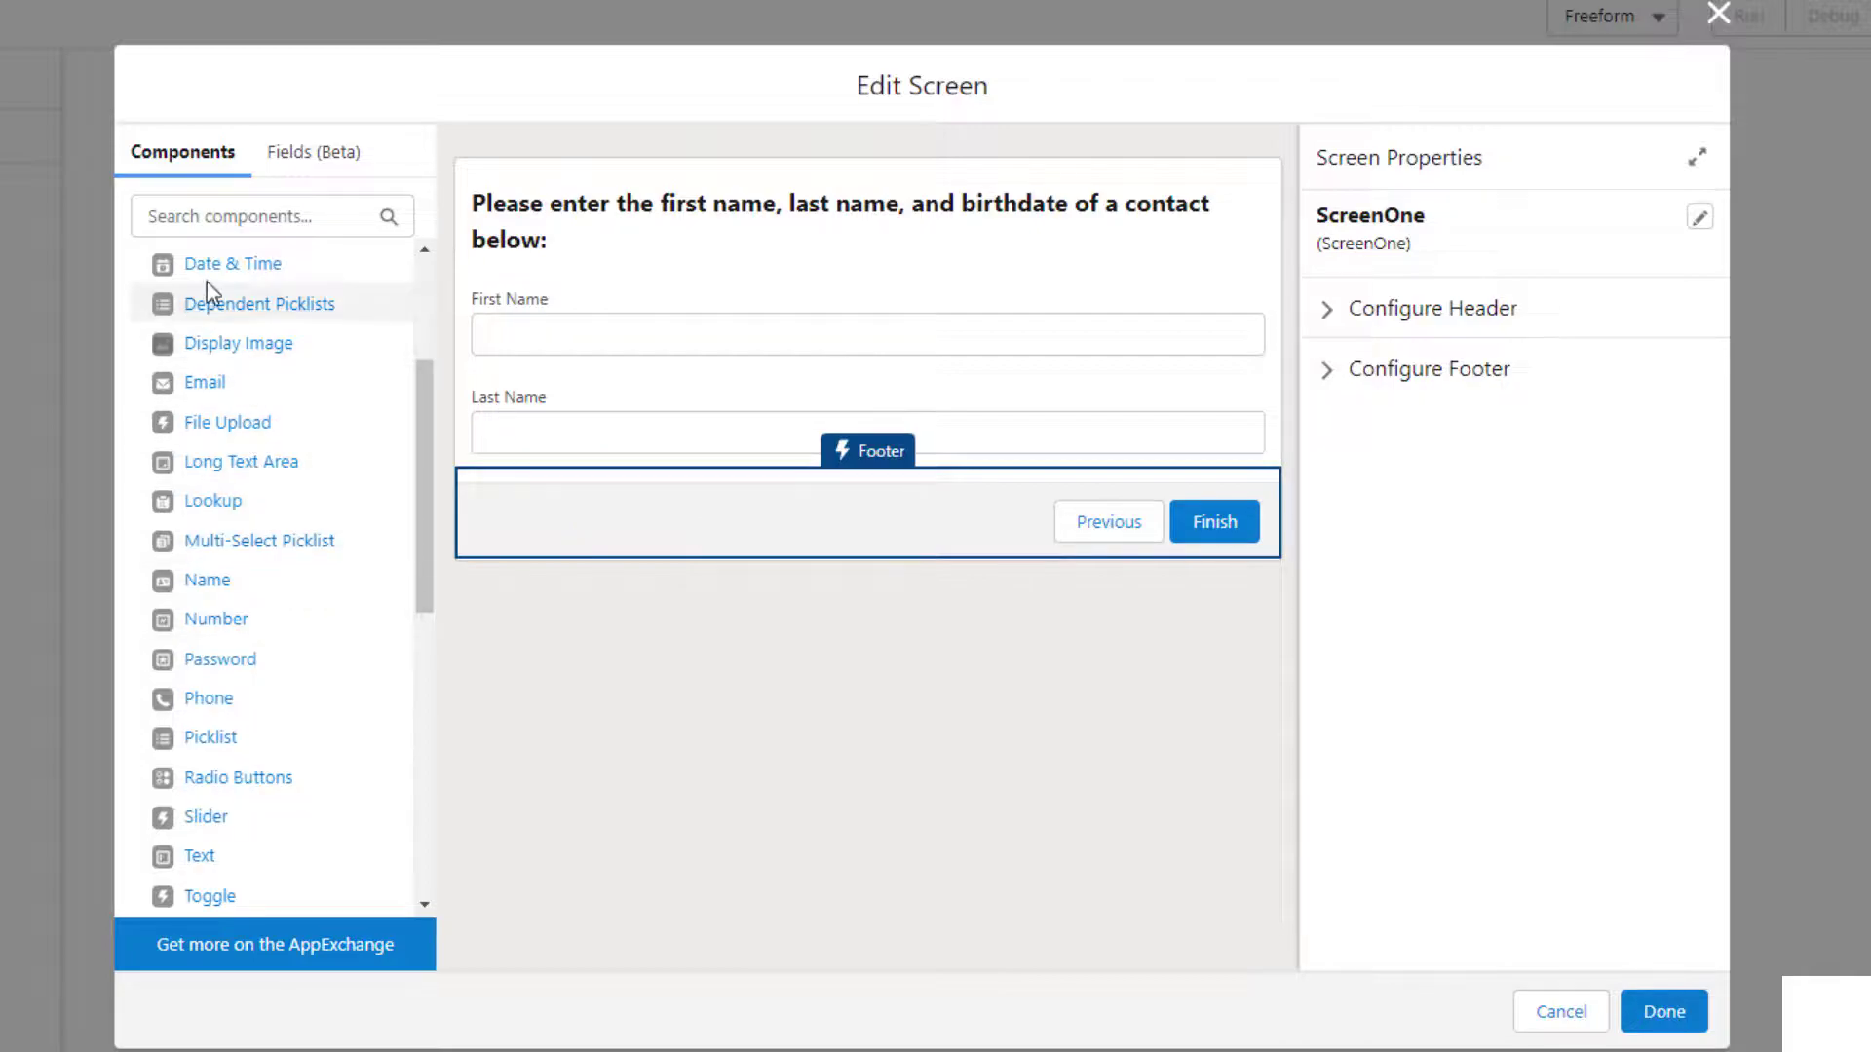
# Step: Add a Birthdate date input field below Last Name
pyautogui.scroll(1, 200, 276)
pyautogui.moveTo(190, 497); pyautogui.dragTo(535, 458)
pyautogui.click(1553, 234)
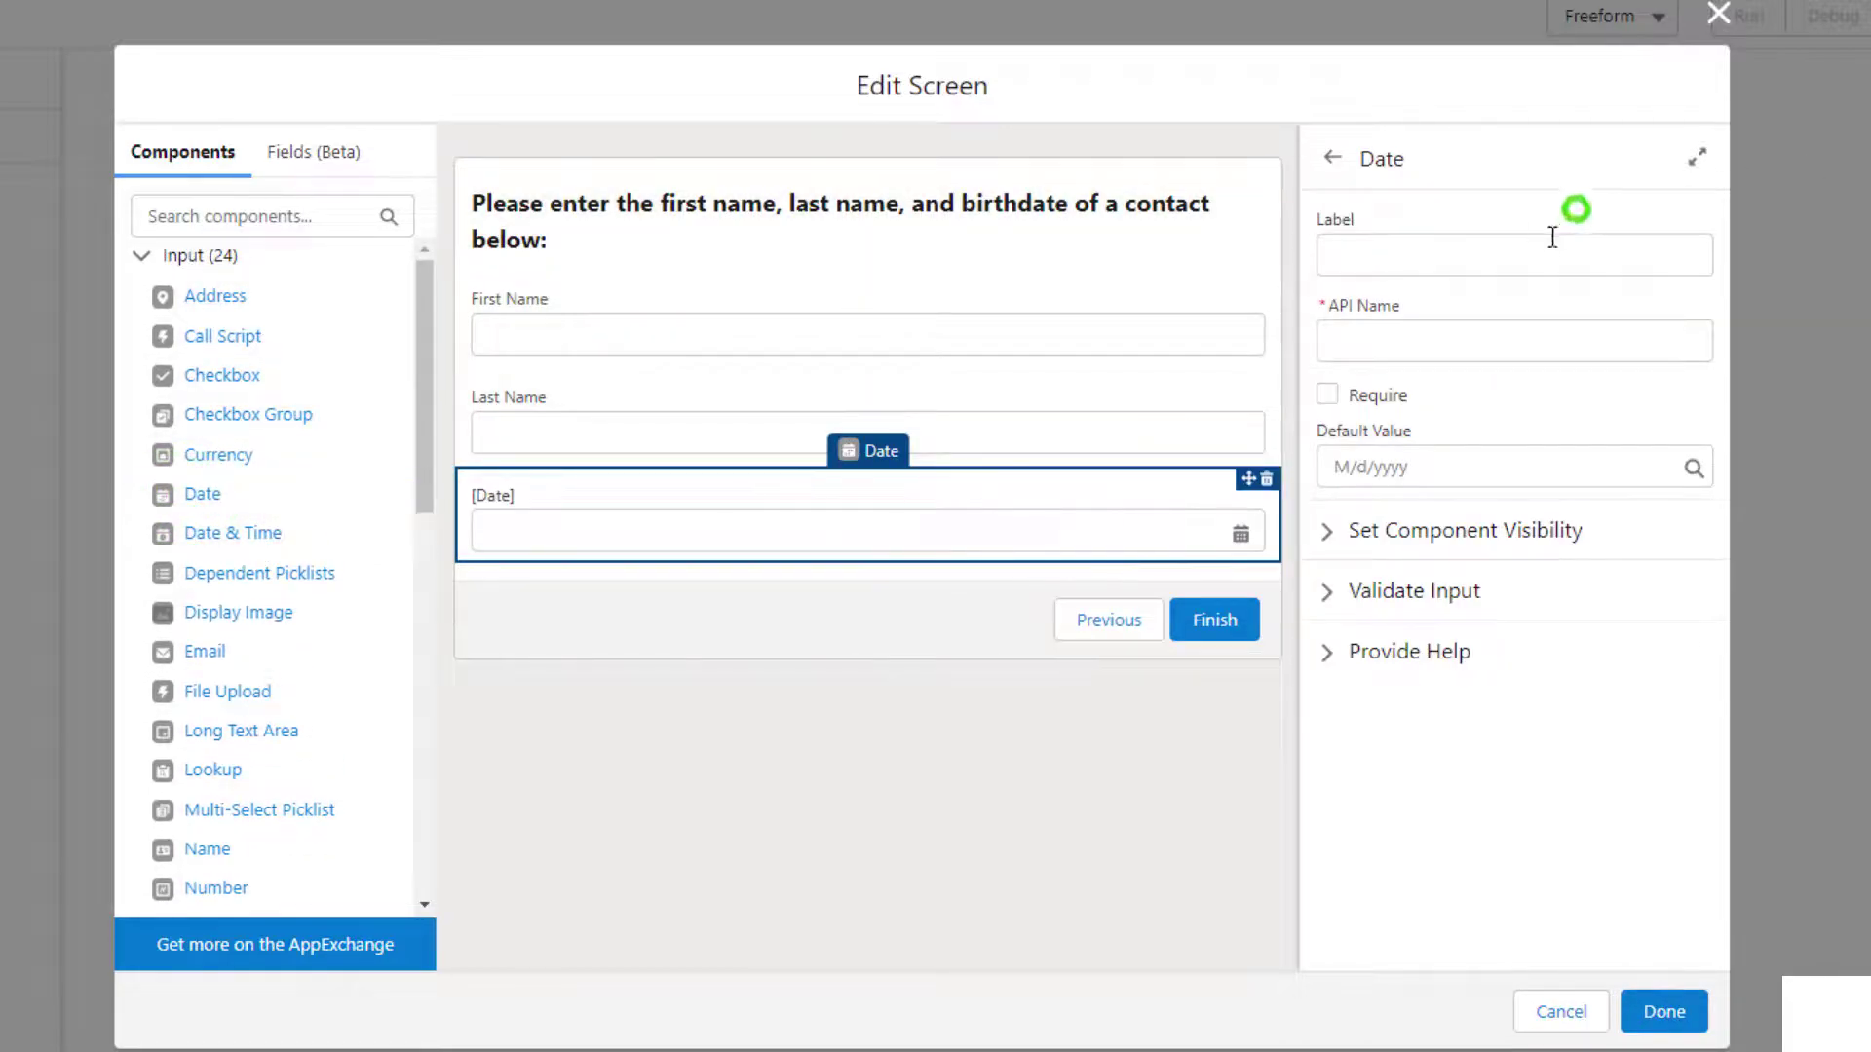
pyautogui.write('Birth')
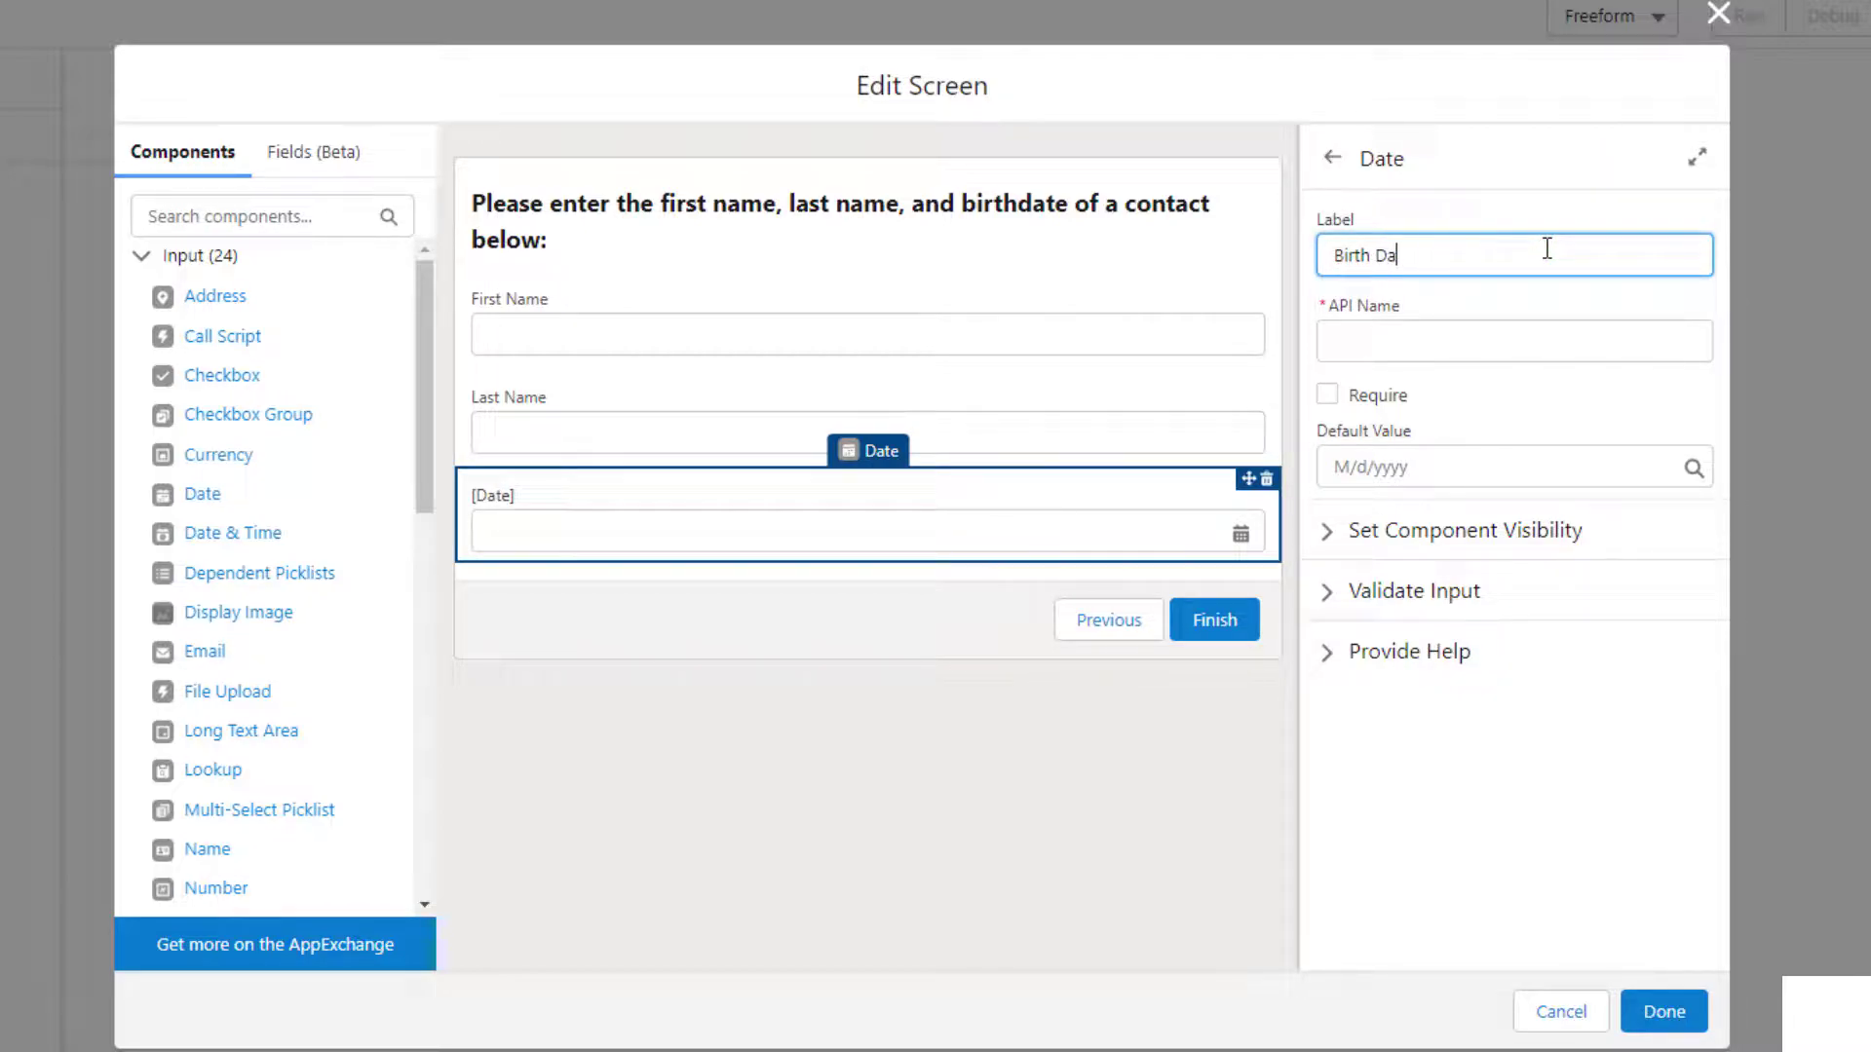
pyautogui.write('date')
pyautogui.press('Tab')
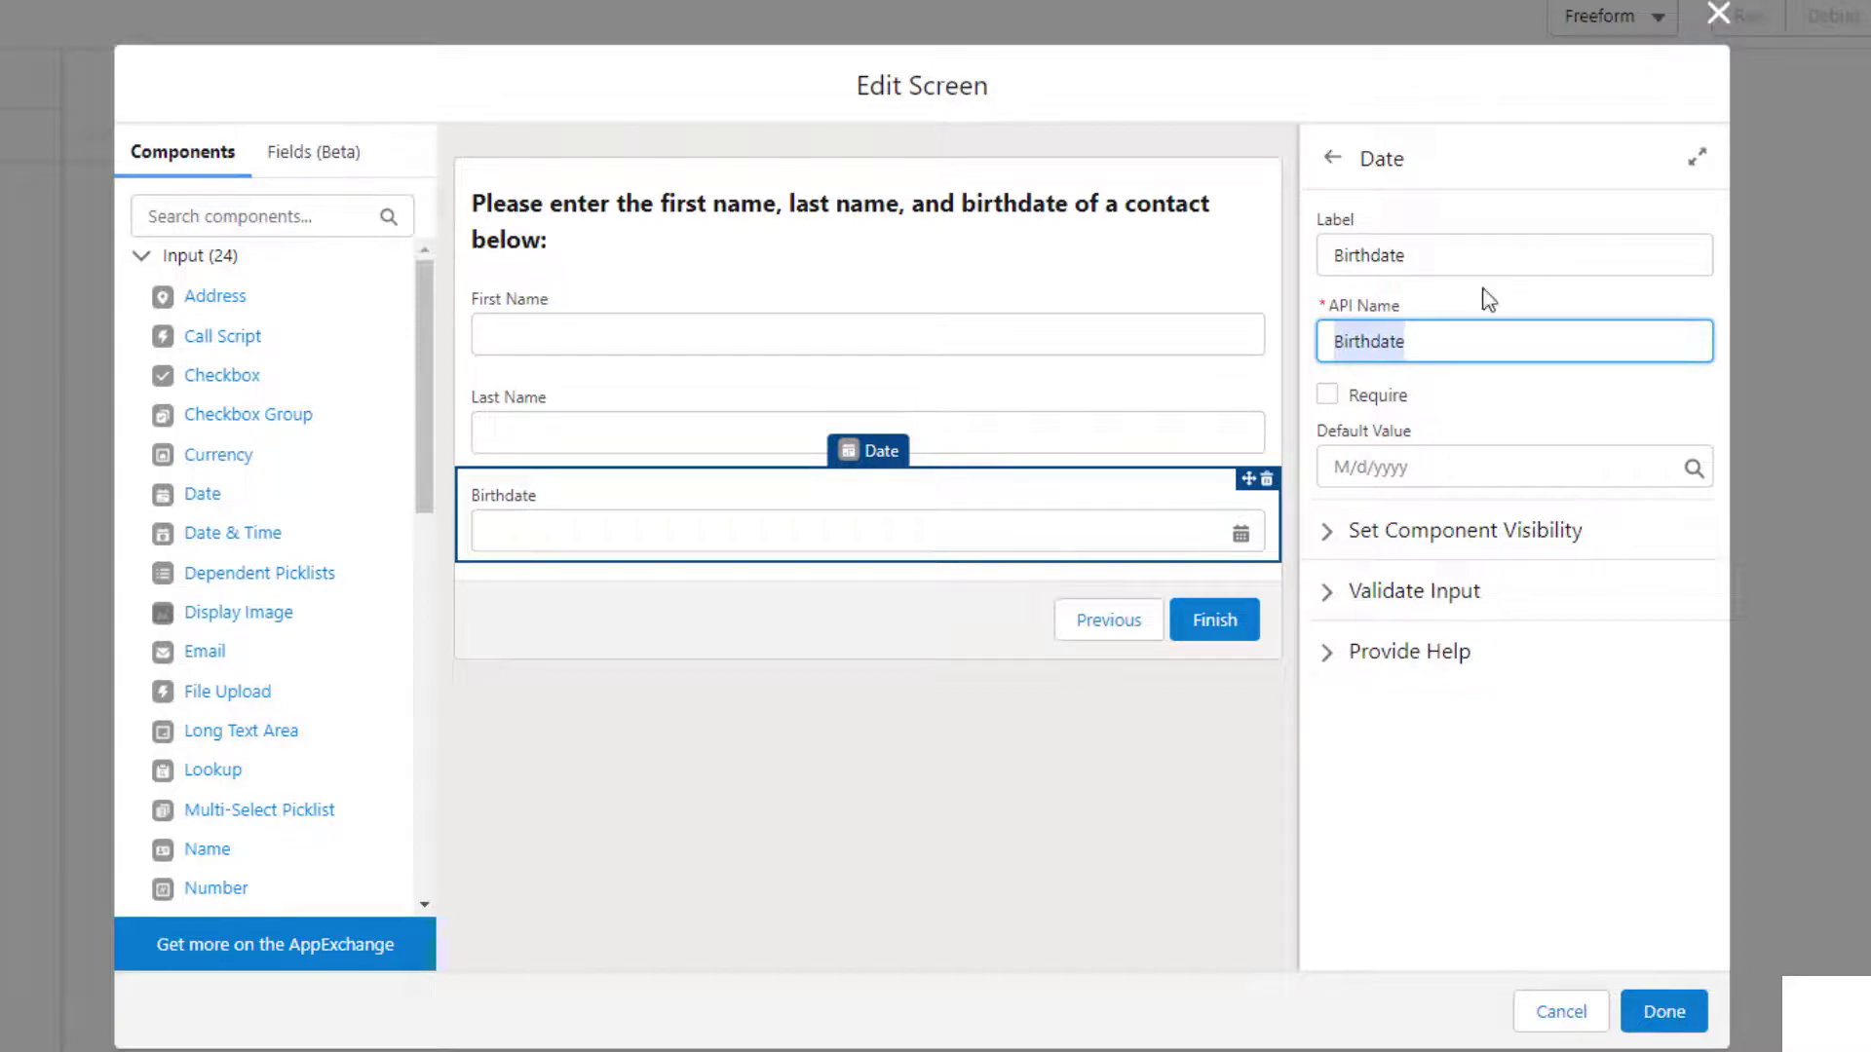
# Step: Mark First Name, Last Name and Birthdate as required fields
pyautogui.click(751, 324)
pyautogui.click(1369, 394)
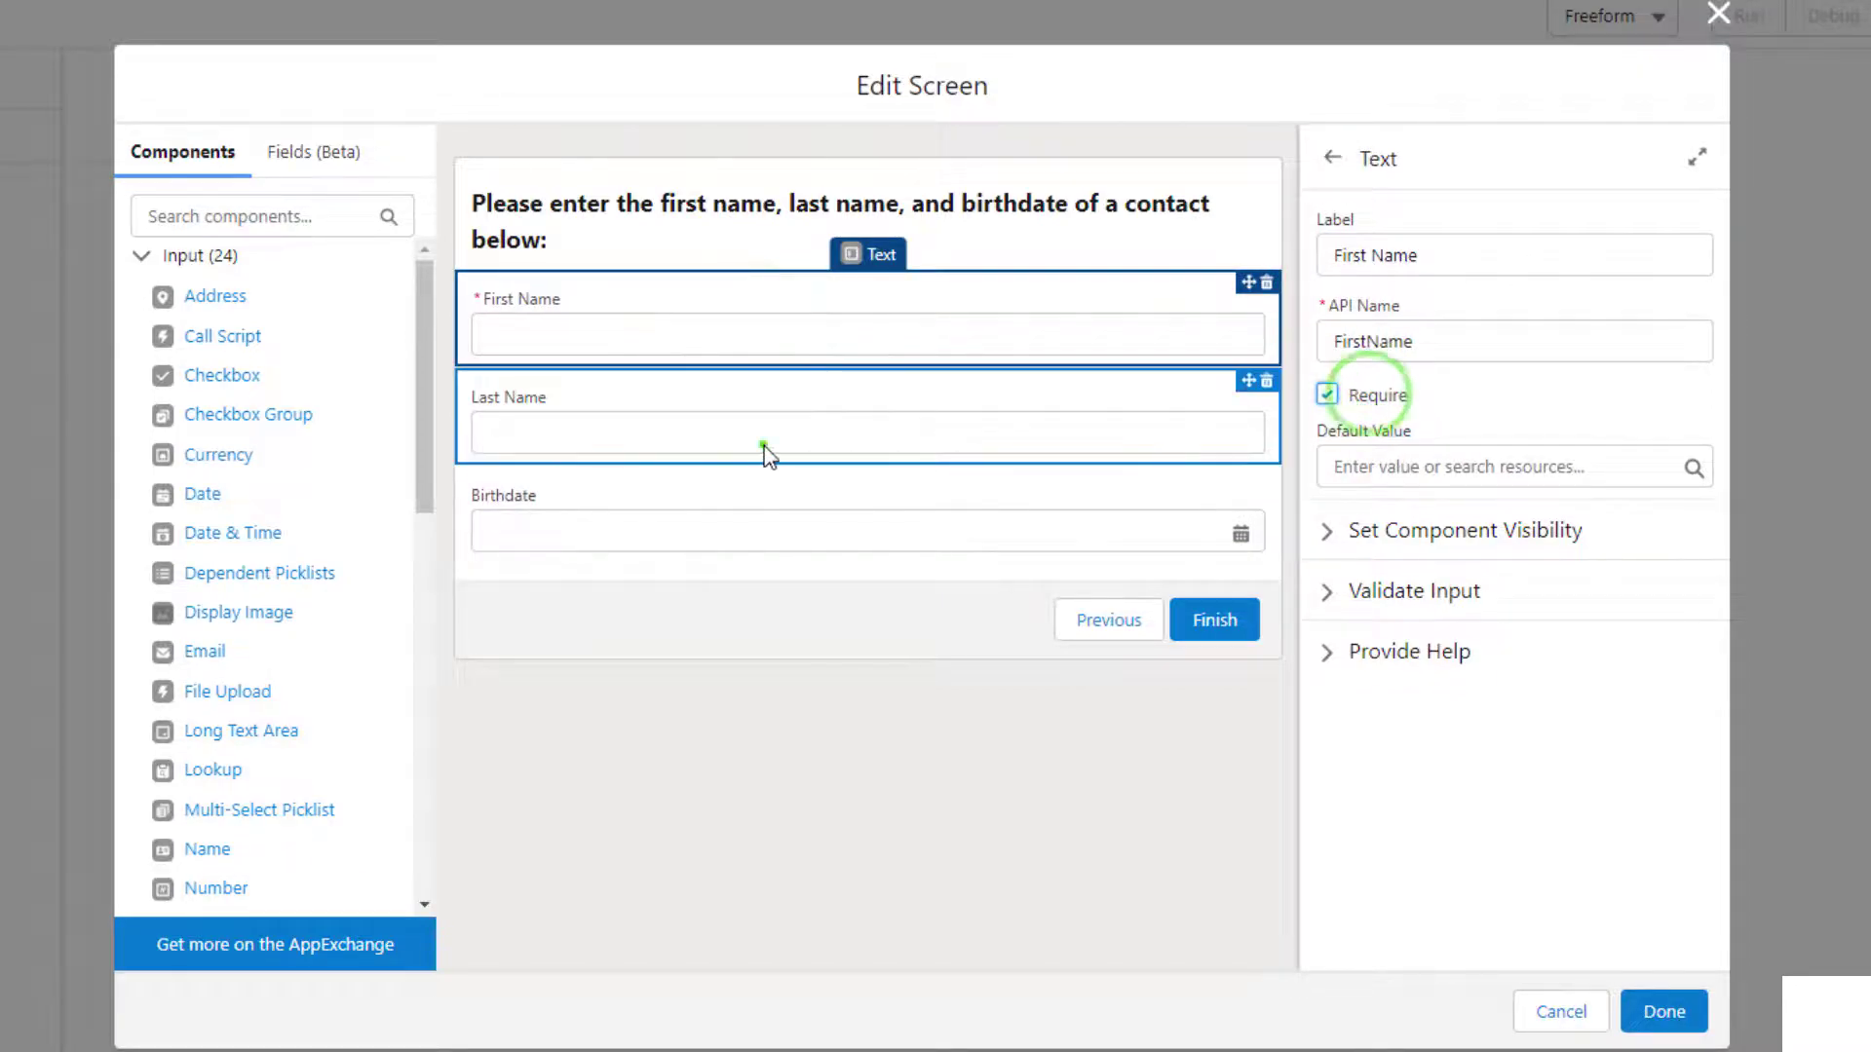
pyautogui.click(762, 441)
pyautogui.click(1384, 394)
pyautogui.click(1004, 499)
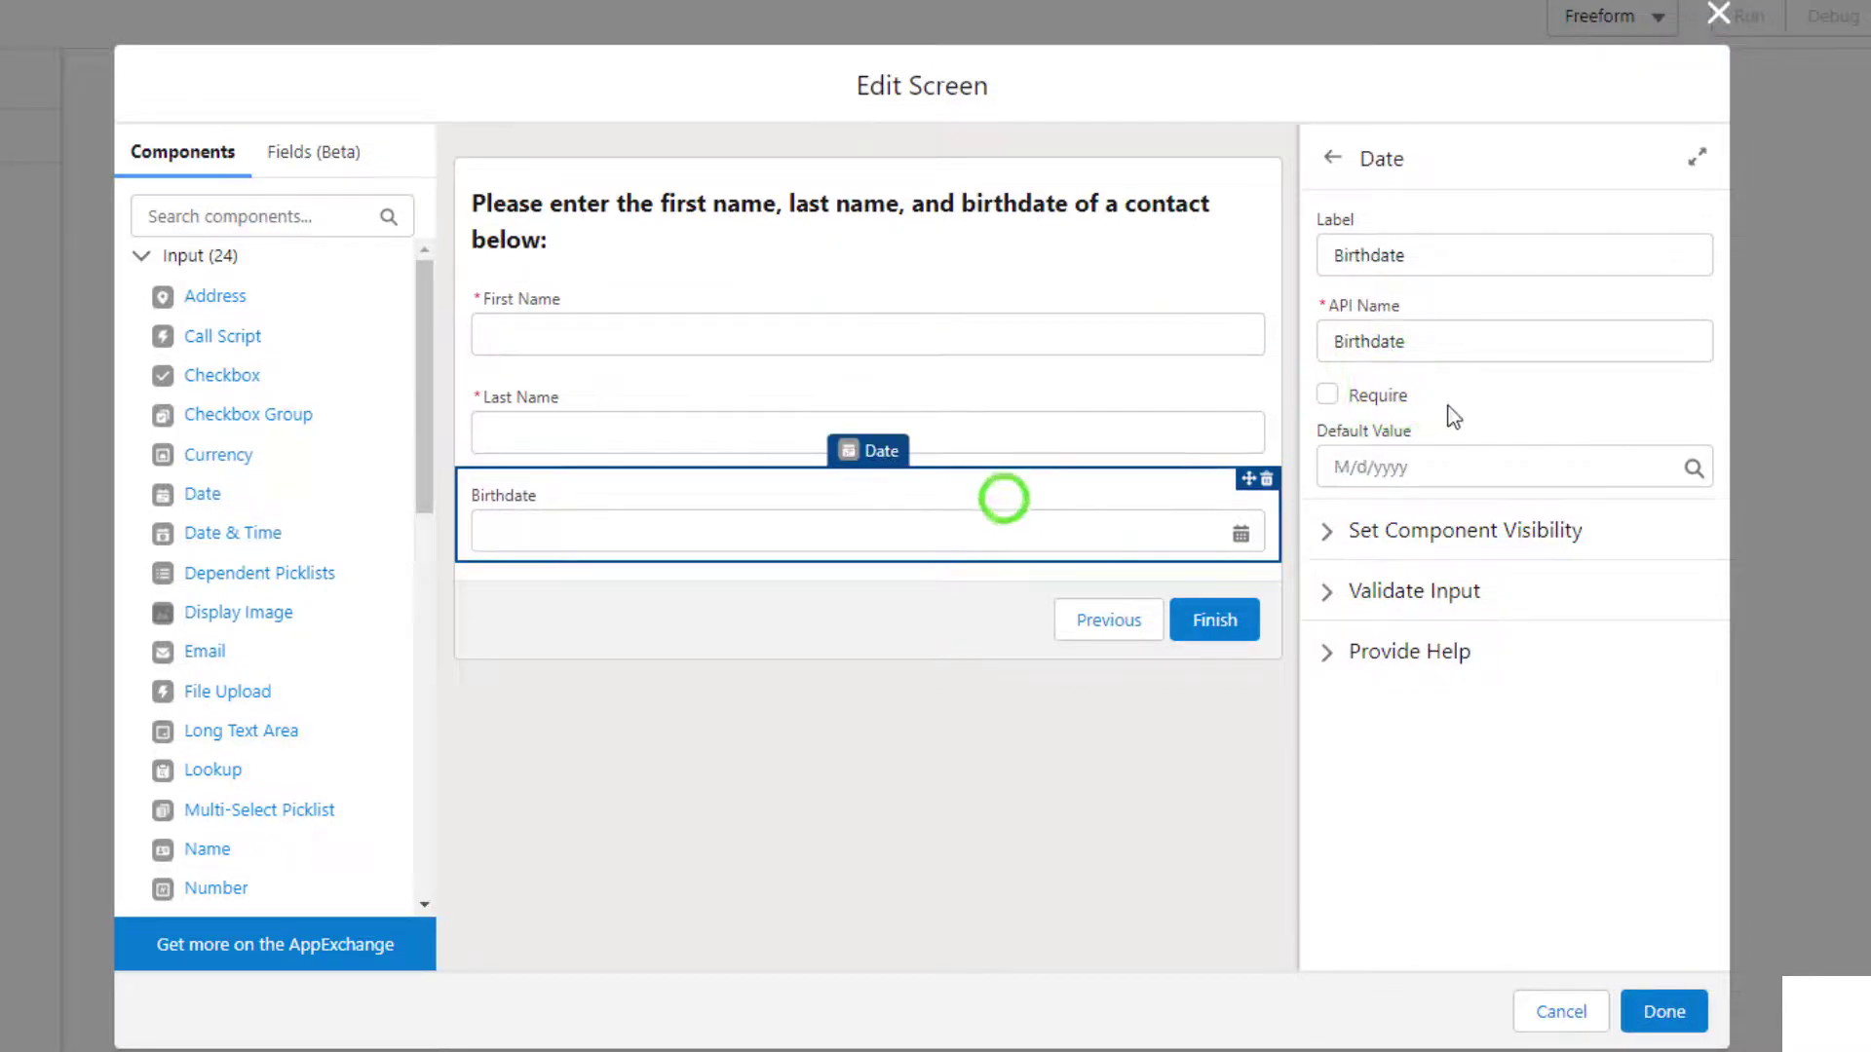
pyautogui.click(1327, 395)
pyautogui.scroll(-1, 251, 550)
pyautogui.scroll(-5, 259, 764)
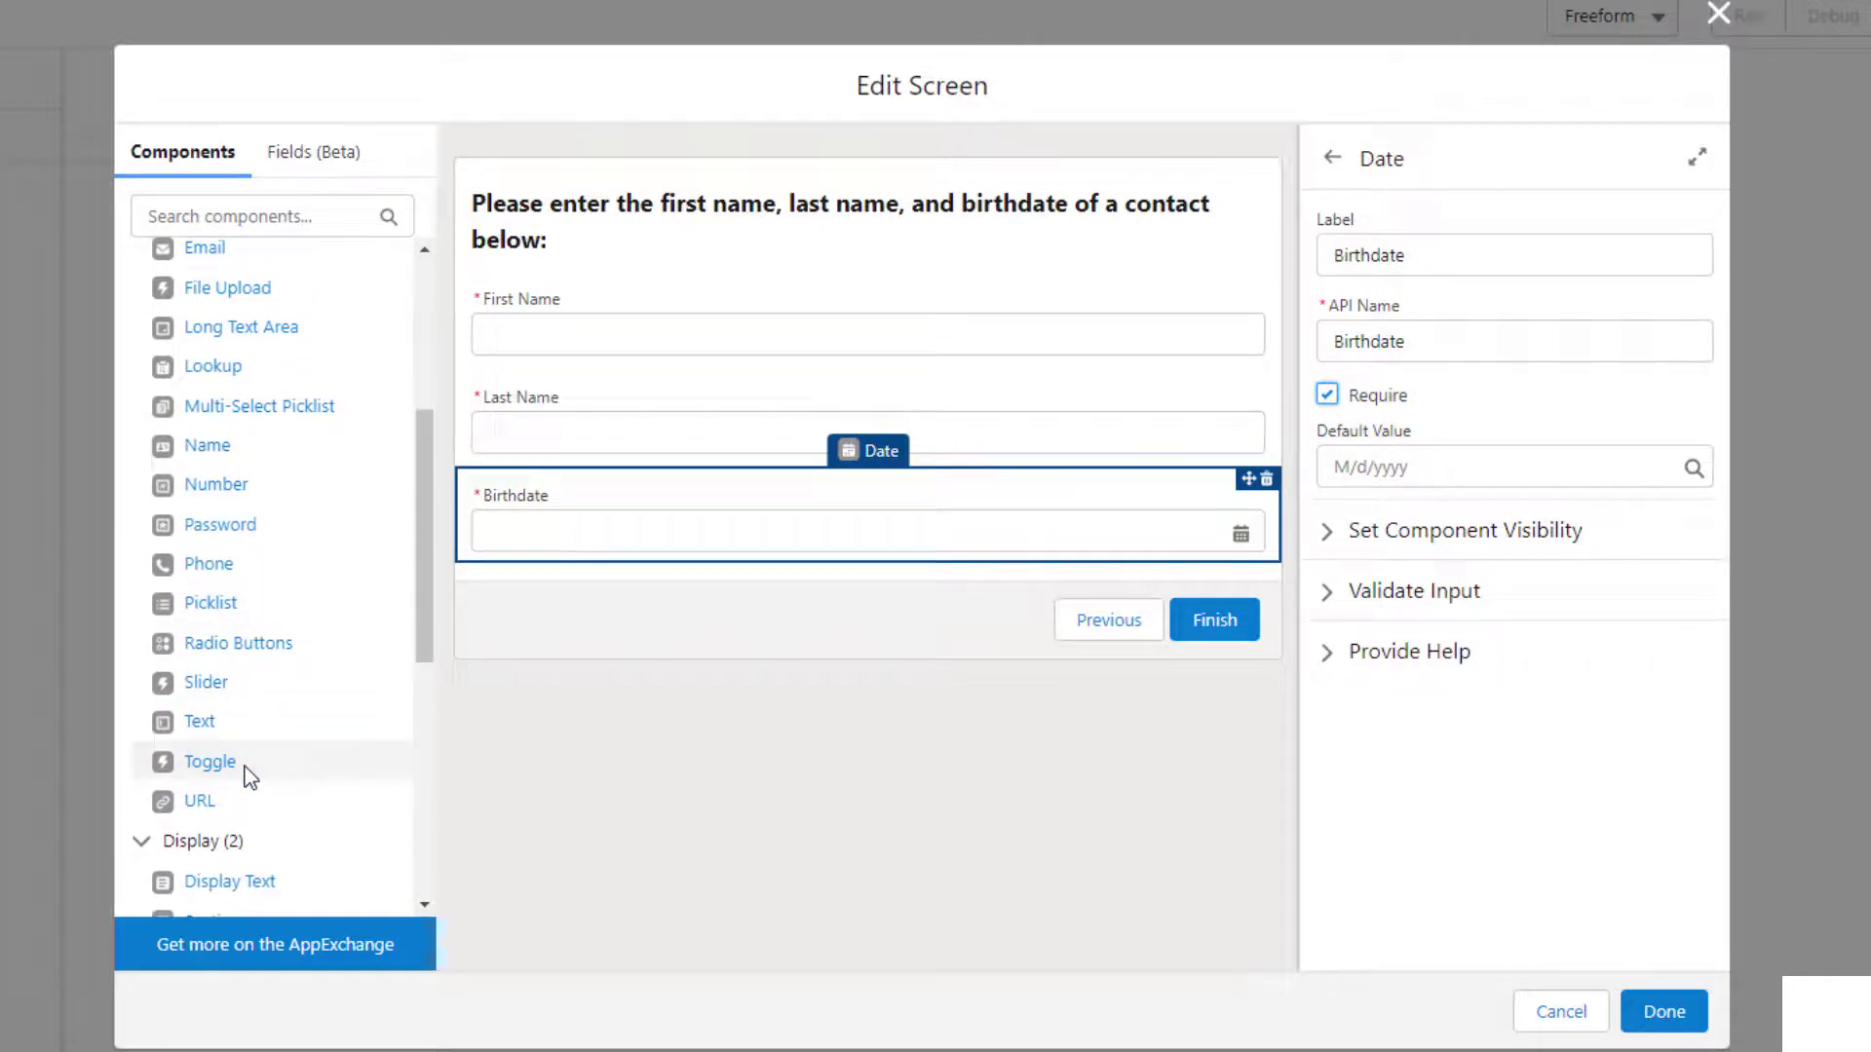
# Step: Move First Name, Last Name and Birthdate into a two-column Section, then close the screen
pyautogui.moveTo(434, 588); pyautogui.dragTo(434, 596)
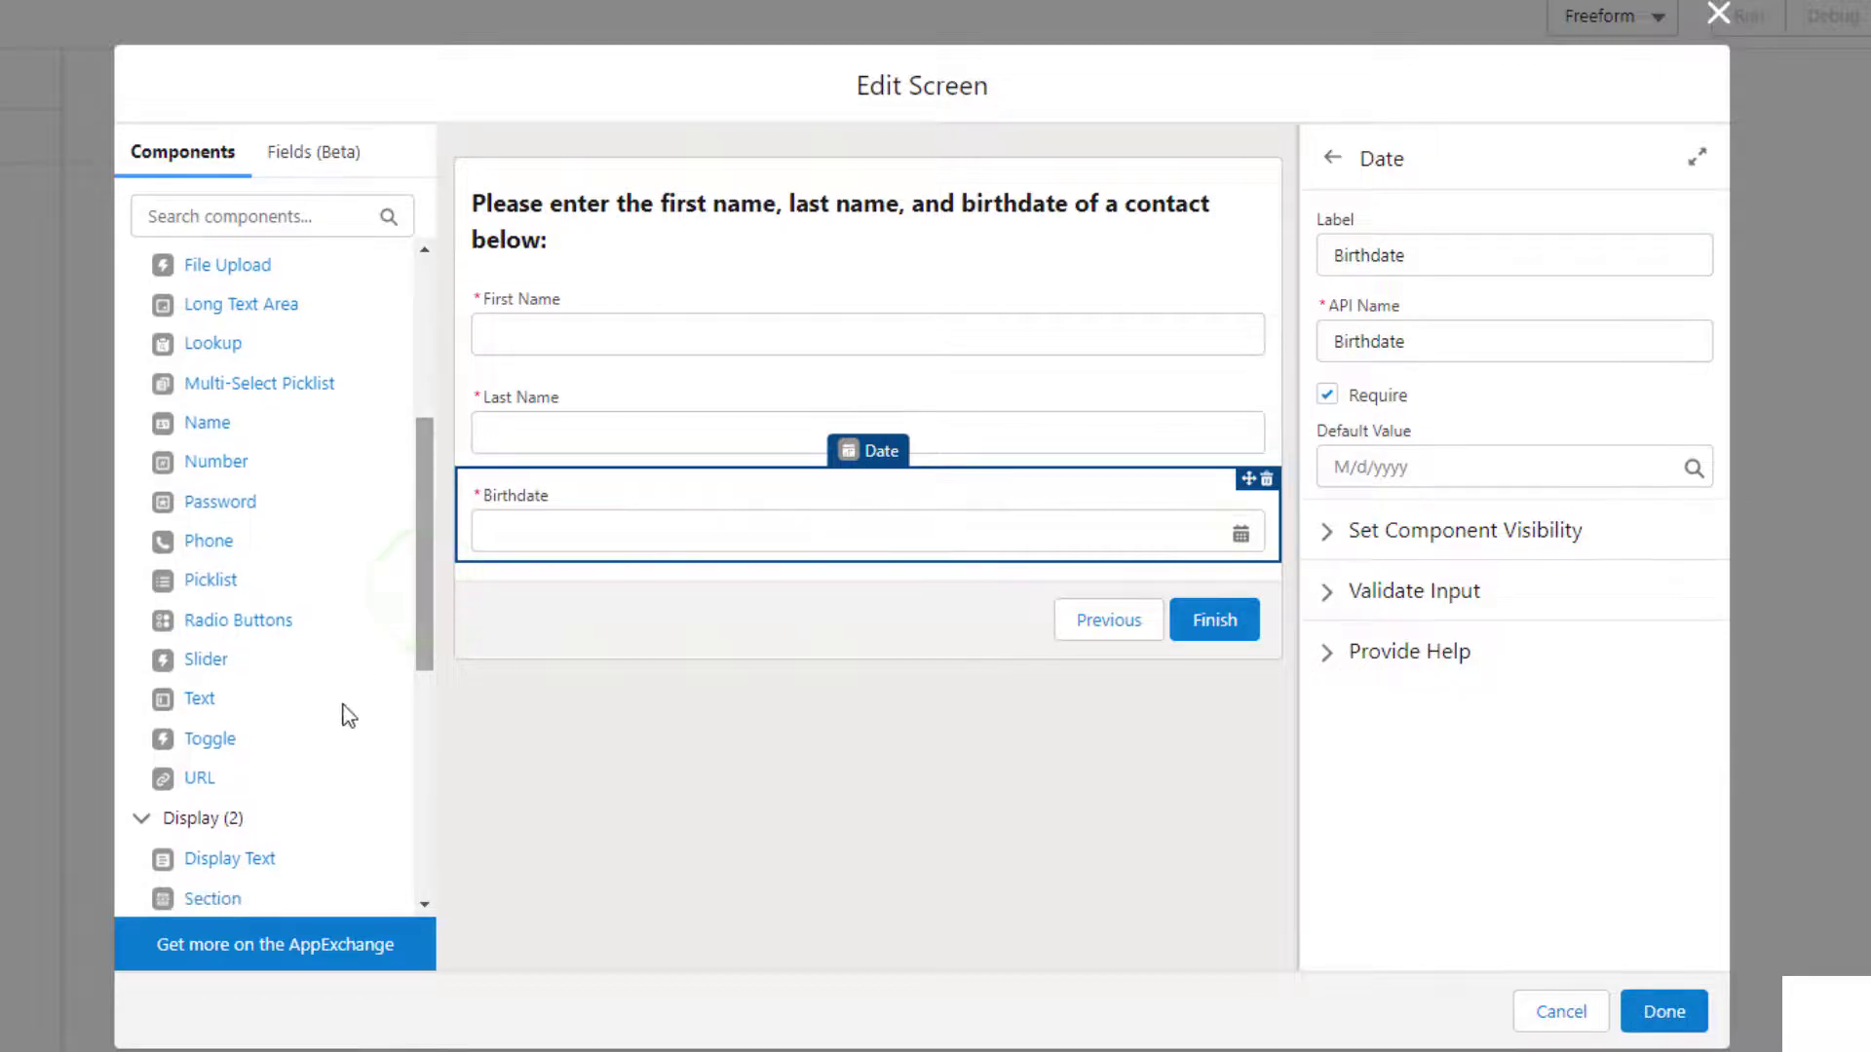
pyautogui.moveTo(227, 898); pyautogui.dragTo(623, 292)
pyautogui.moveTo(537, 431); pyautogui.dragTo(566, 336)
pyautogui.moveTo(590, 487); pyautogui.dragTo(578, 390)
pyautogui.moveTo(582, 548); pyautogui.dragTo(583, 487)
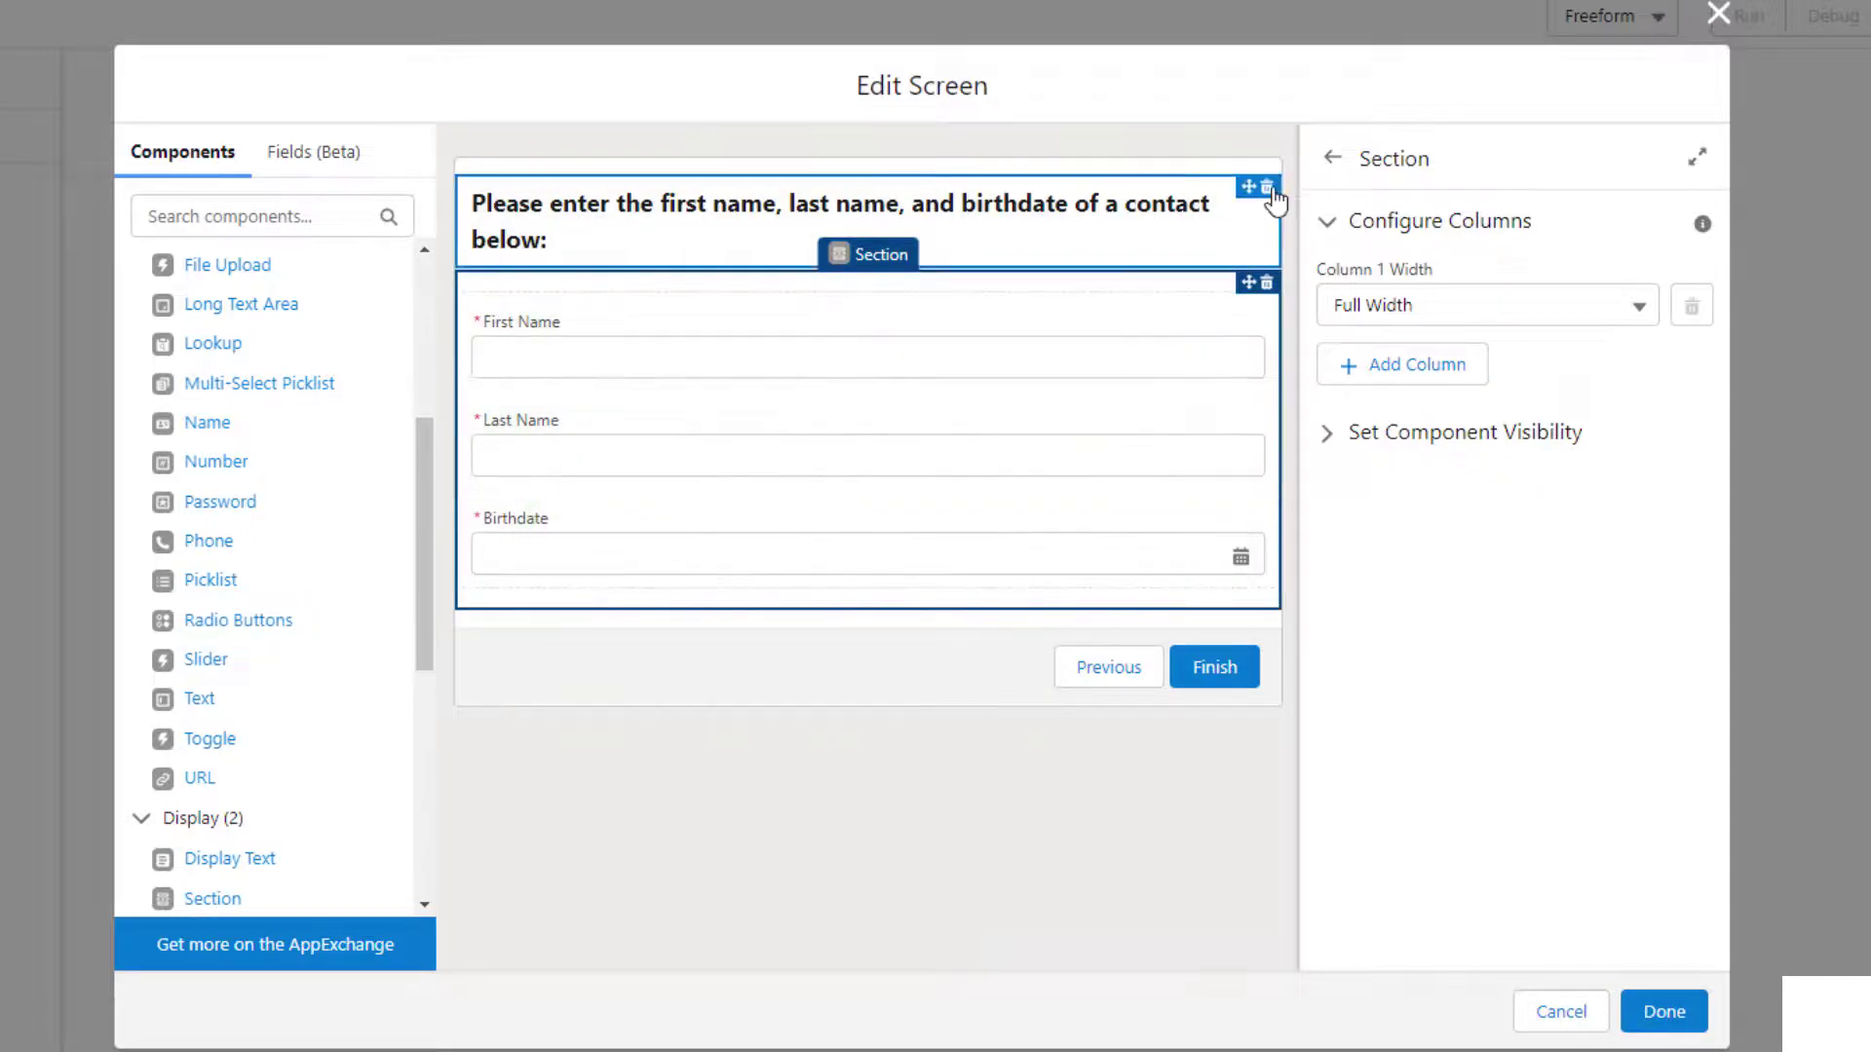
pyautogui.click(1418, 369)
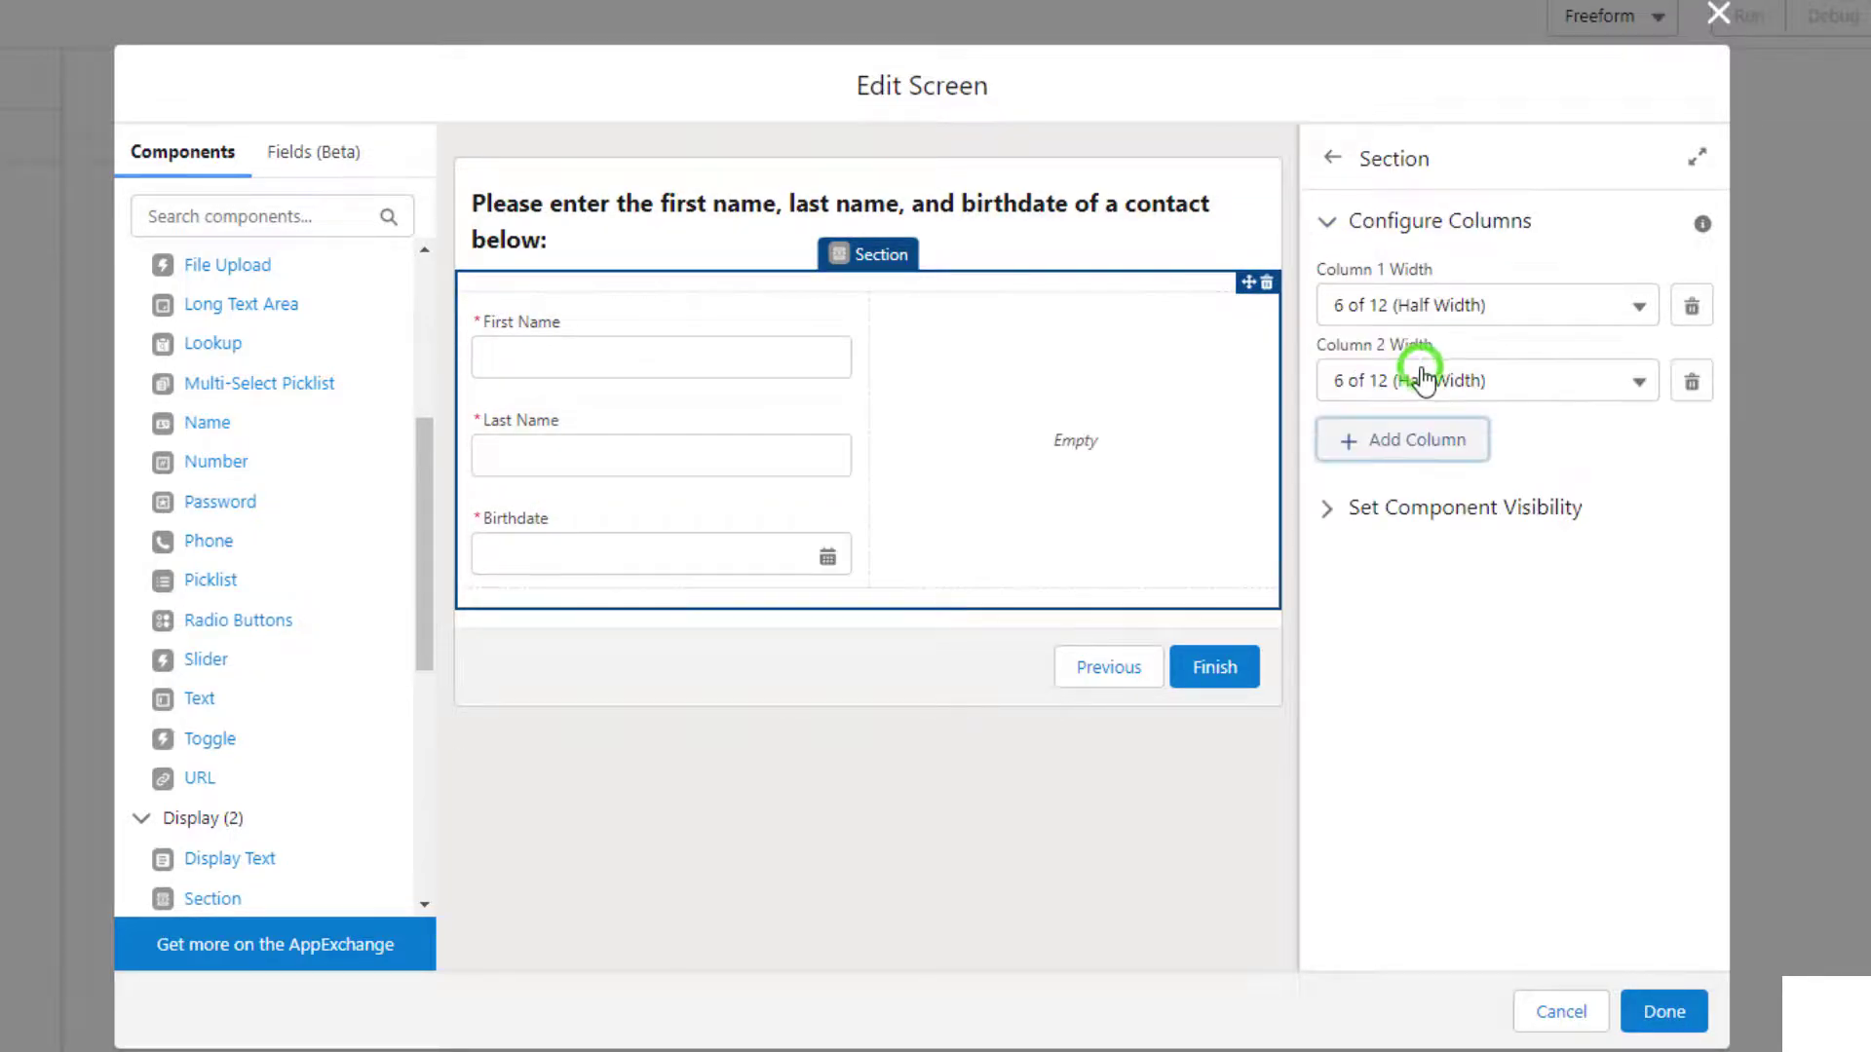
pyautogui.click(939, 815)
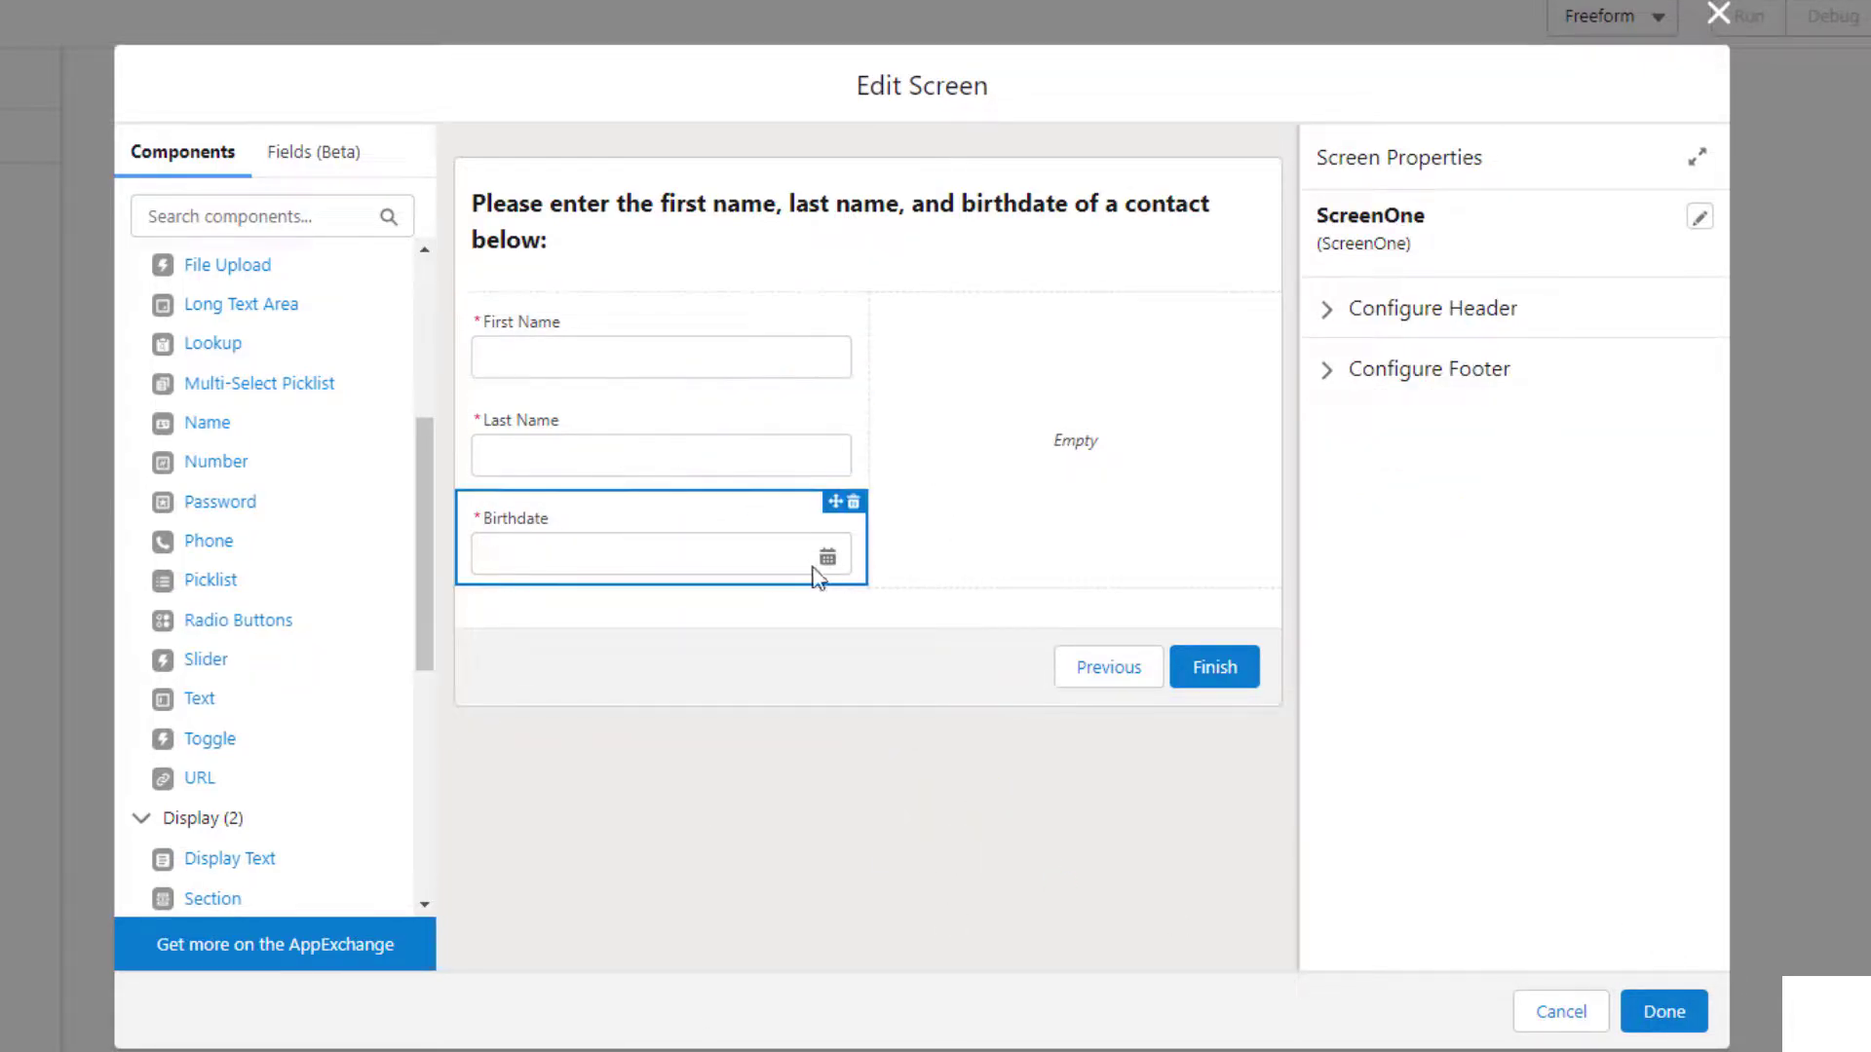
pyautogui.click(1647, 1010)
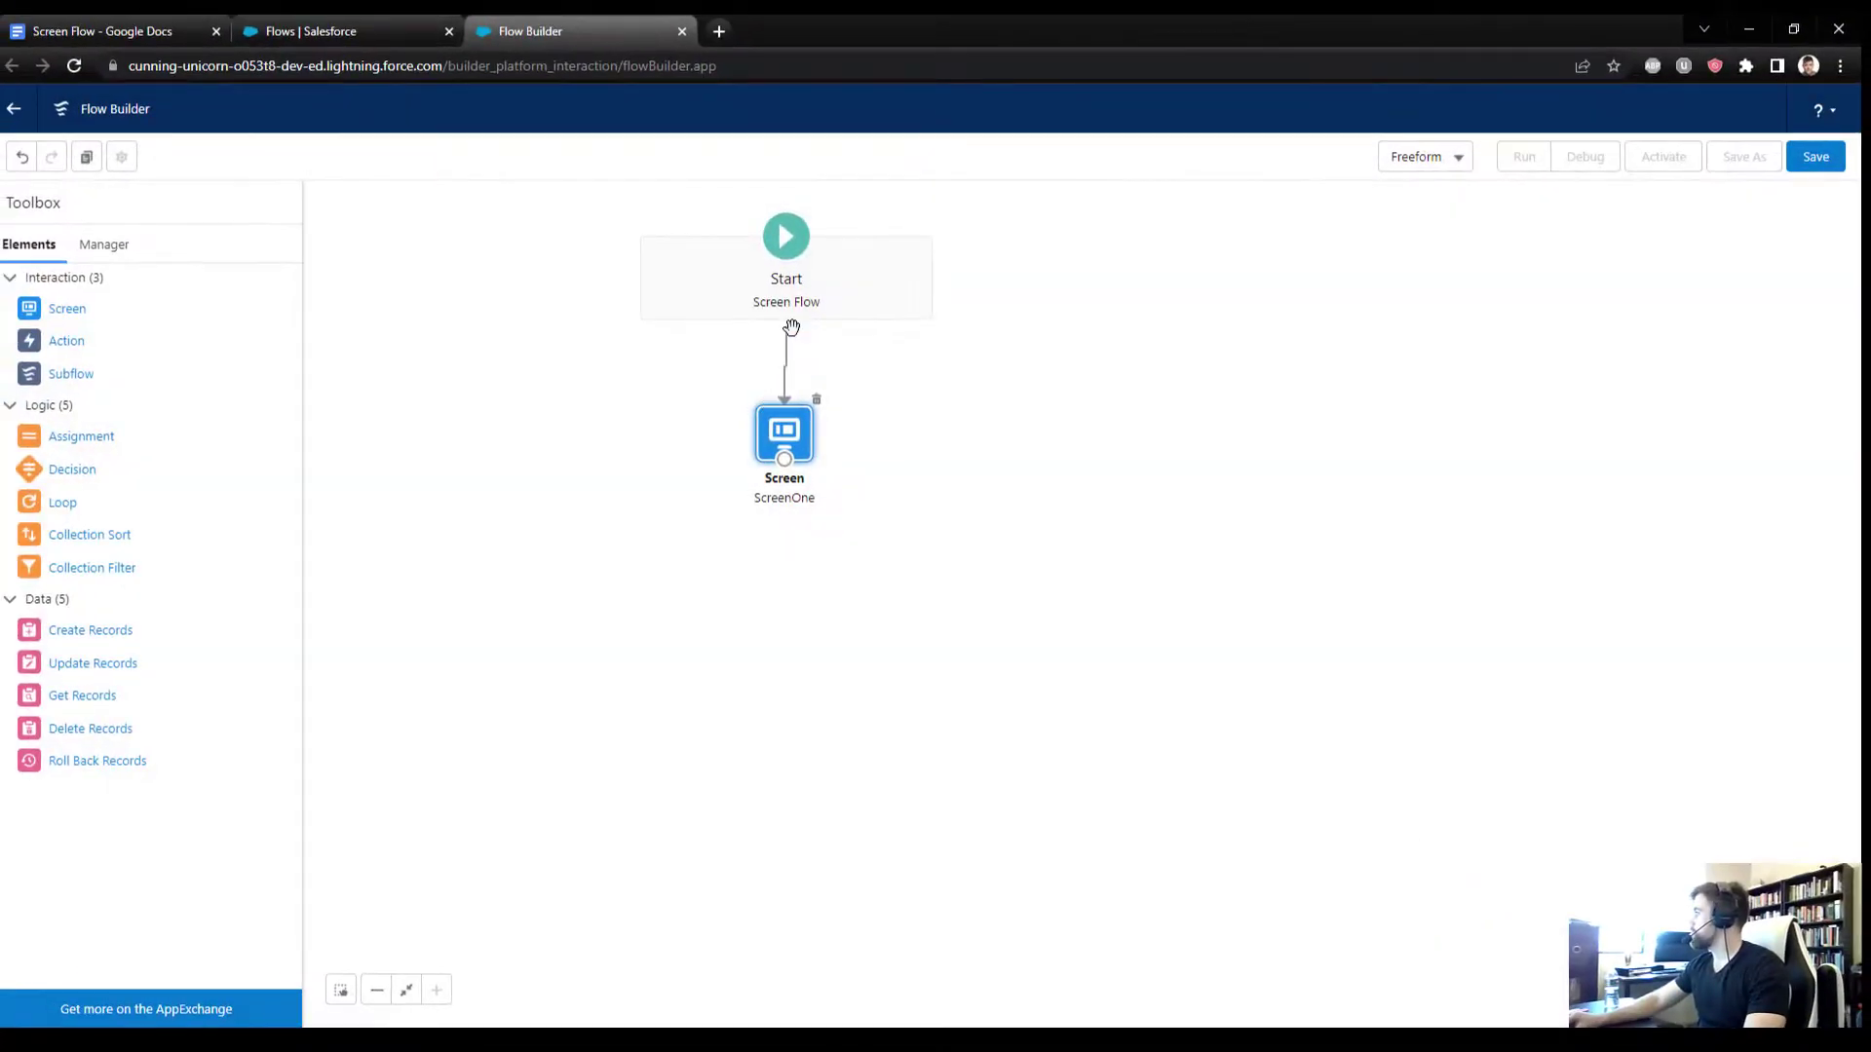
# Step: Rearrange Start and ScreenOne on the canvas, then view the requirements document
pyautogui.moveTo(839, 280); pyautogui.dragTo(772, 273)
pyautogui.moveTo(760, 453); pyautogui.dragTo(712, 494)
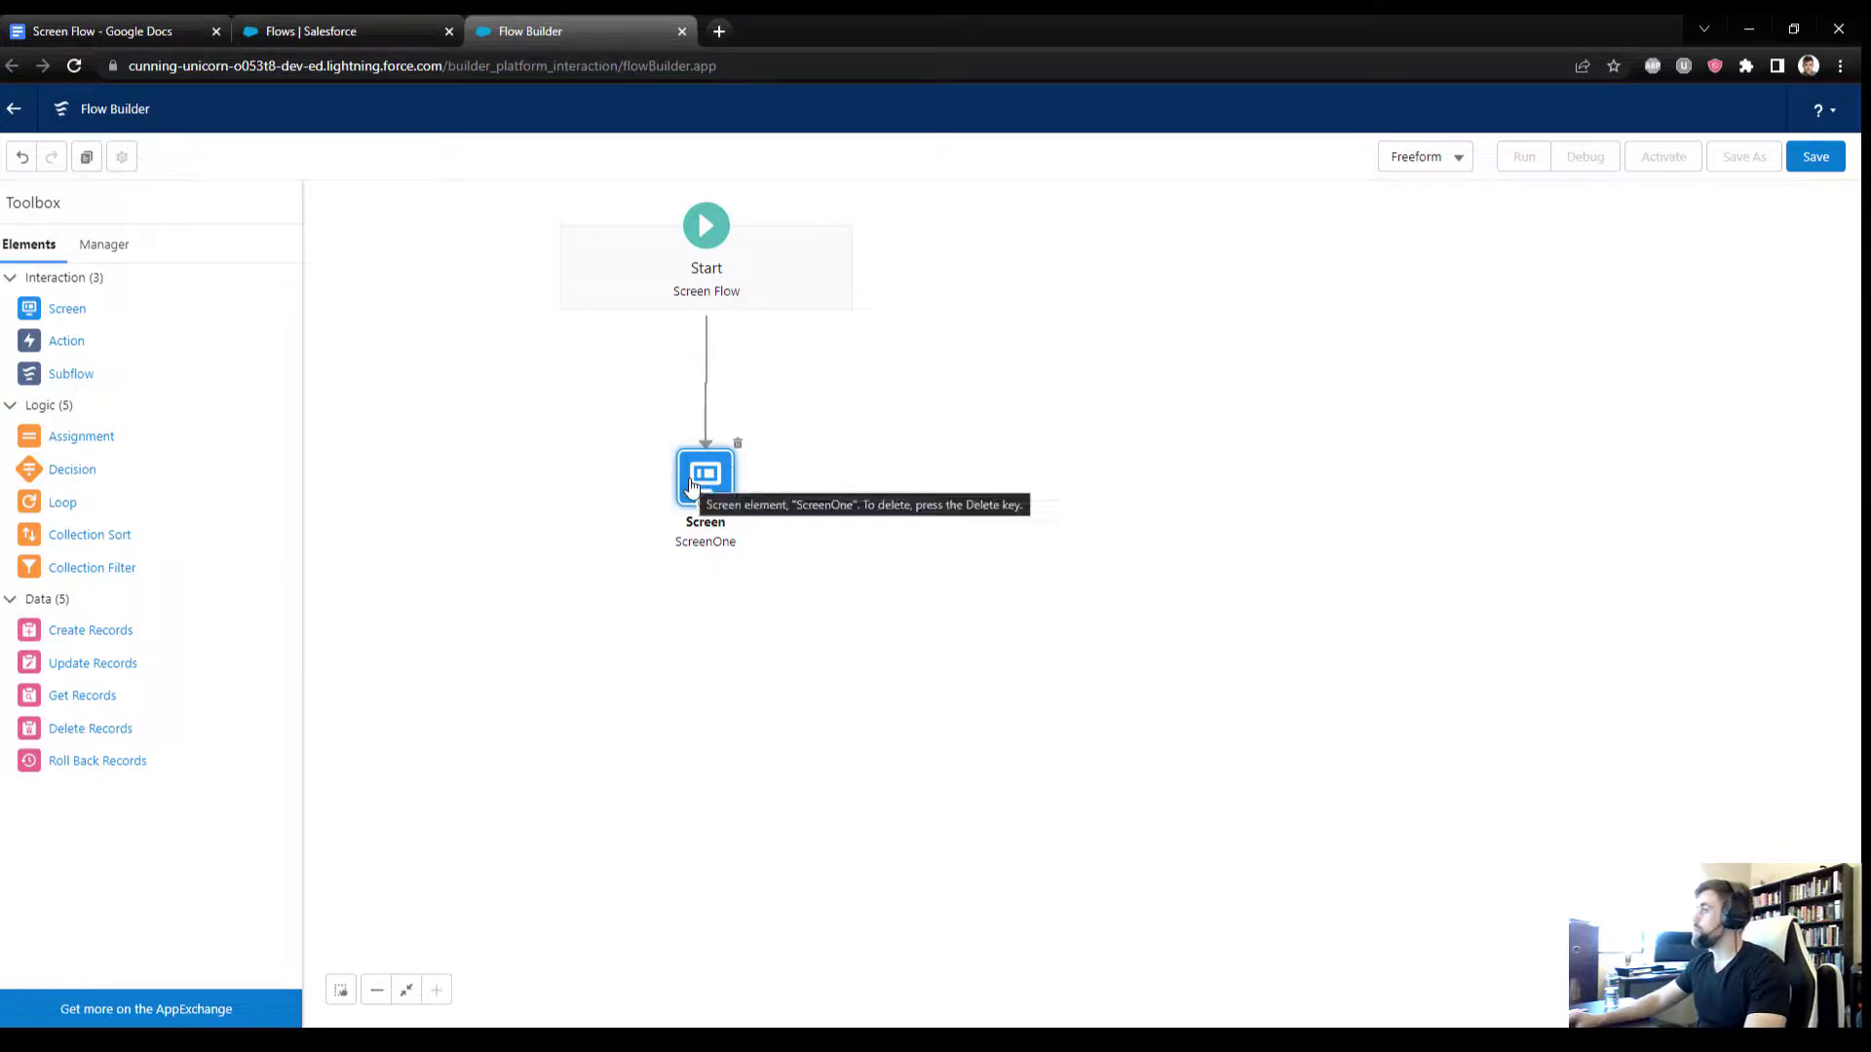
pyautogui.moveTo(712, 470); pyautogui.dragTo(663, 412)
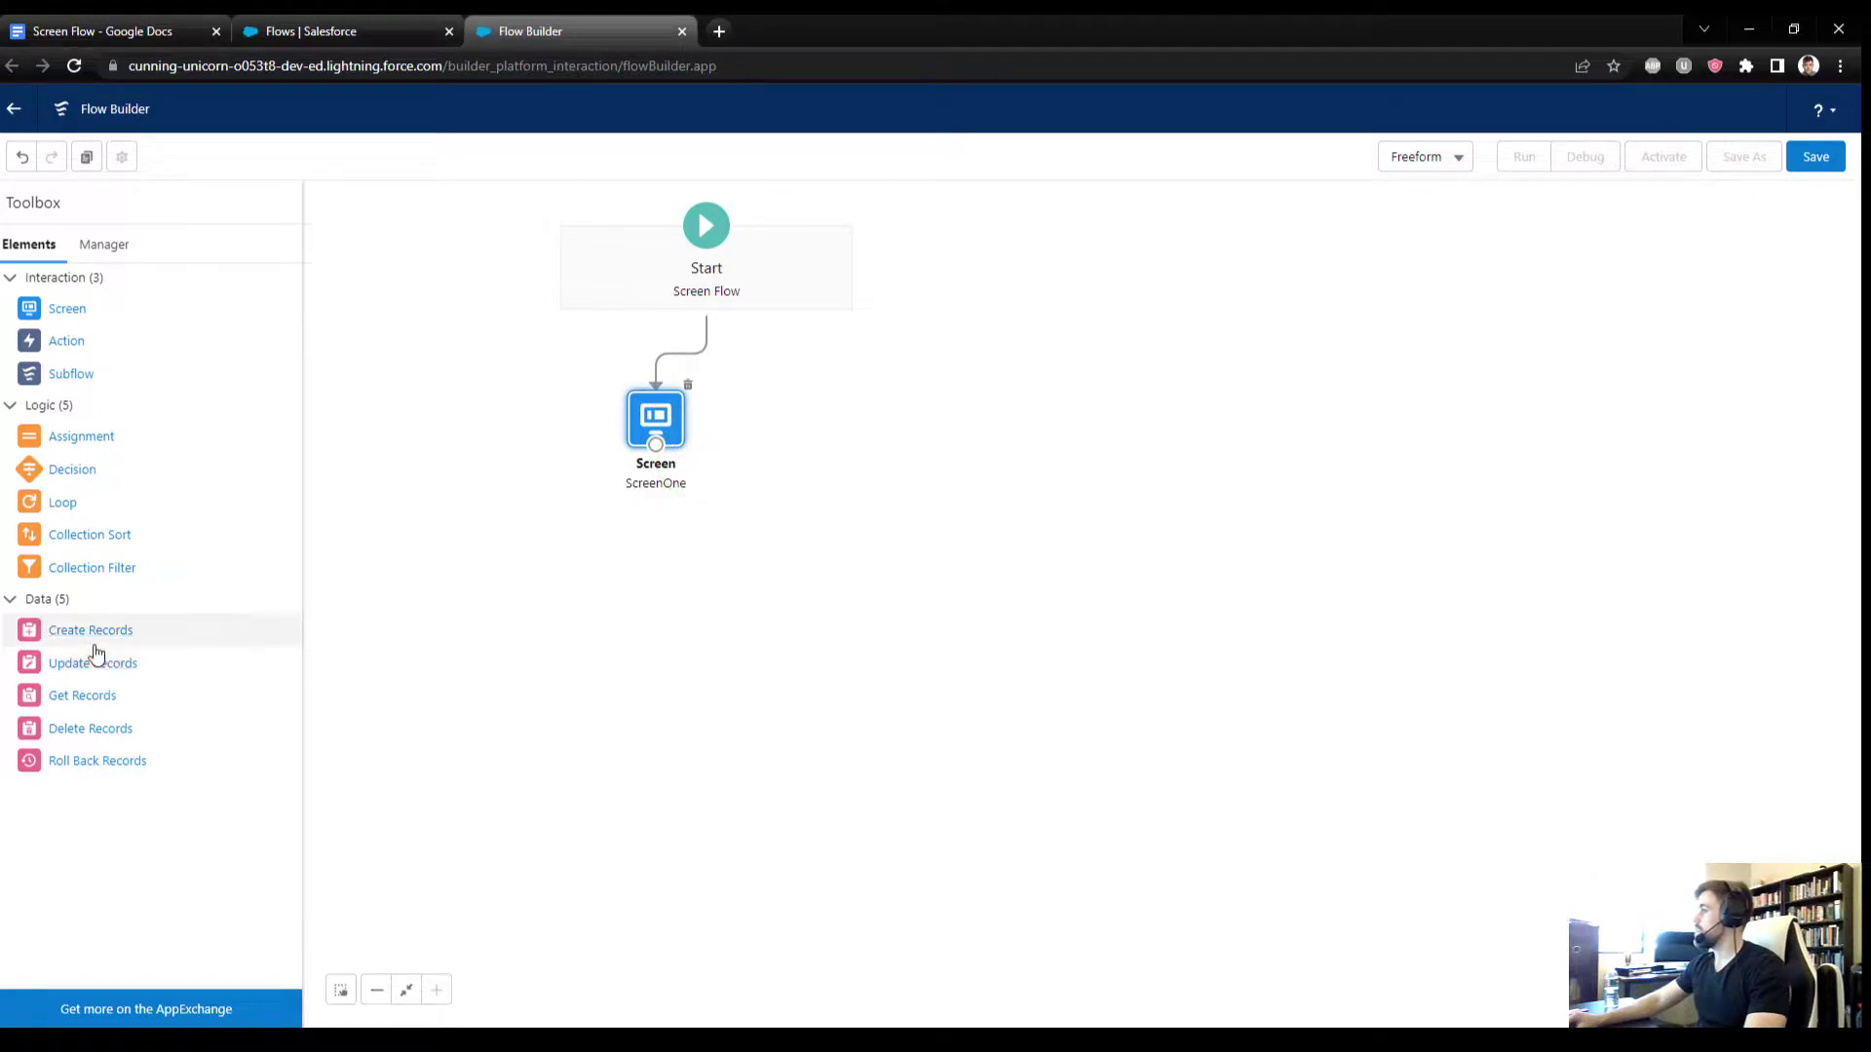
pyautogui.click(167, 23)
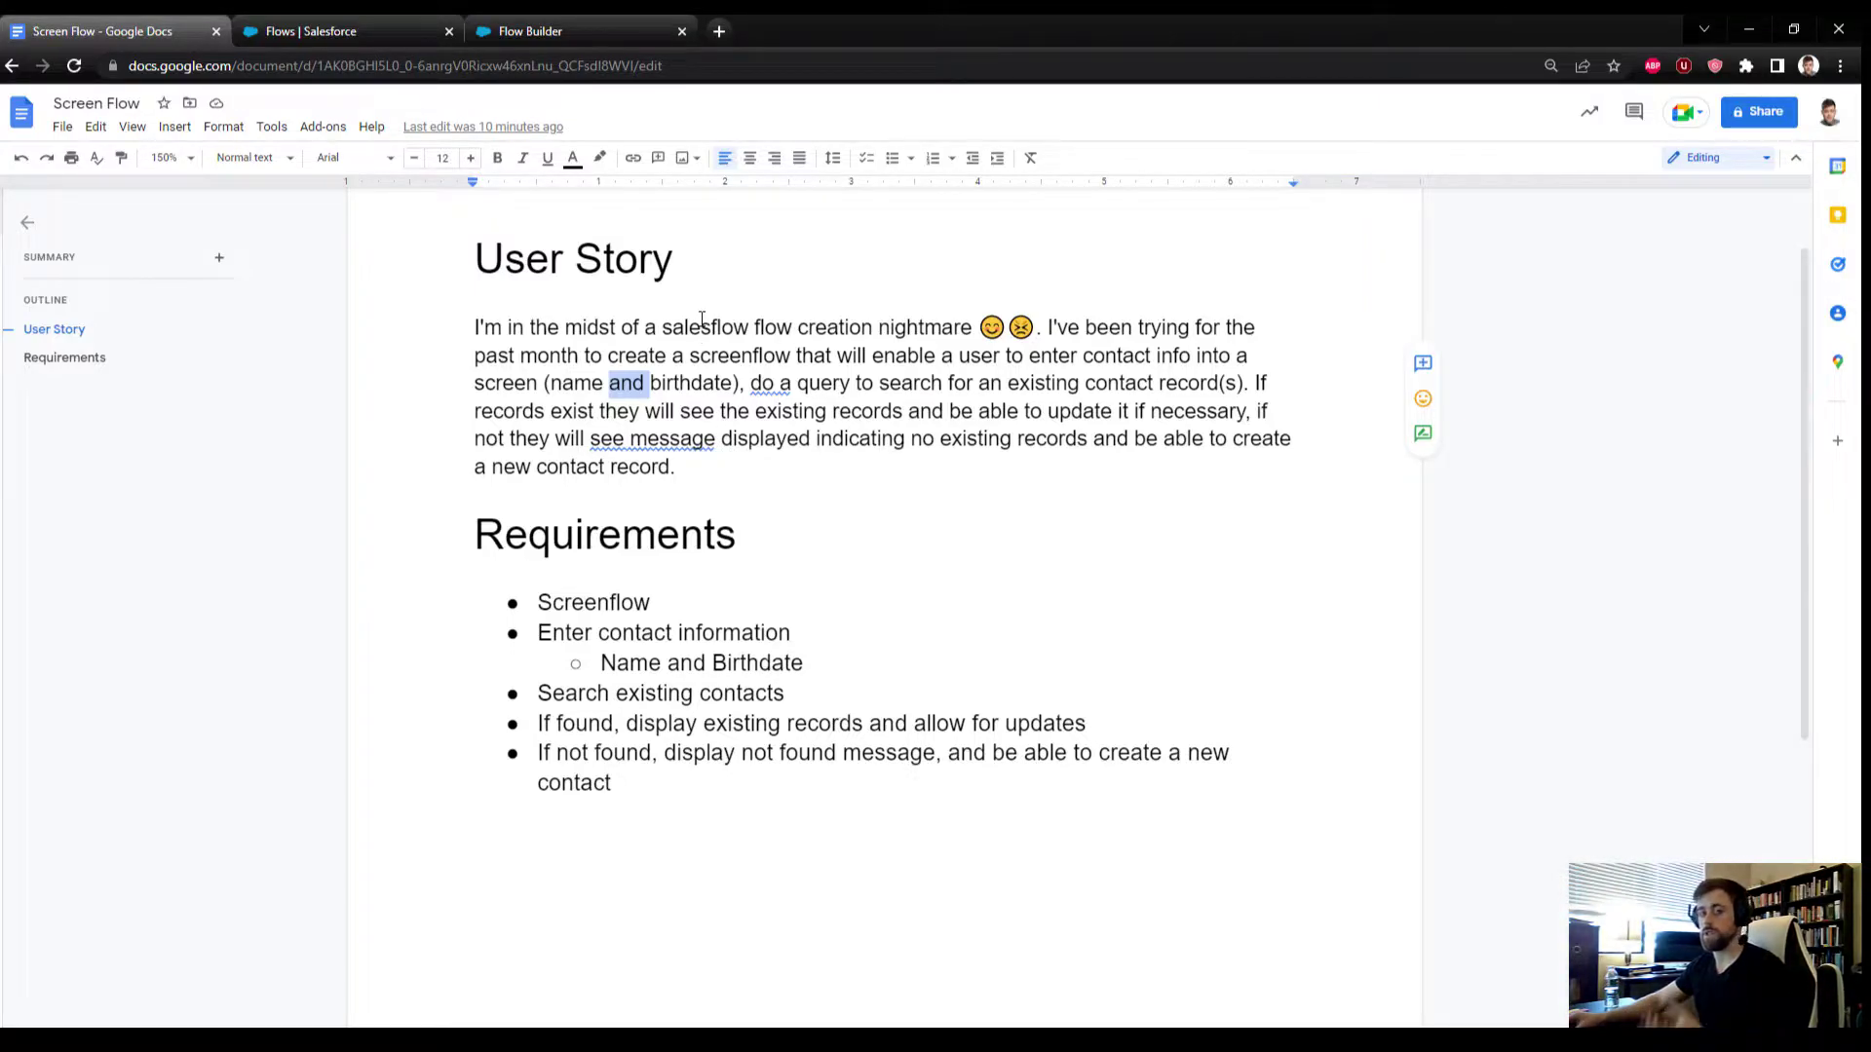
# Step: Review the user story and requirements, then return to the Flow Builder canvas
pyautogui.click(760, 490)
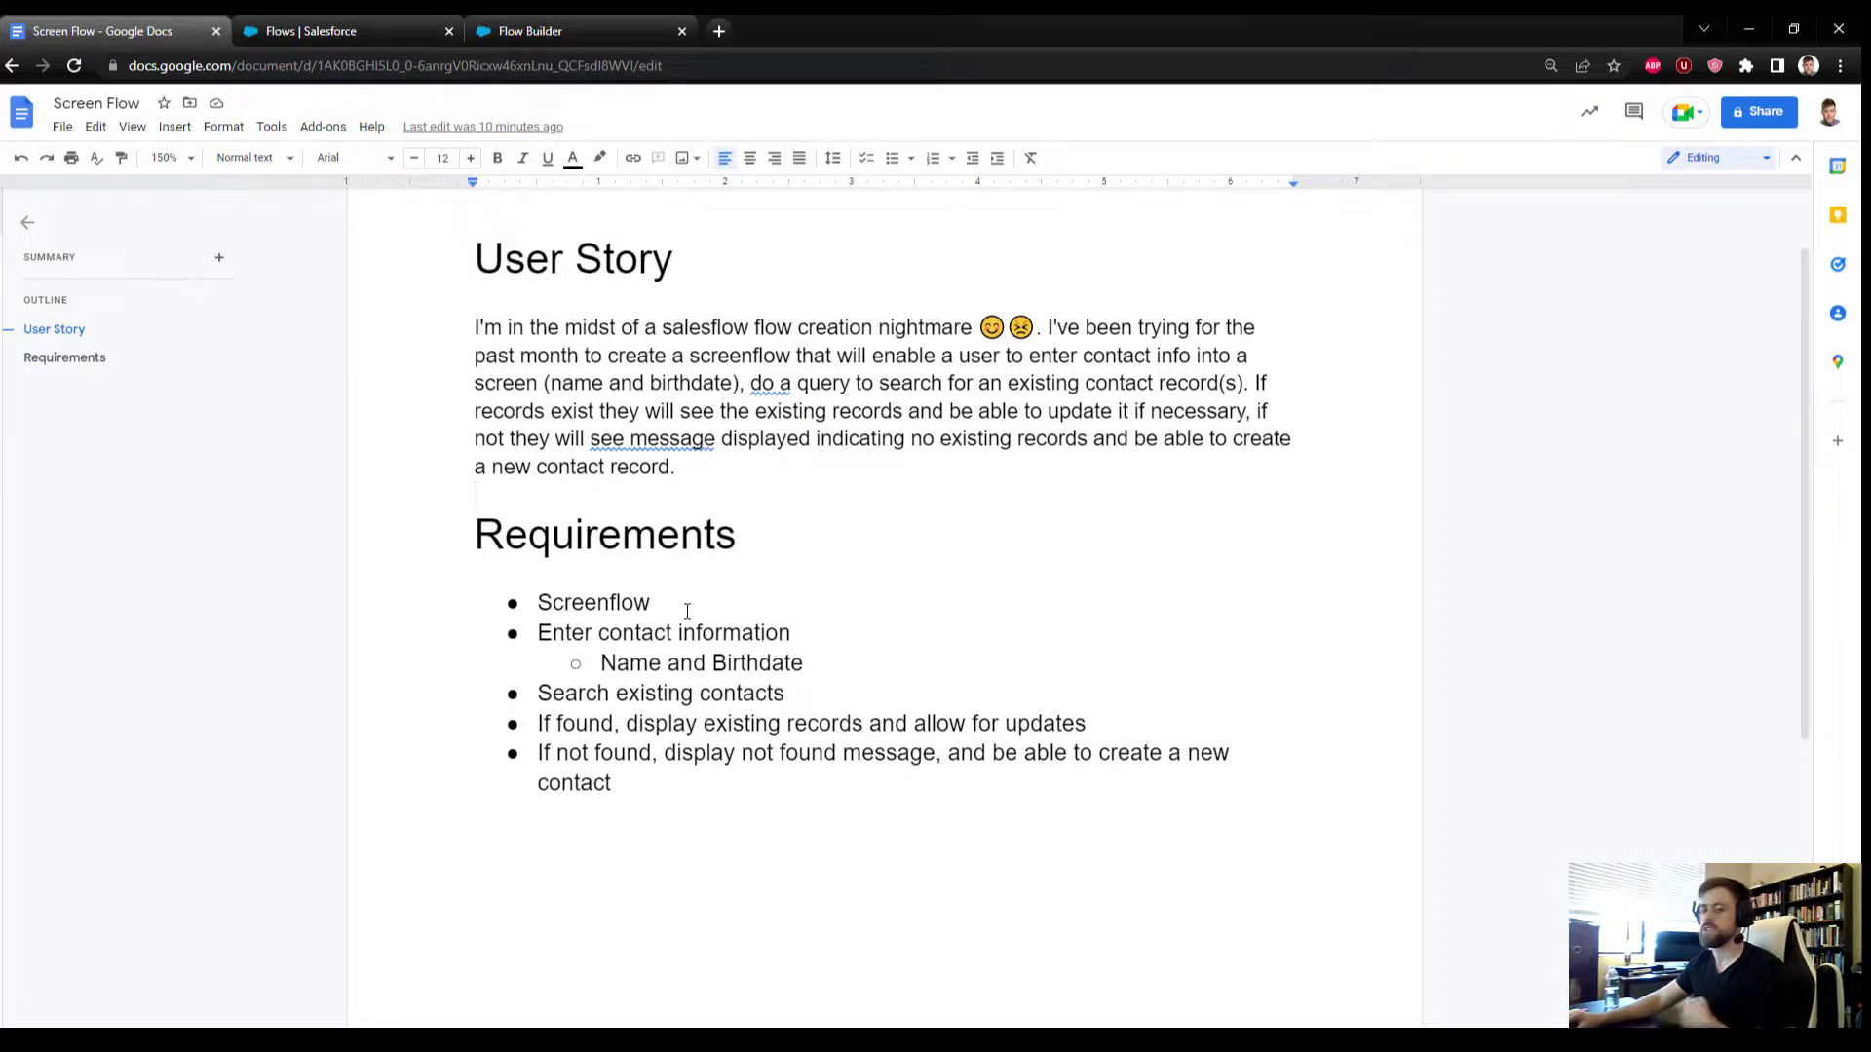
pyautogui.click(525, 37)
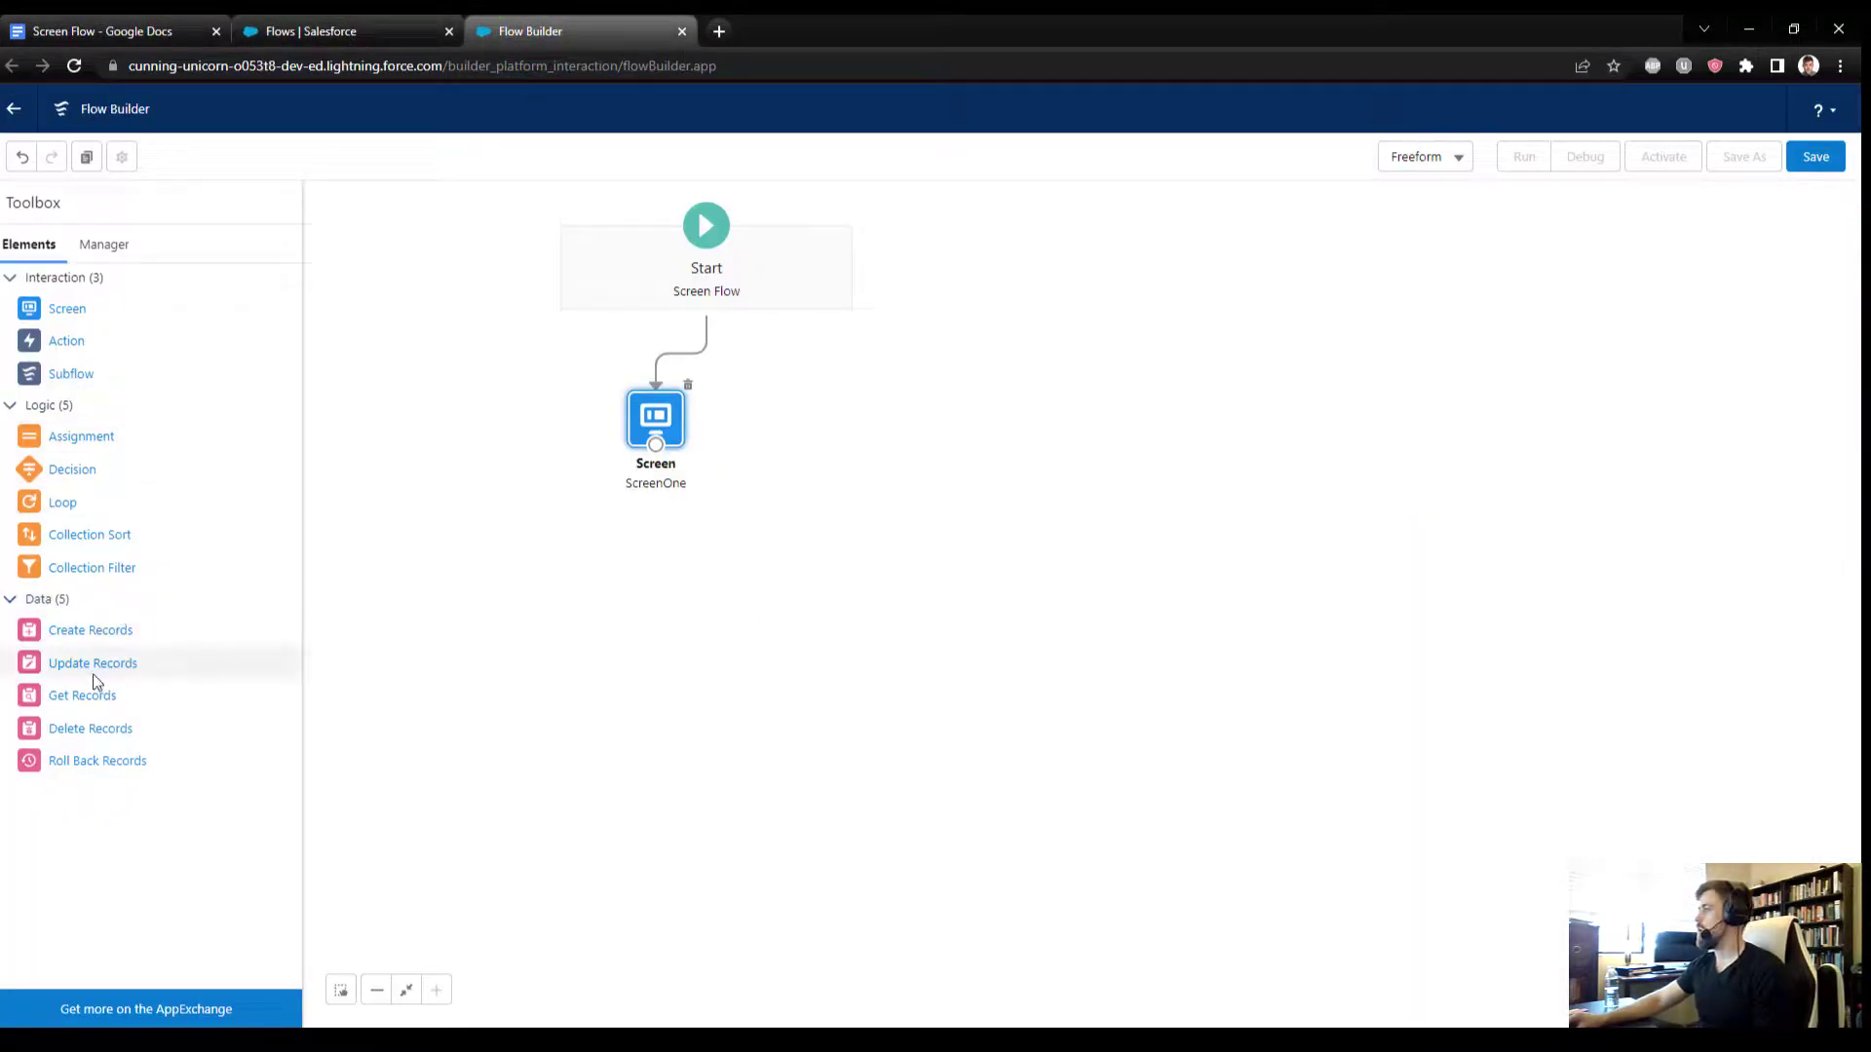
# Step: Add a Get Records element labelled Get Contacts that queries the Contact object
pyautogui.moveTo(78, 696); pyautogui.dragTo(780, 493)
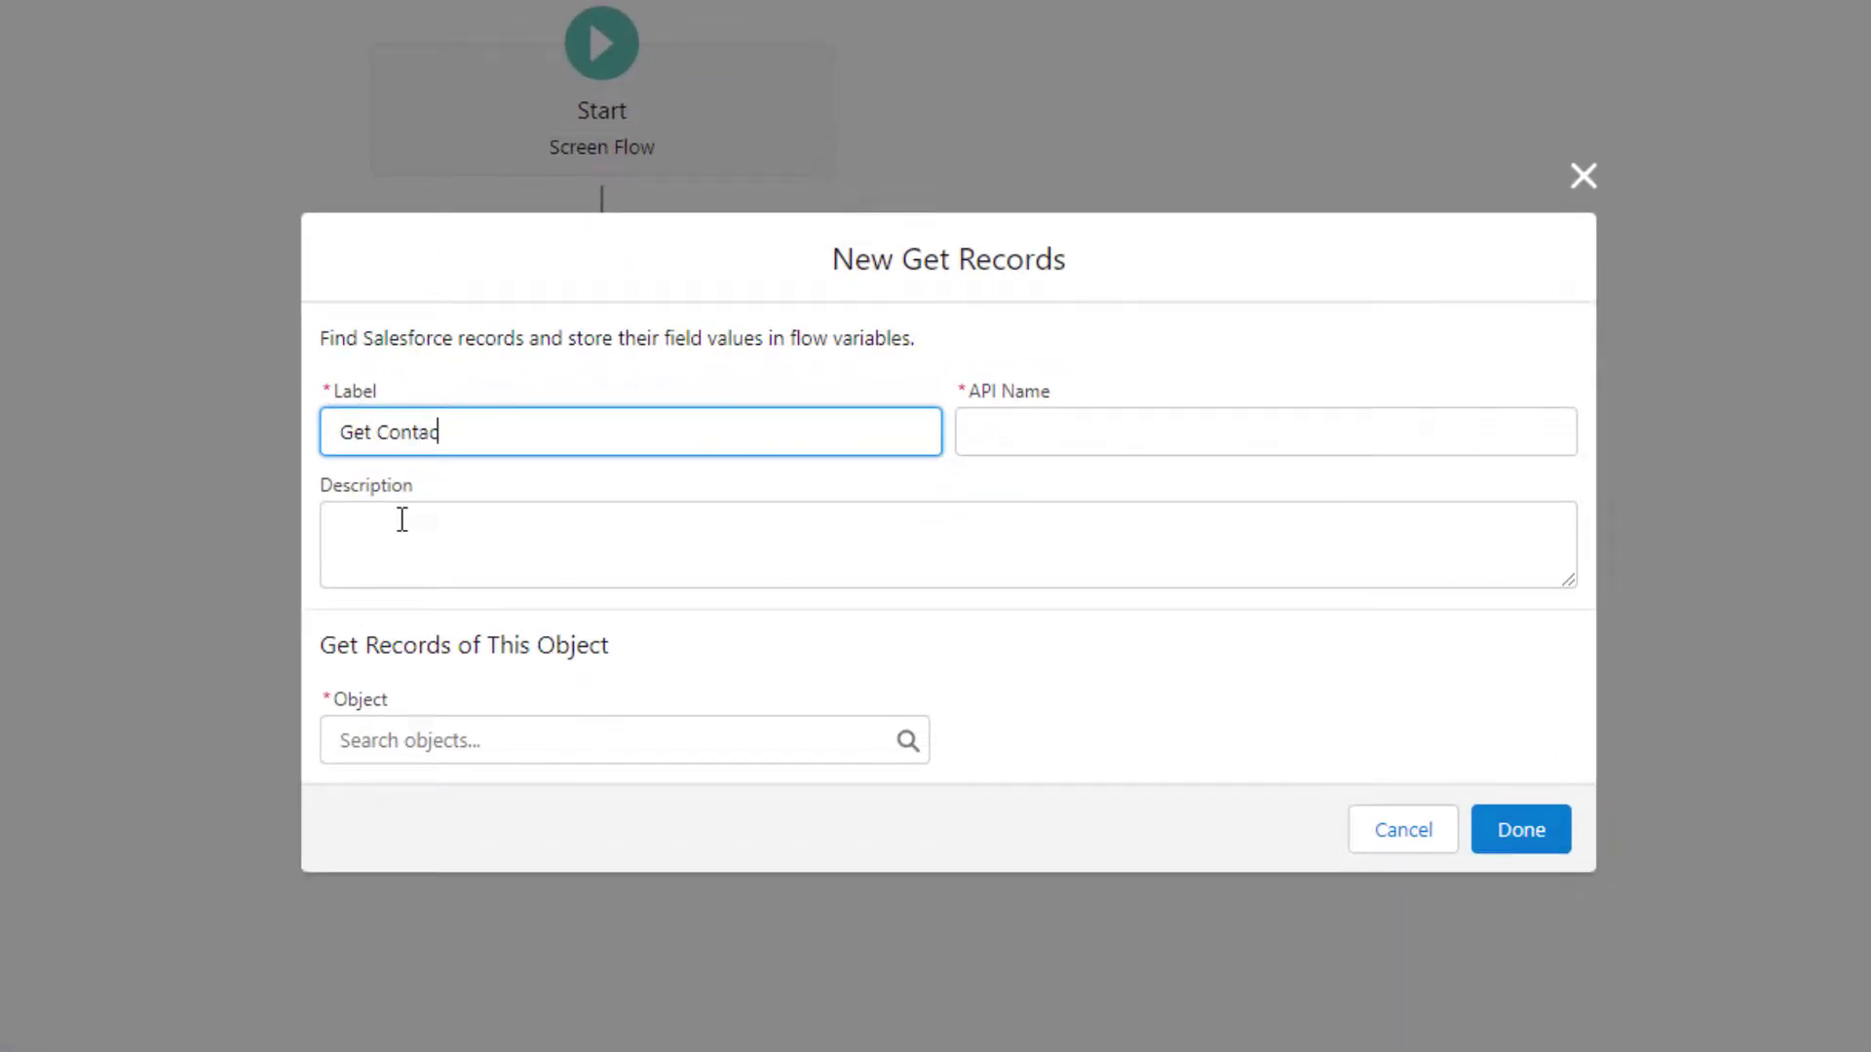
pyautogui.write('Get Contacts')
pyautogui.press('Tab')
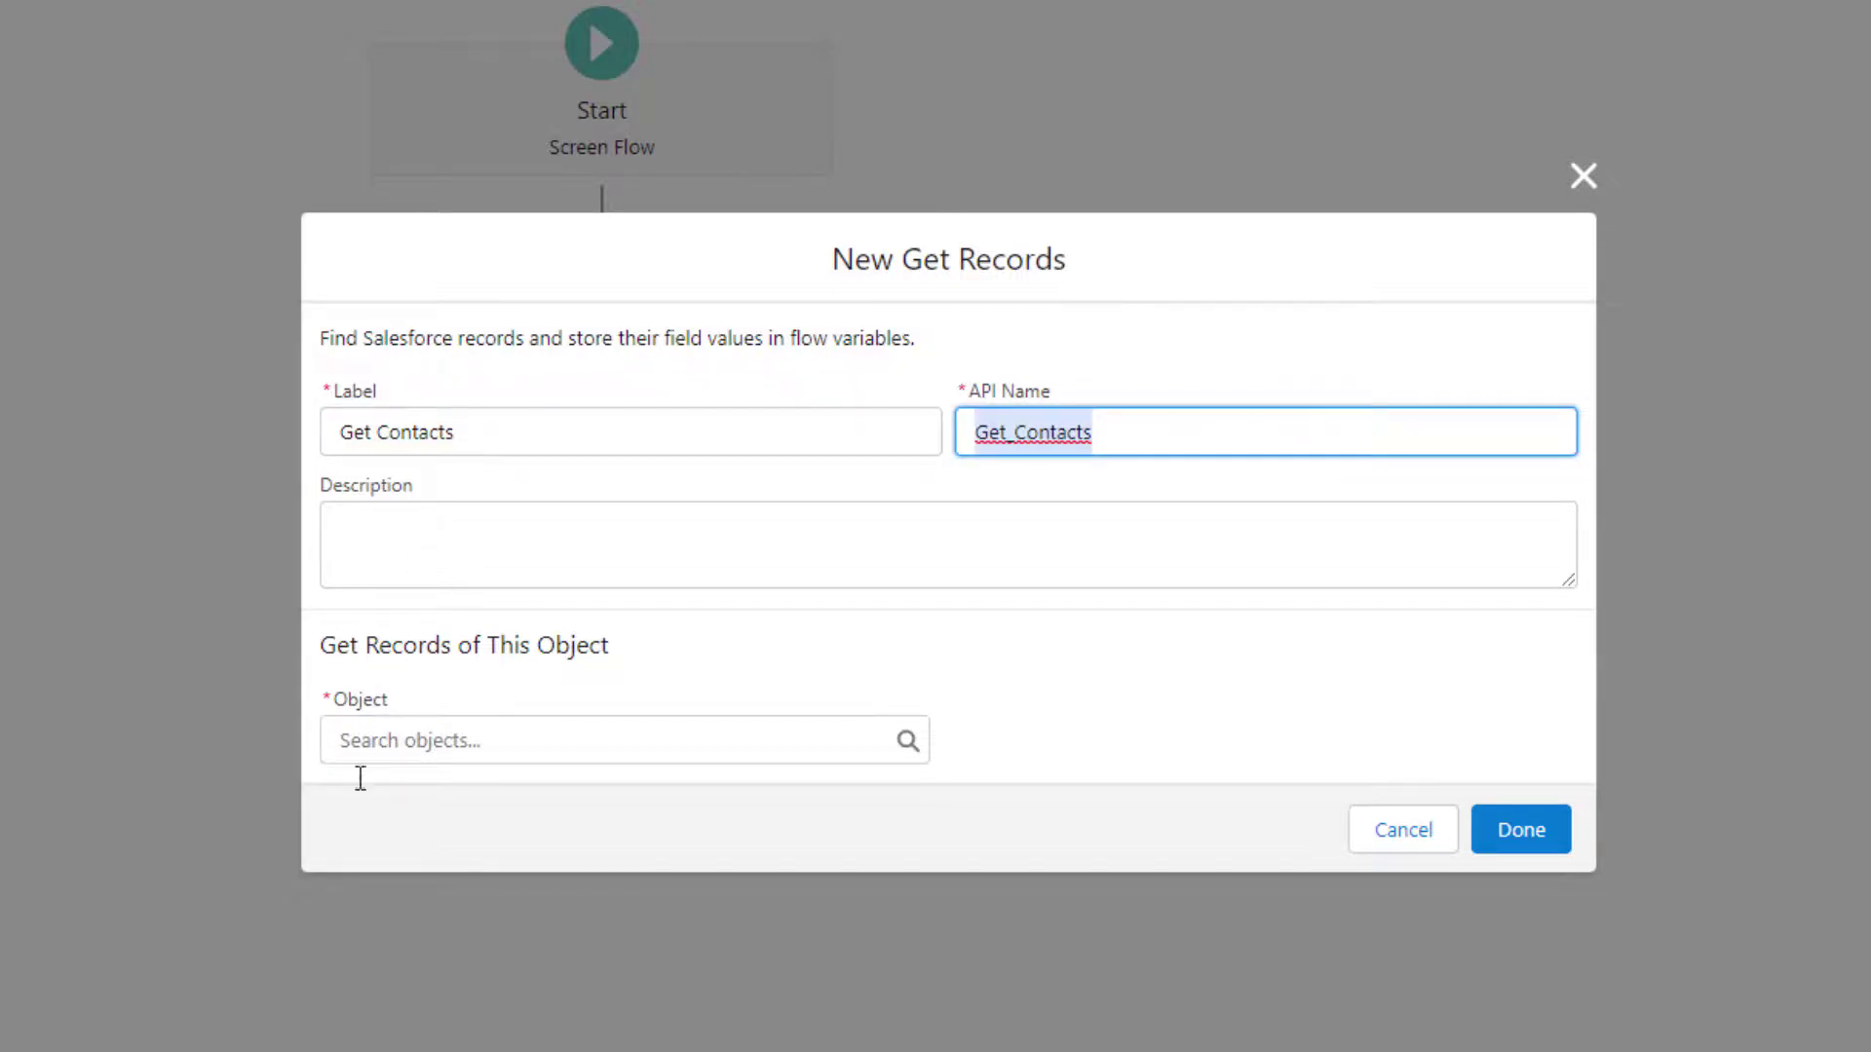
pyautogui.click(370, 743)
pyautogui.write('contac')
pyautogui.click(414, 292)
pyautogui.click(1211, 418)
# Step: Add filter conditions on the FirstName, LastName and Birthdate fields
pyautogui.click(481, 697)
pyautogui.write('f')
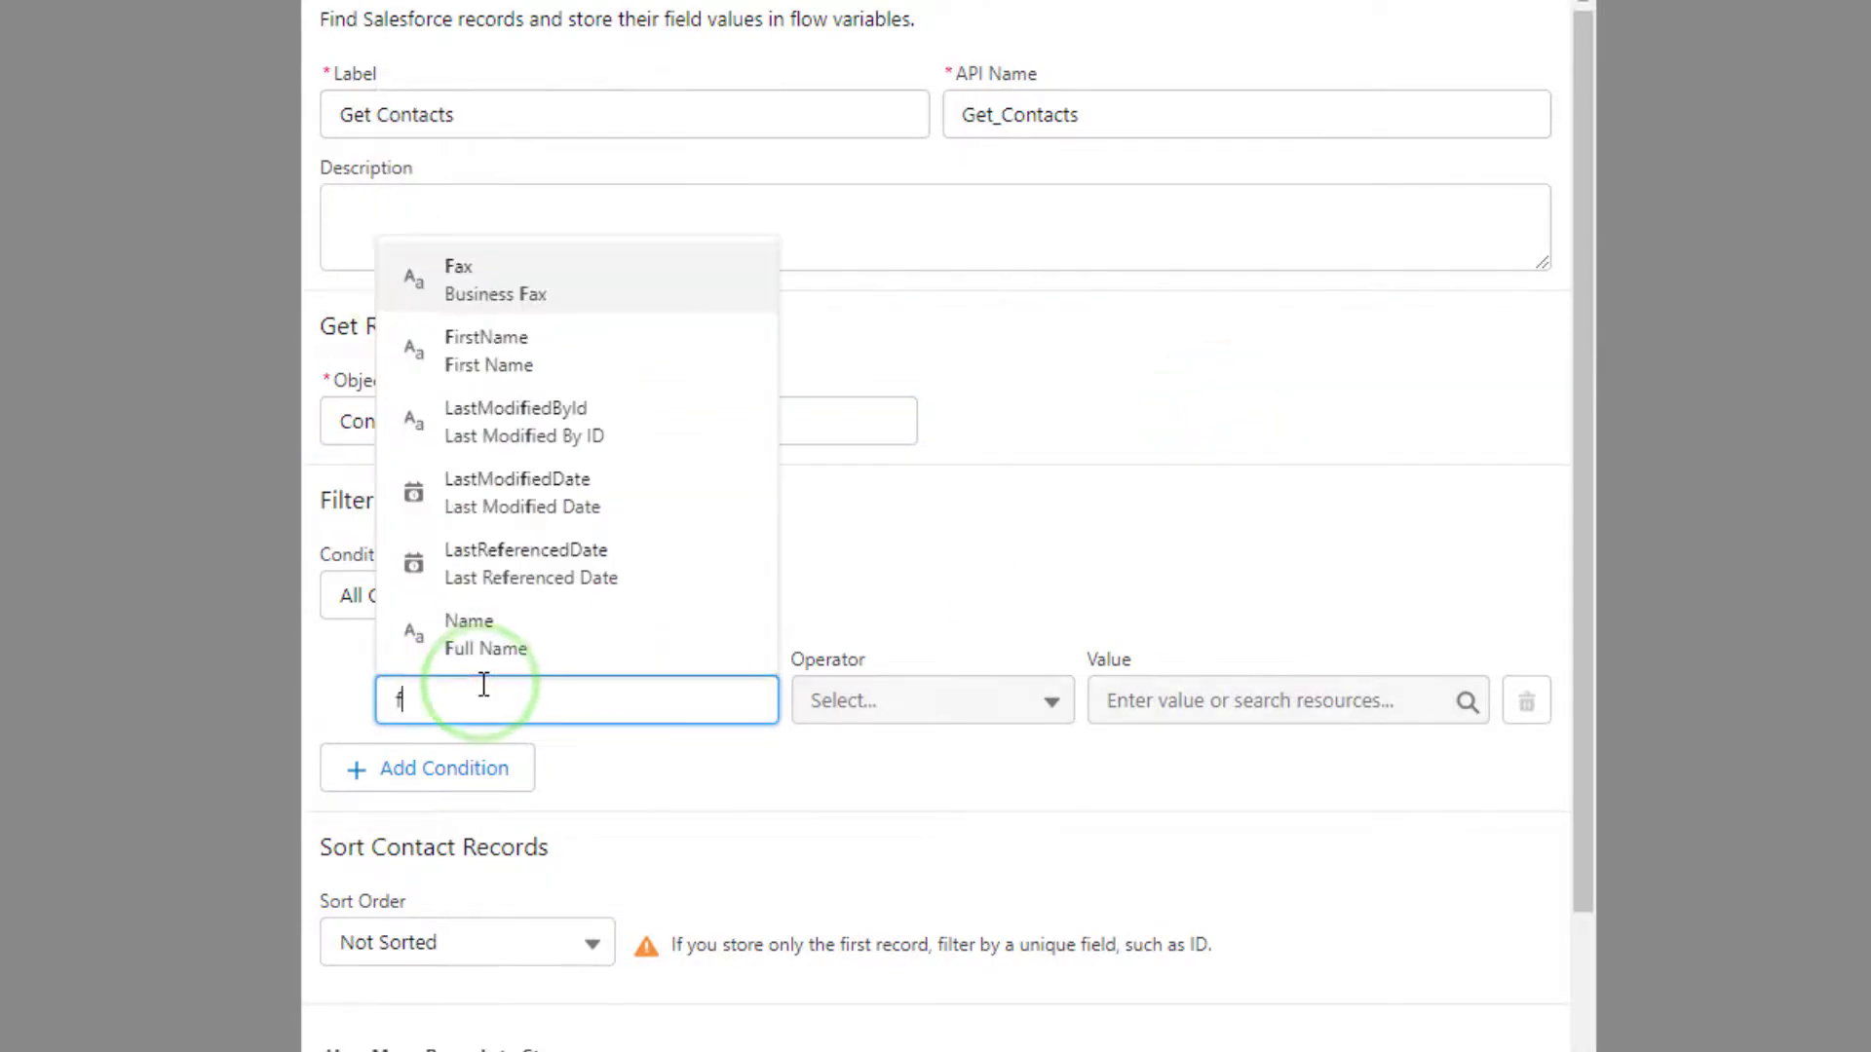
pyautogui.write('irst')
pyautogui.click(508, 639)
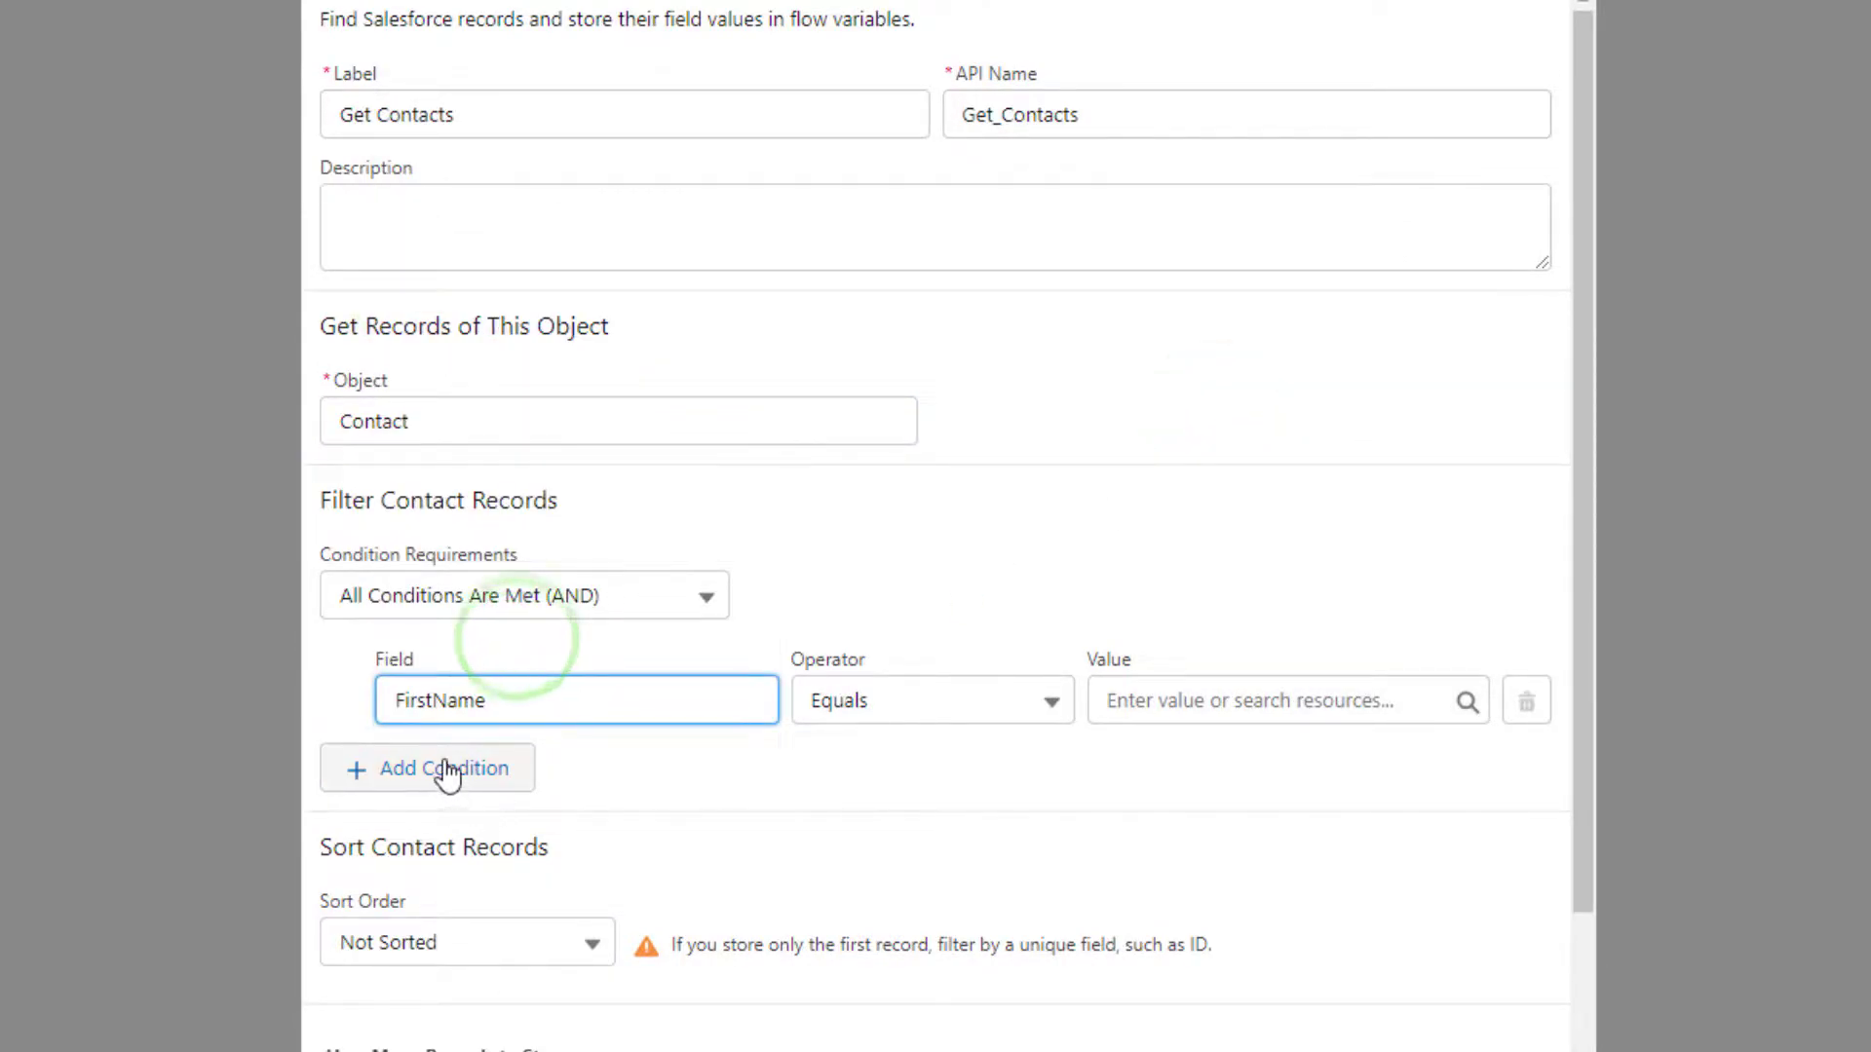
pyautogui.click(445, 770)
pyautogui.click(479, 784)
pyautogui.write('last')
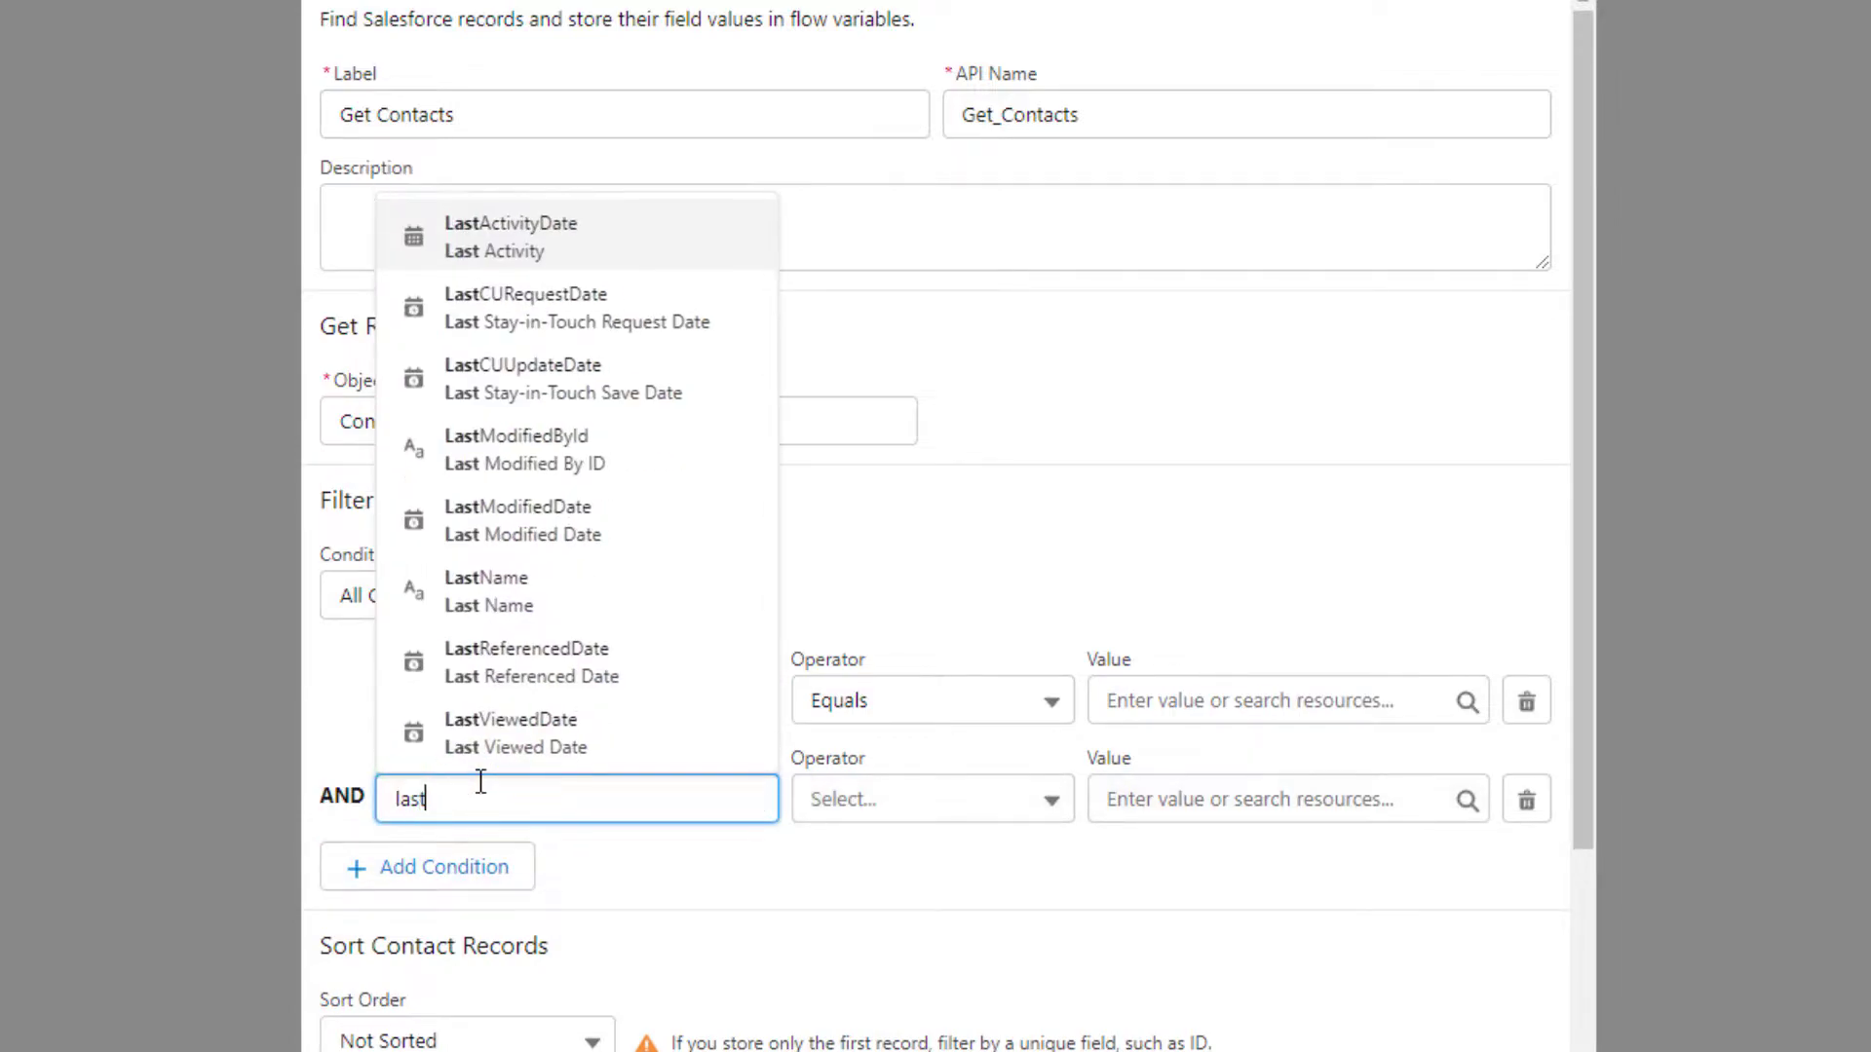
pyautogui.click(465, 595)
pyautogui.click(480, 854)
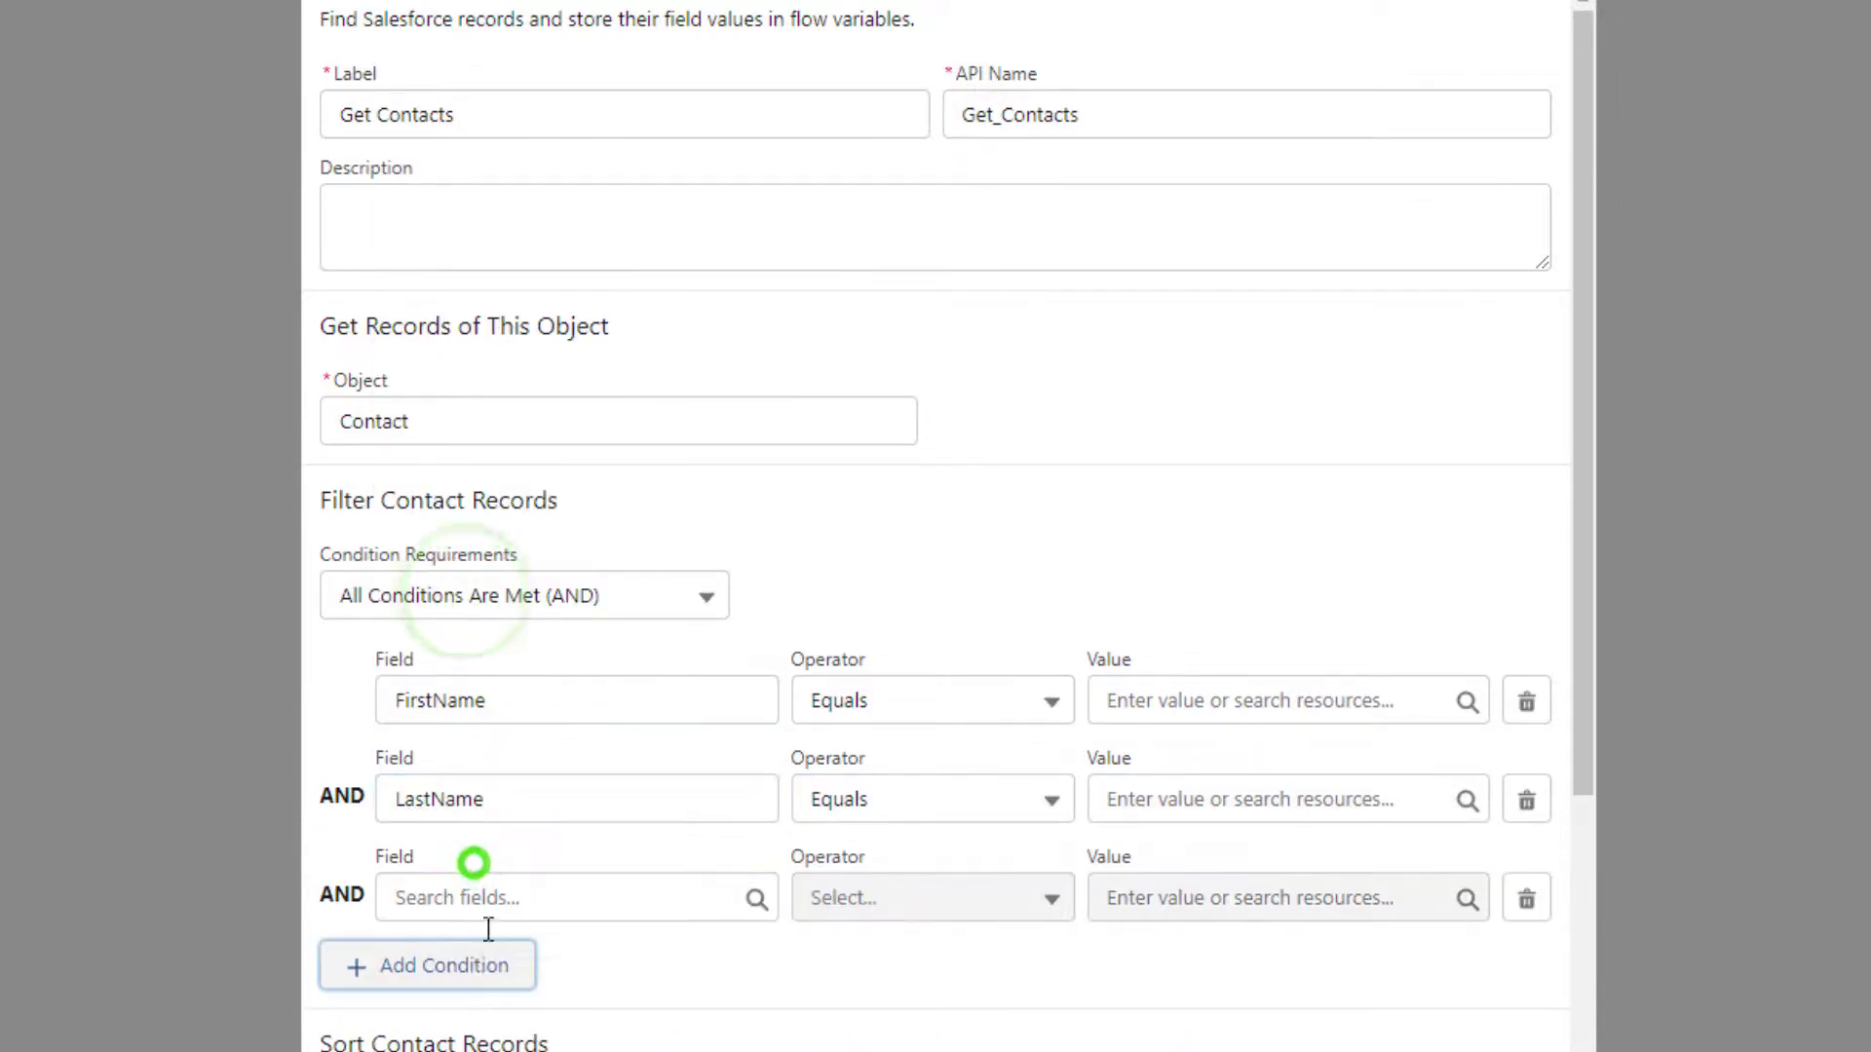
pyautogui.click(454, 882)
pyautogui.click(489, 518)
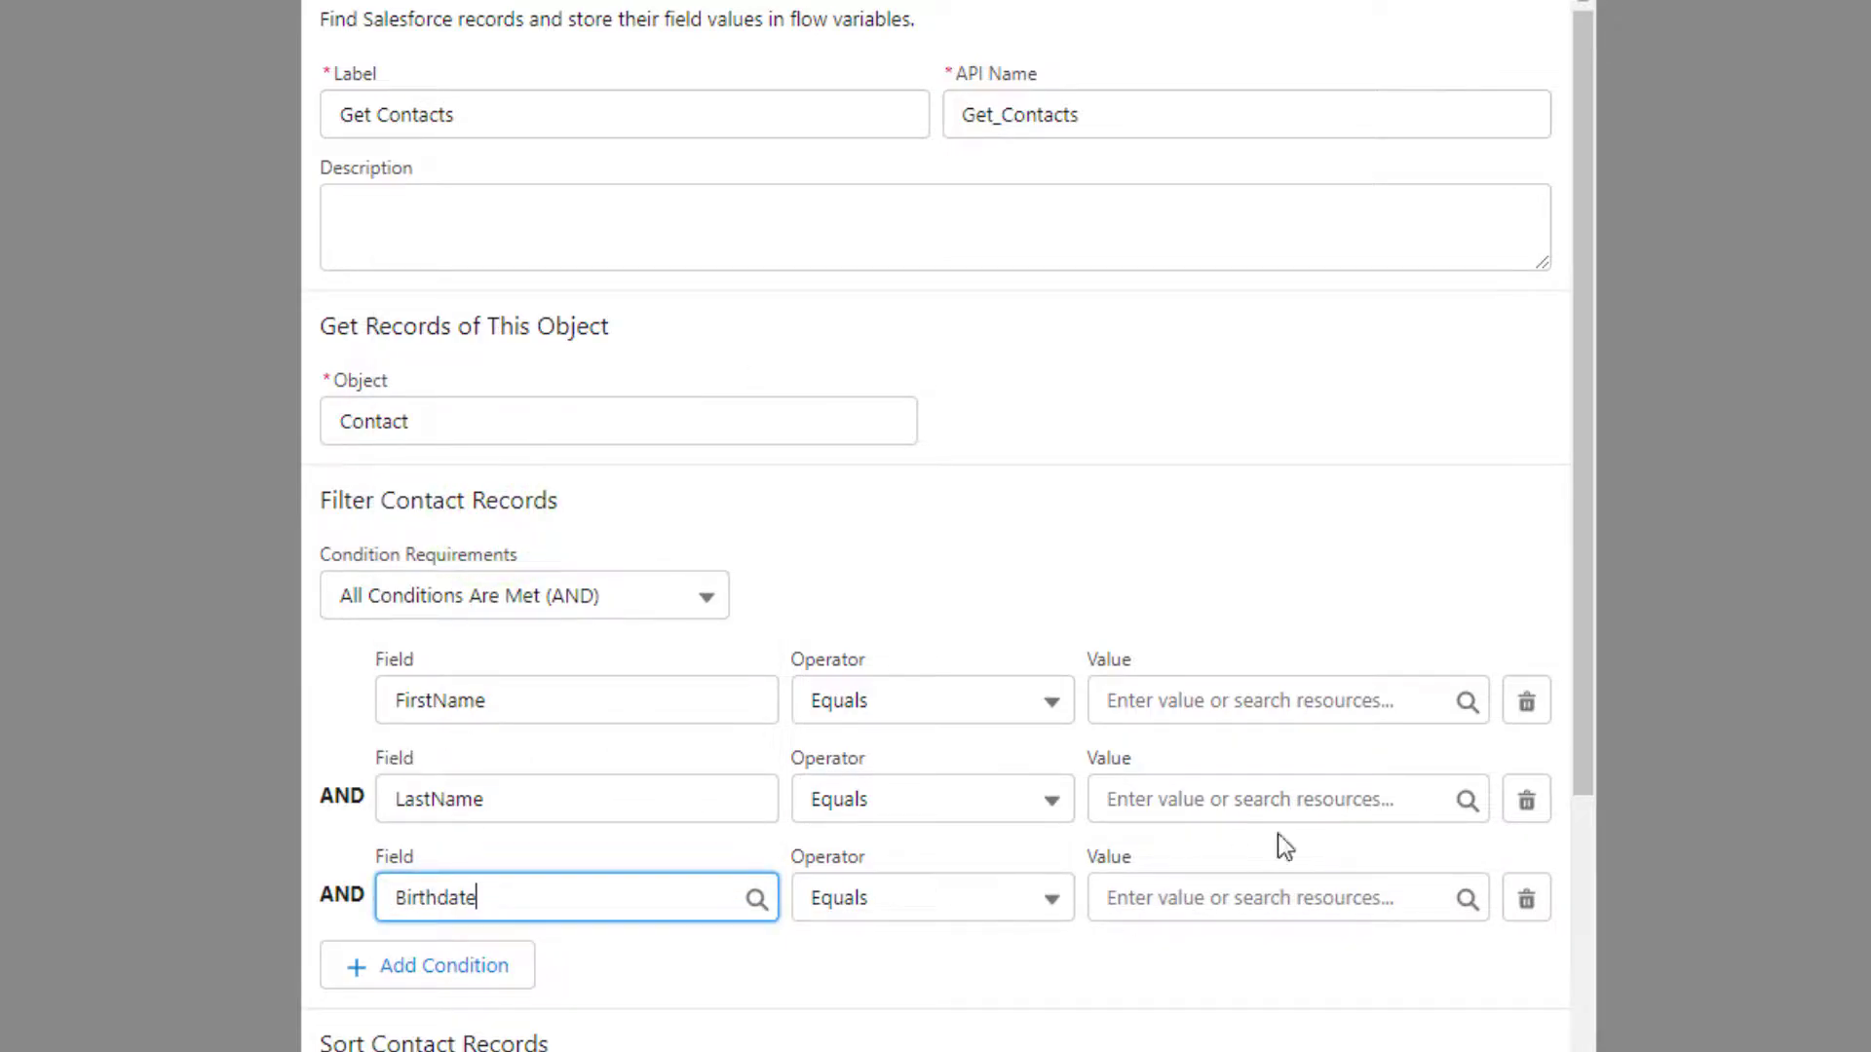
# Step: Match the conditions to the FirstName, Last_Name and Birthdate screen inputs, then view requirements
pyautogui.click(1283, 681)
pyautogui.scroll(-3, 1282, 313)
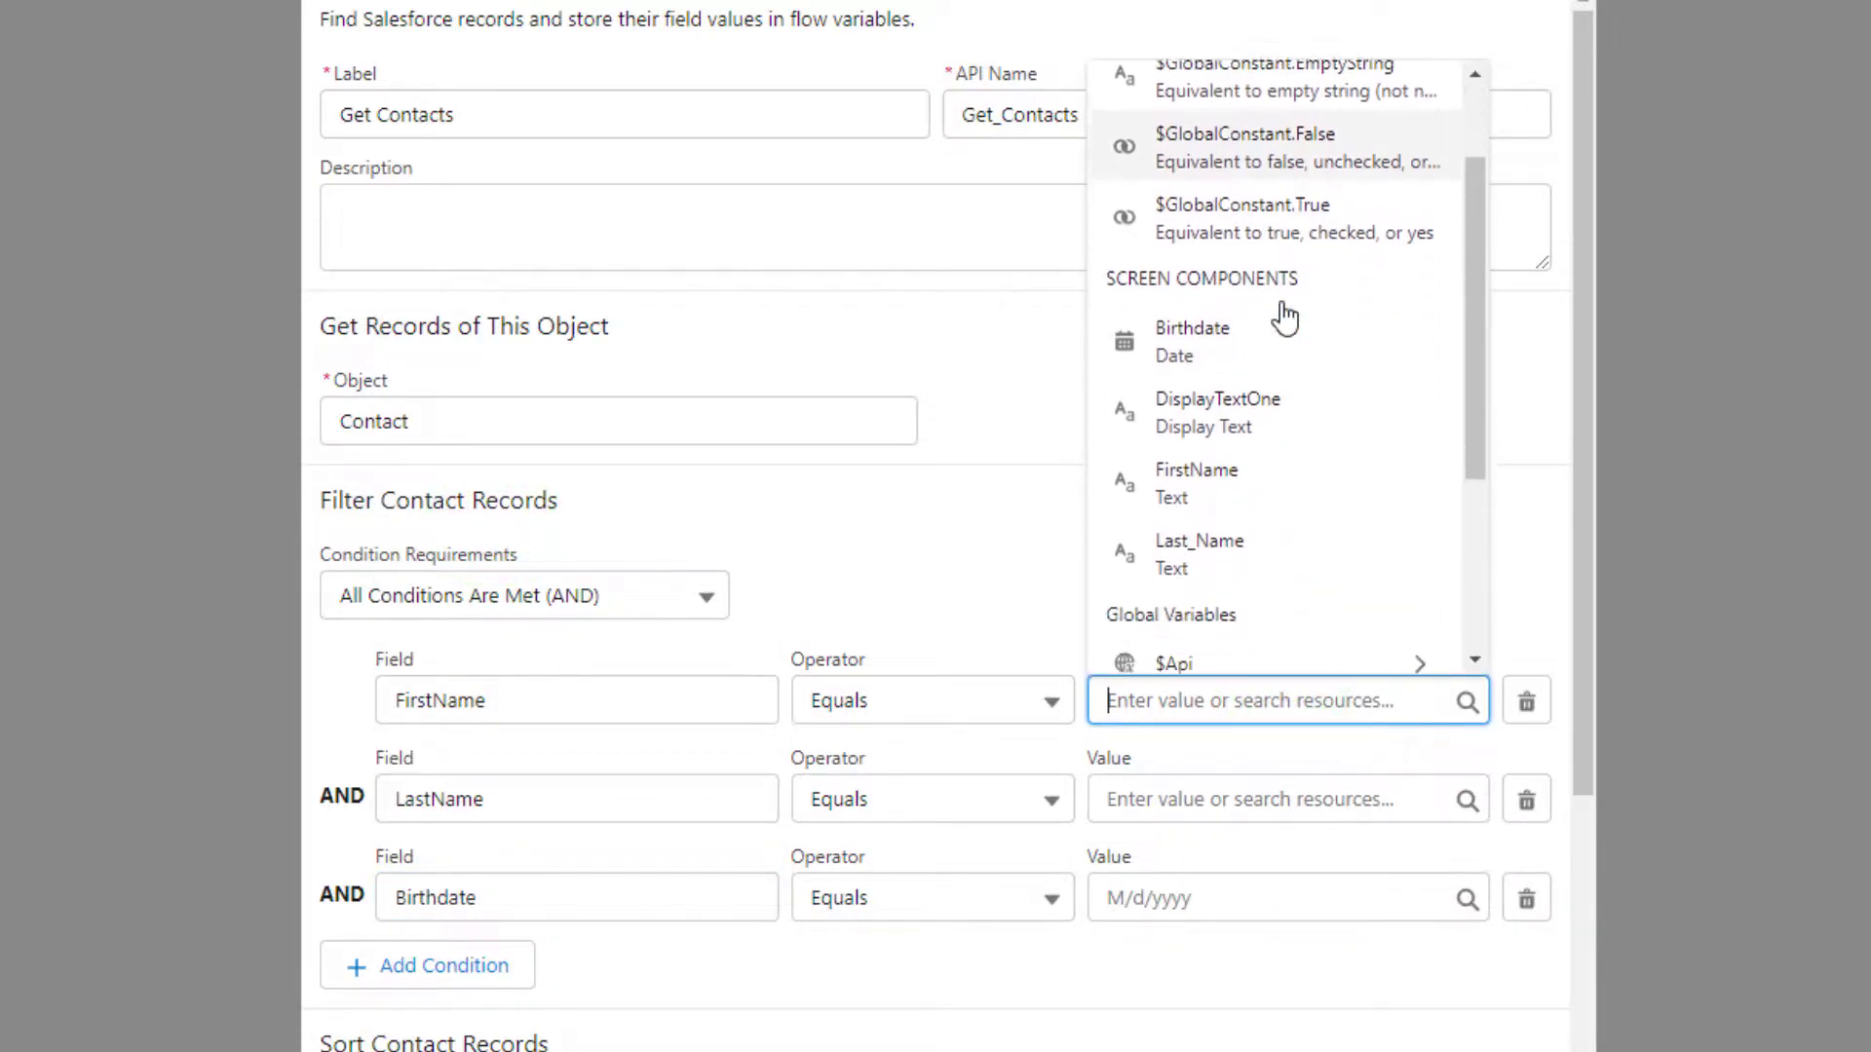
pyautogui.click(1270, 492)
pyautogui.click(1195, 827)
pyautogui.click(1197, 786)
pyautogui.scroll(-3, 1237, 701)
pyautogui.click(1263, 497)
pyautogui.click(1120, 902)
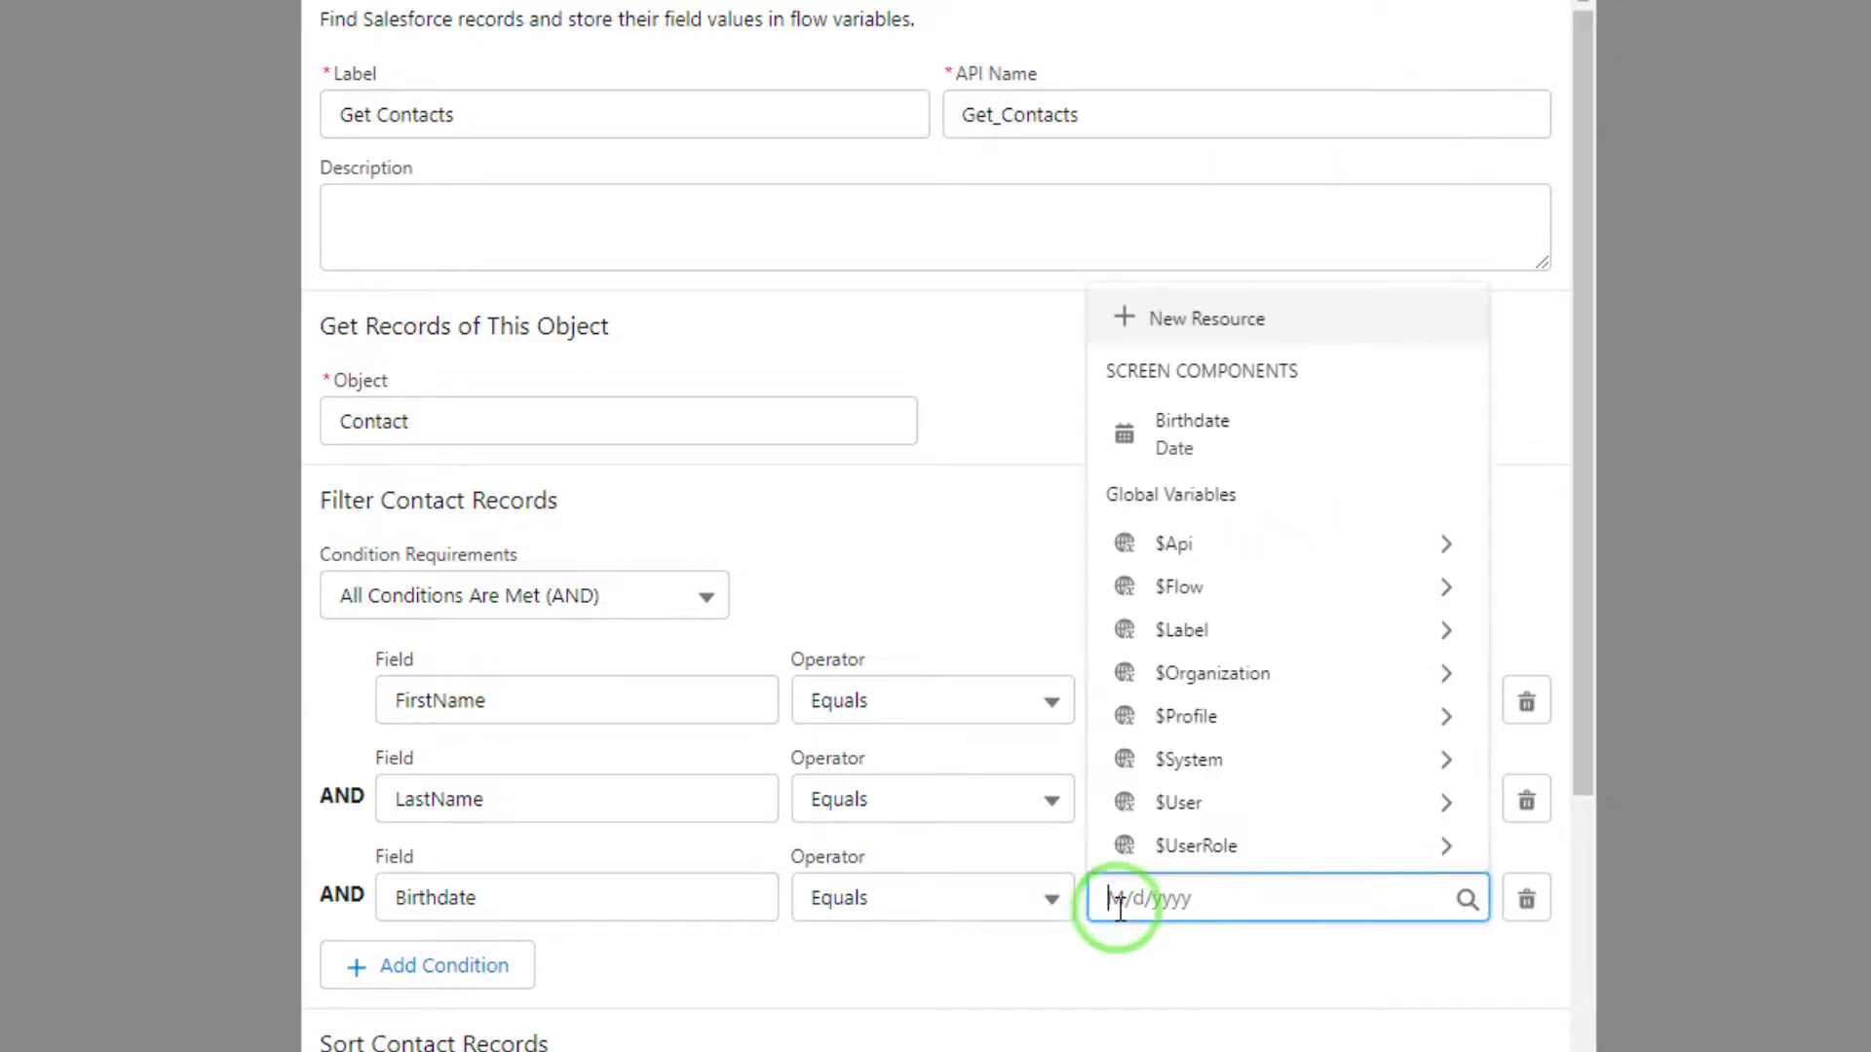
pyautogui.click(1220, 428)
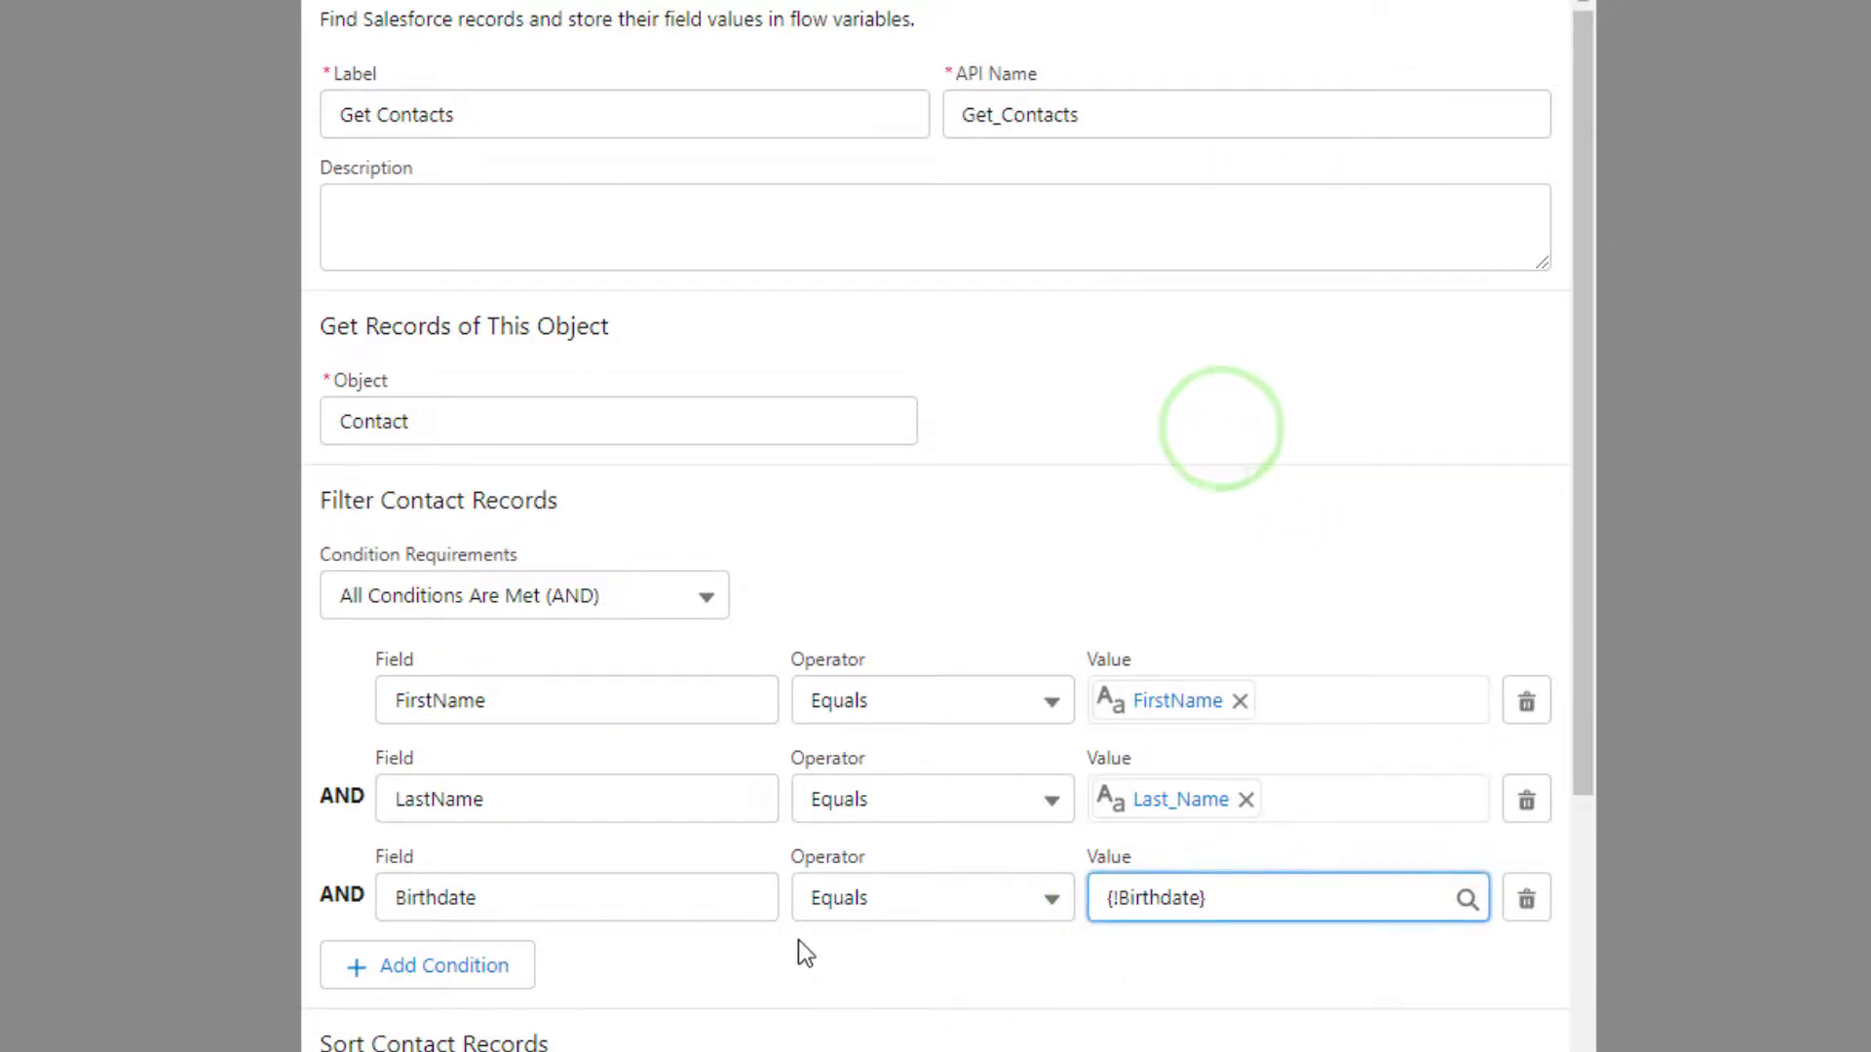
pyautogui.click(1033, 1010)
pyautogui.scroll(-3, 1189, 890)
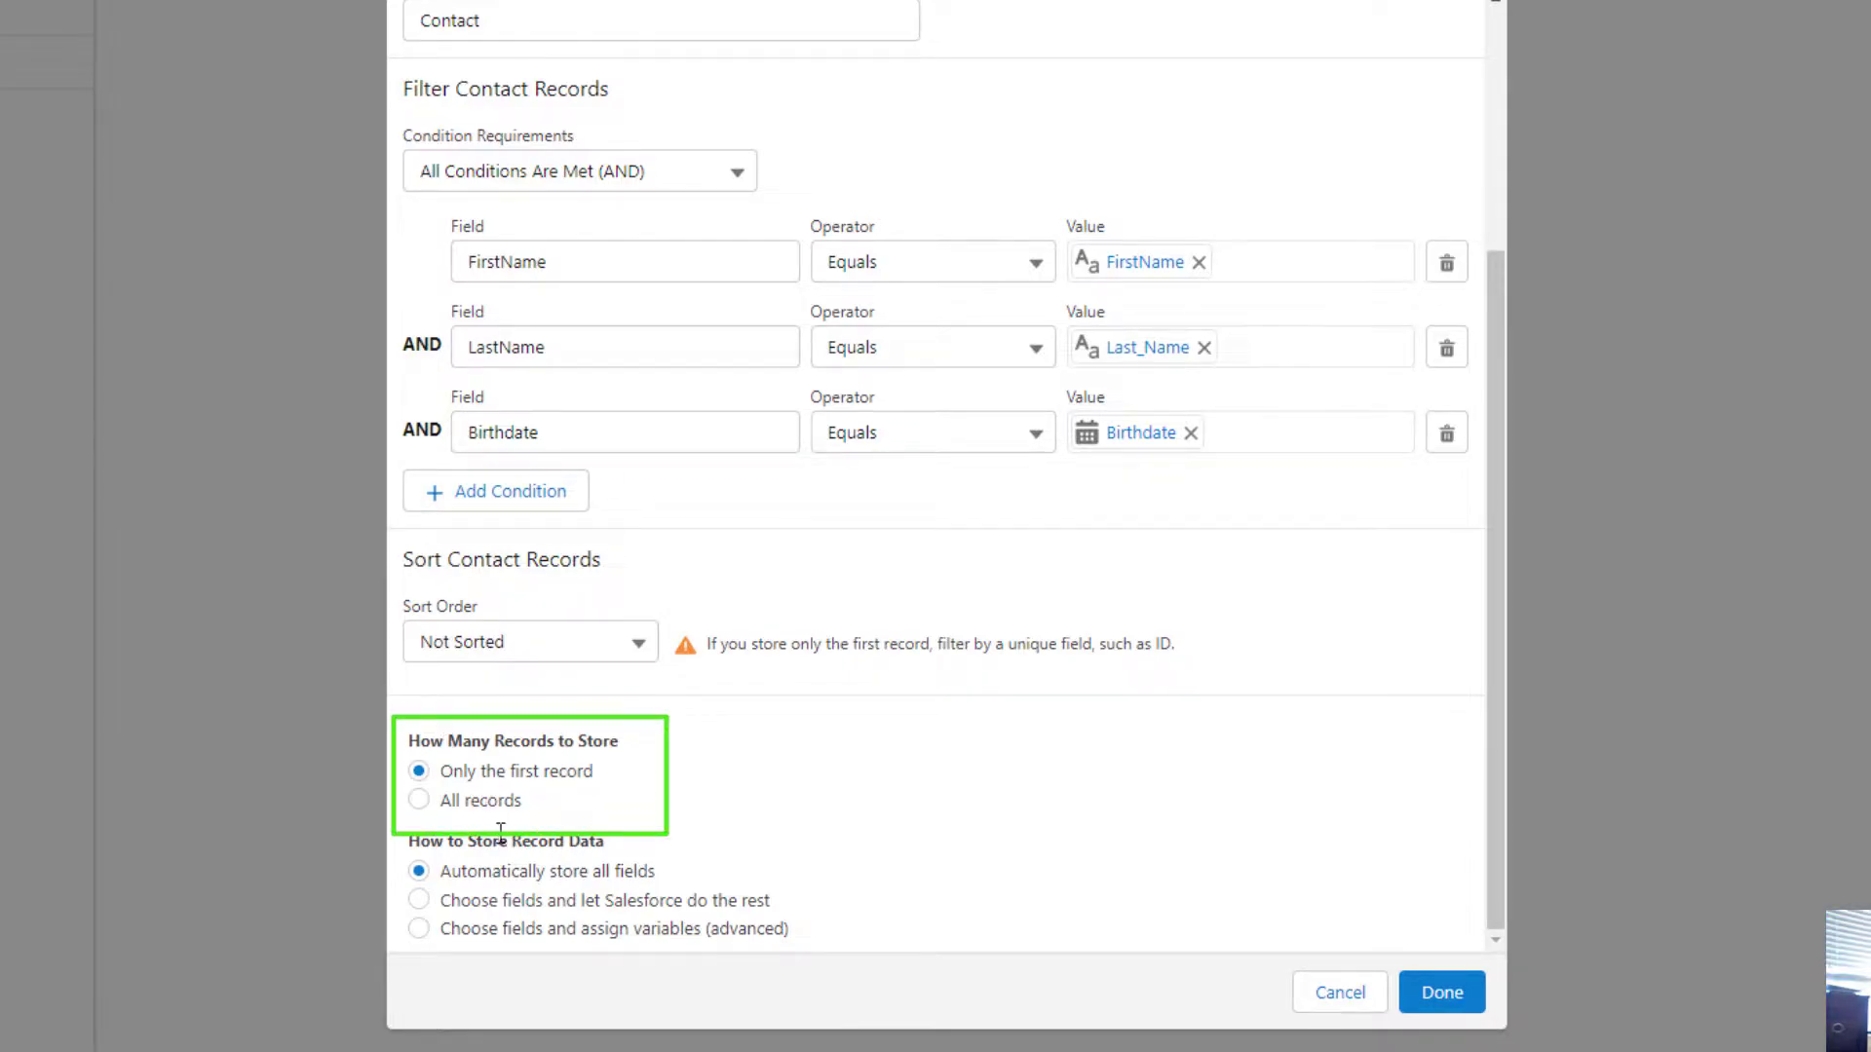
pyautogui.click(93, 35)
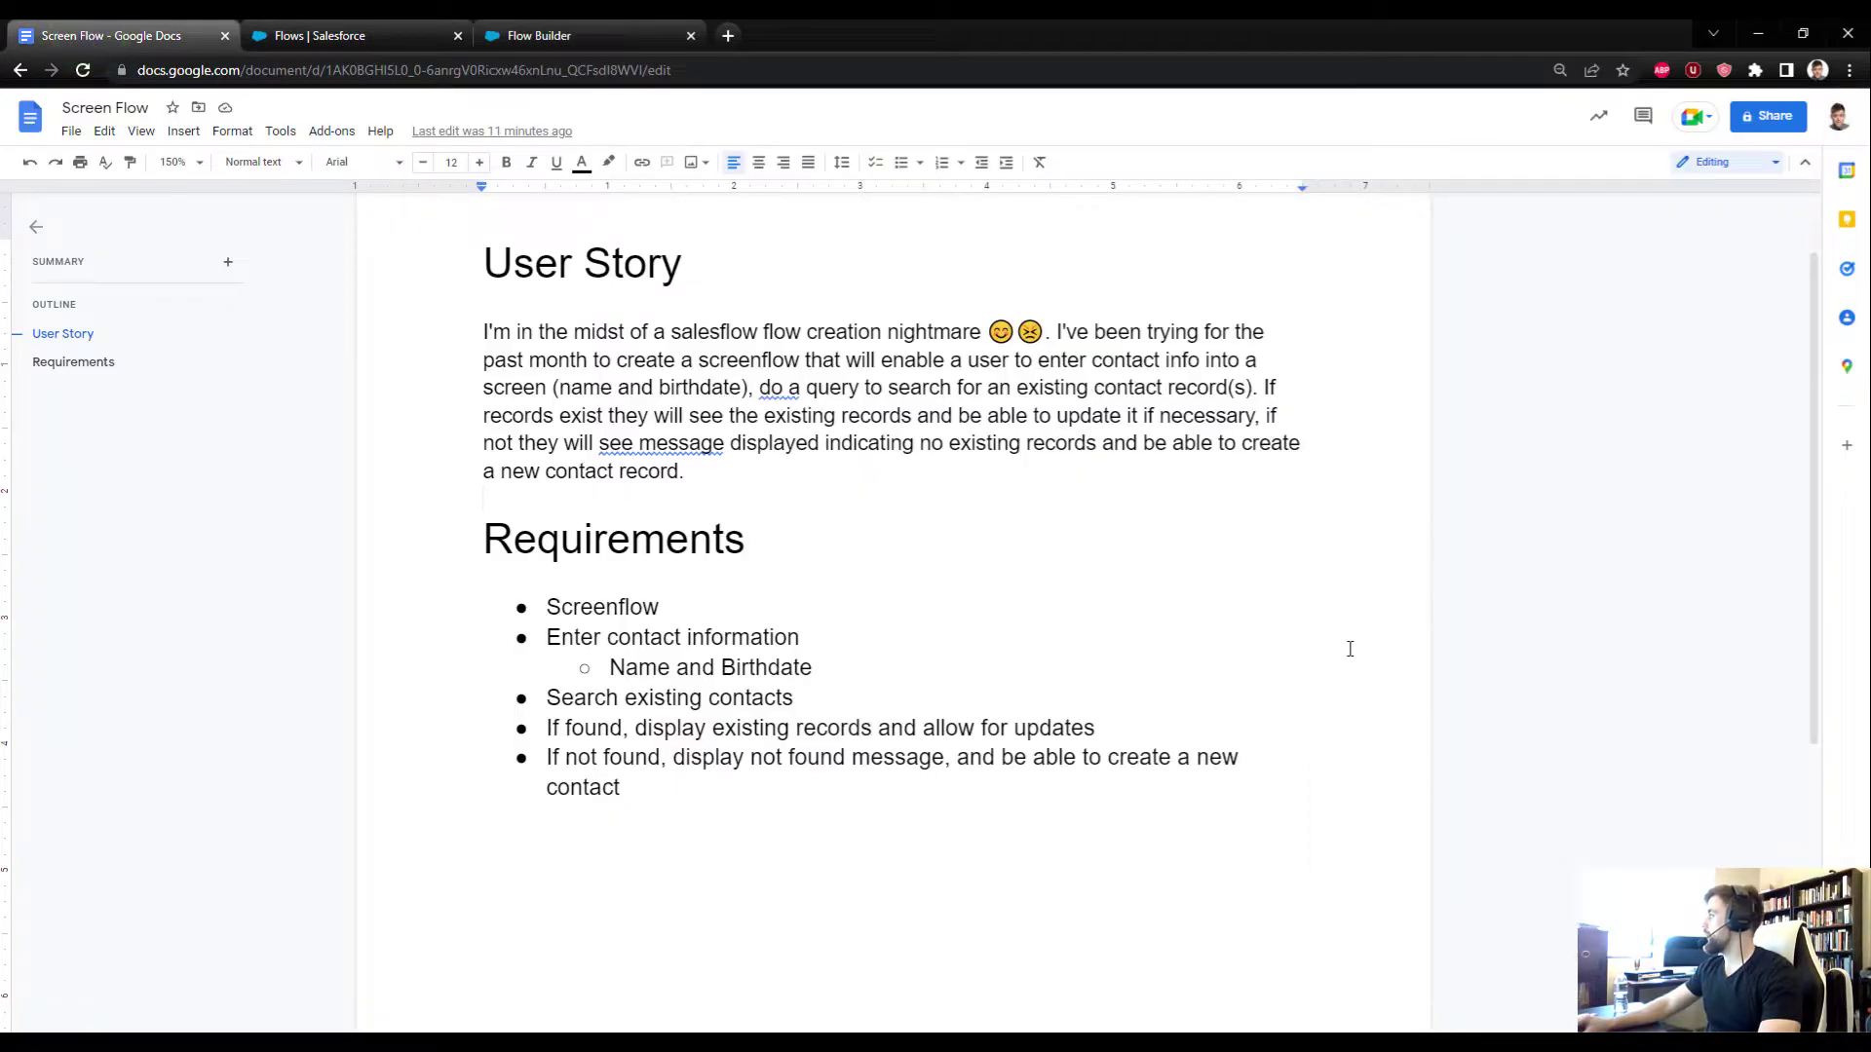
# Step: Highlight 'record(s)' and 'records' in the user story, then go back to the Get Records settings
pyautogui.doubleClick(1236, 389)
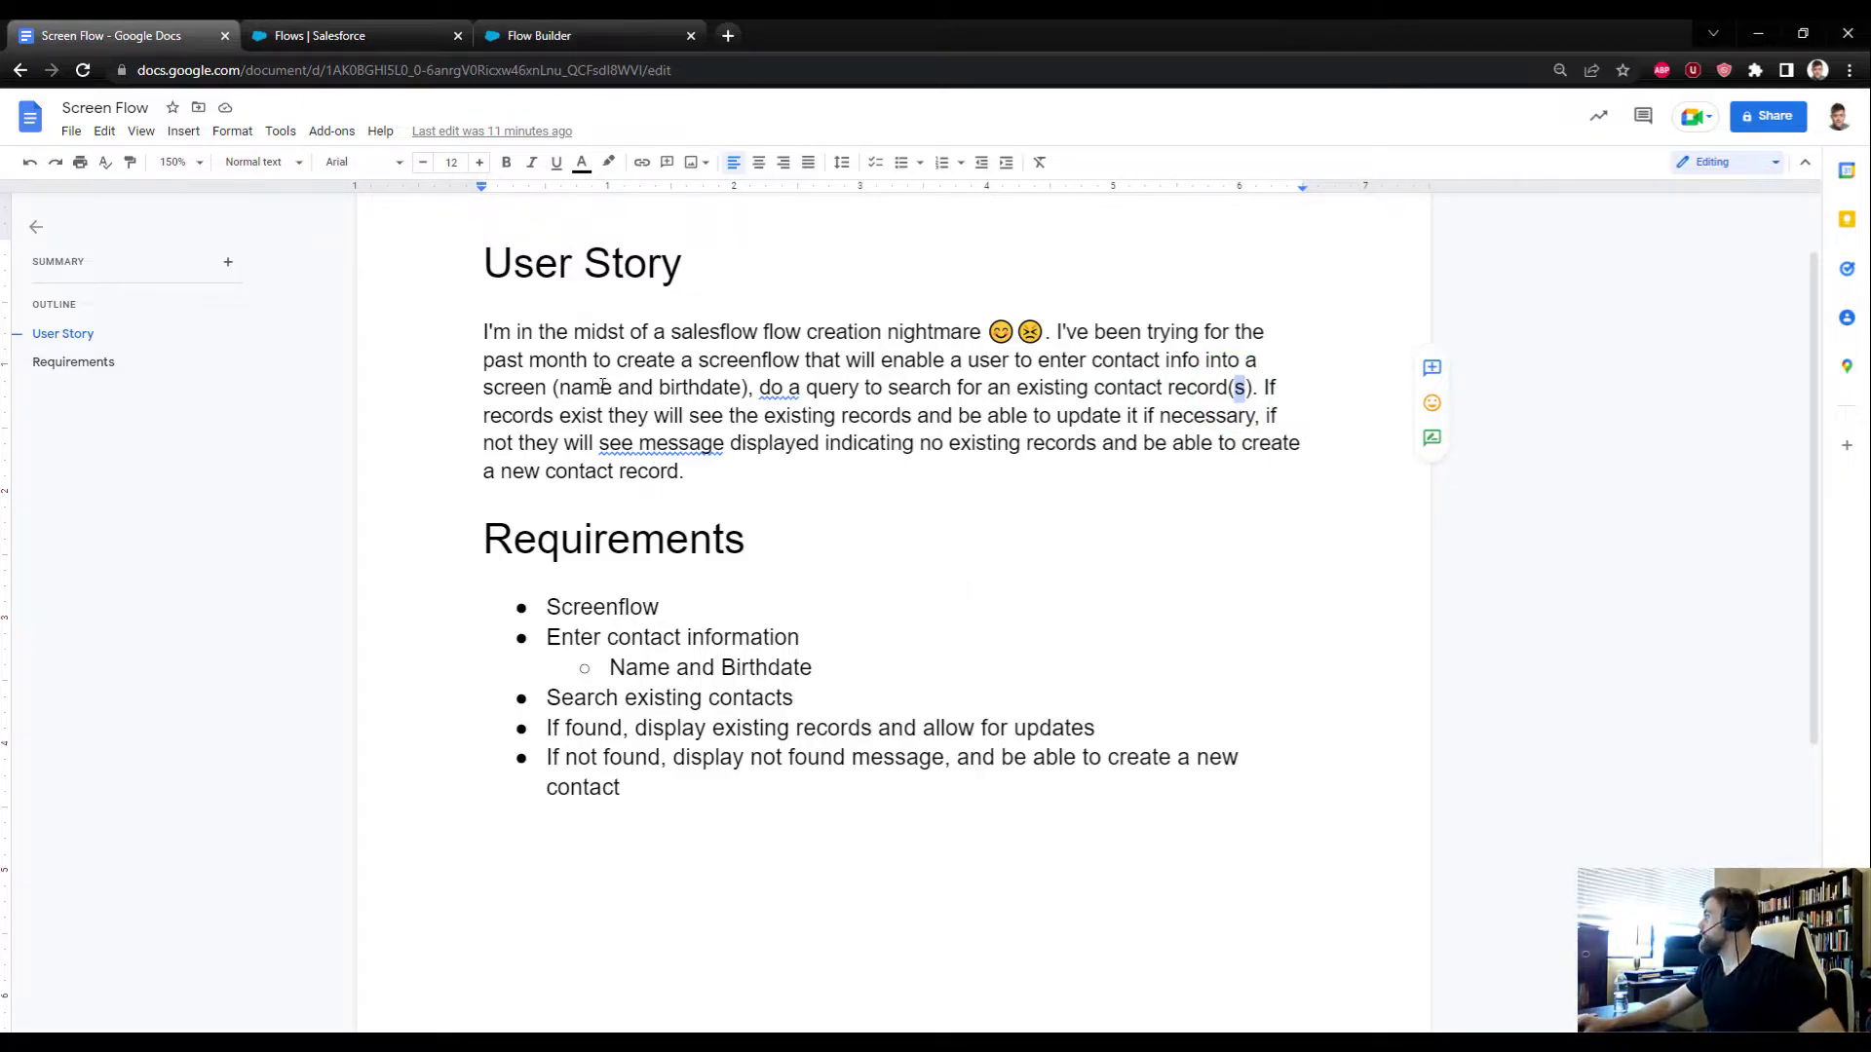
pyautogui.moveTo(551, 420); pyautogui.dragTo(532, 418)
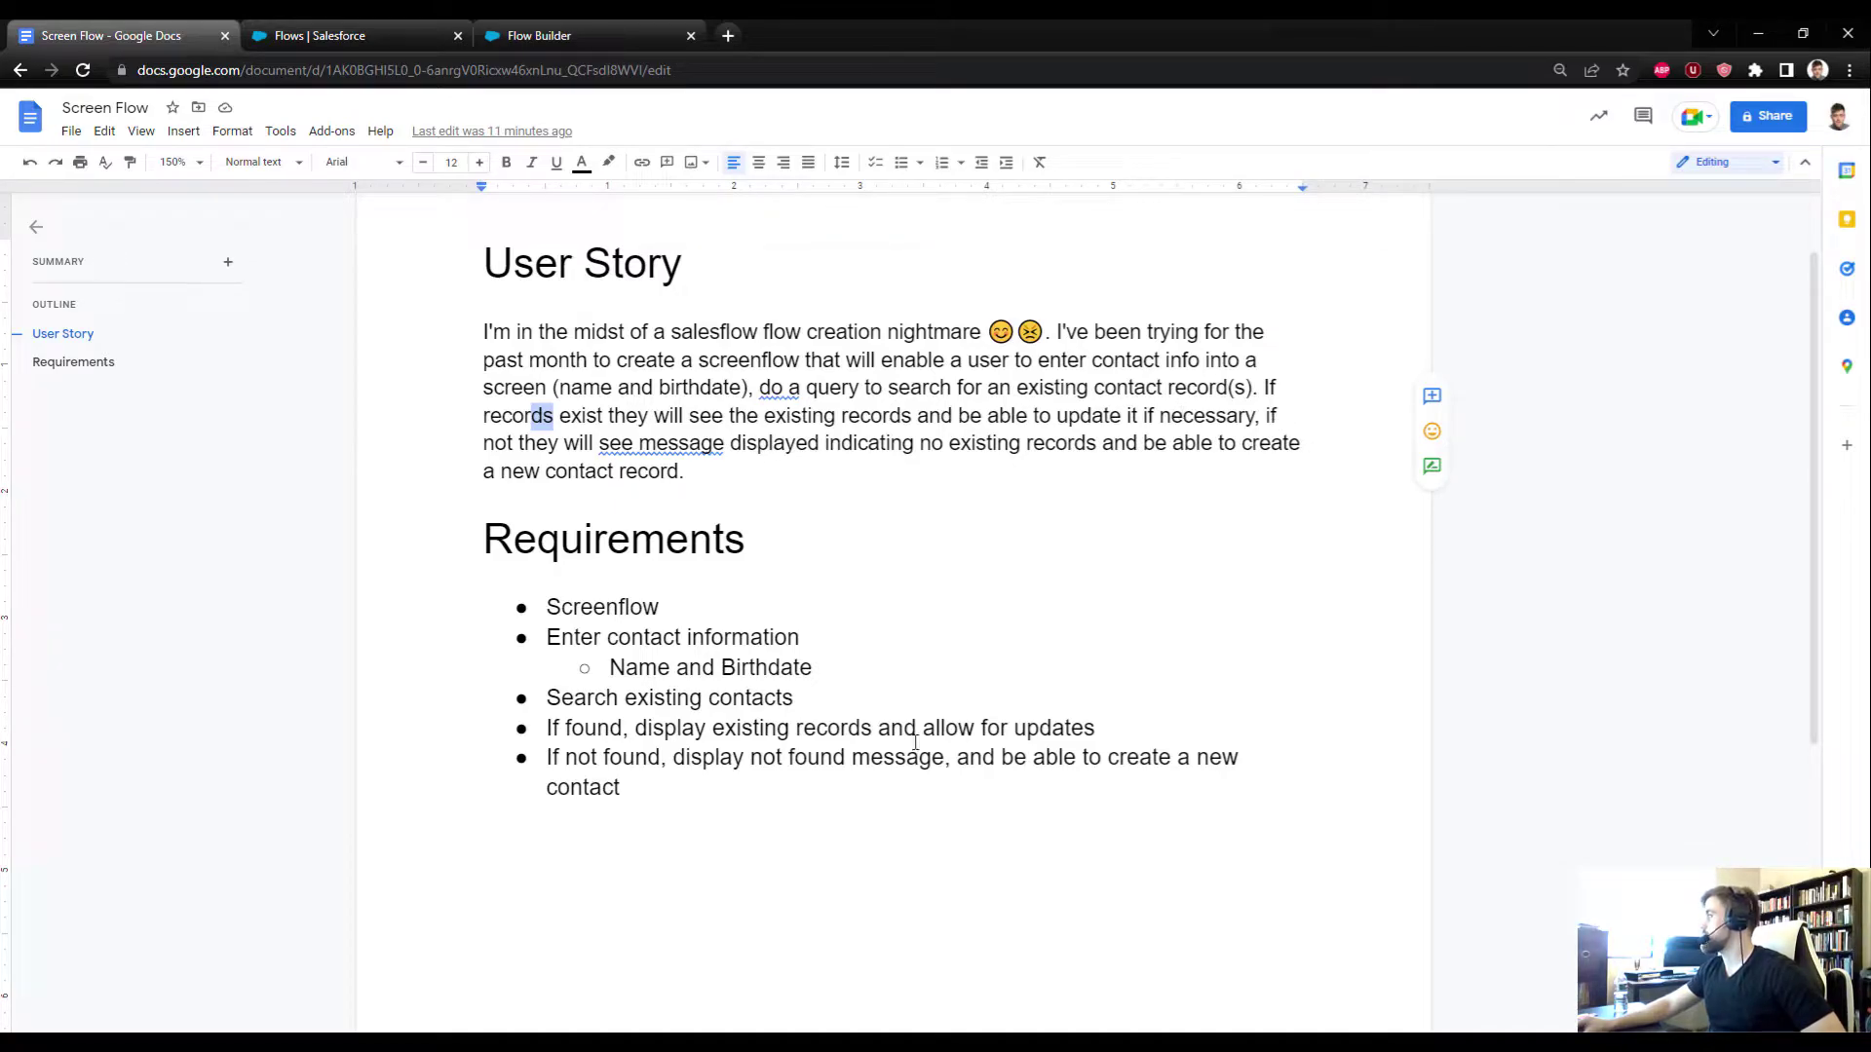
pyautogui.click(539, 35)
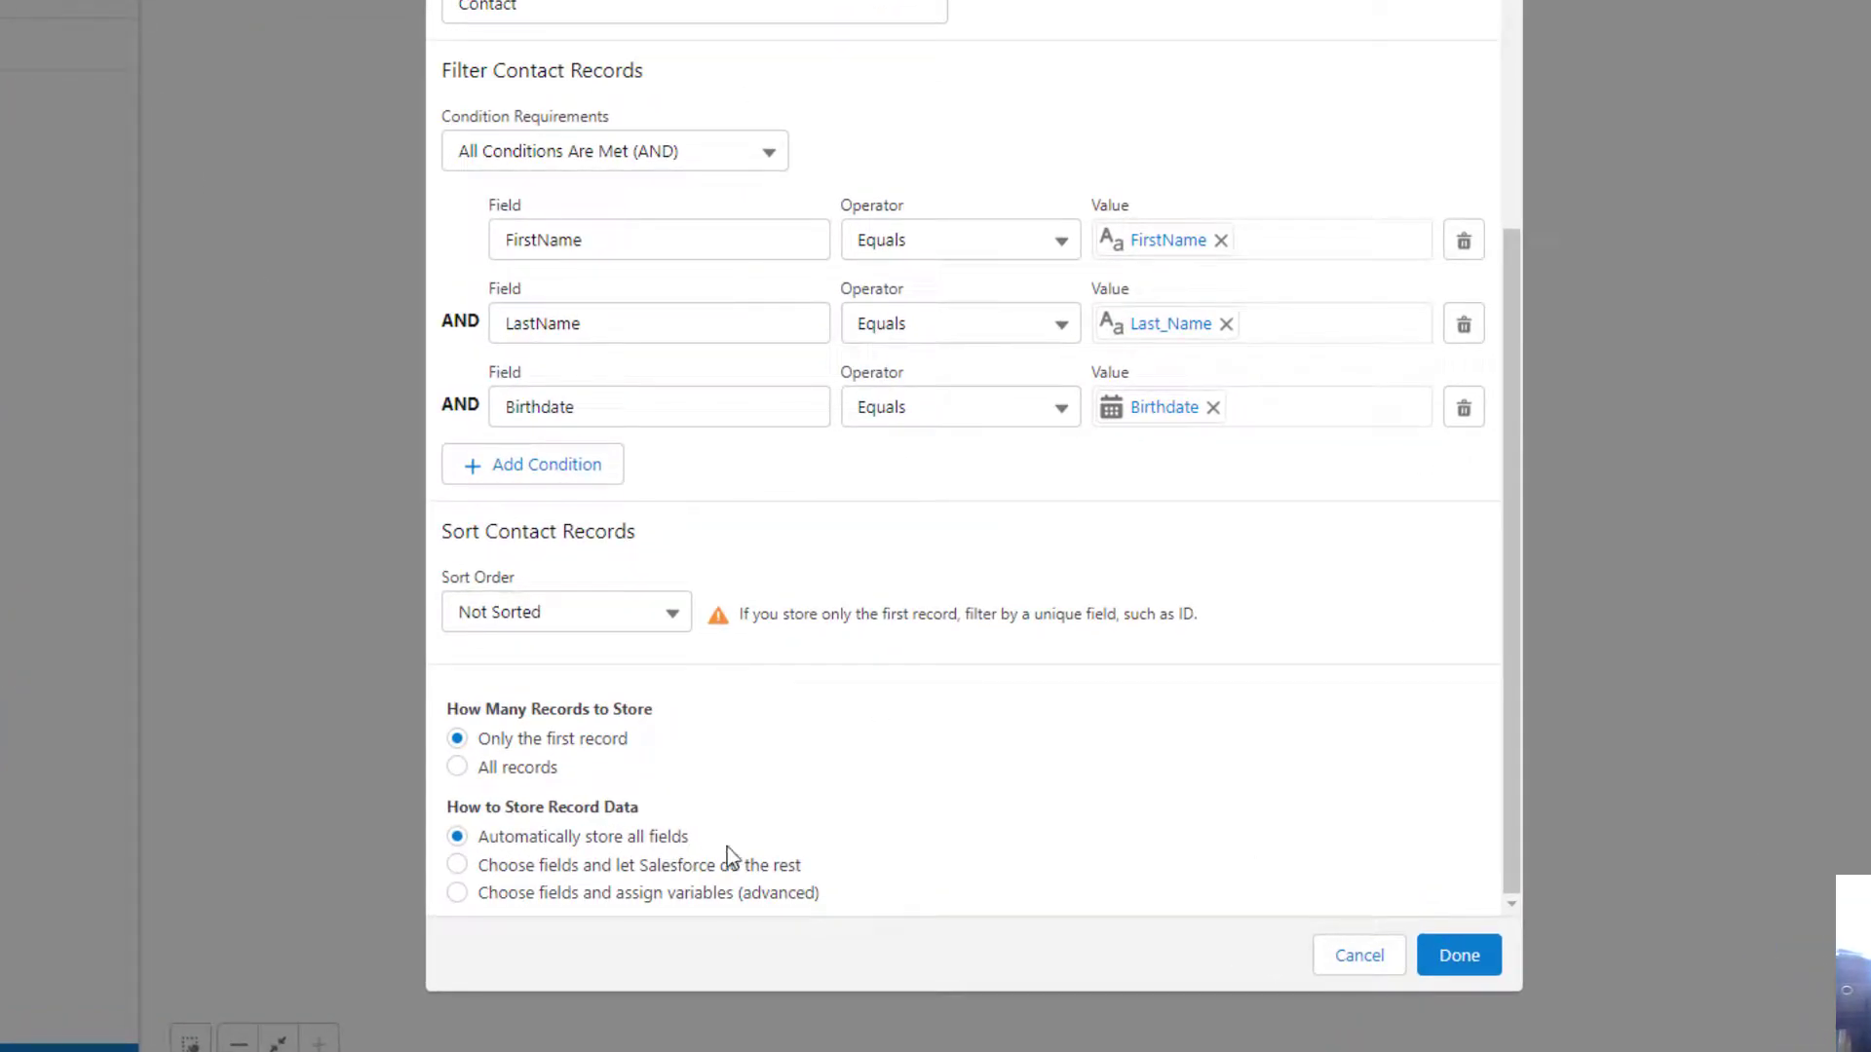
# Step: Make Get Contacts store all matching records and connect ScreenOne to it
pyautogui.click(536, 774)
pyautogui.click(1457, 954)
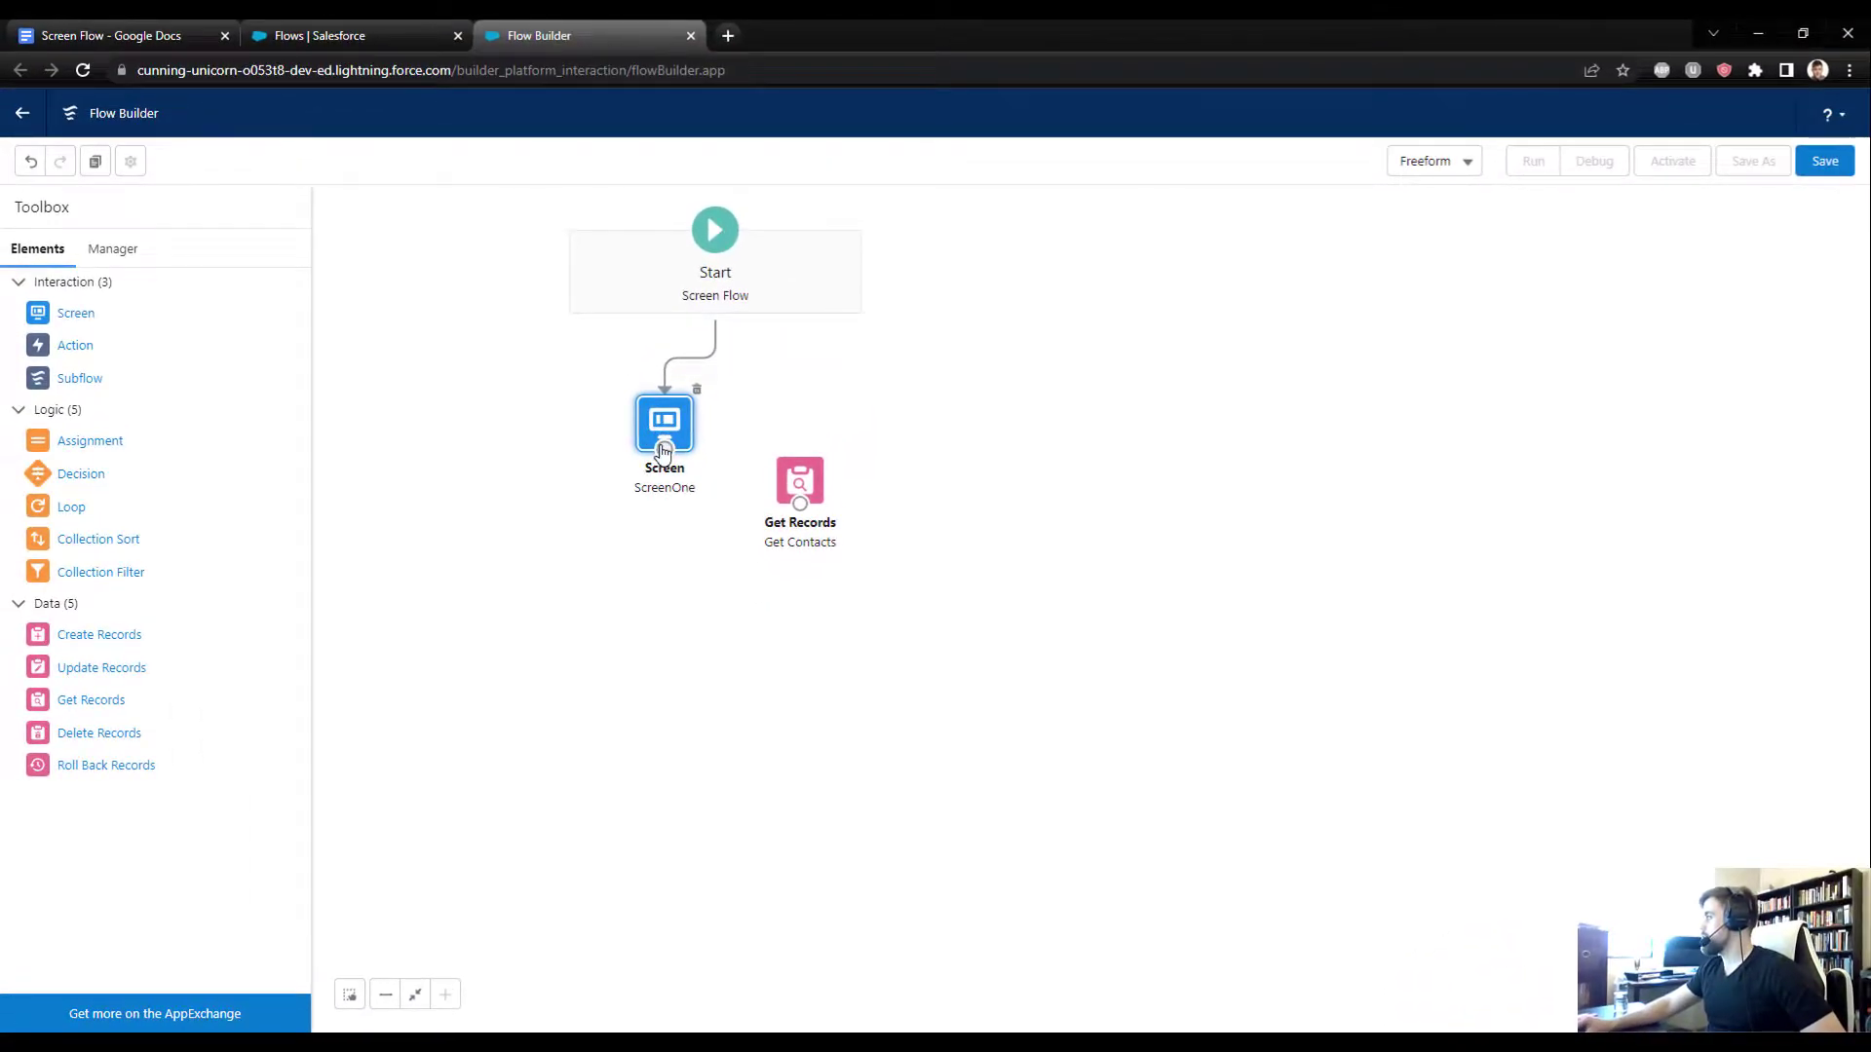
pyautogui.moveTo(663, 450); pyautogui.dragTo(675, 556)
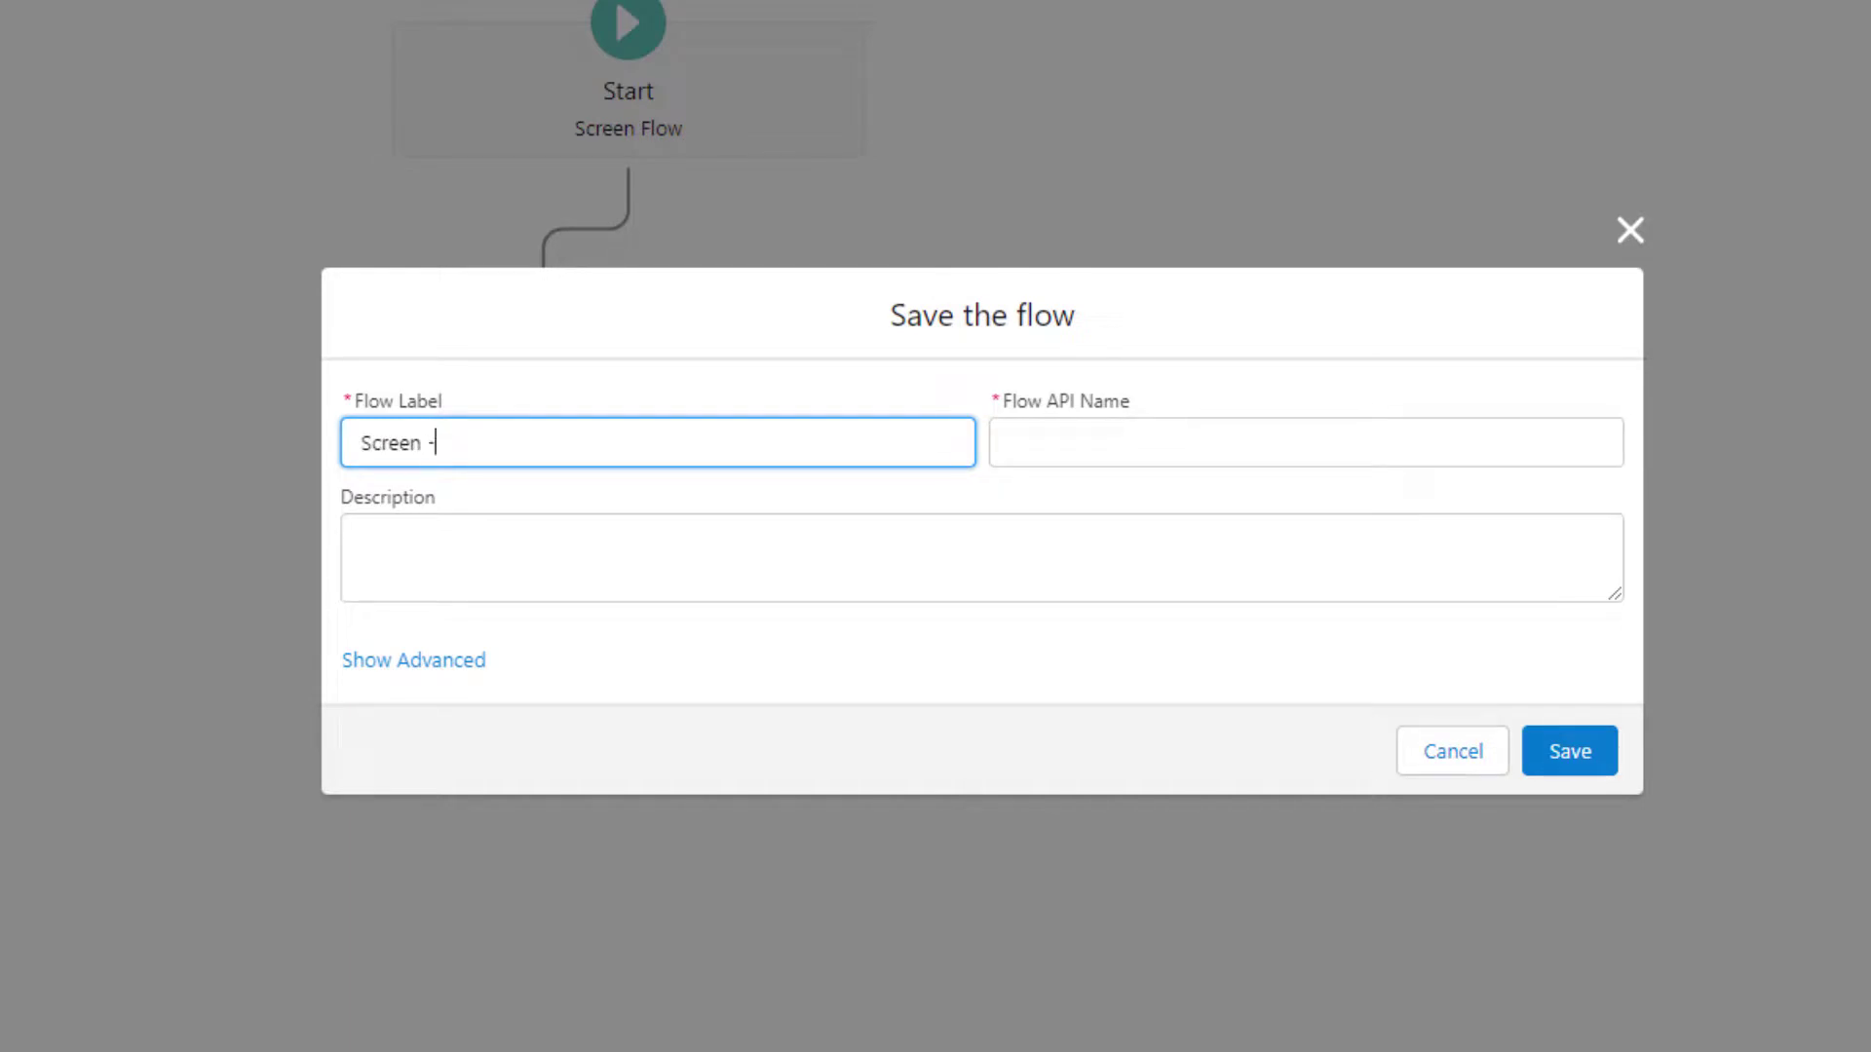
# Step: Save the flow with the label 'Screen - Contact Finder'
pyautogui.write('r')
pyautogui.press('Tab')
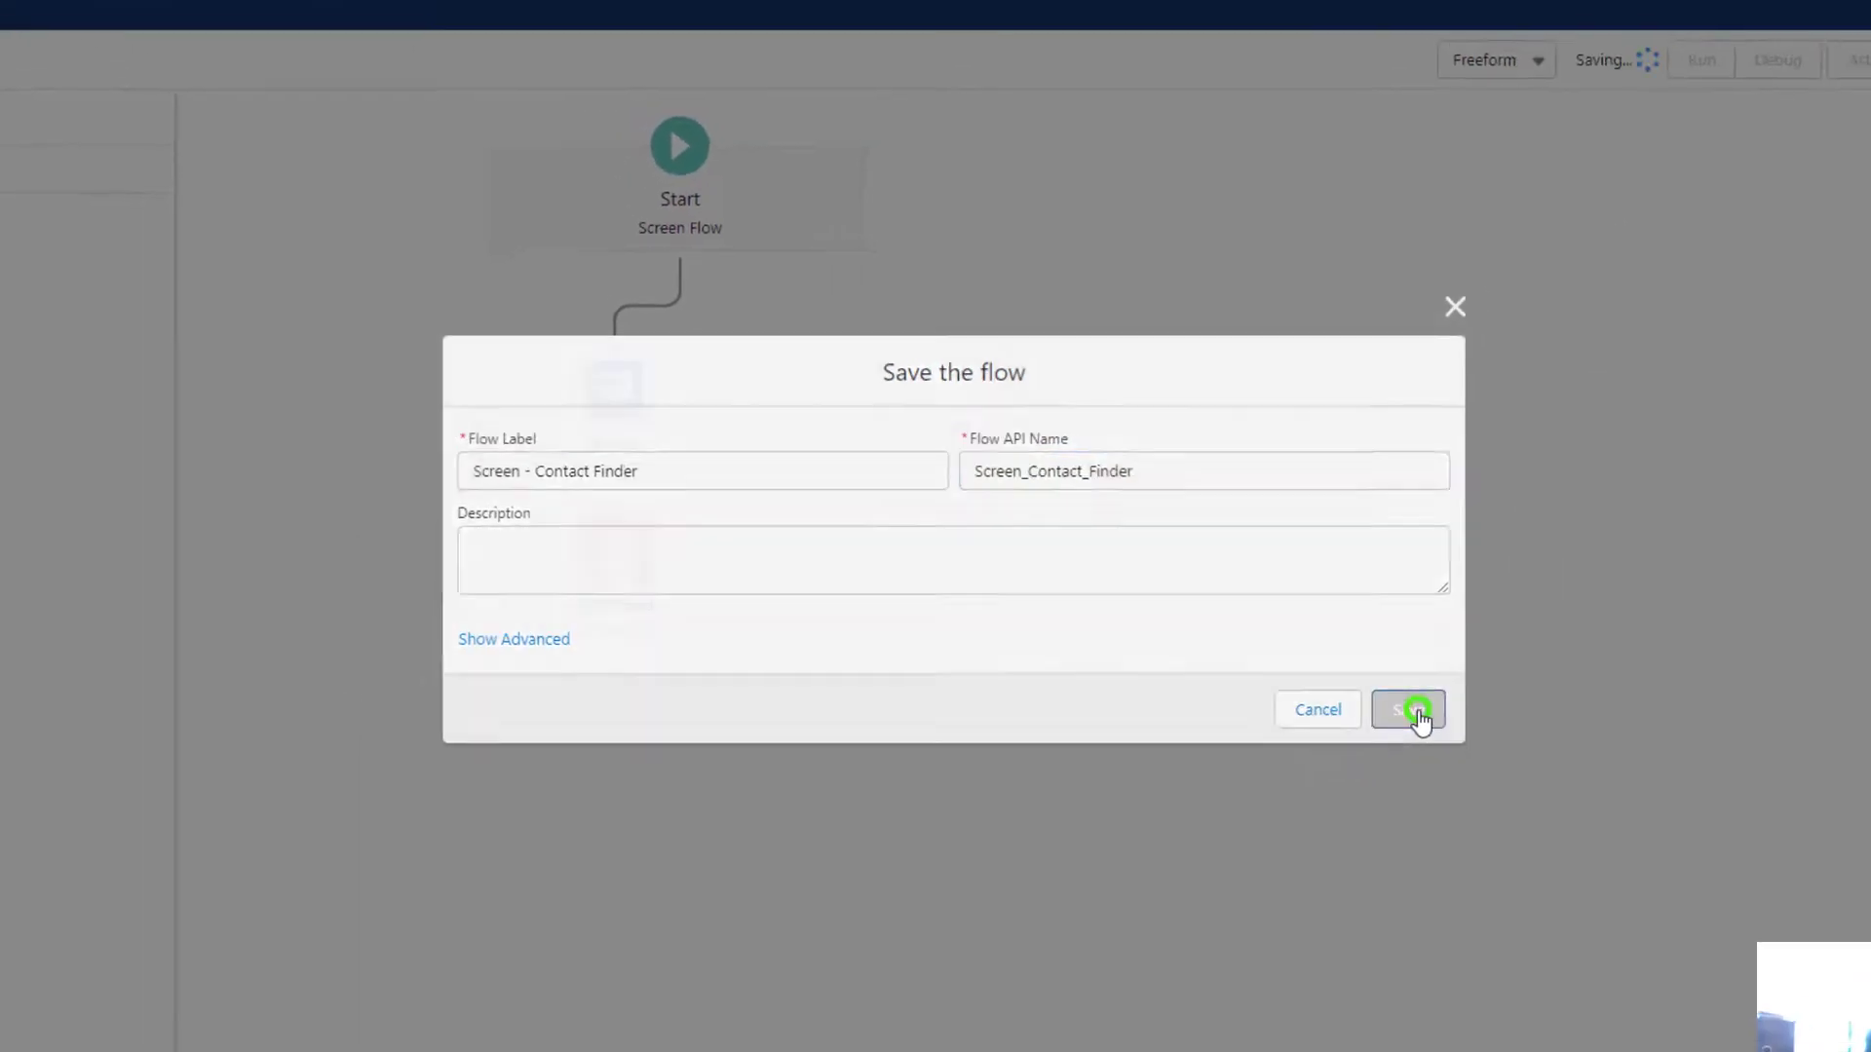
pyautogui.click(1570, 751)
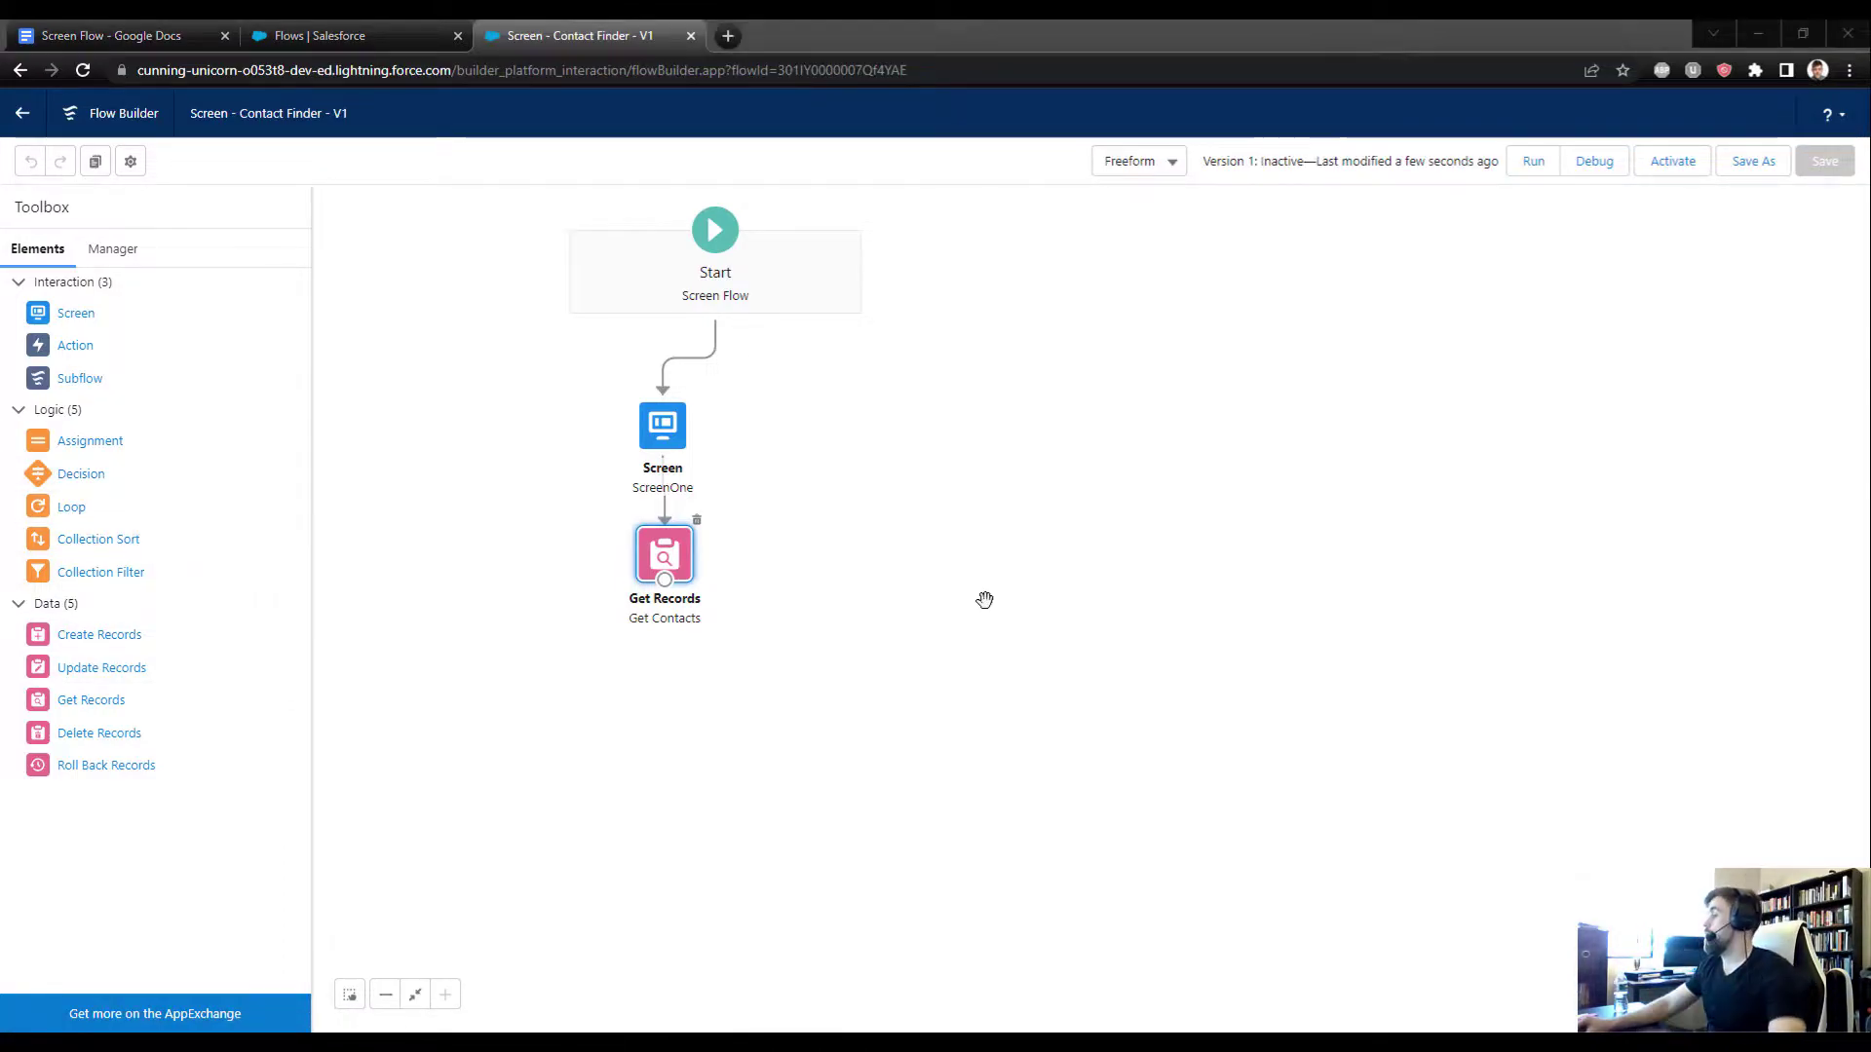
# Step: Add a 'Matching Contacts Found?' decision below Get Contacts with Yes and No outcomes
pyautogui.moveTo(82, 485); pyautogui.dragTo(741, 684)
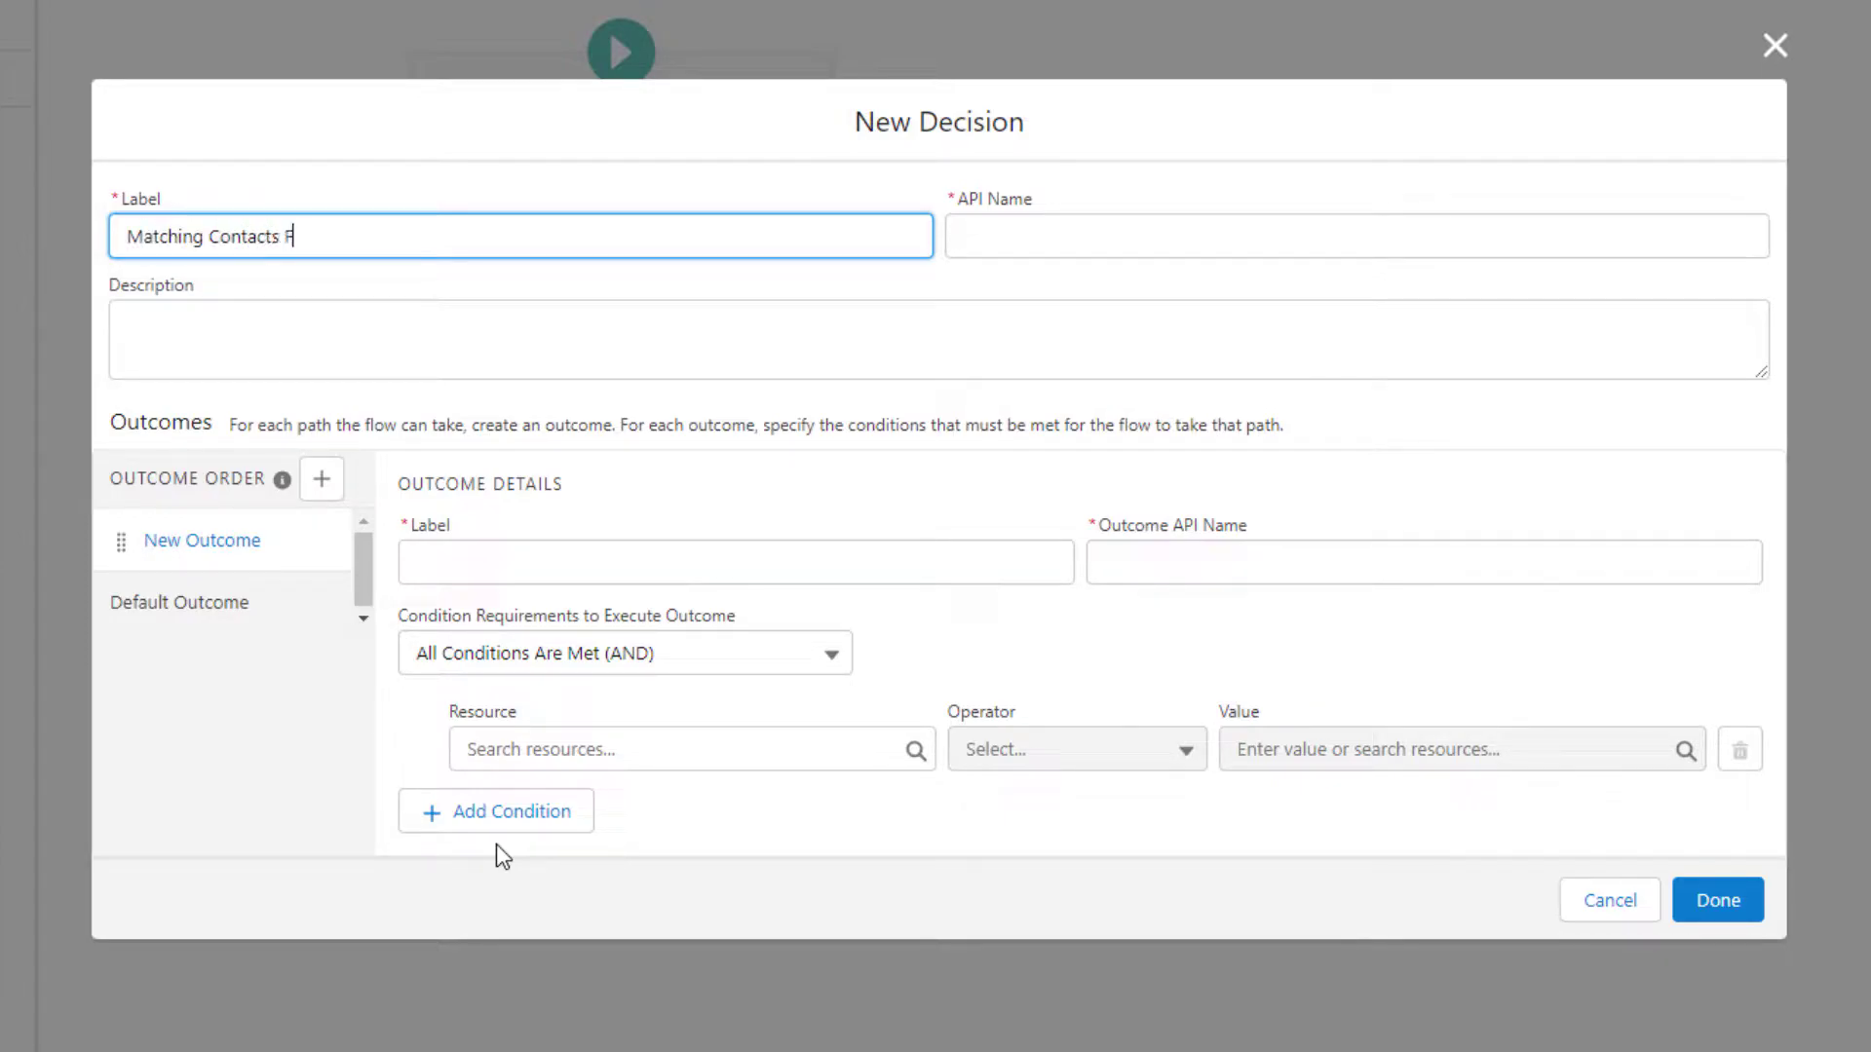
pyautogui.write('d?')
pyautogui.press('Tab')
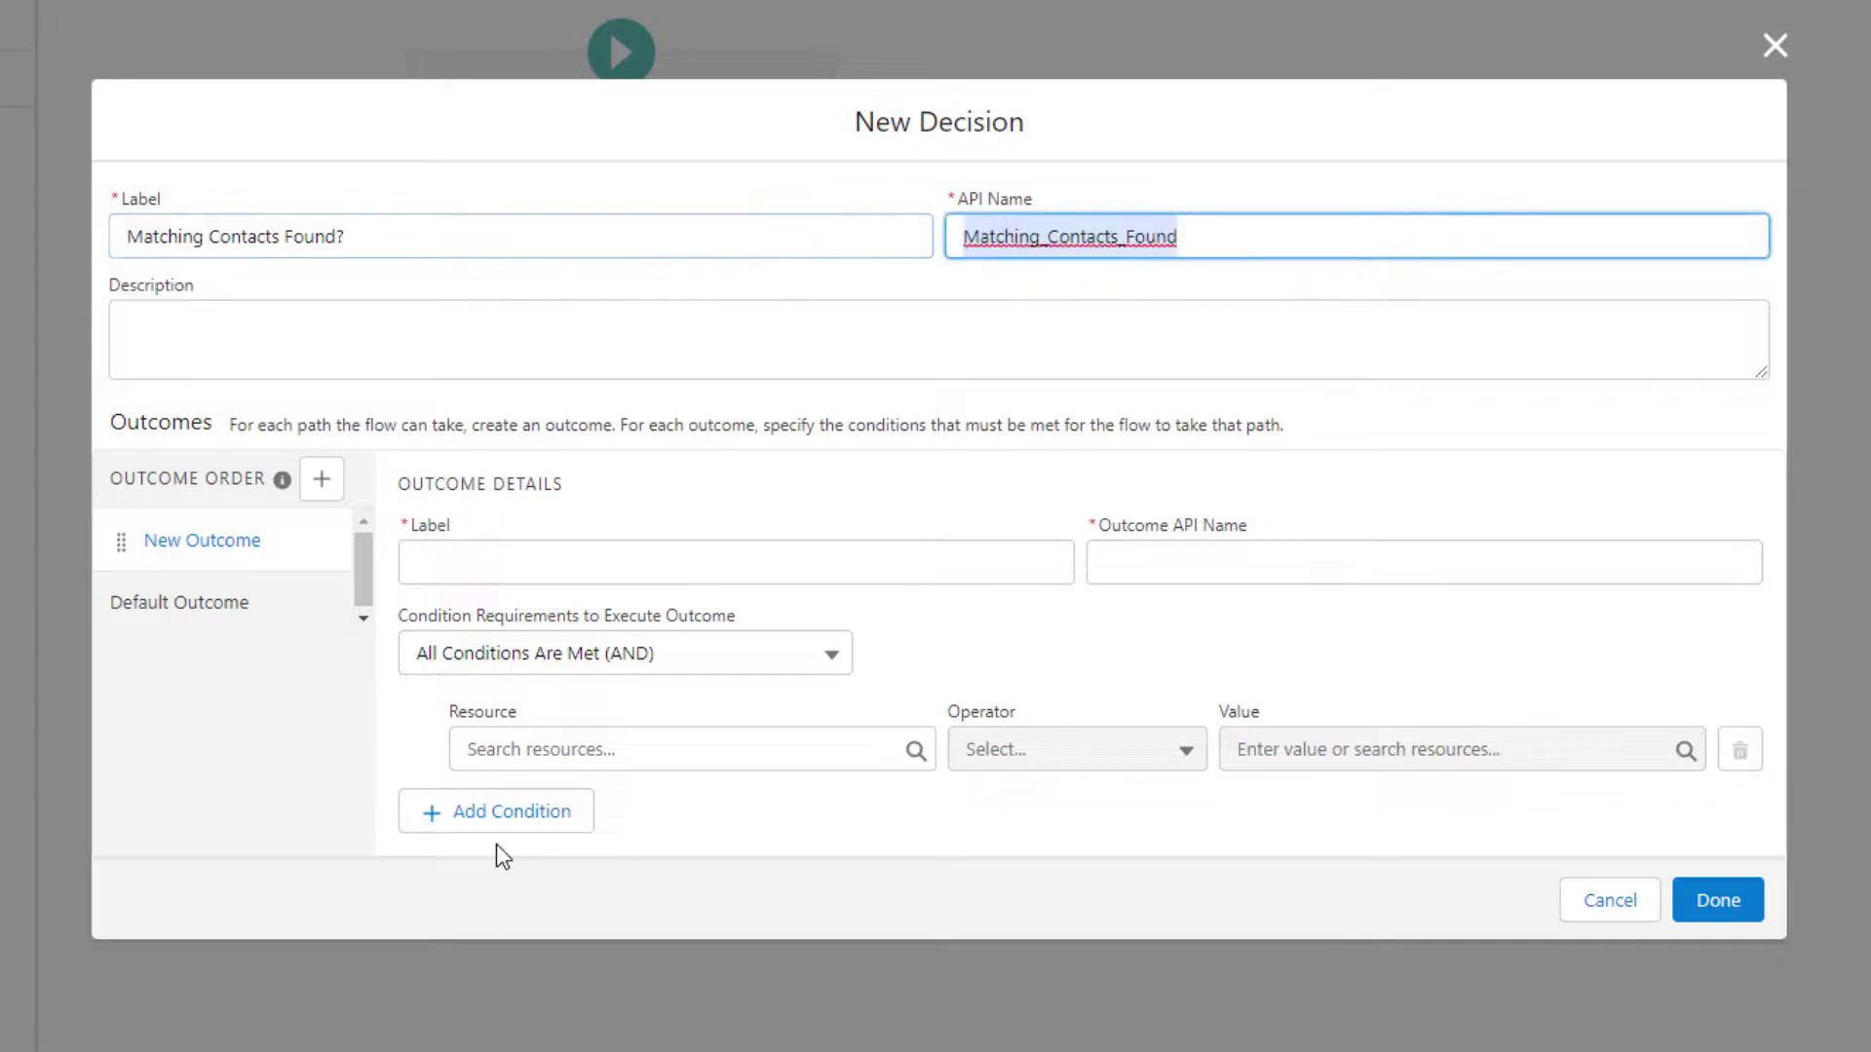
pyautogui.click(452, 544)
pyautogui.write('Yes')
pyautogui.press('Tab')
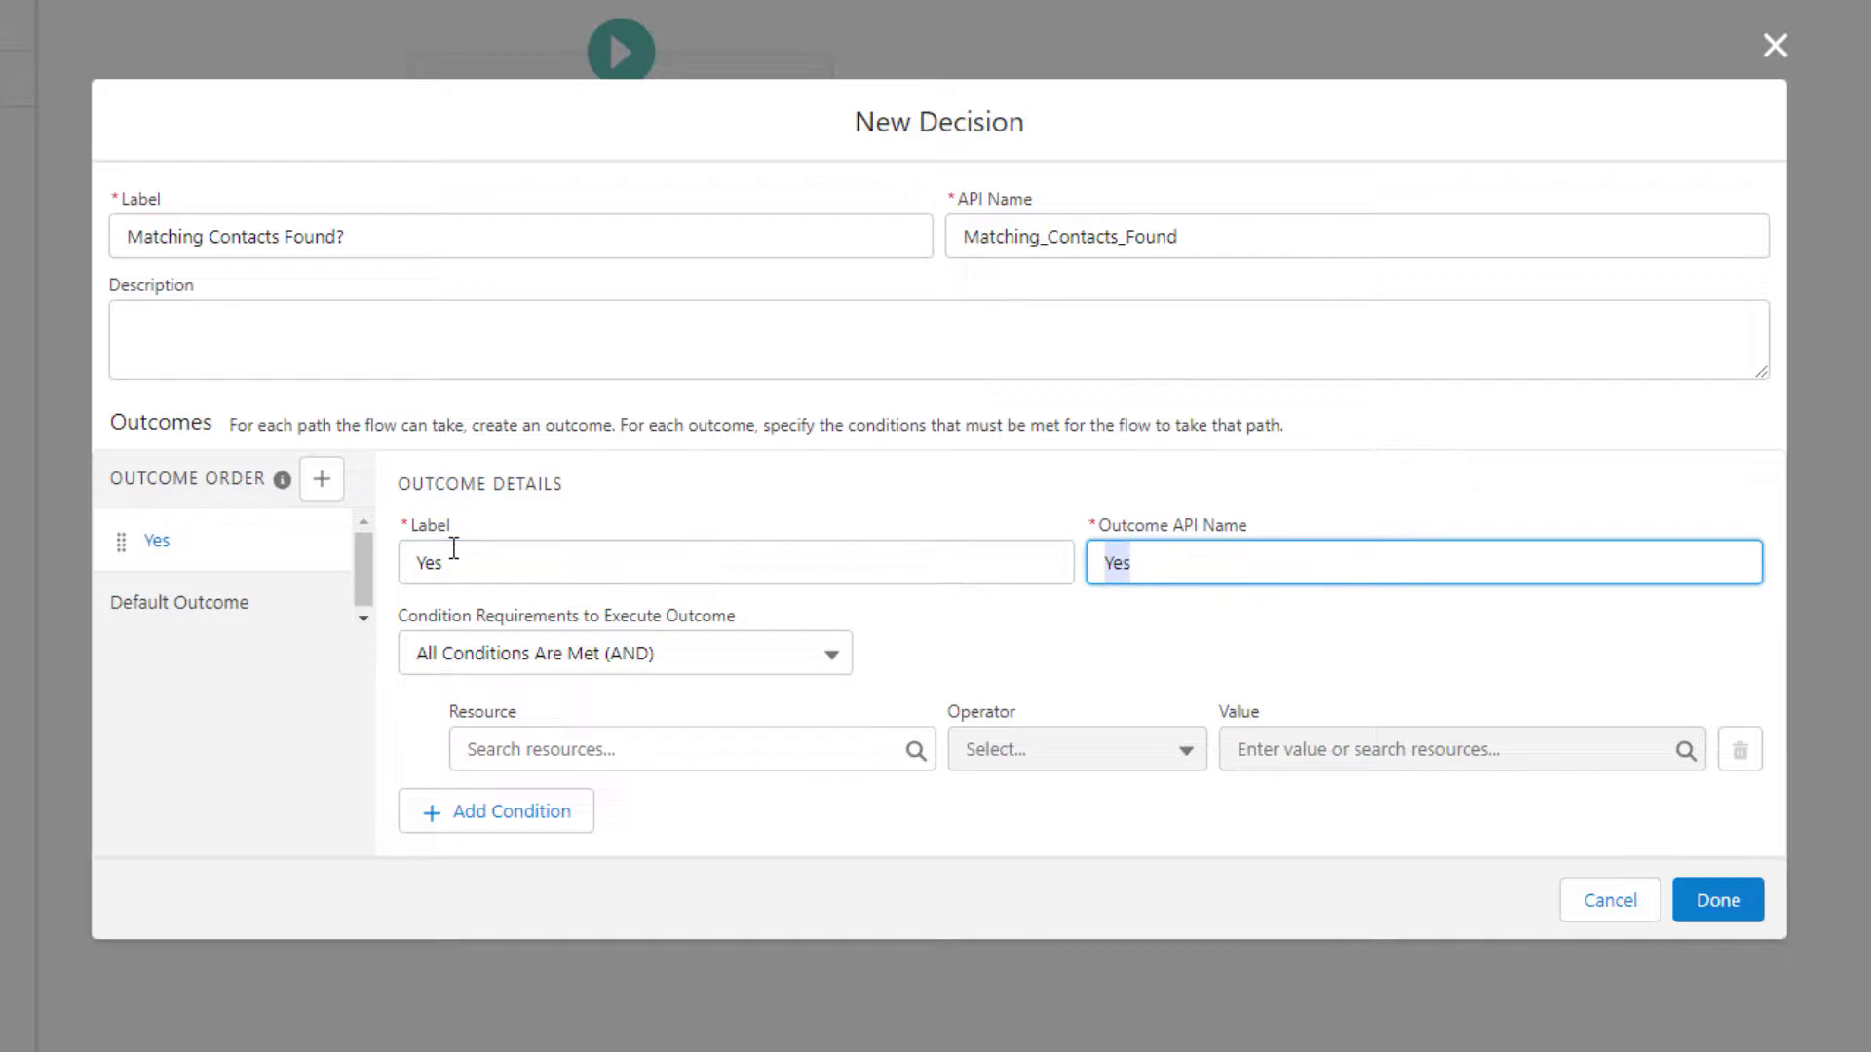
pyautogui.click(321, 478)
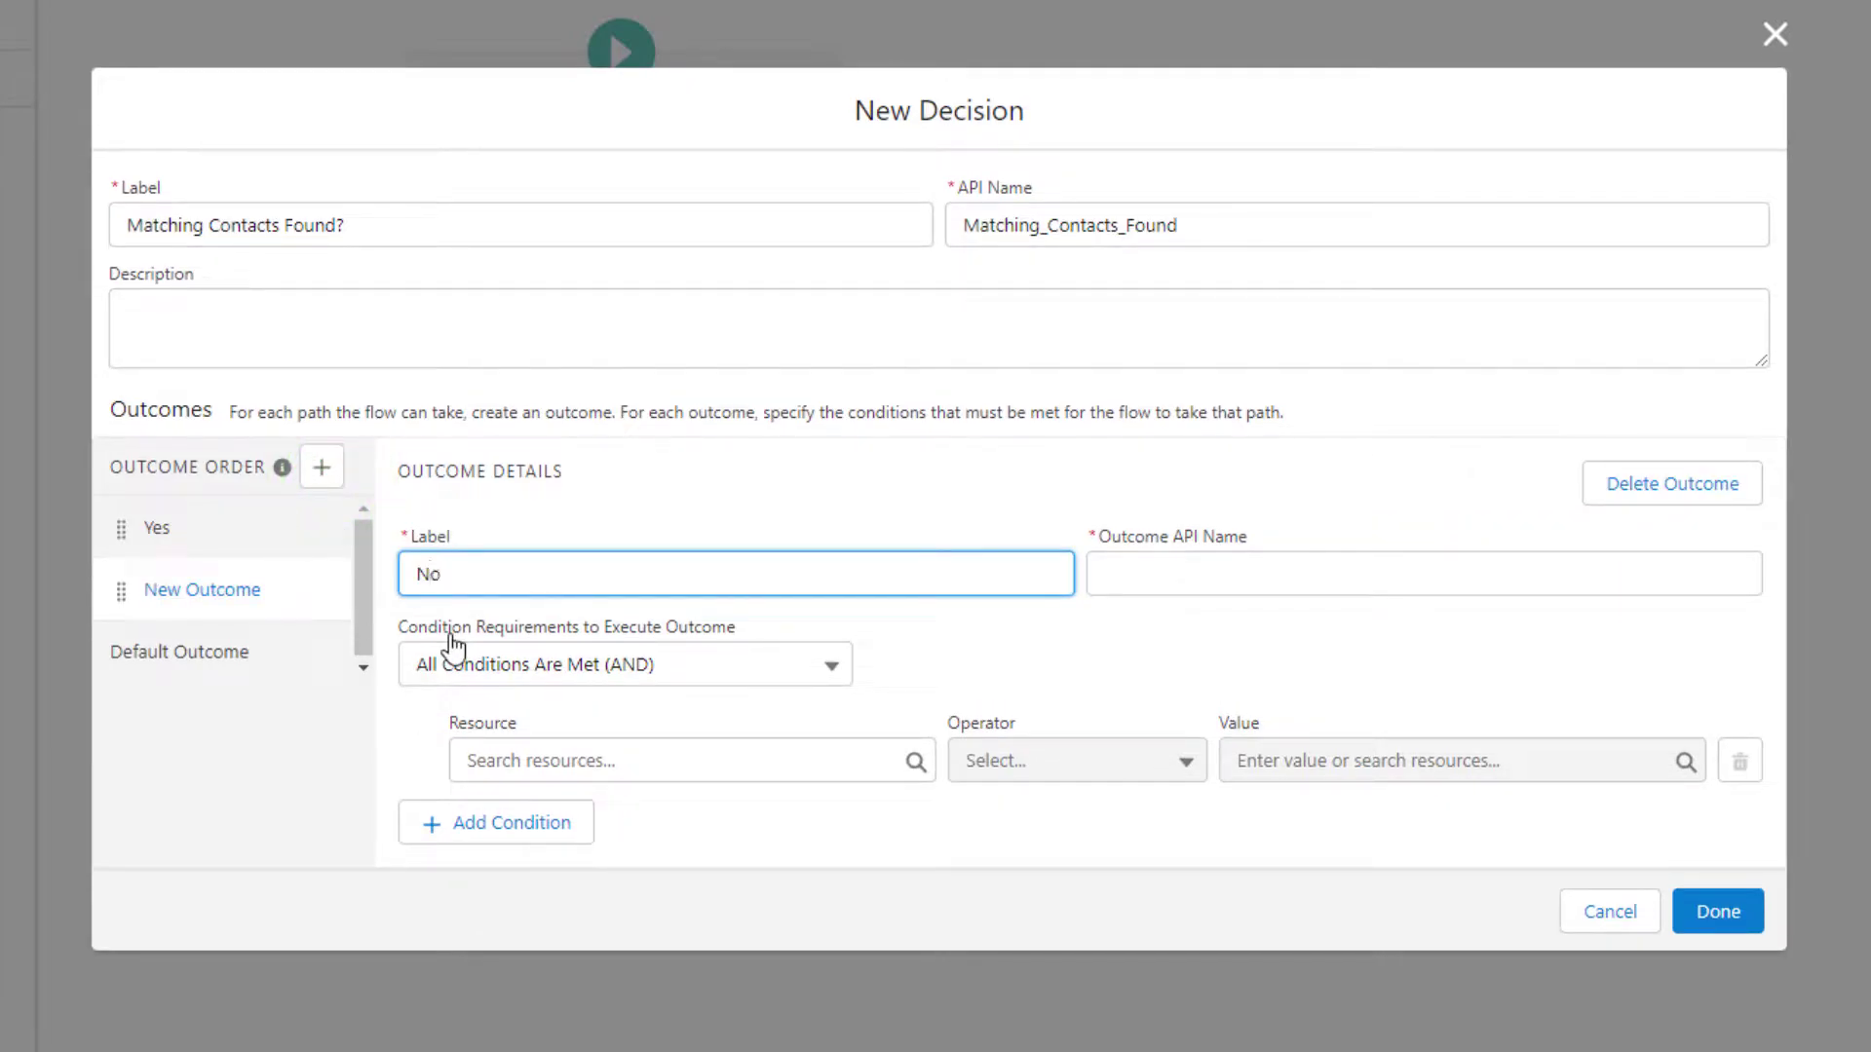
pyautogui.press('Tab')
# Step: Set the Yes condition to Contacts from Get_Contacts Is Null False
pyautogui.click(203, 526)
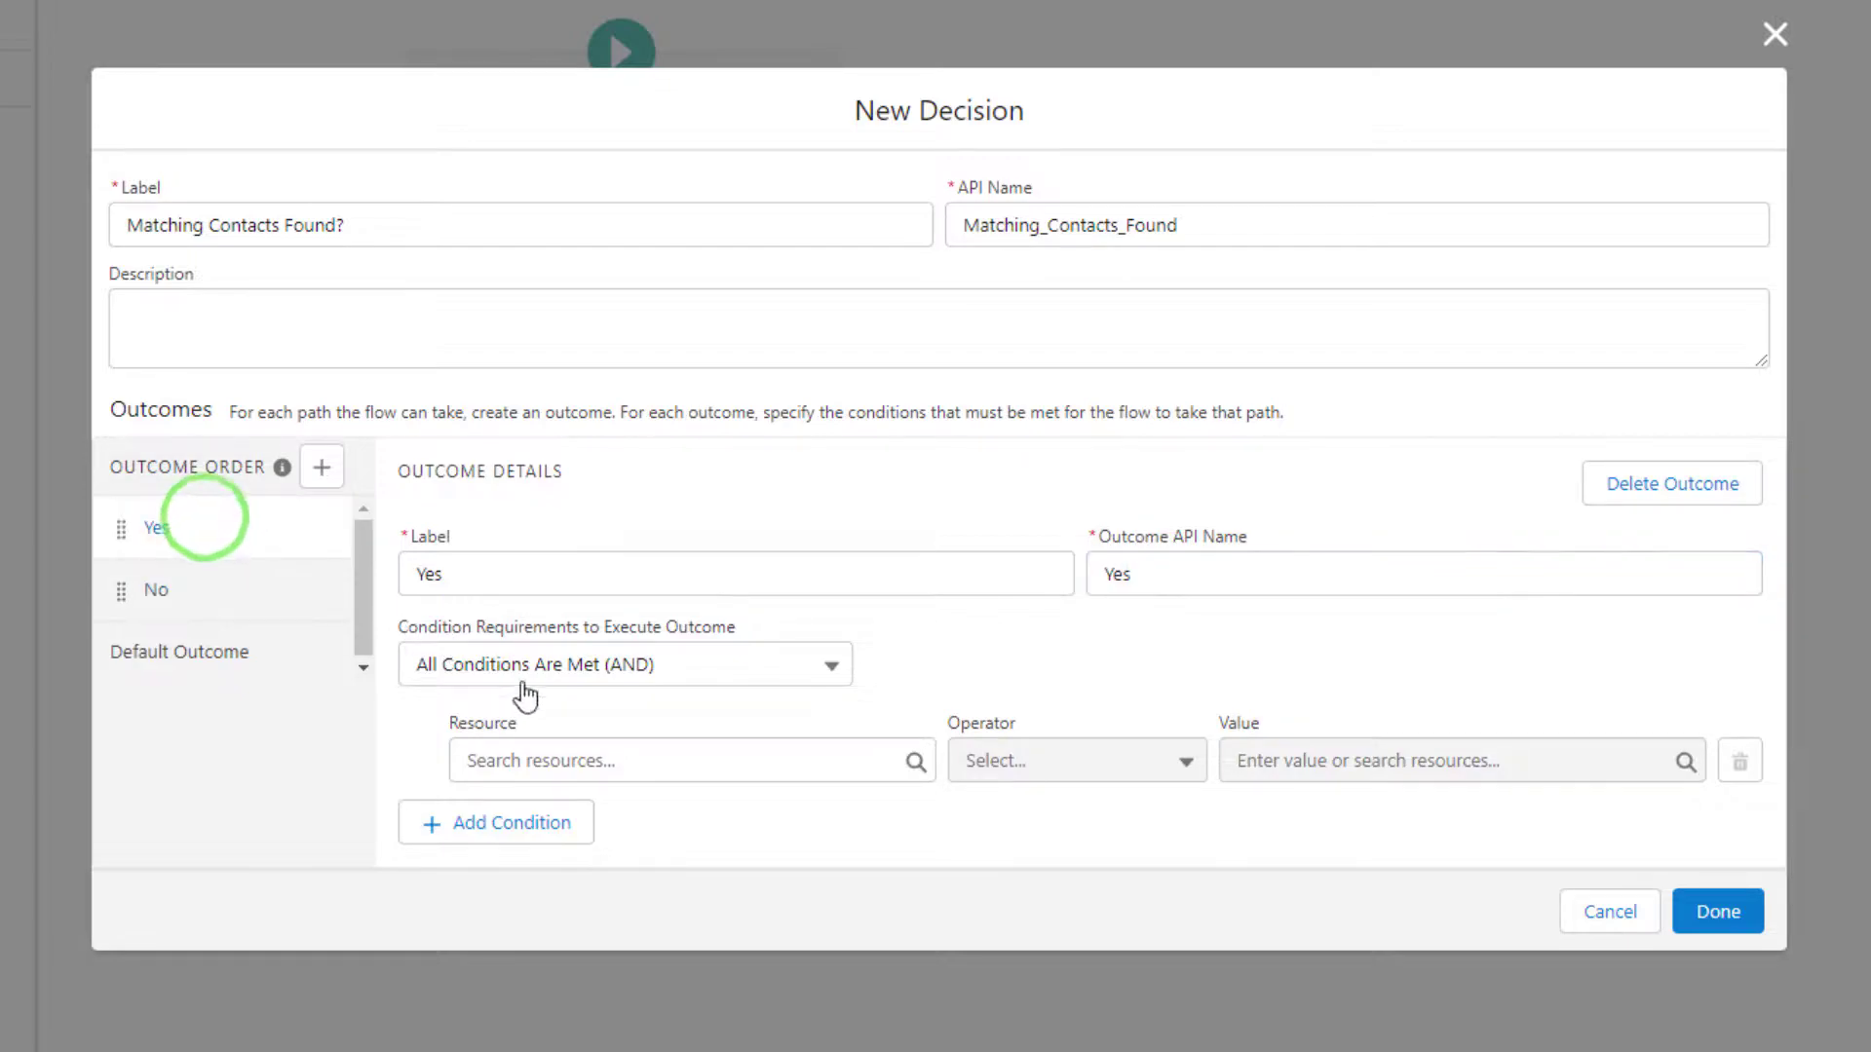
pyautogui.click(534, 753)
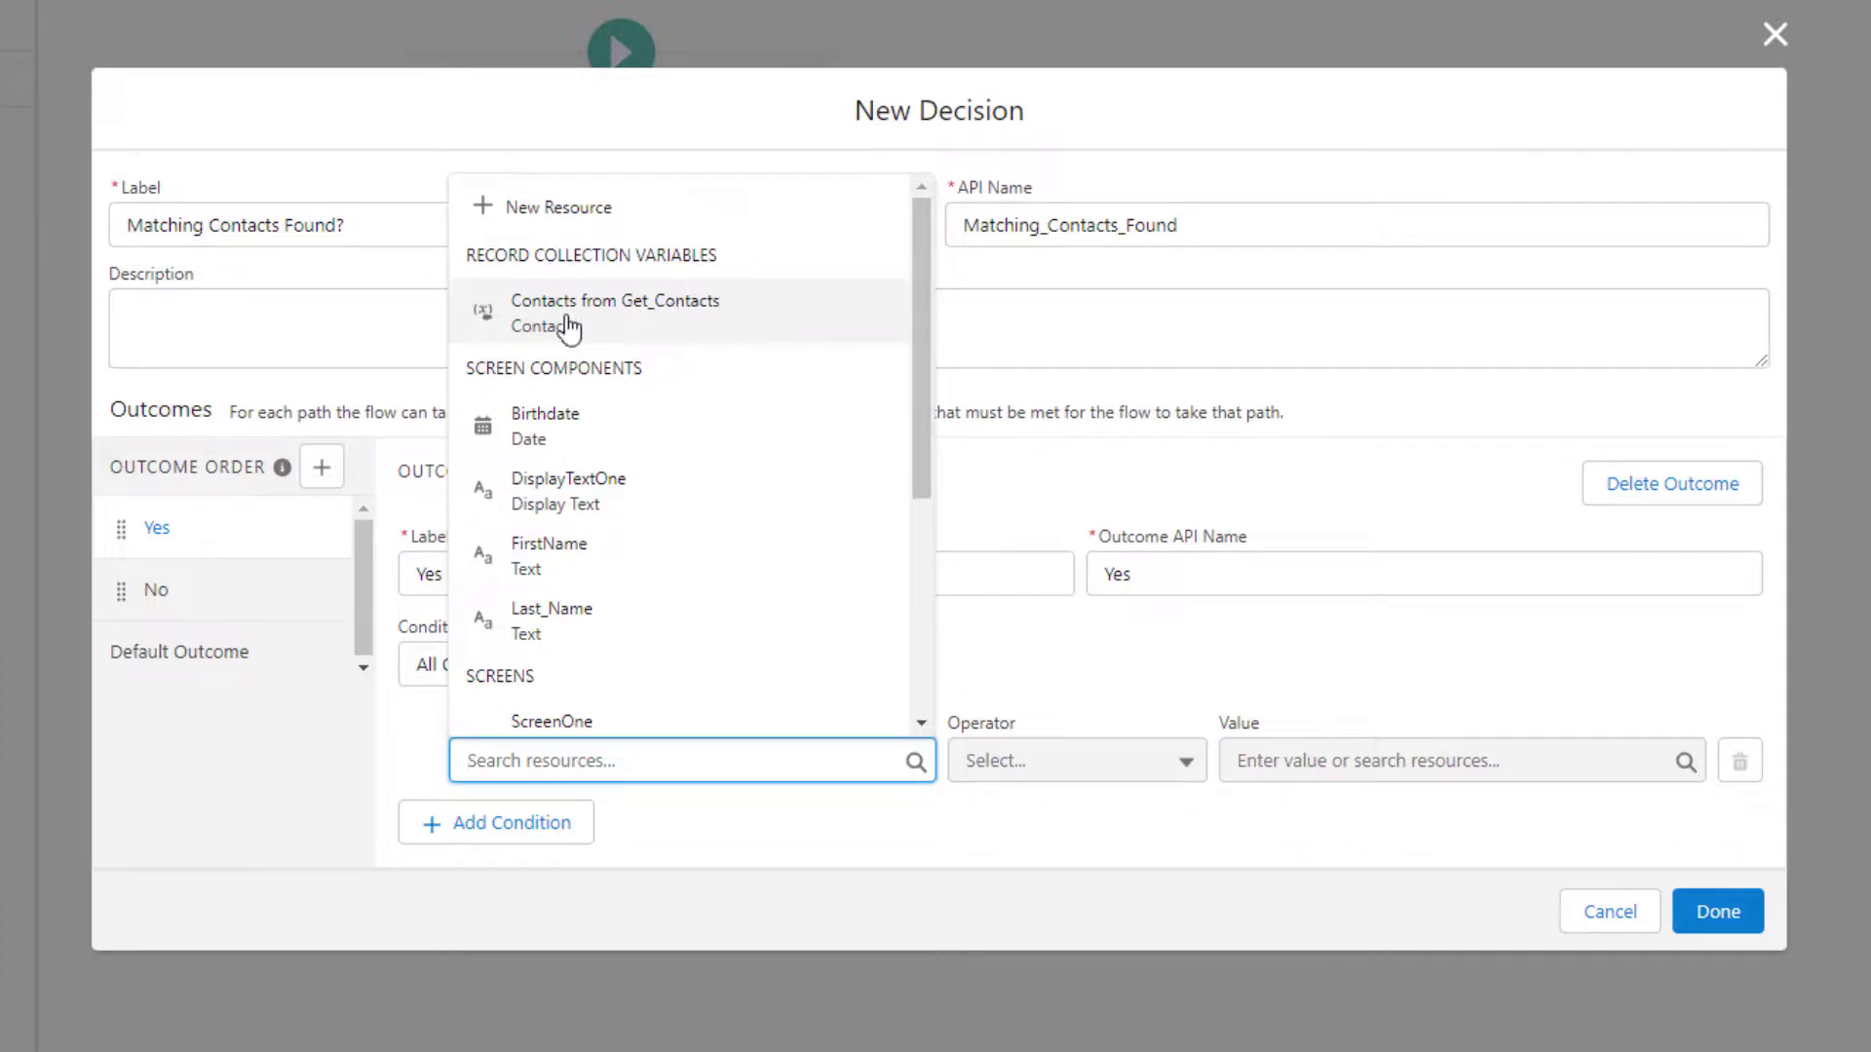
pyautogui.click(676, 338)
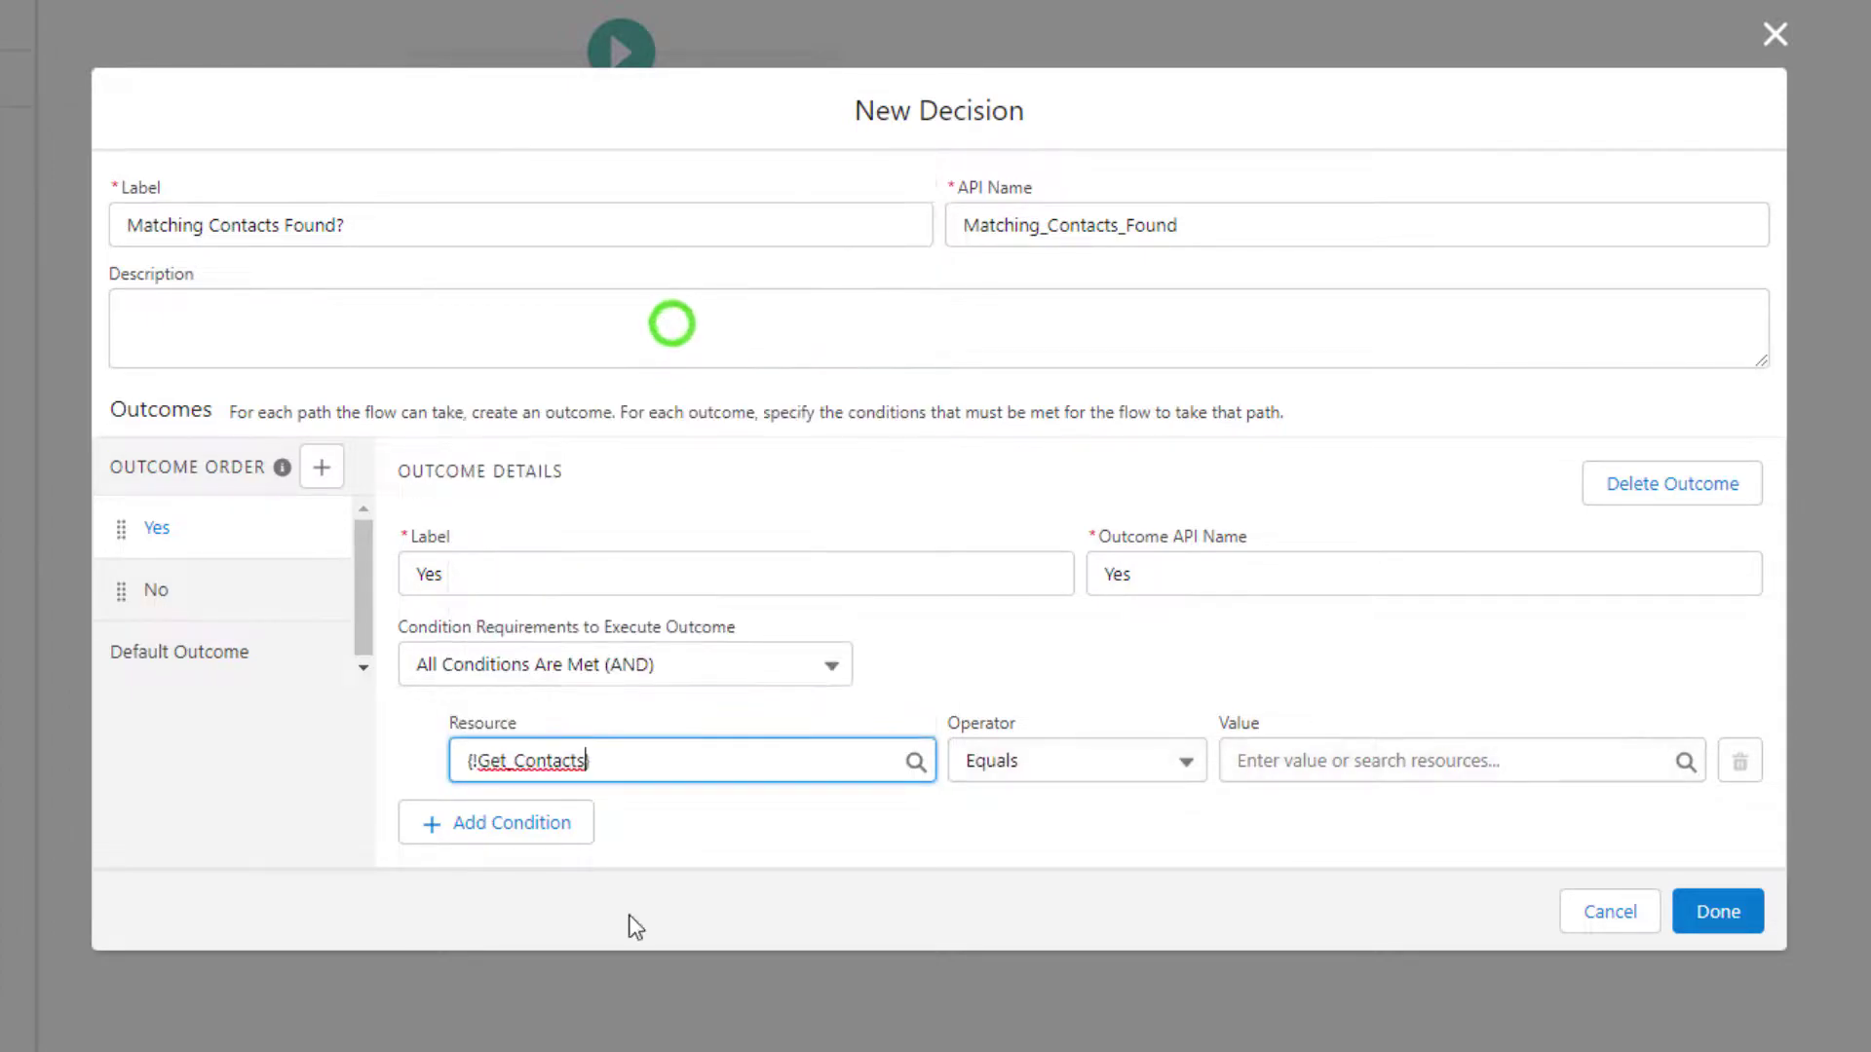
pyautogui.click(989, 822)
pyautogui.click(1074, 760)
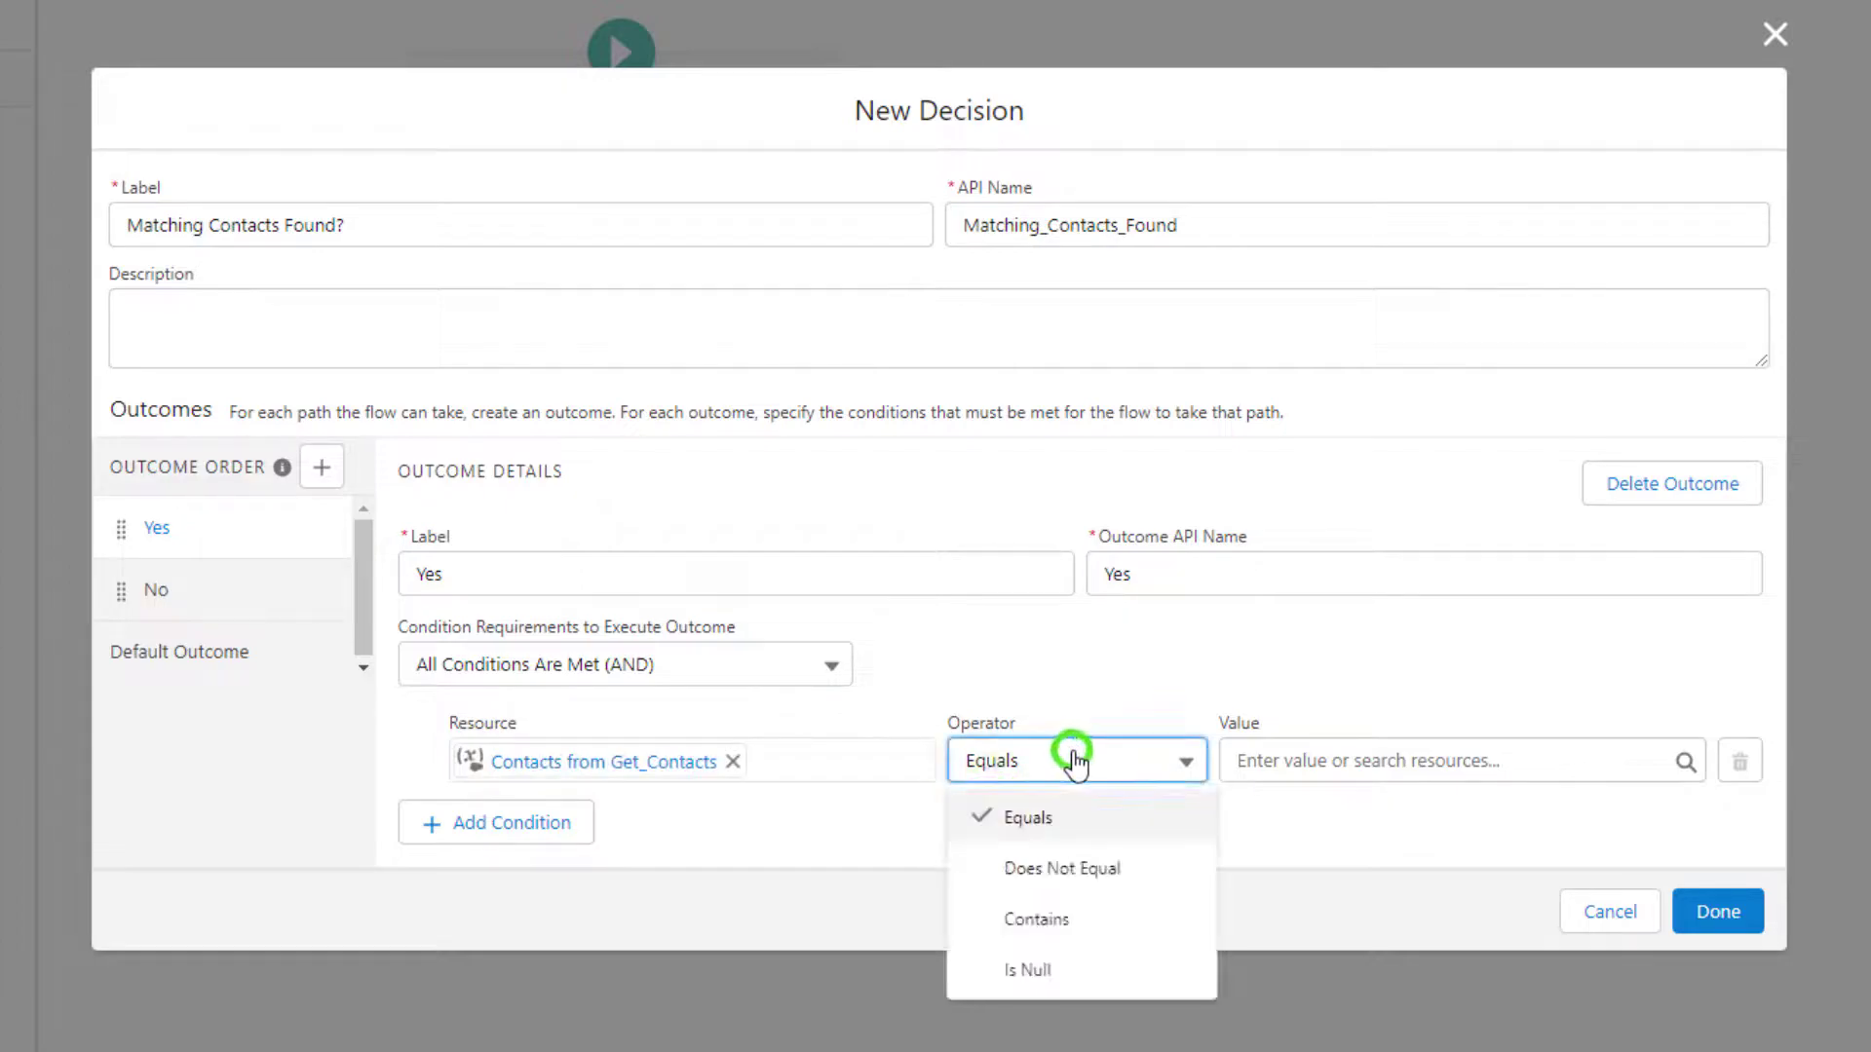
pyautogui.click(1112, 972)
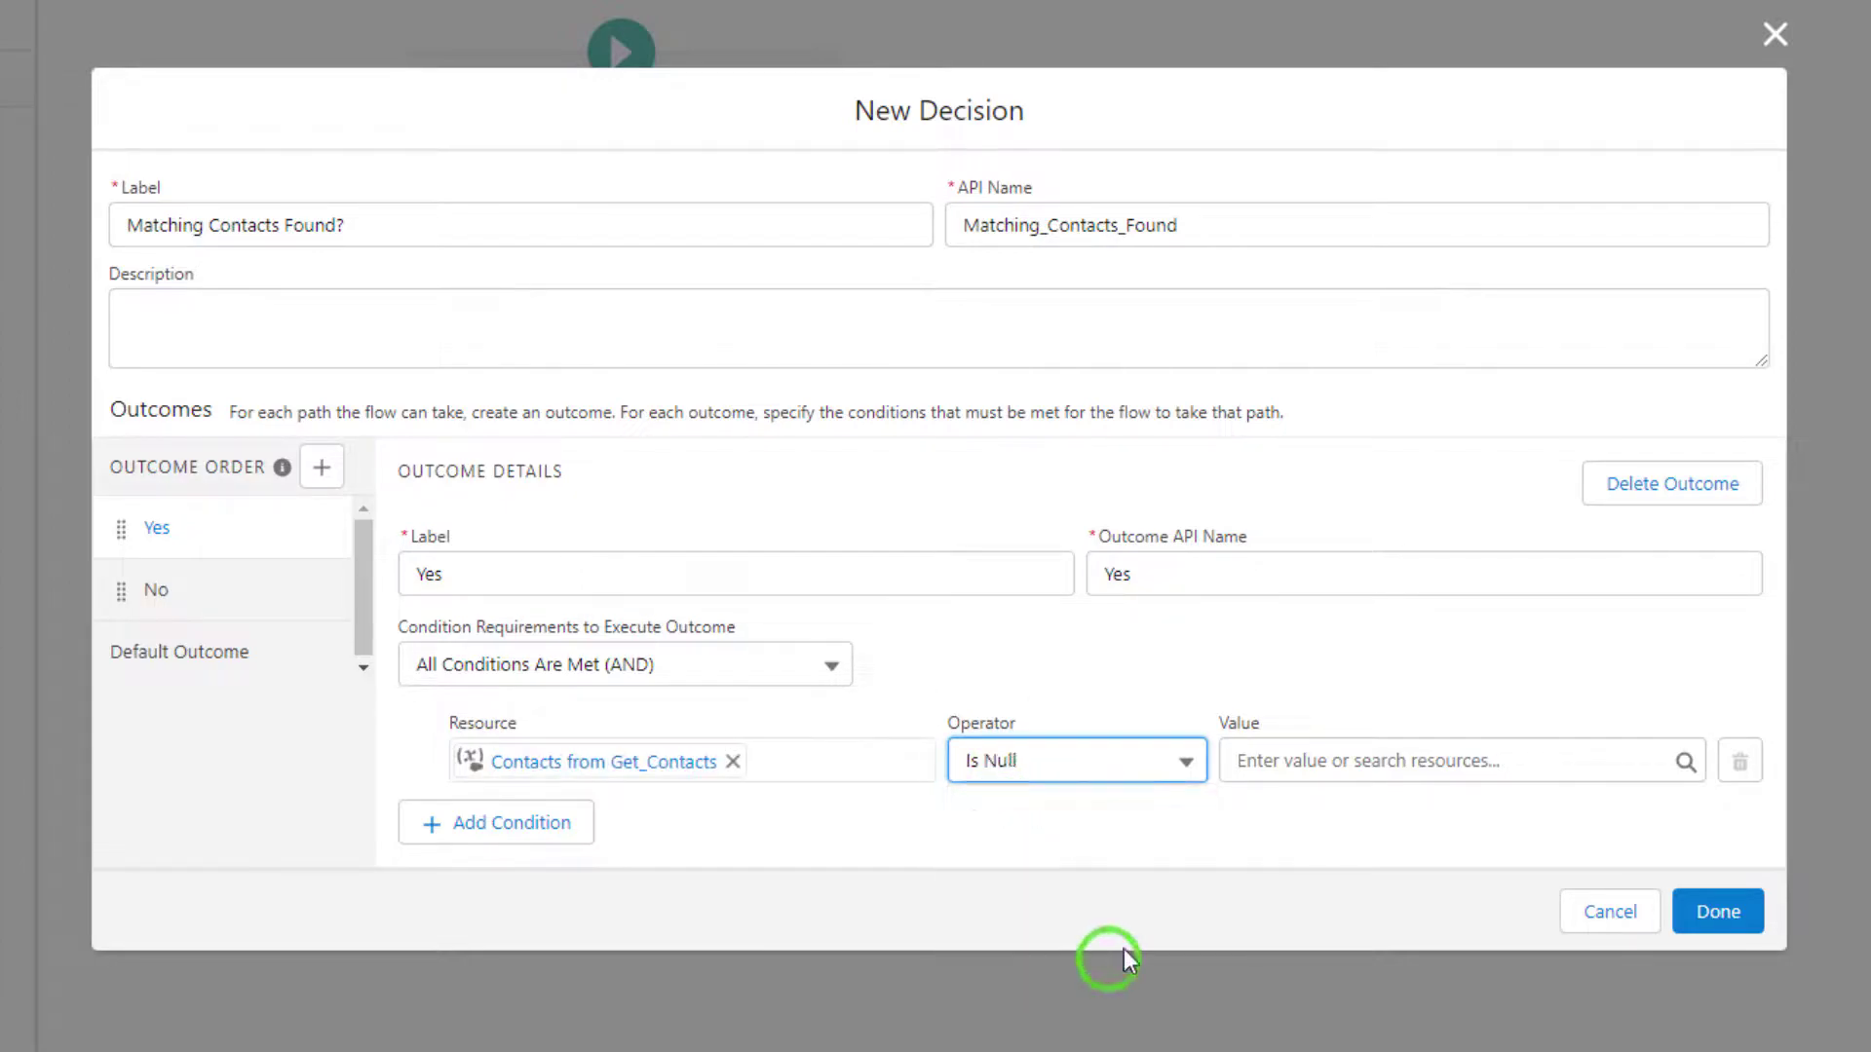
pyautogui.click(1302, 760)
pyautogui.write('fa')
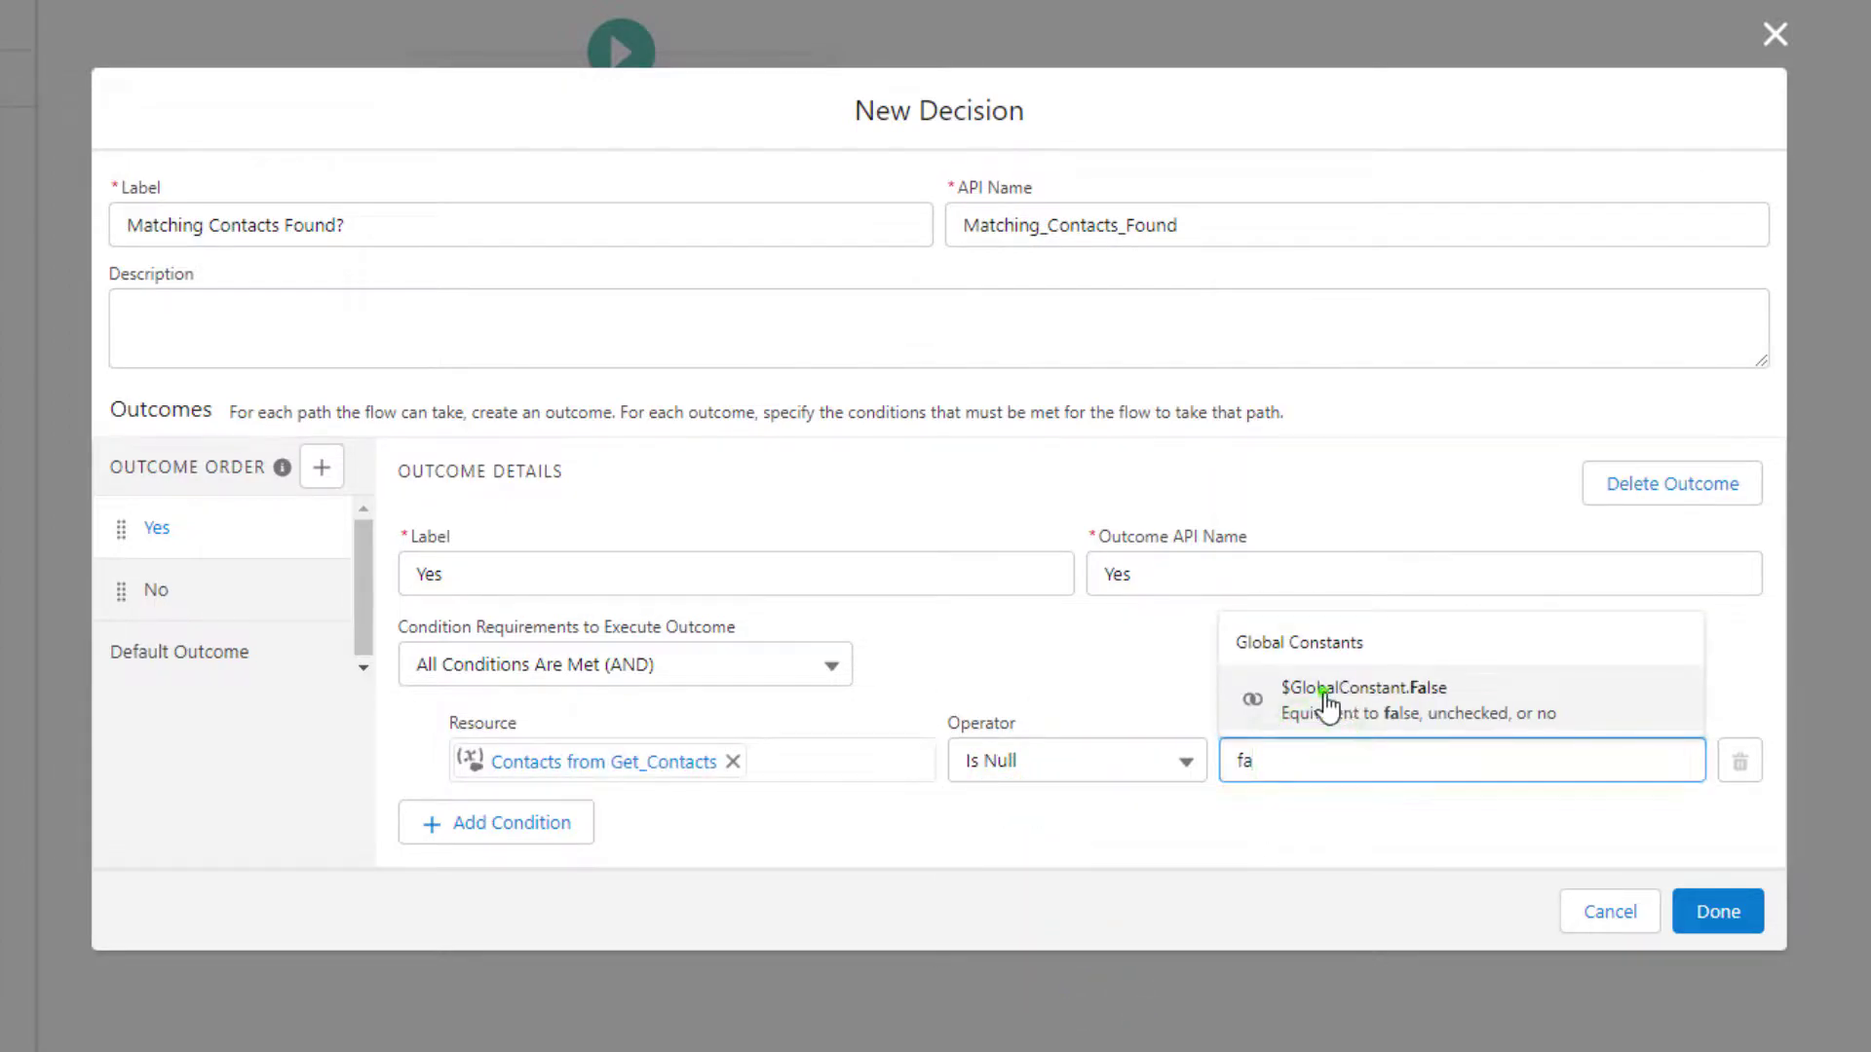
pyautogui.click(1352, 698)
pyautogui.click(1160, 651)
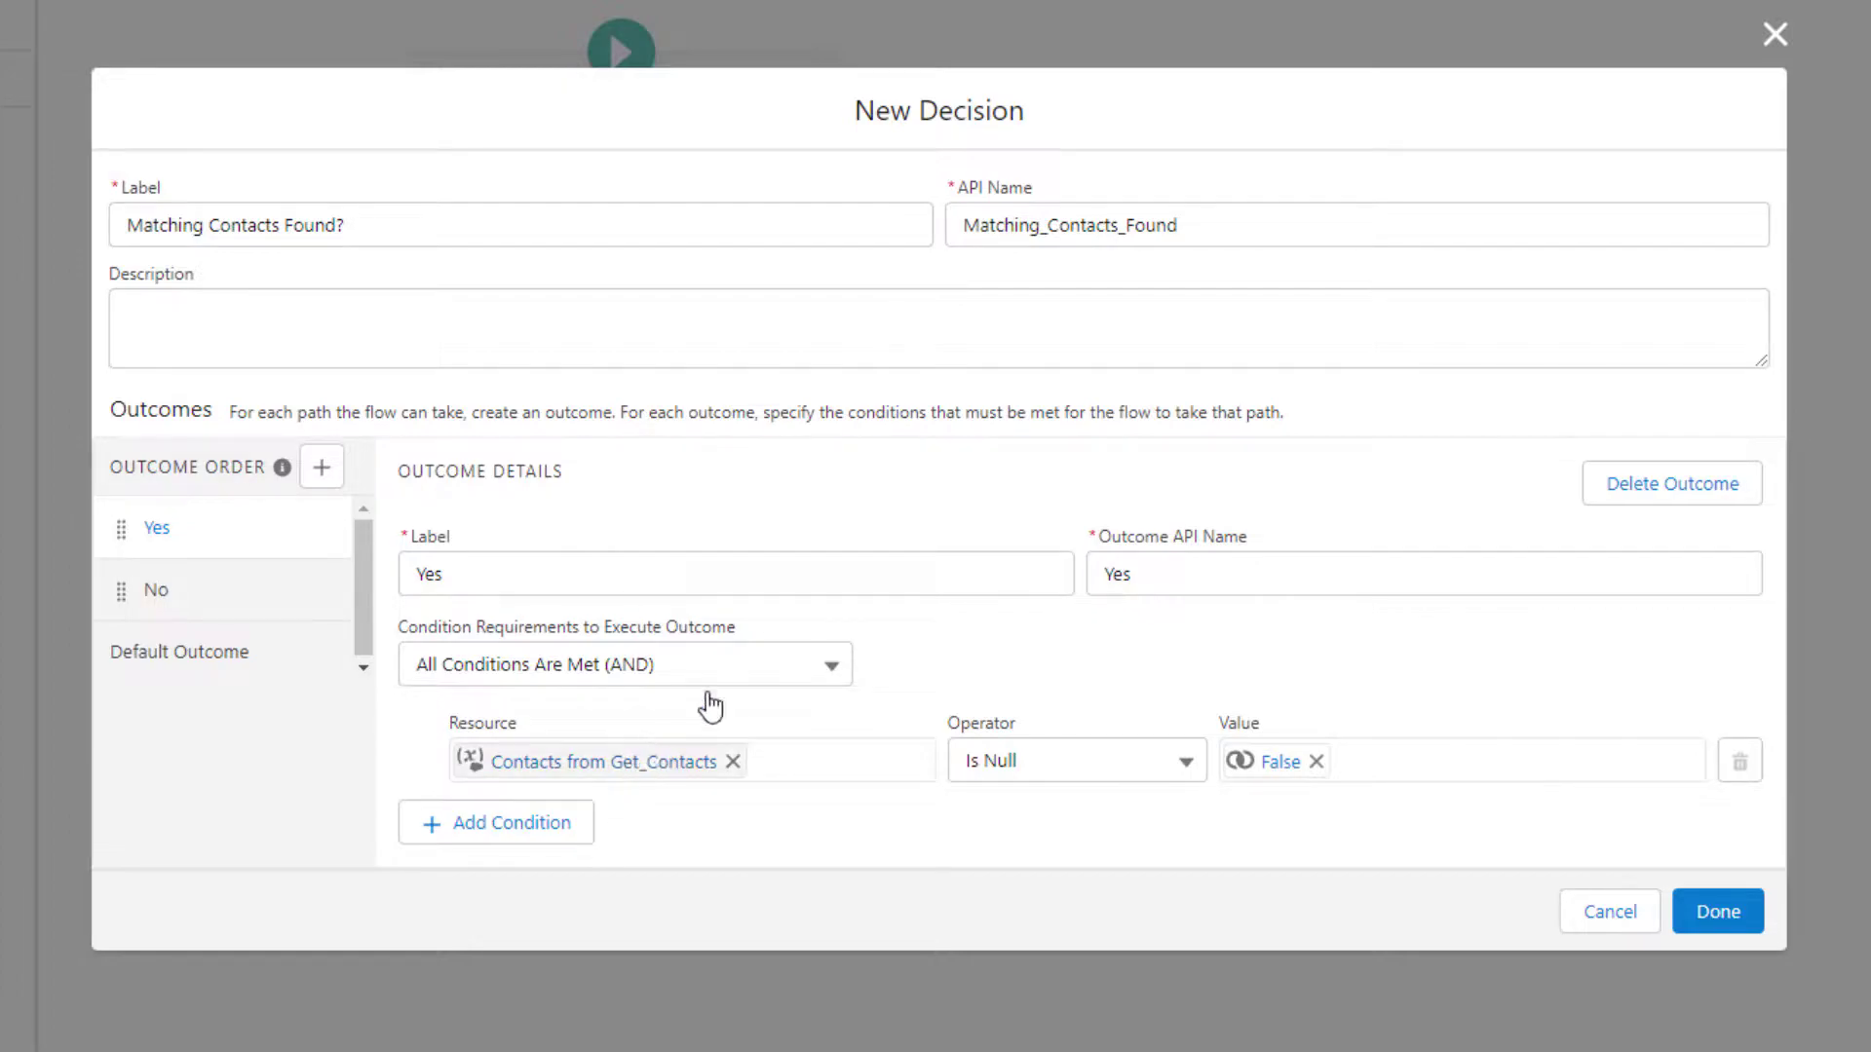
# Step: Set the No condition to Contacts from Get_Contacts Is Null True and finish the decision
pyautogui.click(137, 612)
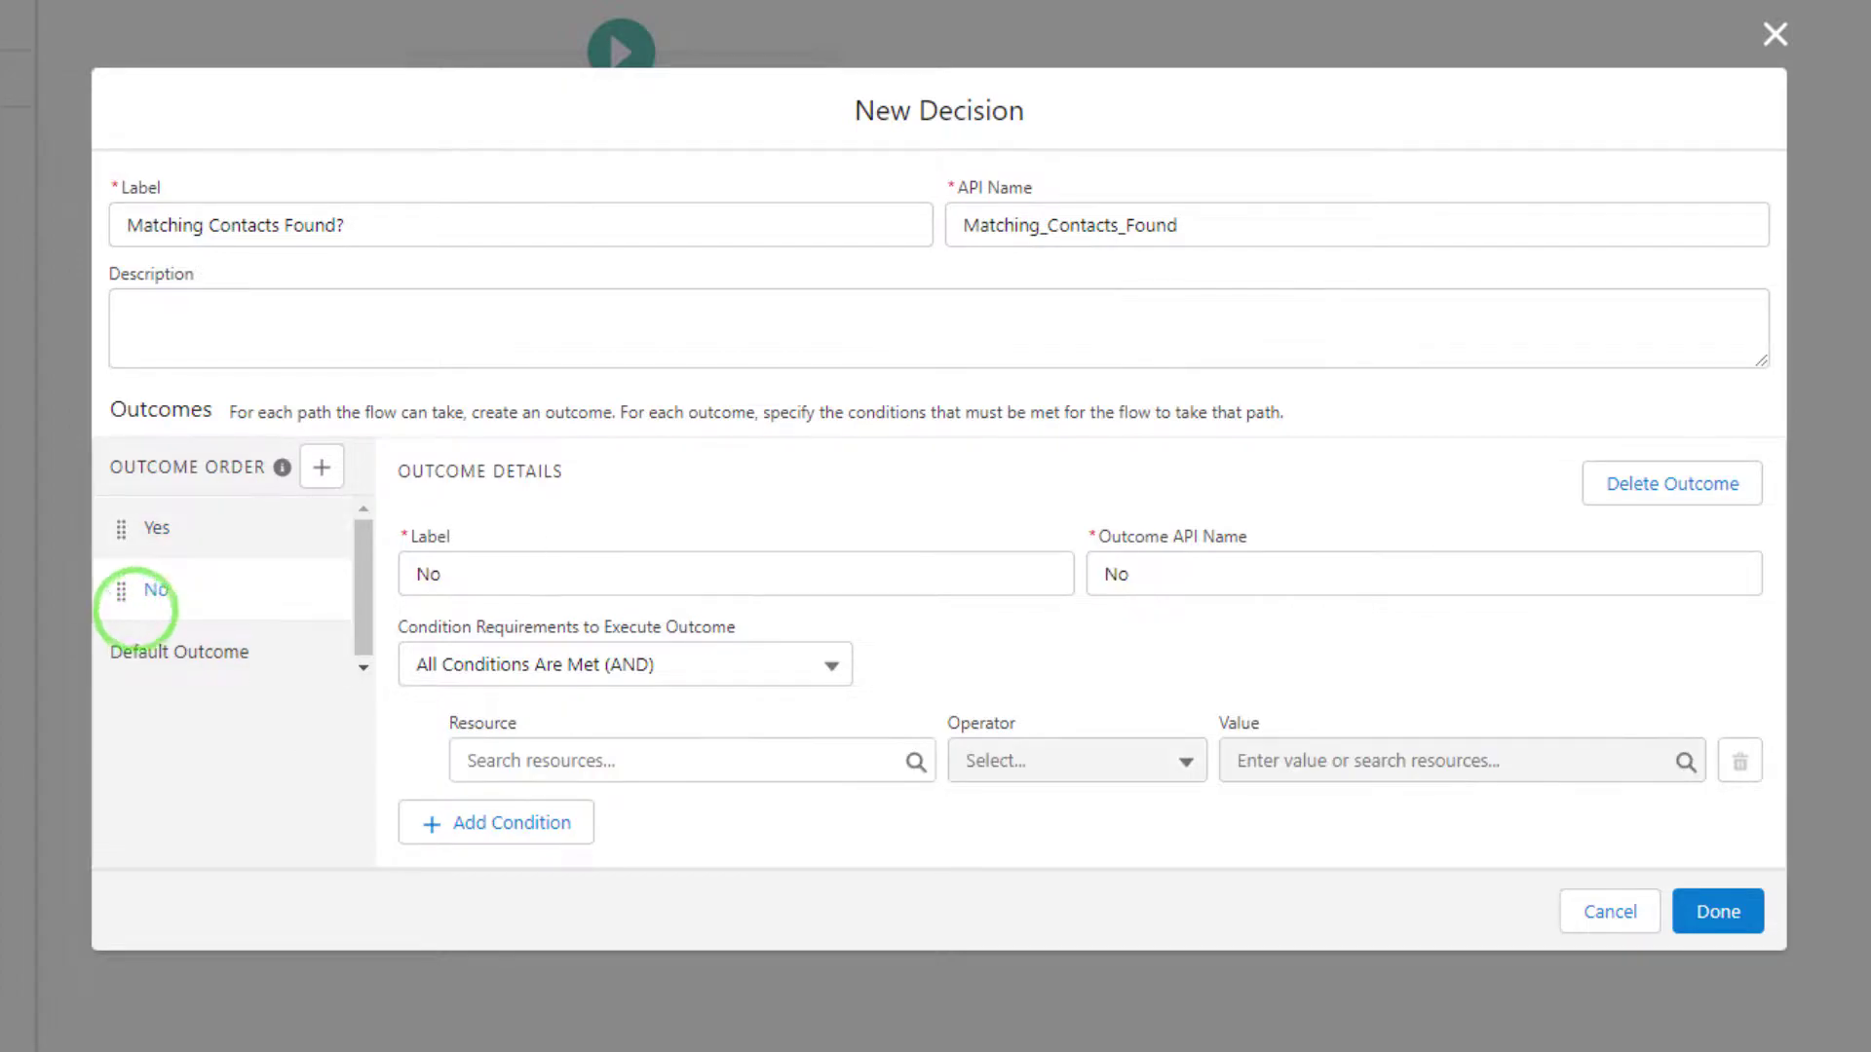
pyautogui.click(609, 760)
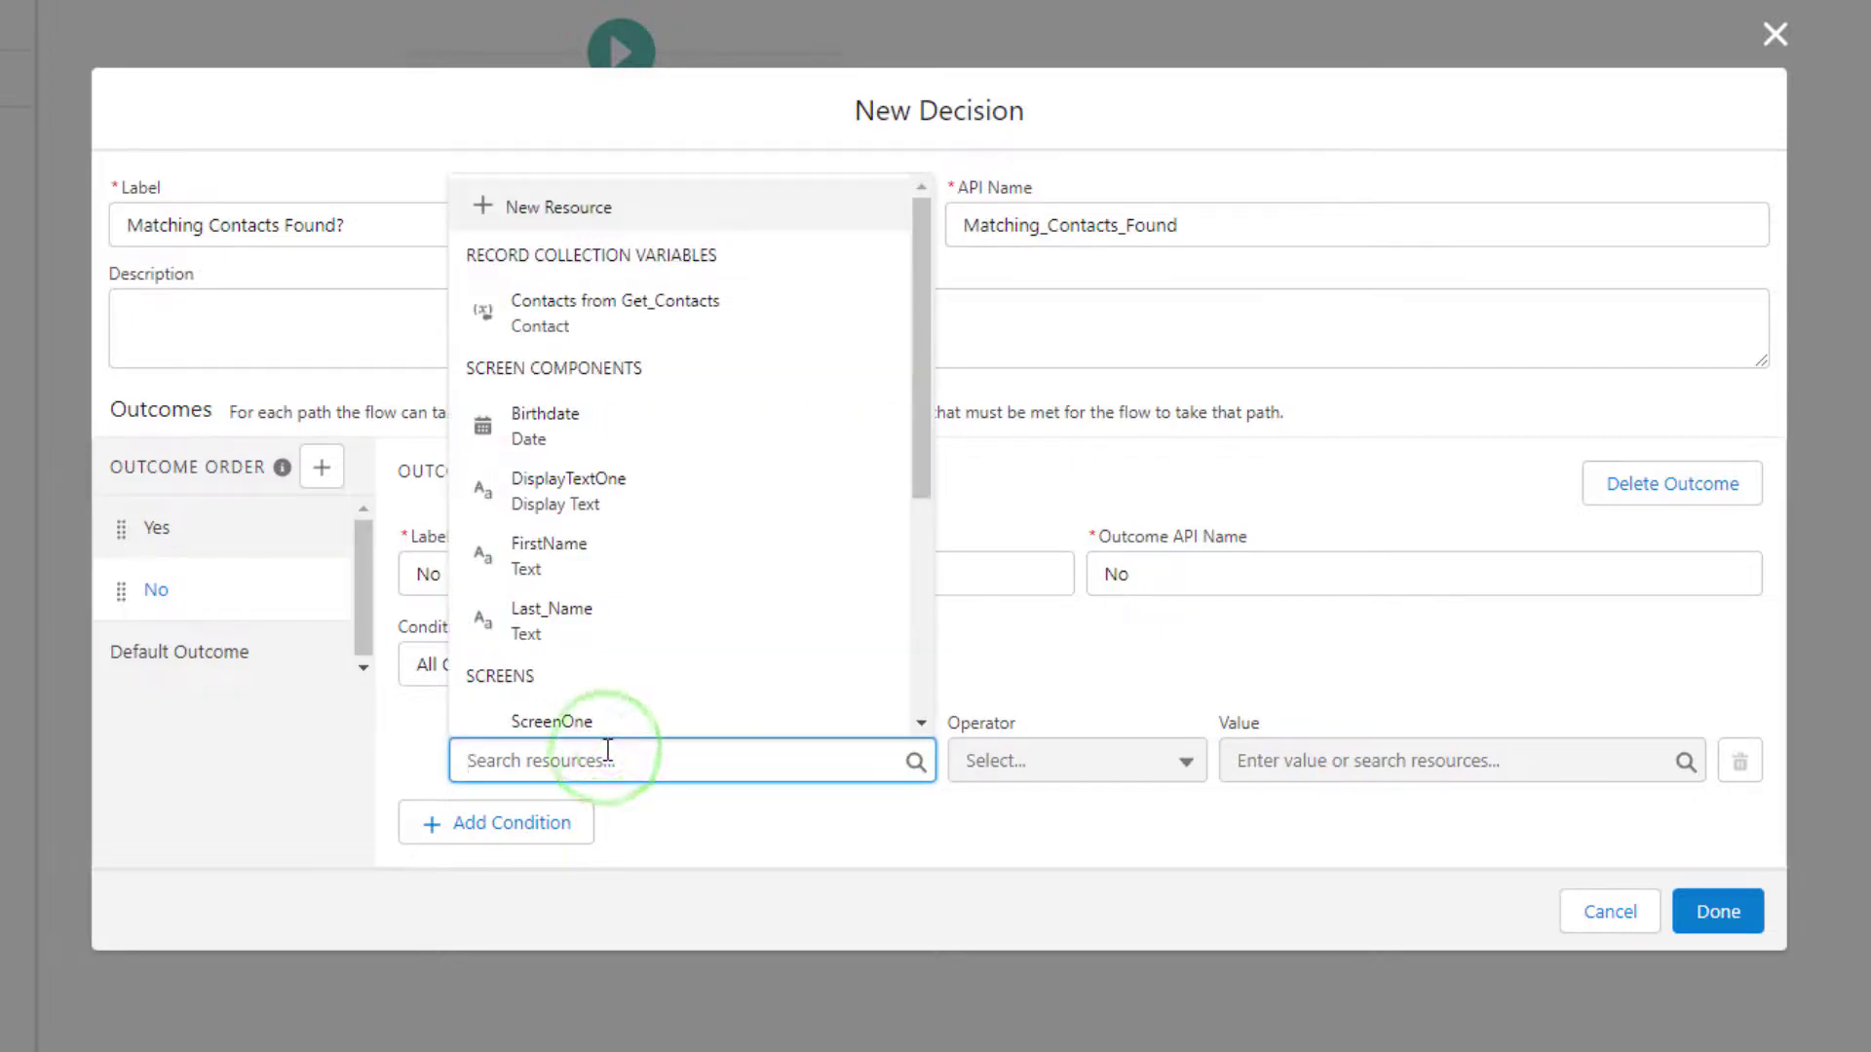
pyautogui.click(613, 311)
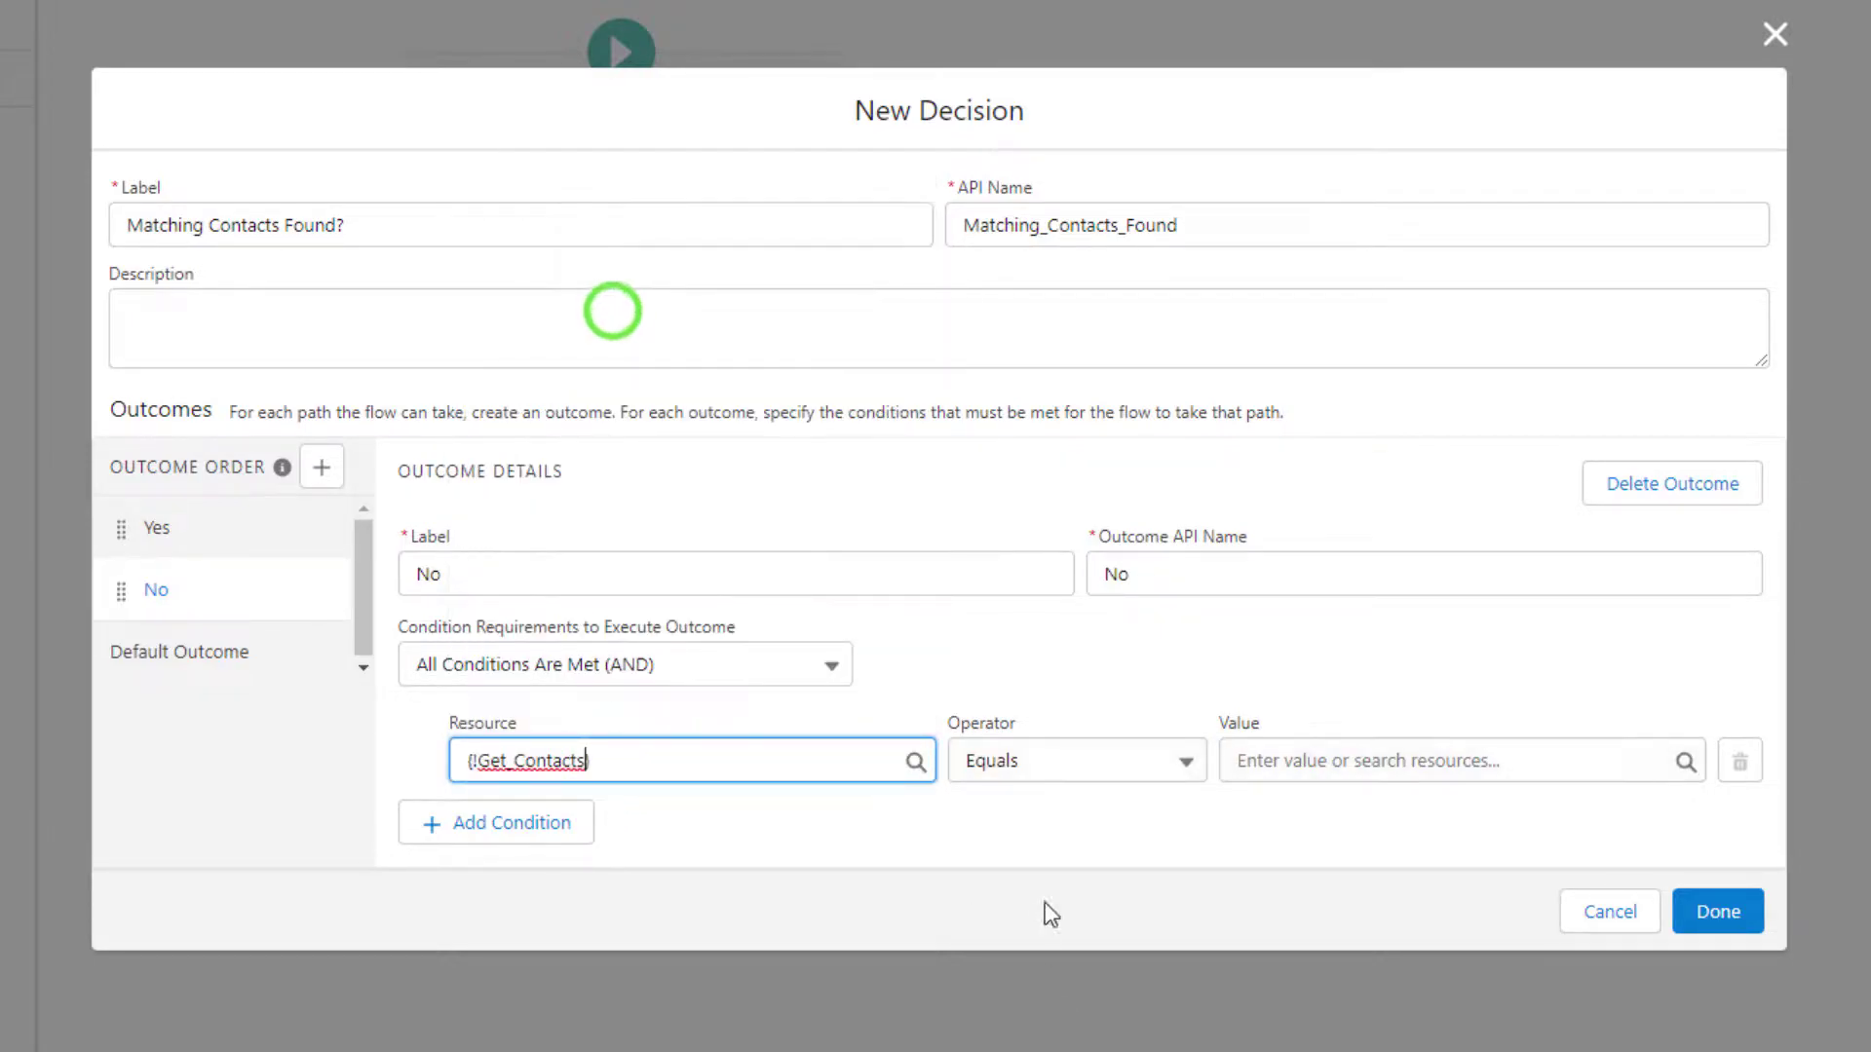
pyautogui.click(1039, 766)
pyautogui.click(1031, 965)
pyautogui.click(1306, 766)
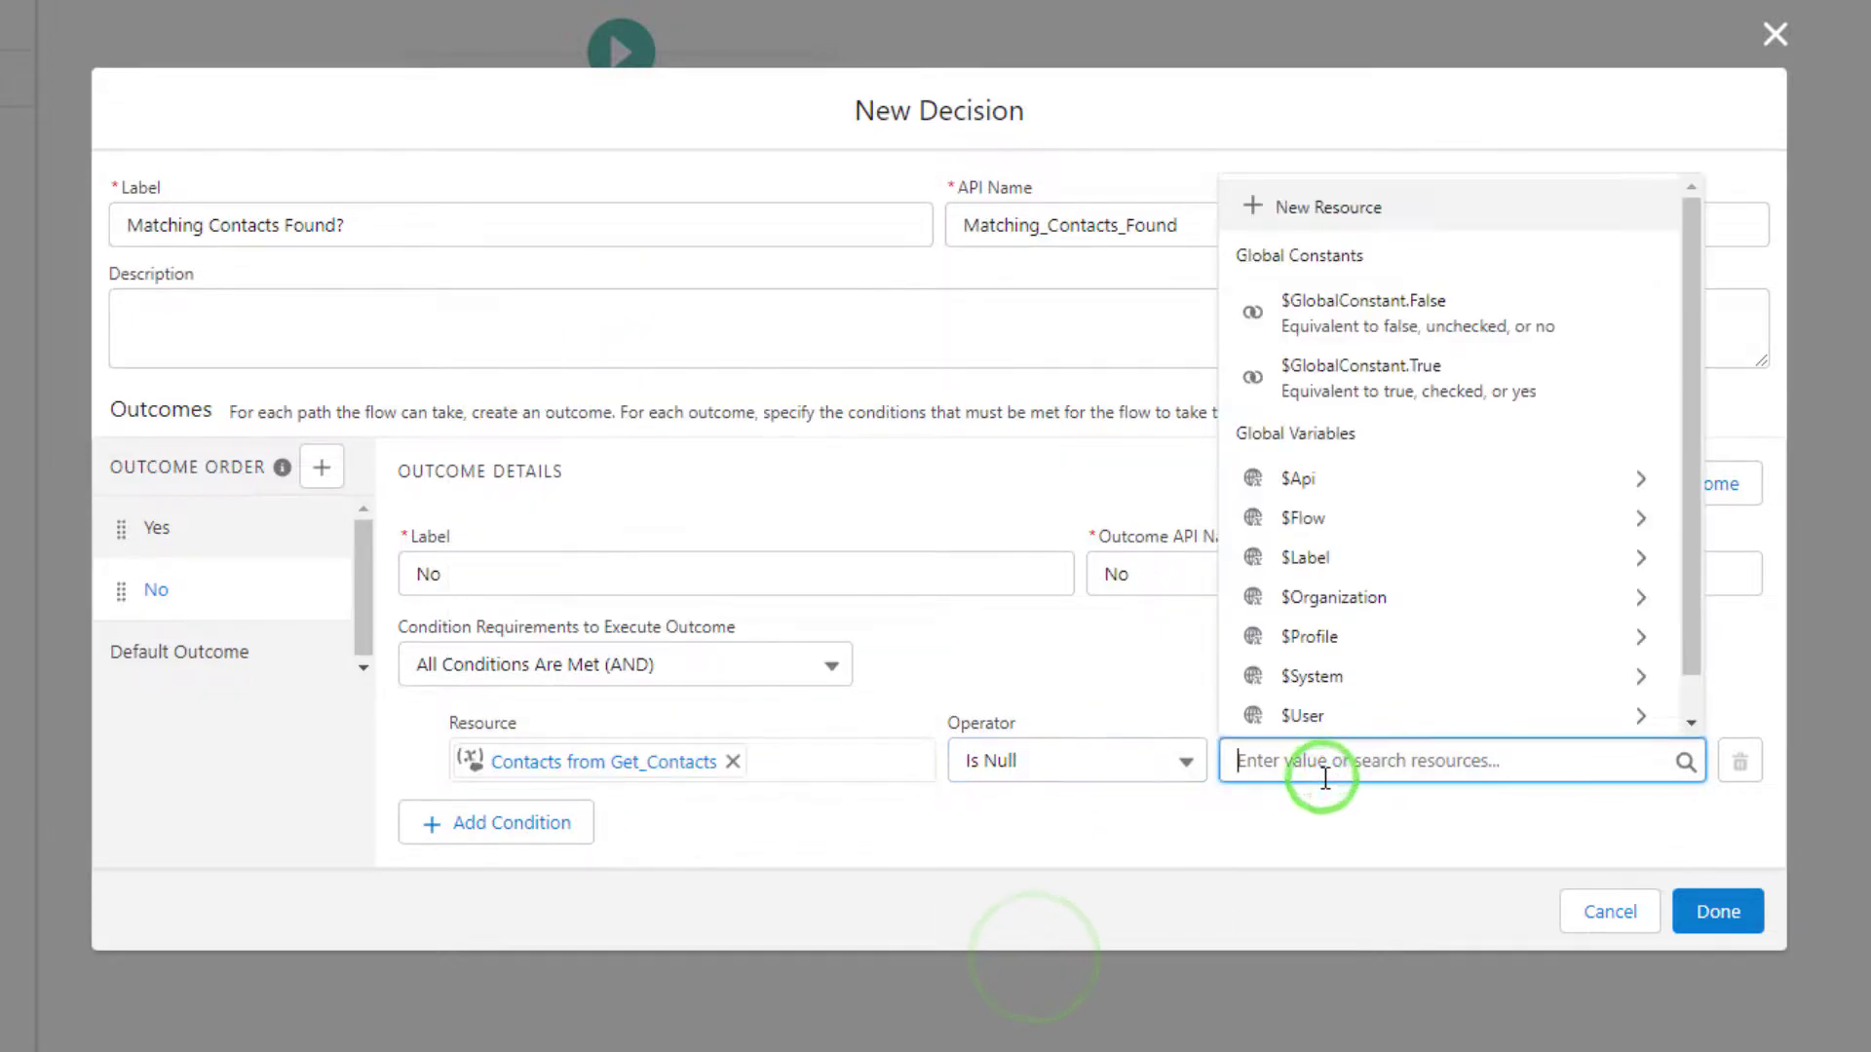
pyautogui.write('tr')
pyautogui.click(1317, 719)
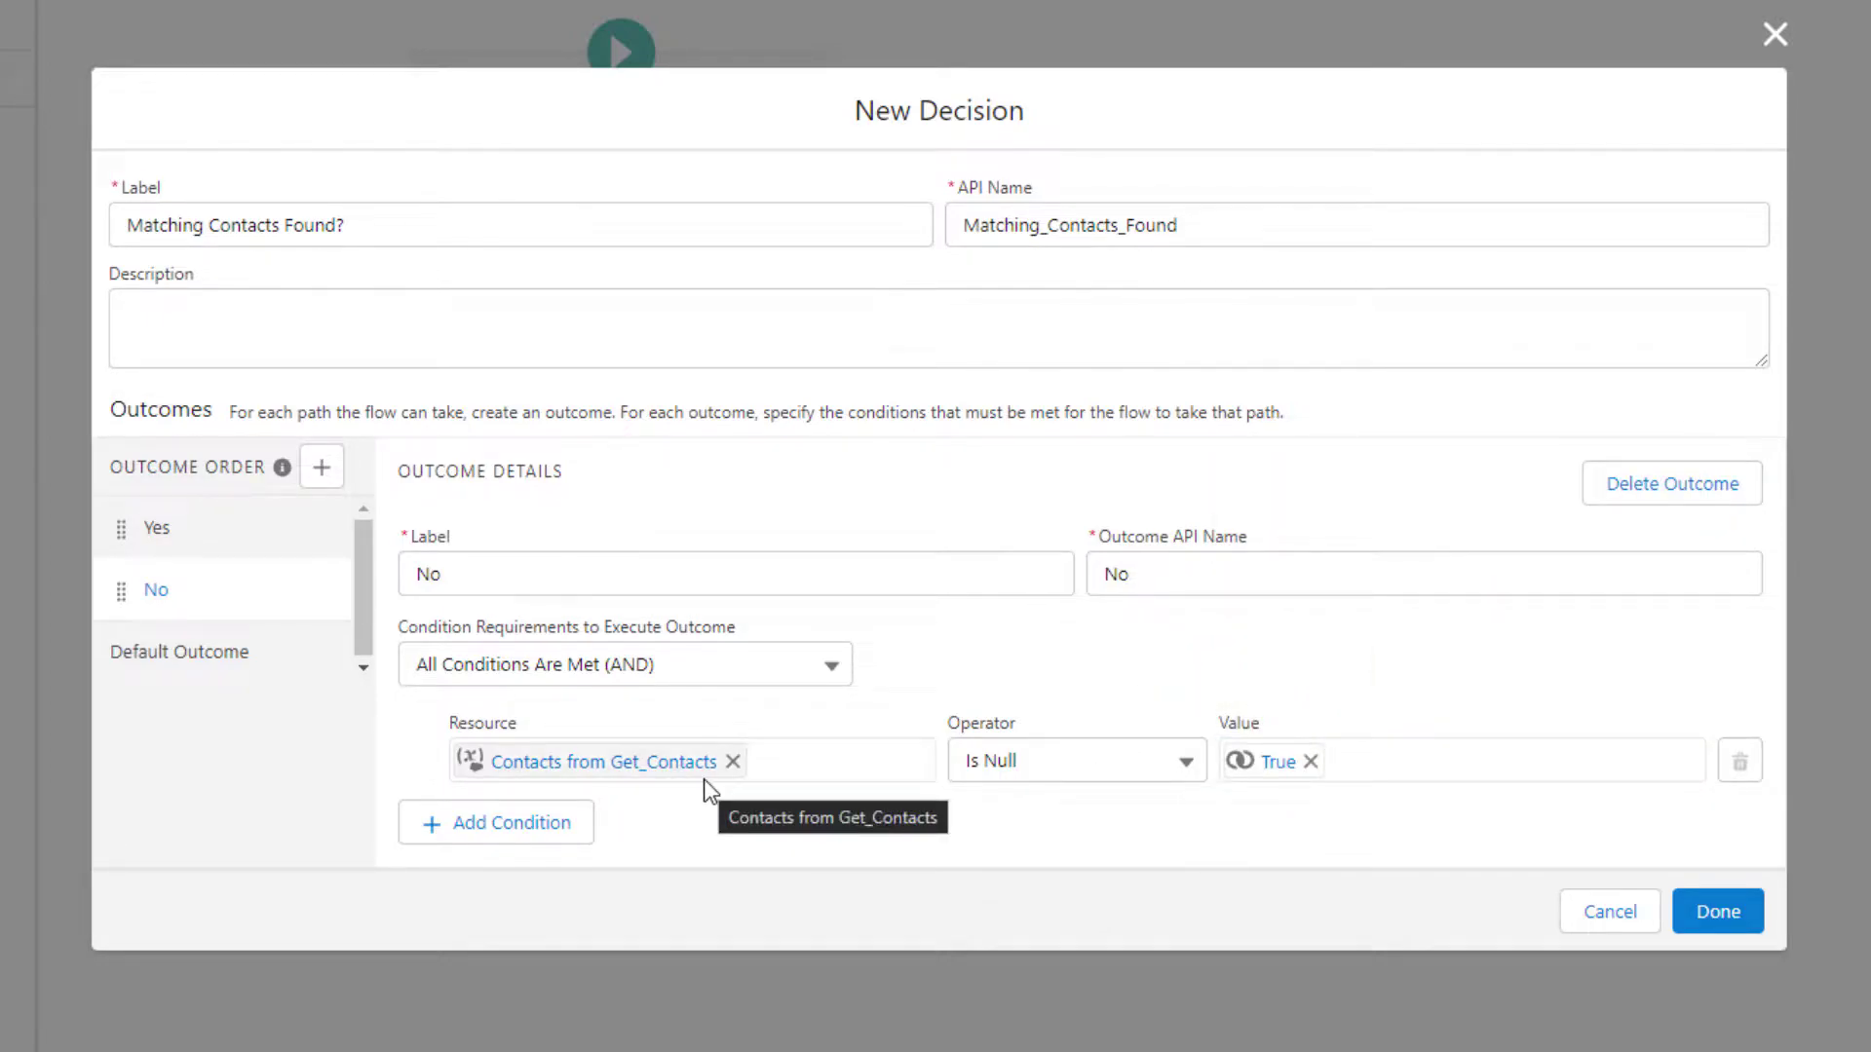
pyautogui.click(1717, 911)
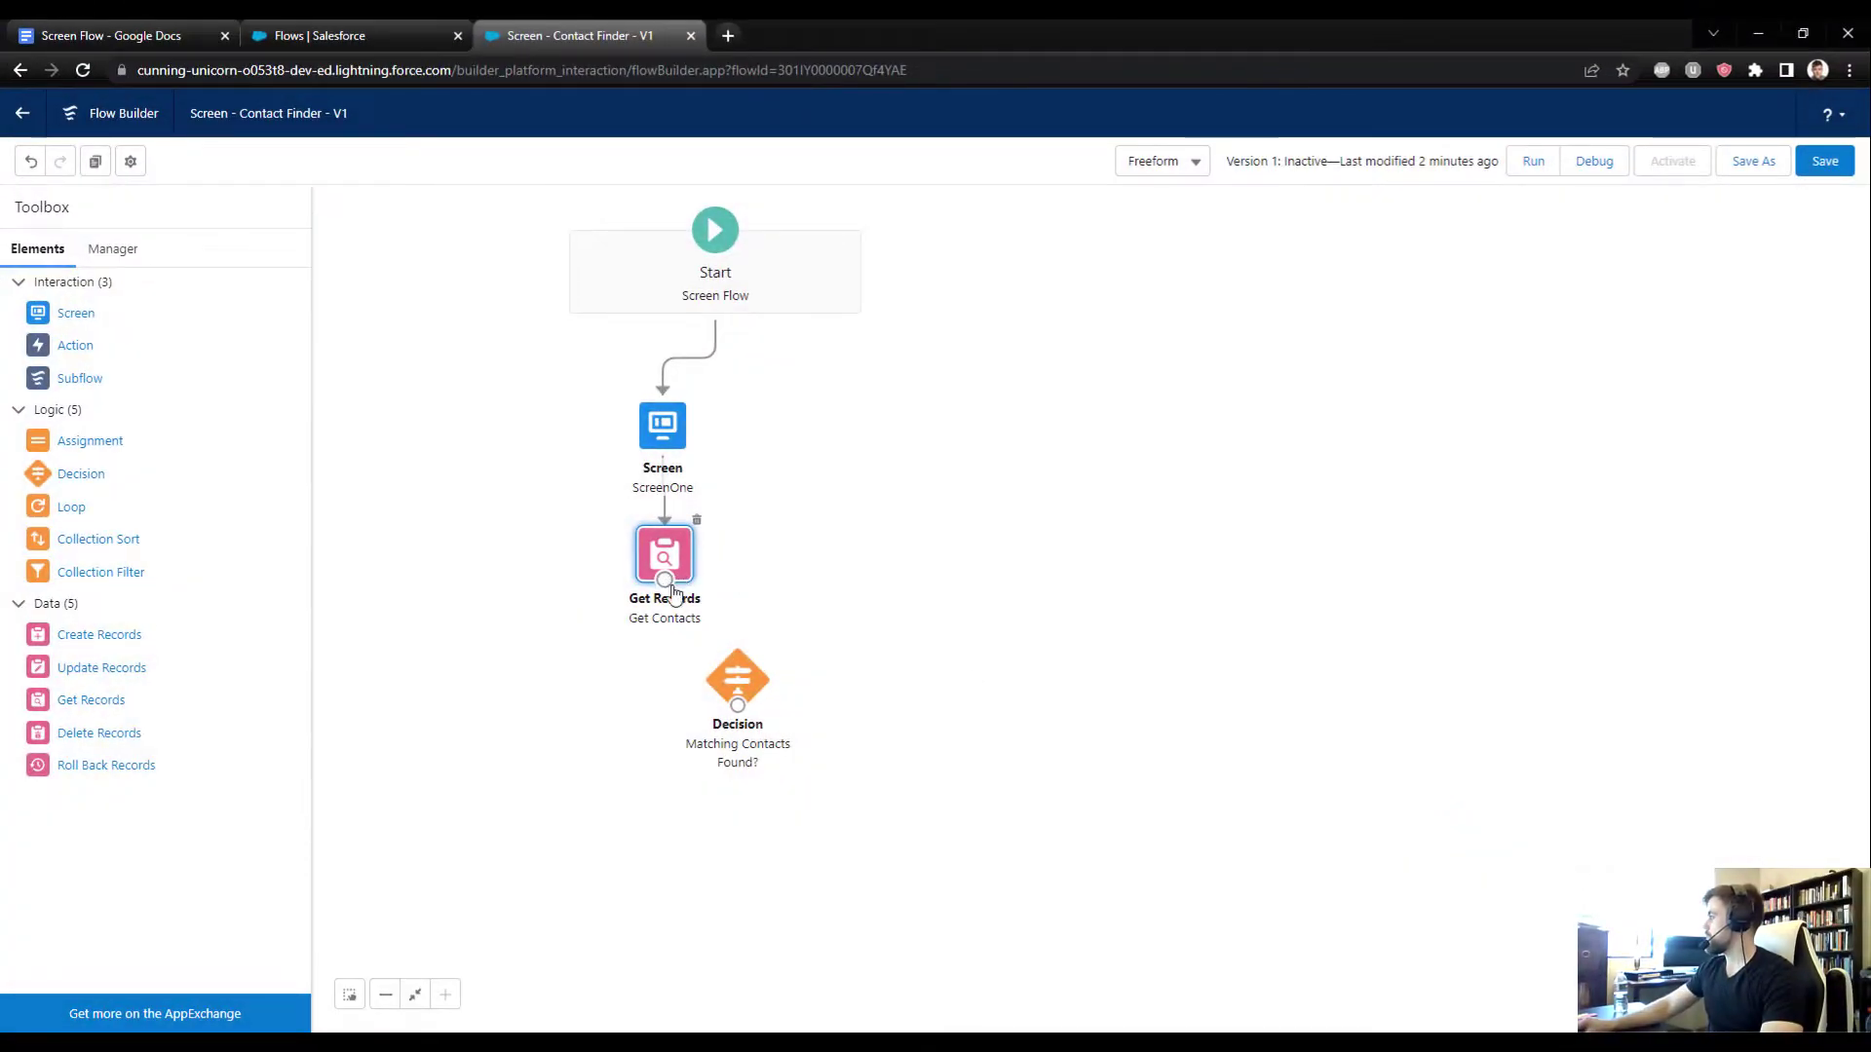
# Step: Connect Get Contacts to the decision, save, move the decision below it, and drop in a Loop
pyautogui.moveTo(665, 581); pyautogui.dragTo(824, 559)
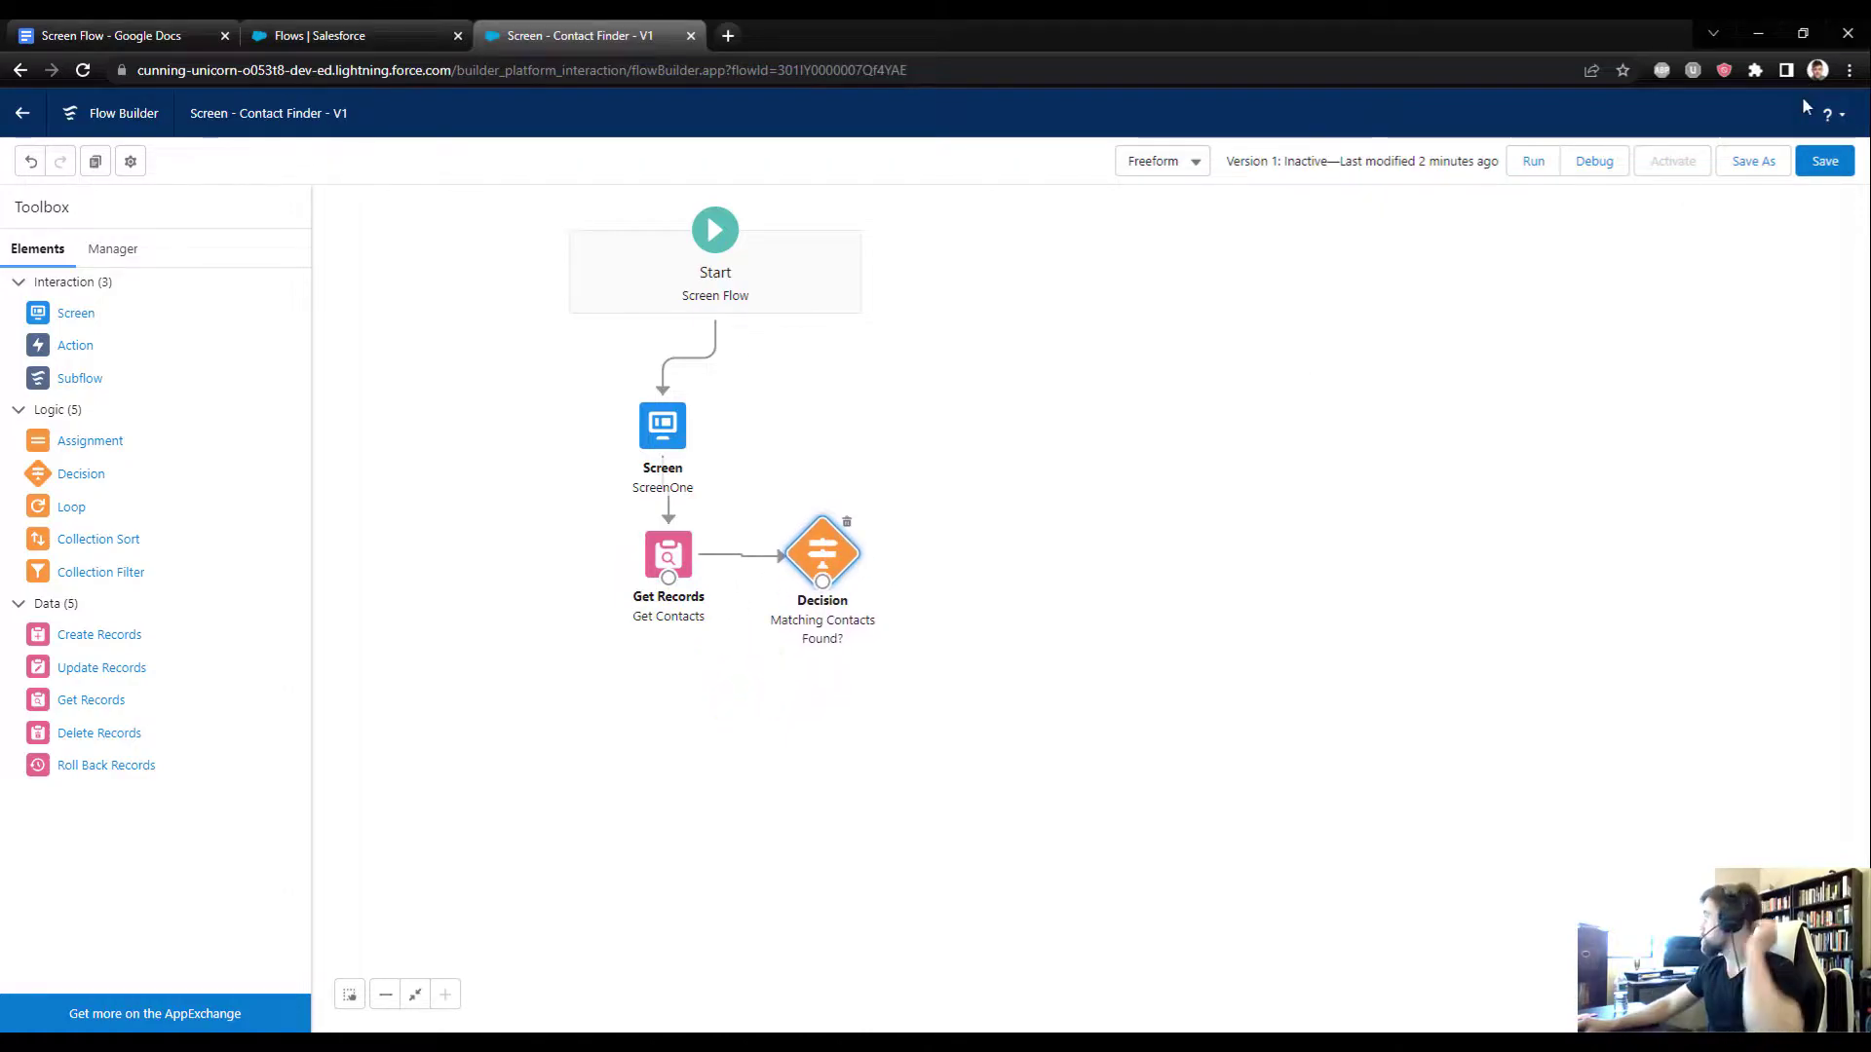
pyautogui.click(1813, 172)
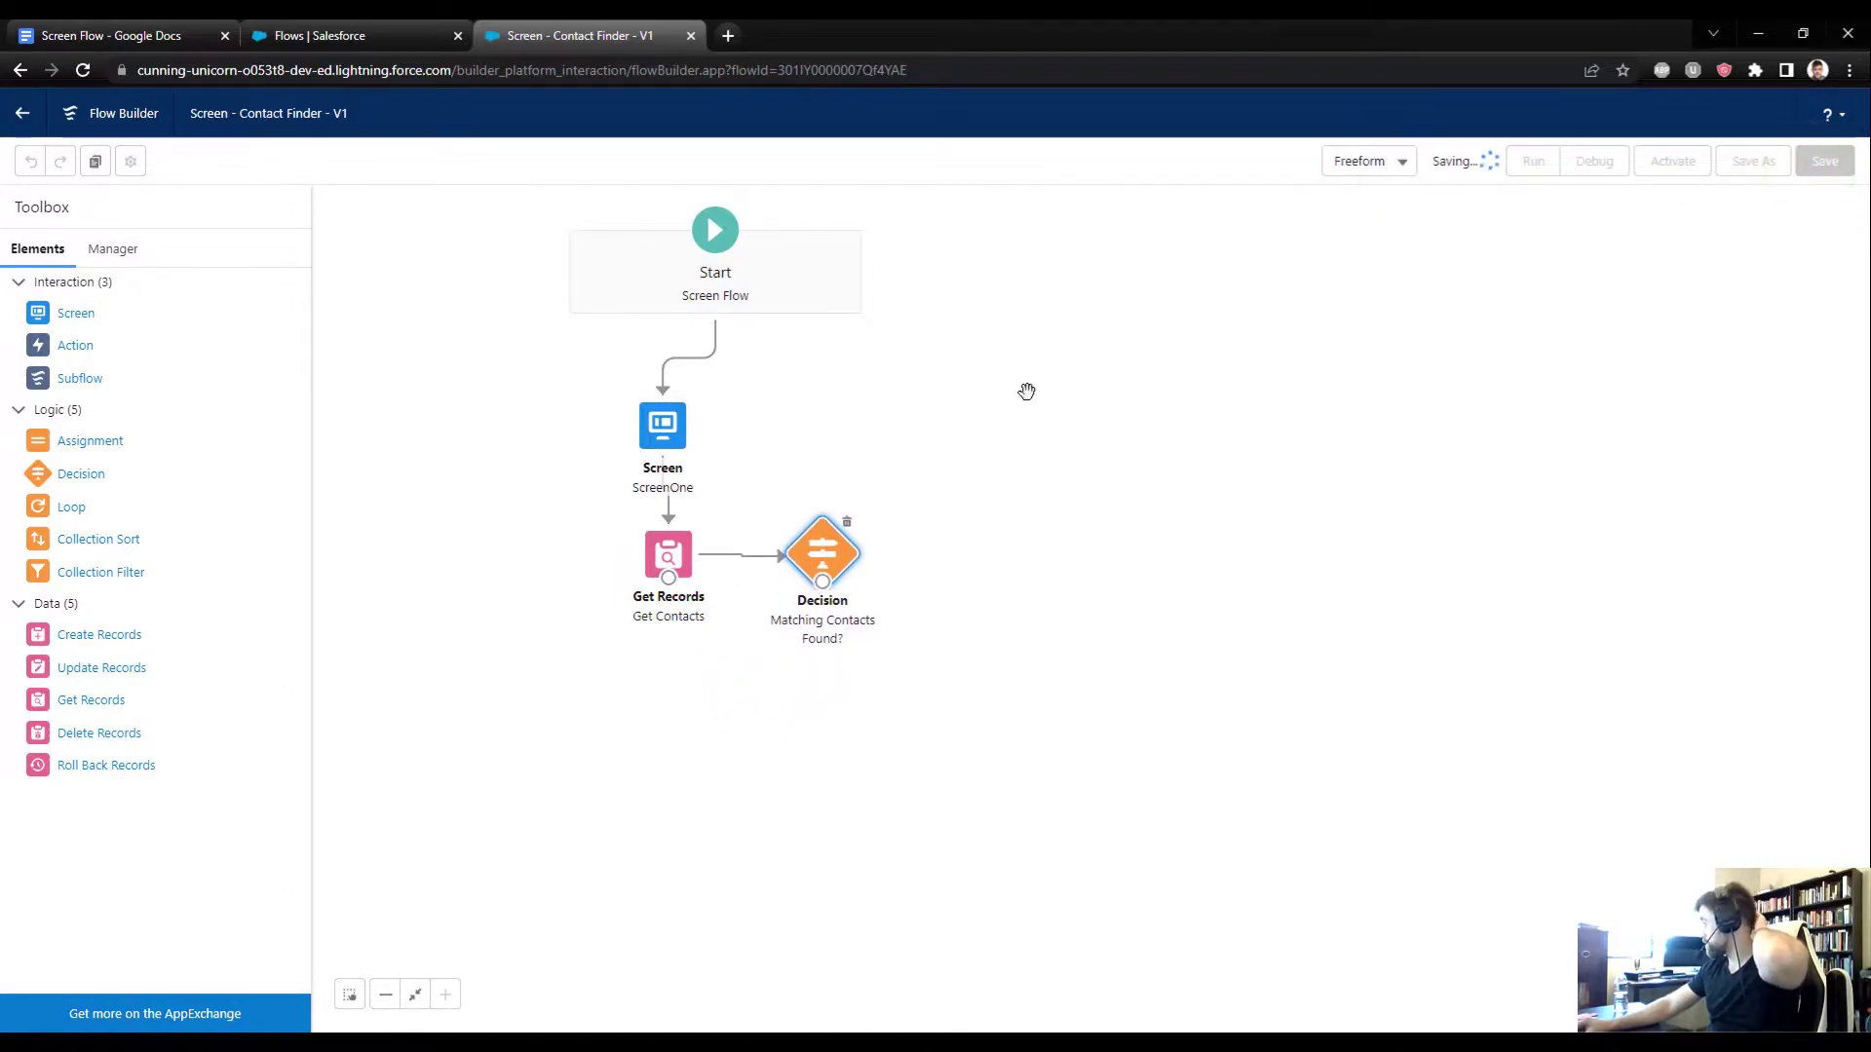
pyautogui.moveTo(803, 553); pyautogui.dragTo(669, 687)
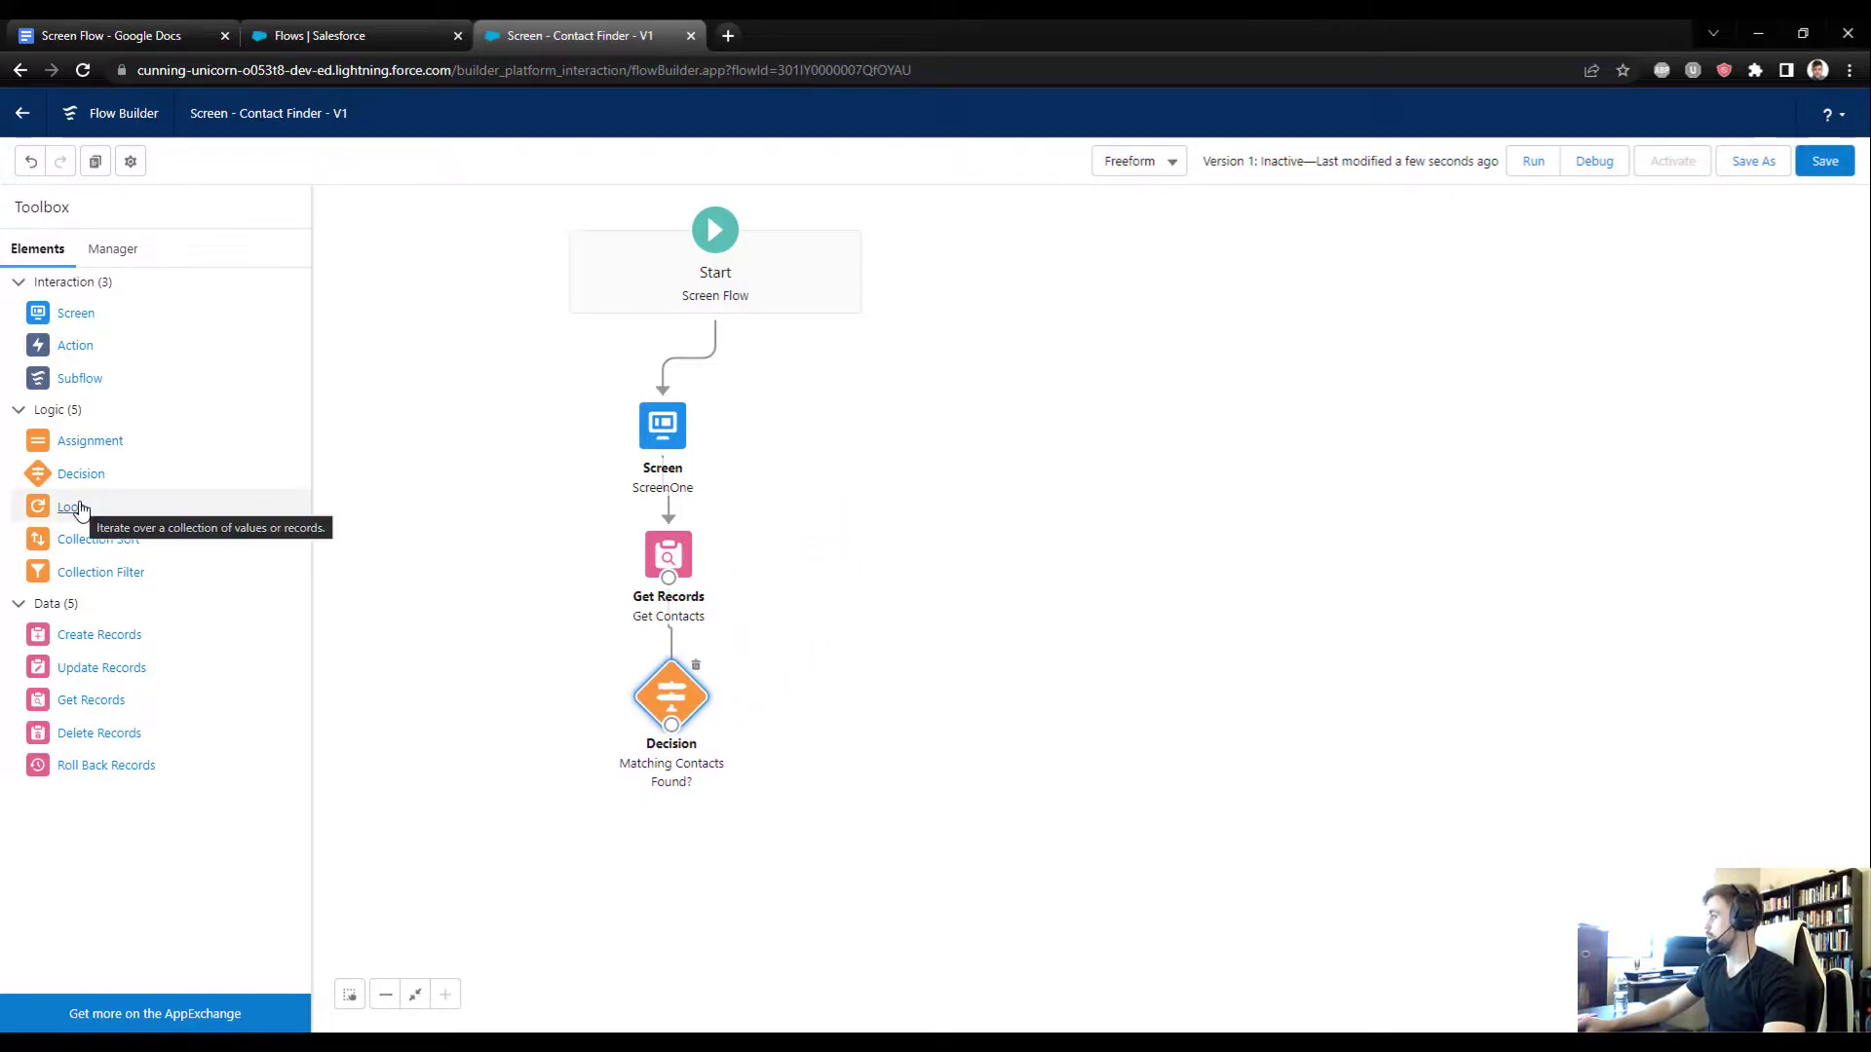
pyautogui.moveTo(51, 513); pyautogui.dragTo(787, 682)
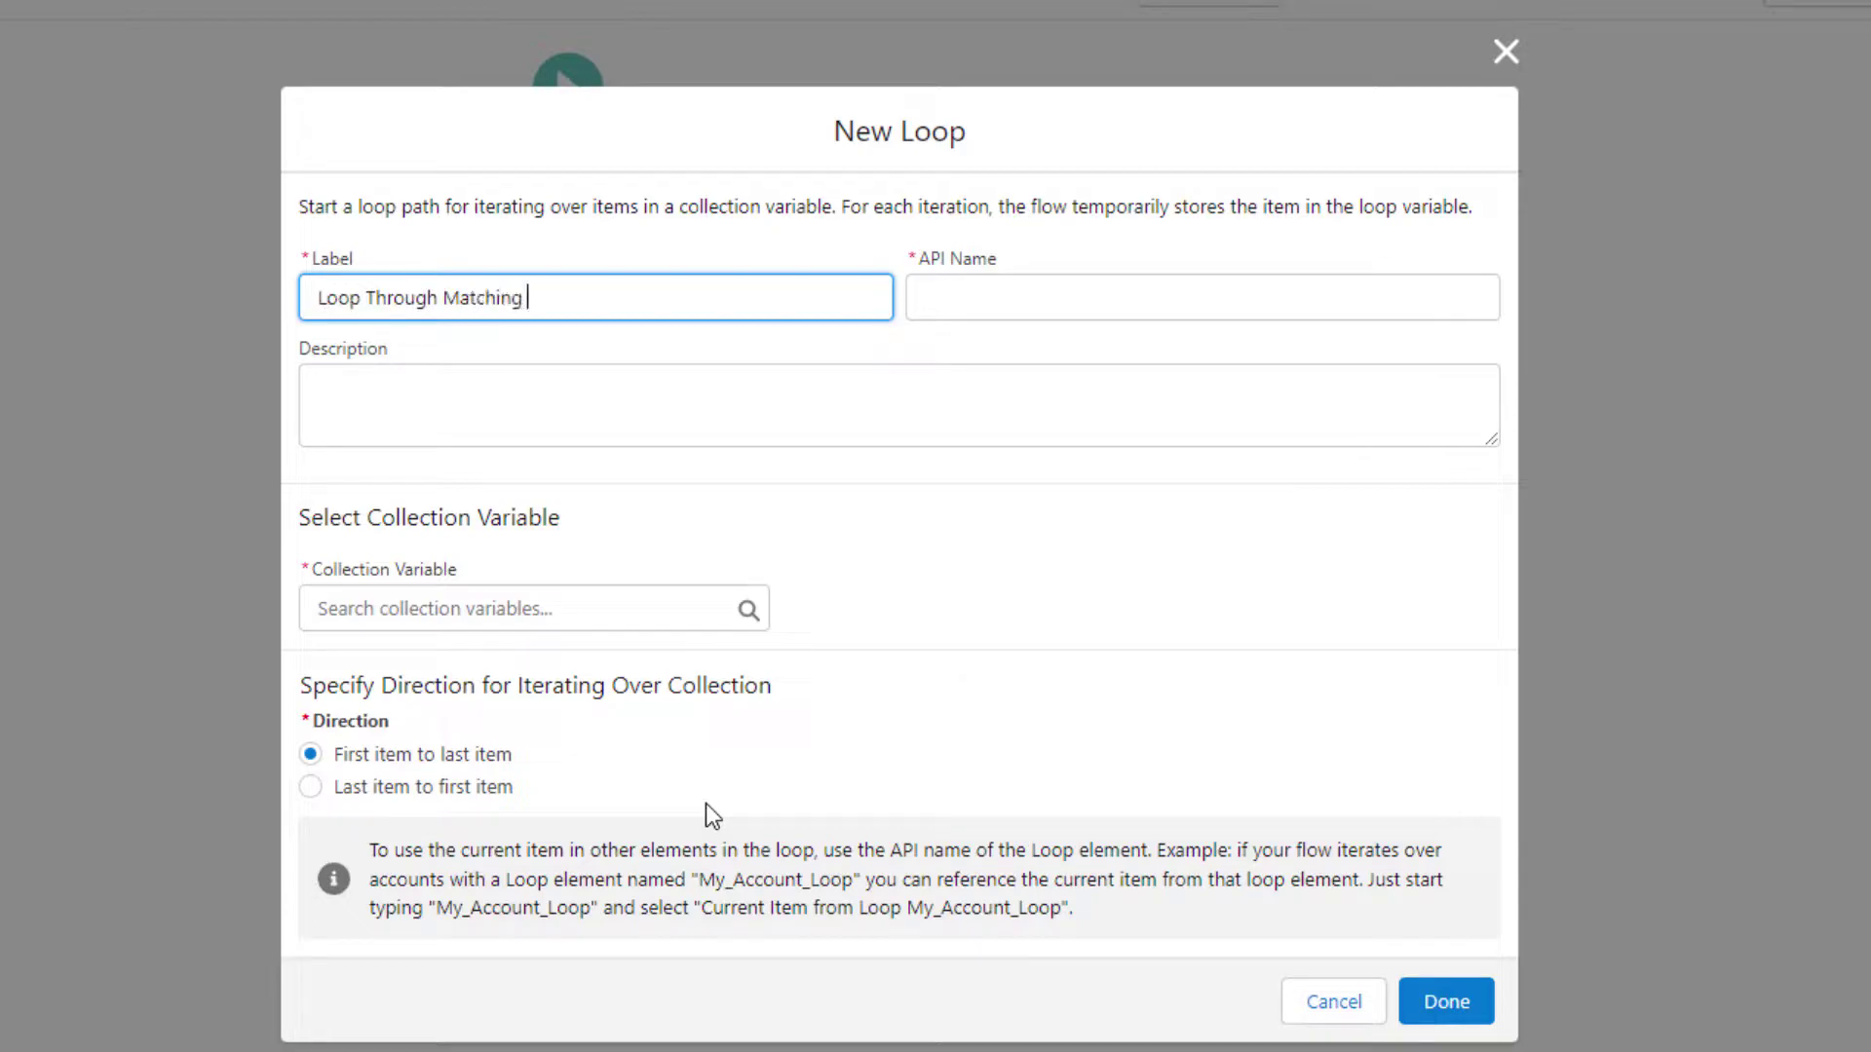
# Step: Configure the loop to iterate over Contacts from Get_Contacts
pyautogui.press('Tab')
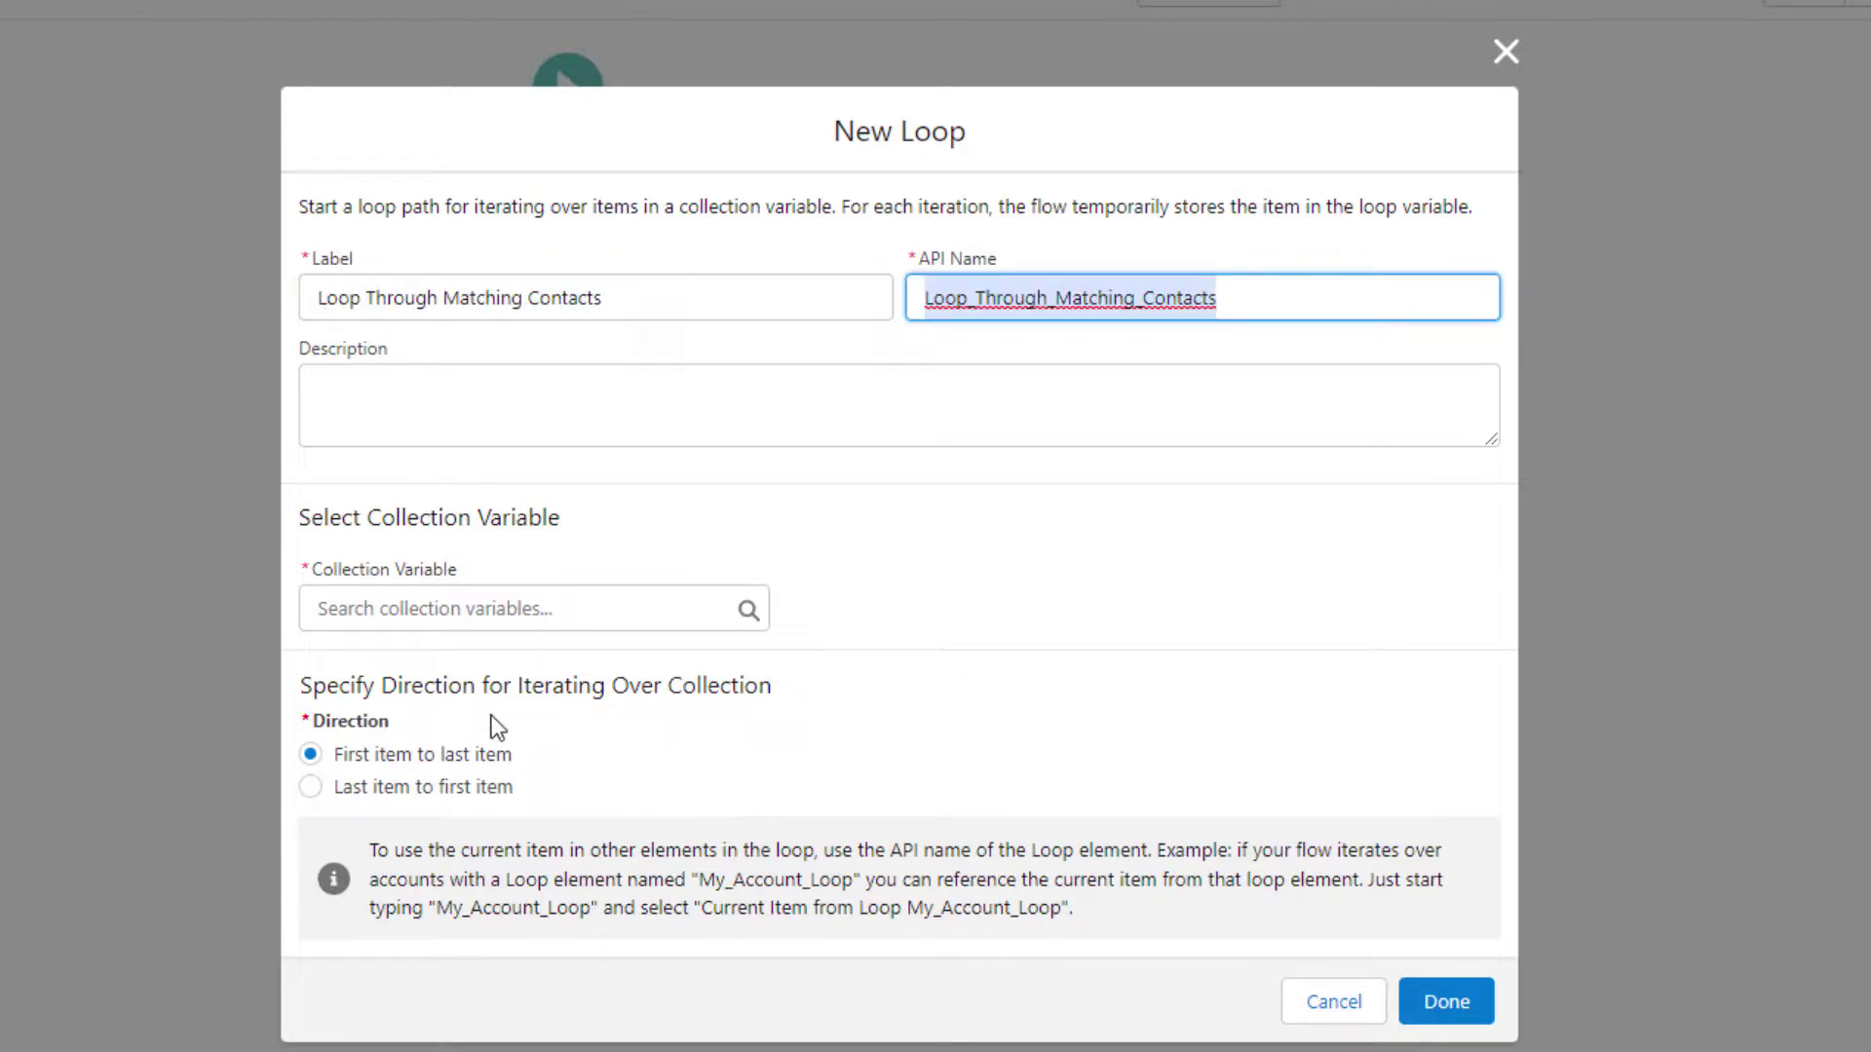
pyautogui.click(434, 589)
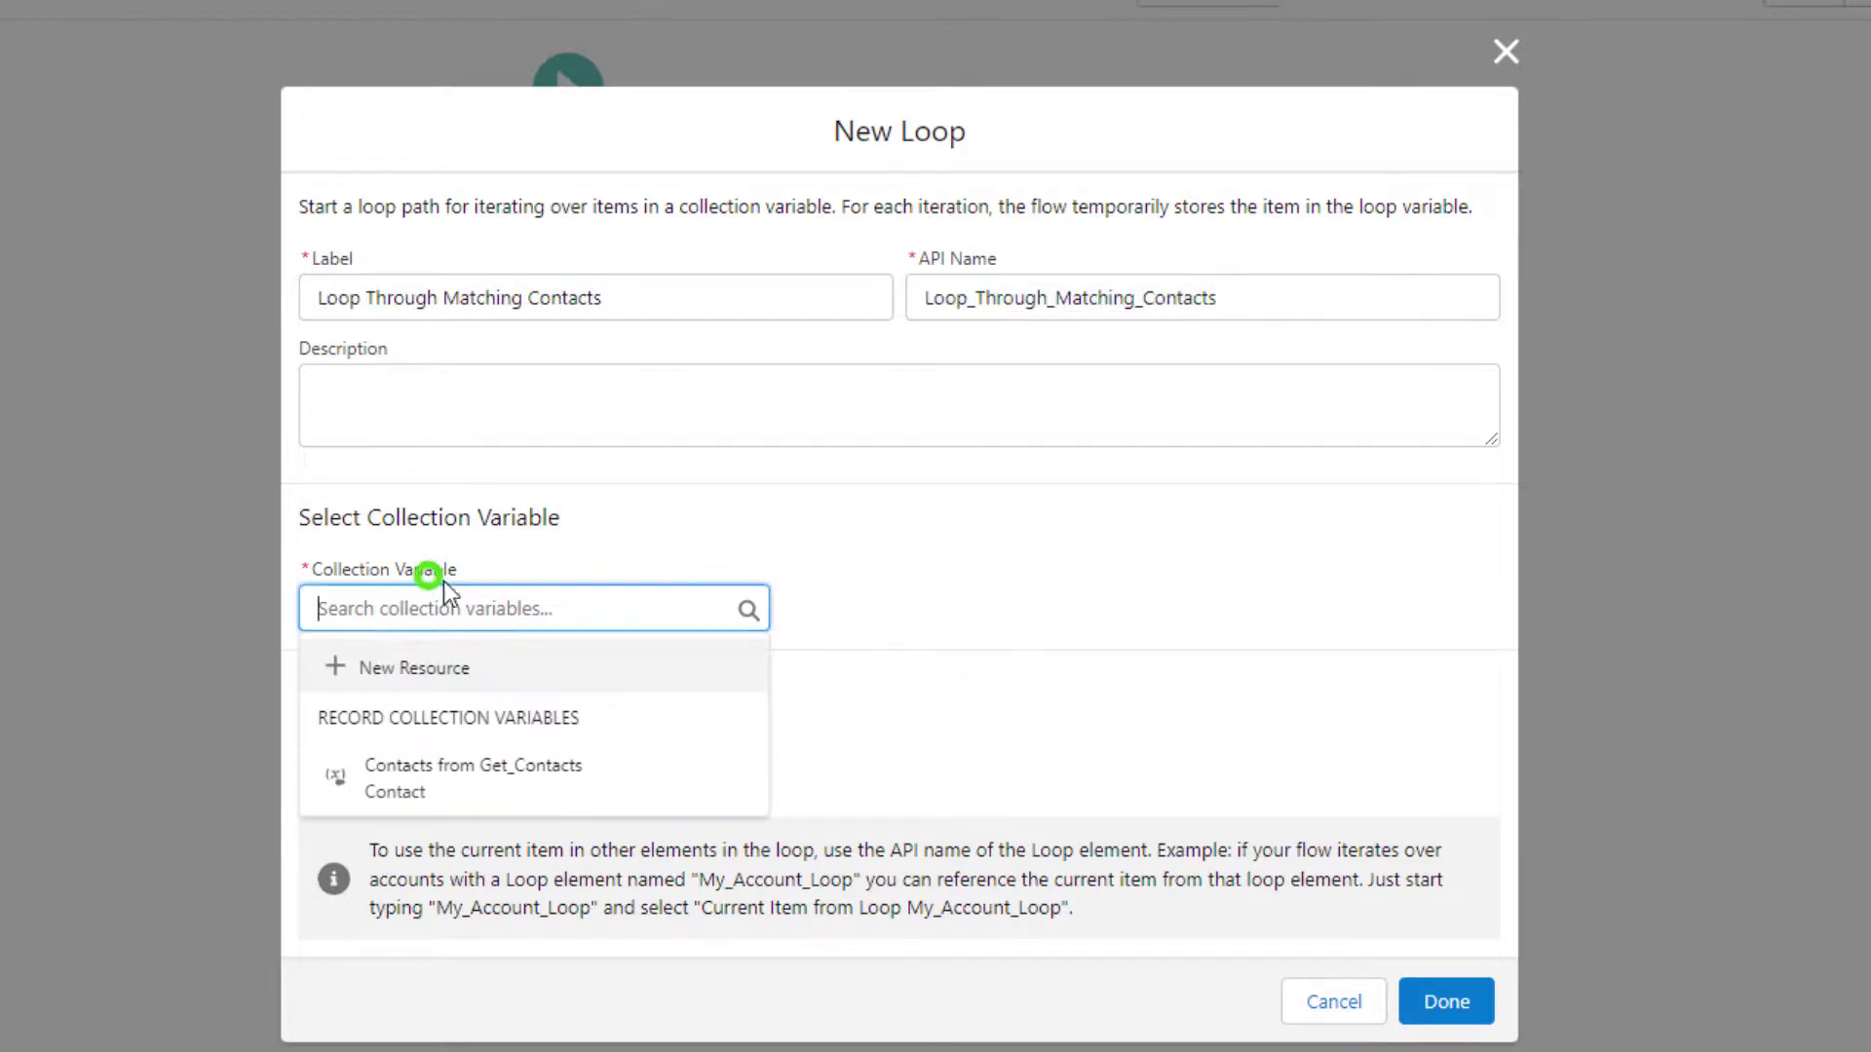
pyautogui.click(492, 776)
pyautogui.click(1062, 758)
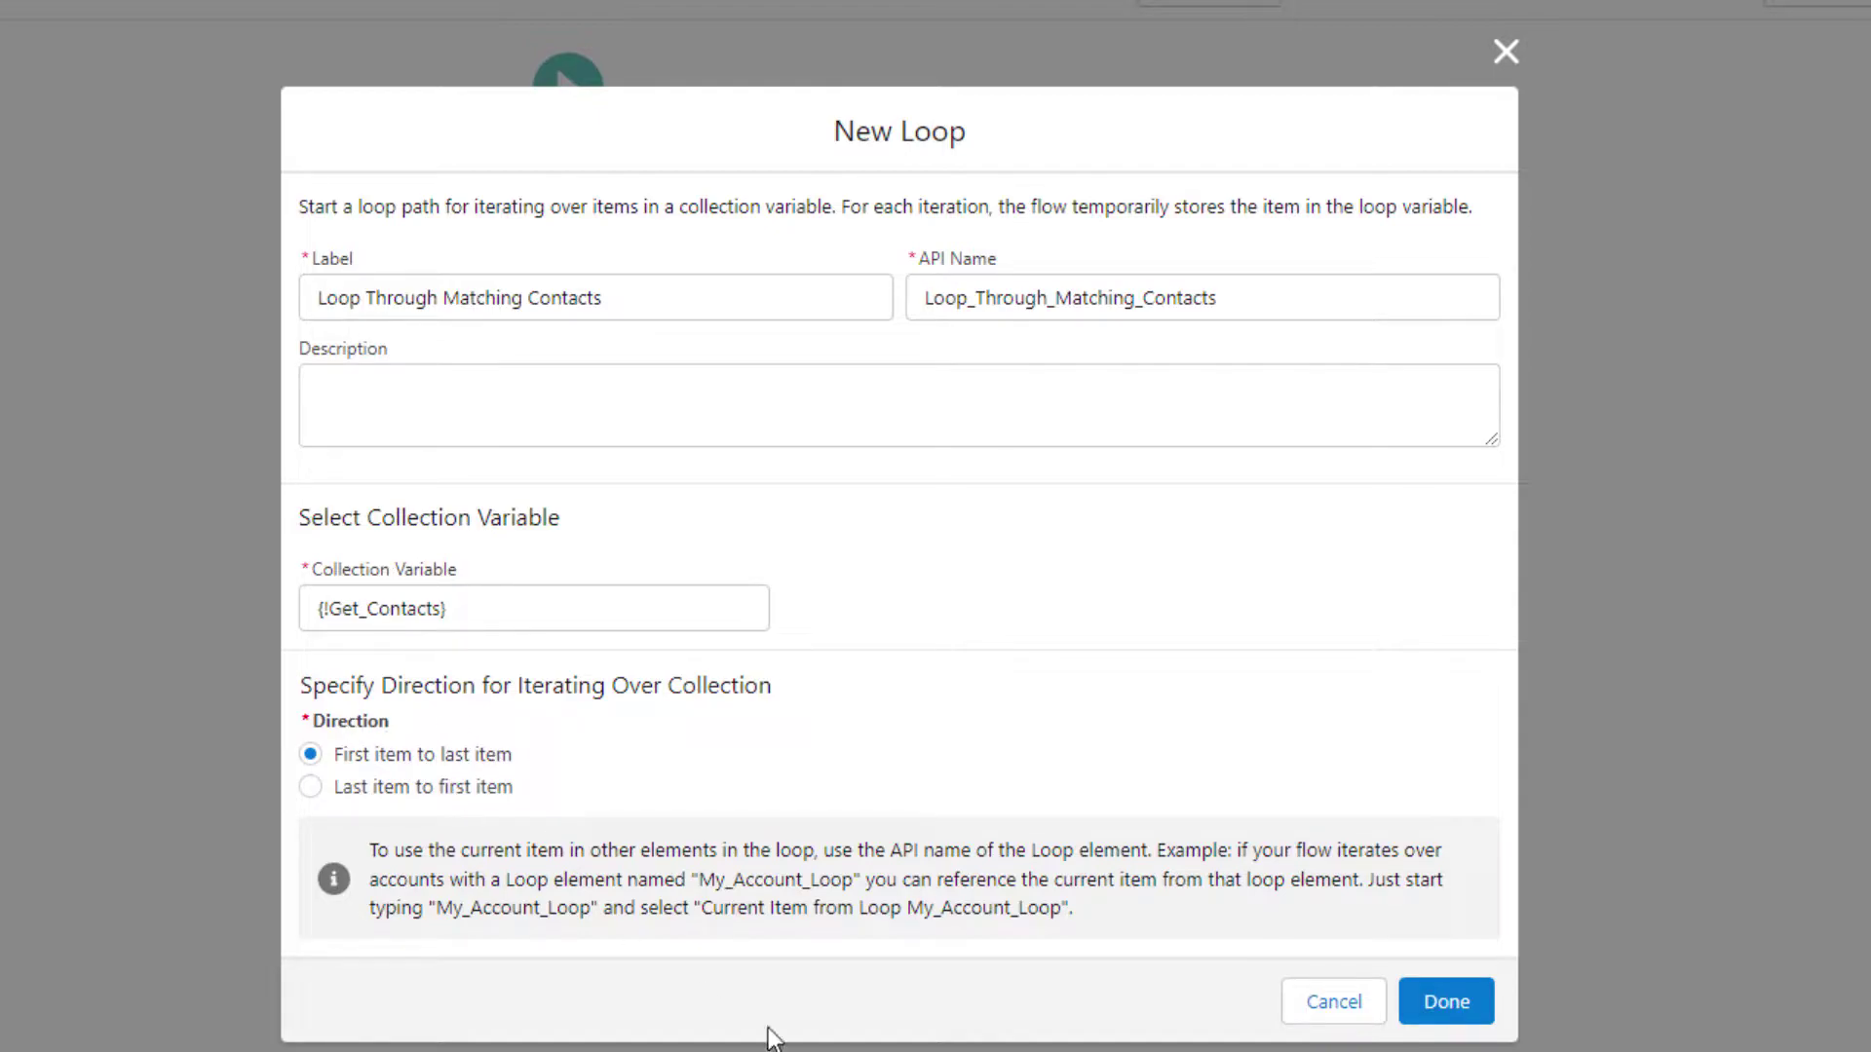
pyautogui.click(1446, 1001)
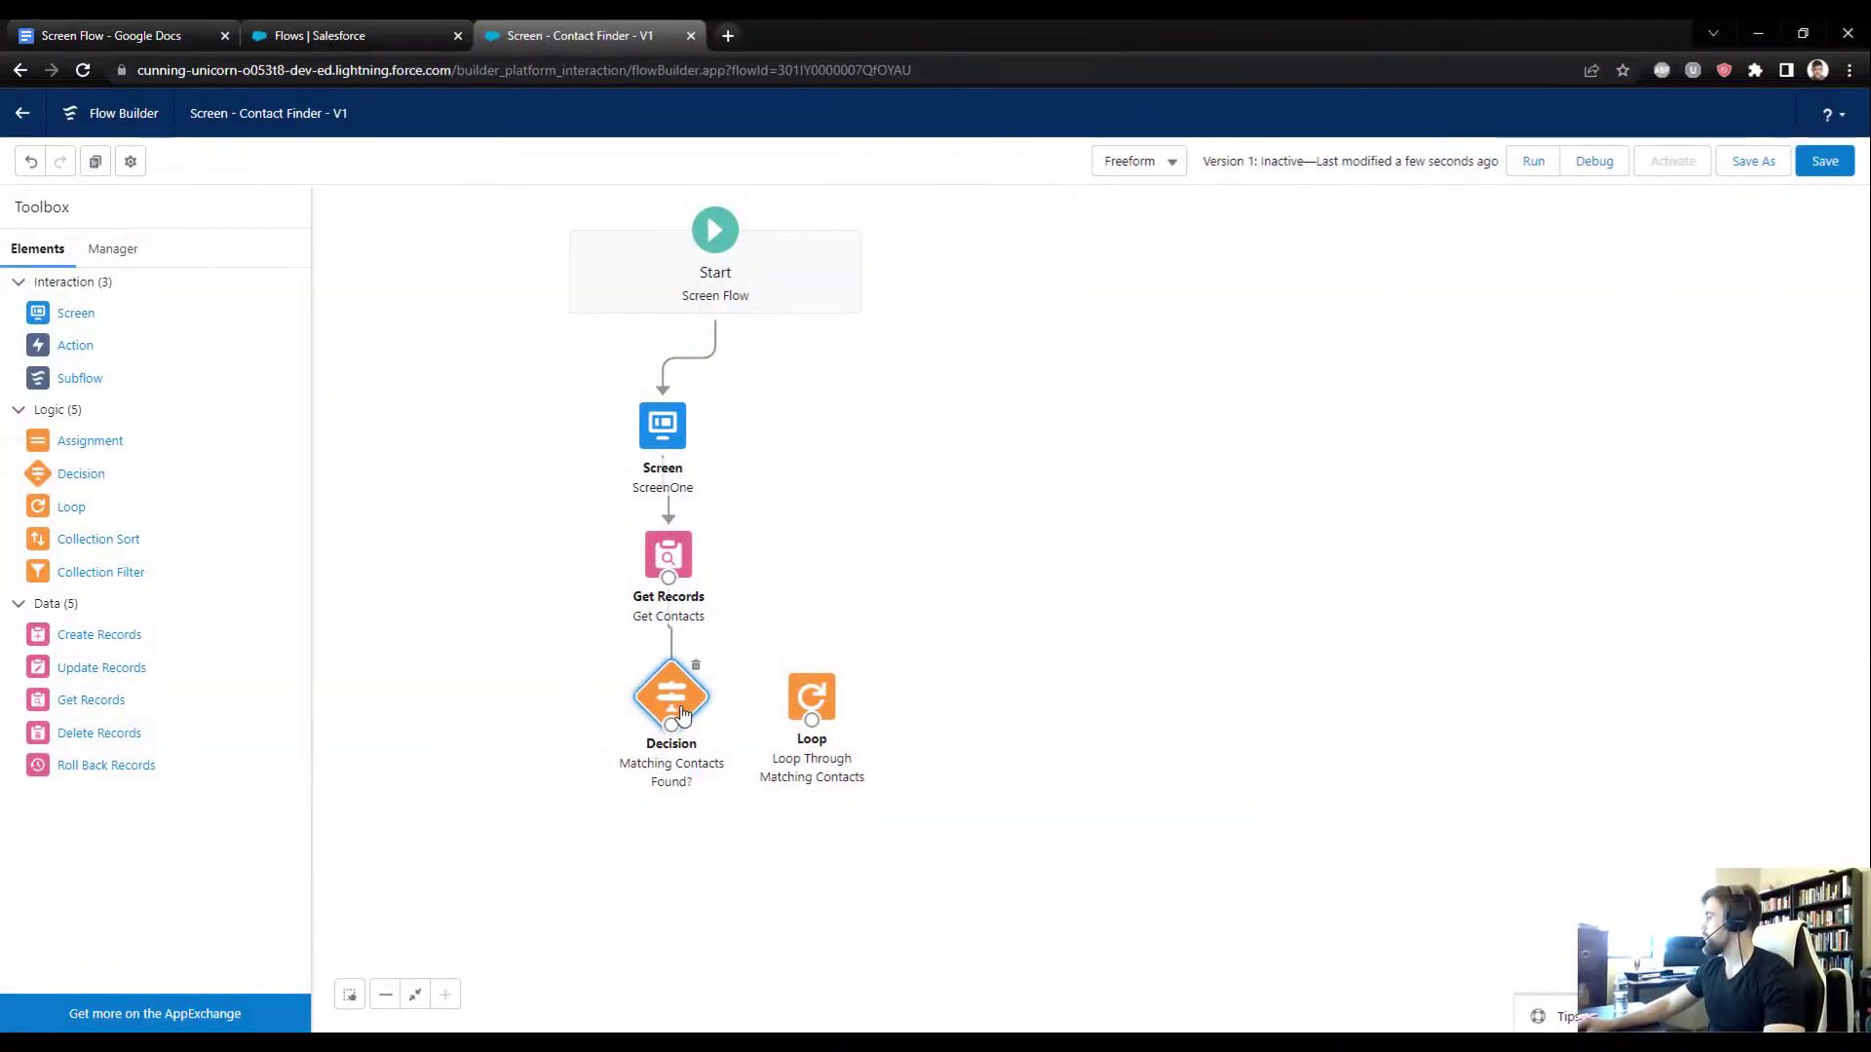
# Step: Route the decision's Yes outcome into the loop, then view the requirements document
pyautogui.moveTo(683, 714); pyautogui.dragTo(848, 701)
pyautogui.click(1196, 634)
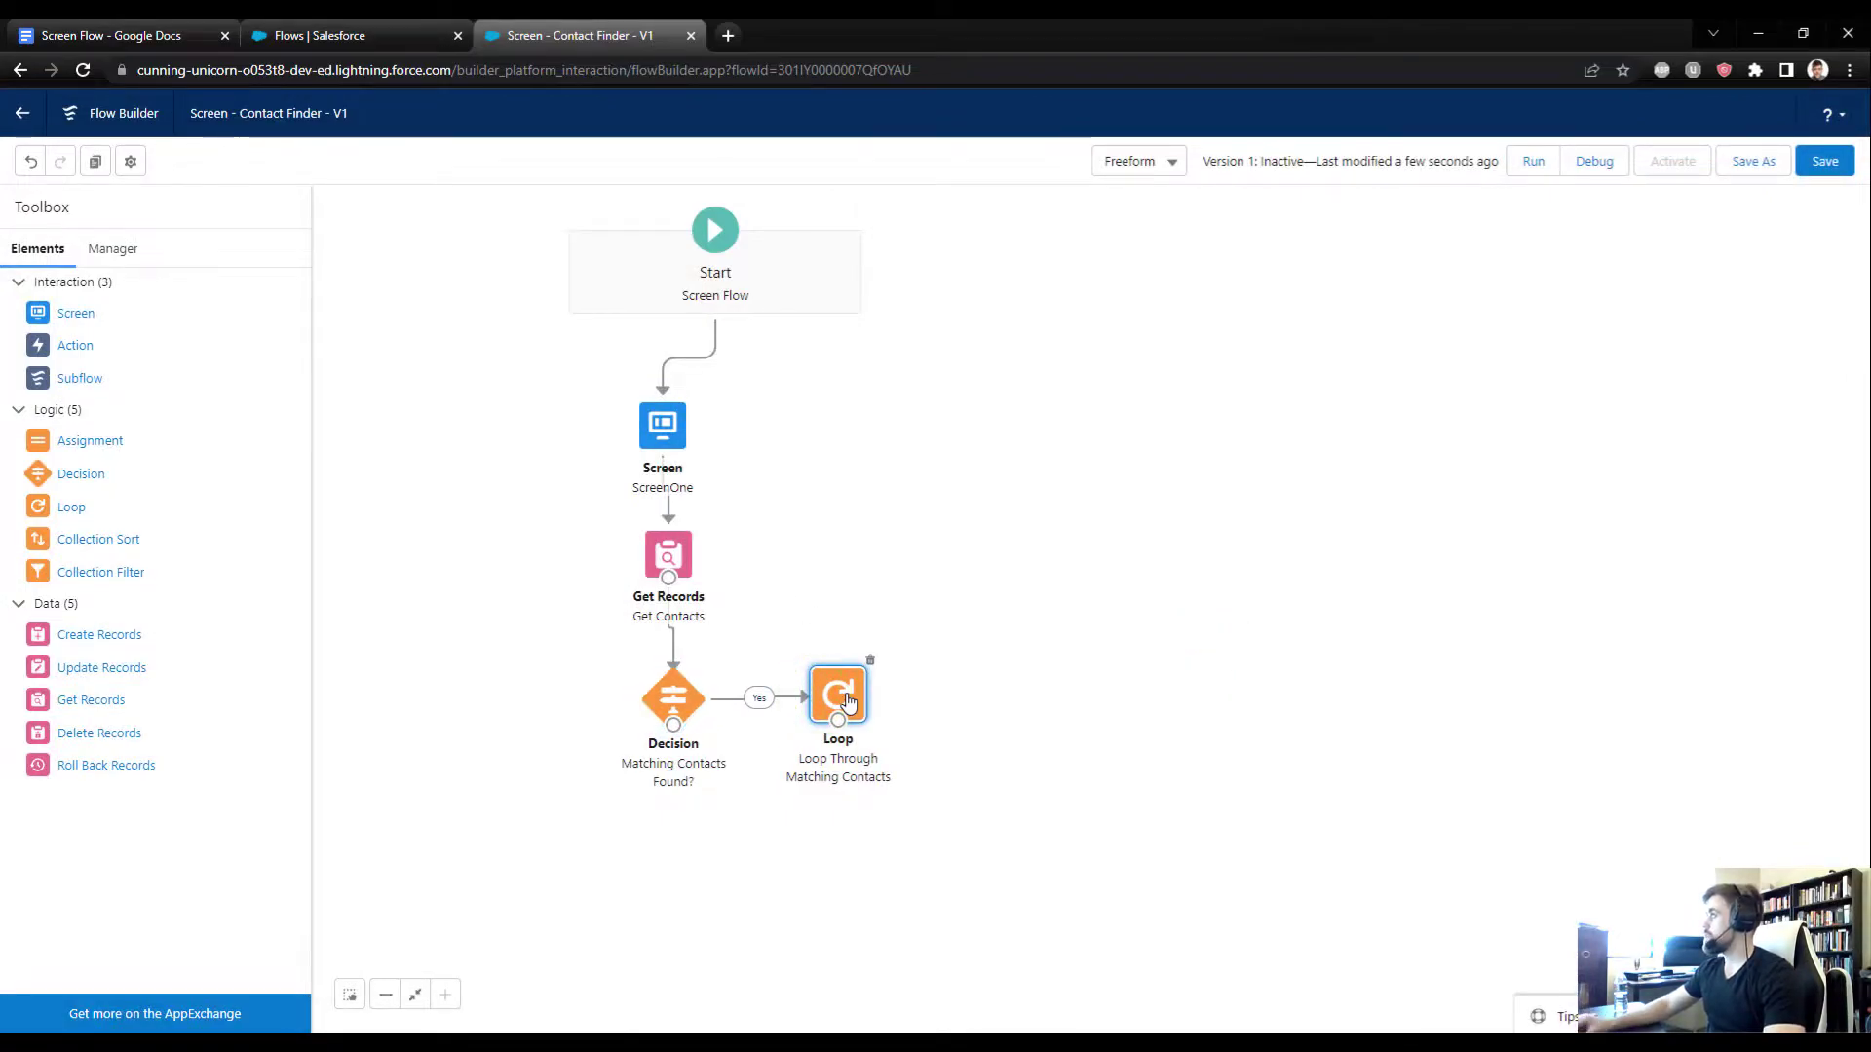
pyautogui.click(112, 35)
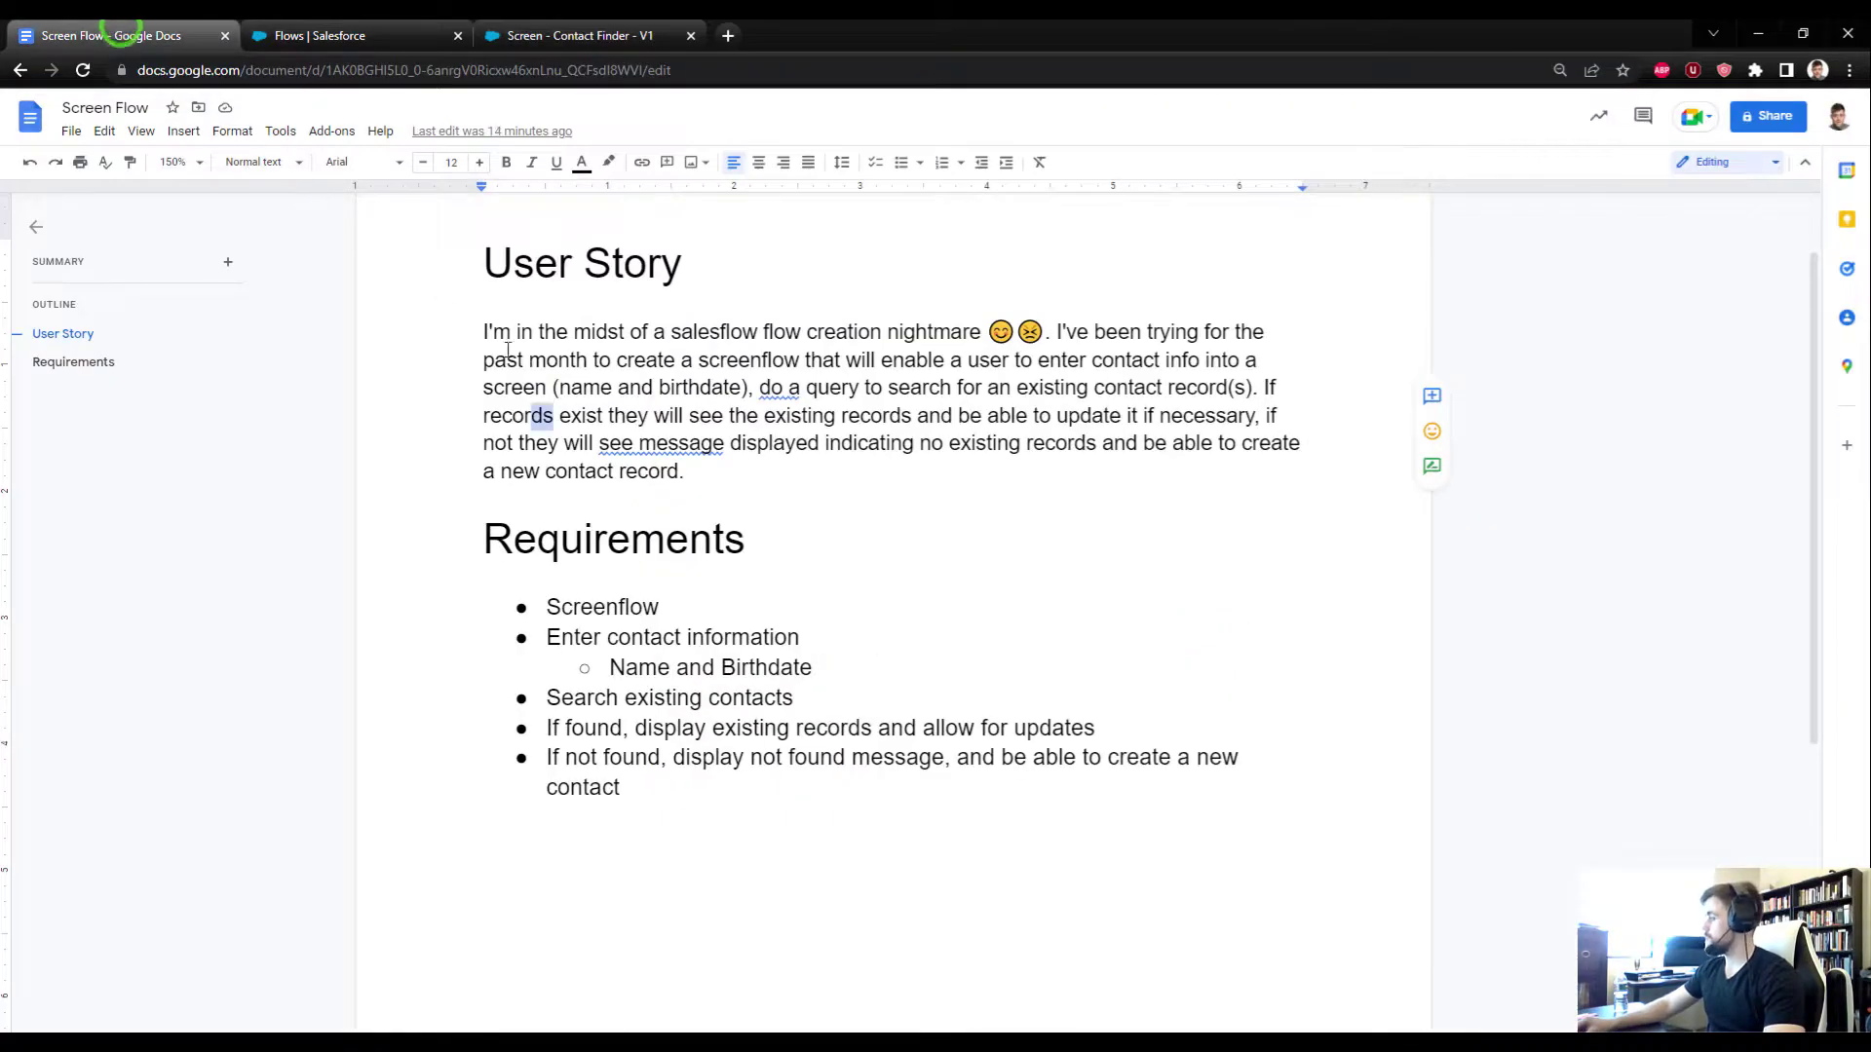
# Step: Select the user story sentence about querying existing contacts, then return to the flow
pyautogui.click(656, 417)
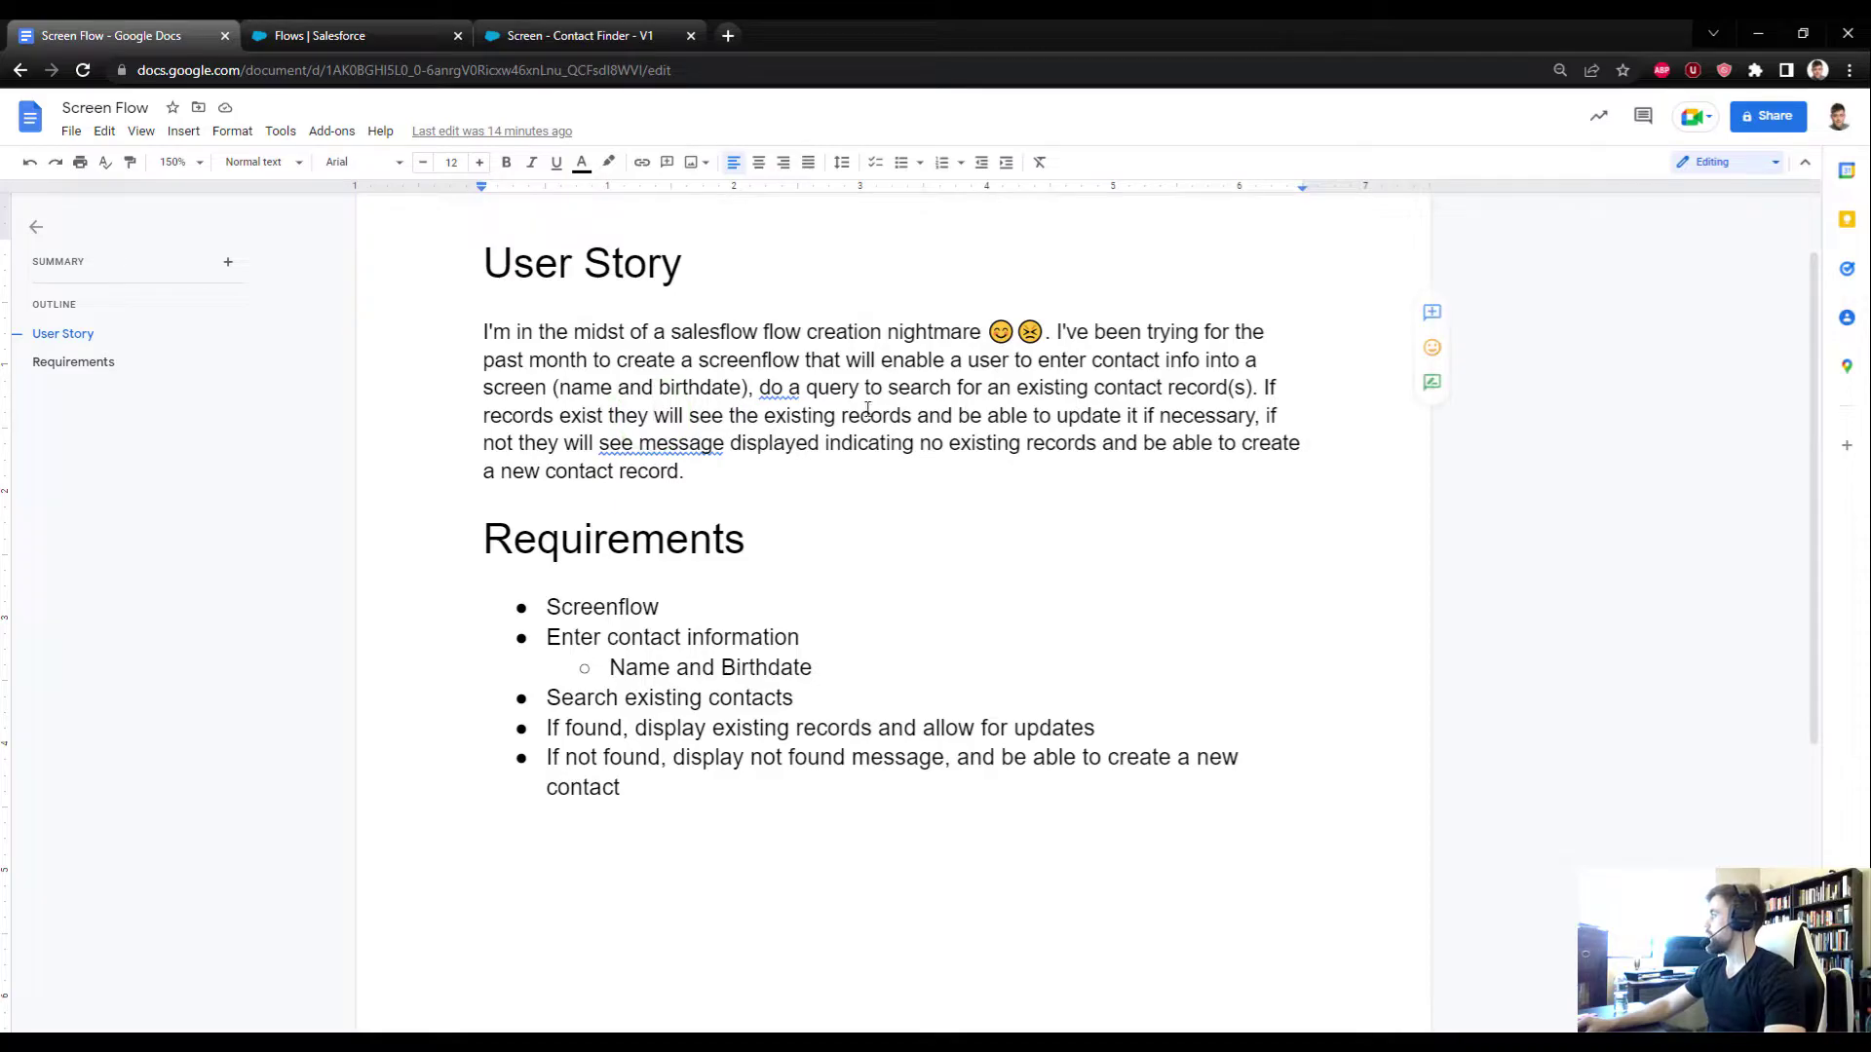
pyautogui.moveTo(772, 390); pyautogui.dragTo(1260, 388)
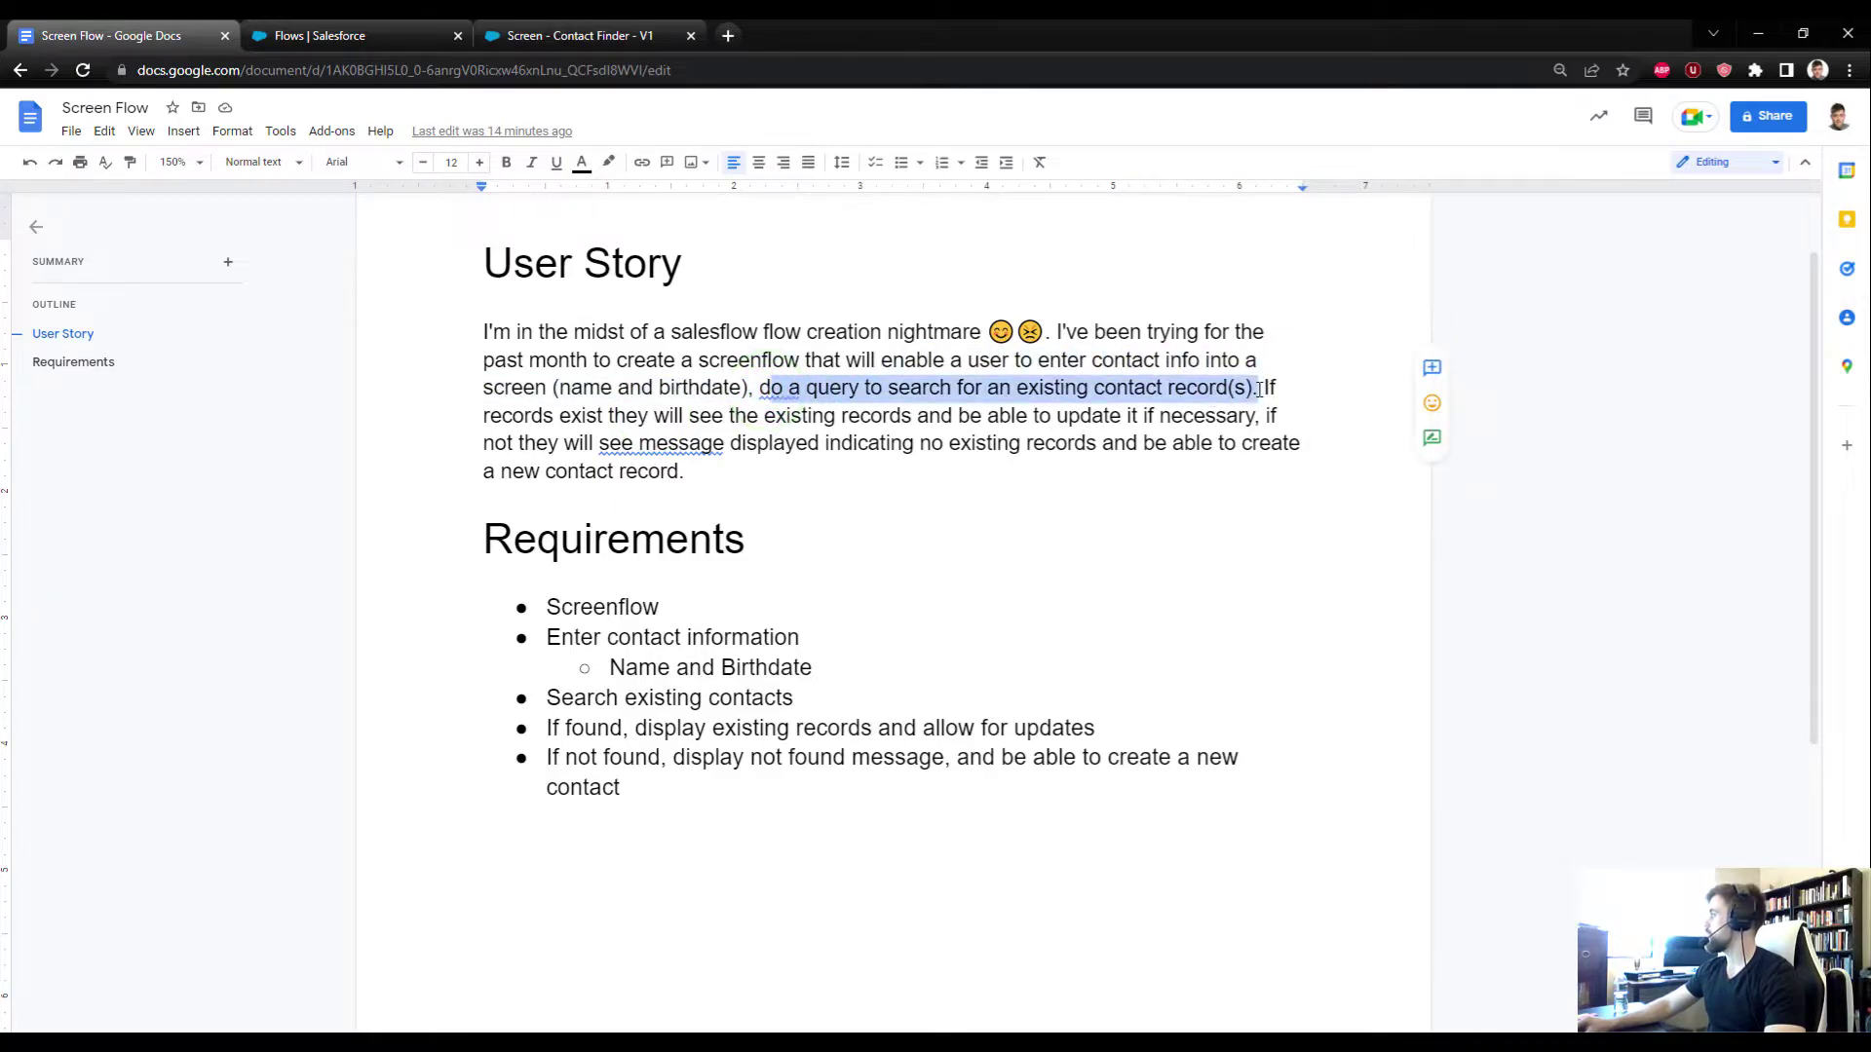
pyautogui.click(698, 417)
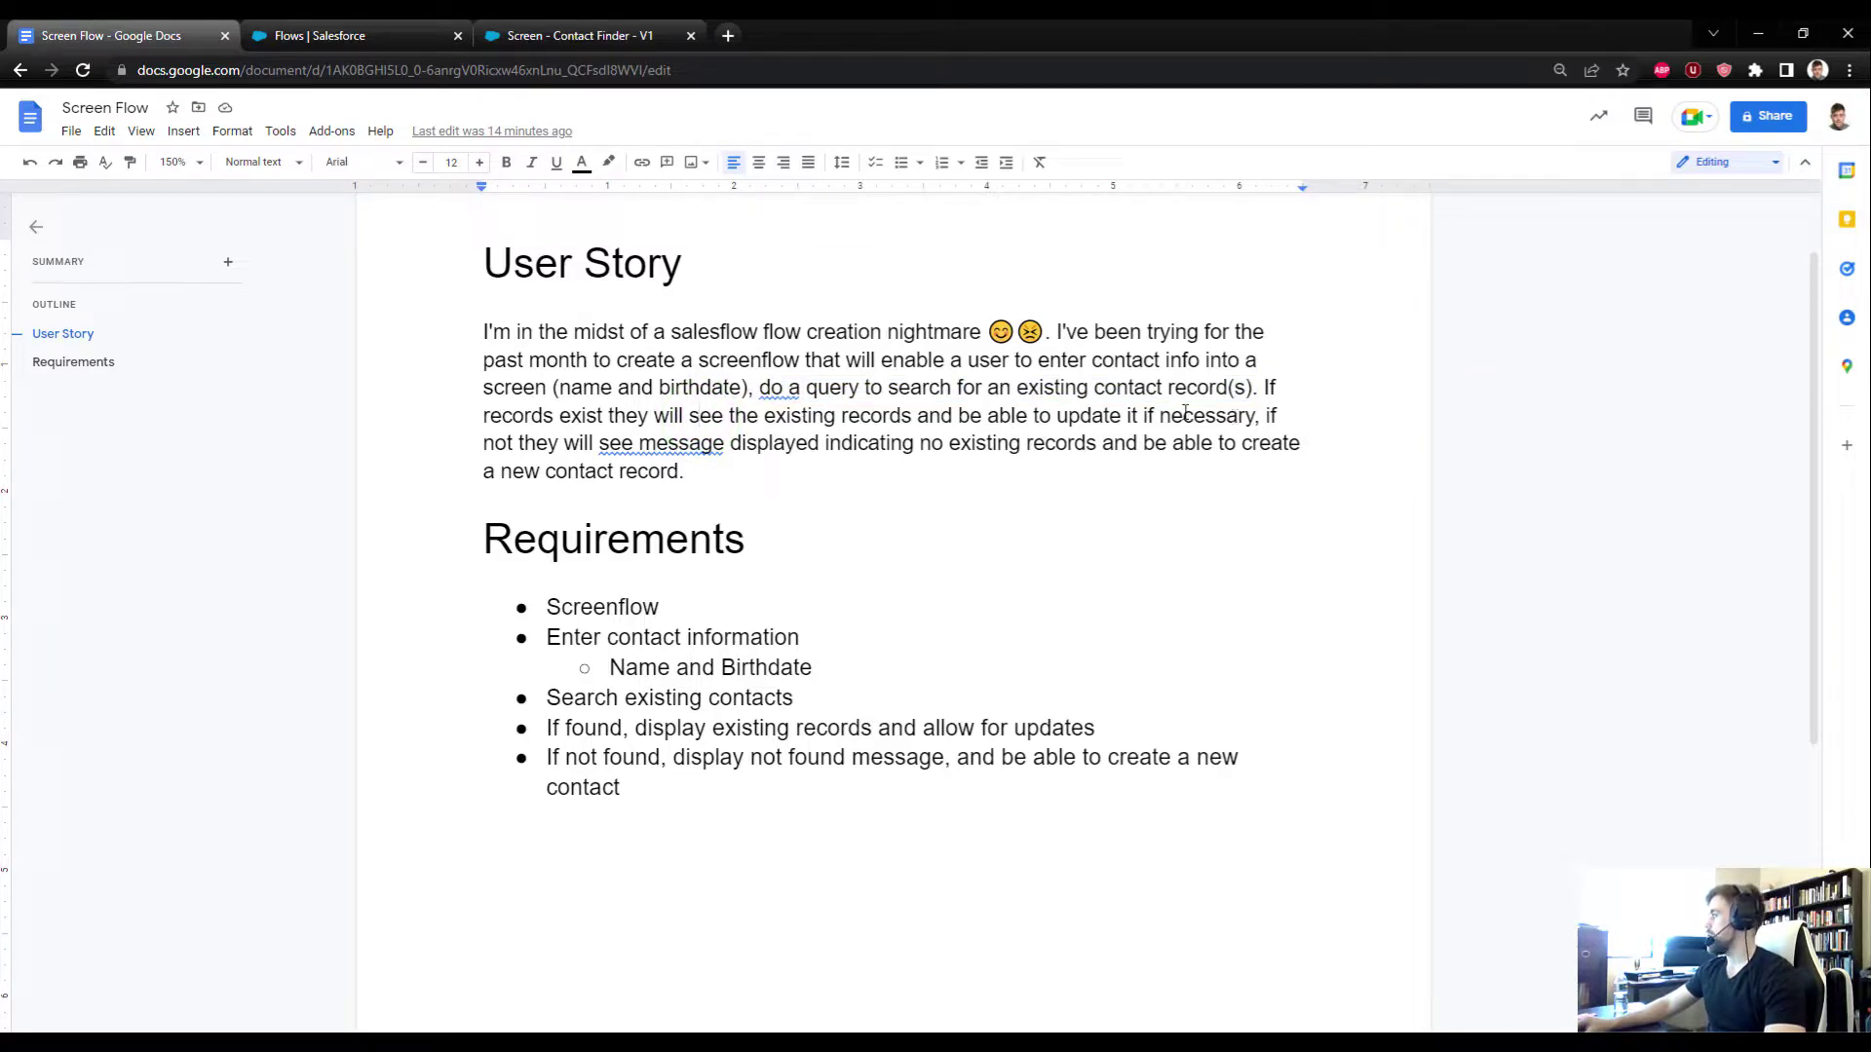
pyautogui.click(546, 35)
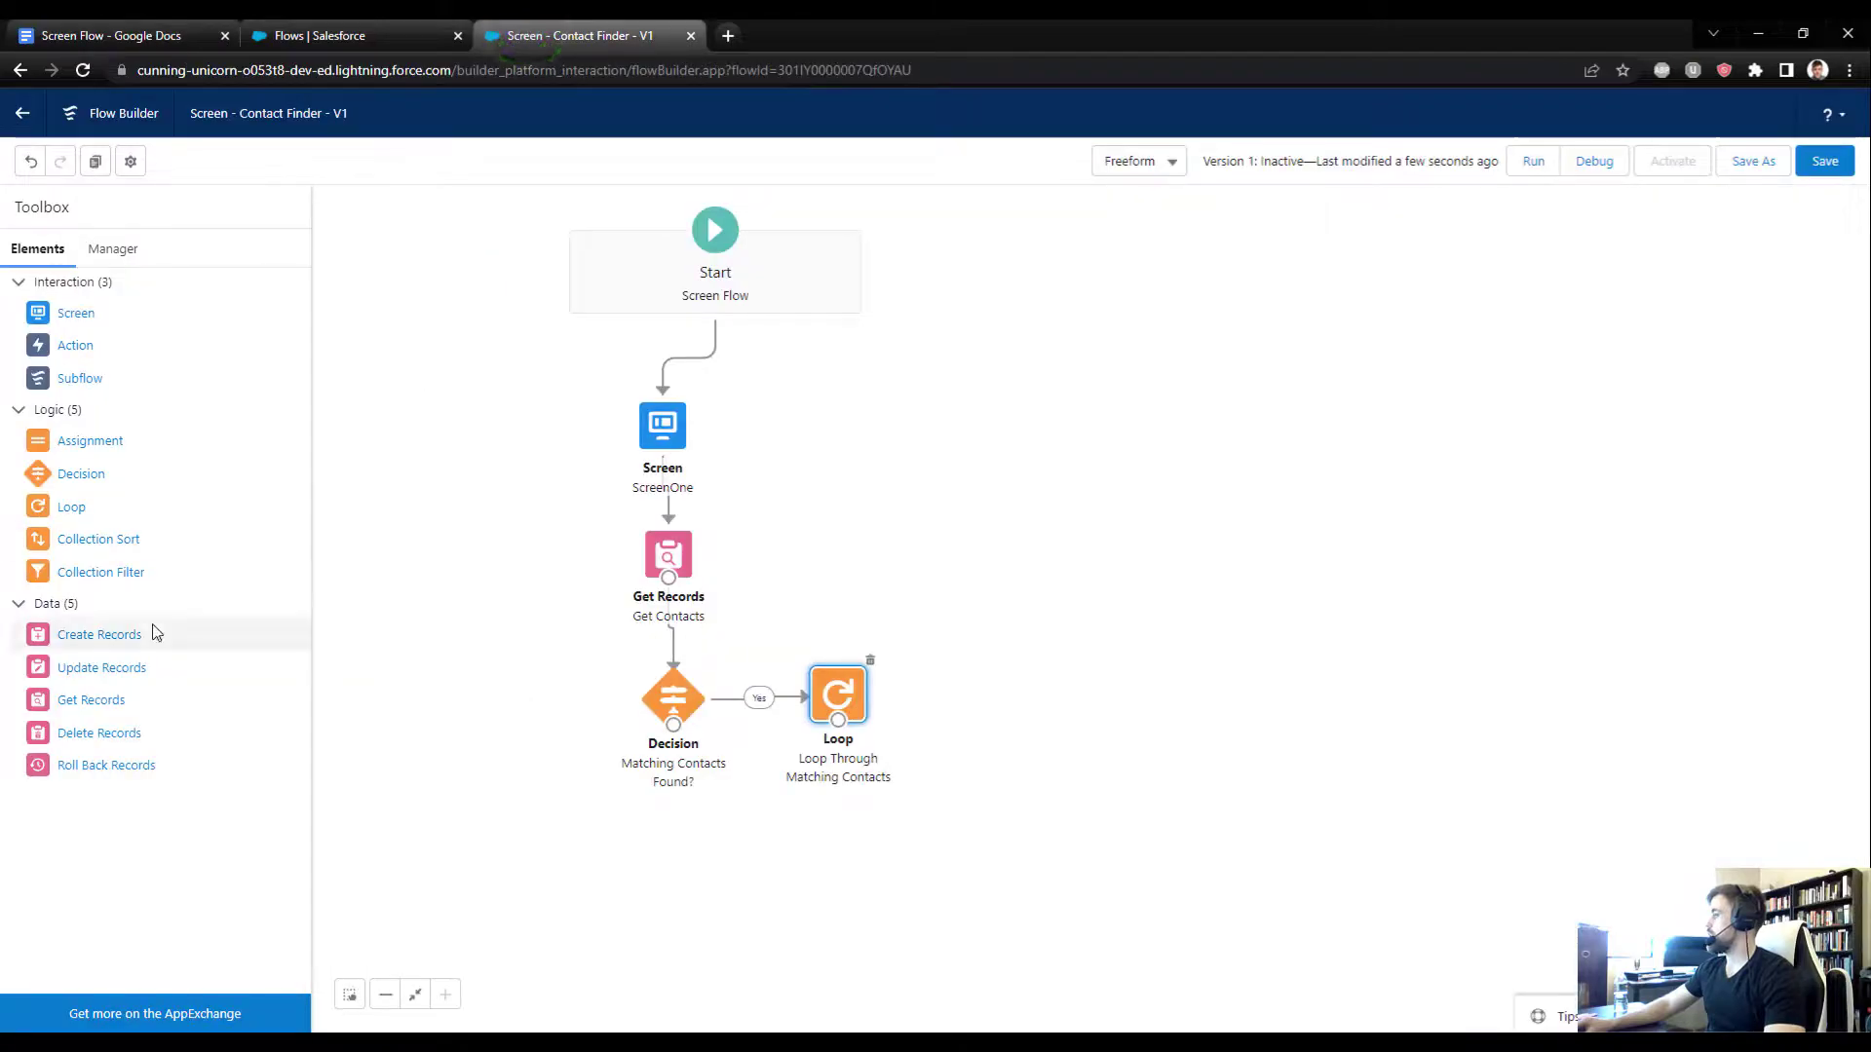
# Step: Add a new screen to the canvas with its header and Pause button hidden
pyautogui.moveTo(1307, 694); pyautogui.dragTo(1230, 676)
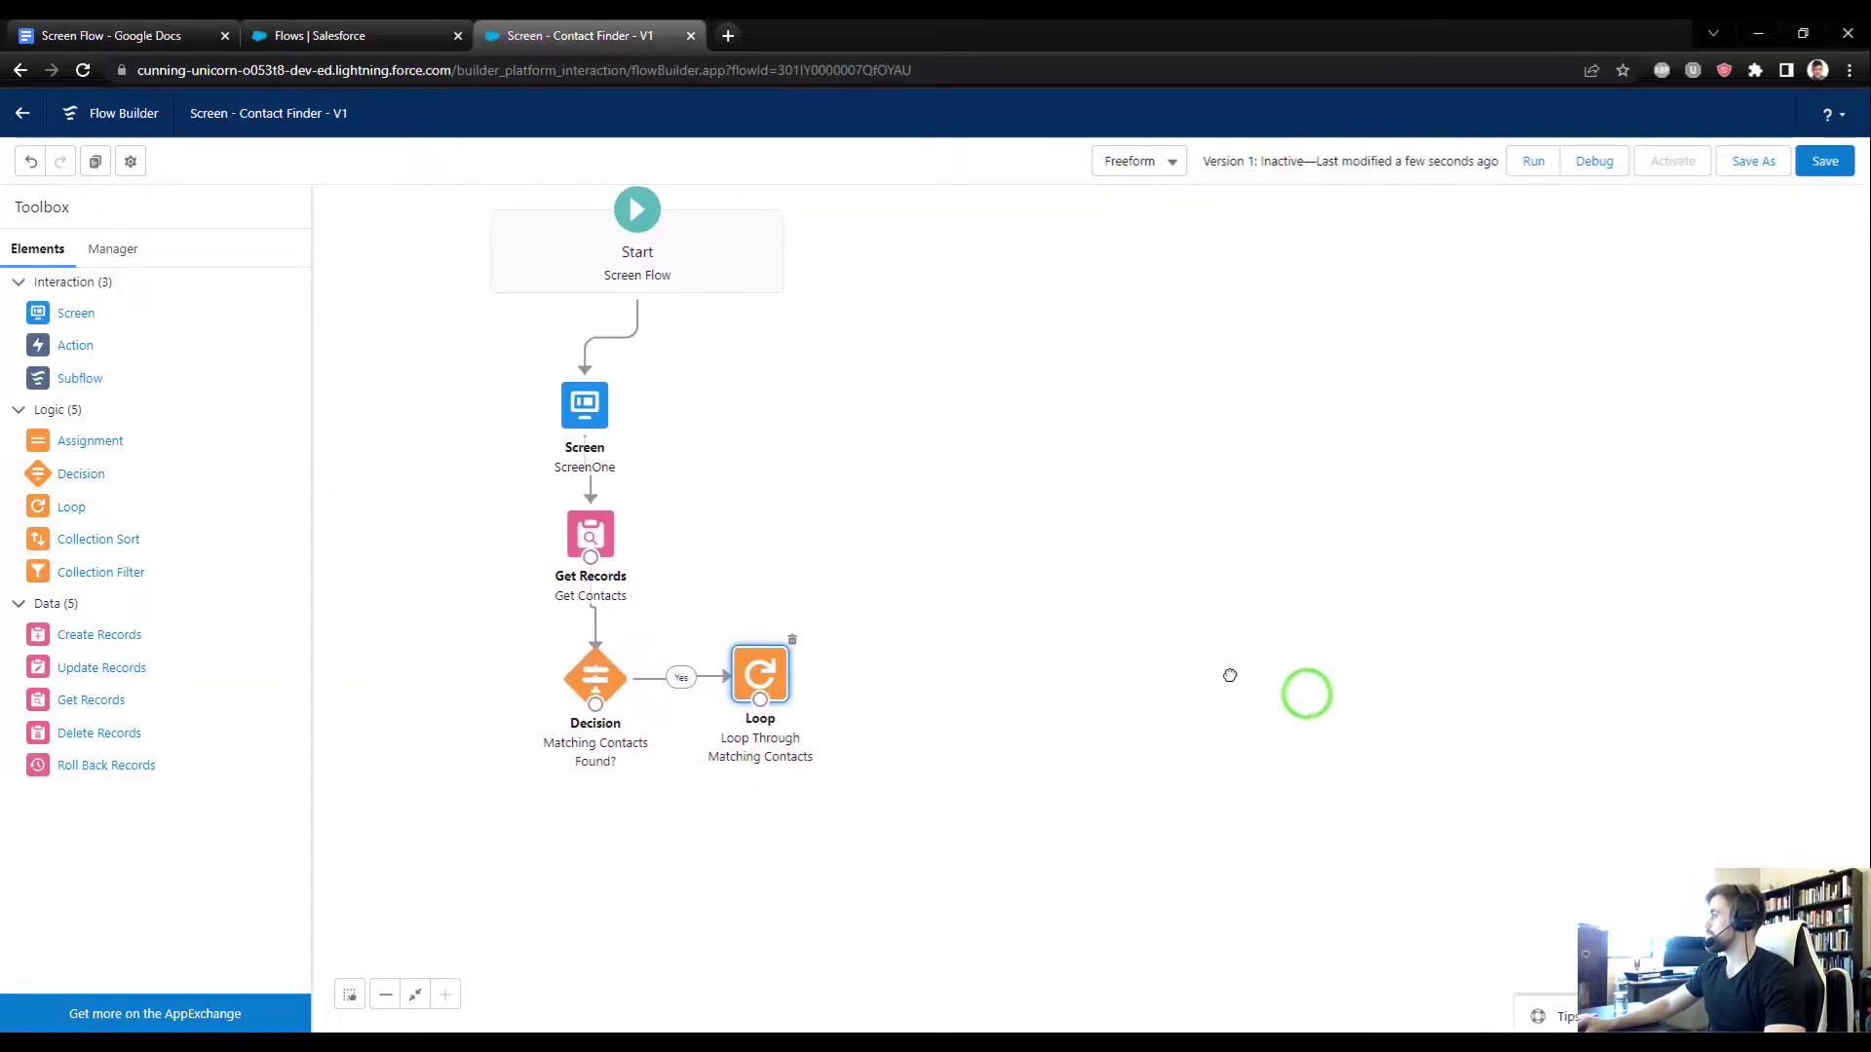
pyautogui.moveTo(73, 314); pyautogui.dragTo(909, 660)
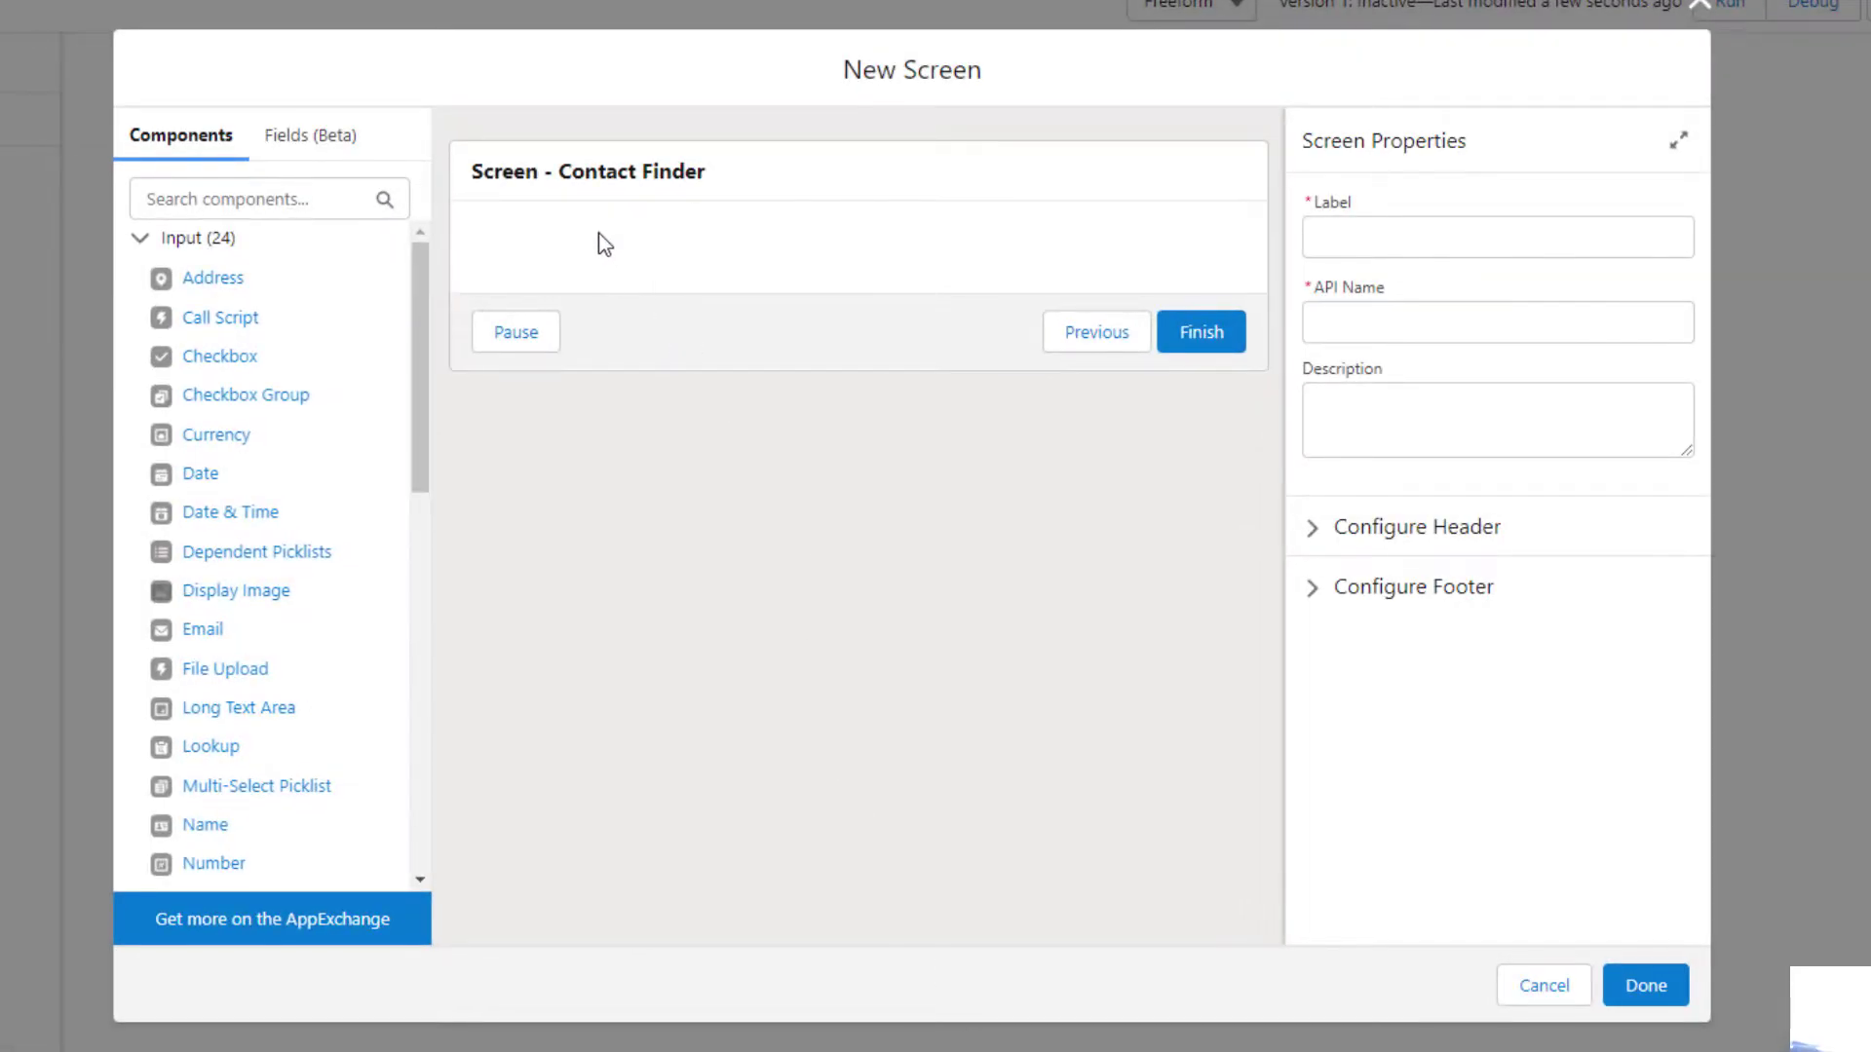
pyautogui.click(1432, 528)
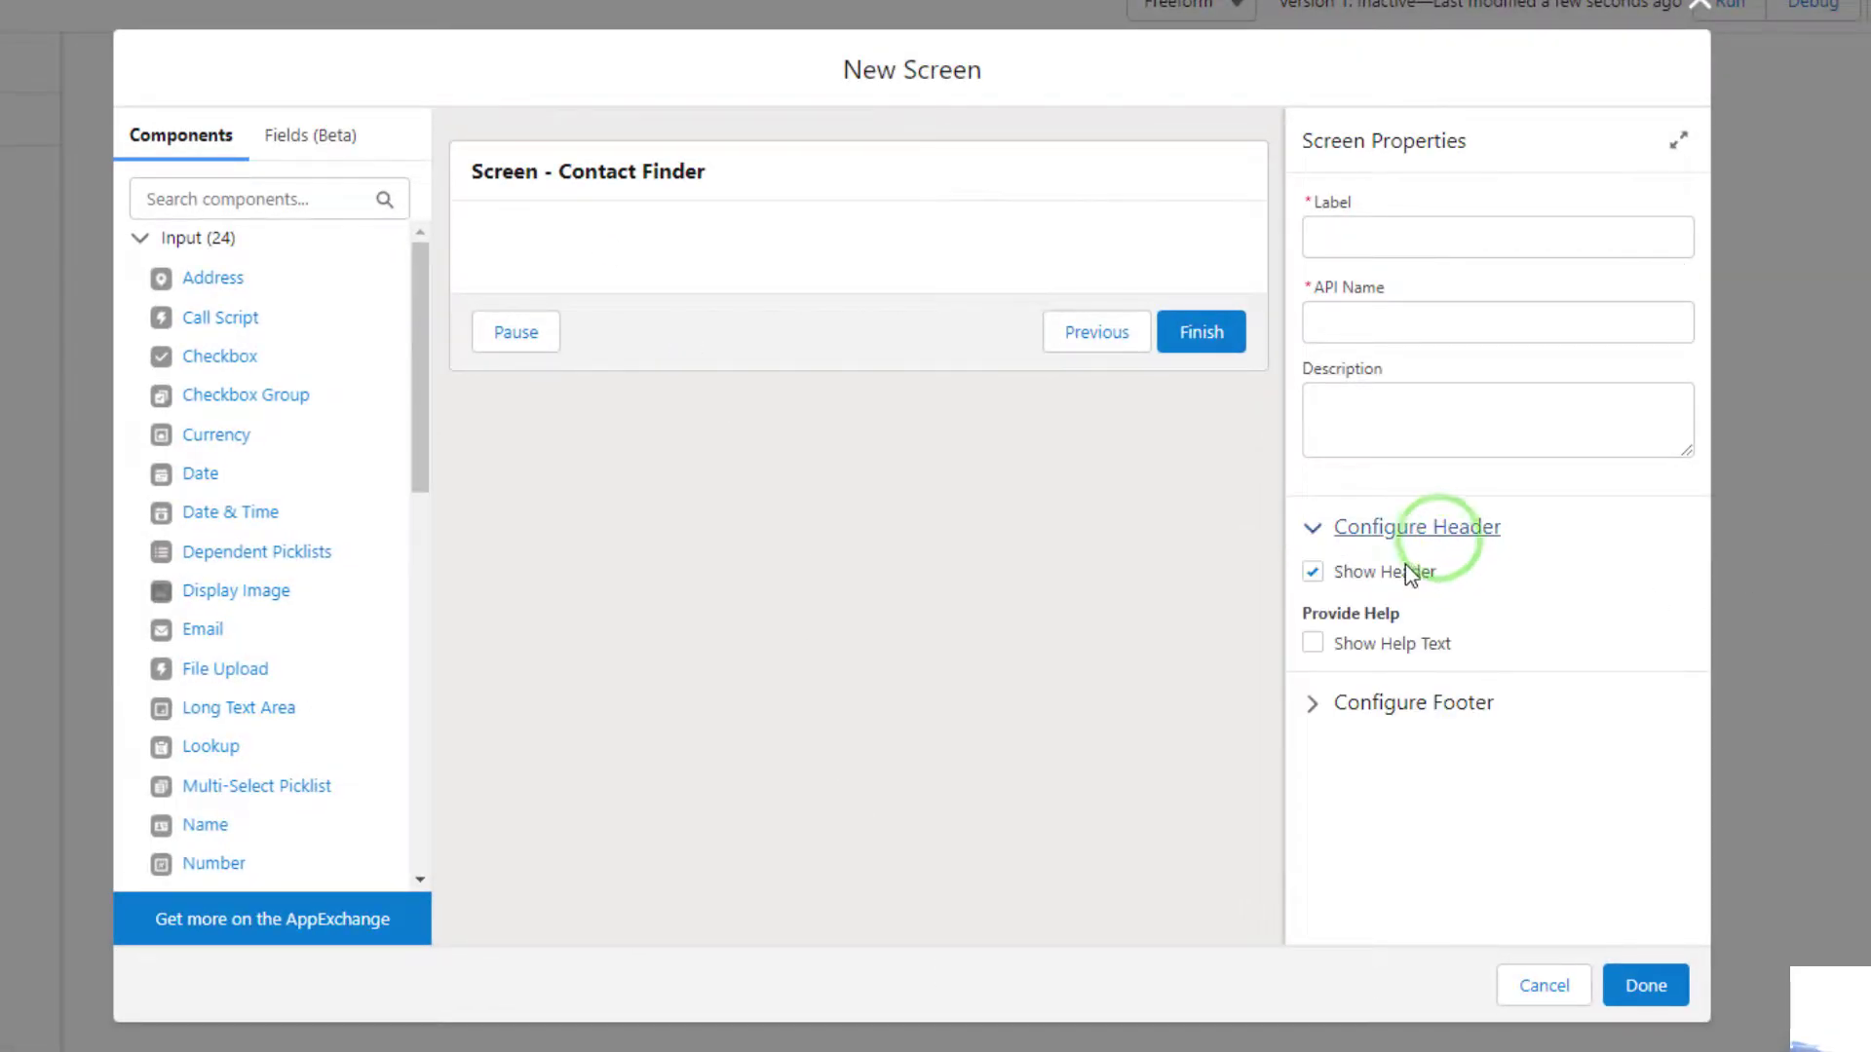
pyautogui.click(1408, 578)
pyautogui.click(1412, 701)
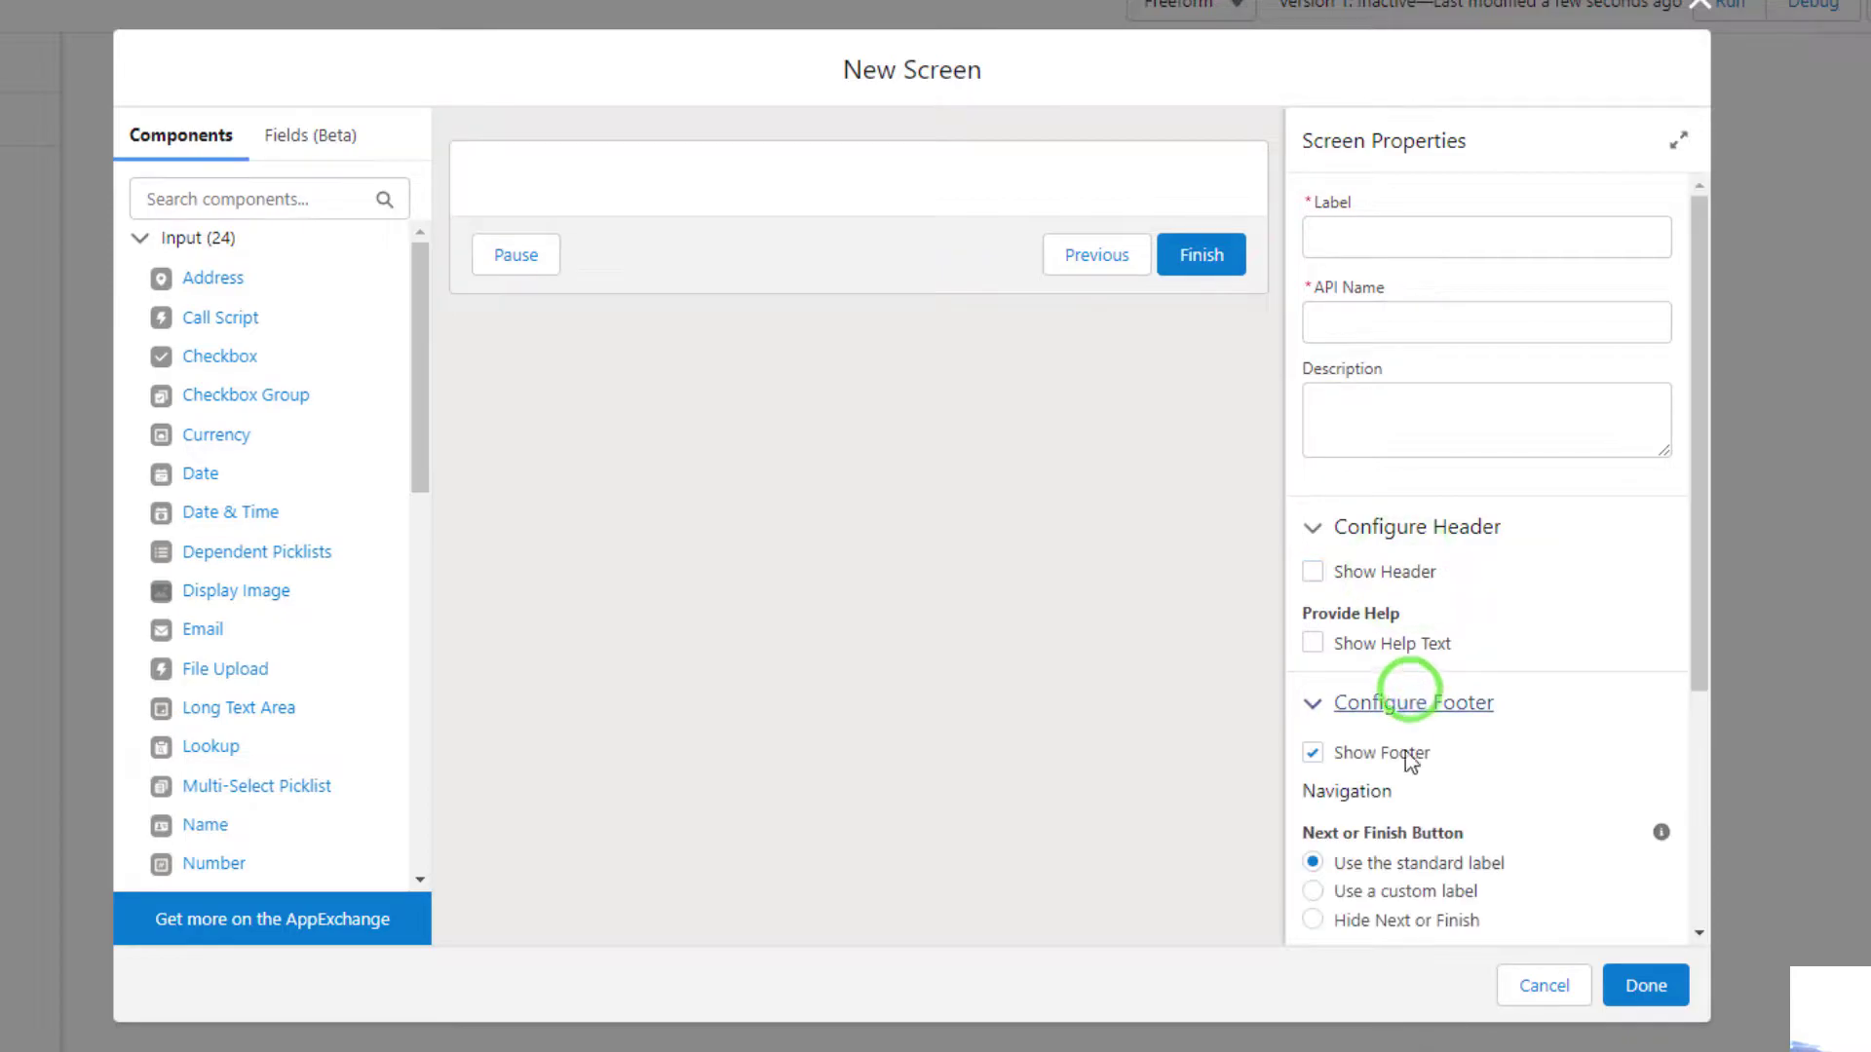
pyautogui.scroll(-4, 1393, 812)
pyautogui.click(1389, 821)
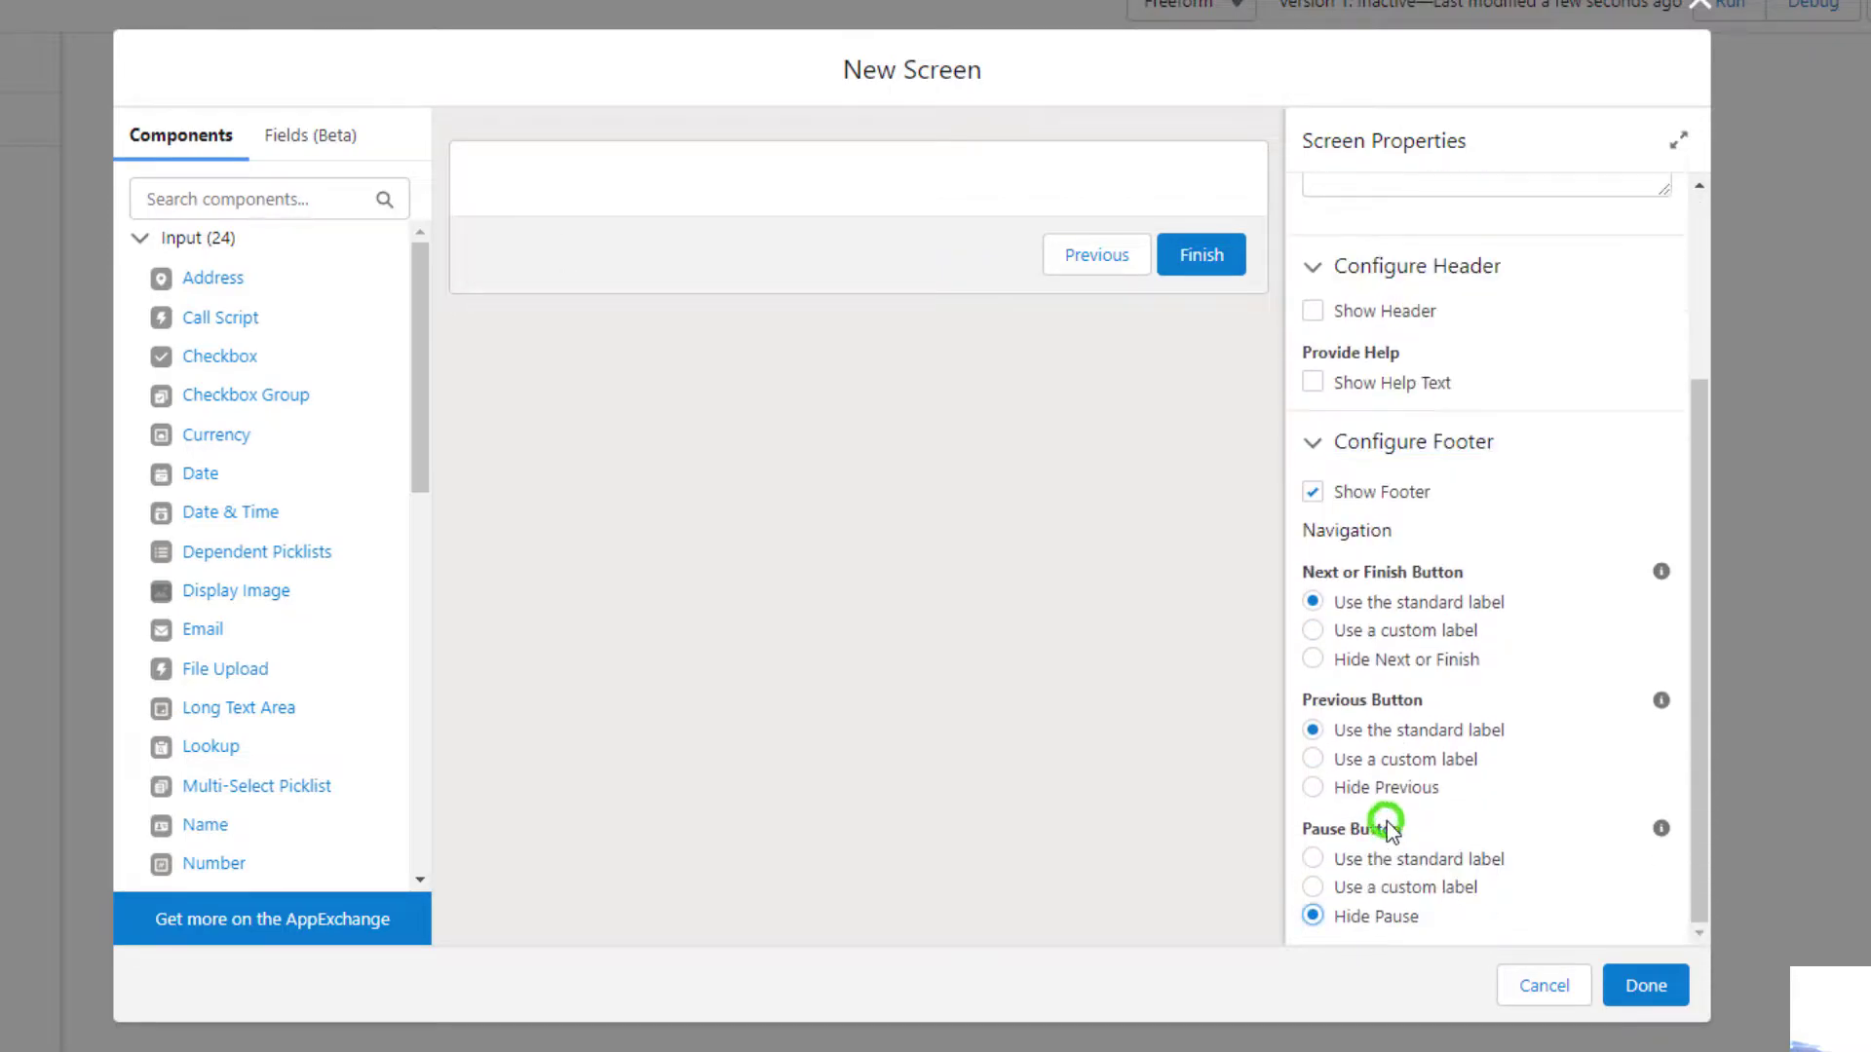
pyautogui.scroll(3, 1379, 651)
# Step: Label the screen ScreenTwo and add a Display Text component to it
pyautogui.click(1429, 230)
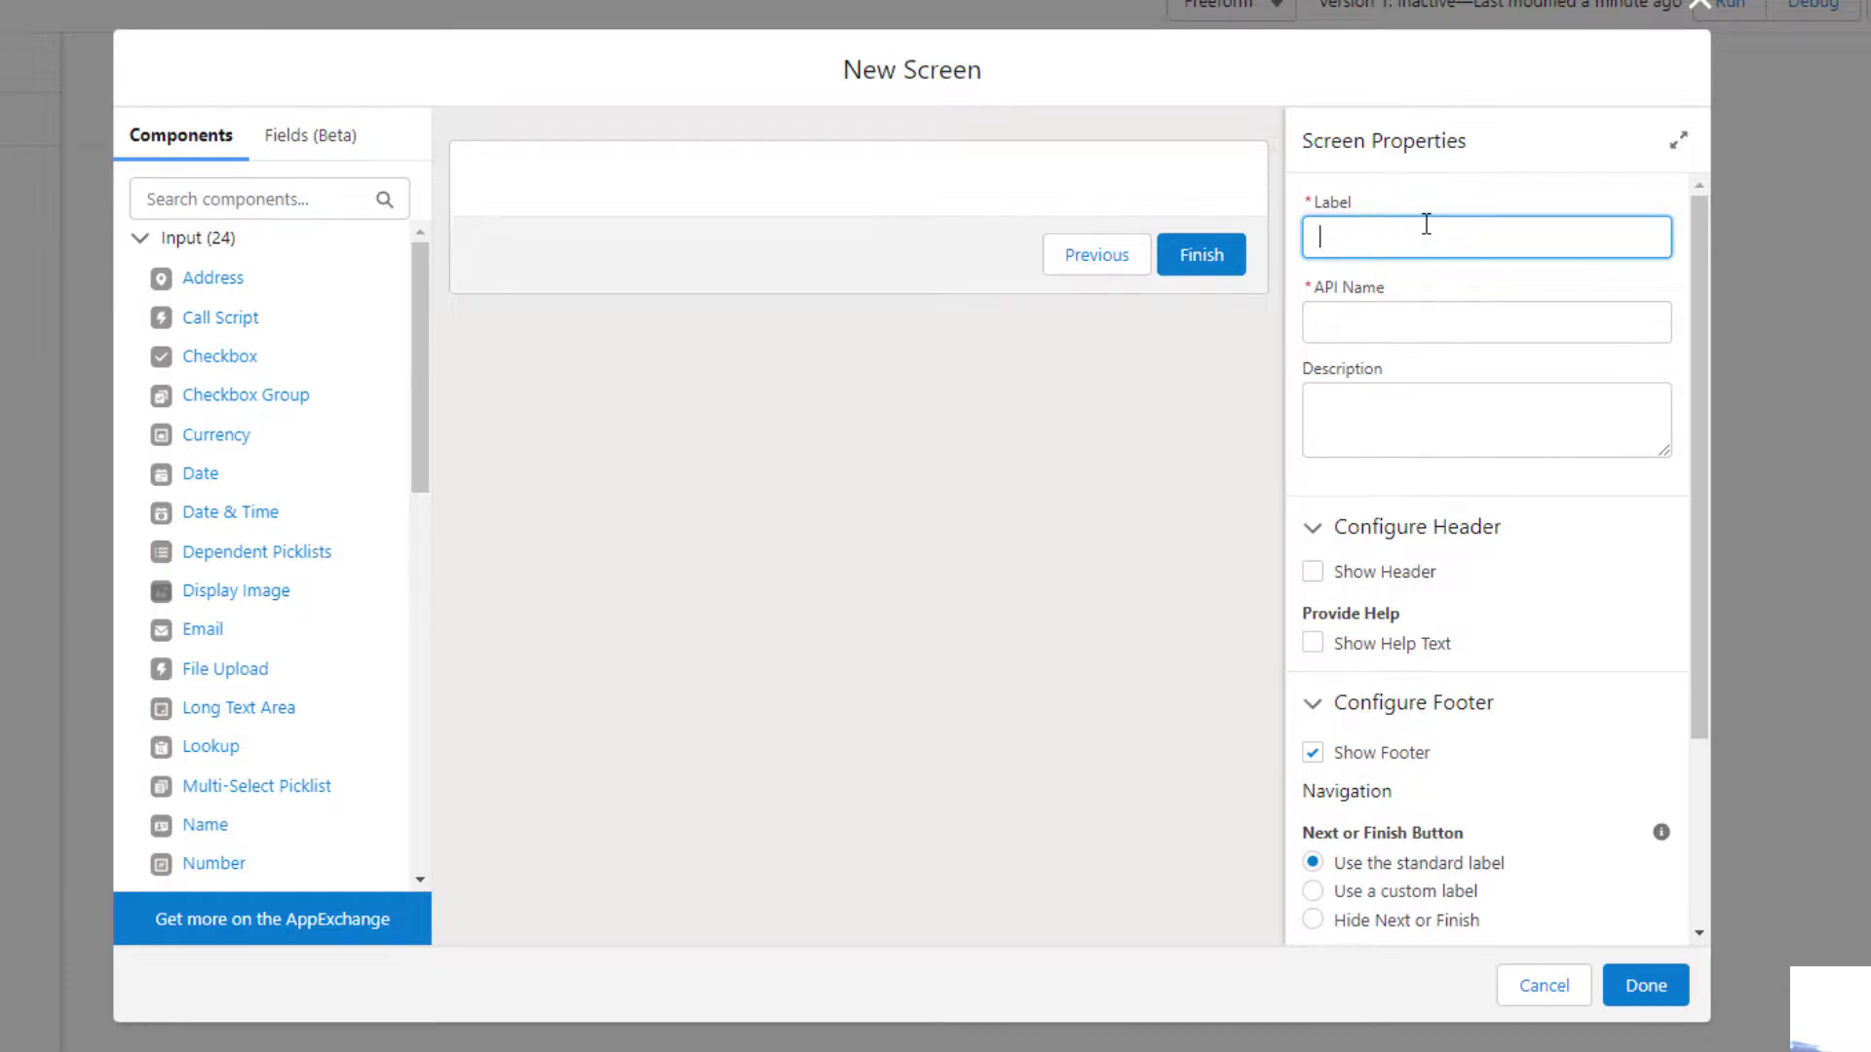
pyautogui.write('ScreenTwo')
pyautogui.press('Tab')
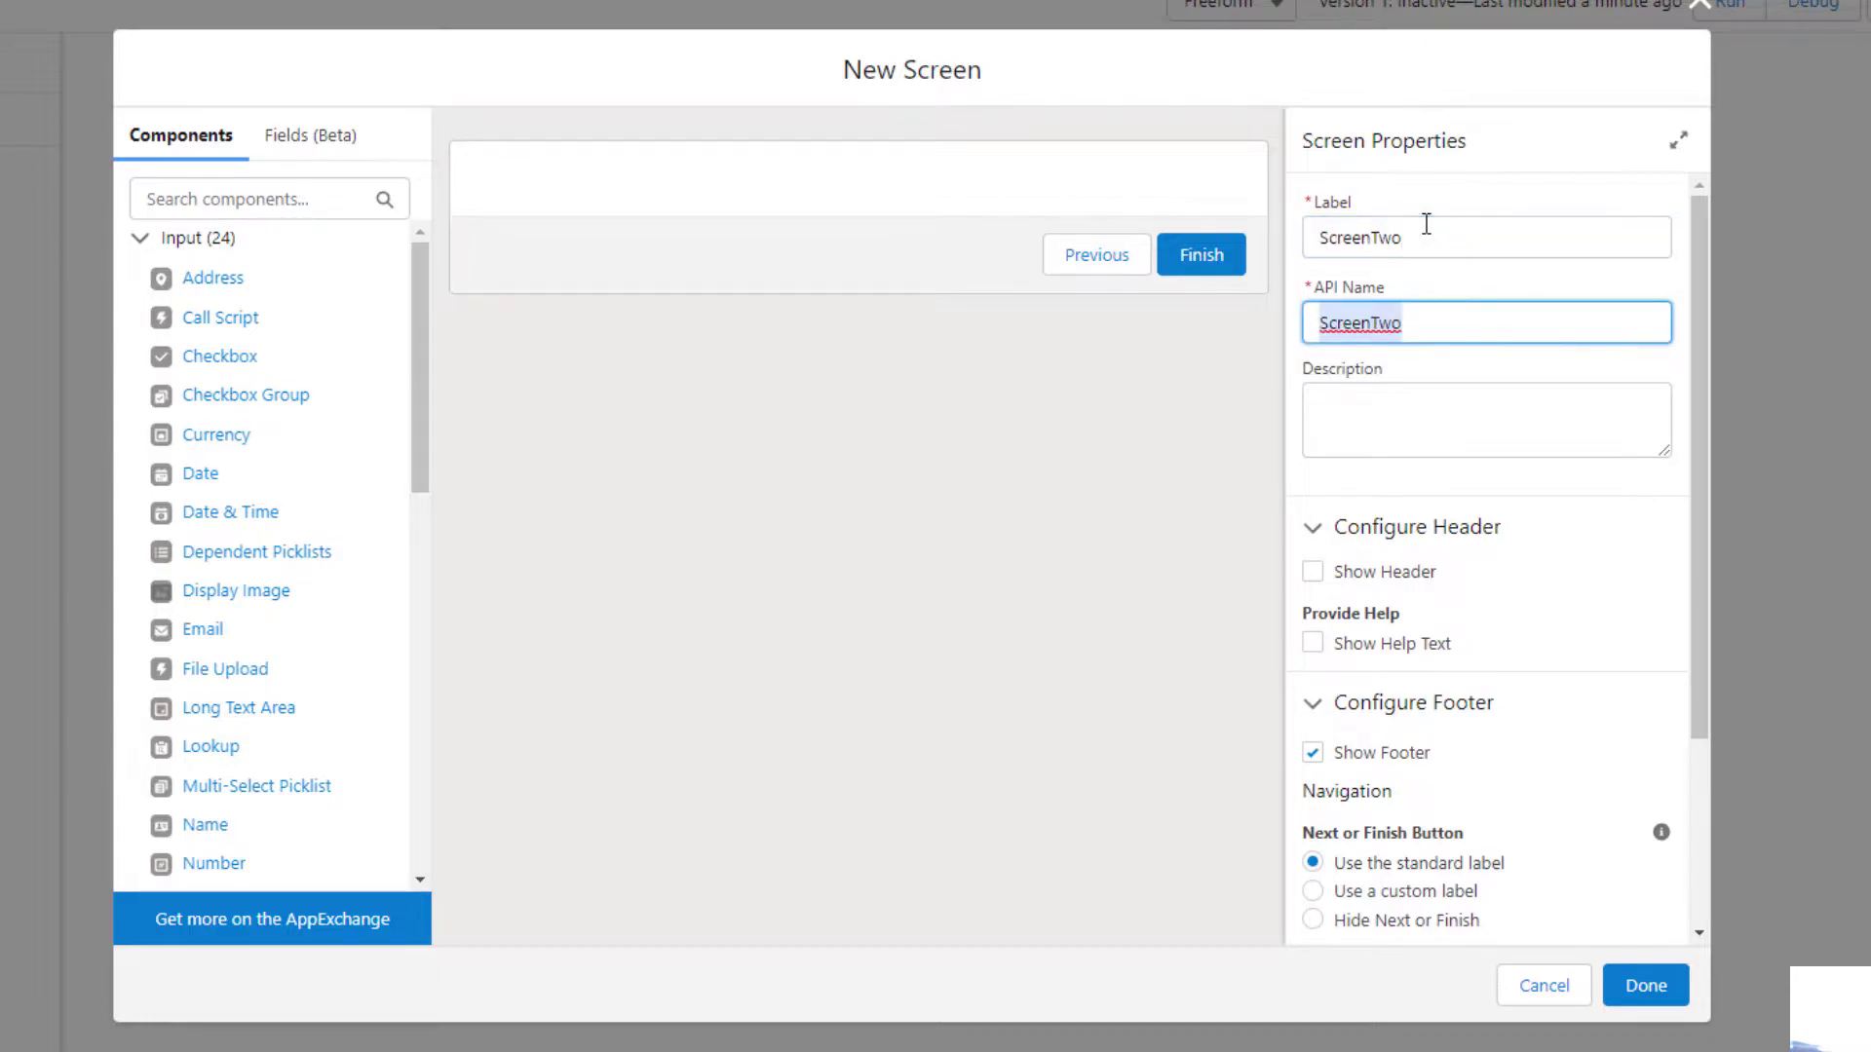
pyautogui.scroll(-4, 334, 467)
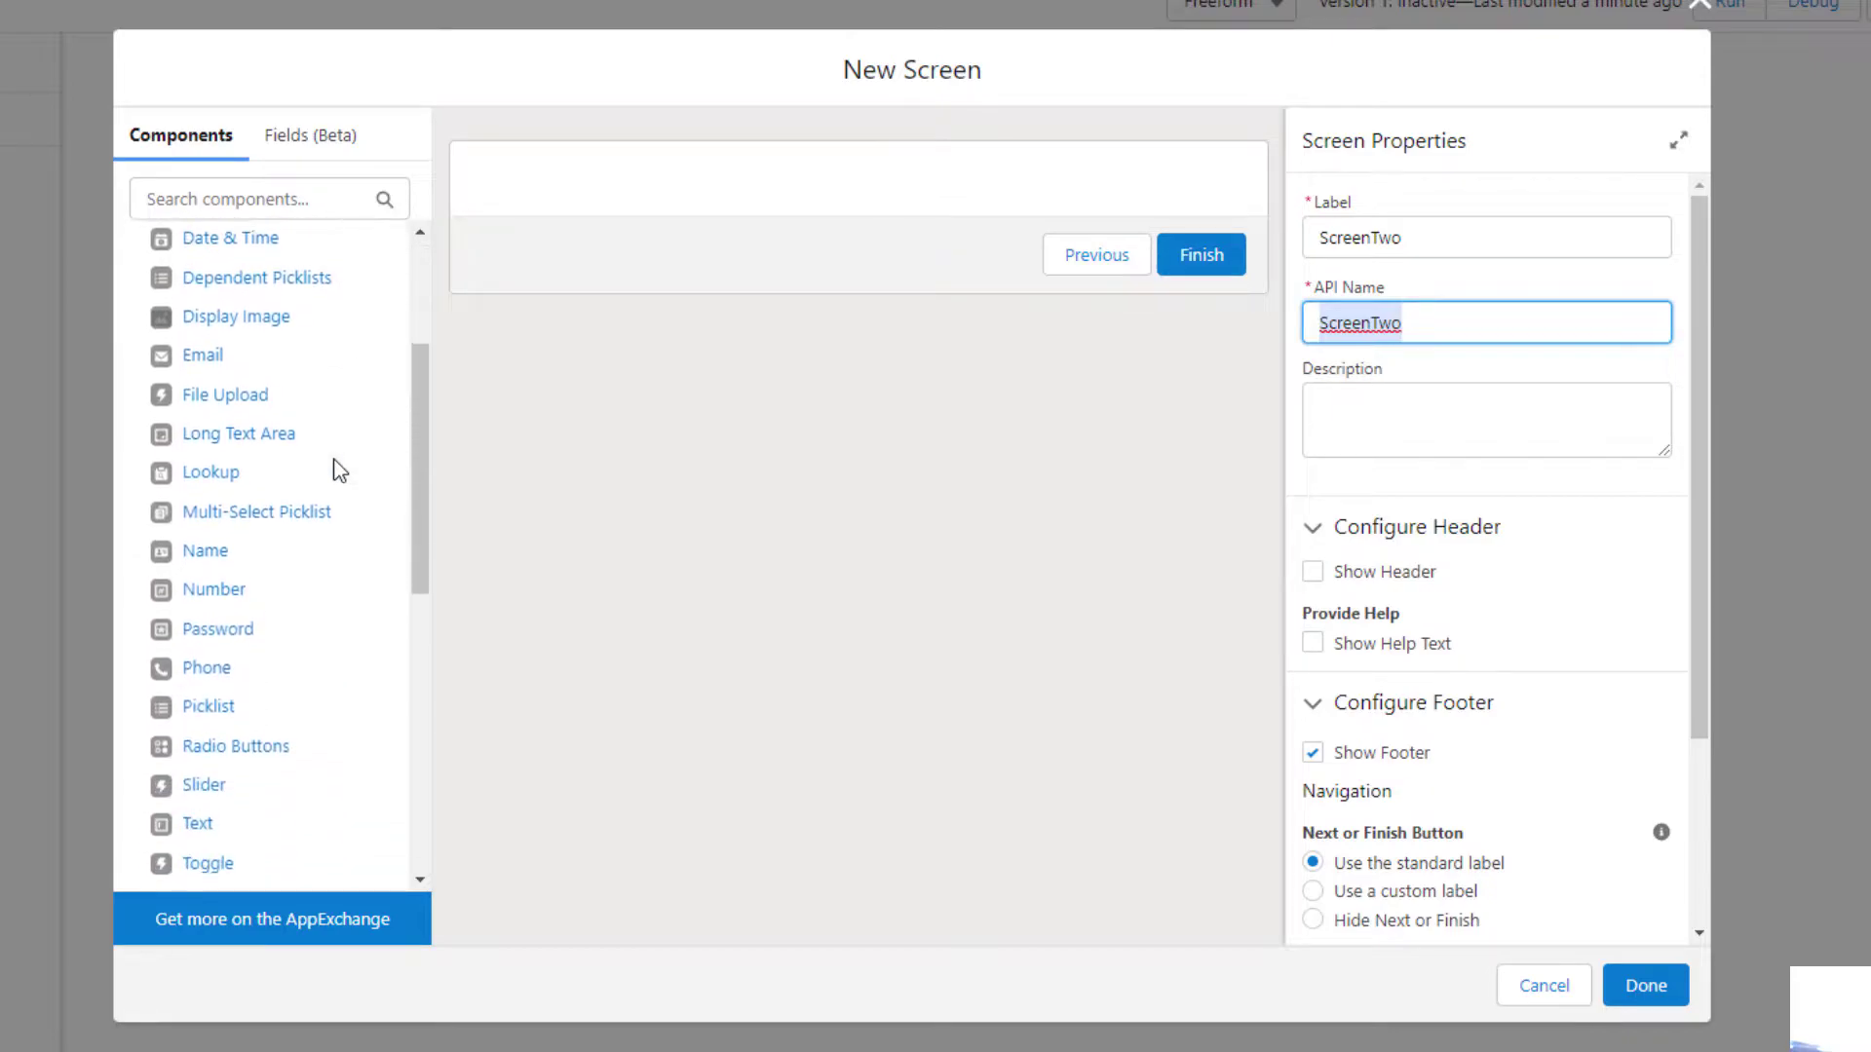
pyautogui.moveTo(200, 855); pyautogui.dragTo(577, 172)
# Step: Write 'We found matching contacts inside Salesforce:' and 'The information is below:' as the display text intro
pyautogui.click(1470, 246)
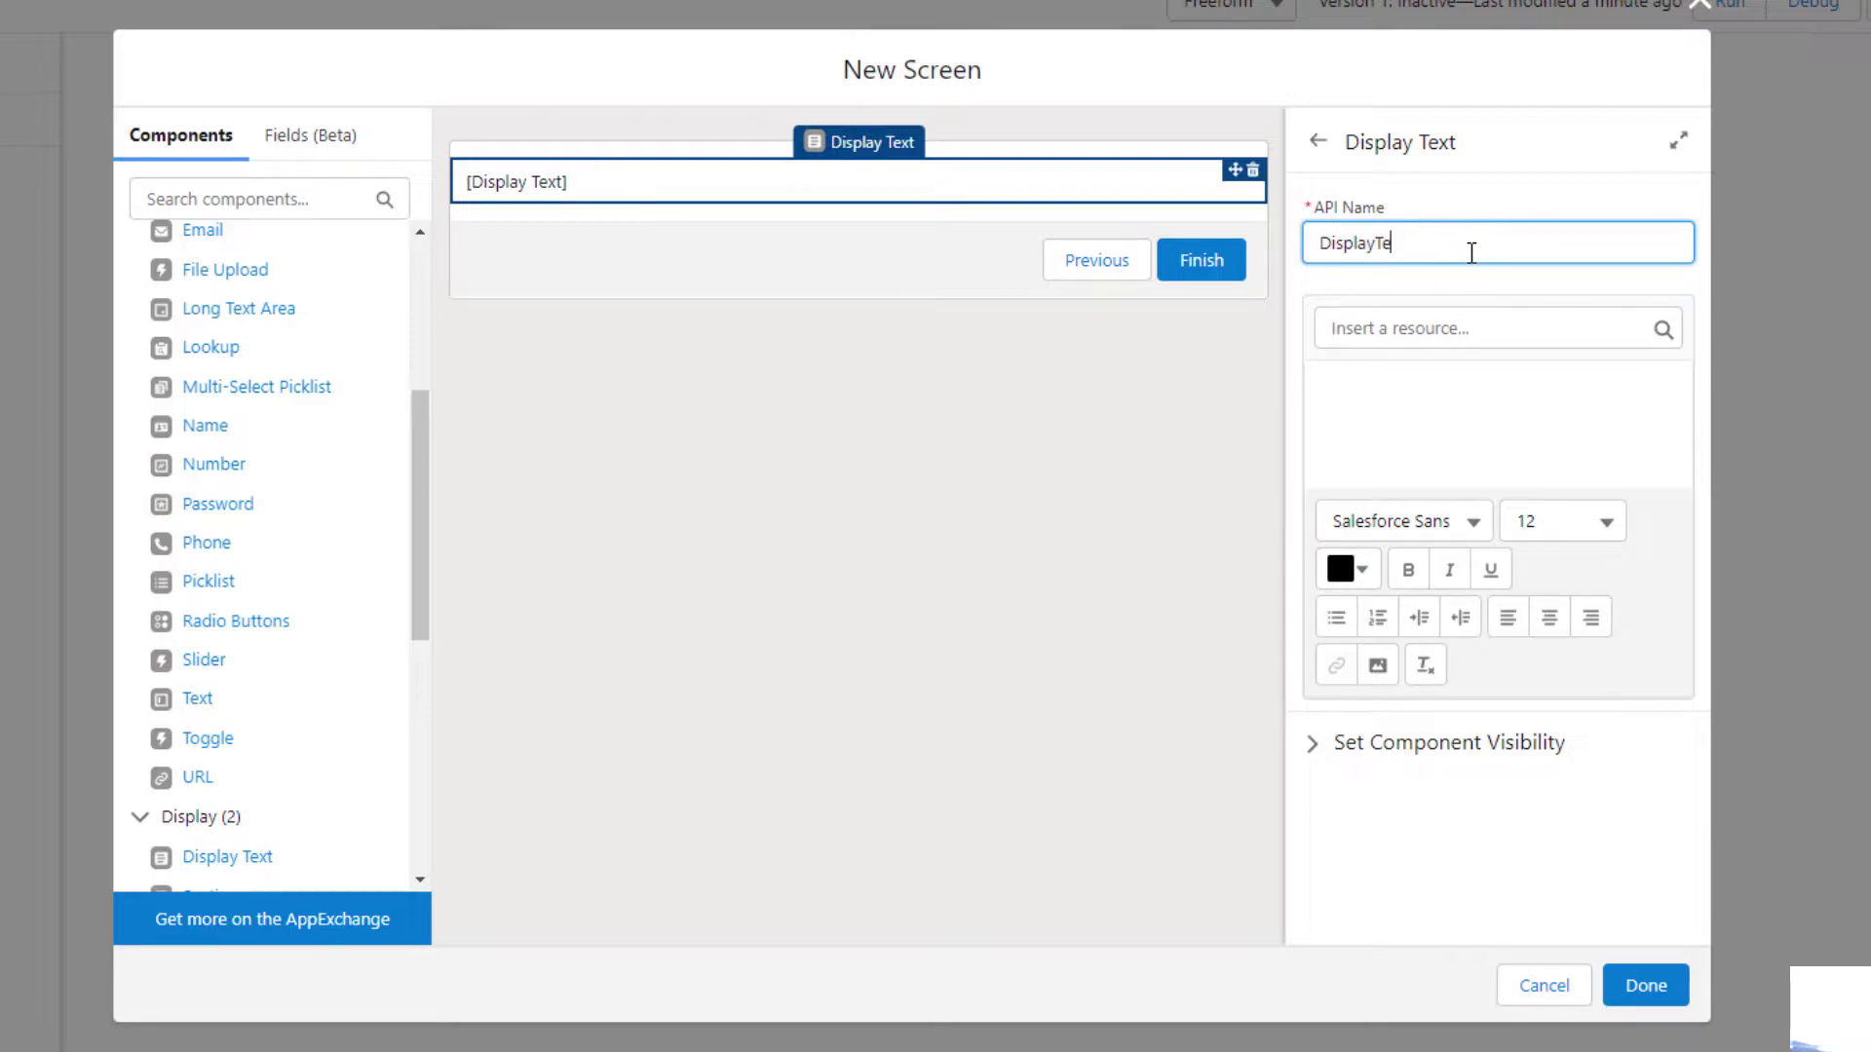
pyautogui.click(1498, 413)
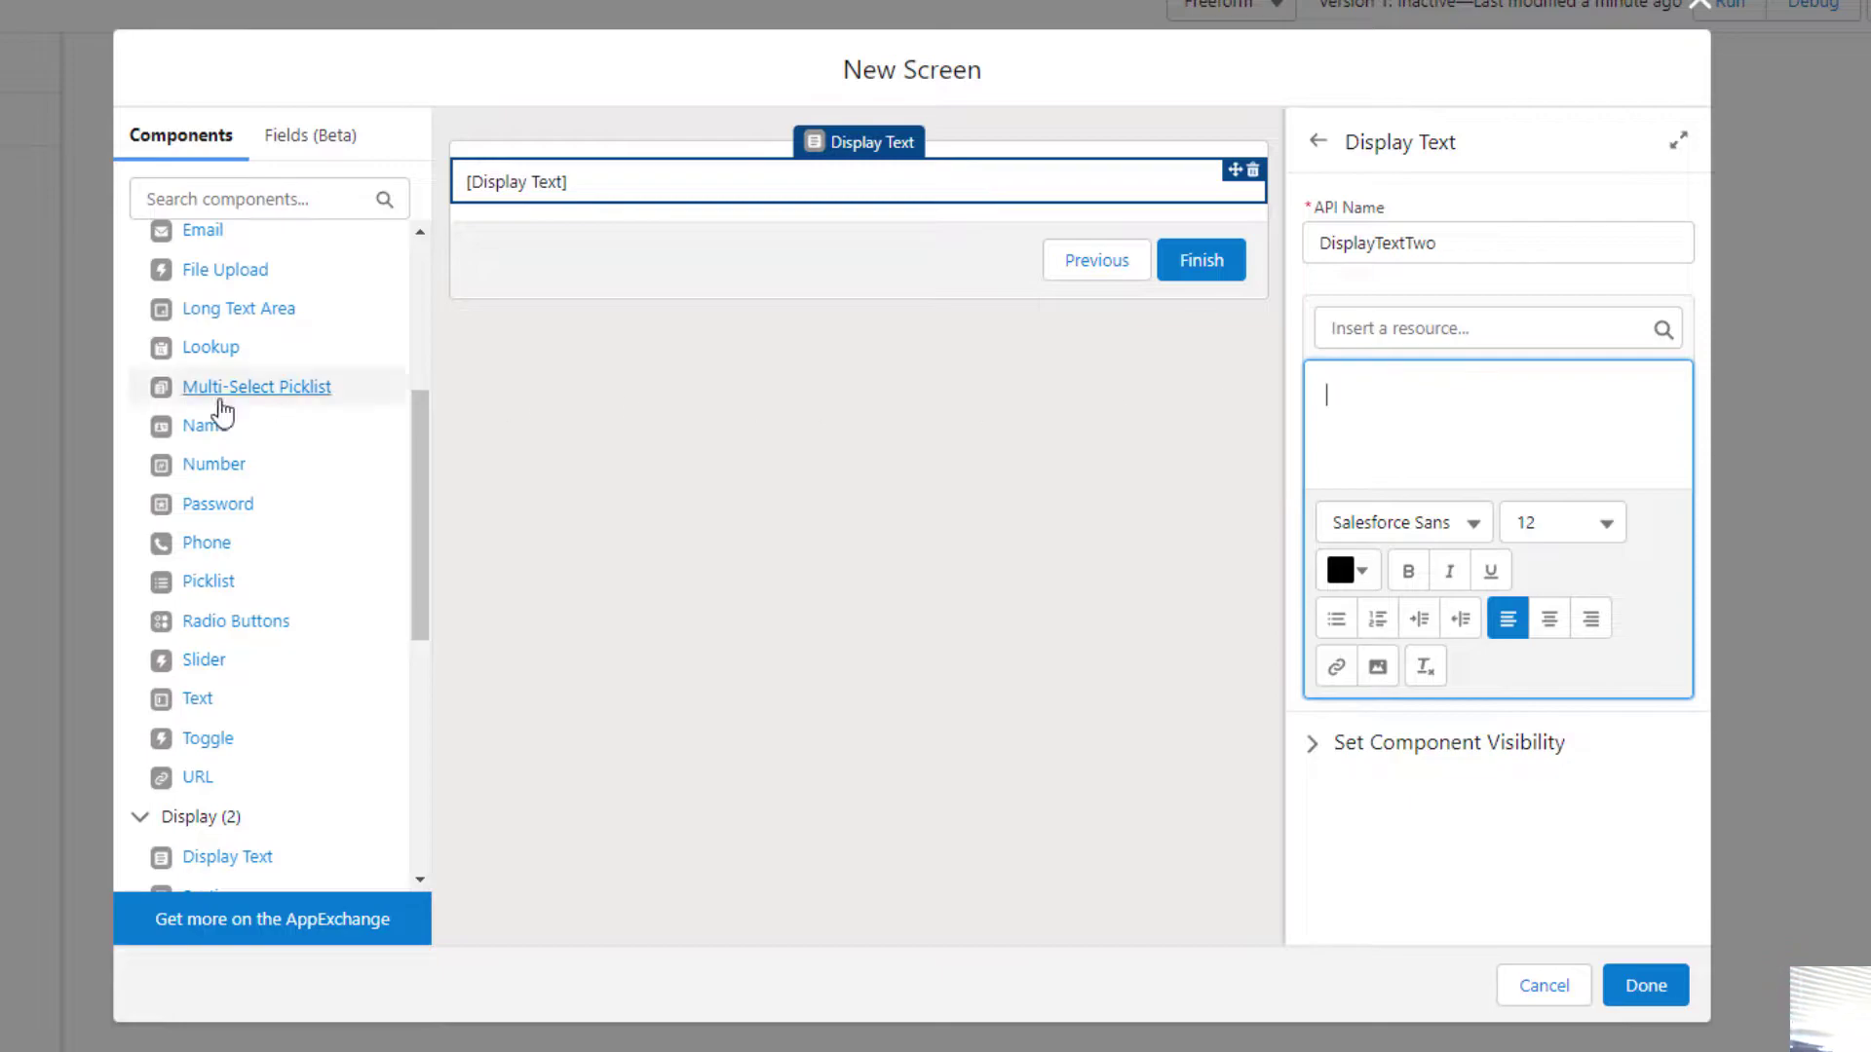
pyautogui.click(1506, 448)
pyautogui.write('T')
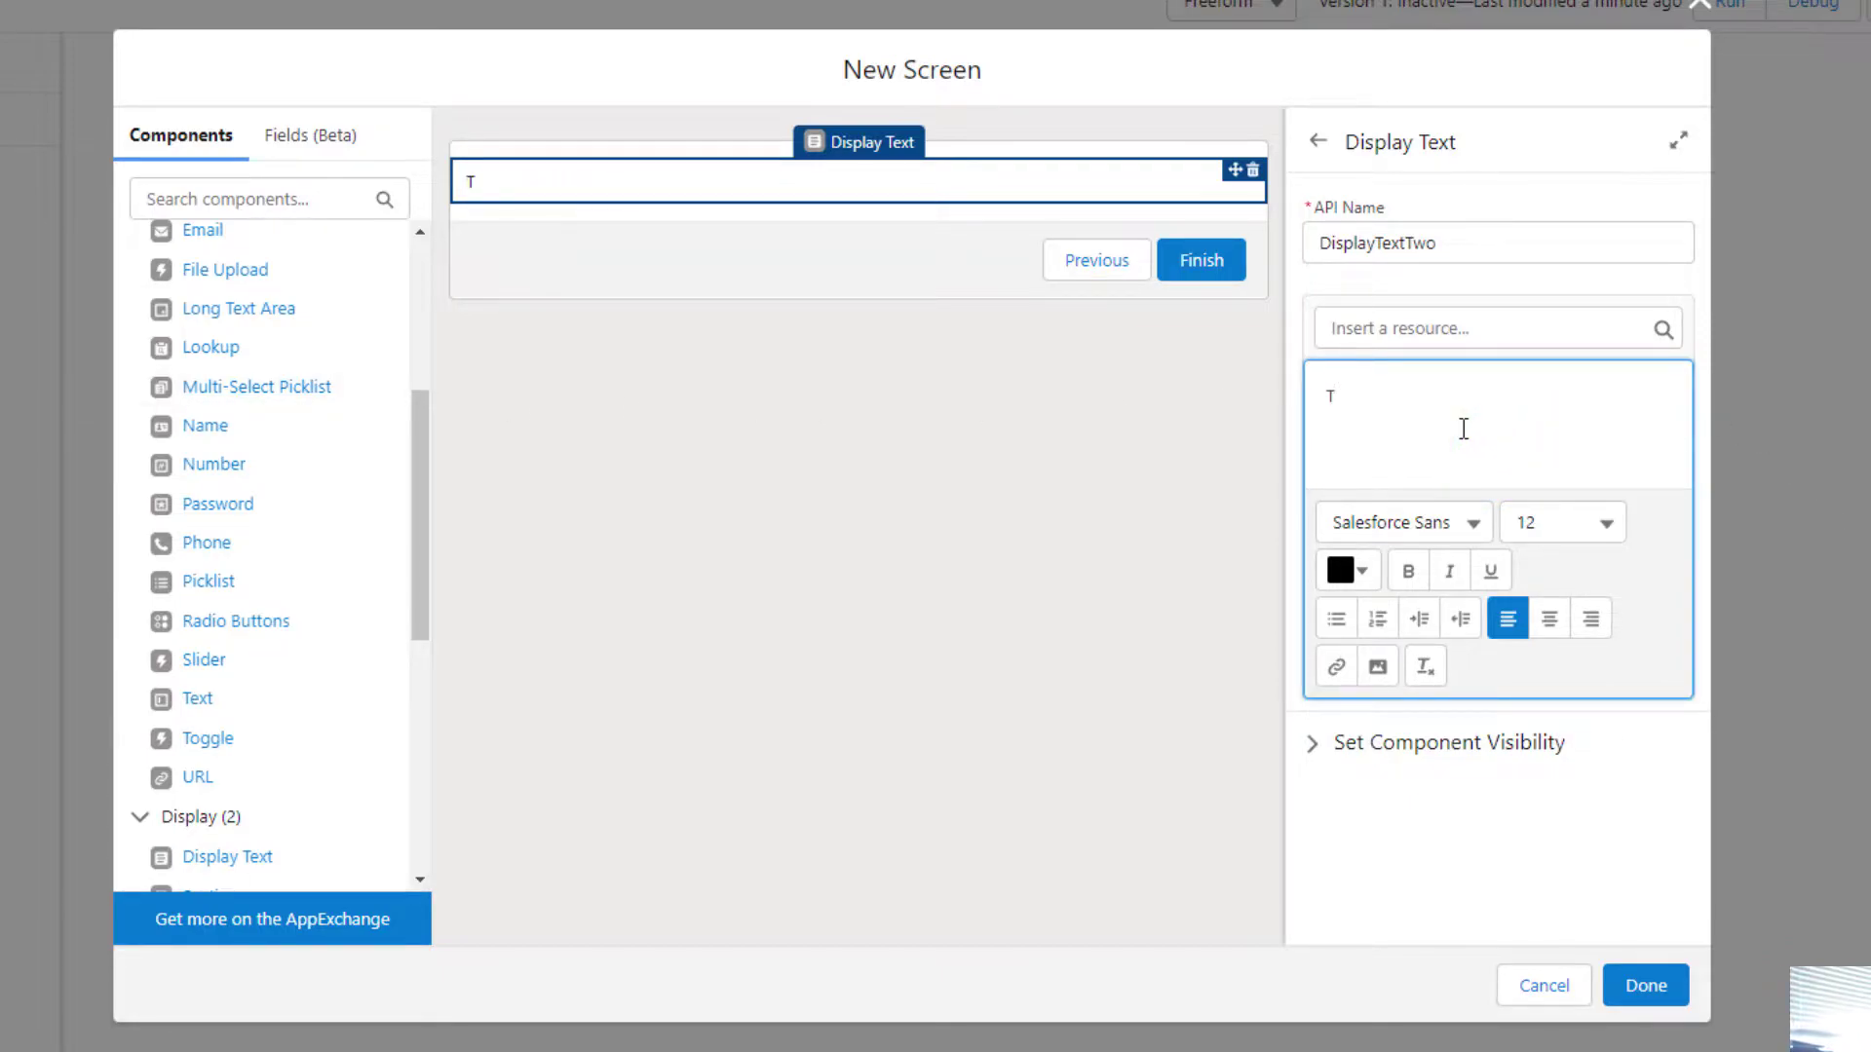
pyautogui.write('e found match')
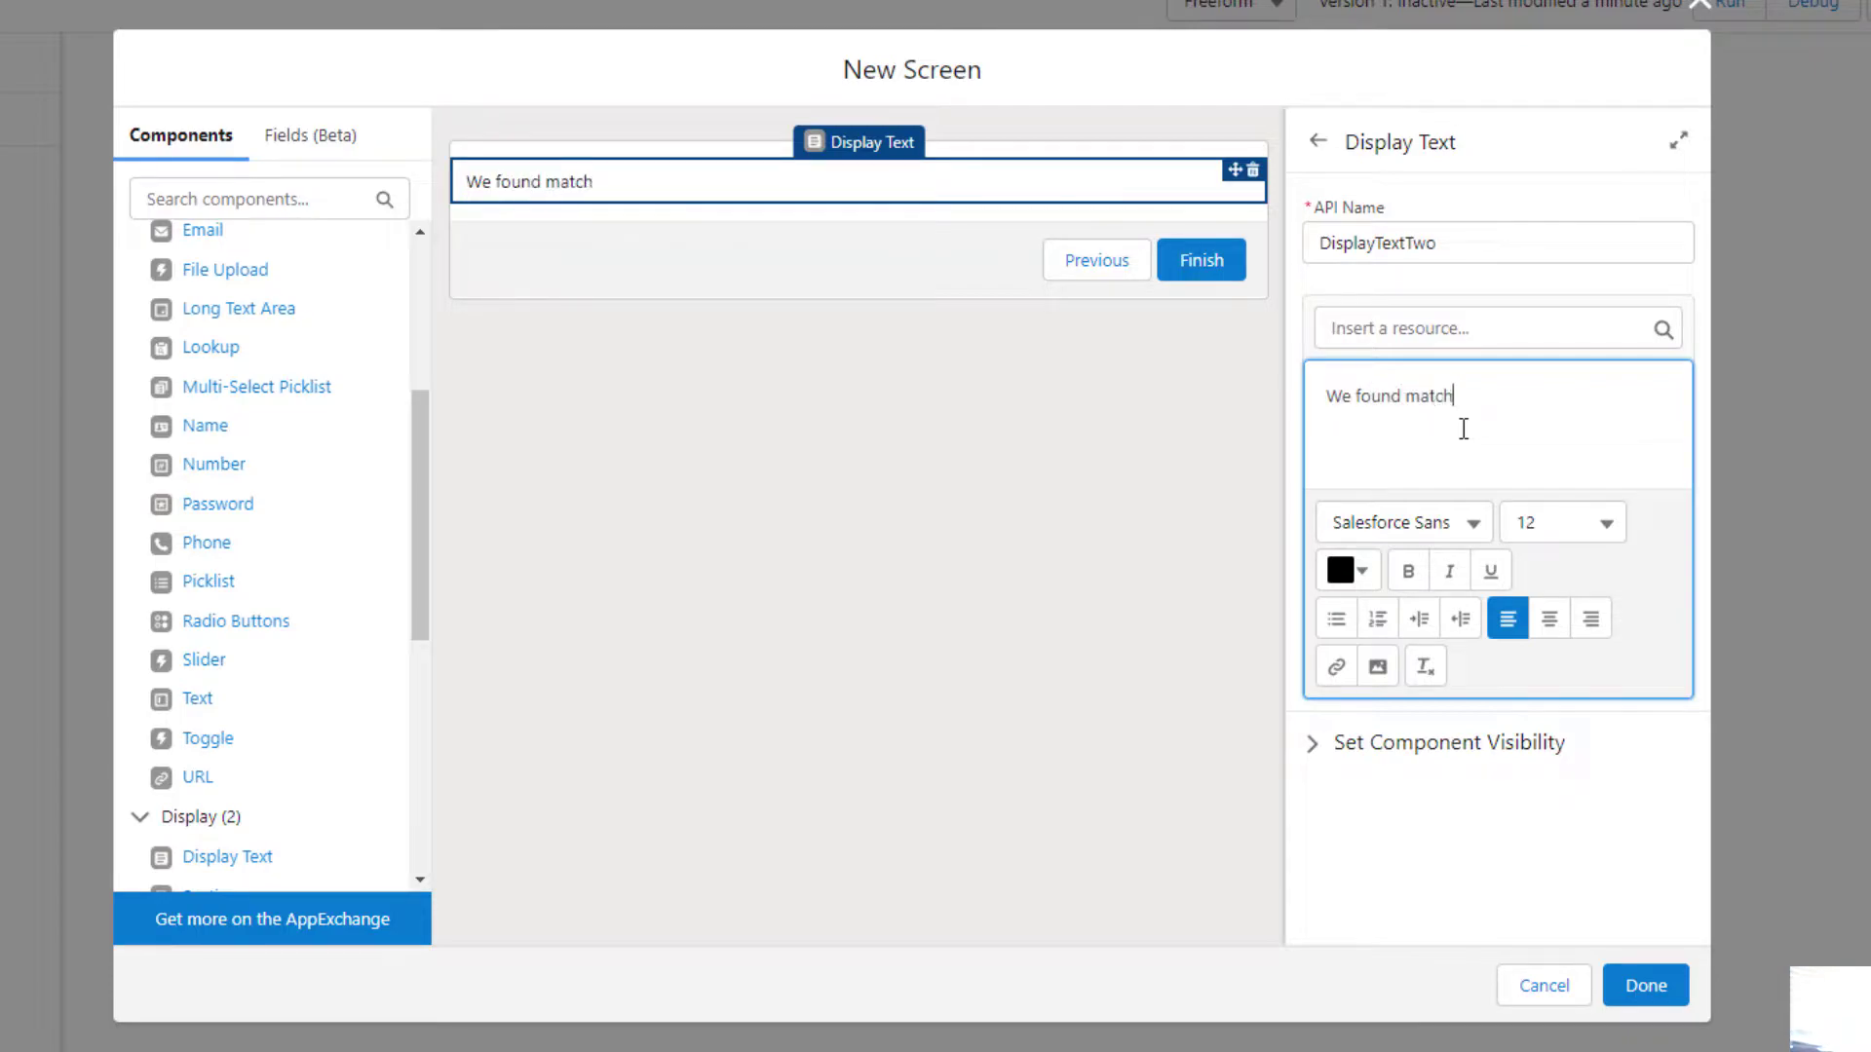
pyautogui.write('ing contacts inside Salesforce')
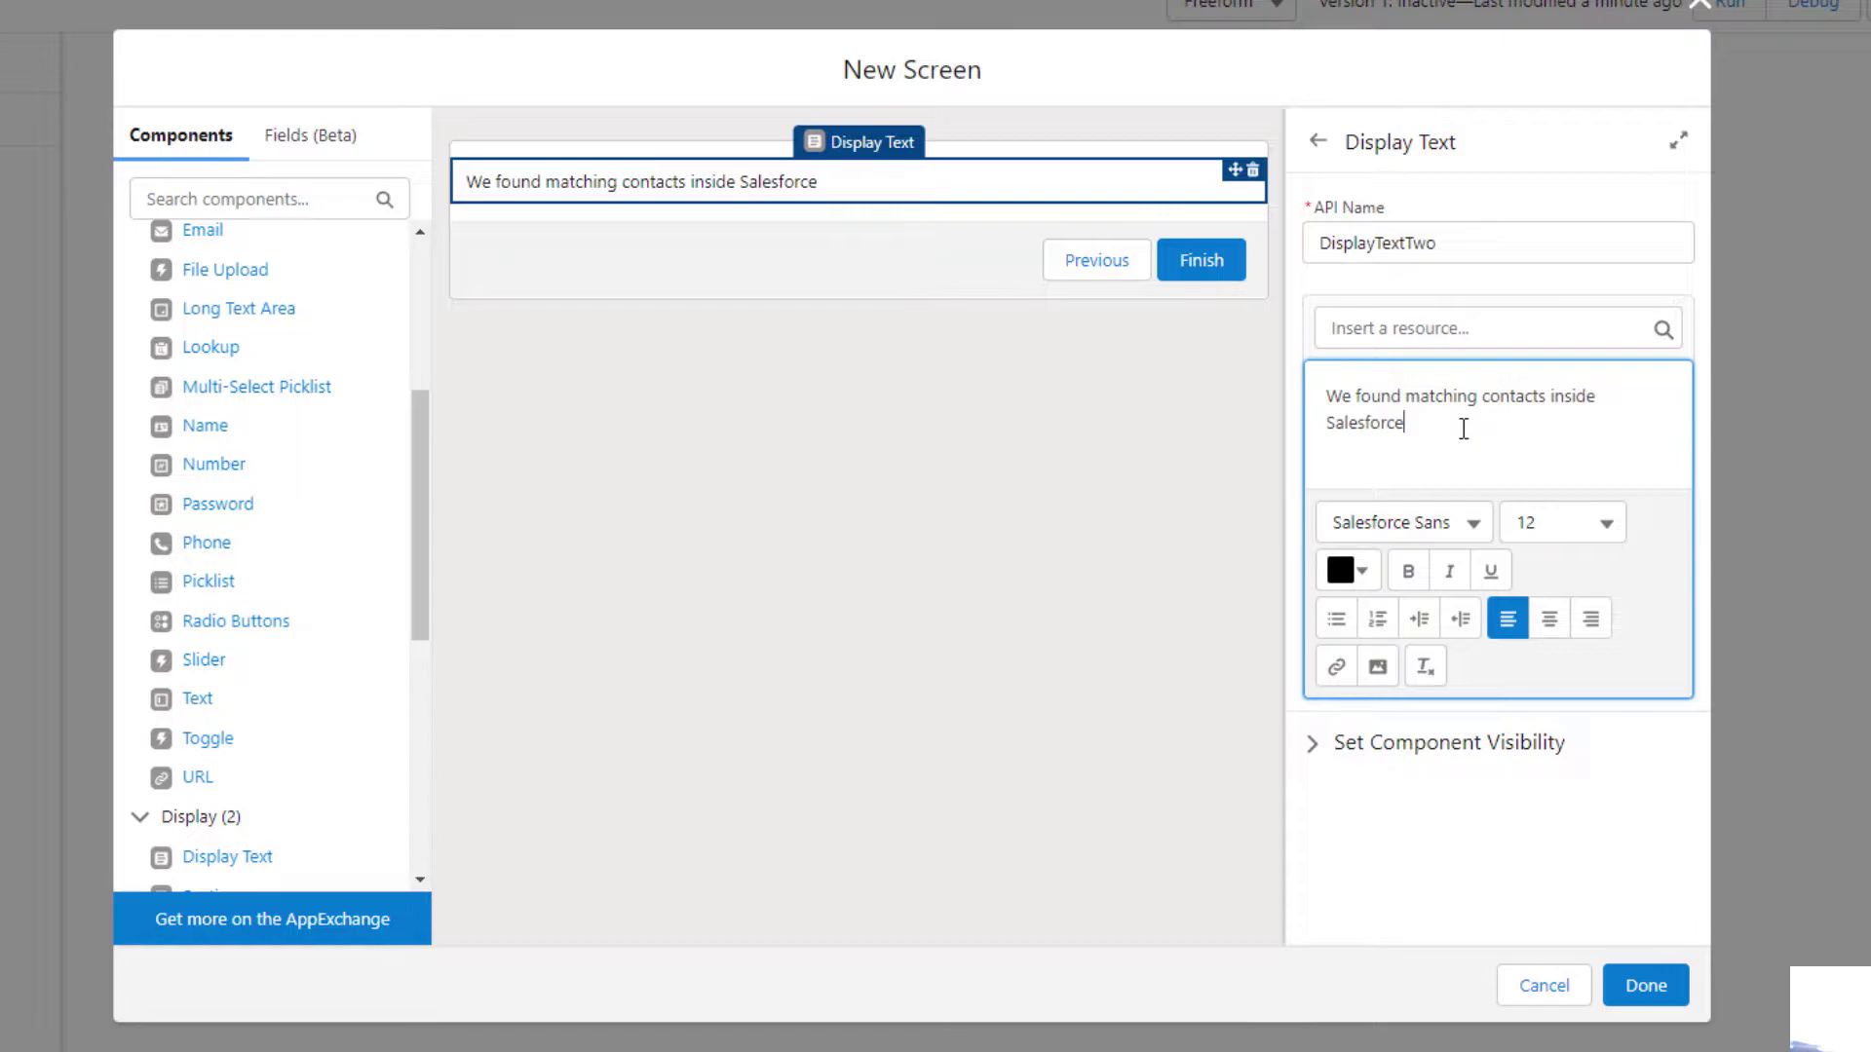
pyautogui.write(':')
pyautogui.press('Return')
pyautogui.press('Return')
pyautogui.write('The fi')
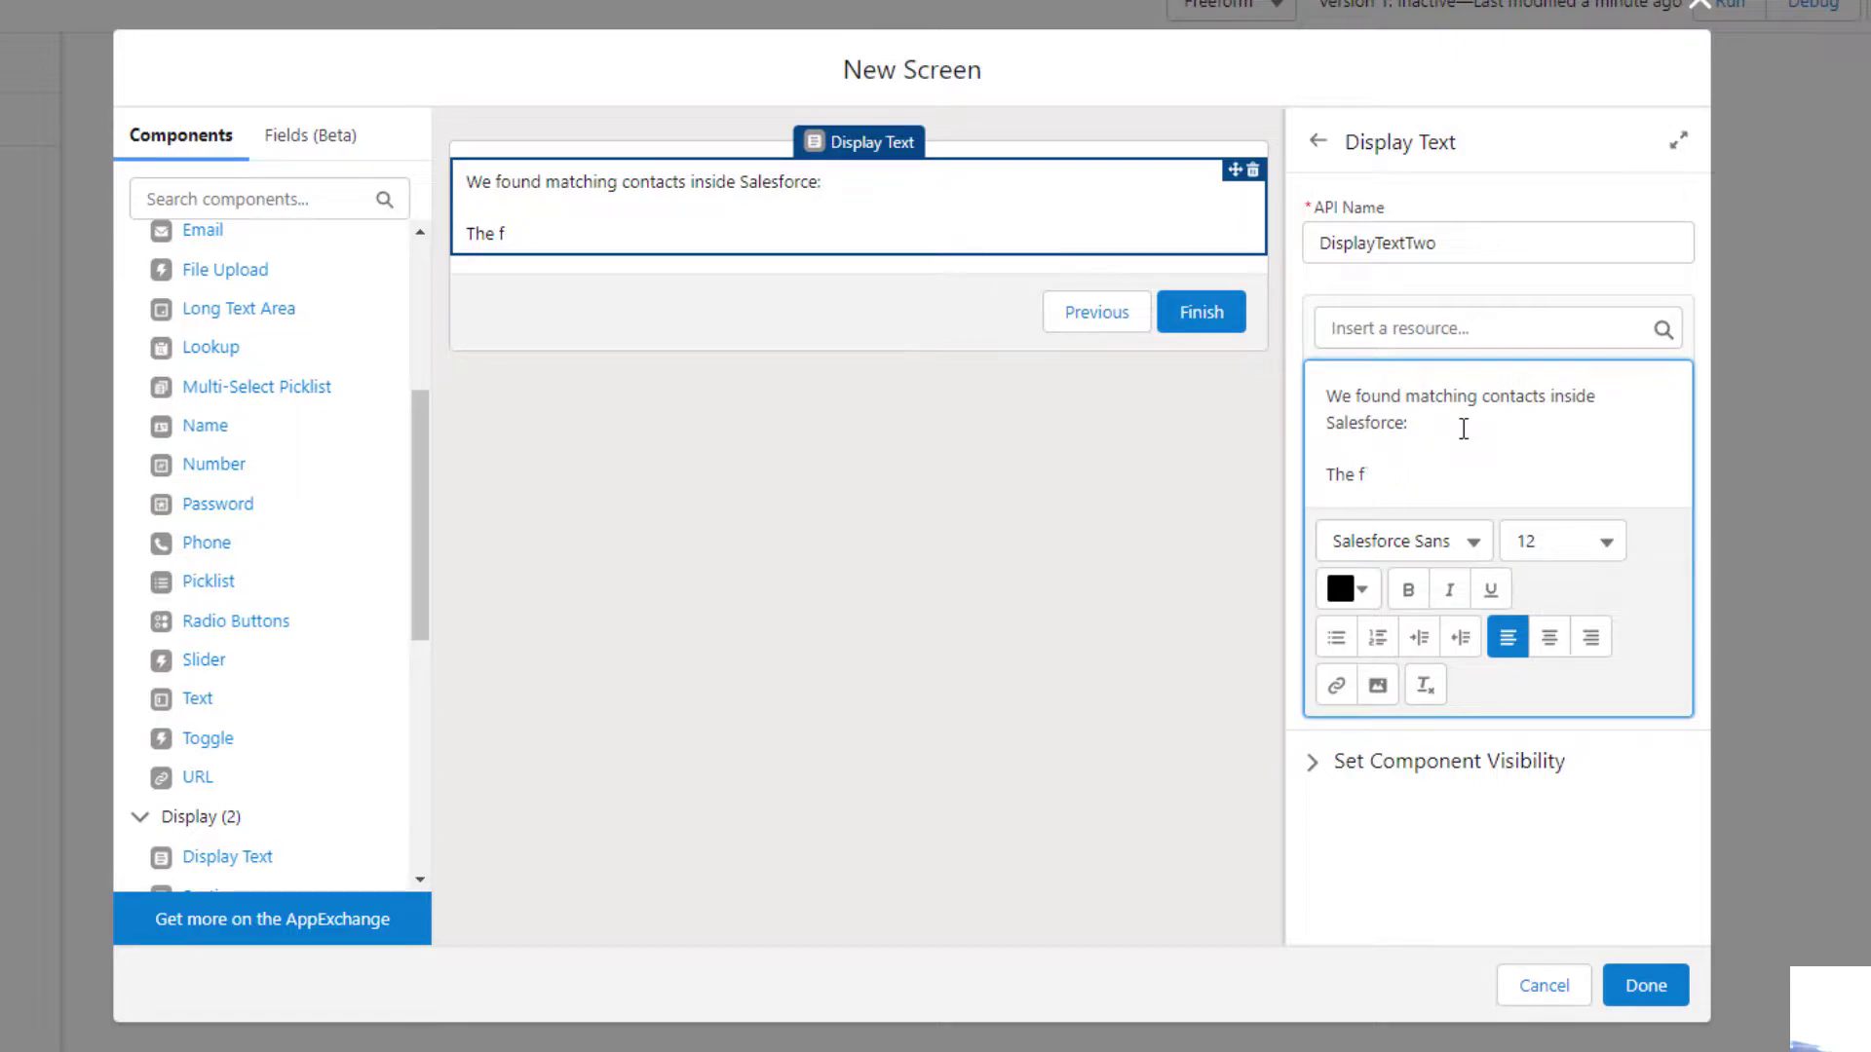
pyautogui.write('irst Name')
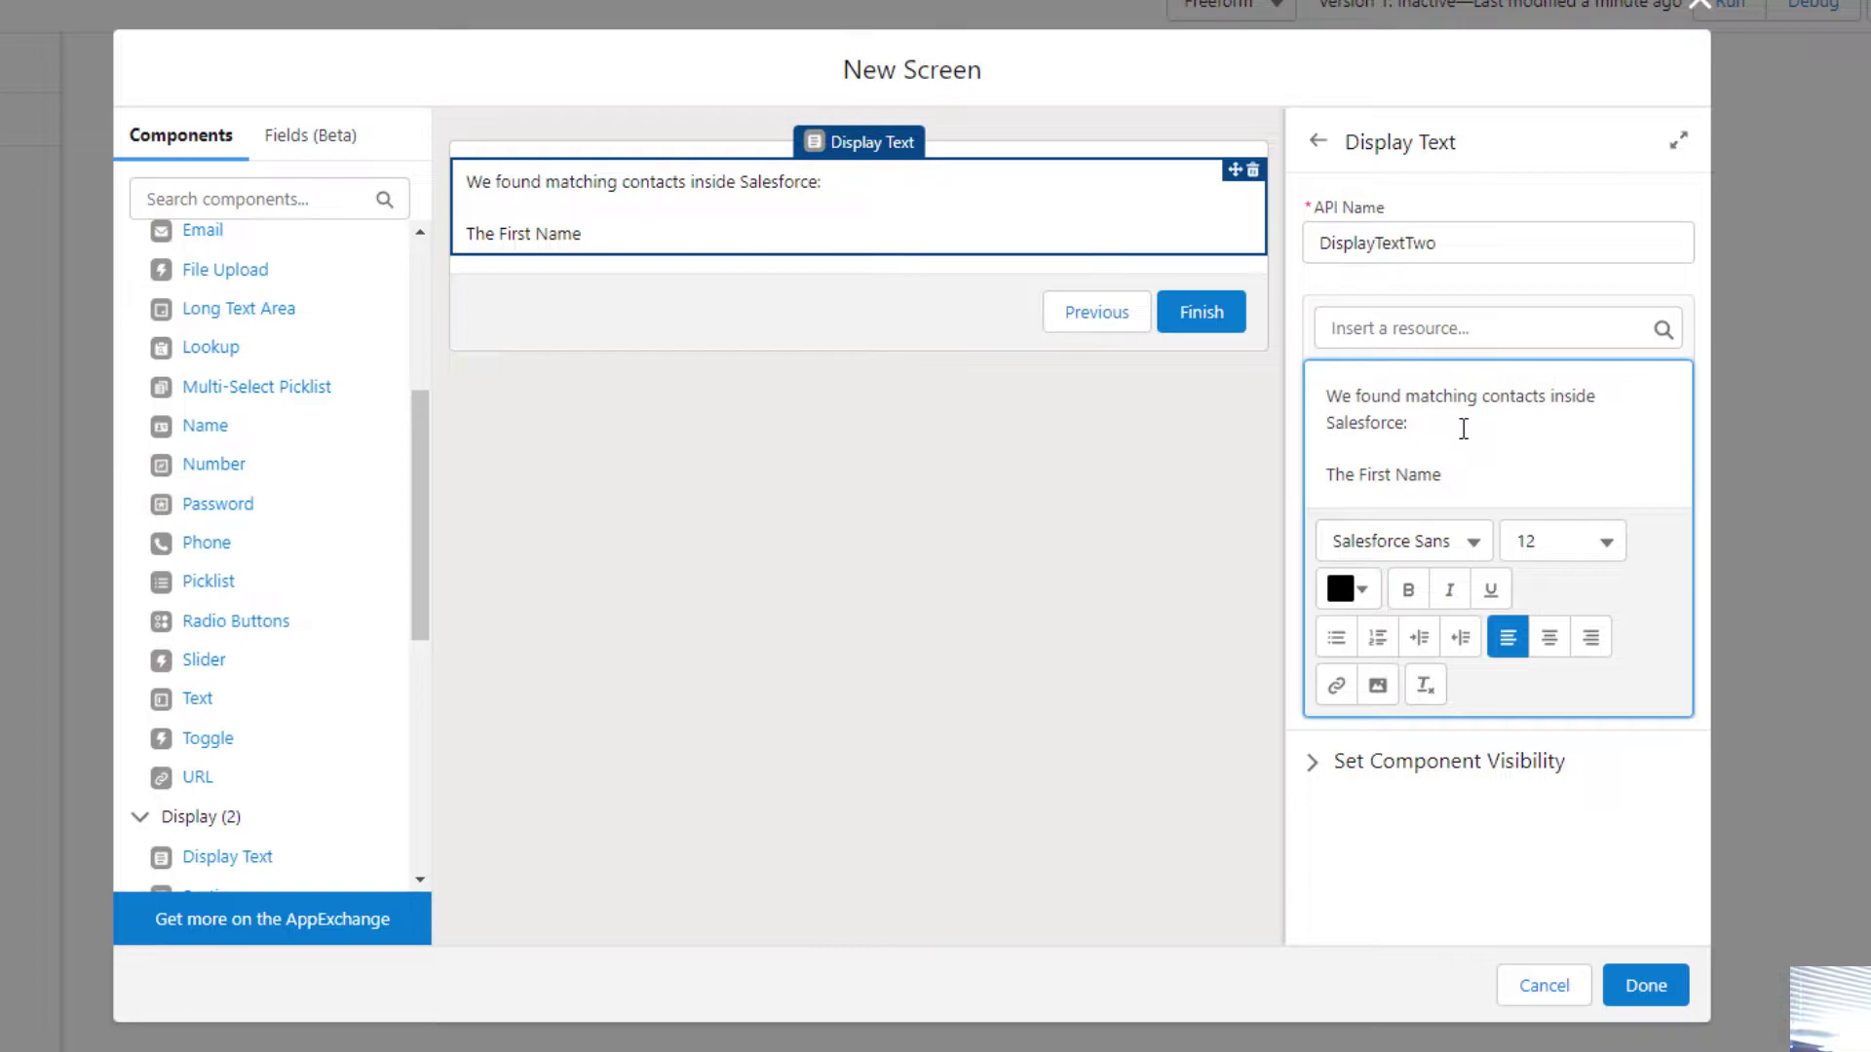
pyautogui.press('BackSpace')
pyautogui.press('BackSpace')
pyautogui.press('BackSpace')
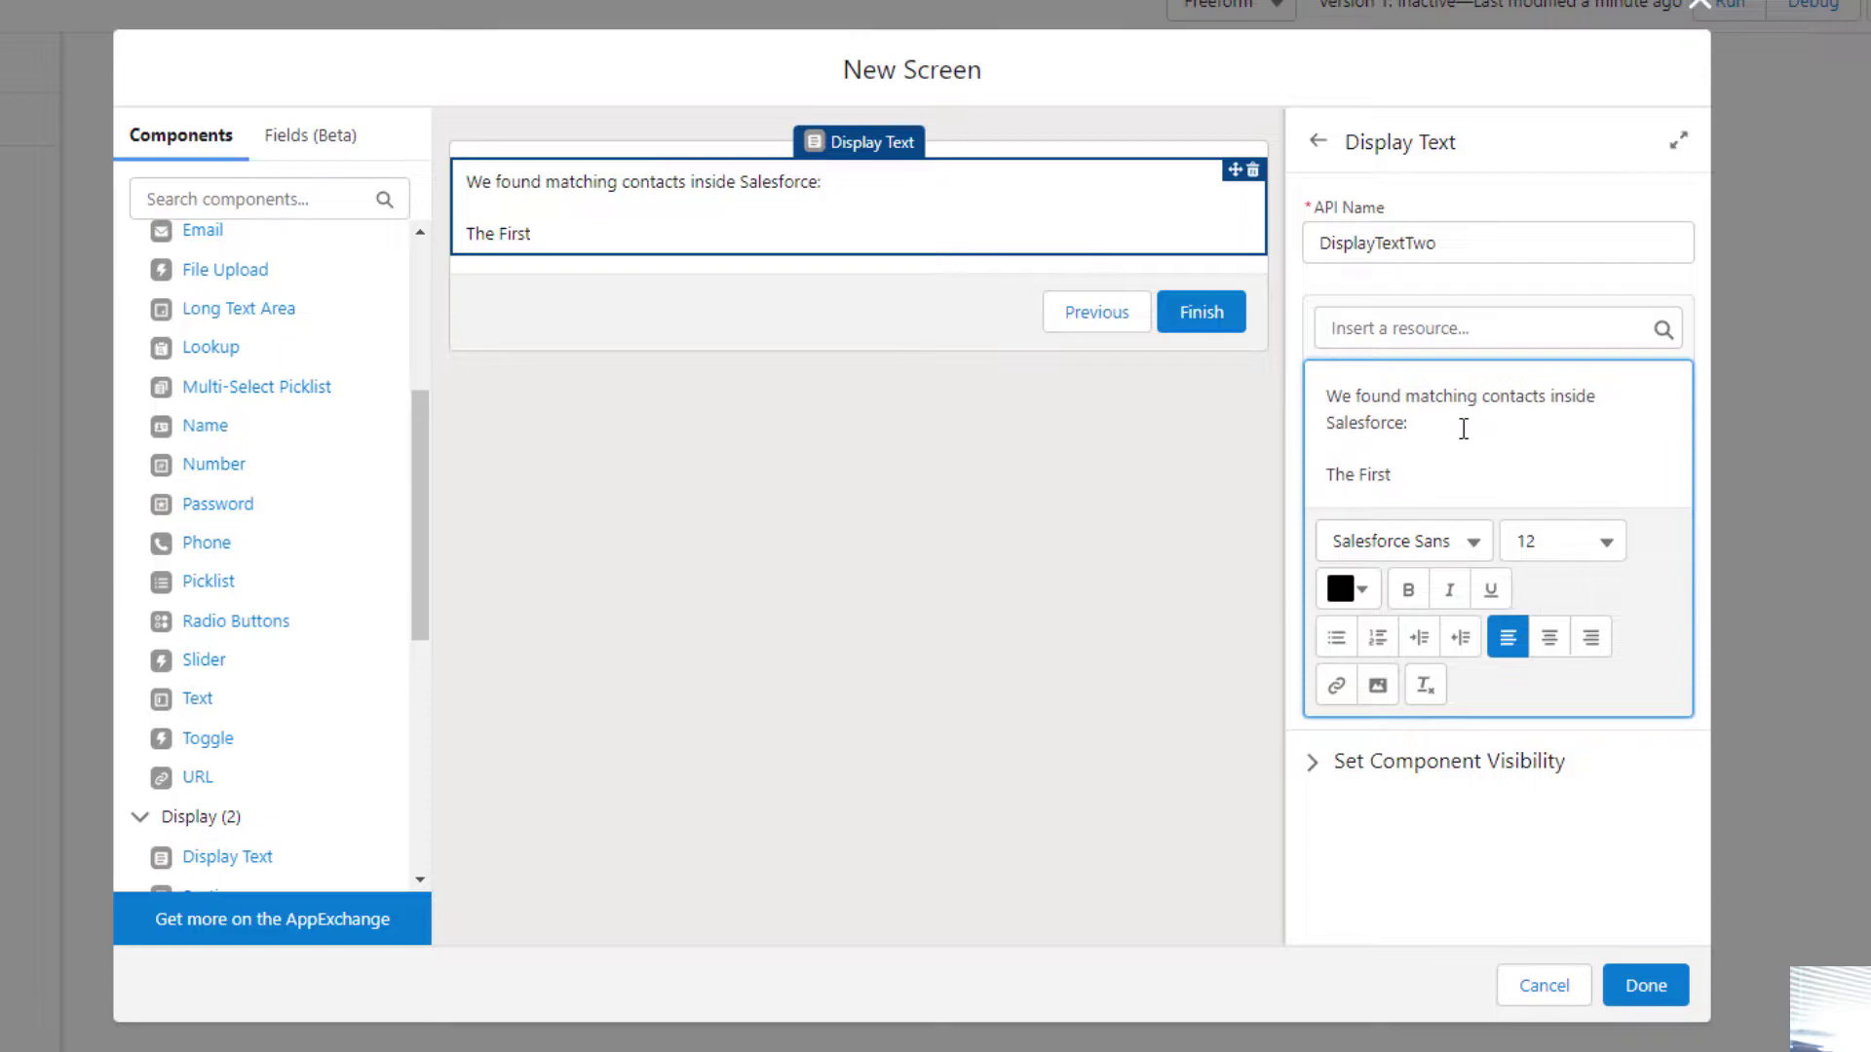
pyautogui.press('BackSpace')
pyautogui.press('BackSpace')
pyautogui.press('BackSpace')
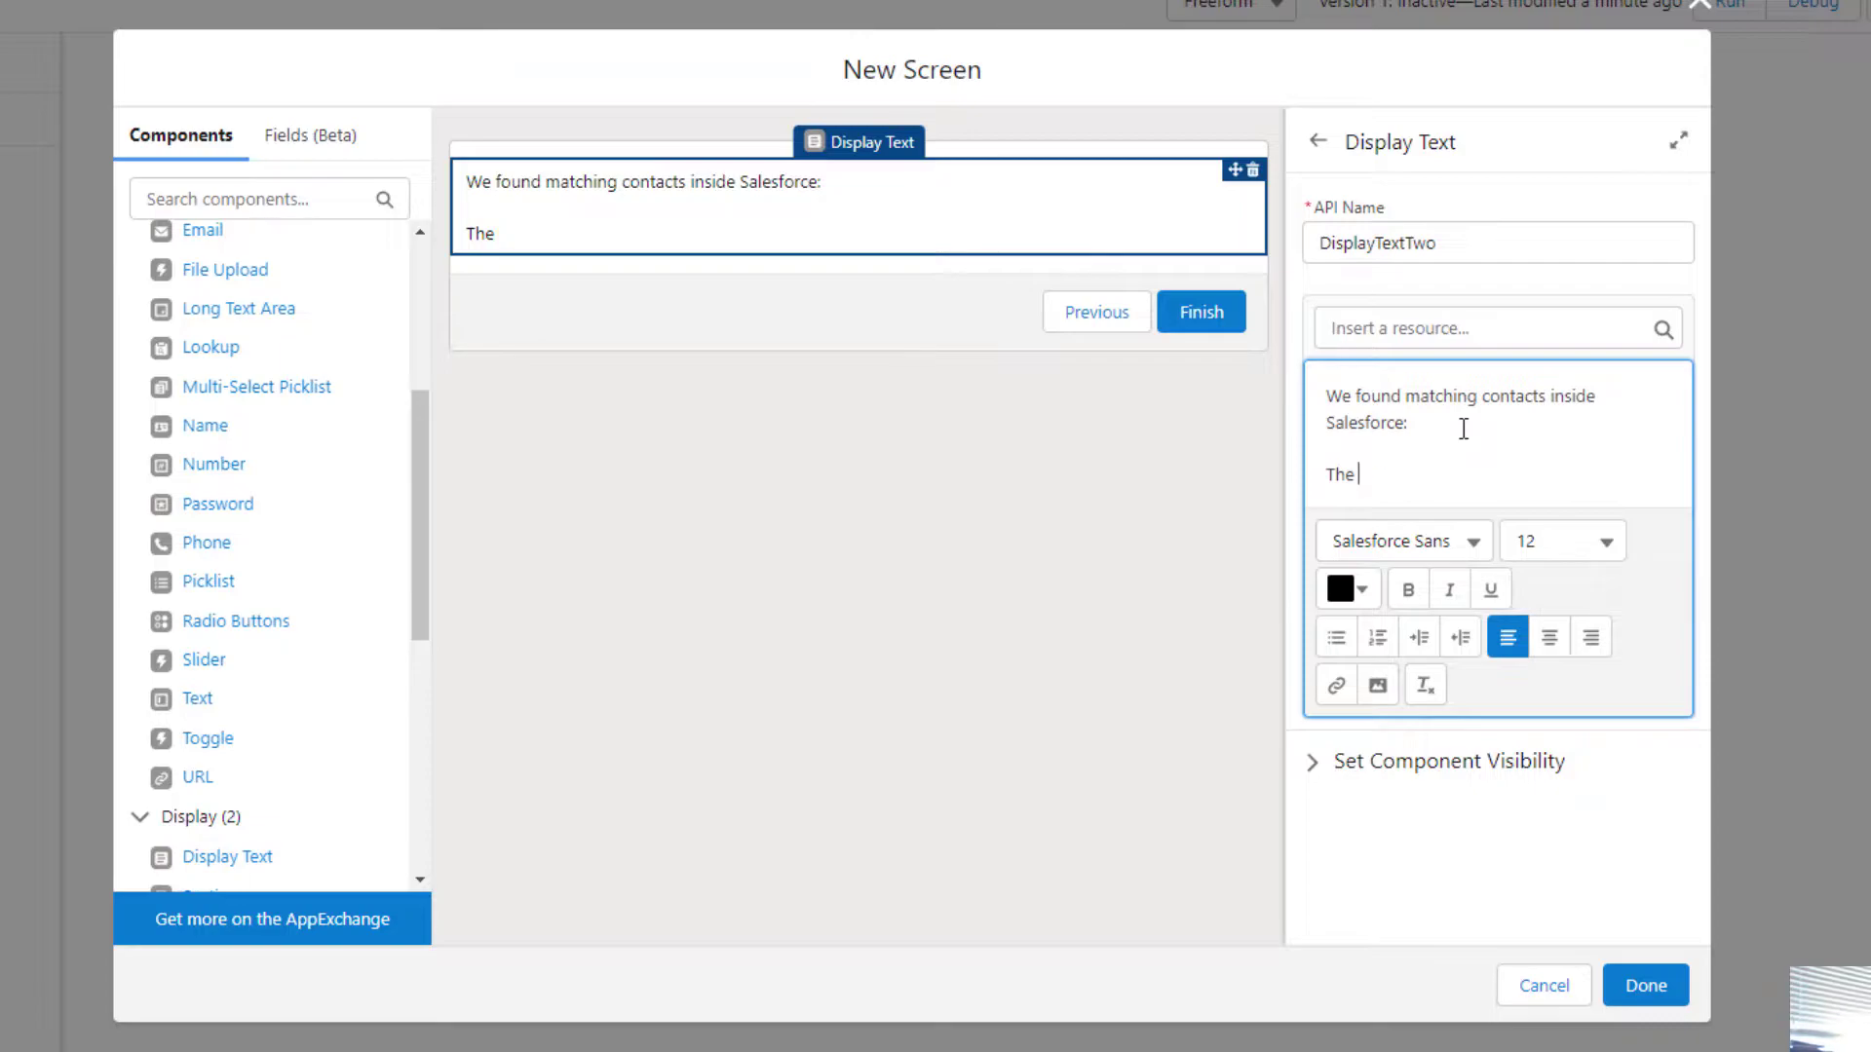
pyautogui.write('information is below')
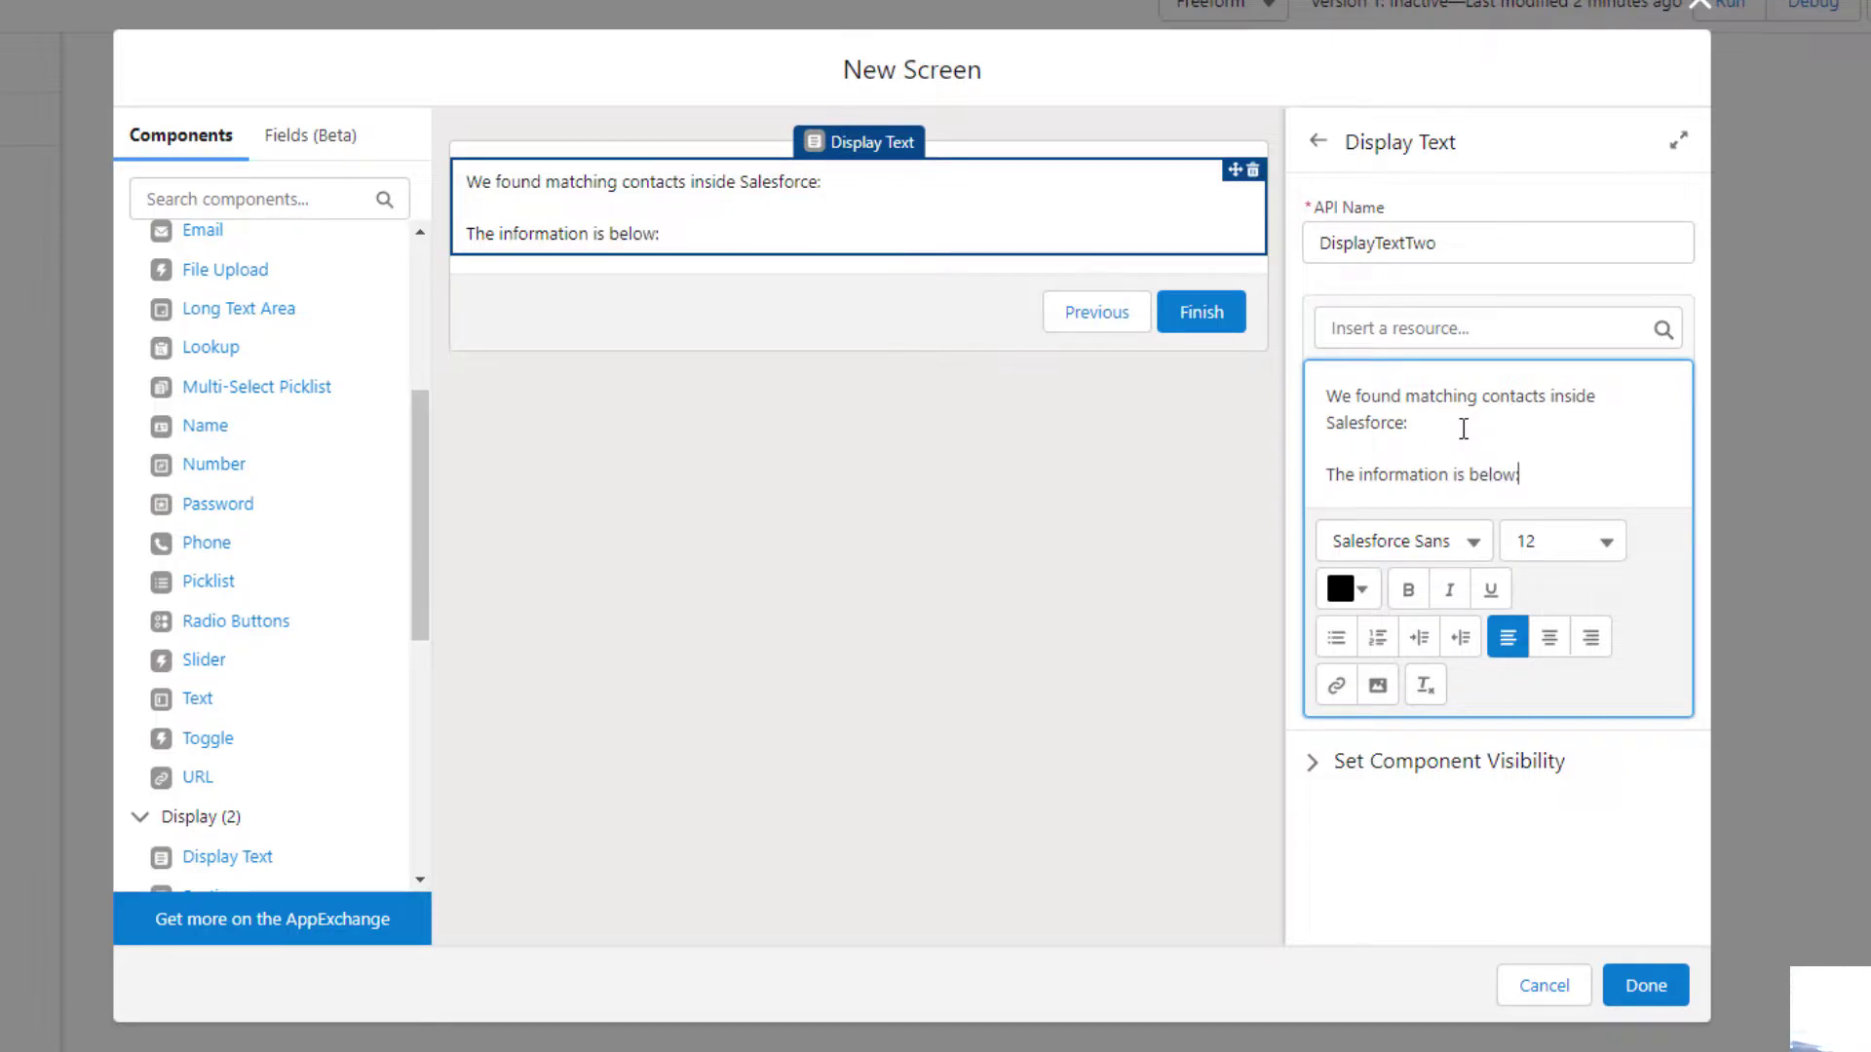
pyautogui.write(':')
pyautogui.press('Return')
pyautogui.press('Return')
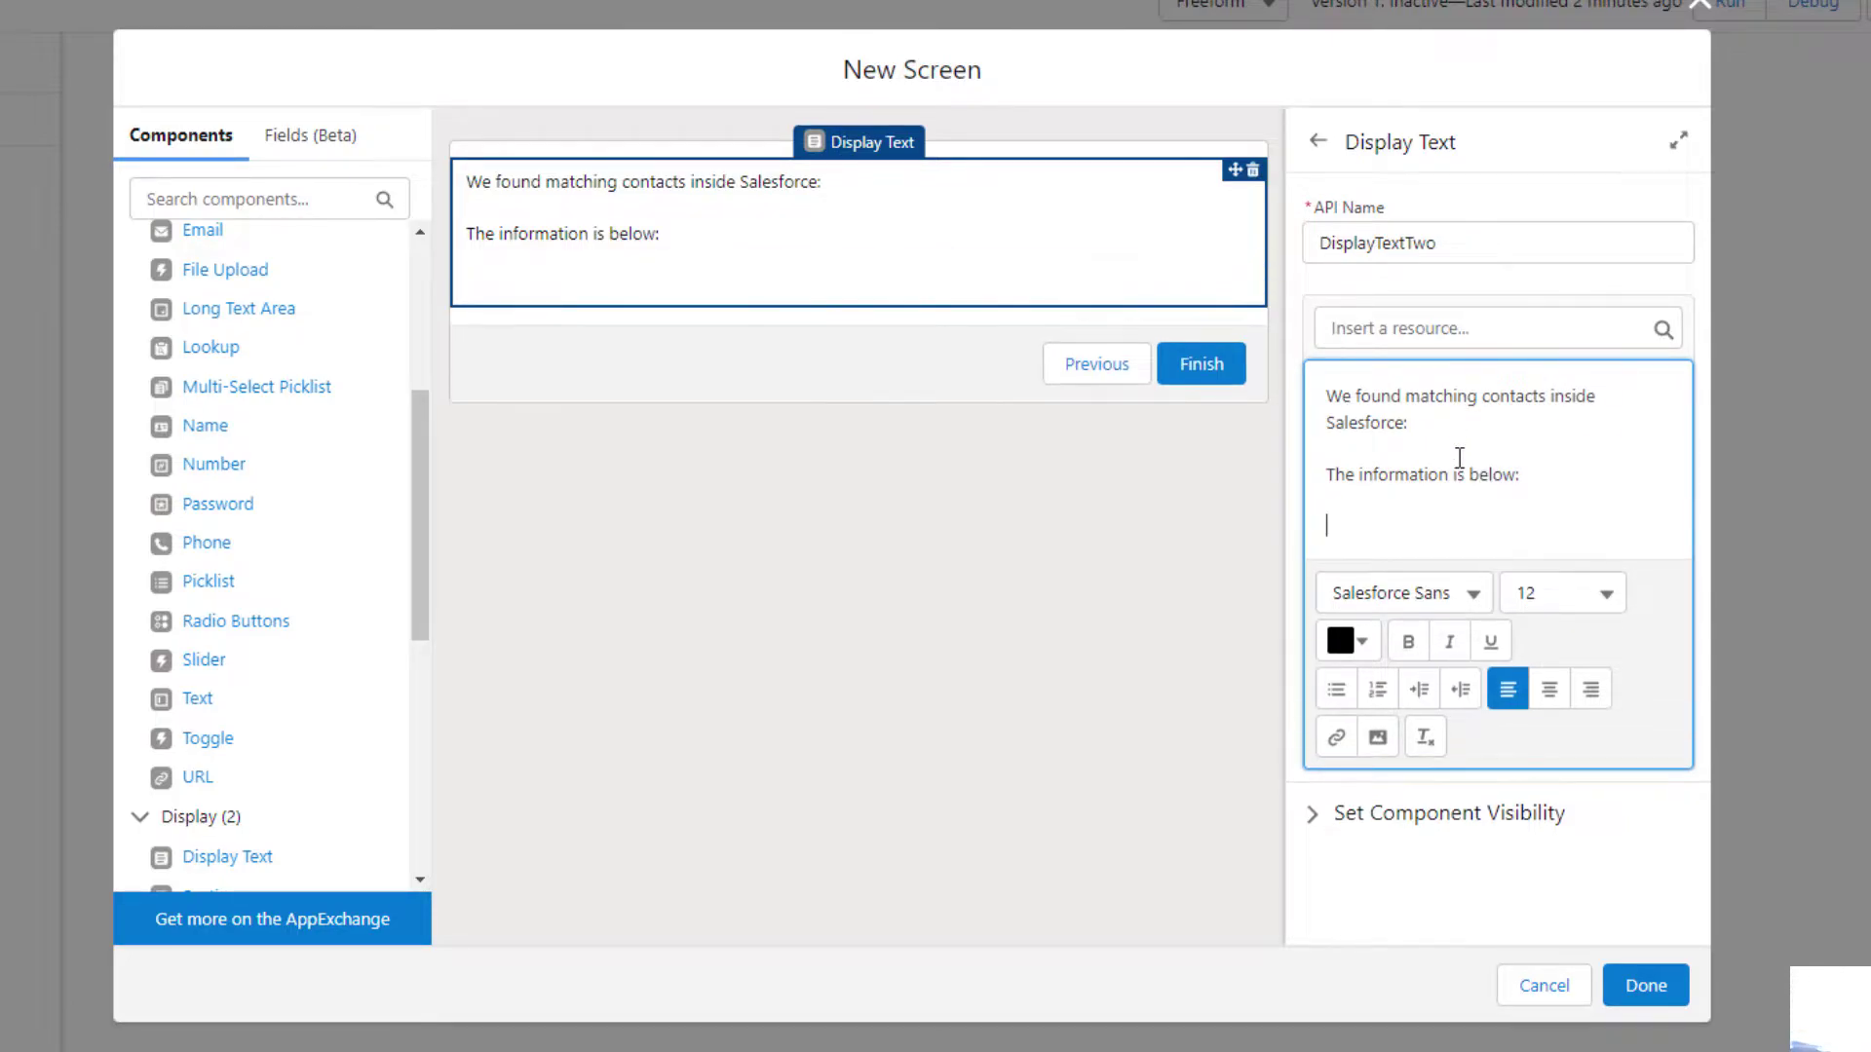
# Step: Insert the loop contact's FirstName merge field under a 'First Name:' label
pyautogui.click(1433, 332)
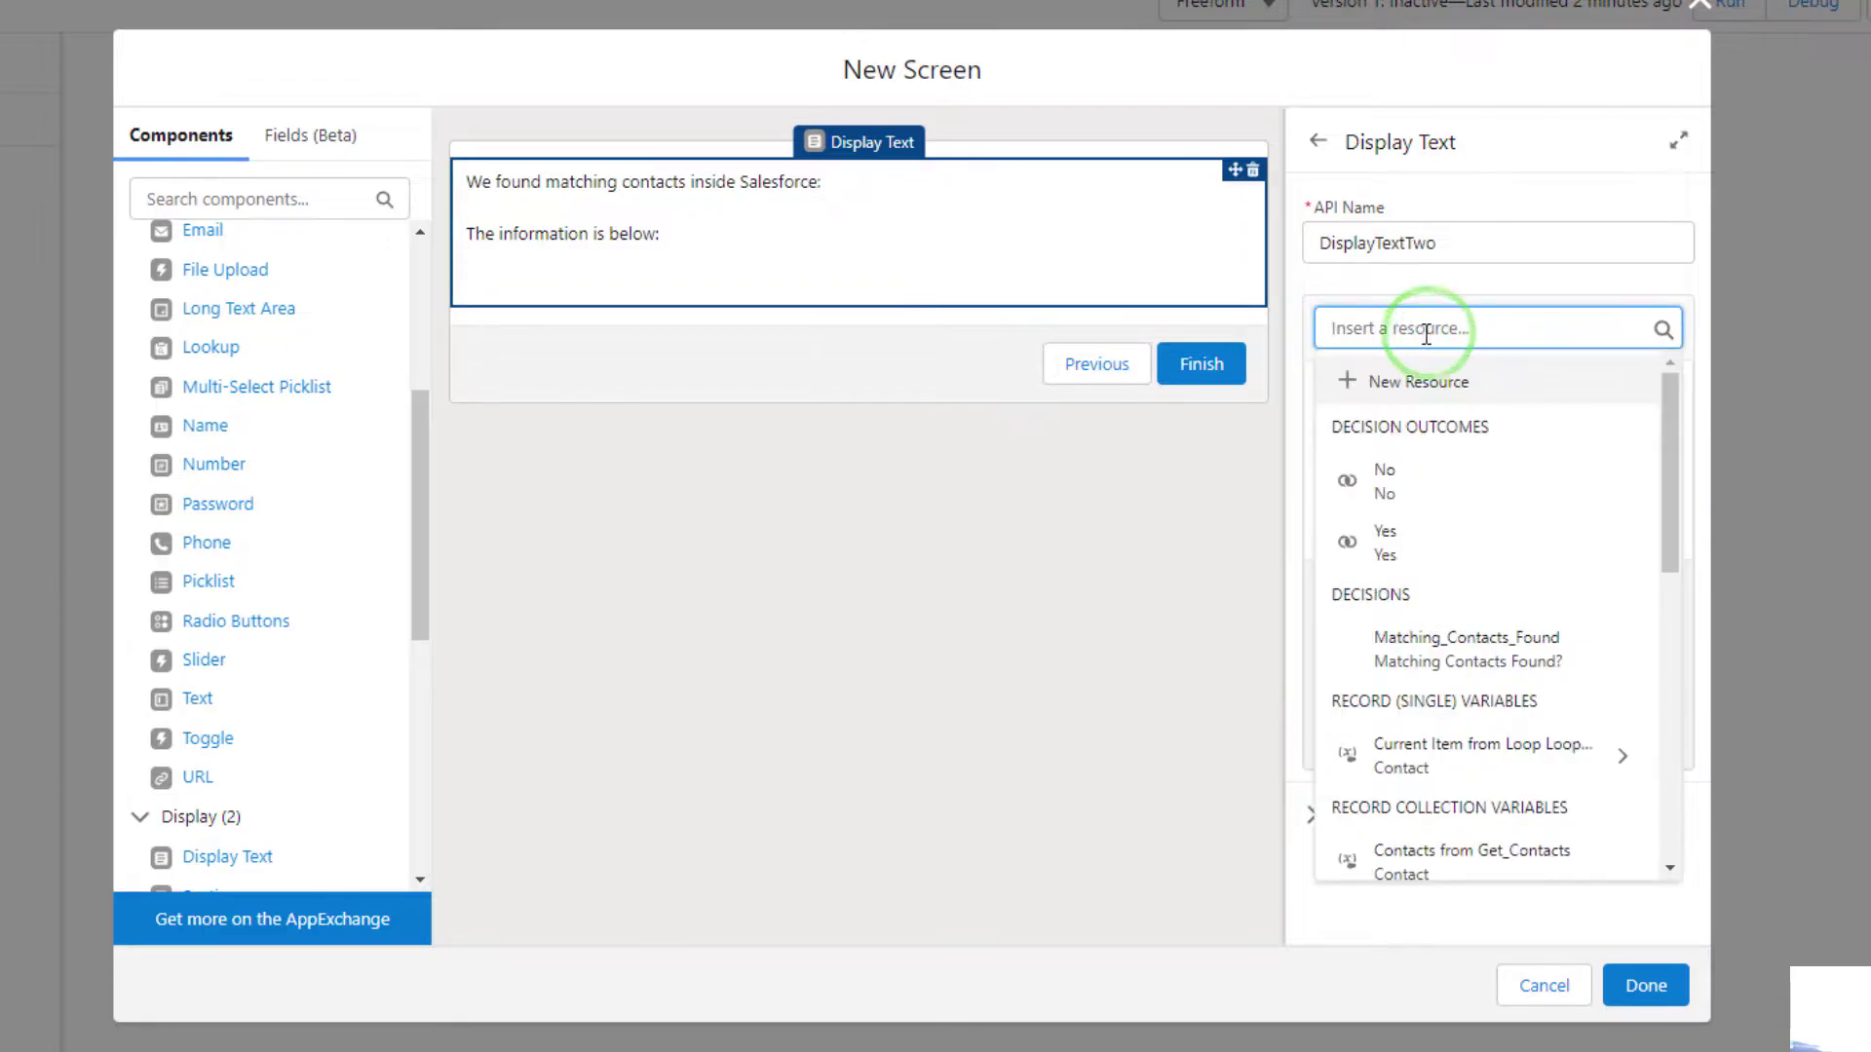
pyautogui.scroll(-1, 1501, 536)
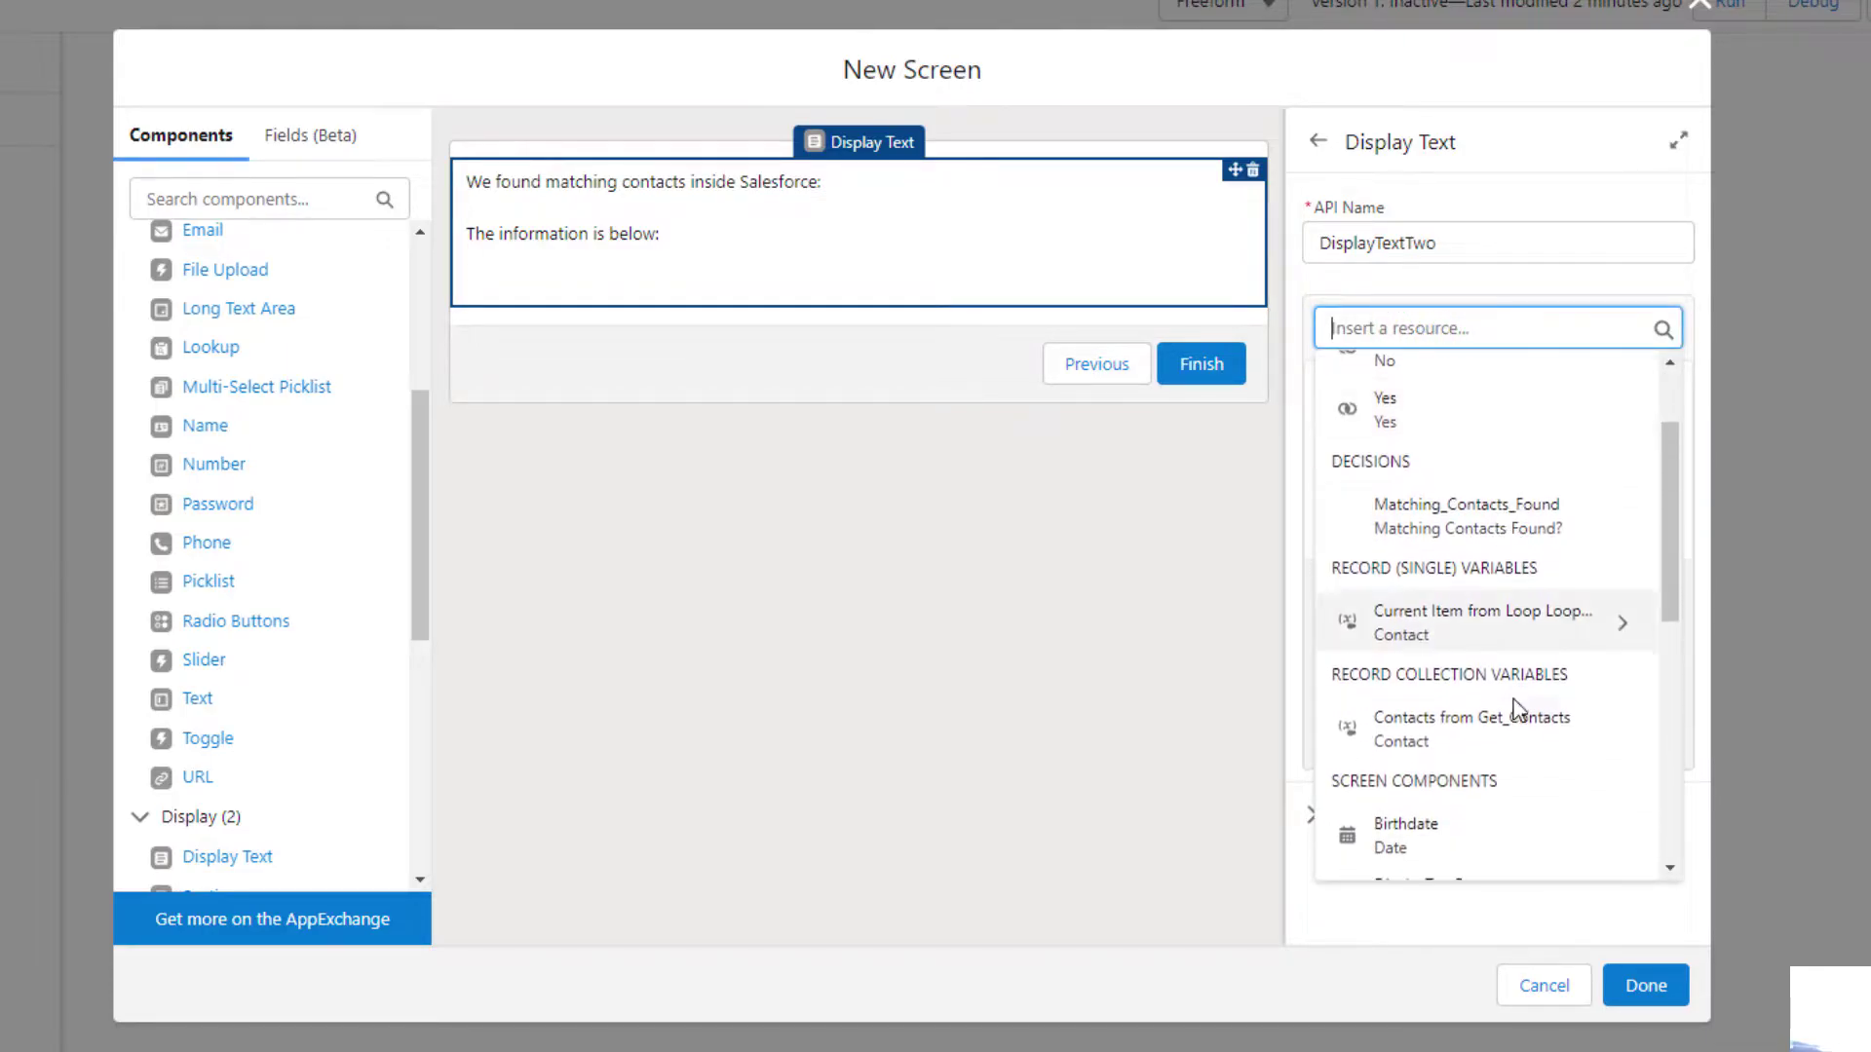
pyautogui.click(1454, 616)
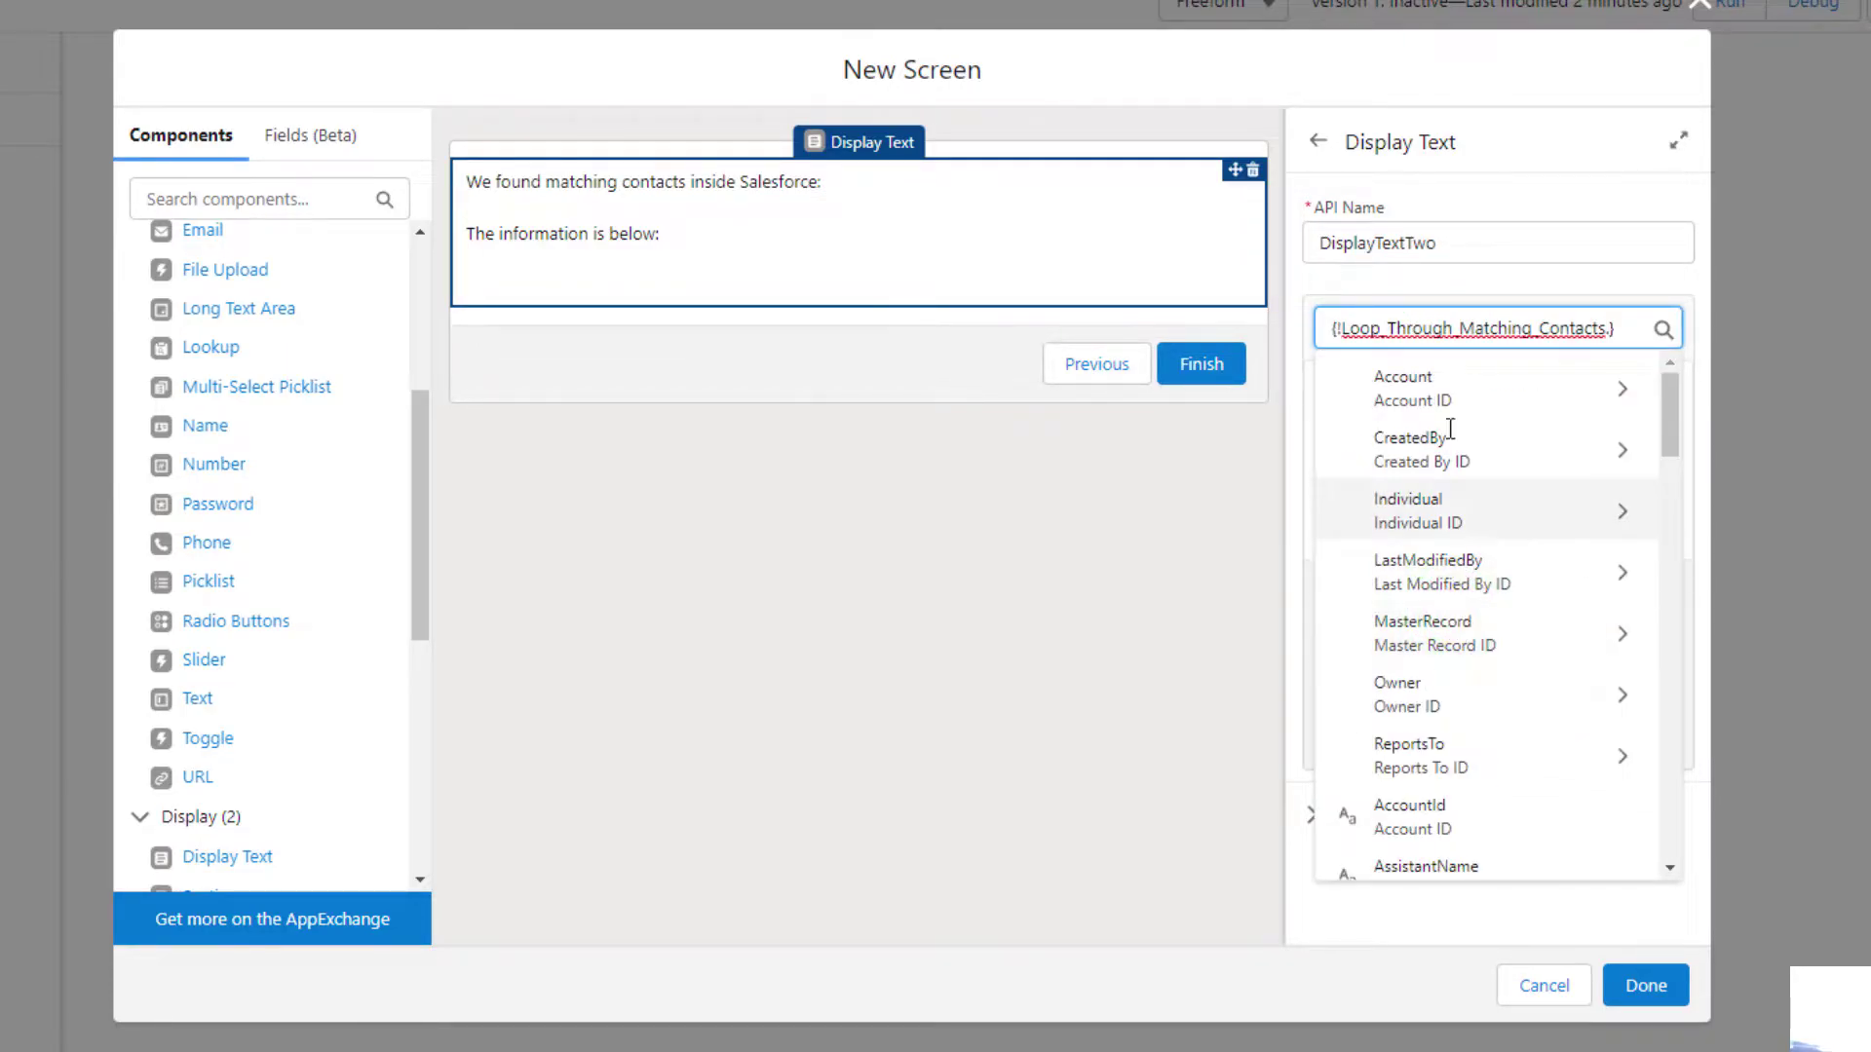
pyautogui.write('first')
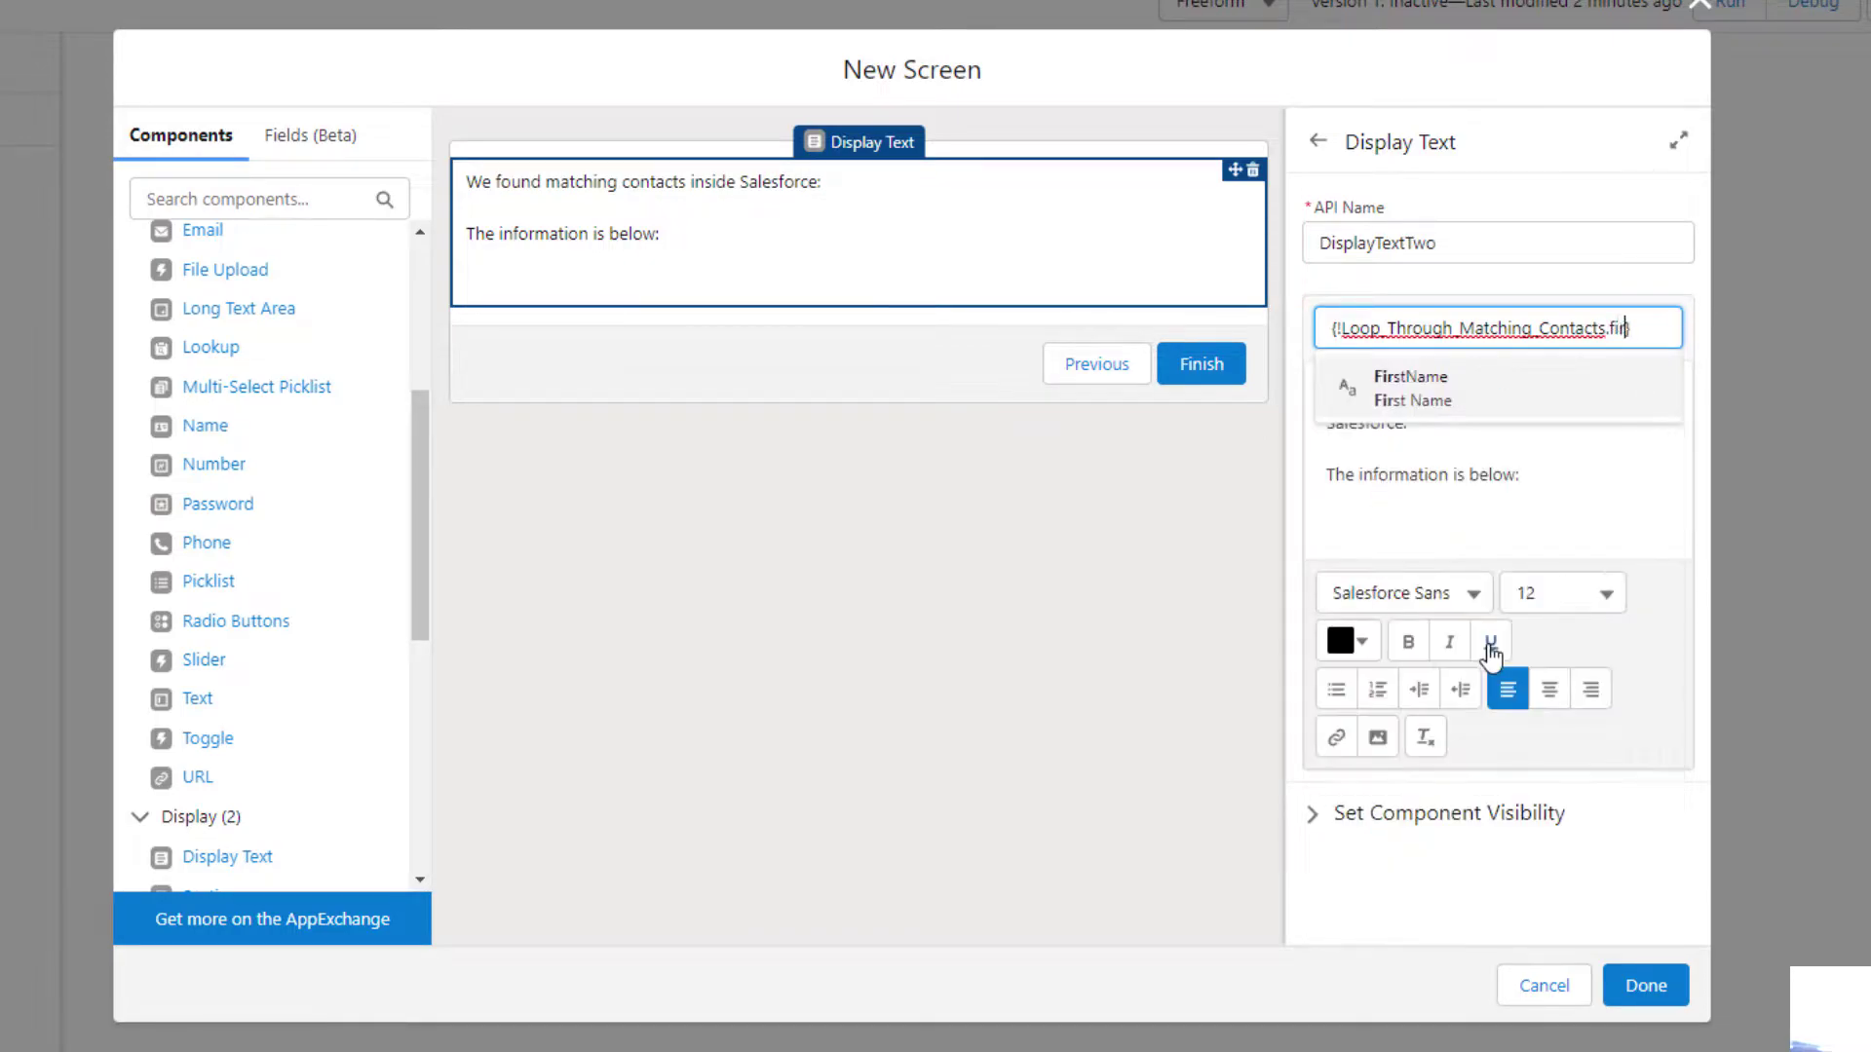
pyautogui.click(1391, 385)
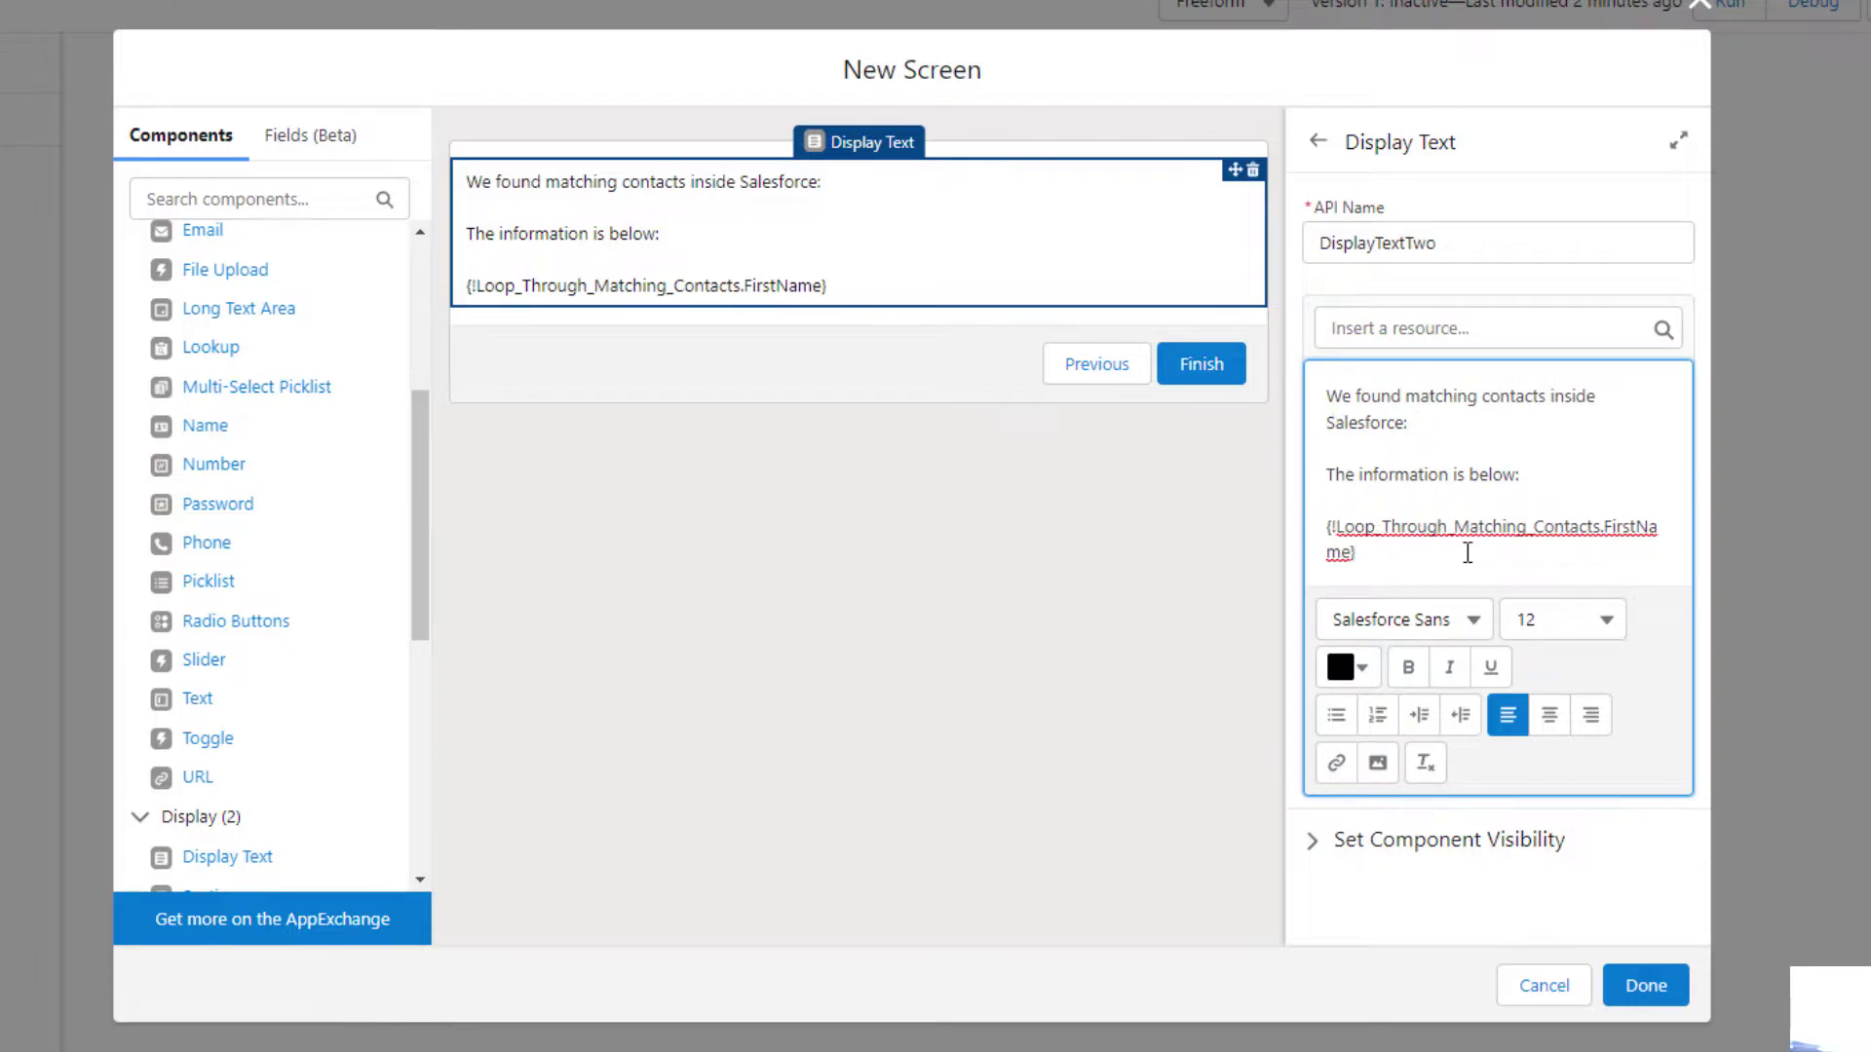
pyautogui.write('First')
pyautogui.write(' Name:')
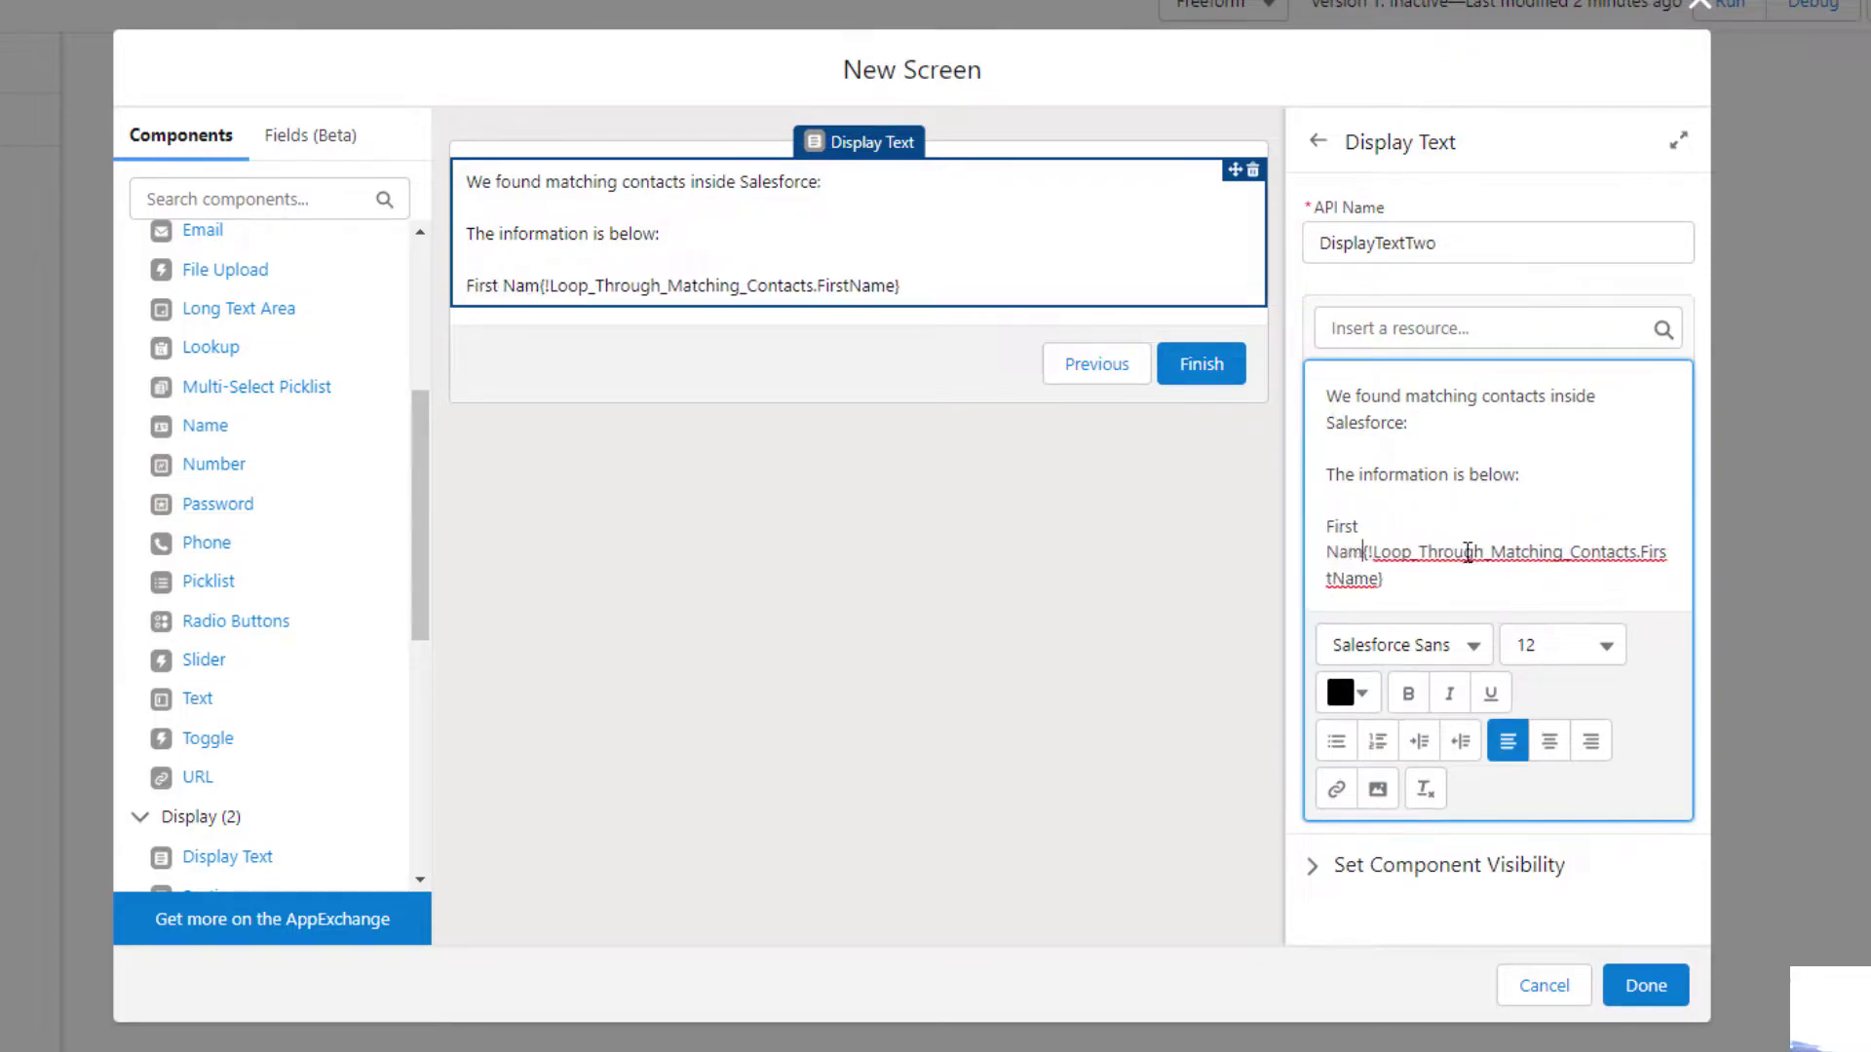
pyautogui.click(1428, 534)
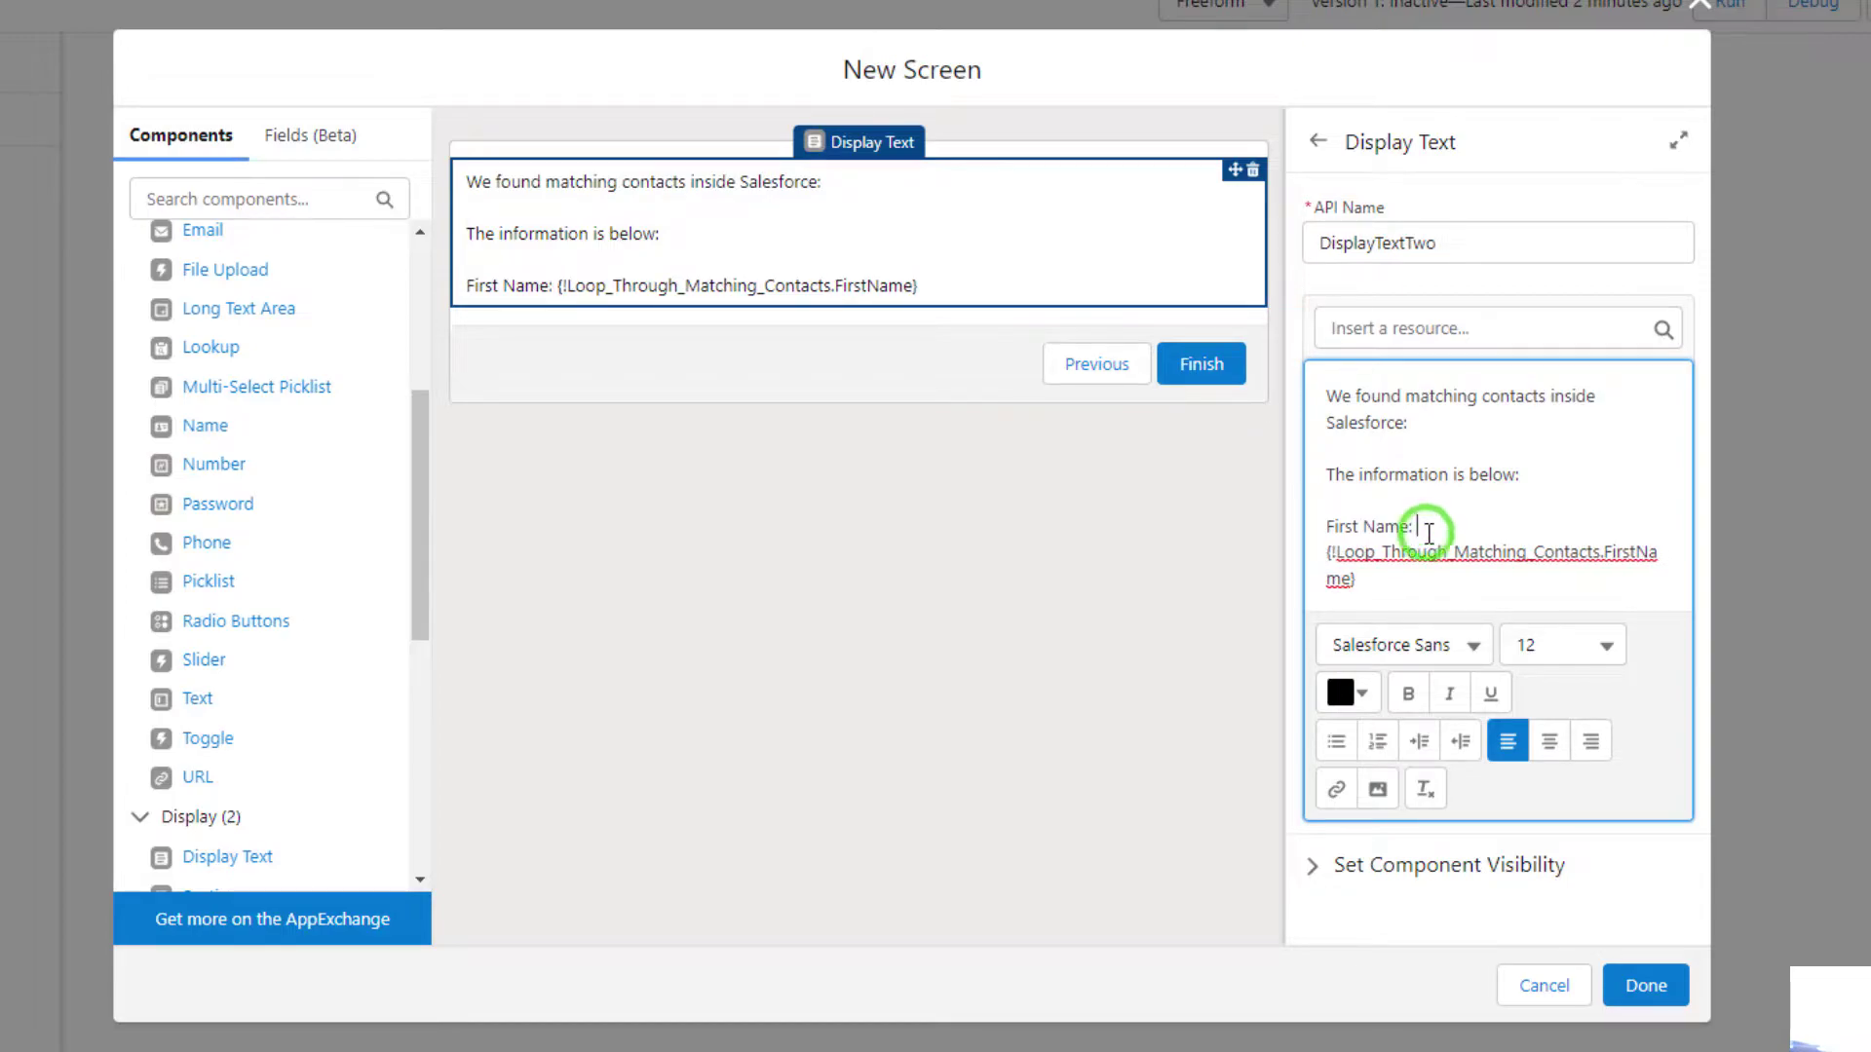
pyautogui.press('Return')
pyautogui.click(1427, 531)
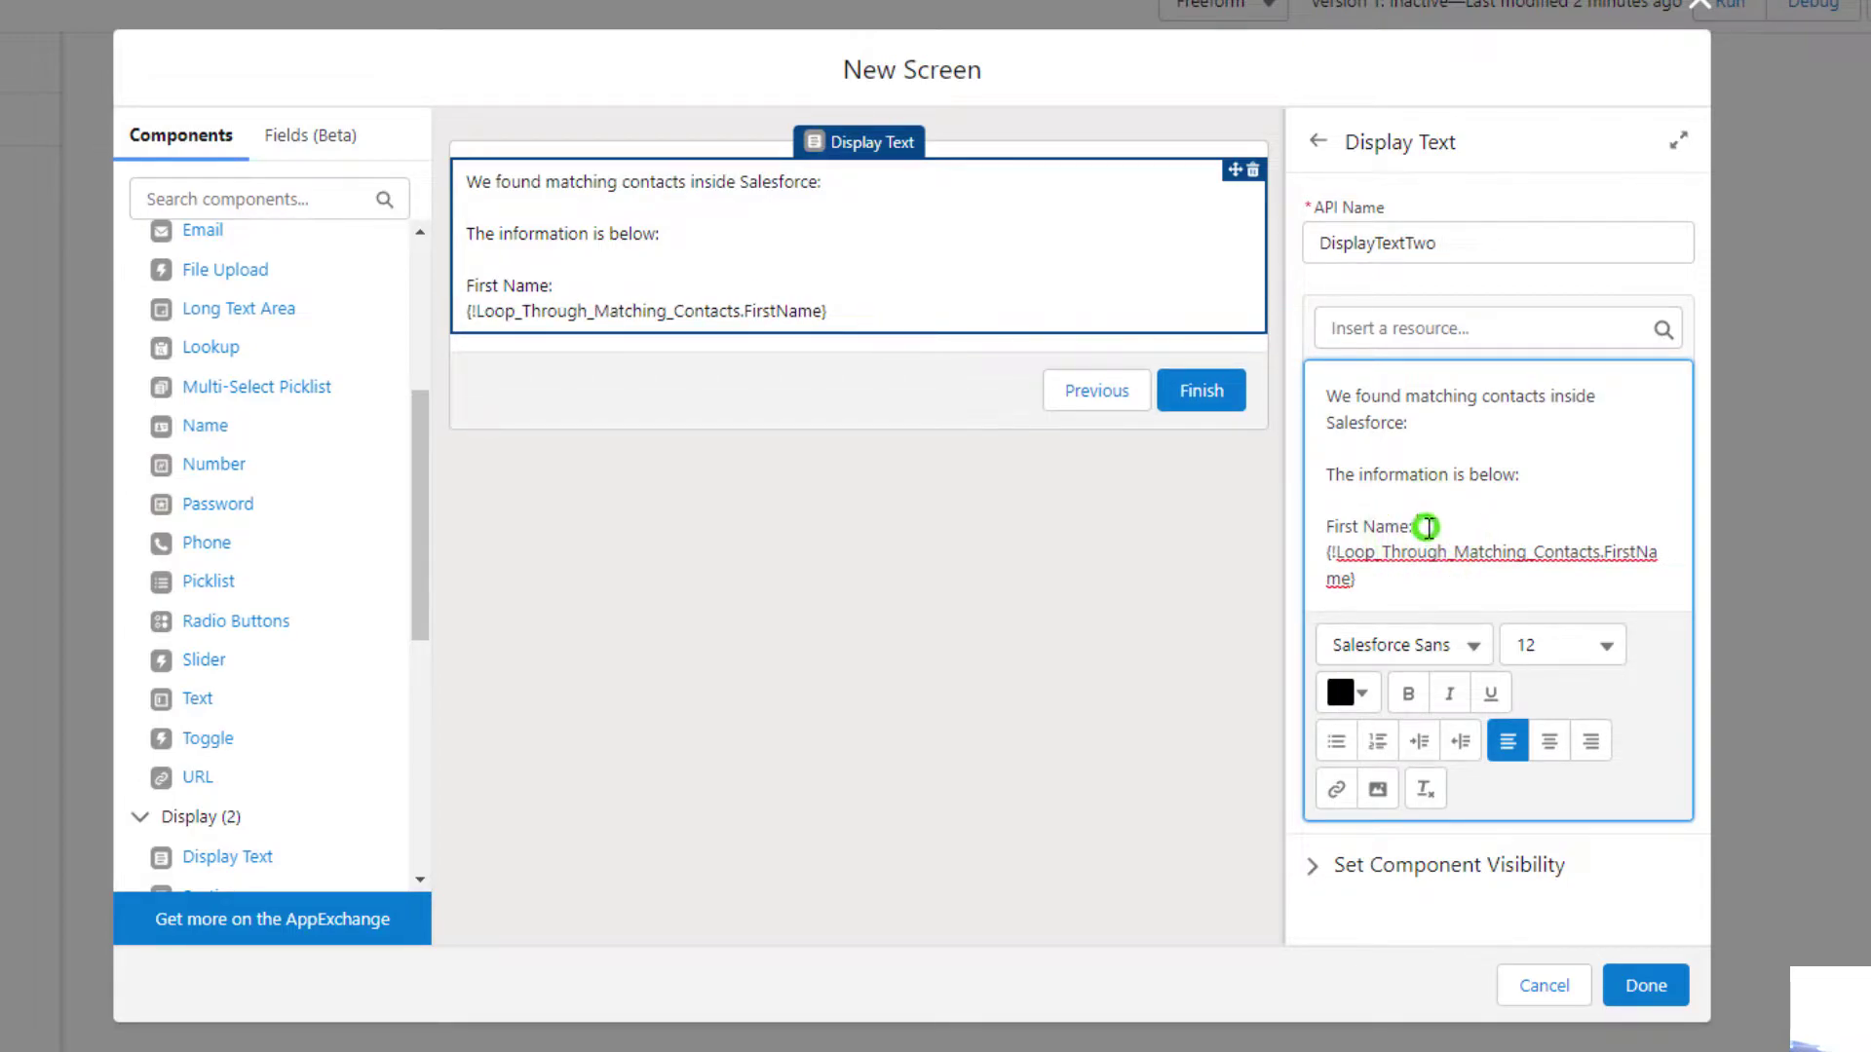
pyautogui.click(1421, 579)
pyautogui.press('Return')
# Step: Add 'Last Name' and 'Birthdate:' labels and insert the LastName merge field under Last Name
pyautogui.write('Last Name')
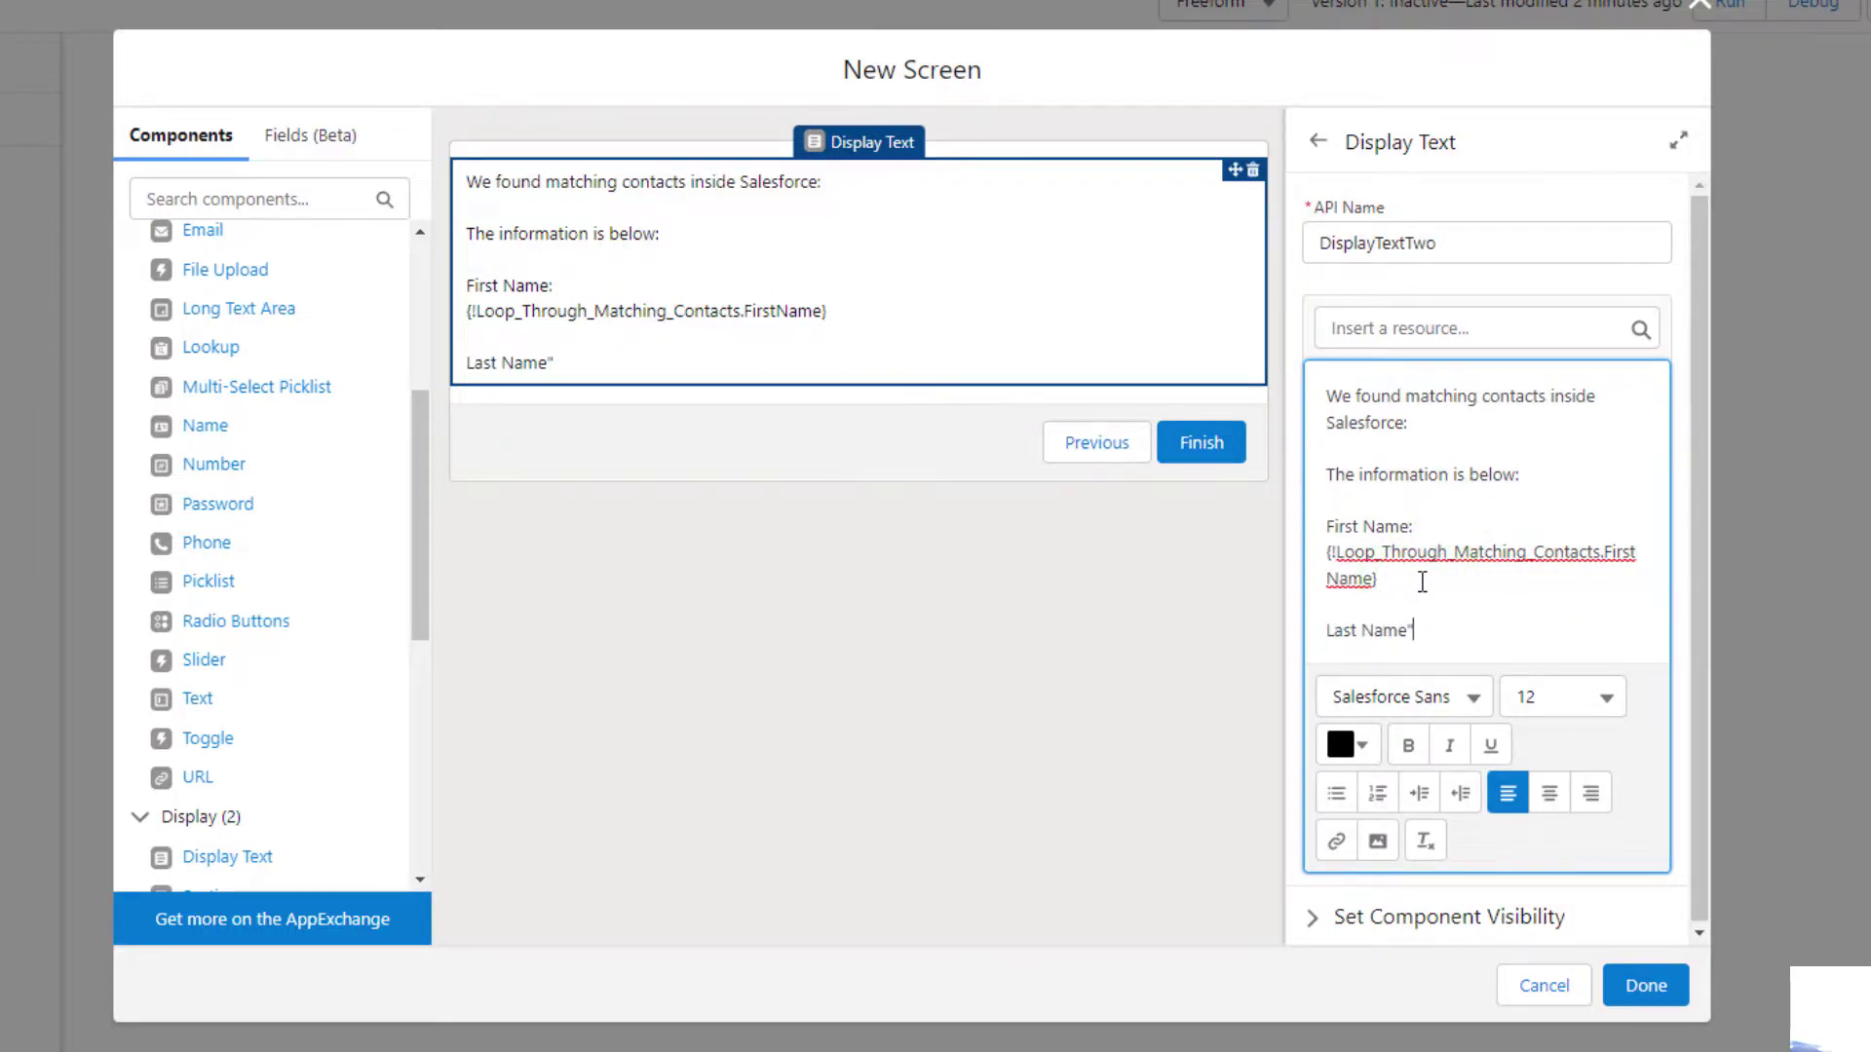
pyautogui.press('Return')
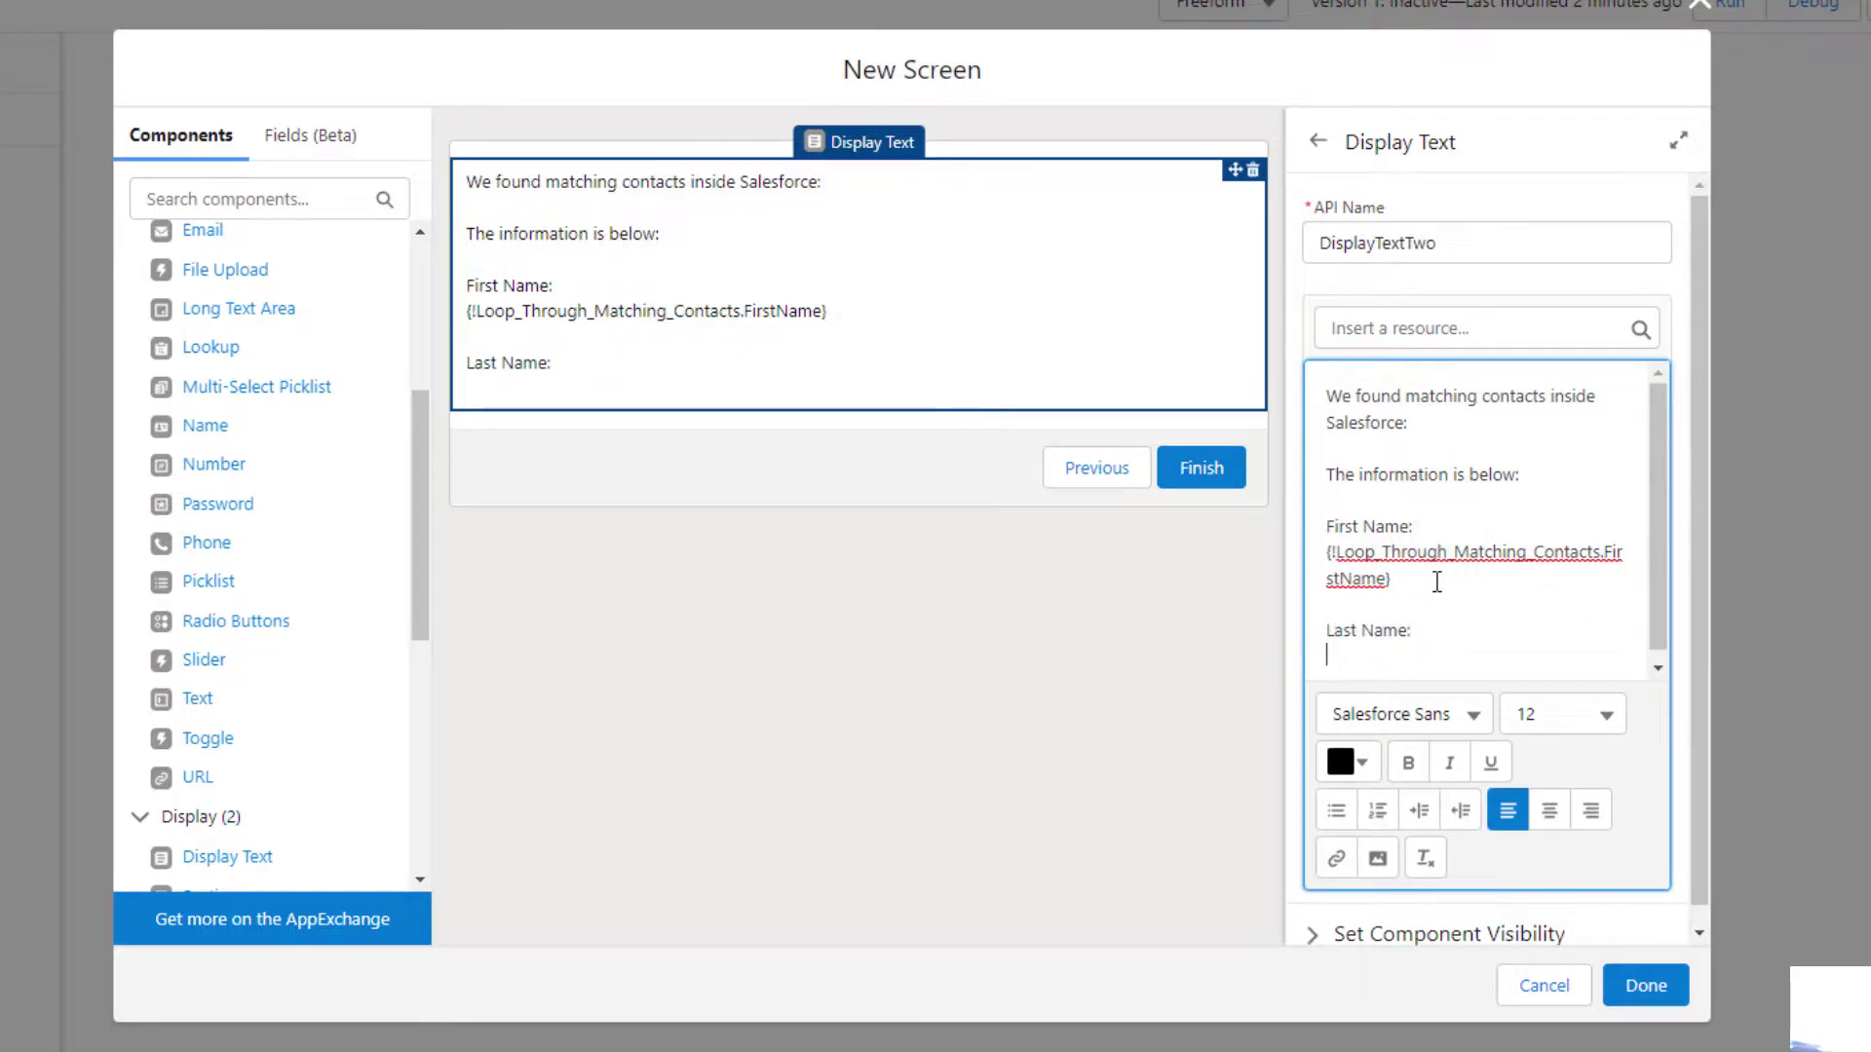
pyautogui.press('Return')
pyautogui.write('Birthd')
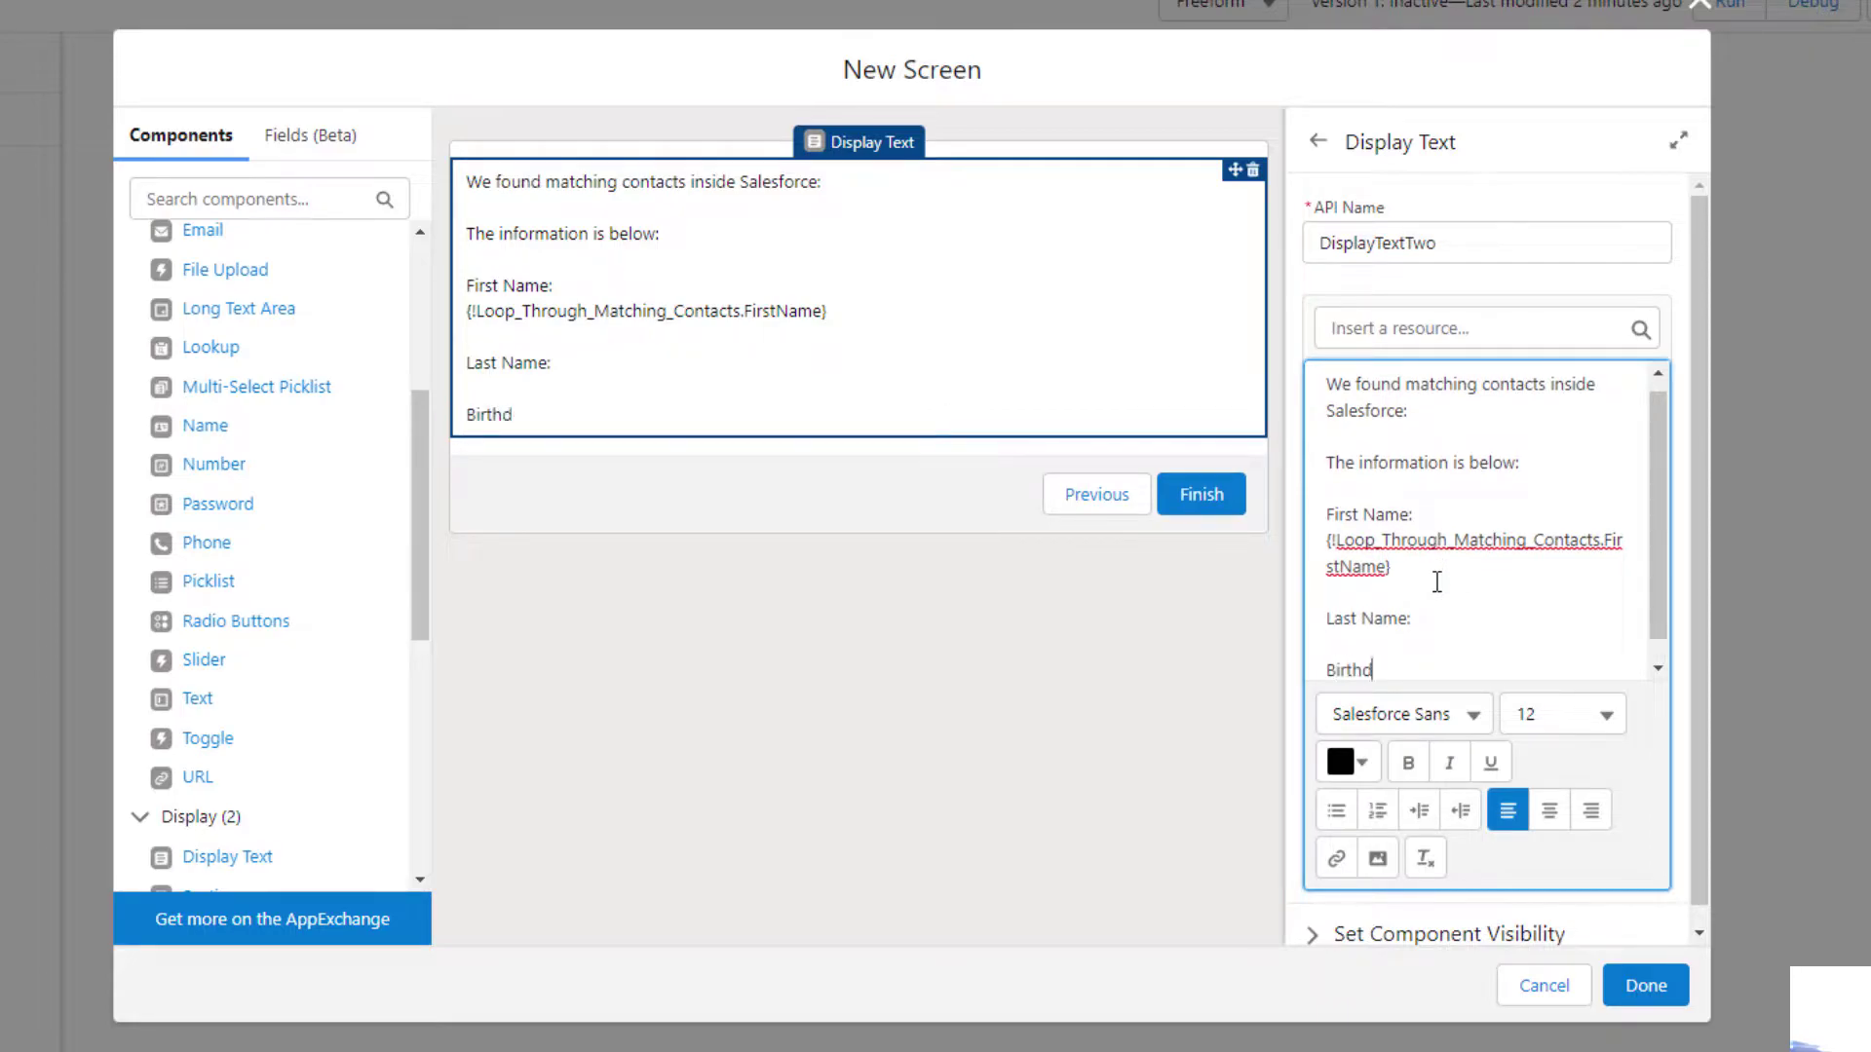
pyautogui.write('ate:')
pyautogui.press('Return')
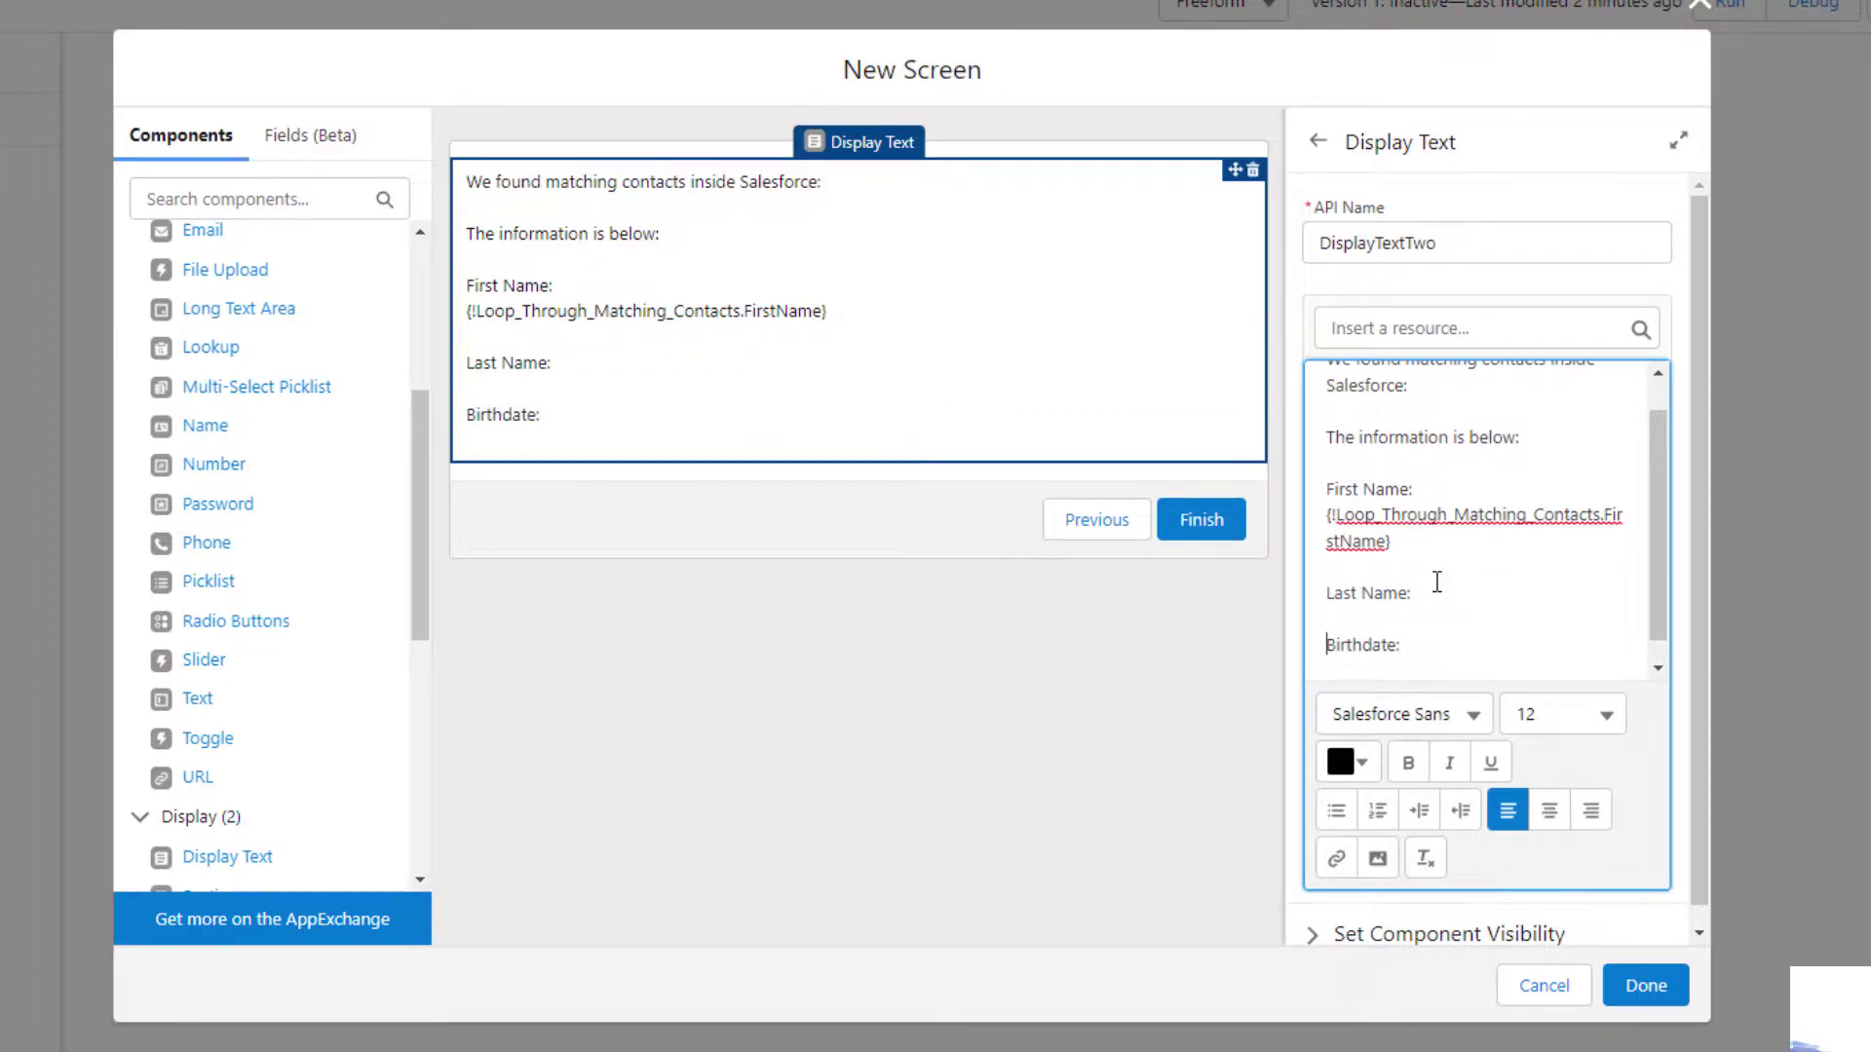
pyautogui.press('Up')
pyautogui.press('Return')
pyautogui.click(1462, 328)
pyautogui.scroll(-3, 1520, 682)
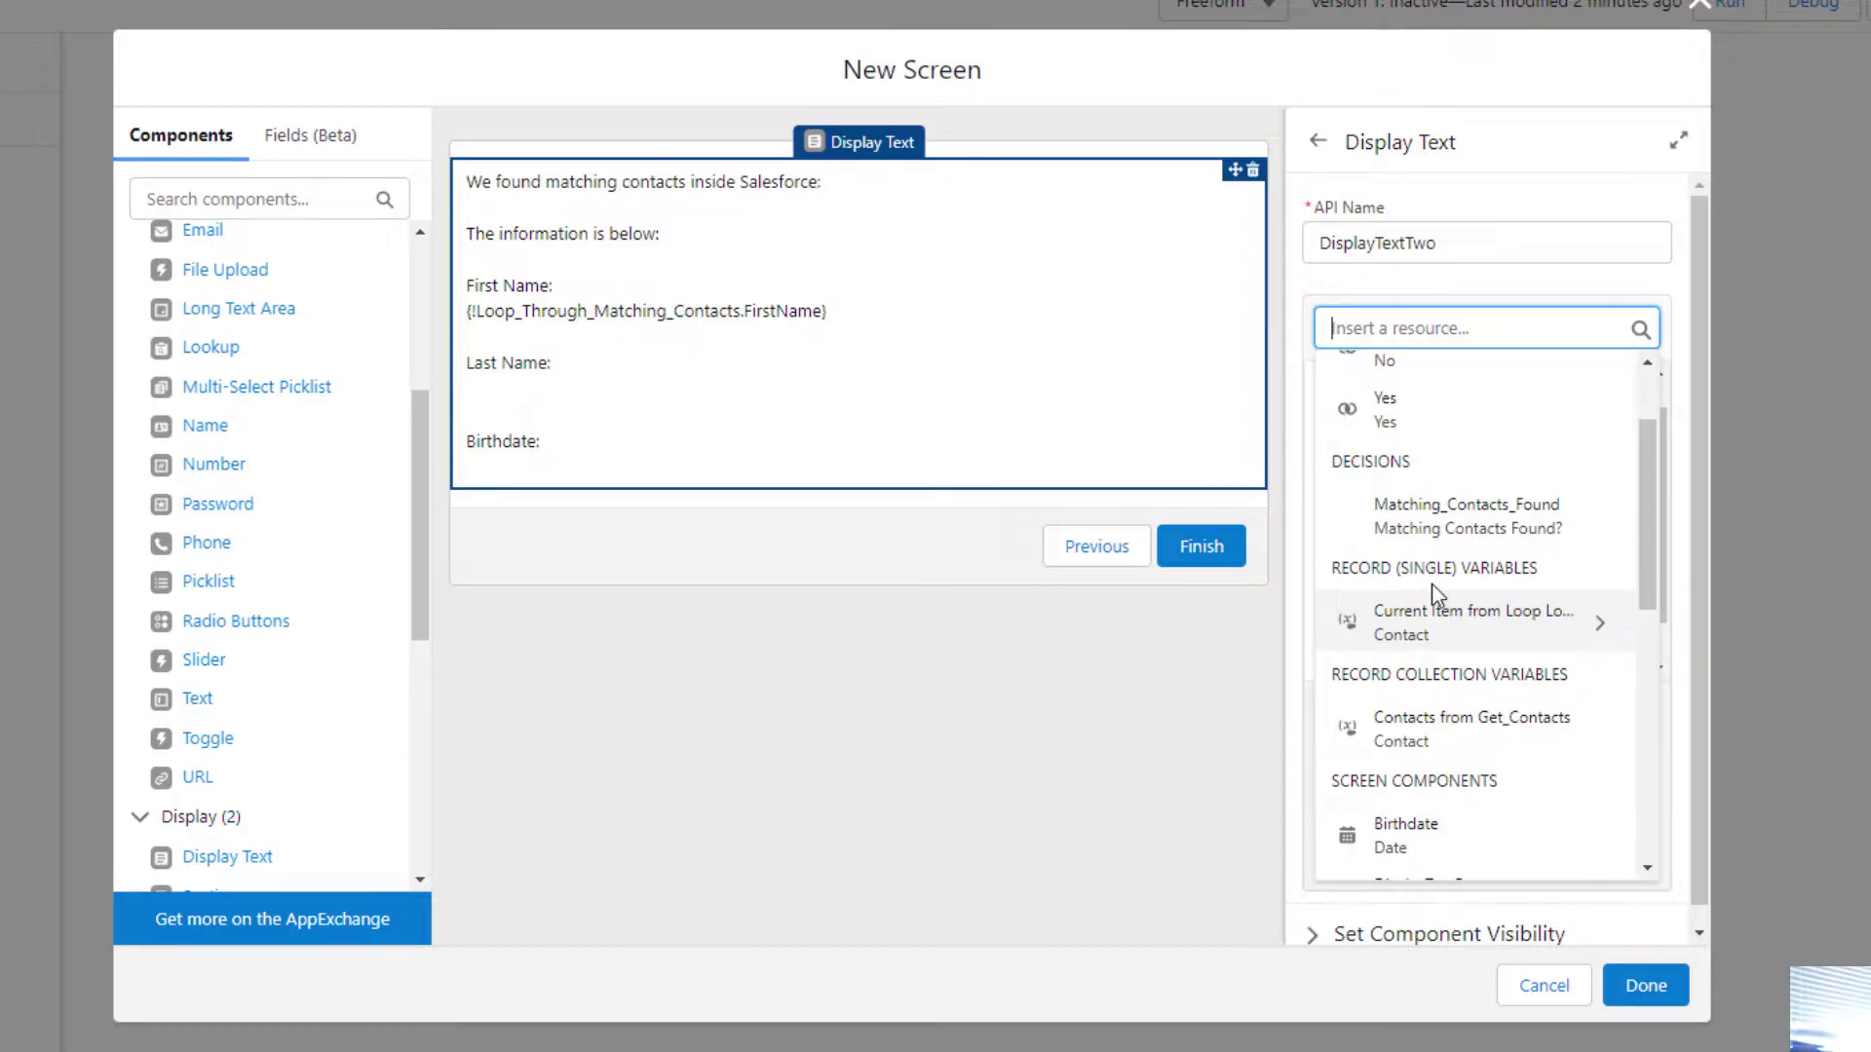
pyautogui.click(1469, 606)
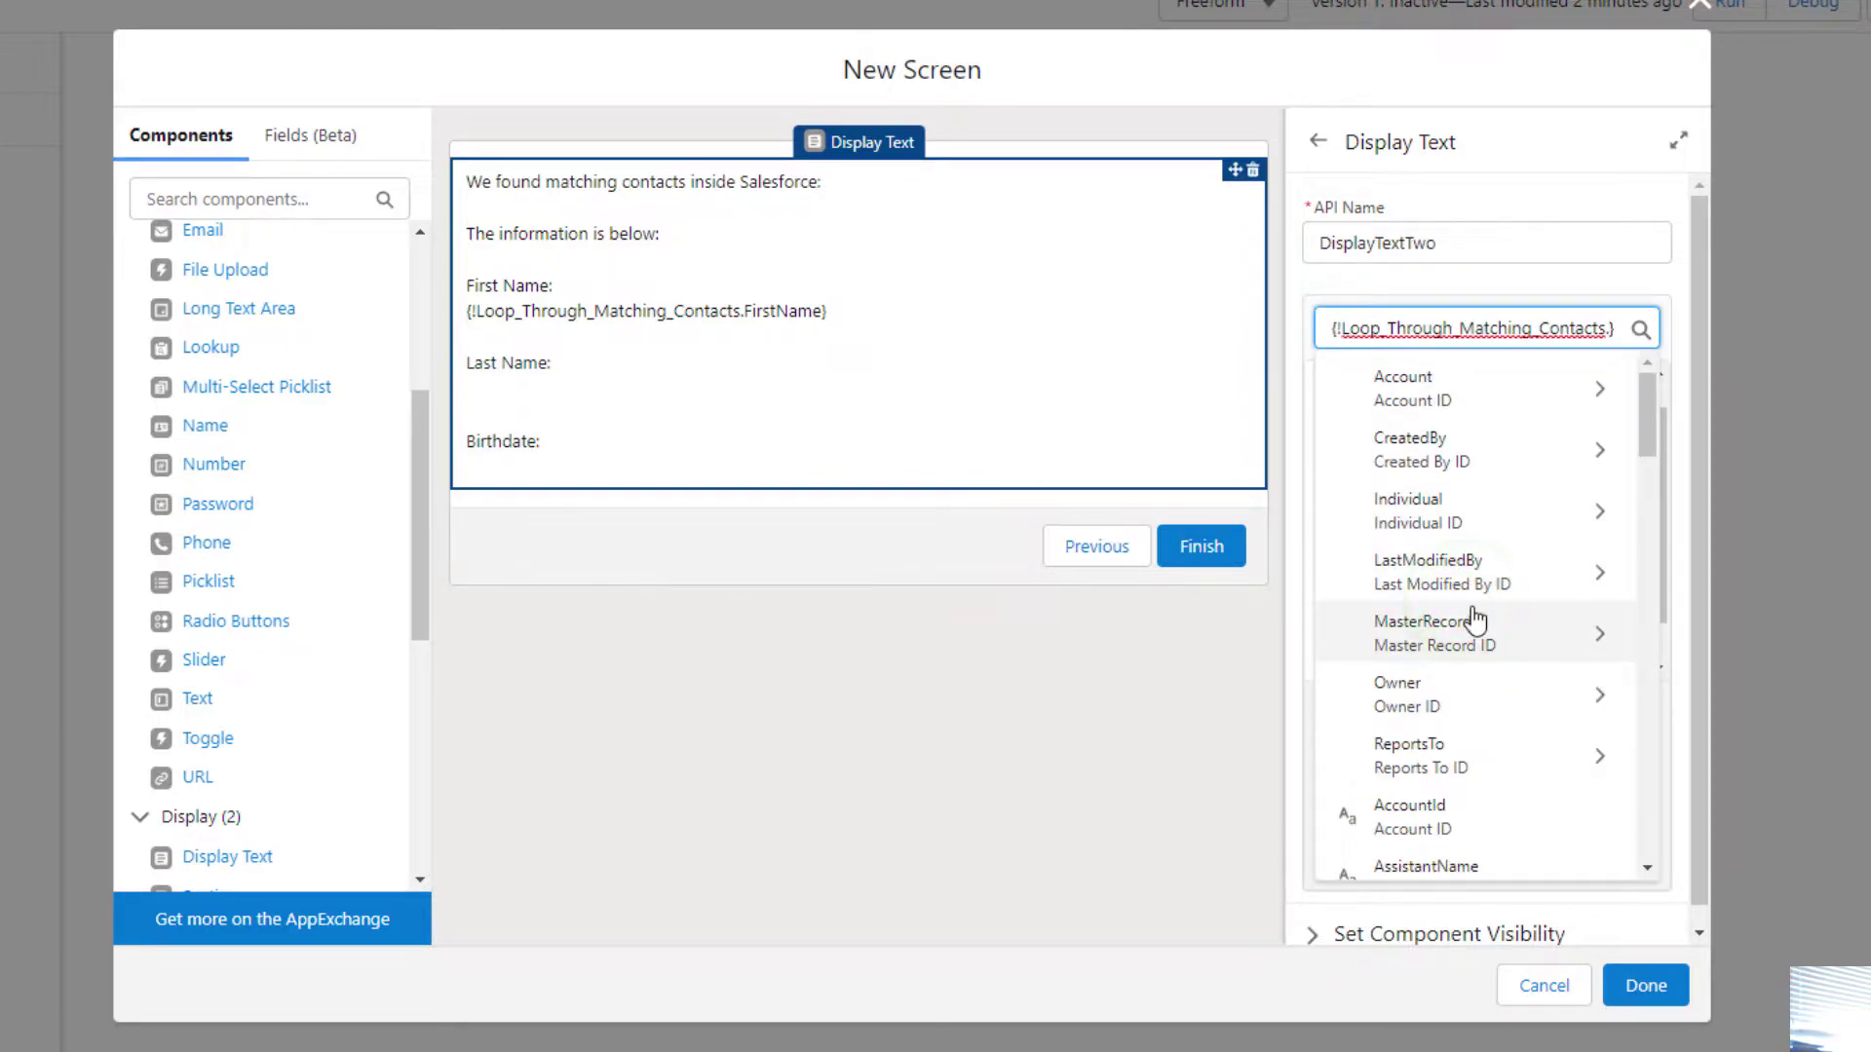
pyautogui.write('Last')
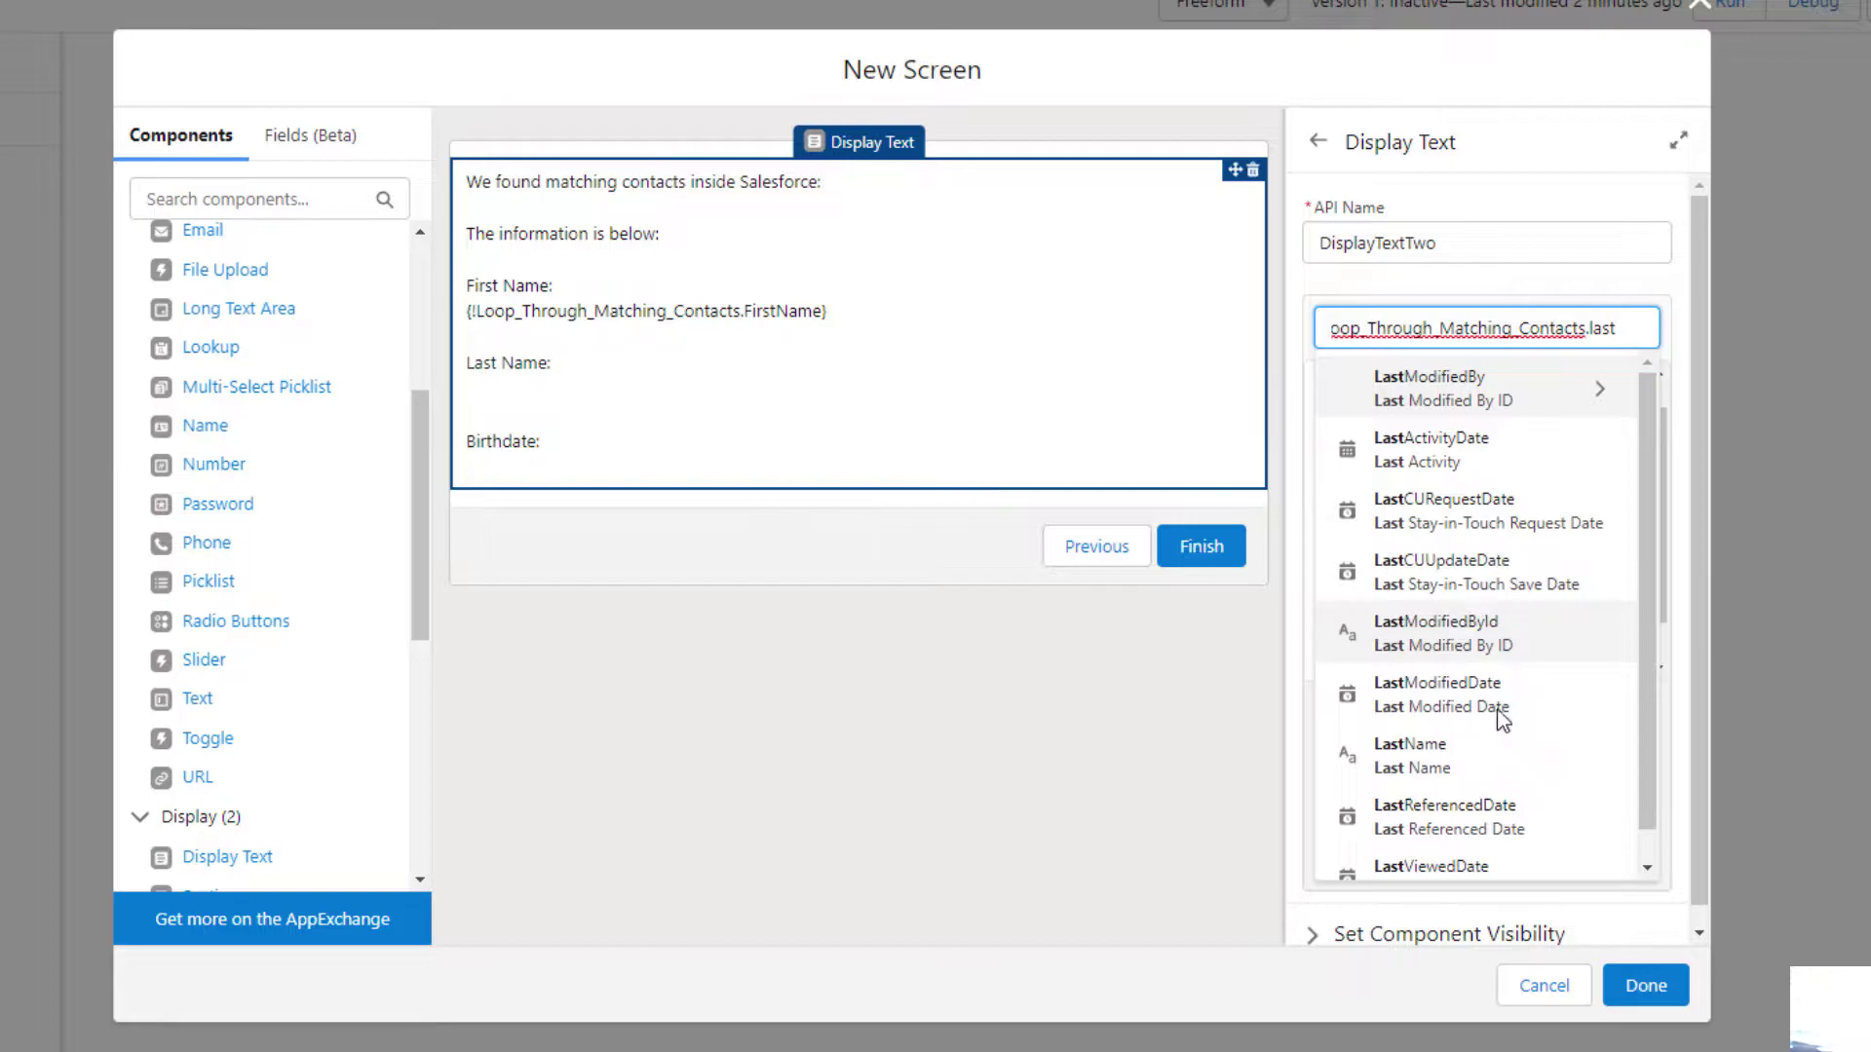
pyautogui.click(1473, 750)
# Step: Insert the loop contact's Birthdate merge field below 'Birthdate:'
pyautogui.click(1516, 639)
pyautogui.scroll(-3, 1516, 628)
pyautogui.click(1434, 622)
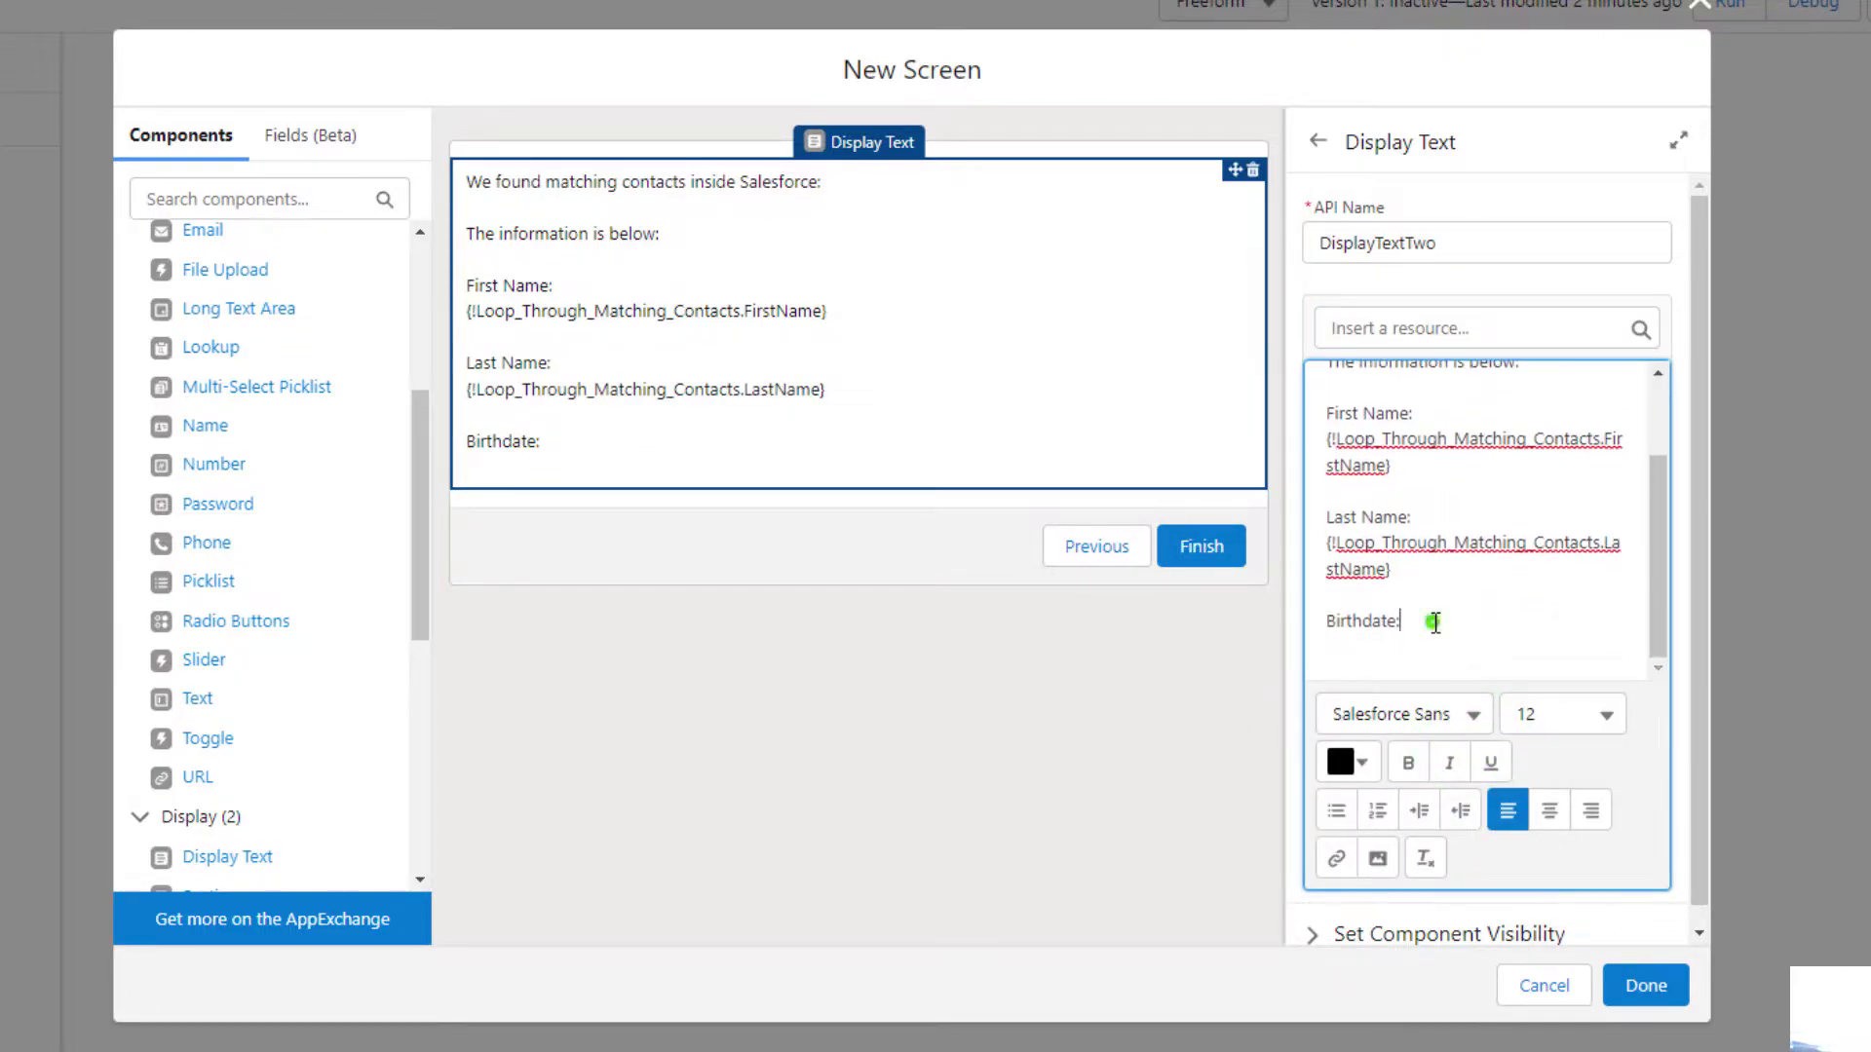
pyautogui.press('Return')
pyautogui.click(1455, 316)
pyautogui.write('c')
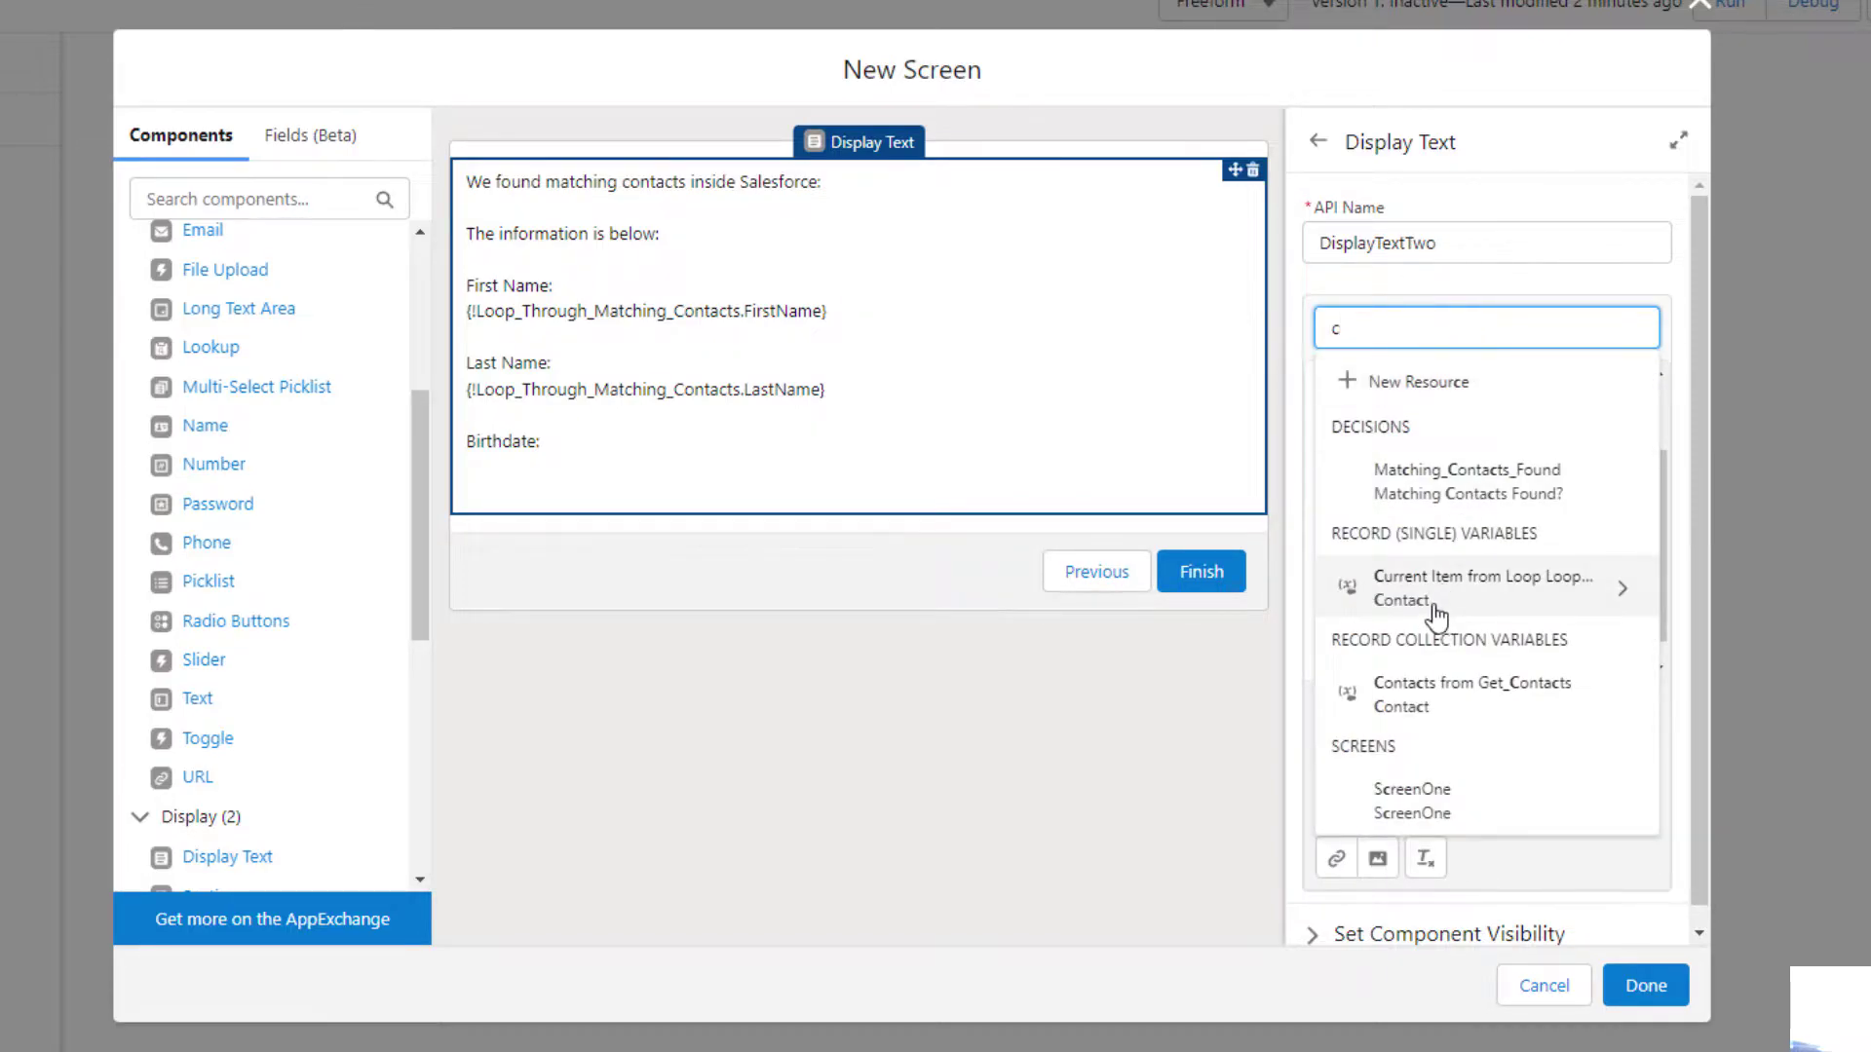
pyautogui.press('BackSpace')
pyautogui.scroll(-5, 1418, 643)
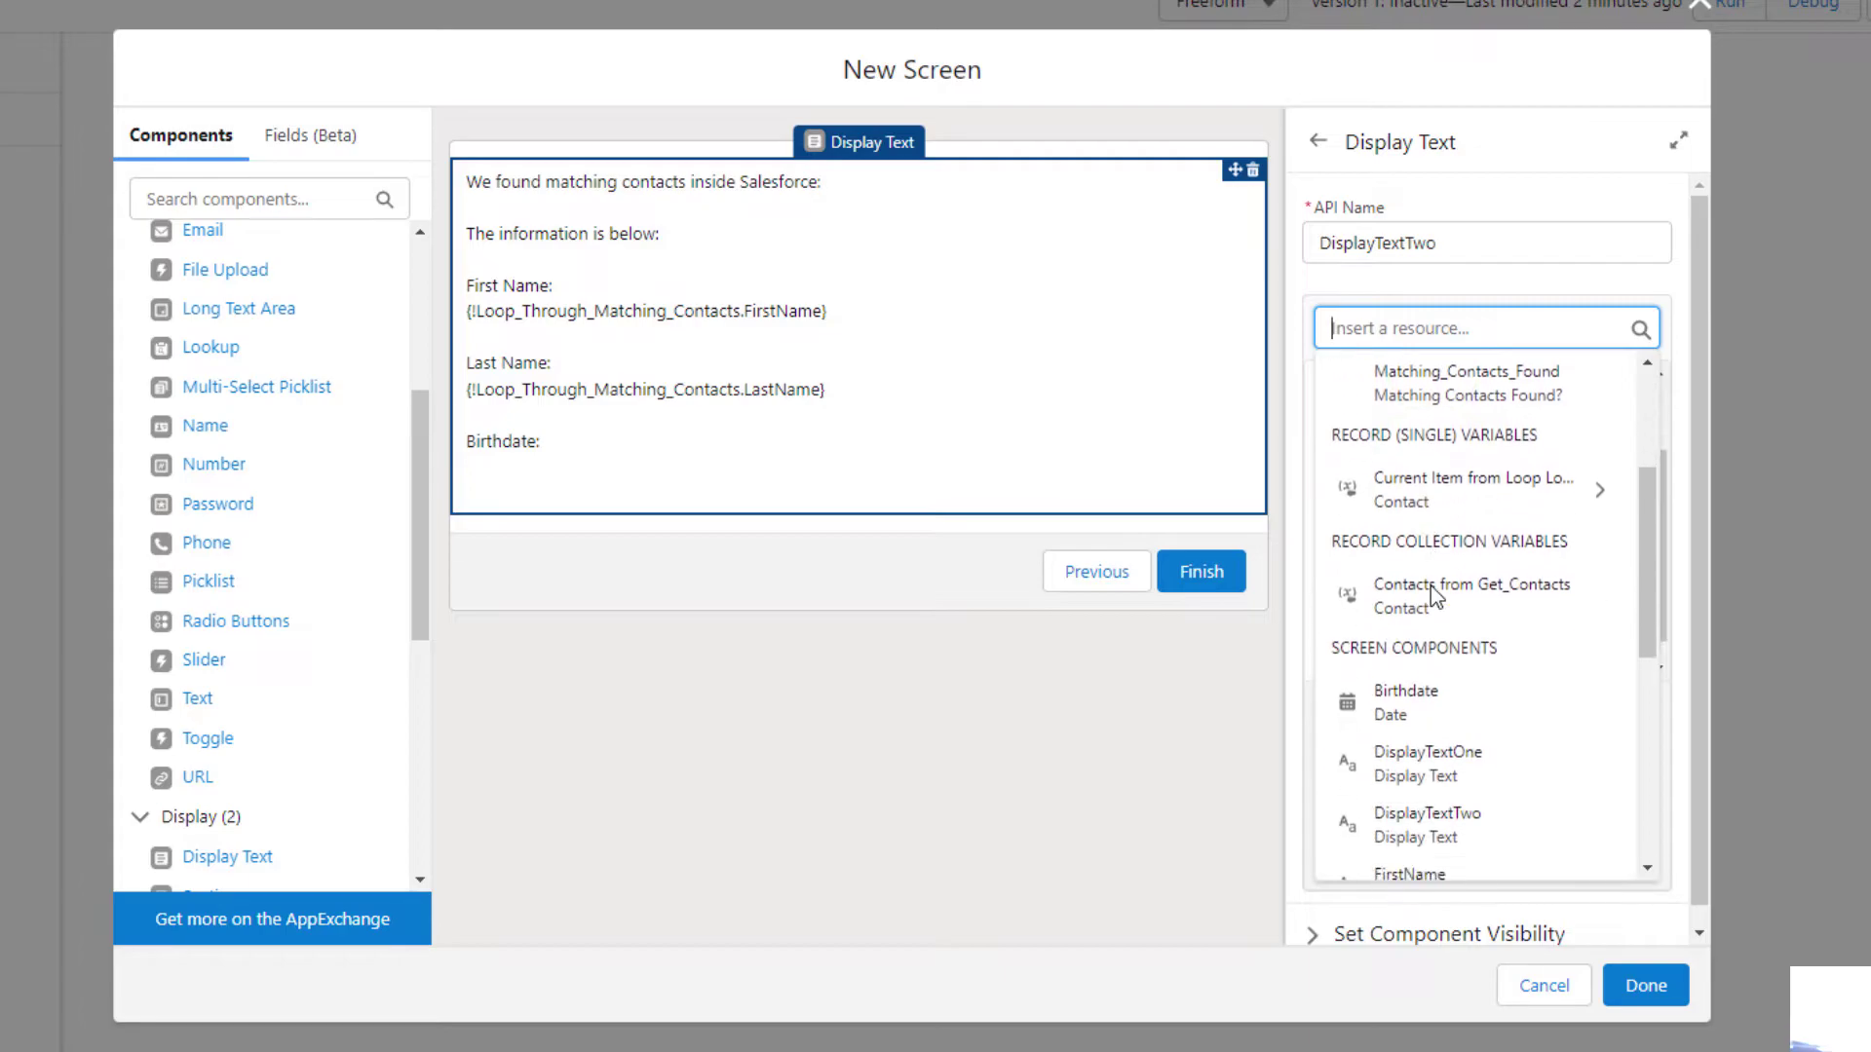
pyautogui.scroll(3, 1404, 700)
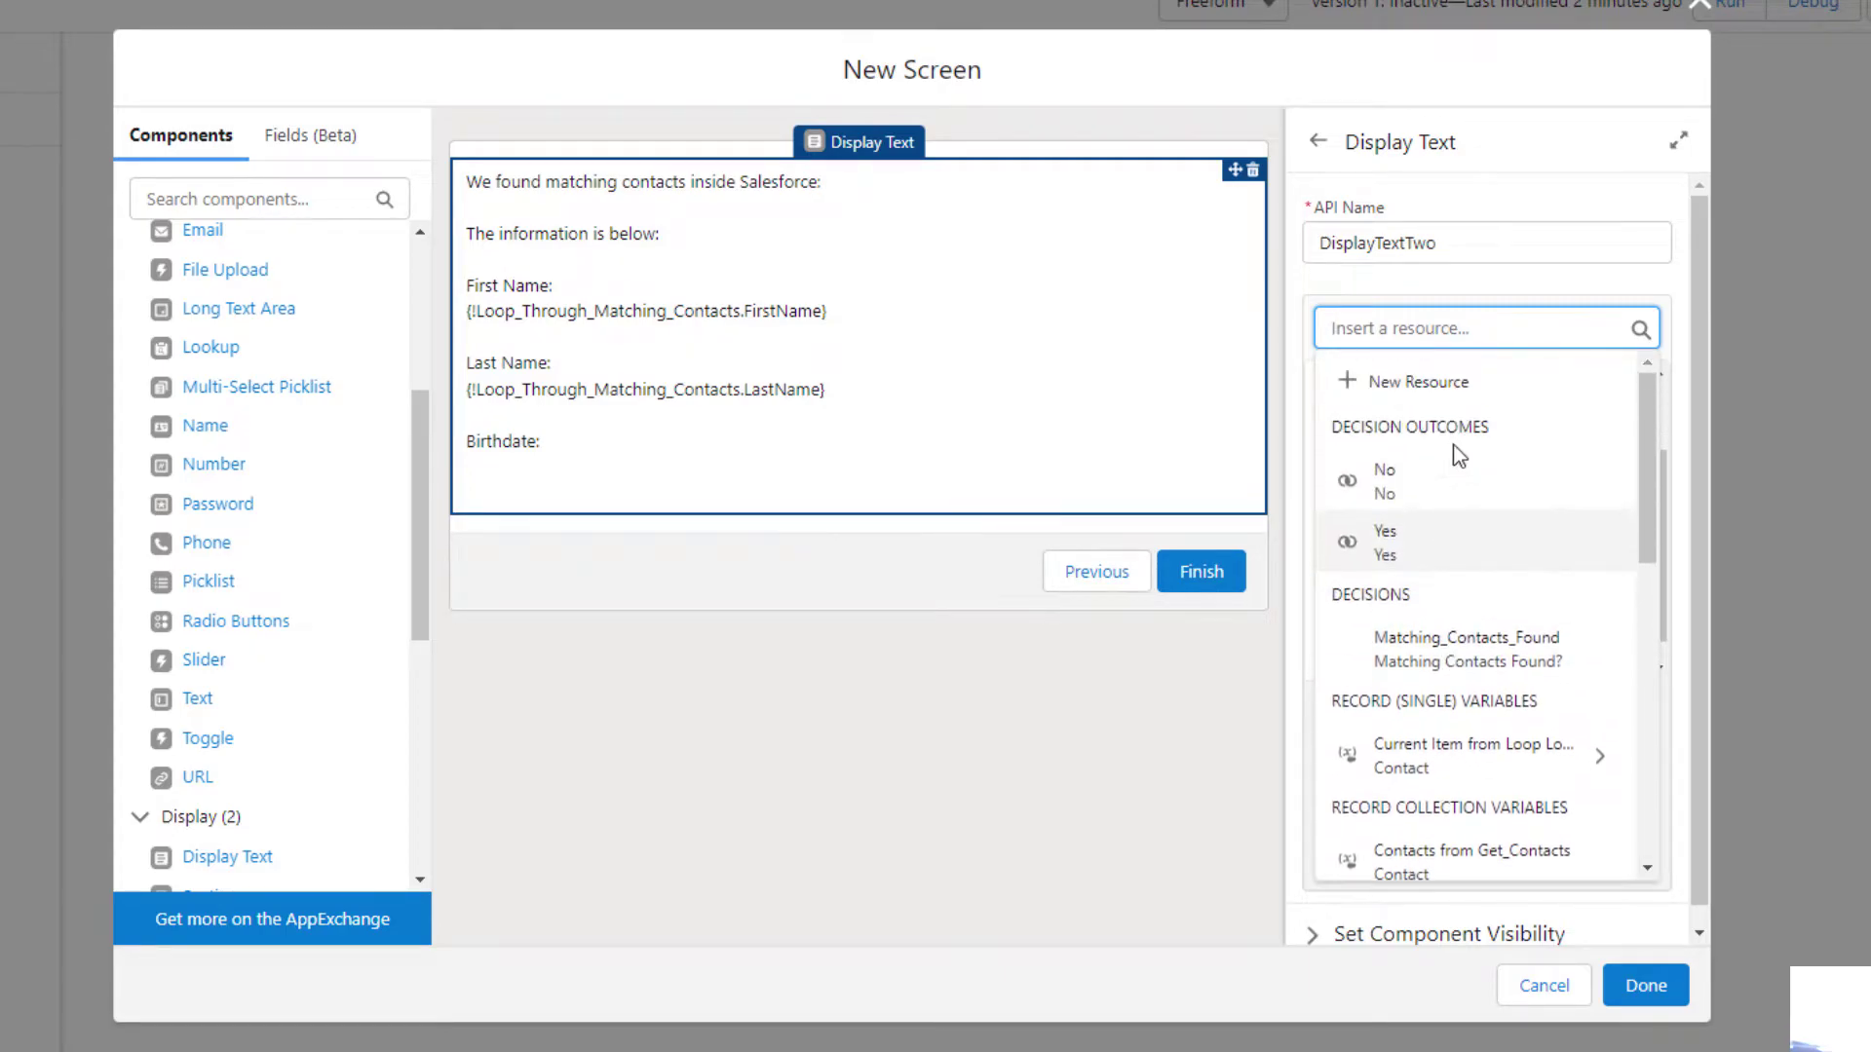
pyautogui.click(1510, 761)
pyautogui.scroll(-4, 1476, 635)
pyautogui.click(1466, 609)
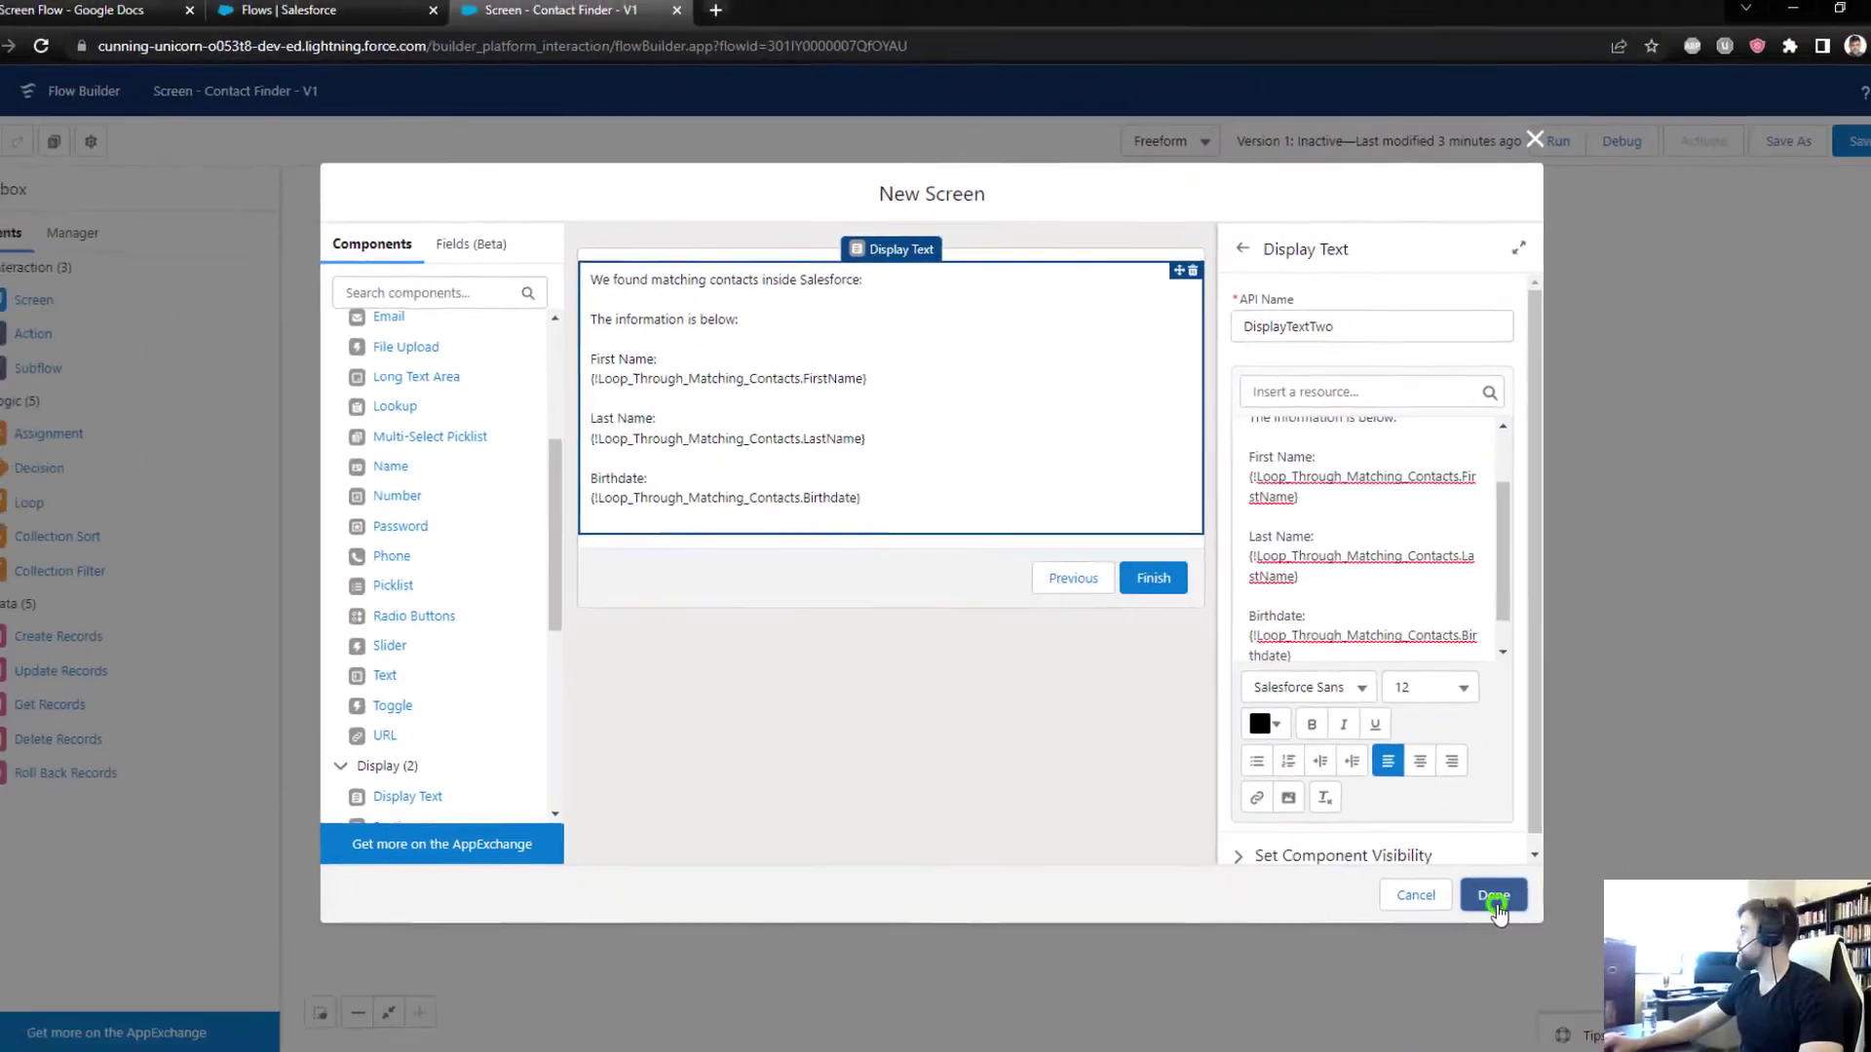
# Step: Finish ScreenTwo, save the flow, and connect the loop's For Each Item path to ScreenTwo
pyautogui.click(1645, 985)
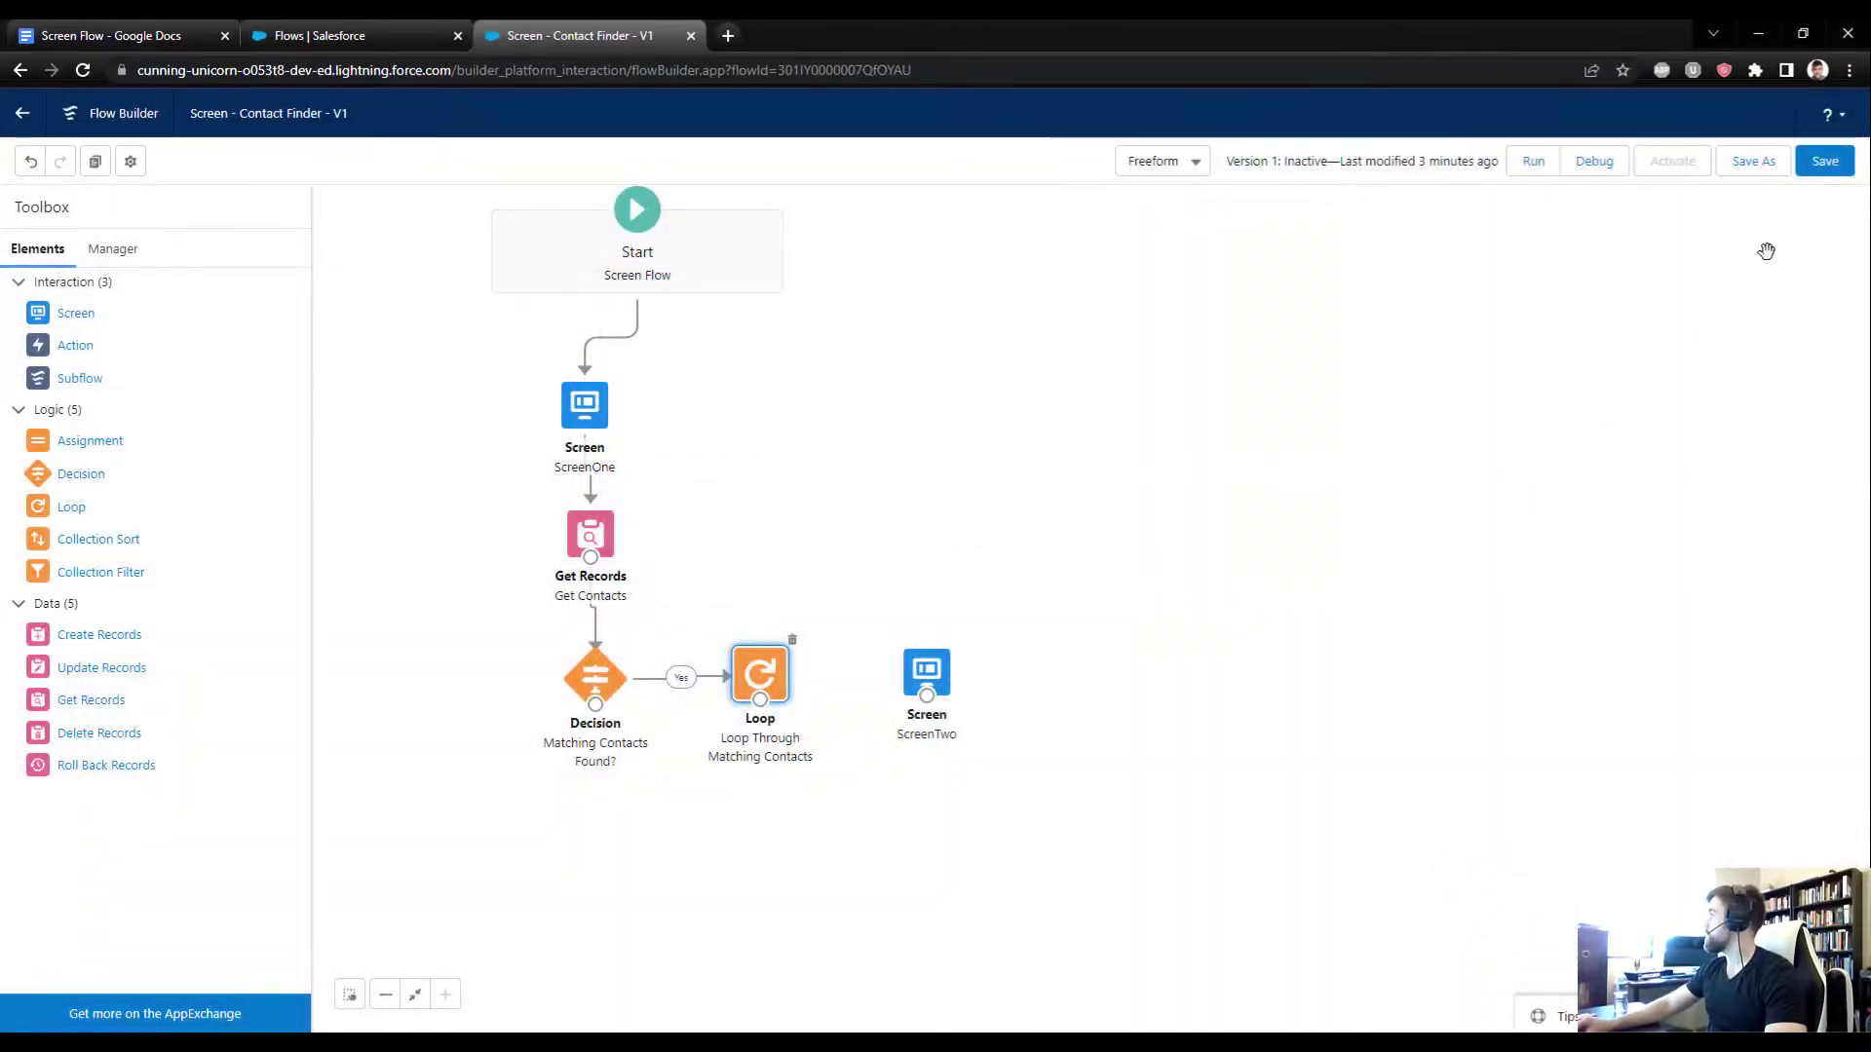
pyautogui.click(1825, 161)
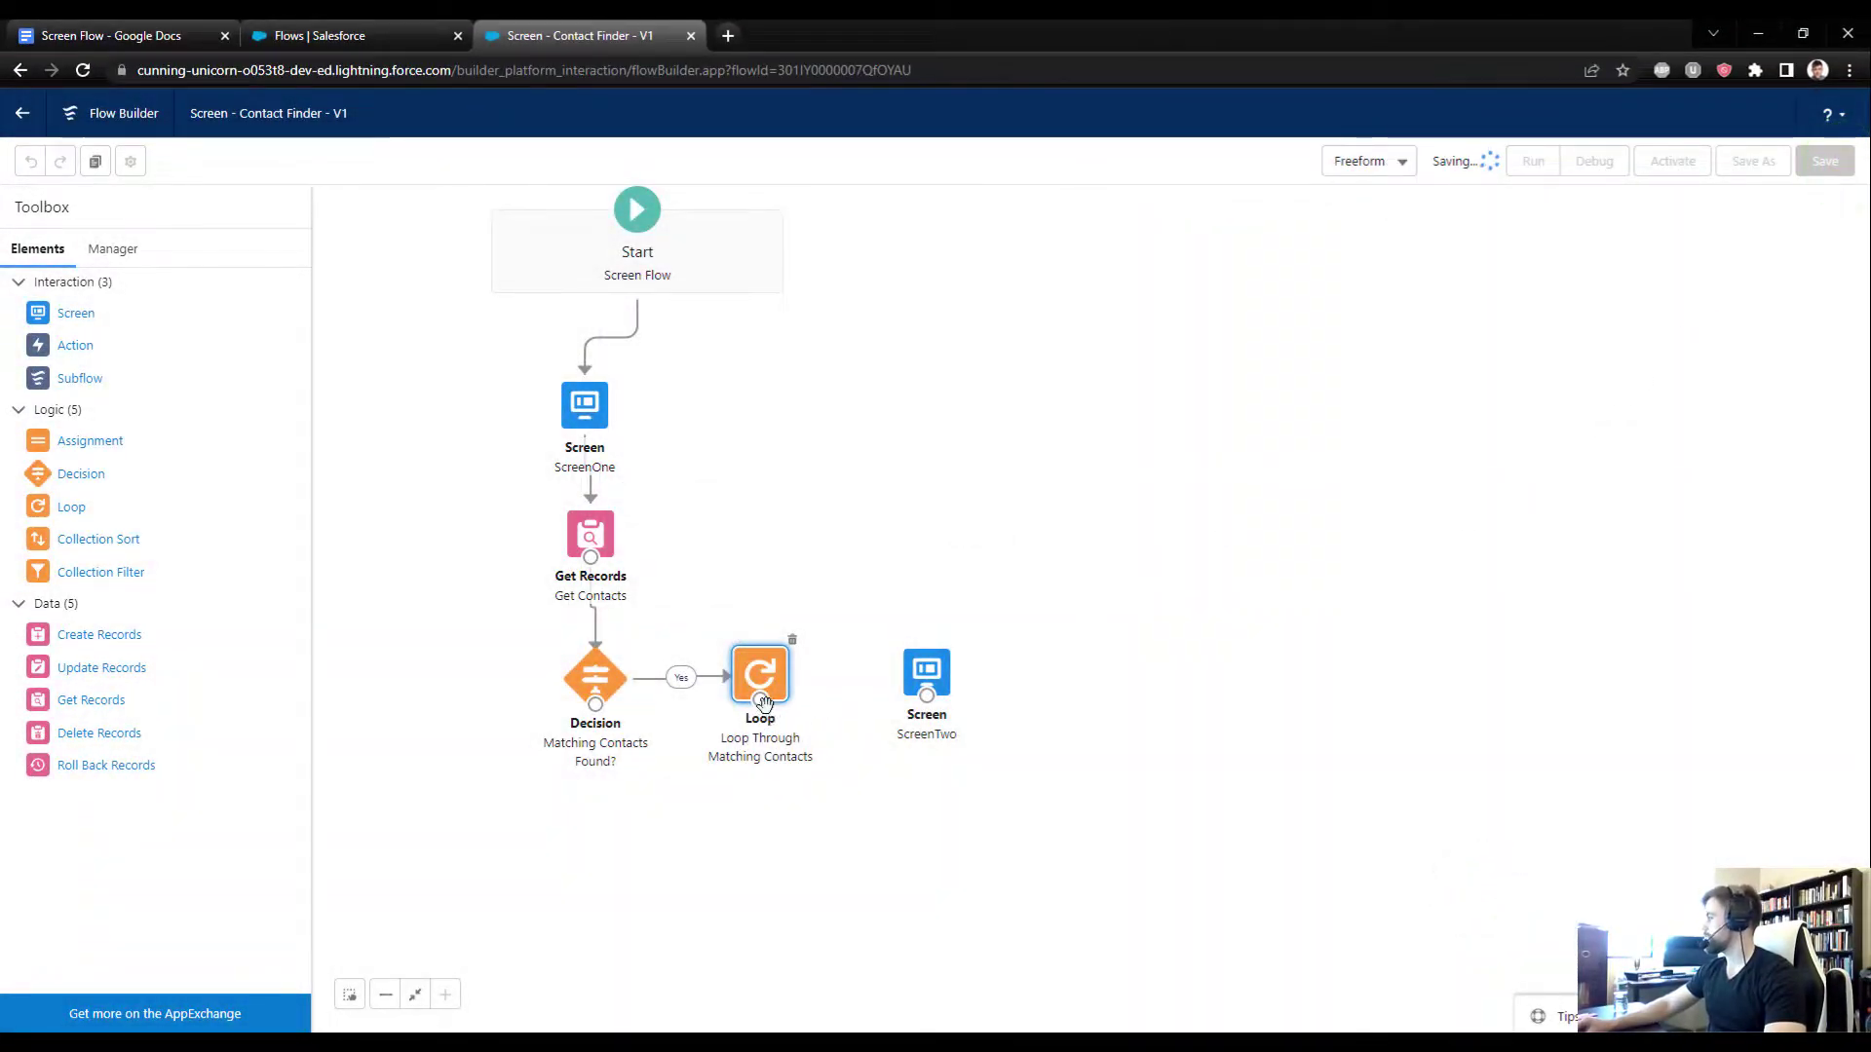
pyautogui.moveTo(760, 699); pyautogui.dragTo(918, 667)
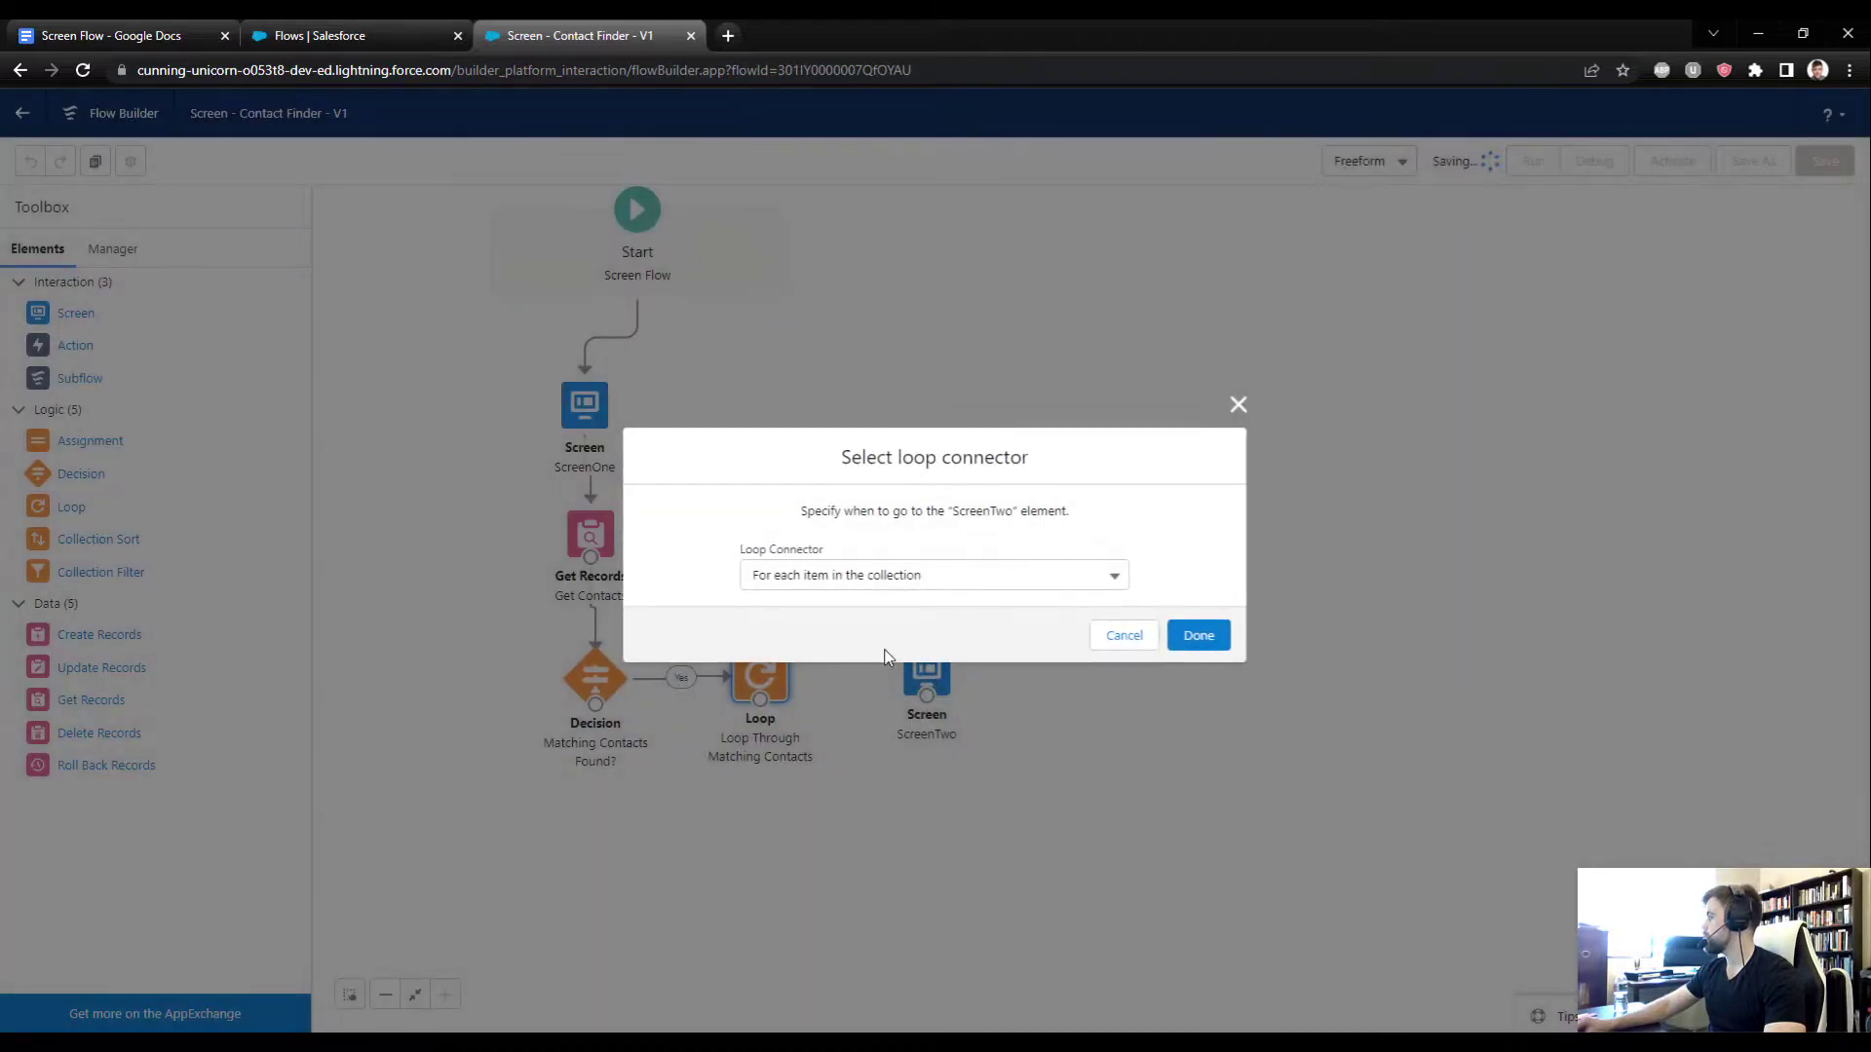
pyautogui.click(1199, 635)
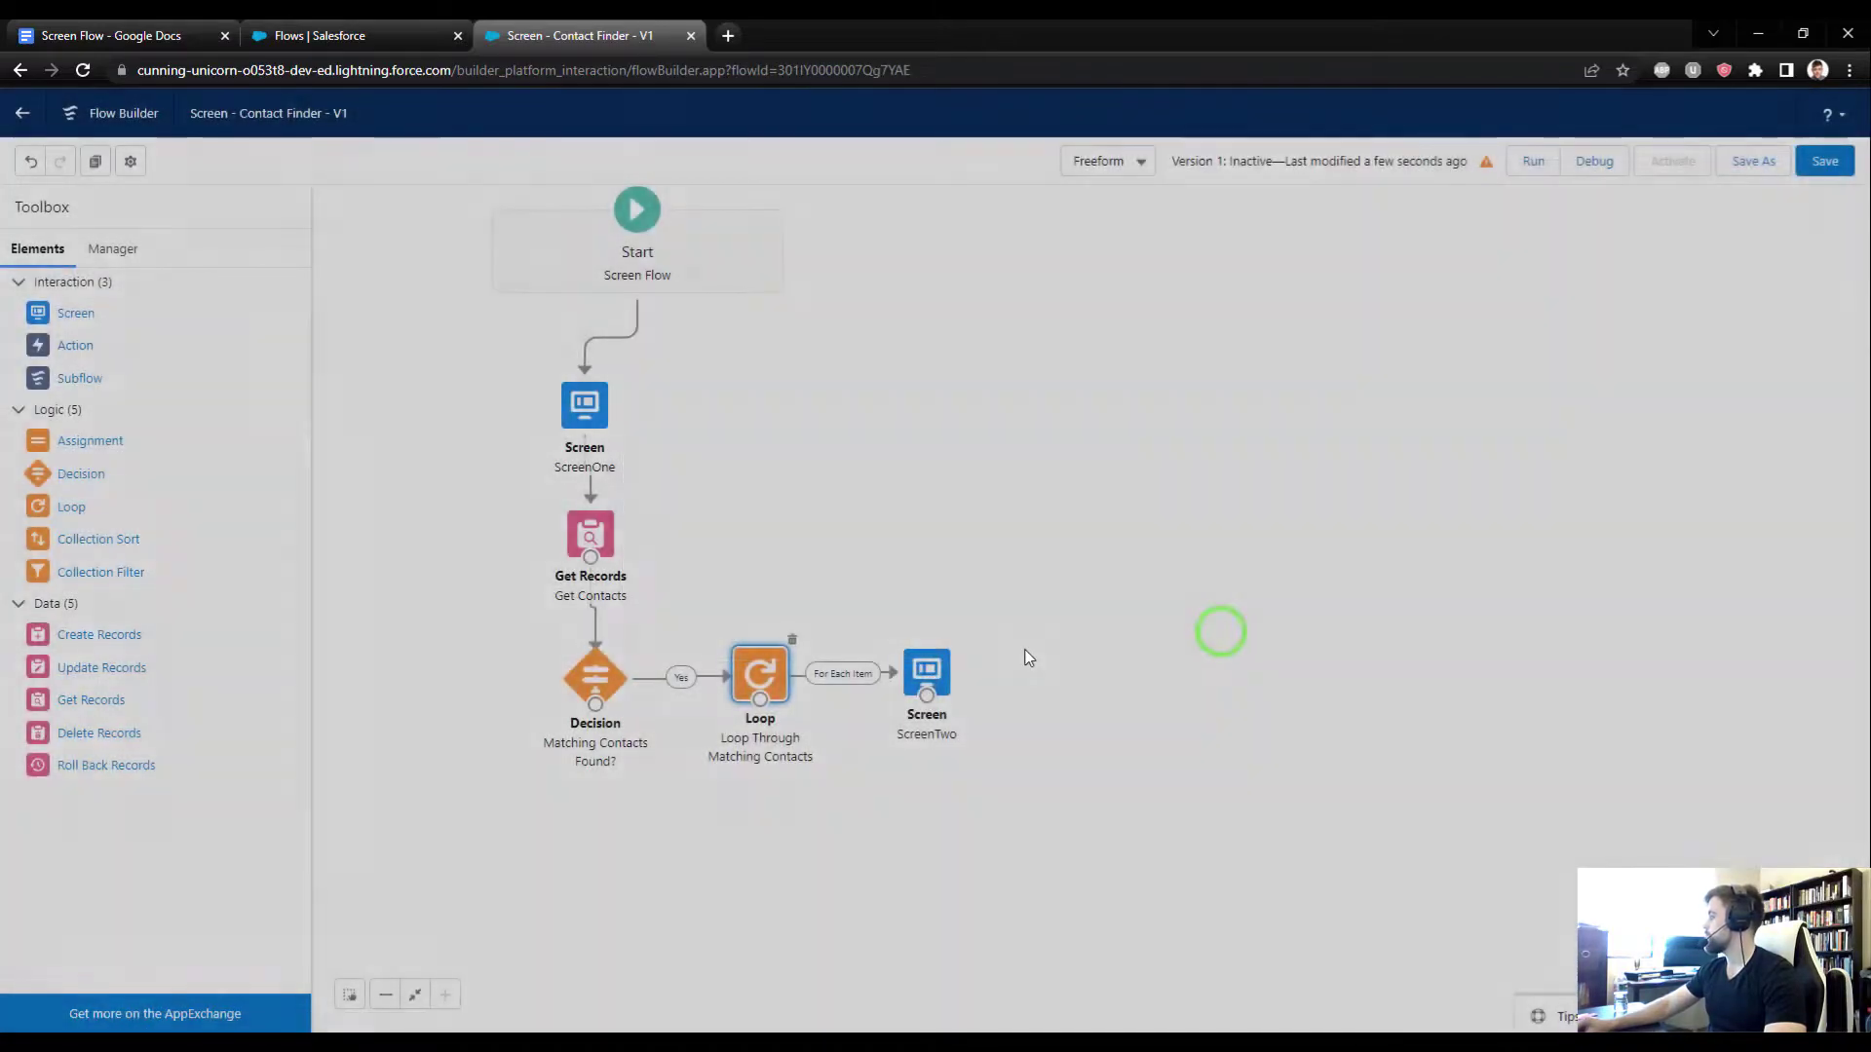
# Step: Shift ScreenTwo right on the canvas and reopen it for editing
pyautogui.moveTo(923, 677); pyautogui.dragTo(977, 679)
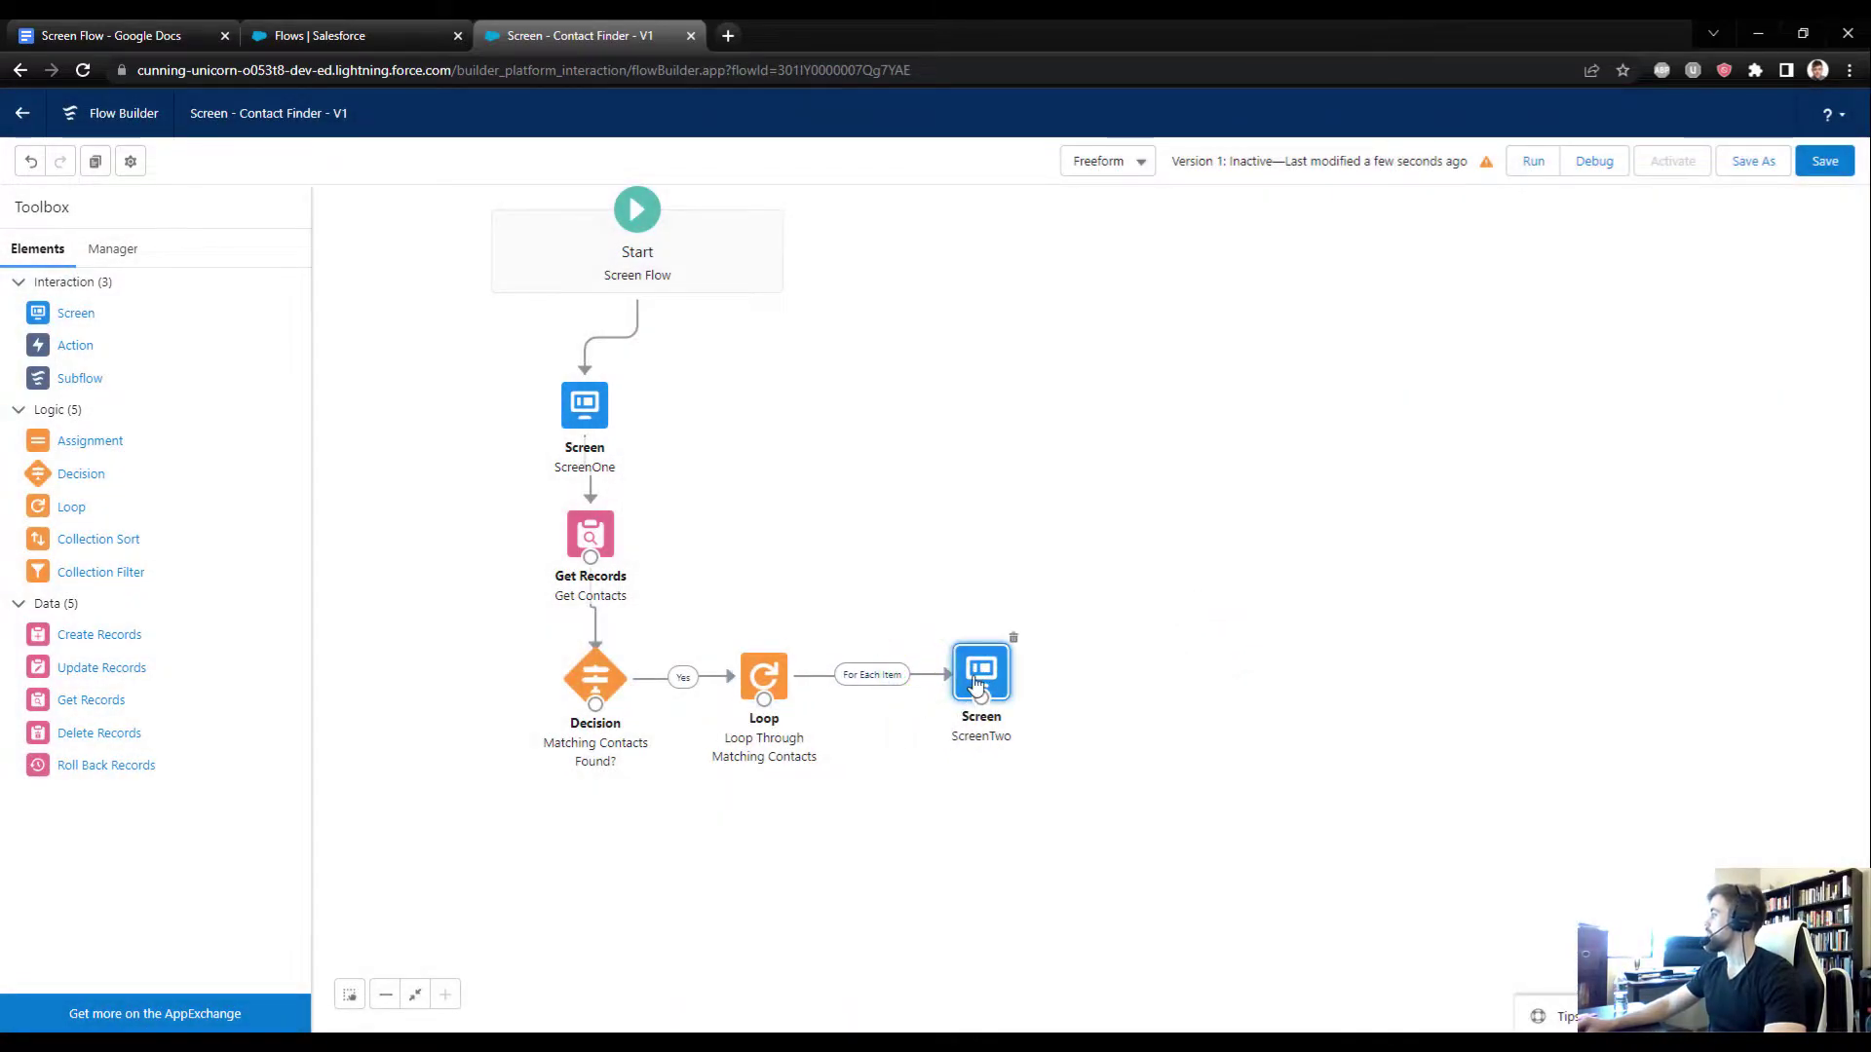
pyautogui.click(975, 681)
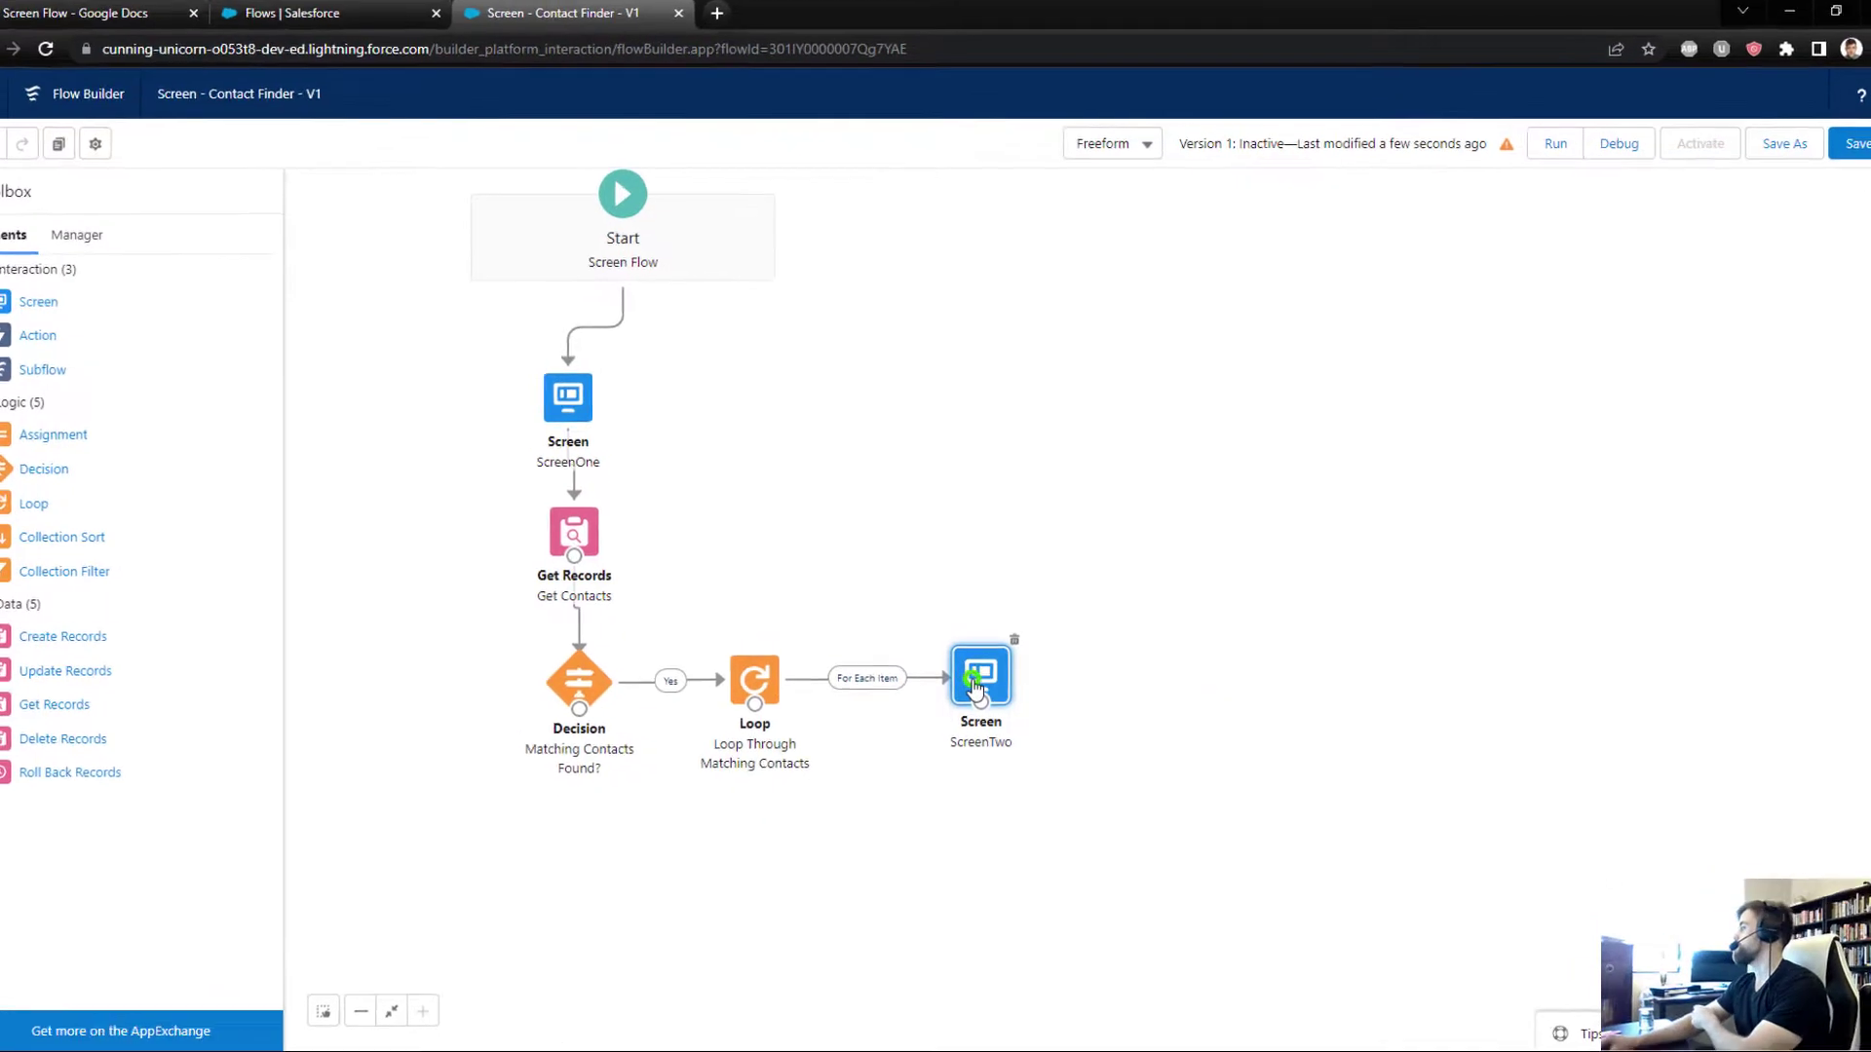
pyautogui.click(975, 685)
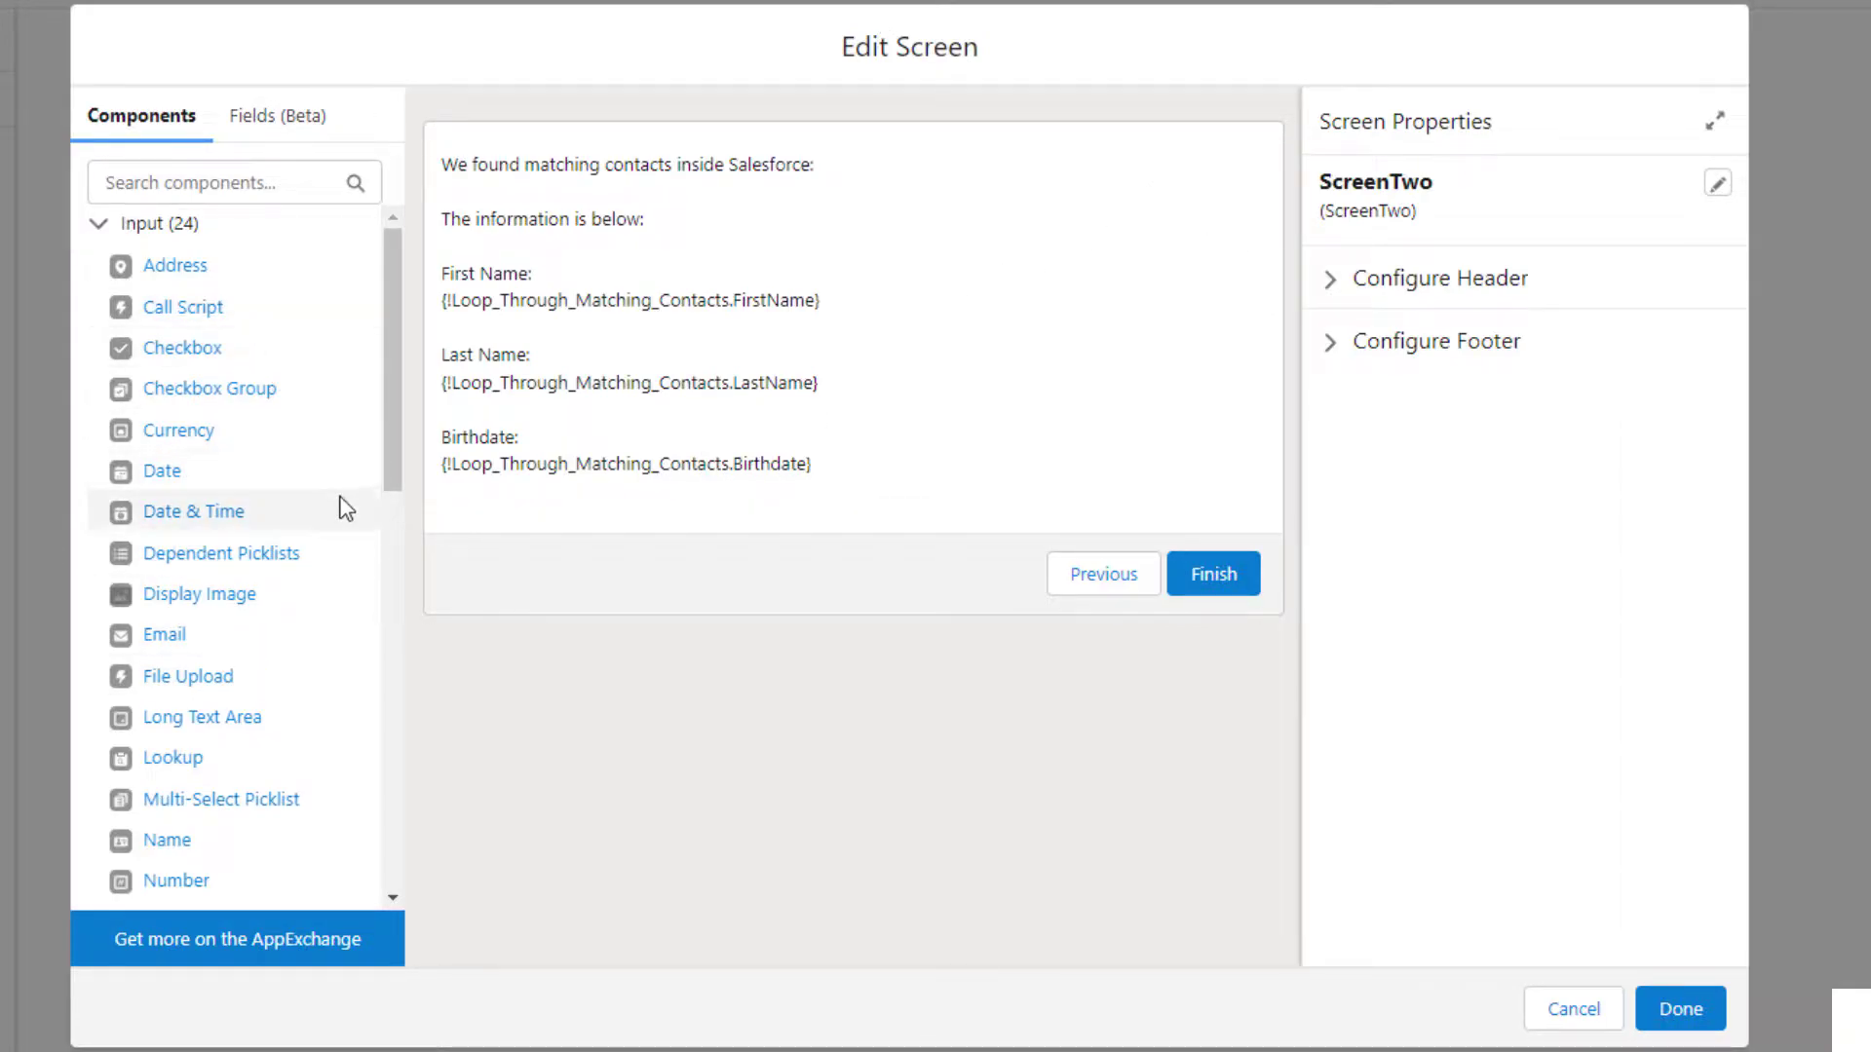
# Step: Add a picklist labelled 'Do You Want to Update this contact?' below the contact details
pyautogui.scroll(-2, 283, 448)
pyautogui.scroll(-2, 219, 358)
pyautogui.moveTo(230, 729); pyautogui.dragTo(1041, 581)
pyautogui.click(1505, 228)
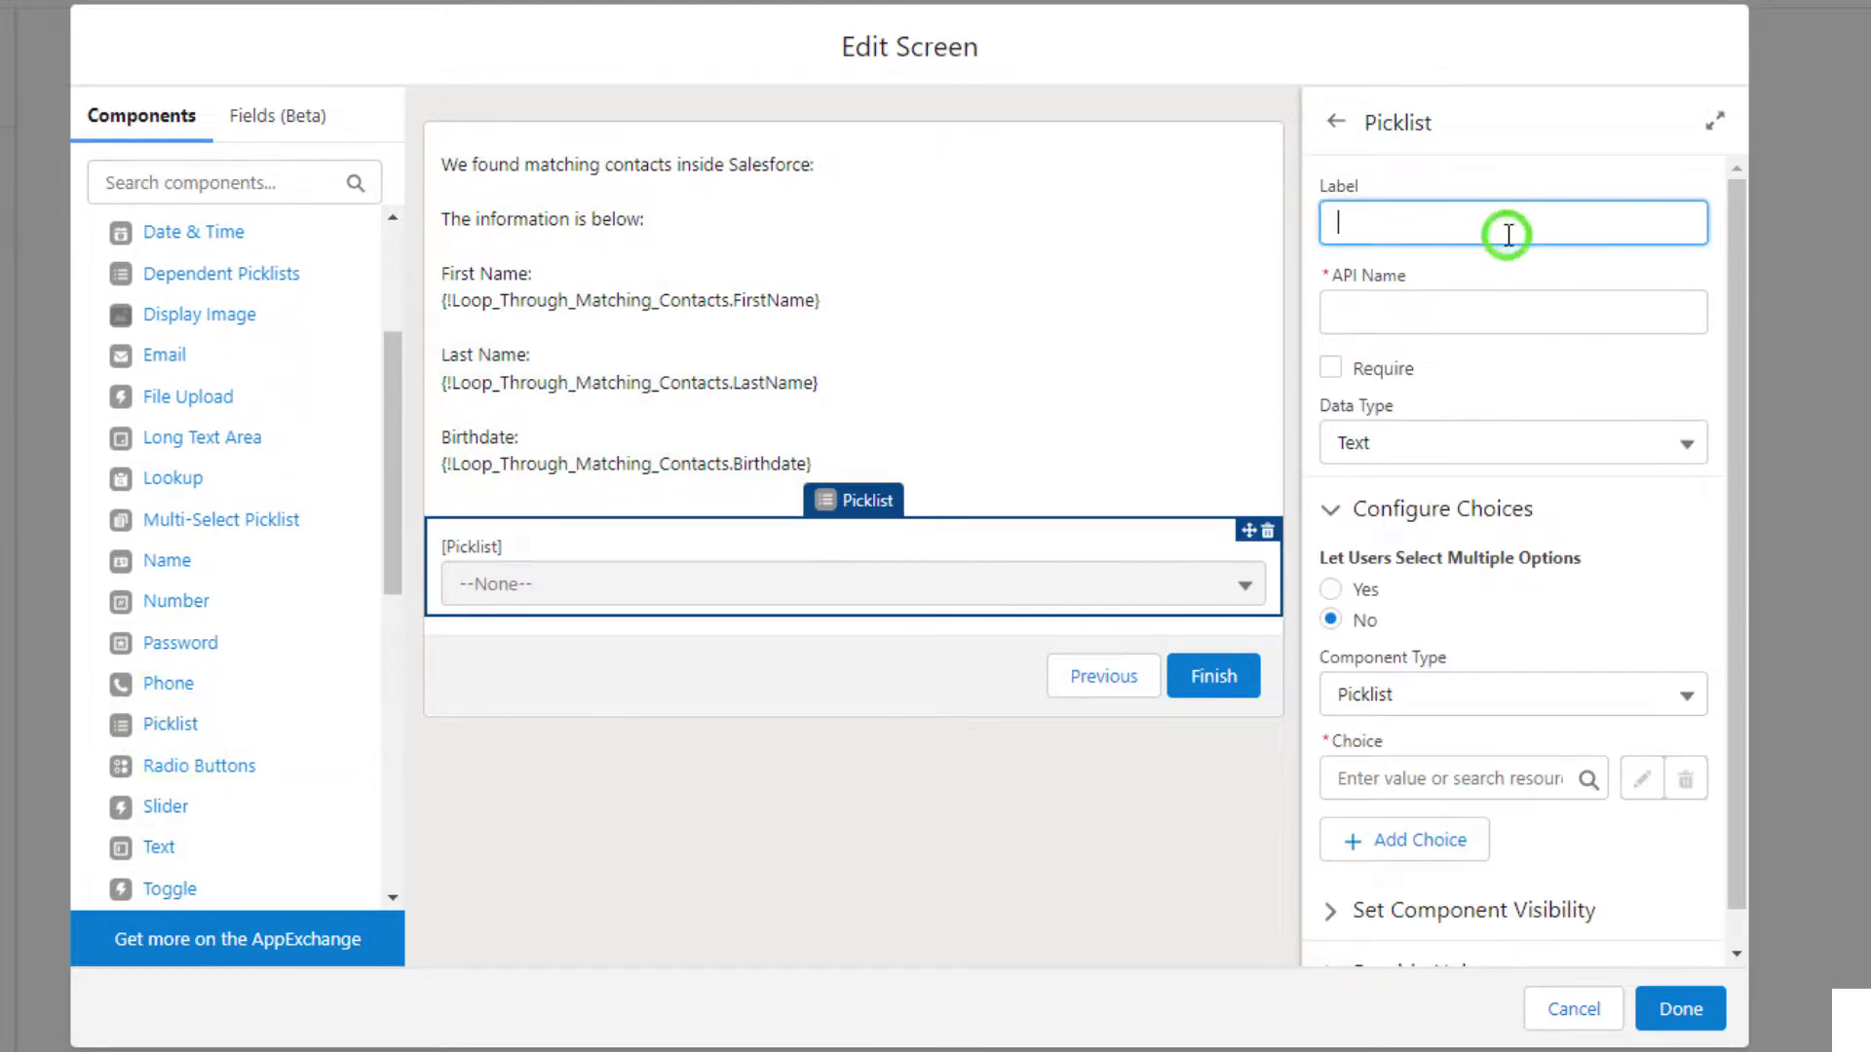
pyautogui.write('Do You Want to Update this contact')
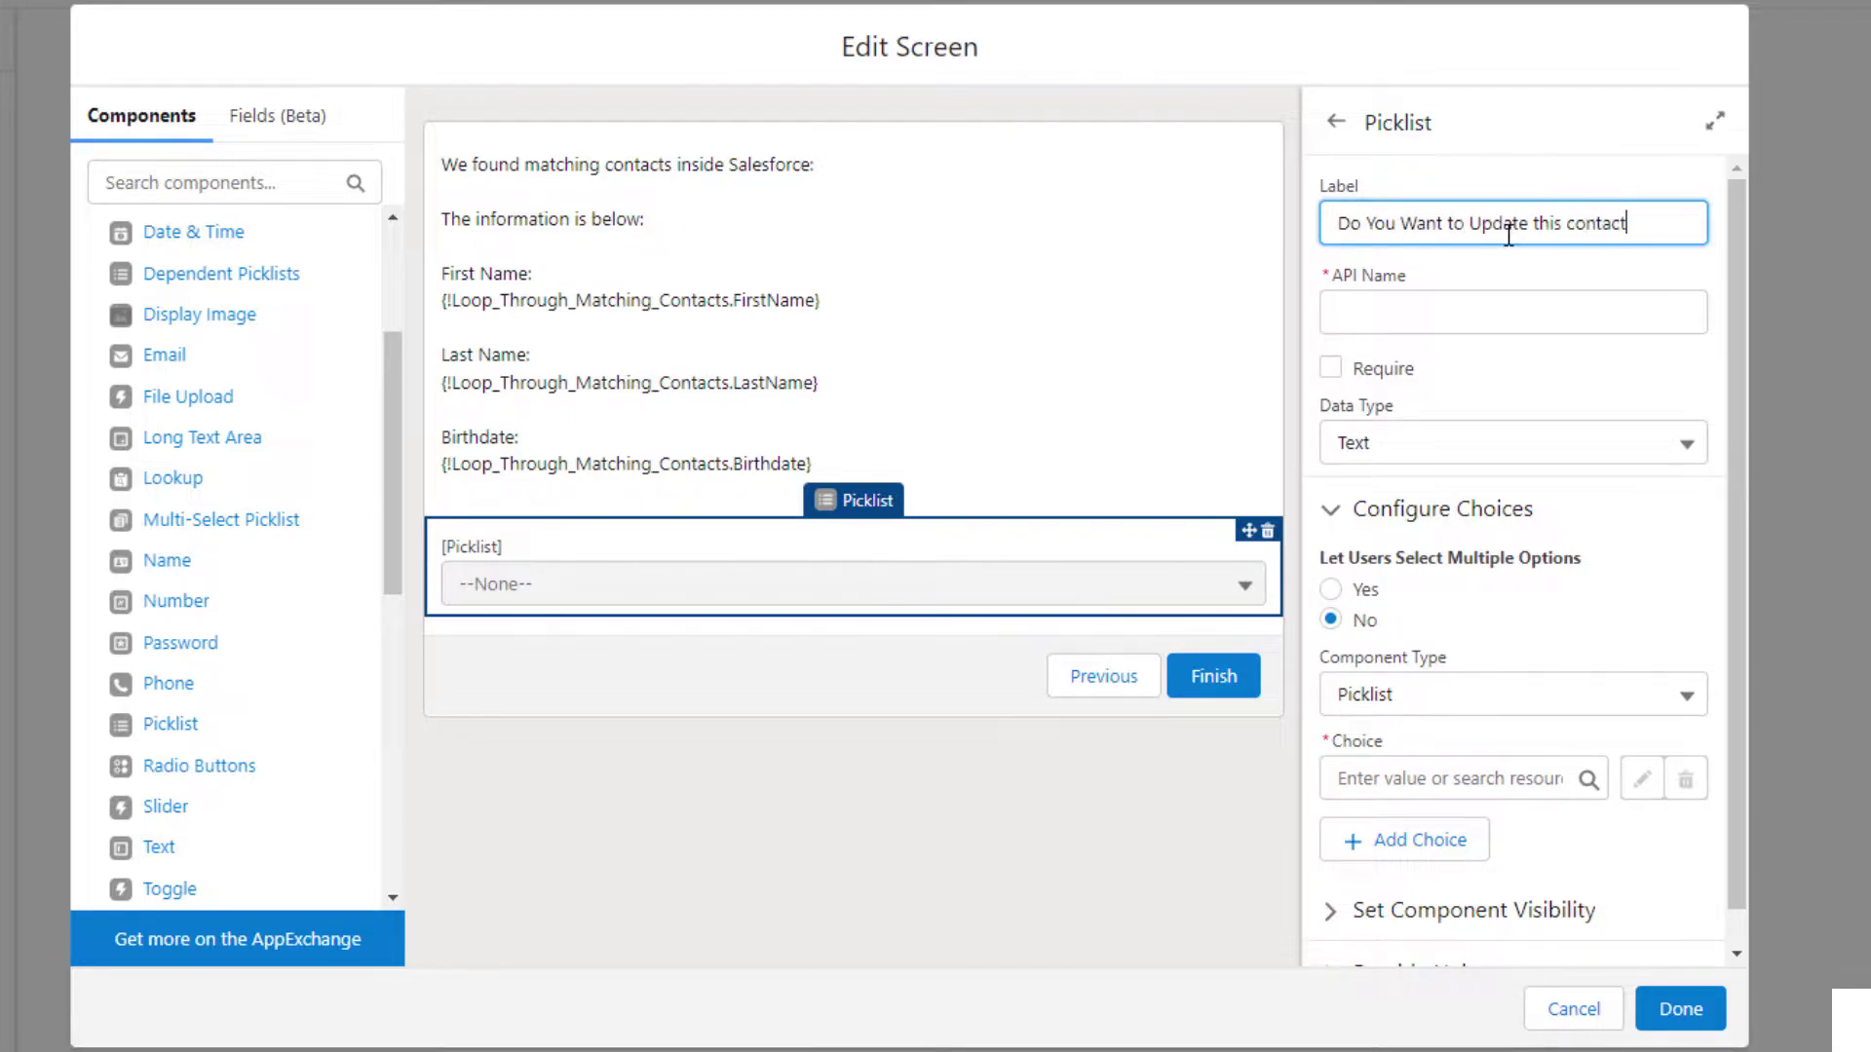
pyautogui.write('?')
pyautogui.press('Tab')
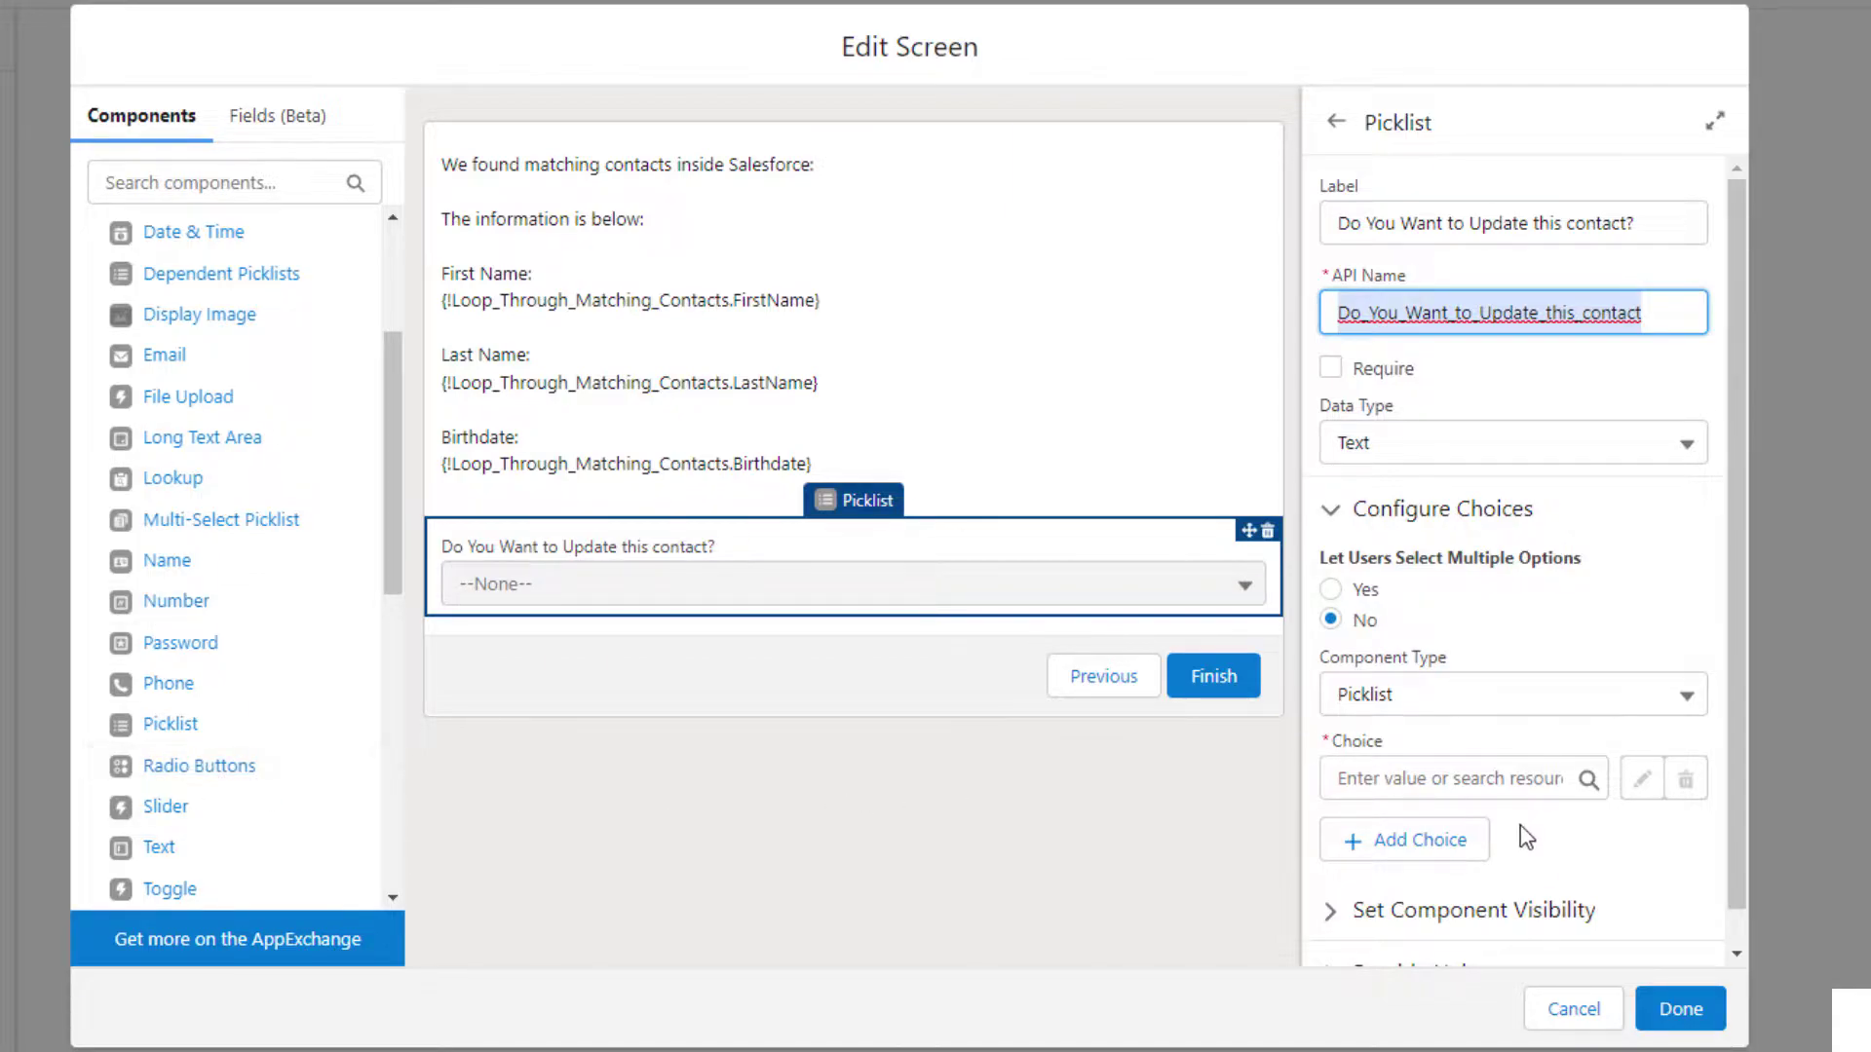
pyautogui.click(1424, 779)
# Step: Create the YesUpdate Choice resource with label Yes and value YesUpdate, then add a second choice slot
pyautogui.click(1454, 835)
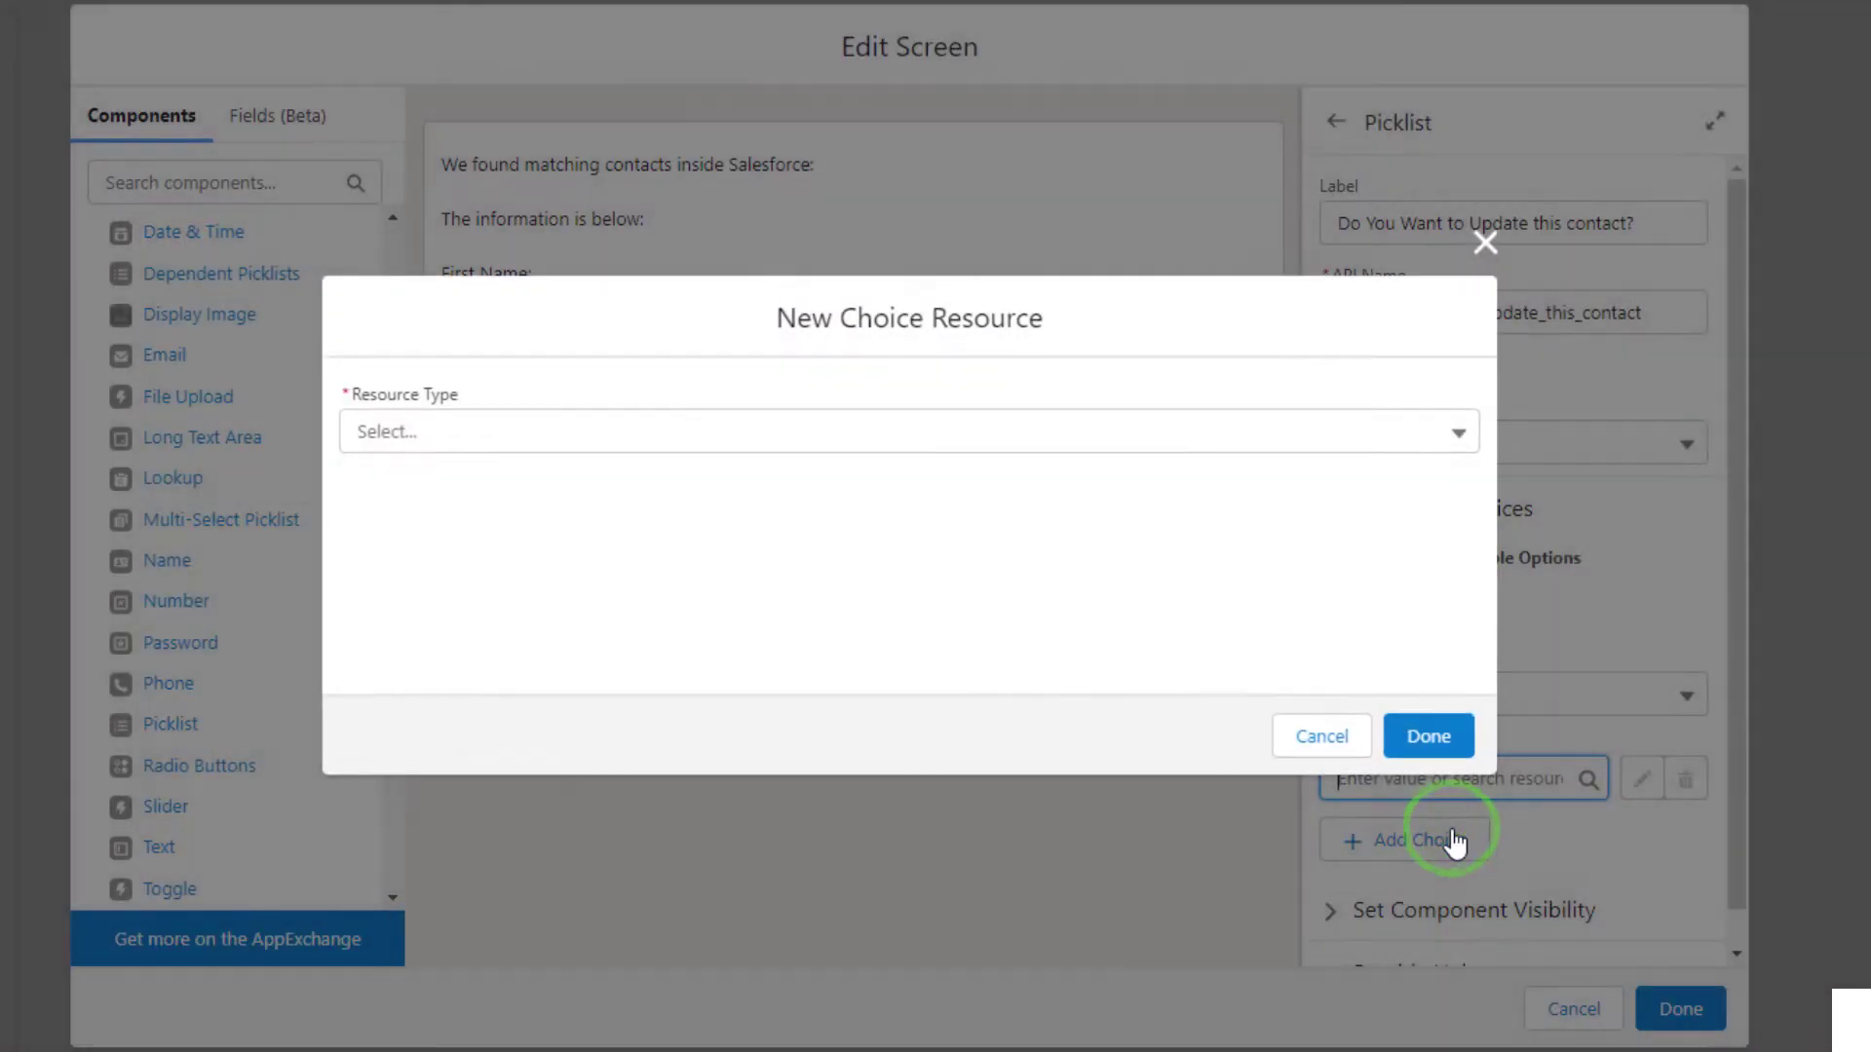
pyautogui.click(828, 431)
pyautogui.click(526, 487)
pyautogui.click(427, 314)
pyautogui.write('YesUpdat')
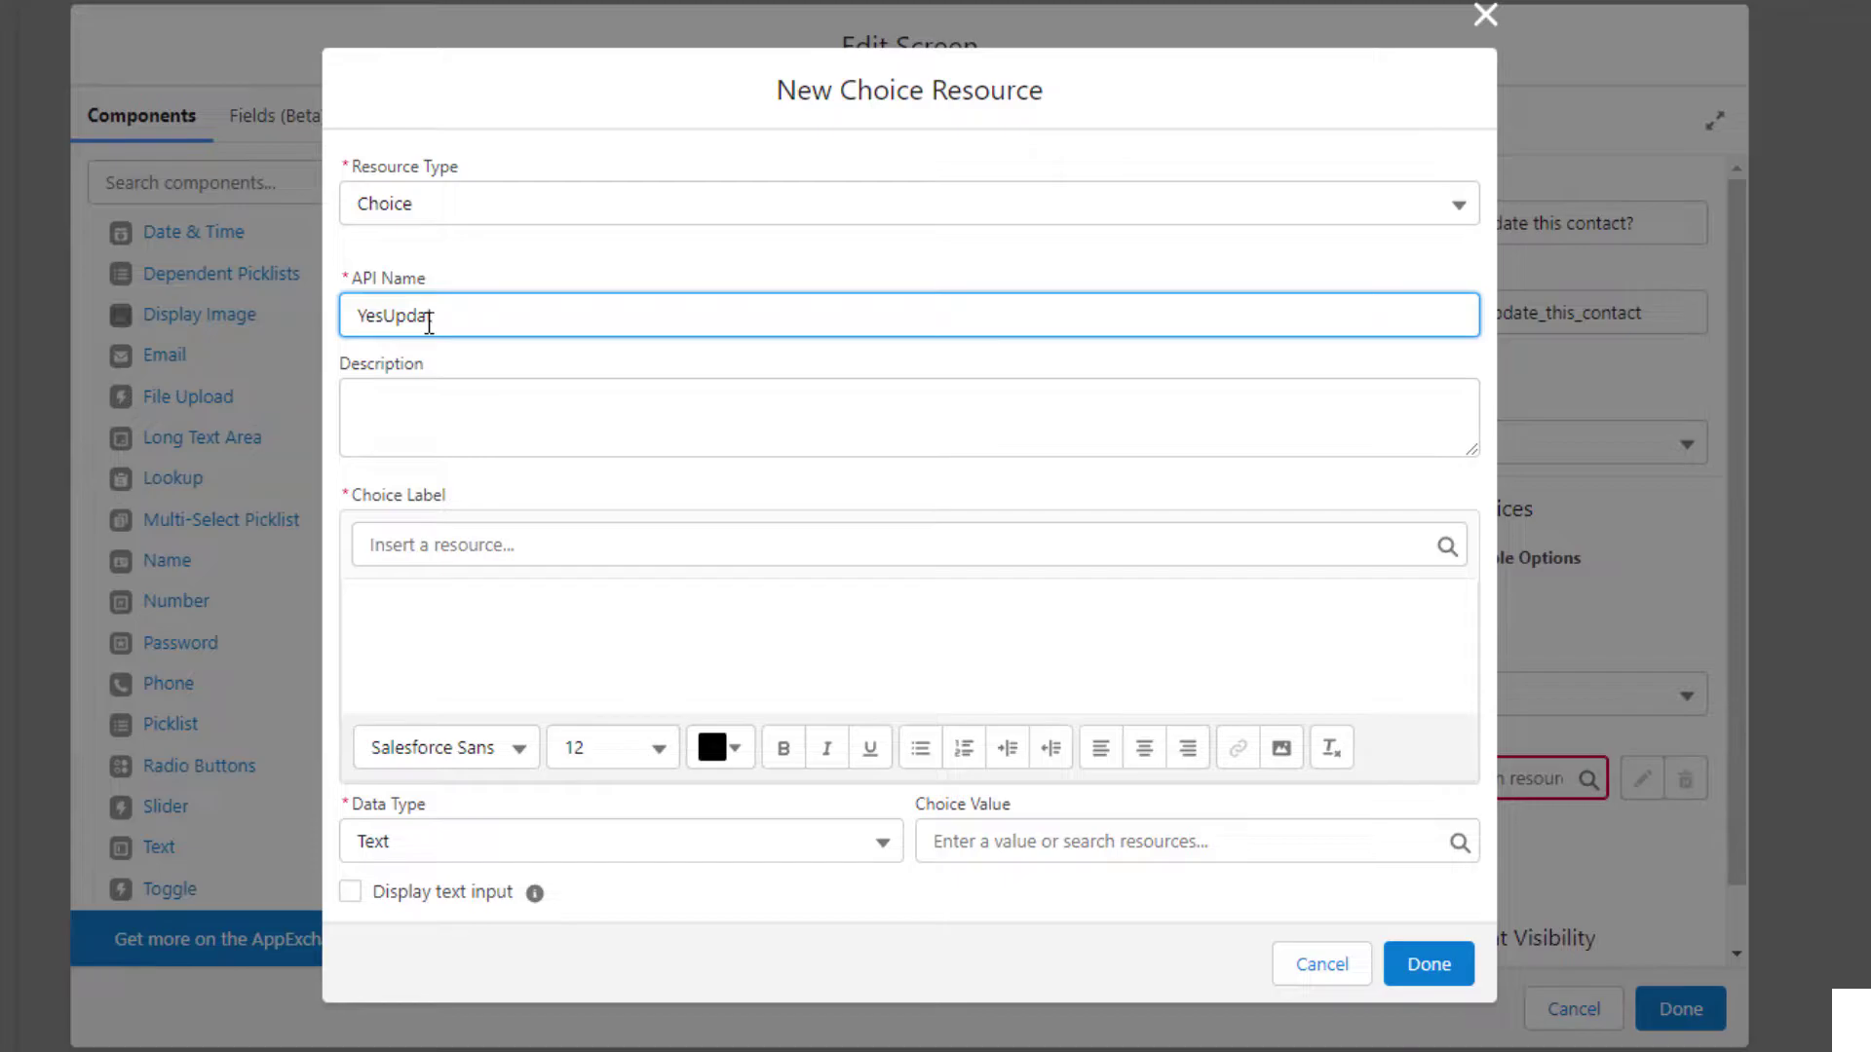
pyautogui.click(555, 604)
pyautogui.click(969, 831)
pyautogui.write('Tes')
pyautogui.press('BackSpace')
pyautogui.press('BackSpace')
pyautogui.press('BackSpace')
pyautogui.write('YesUpdate')
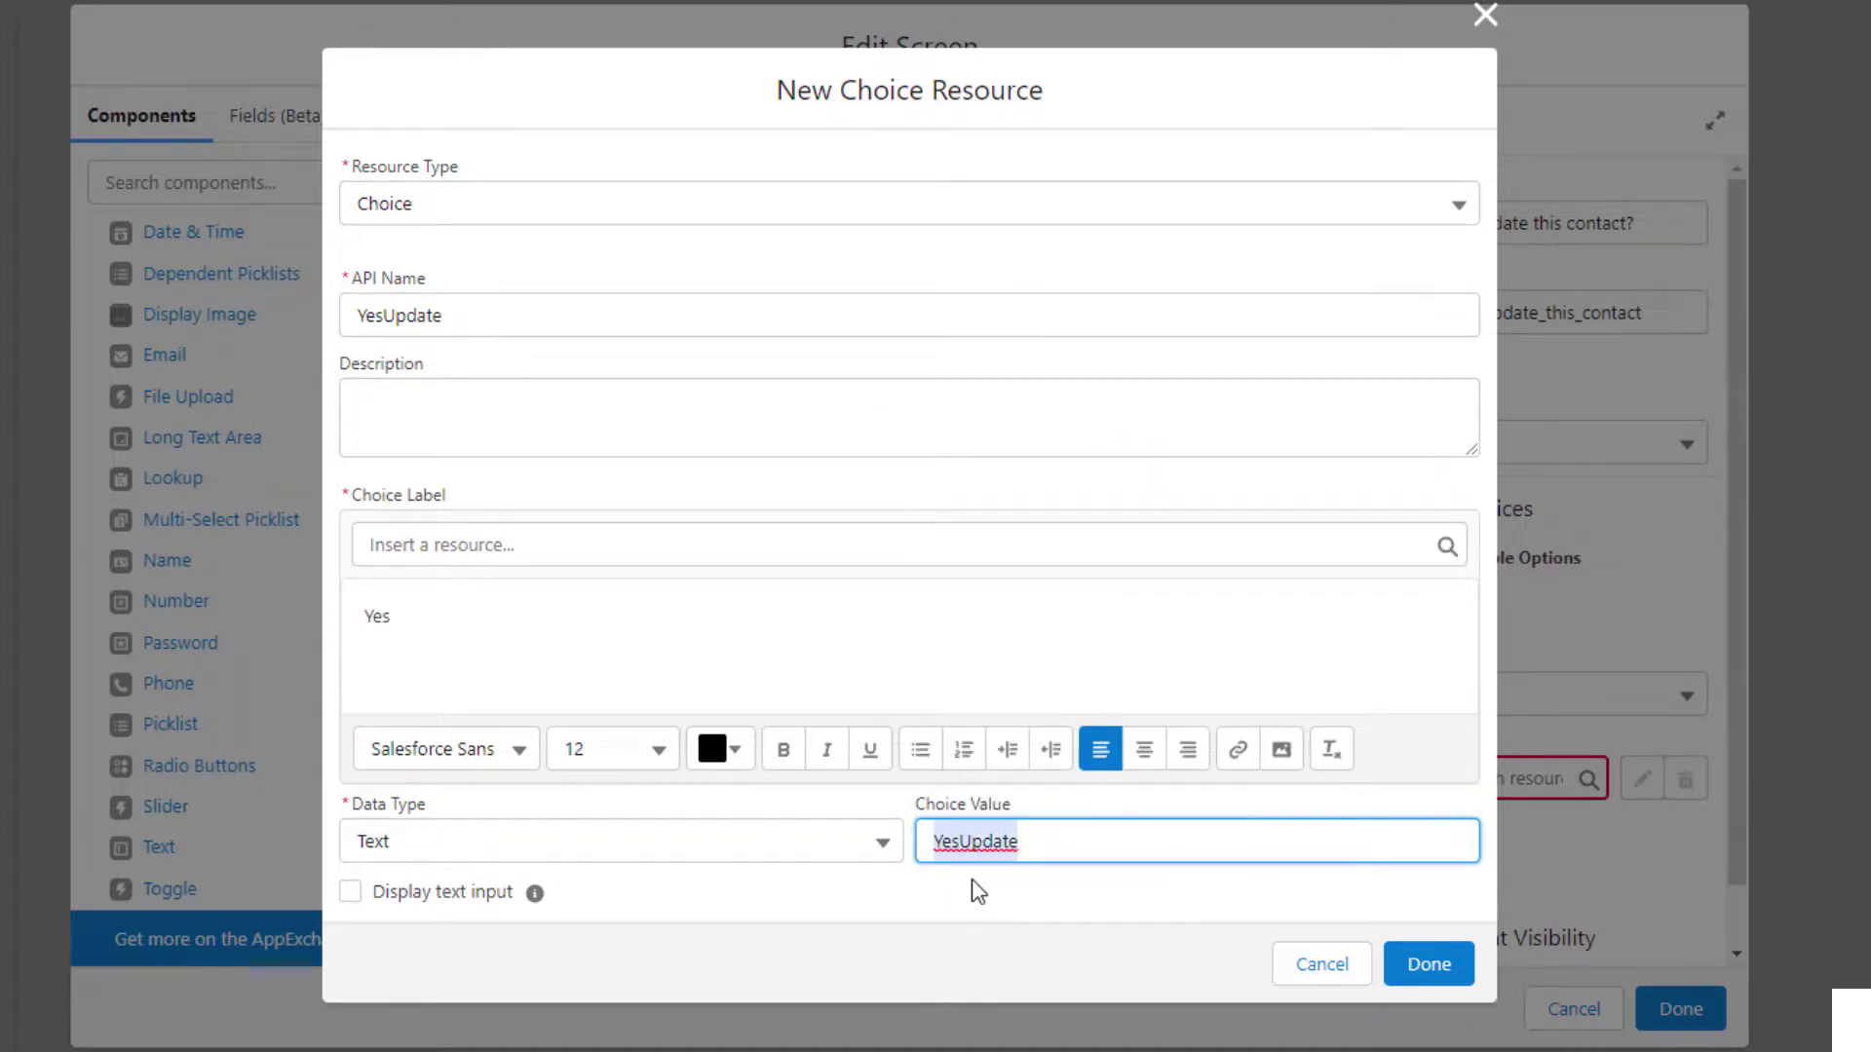
pyautogui.click(972, 879)
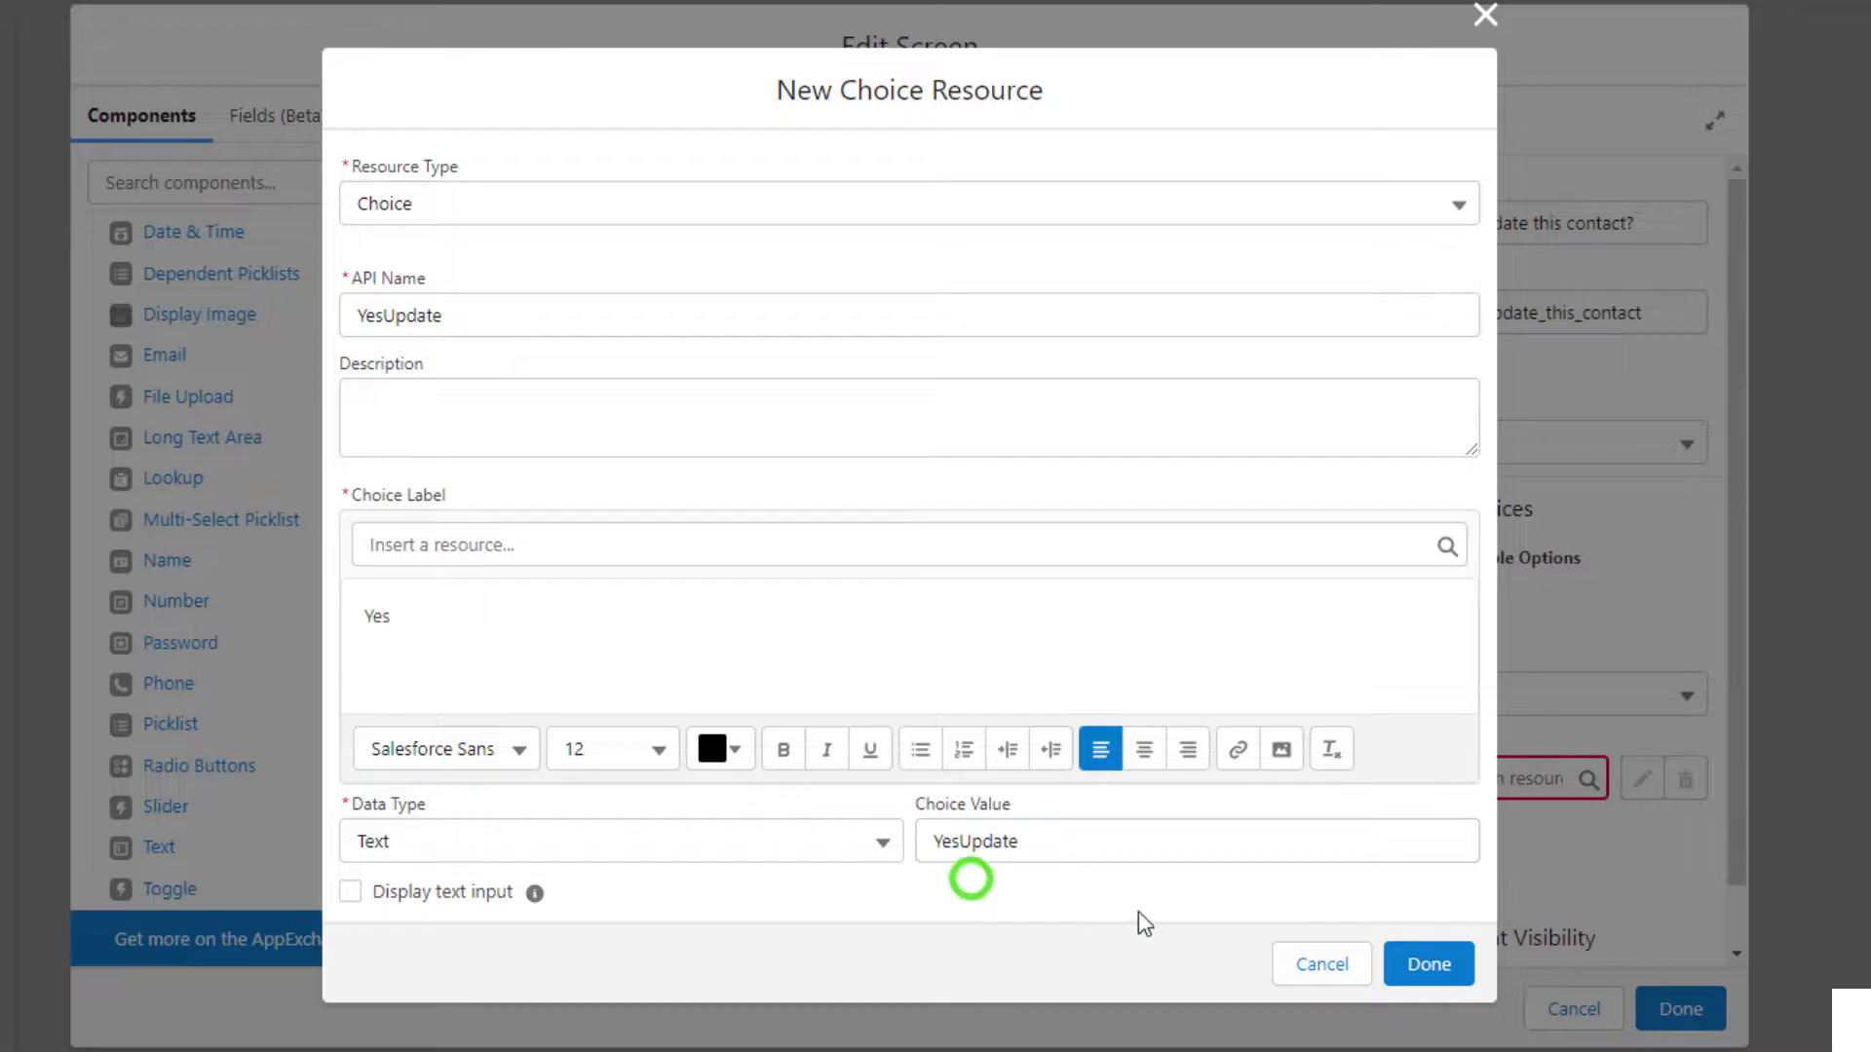
pyautogui.click(1427, 962)
pyautogui.click(1452, 848)
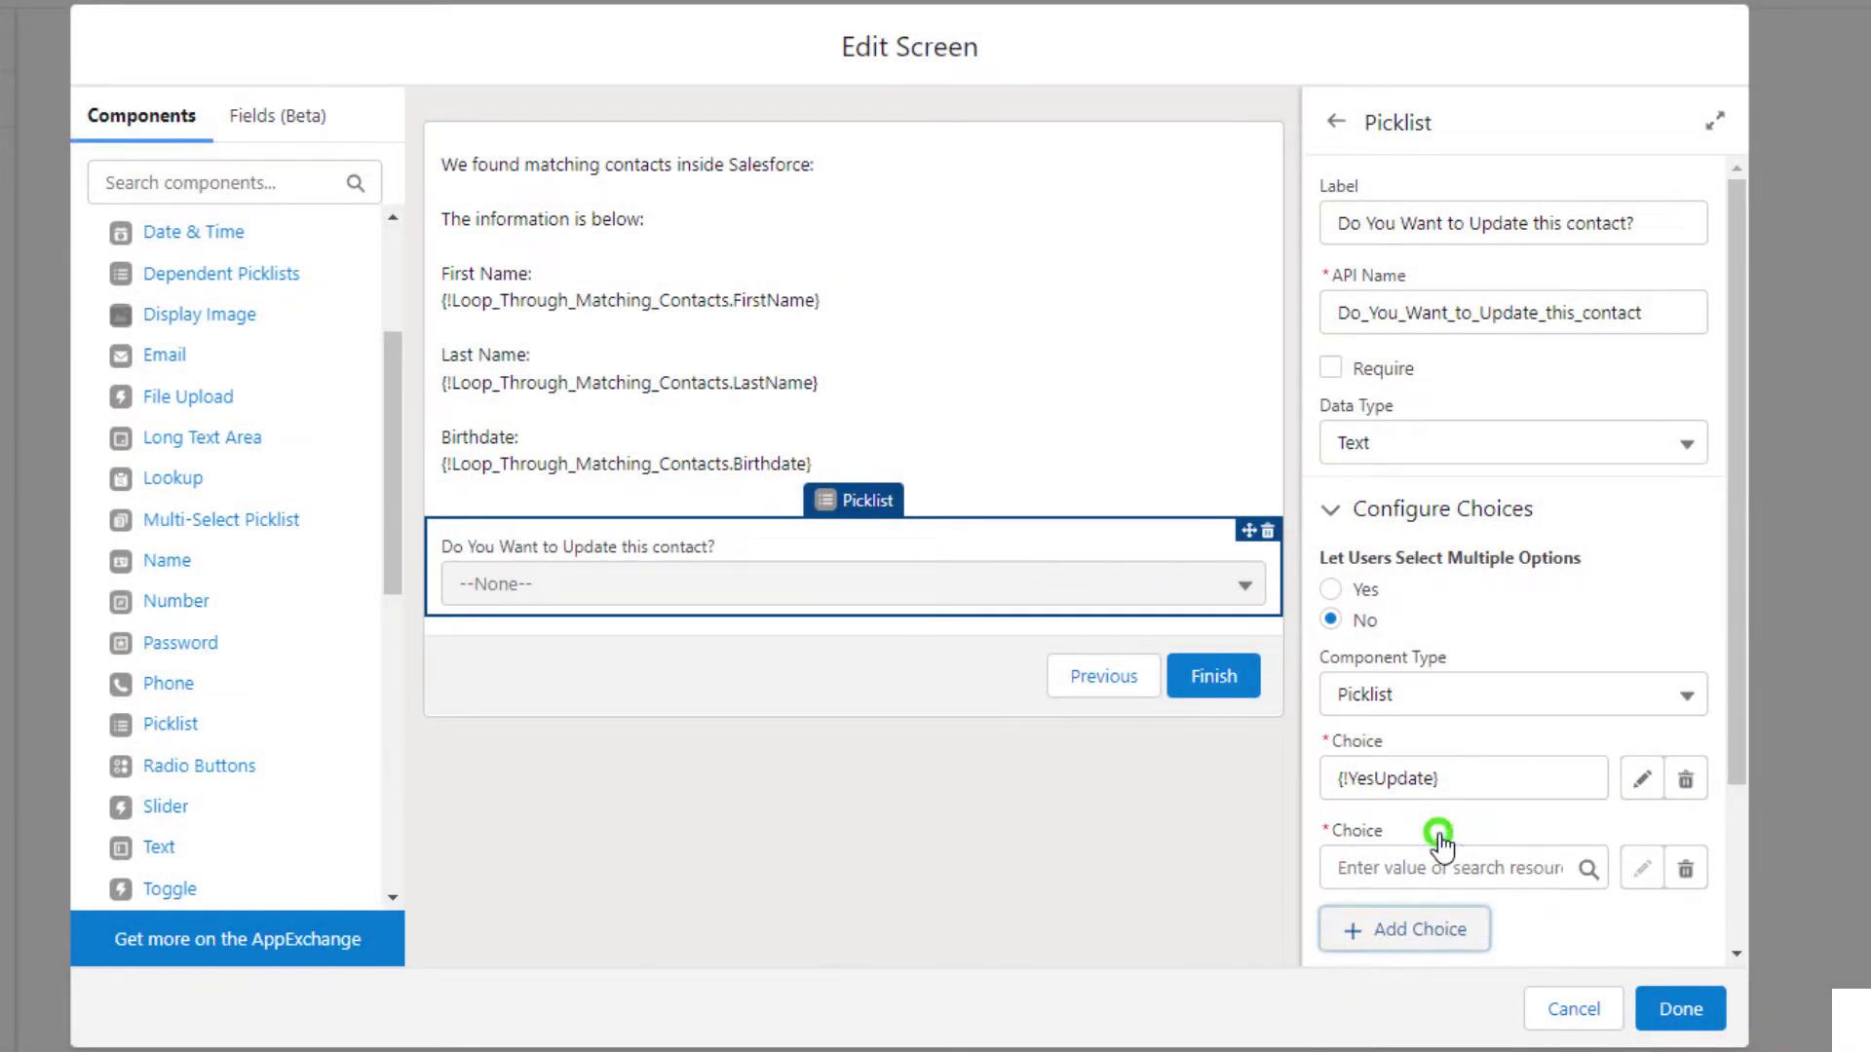
# Step: Create a NoUpdate Choice resource with label No and value NoUpdate for the second slot
pyautogui.click(1416, 846)
pyautogui.click(1460, 921)
pyautogui.click(517, 431)
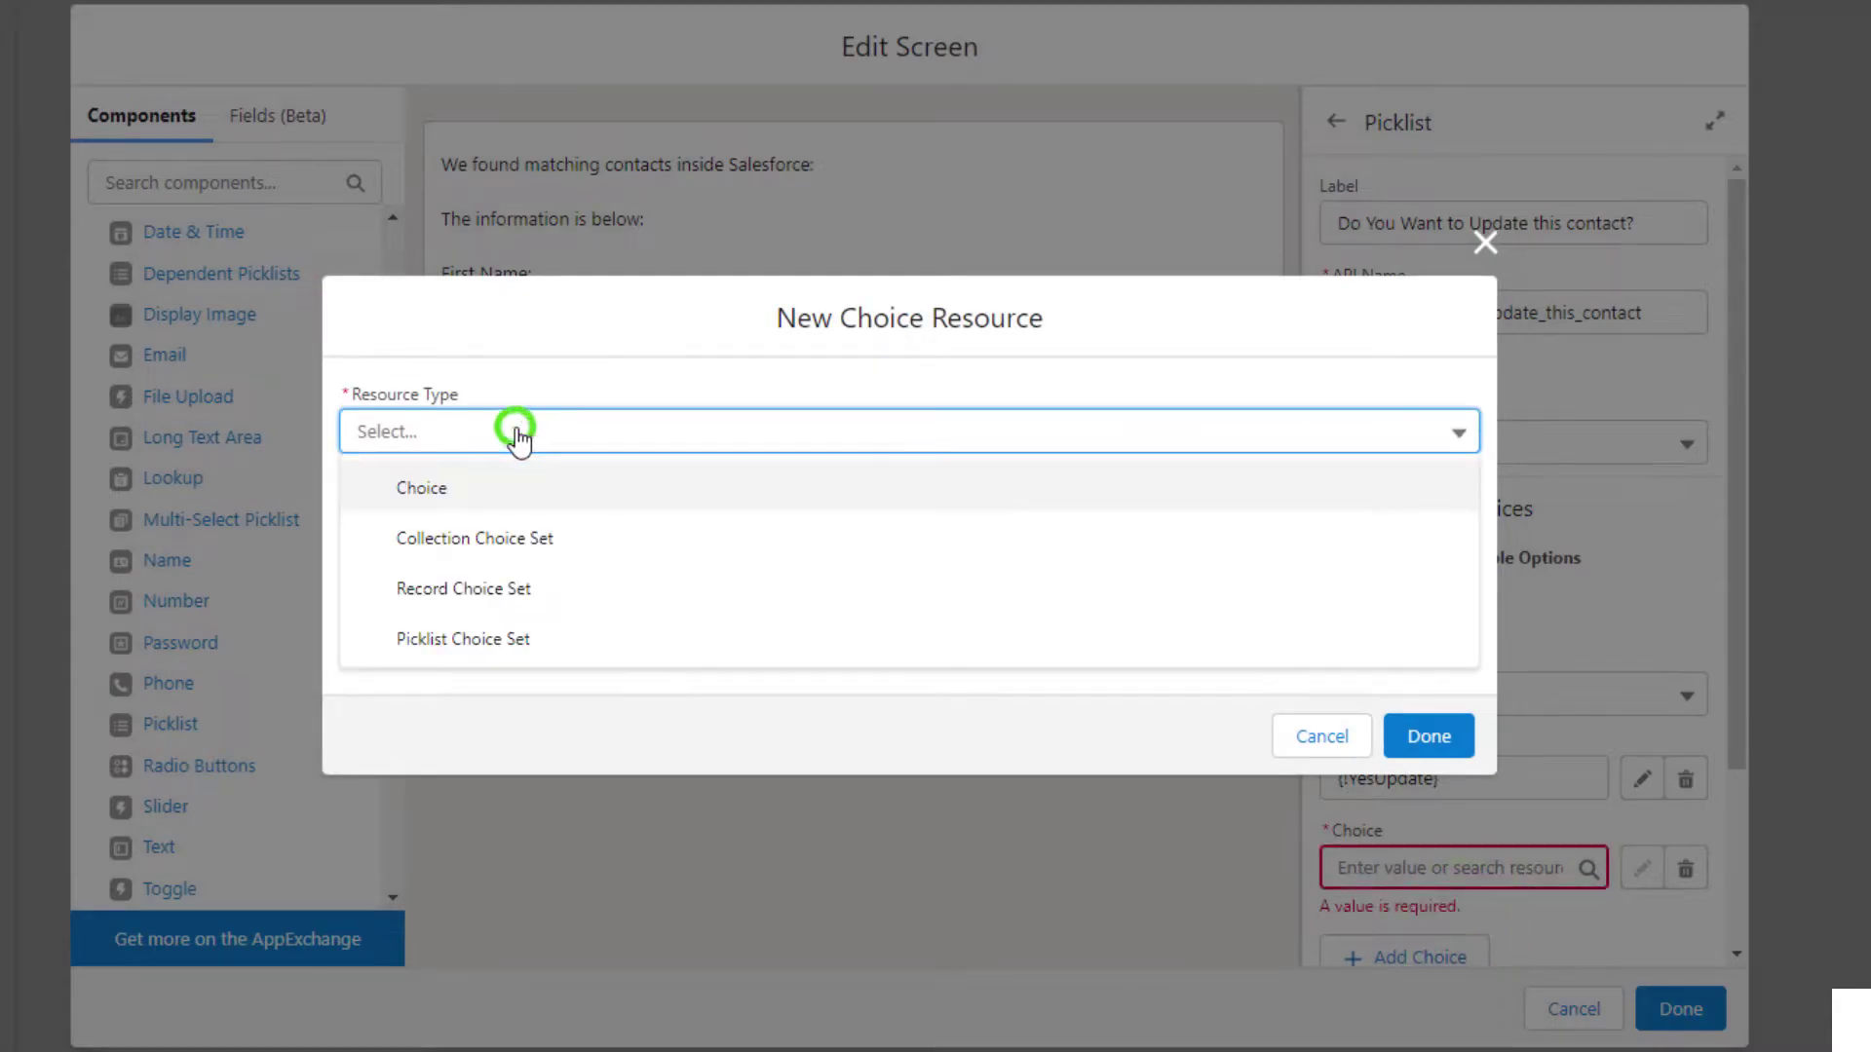
pyautogui.click(501, 499)
pyautogui.click(454, 316)
pyautogui.write('NoU')
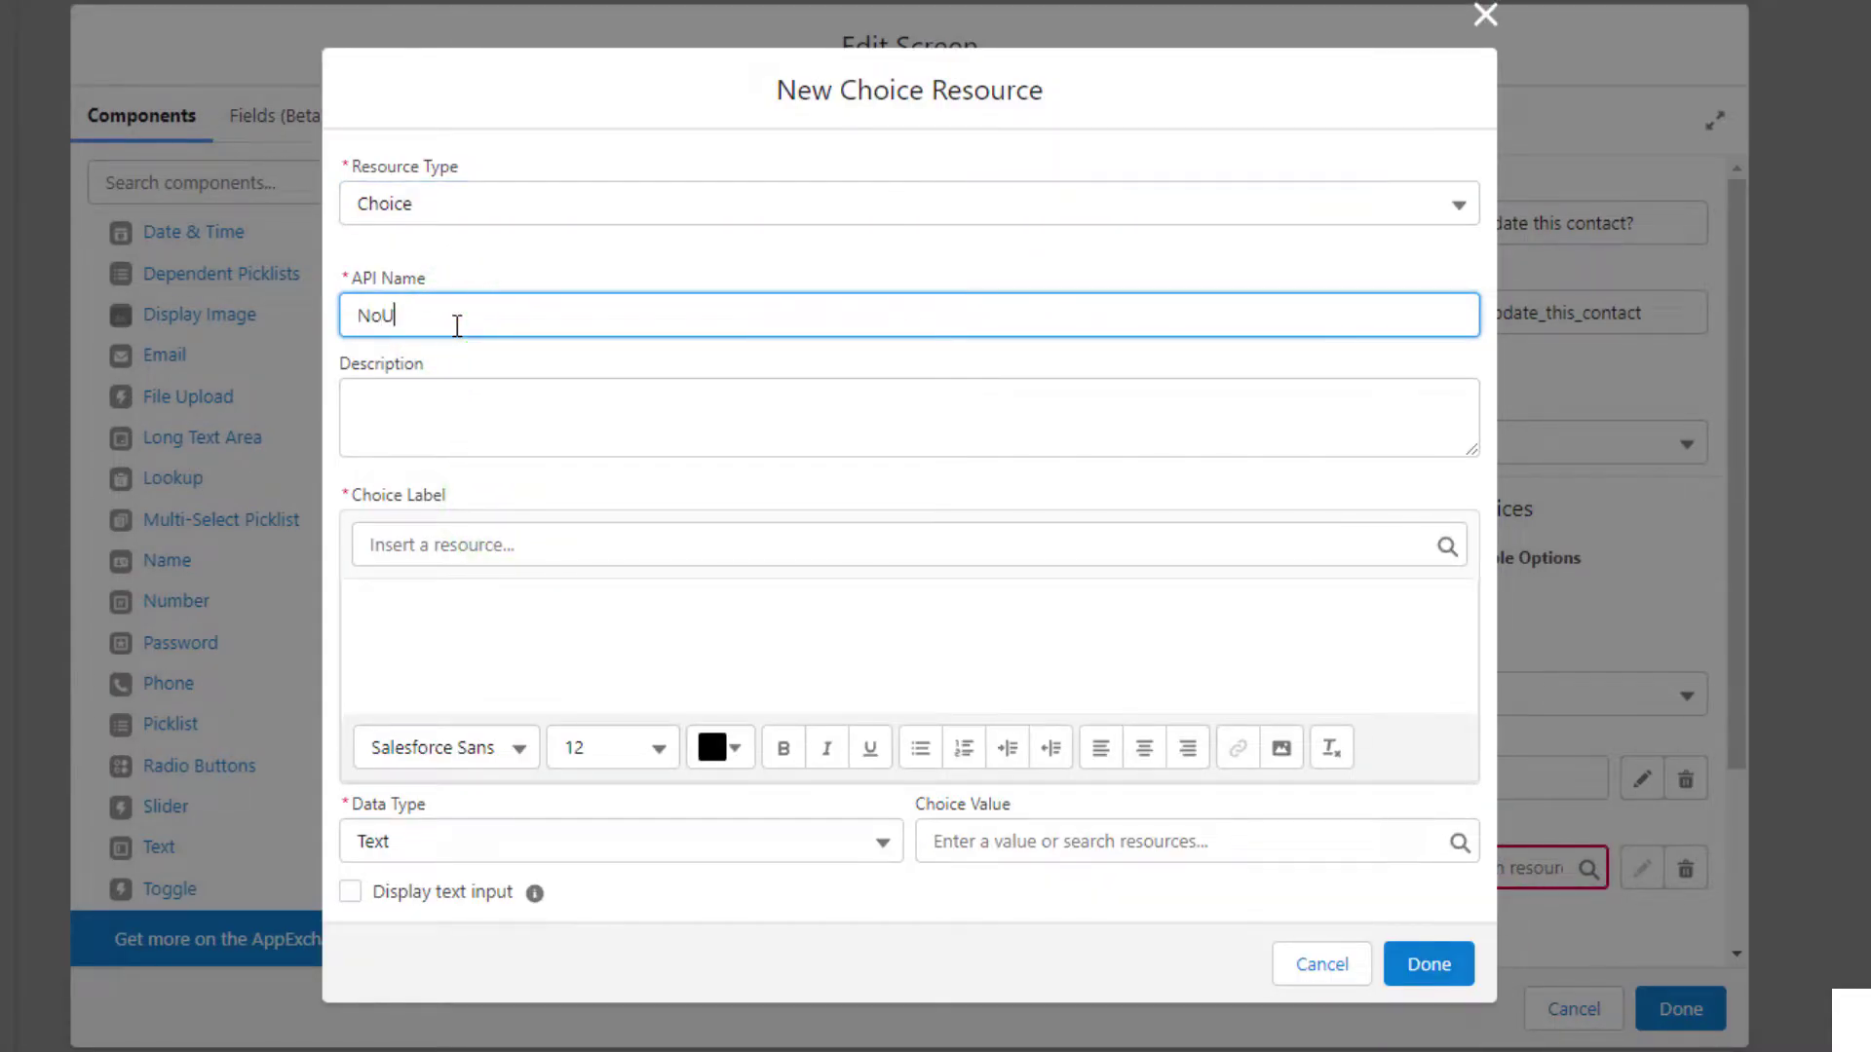
pyautogui.press('Tab')
pyautogui.press('Tab')
pyautogui.press('Tab')
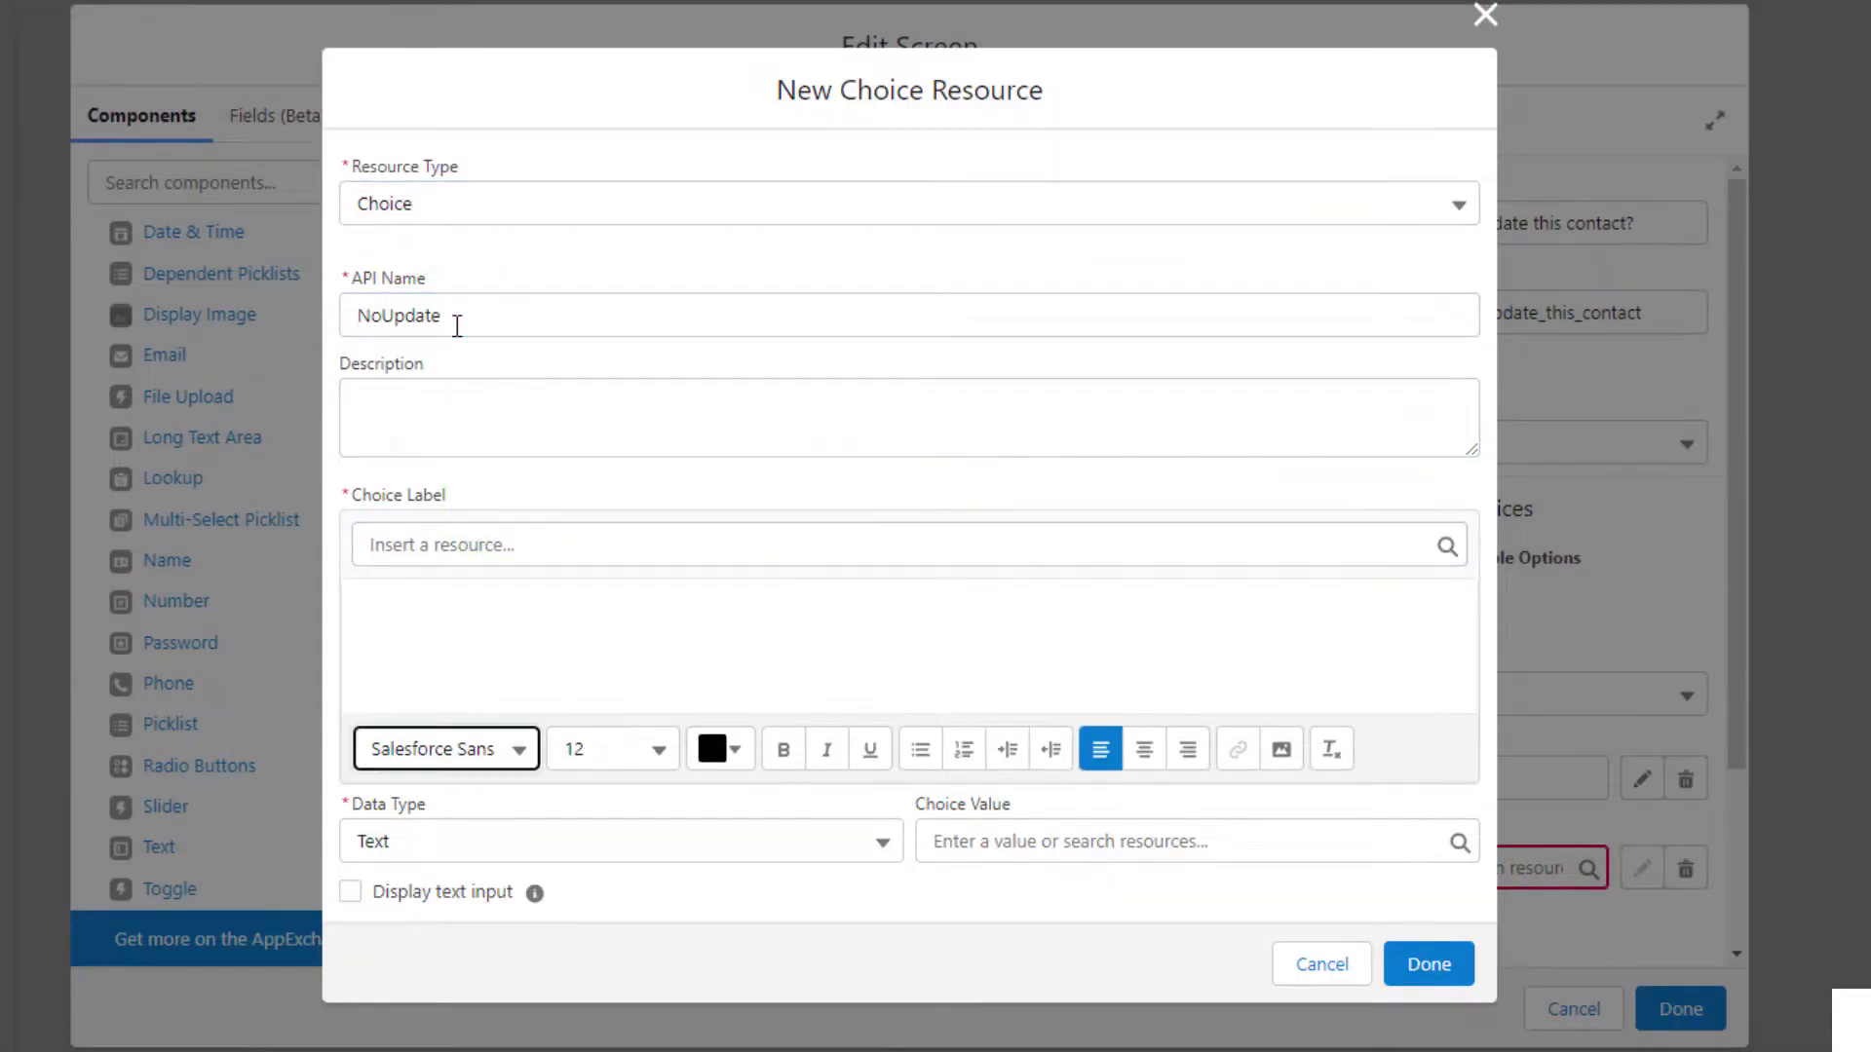
pyautogui.click(425, 628)
pyautogui.write('No')
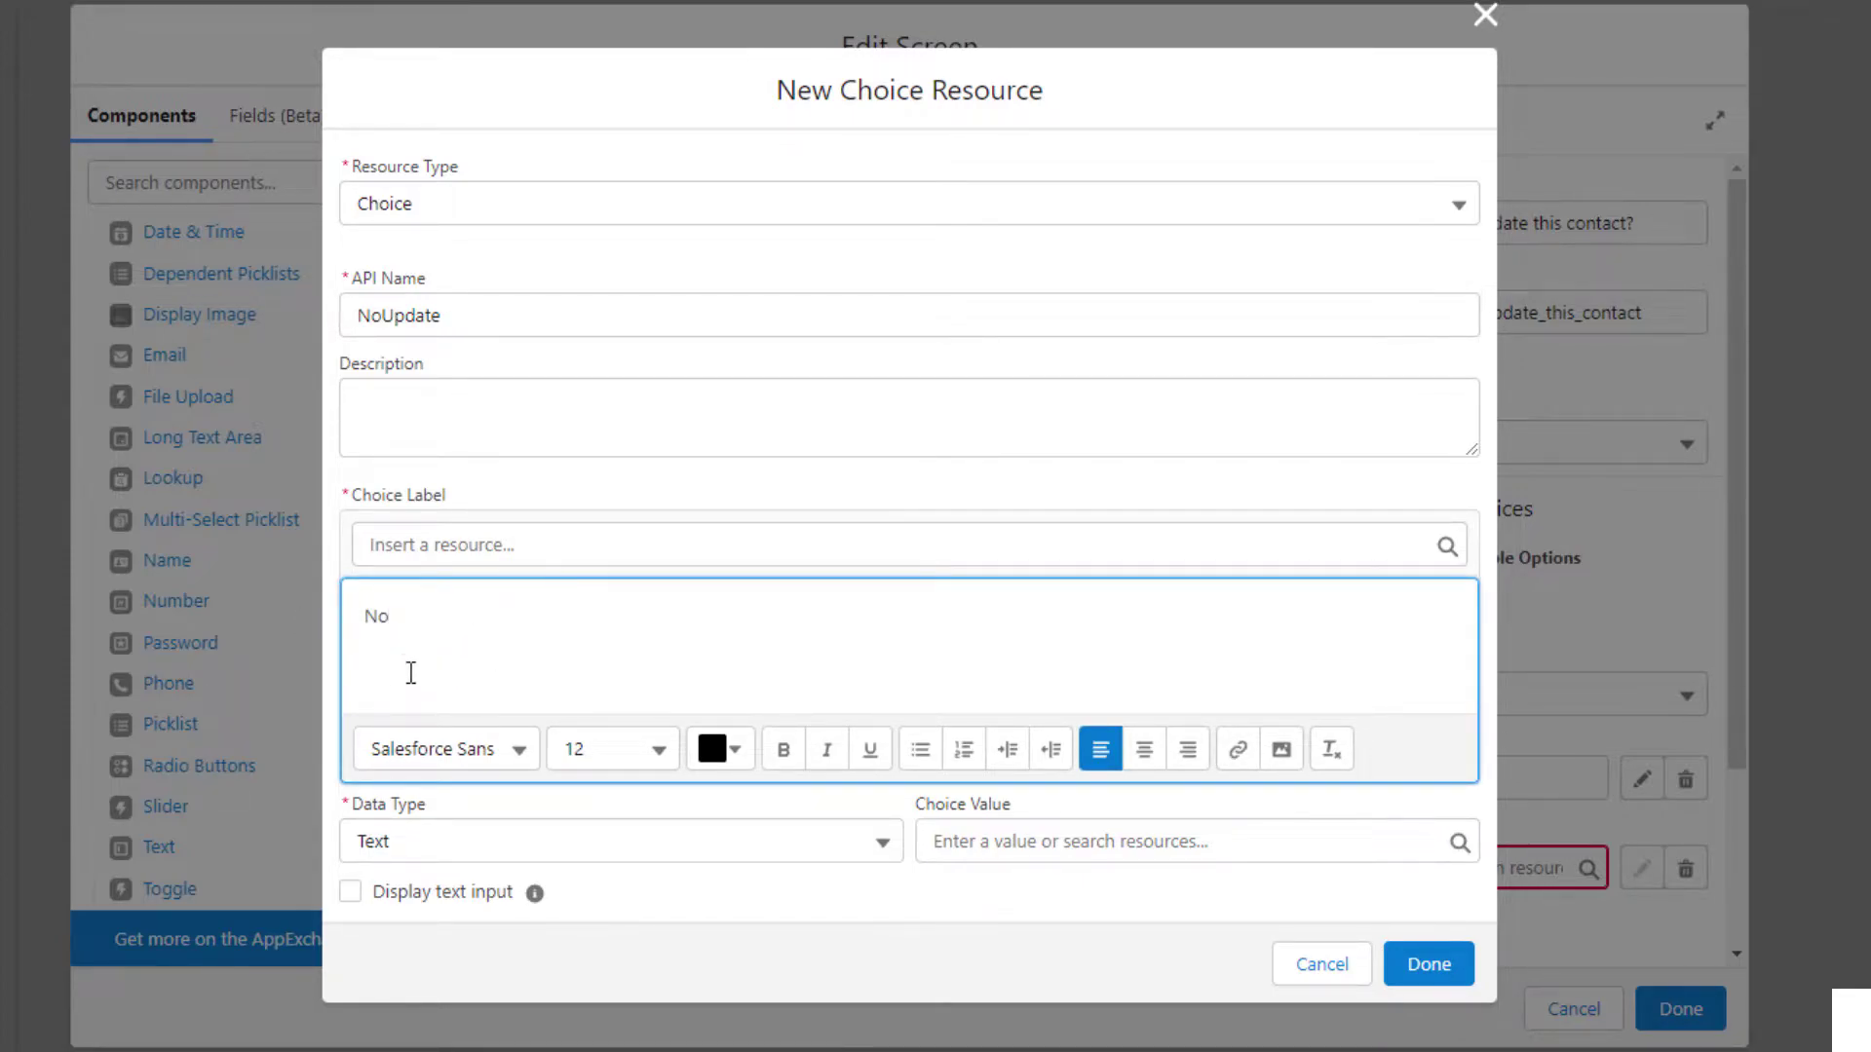
pyautogui.click(938, 838)
pyautogui.write('NoUpdate')
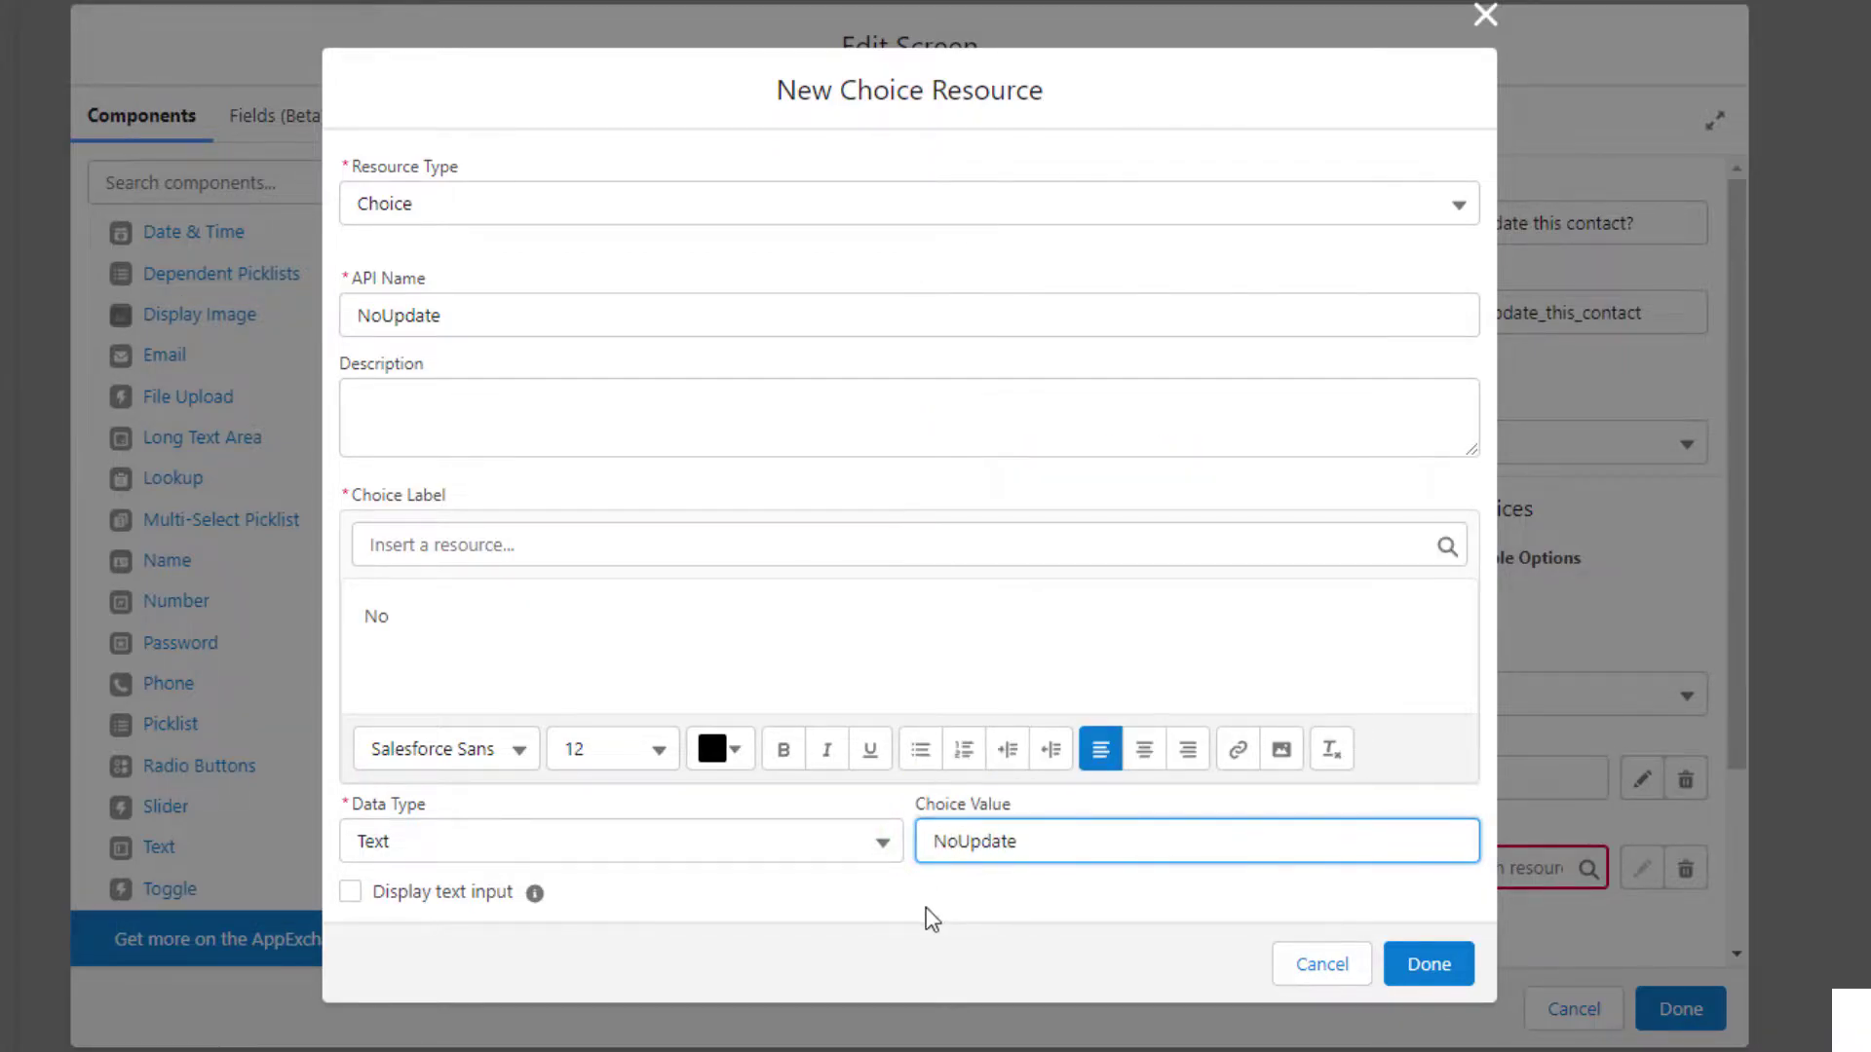
# Step: Check the NoUpdate name and No label, save the choice, and finish editing ScreenTwo
pyautogui.click(928, 916)
pyautogui.moveTo(503, 315); pyautogui.dragTo(396, 315)
pyautogui.hotkey('ctrl', 'a')
pyautogui.click(464, 257)
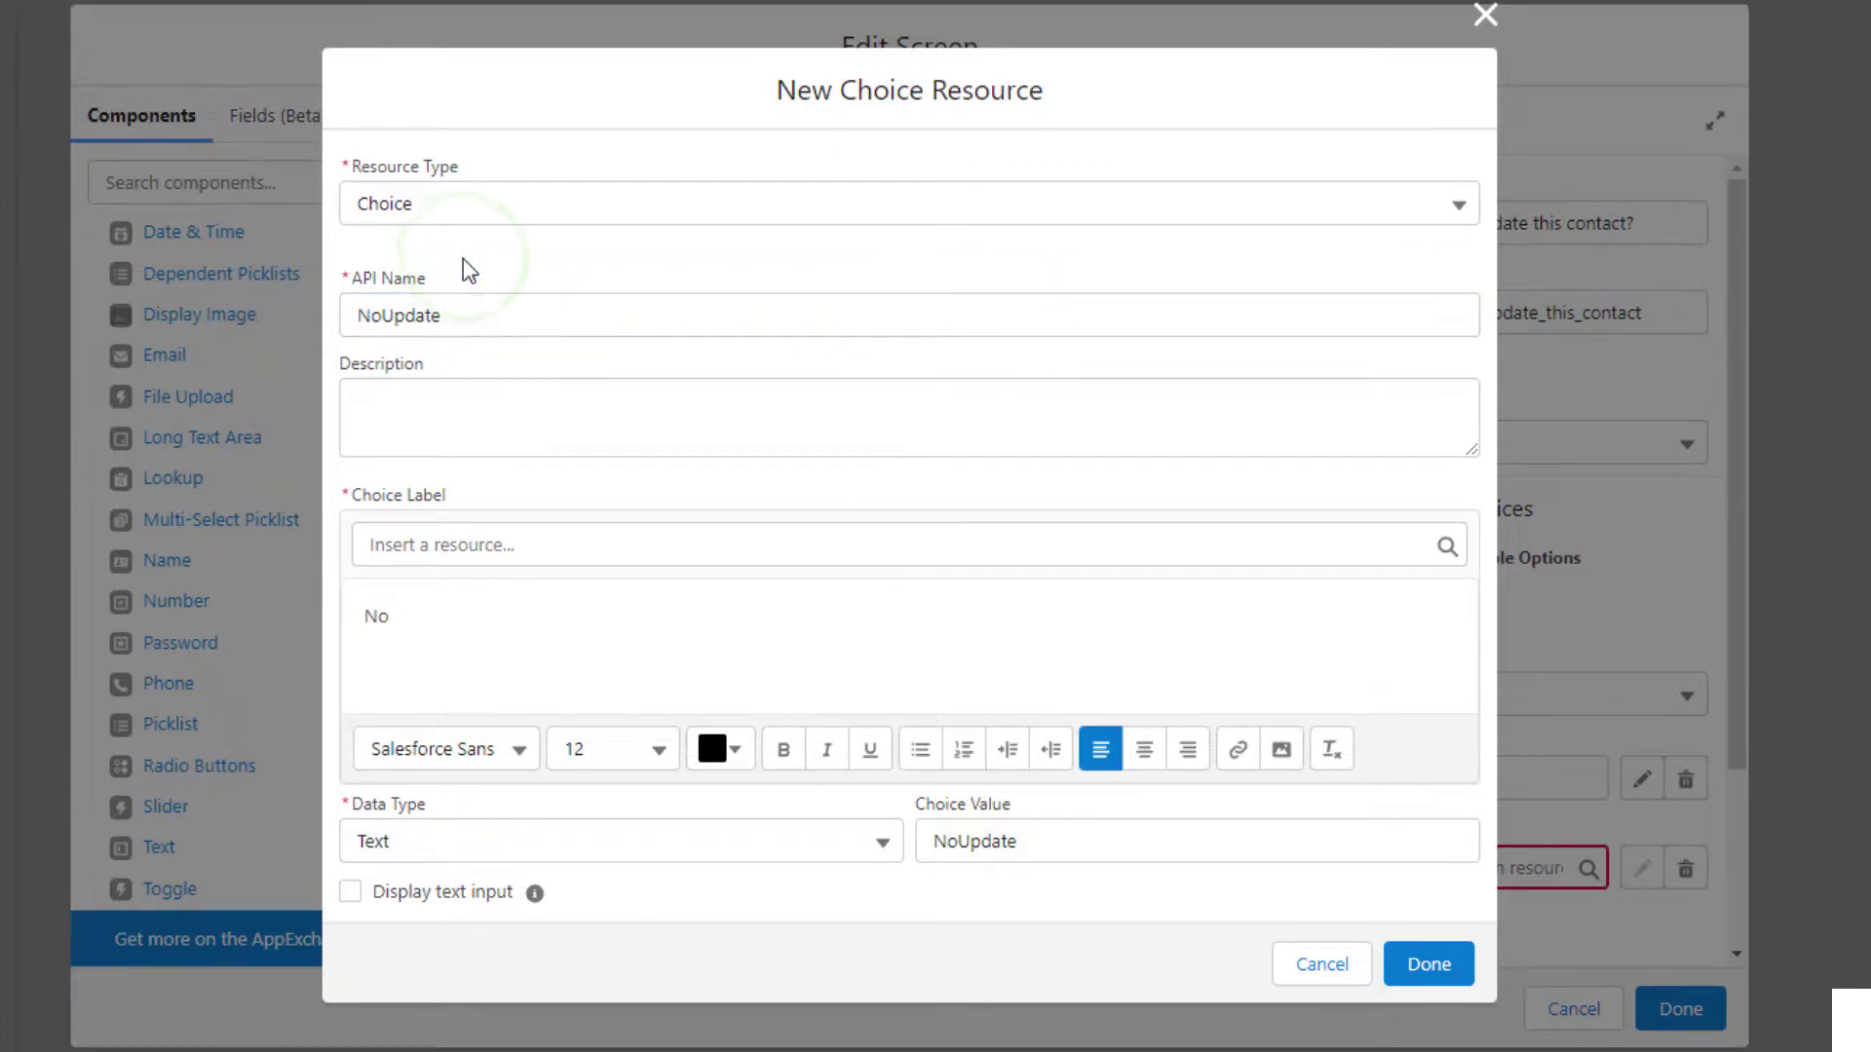
pyautogui.moveTo(467, 615); pyautogui.dragTo(331, 616)
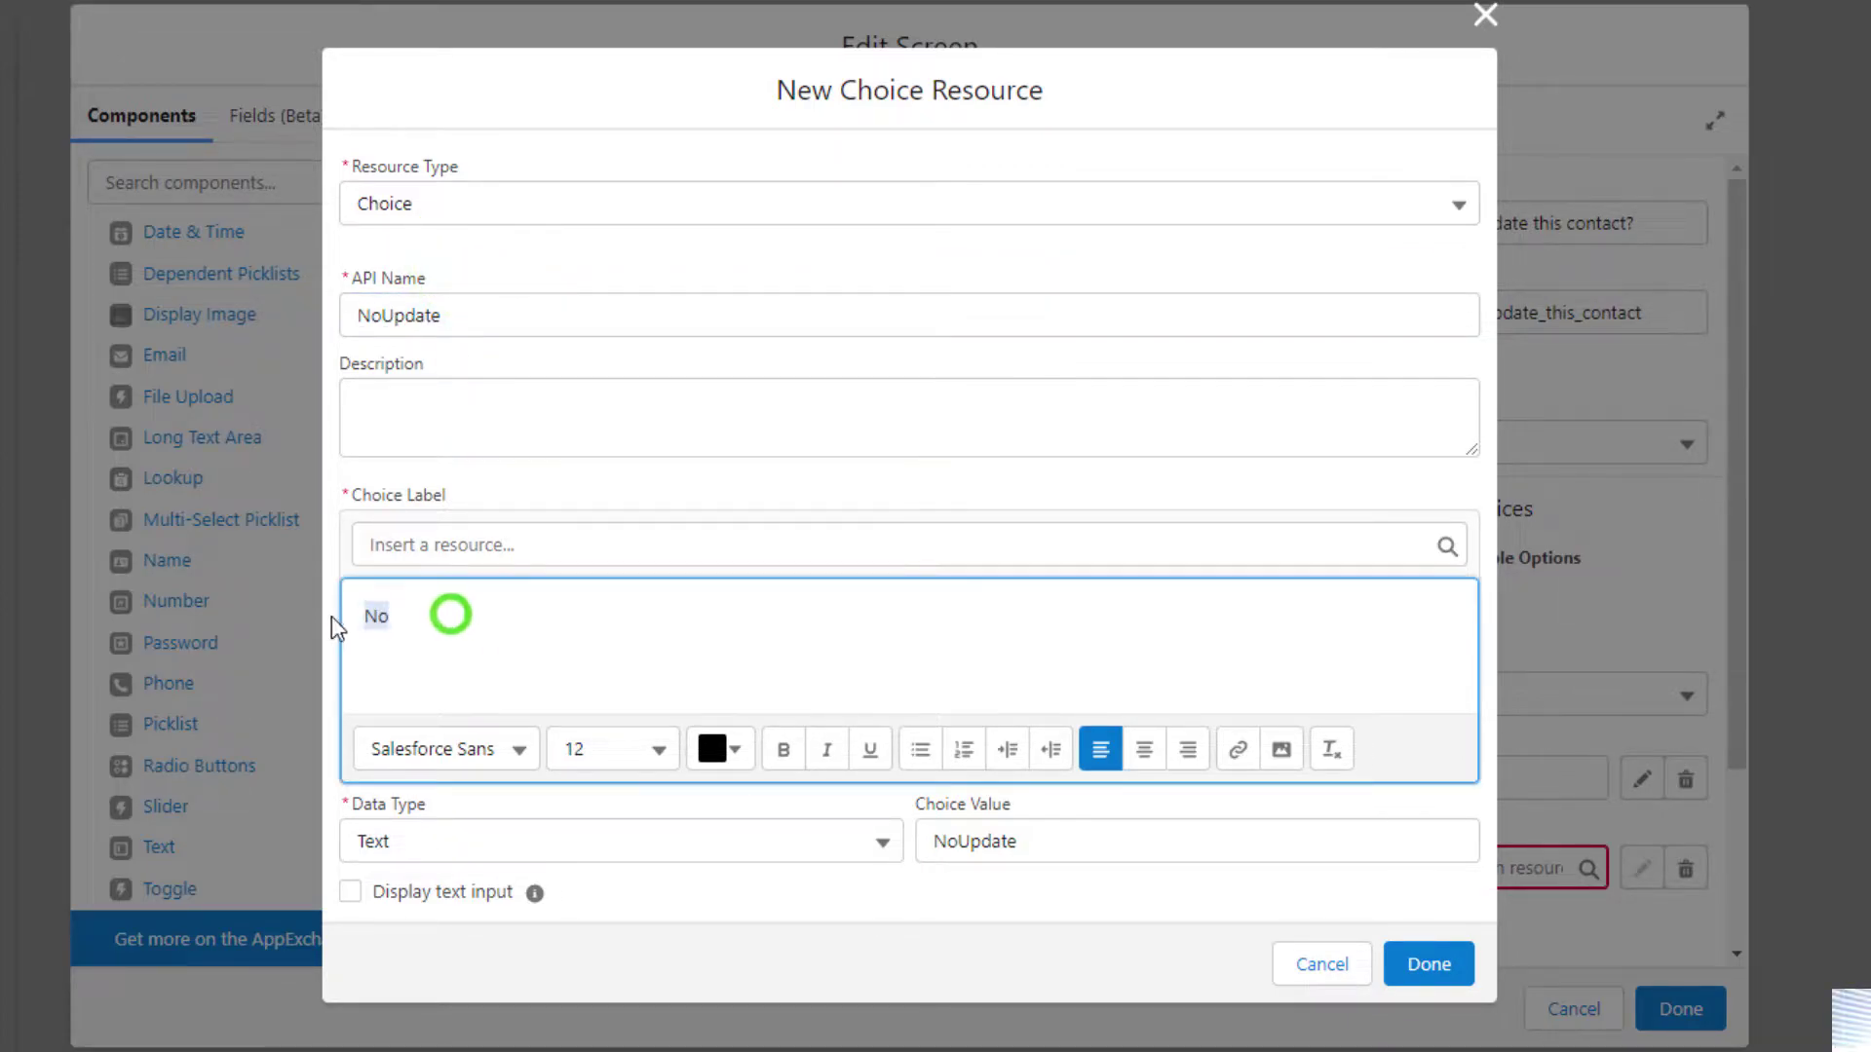
pyautogui.click(520, 468)
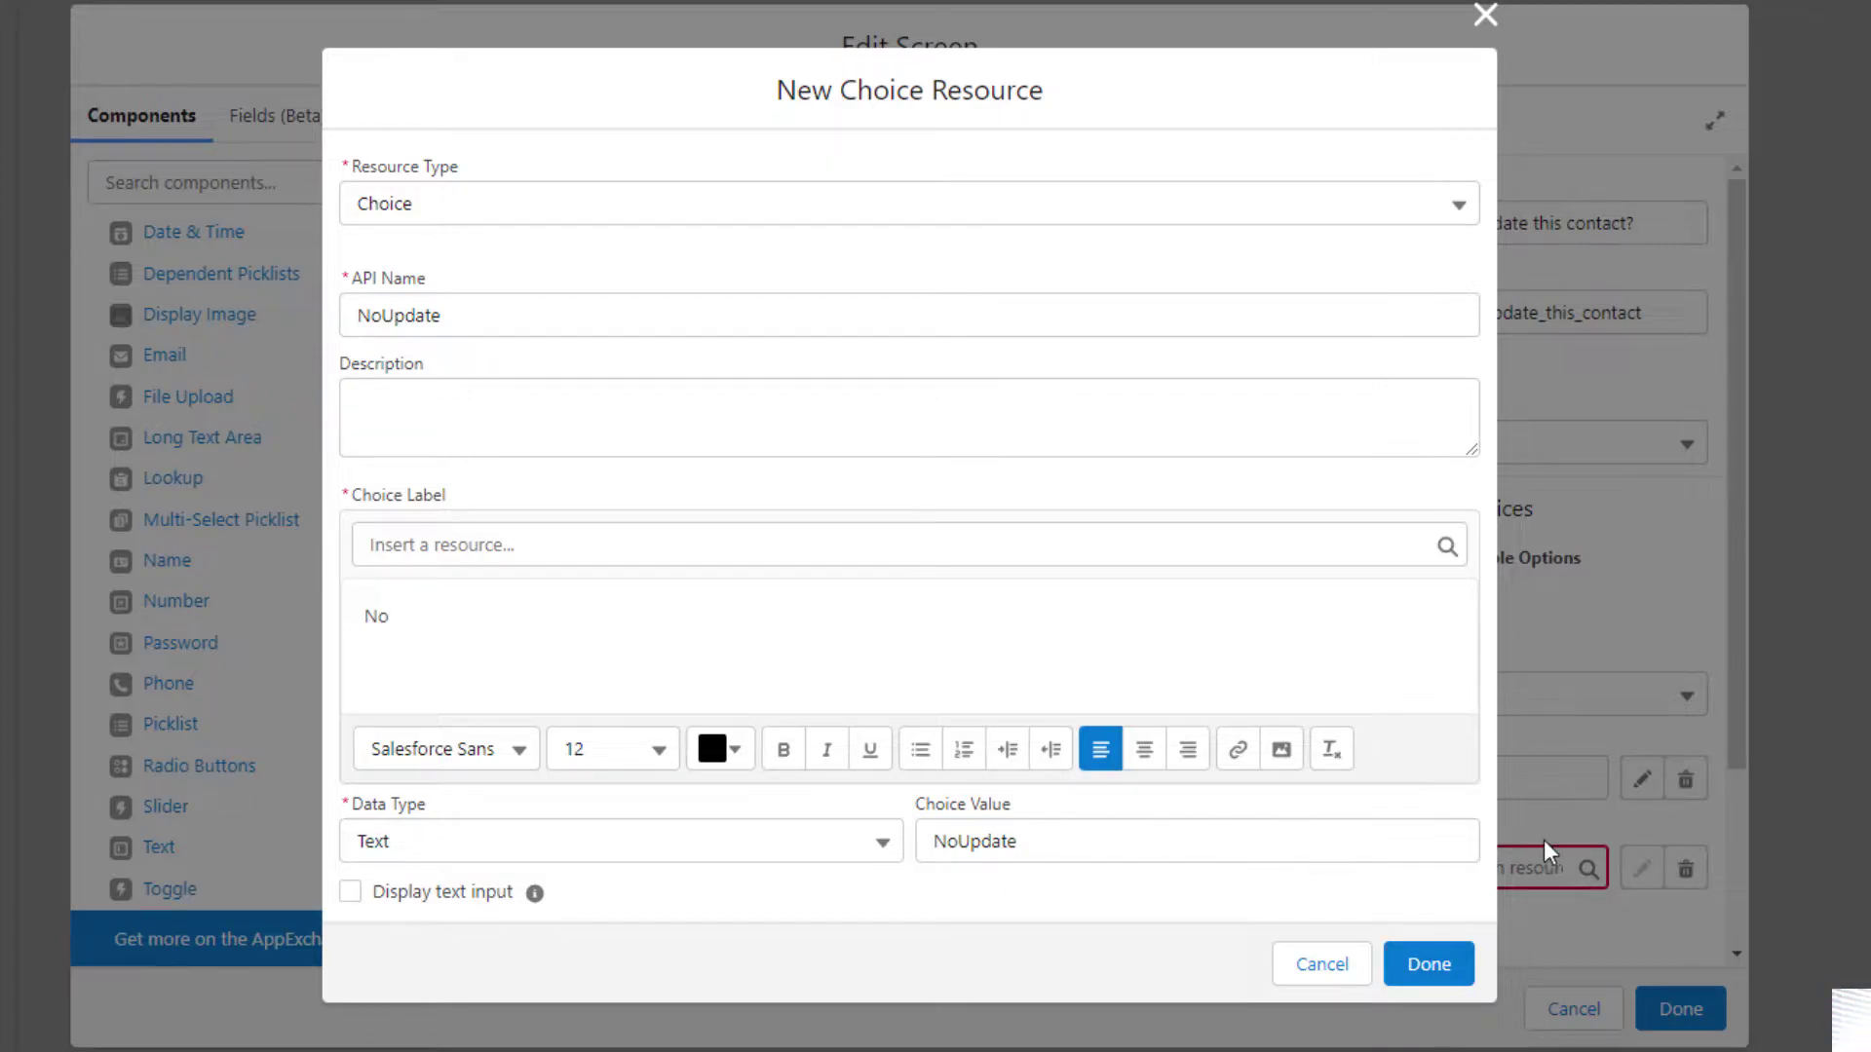
pyautogui.doubleClick(415, 614)
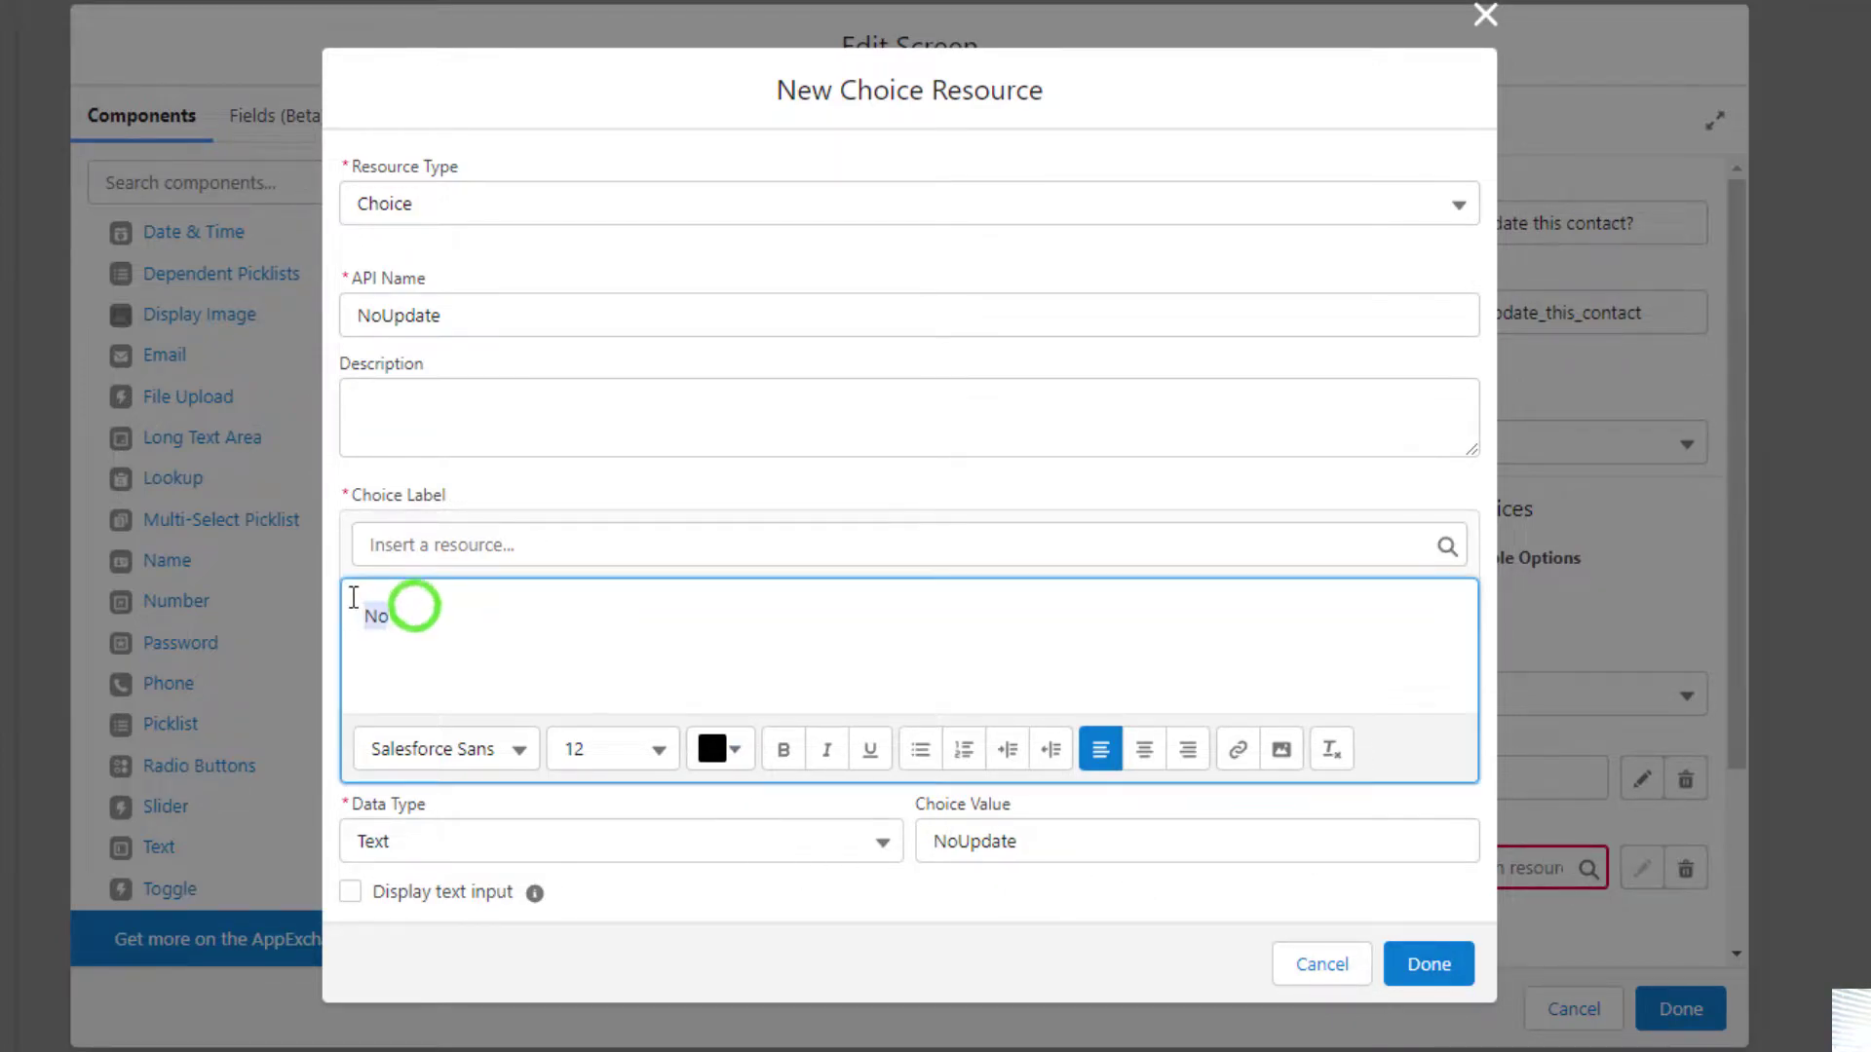
pyautogui.click(1043, 965)
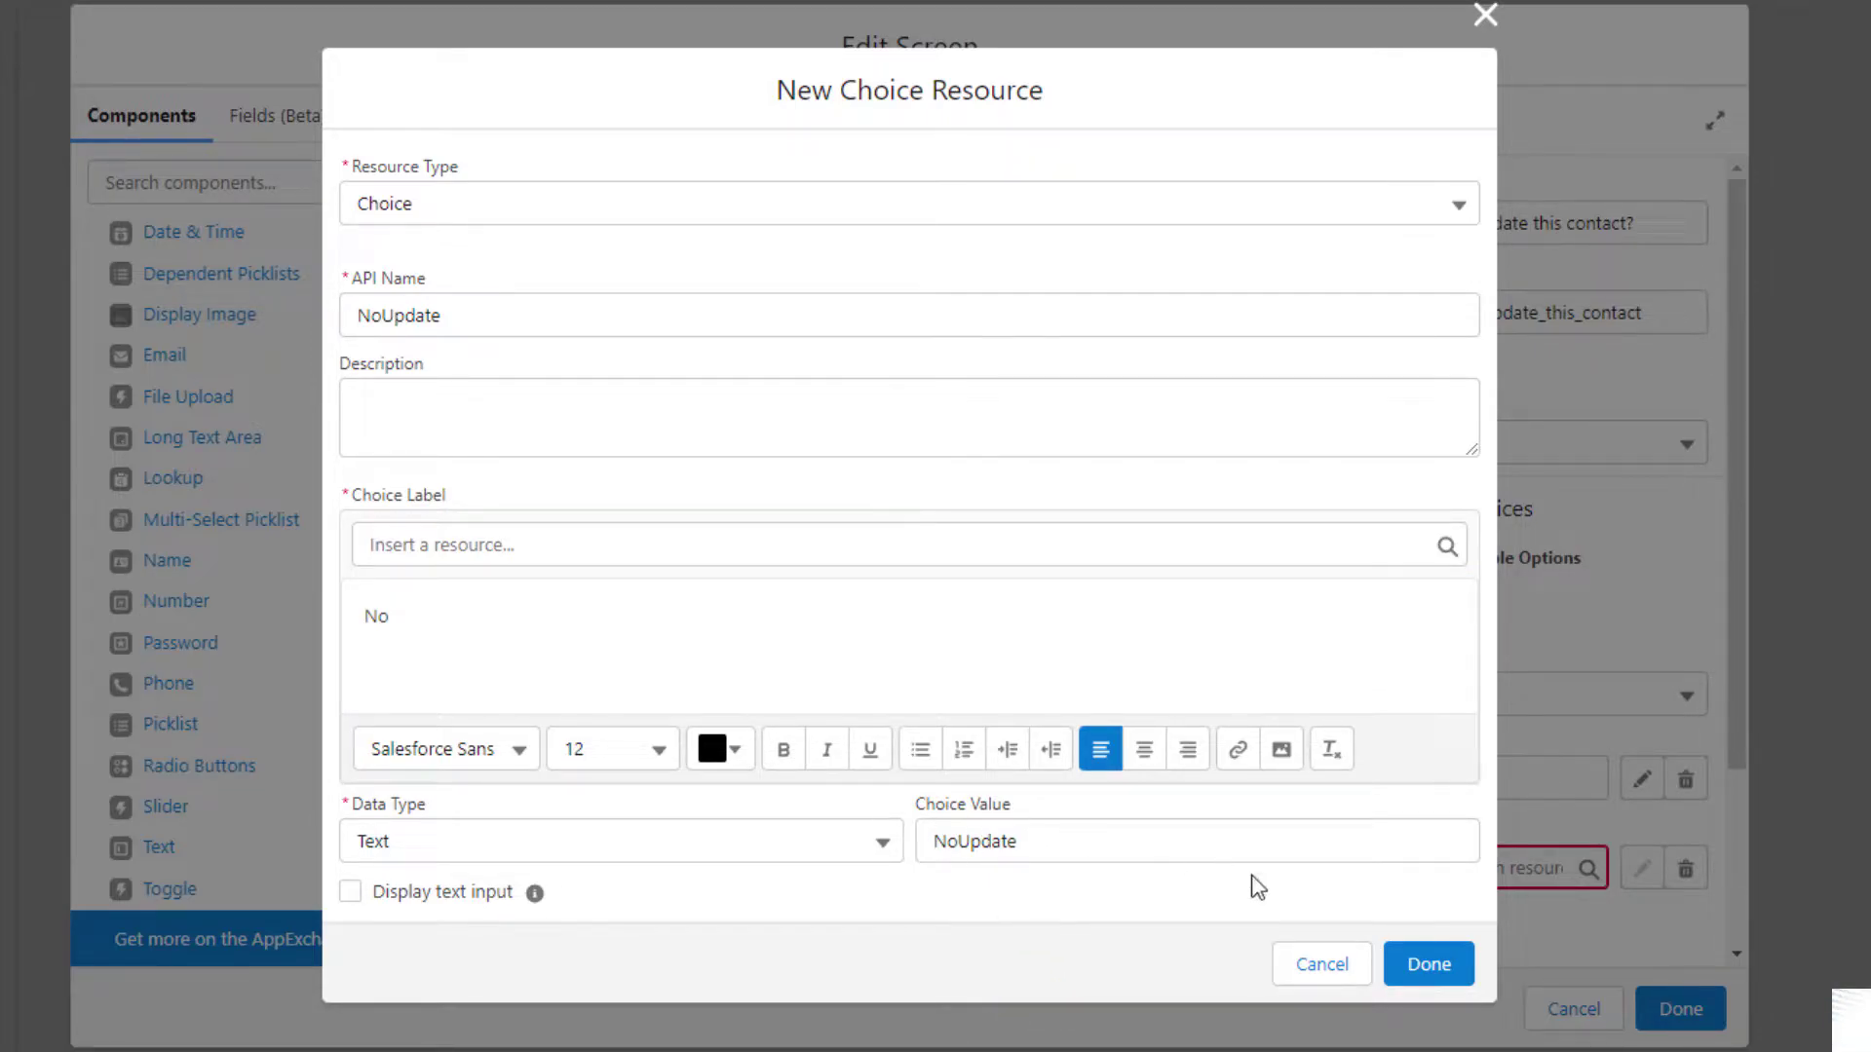
pyautogui.click(1429, 964)
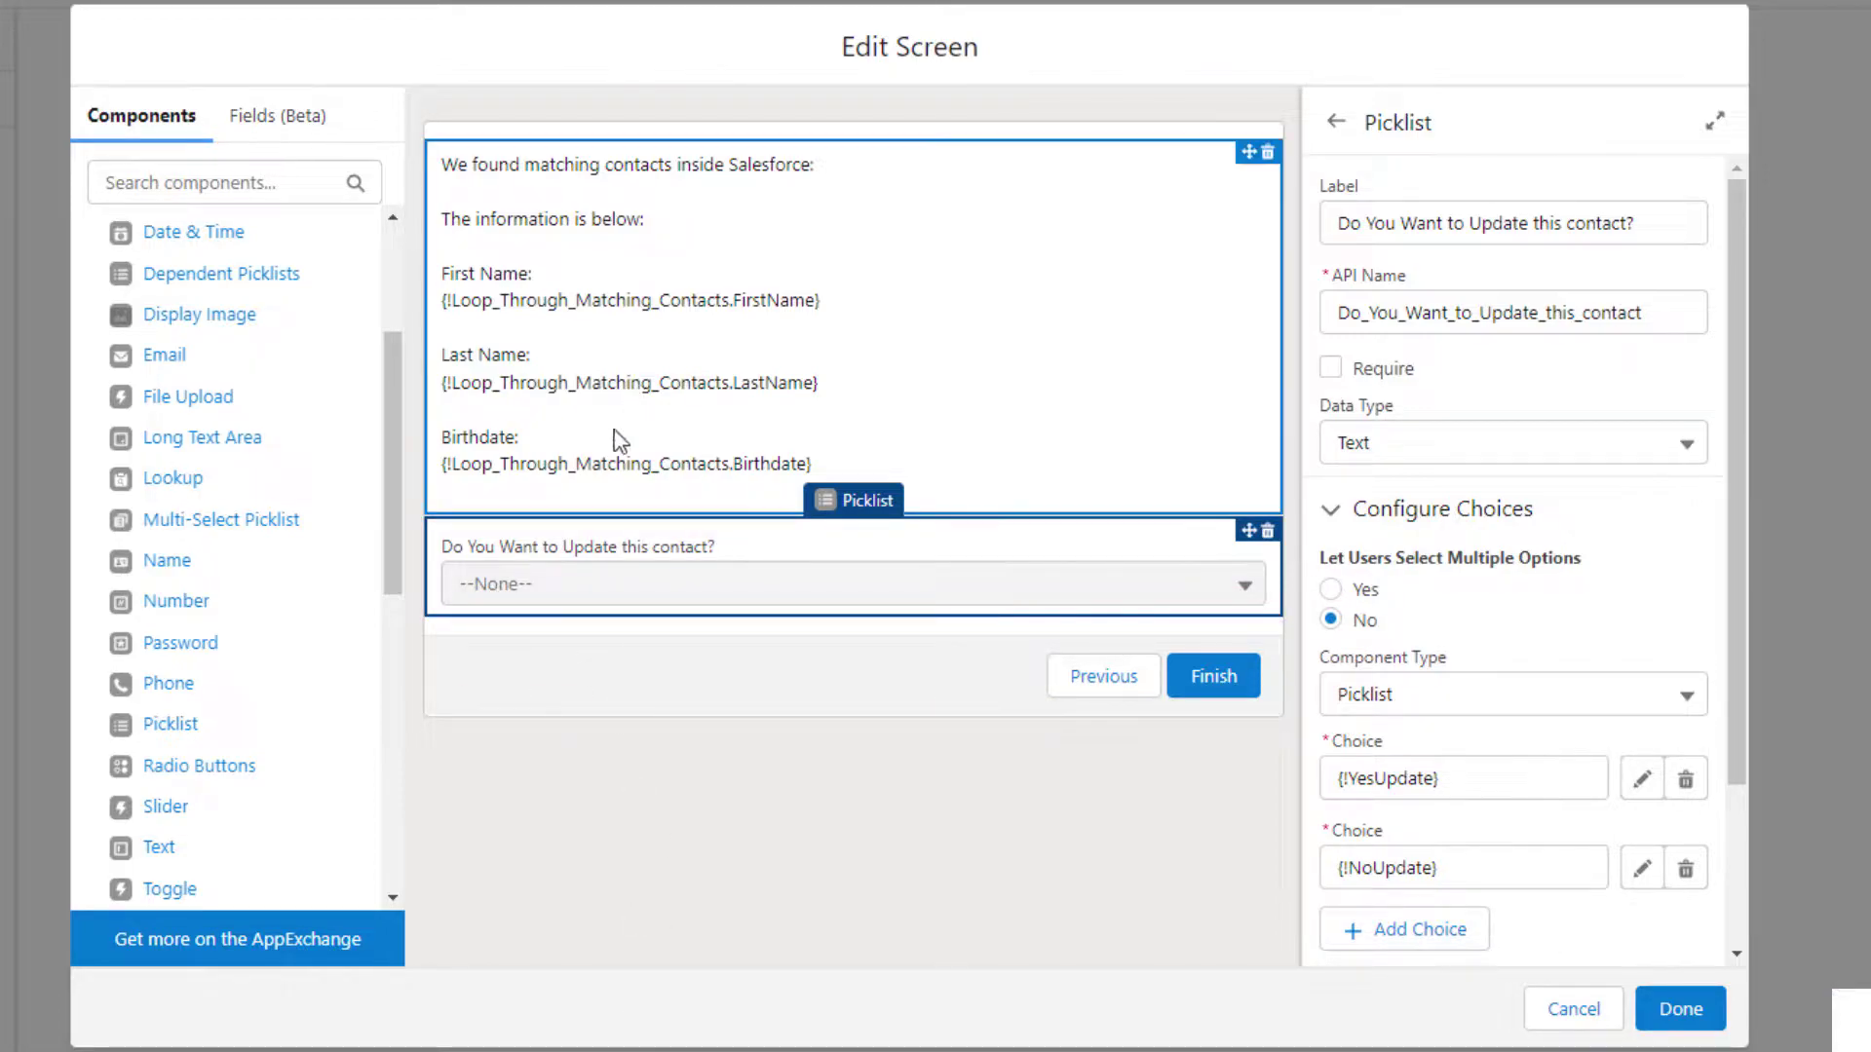
pyautogui.click(1717, 1039)
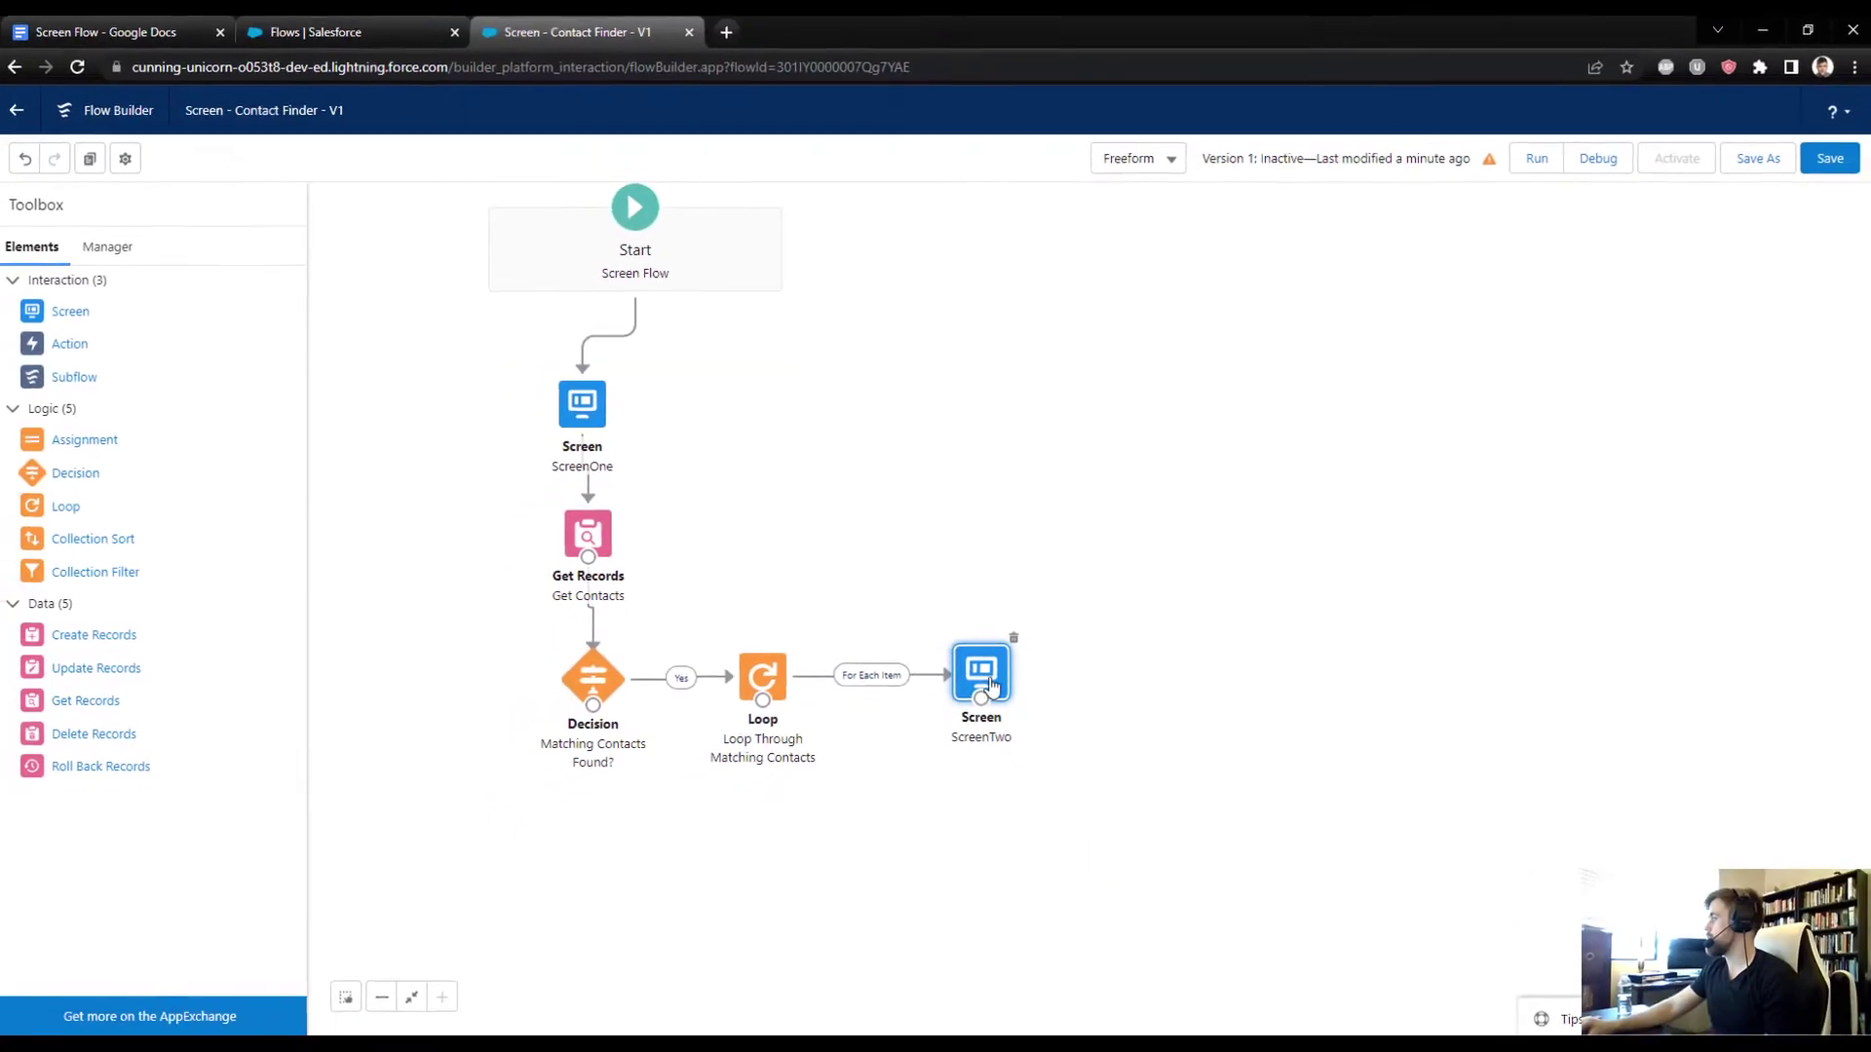
pyautogui.click(970, 642)
# Step: Add a Decision labelled 'Want to Update Contact?' with a first outcome YesUpdateContact
pyautogui.moveTo(970, 642); pyautogui.dragTo(967, 665)
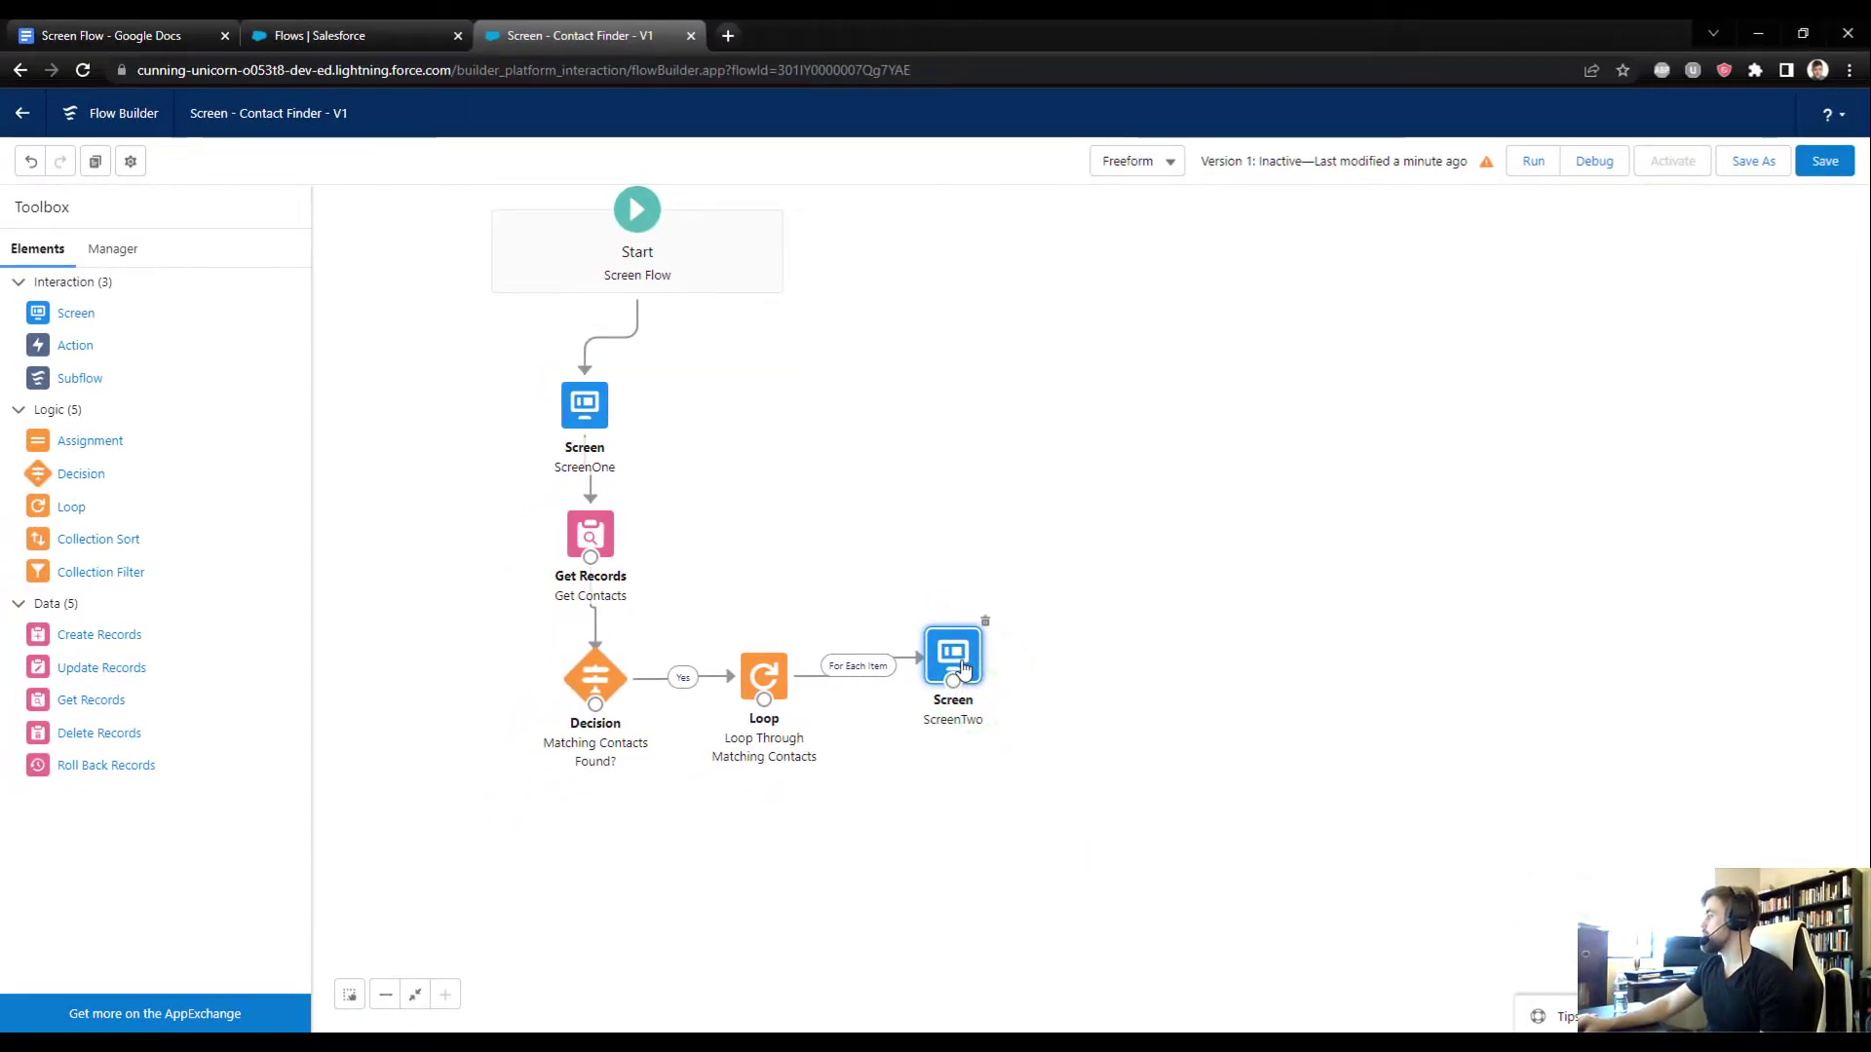
pyautogui.moveTo(78, 474); pyautogui.dragTo(1073, 634)
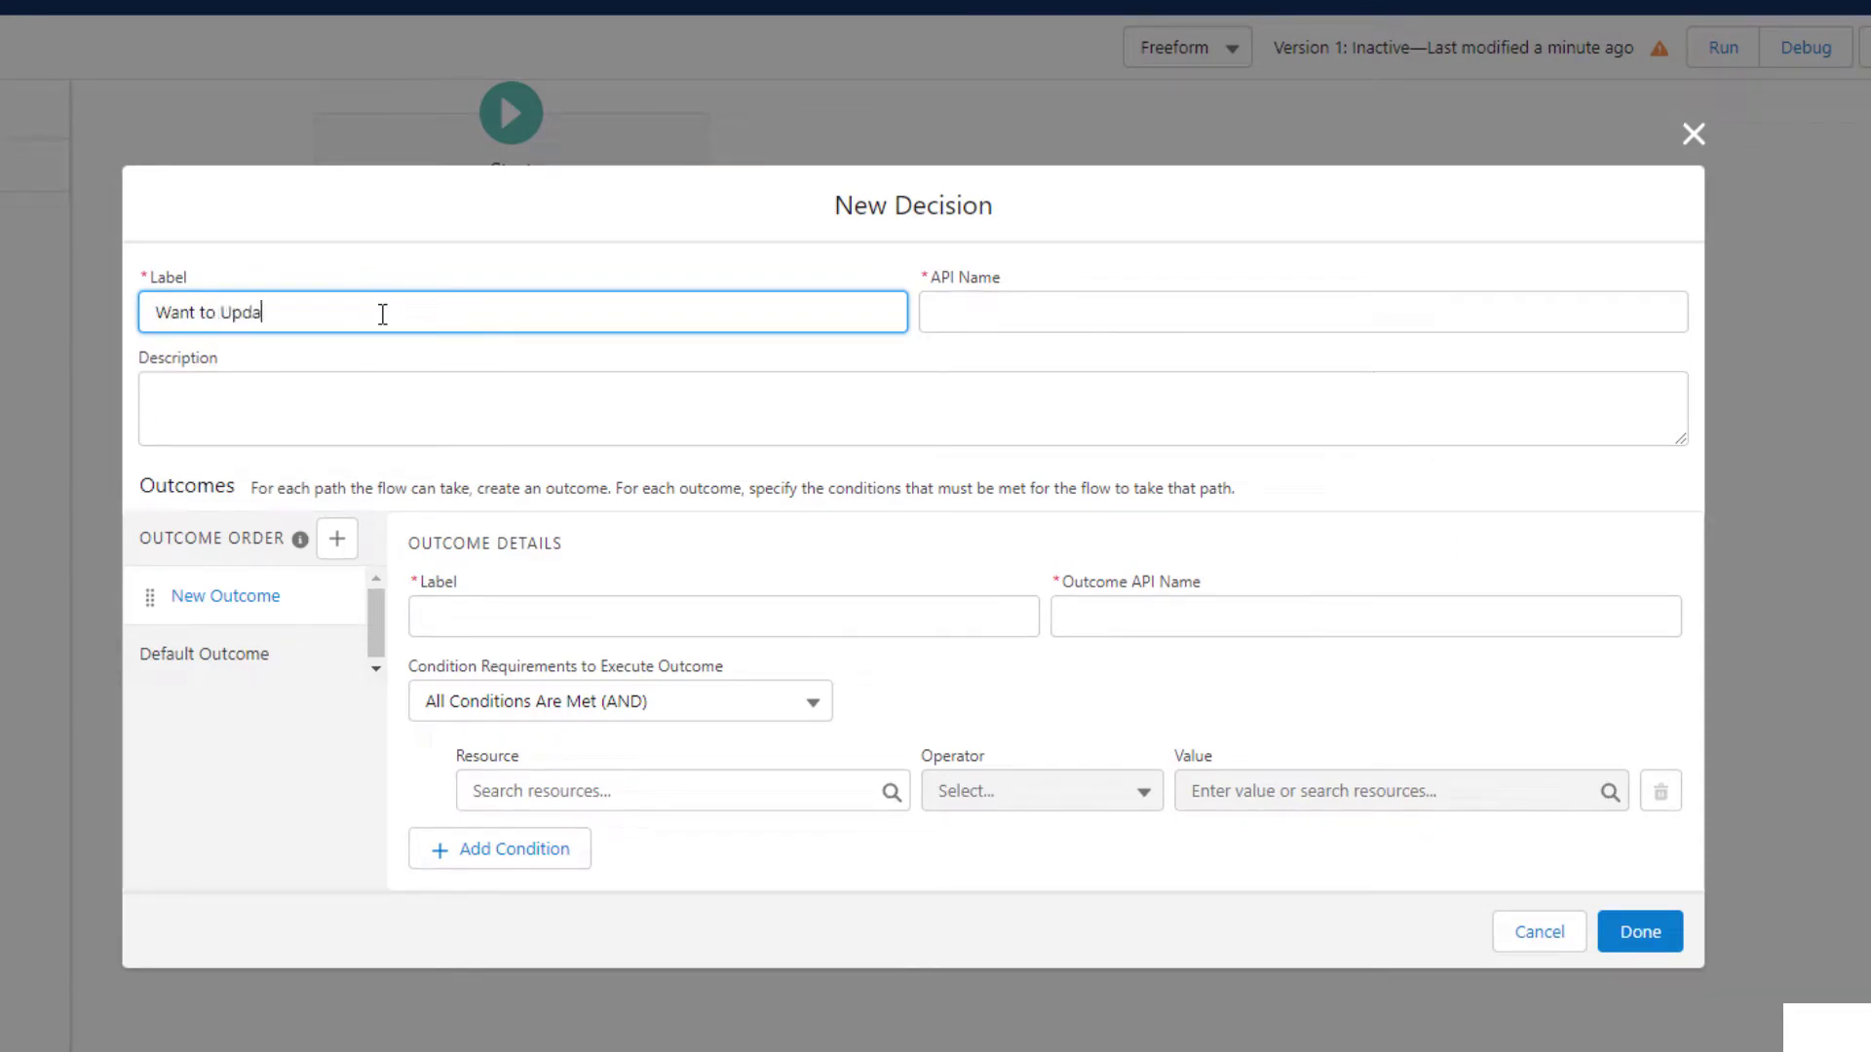
pyautogui.write('Want to Update Contact?')
pyautogui.press('Tab')
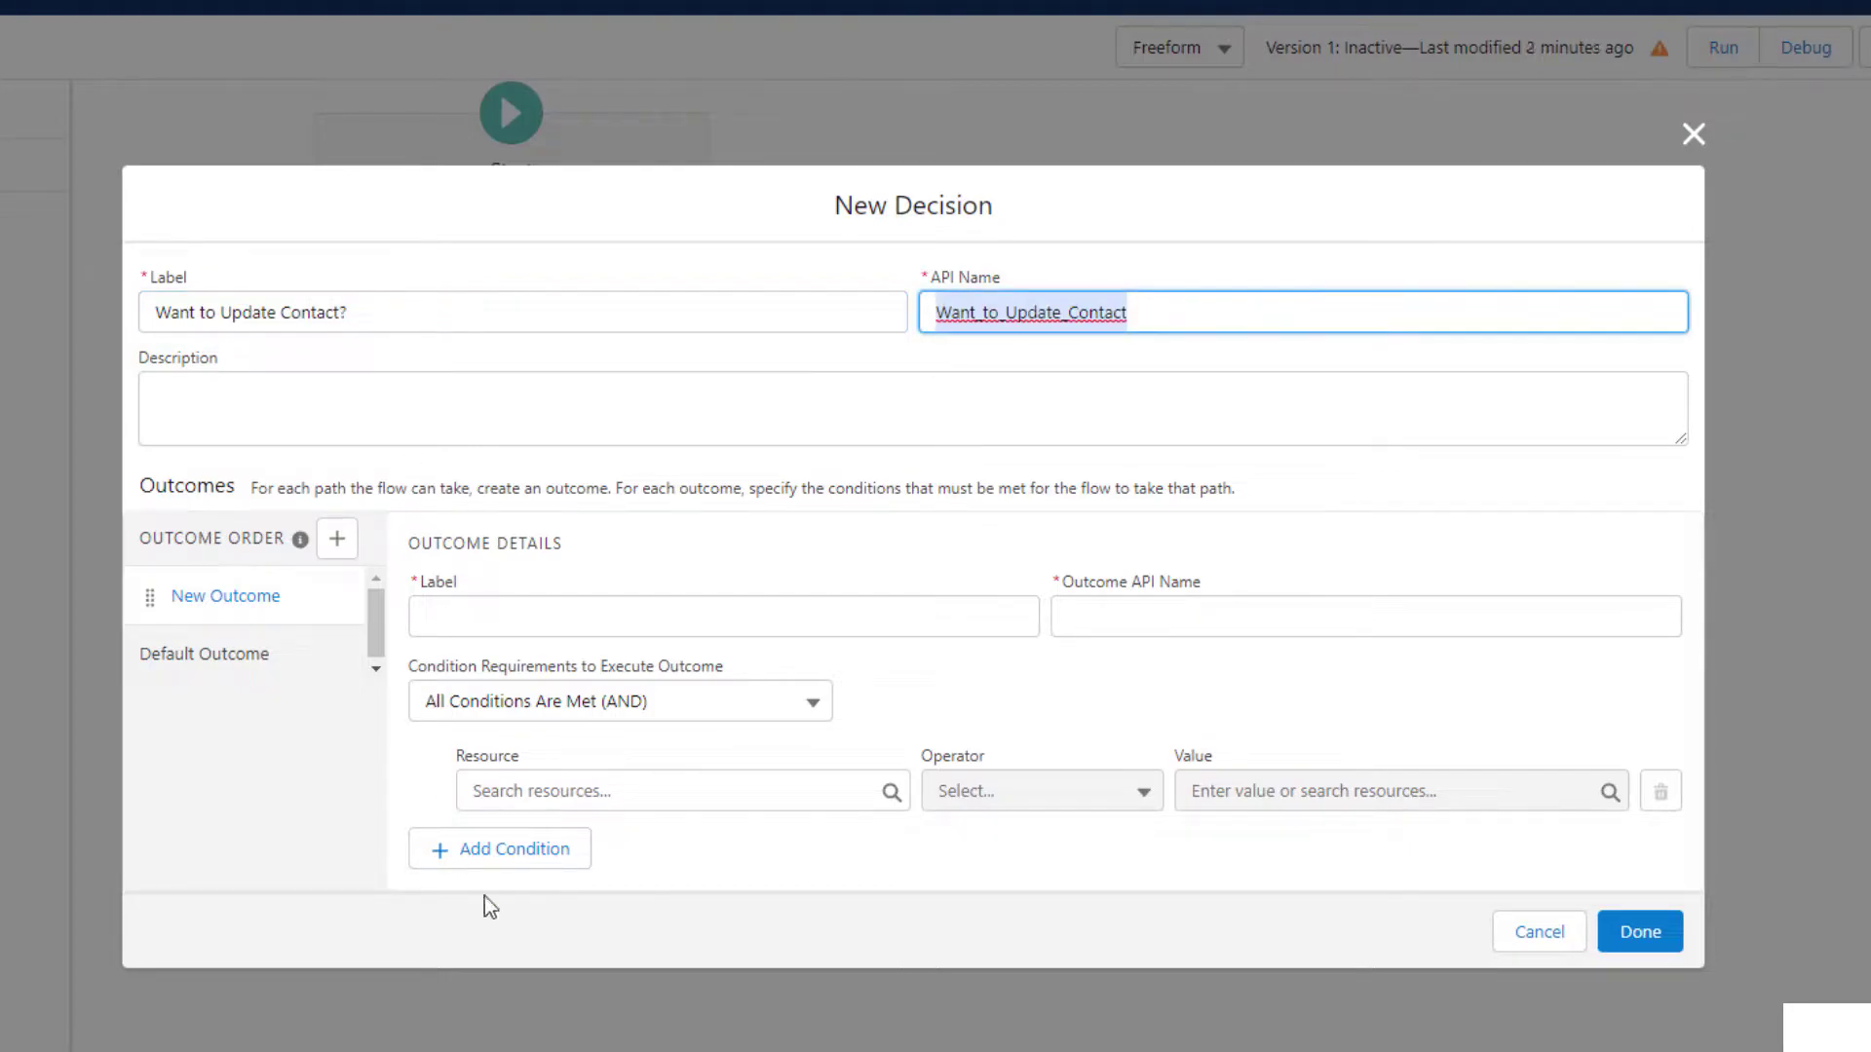
pyautogui.click(478, 620)
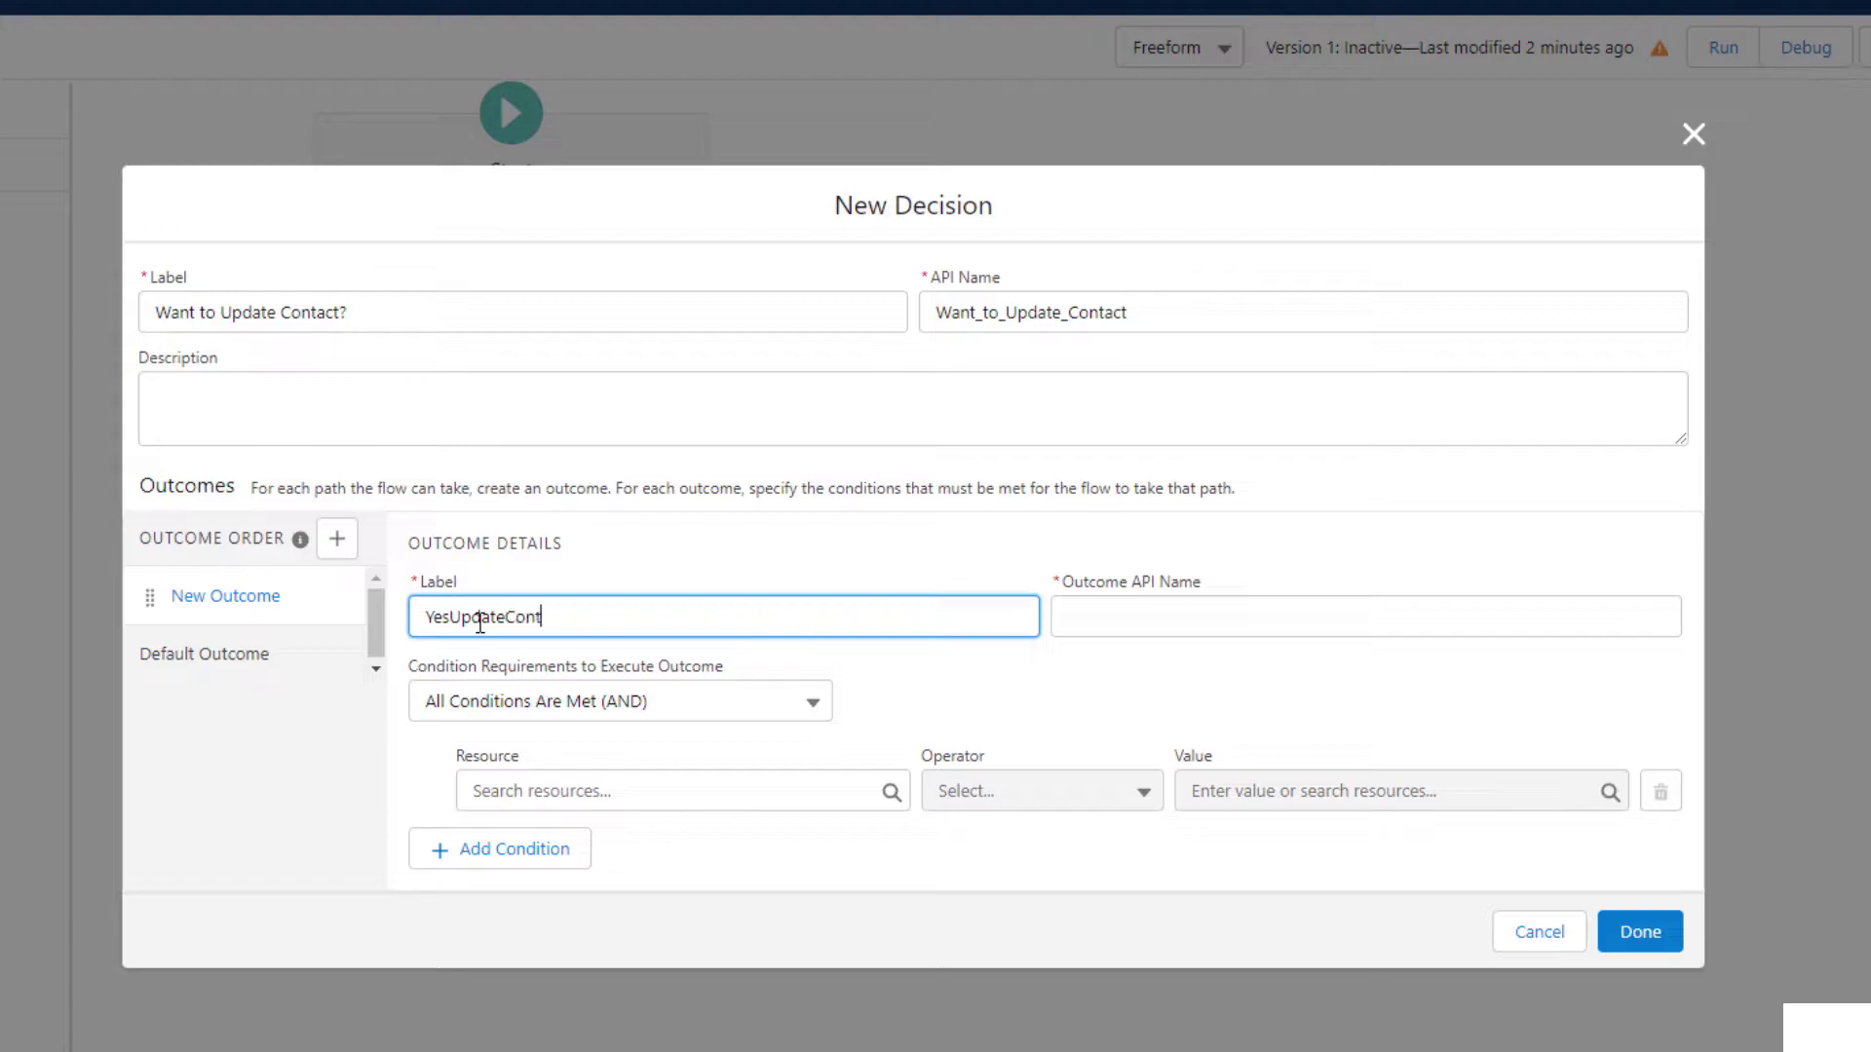
pyautogui.press('Tab')
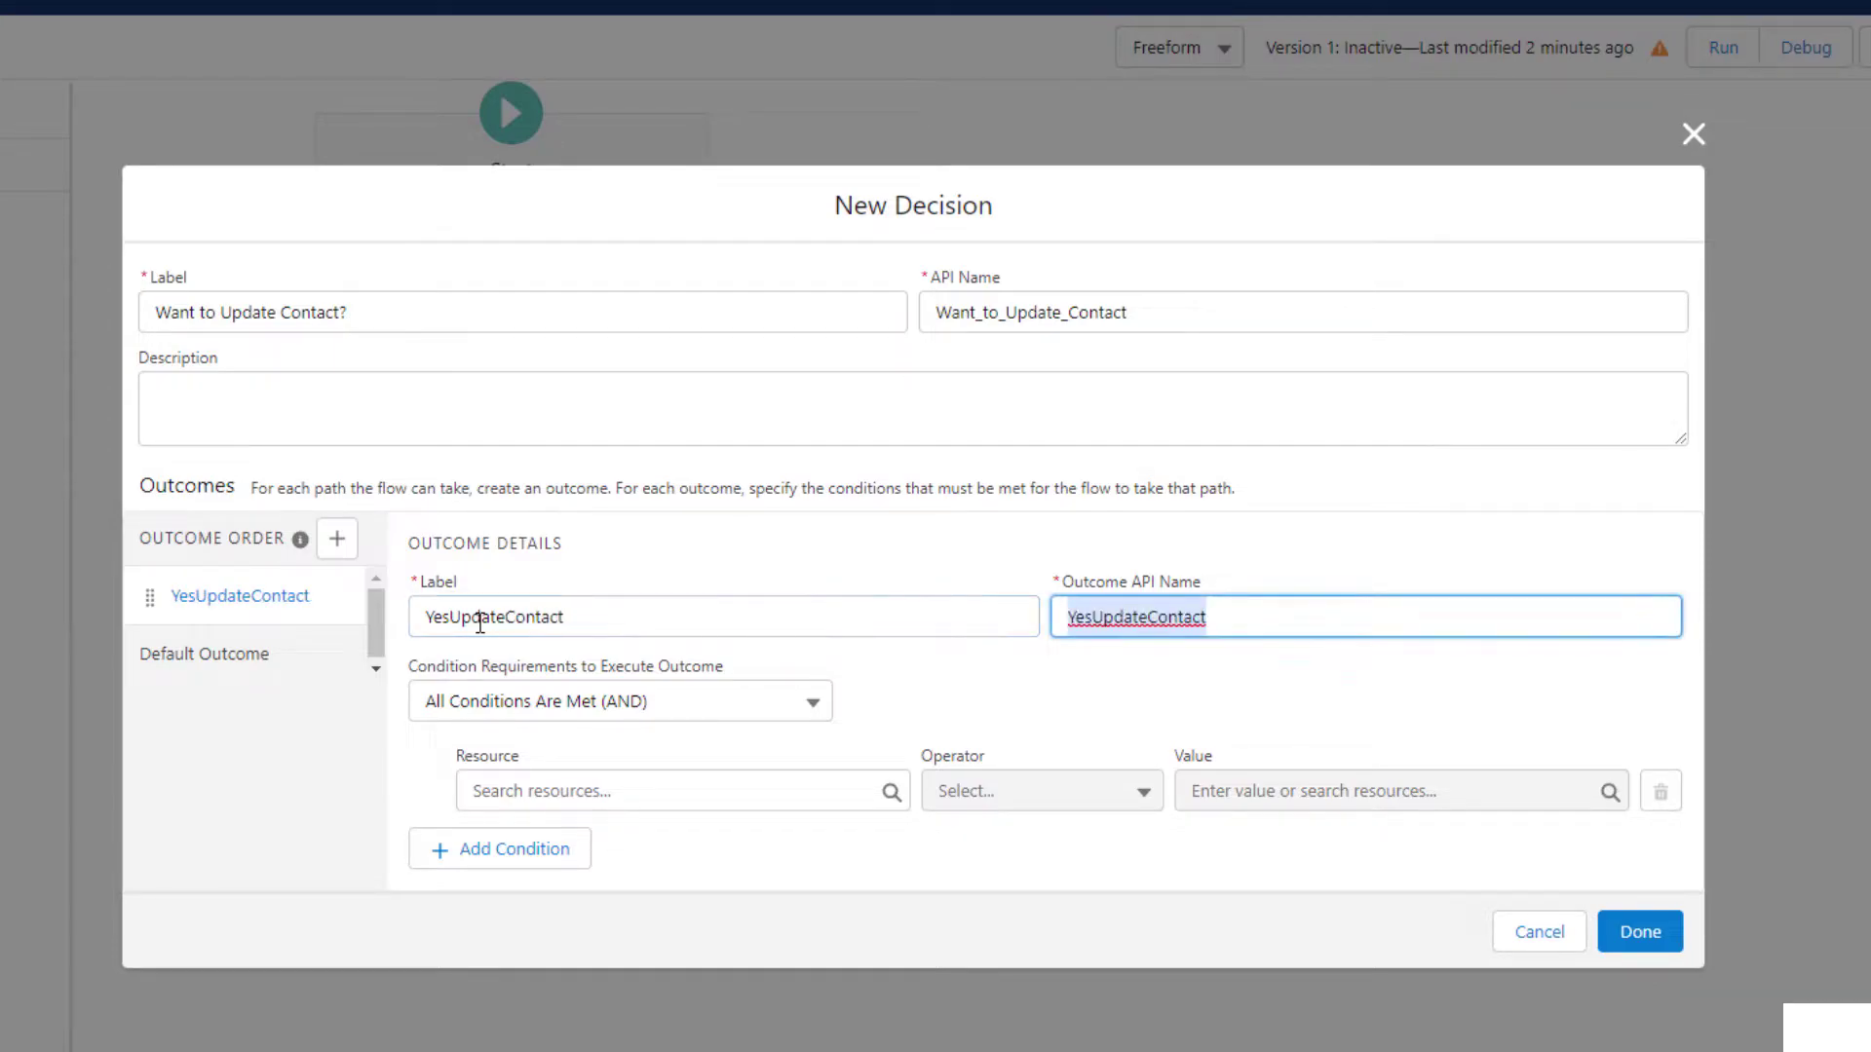
# Step: Set the outcome condition to Do_You_Want_to_Update_this_contact Equals YesUpdate
pyautogui.click(489, 784)
pyautogui.scroll(-3, 662, 565)
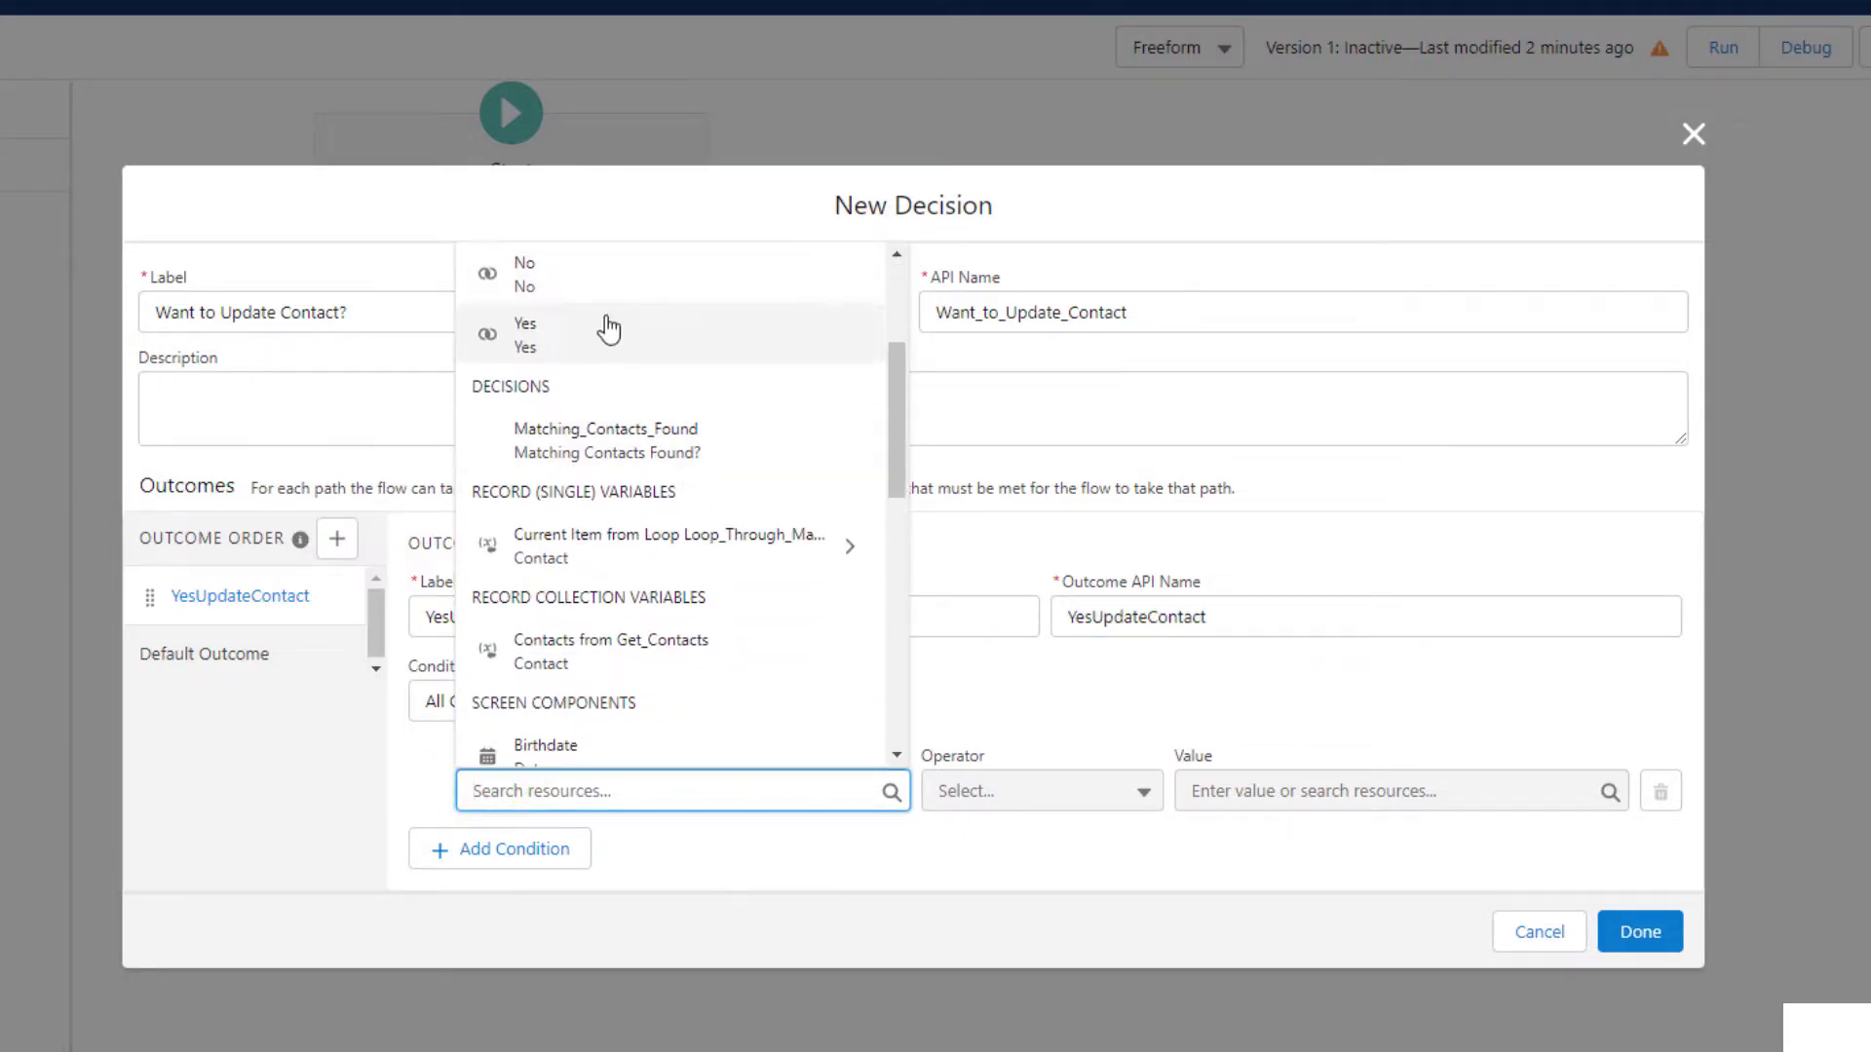
pyautogui.scroll(-4, 609, 330)
pyautogui.click(579, 575)
pyautogui.click(1350, 780)
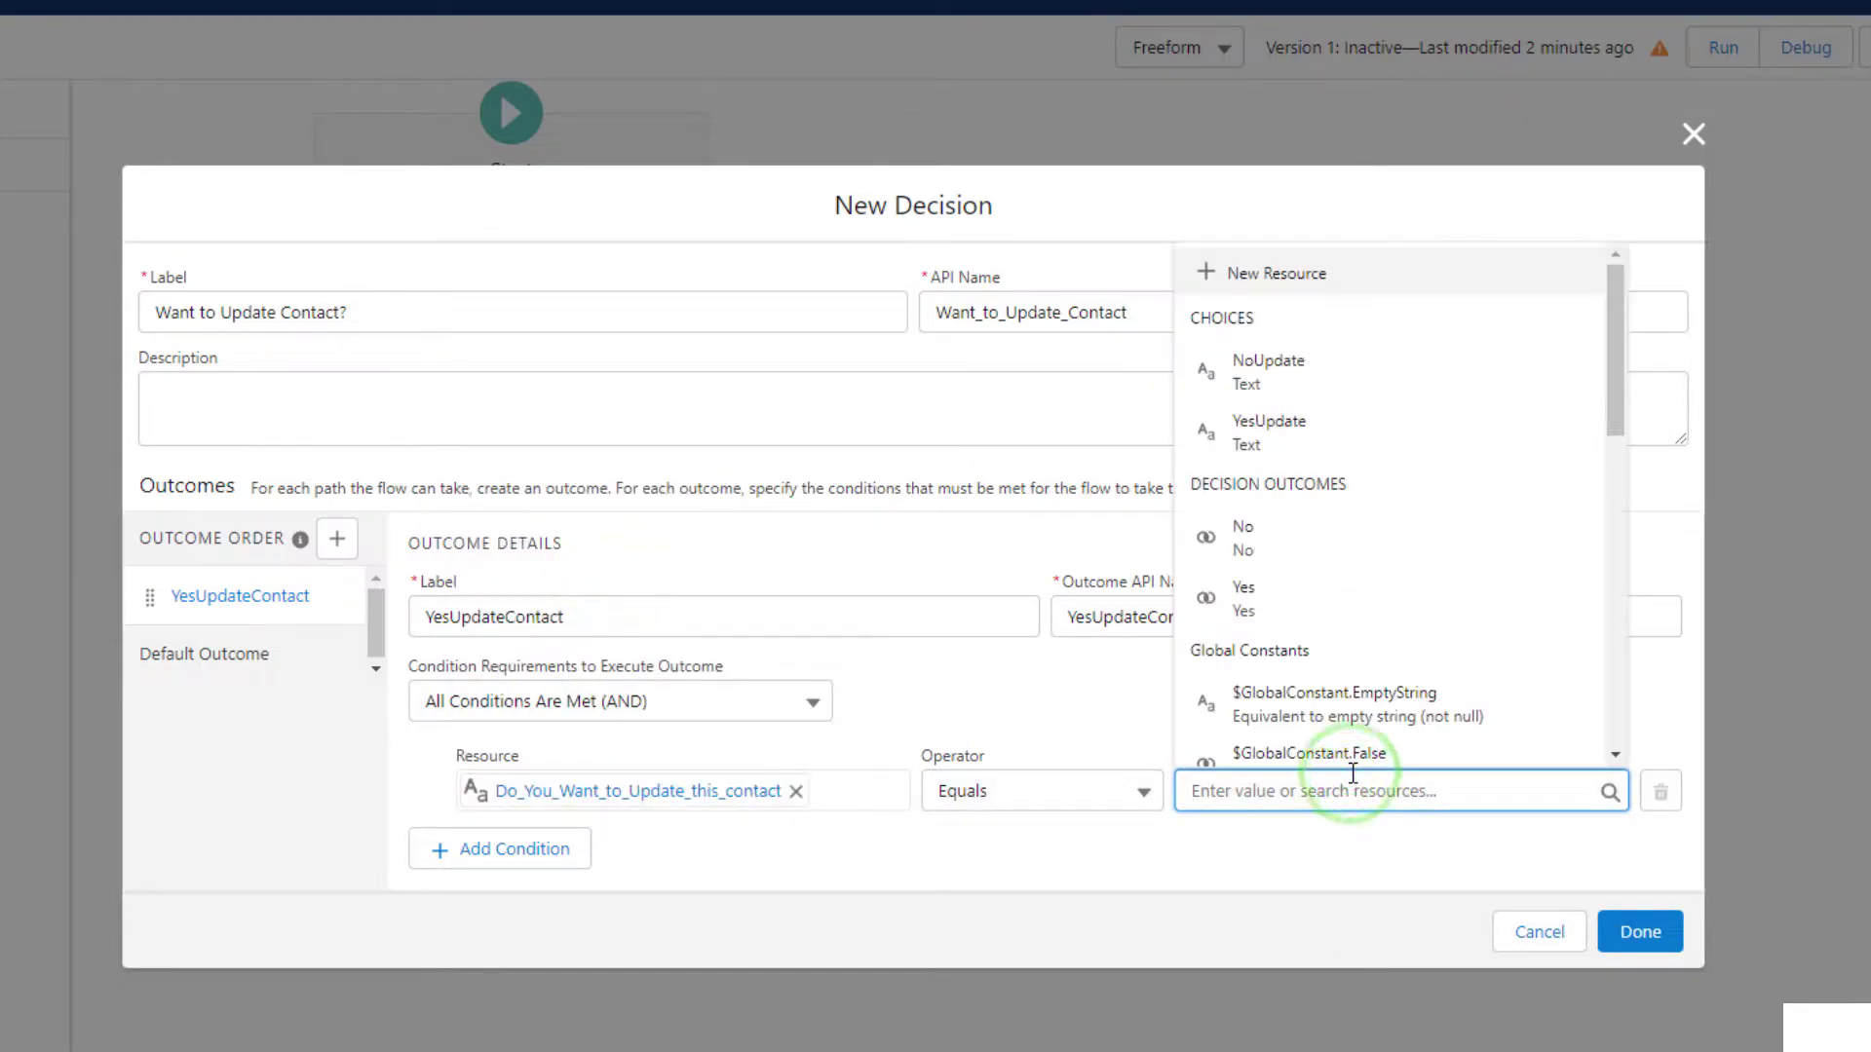
pyautogui.click(1246, 445)
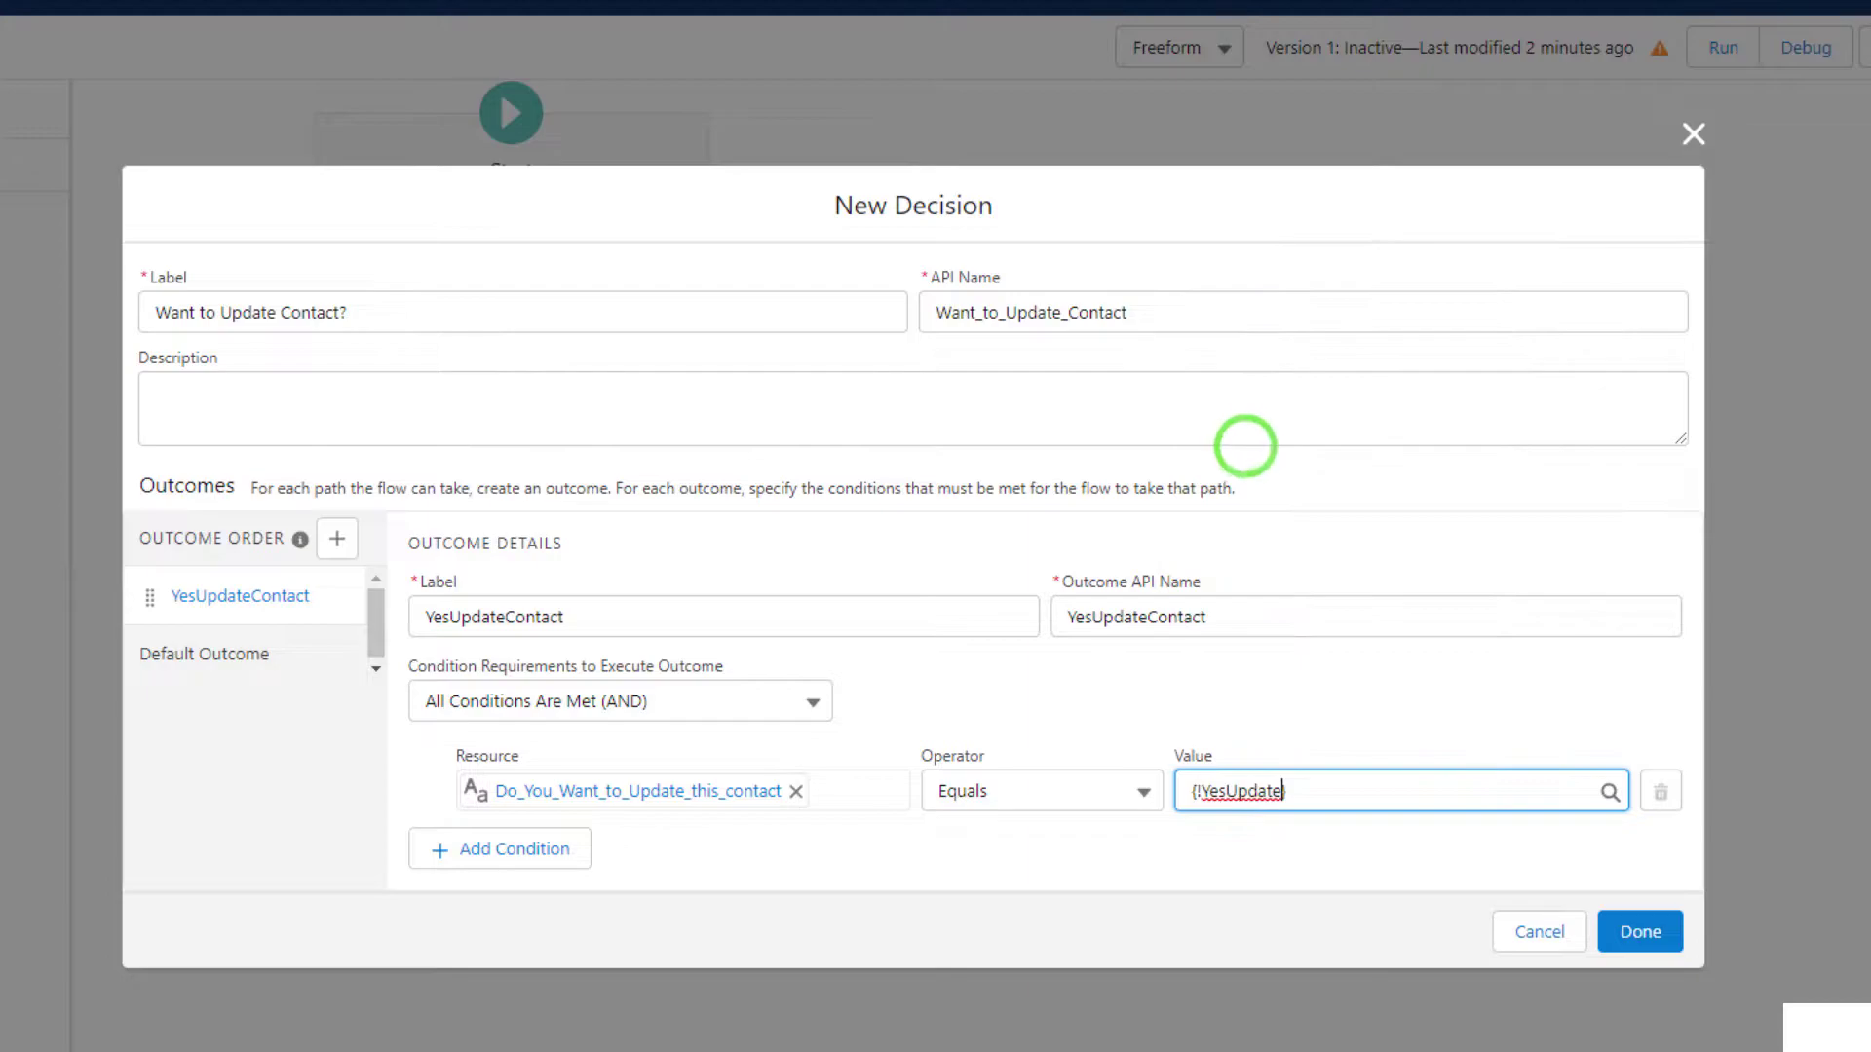
pyautogui.click(1034, 670)
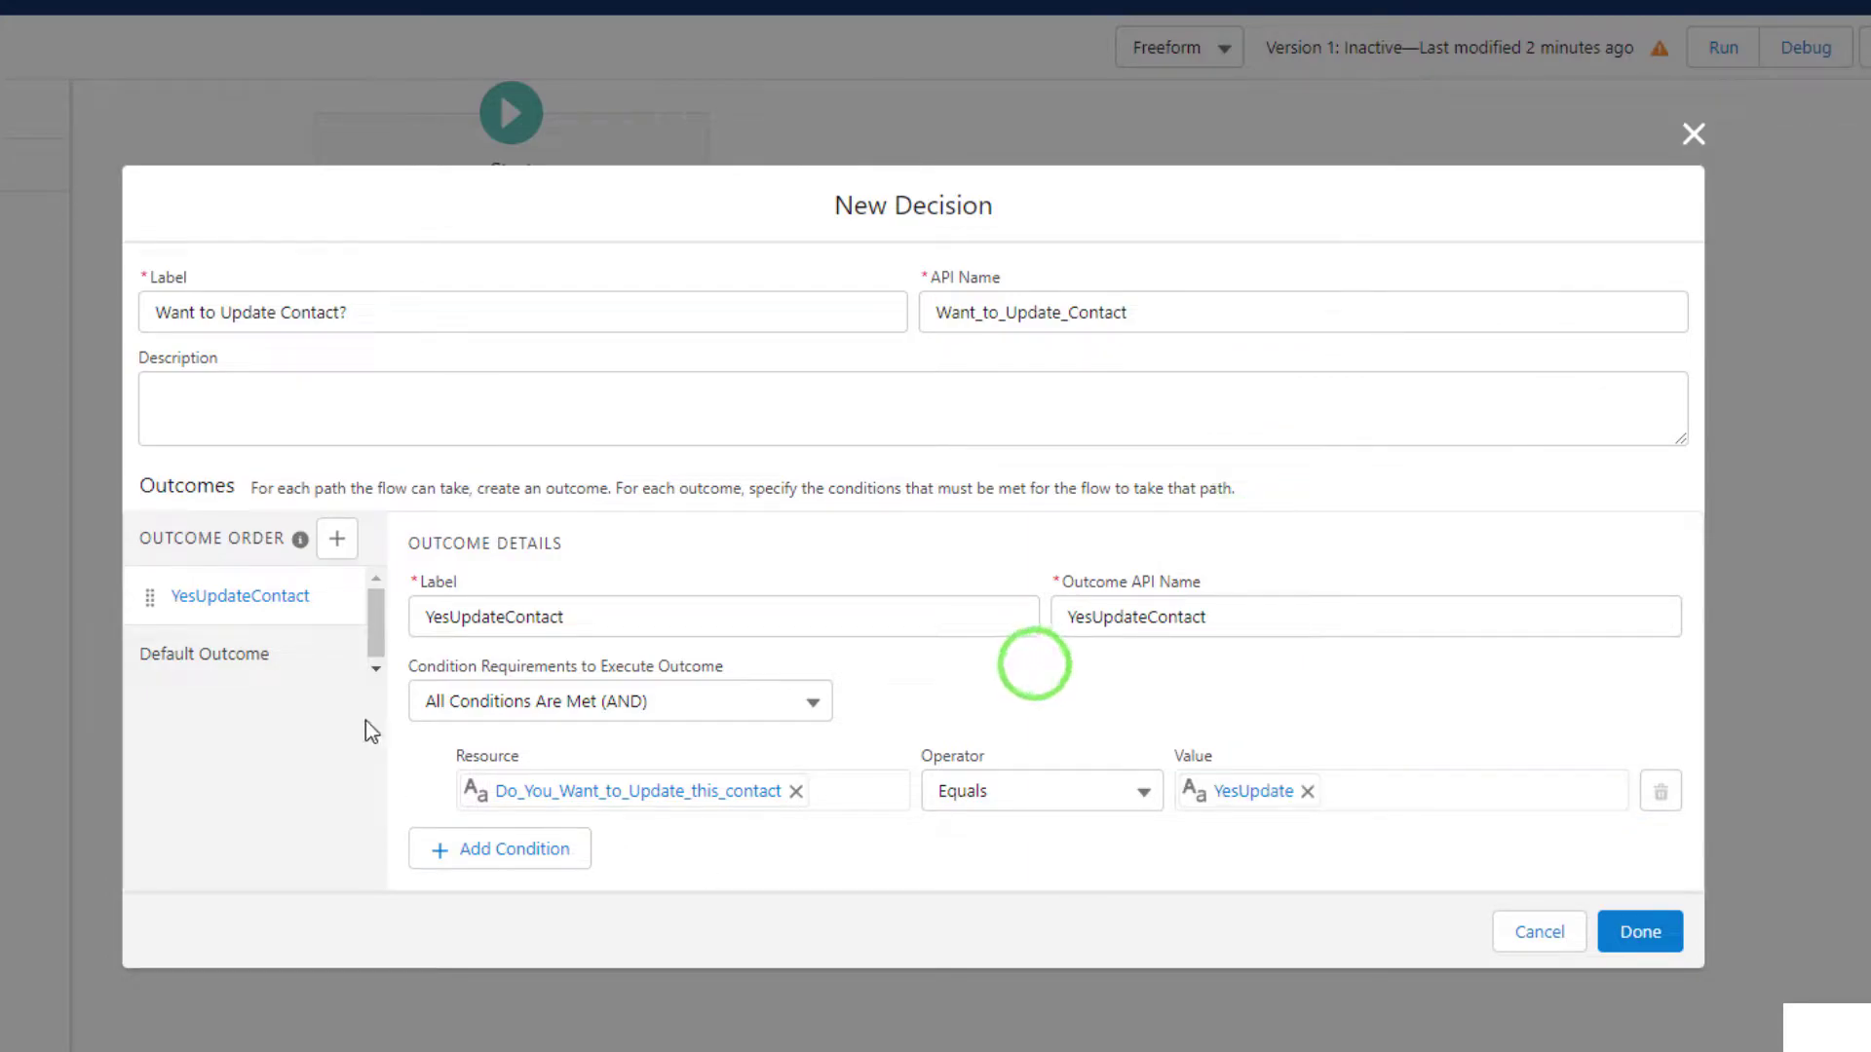
pyautogui.click(355, 542)
# Step: Label the new outcome NoUpdateContact and give its condition Equals with value NoUpdate
pyautogui.write('NoUpdateContact')
pyautogui.press('Tab')
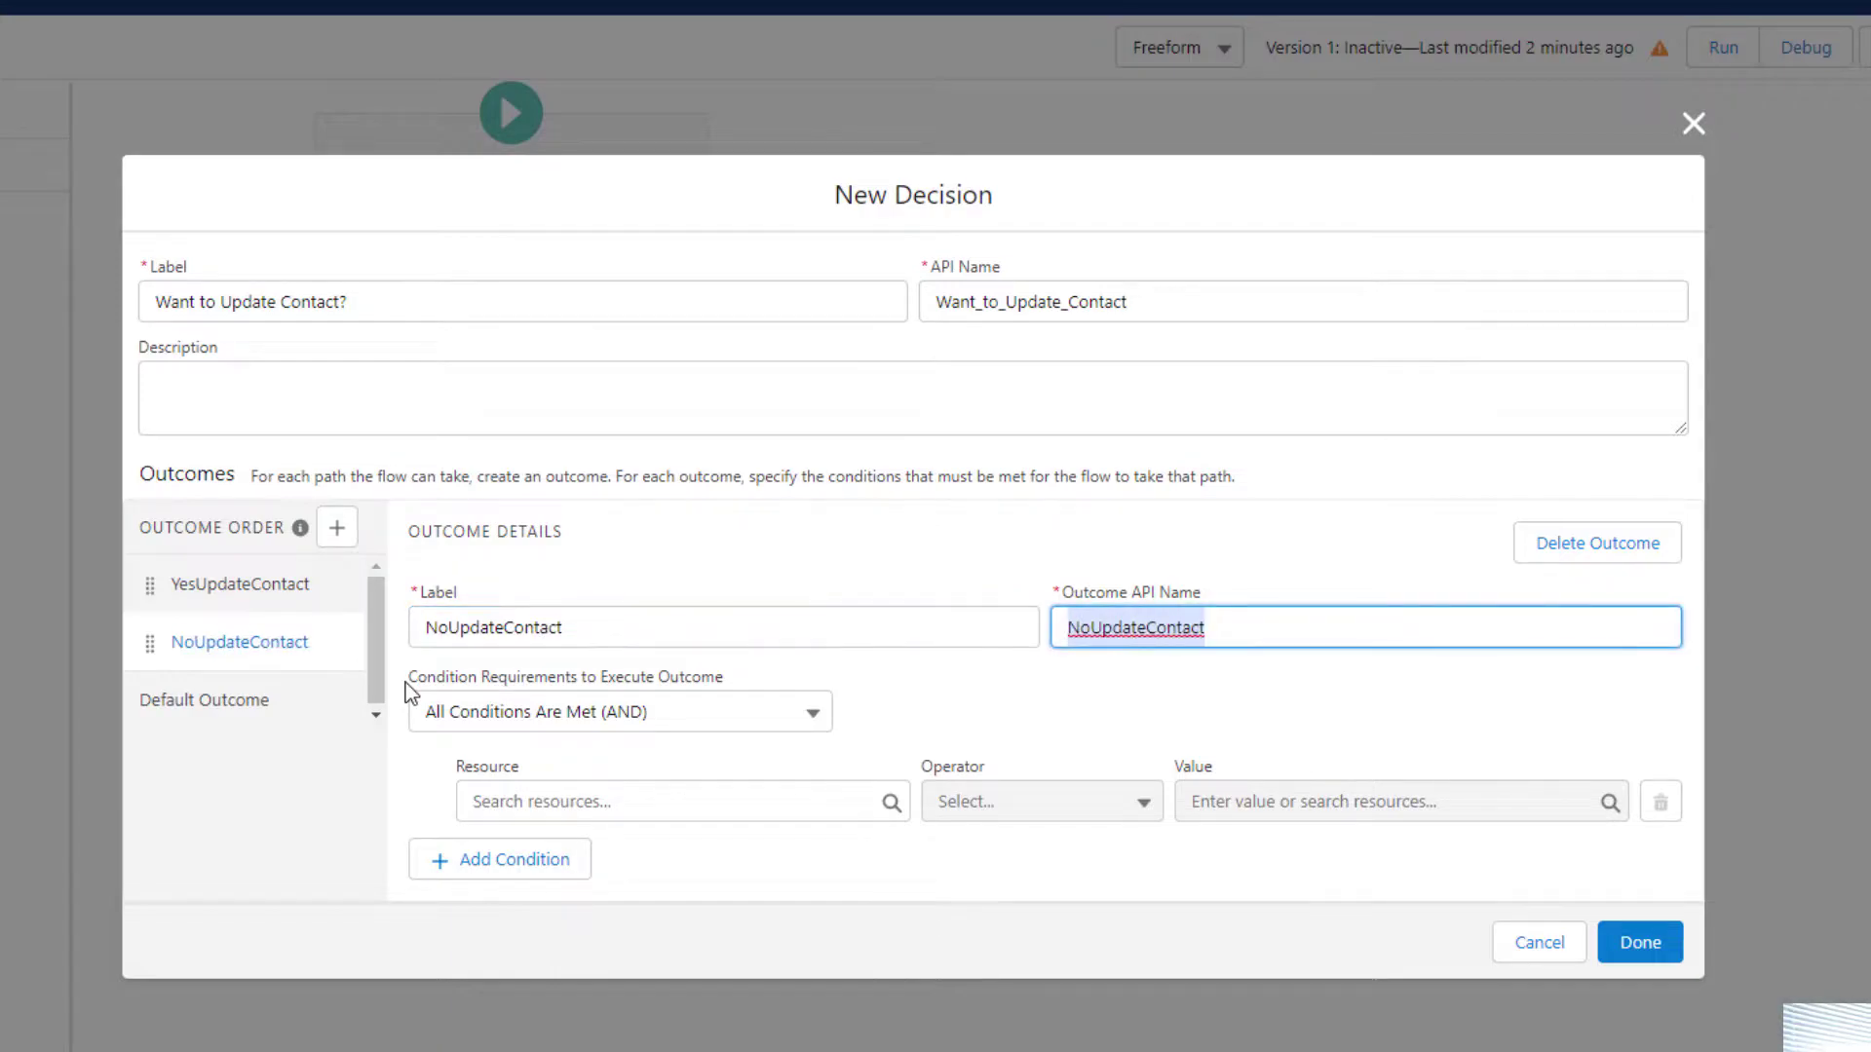
pyautogui.click(543, 801)
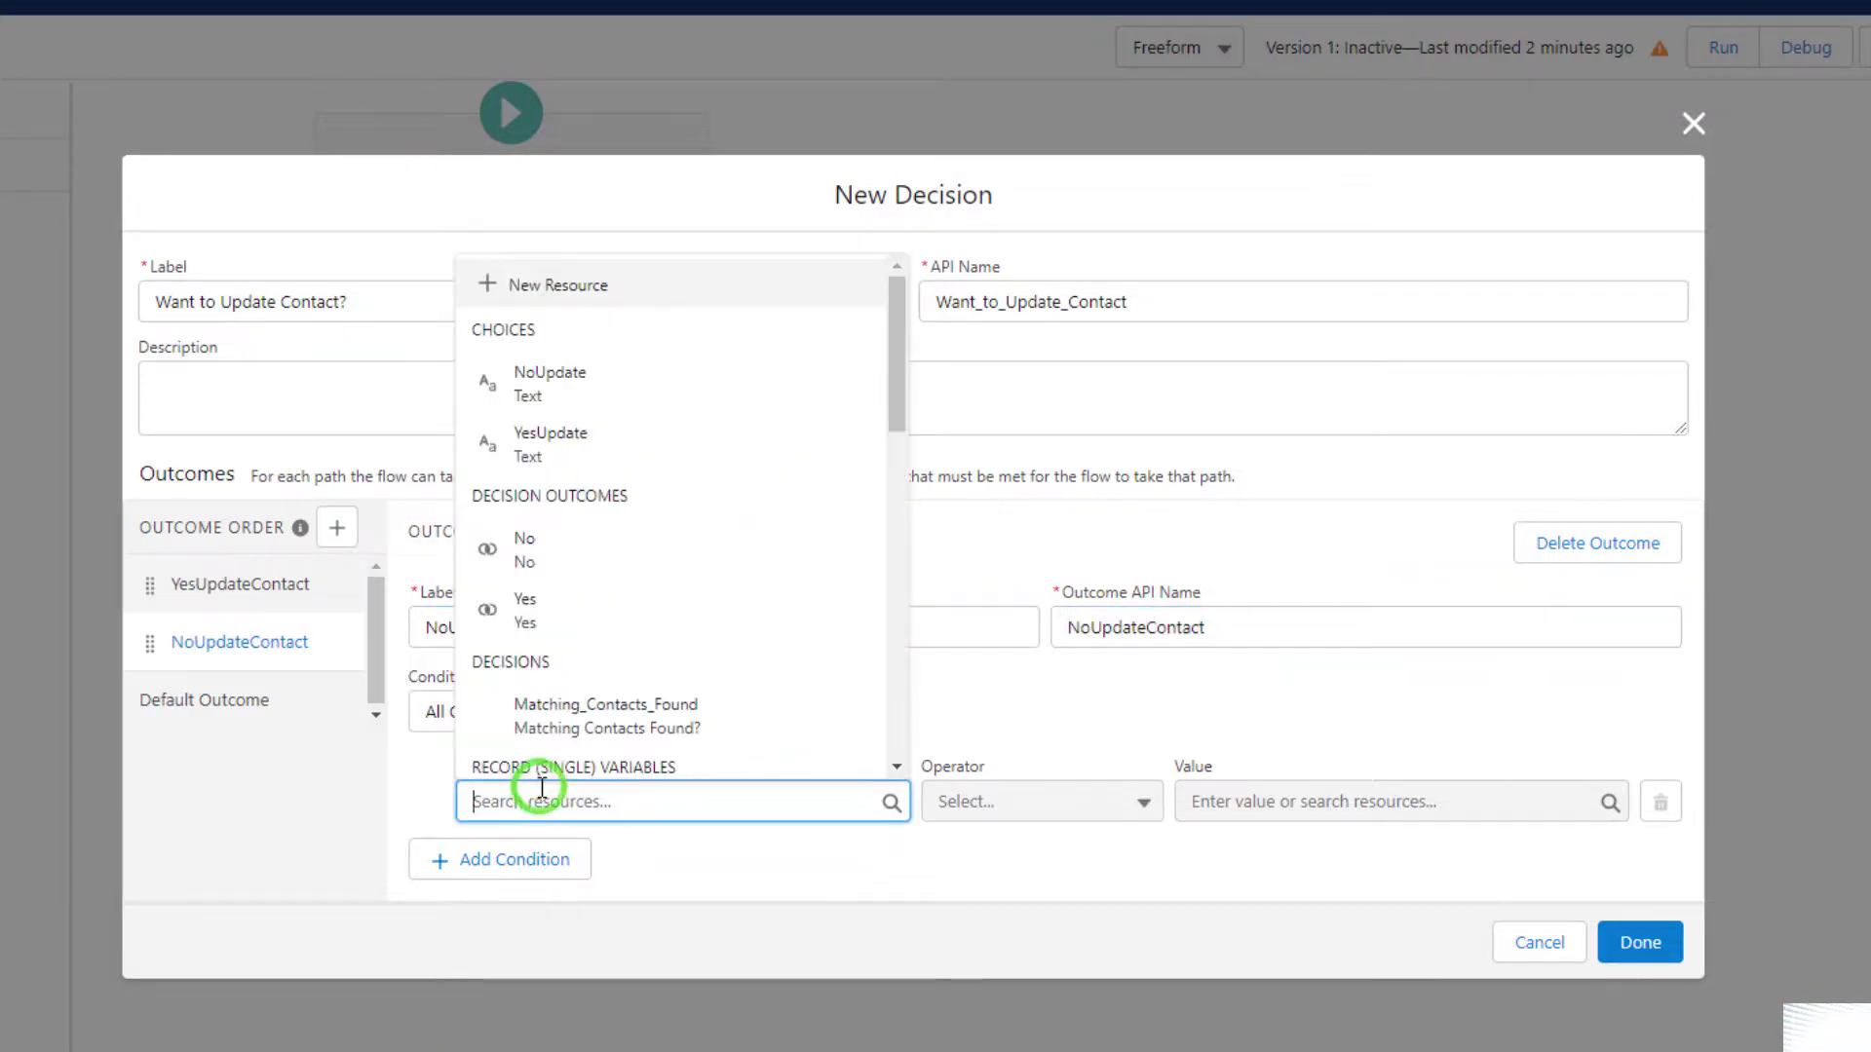
pyautogui.click(597, 393)
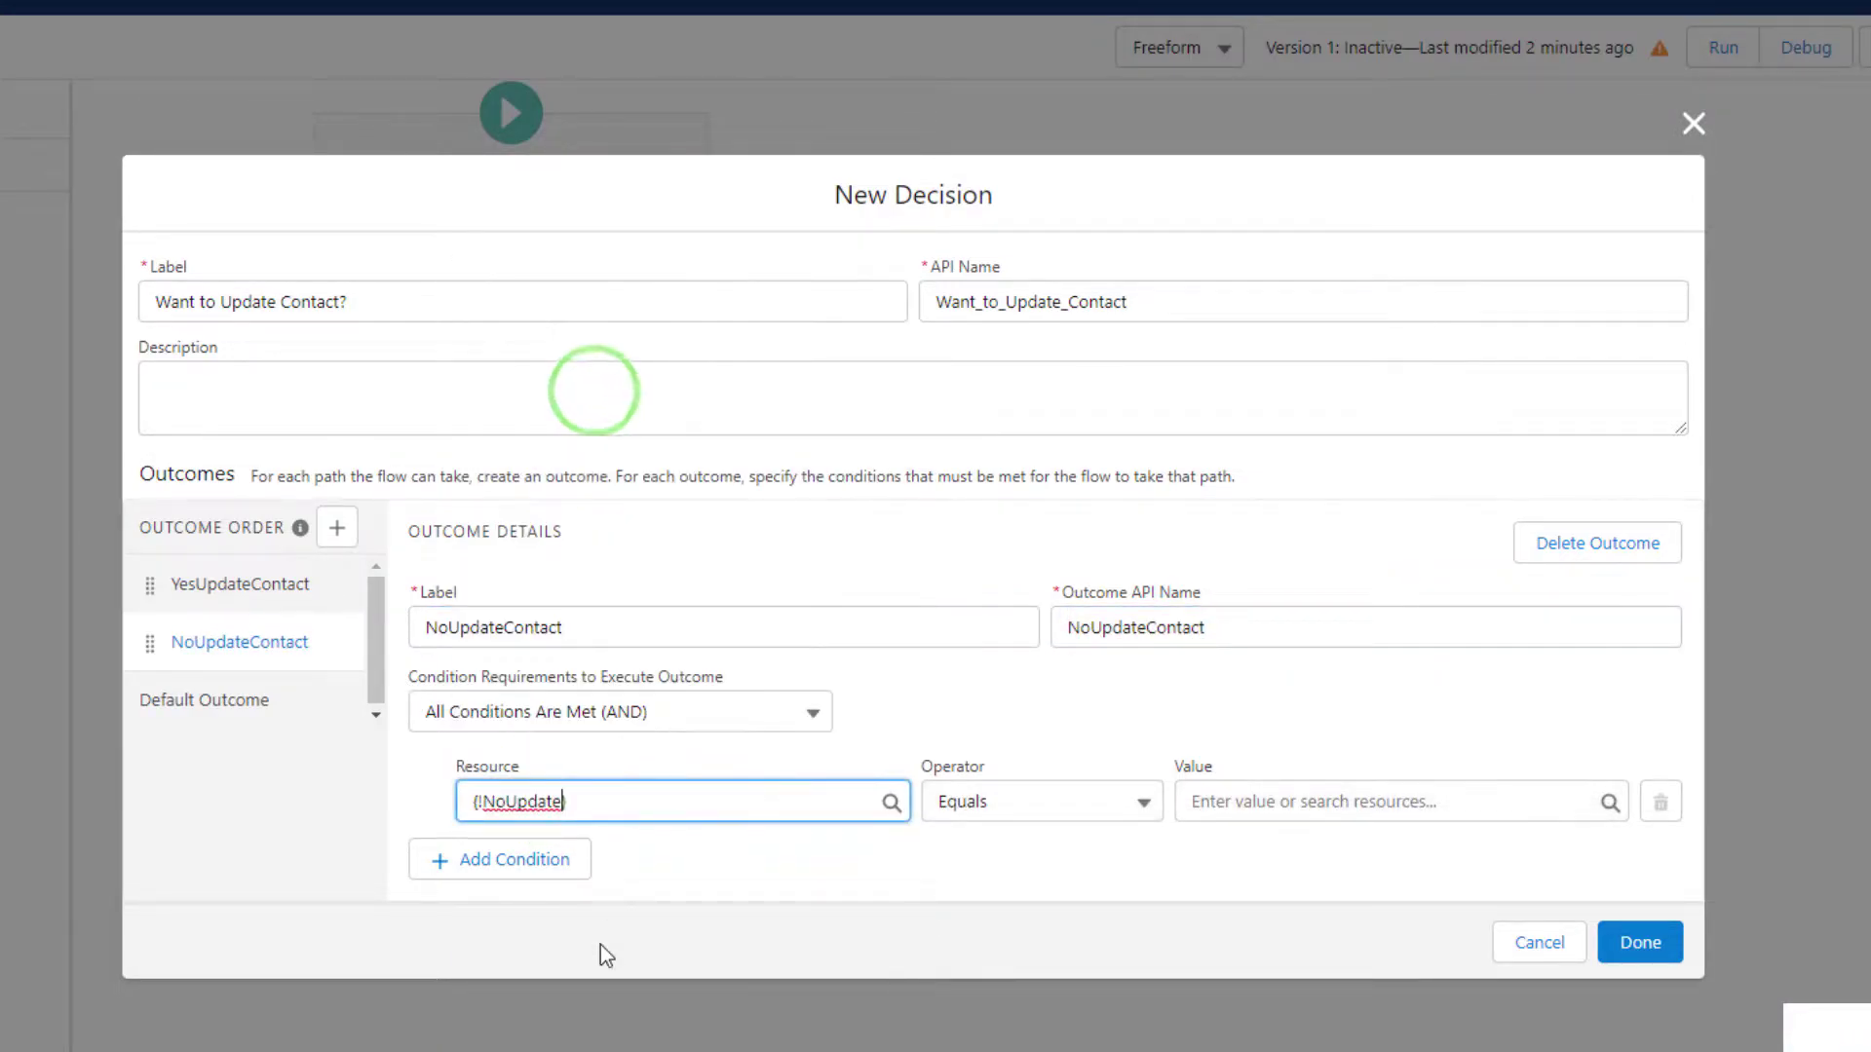
pyautogui.click(1142, 802)
pyautogui.click(1172, 809)
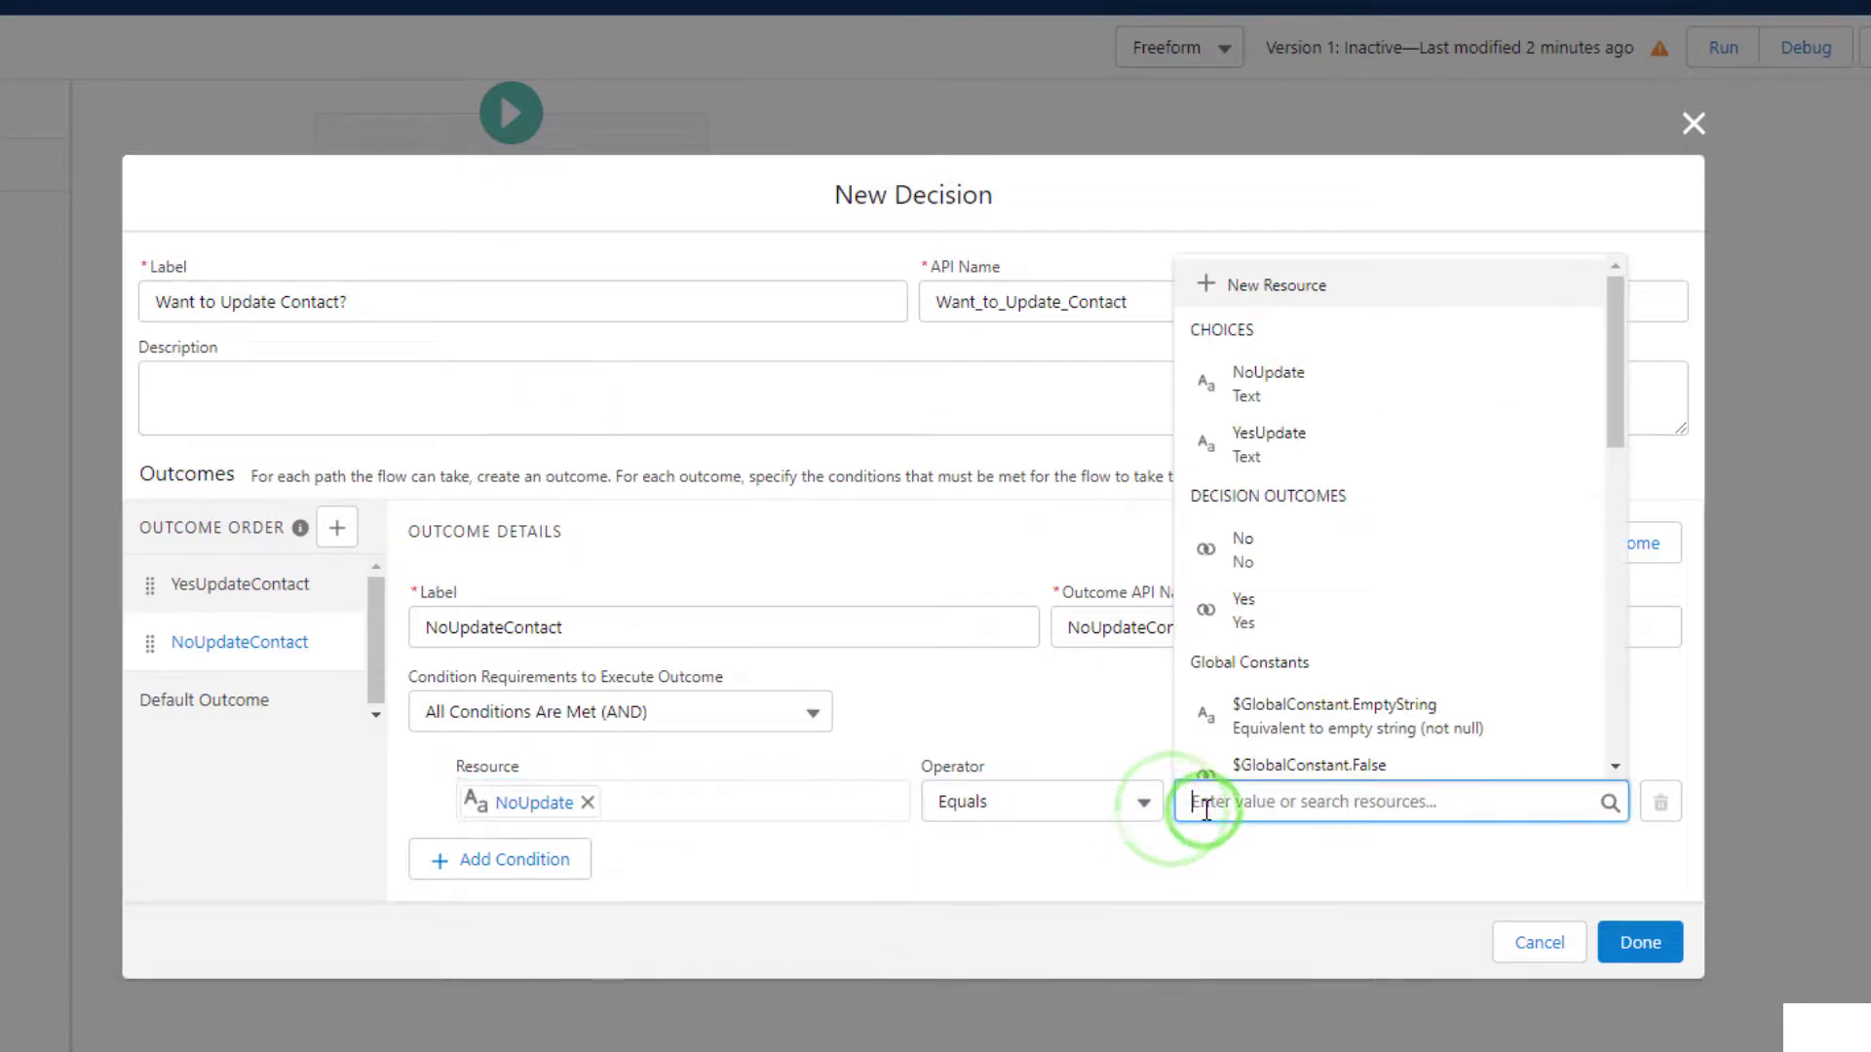
pyautogui.click(1286, 390)
pyautogui.click(1038, 711)
# Step: Replace the condition resource with the update-contact picklist and save the decision
pyautogui.click(586, 802)
pyautogui.scroll(-4, 683, 528)
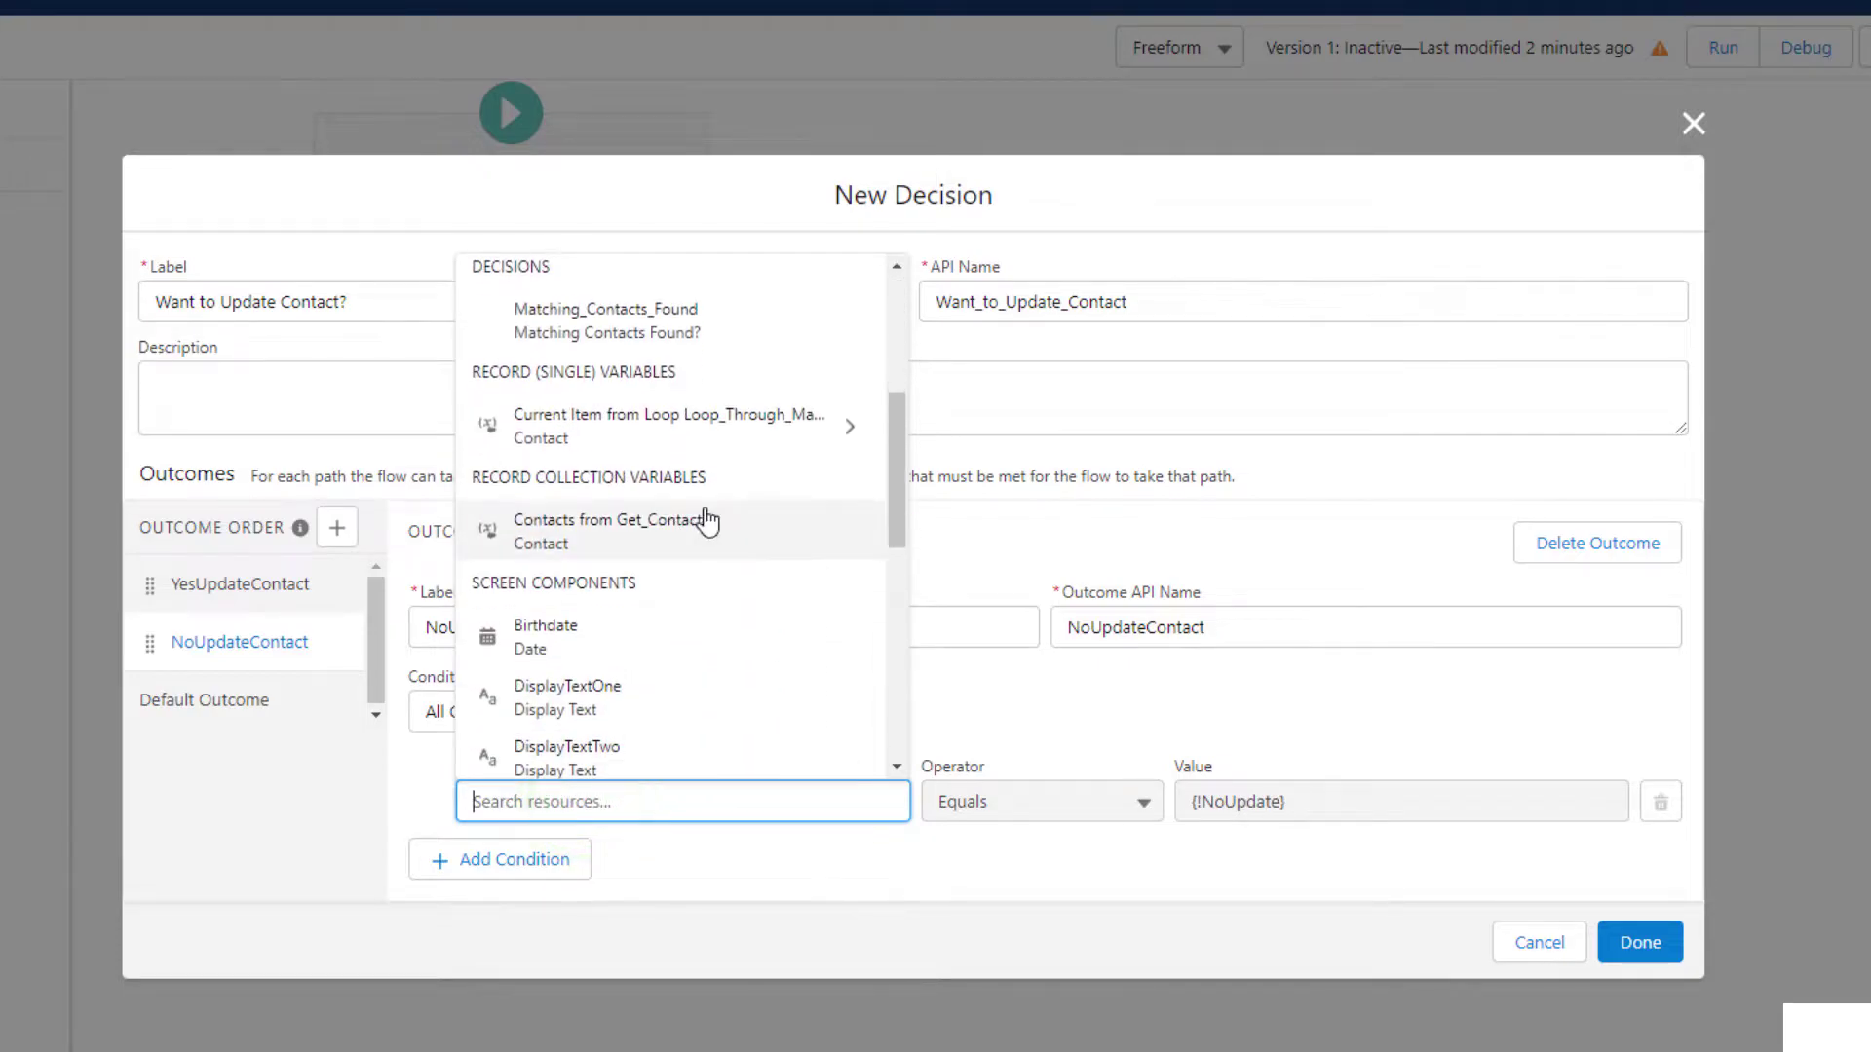
pyautogui.scroll(4, 697, 462)
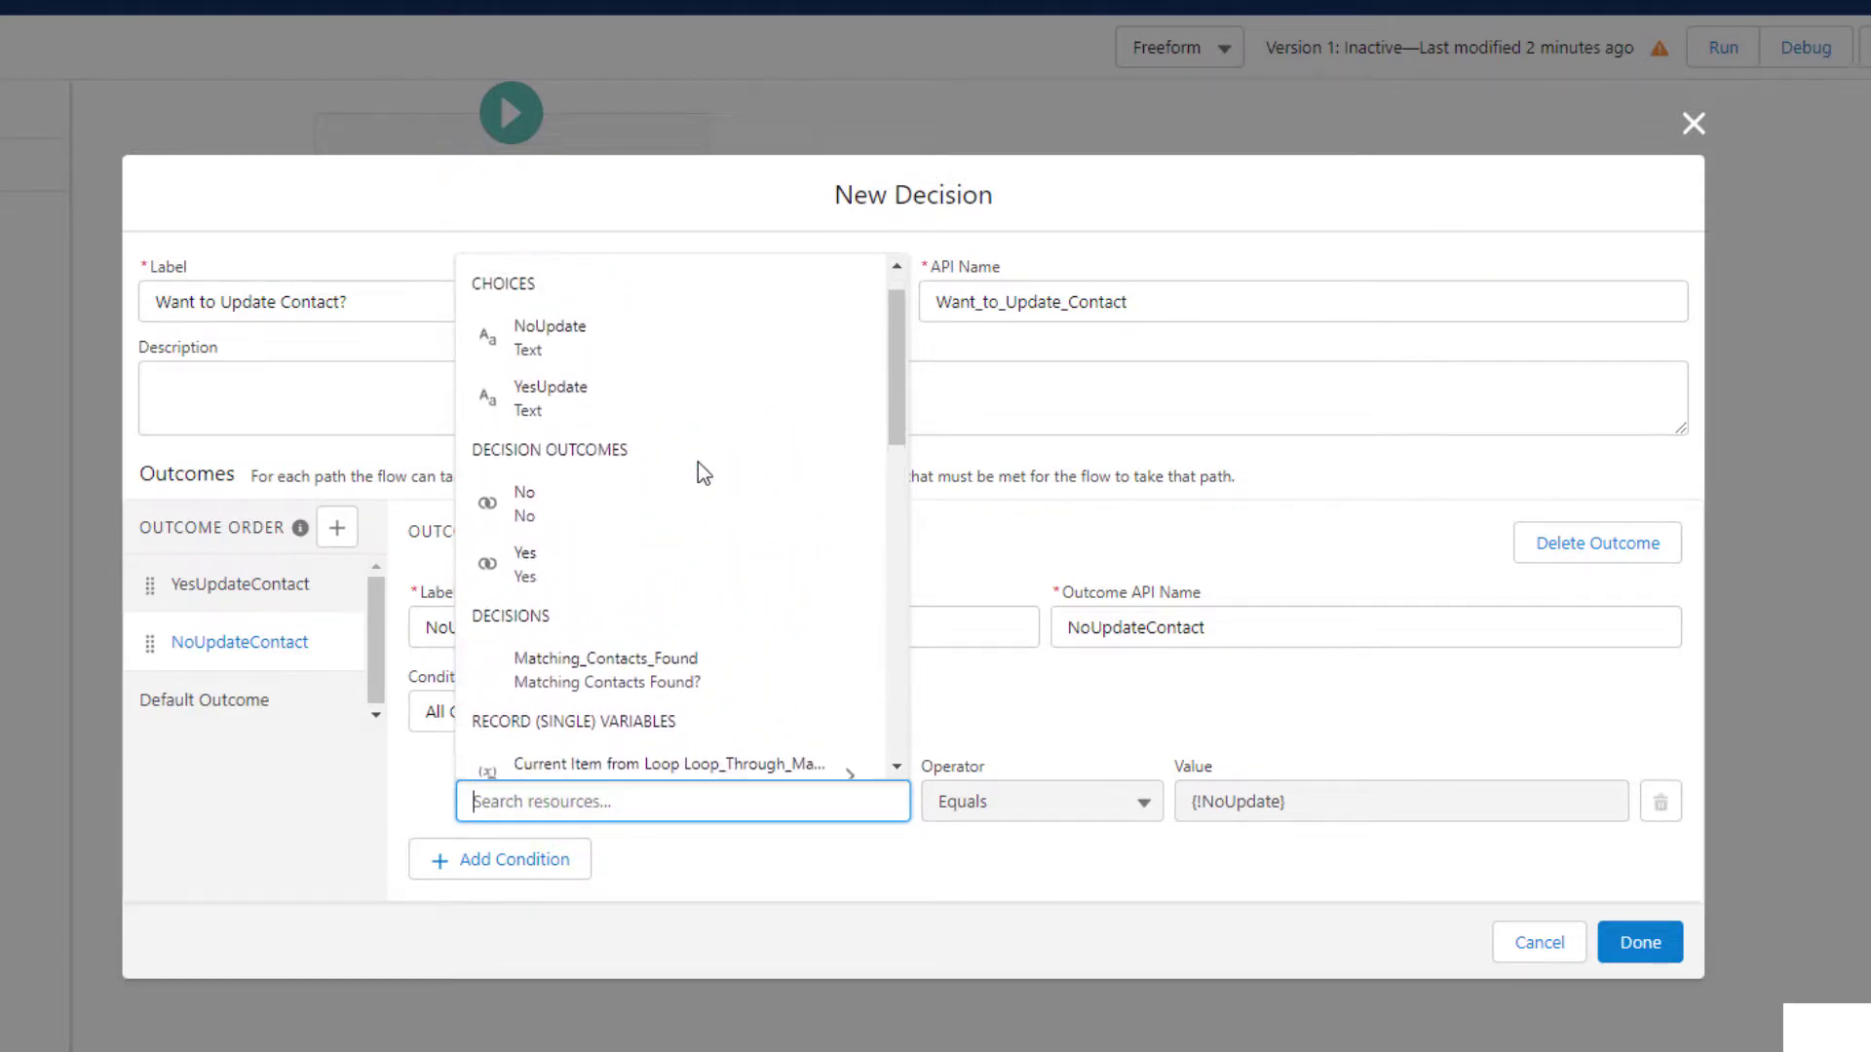
pyautogui.scroll(-5, 698, 462)
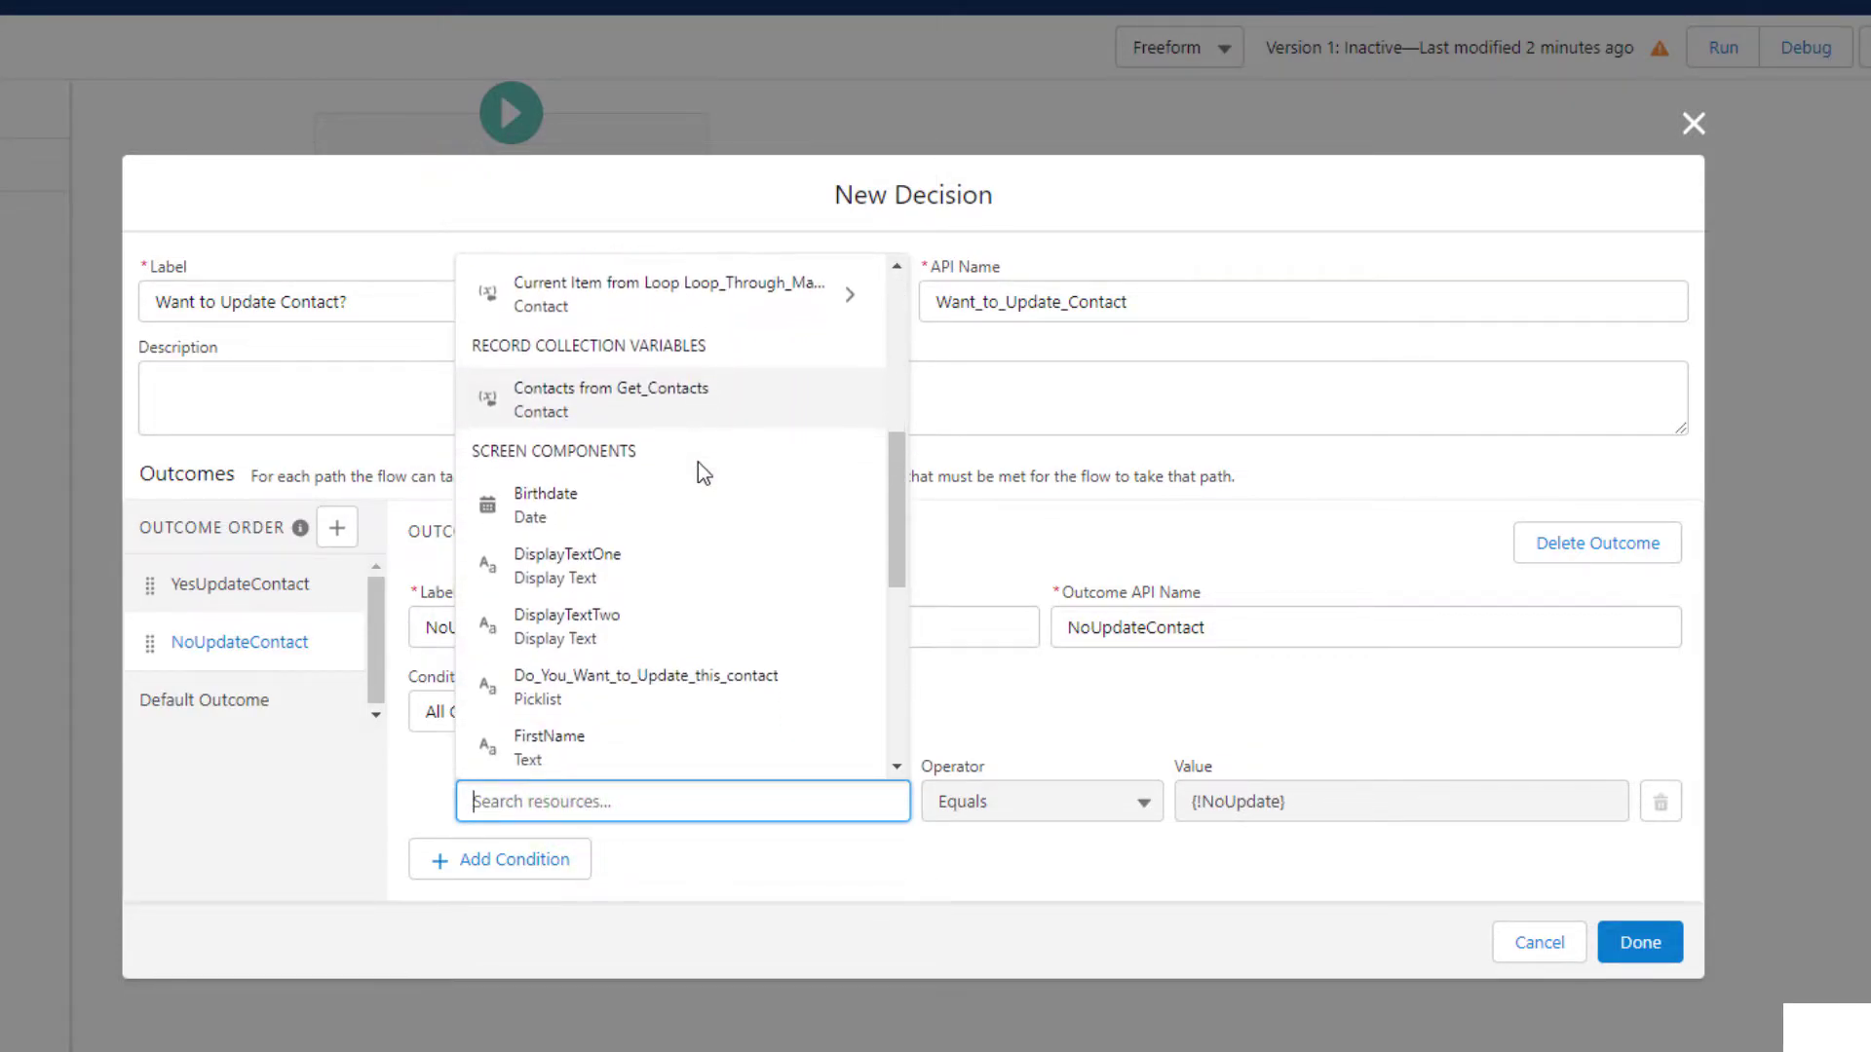
pyautogui.click(700, 692)
pyautogui.click(1634, 942)
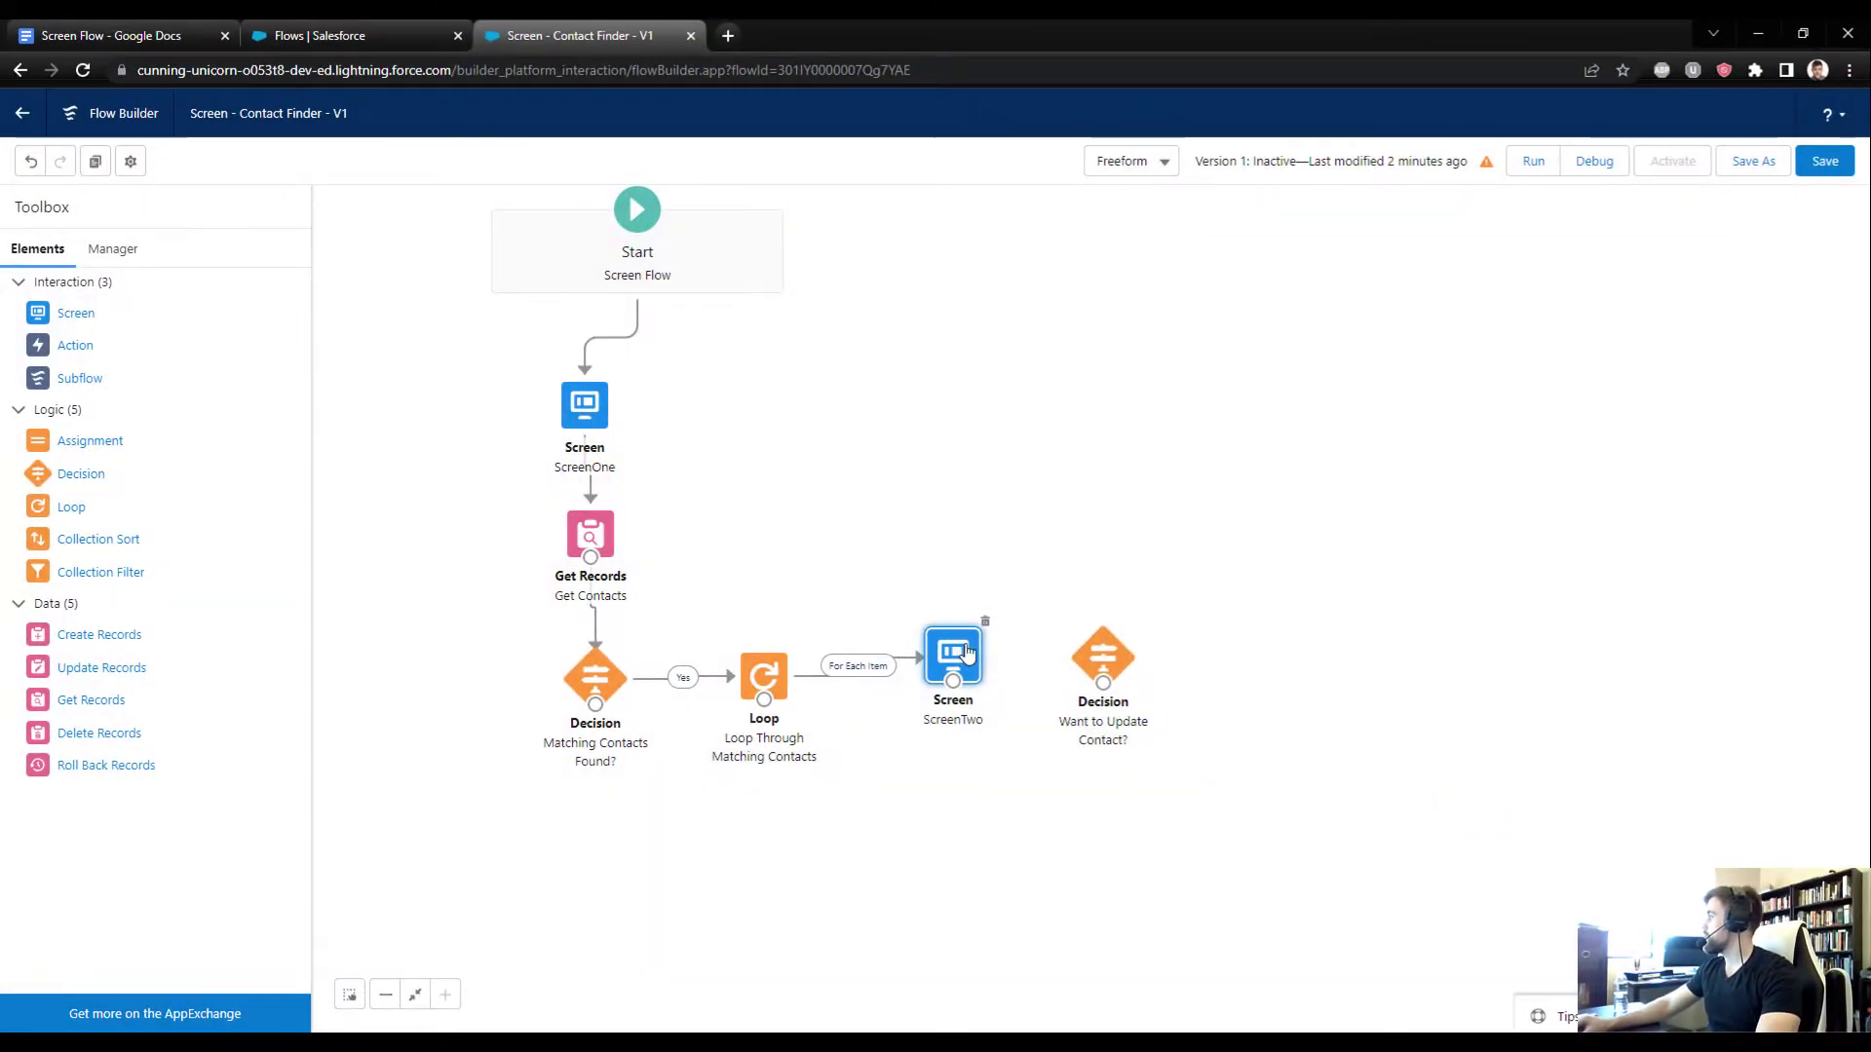
# Step: Connect ScreenTwo to the decision and route NoUpdateContact and Default Outcome back to the loop
pyautogui.moveTo(967, 652)
pyautogui.mouseDown()
pyautogui.moveTo(963, 577)
pyautogui.moveTo(1109, 659)
pyautogui.moveTo(1114, 700)
pyautogui.mouseUp()
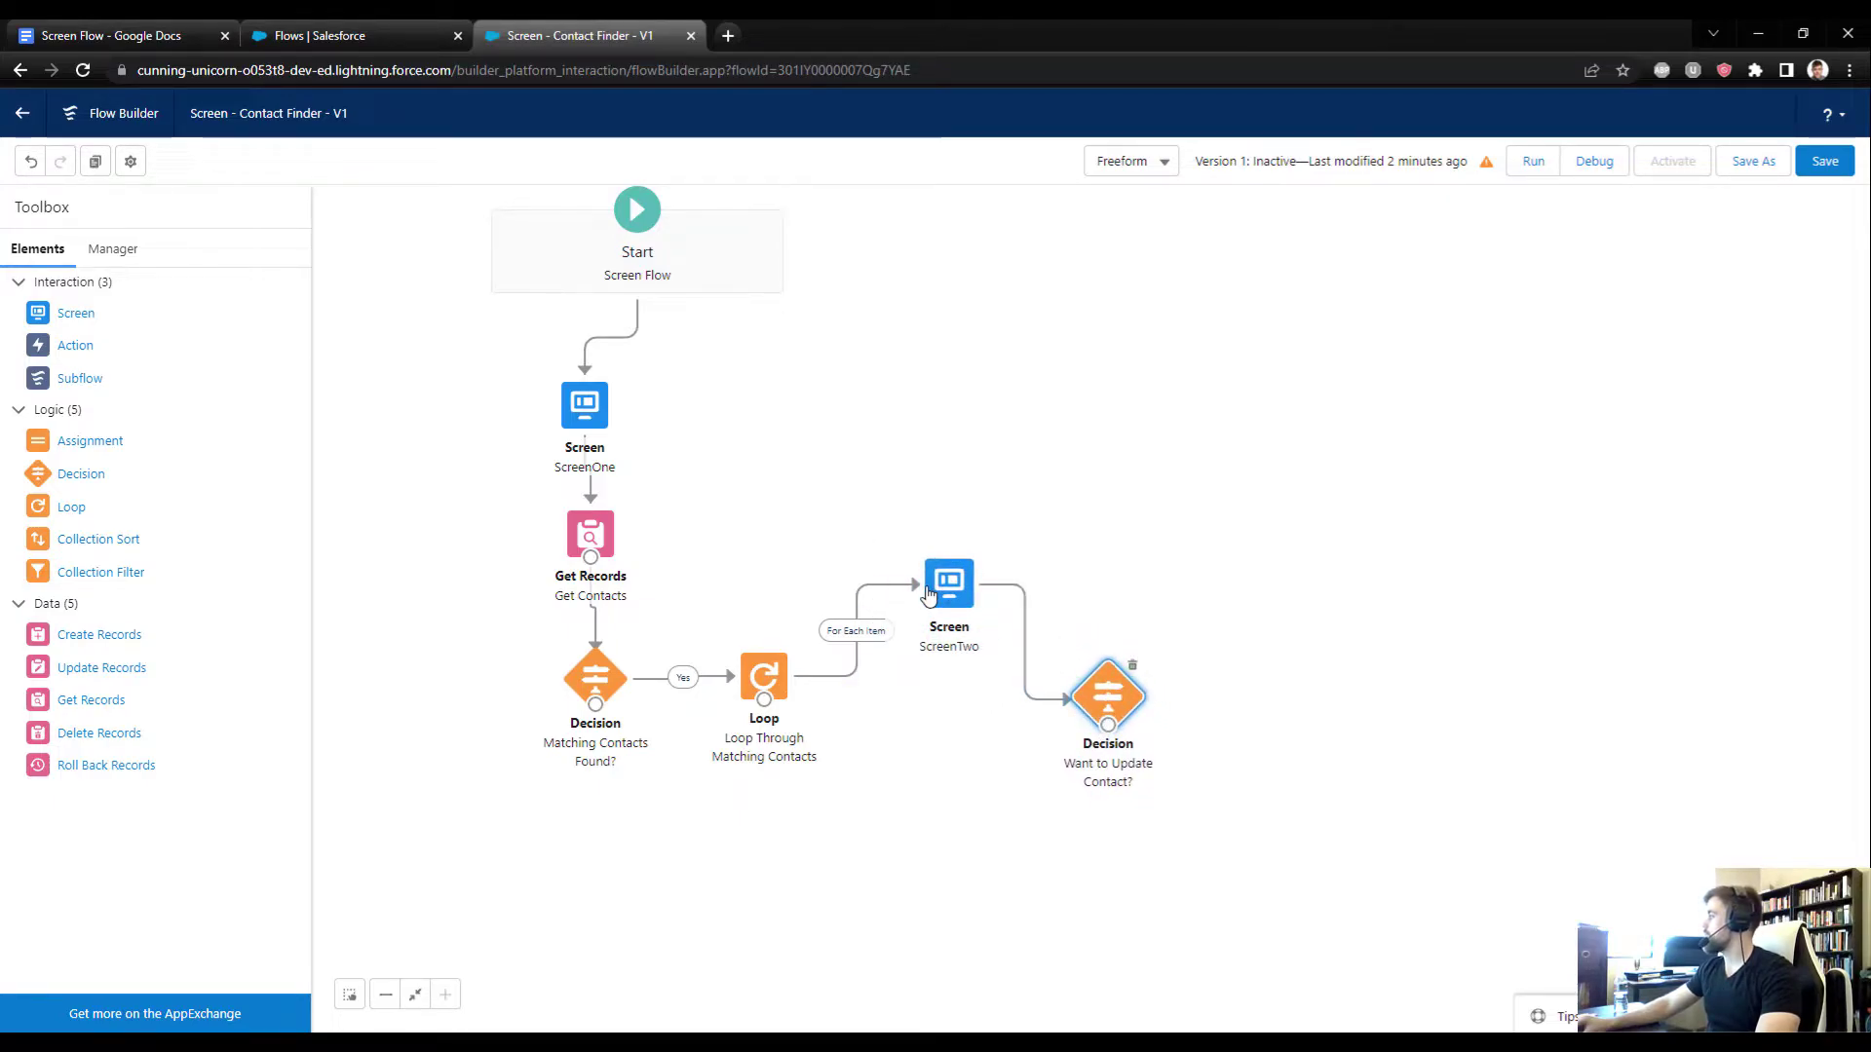
pyautogui.moveTo(1108, 726); pyautogui.dragTo(764, 680)
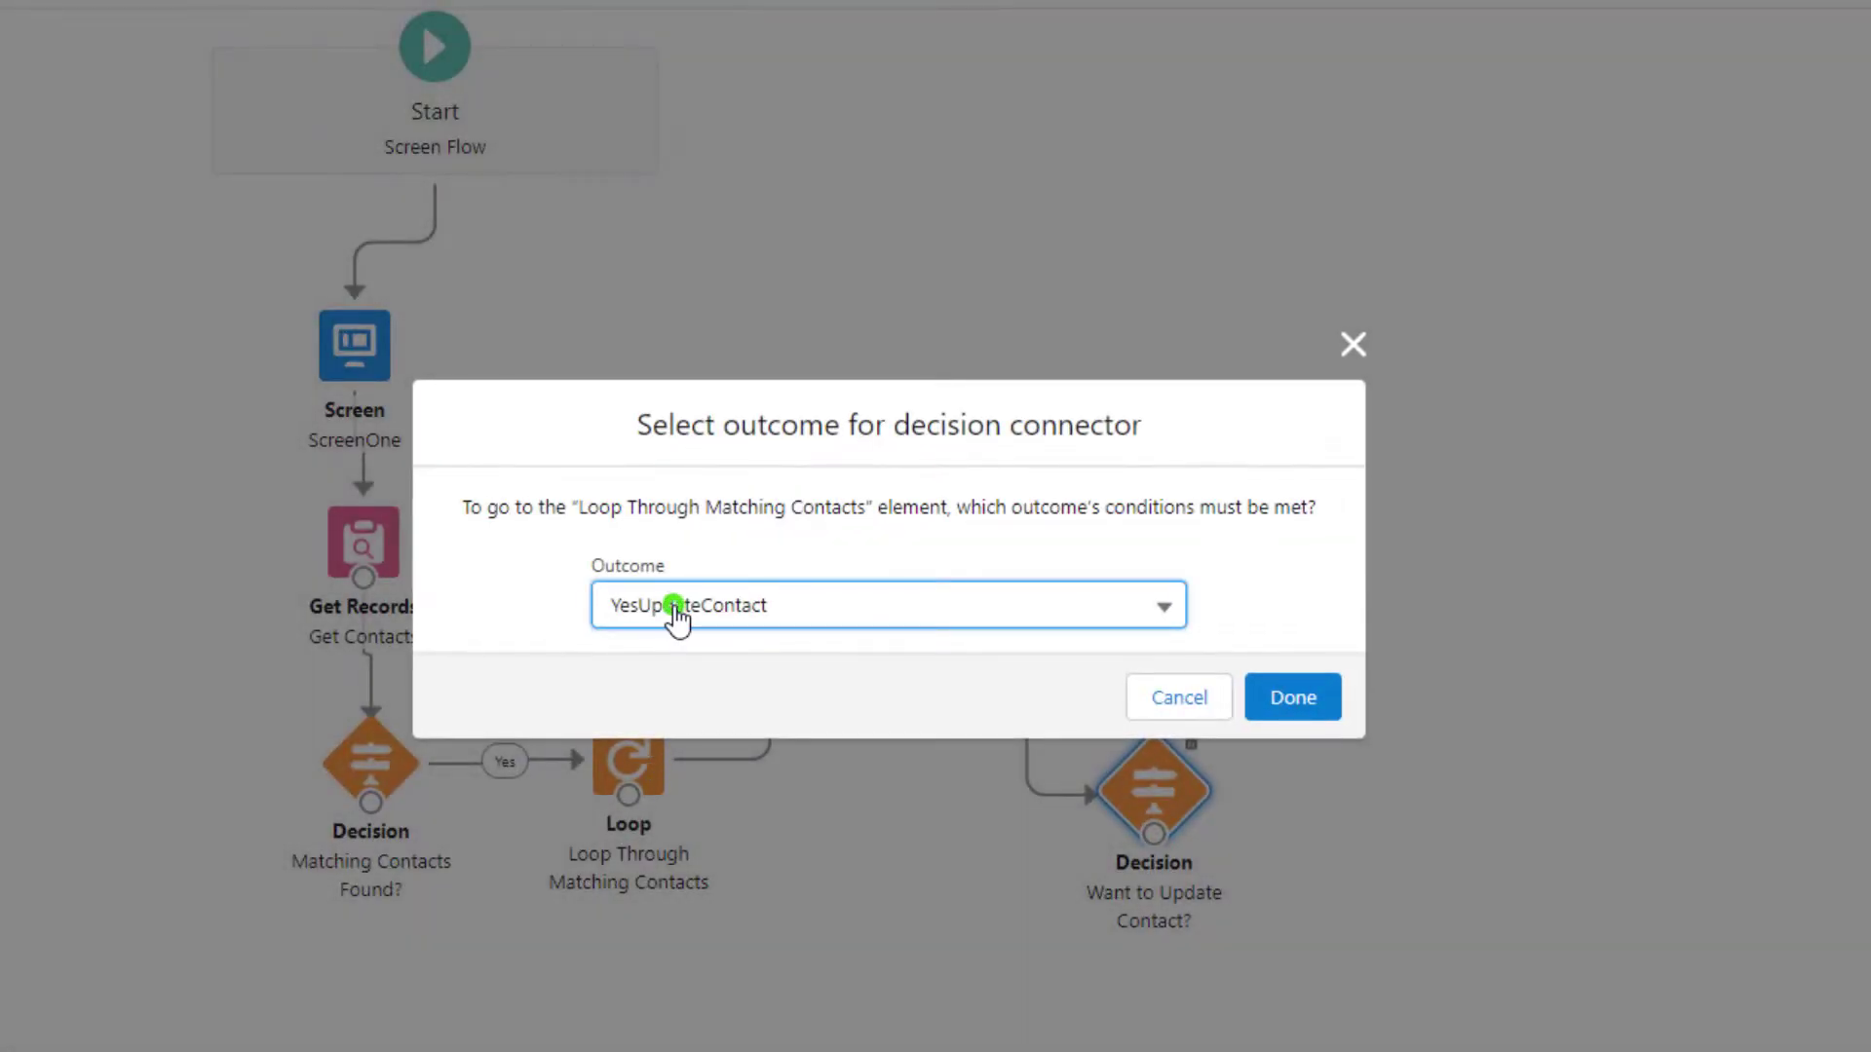
pyautogui.click(678, 609)
pyautogui.click(696, 726)
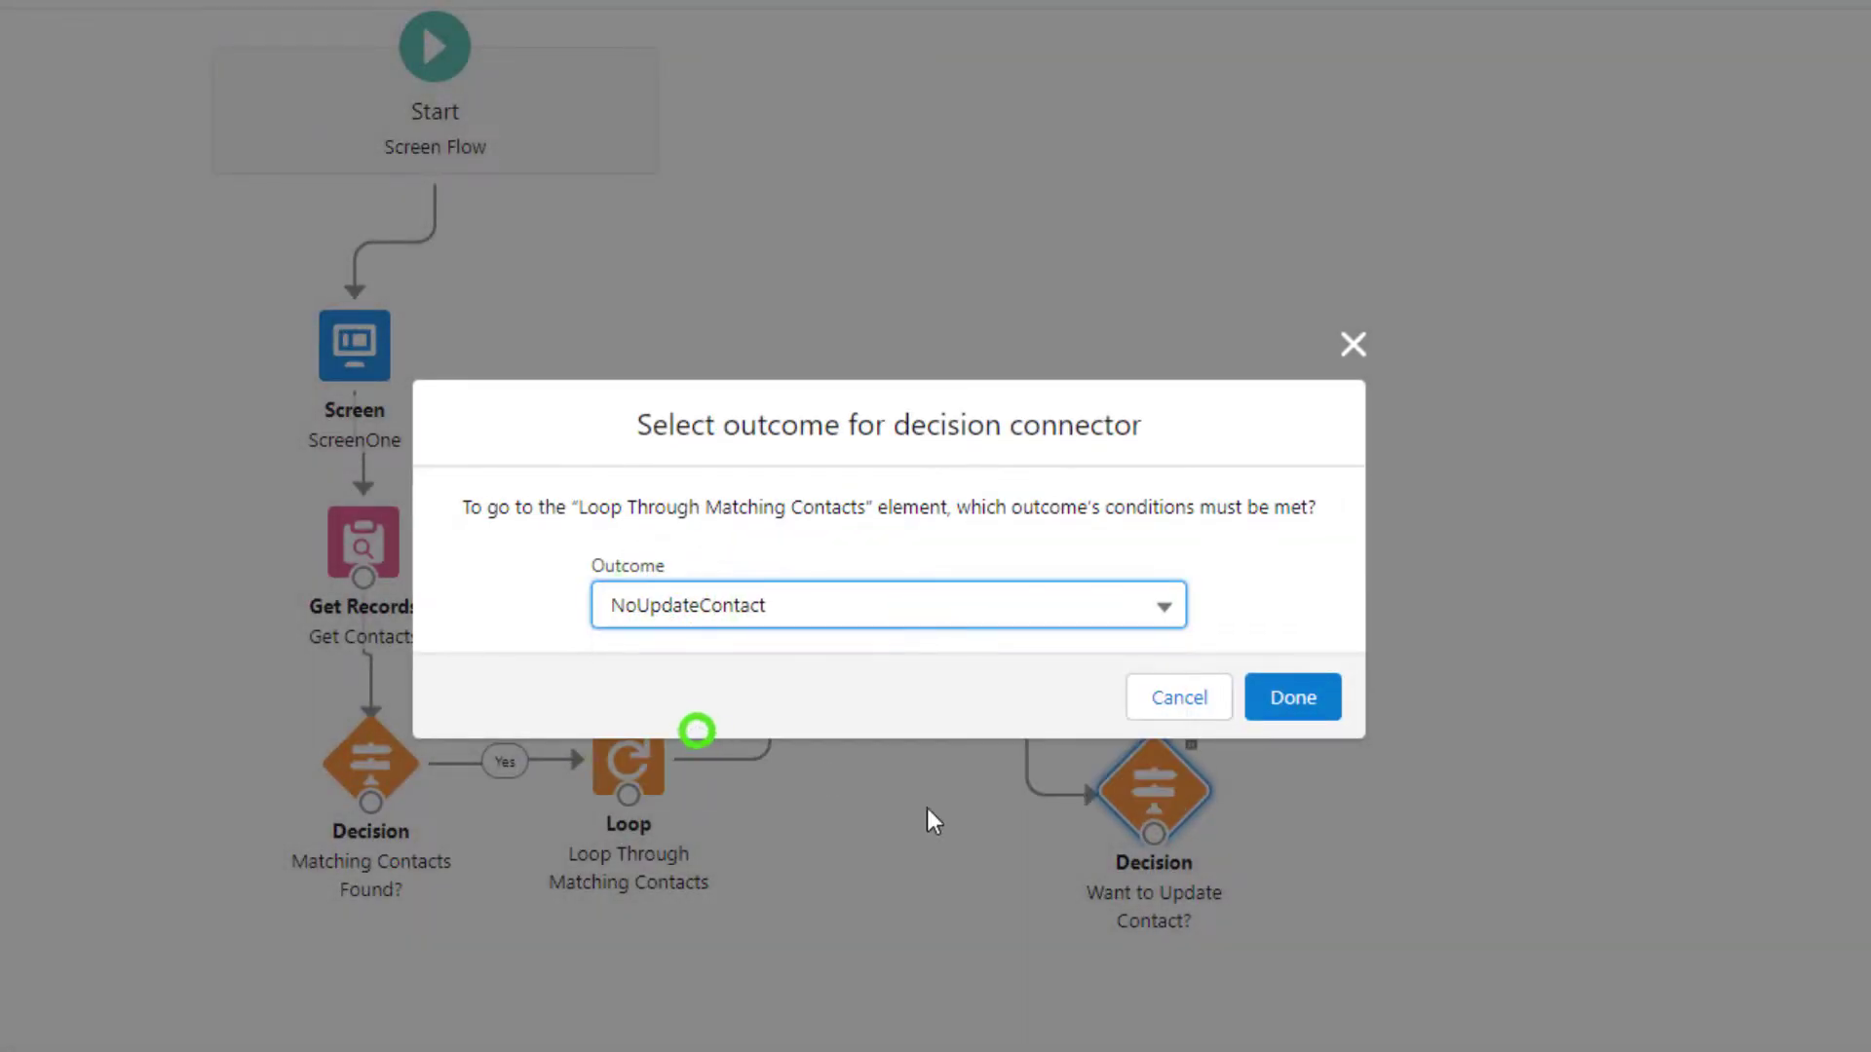
pyautogui.click(1290, 698)
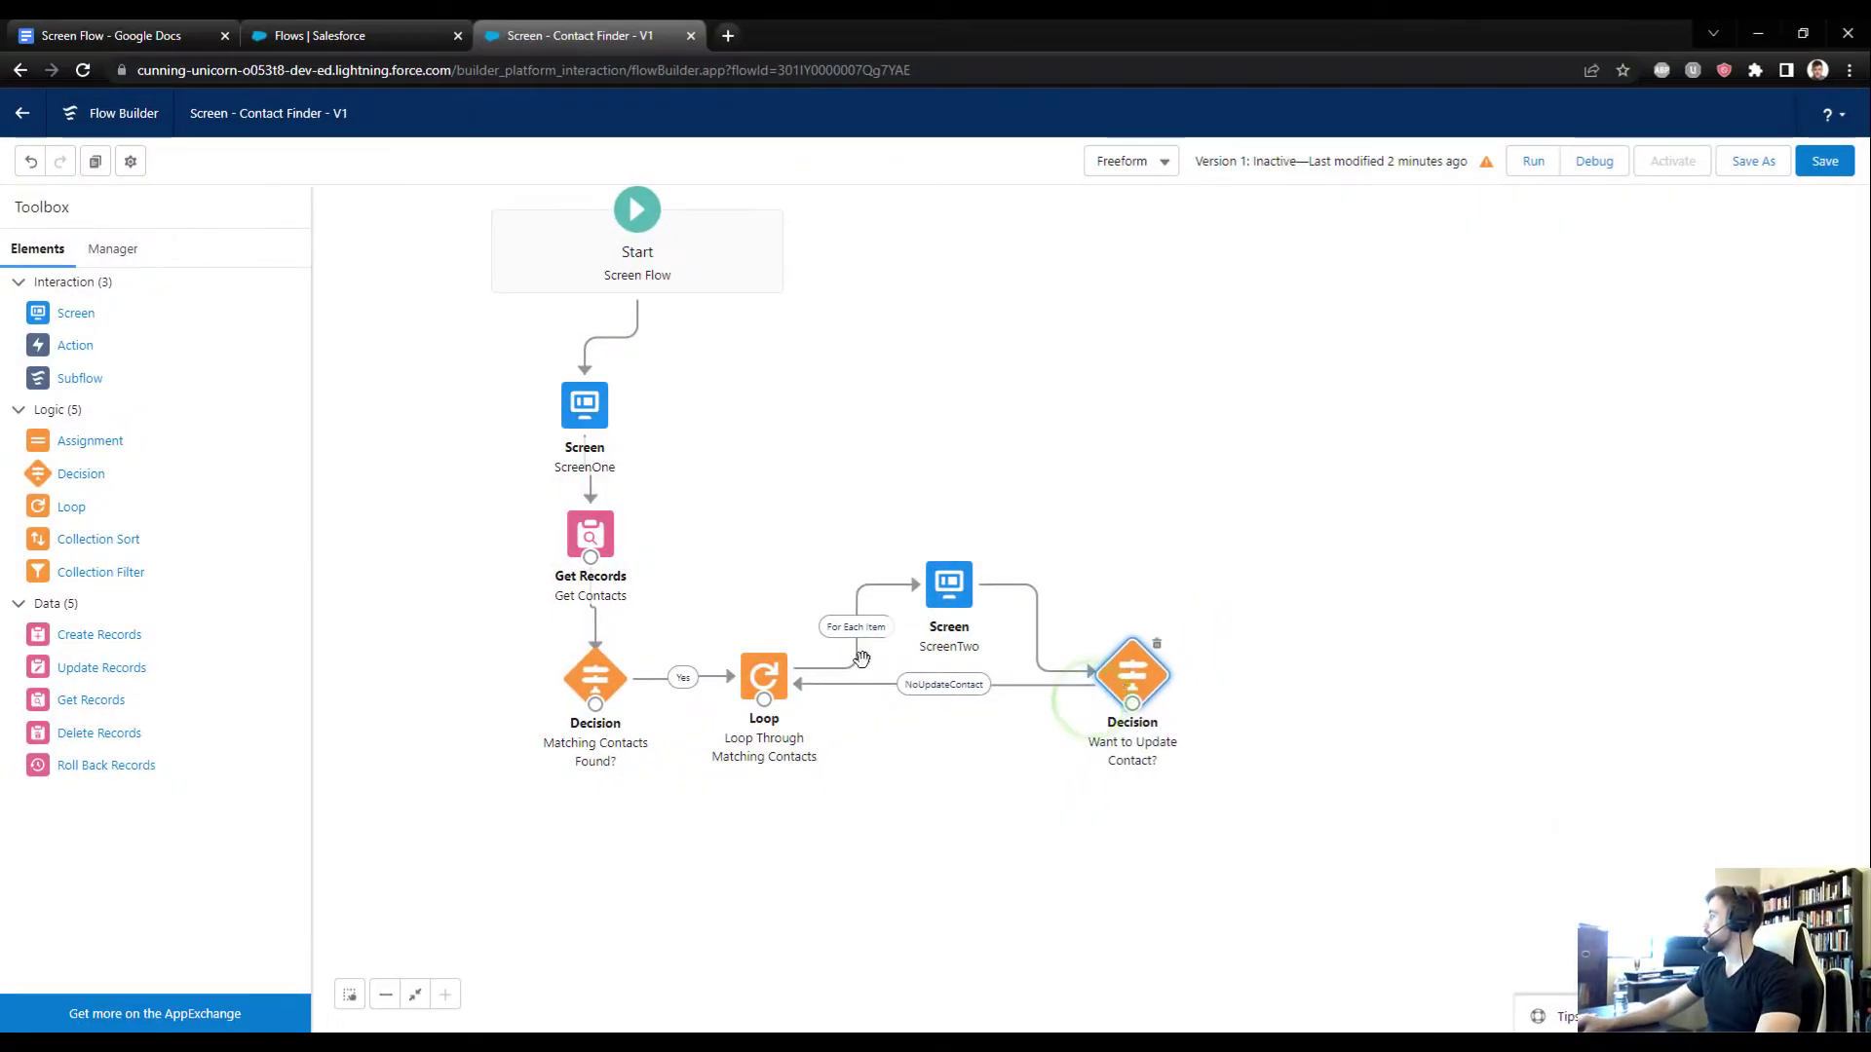
pyautogui.moveTo(1077, 705); pyautogui.dragTo(766, 679)
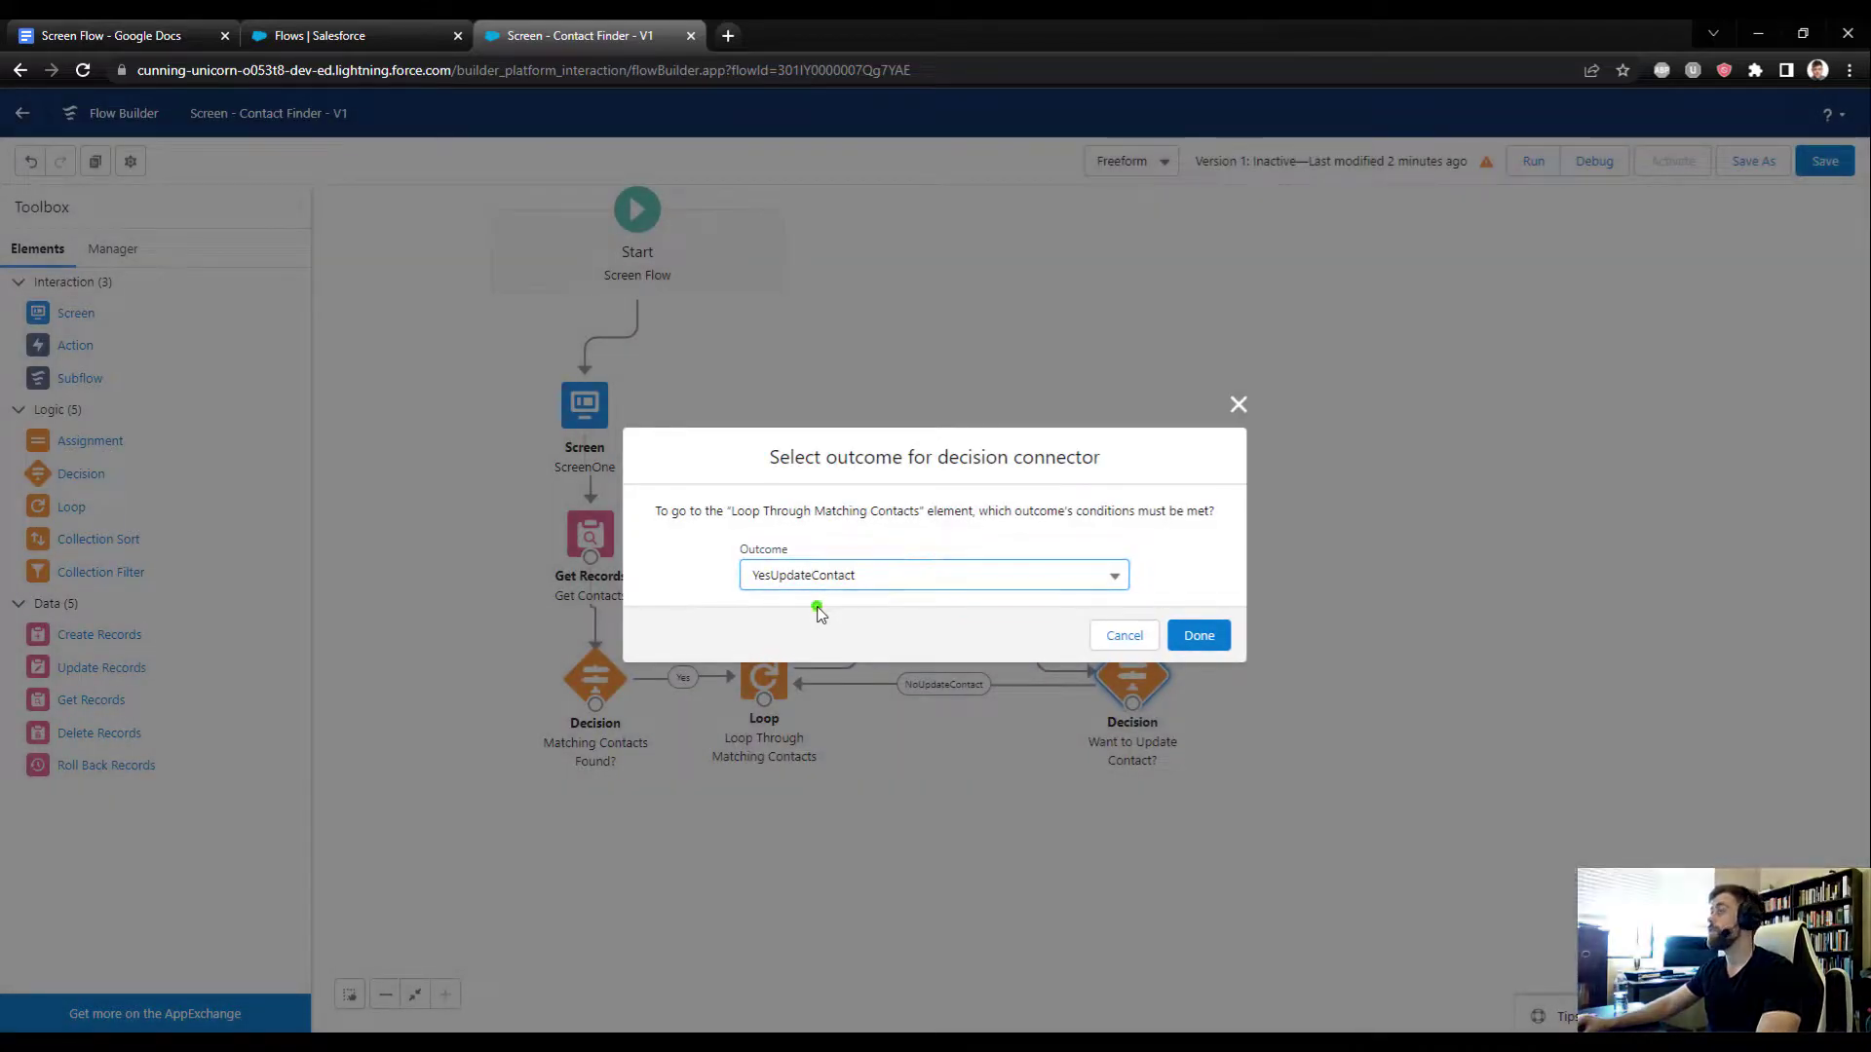
pyautogui.click(836, 575)
pyautogui.click(836, 649)
pyautogui.click(1199, 636)
# Step: Tidy the canvas layout and drag a new Screen element into the flow
pyautogui.moveTo(945, 602); pyautogui.dragTo(948, 573)
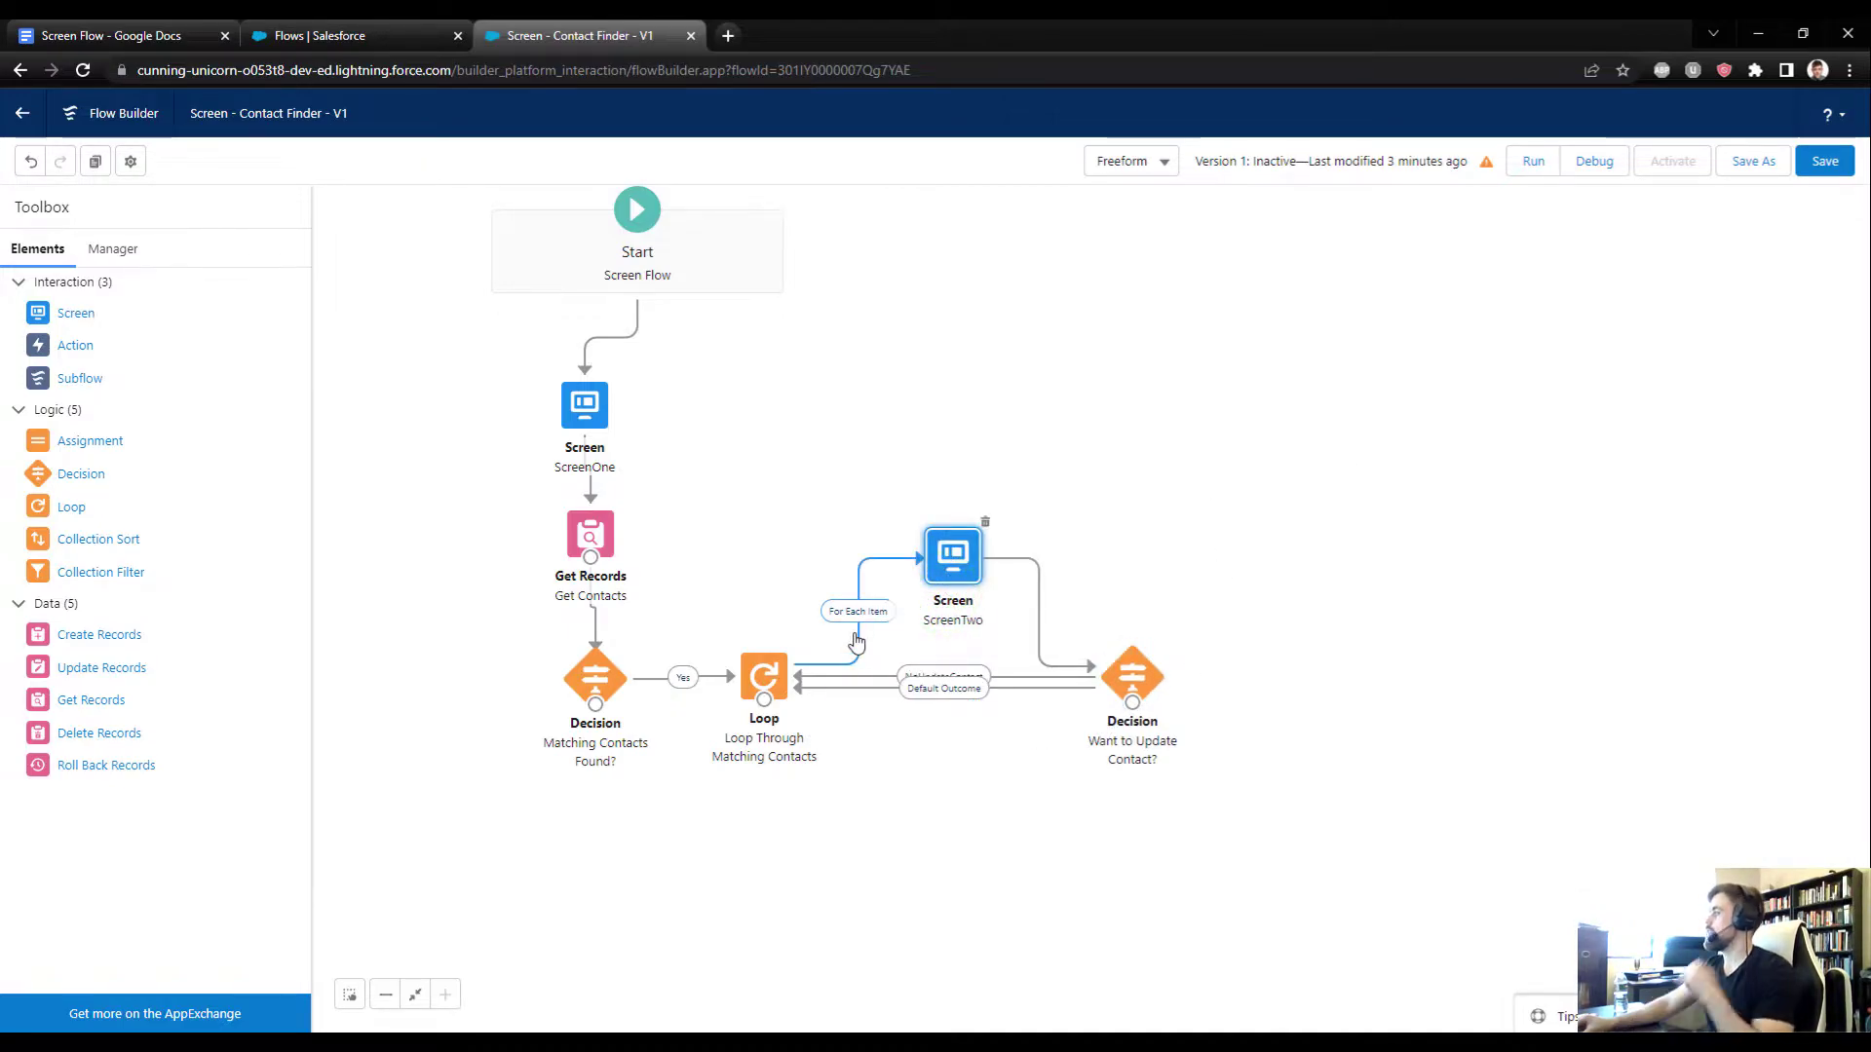
pyautogui.moveTo(729, 818); pyautogui.dragTo(739, 795)
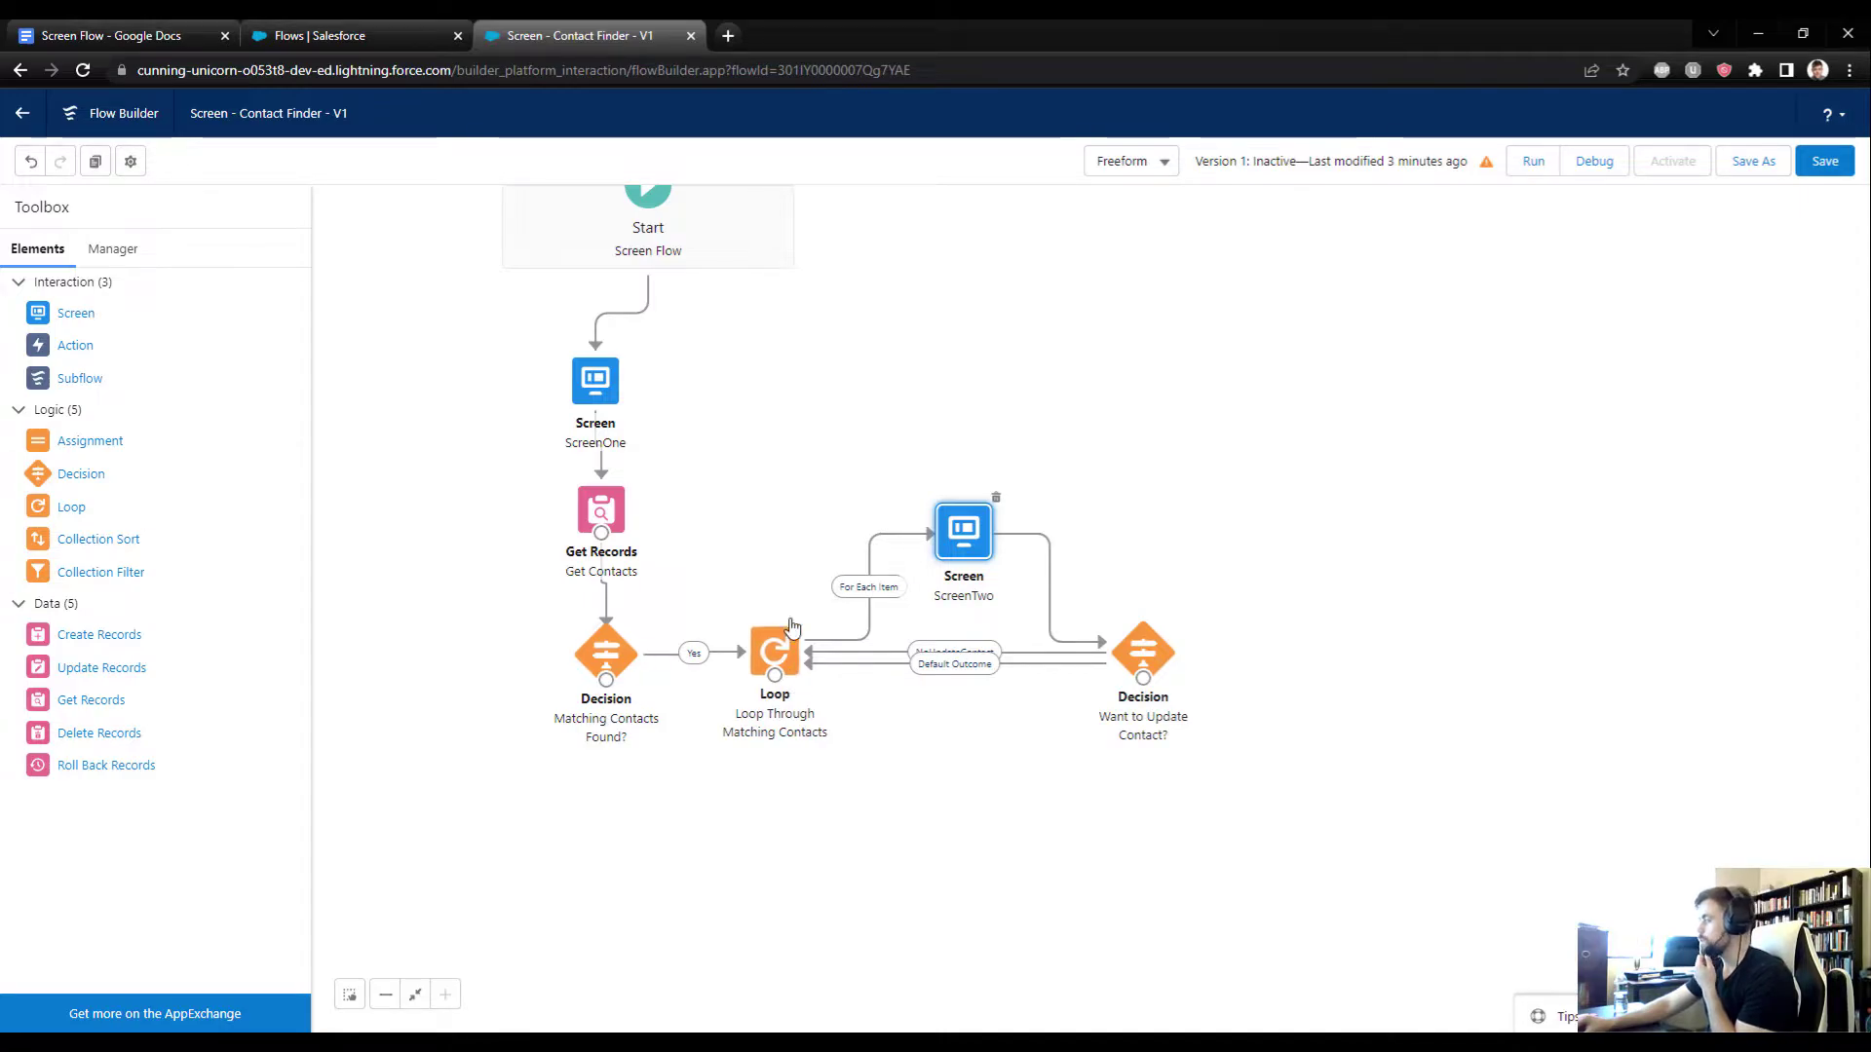
pyautogui.moveTo(1424, 516); pyautogui.dragTo(1303, 535)
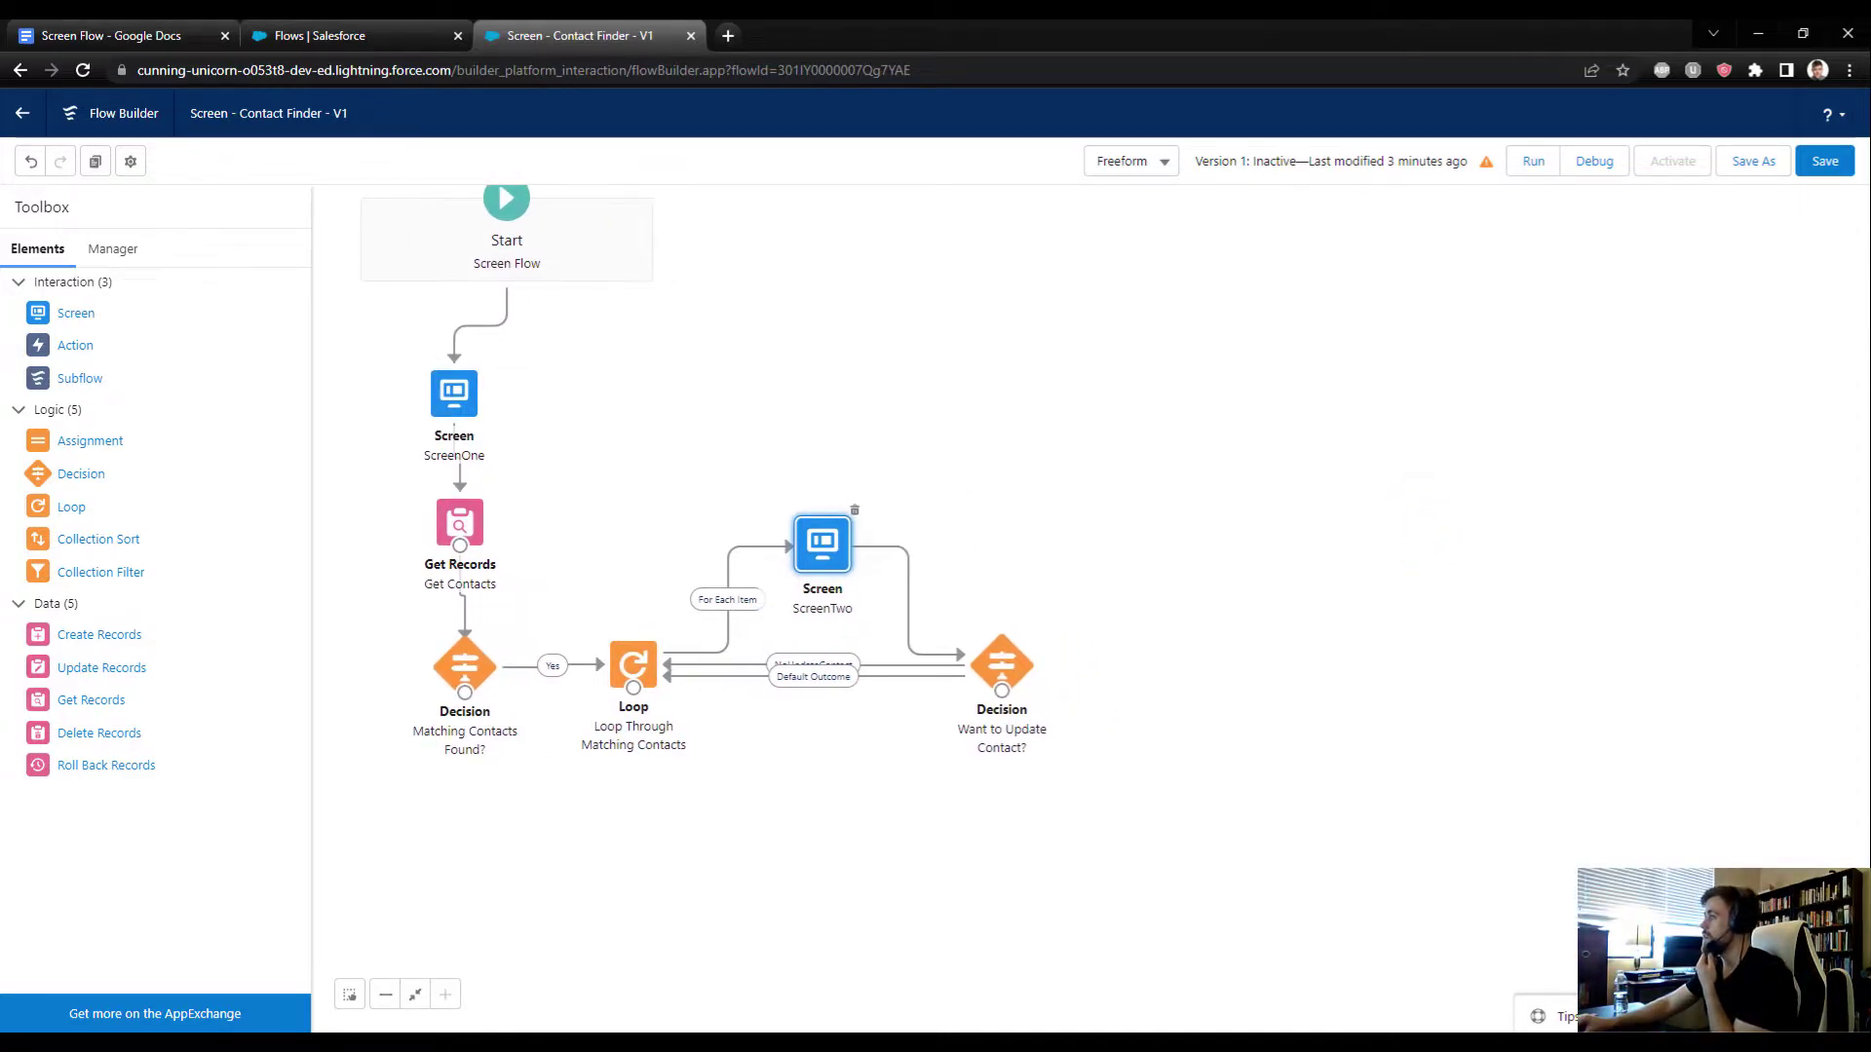
pyautogui.moveTo(68, 314); pyautogui.dragTo(1076, 516)
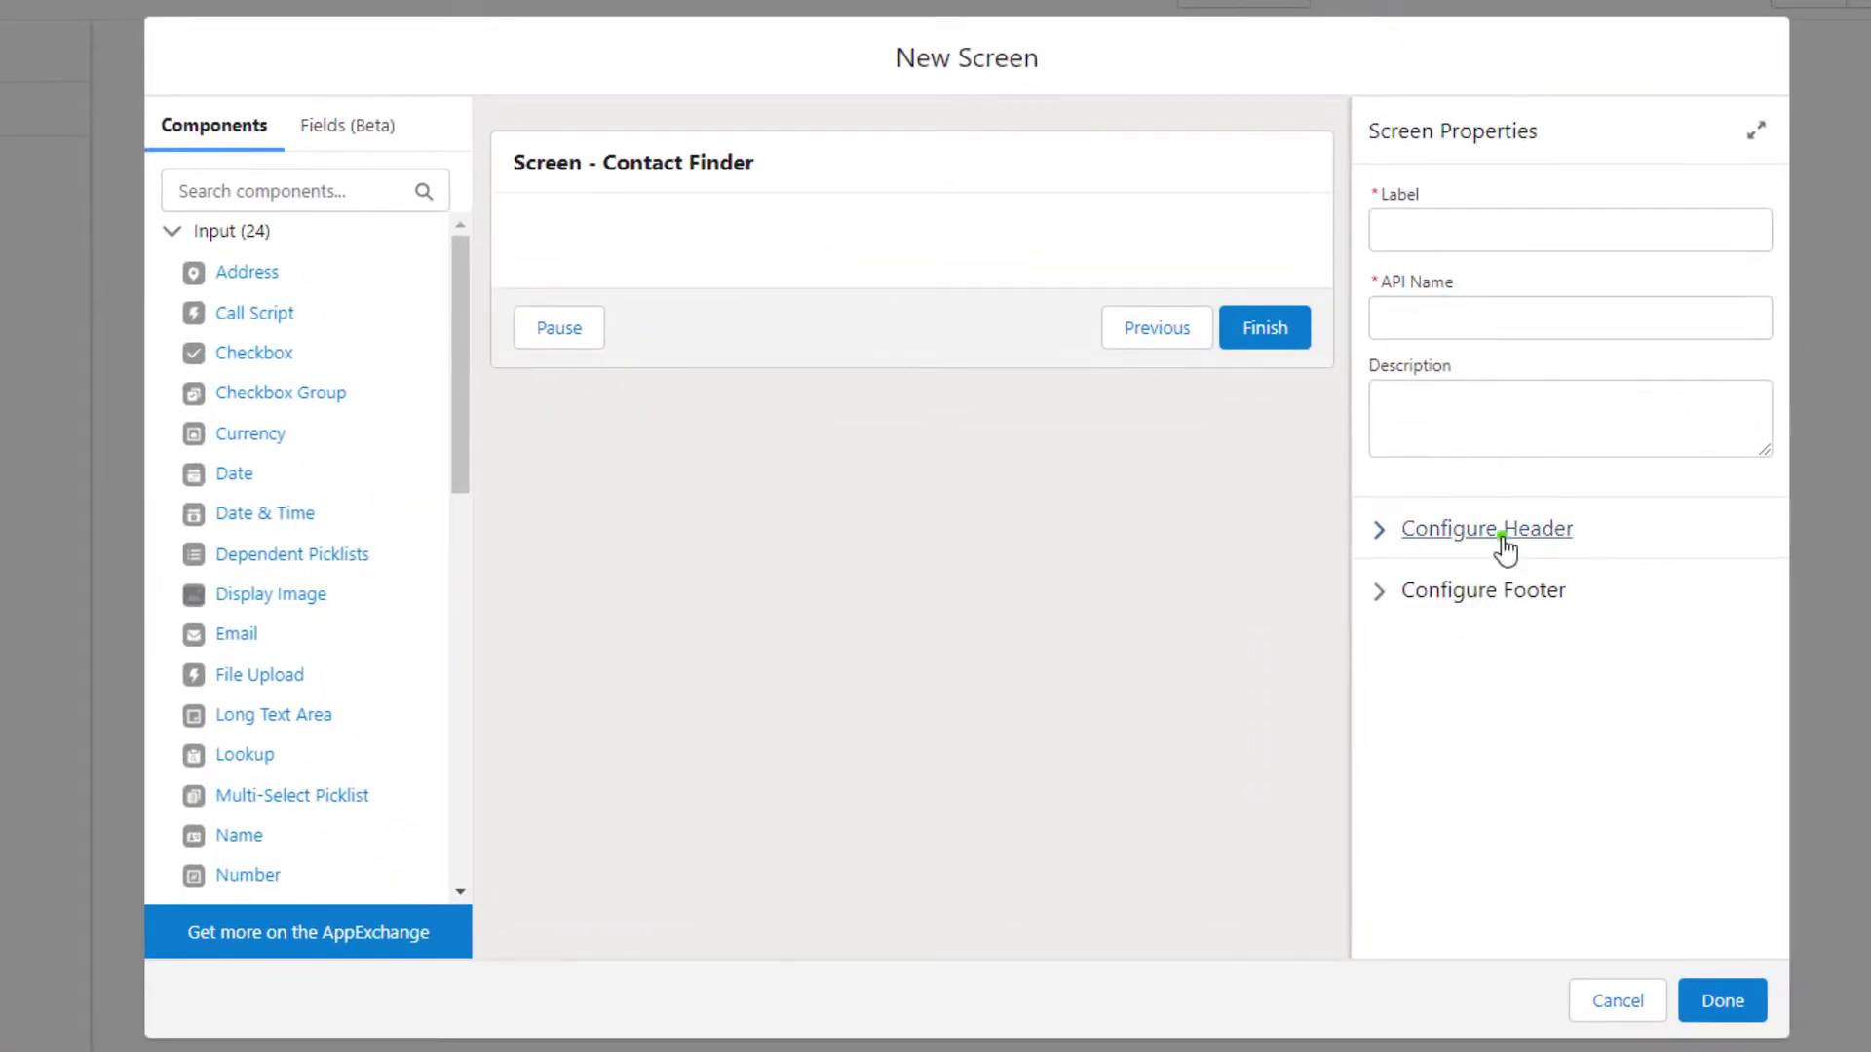
# Step: Turn off the new screen's header and hide its Pause button in the footer settings
pyautogui.click(1313, 549)
pyautogui.click(1438, 575)
pyautogui.click(1436, 712)
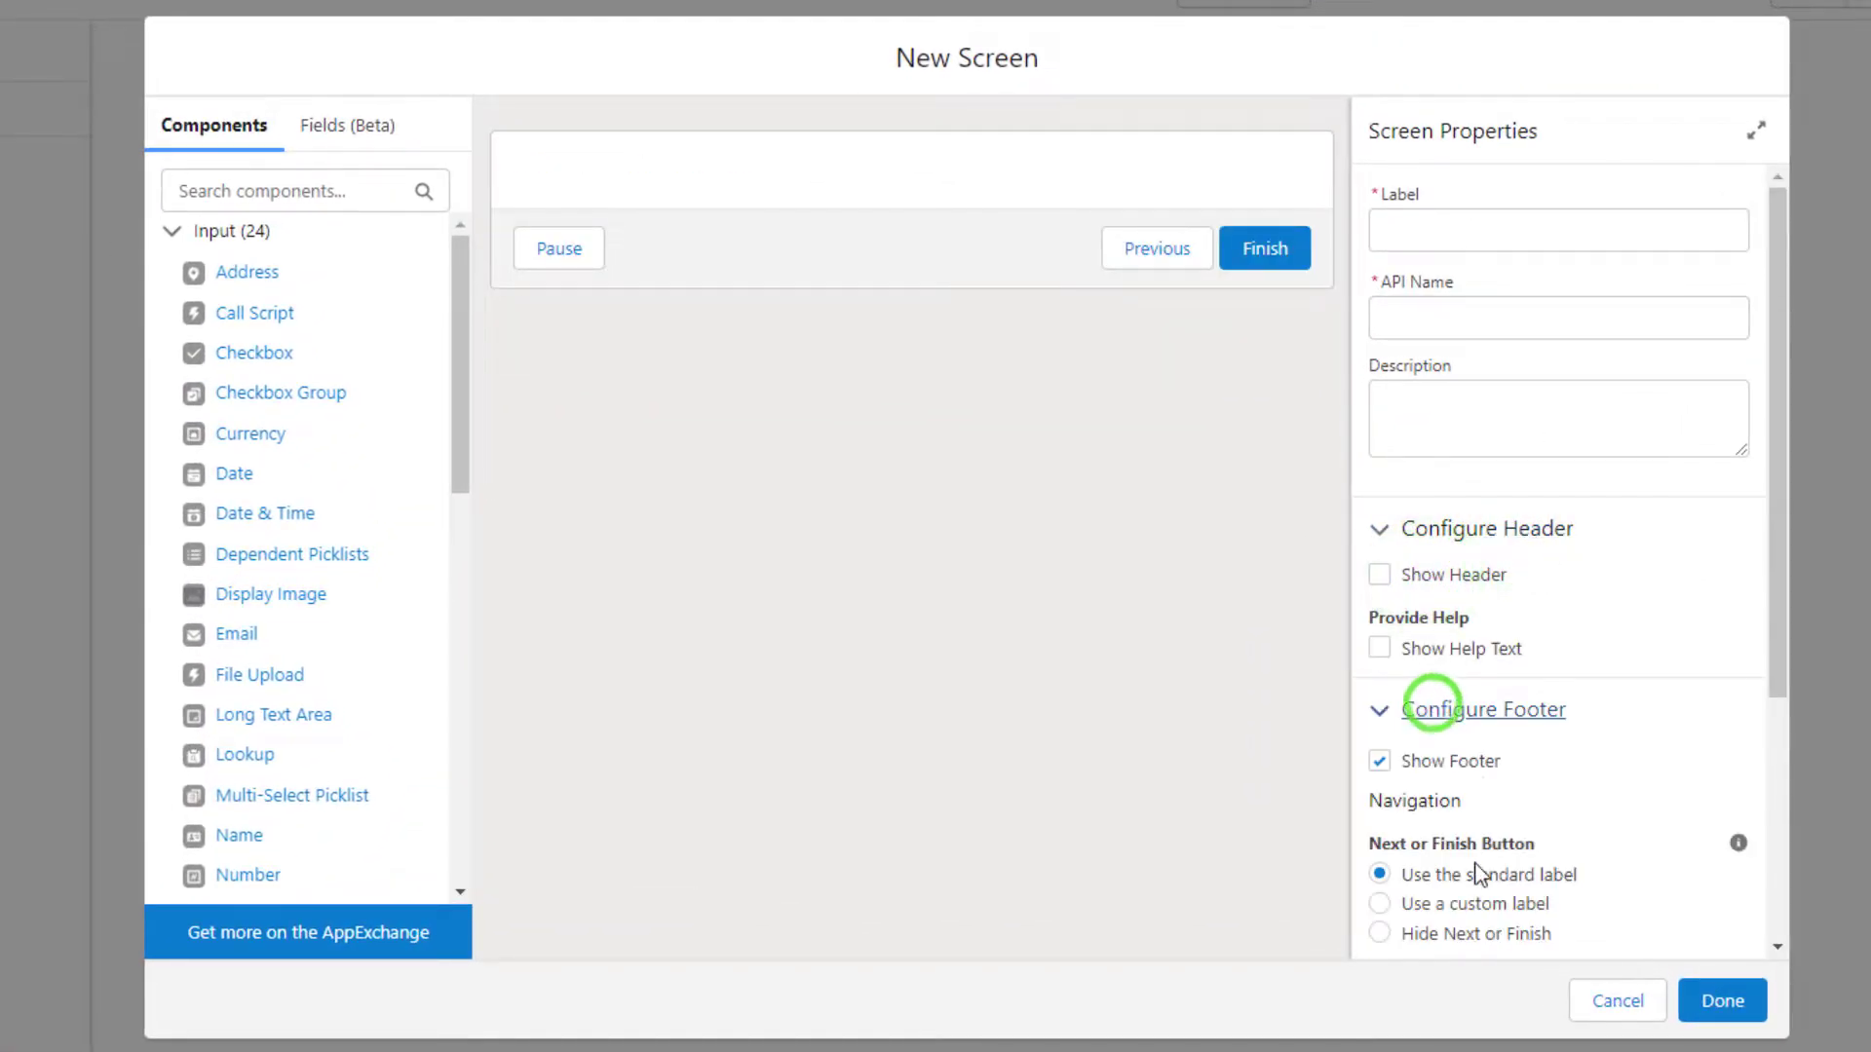
pyautogui.scroll(-3, 1462, 863)
pyautogui.click(1403, 925)
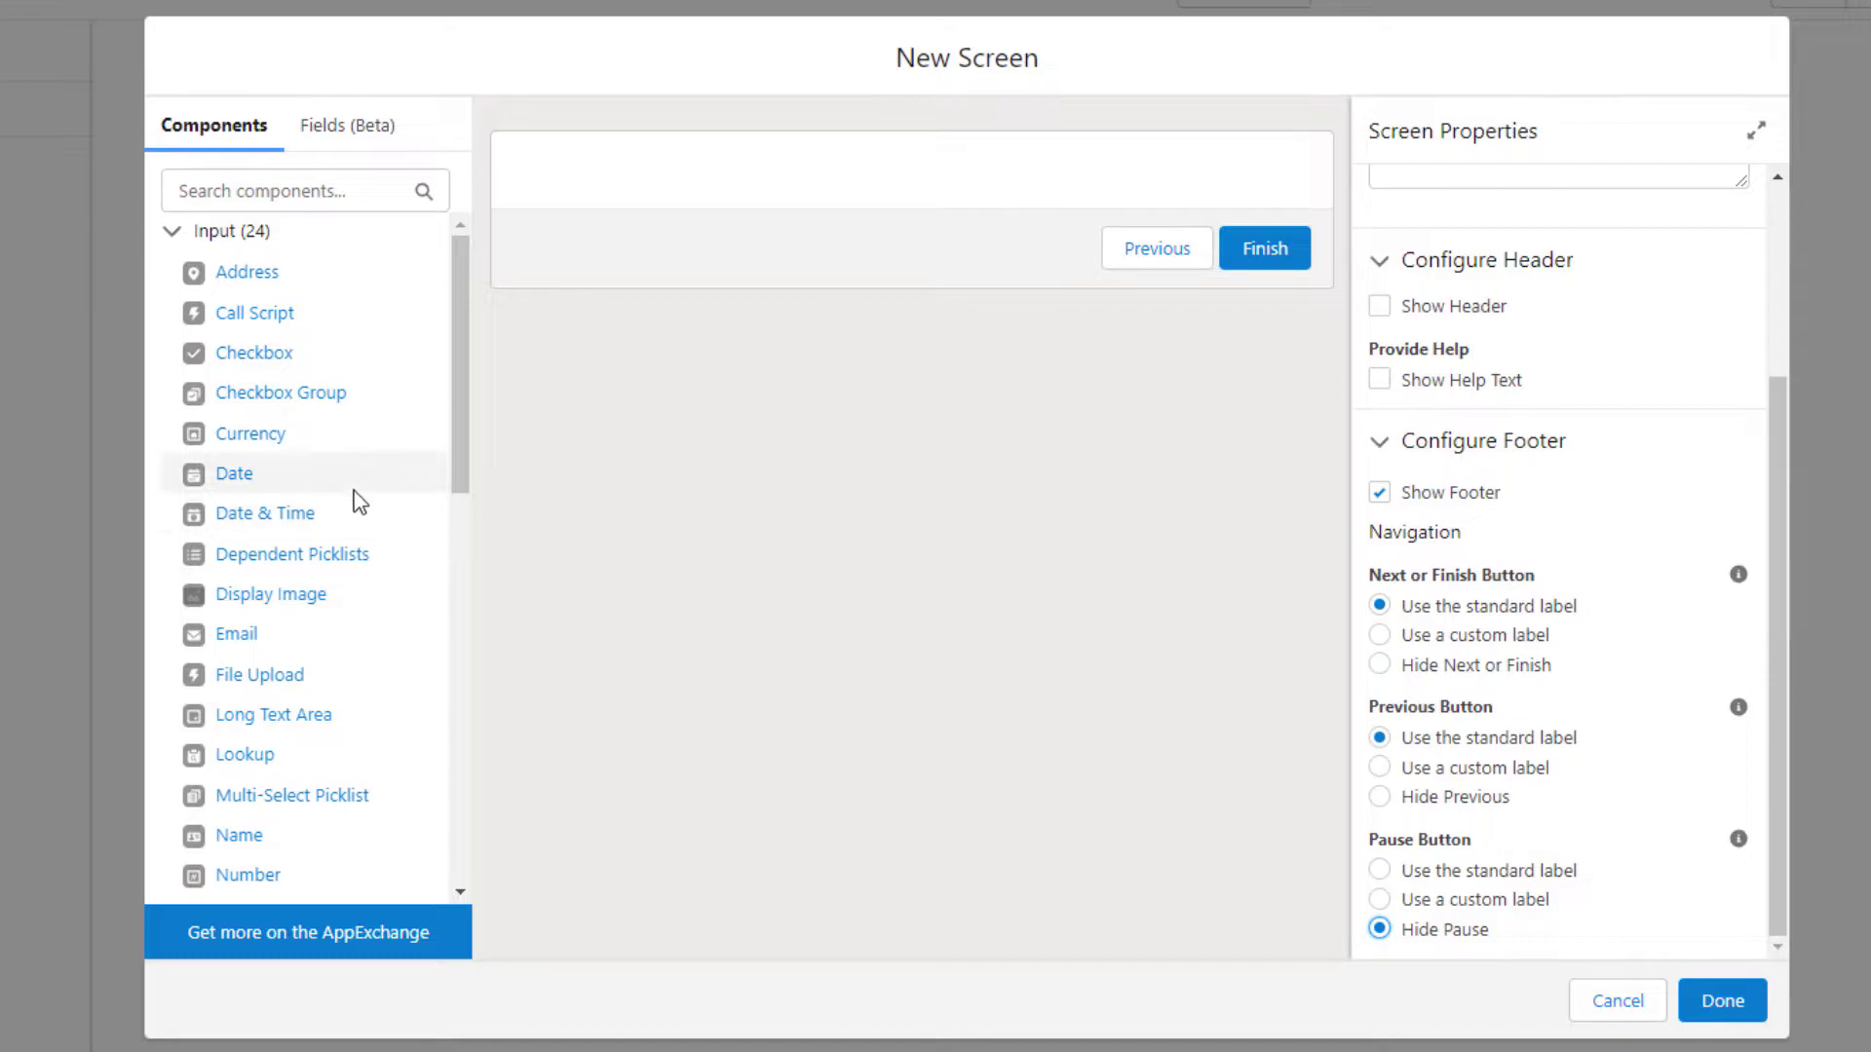
pyautogui.scroll(-1, 280, 585)
pyautogui.scroll(1, 282, 585)
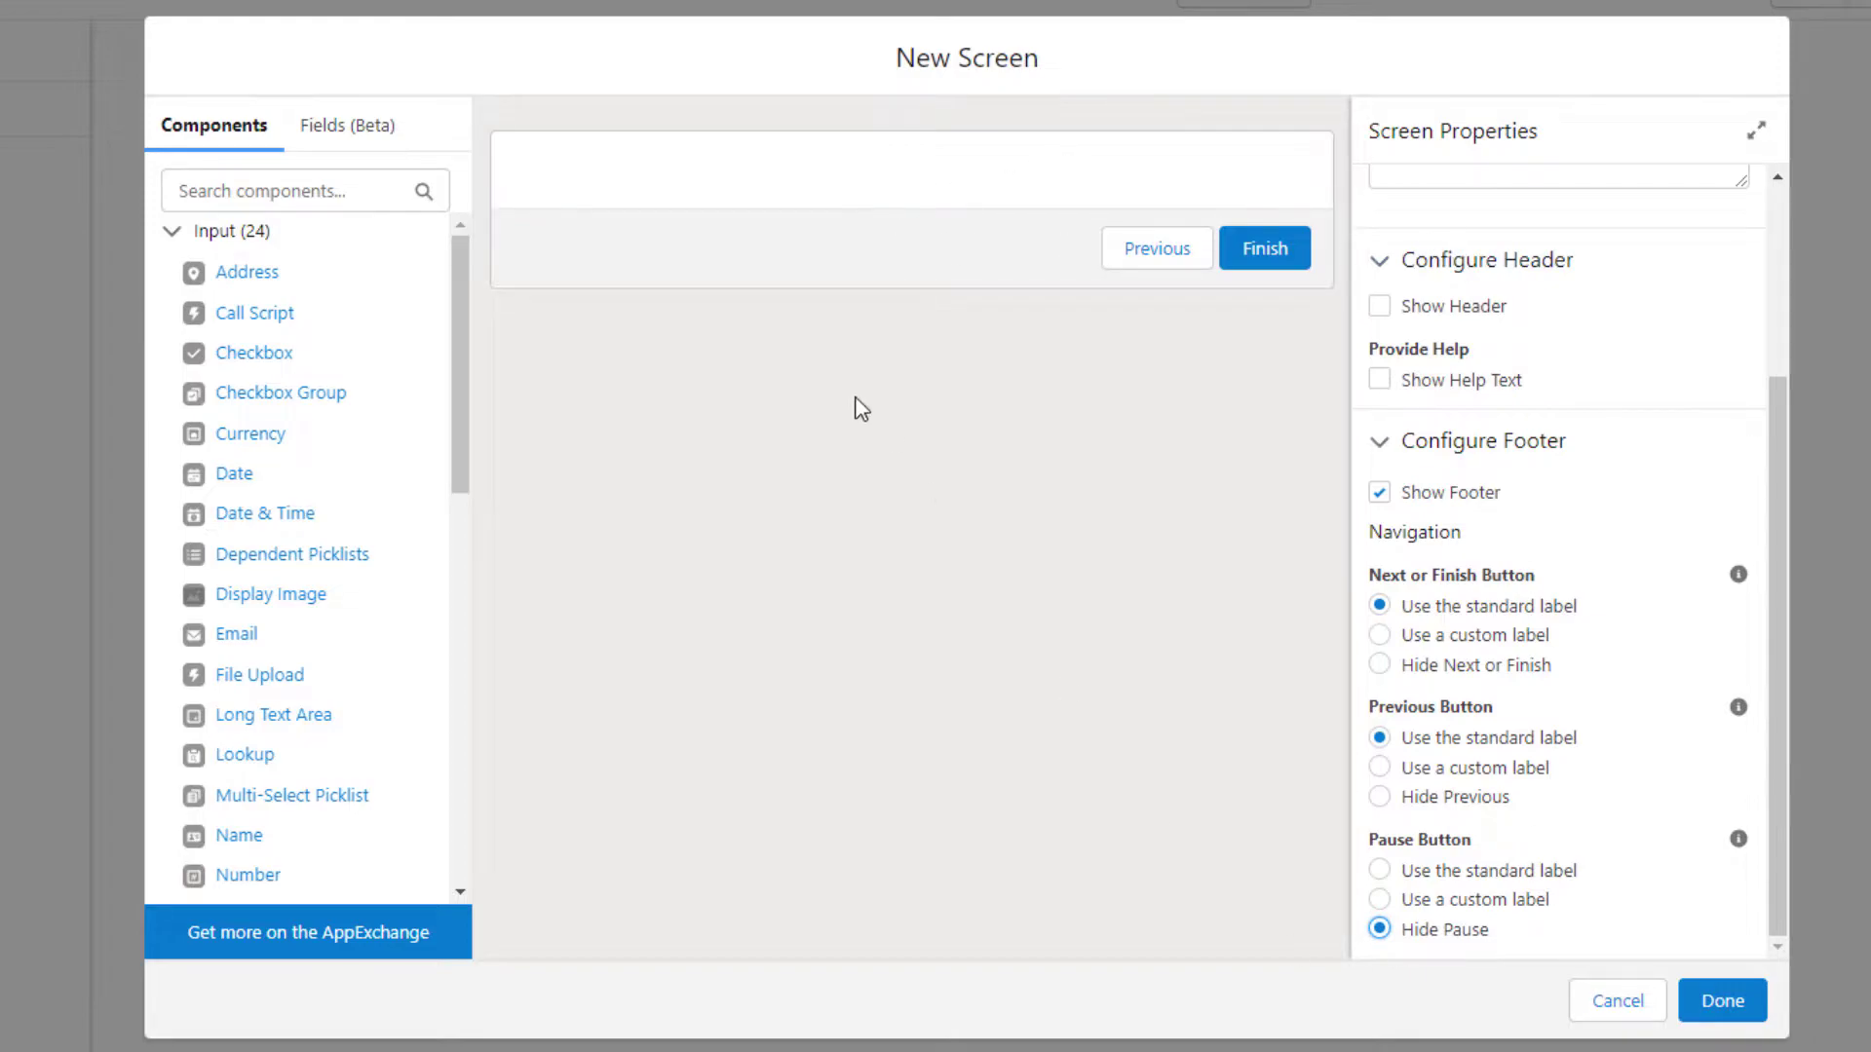
pyautogui.scroll(-5, 195, 497)
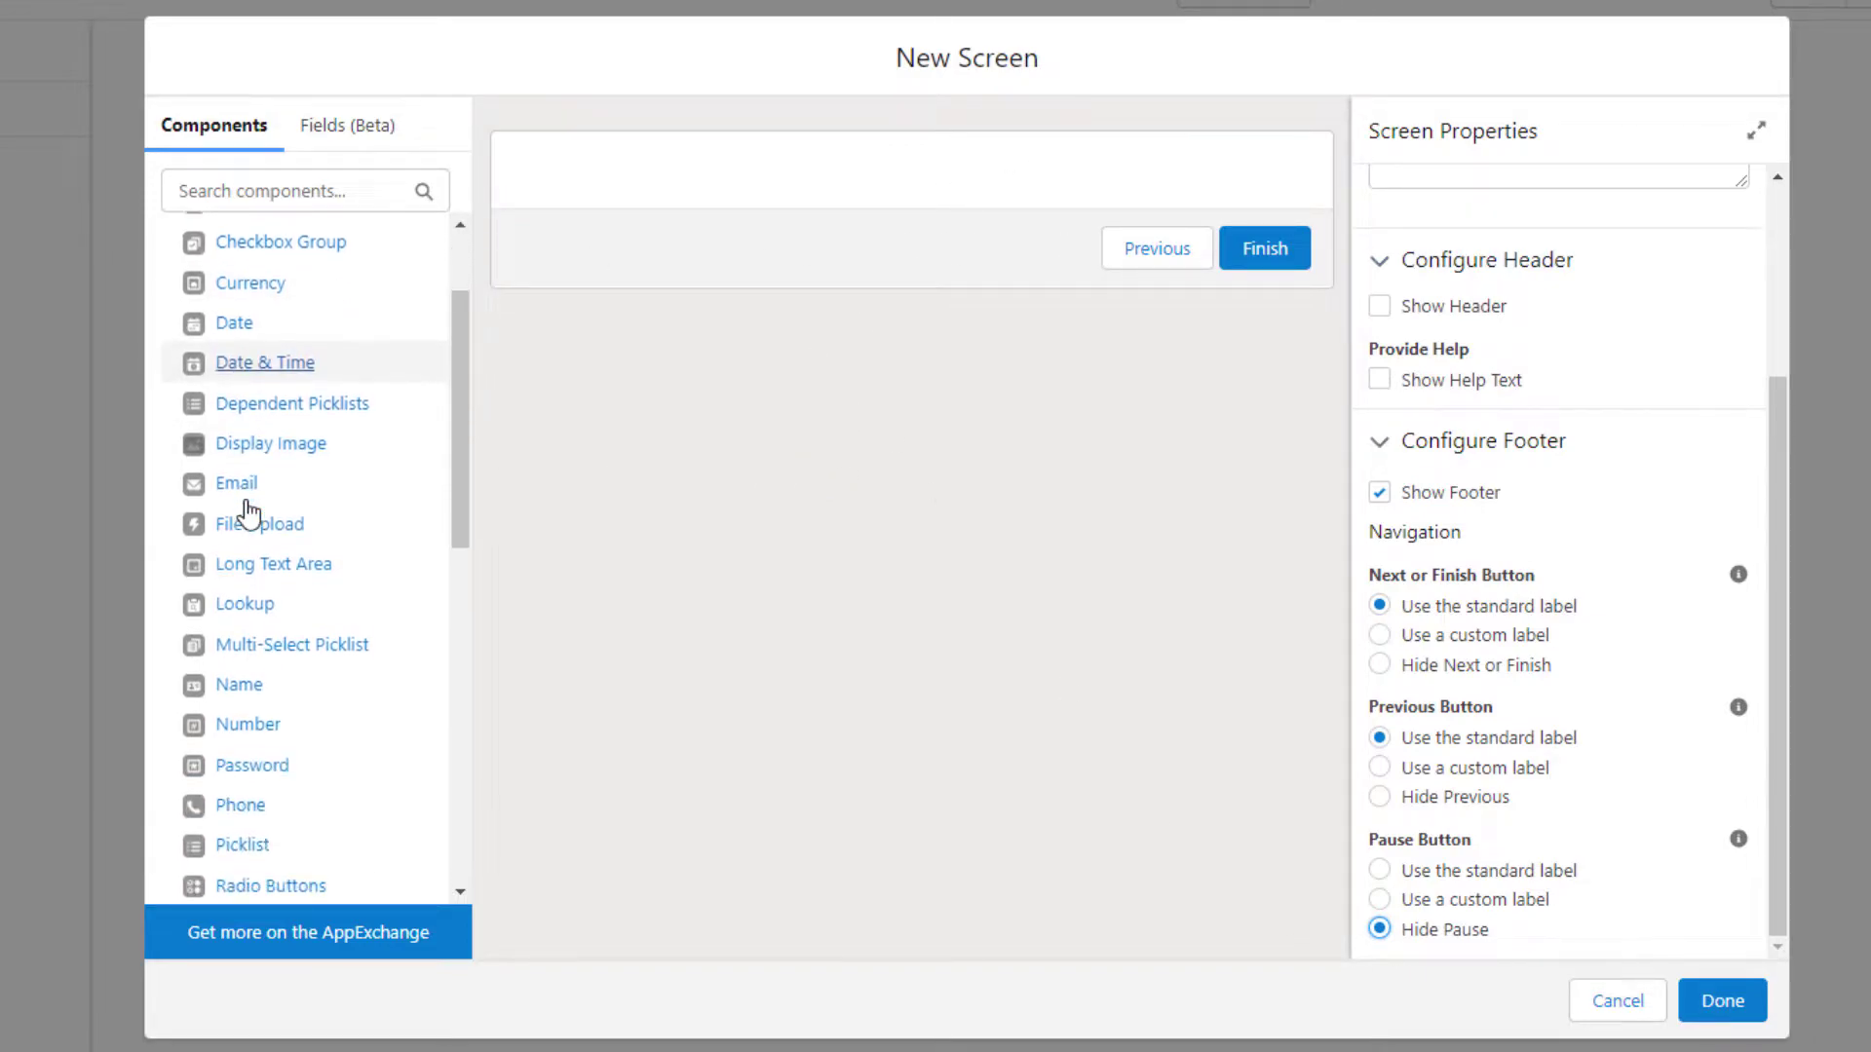
pyautogui.scroll(5, 325, 618)
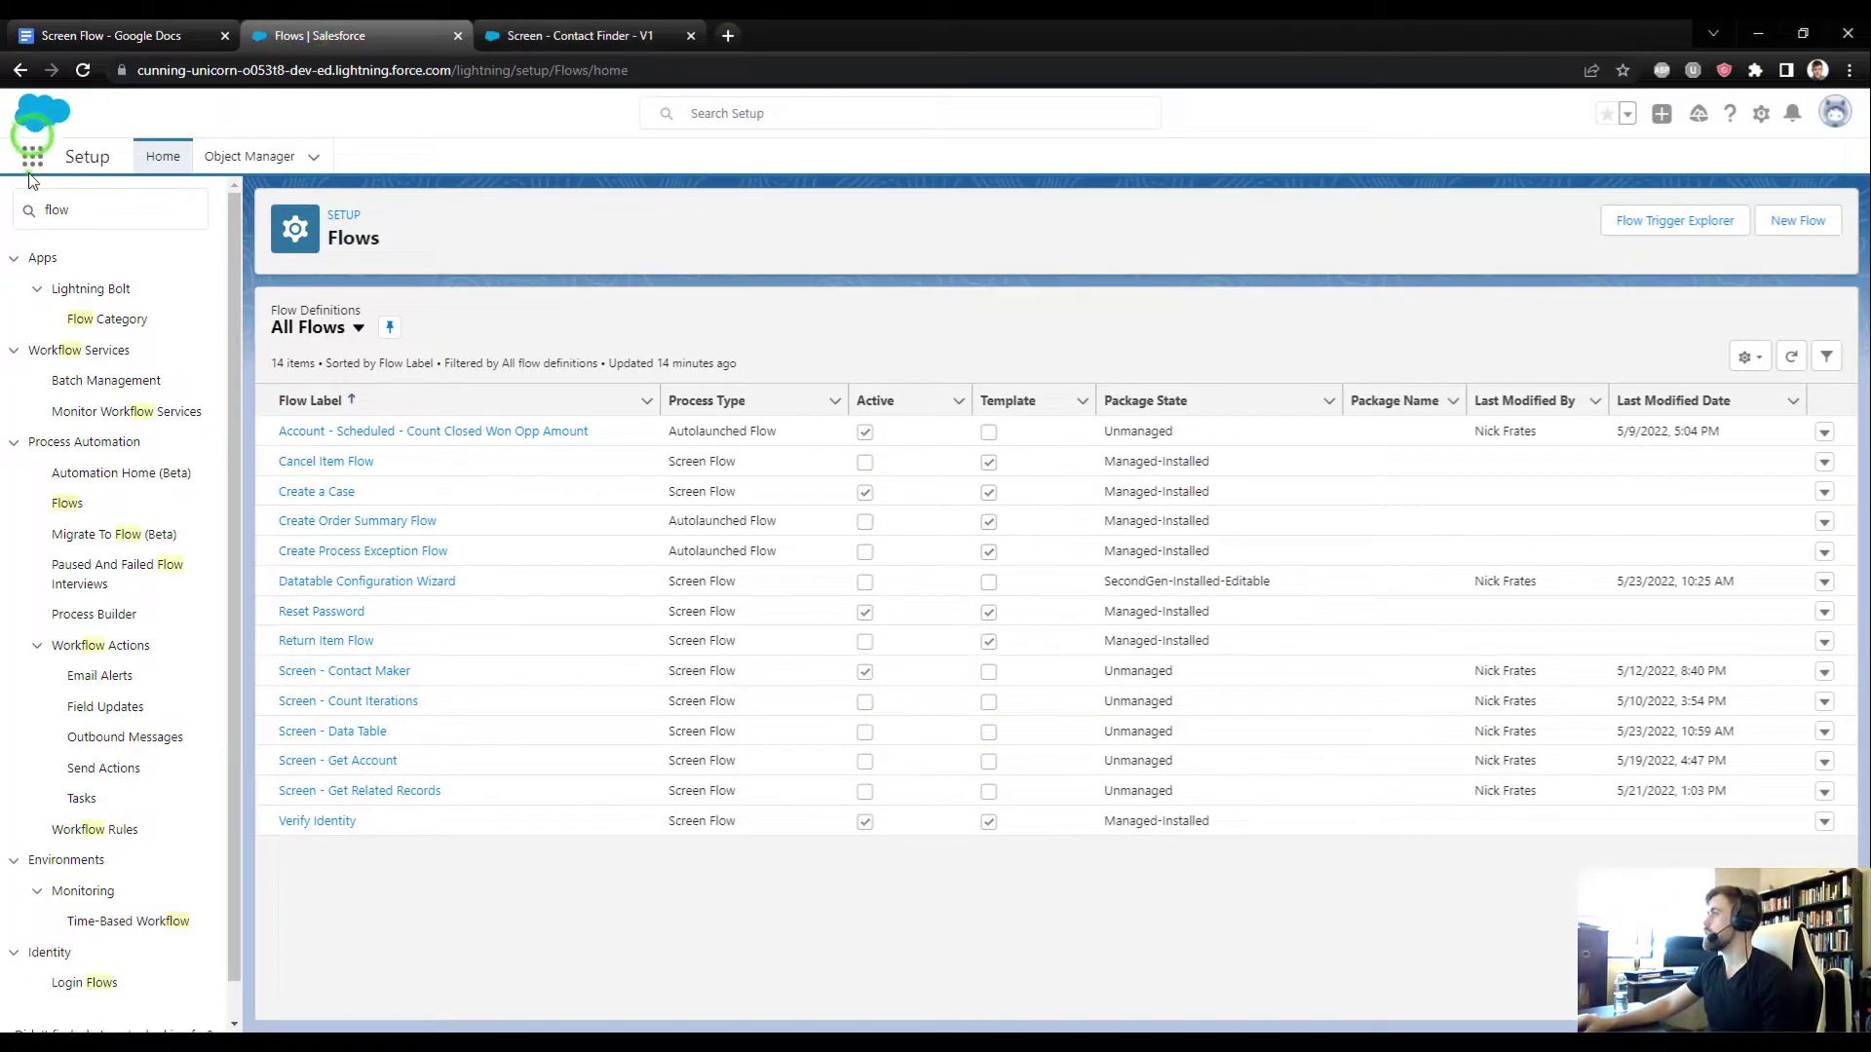
# Step: In the Sales app, open a recently viewed contact and view its Details with the empty Mobile field
pyautogui.click(31, 159)
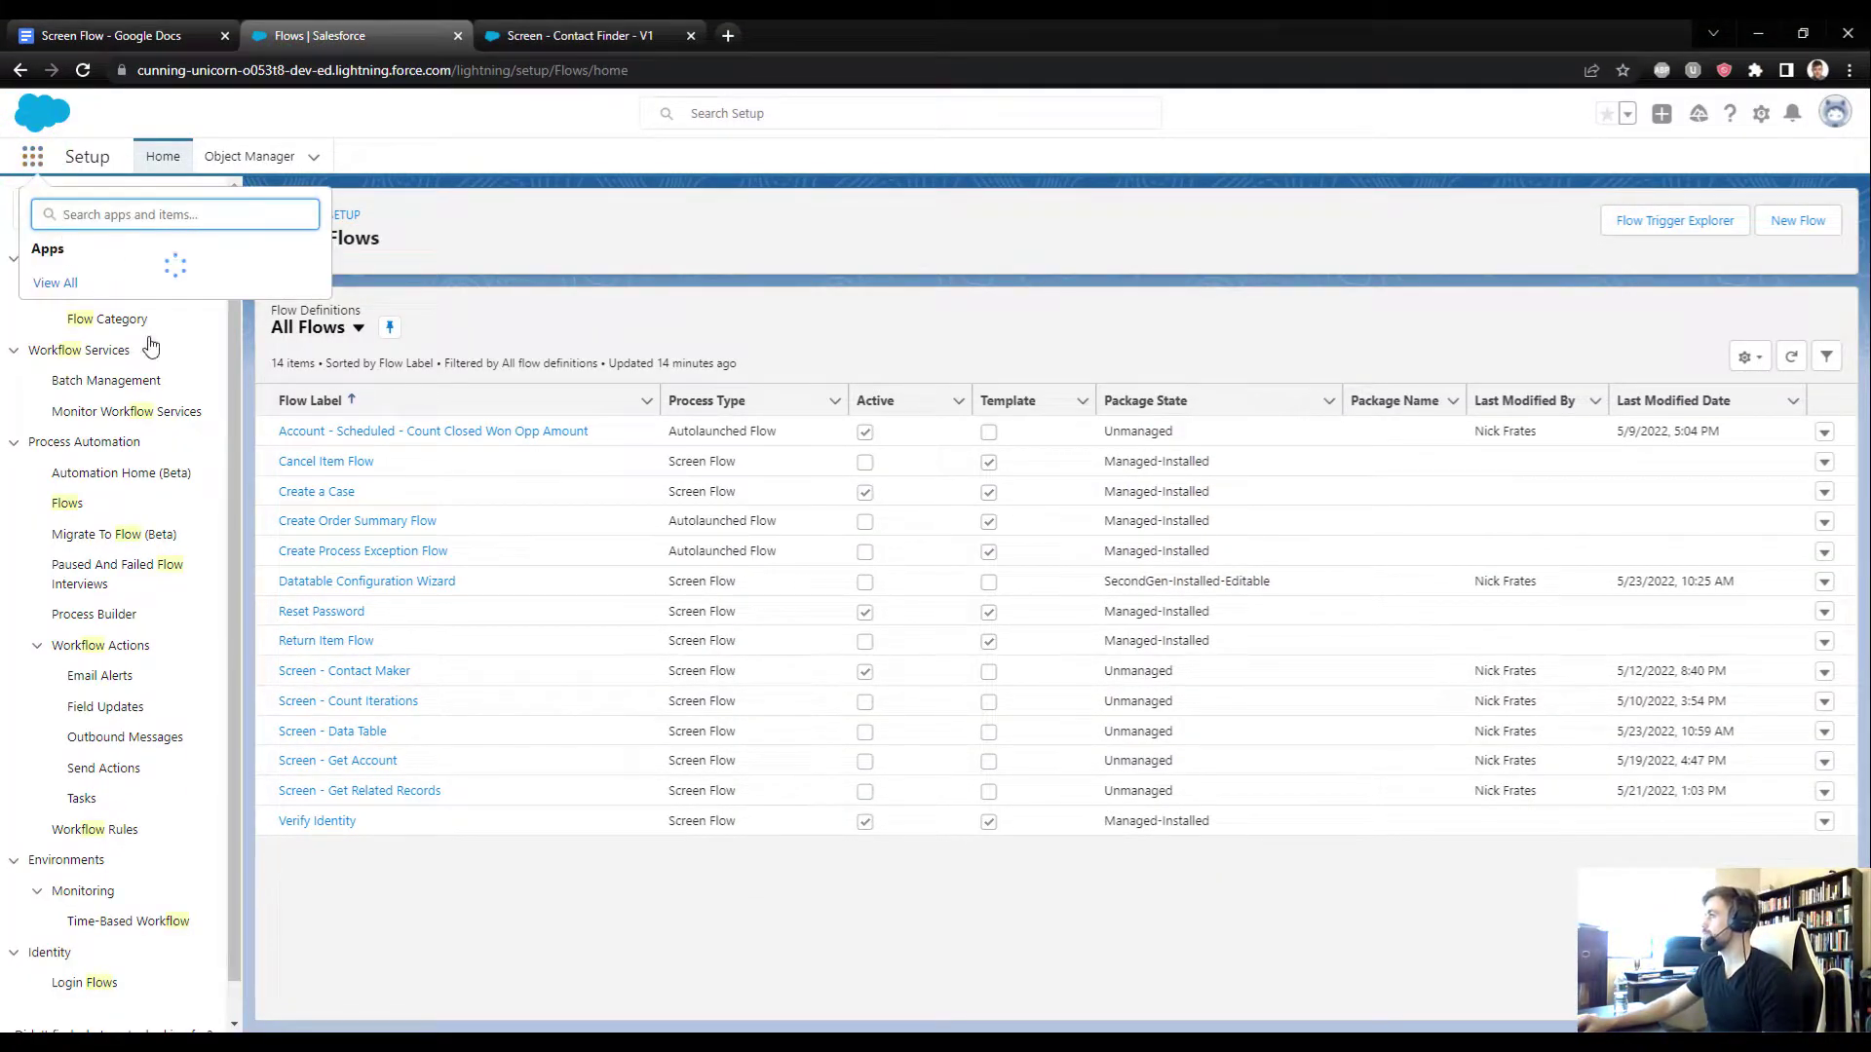
pyautogui.click(82, 471)
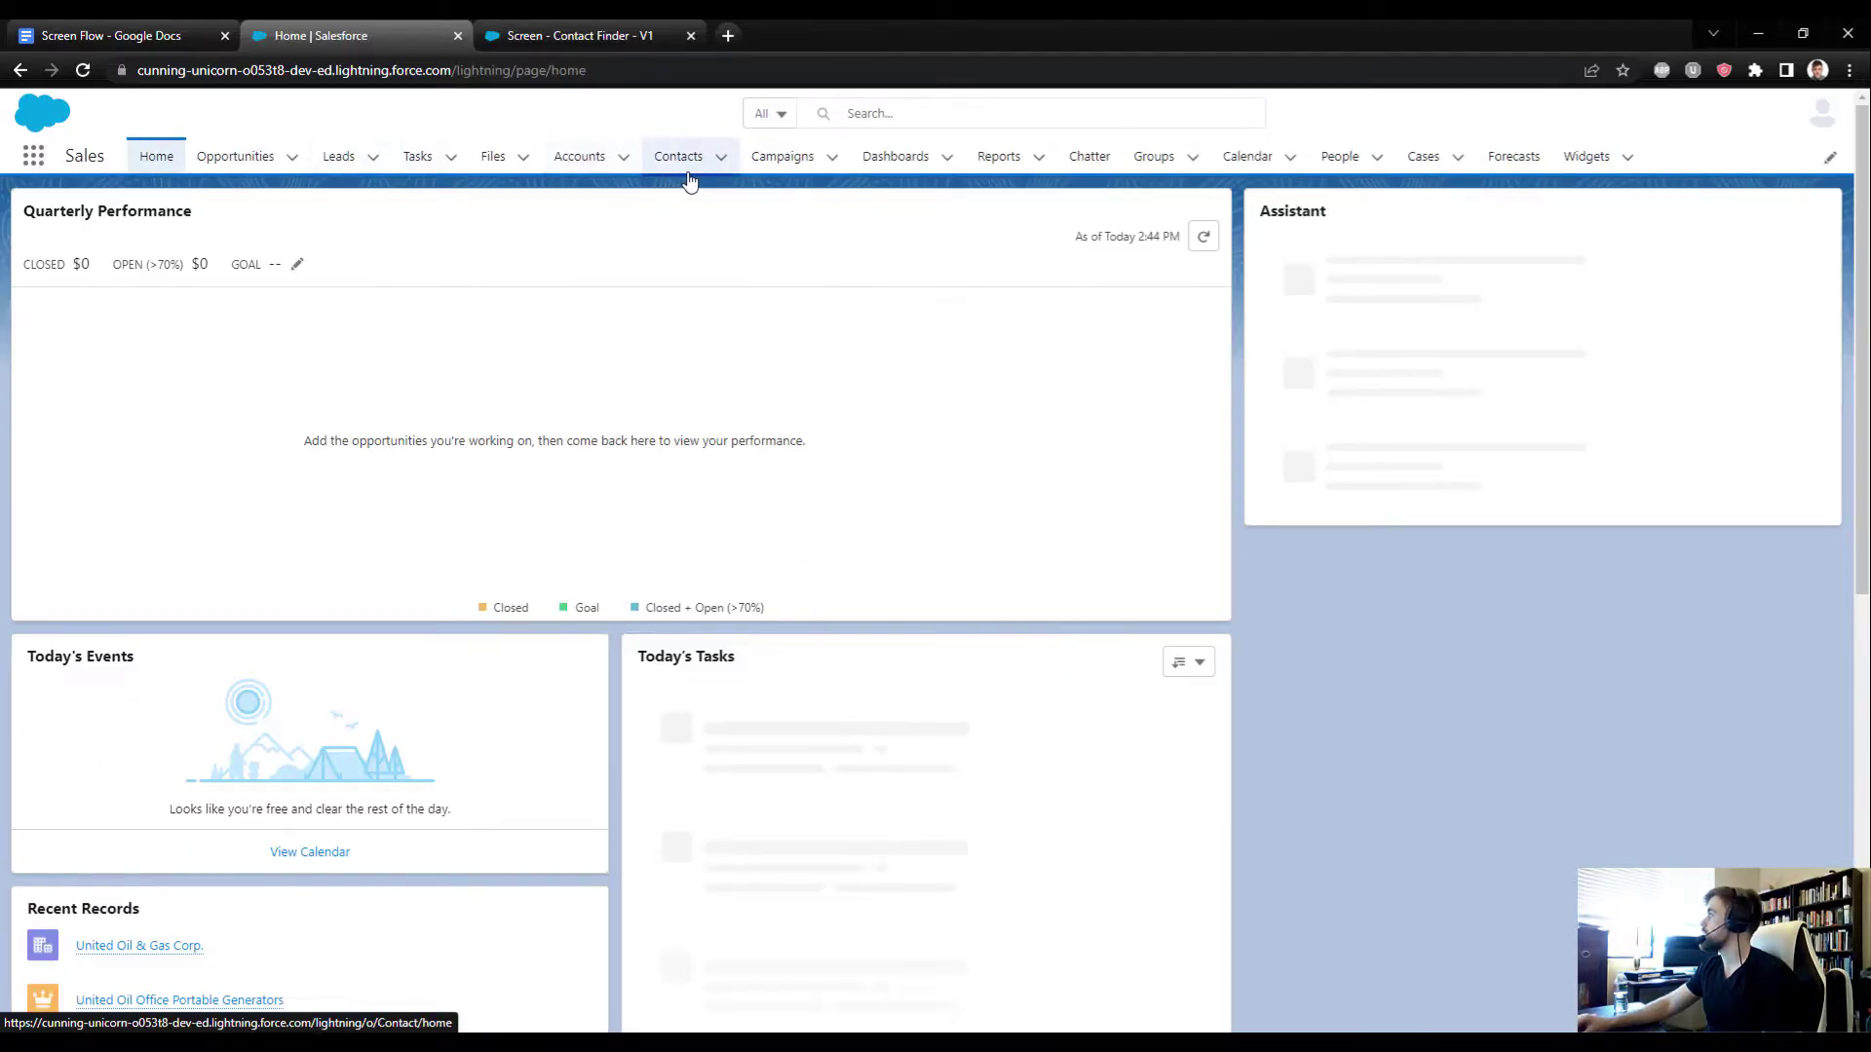
pyautogui.click(682, 158)
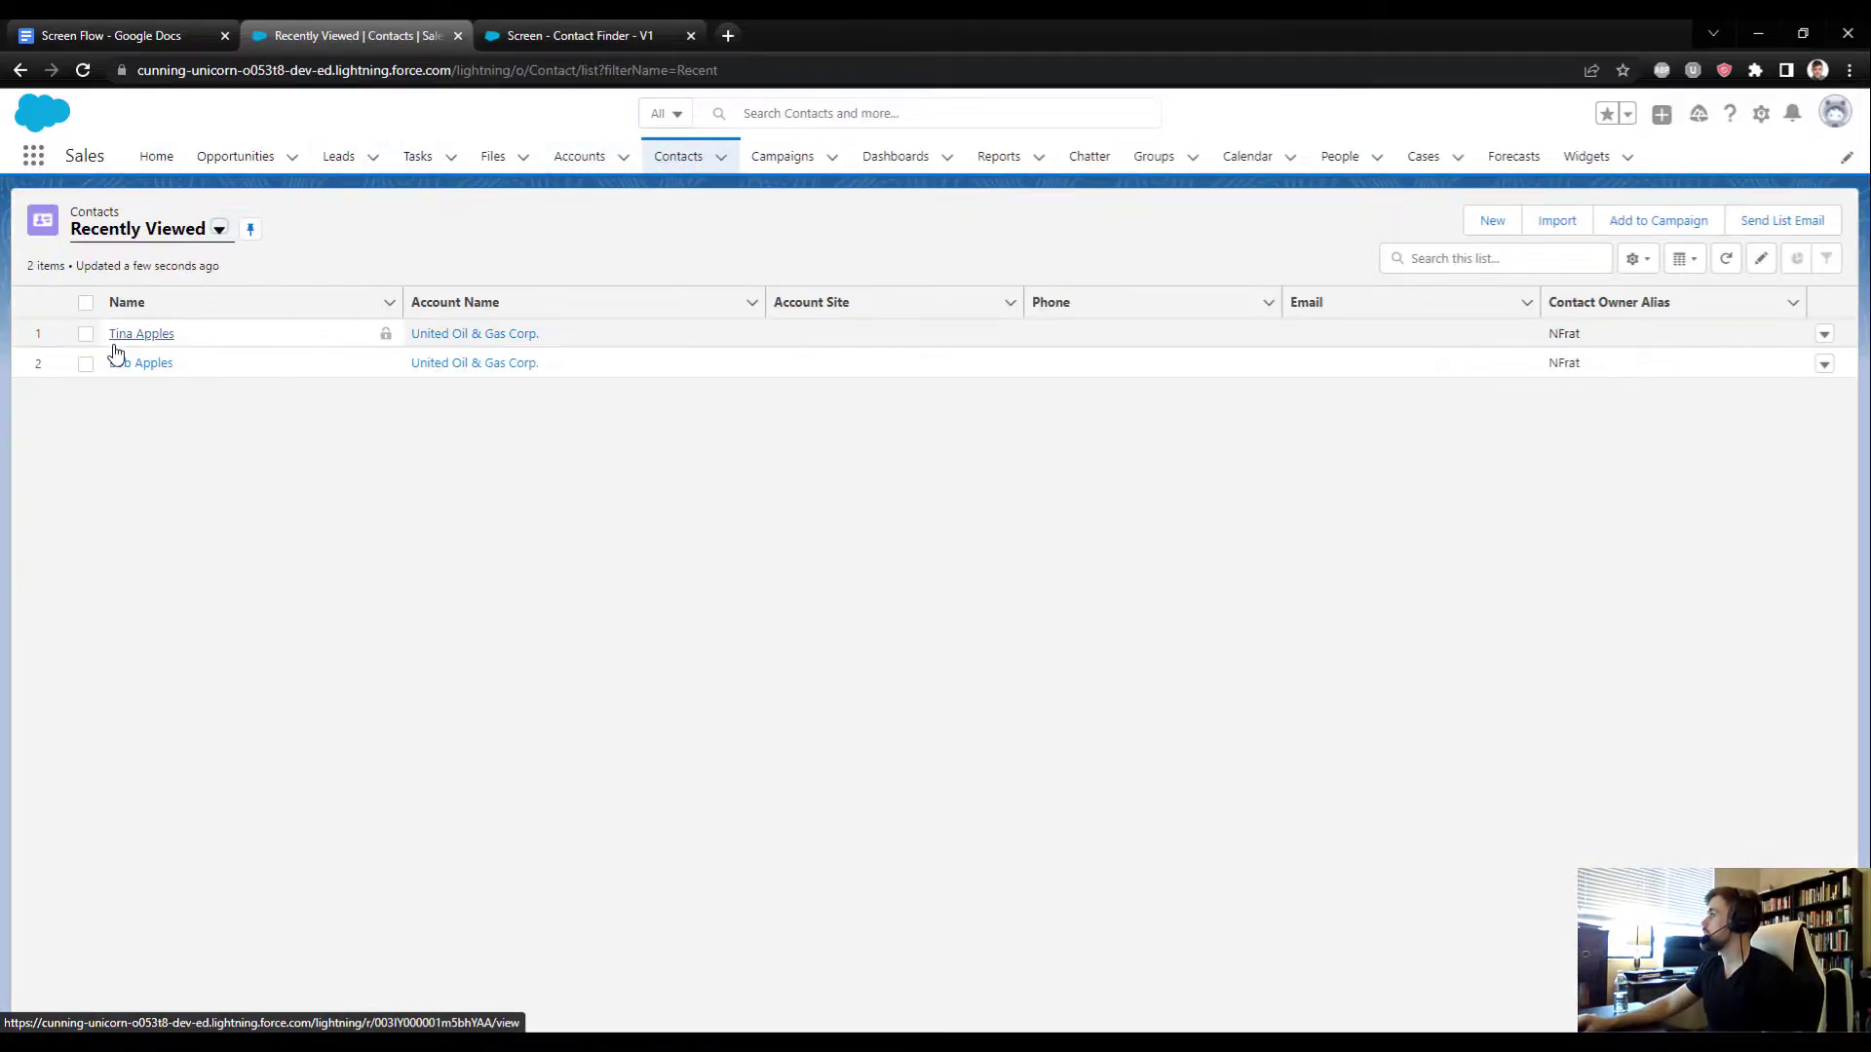
pyautogui.click(137, 365)
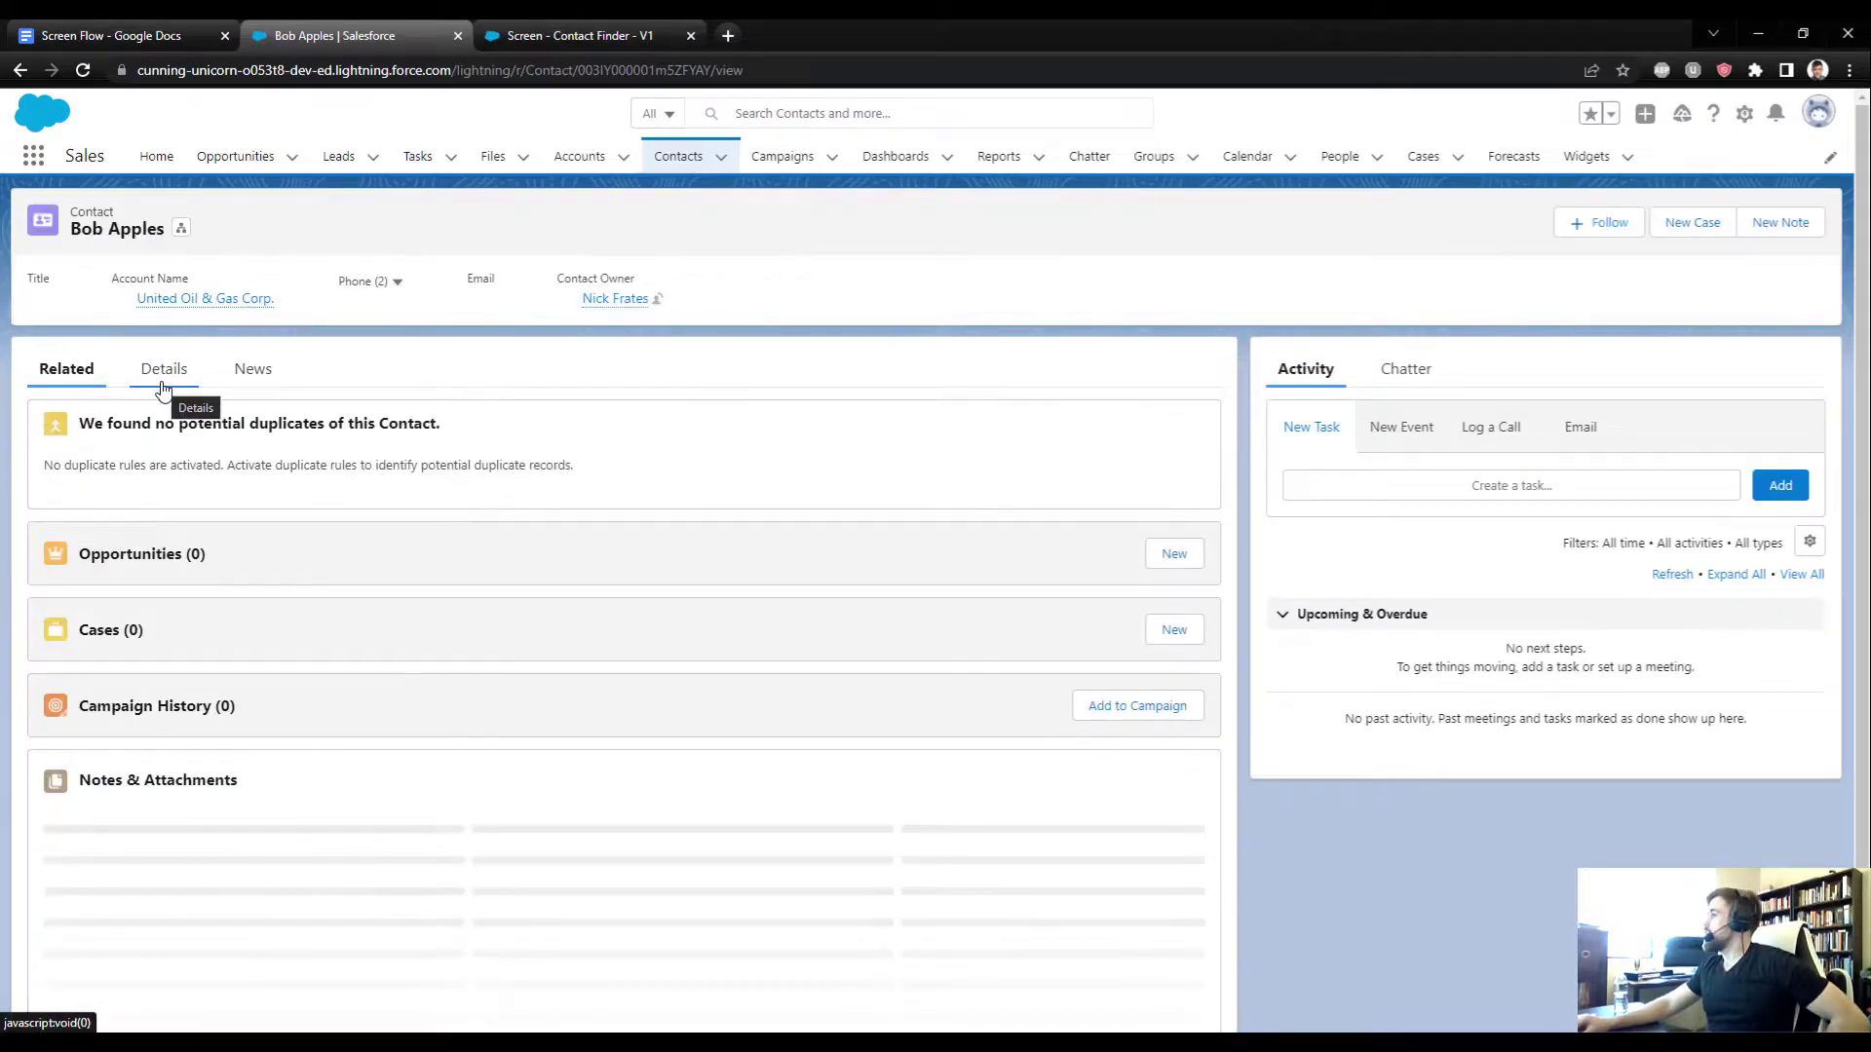
pyautogui.click(162, 383)
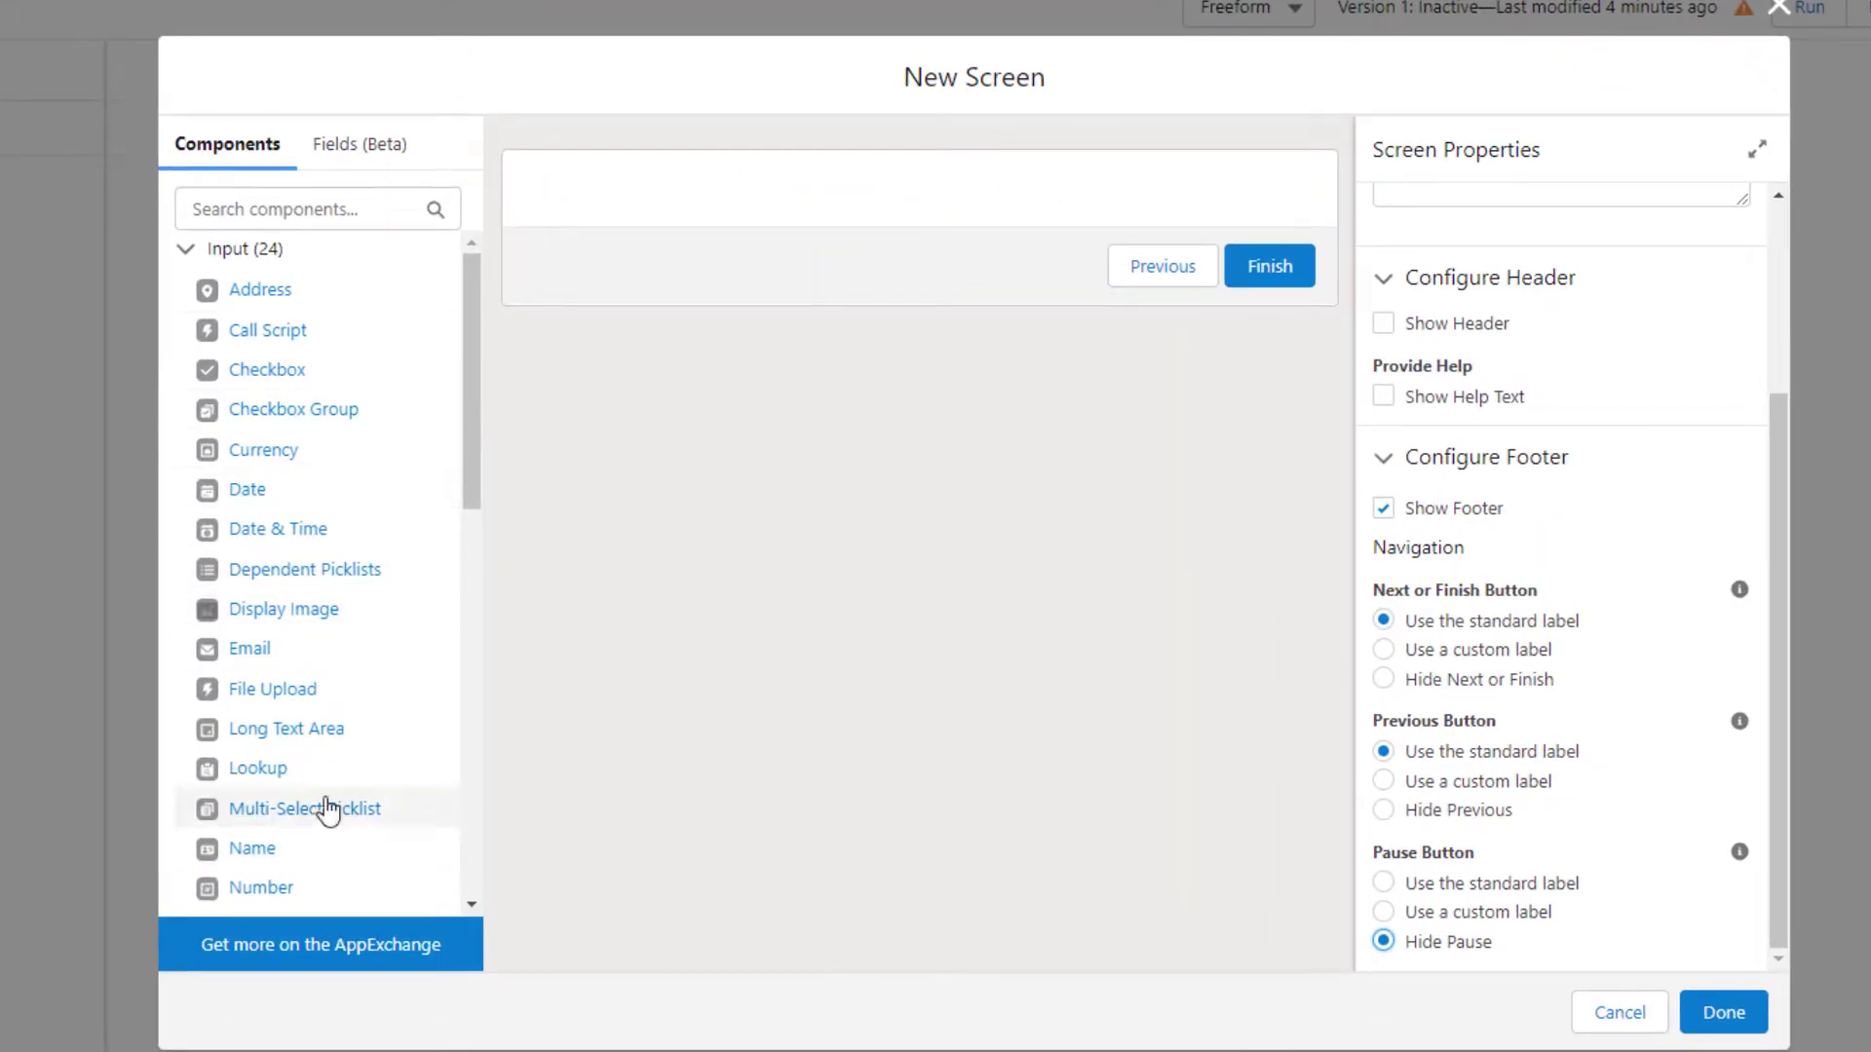
# Step: Add a Display Text component with the message 'Please update the:'
pyautogui.scroll(-5, 322, 770)
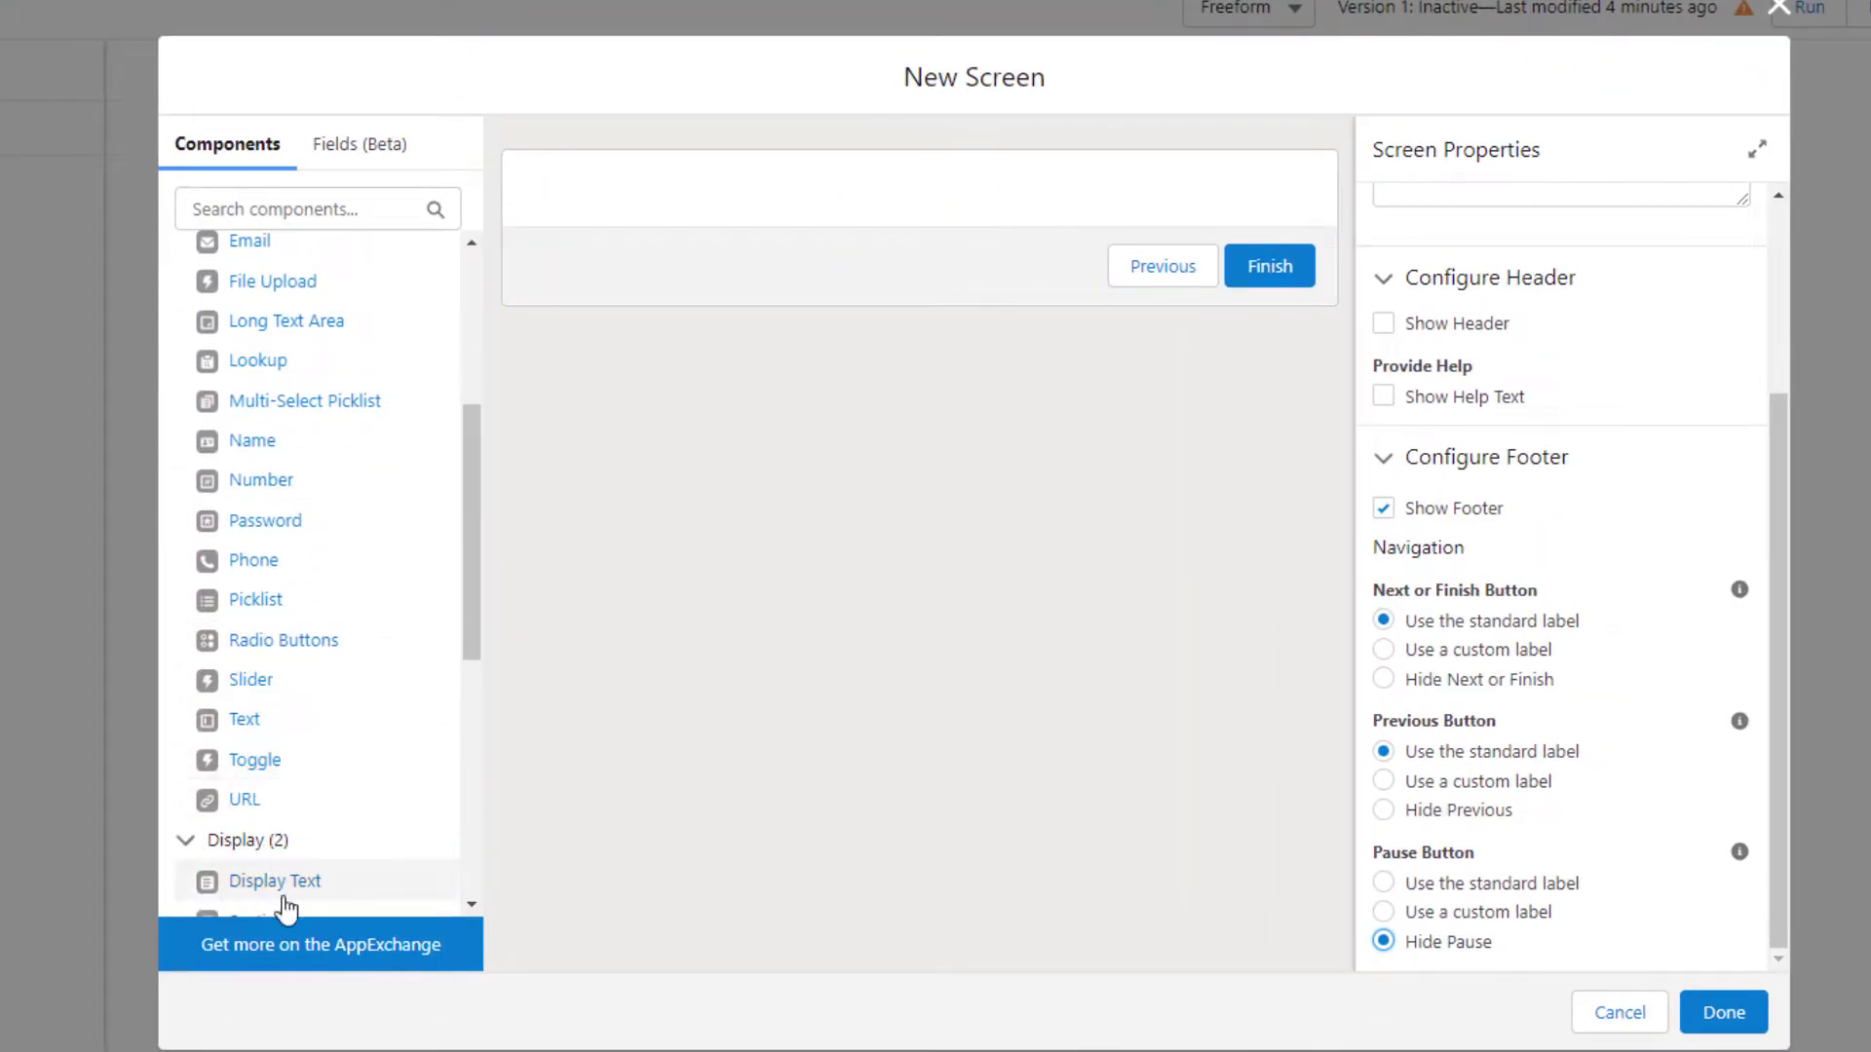
pyautogui.moveTo(280, 889); pyautogui.dragTo(689, 196)
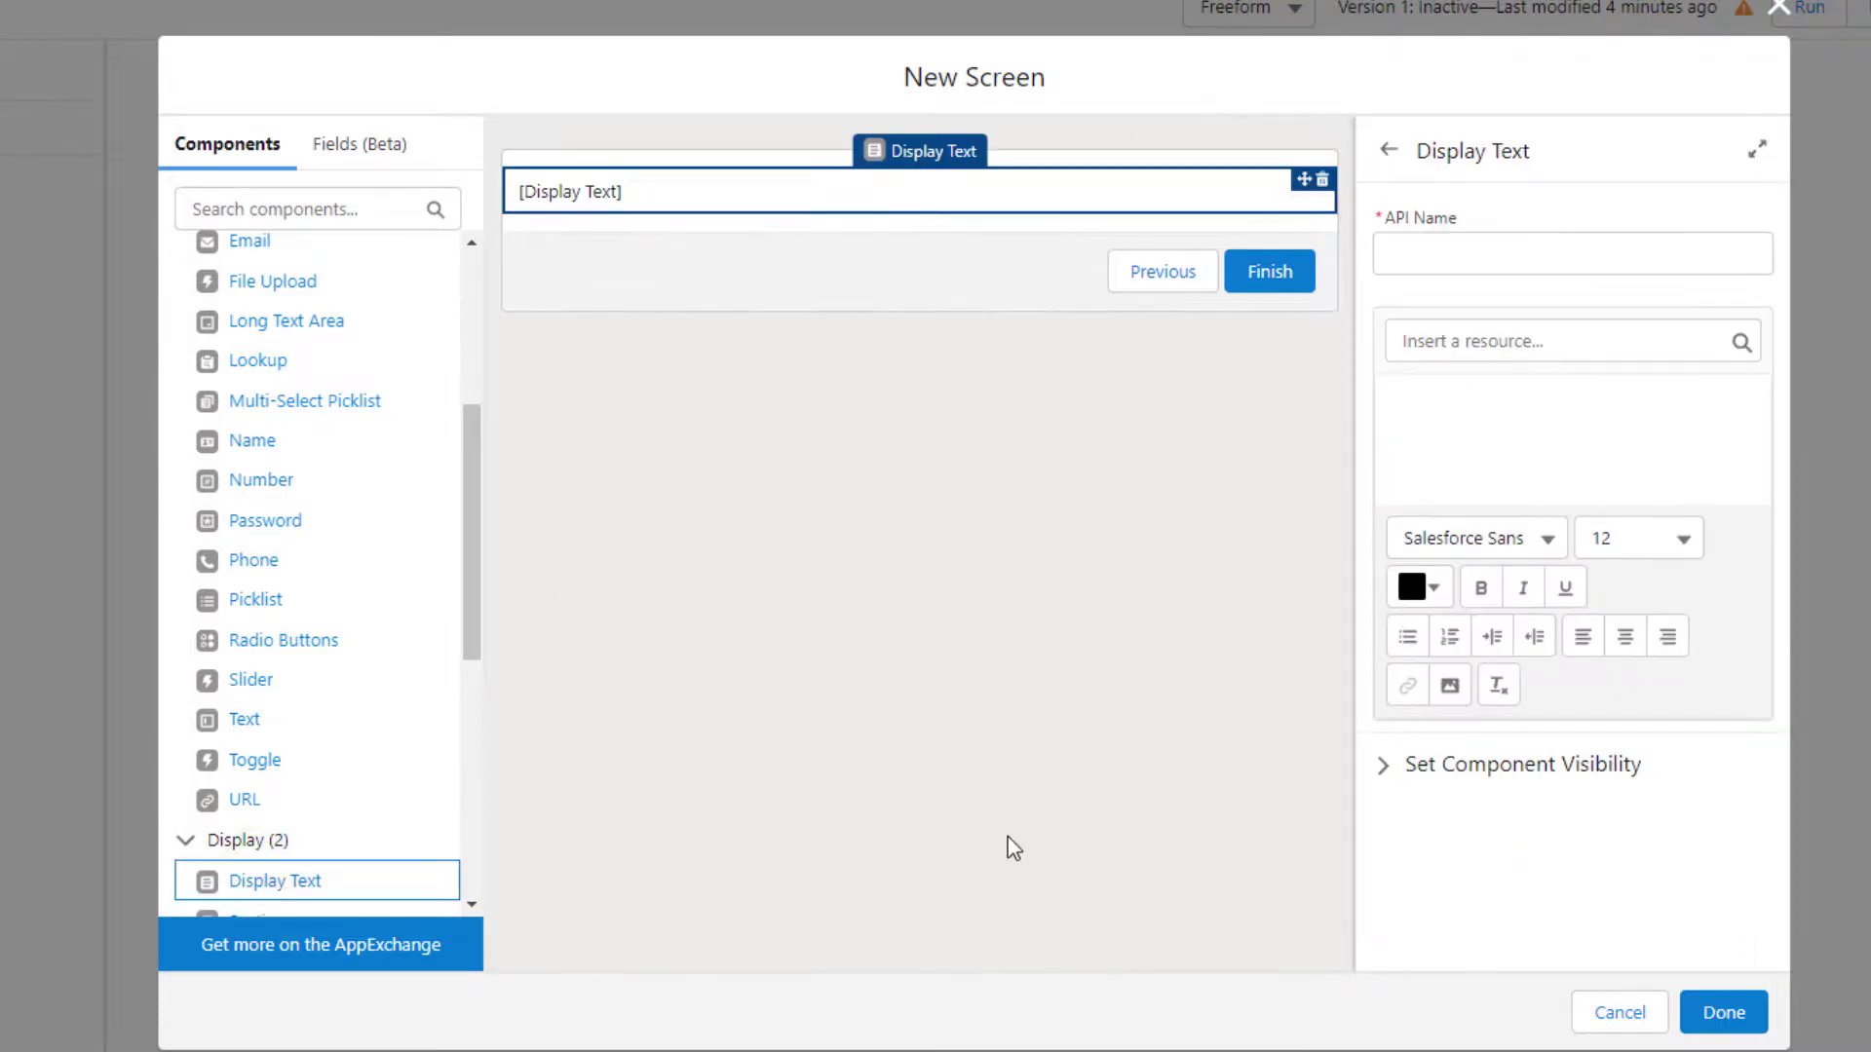
pyautogui.click(1495, 271)
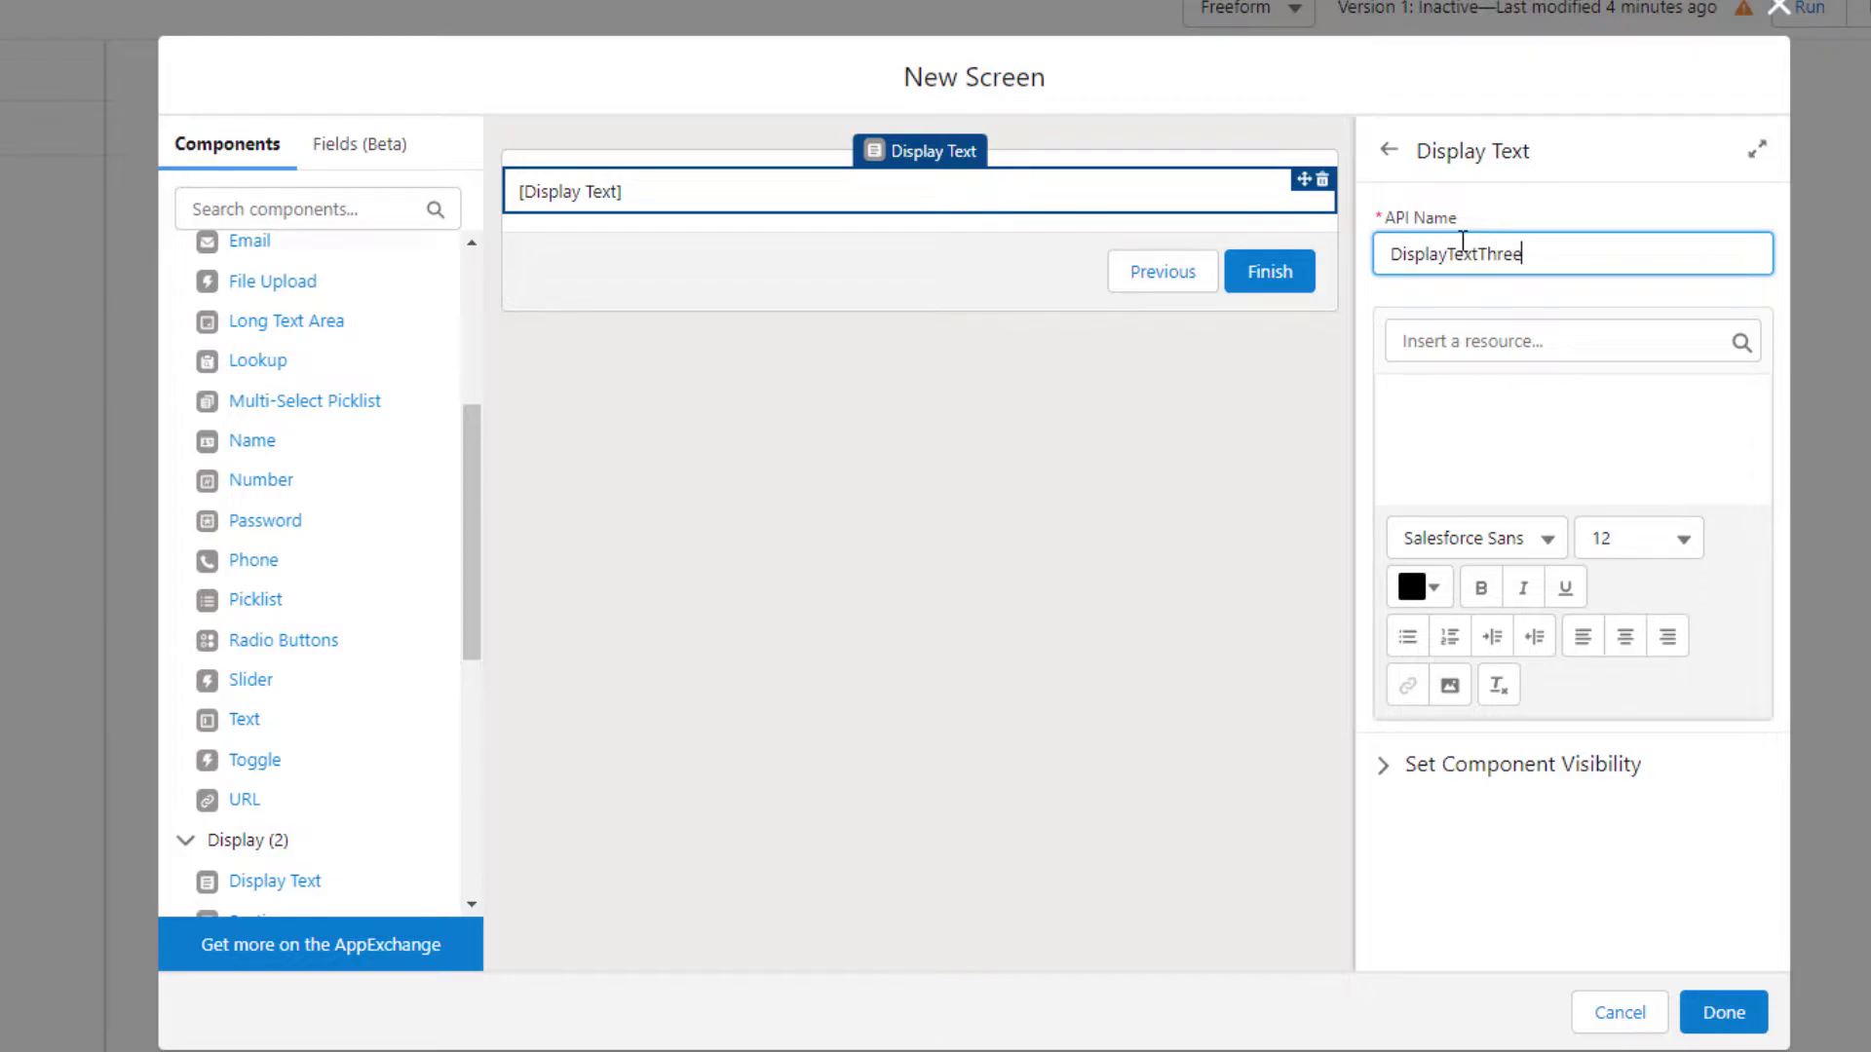
pyautogui.click(1472, 405)
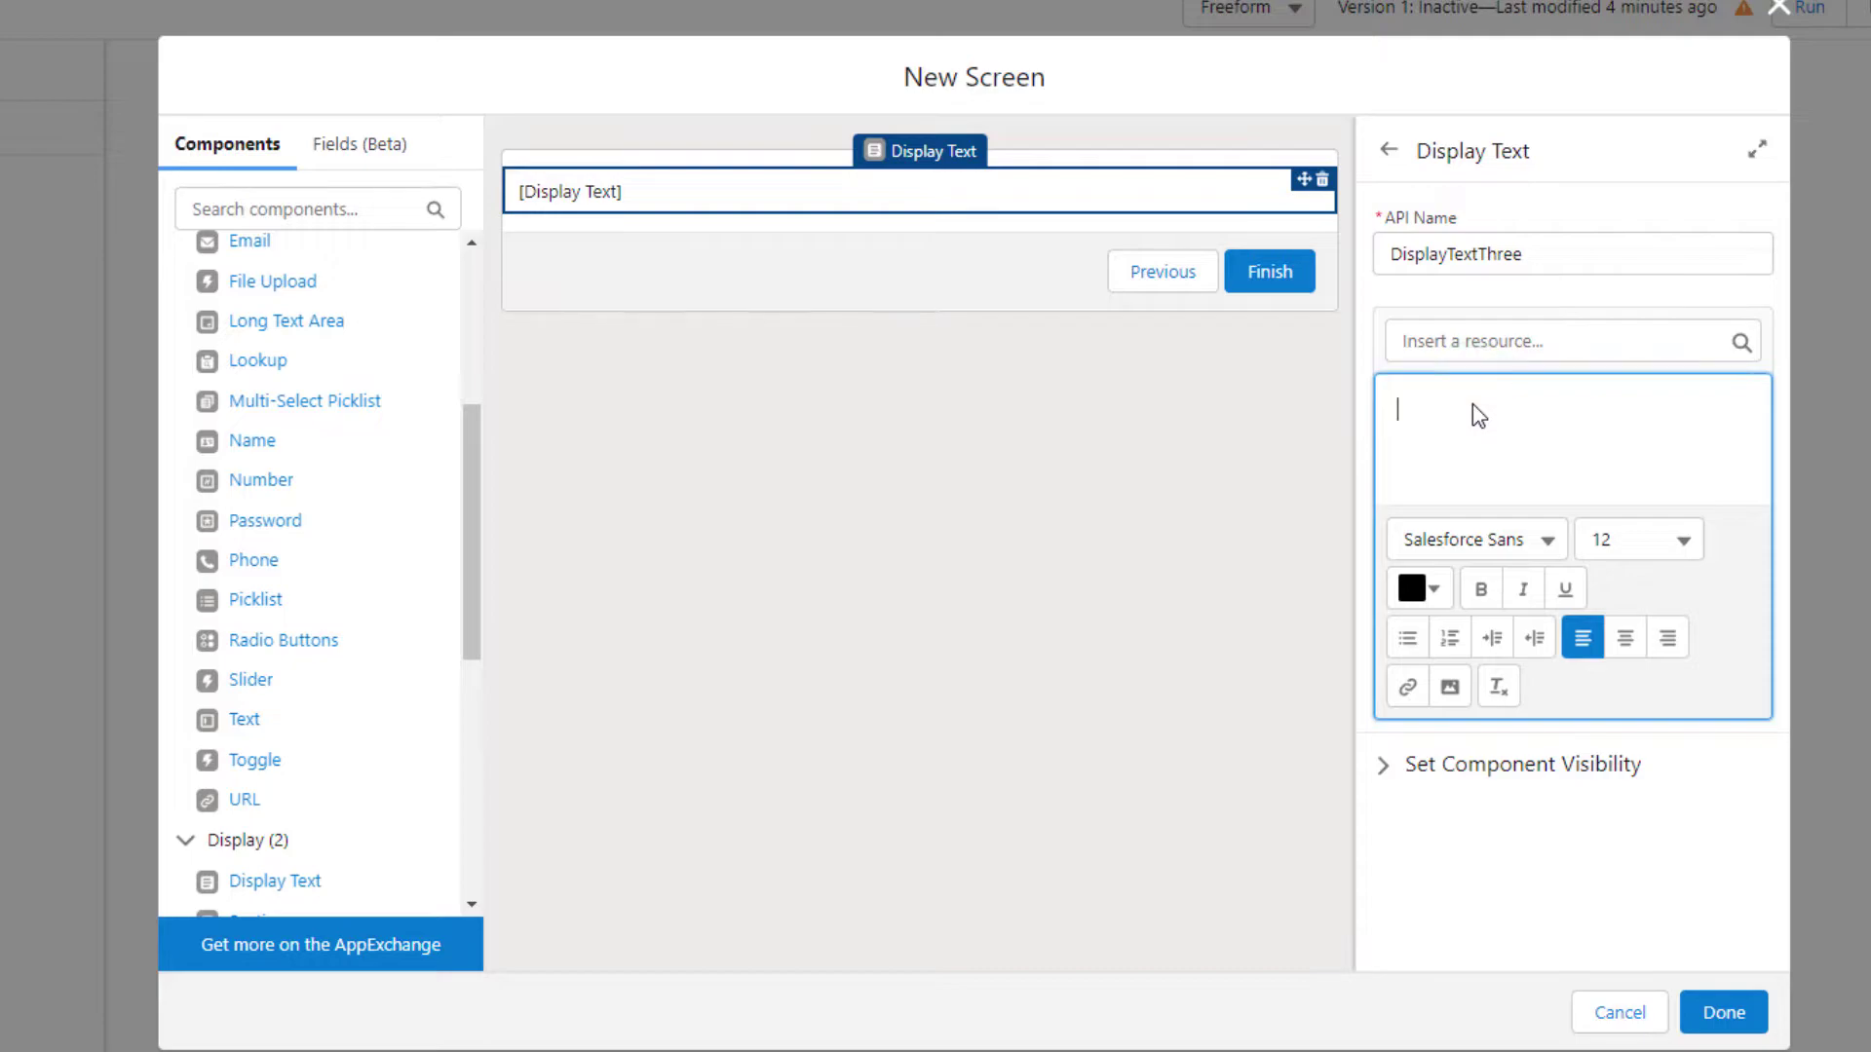
pyautogui.write('Please u')
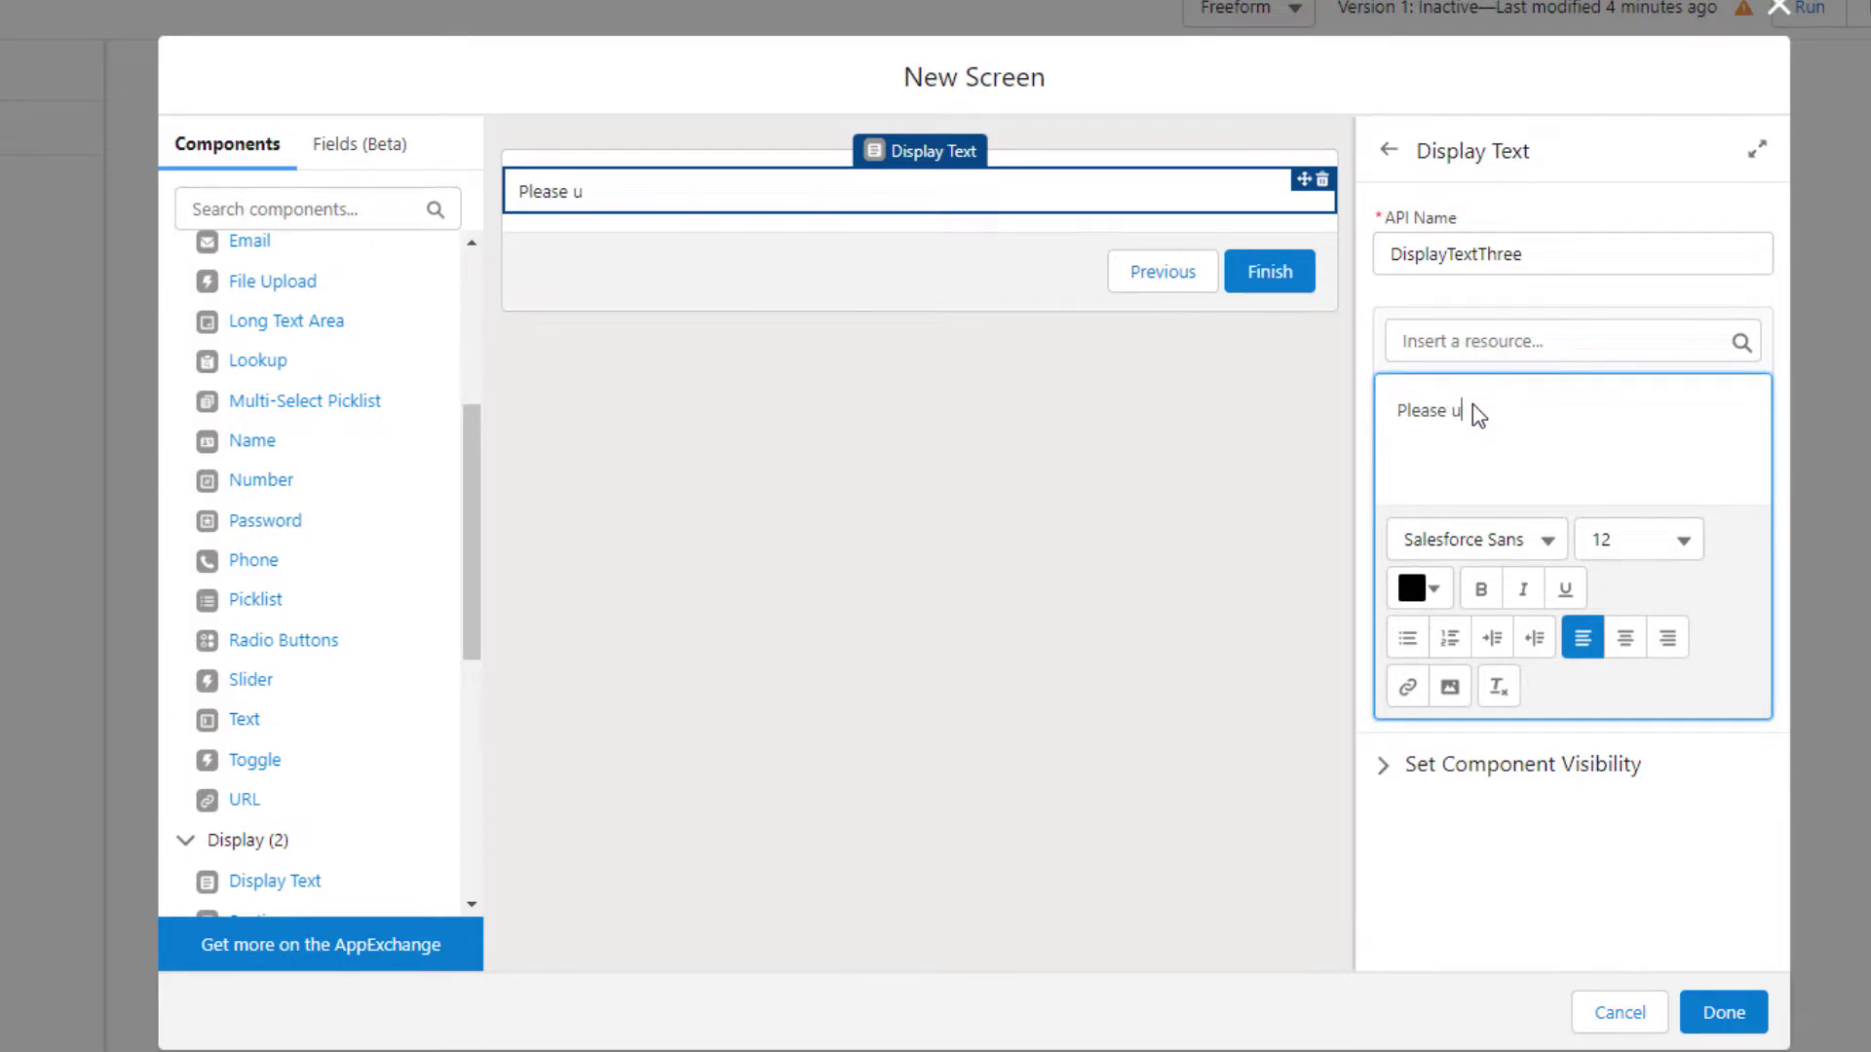
pyautogui.write('pdate the mobile phone number below')
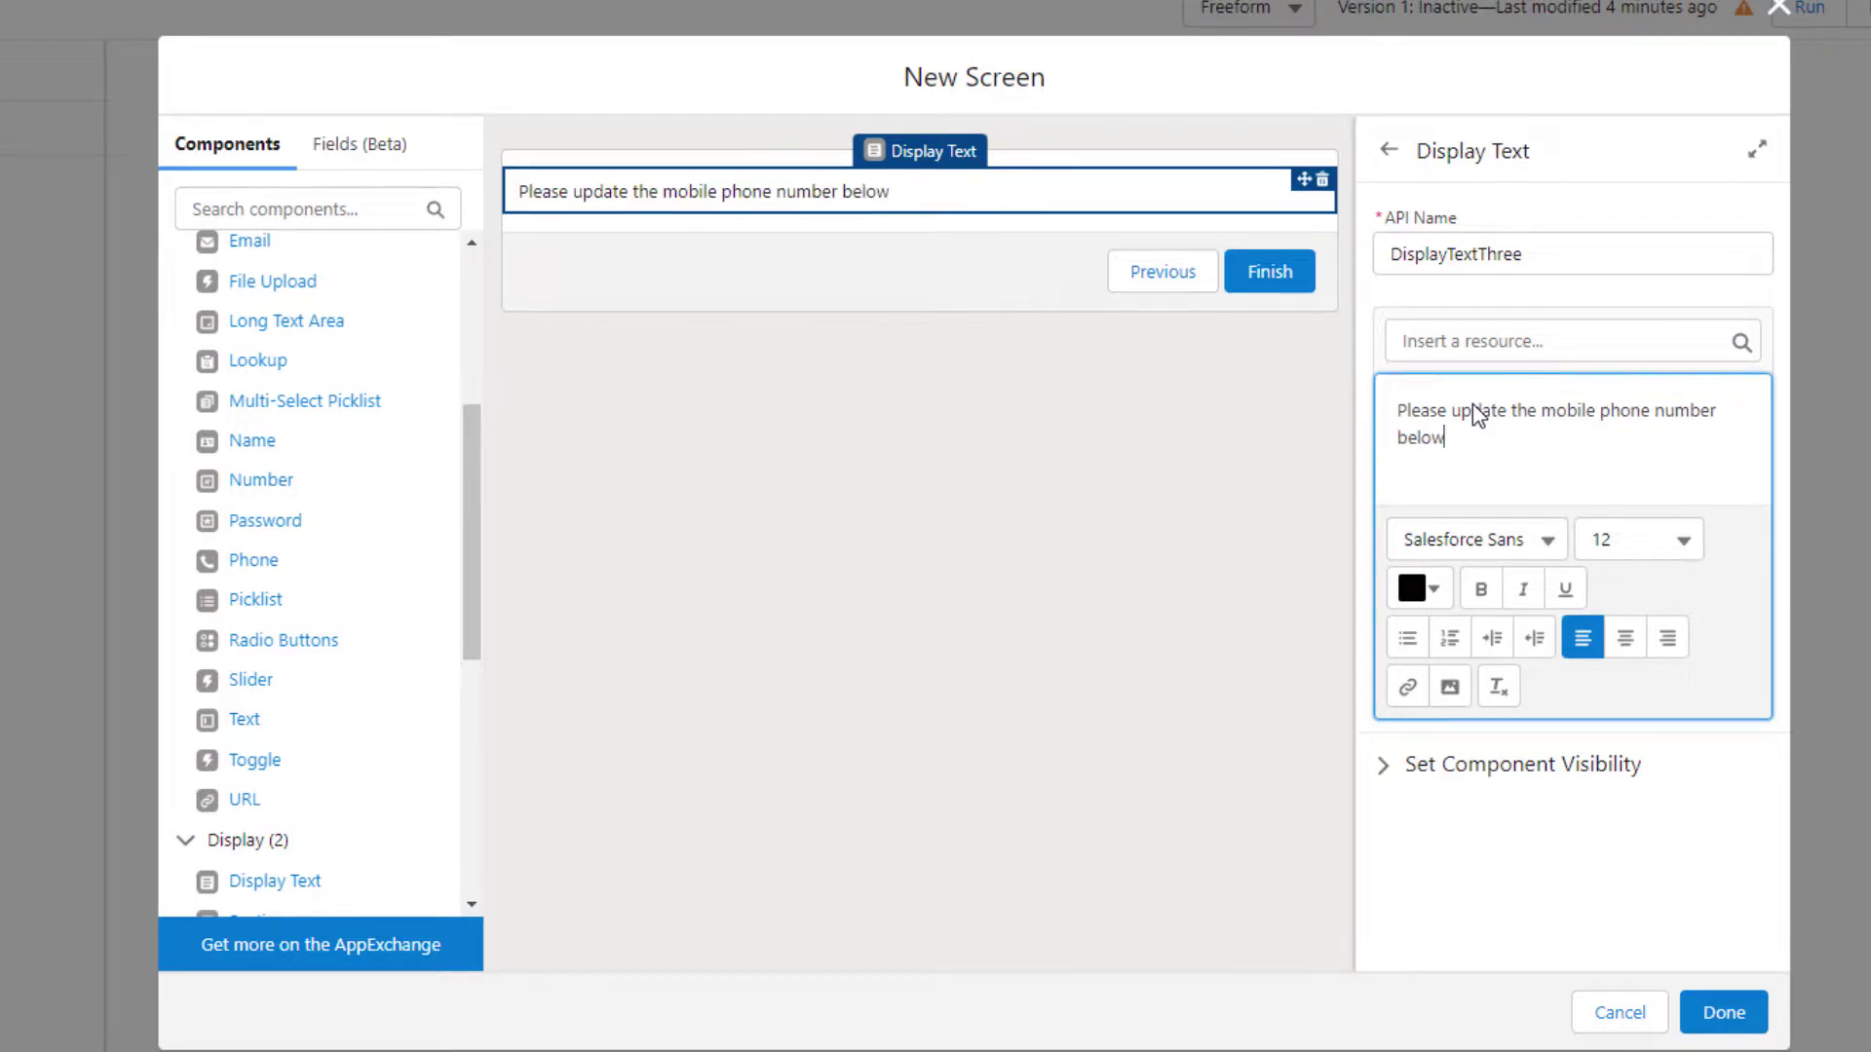
pyautogui.write(':')
pyautogui.press('Return')
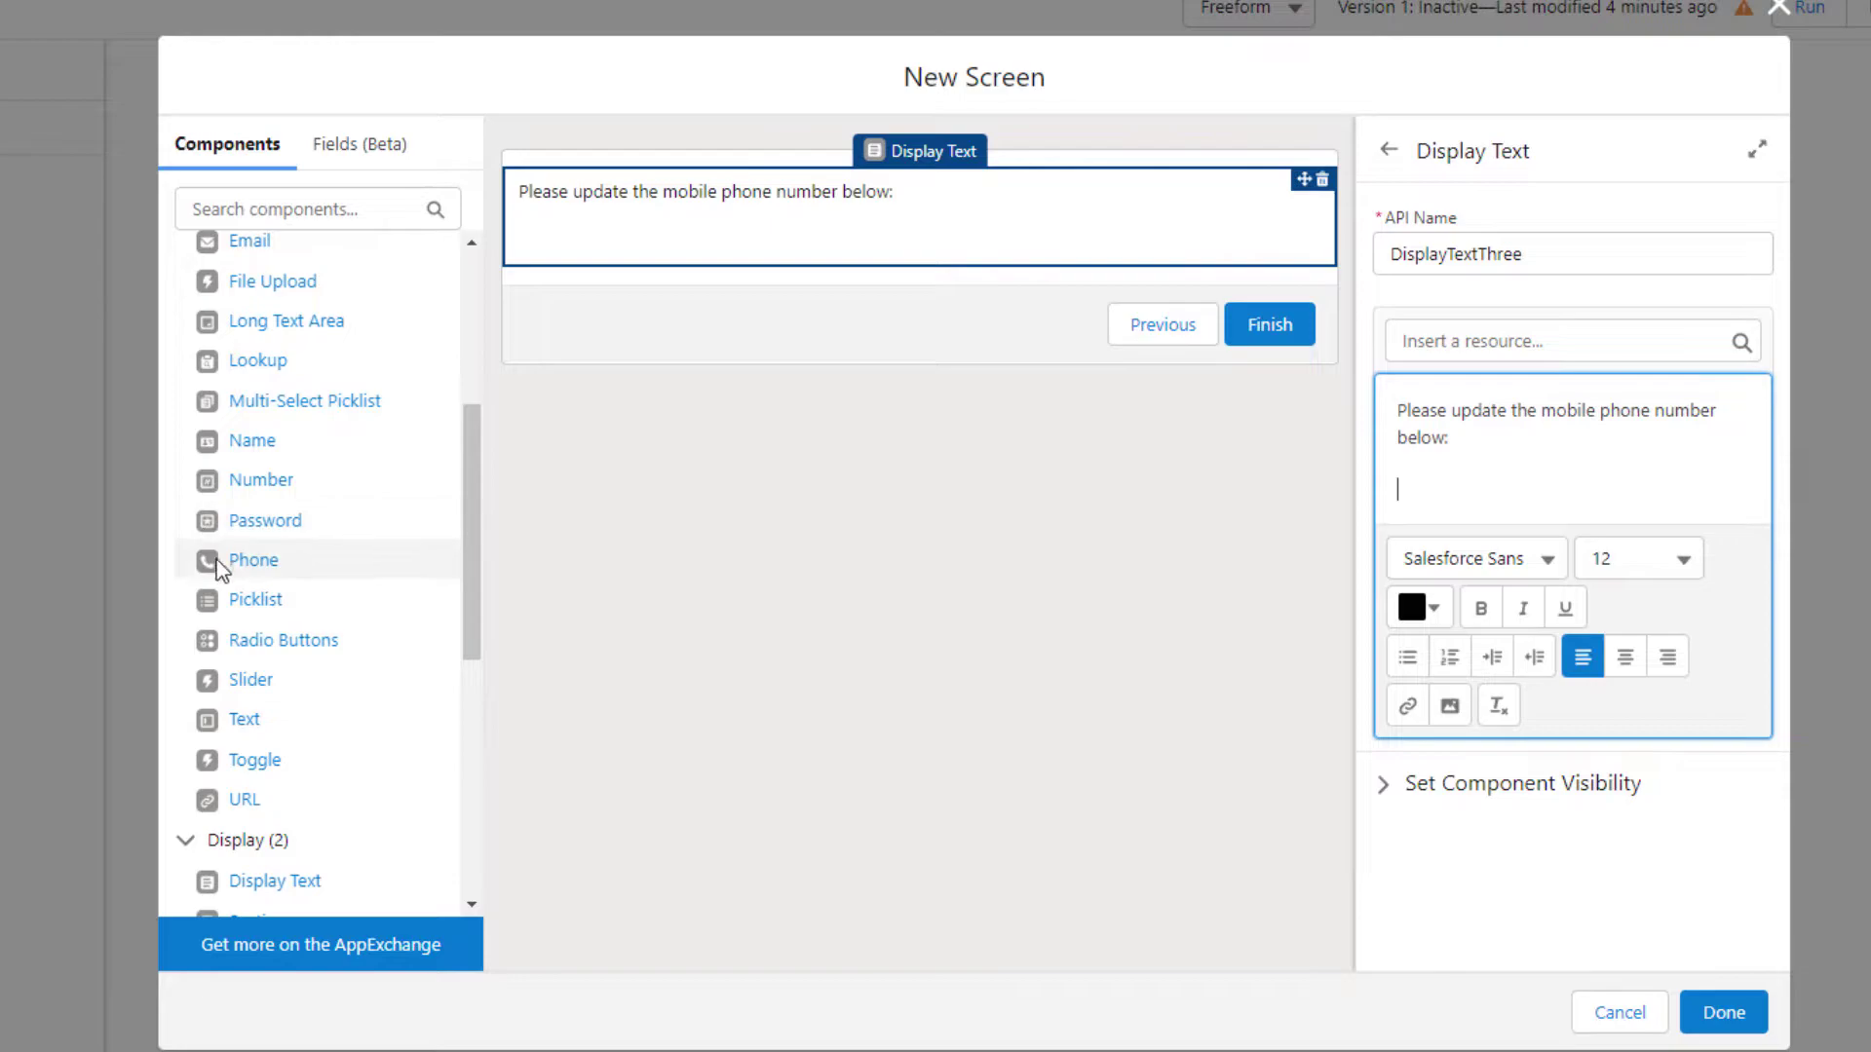
# Step: Add a Phone input with API name MobilePhone and a Mobile Phone label
pyautogui.moveTo(237, 580); pyautogui.dragTo(606, 285)
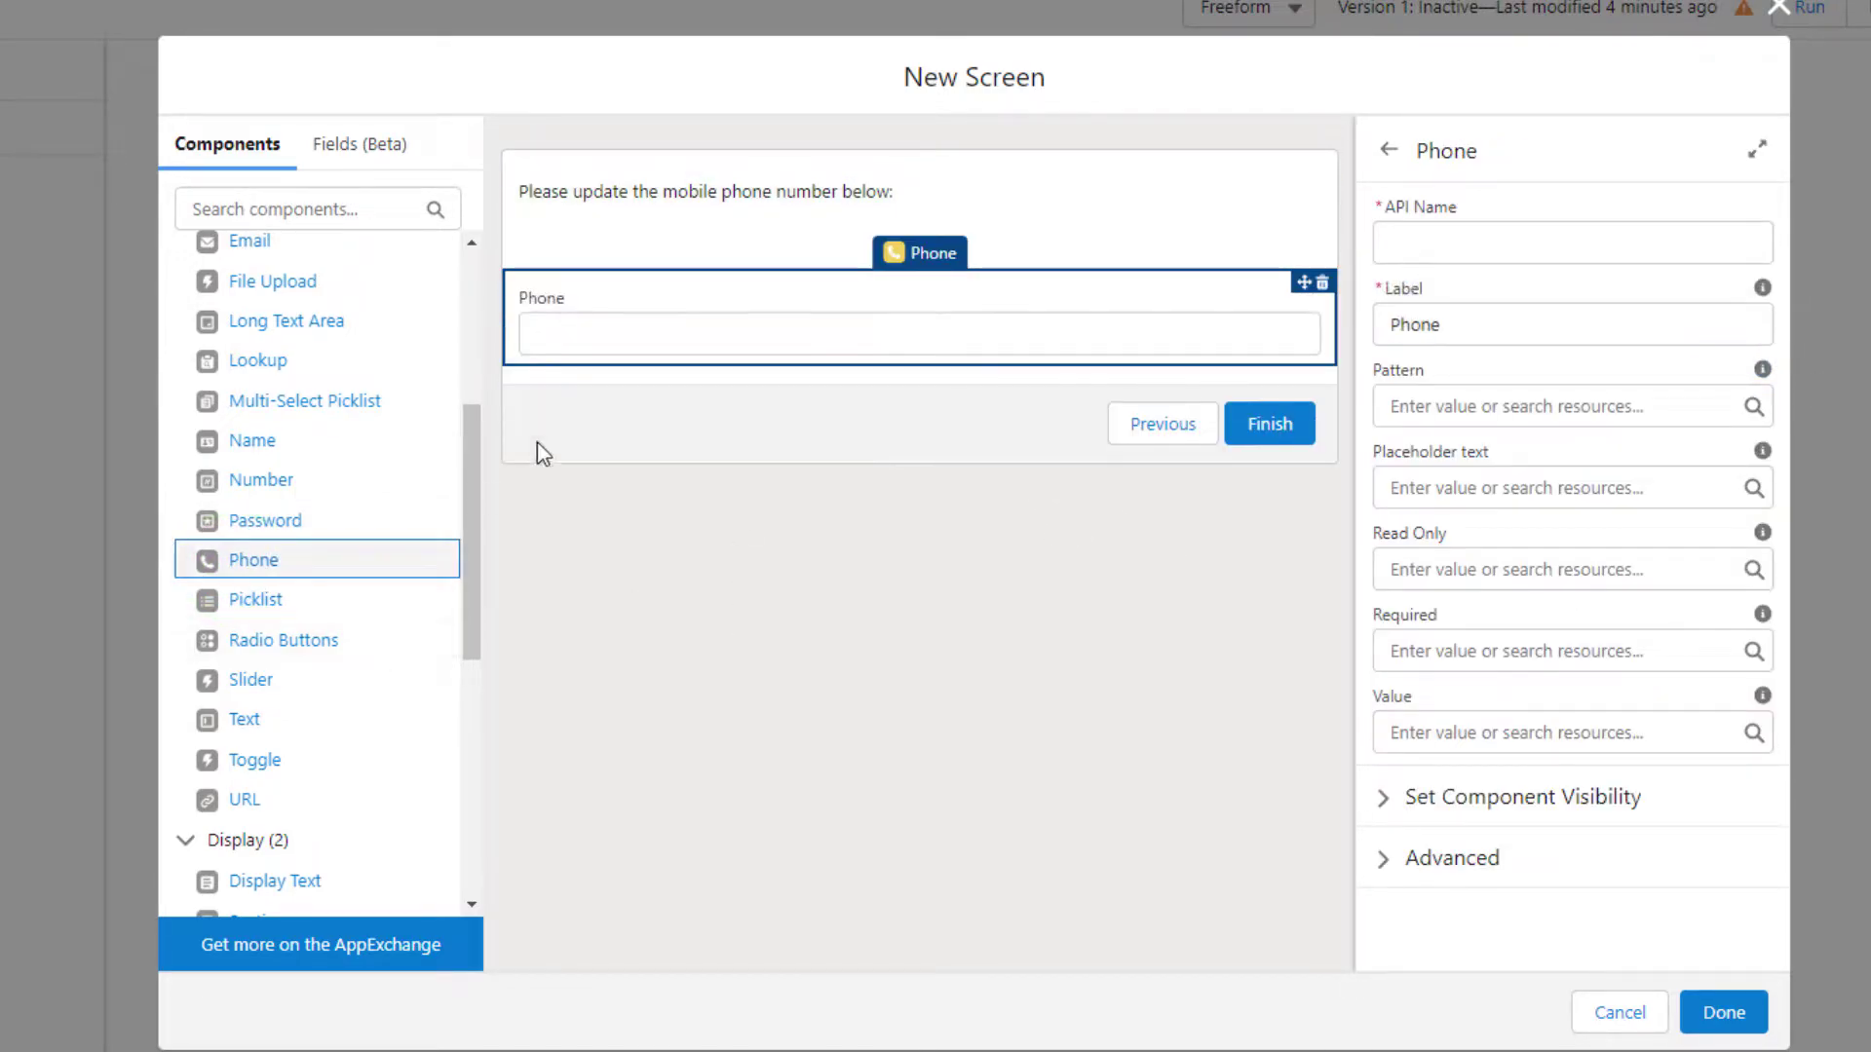
pyautogui.click(1422, 234)
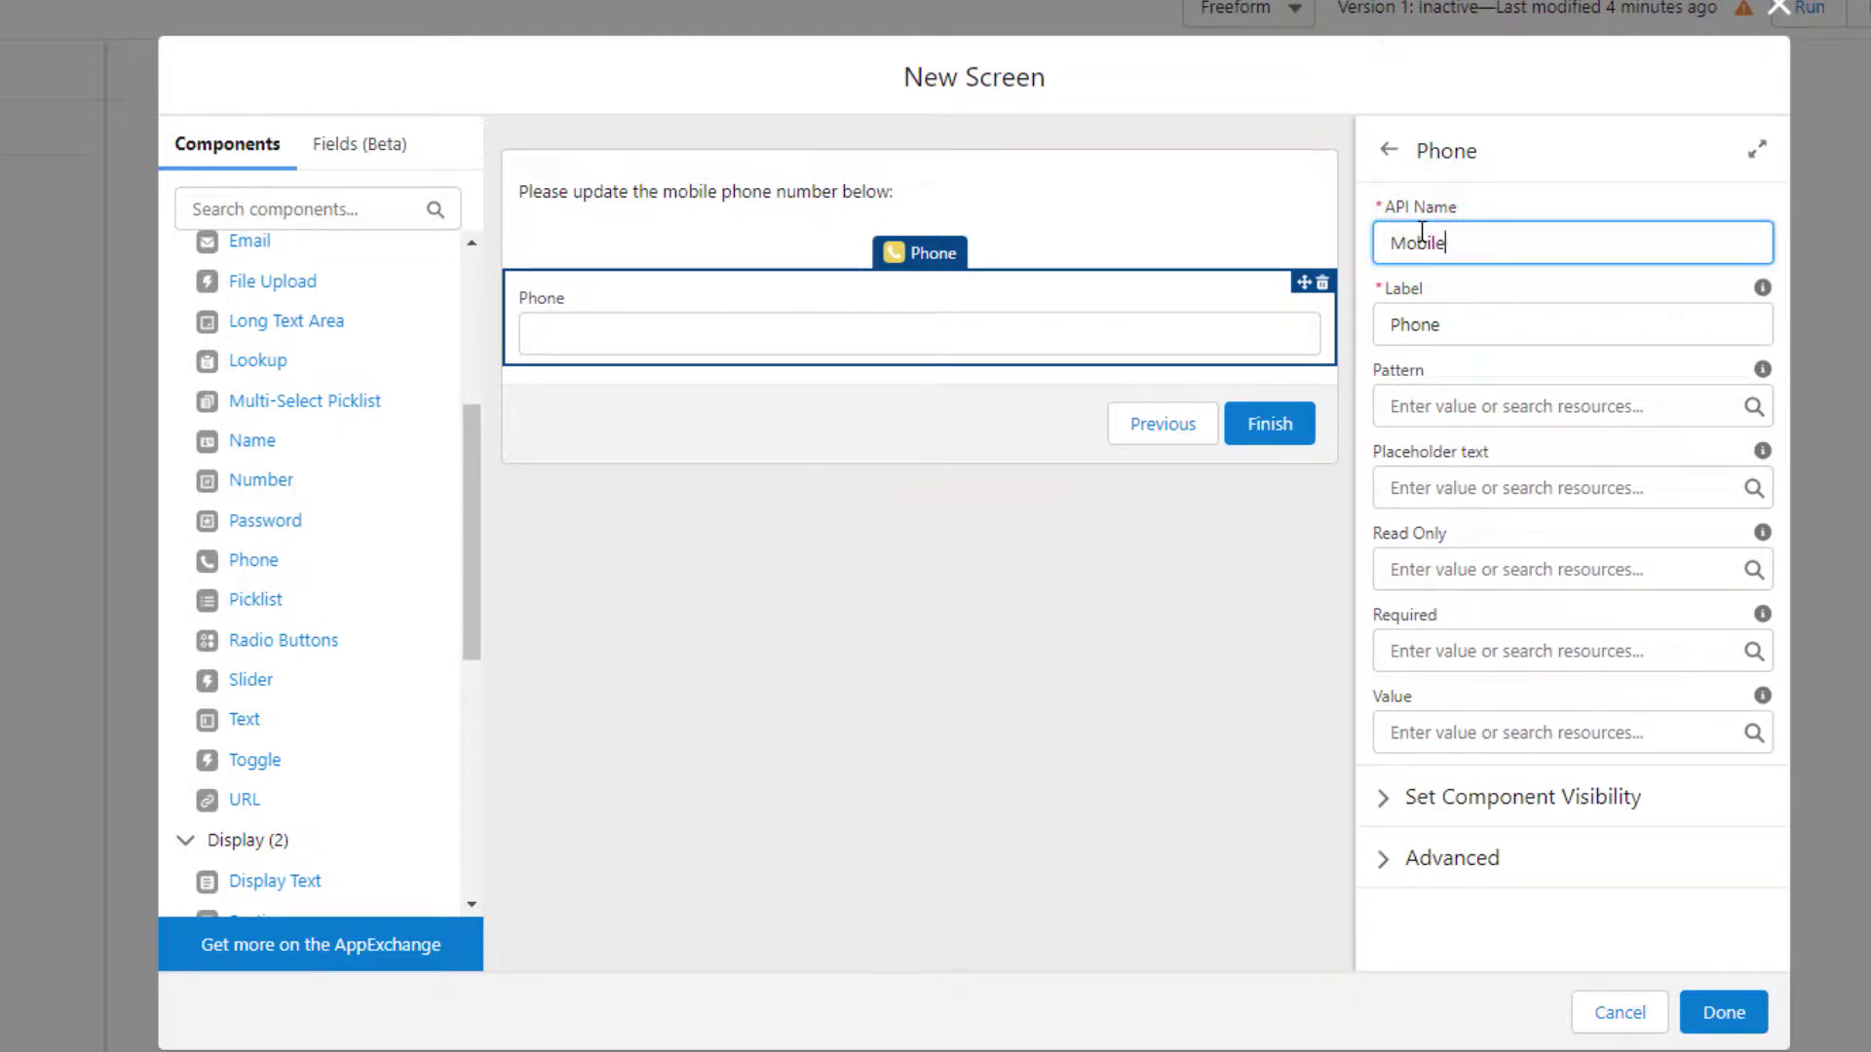
pyautogui.write('MobilePhone')
pyautogui.press('Tab')
pyautogui.write('Mo')
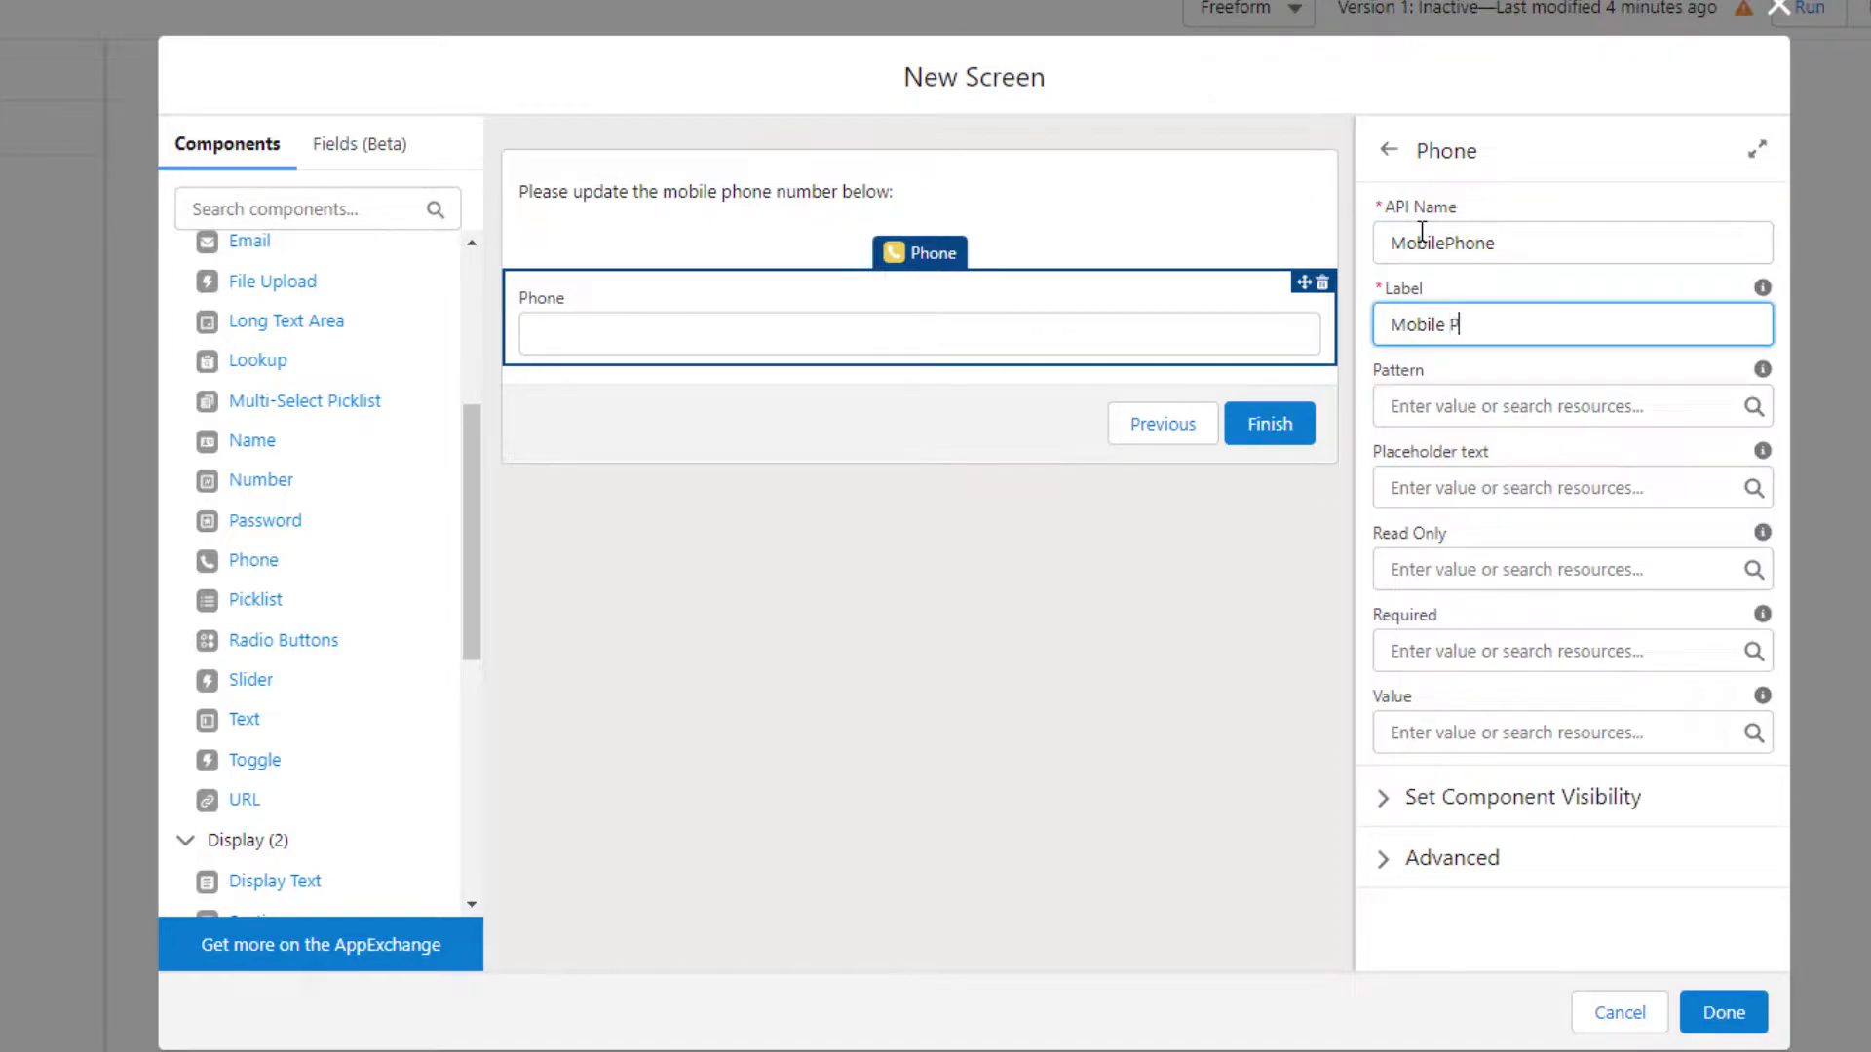
# Step: Set the phone field's placeholder to the looped contact's MobilePhone and make it required
pyautogui.click(1431, 486)
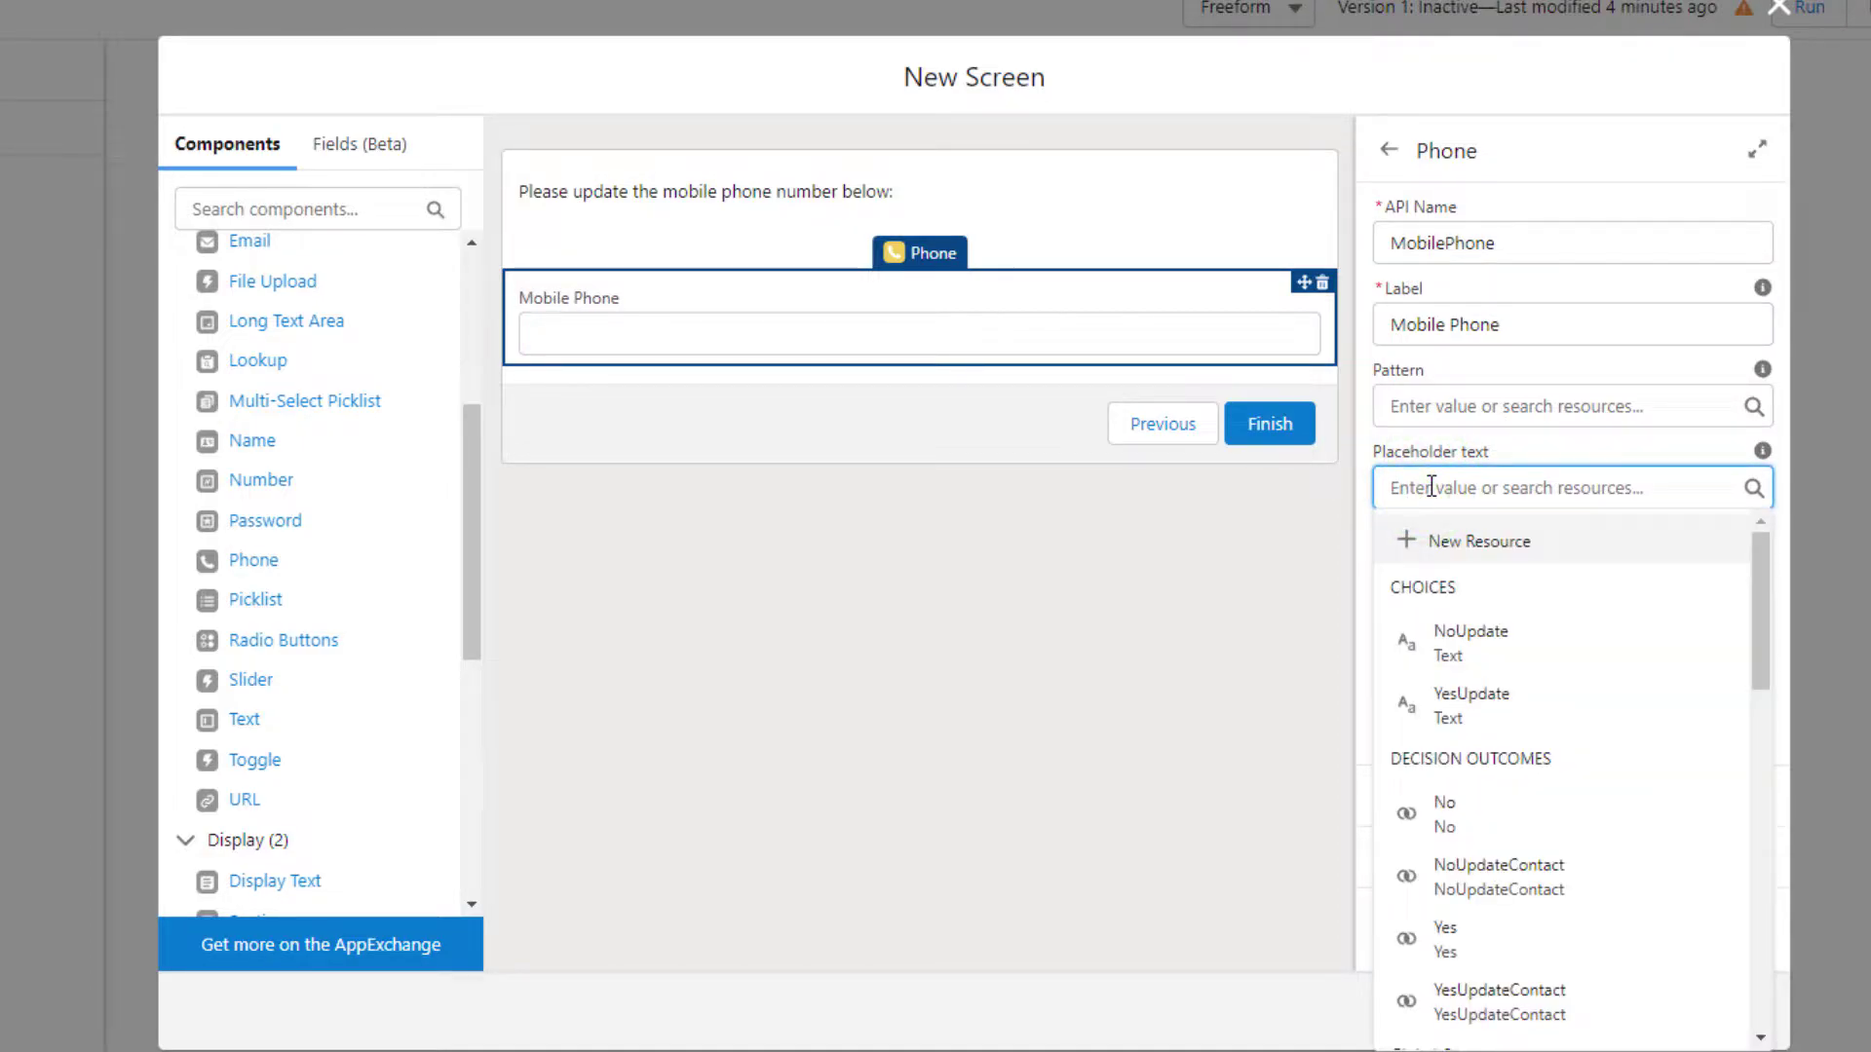
pyautogui.write('l')
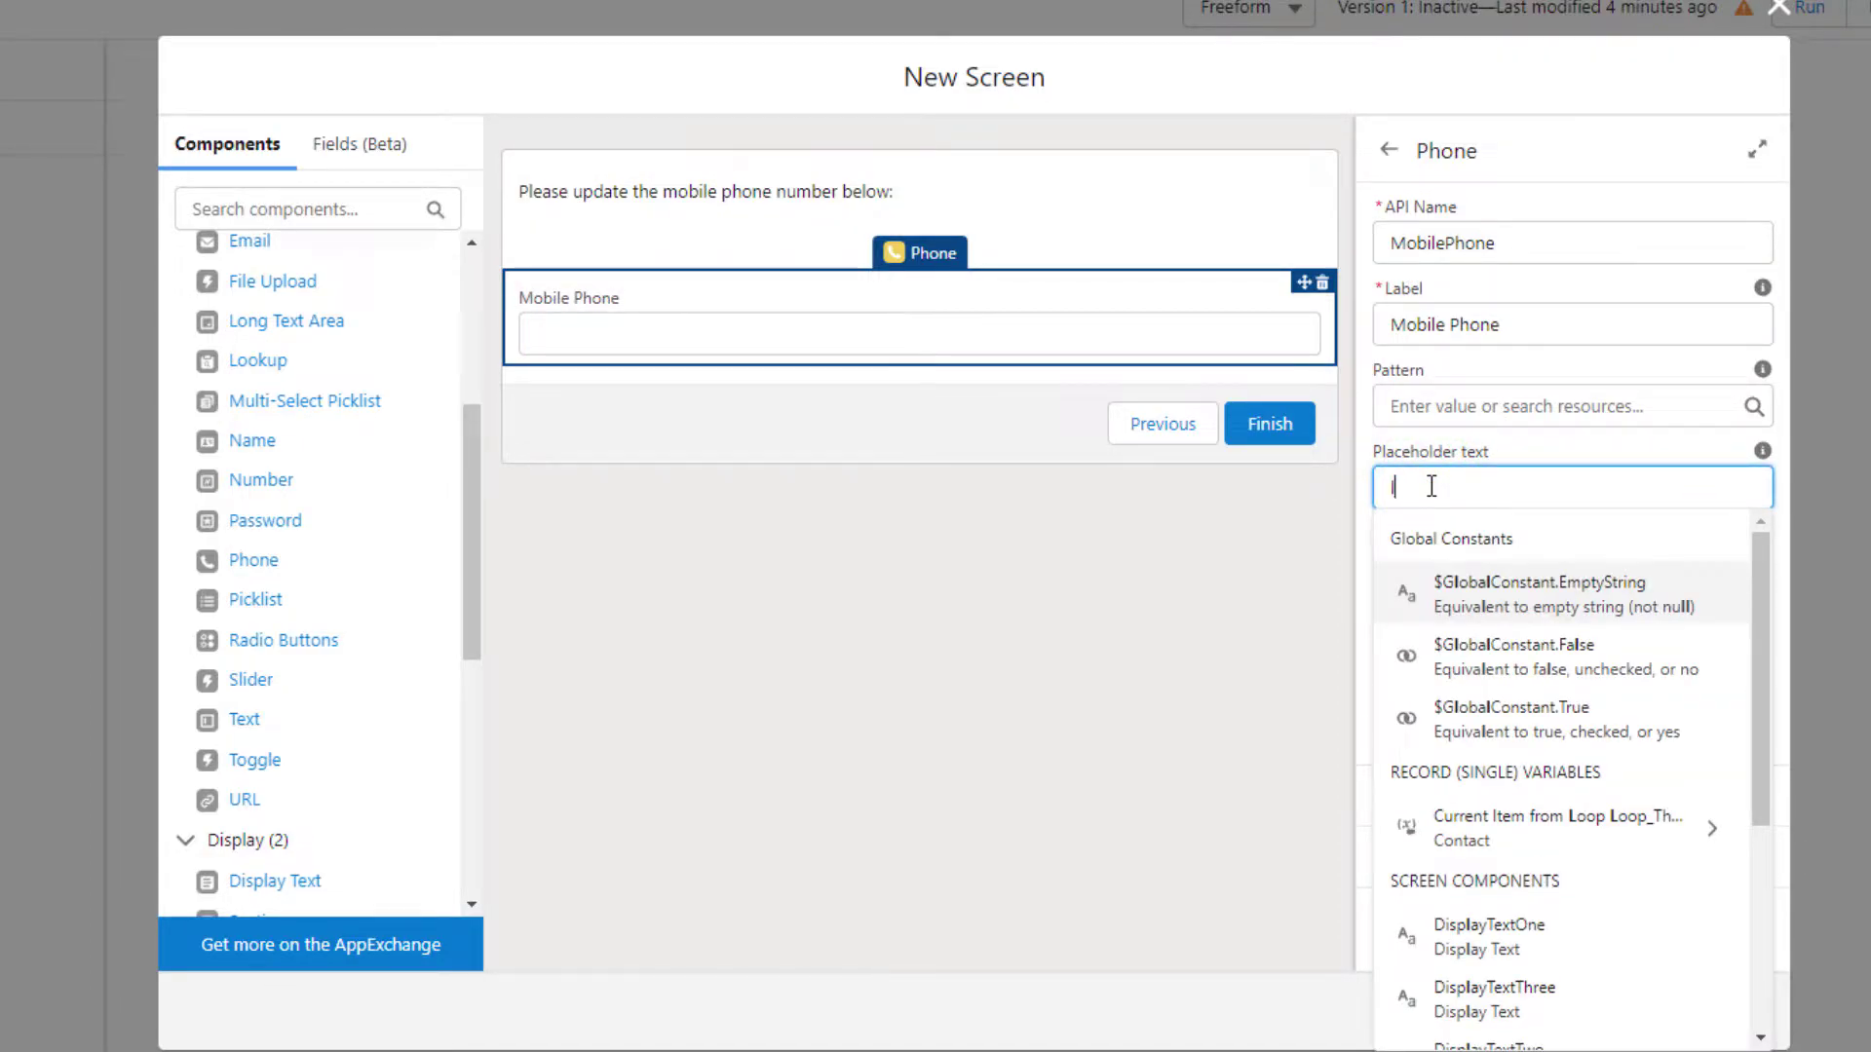
pyautogui.click(1476, 830)
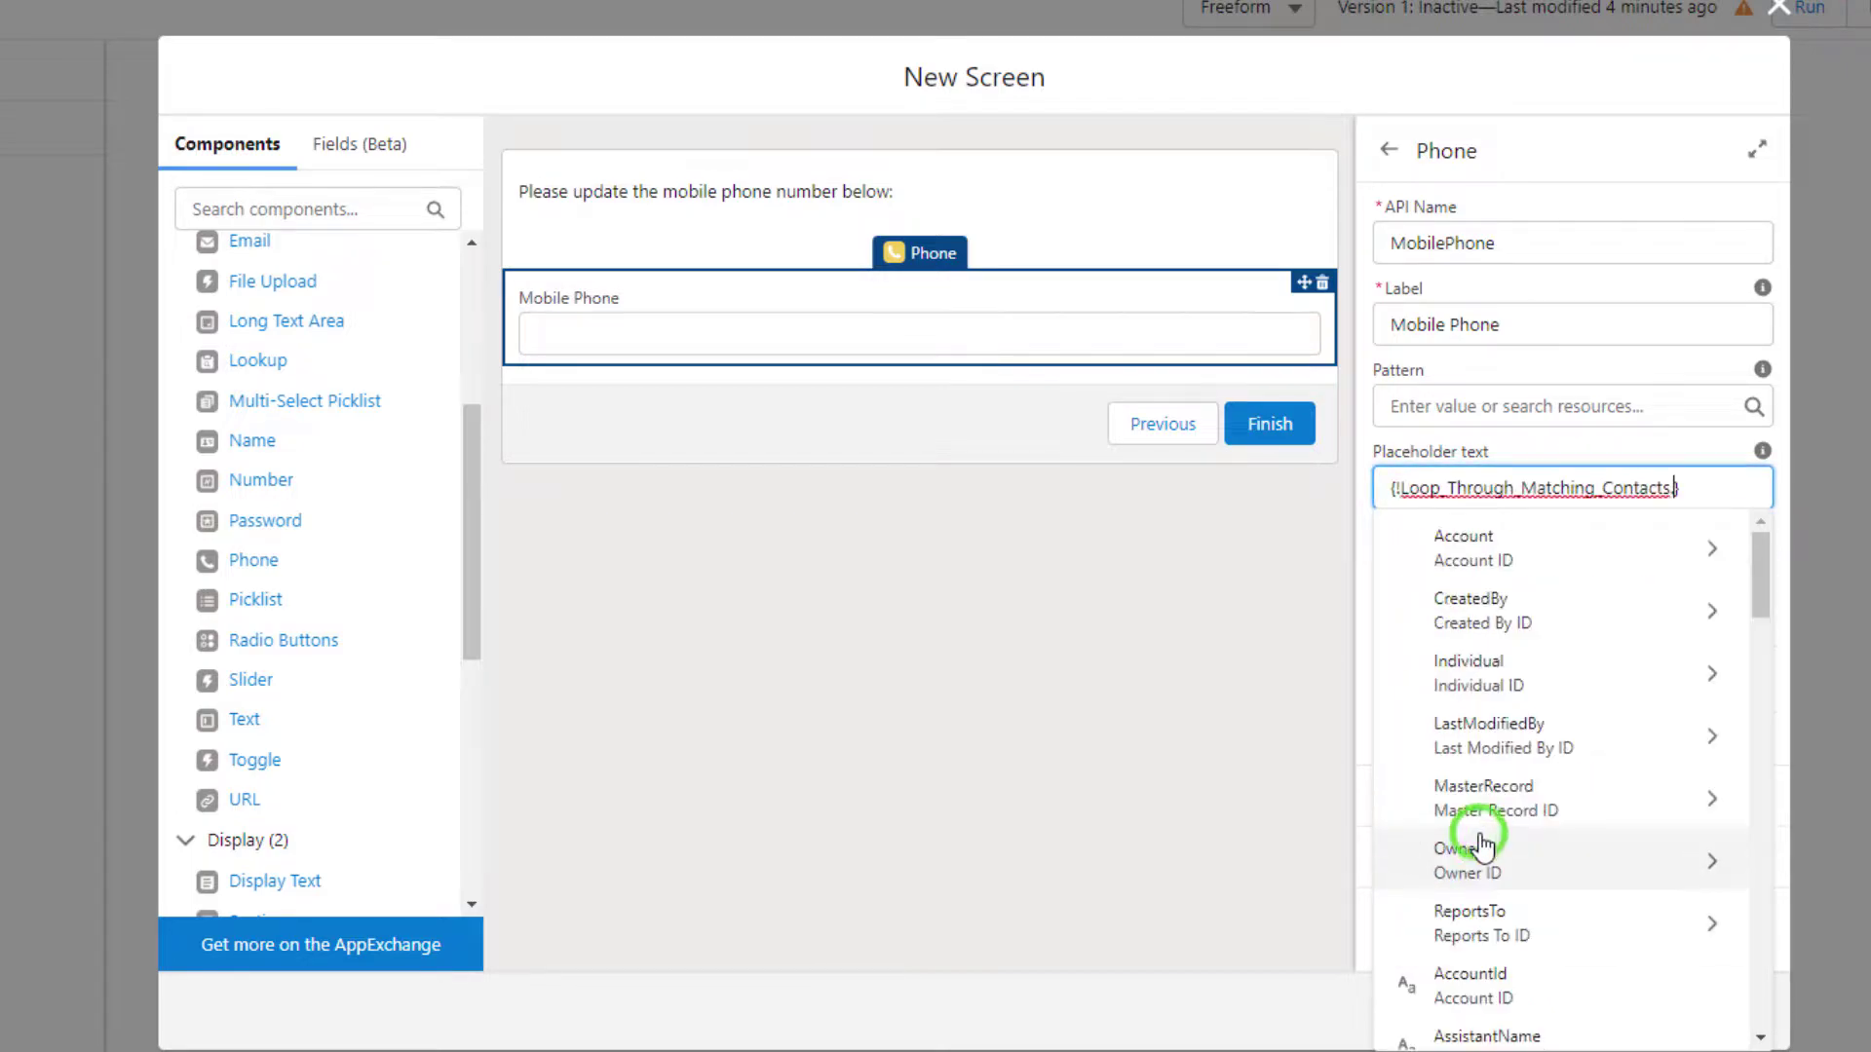
pyautogui.write('mobil')
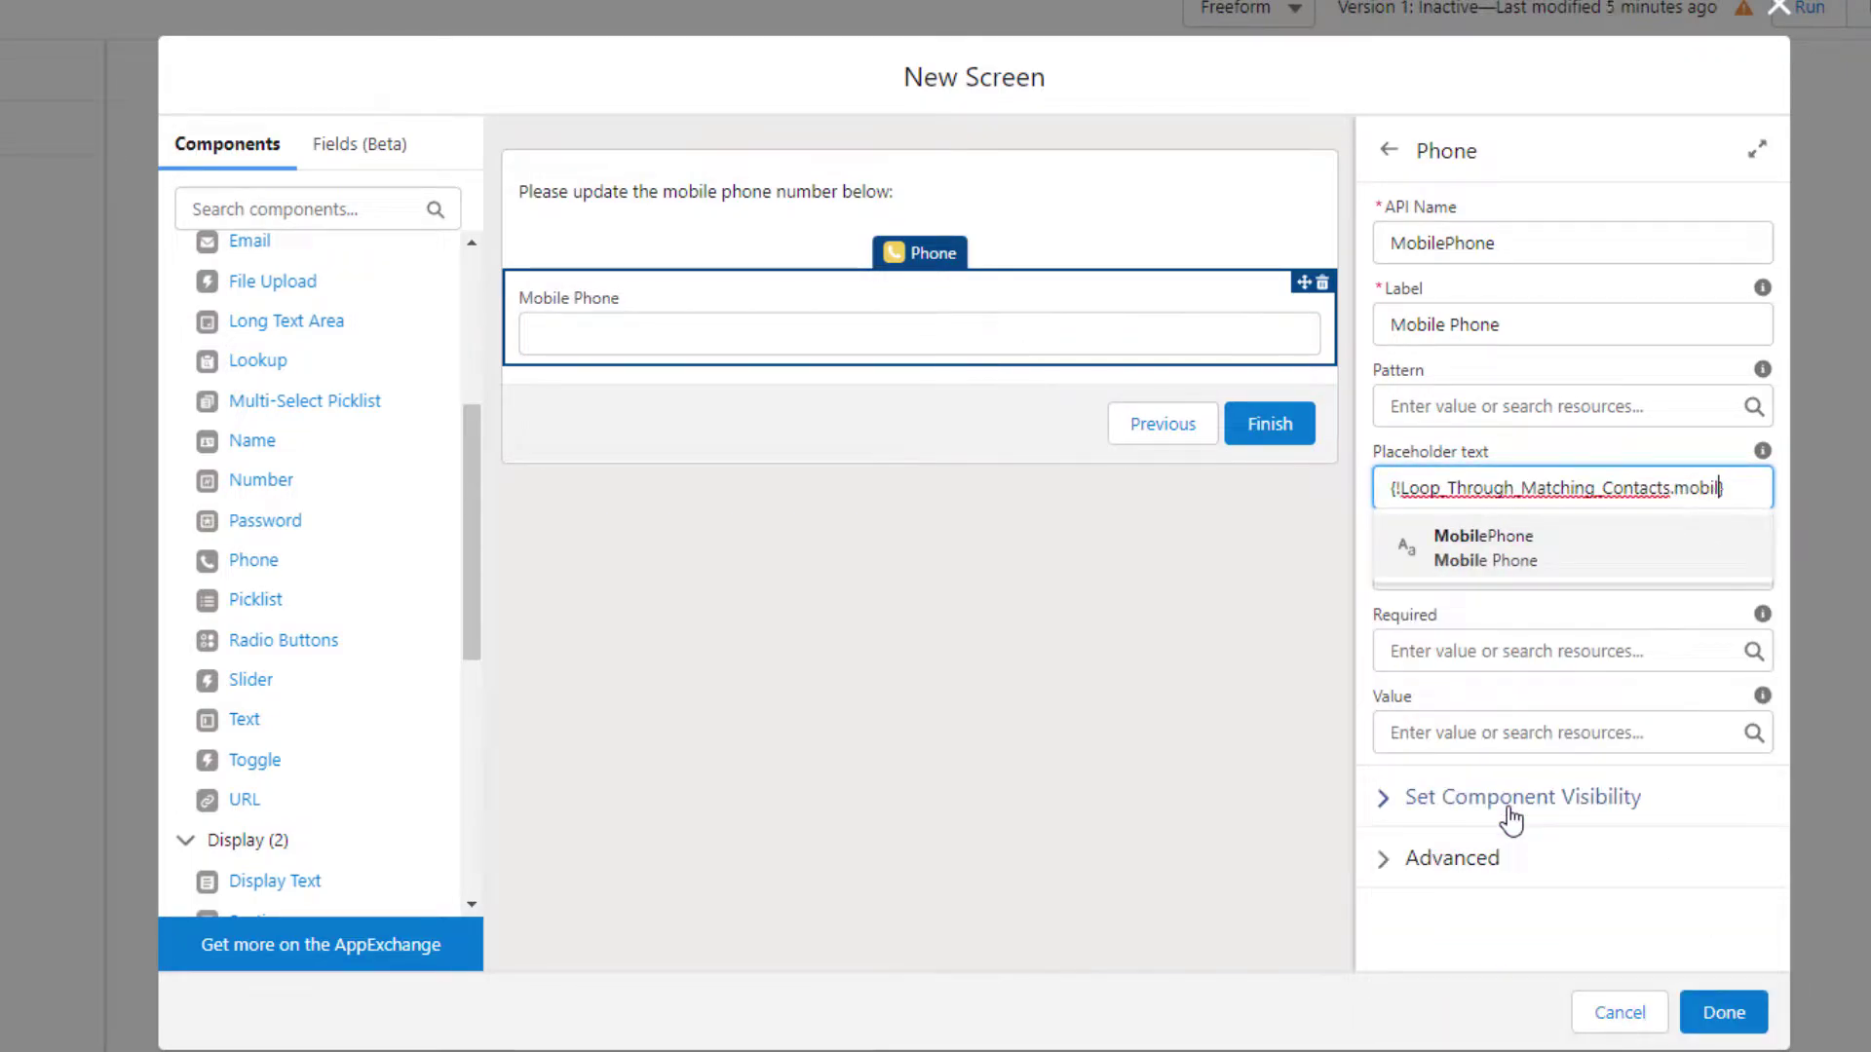
pyautogui.click(1521, 546)
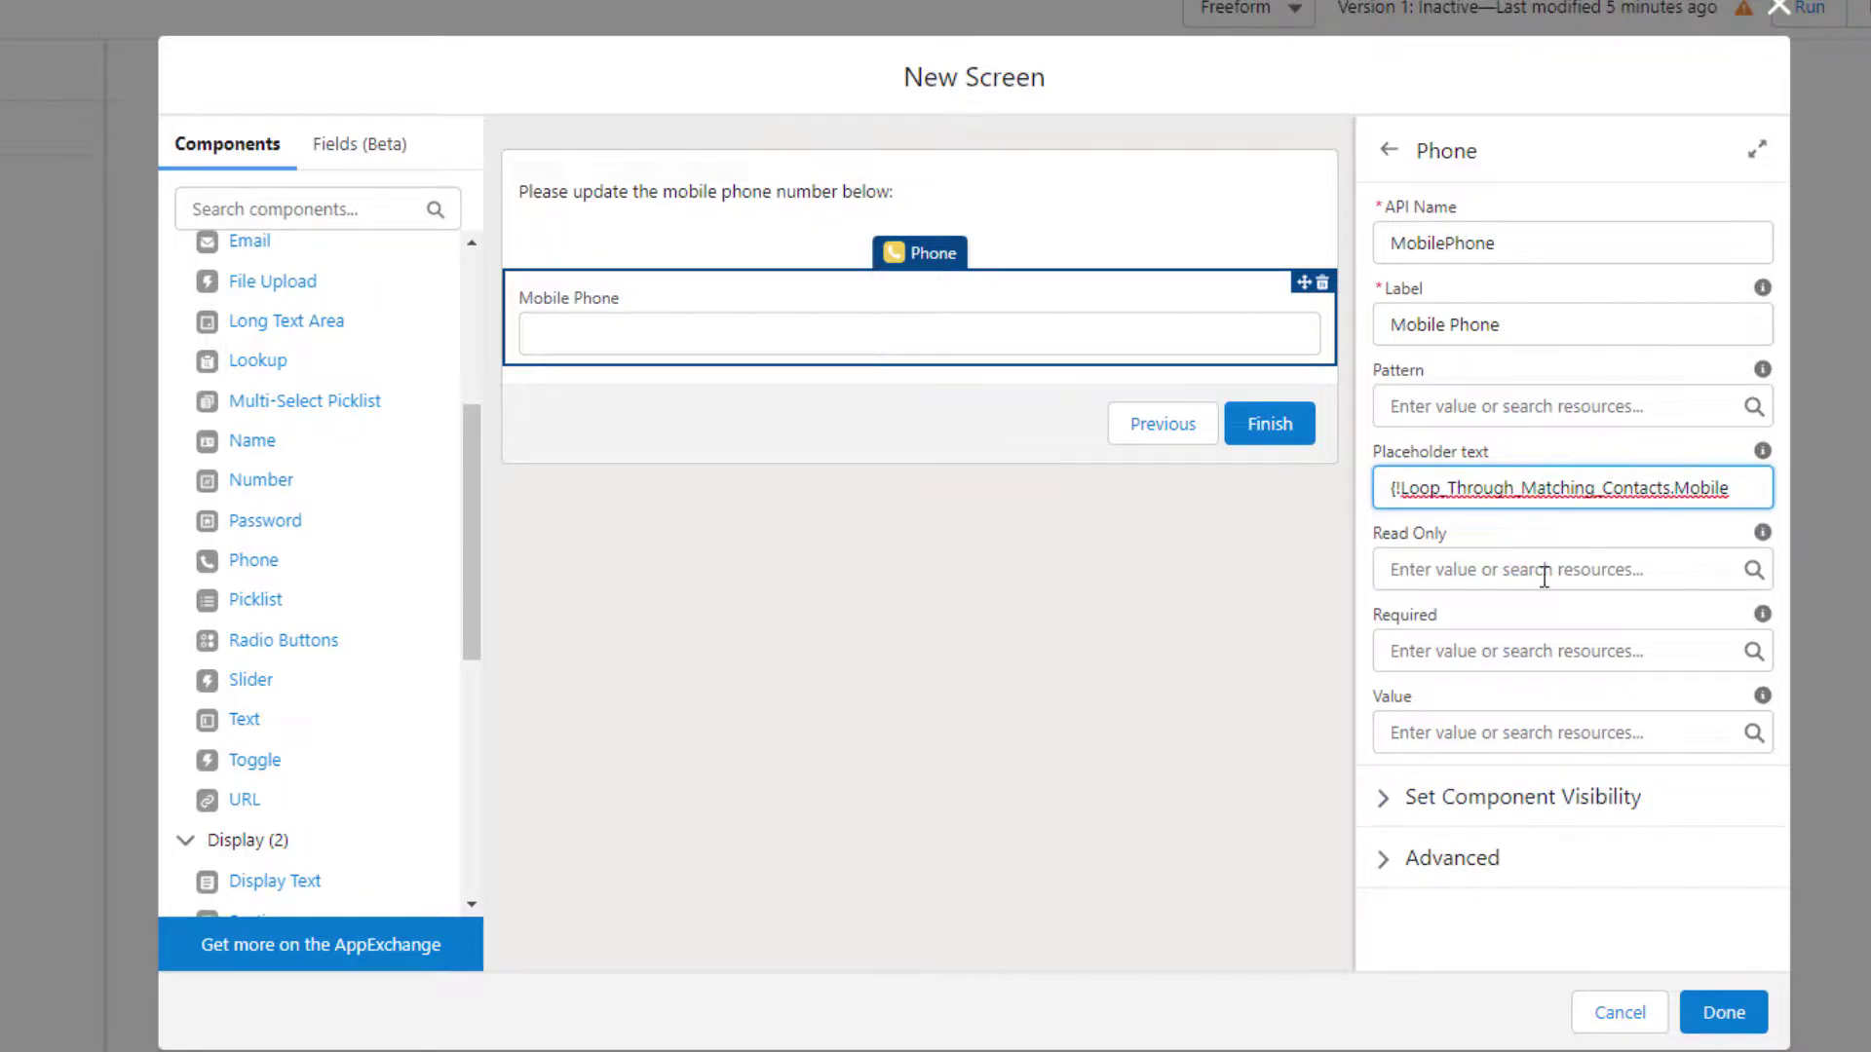
pyautogui.click(1560, 455)
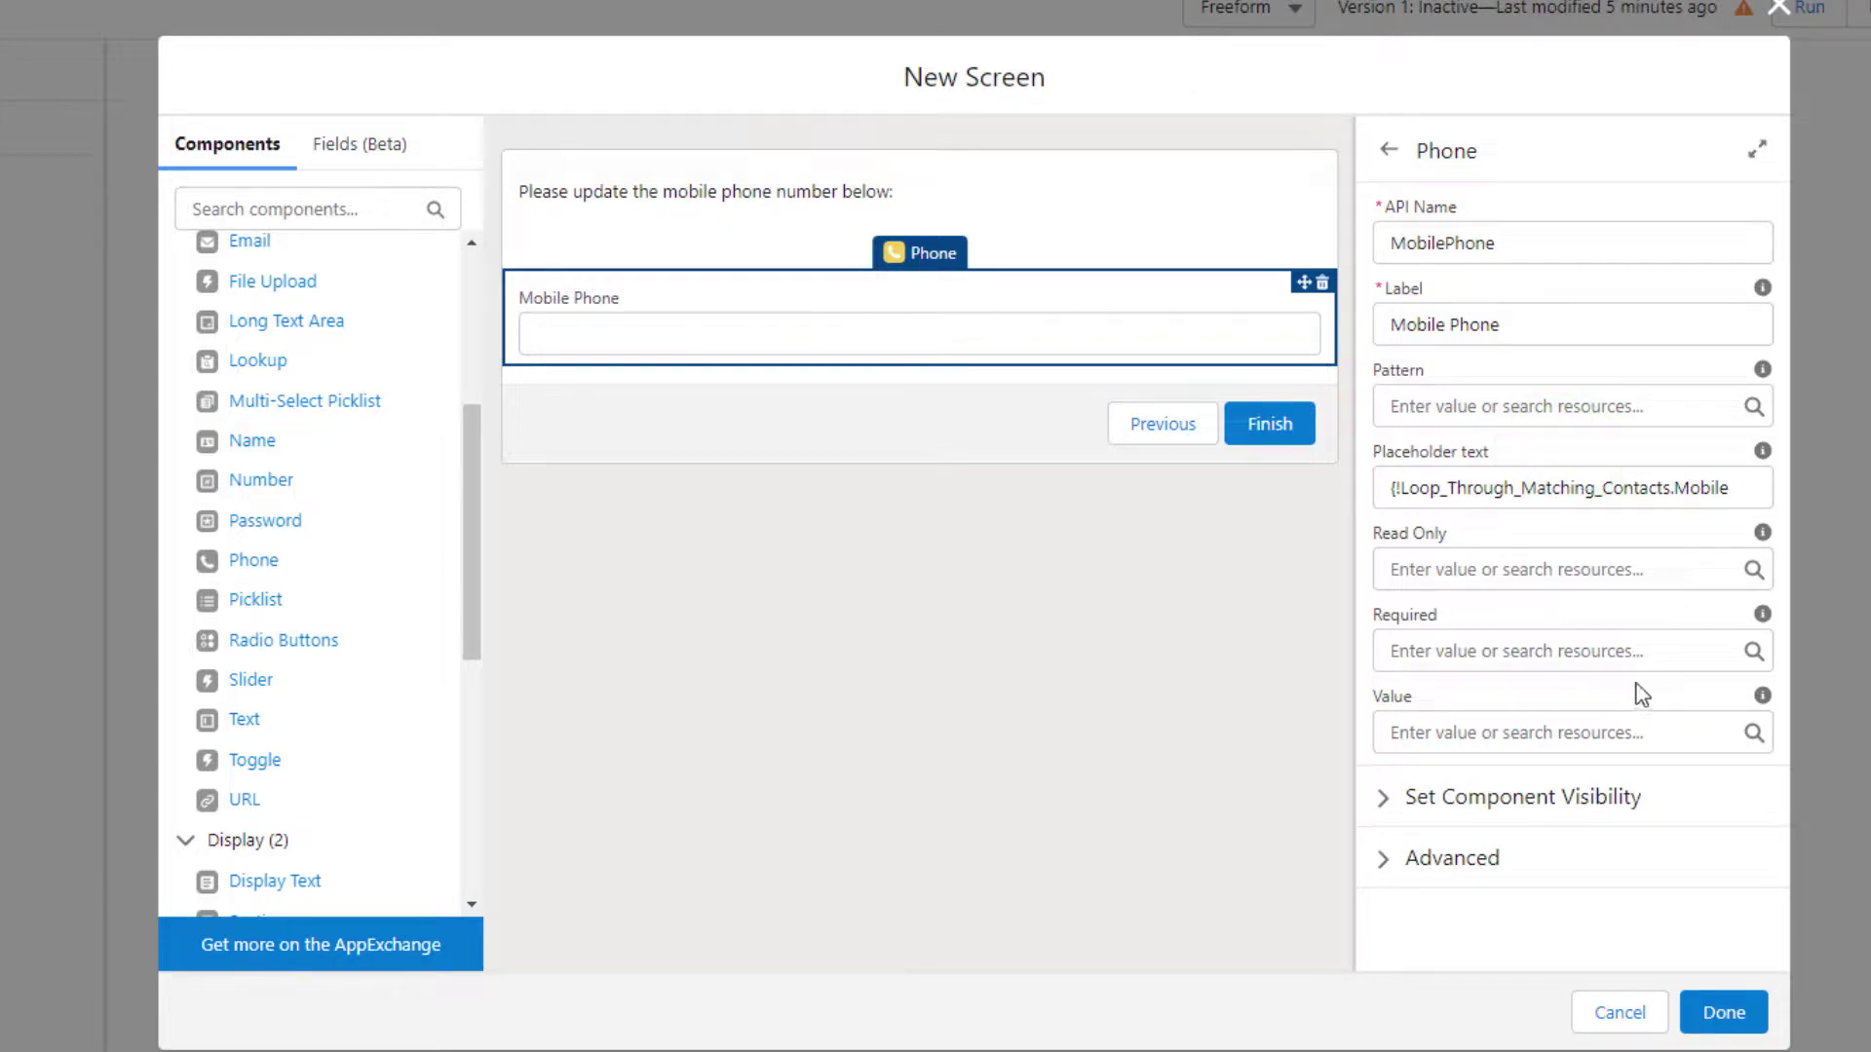
pyautogui.click(1439, 659)
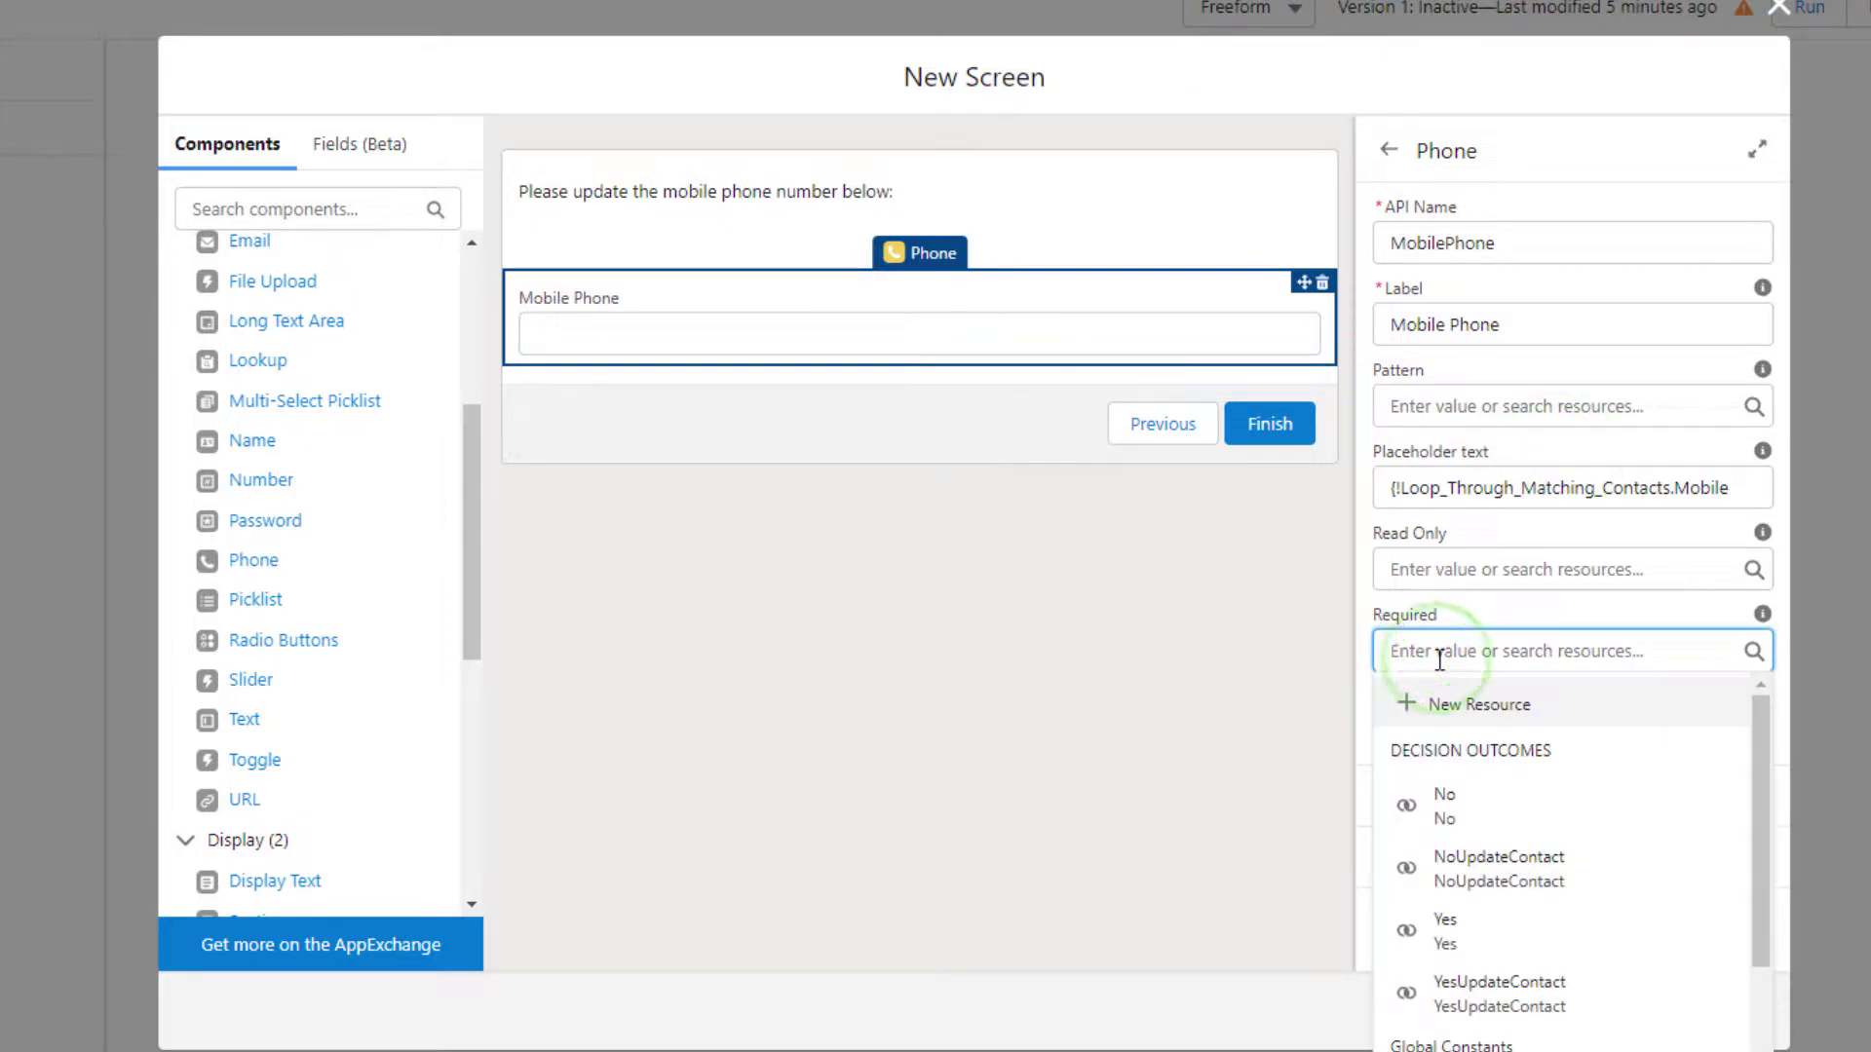
pyautogui.write('tr')
pyautogui.click(1471, 753)
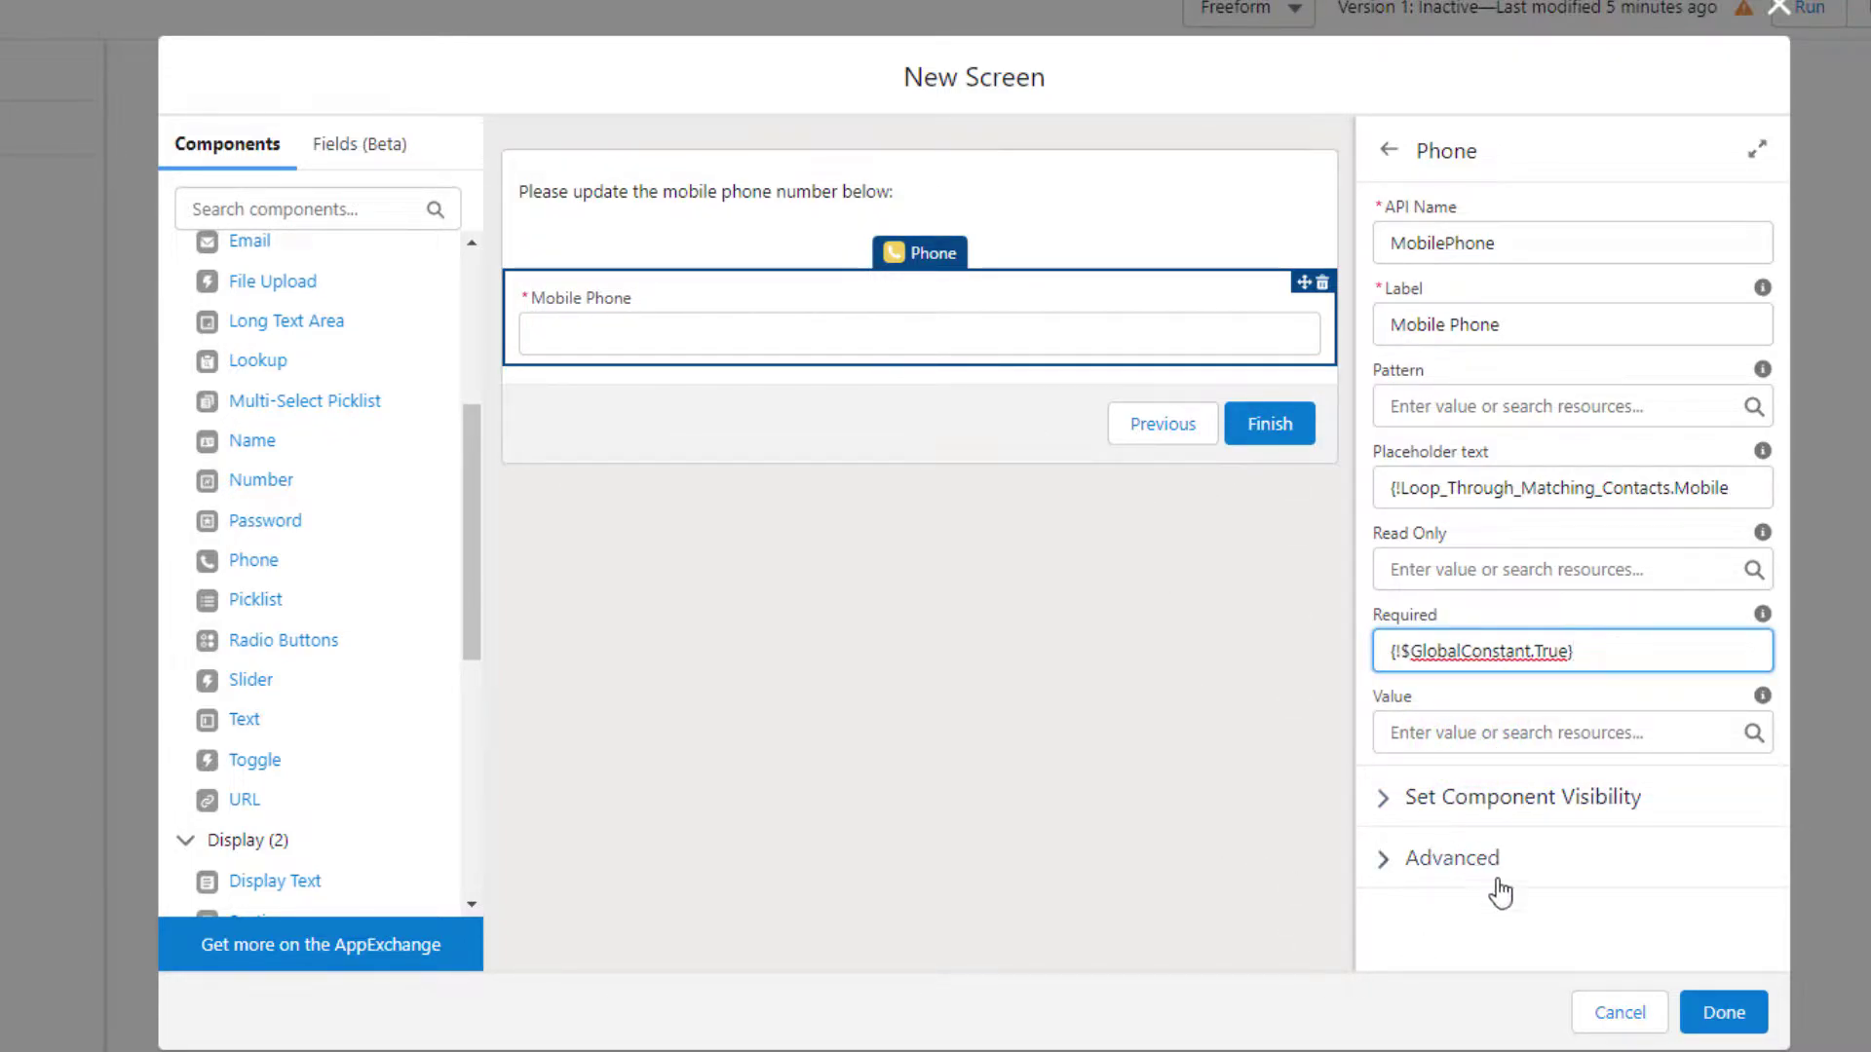
# Step: Label the screen 'Screen Three' and save it onto the canvas
pyautogui.click(1742, 1026)
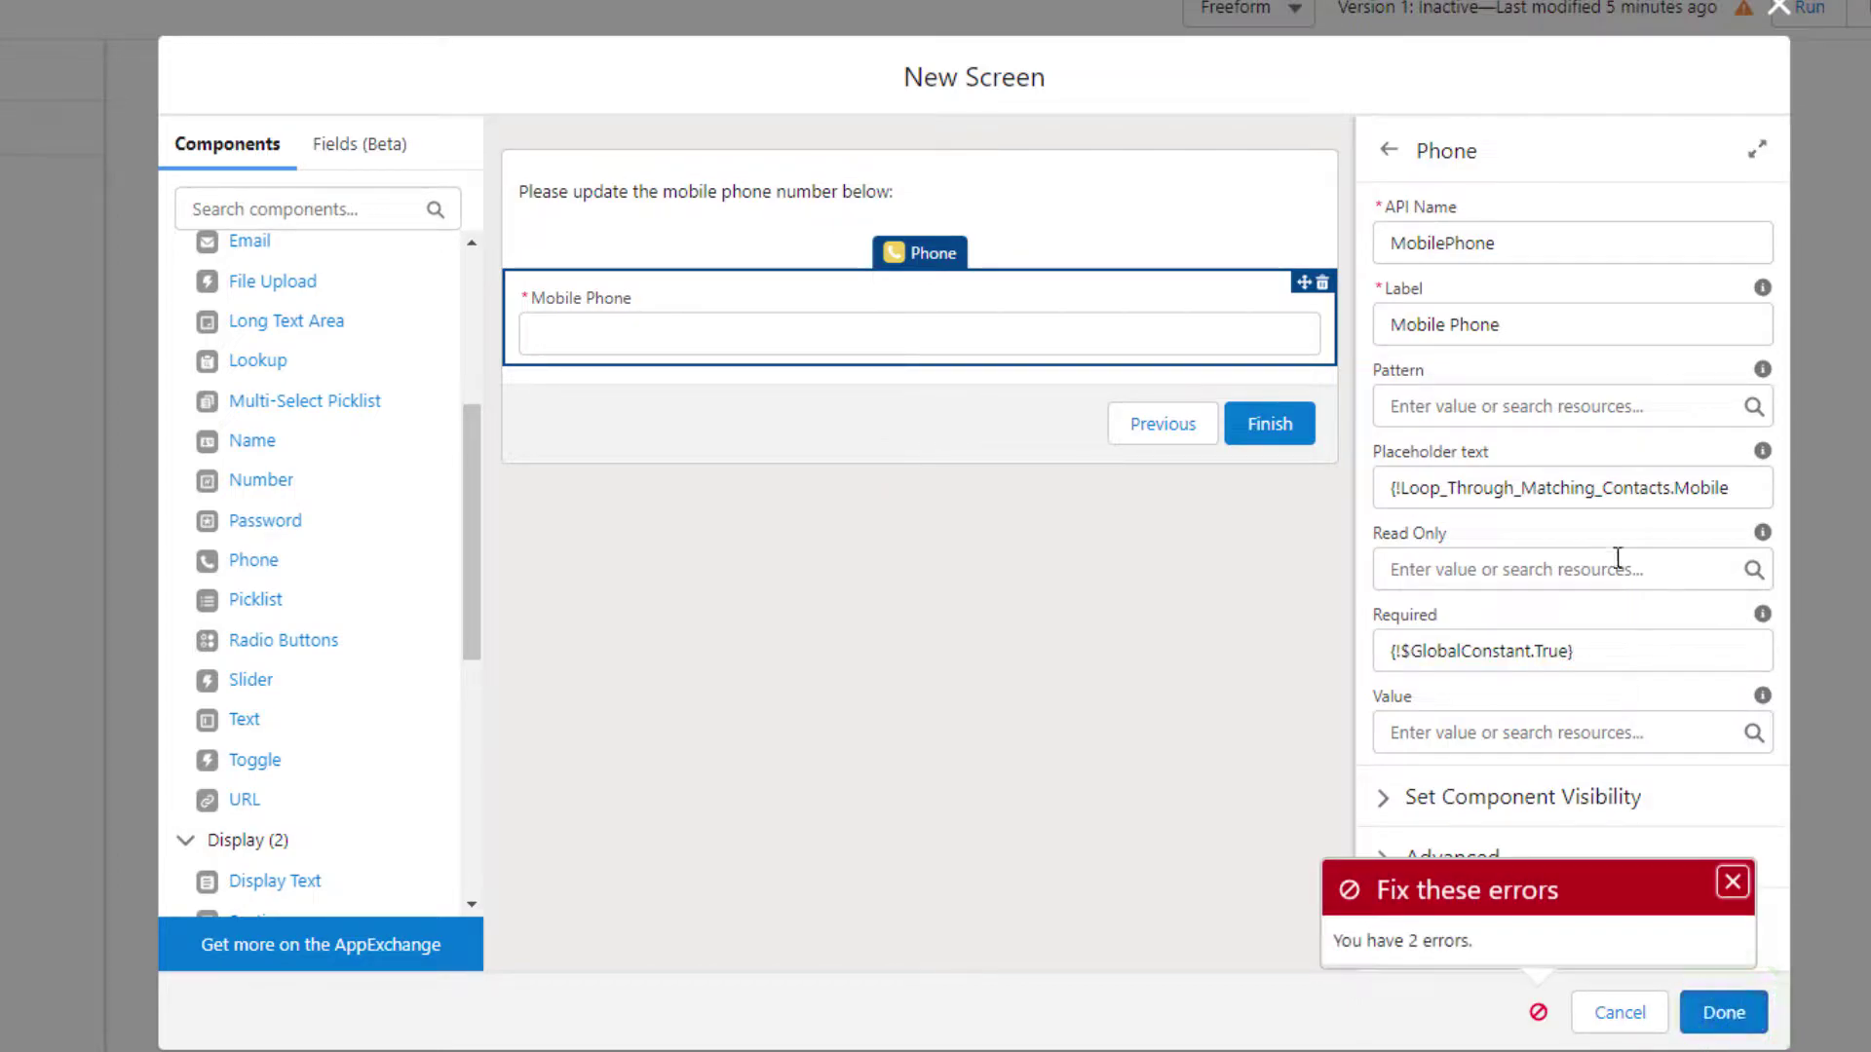
pyautogui.click(1388, 151)
pyautogui.click(1423, 237)
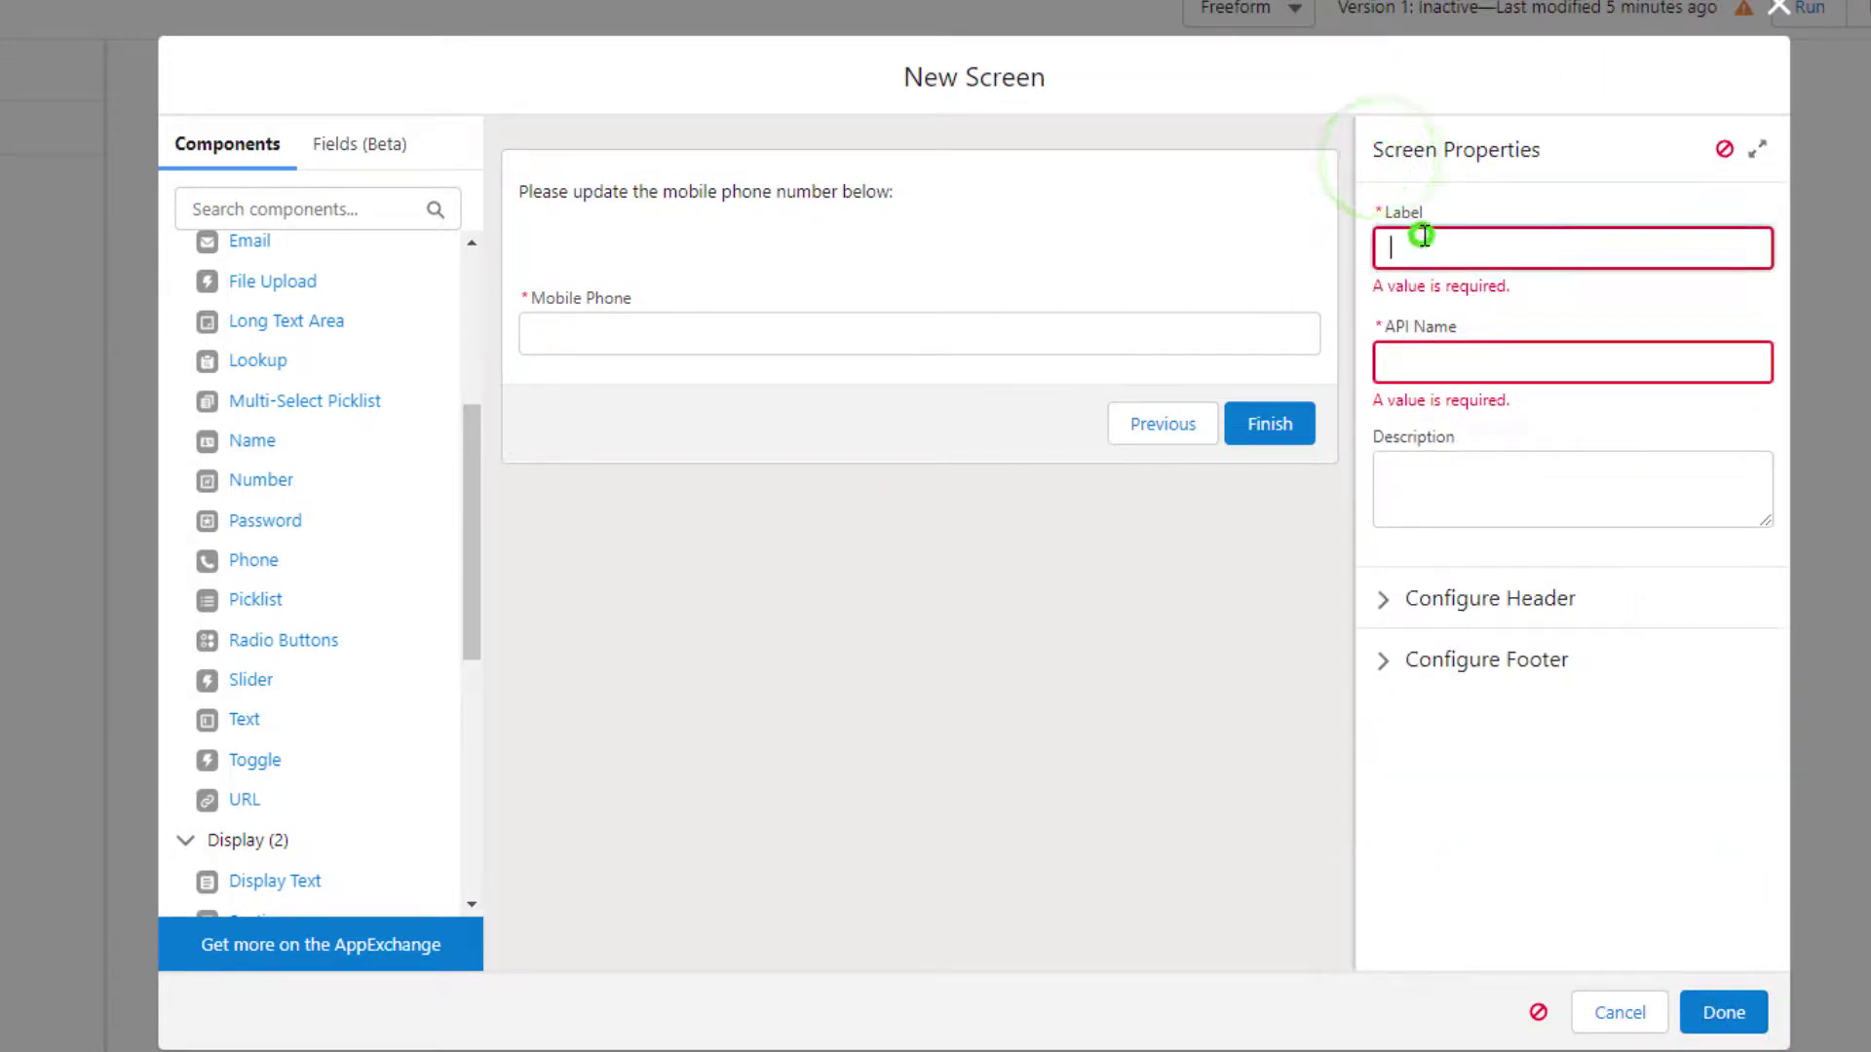
pyautogui.write('Screen Three')
pyautogui.press('Tab')
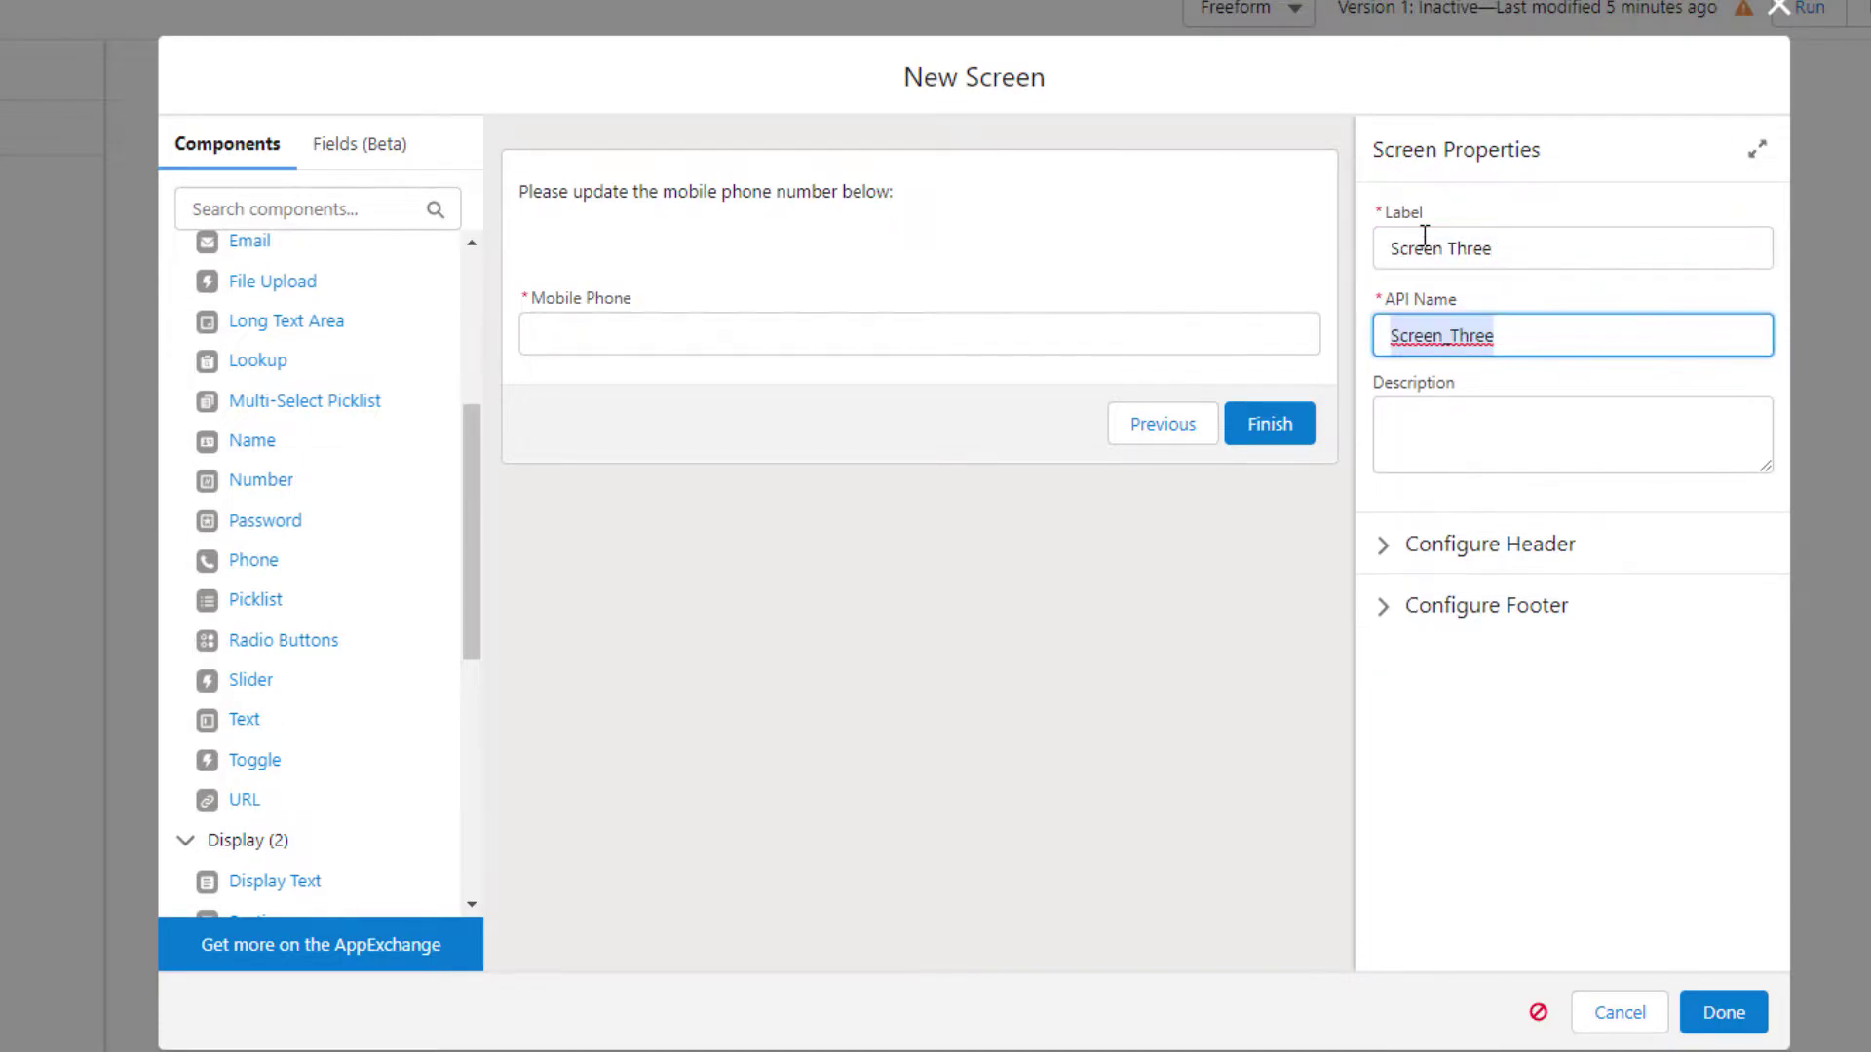
pyautogui.click(1705, 1003)
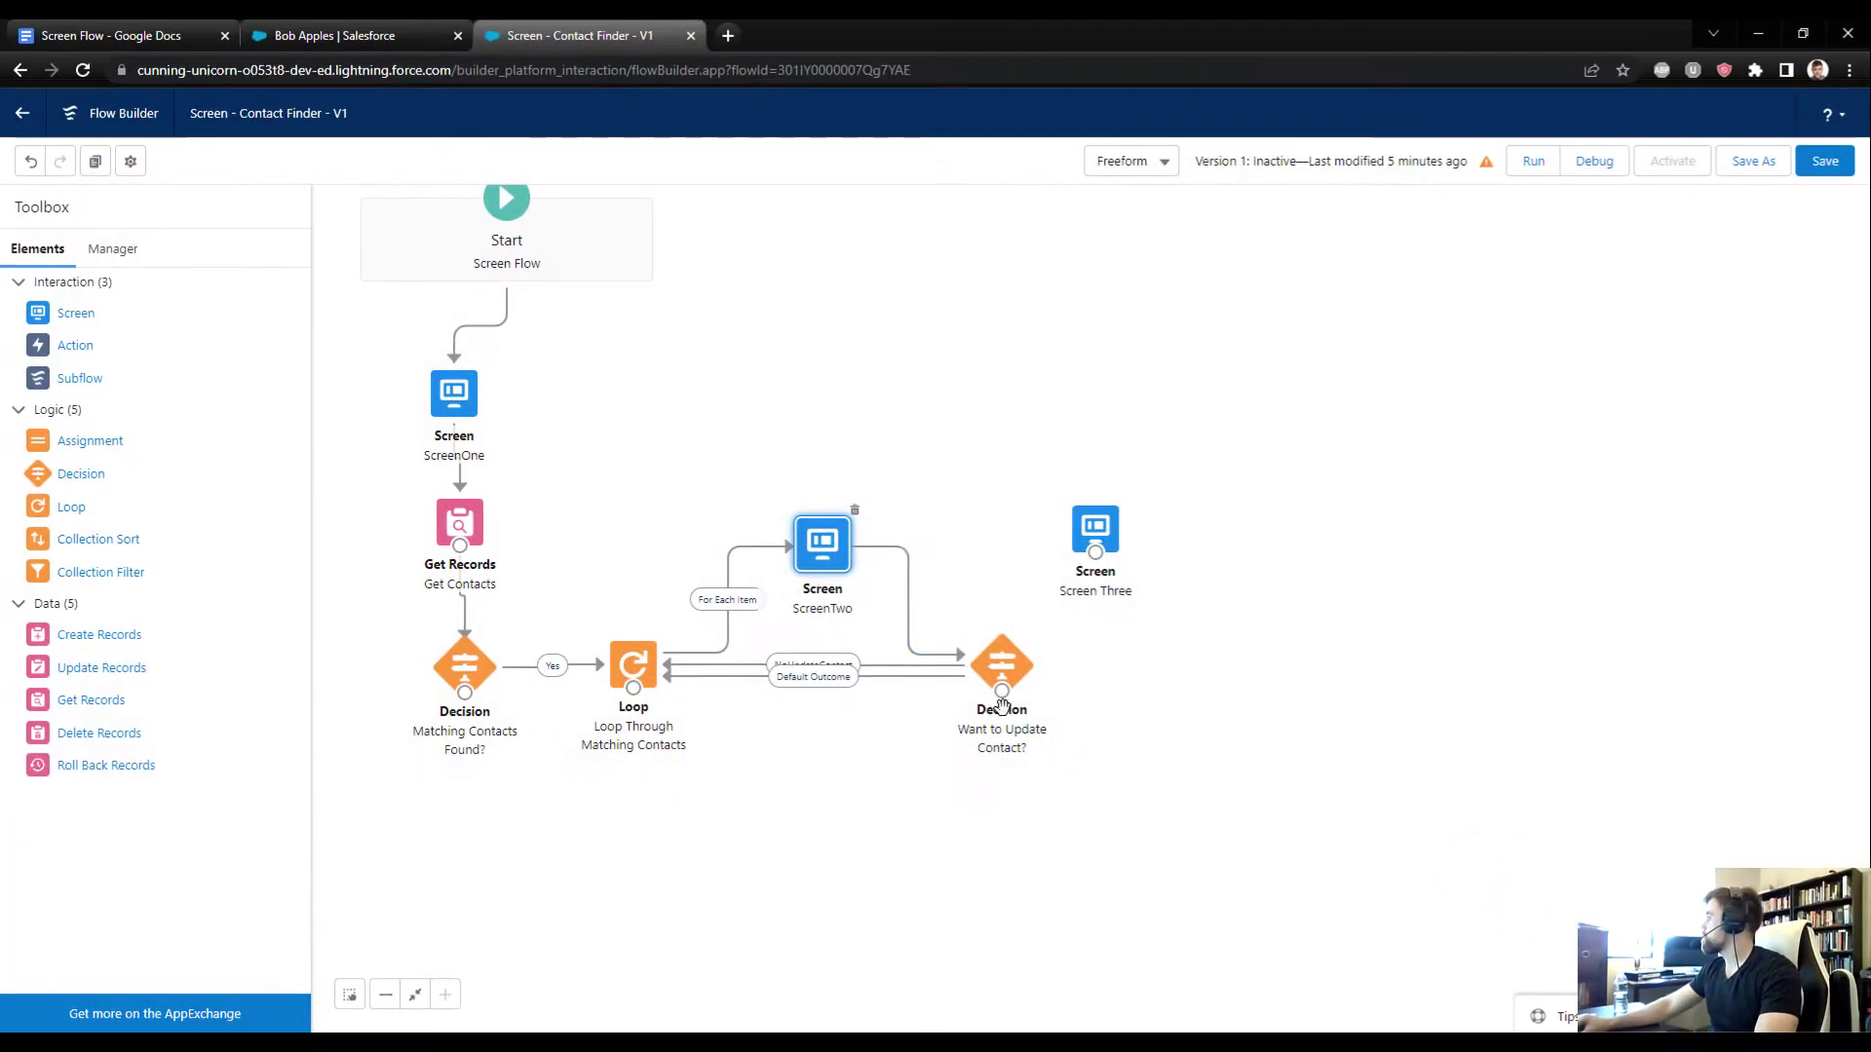
# Step: Connect the decision's YesUpdateContact outcome to Screen Three and tidy the layout
pyautogui.moveTo(1001, 690); pyautogui.dragTo(998, 856)
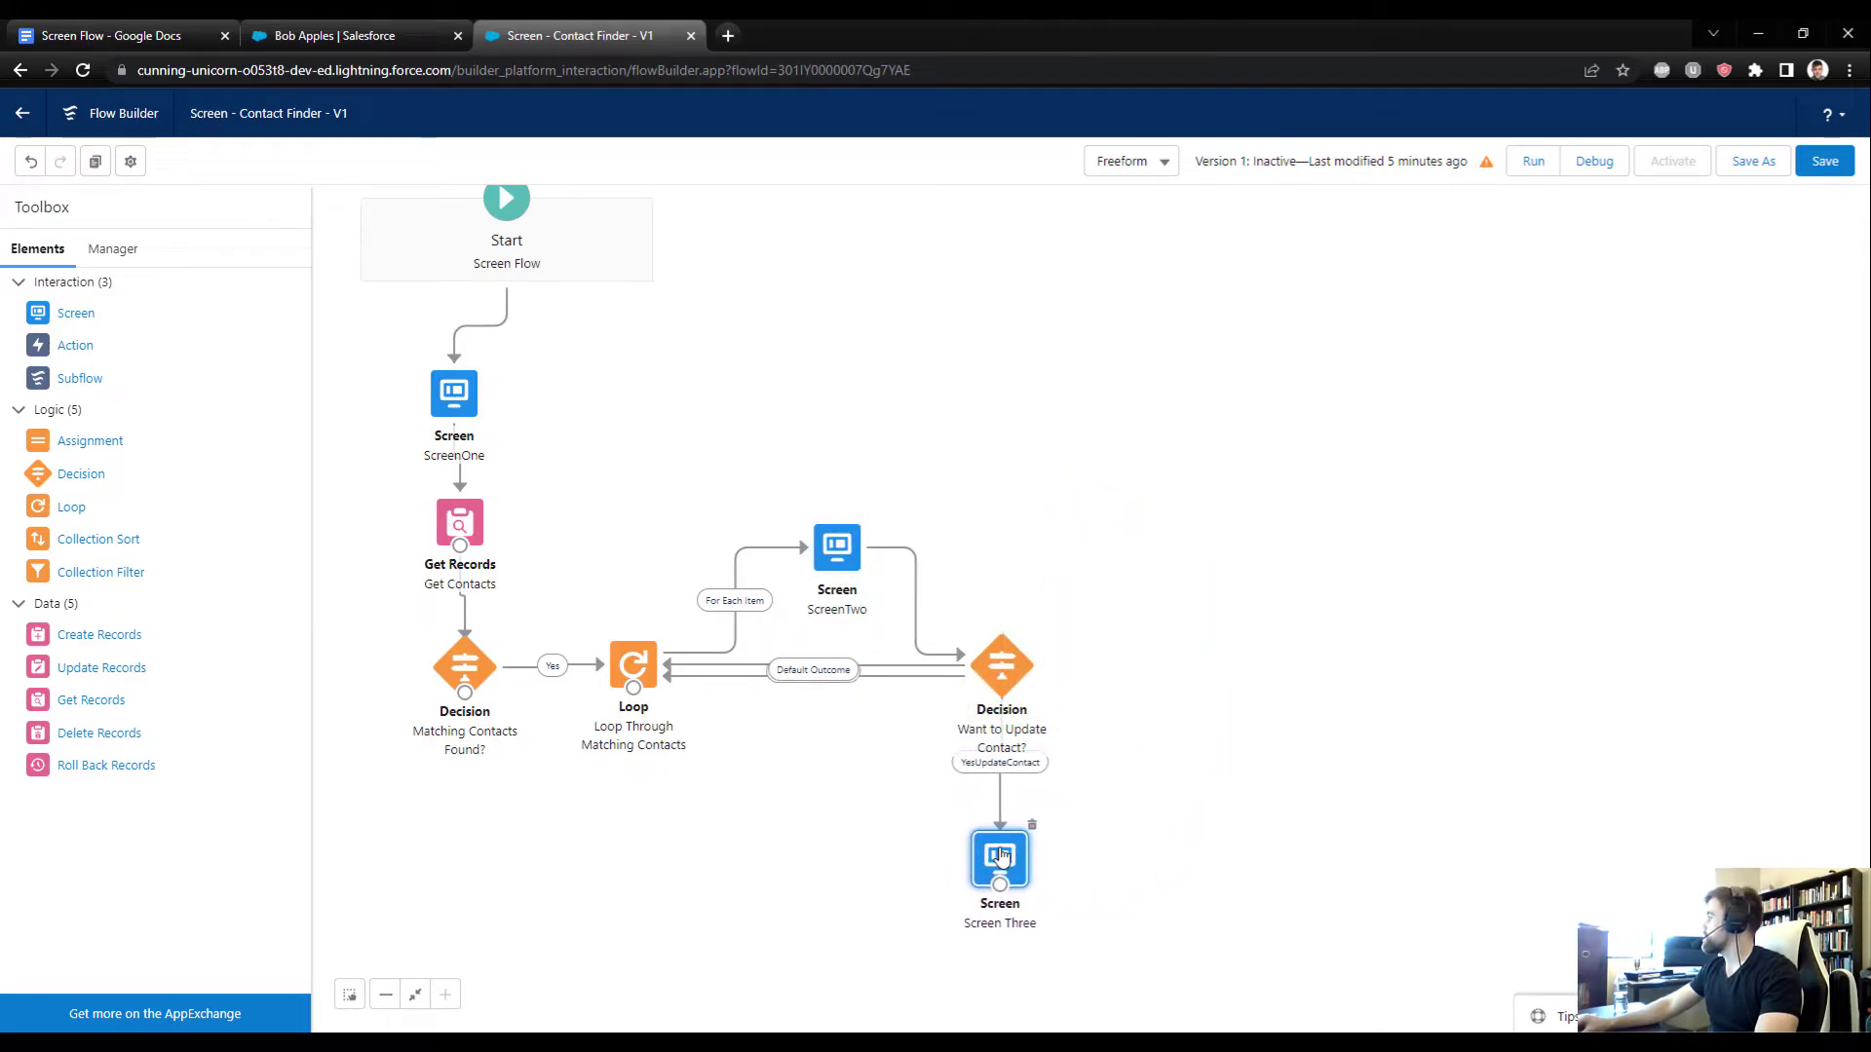
pyautogui.moveTo(1002, 688); pyautogui.dragTo(1014, 683)
pyautogui.moveTo(1004, 874); pyautogui.dragTo(1019, 863)
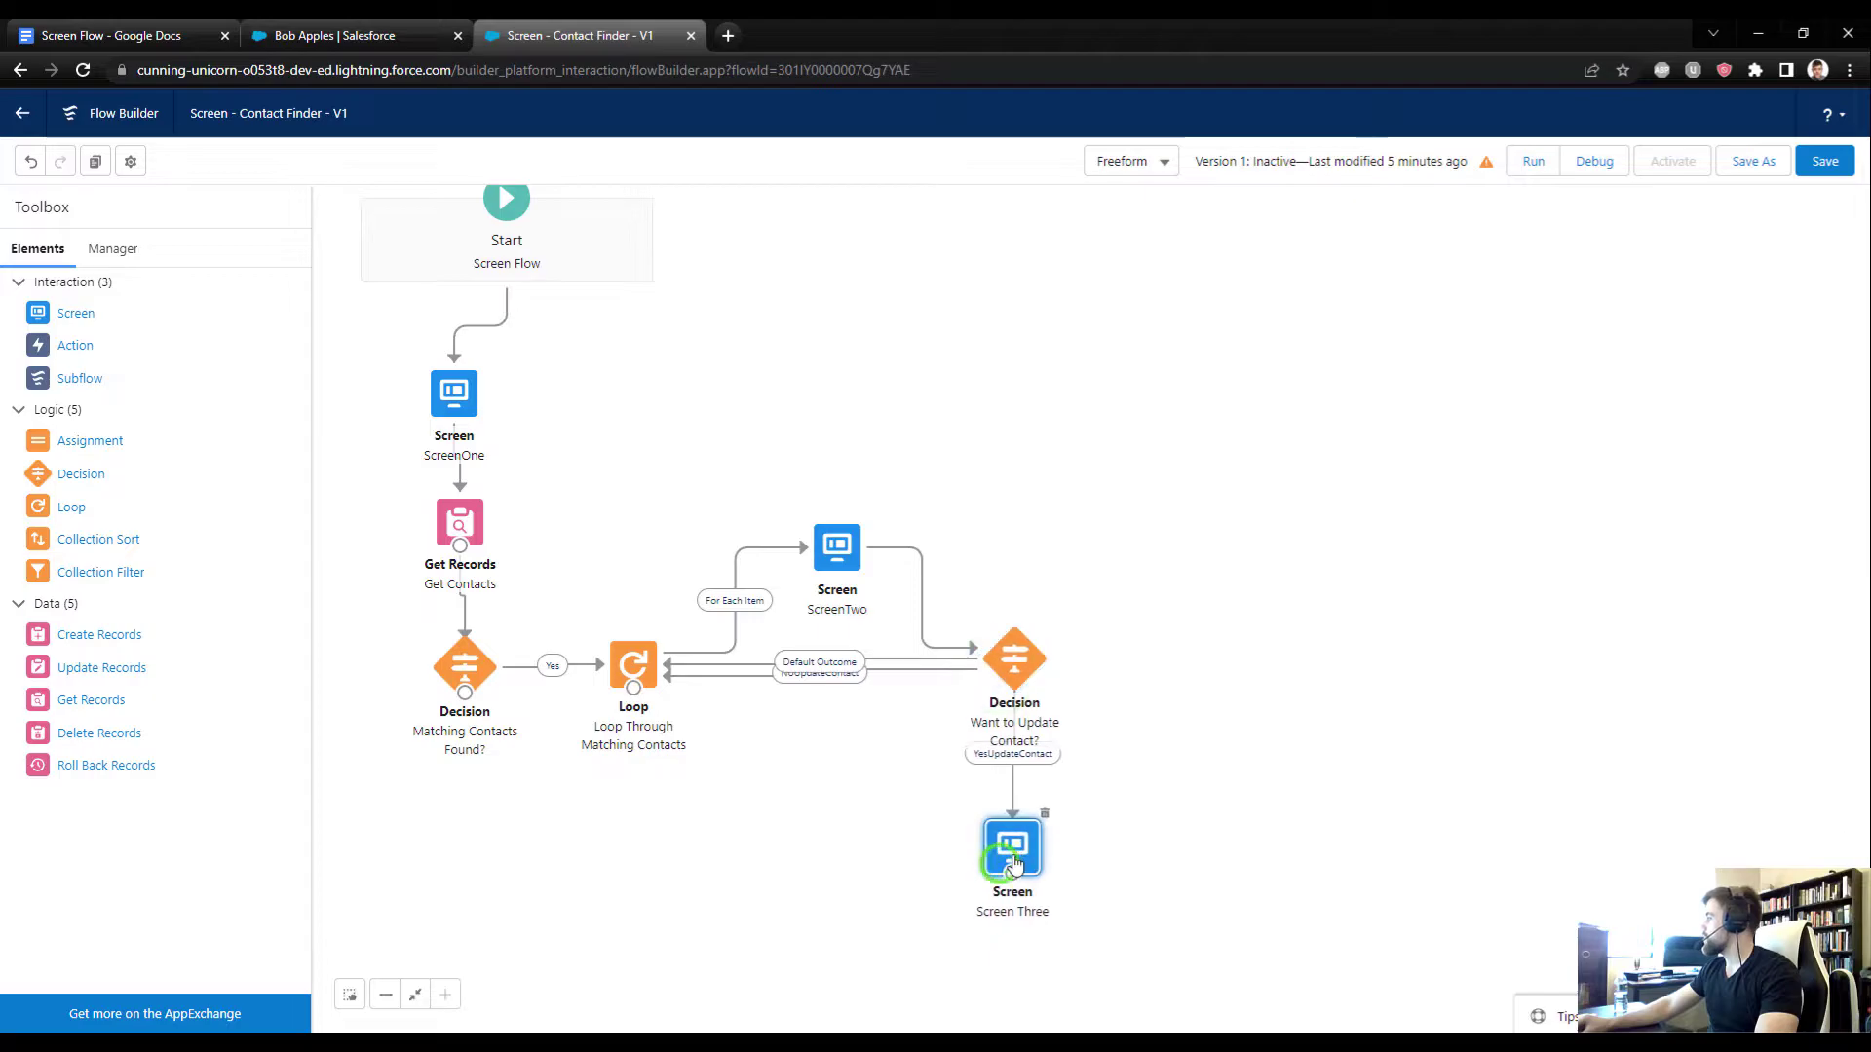
pyautogui.moveTo(1174, 819); pyautogui.dragTo(1170, 793)
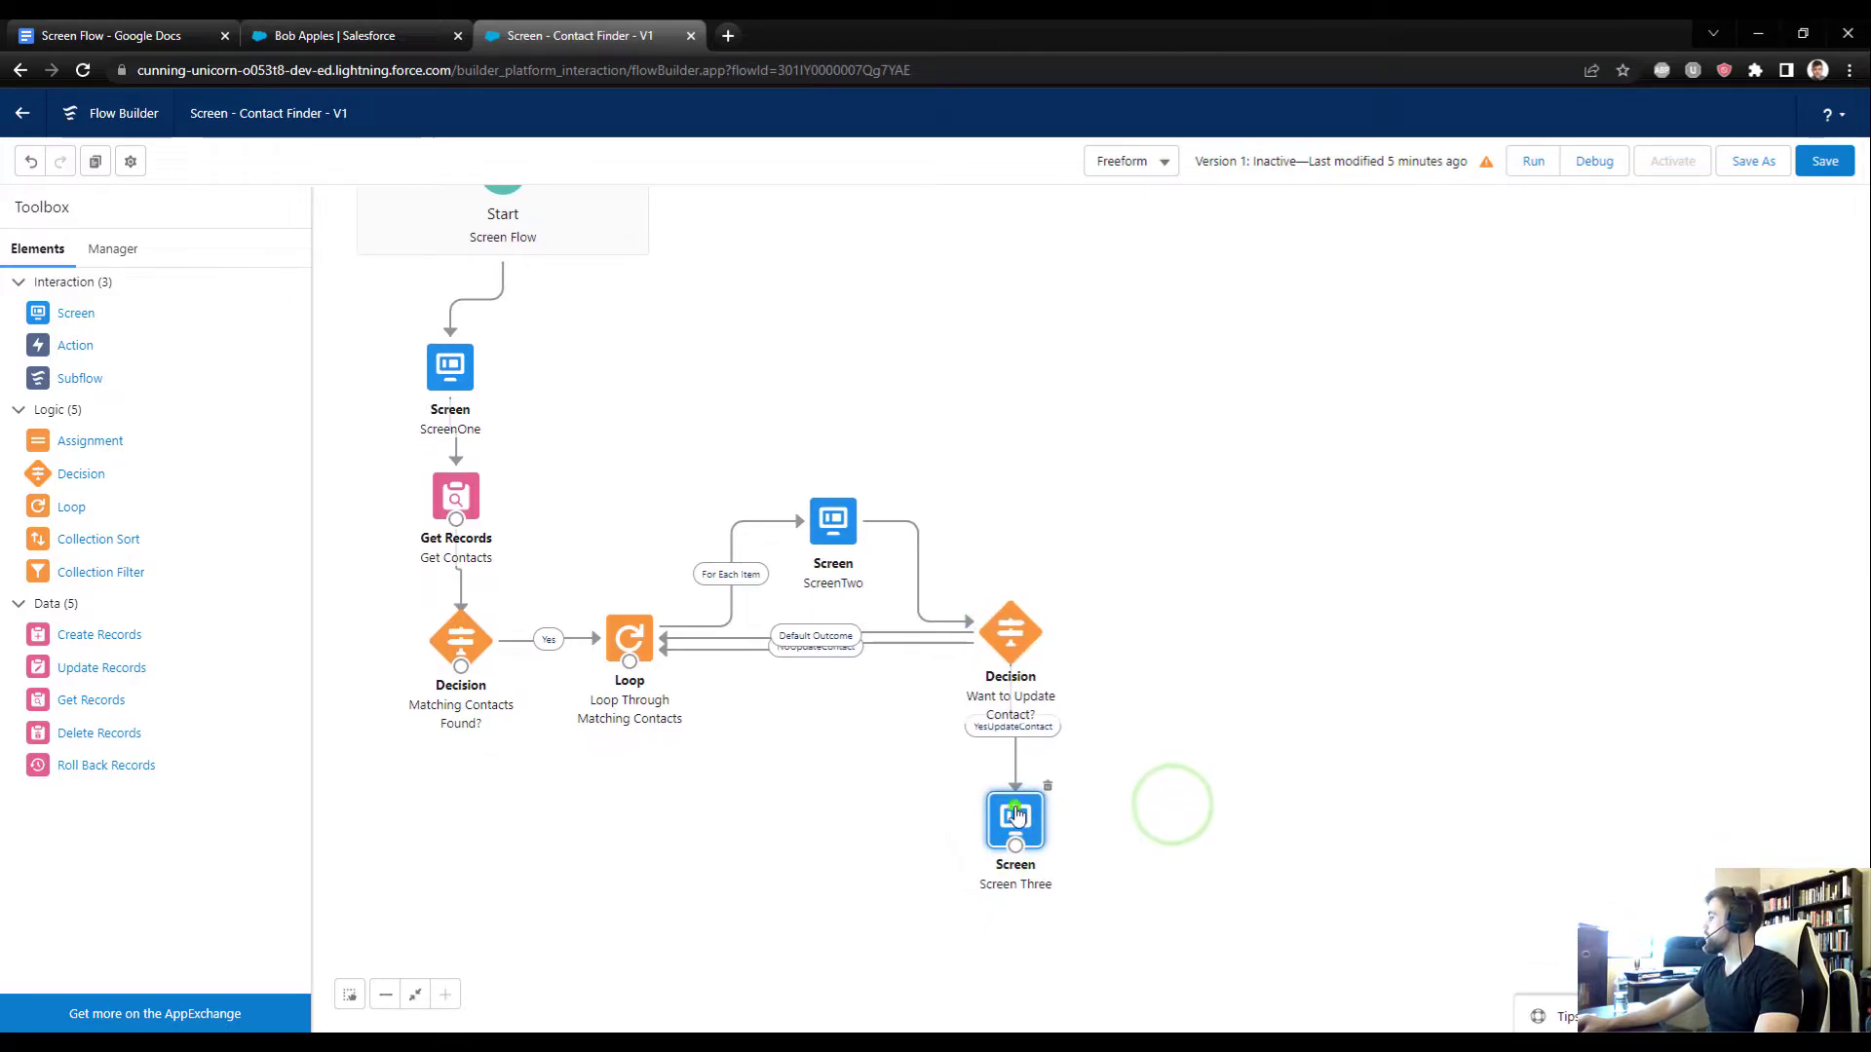
# Step: Review Screen Three's contents, then show the flow's resources list
pyautogui.doubleClick(1006, 811)
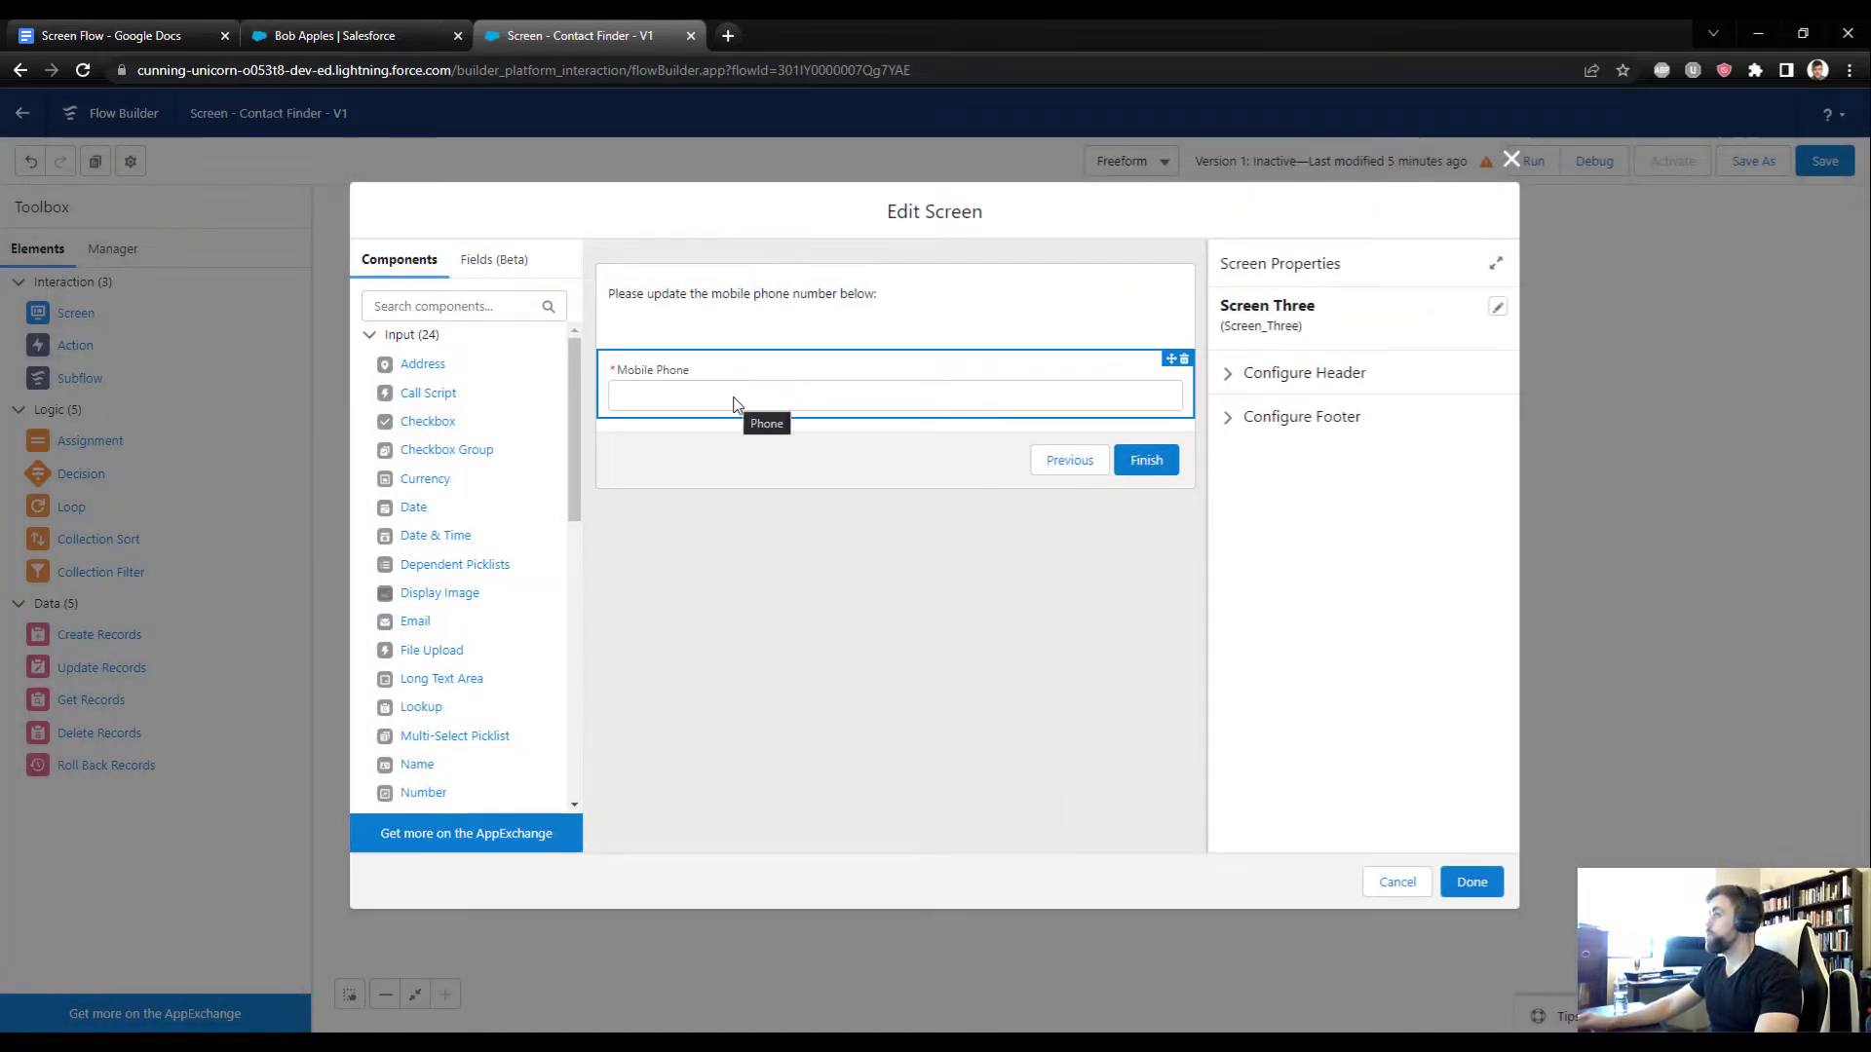
pyautogui.click(1512, 158)
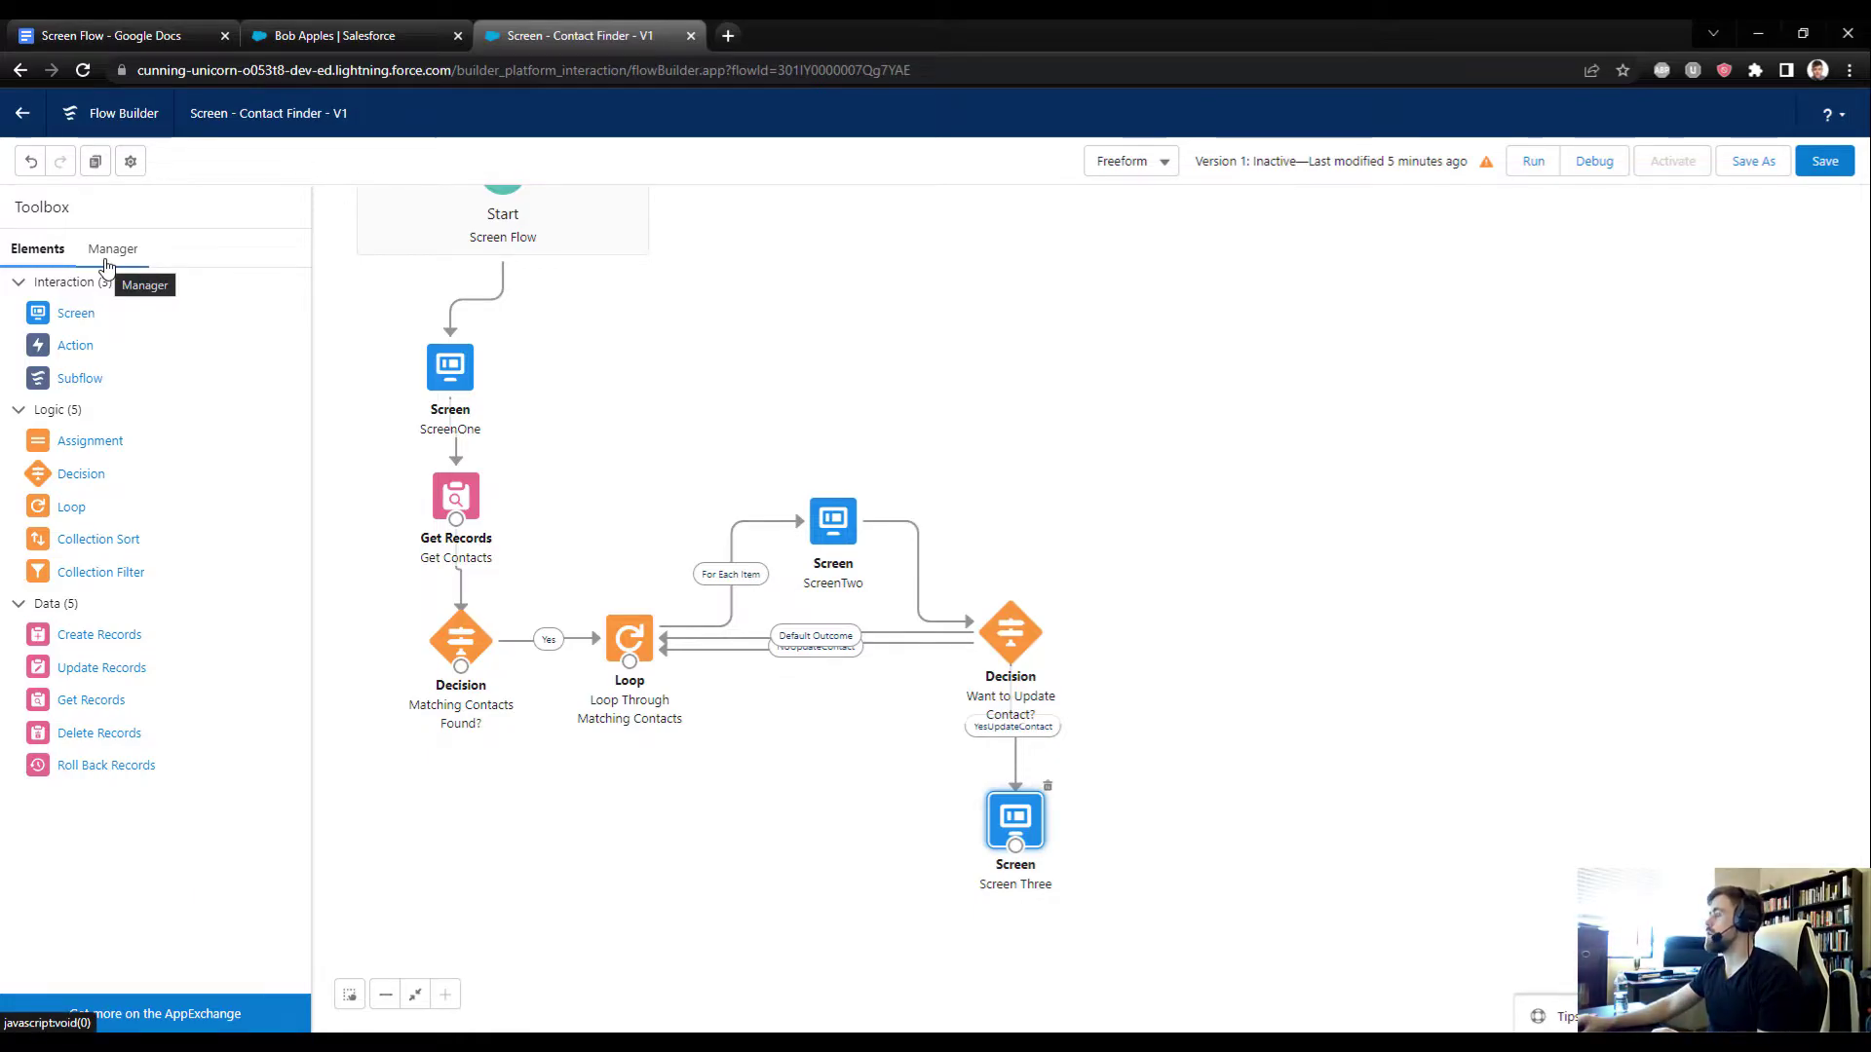
pyautogui.click(113, 249)
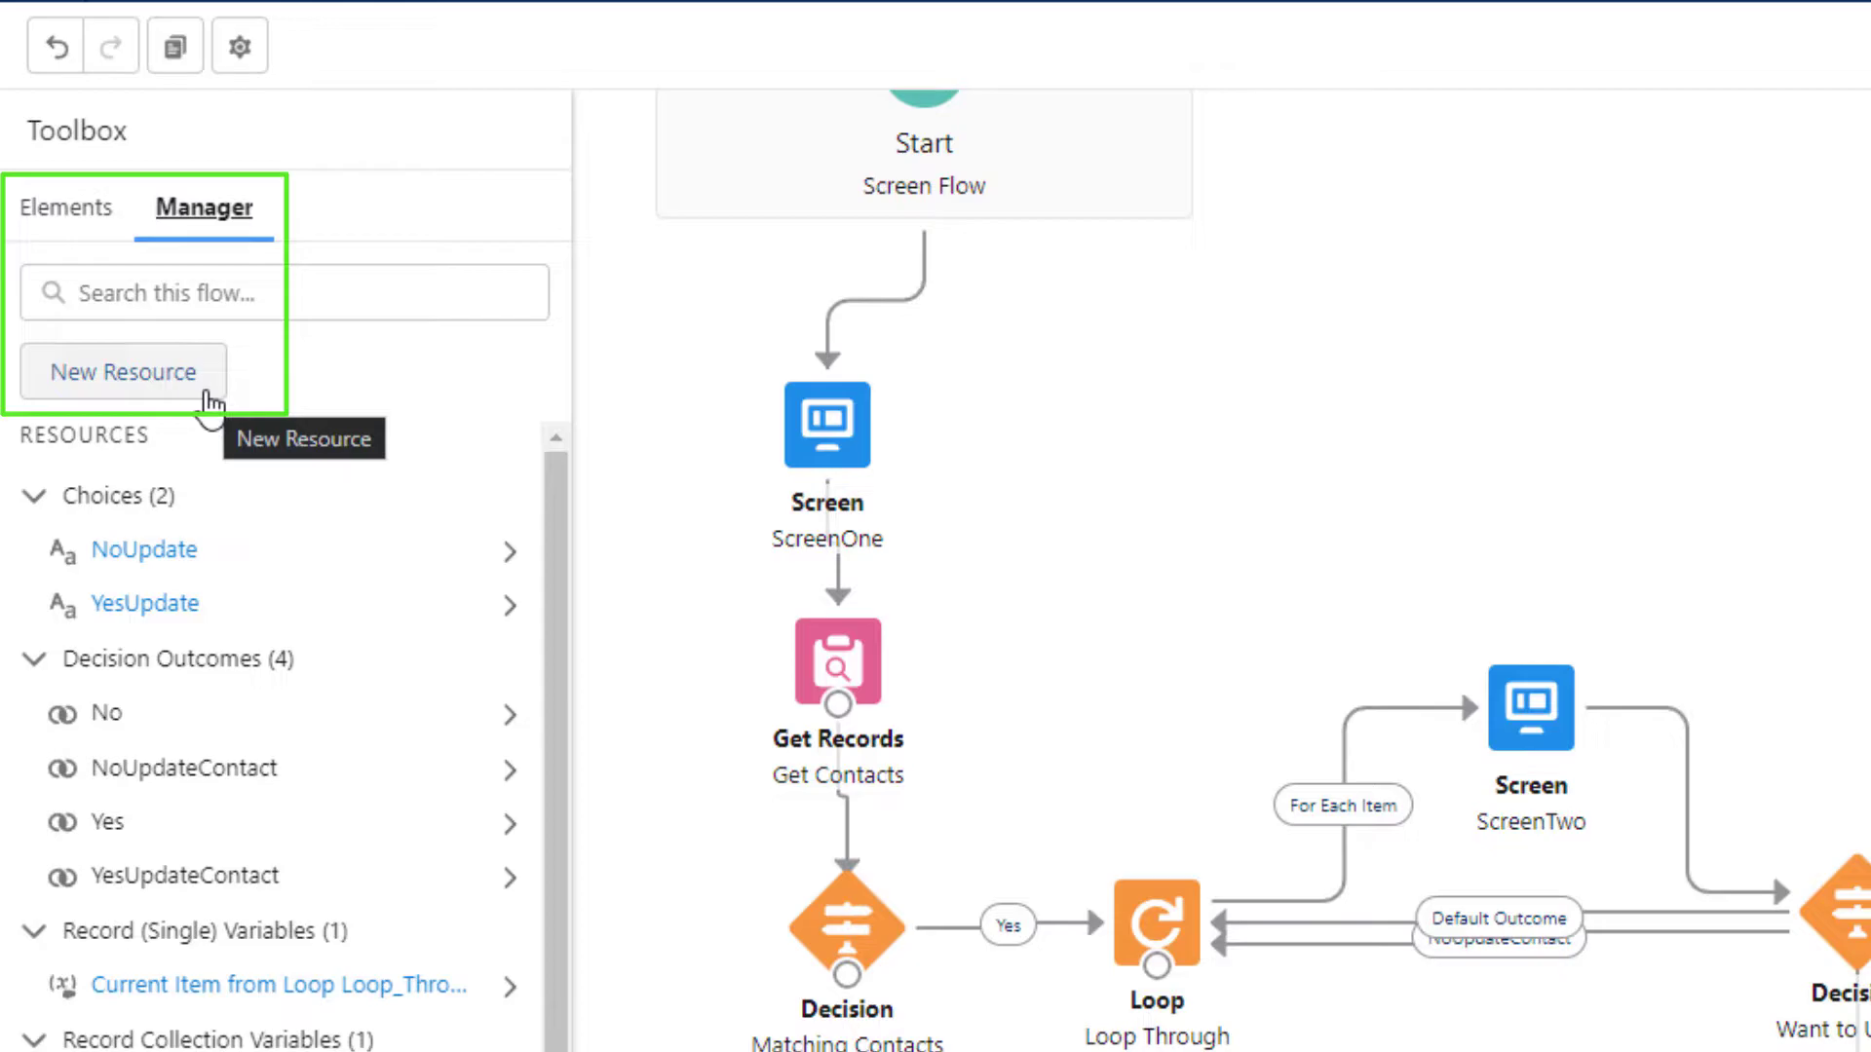
# Step: Create a Record variable named SingleContact for the Contact object
pyautogui.click(210, 399)
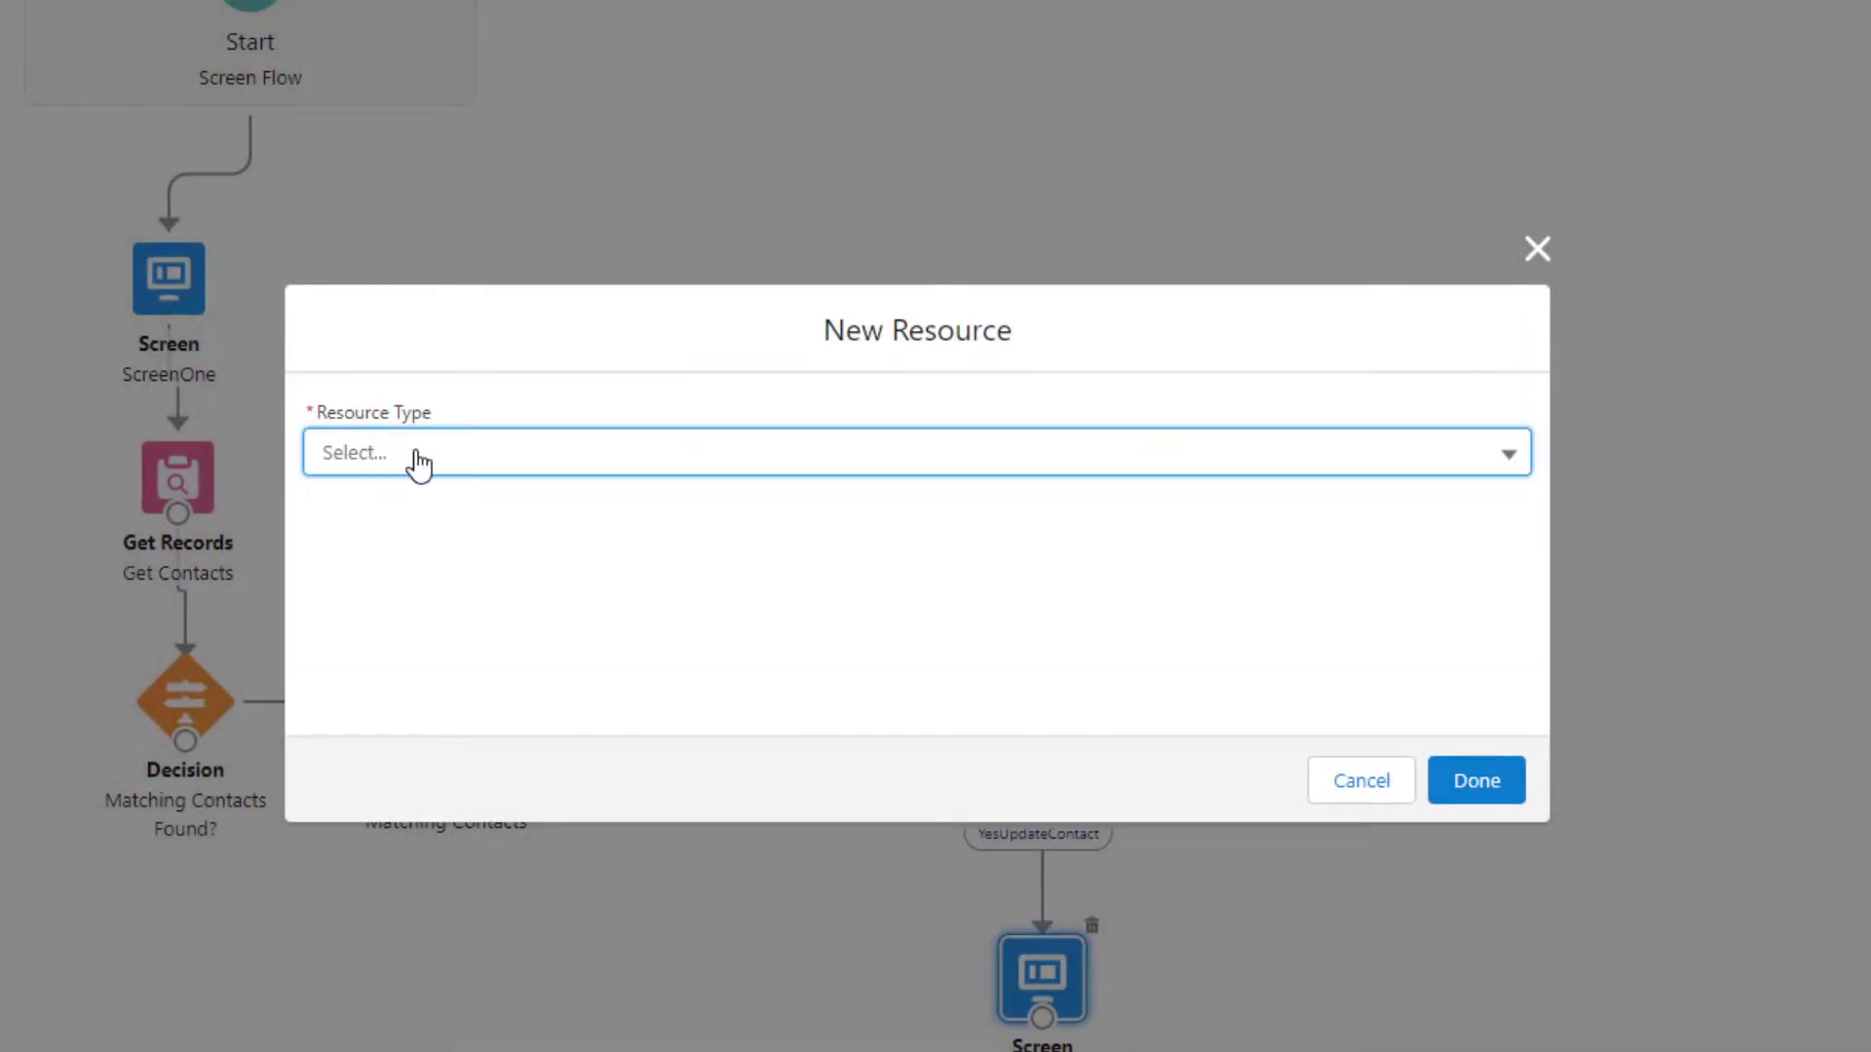
pyautogui.click(419, 458)
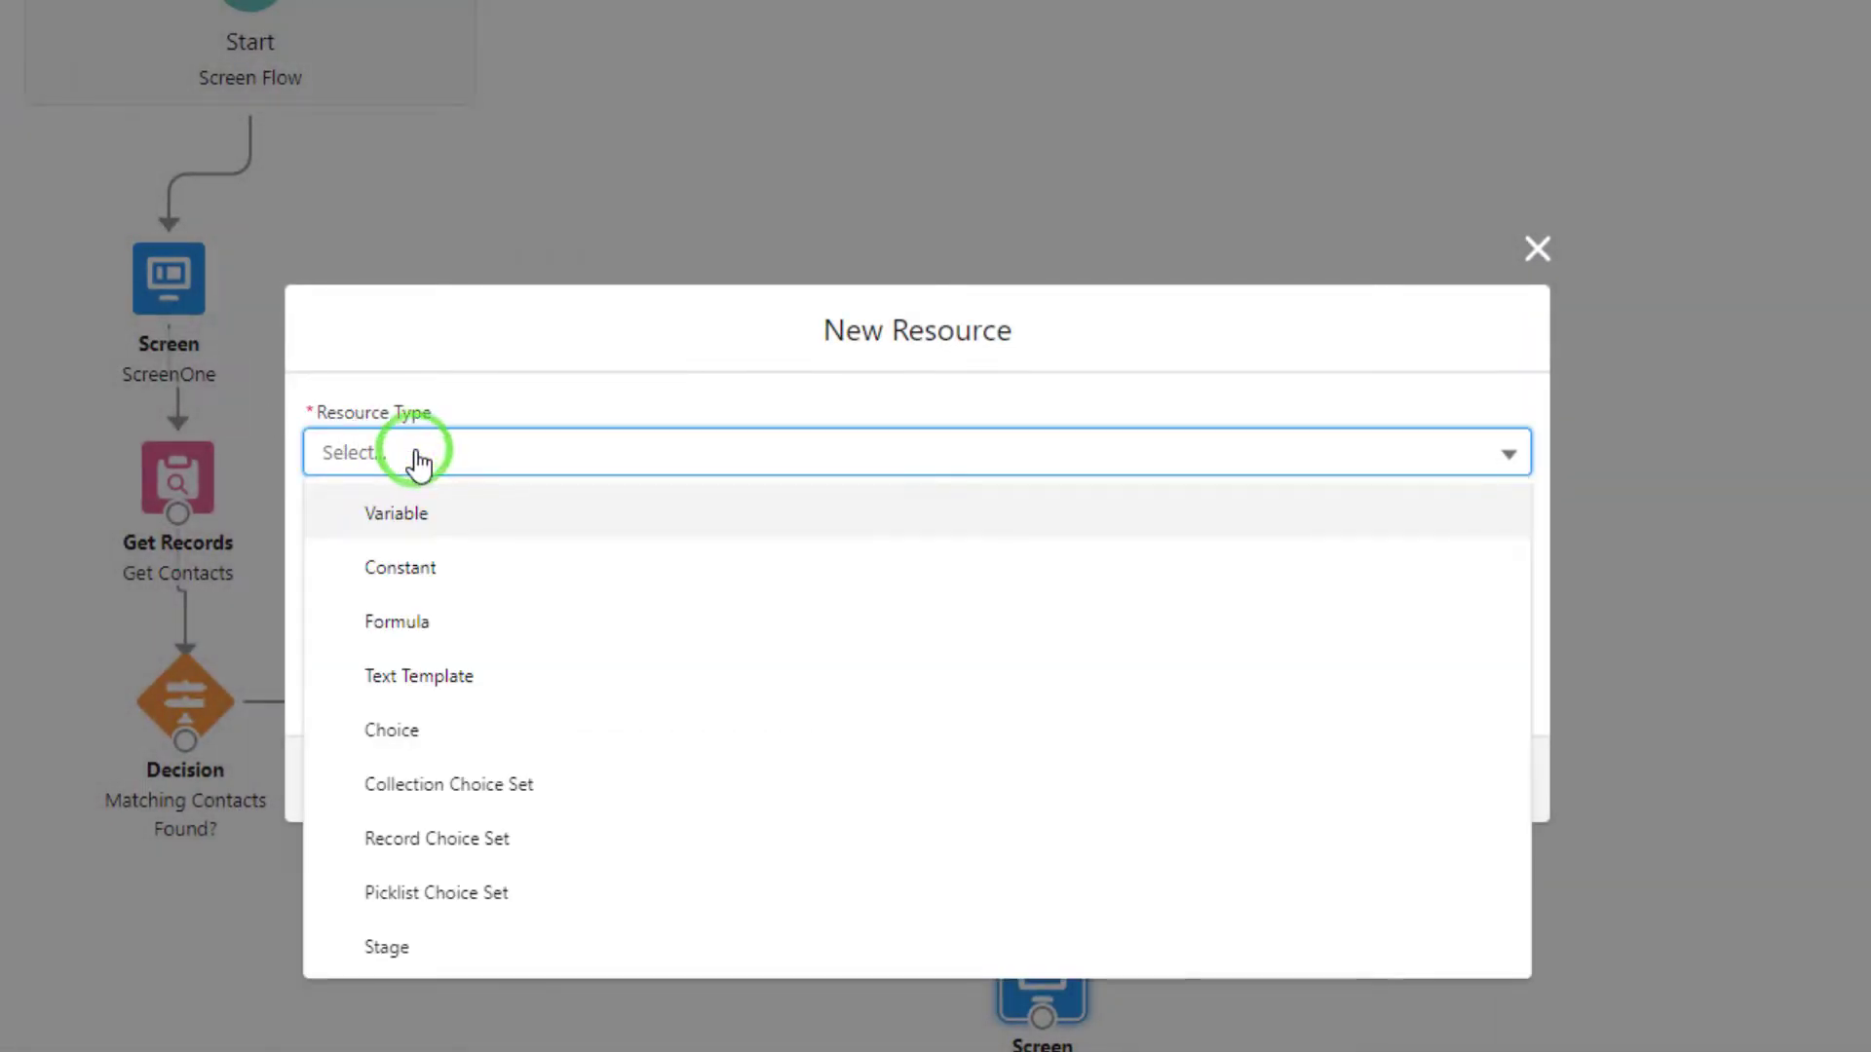
pyautogui.click(536, 514)
pyautogui.click(469, 749)
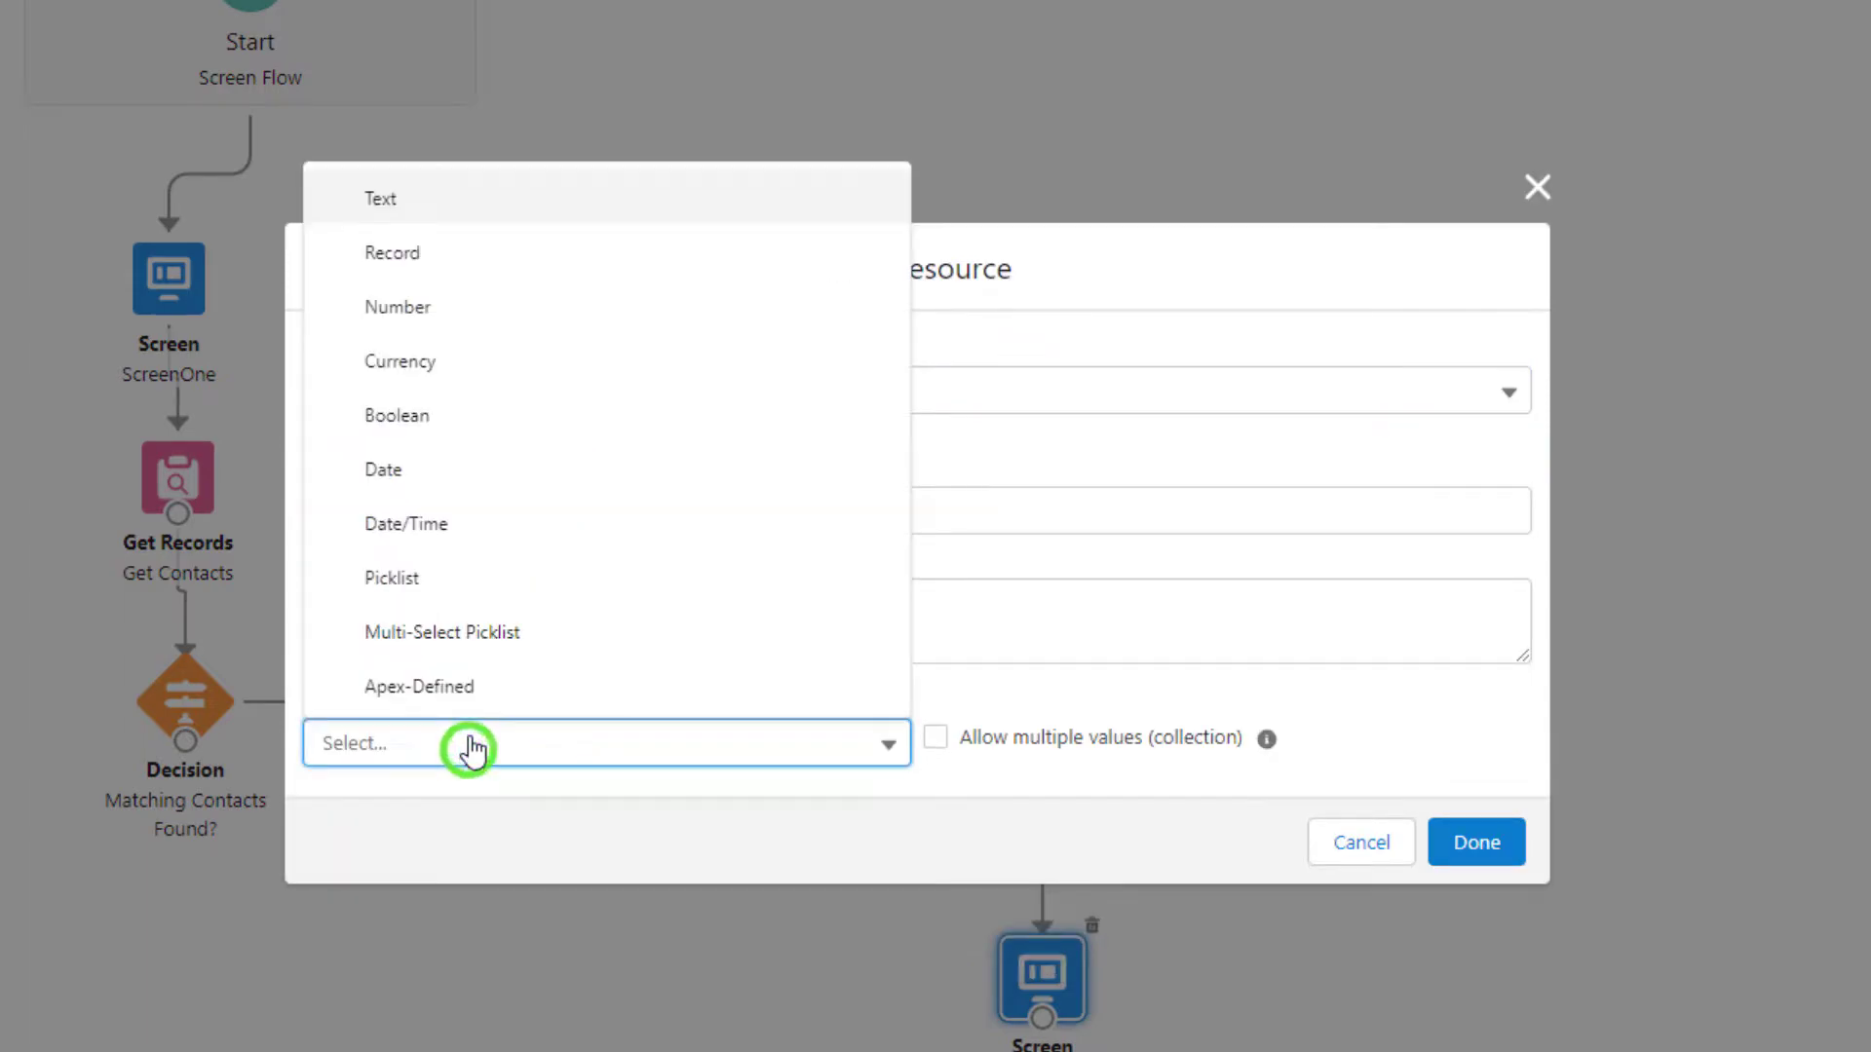
pyautogui.click(484, 259)
pyautogui.click(394, 417)
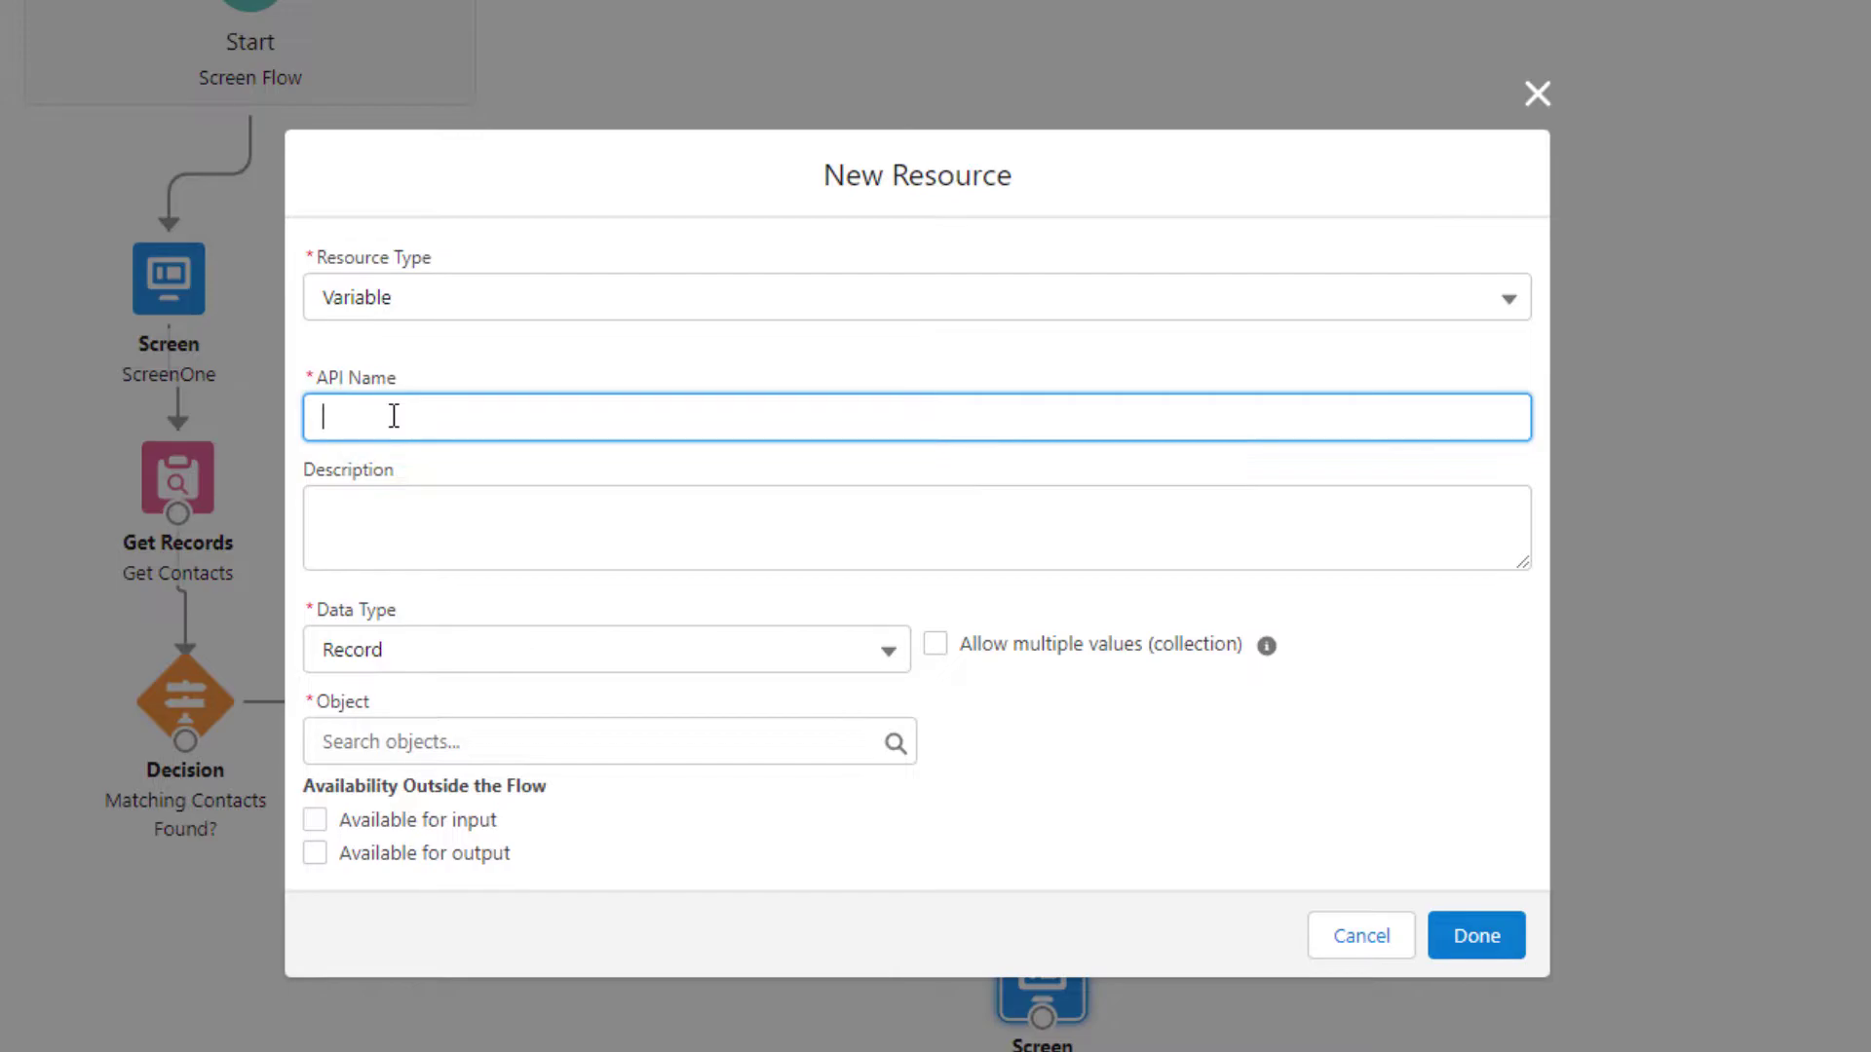
pyautogui.press('Tab')
pyautogui.click(430, 754)
pyautogui.write('contact')
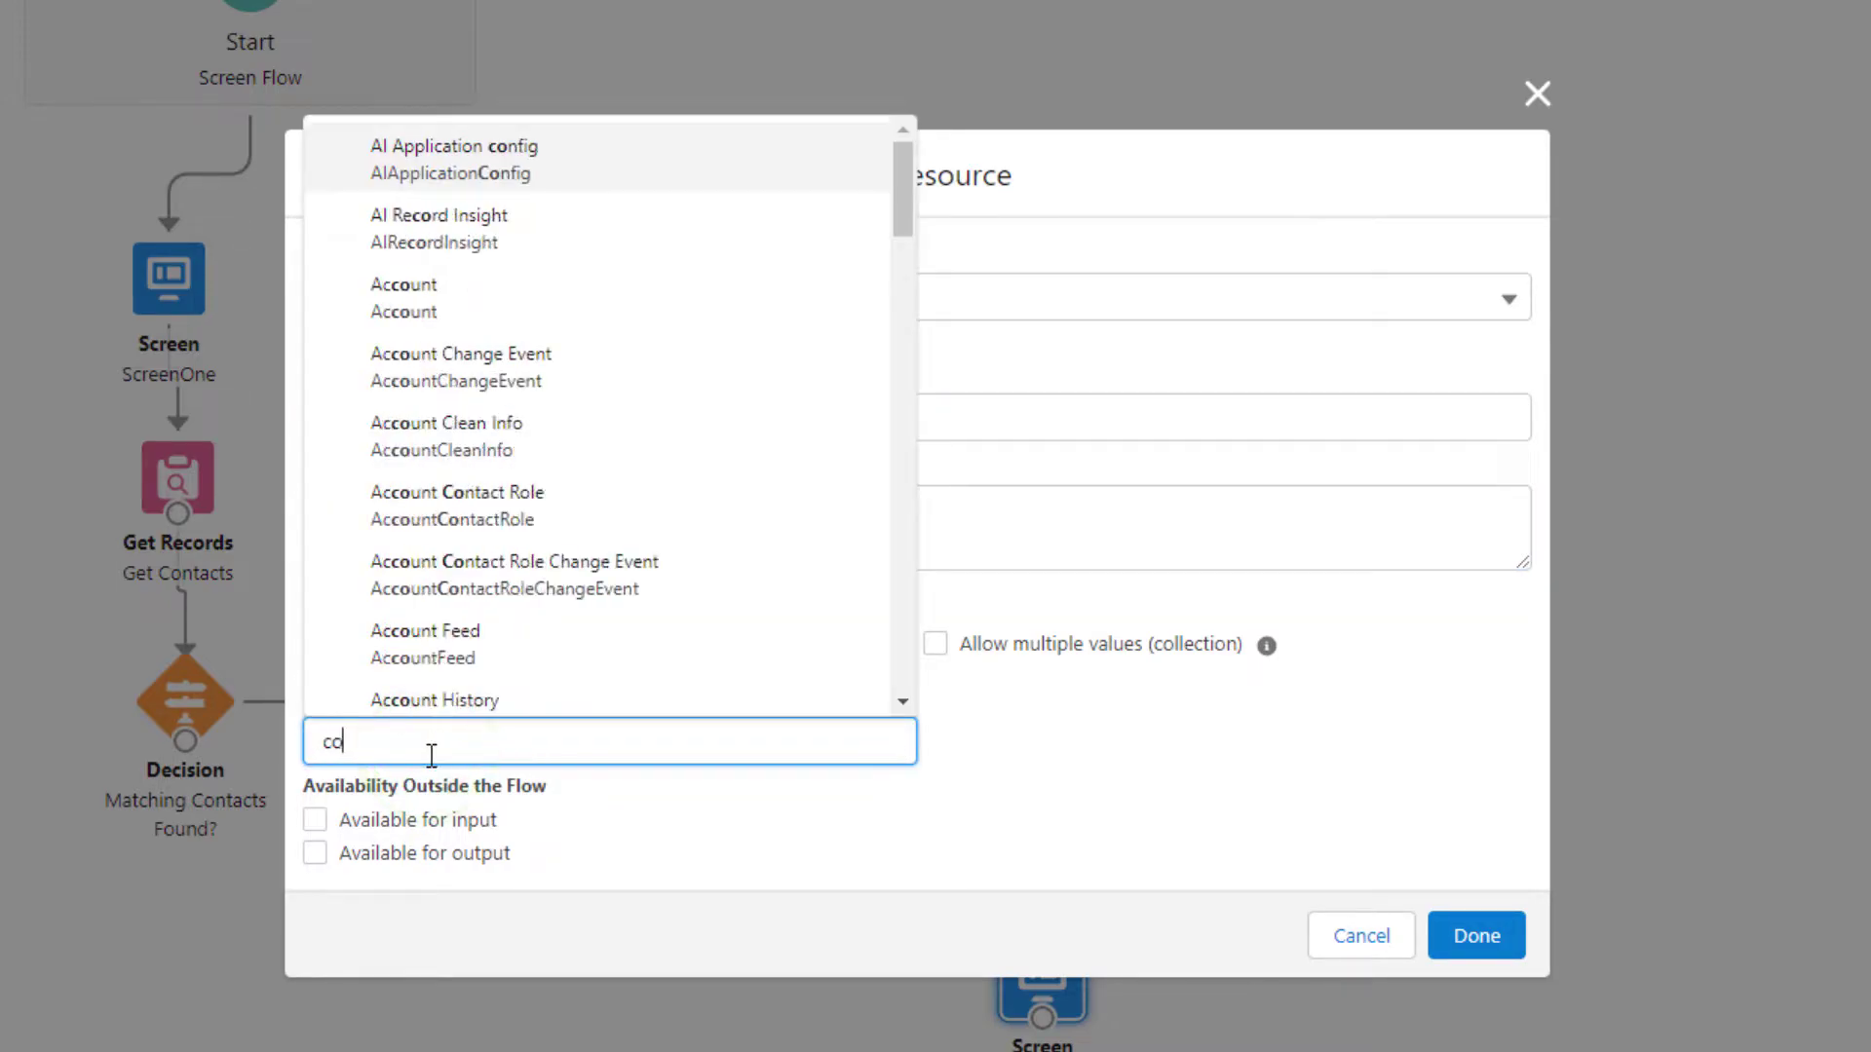
pyautogui.click(450, 385)
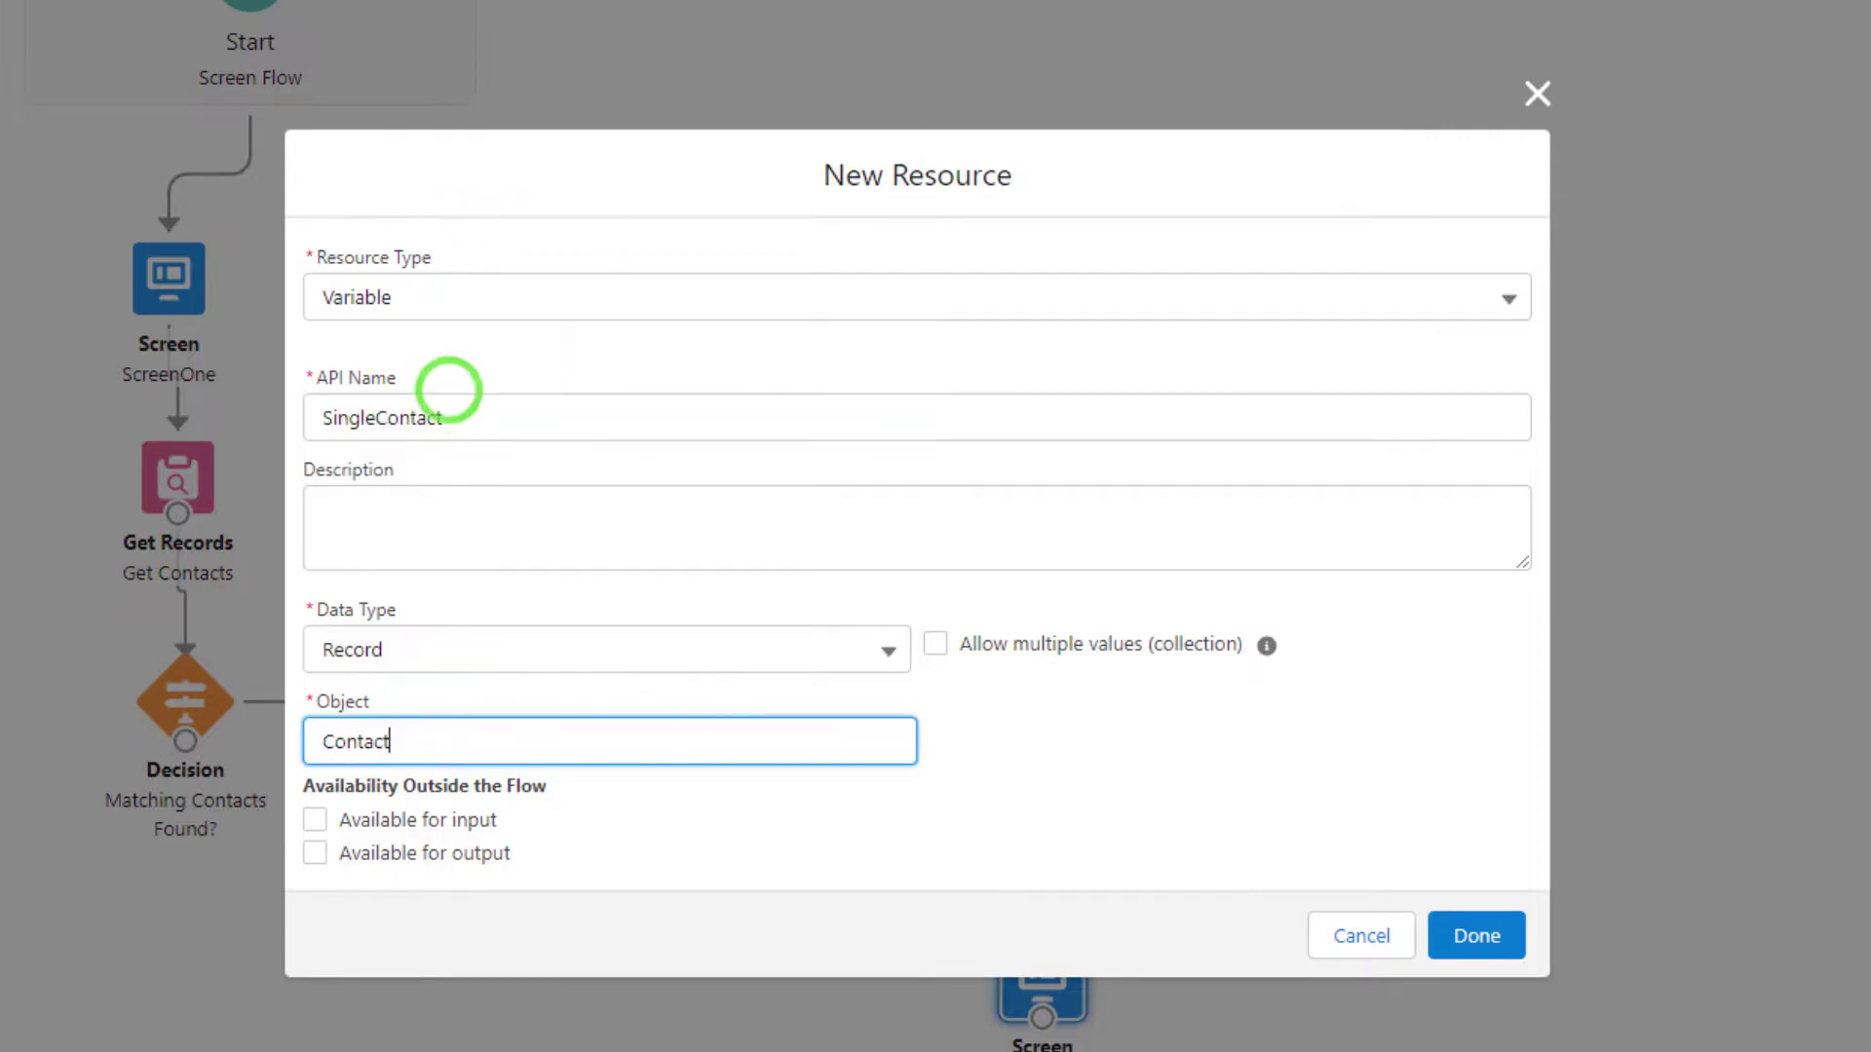
pyautogui.click(1479, 938)
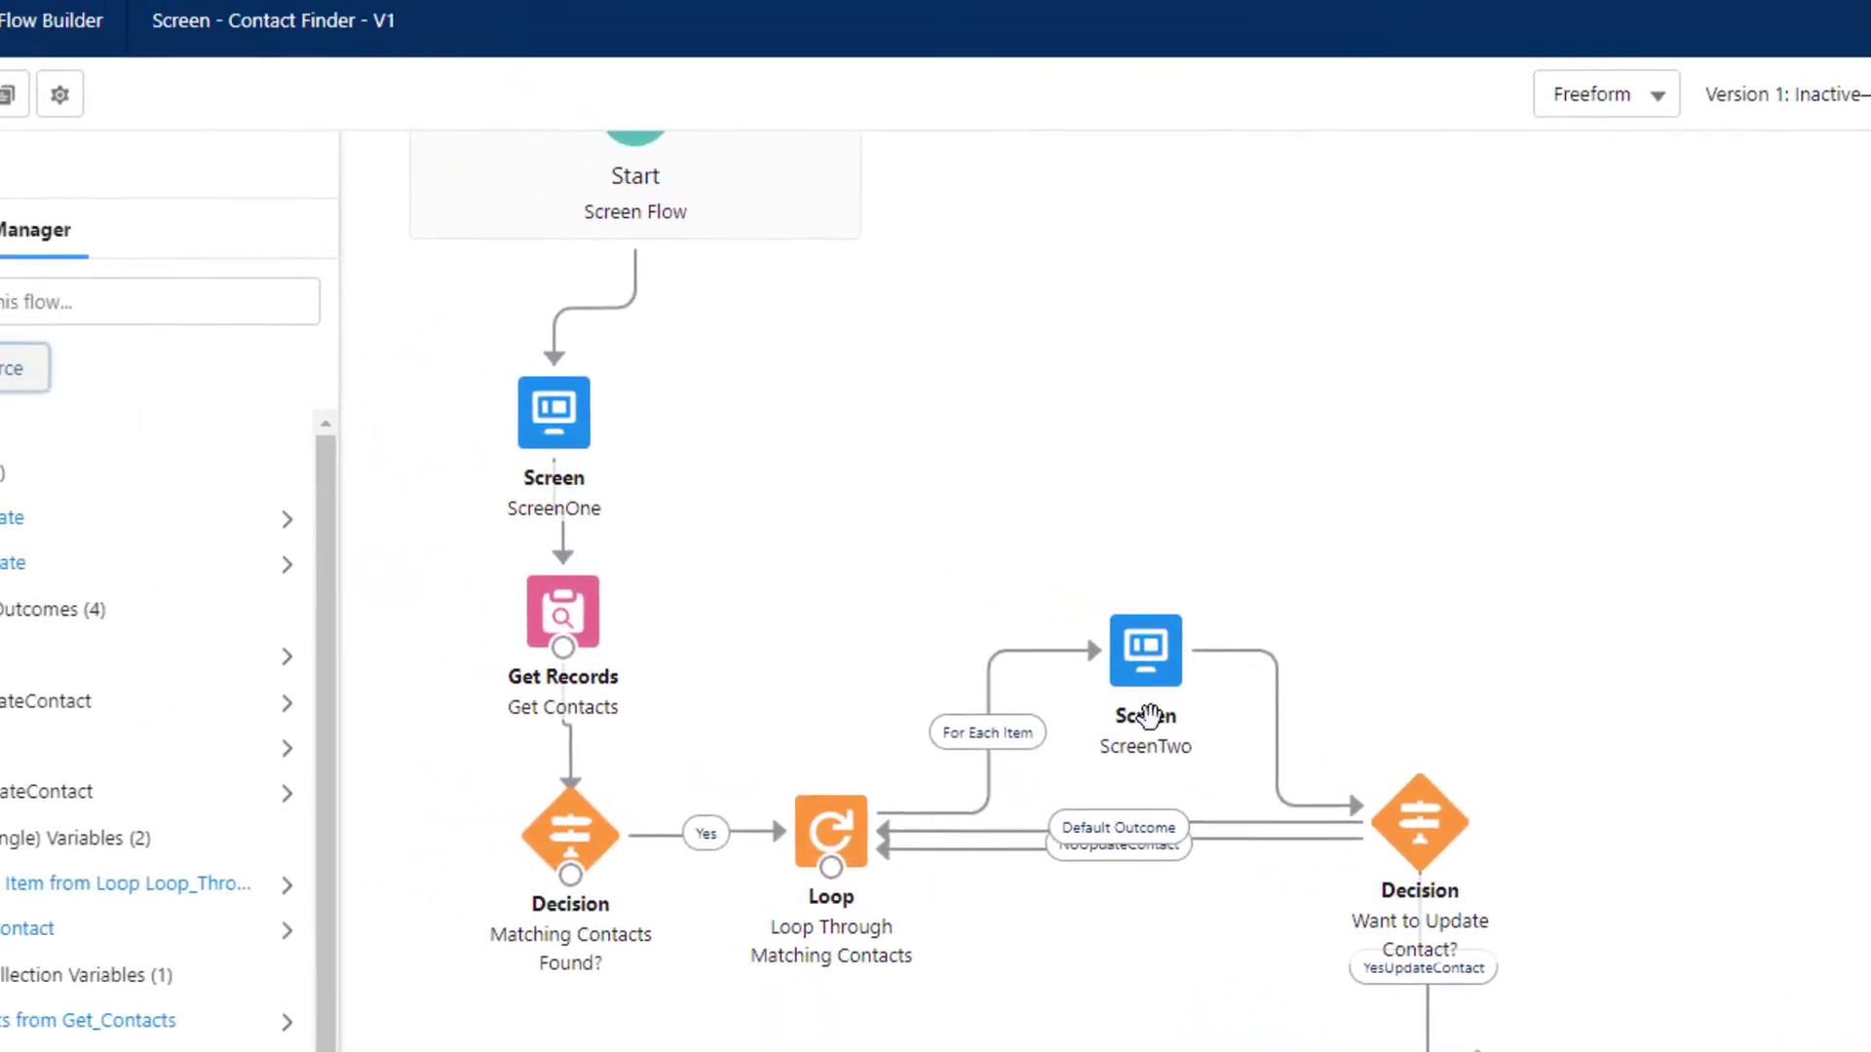
# Step: Create a ContactCollection Record variable for Contact with Allow multiple values enabled
pyautogui.click(97, 421)
pyautogui.click(1018, 628)
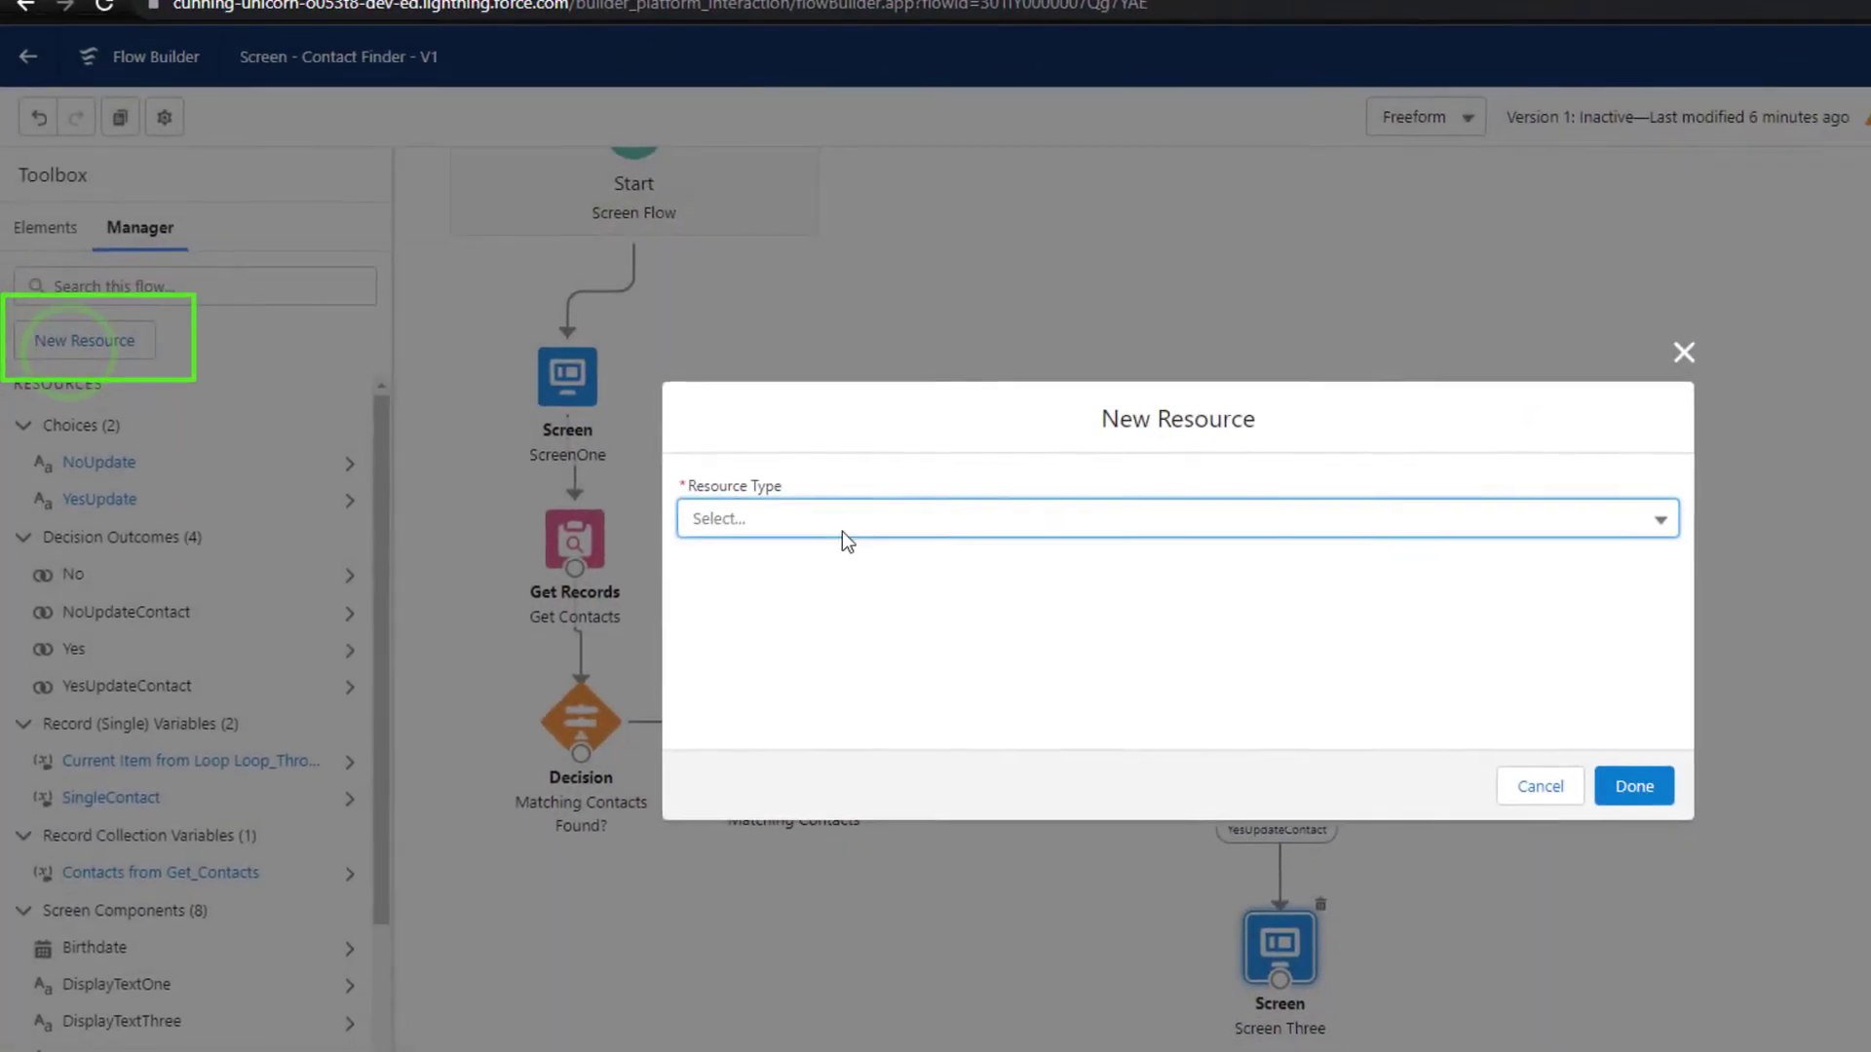
pyautogui.click(759, 569)
pyautogui.click(756, 555)
pyautogui.write('Contac')
pyautogui.write('tCollection')
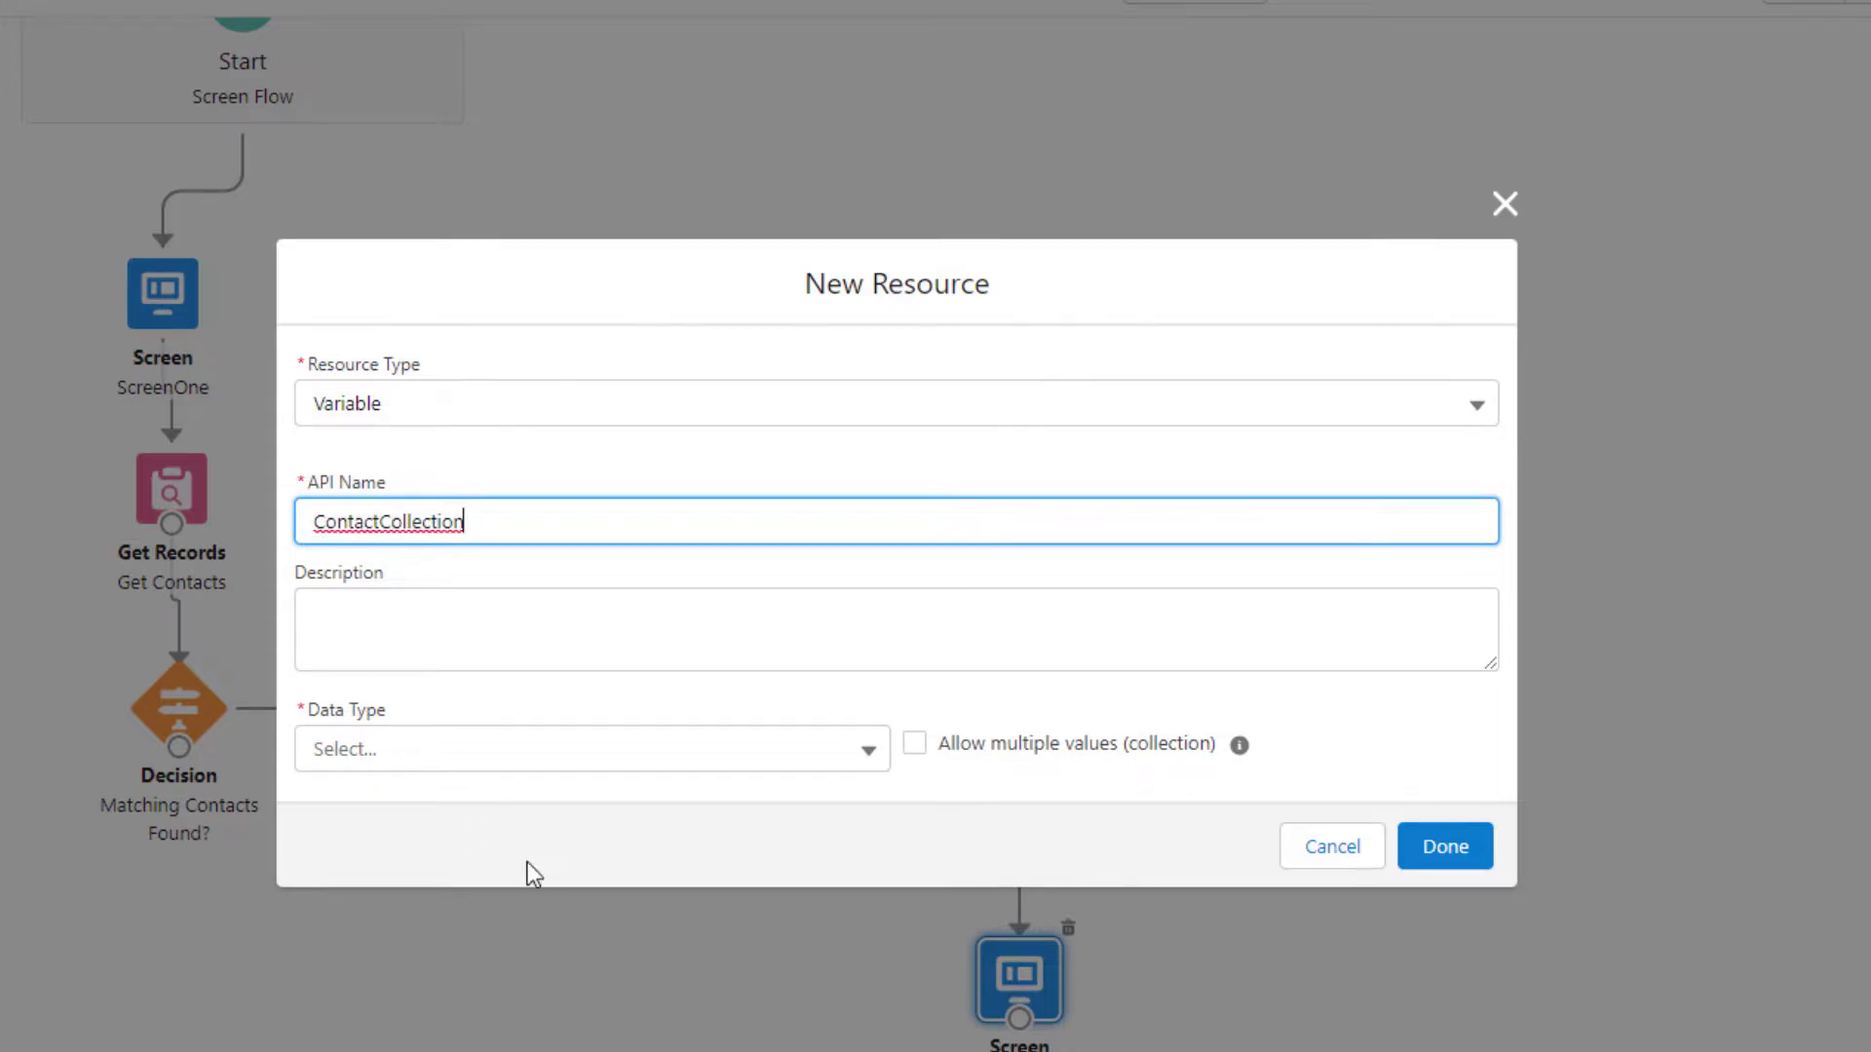
pyautogui.click(473, 748)
pyautogui.click(547, 268)
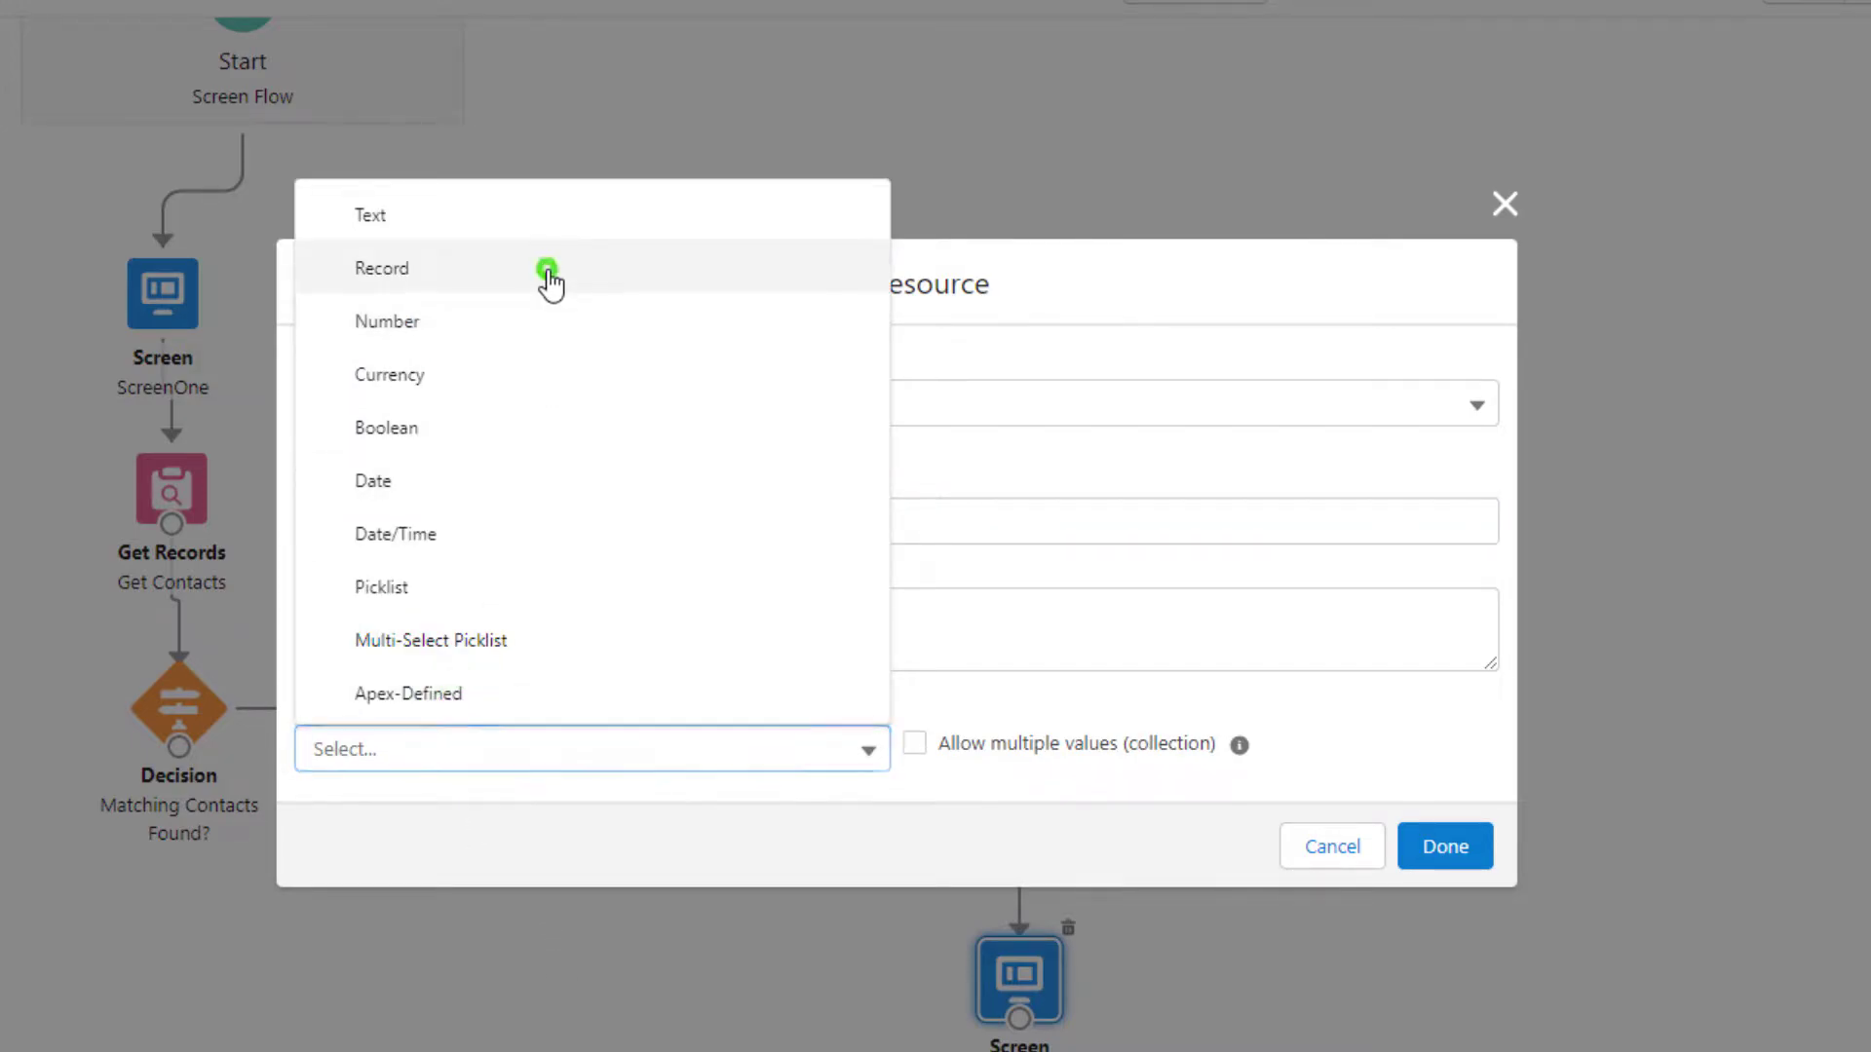
pyautogui.click(1095, 657)
pyautogui.click(617, 733)
pyautogui.write('contac')
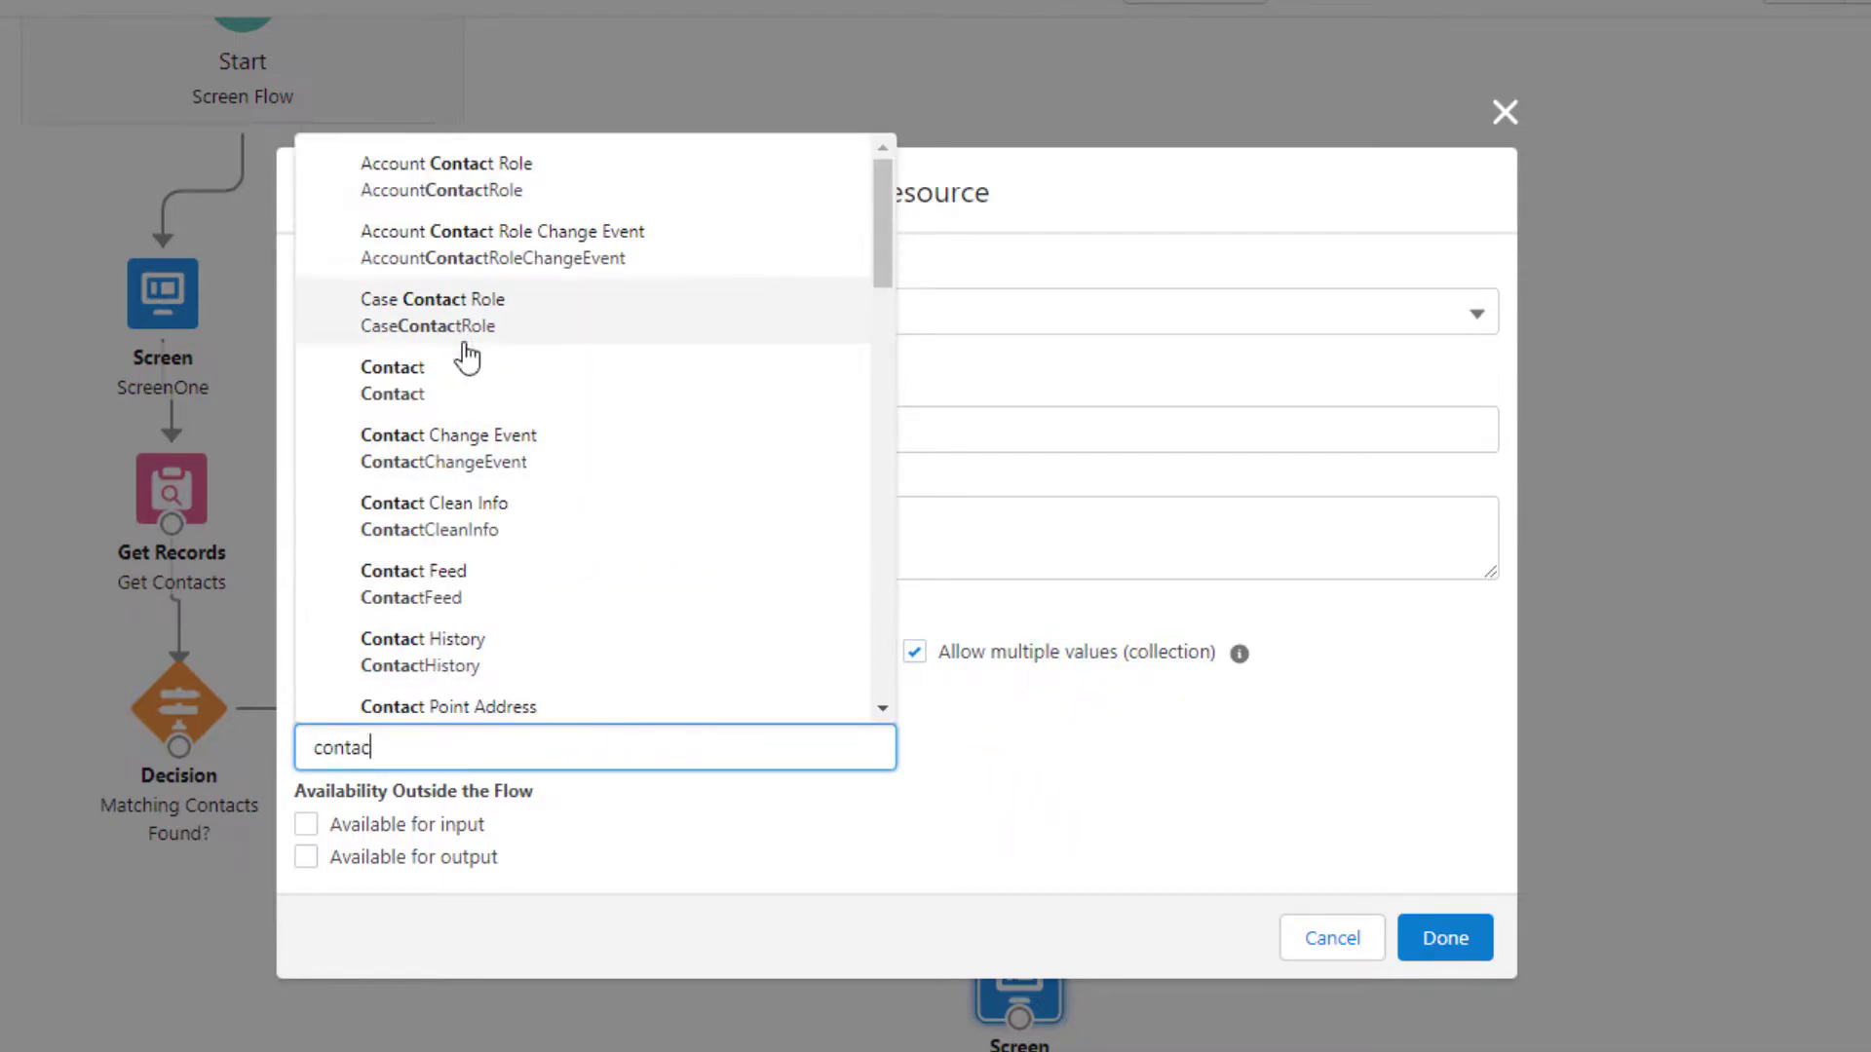
pyautogui.click(418, 380)
pyautogui.click(1444, 939)
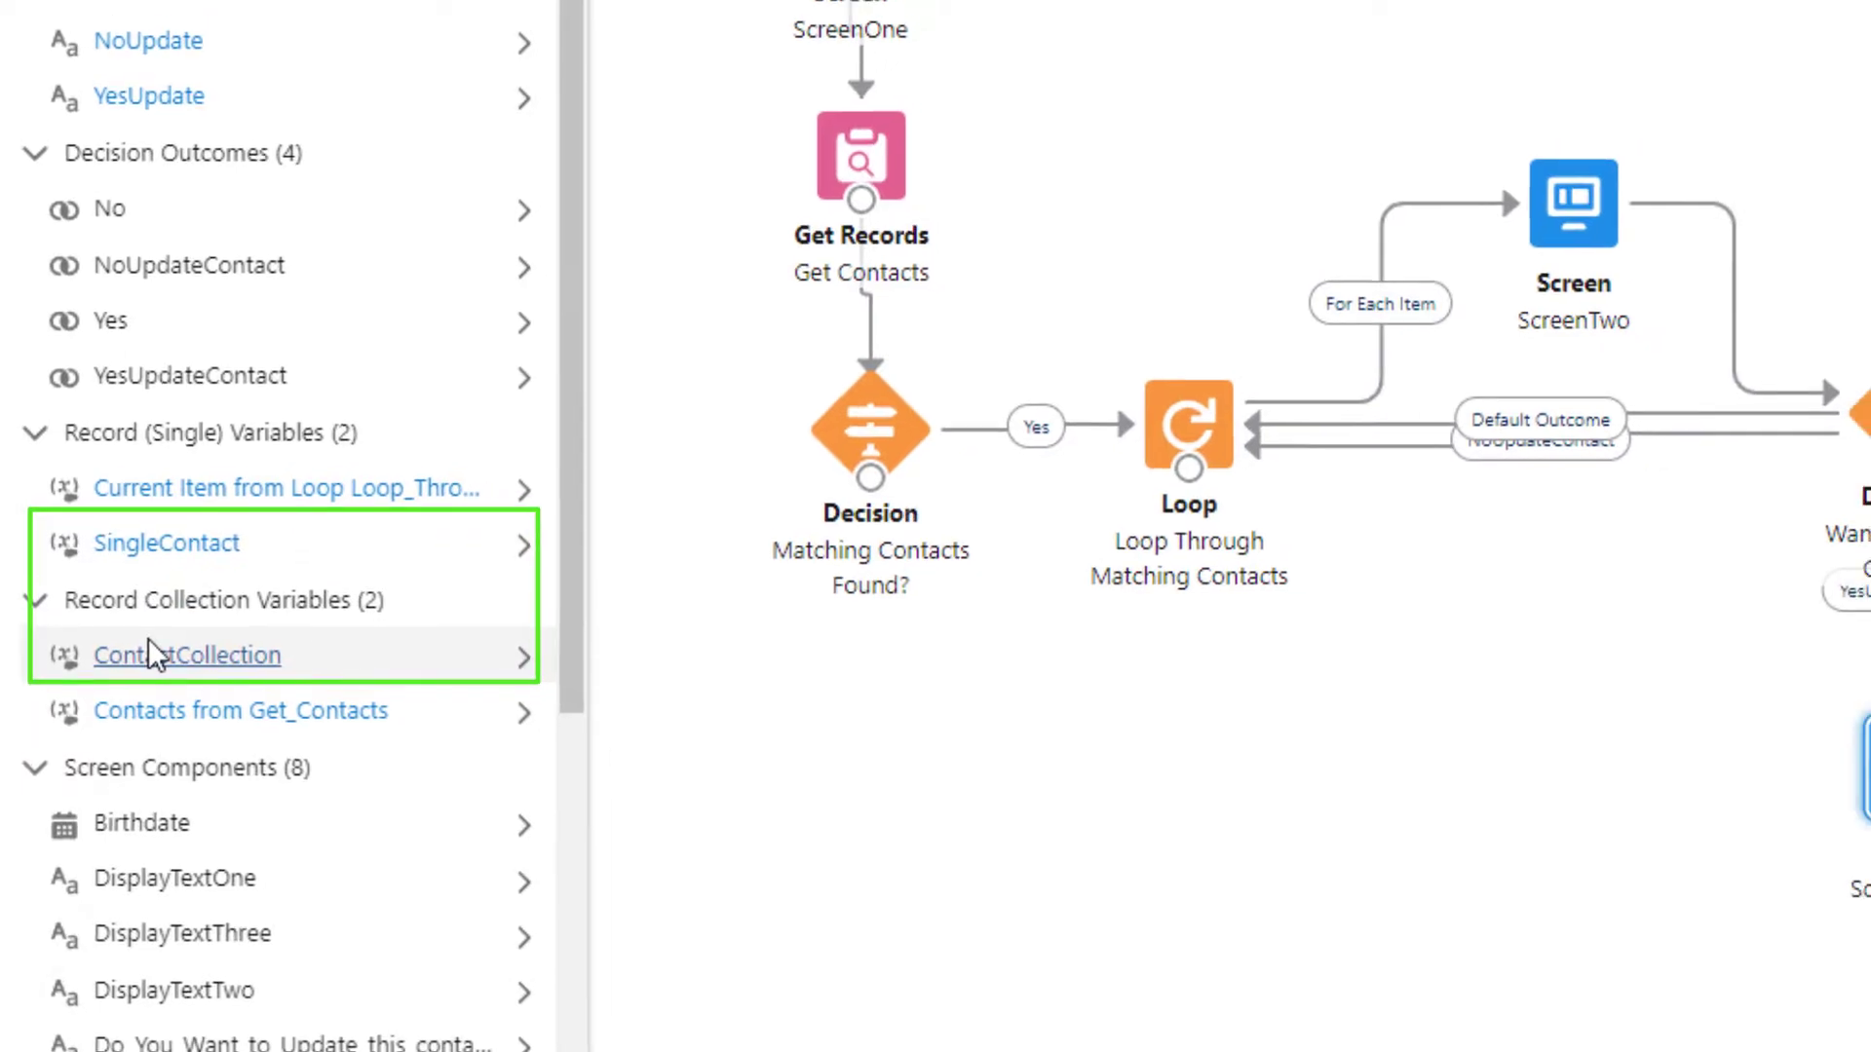
# Step: Add an Assignment setting SingleContact's Contact ID to the loop's current item Id
pyautogui.click(51, 75)
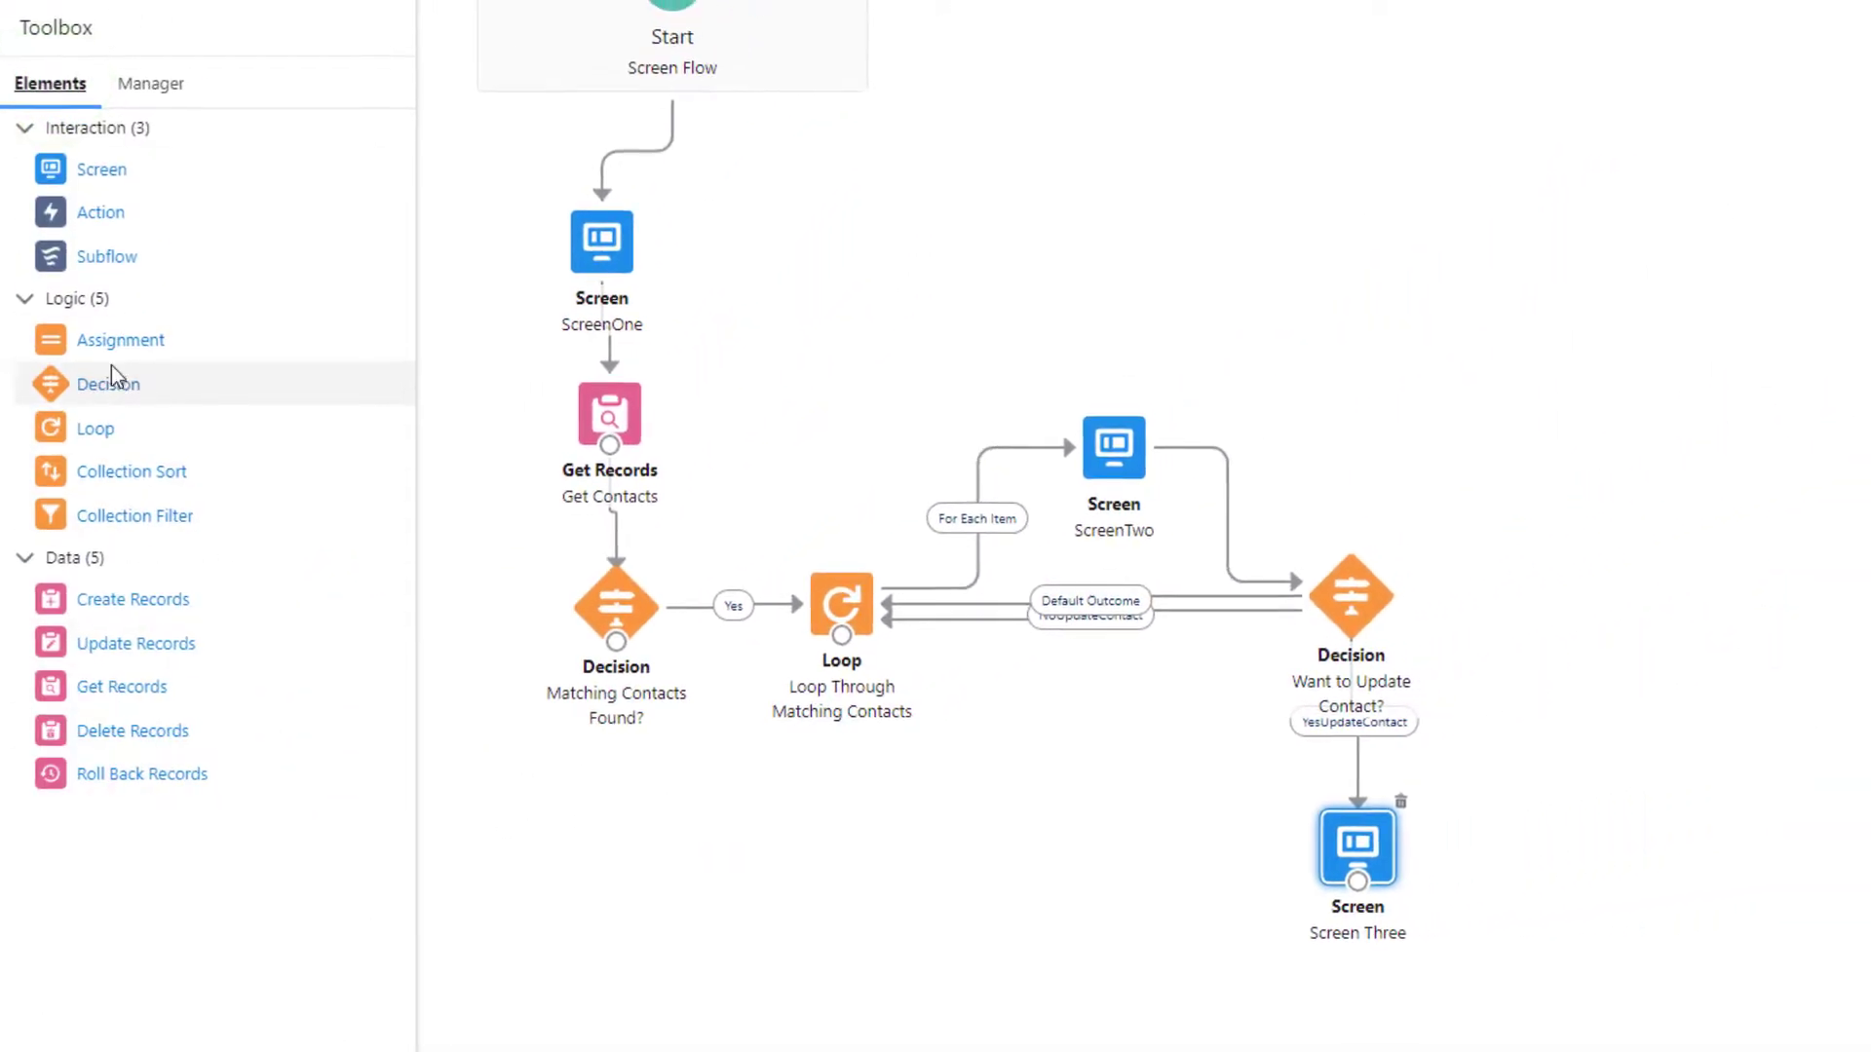
pyautogui.moveTo(107, 336); pyautogui.dragTo(1144, 801)
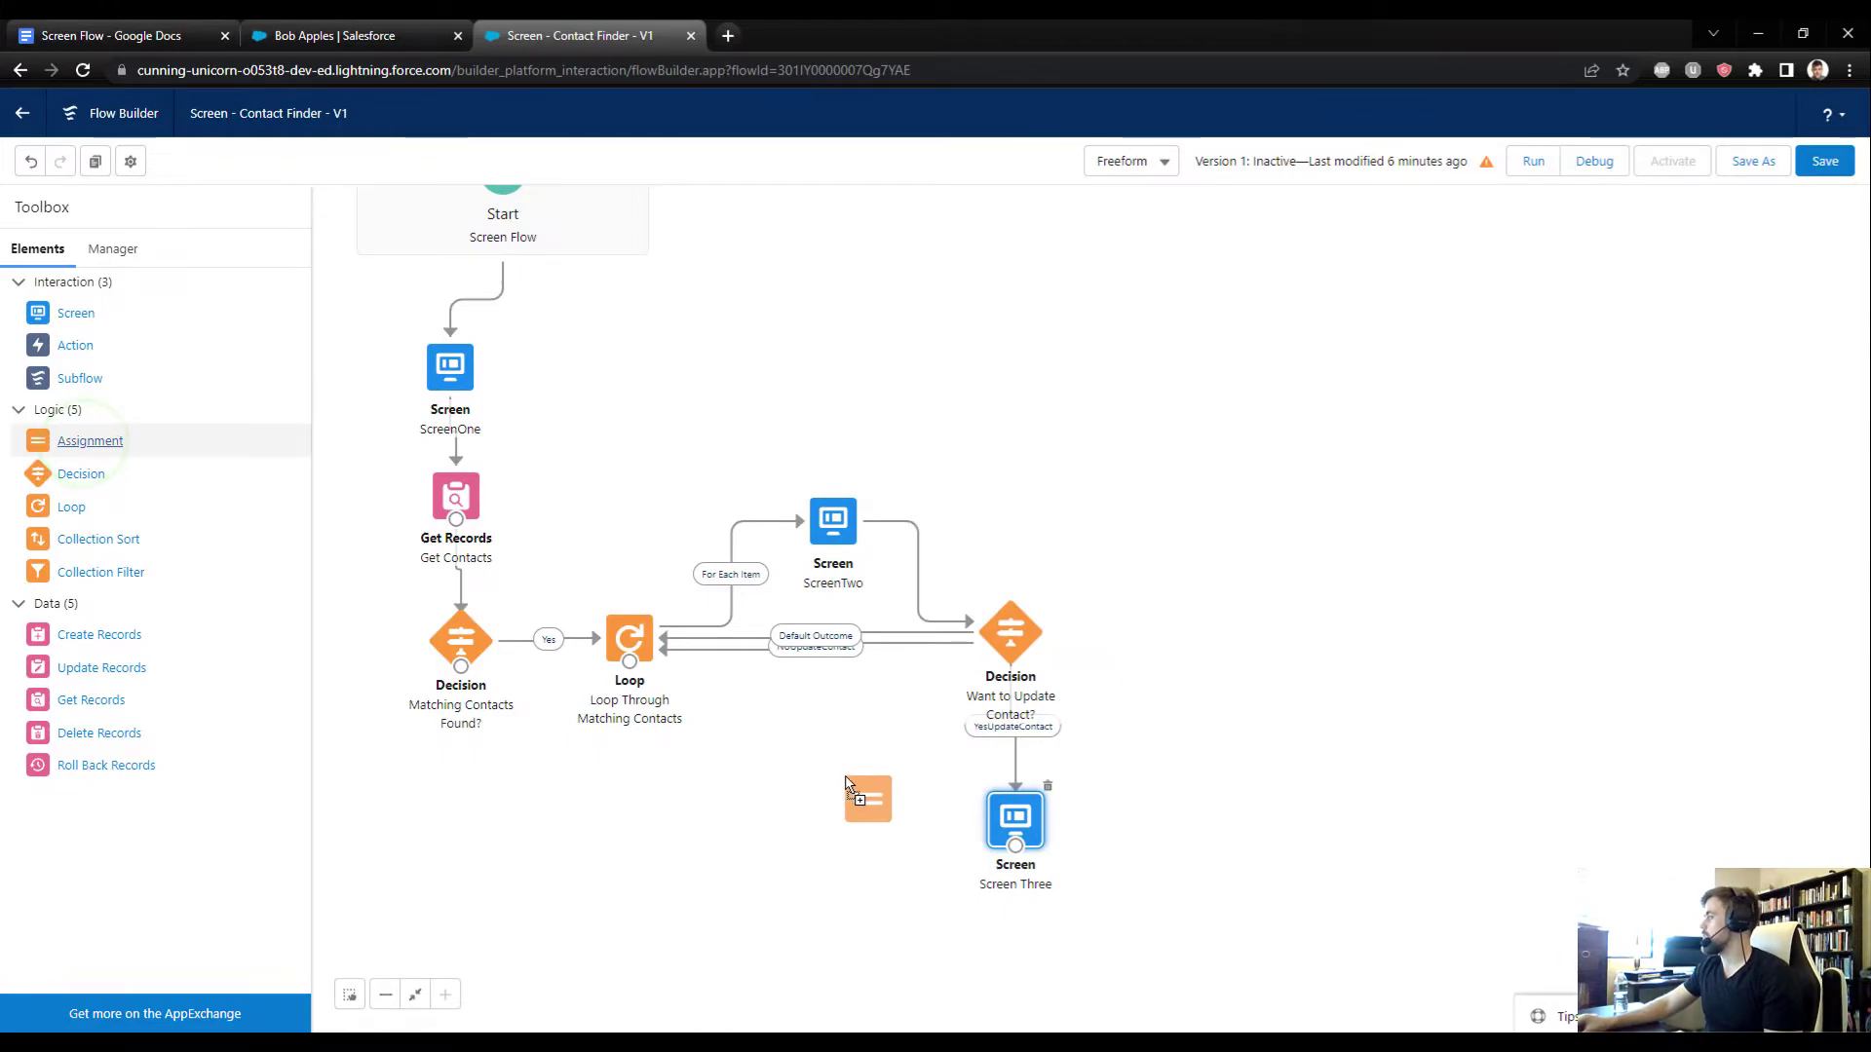
pyautogui.moveTo(846, 786); pyautogui.dragTo(846, 785)
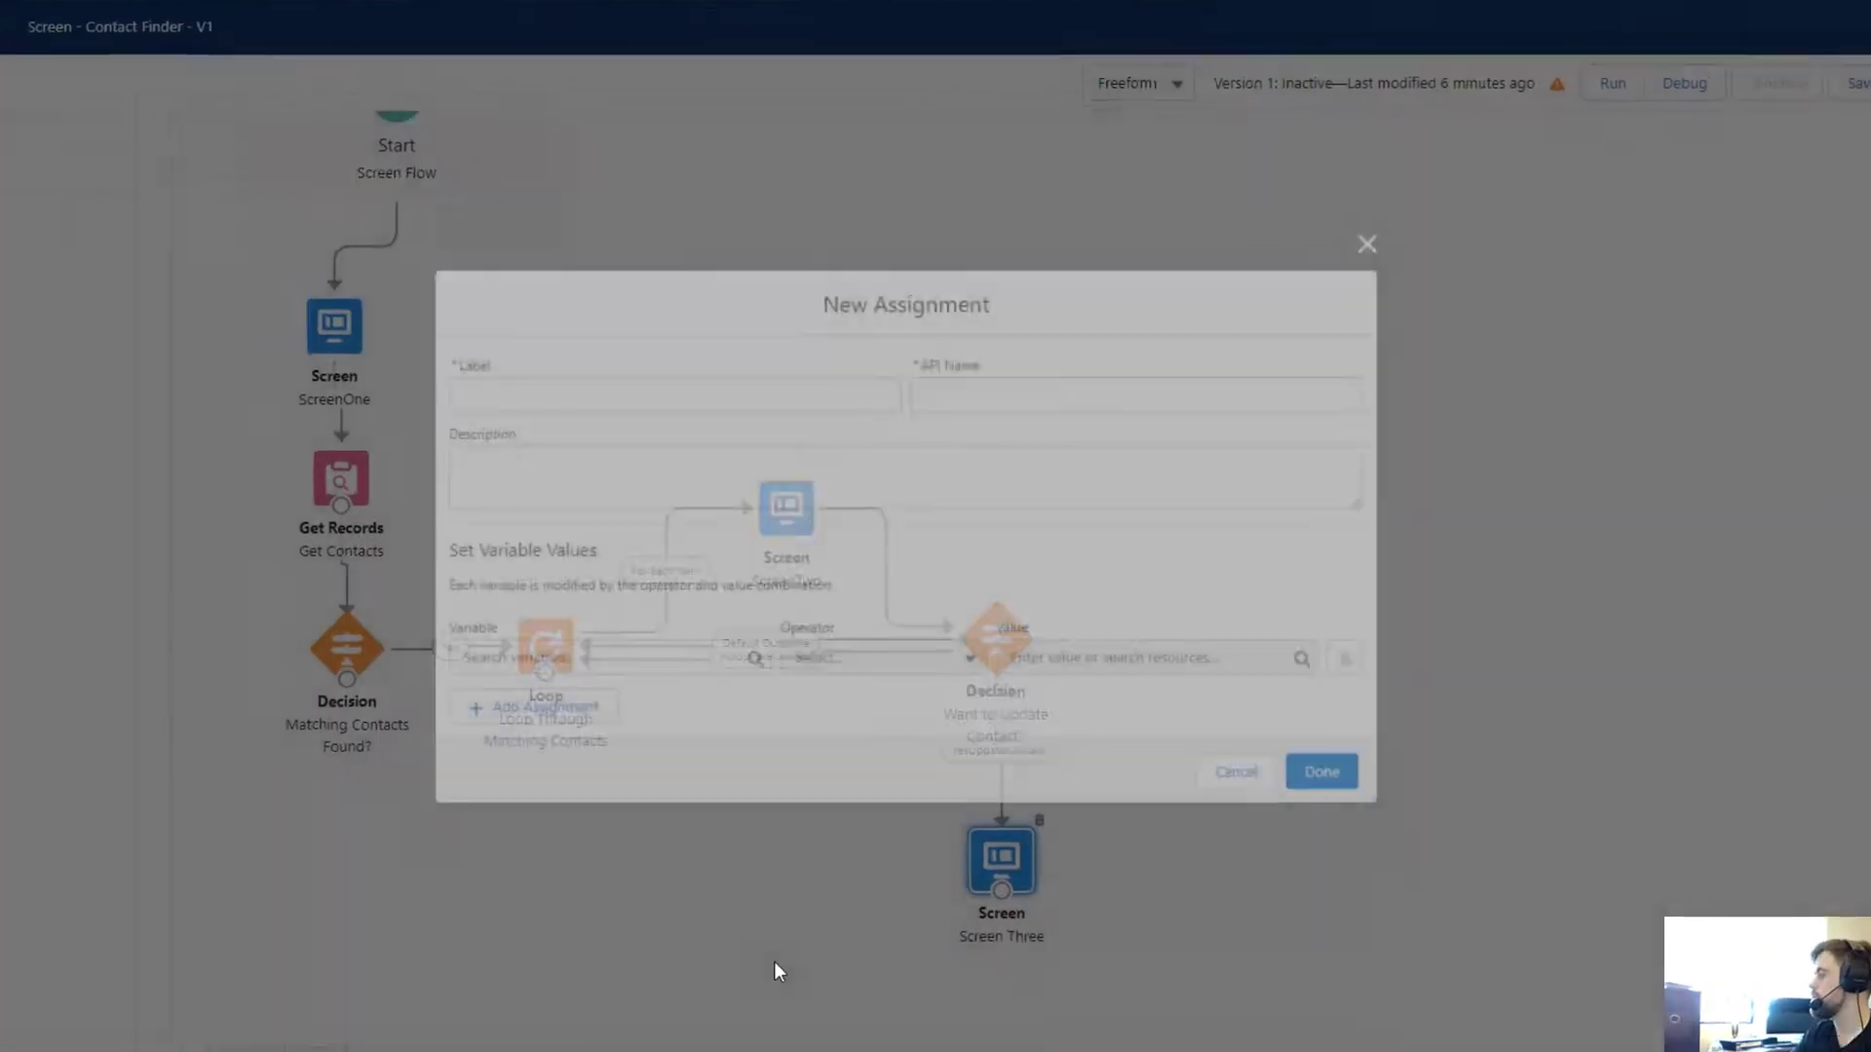
pyautogui.click(629, 665)
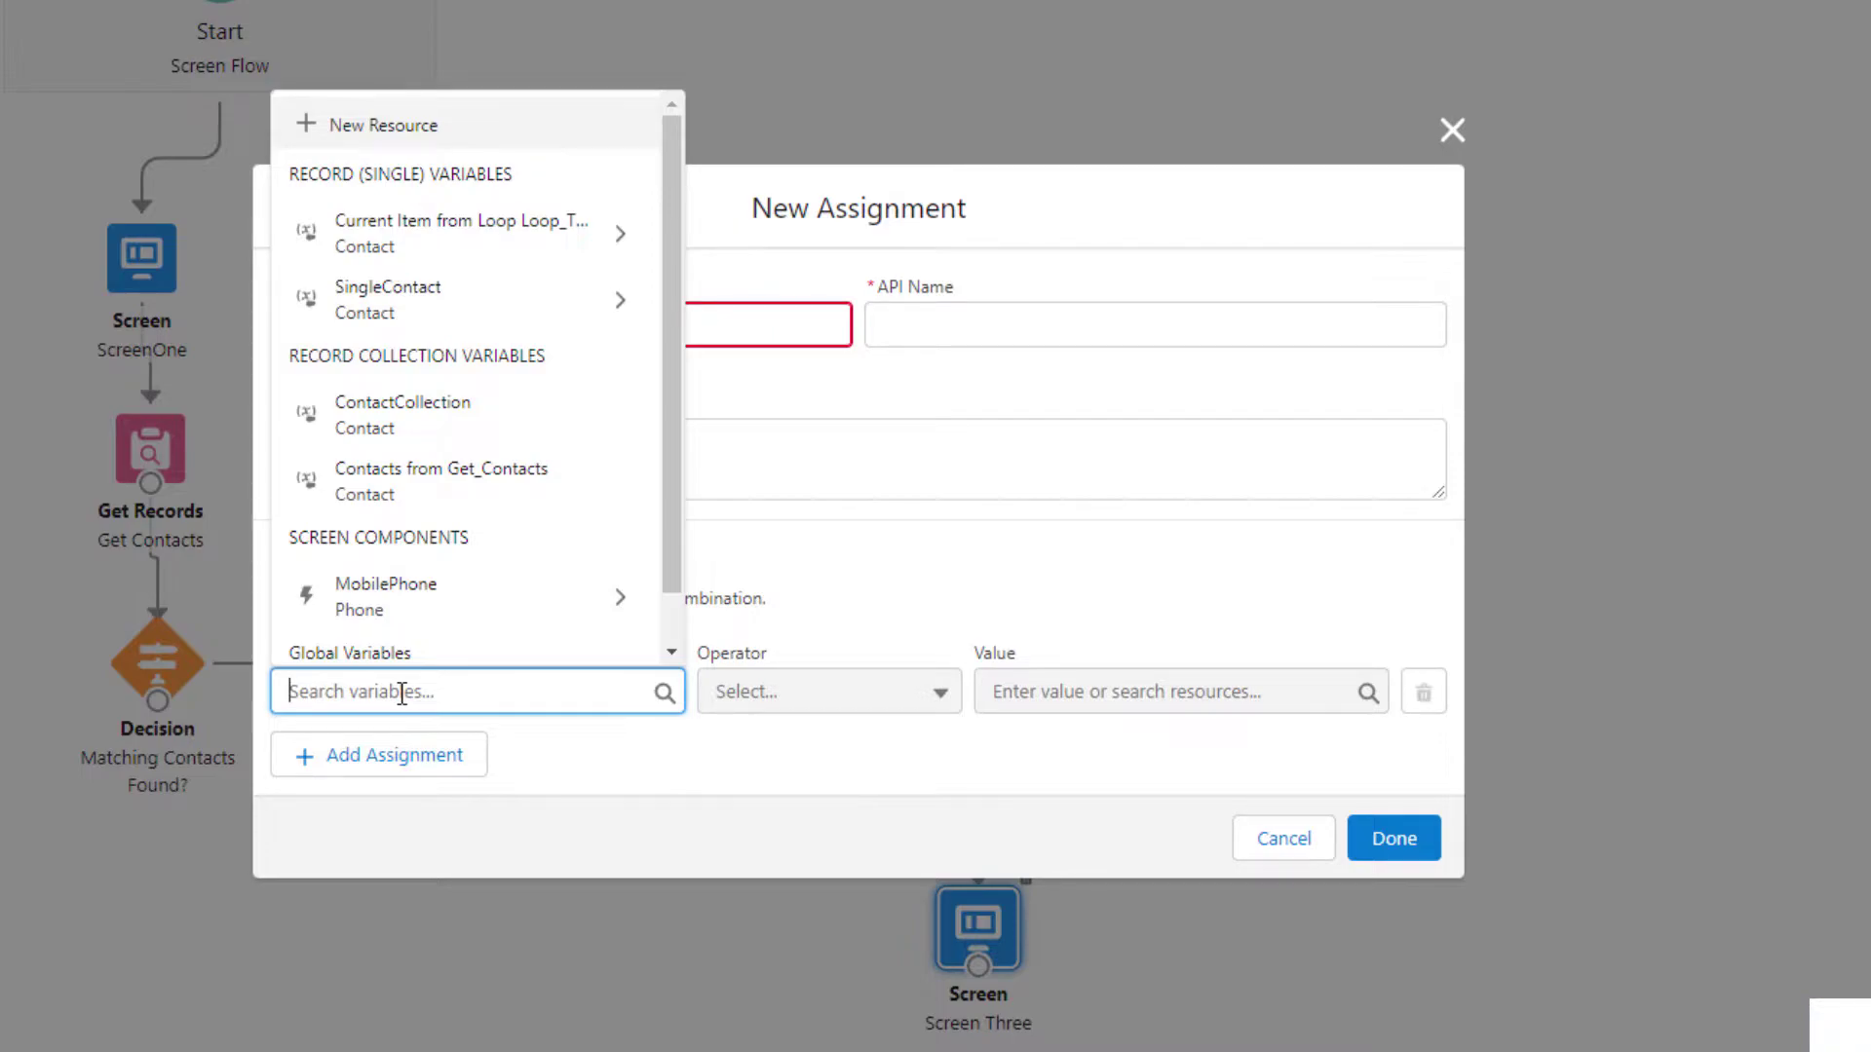
pyautogui.write('single')
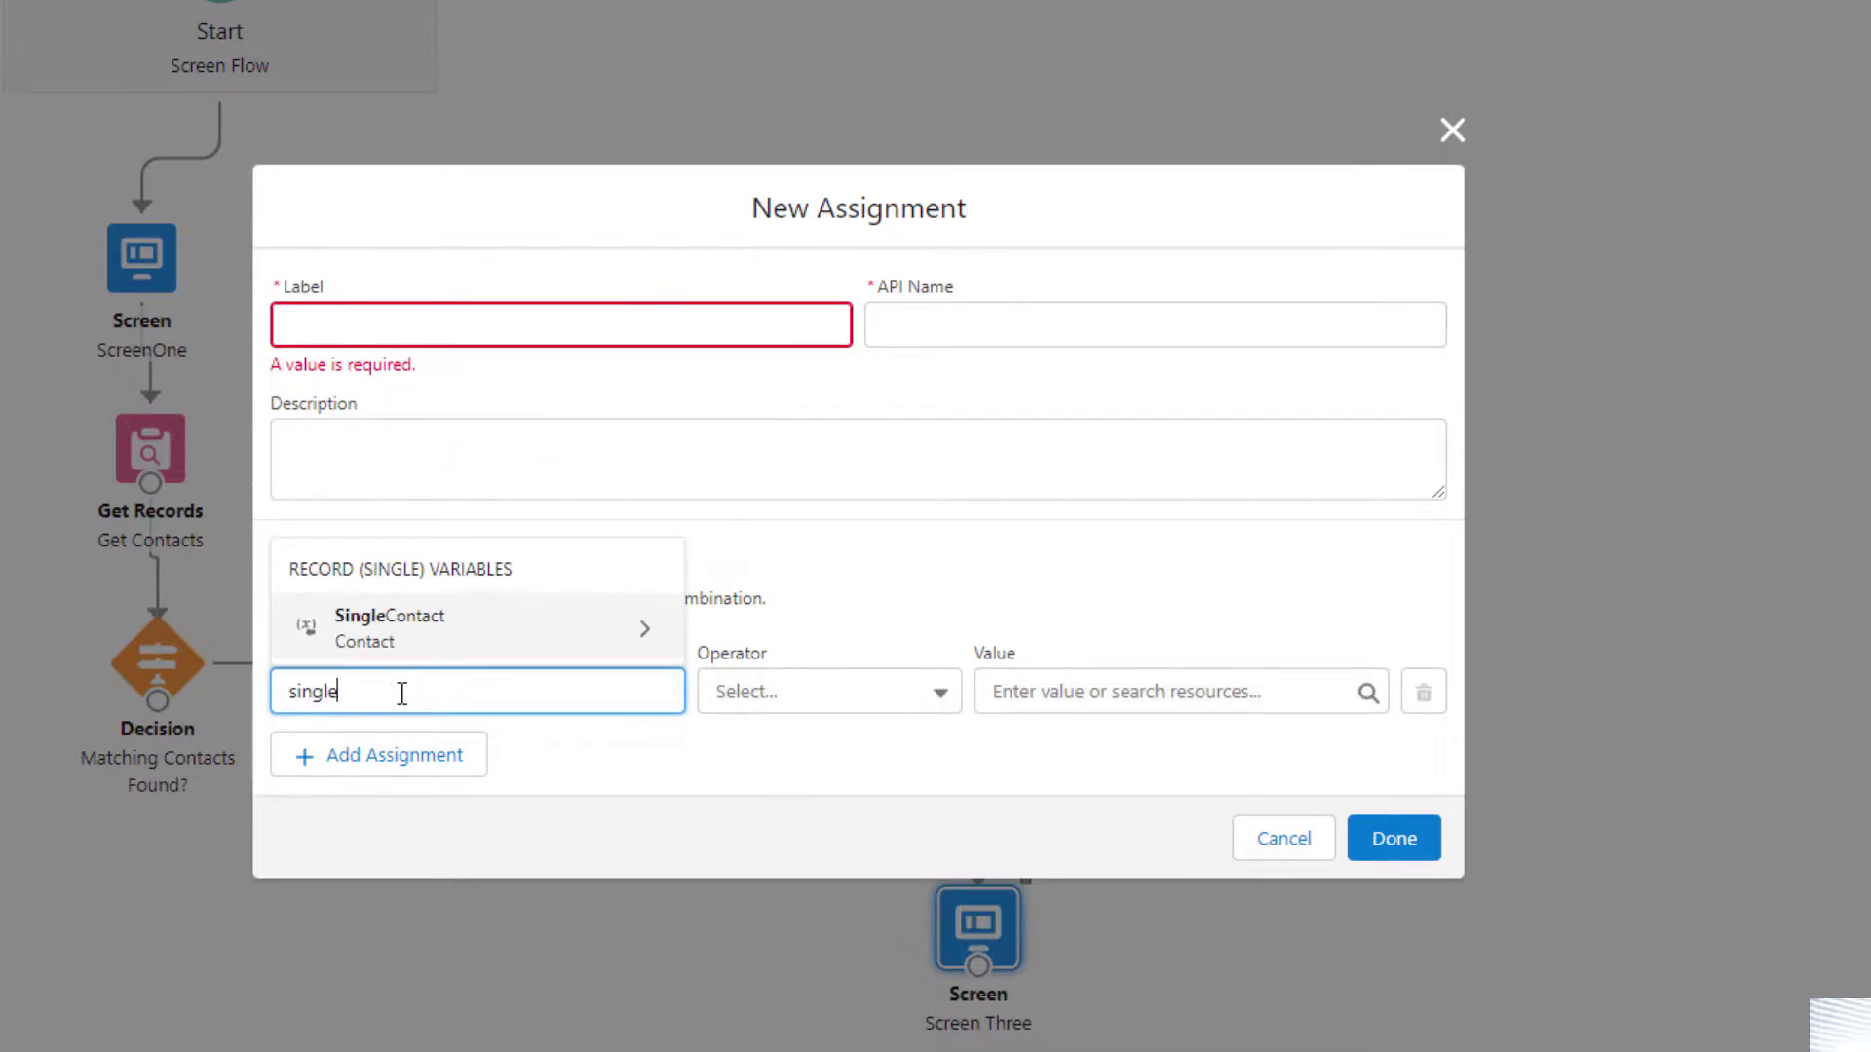
pyautogui.click(414, 635)
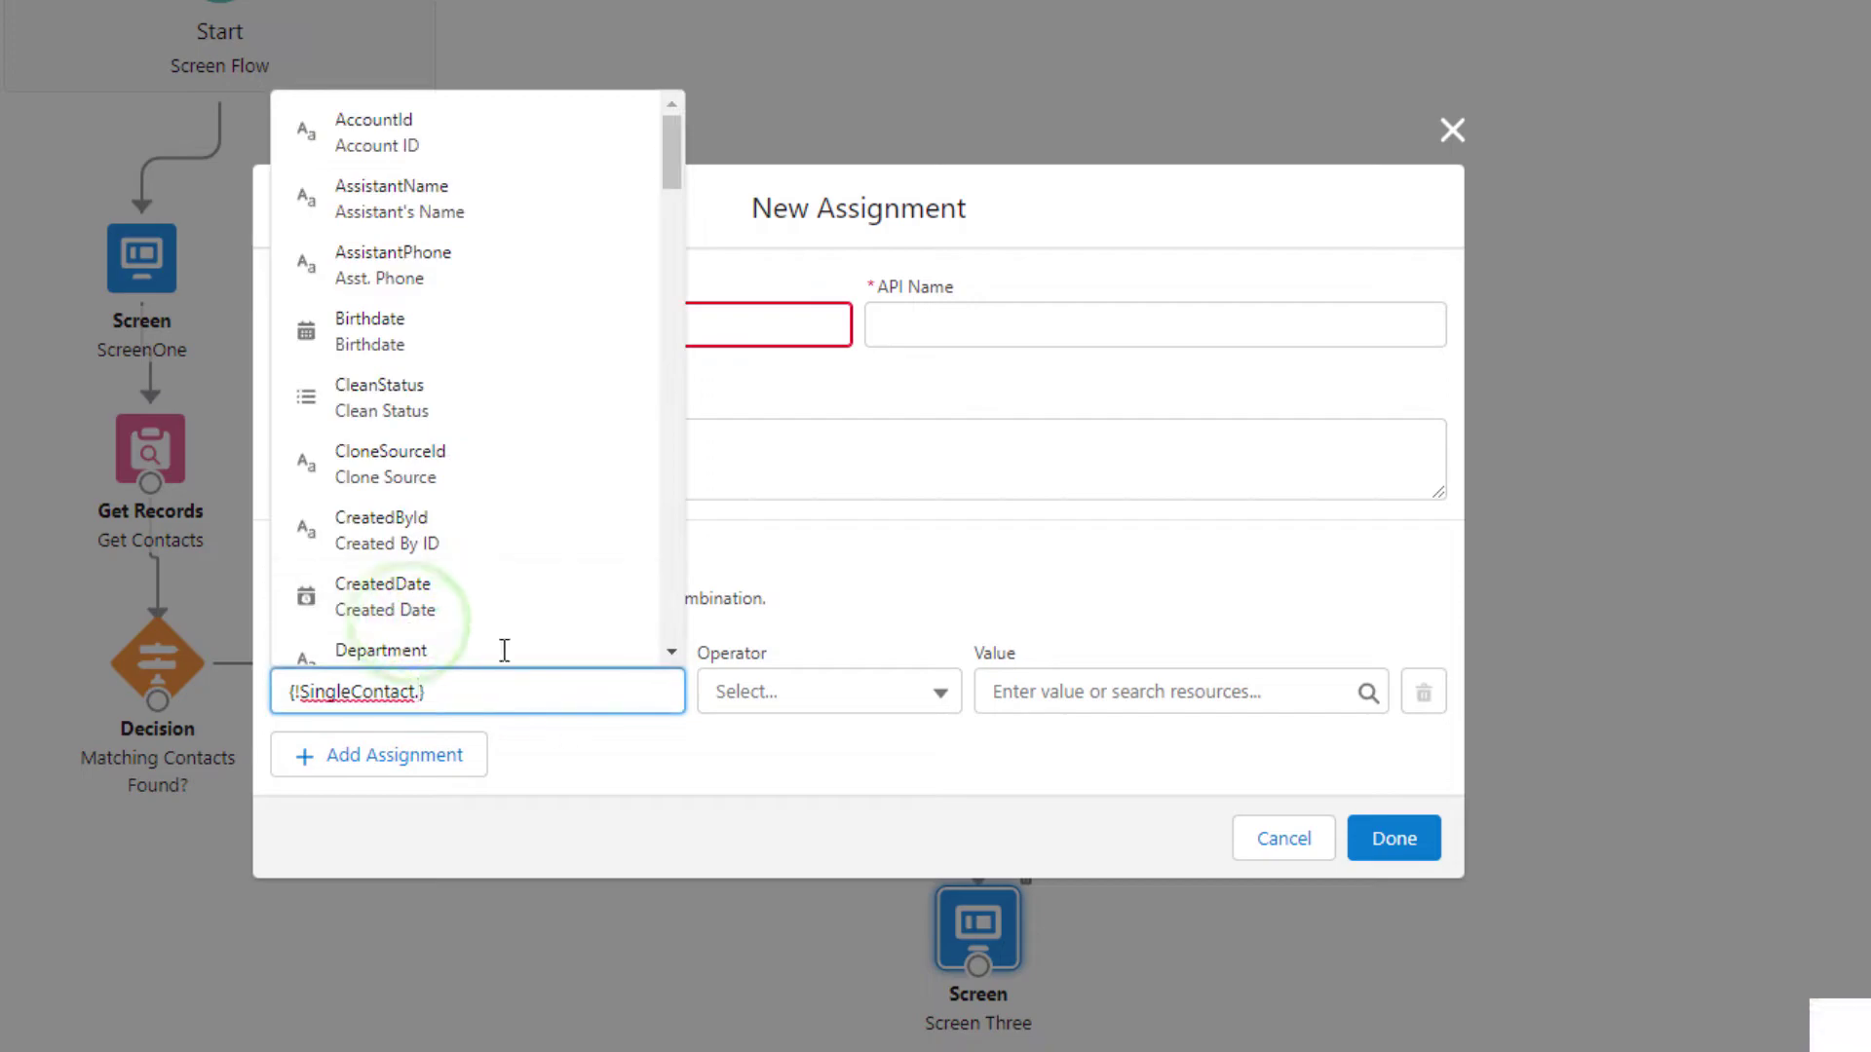
pyautogui.write('id')
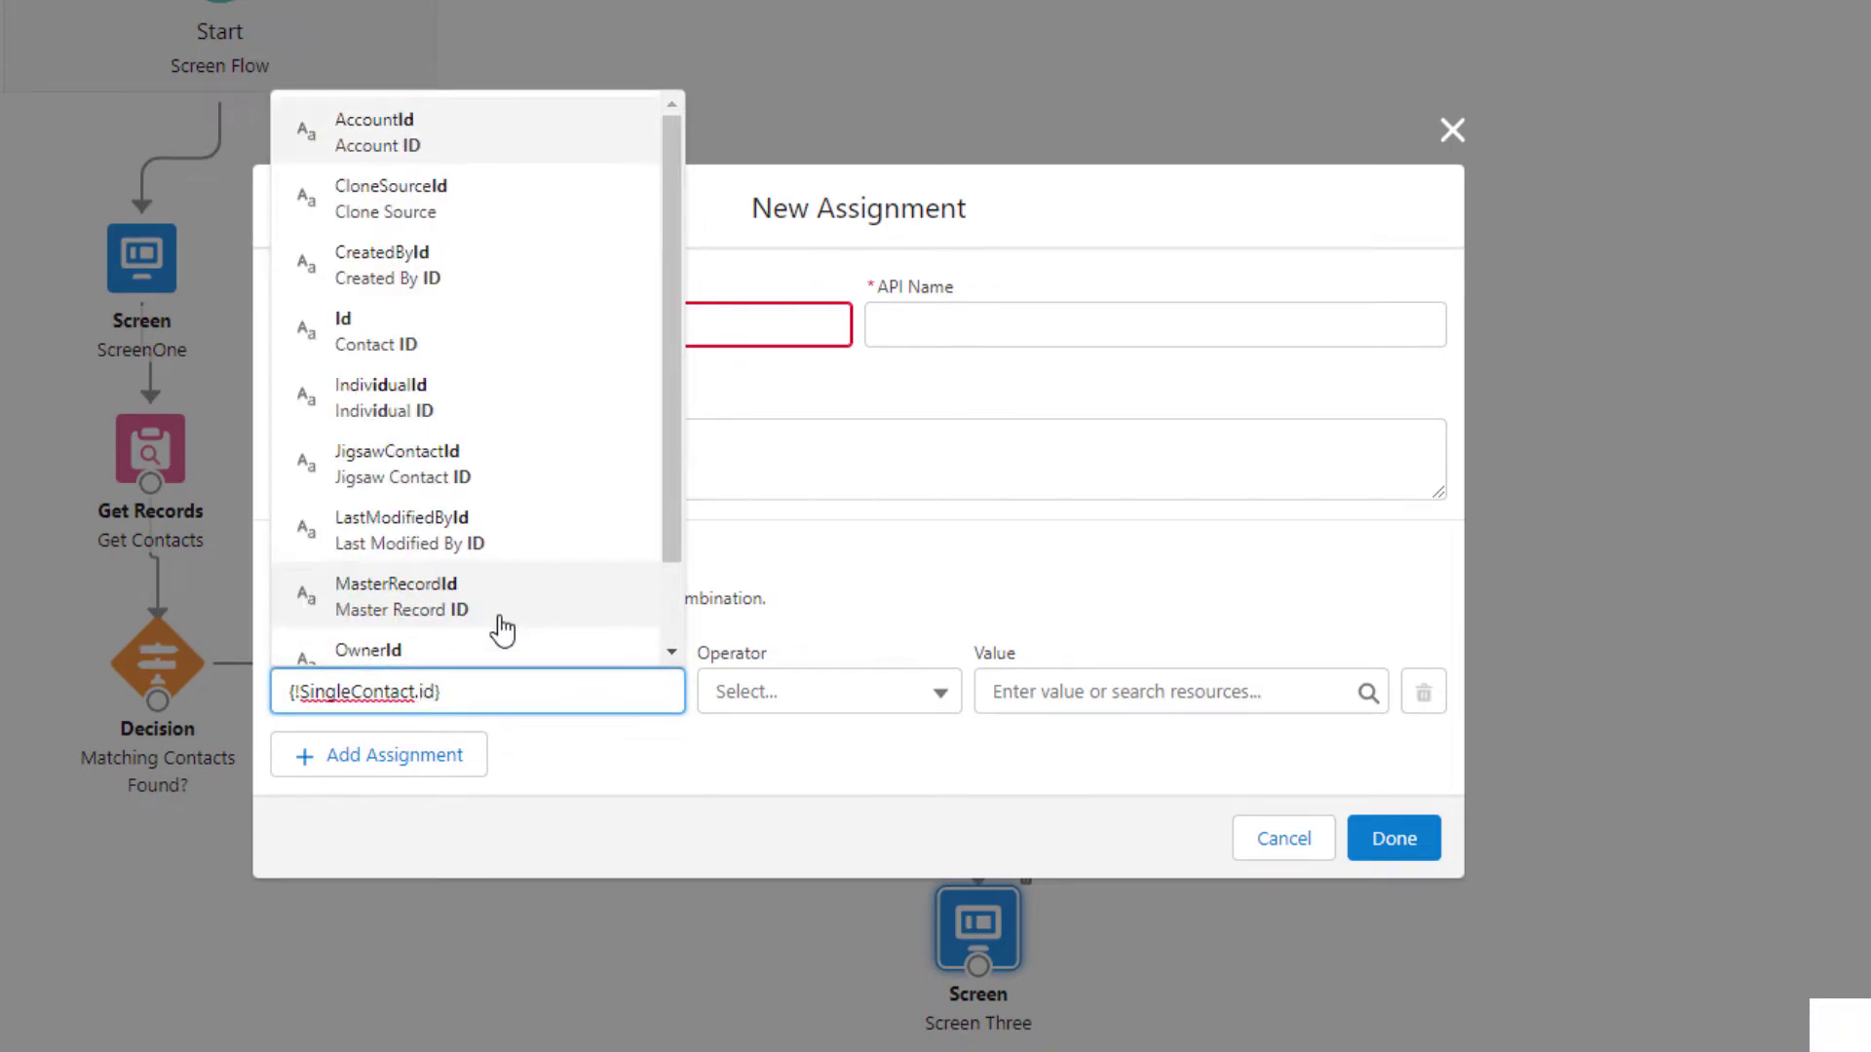
pyautogui.click(388, 327)
pyautogui.click(1041, 697)
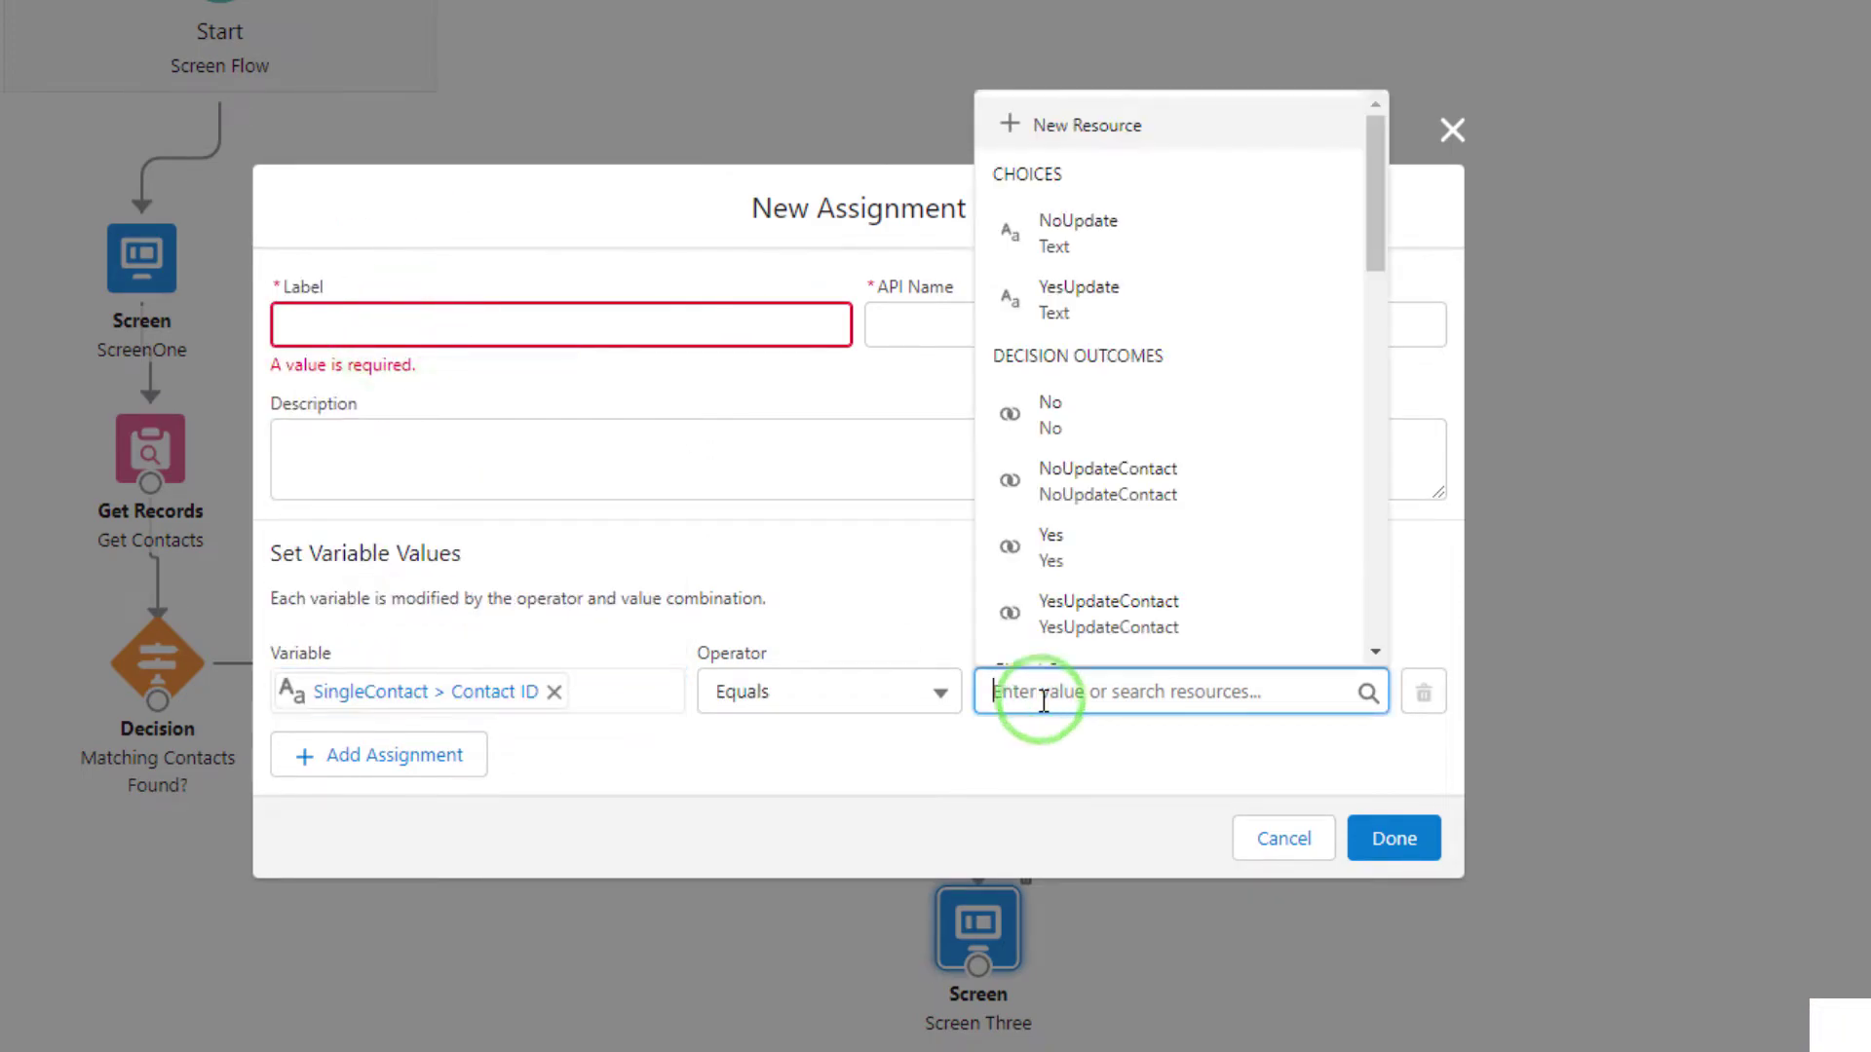
pyautogui.write('curre')
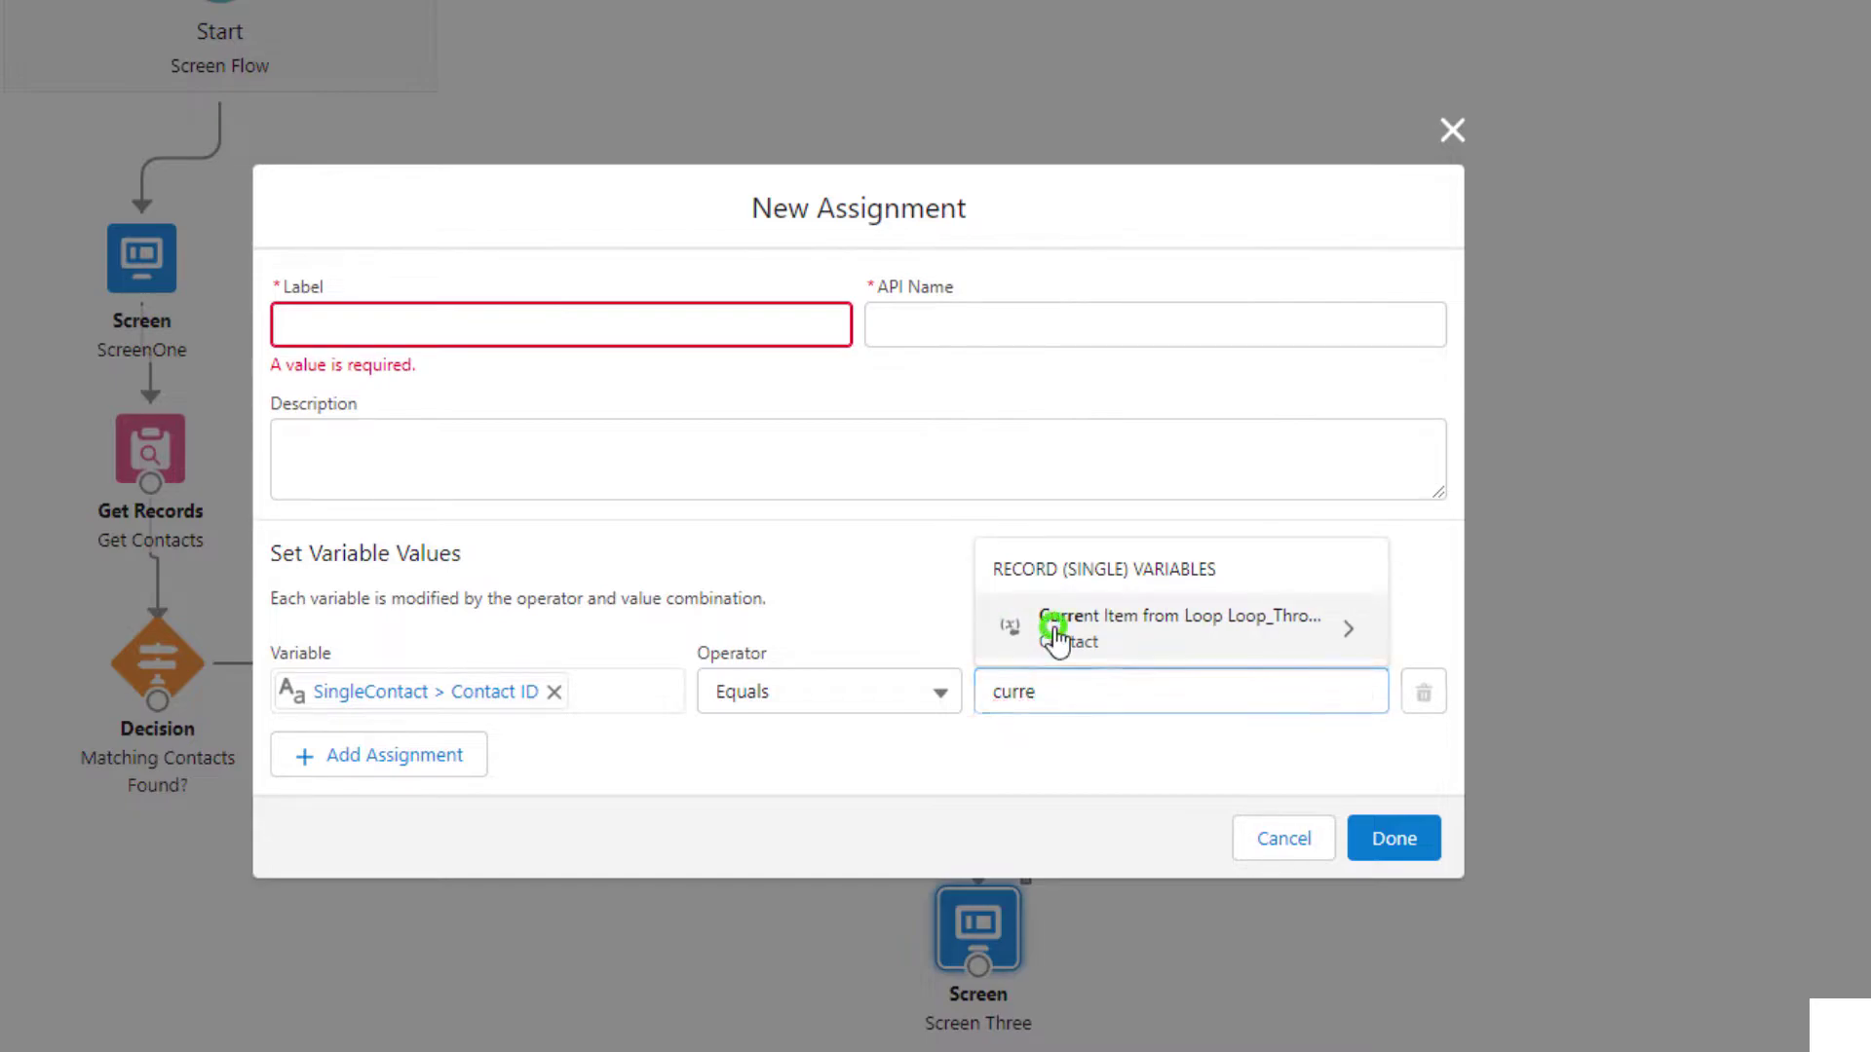
pyautogui.click(1053, 629)
pyautogui.write('id')
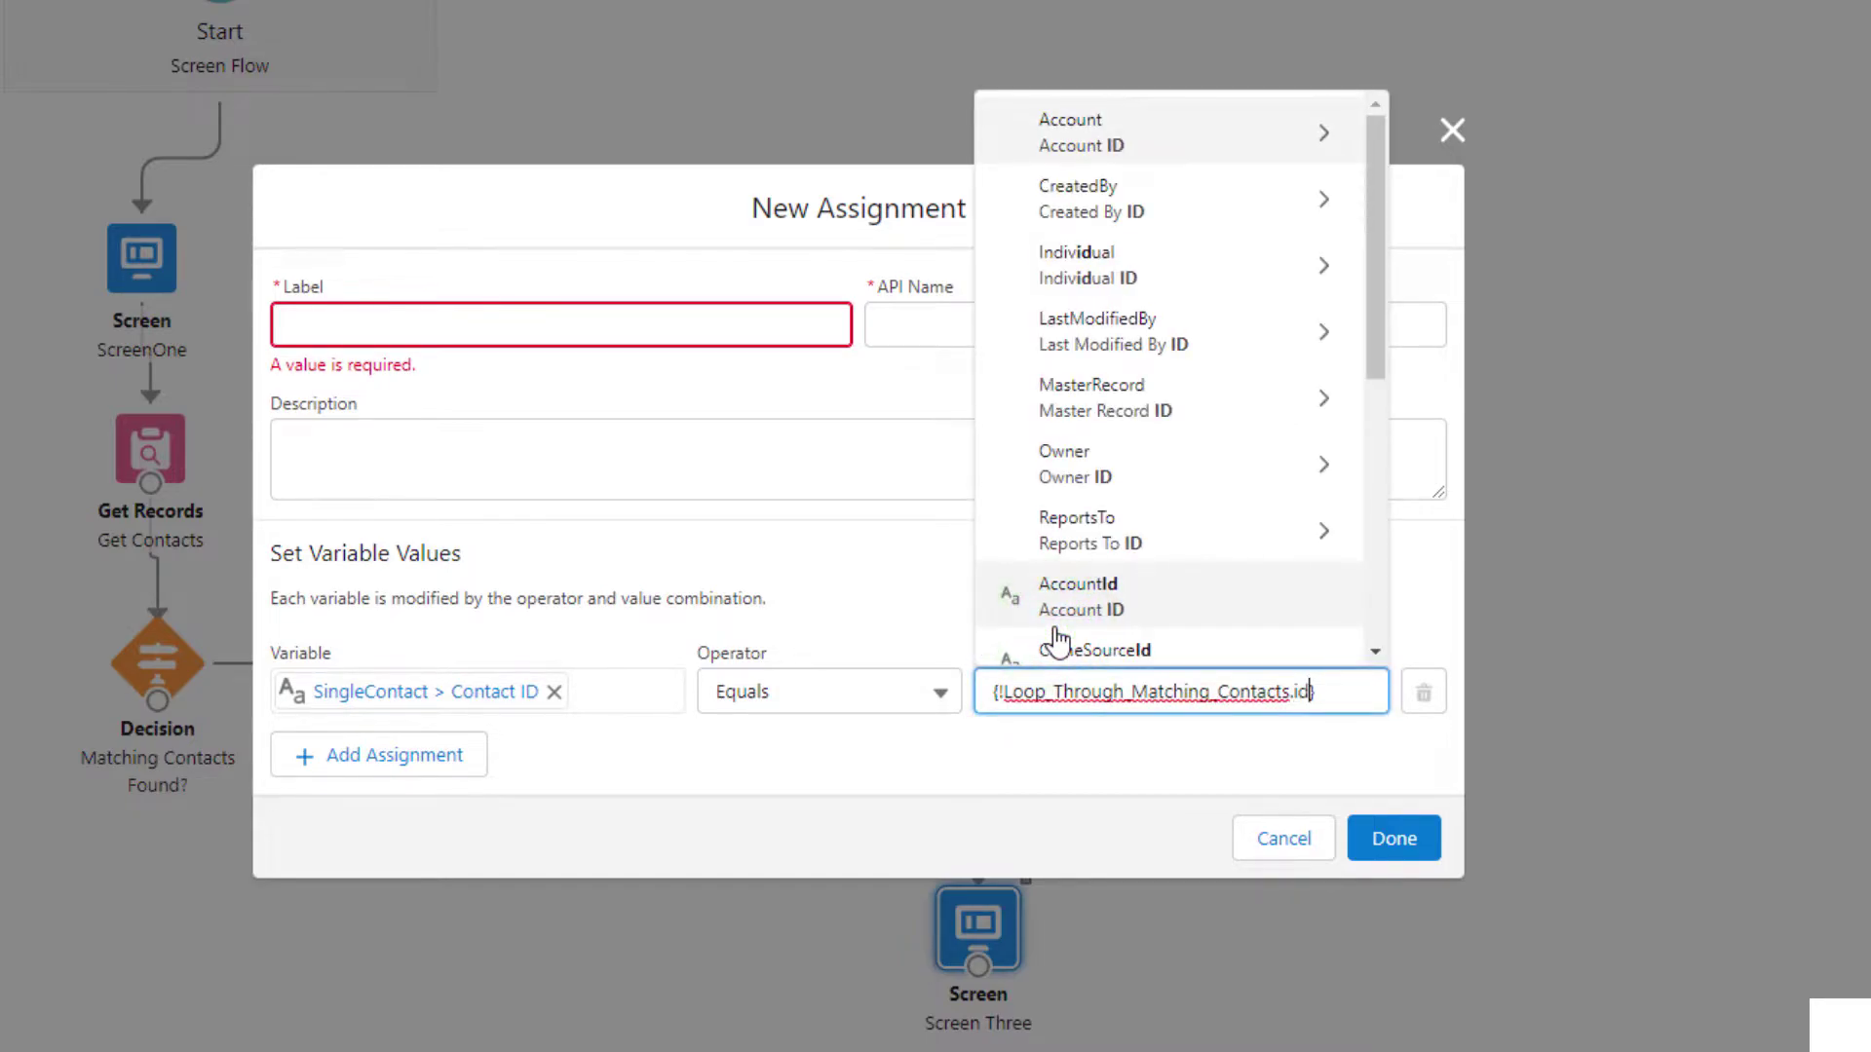
pyautogui.scroll(-3, 1158, 467)
pyautogui.click(1148, 492)
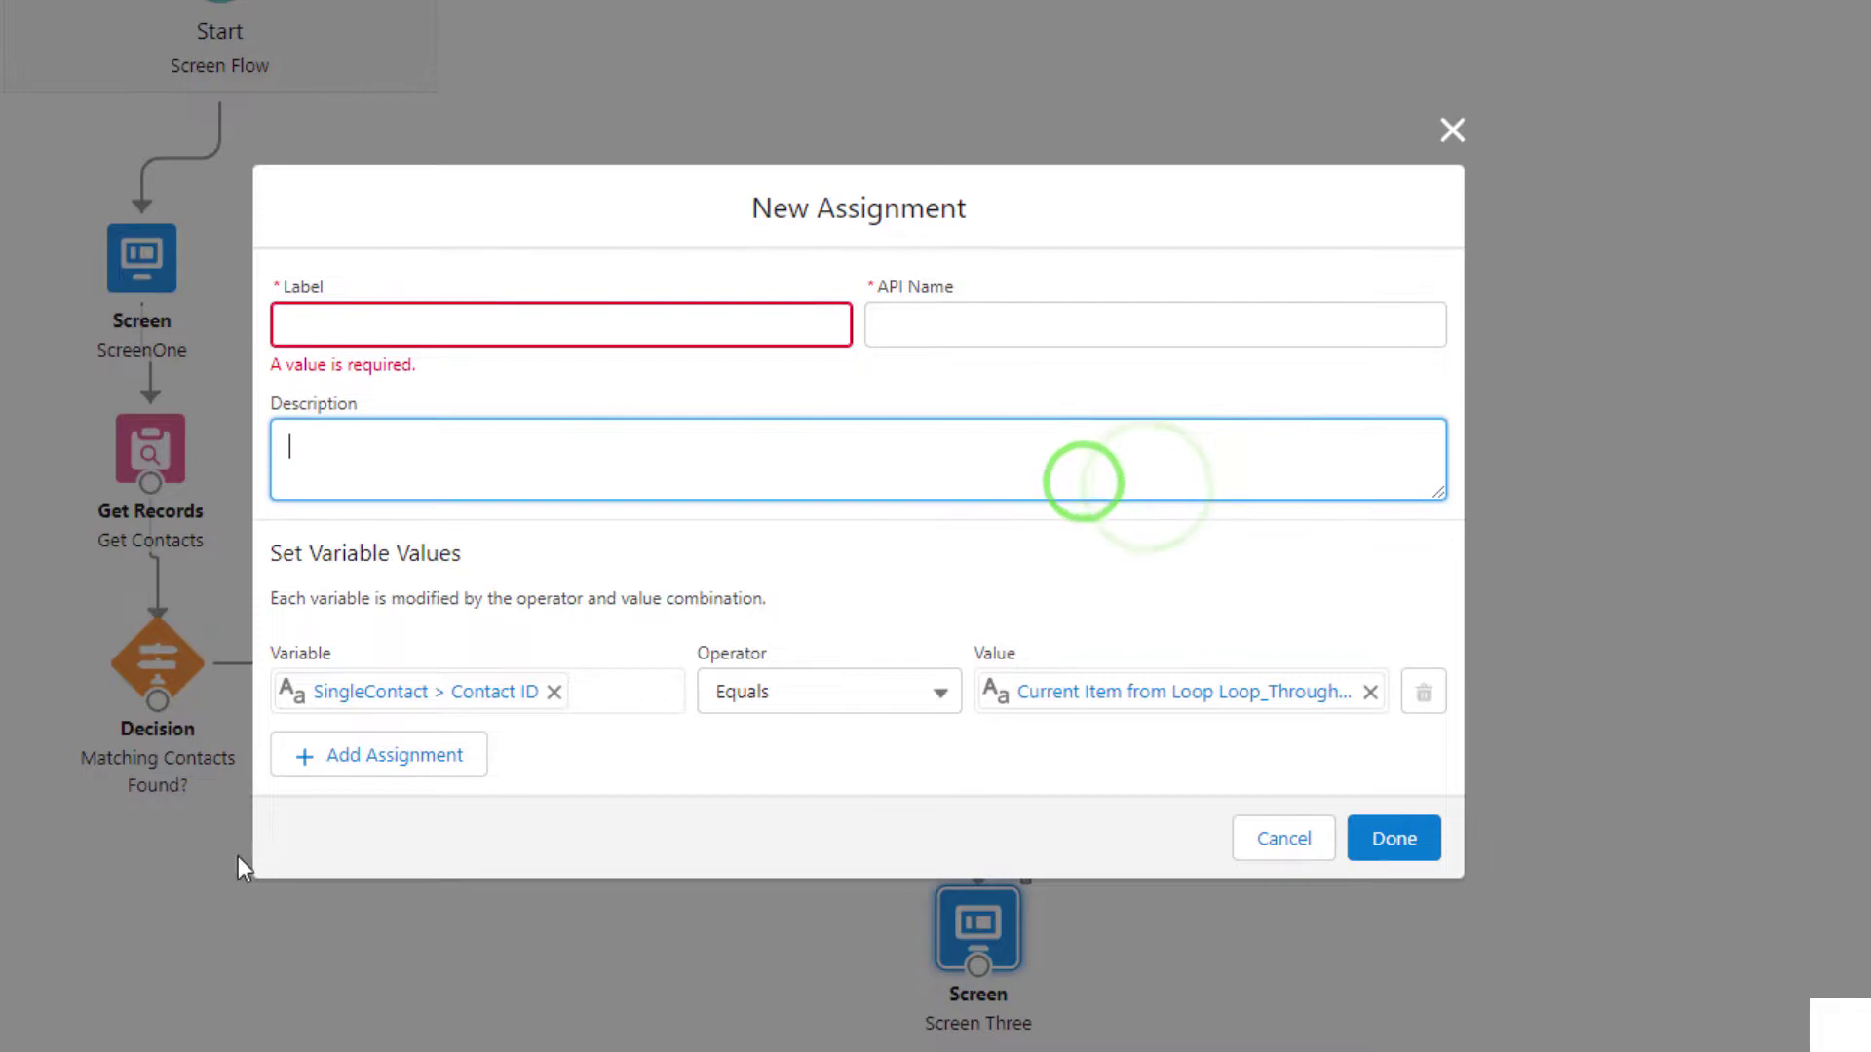
# Step: Add a row setting SingleContact.MobilePhone to MobilePhone.value, then label the assignment Assign Contact Values
pyautogui.click(392, 749)
pyautogui.click(383, 726)
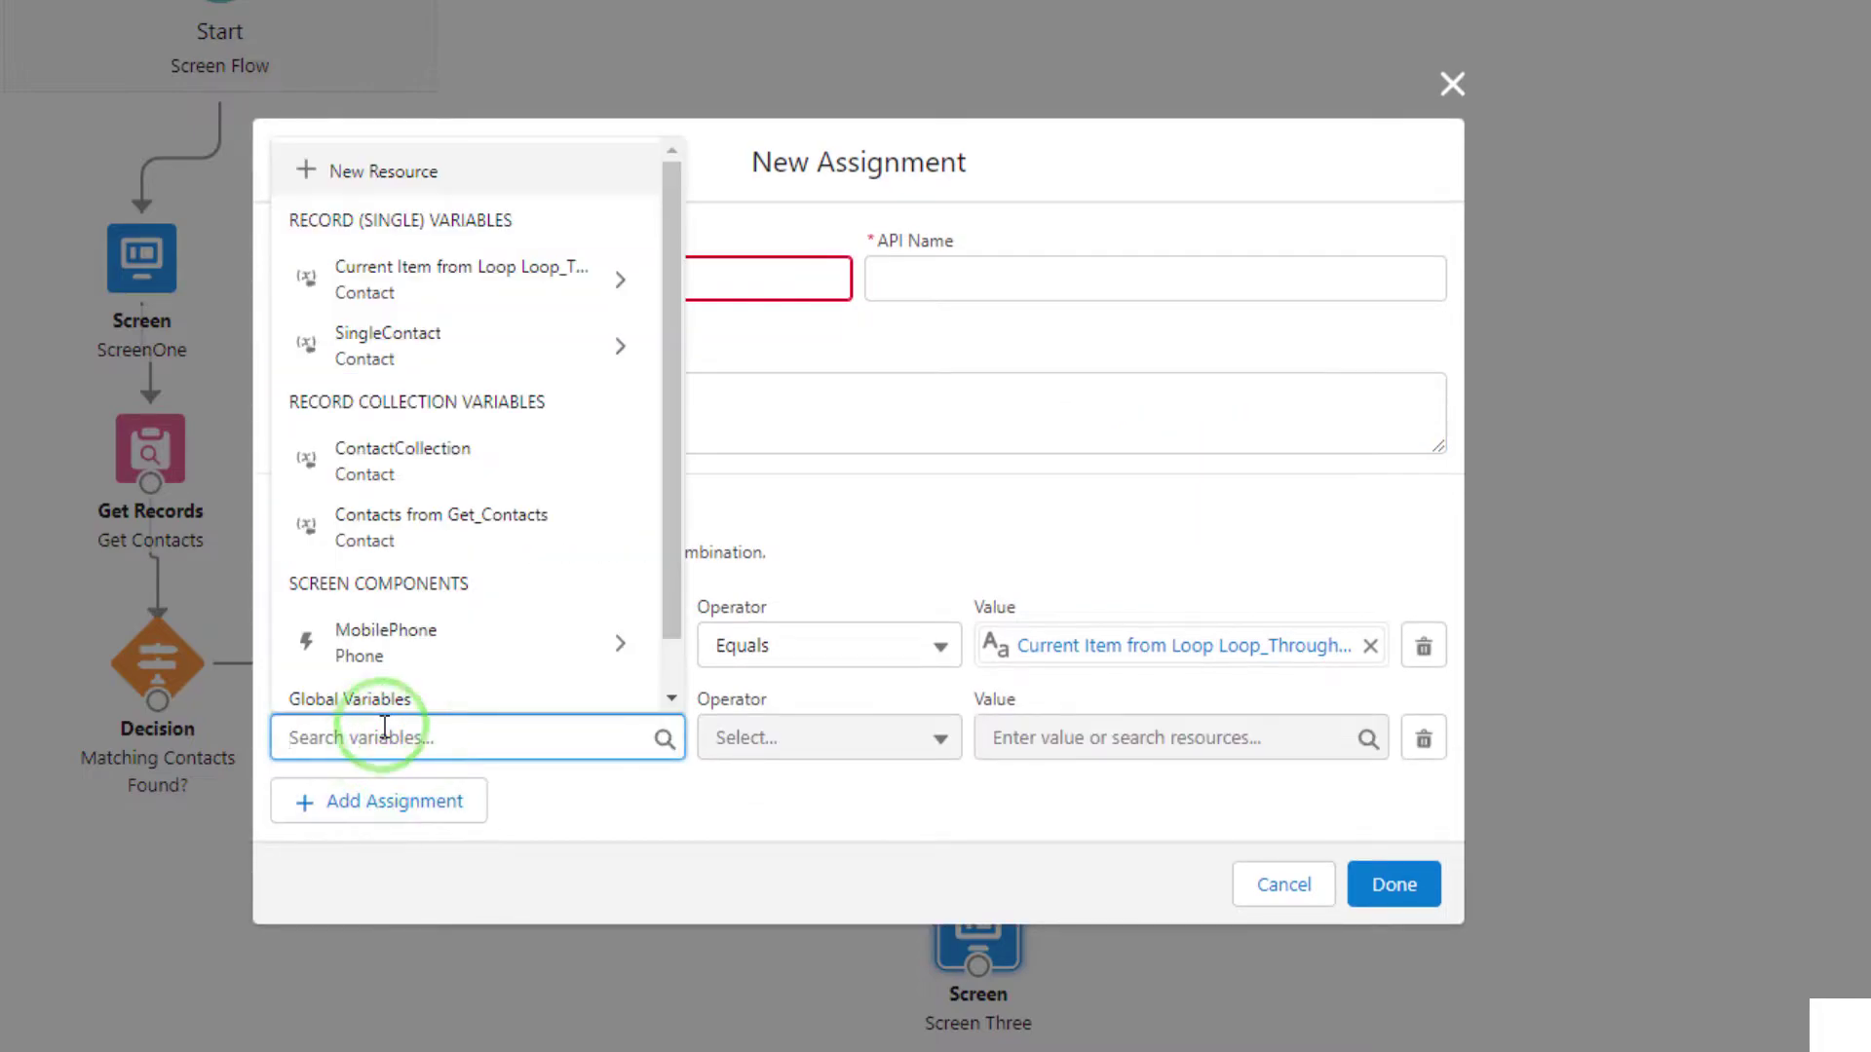
pyautogui.write('single')
pyautogui.click(452, 687)
pyautogui.write('mobile}')
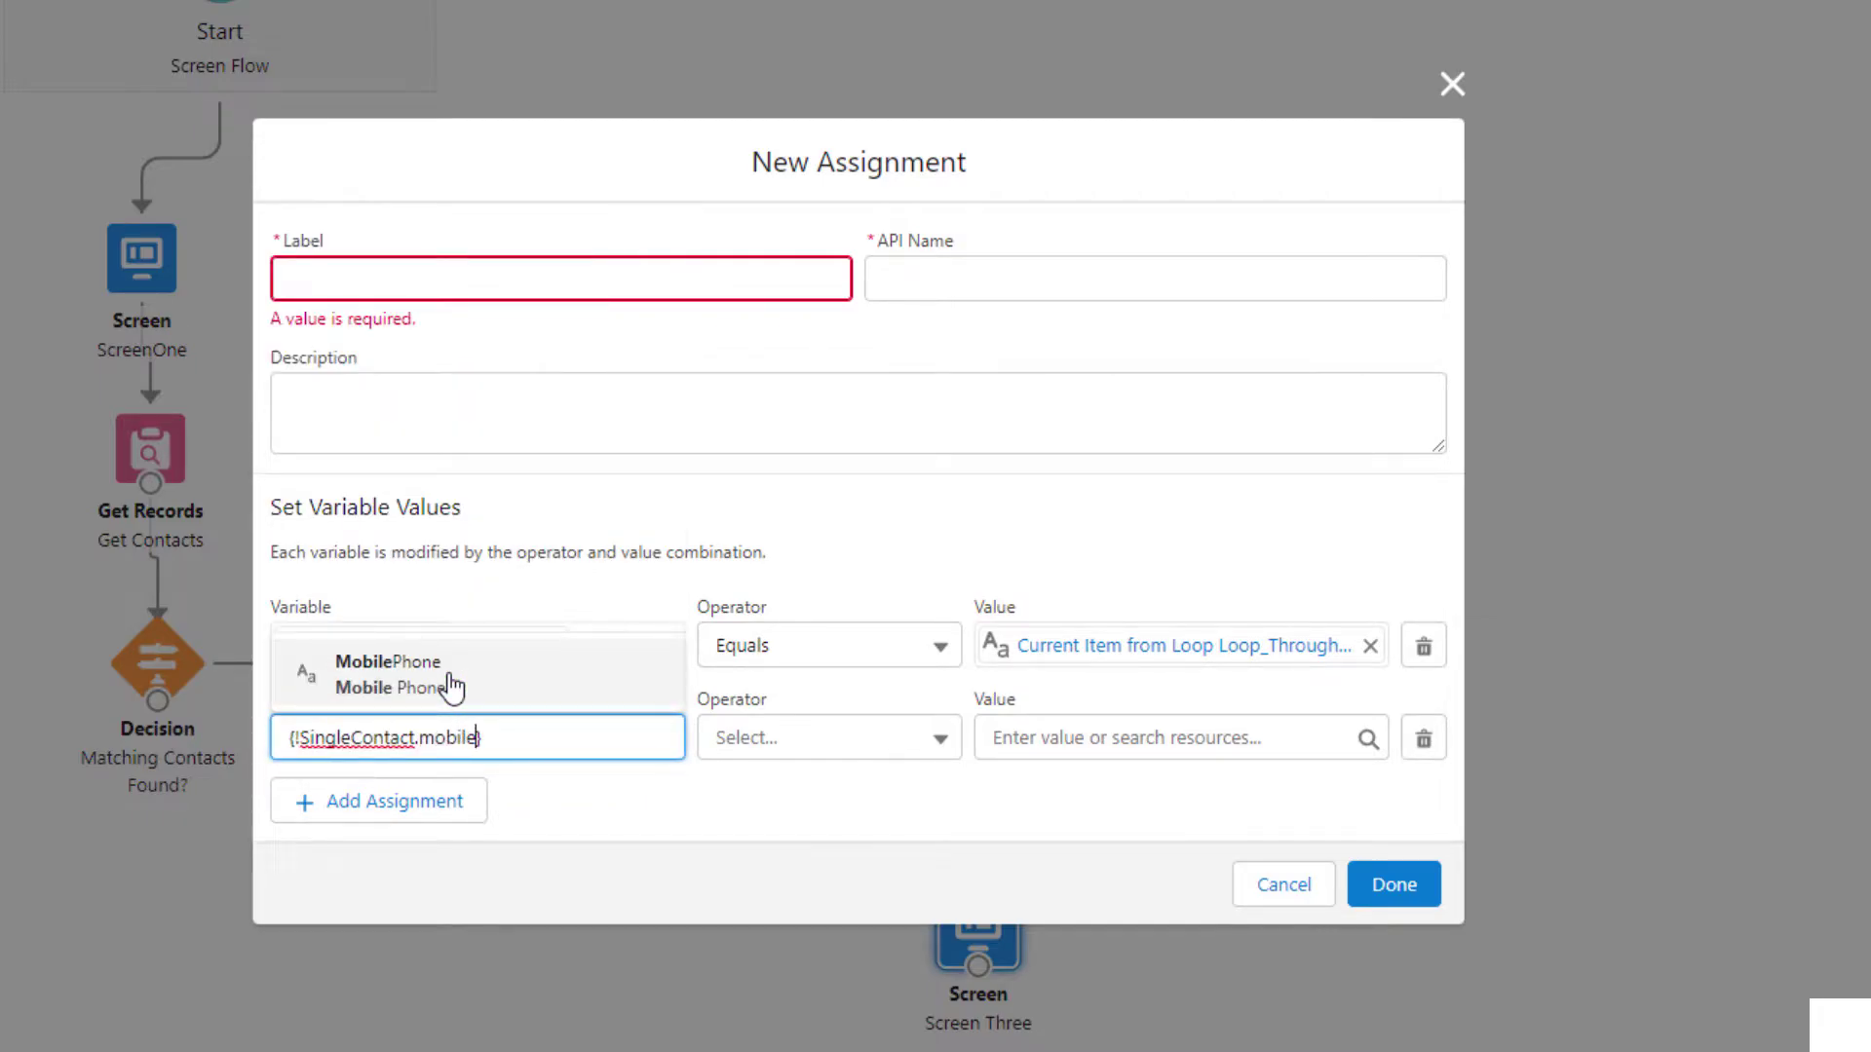
pyautogui.click(451, 687)
pyautogui.click(1021, 733)
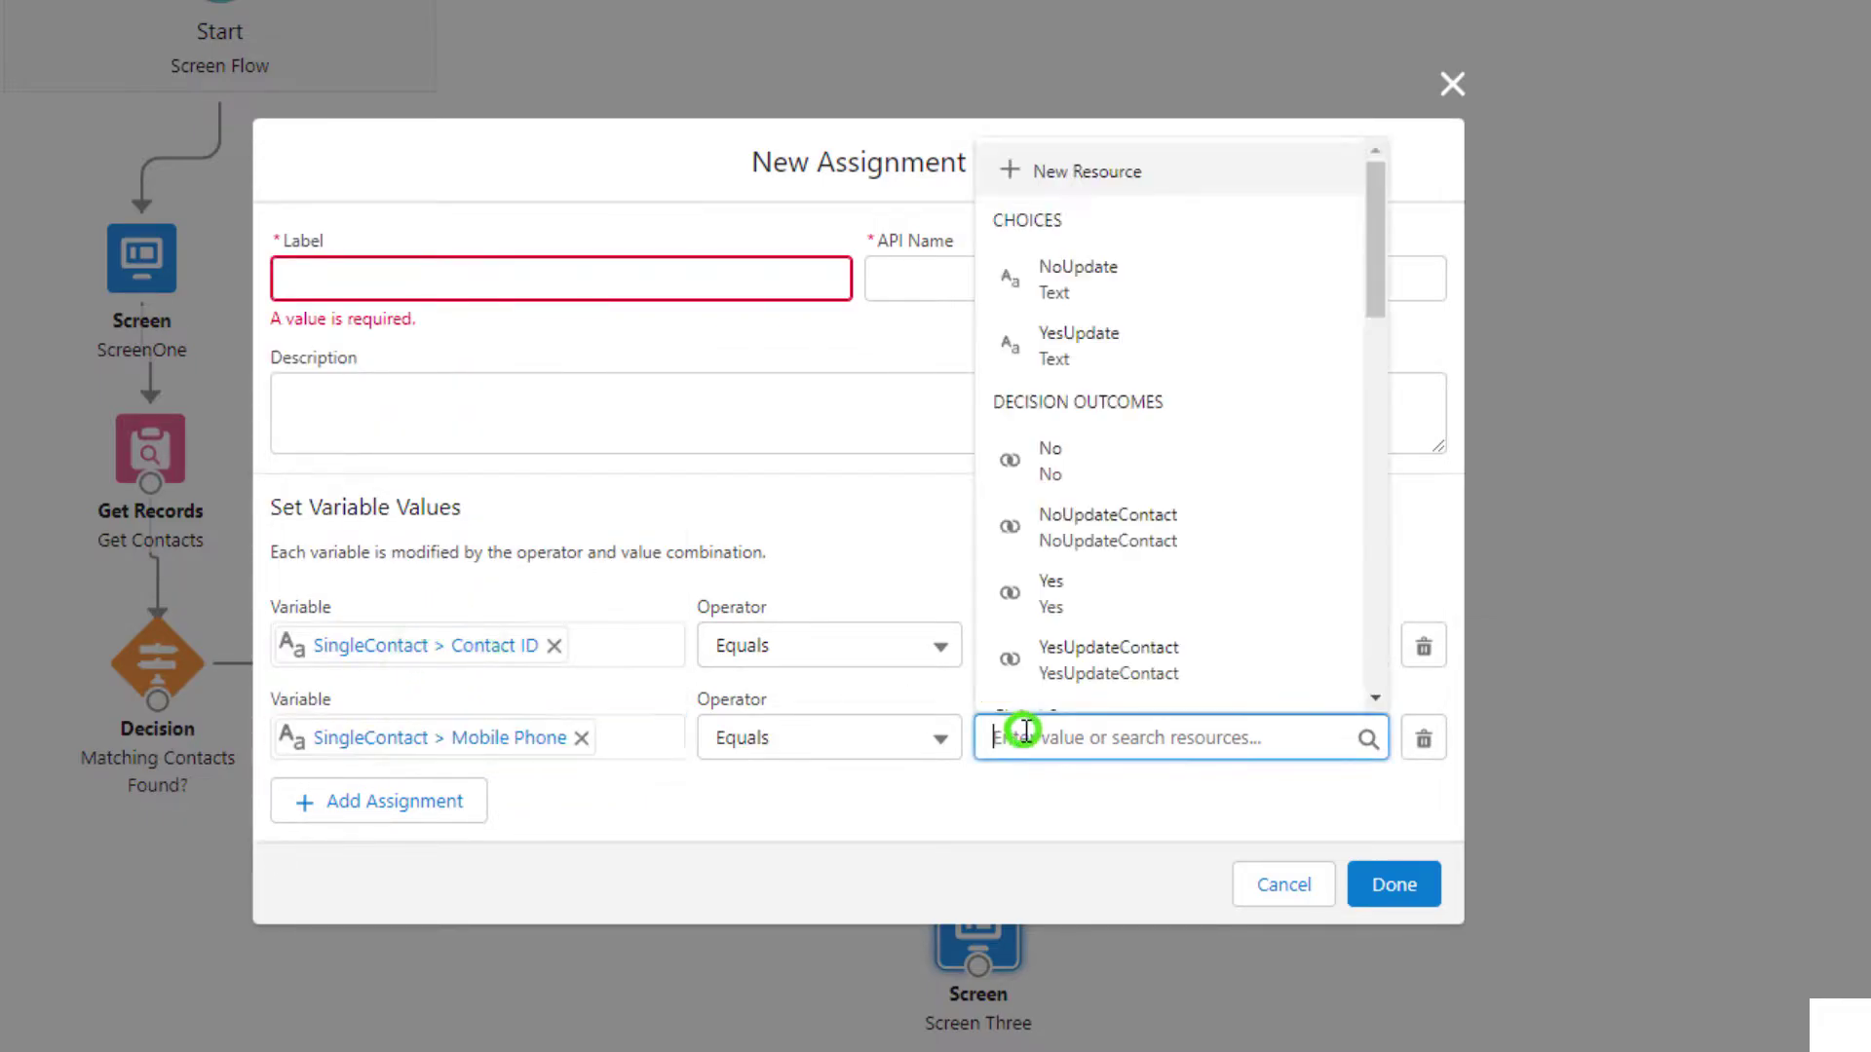
pyautogui.write('mob')
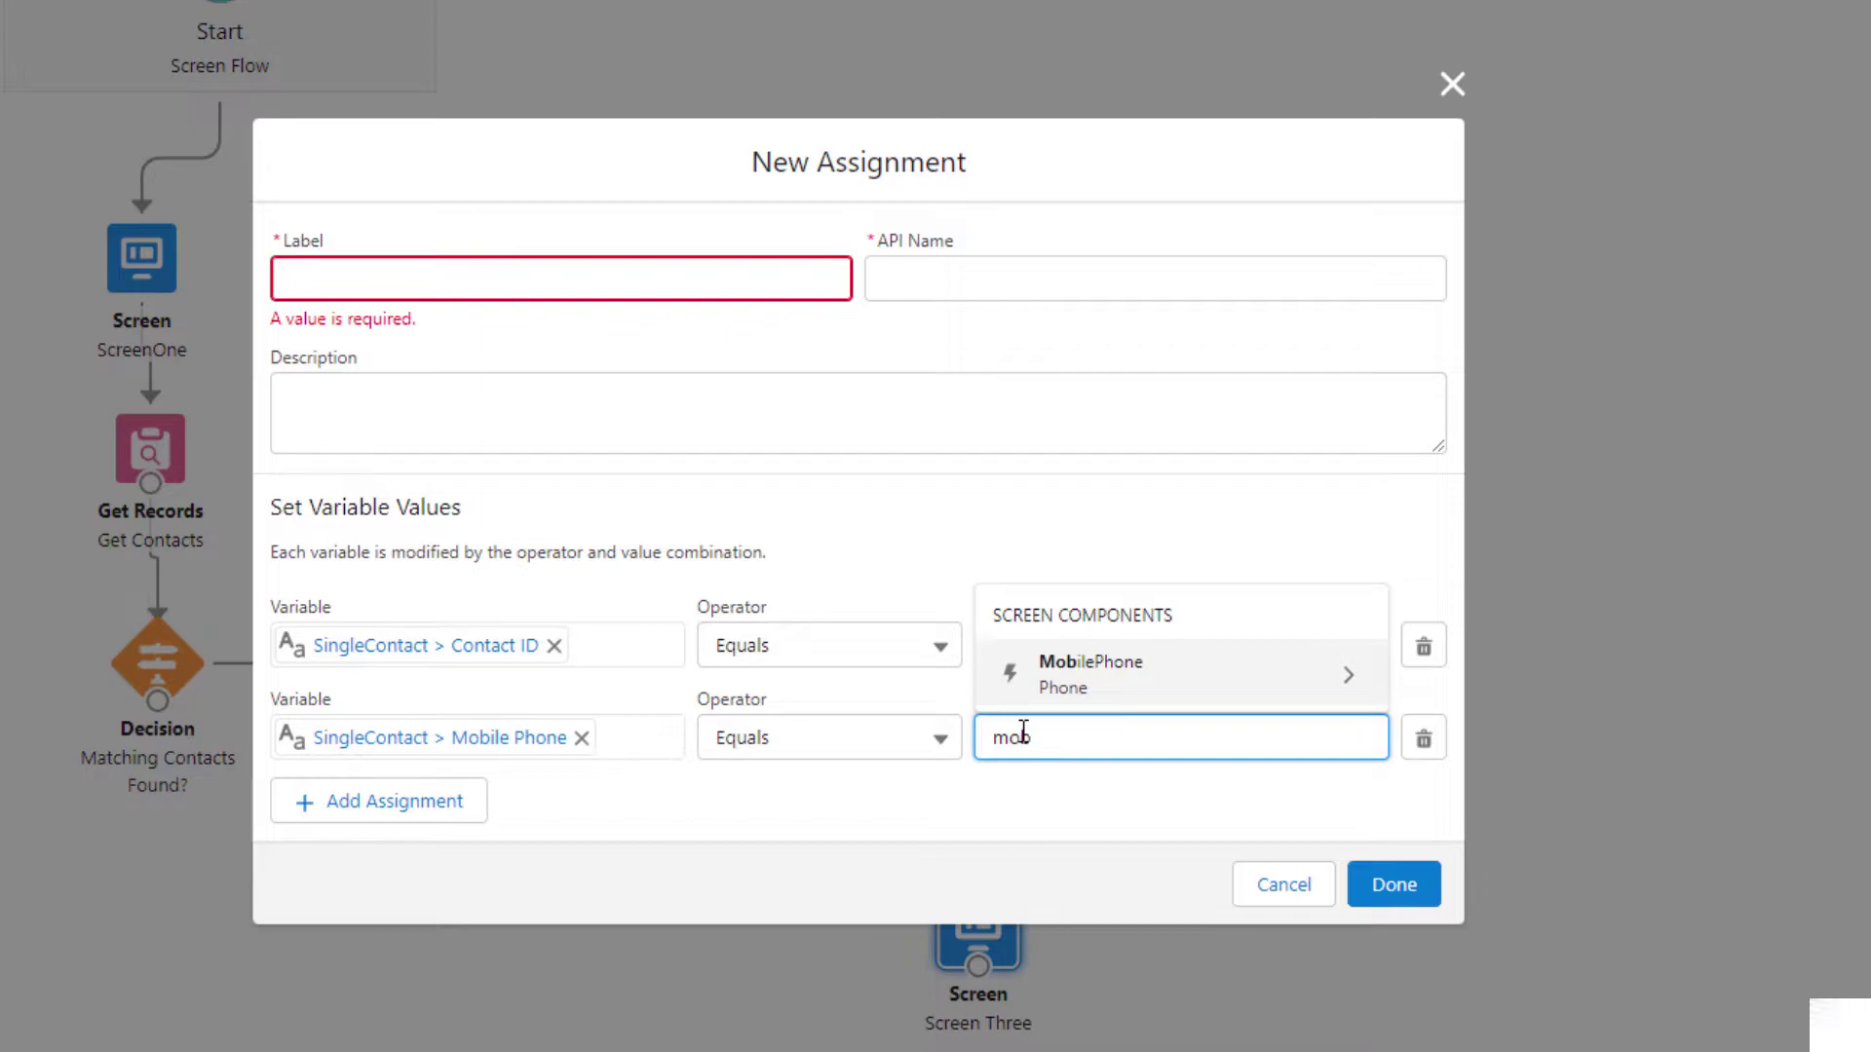
pyautogui.click(1081, 696)
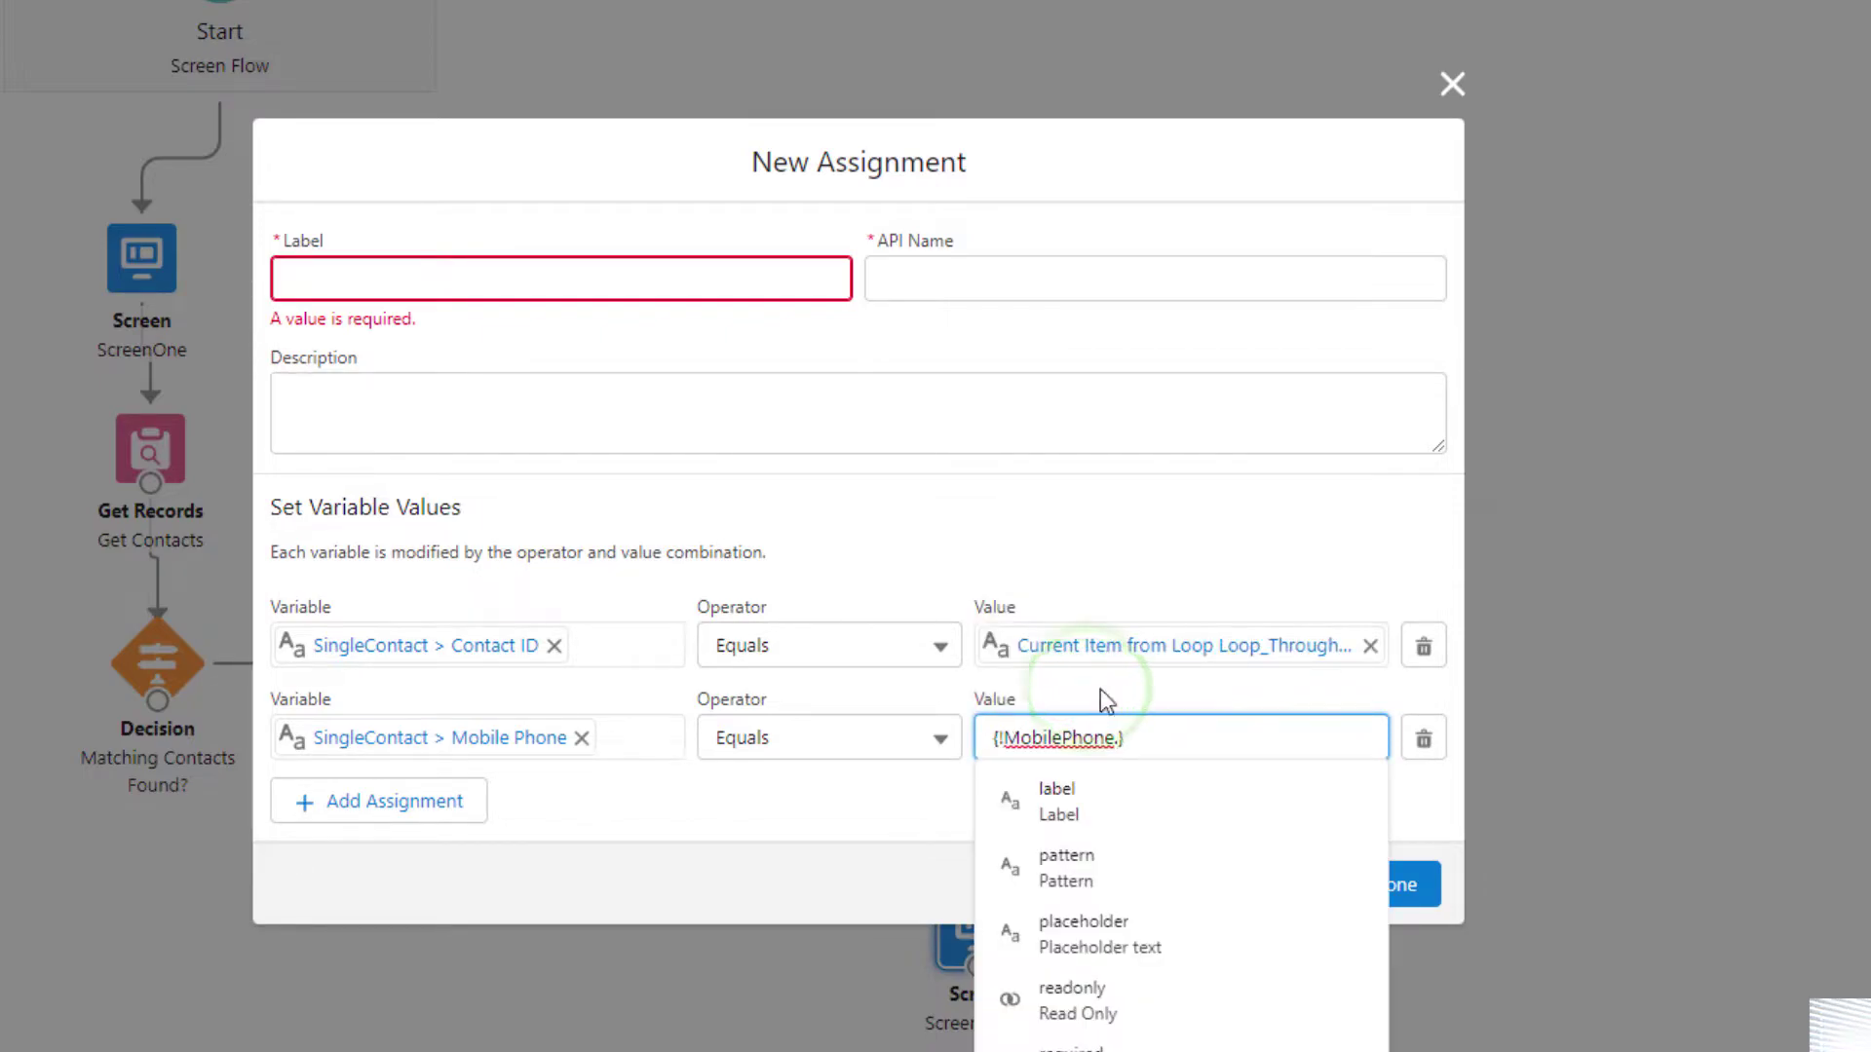
pyautogui.write('value')
pyautogui.click(1009, 509)
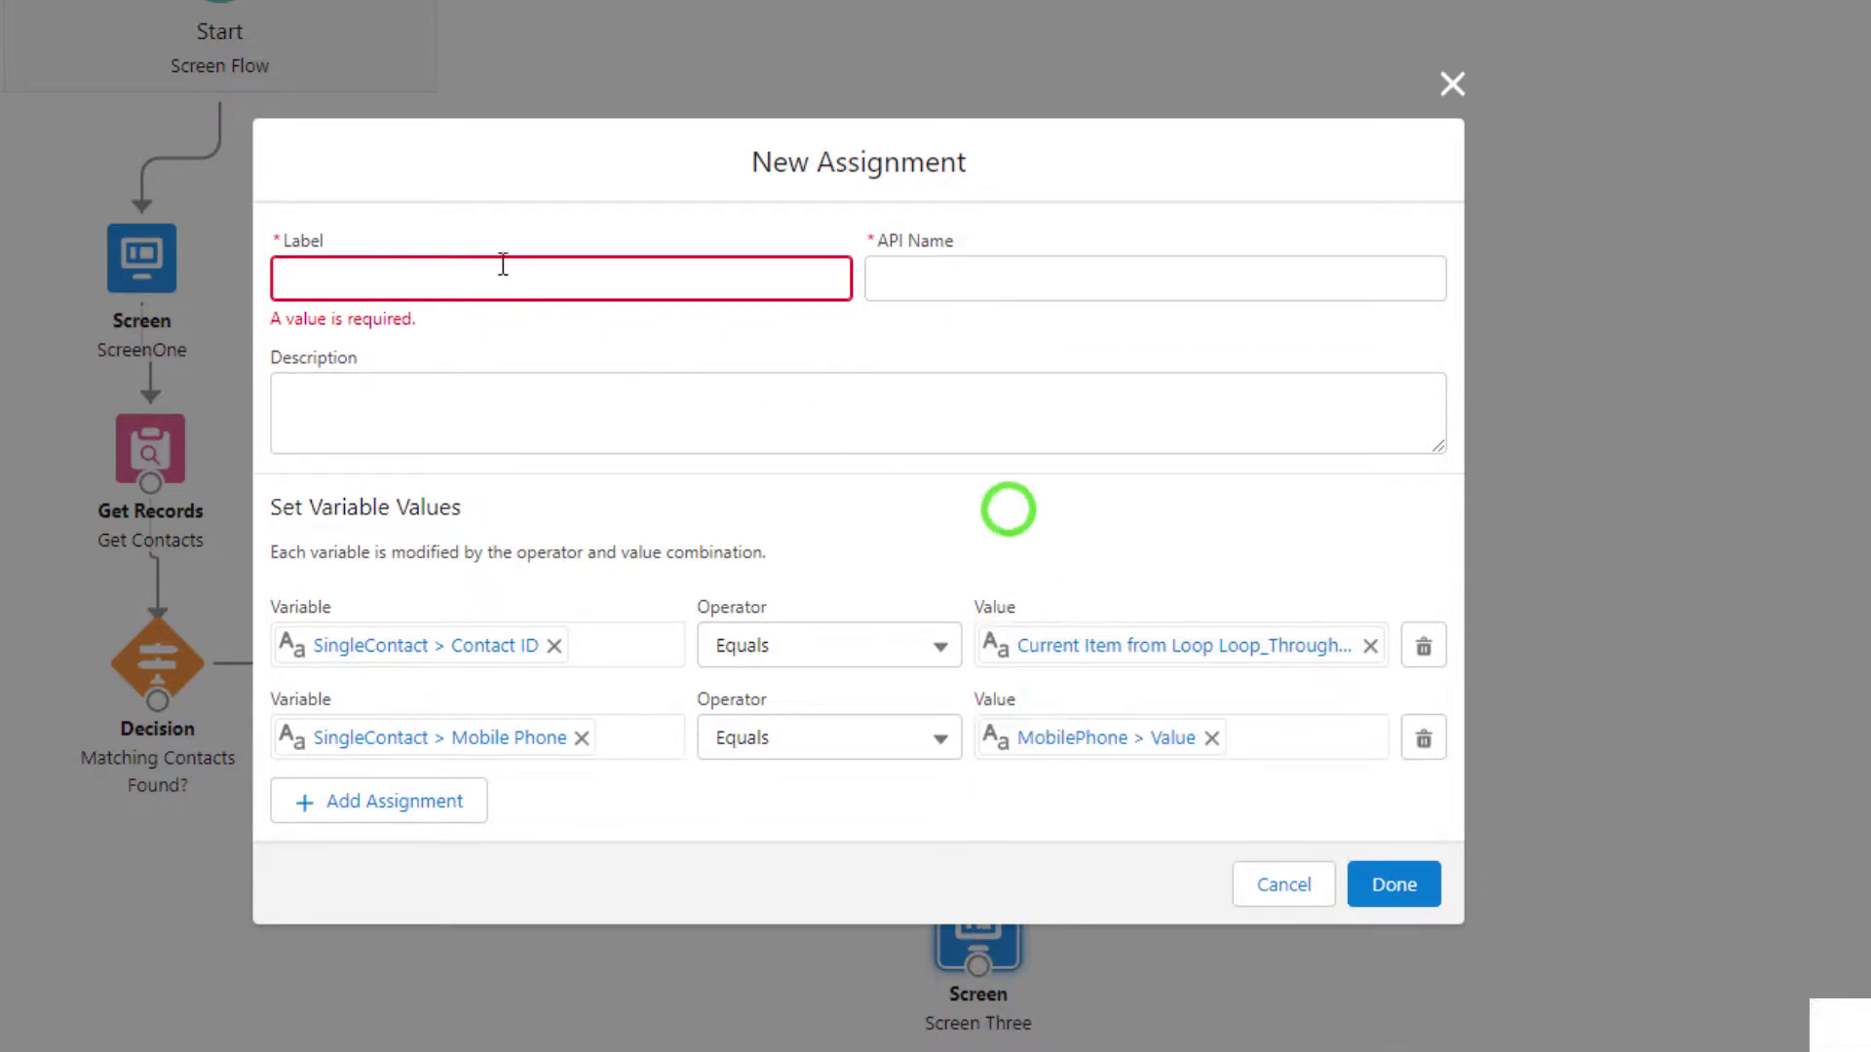
pyautogui.click(478, 273)
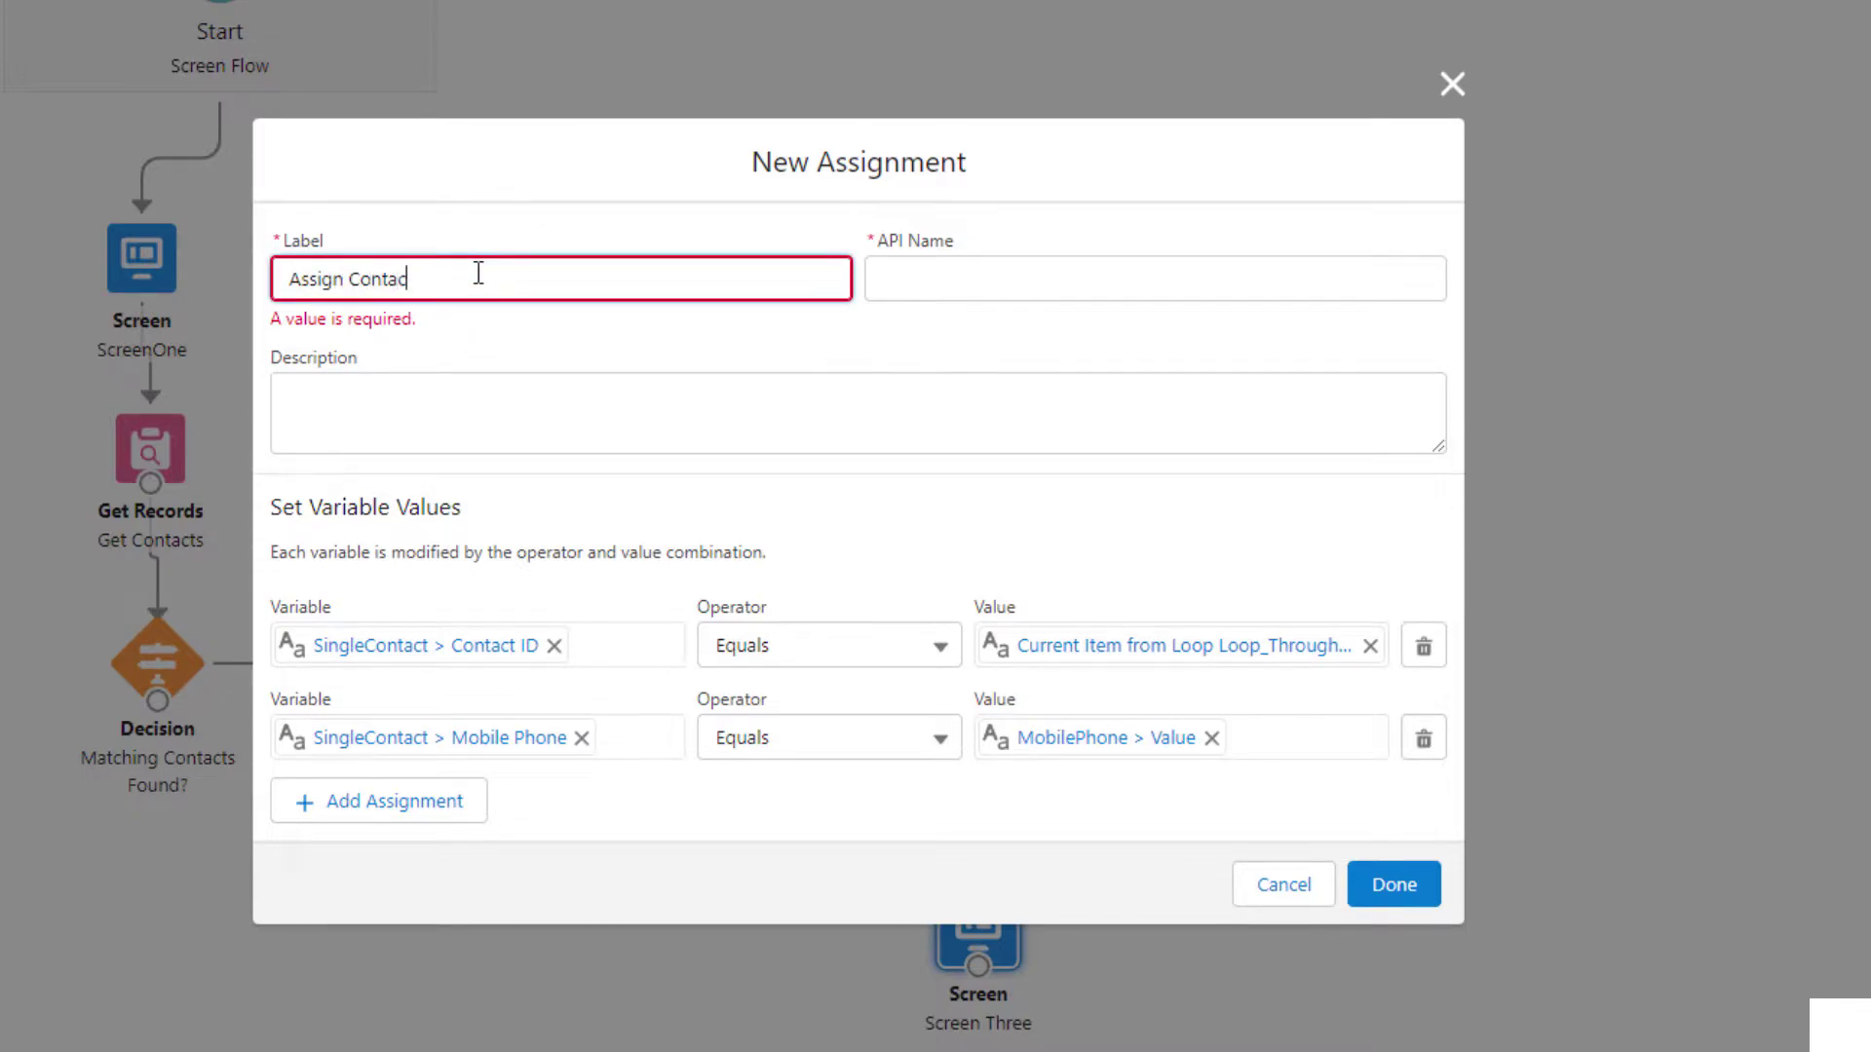
pyautogui.press('Tab')
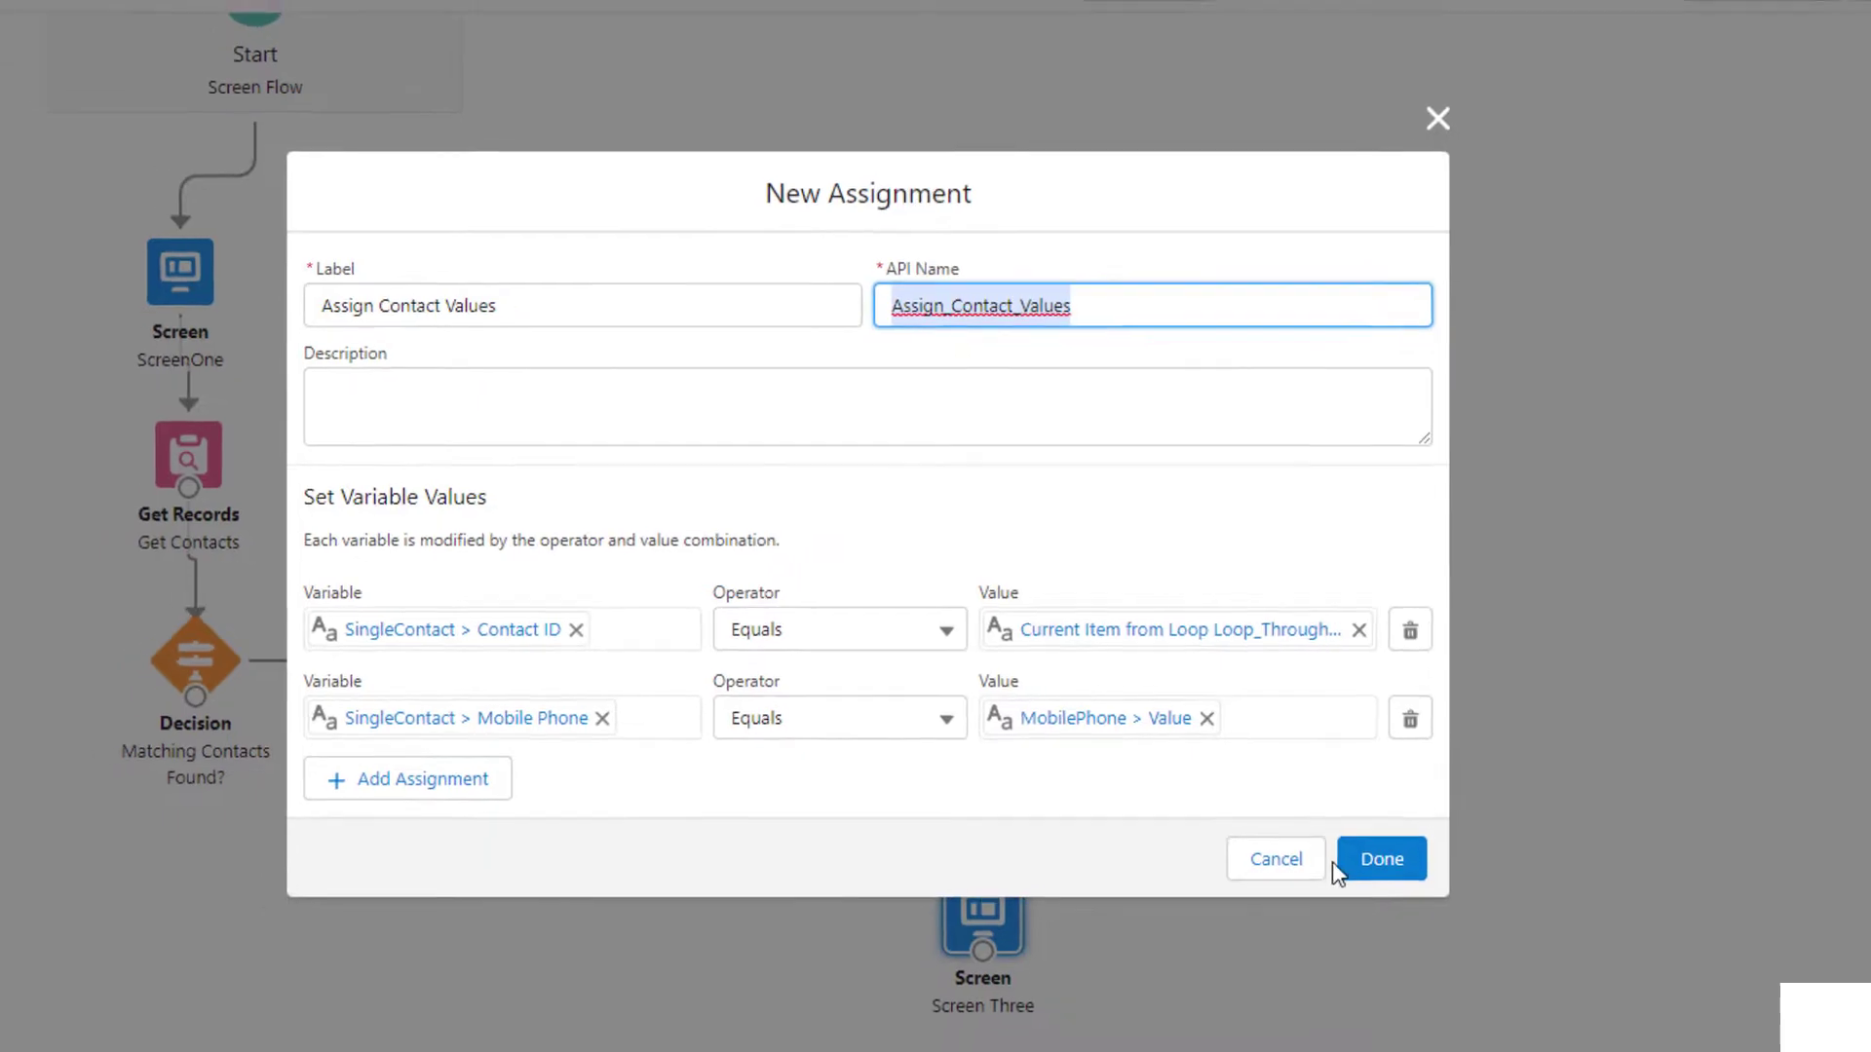
pyautogui.click(1394, 884)
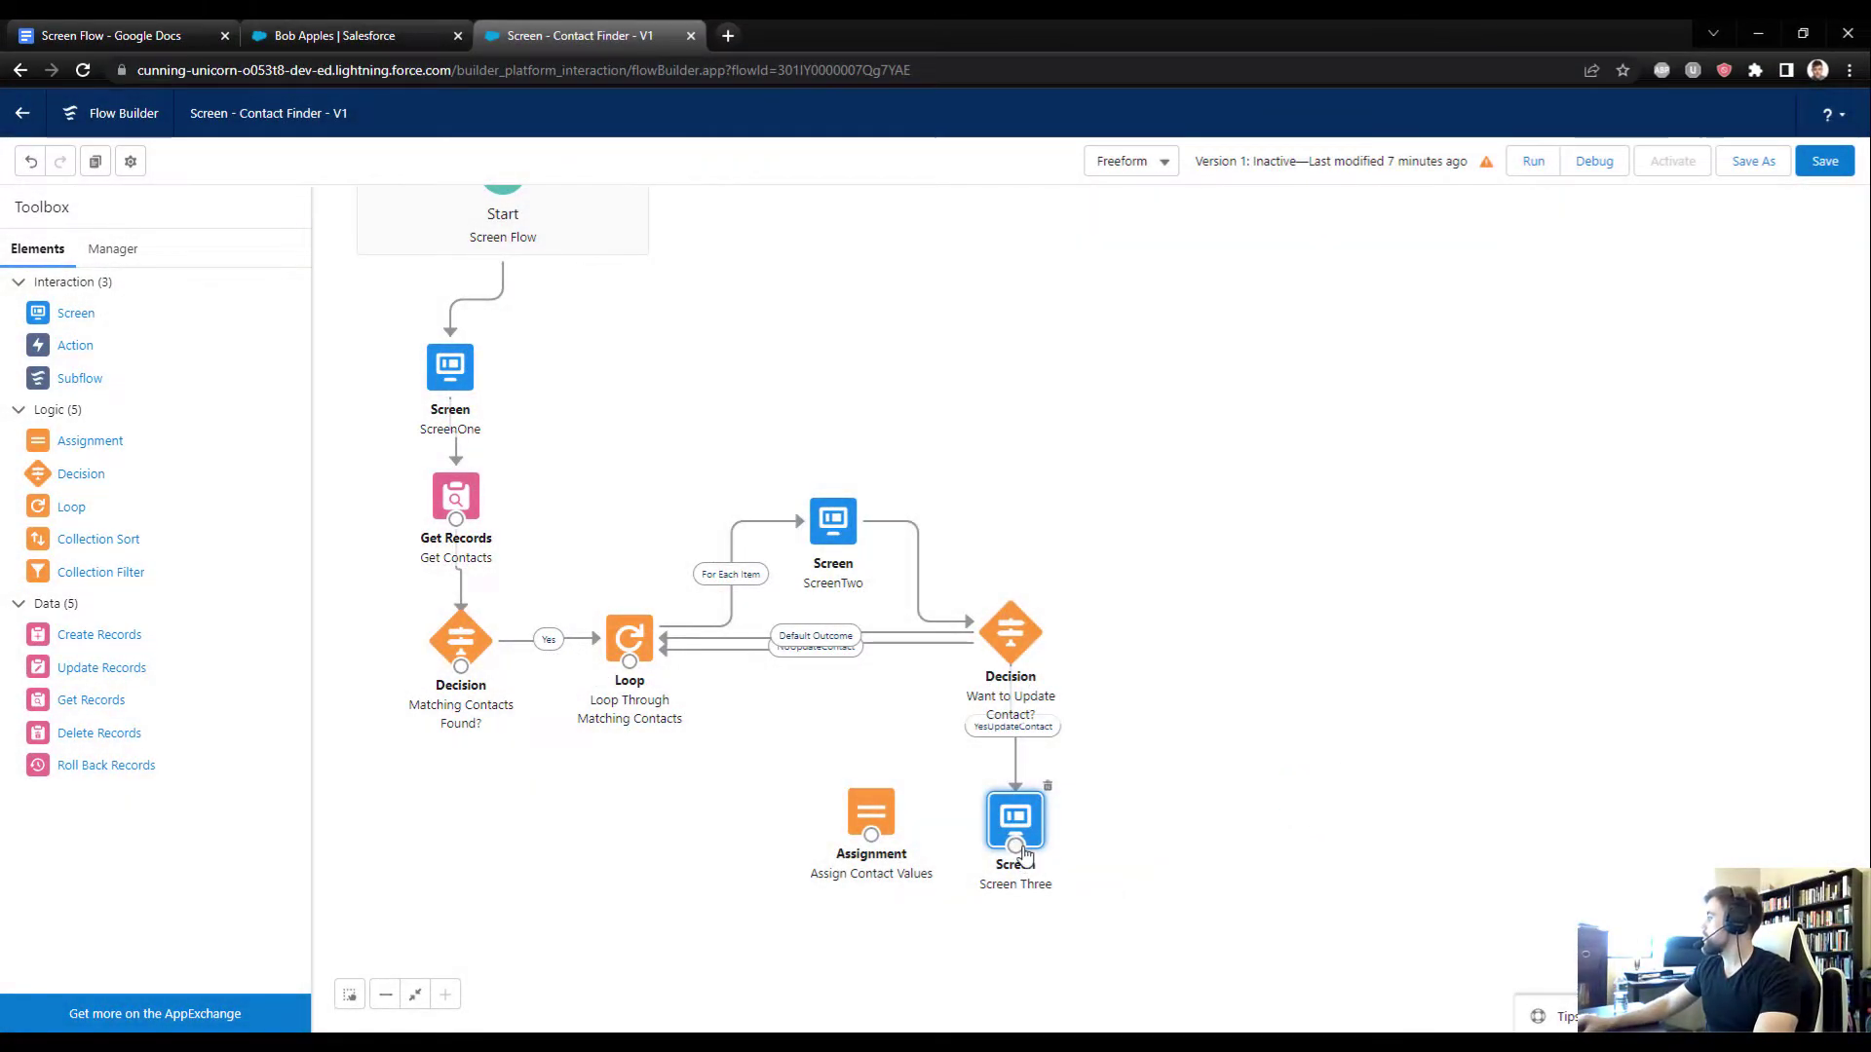
# Step: Connect Screen Three onward and add an Assignment: ContactCollection Add SingleContact
pyautogui.moveTo(989, 844); pyautogui.dragTo(872, 811)
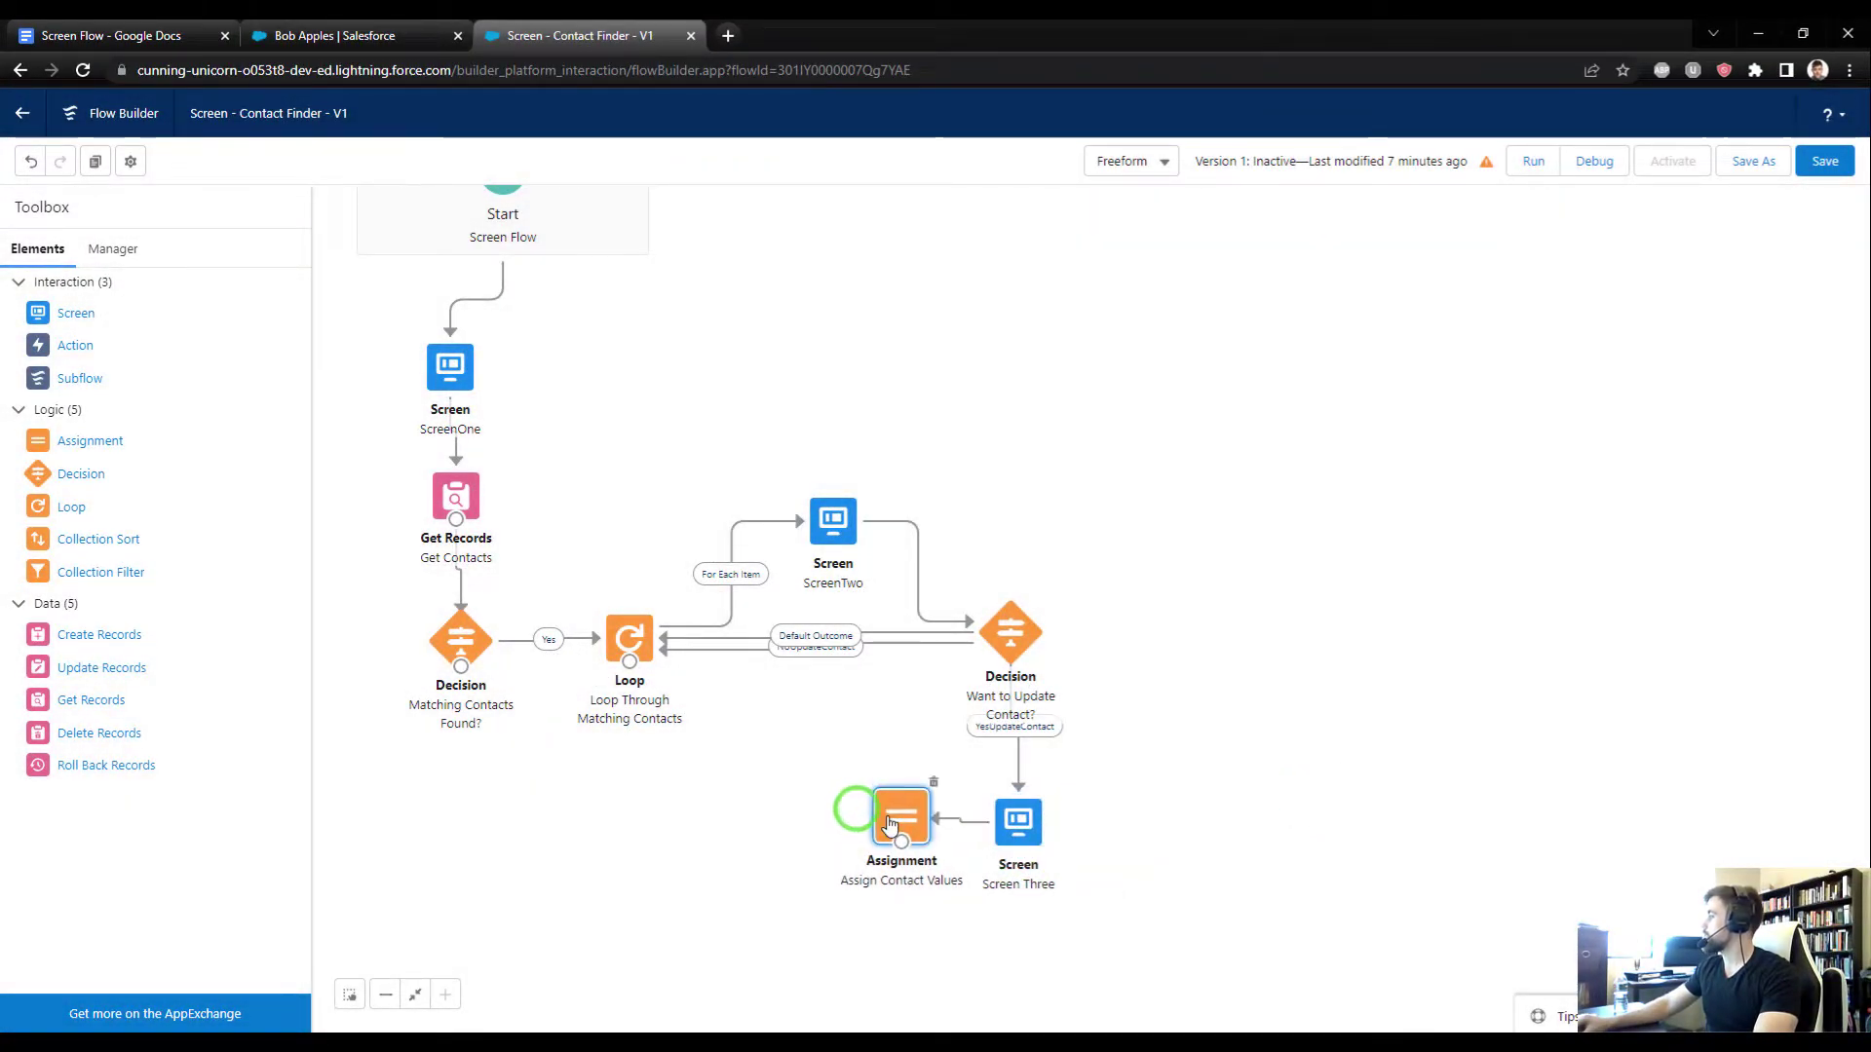
pyautogui.moveTo(78, 441); pyautogui.dragTo(740, 809)
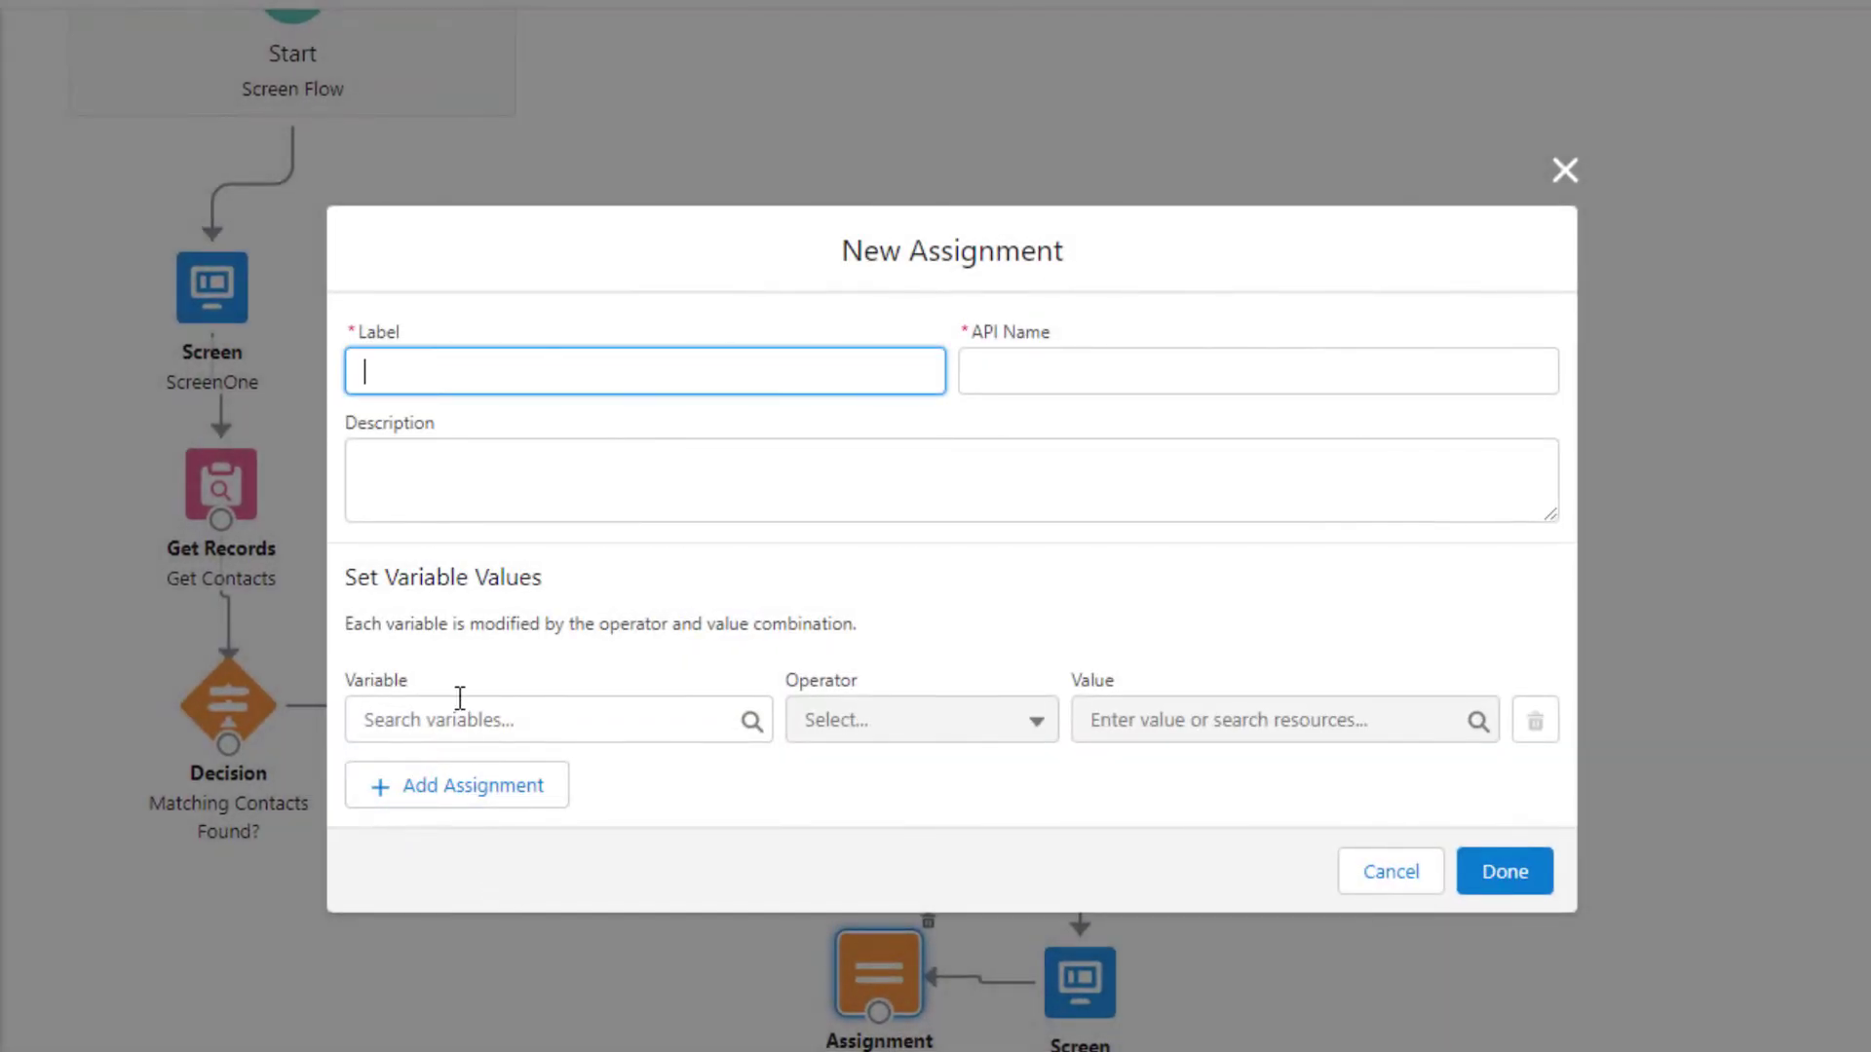
pyautogui.click(612, 634)
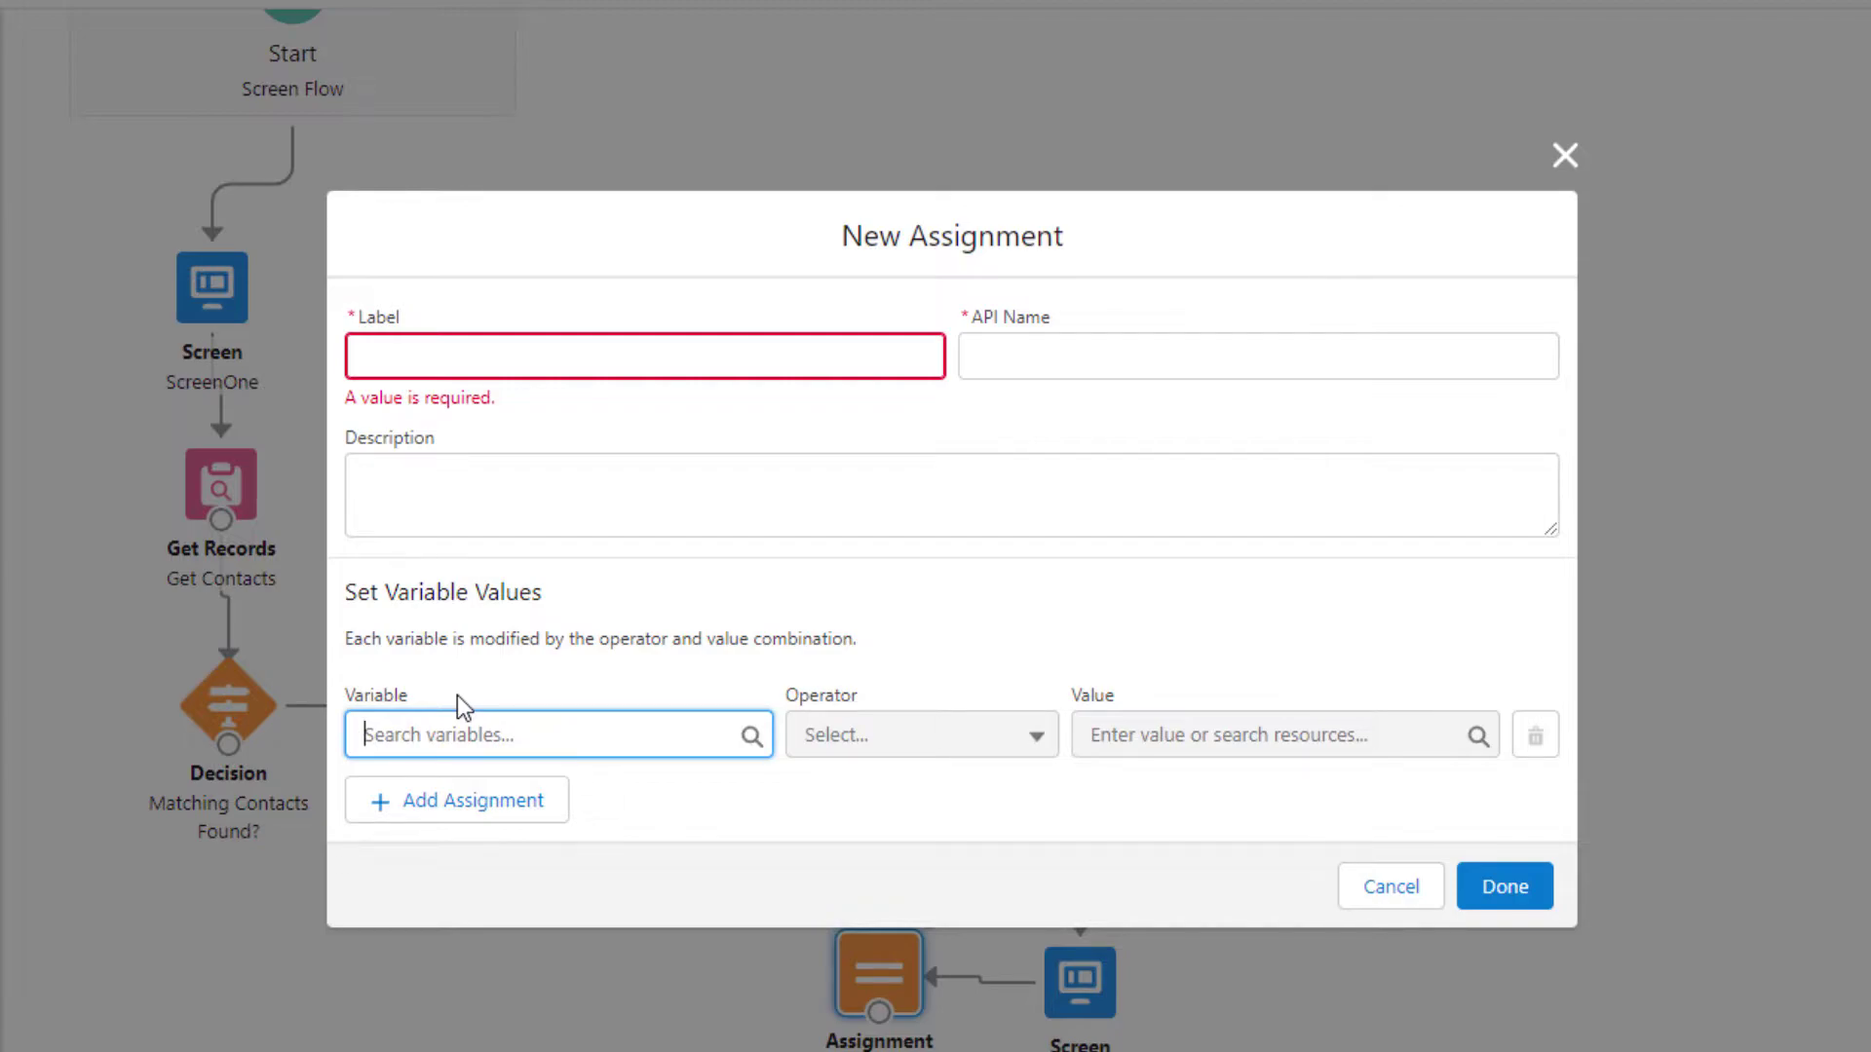
pyautogui.write('cont')
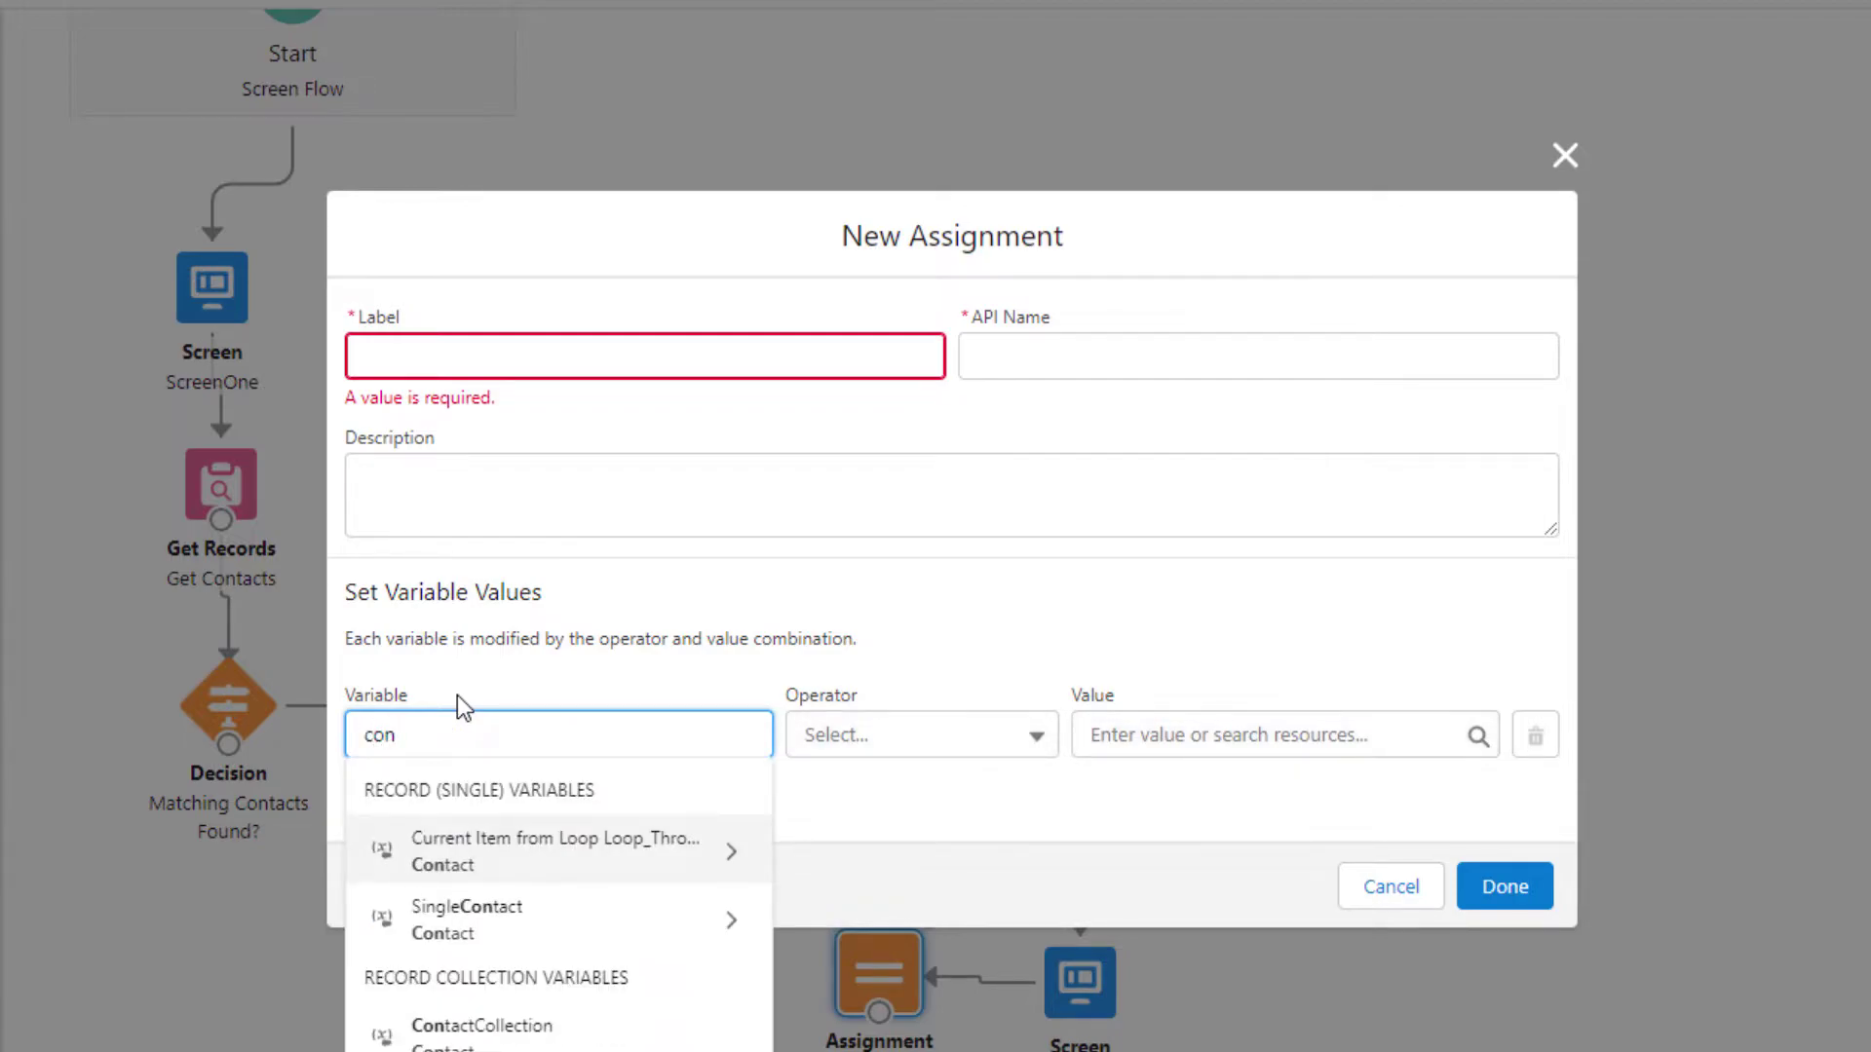
pyautogui.click(536, 1033)
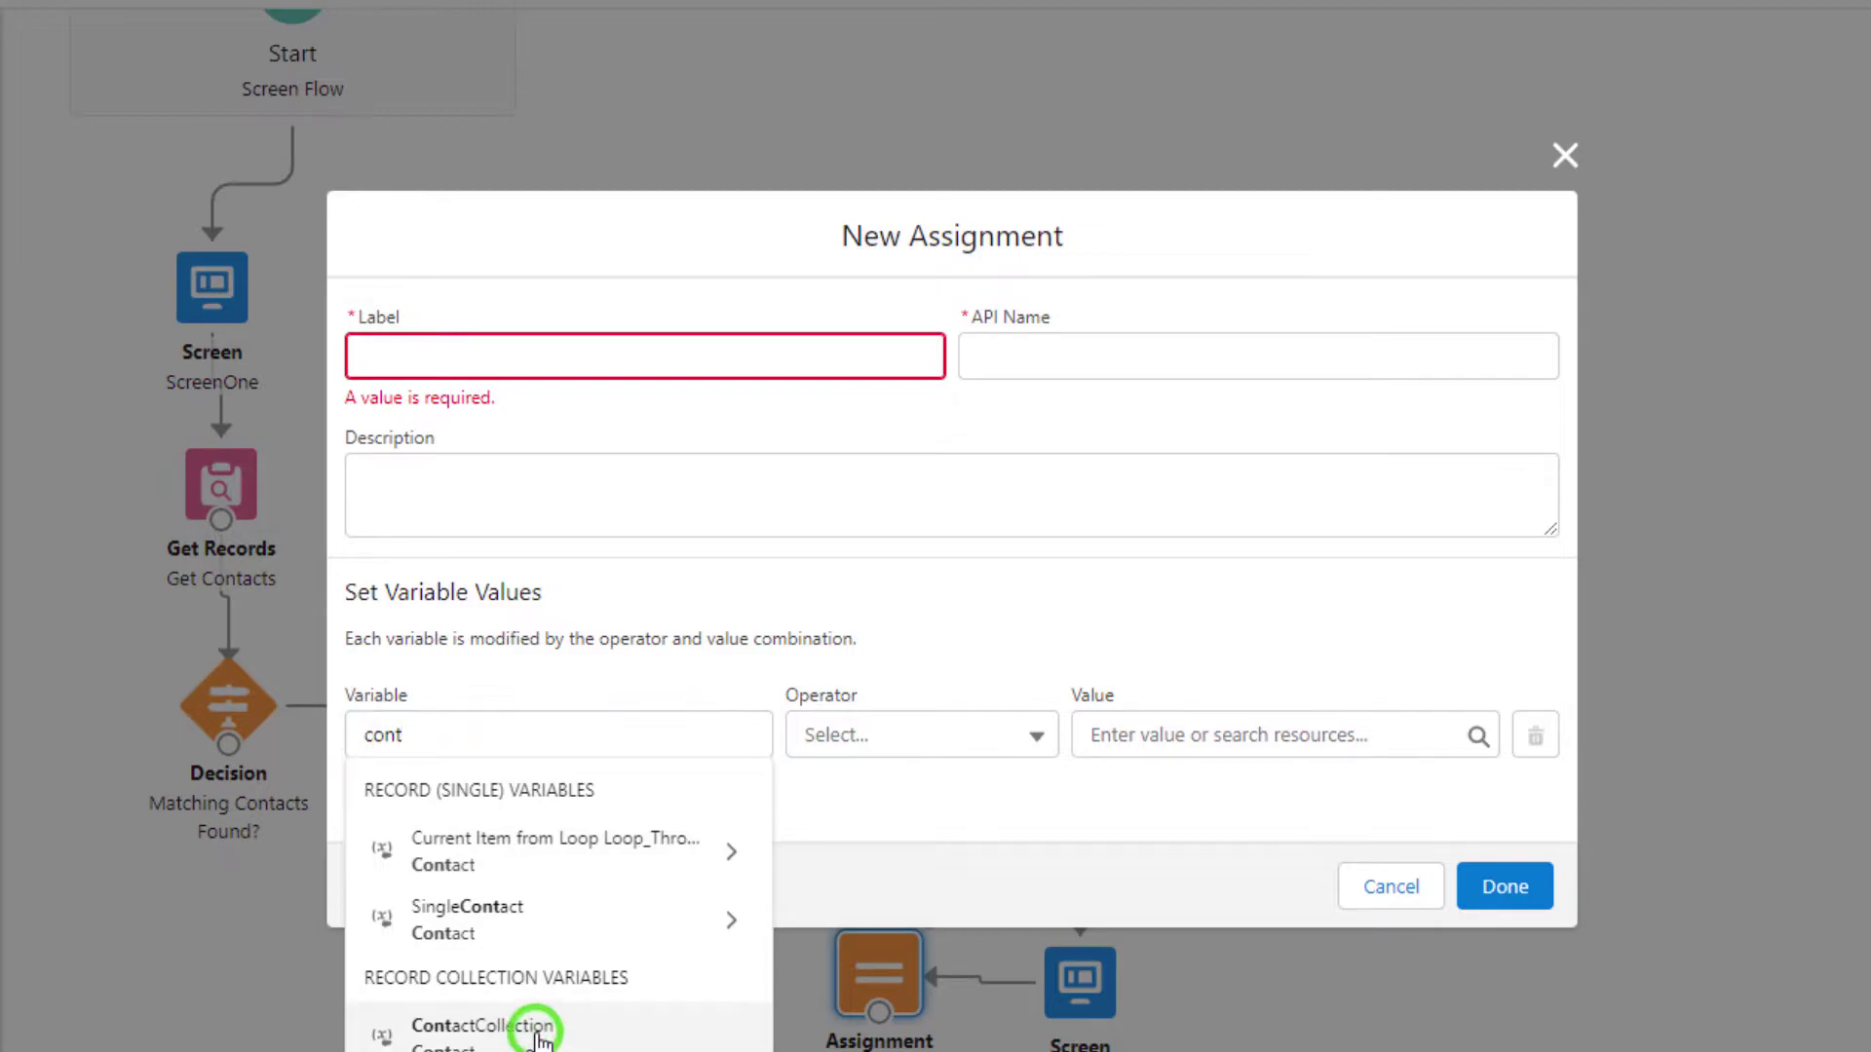
pyautogui.click(881, 784)
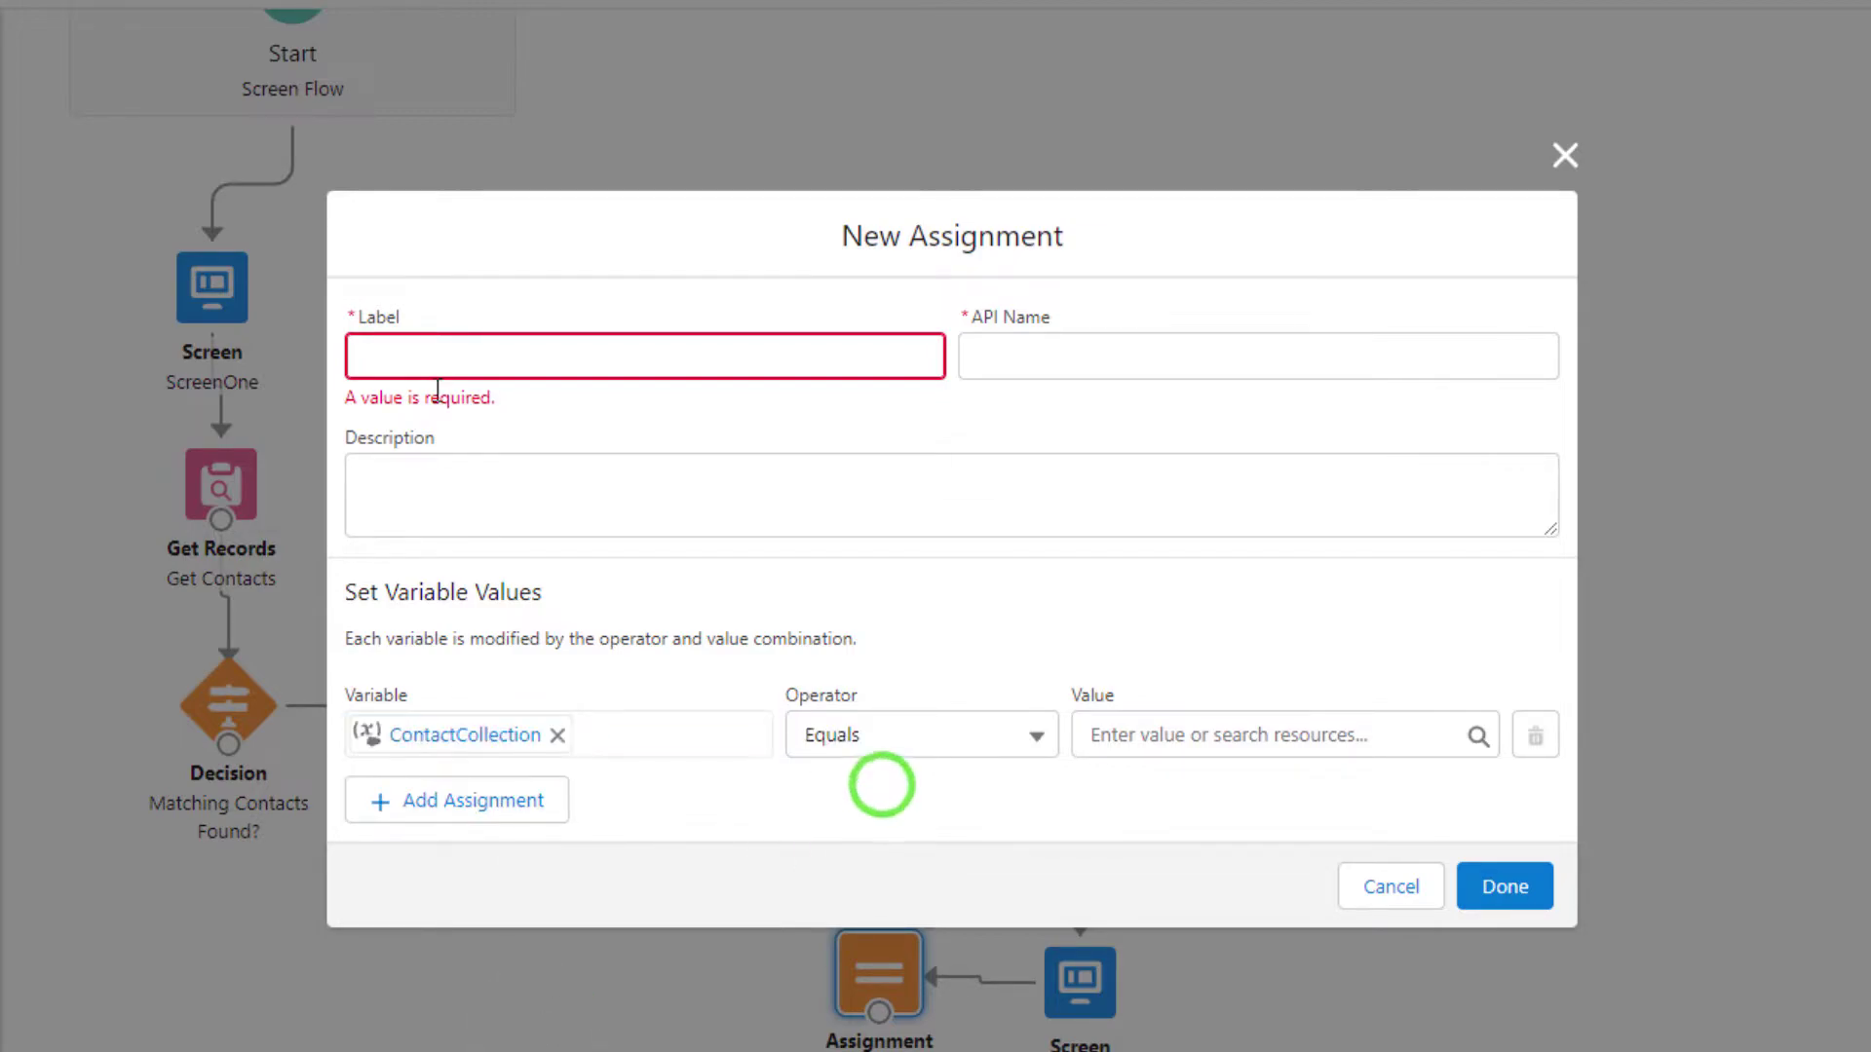
pyautogui.click(1251, 749)
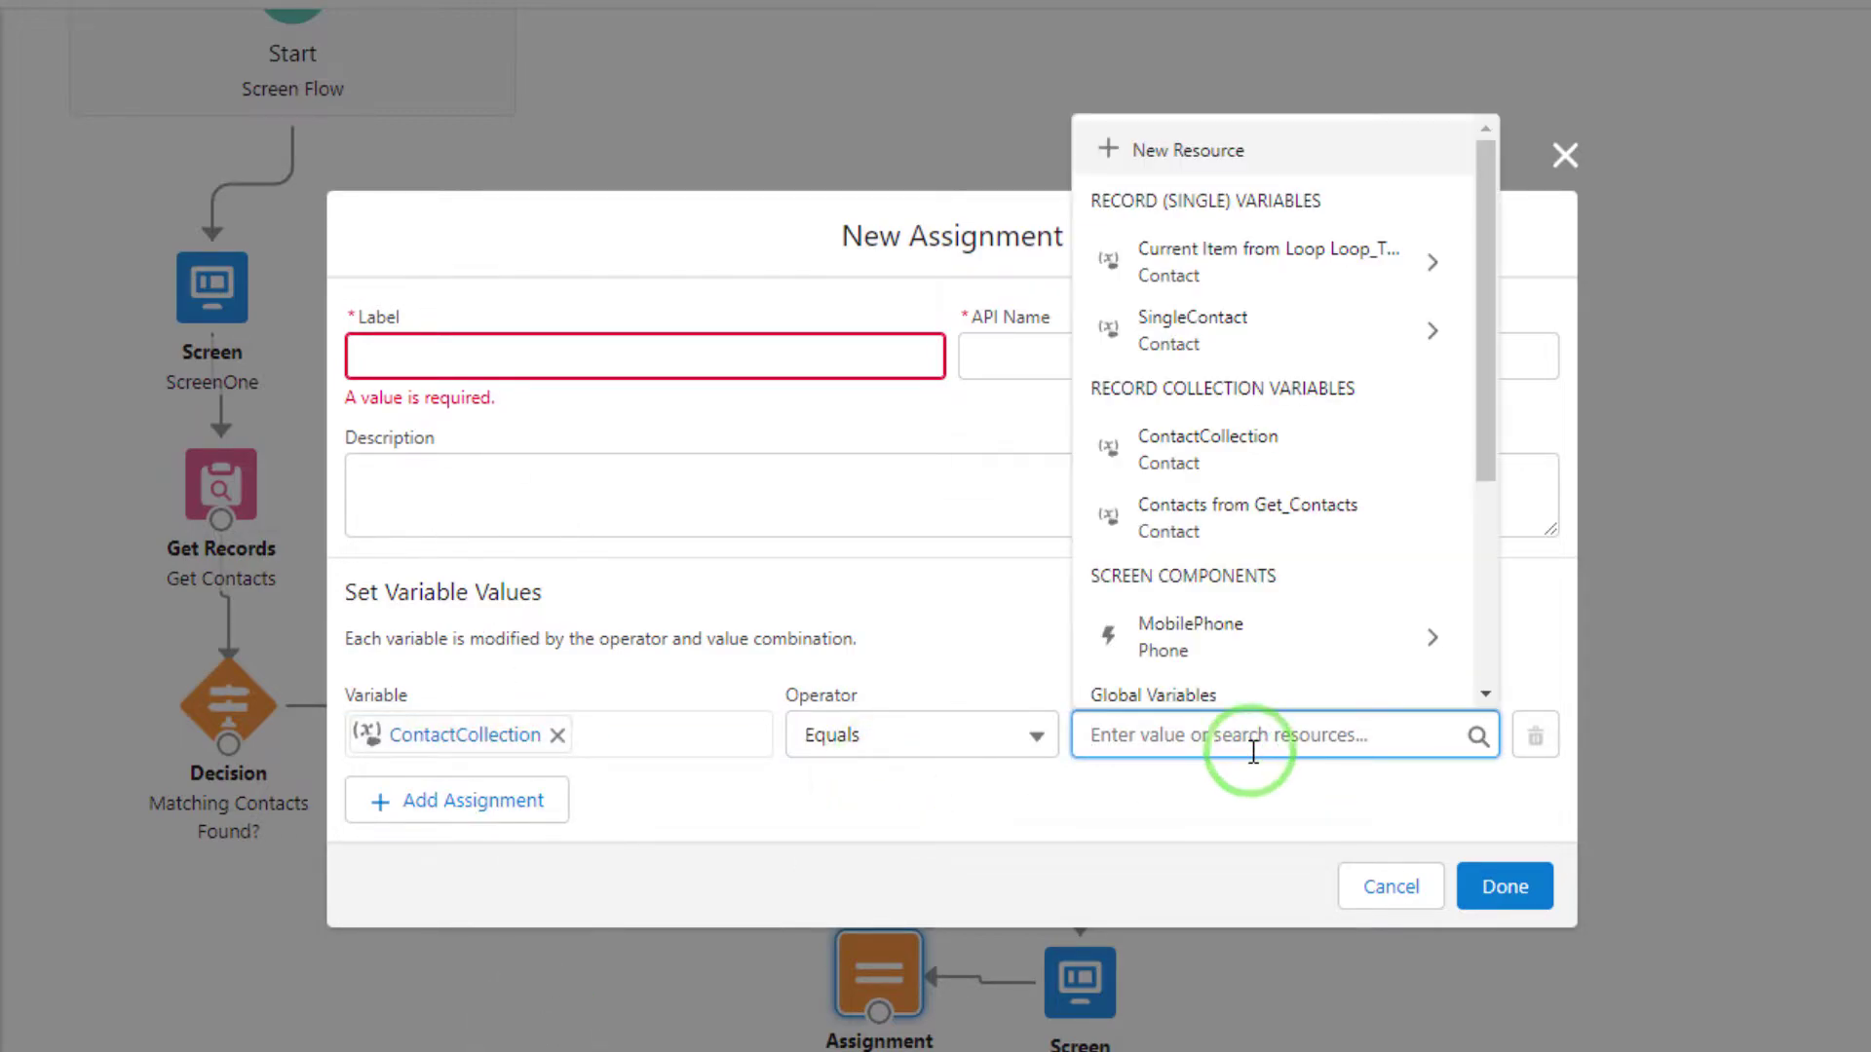
pyautogui.click(960, 745)
pyautogui.click(825, 851)
pyautogui.click(1156, 745)
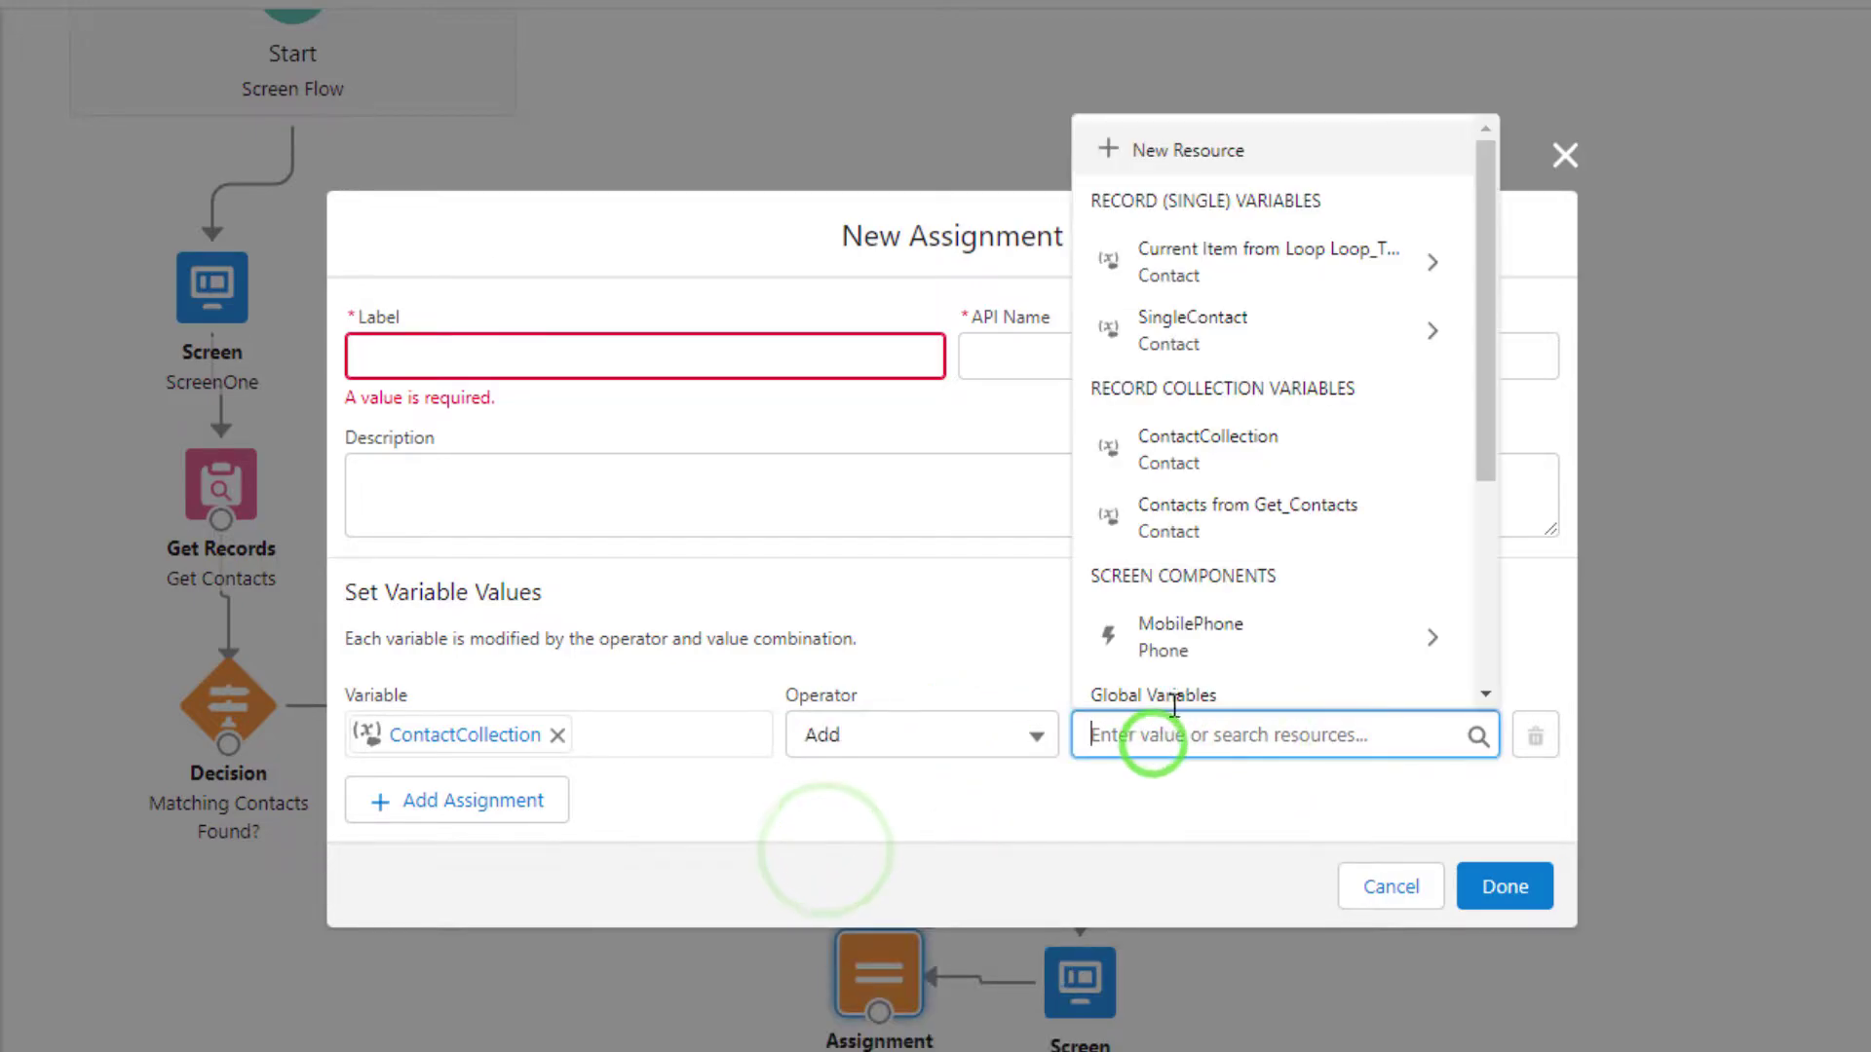
pyautogui.click(1285, 332)
pyautogui.click(1152, 447)
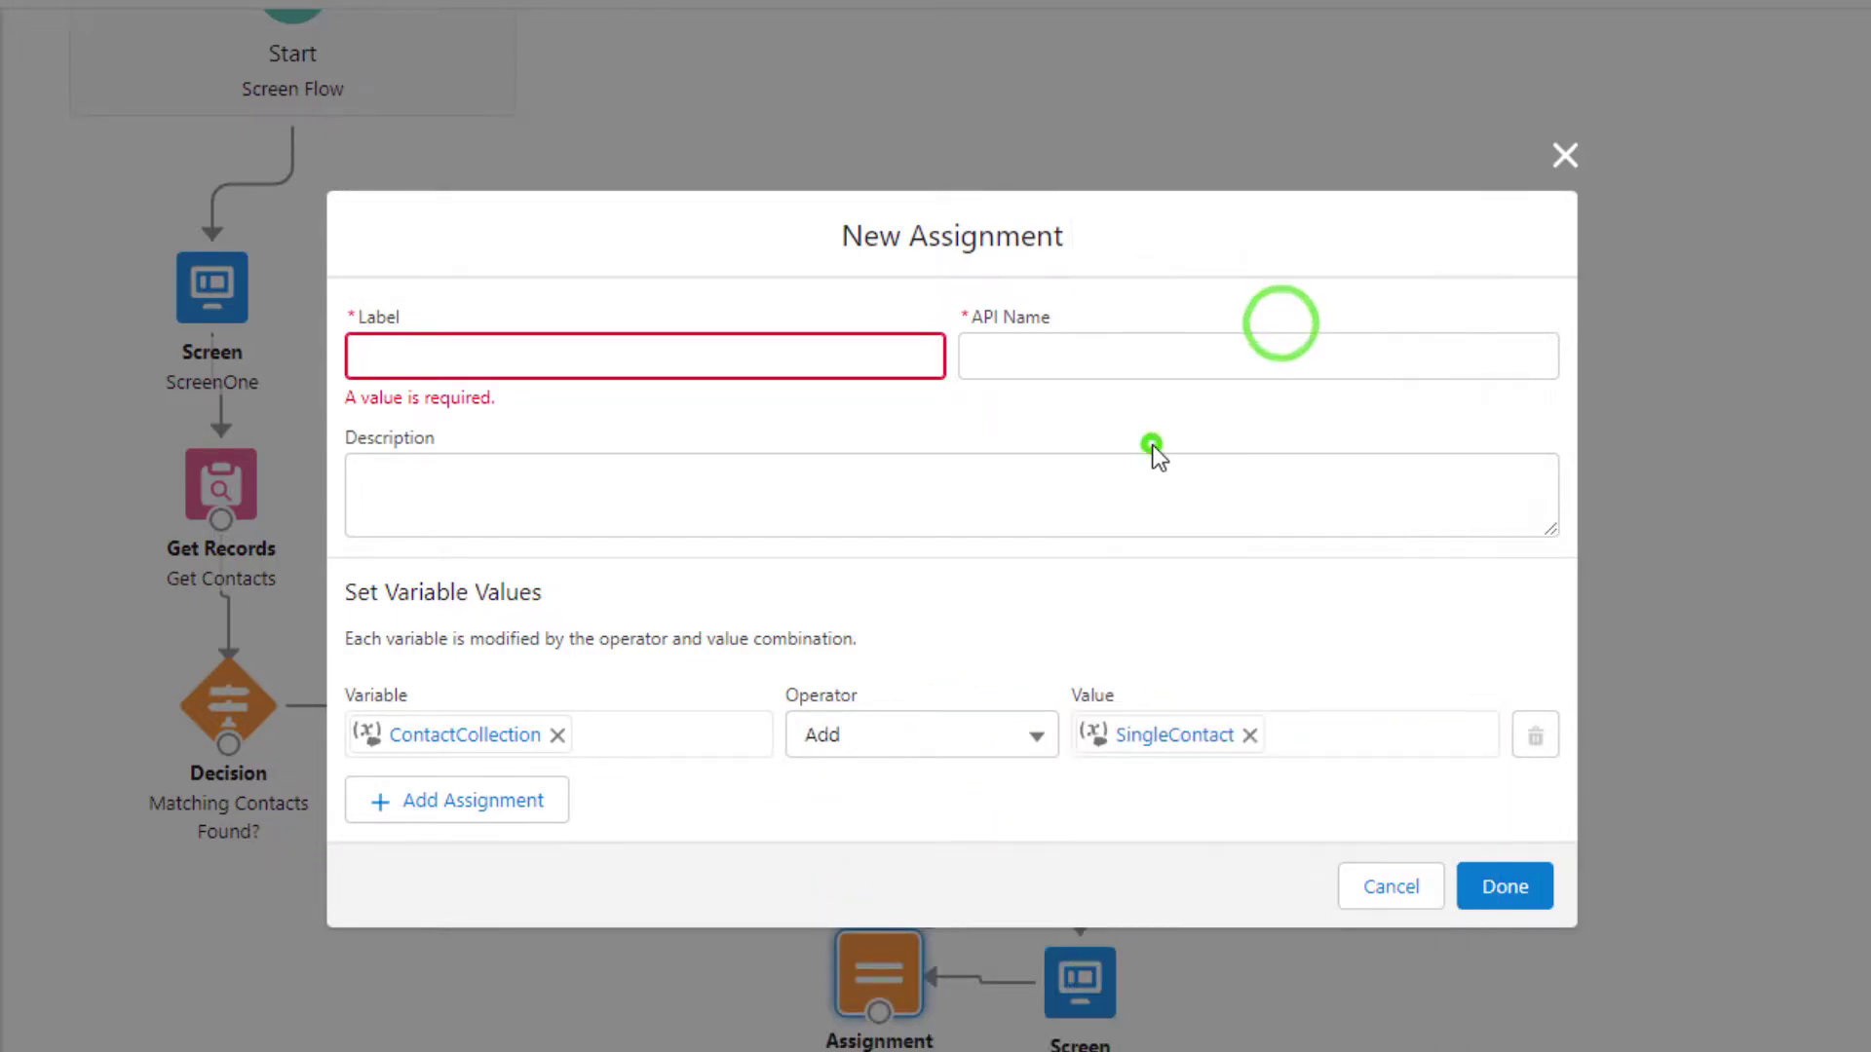
# Step: Label the new assignment 'Add to Collection' and save it
pyautogui.click(731, 330)
pyautogui.click(681, 347)
pyautogui.click(719, 491)
pyautogui.click(617, 341)
pyautogui.write('Add to Collection')
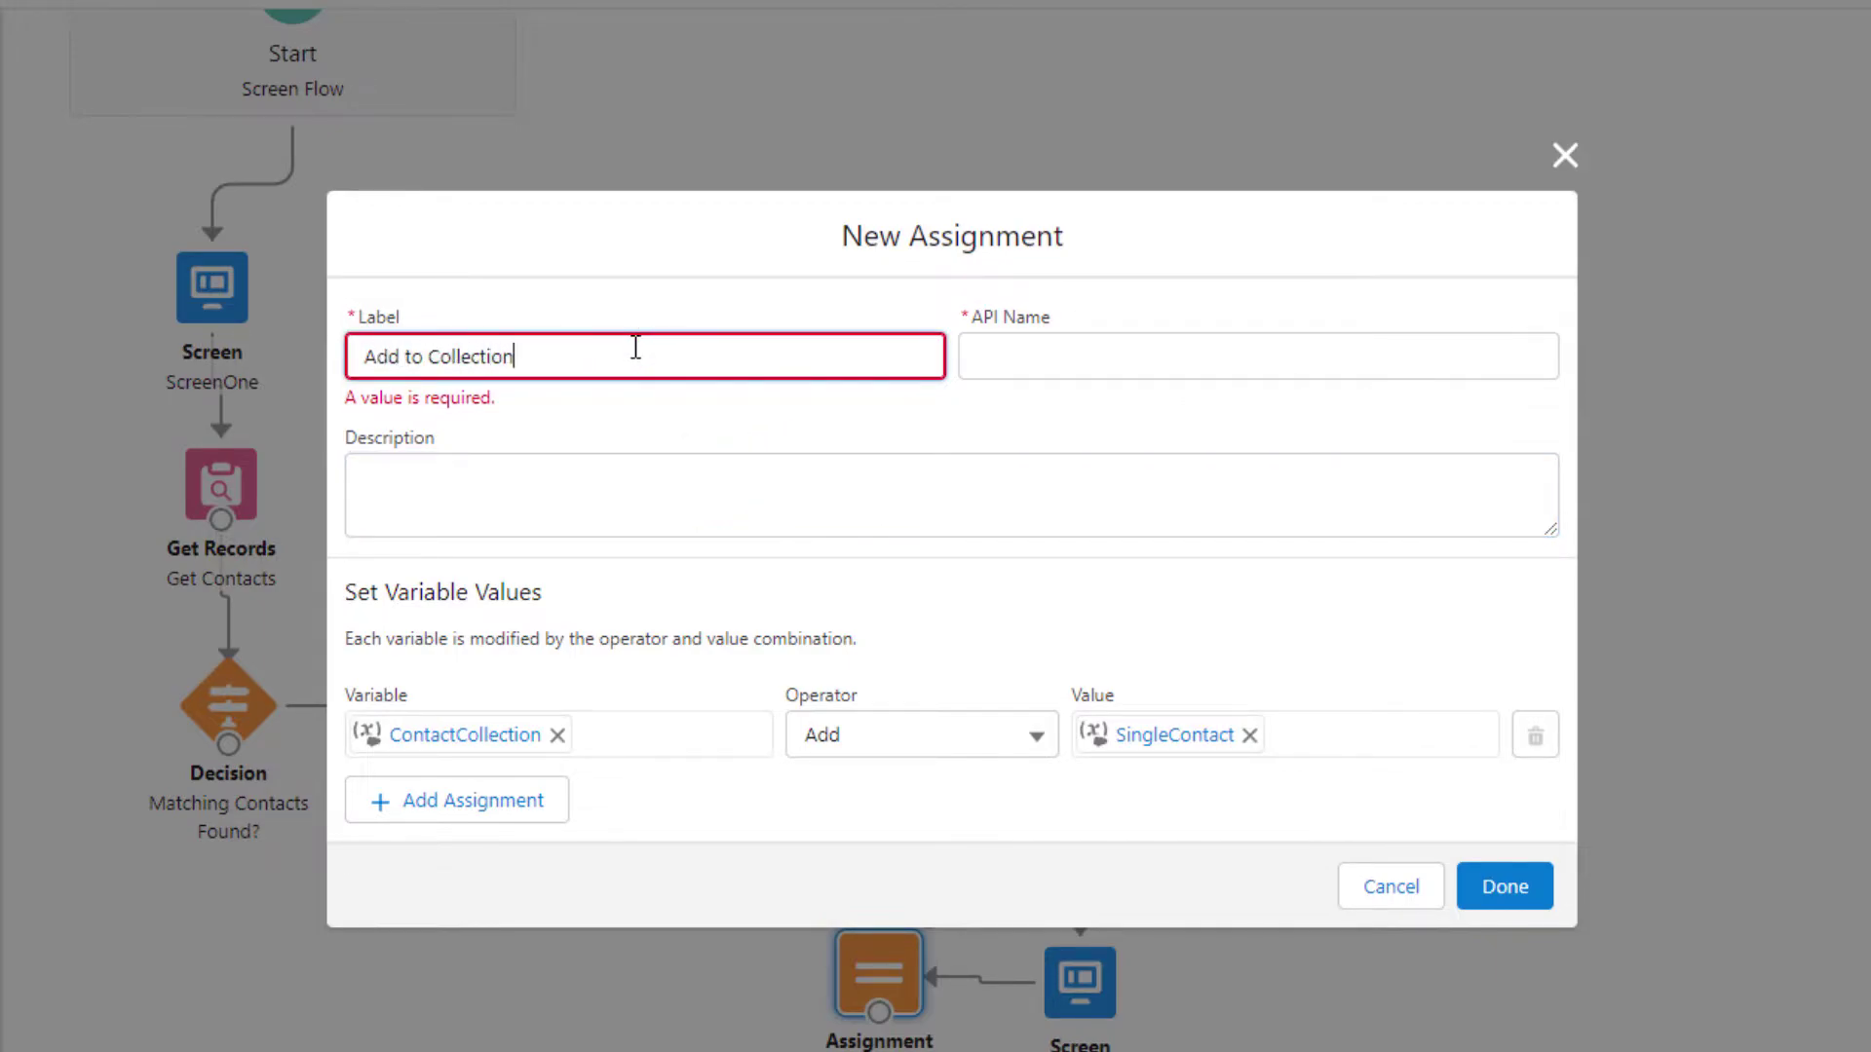
pyautogui.press('Tab')
pyautogui.click(1482, 868)
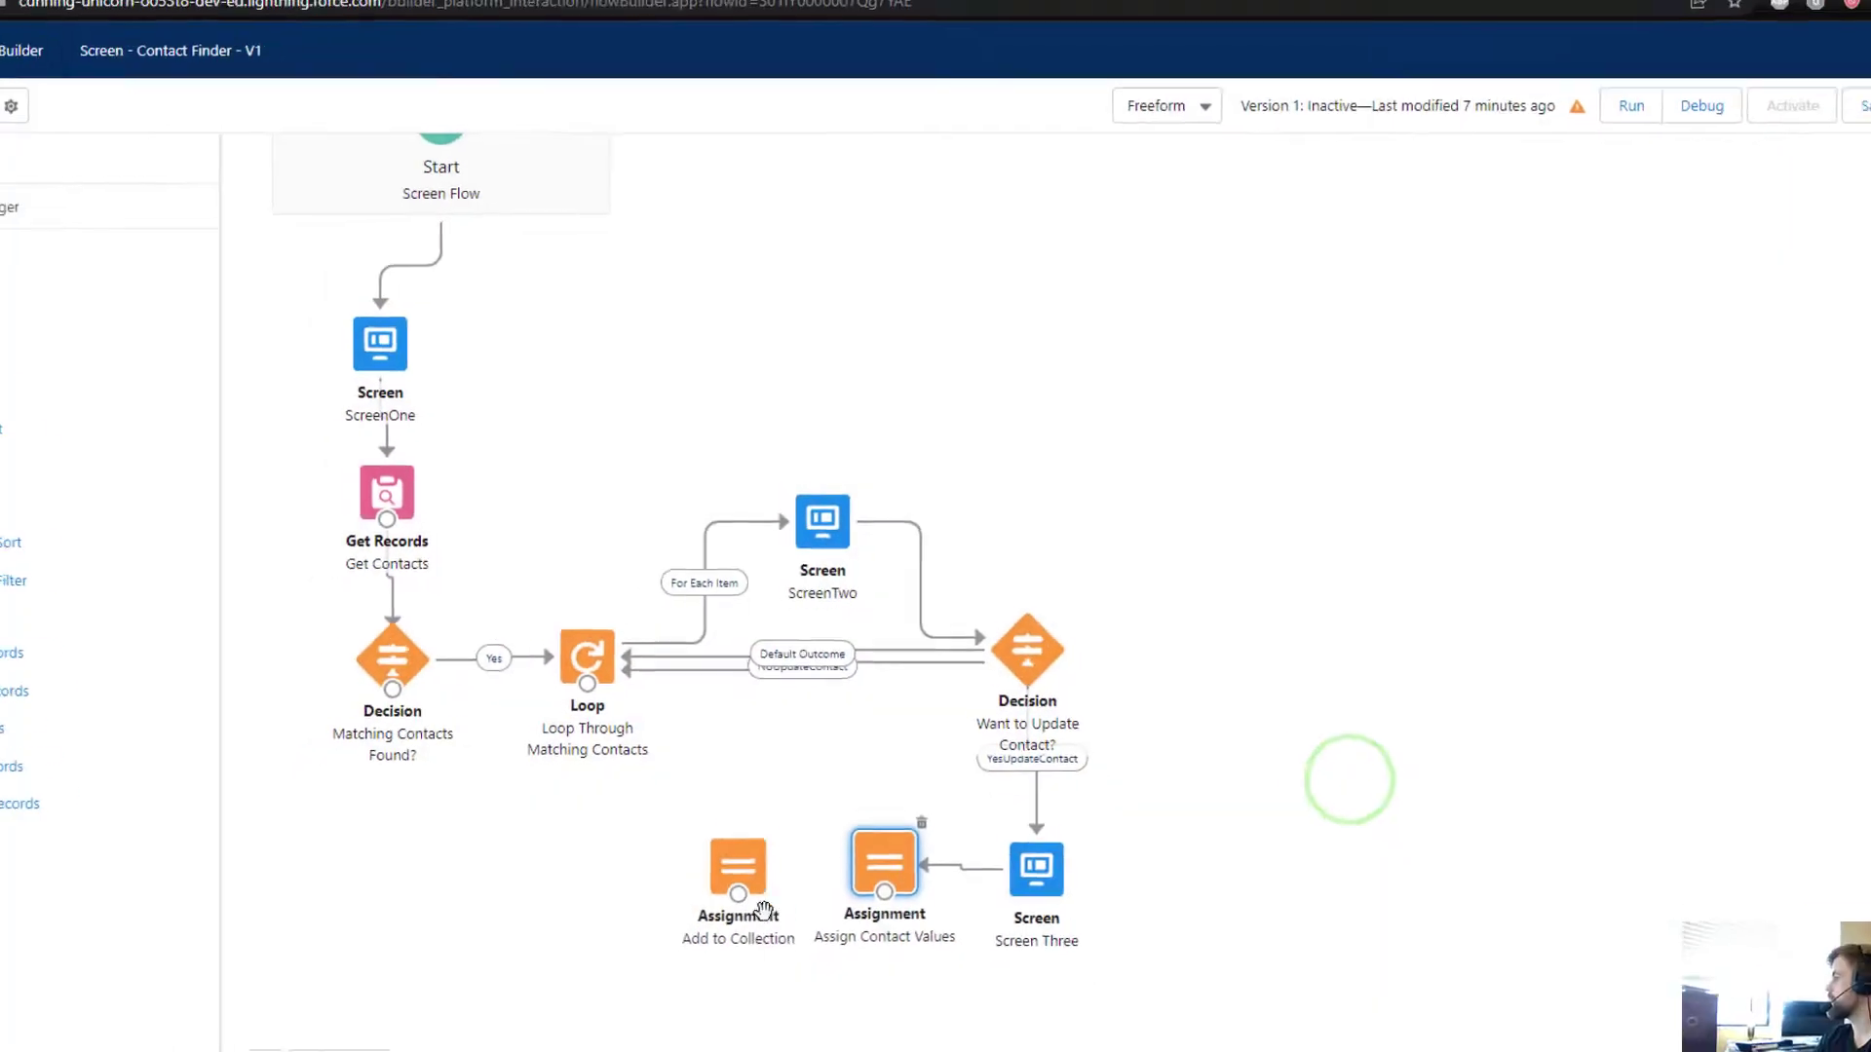
# Step: Wire Assign Contact Values into Add to Collection, connect that back to the Loop, and save
pyautogui.moveTo(884, 895); pyautogui.dragTo(600, 478)
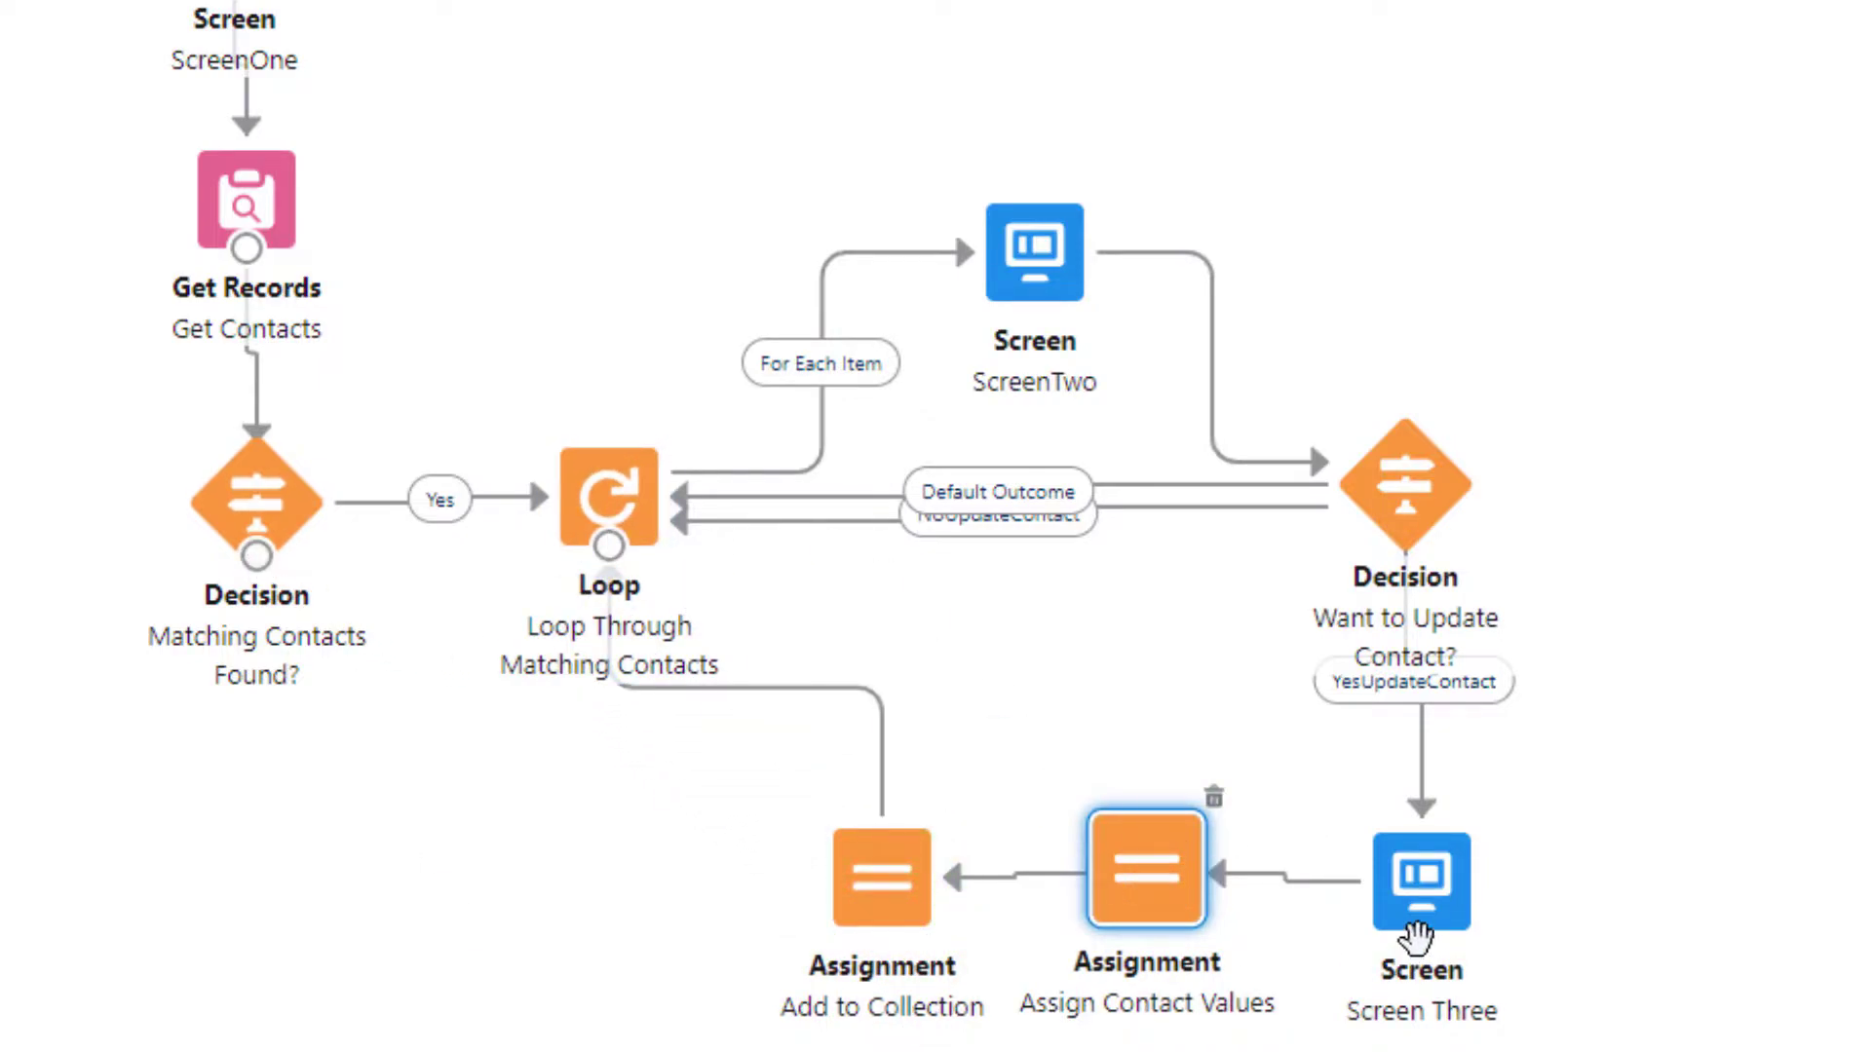
pyautogui.click(1415, 938)
pyautogui.click(1147, 867)
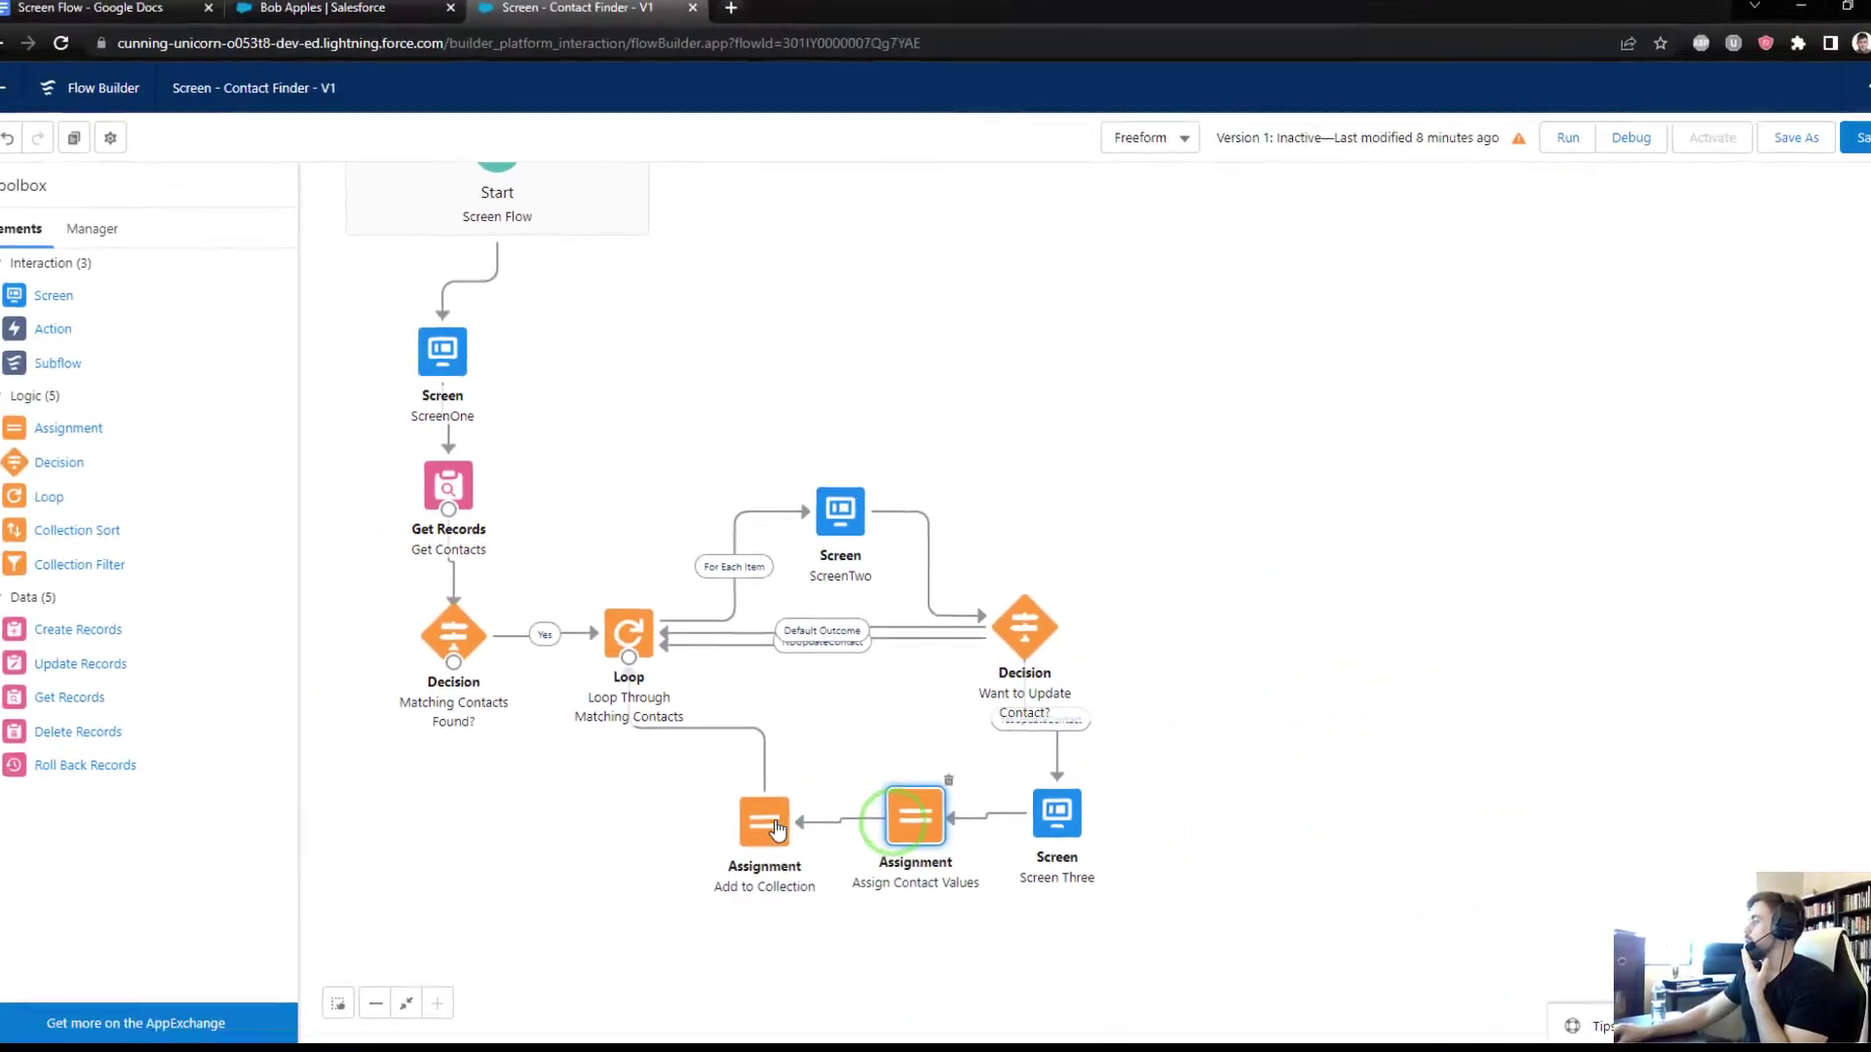
pyautogui.click(776, 829)
pyautogui.click(1862, 138)
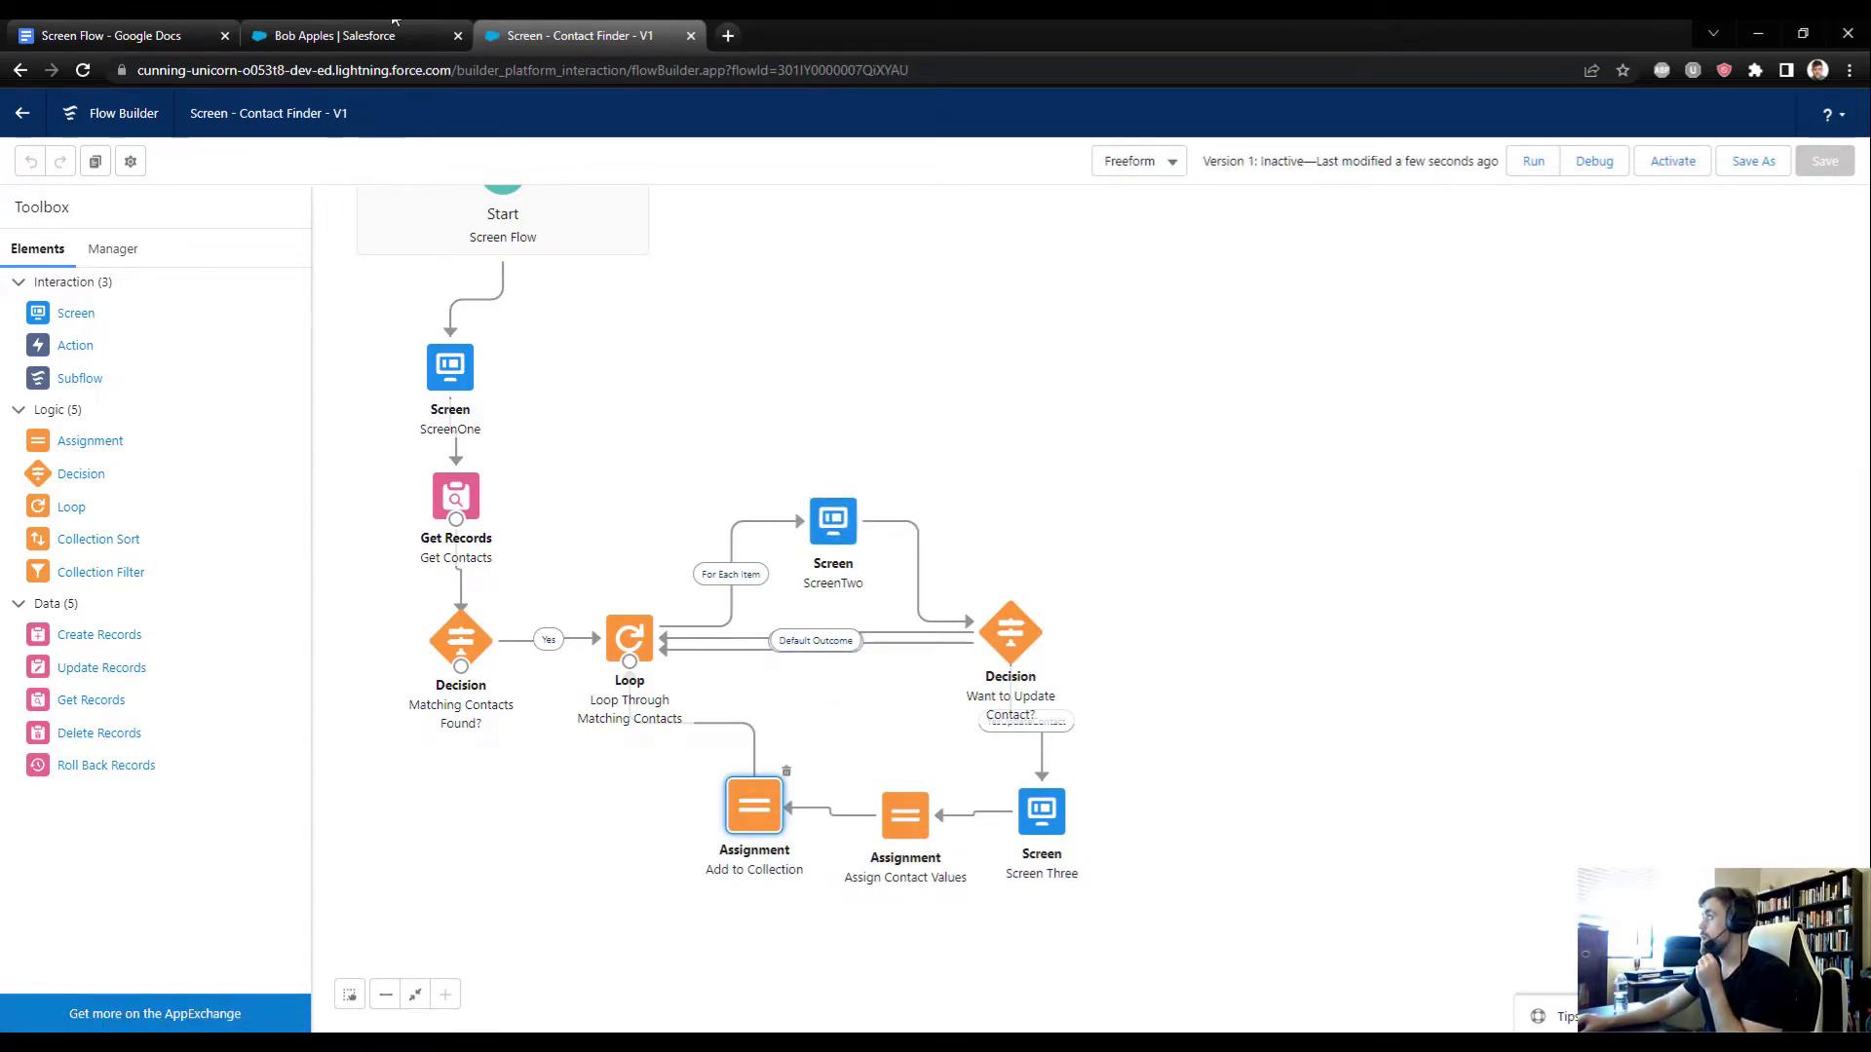
# Step: Change the contact record's Birthdate to 07/15/1995, save it, and go back to Flow Builder
pyautogui.click(341, 35)
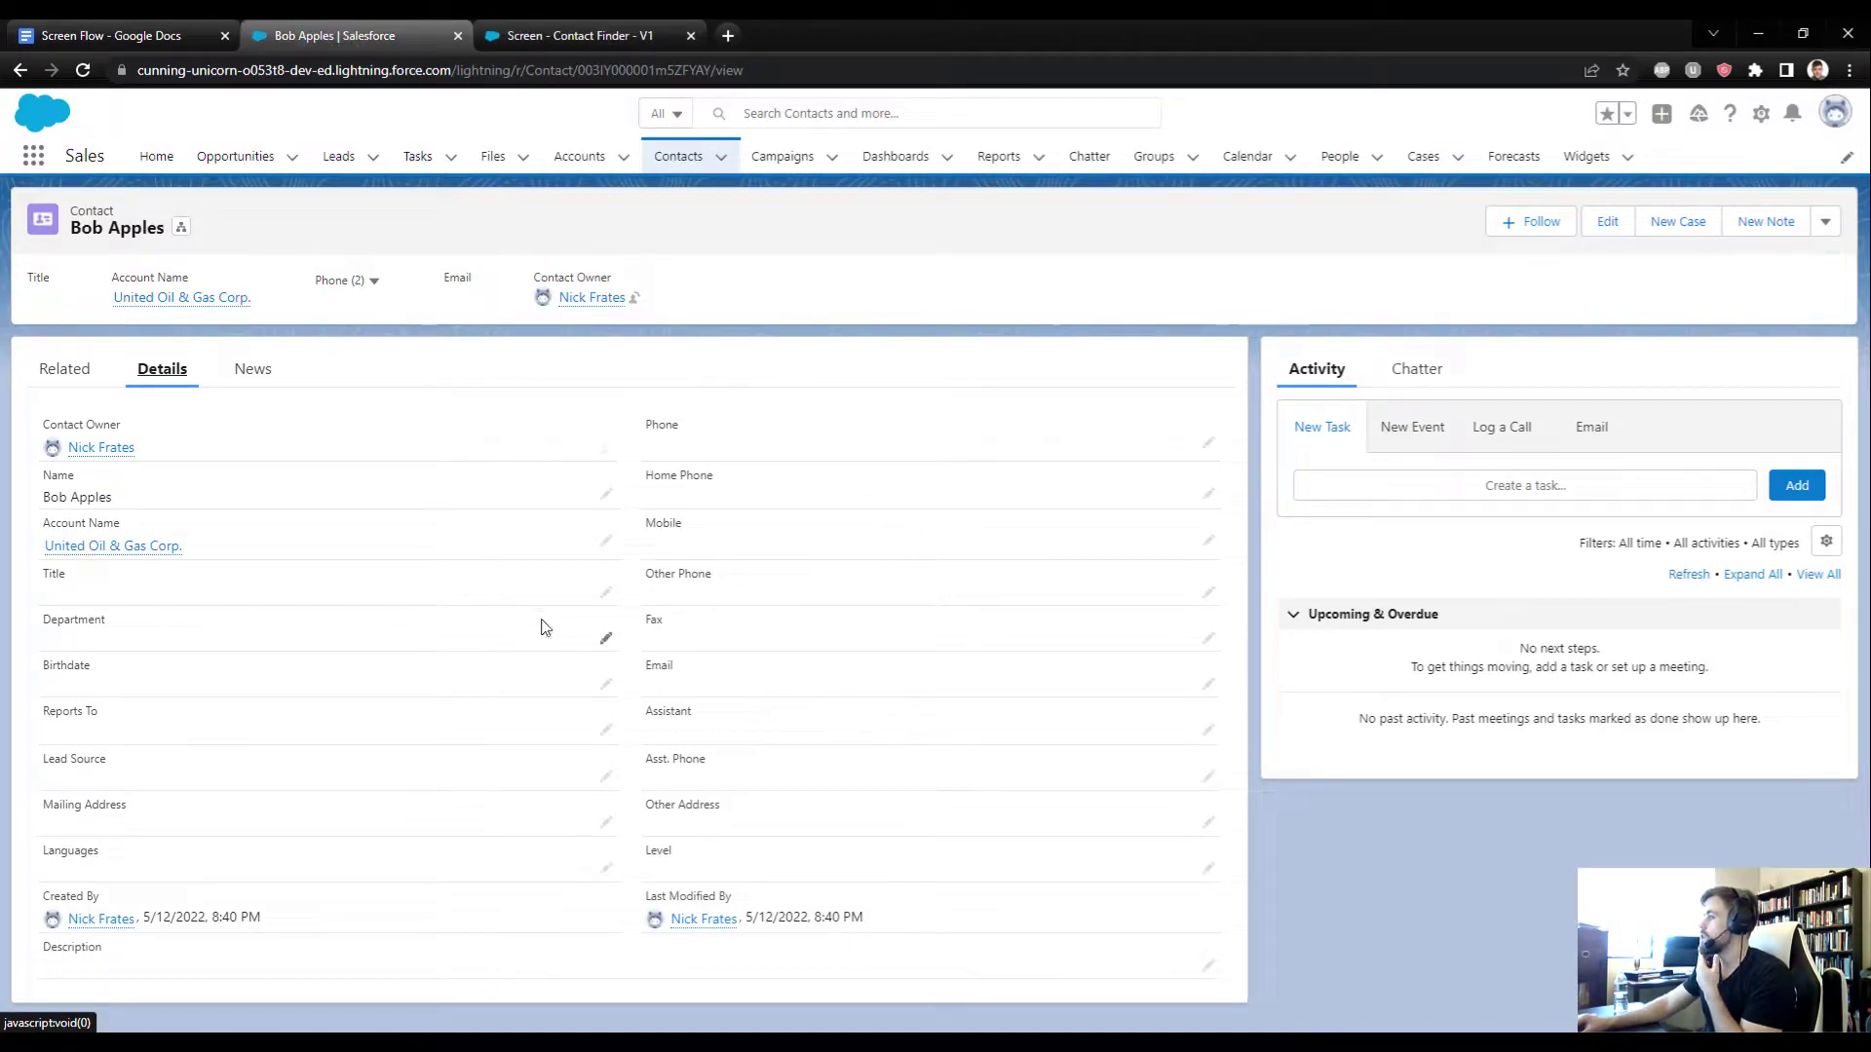
pyautogui.click(606, 686)
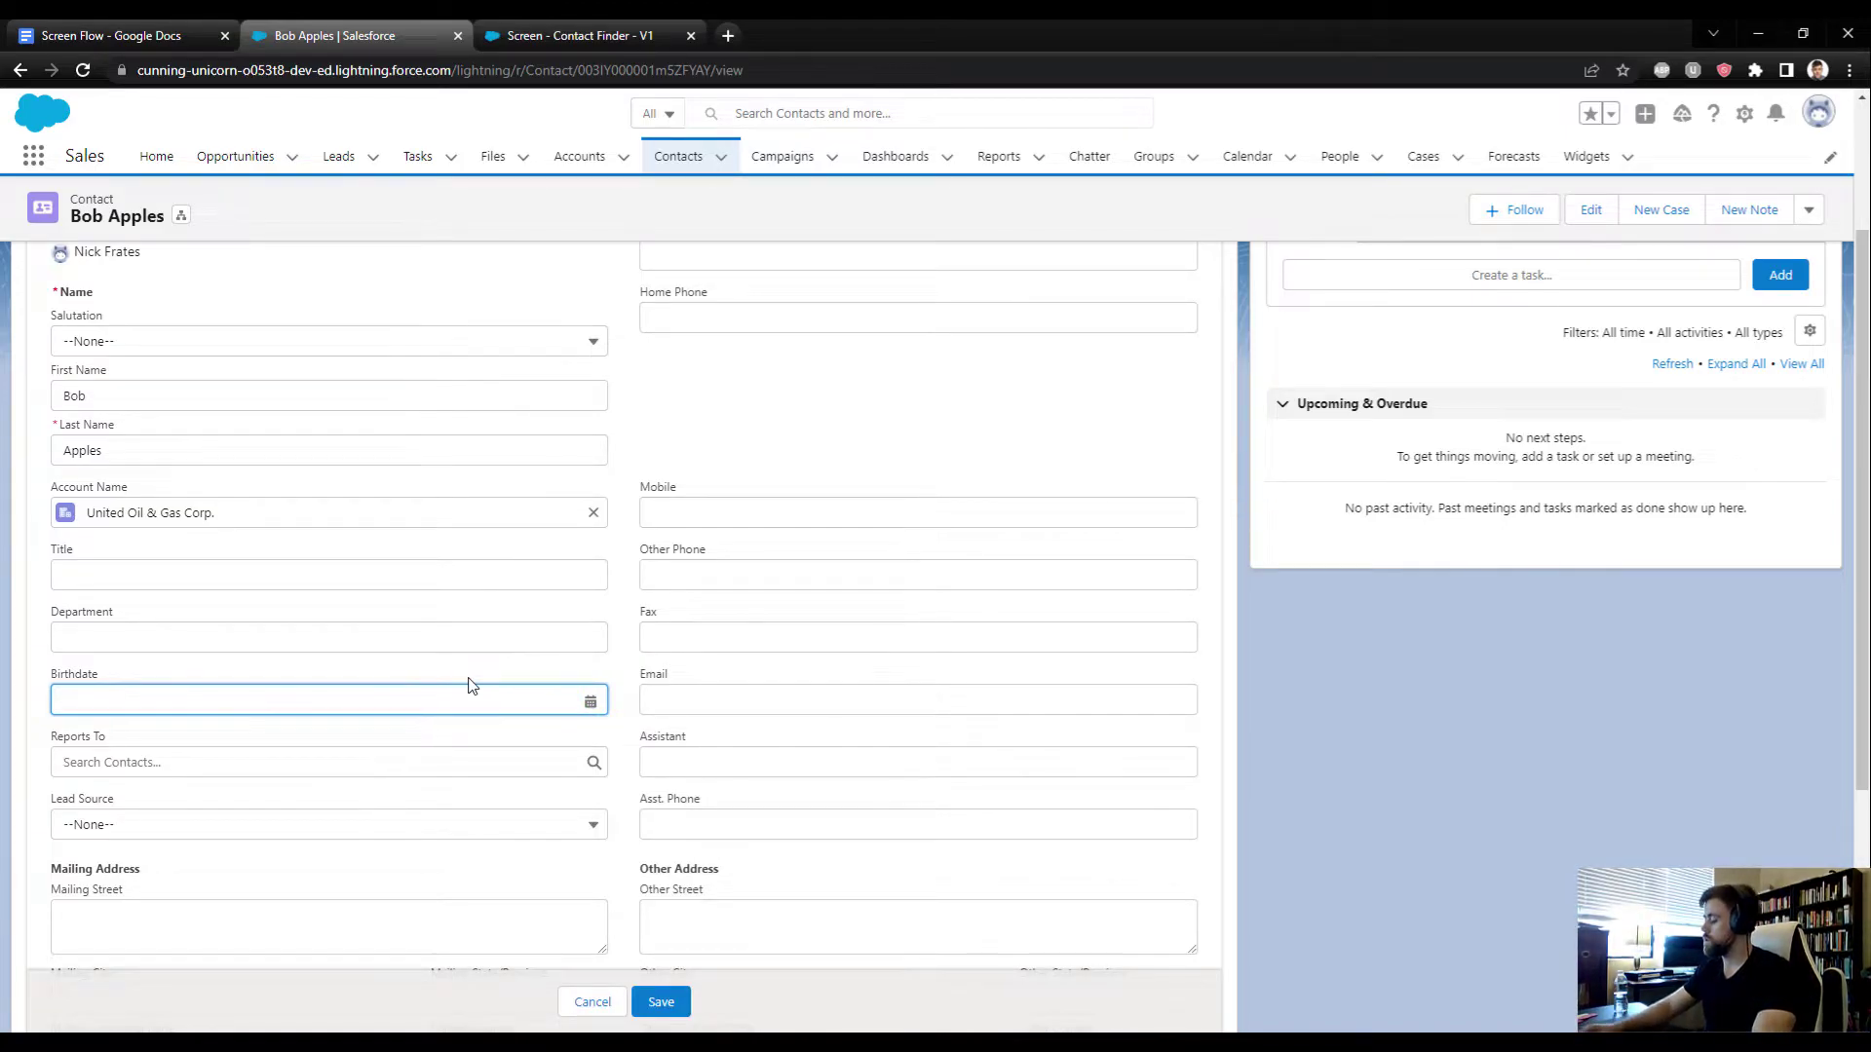
pyautogui.write('07/15/1995')
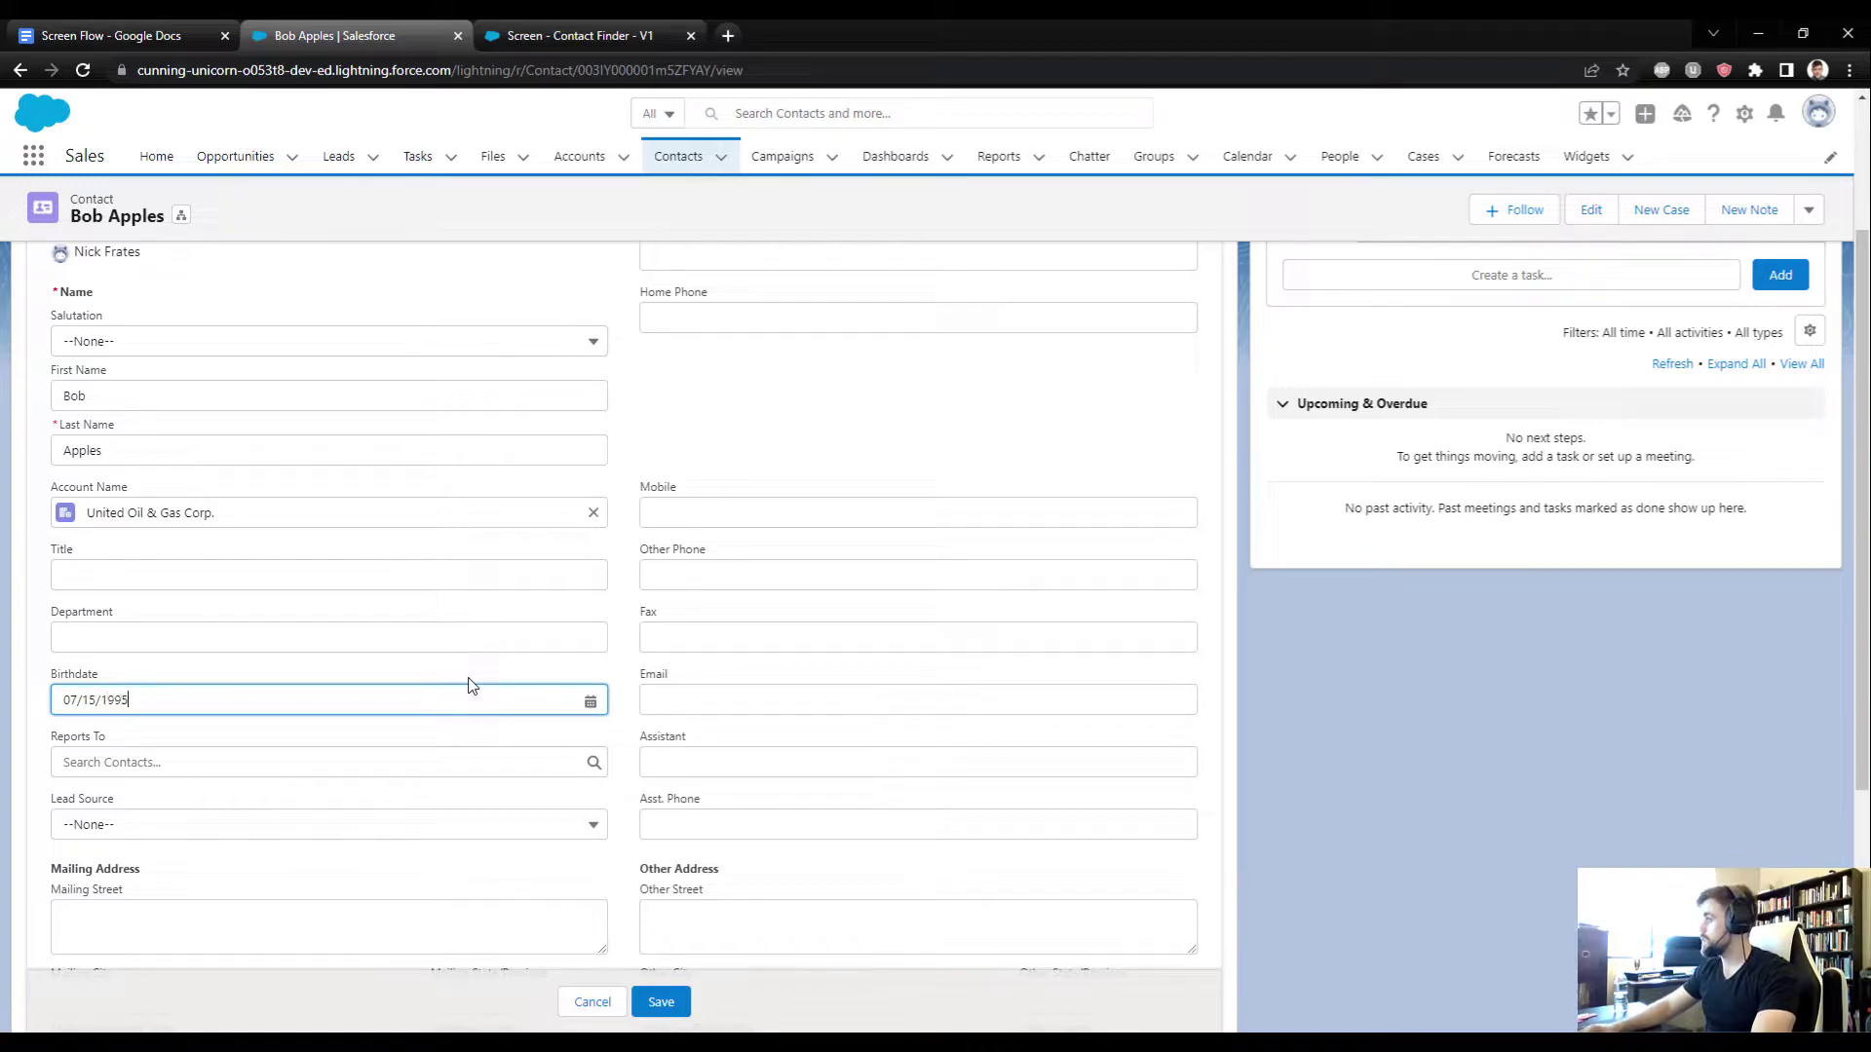
pyautogui.click(661, 1002)
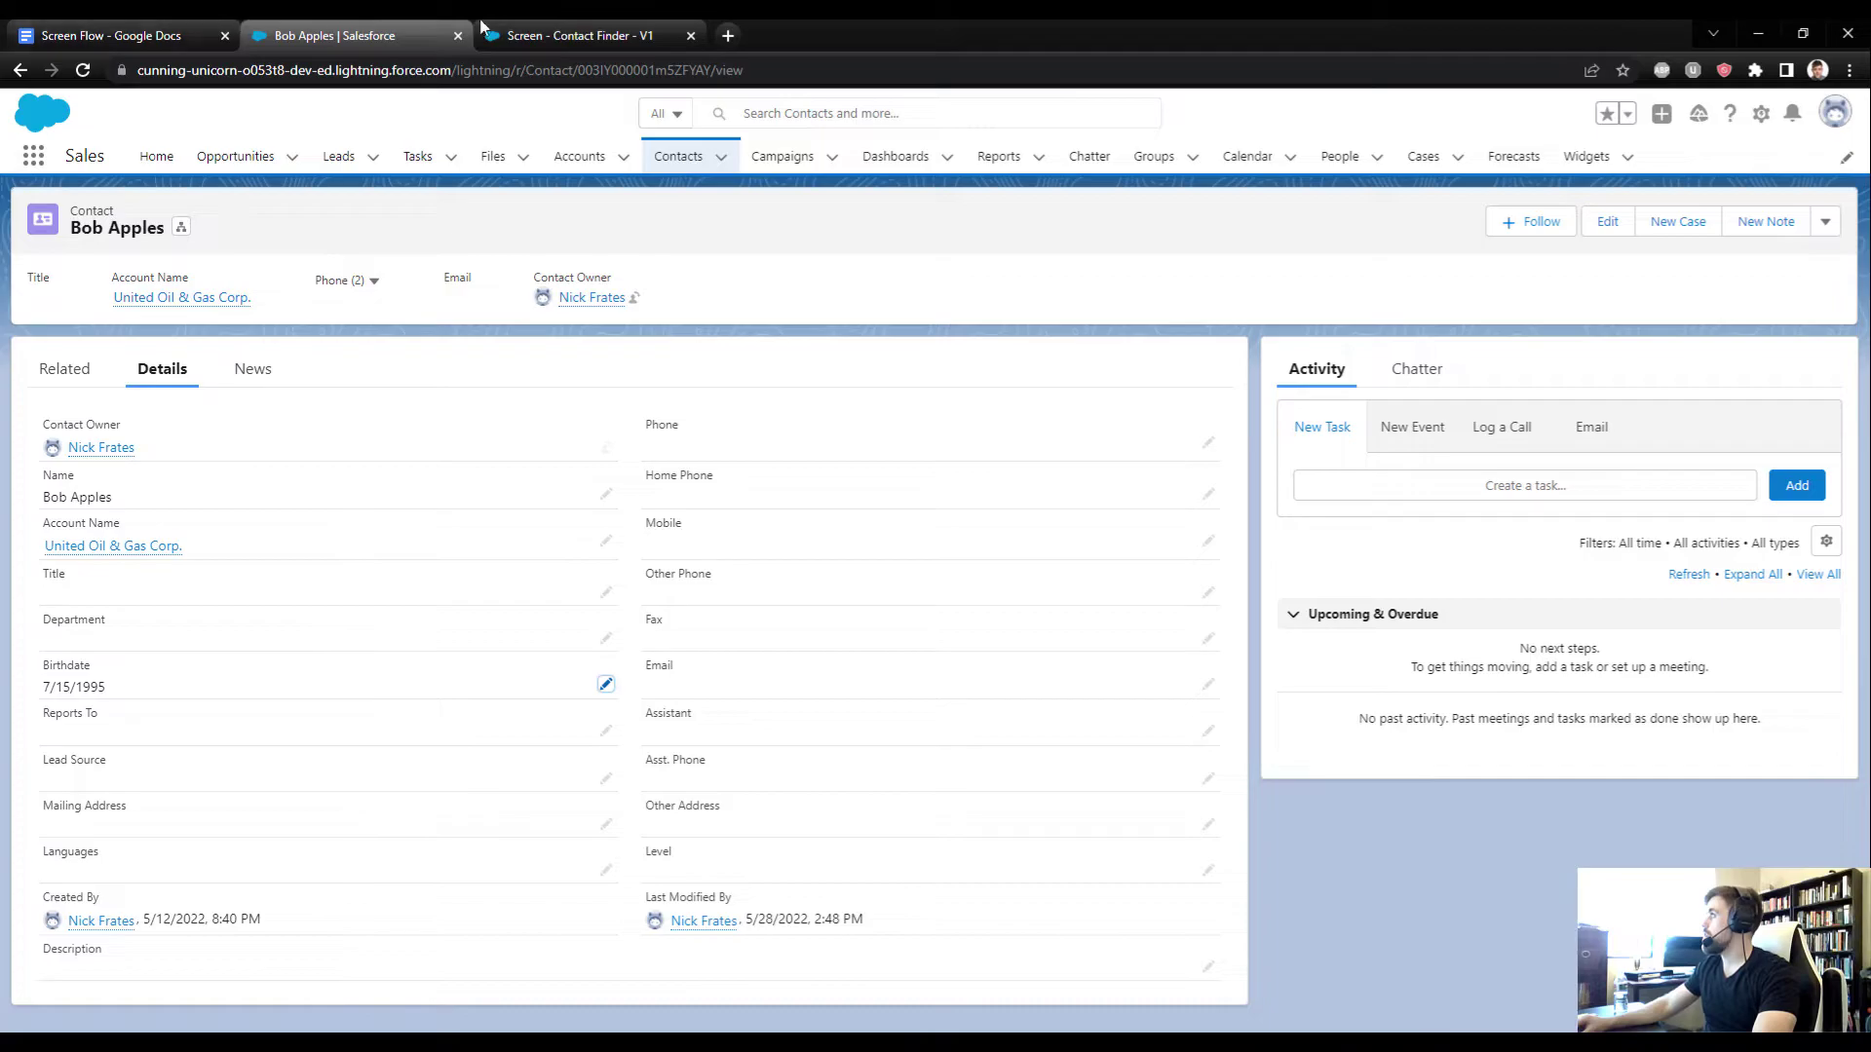
pyautogui.click(555, 30)
# Step: Start a debug run of the flow and Run it with the debug options
pyautogui.click(1586, 173)
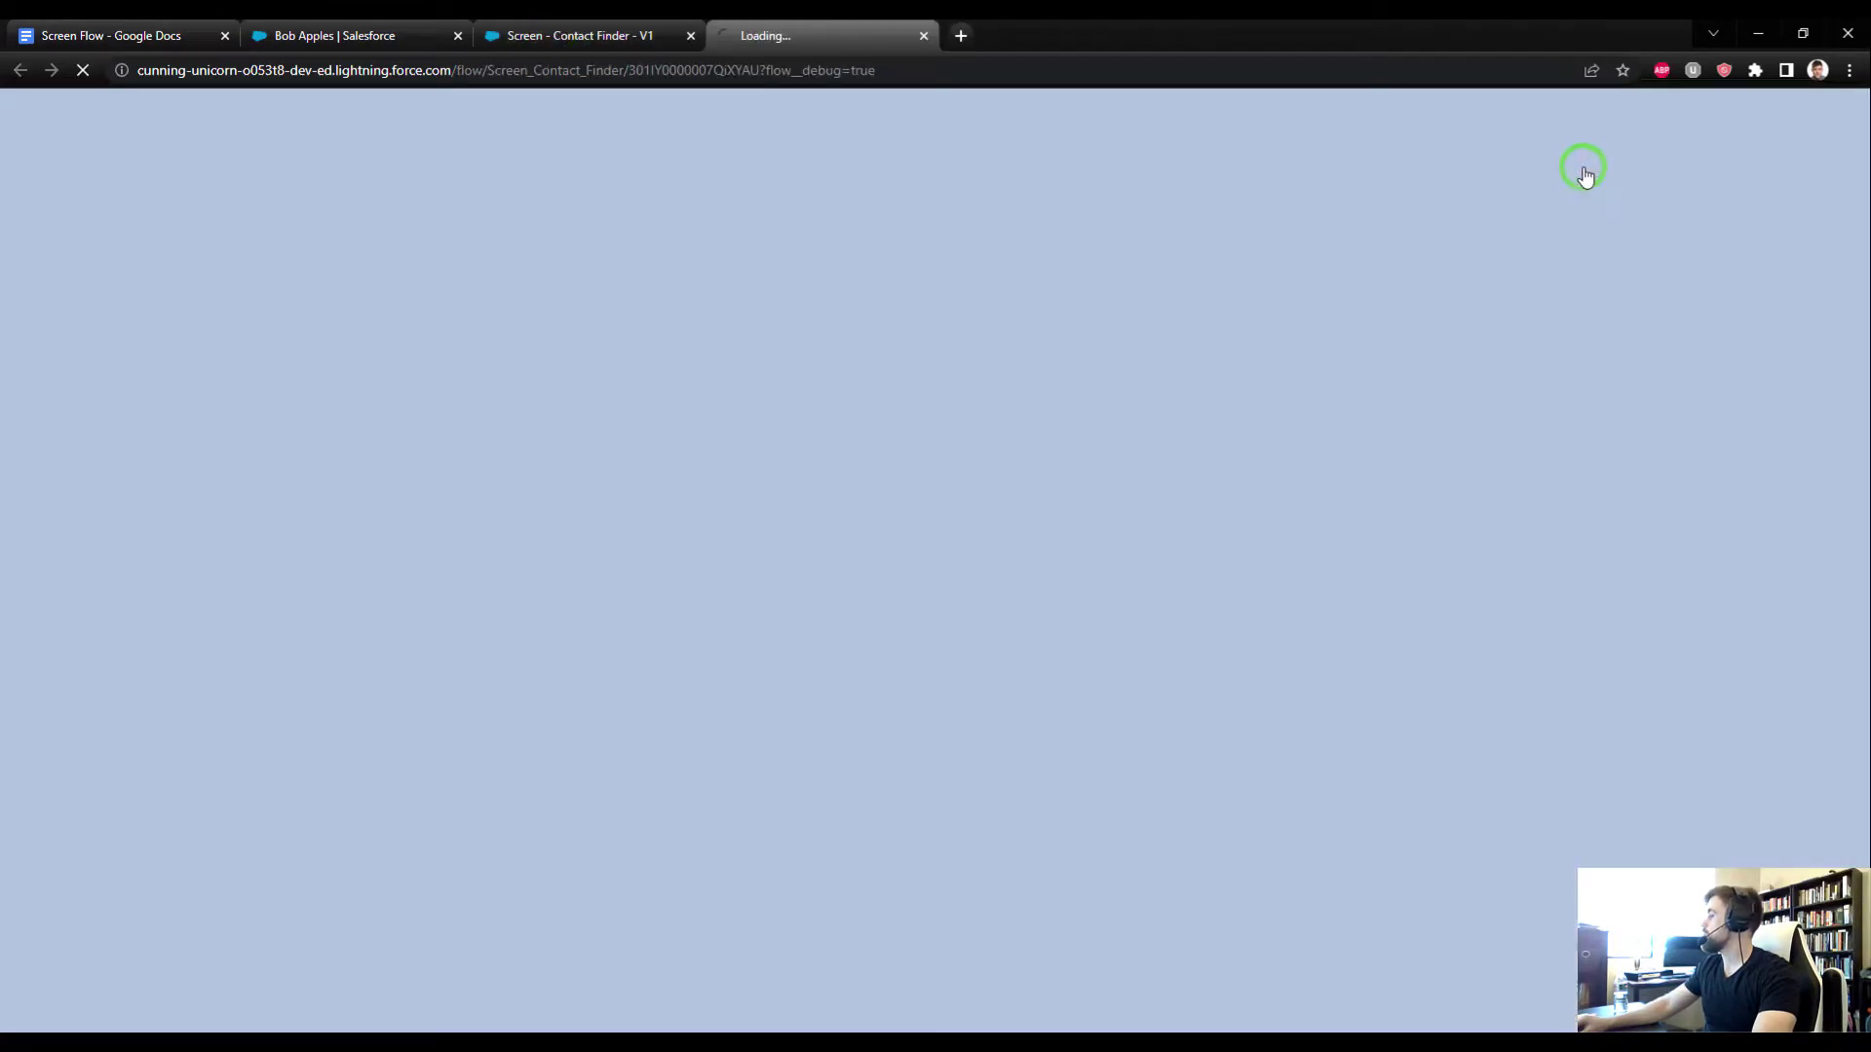
pyautogui.click(638, 29)
pyautogui.click(783, 37)
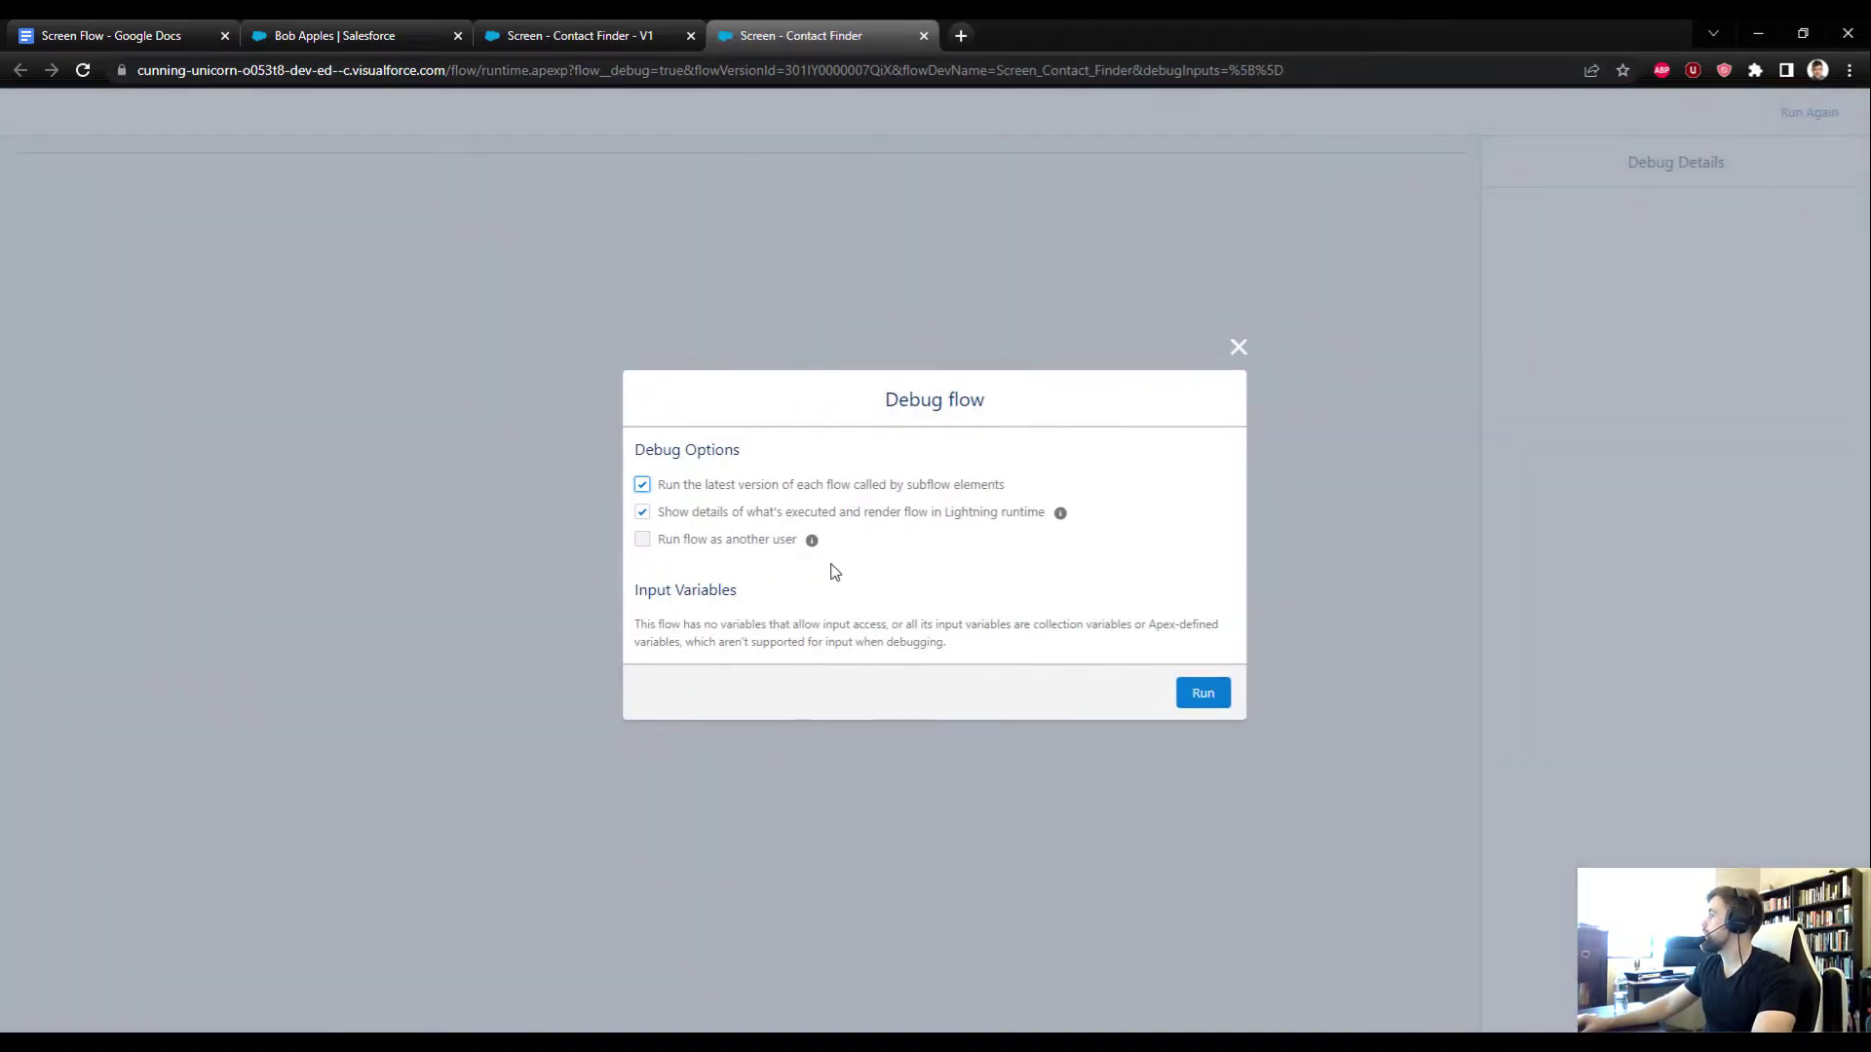
pyautogui.click(1223, 698)
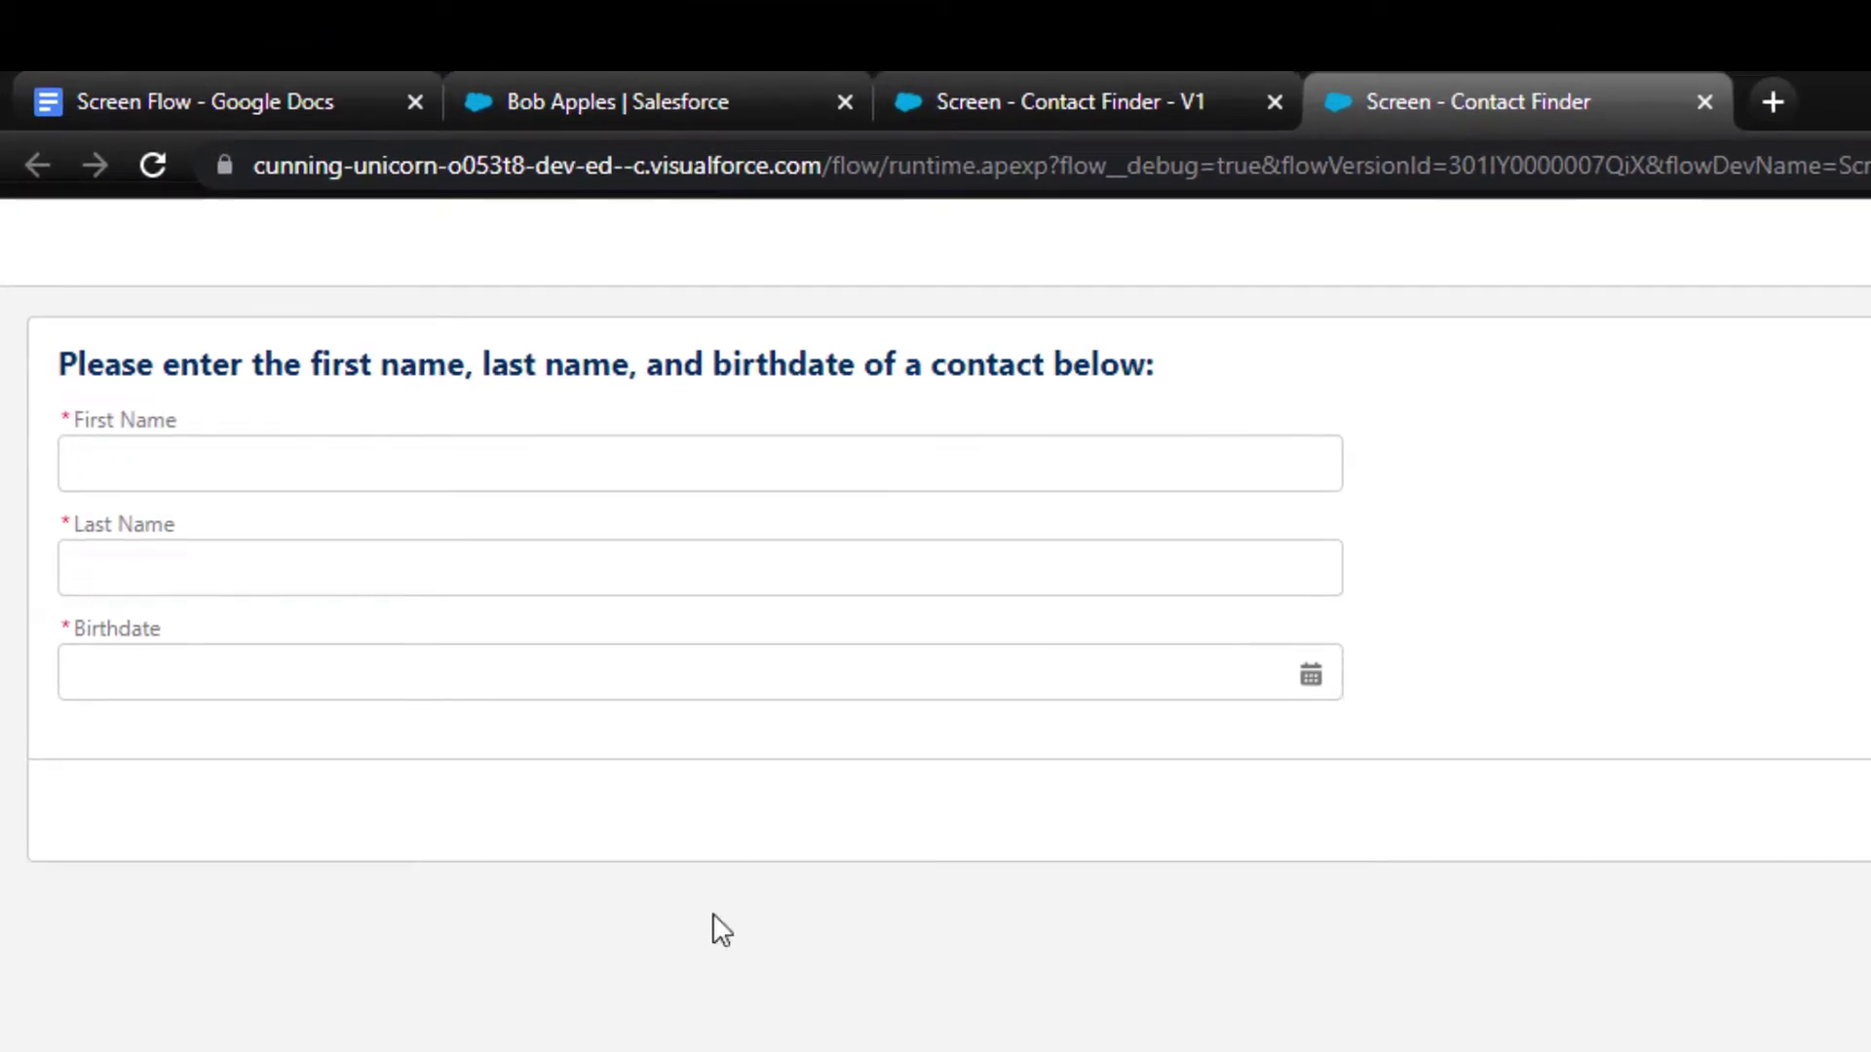
pyautogui.click(439, 436)
pyautogui.write('Bob')
pyautogui.press('Tab')
pyautogui.write('Apples')
pyautogui.press('Tab')
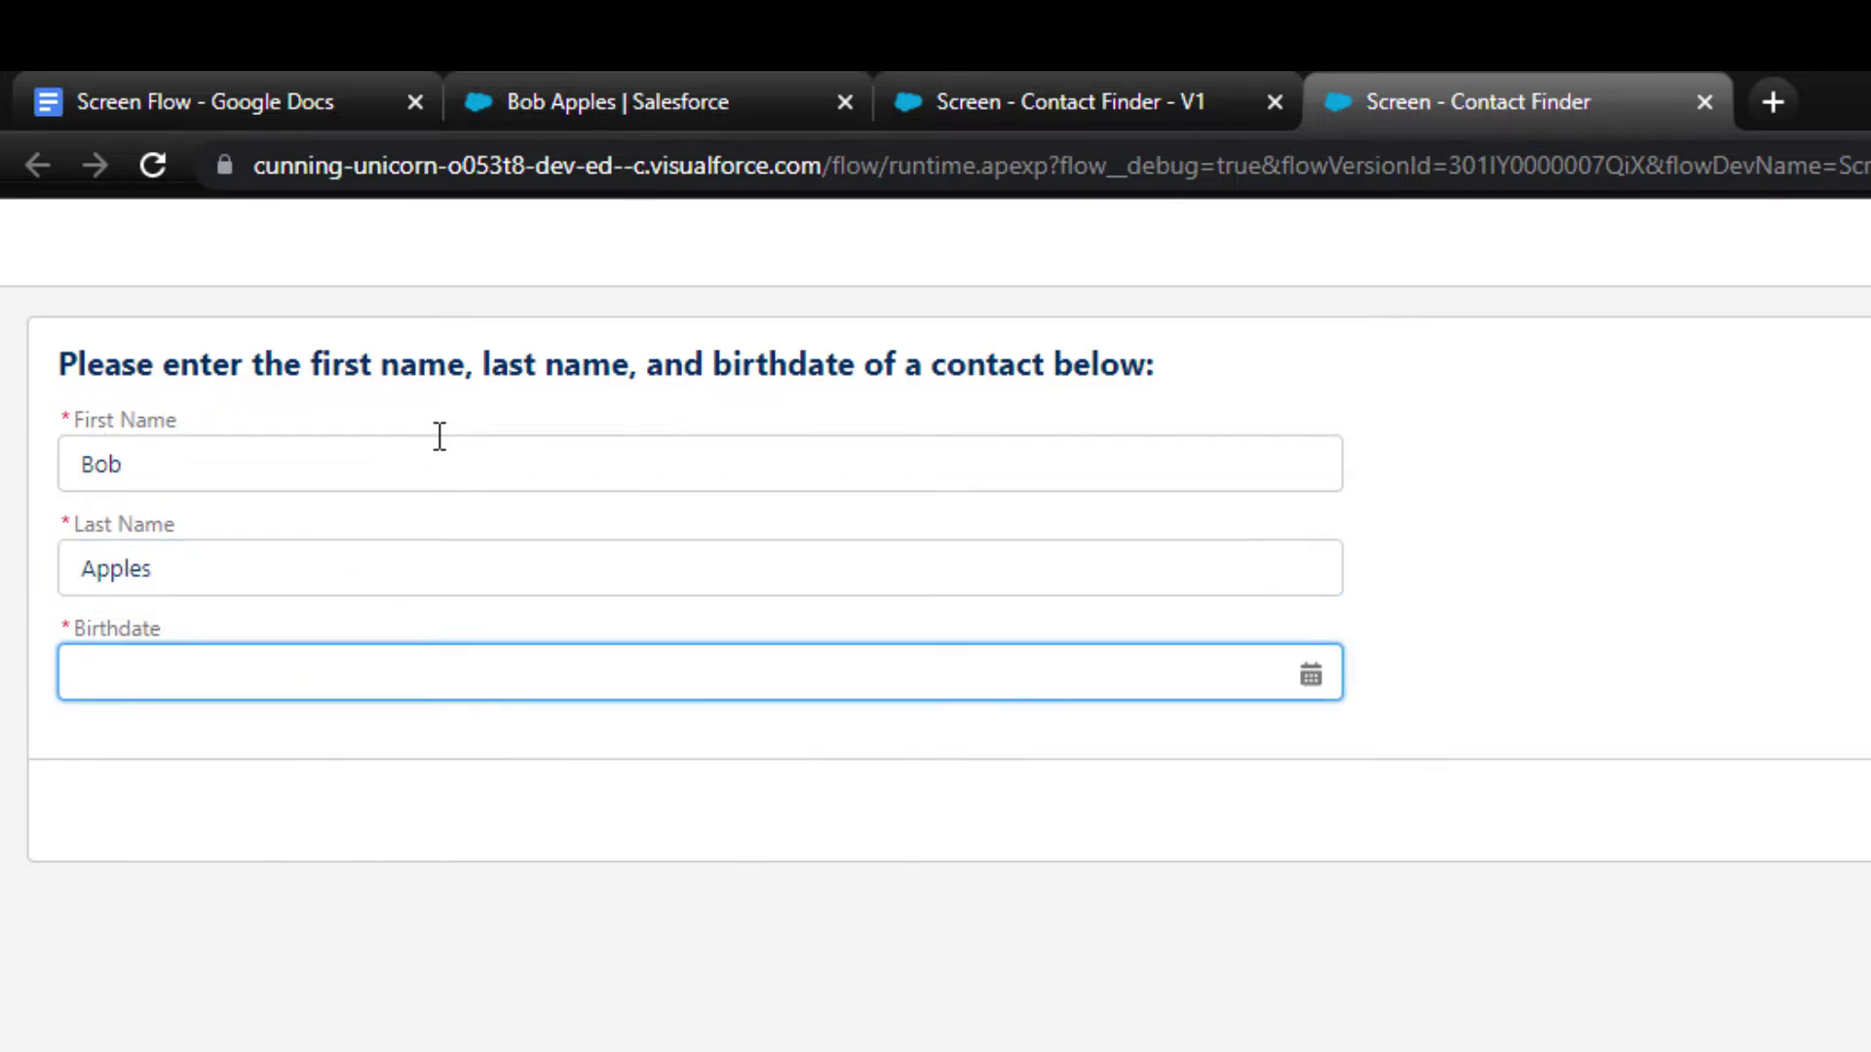
pyautogui.click(698, 78)
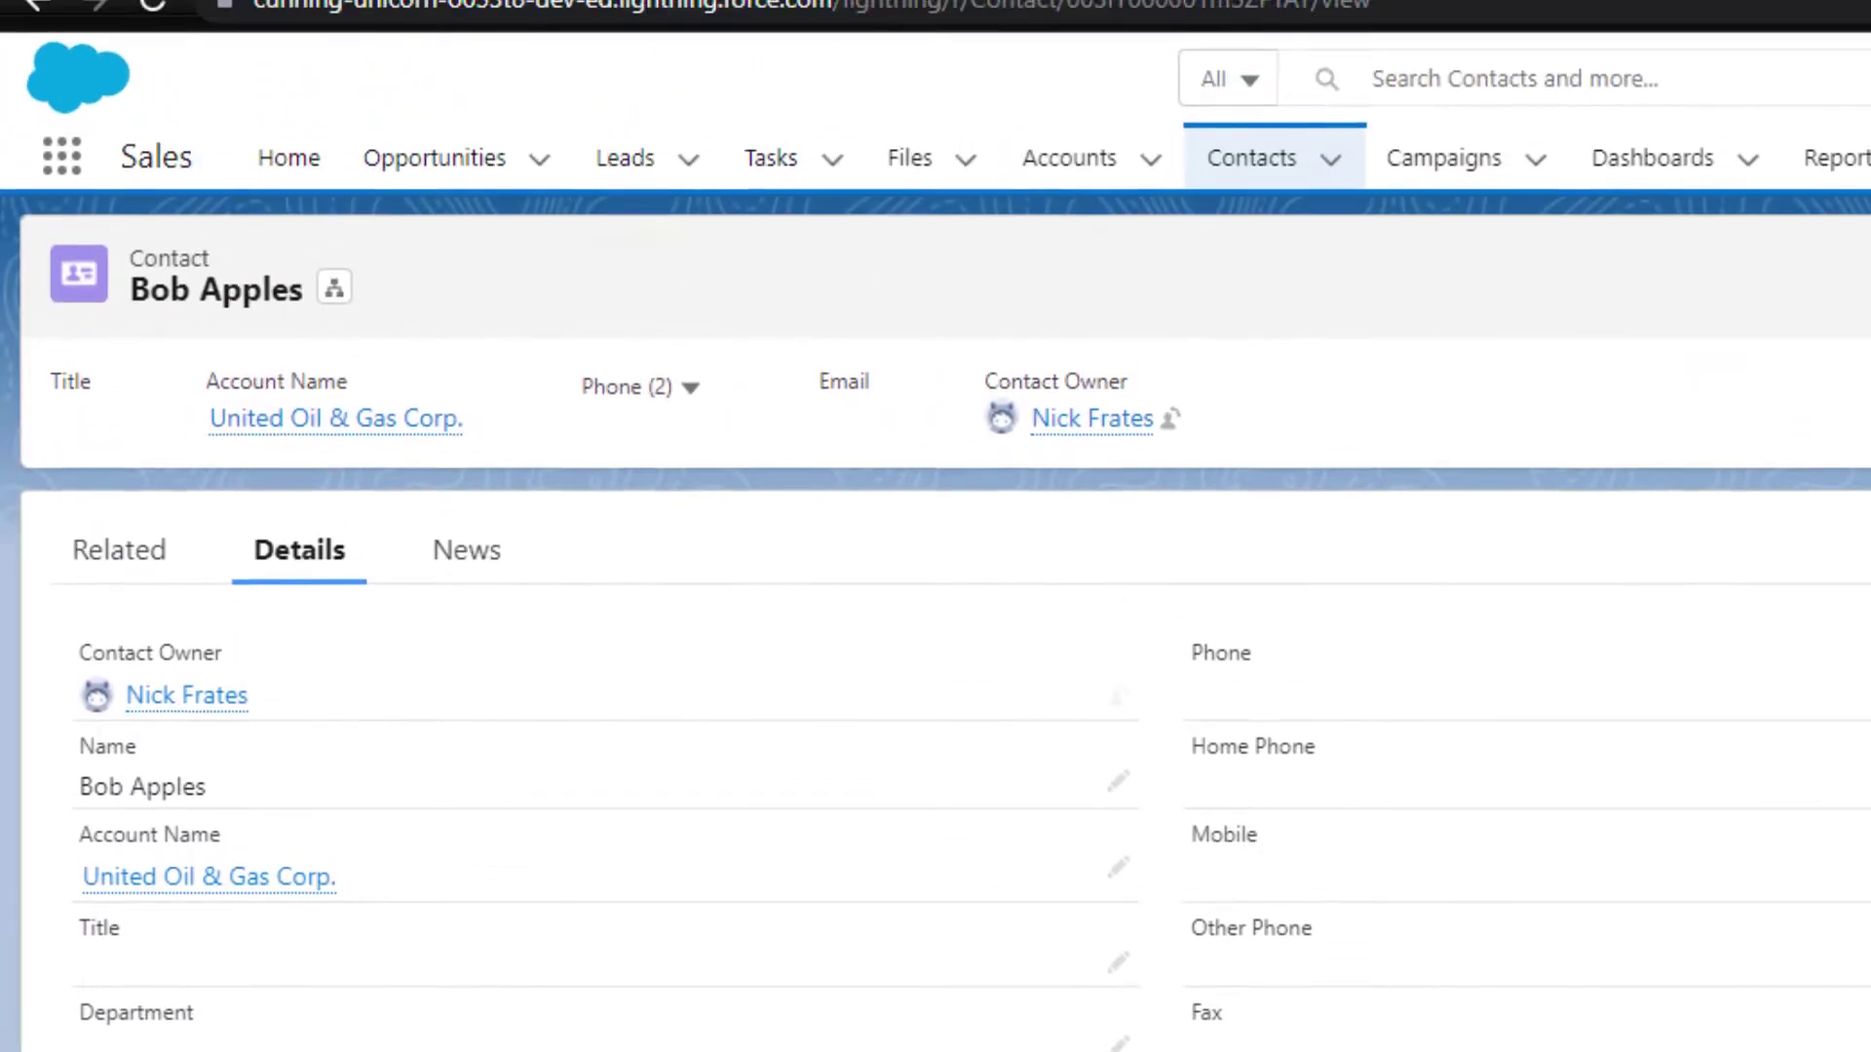
pyautogui.click(1349, 33)
pyautogui.click(481, 586)
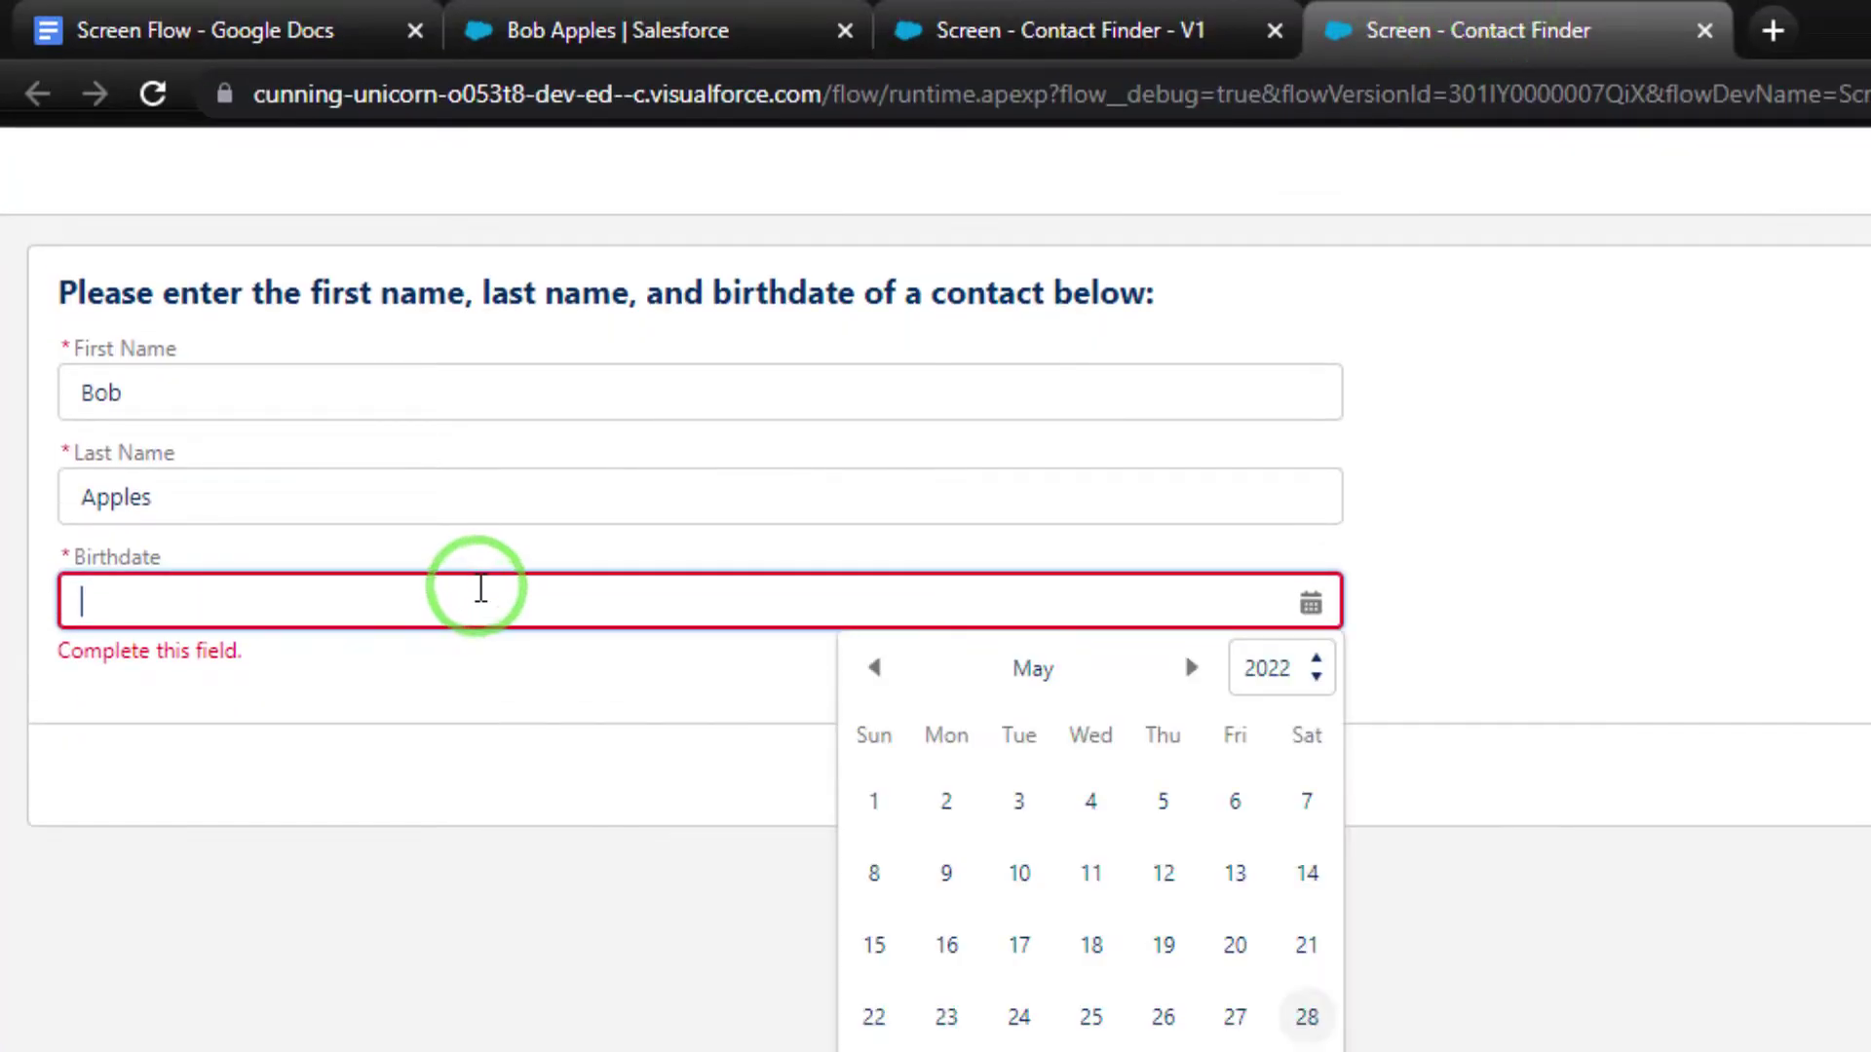
pyautogui.write('07/15/19')
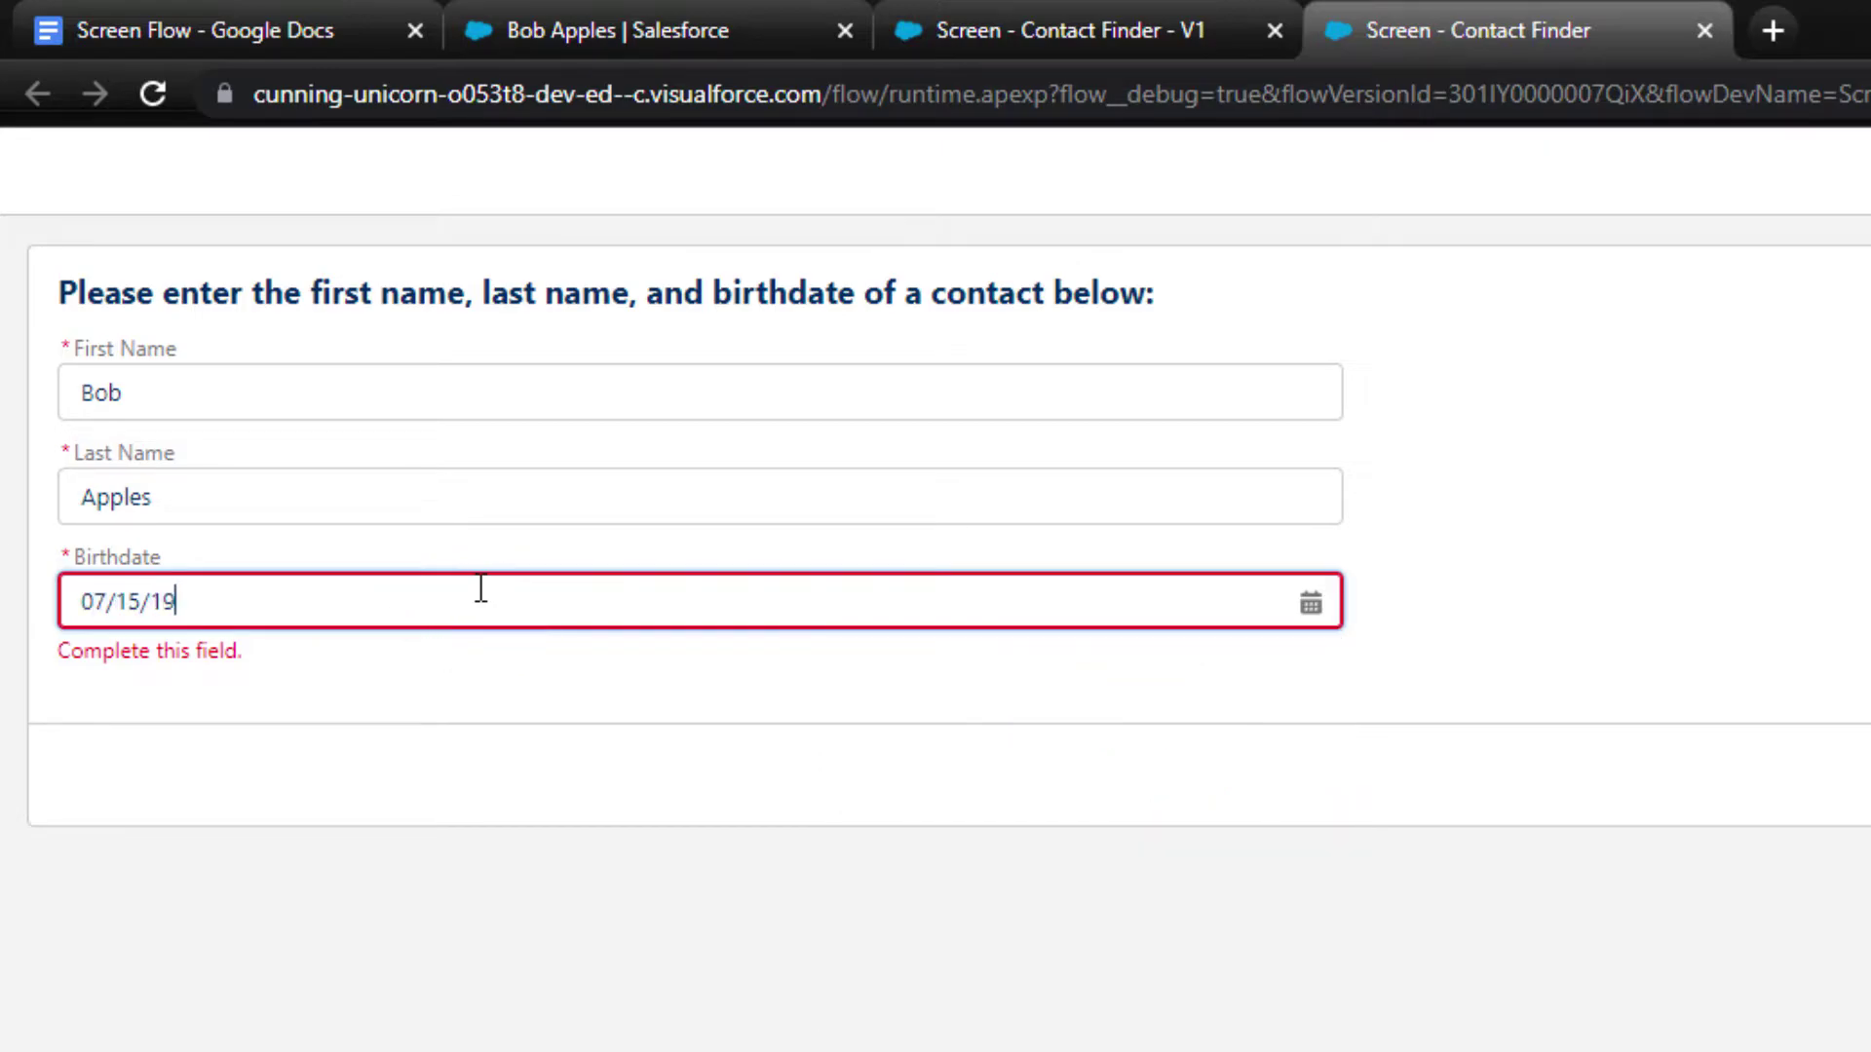
pyautogui.write('95')
pyautogui.click(1256, 299)
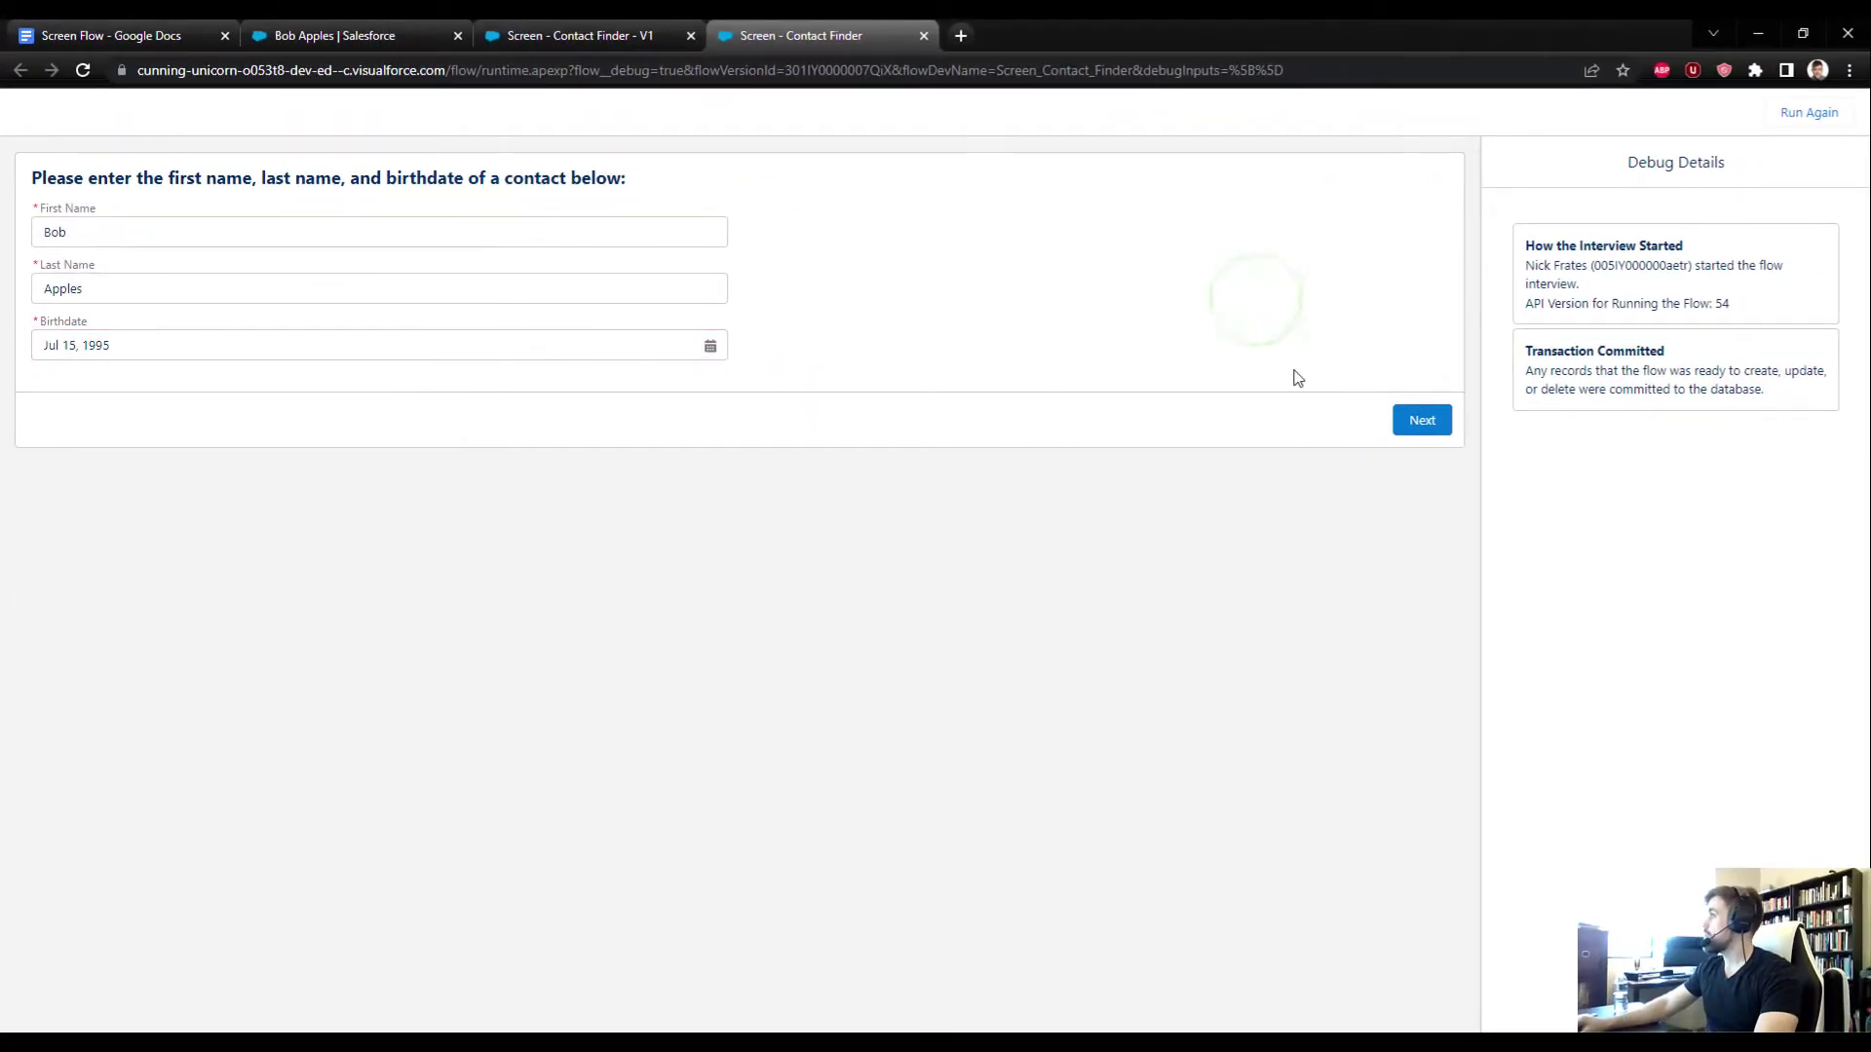
# Step: Submit the search, answer Yes to updating the contact, and enter the new mobile number
pyautogui.click(1406, 423)
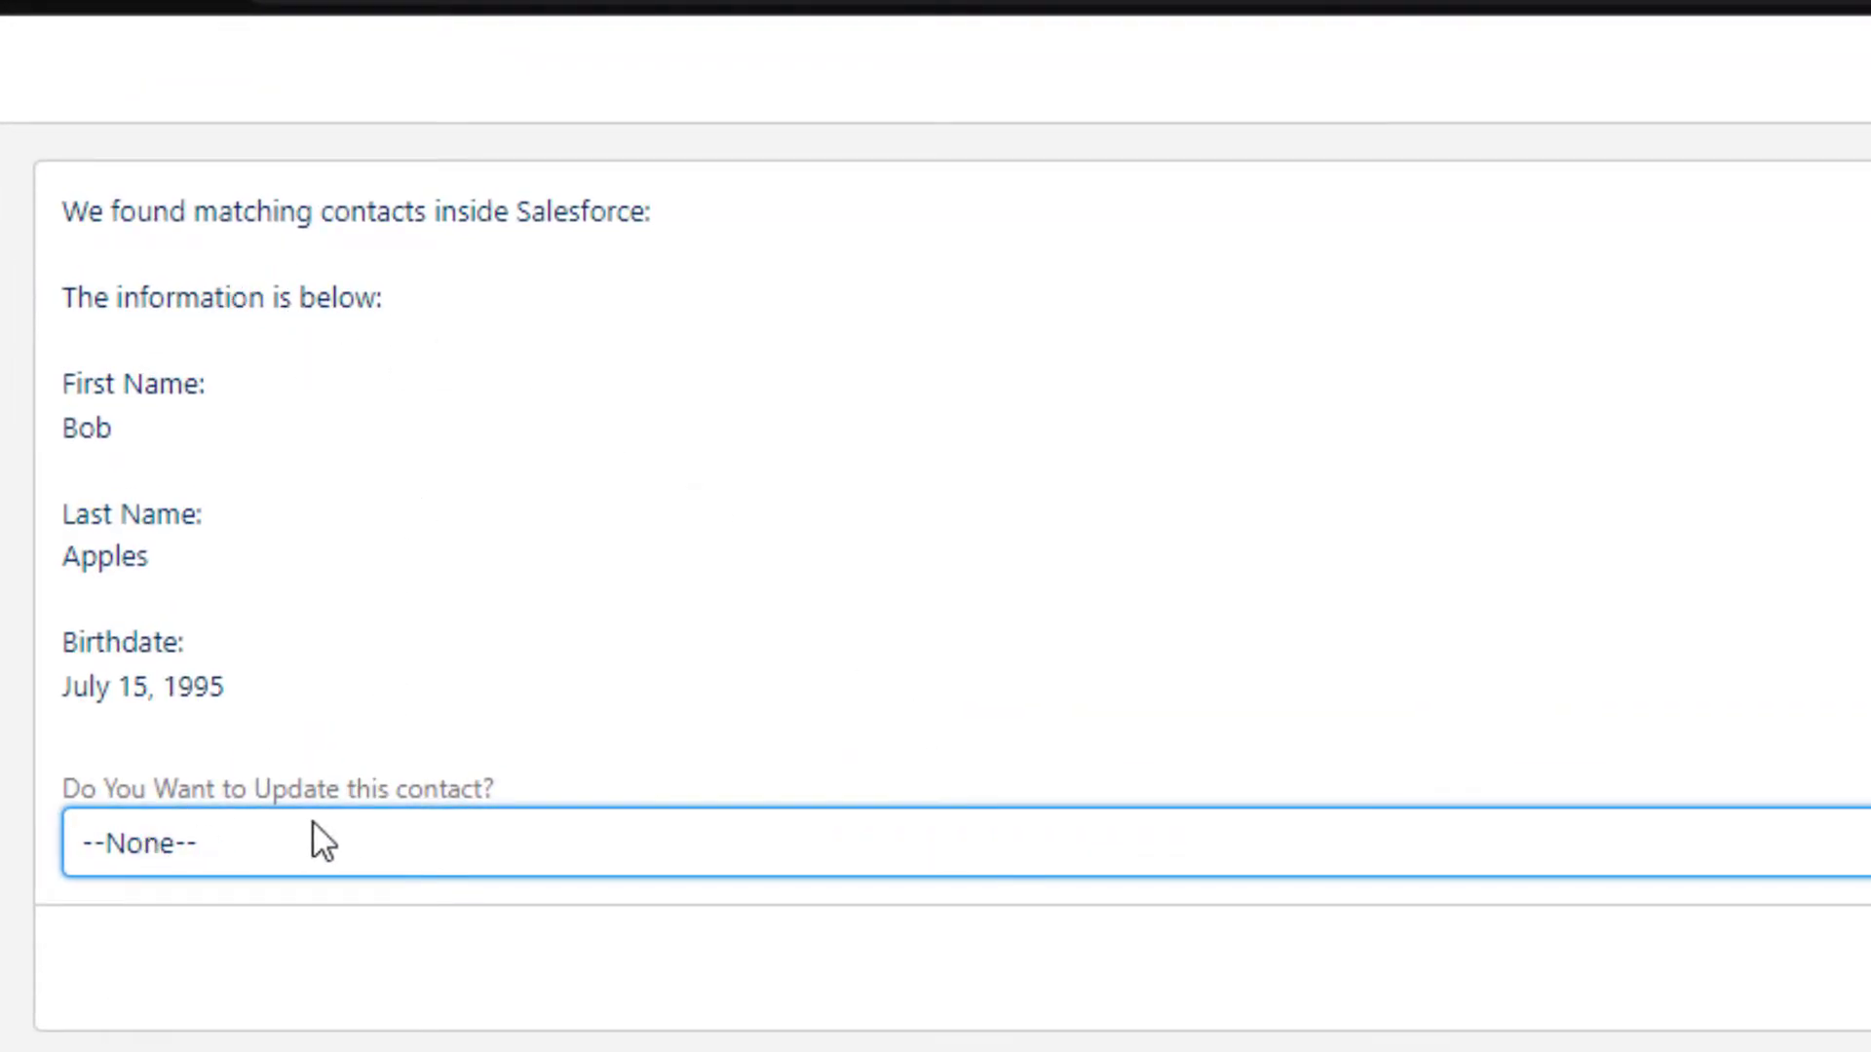
pyautogui.click(342, 843)
pyautogui.click(249, 938)
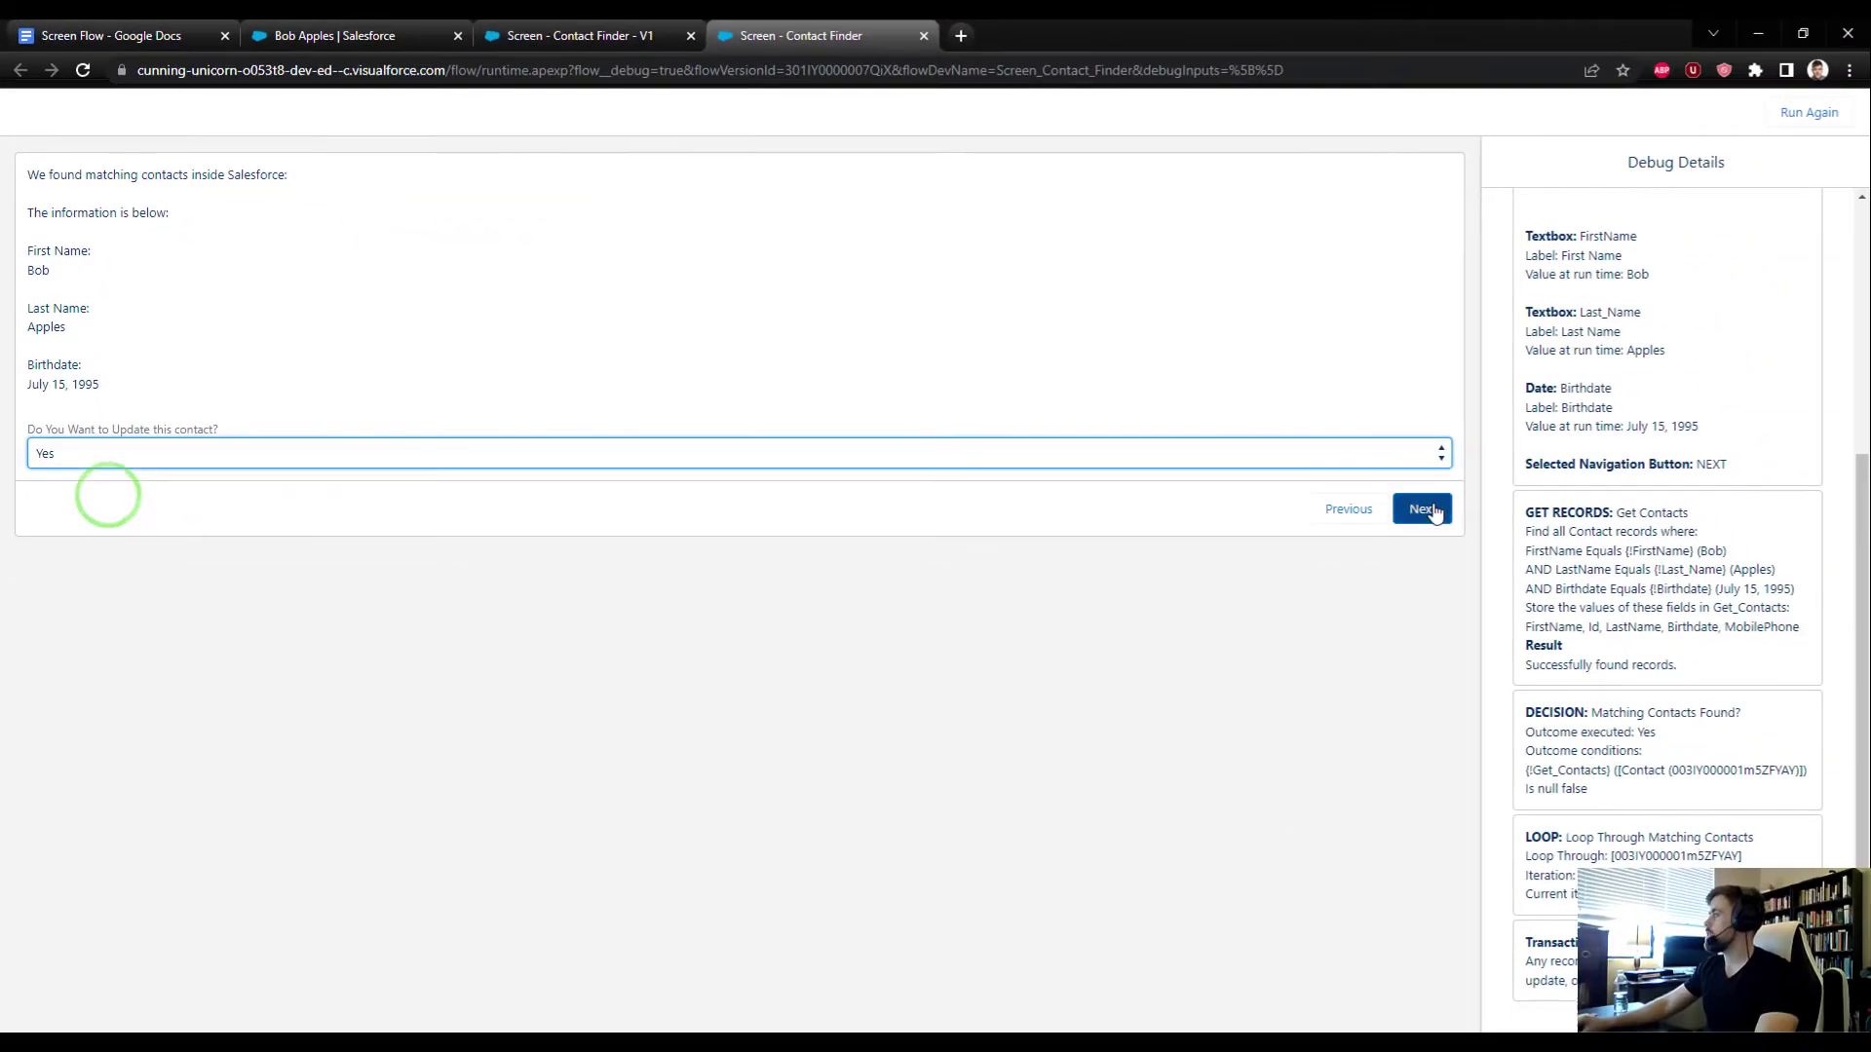
pyautogui.click(1431, 511)
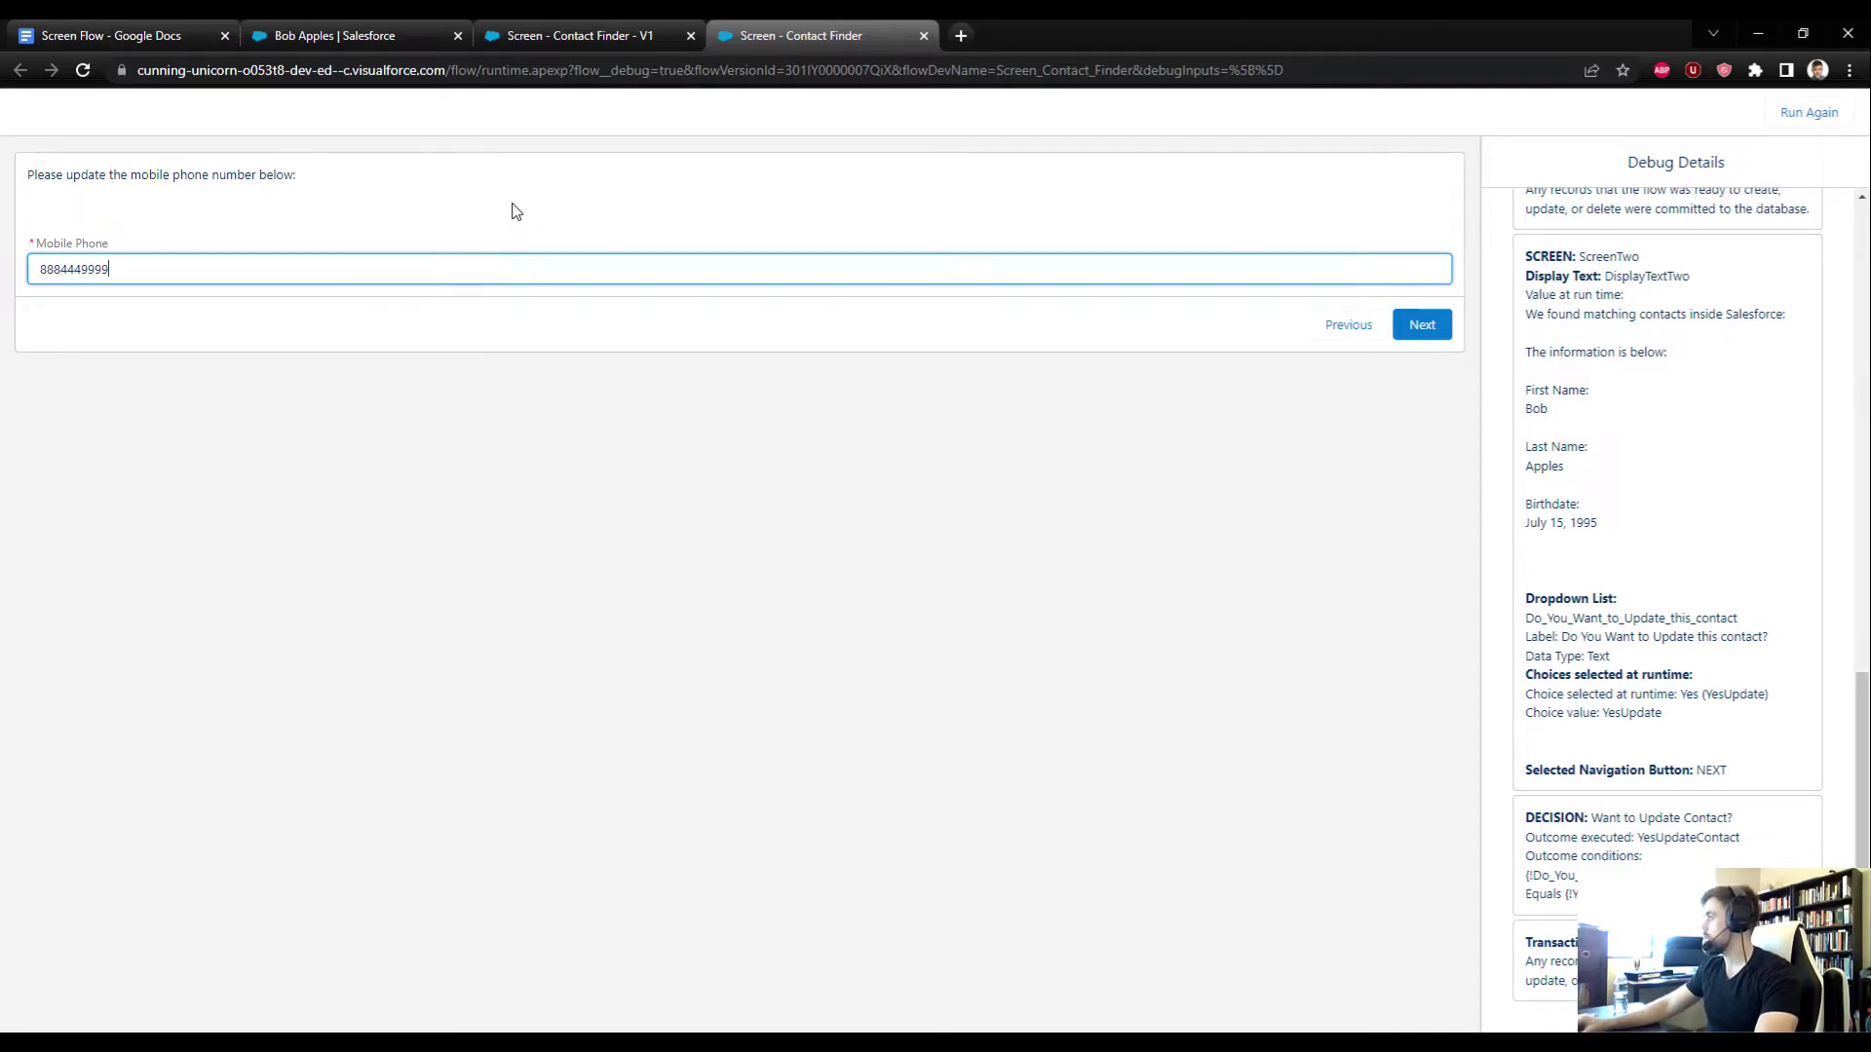
pyautogui.click(1418, 325)
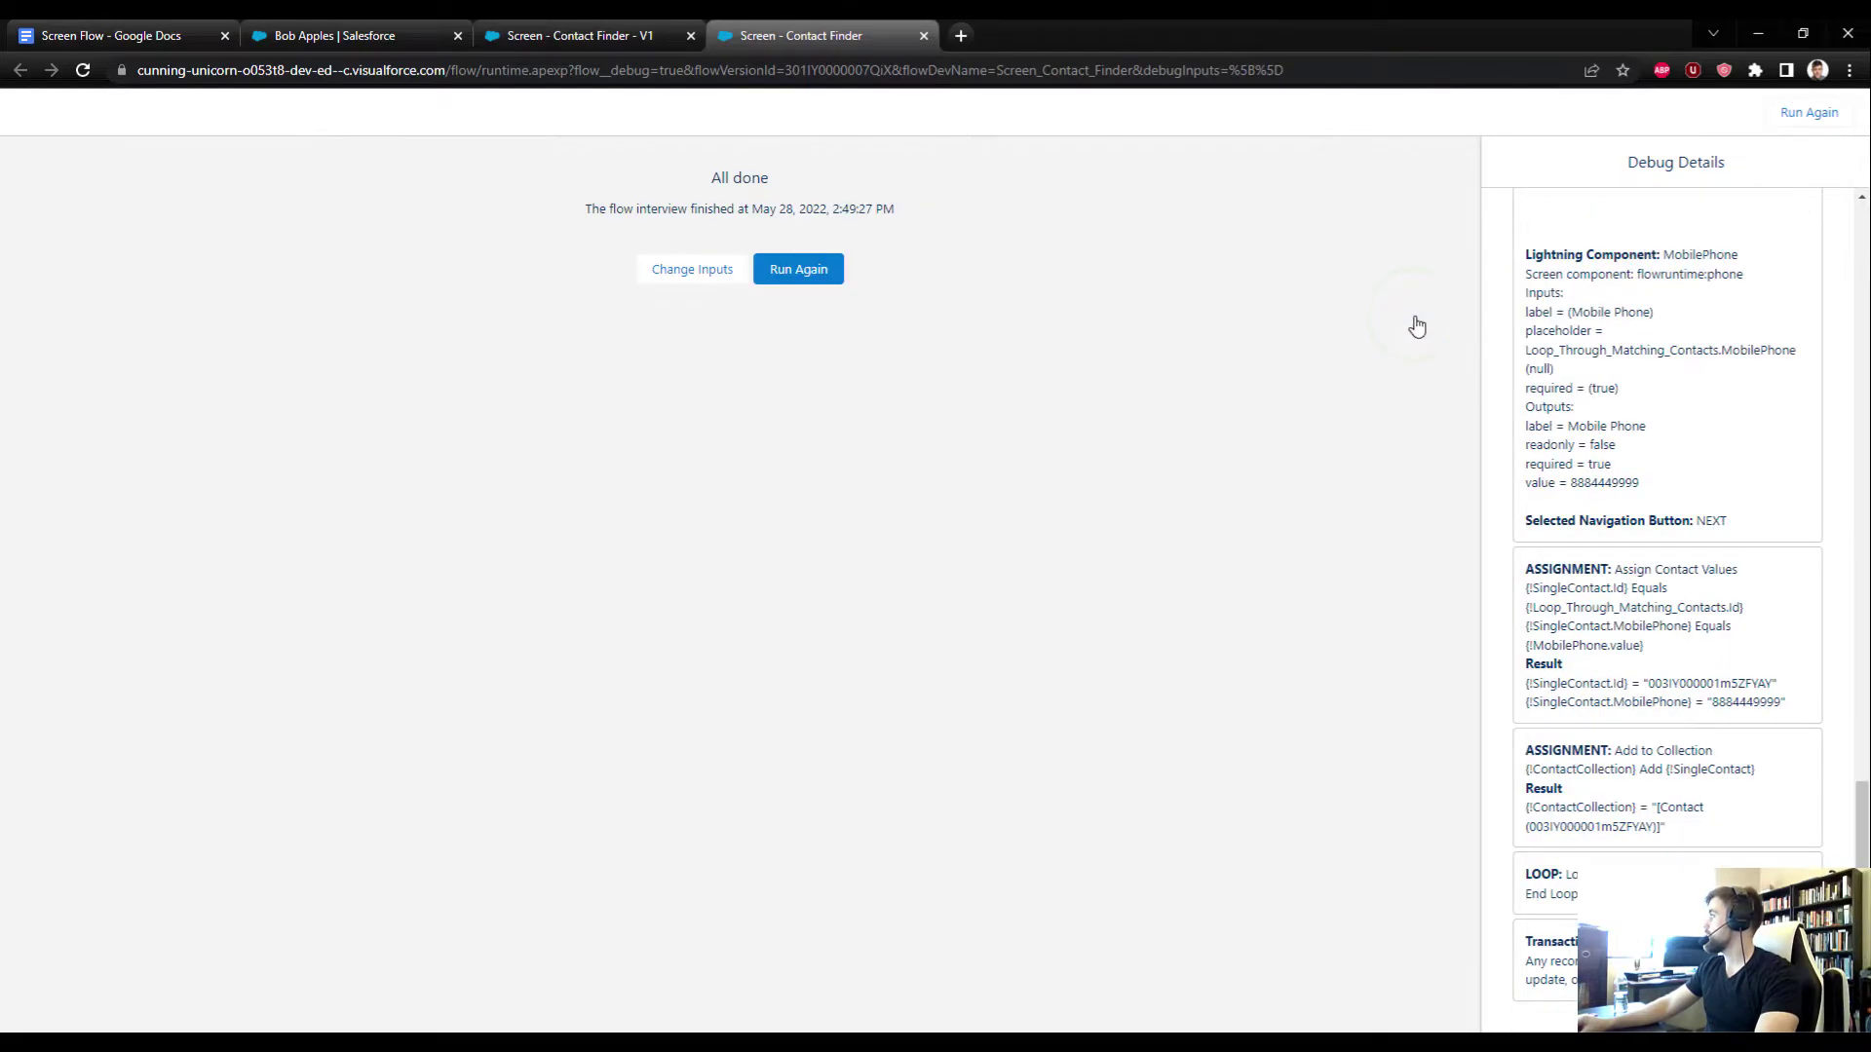
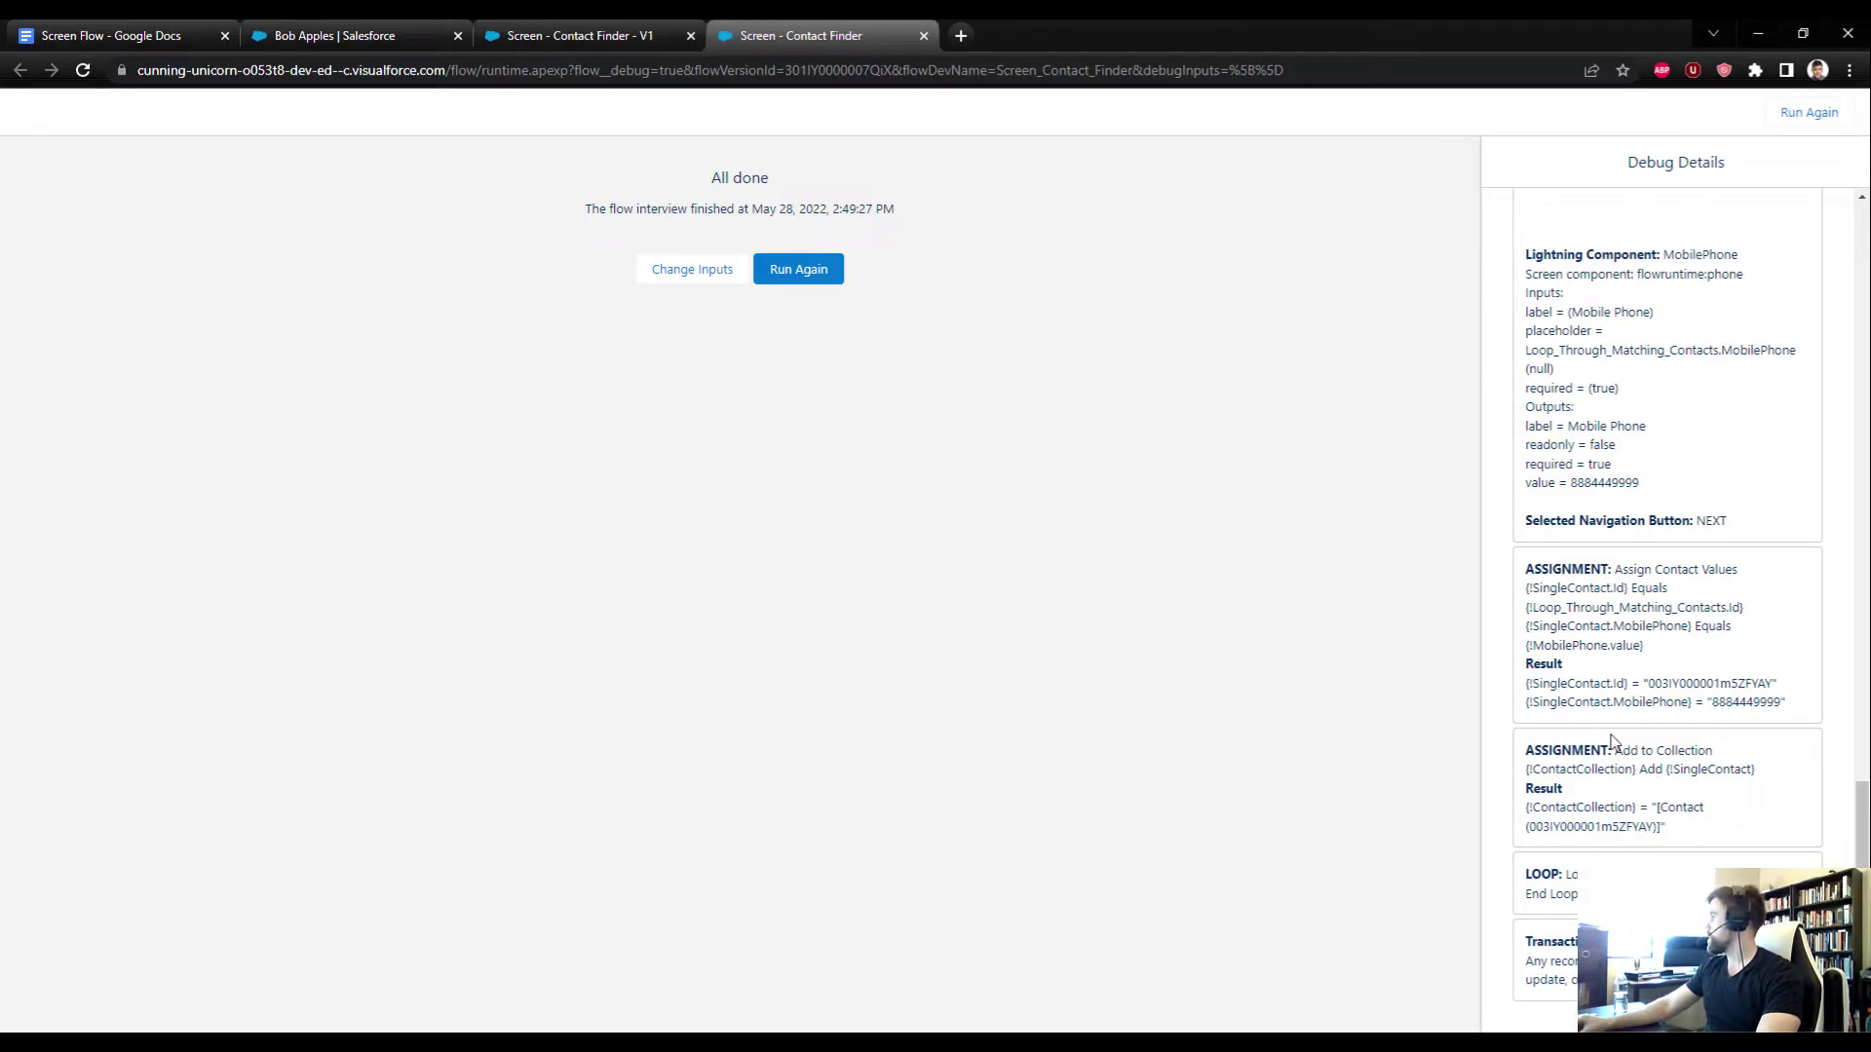
# Step: Add an Update Contacts in Salesforce element that updates the records in {!ContactCollection}
pyautogui.click(606, 37)
pyautogui.moveTo(541, 824); pyautogui.dragTo(617, 633)
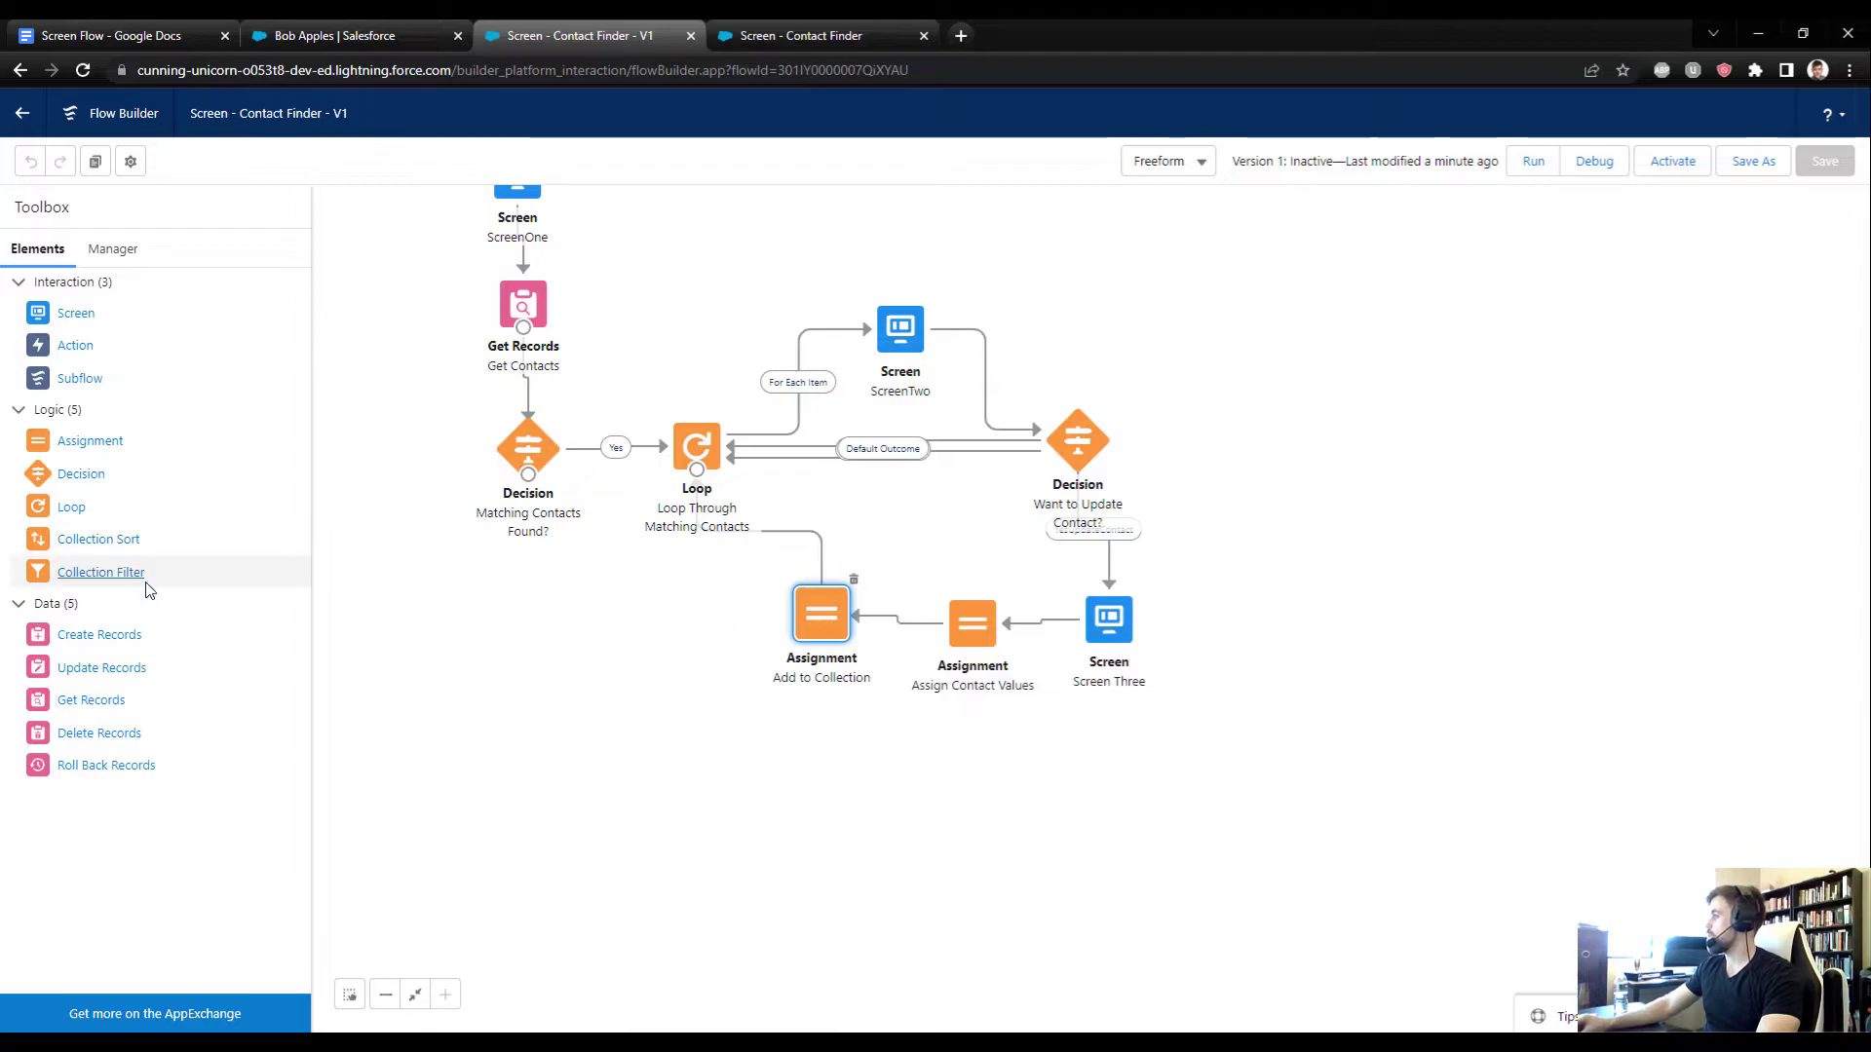
pyautogui.moveTo(81, 679); pyautogui.dragTo(687, 635)
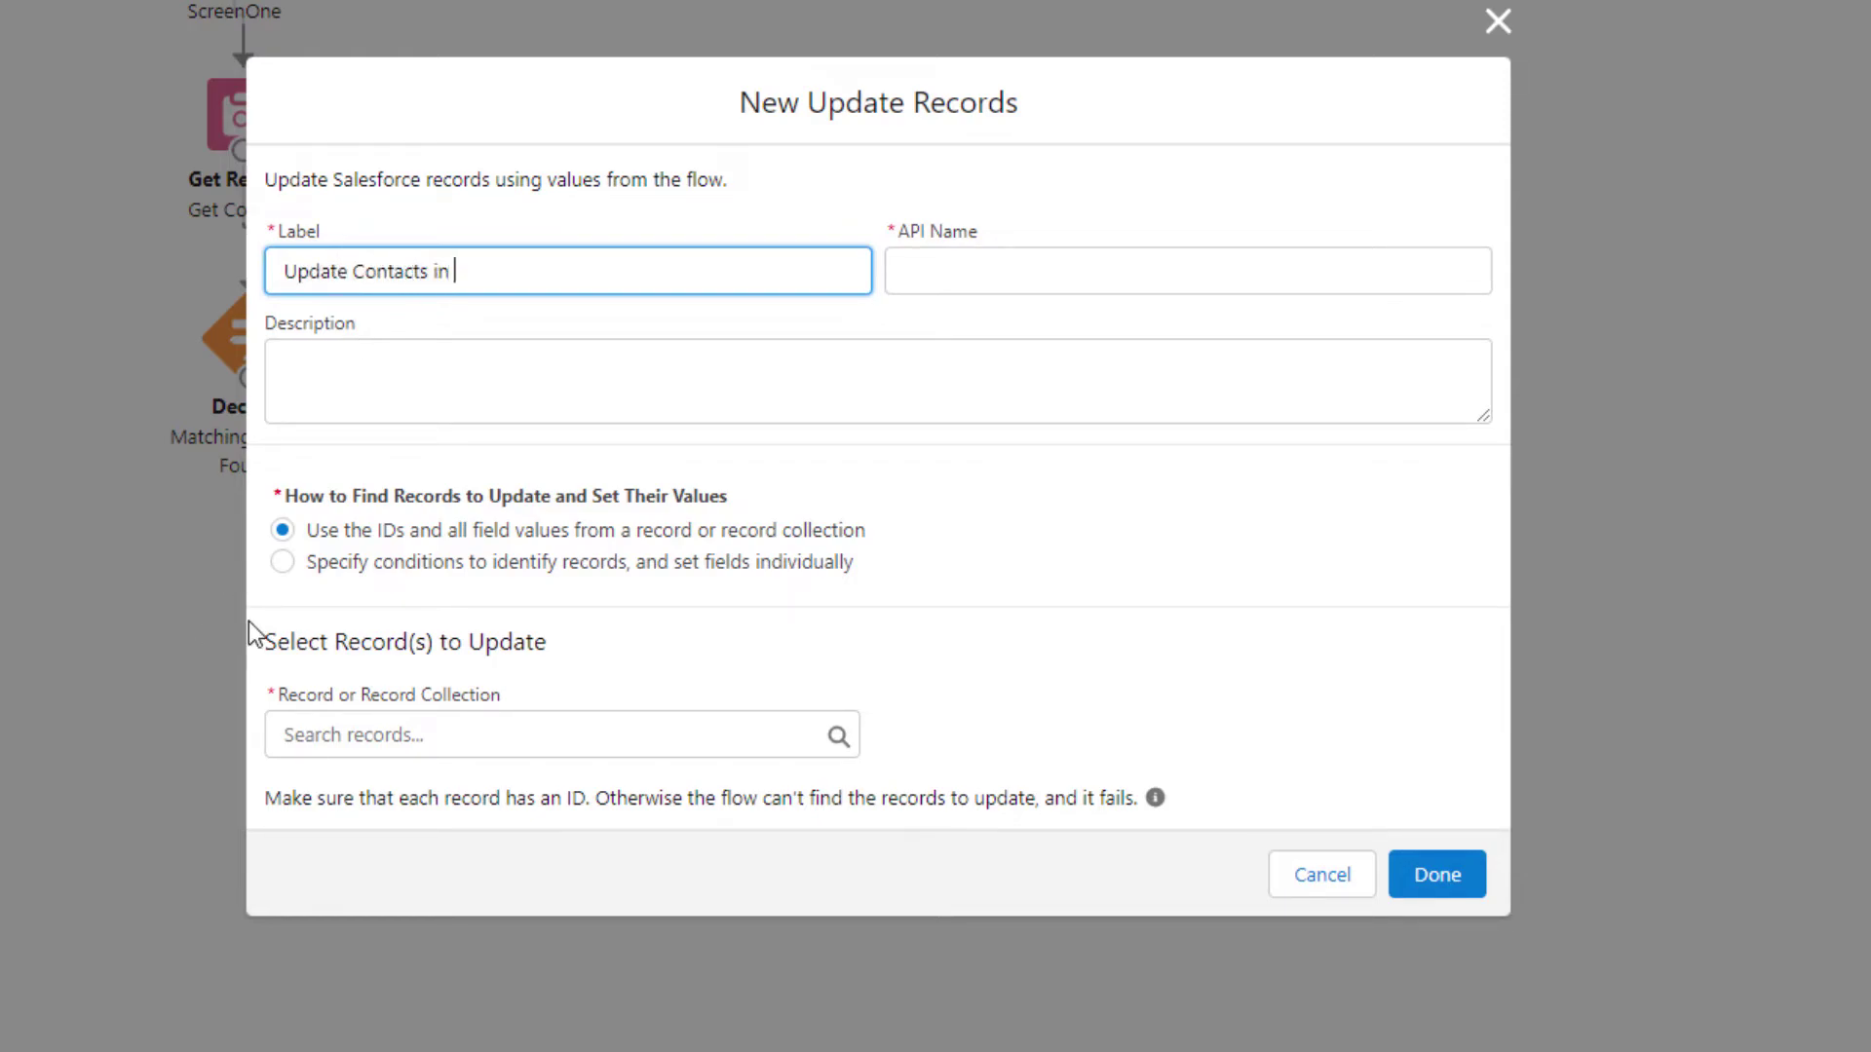
pyautogui.press('Tab')
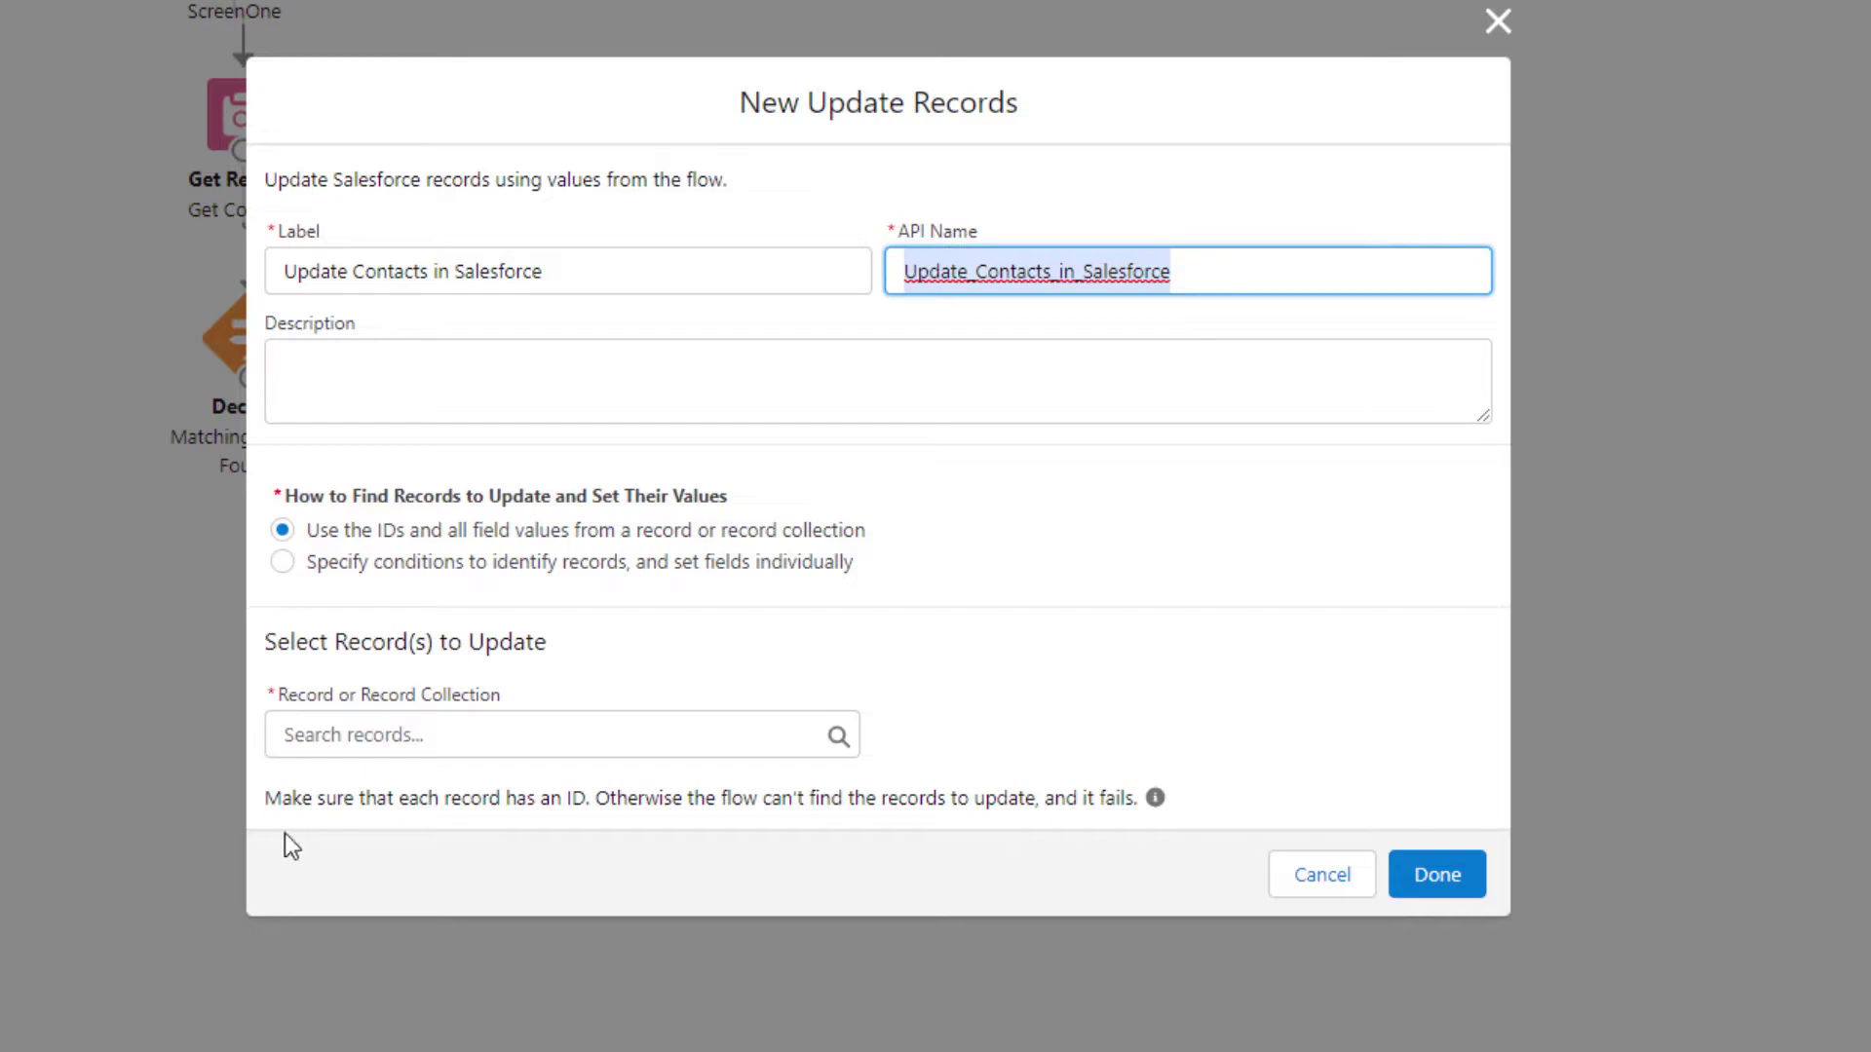
pyautogui.click(468, 735)
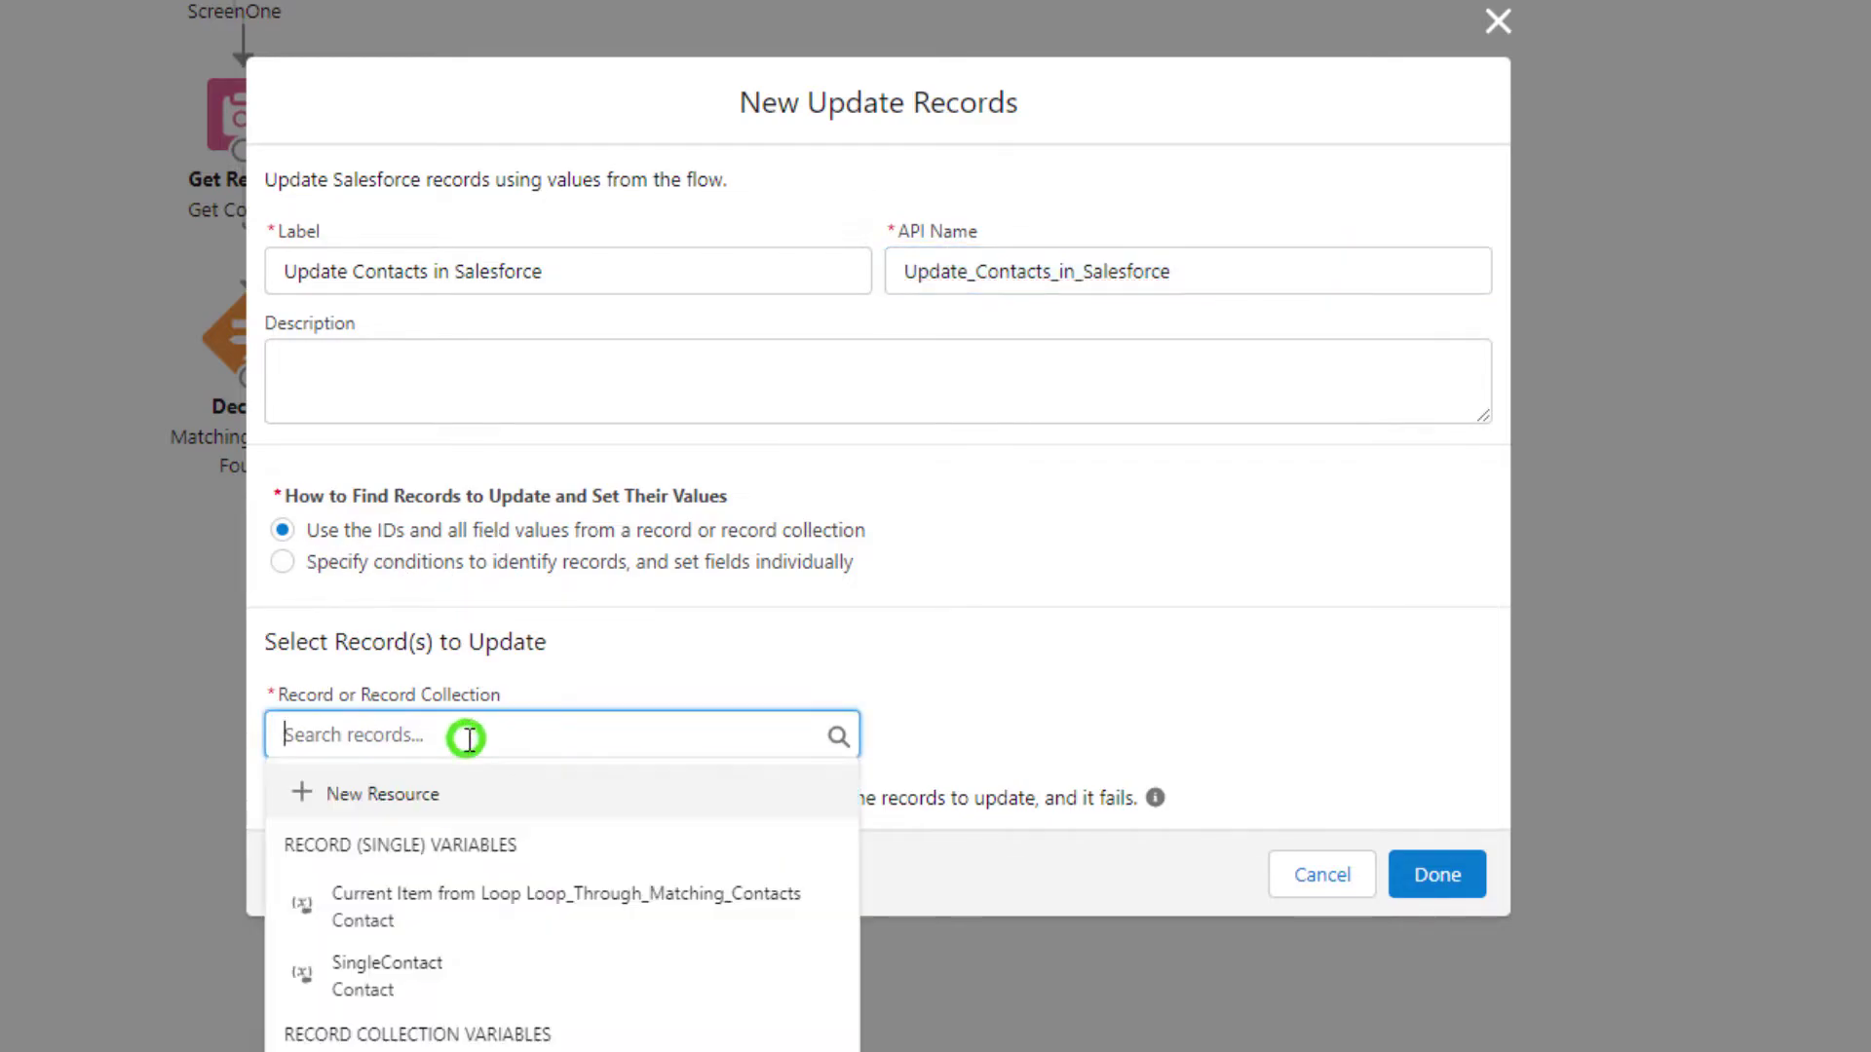
pyautogui.click(409, 1048)
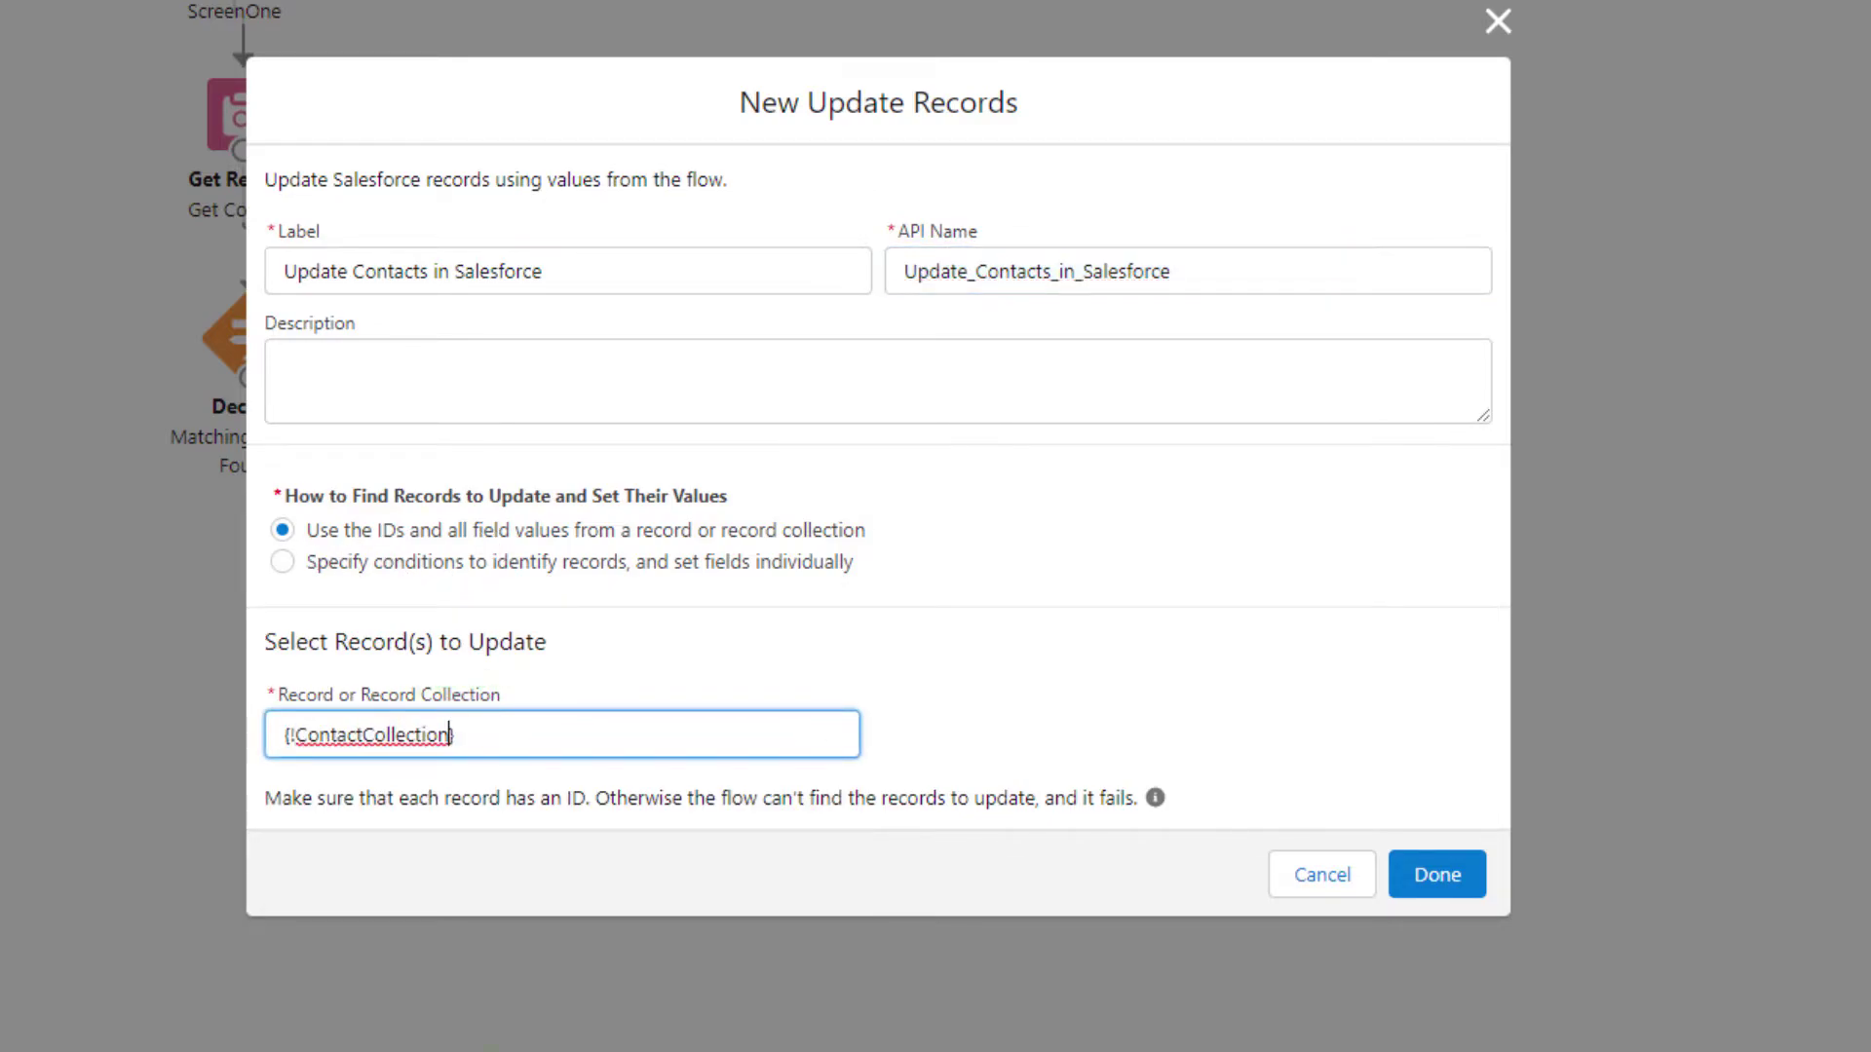
pyautogui.click(1117, 682)
pyautogui.click(1466, 873)
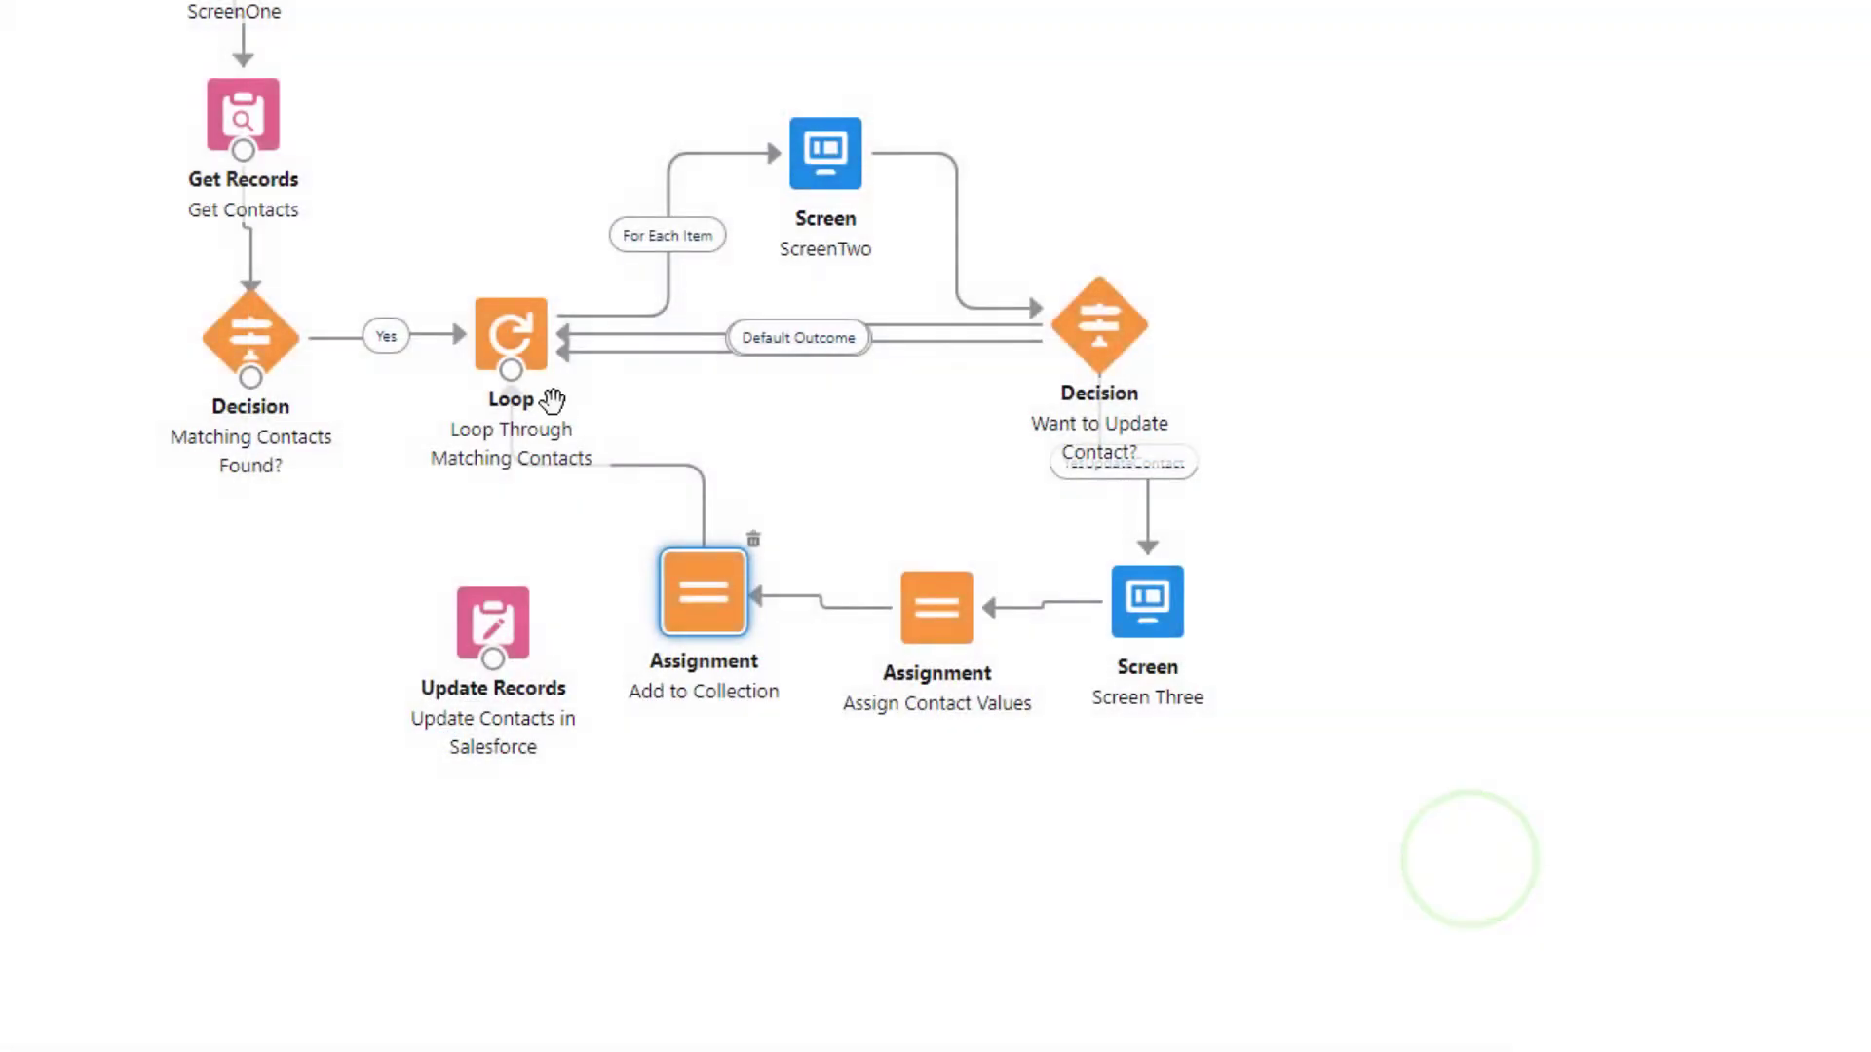
# Step: Link the loop's After Last Item path to Update Records, save the flow, and add a Screen
pyautogui.moveTo(515, 482); pyautogui.dragTo(502, 743)
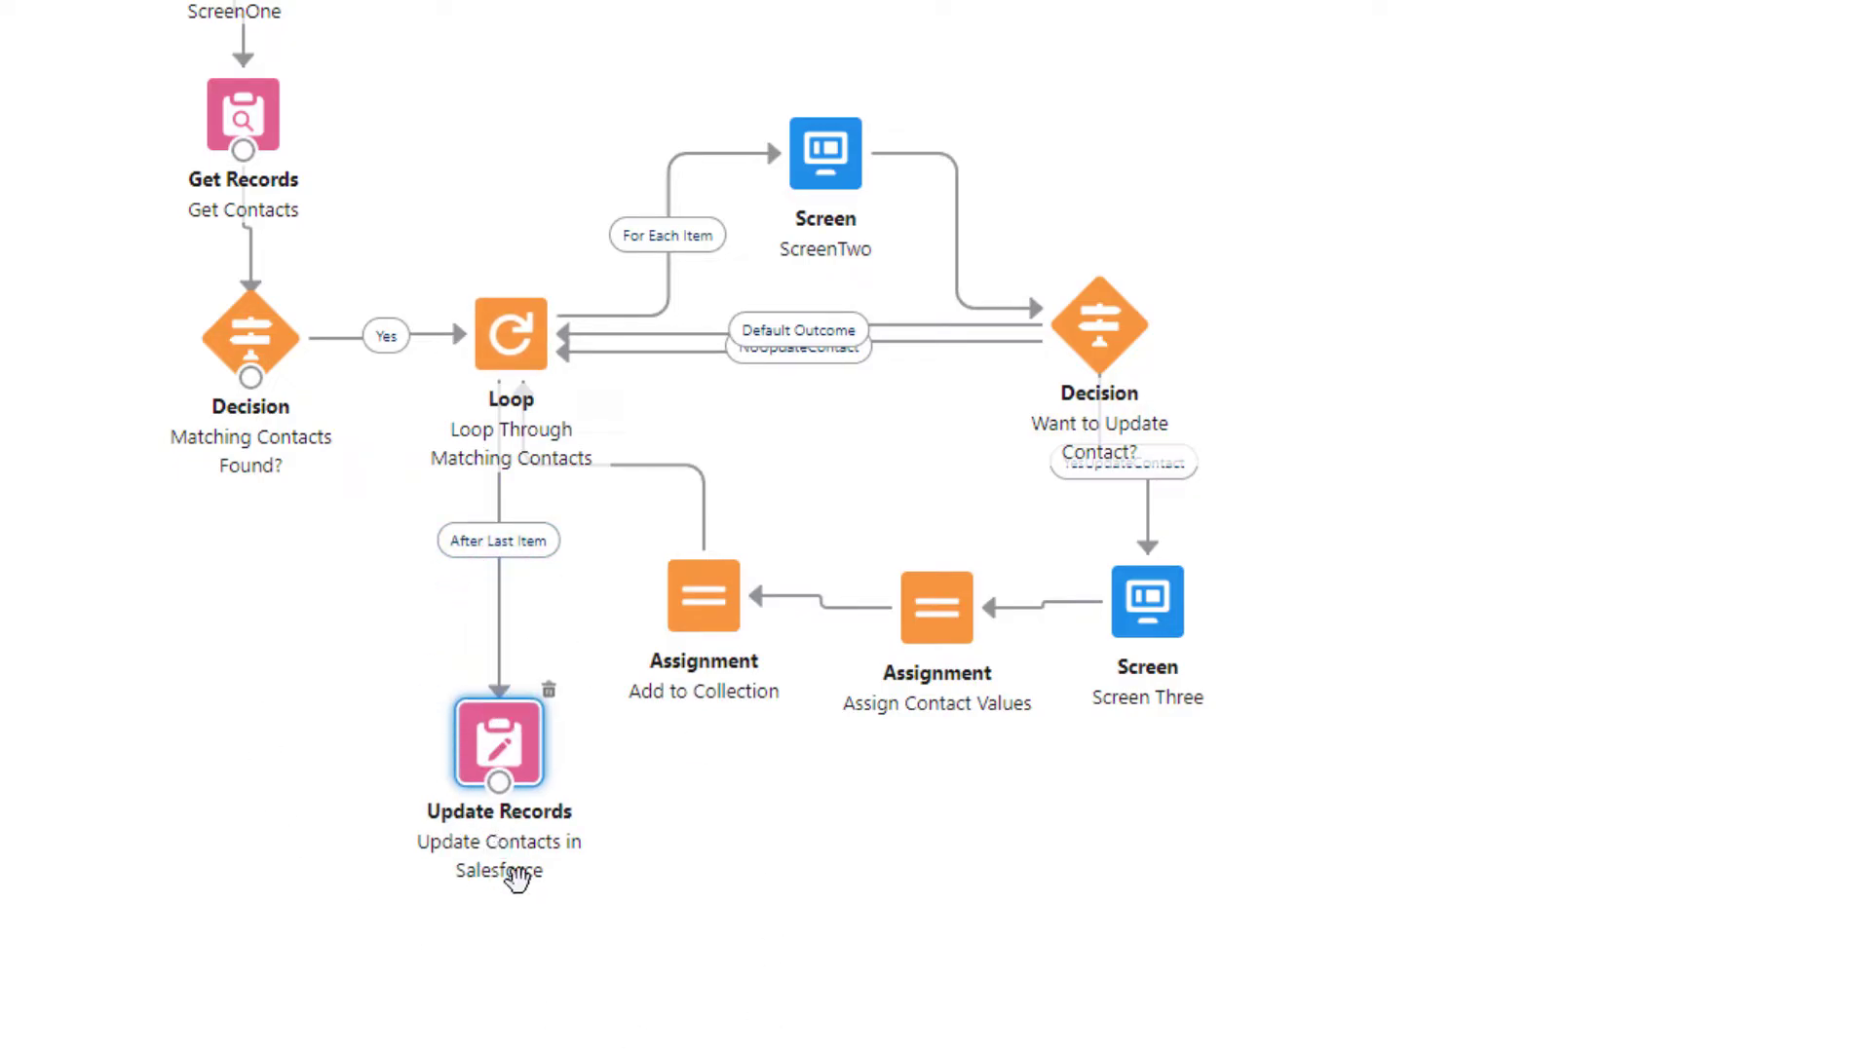
pyautogui.click(1824, 161)
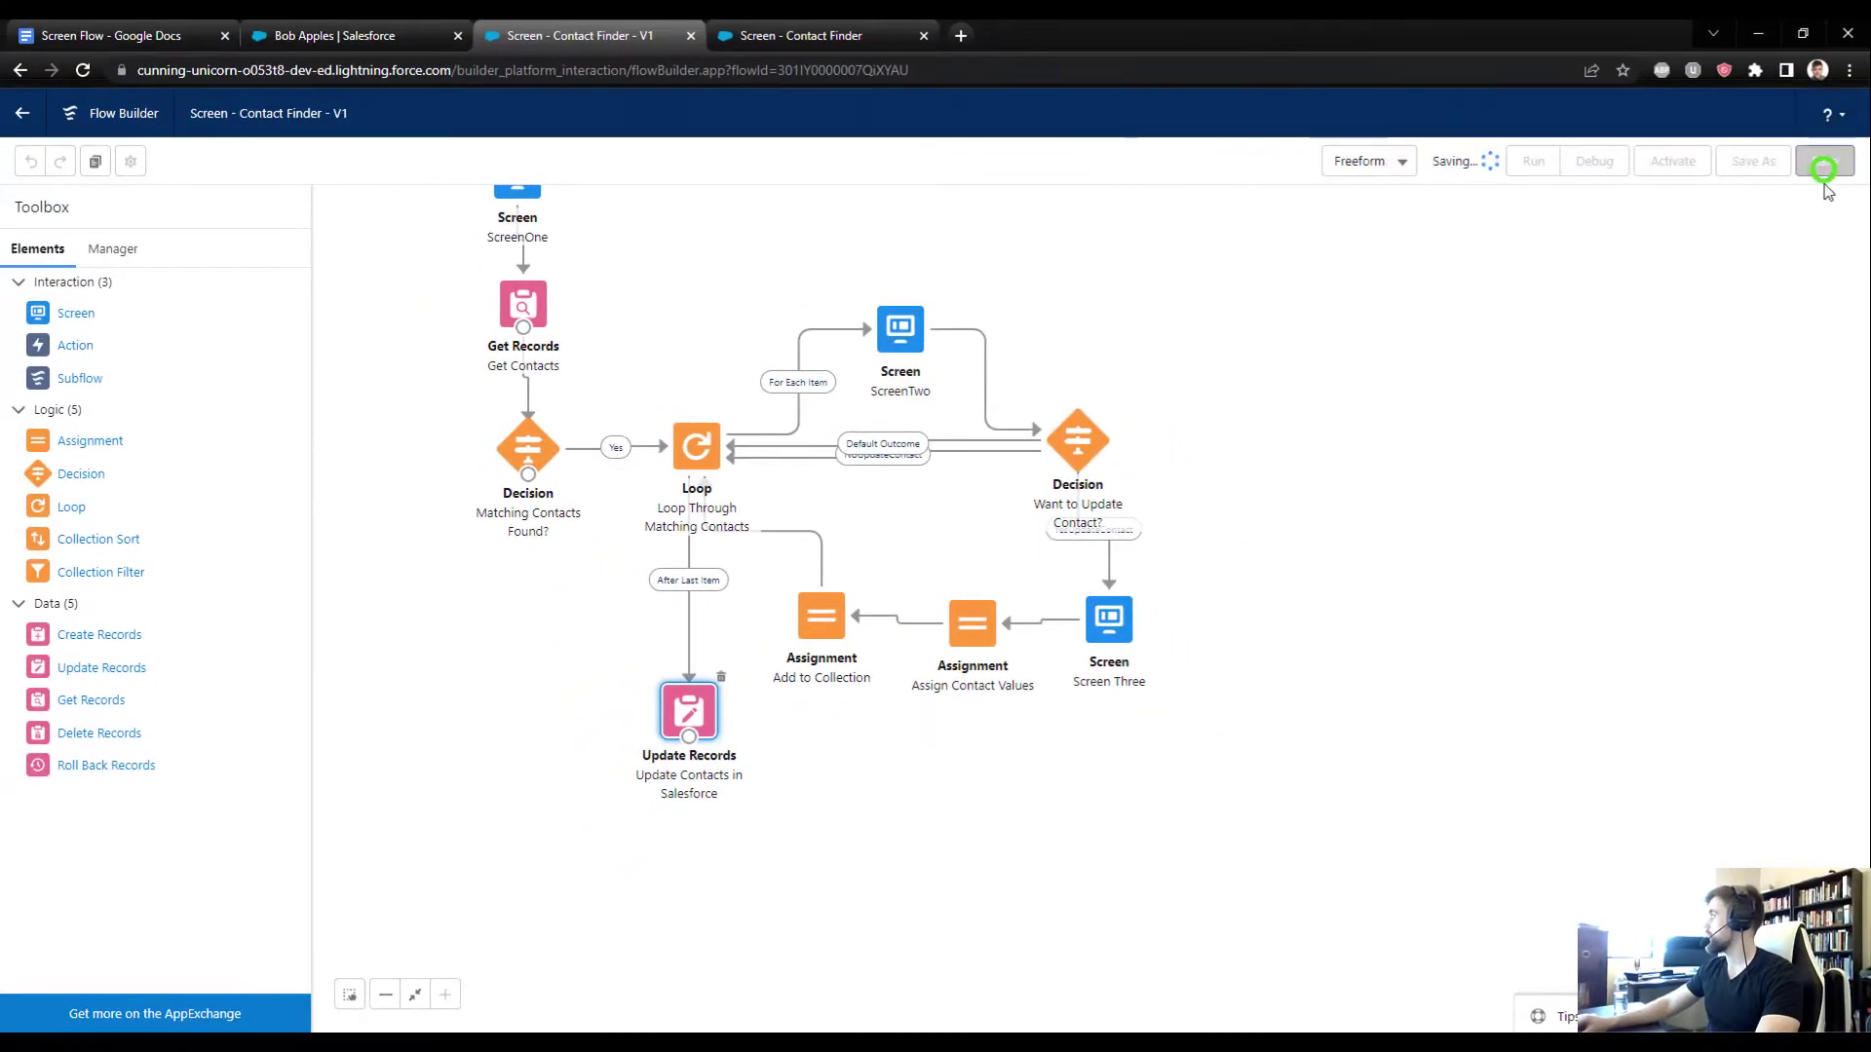
pyautogui.moveTo(1371, 669); pyautogui.dragTo(1452, 727)
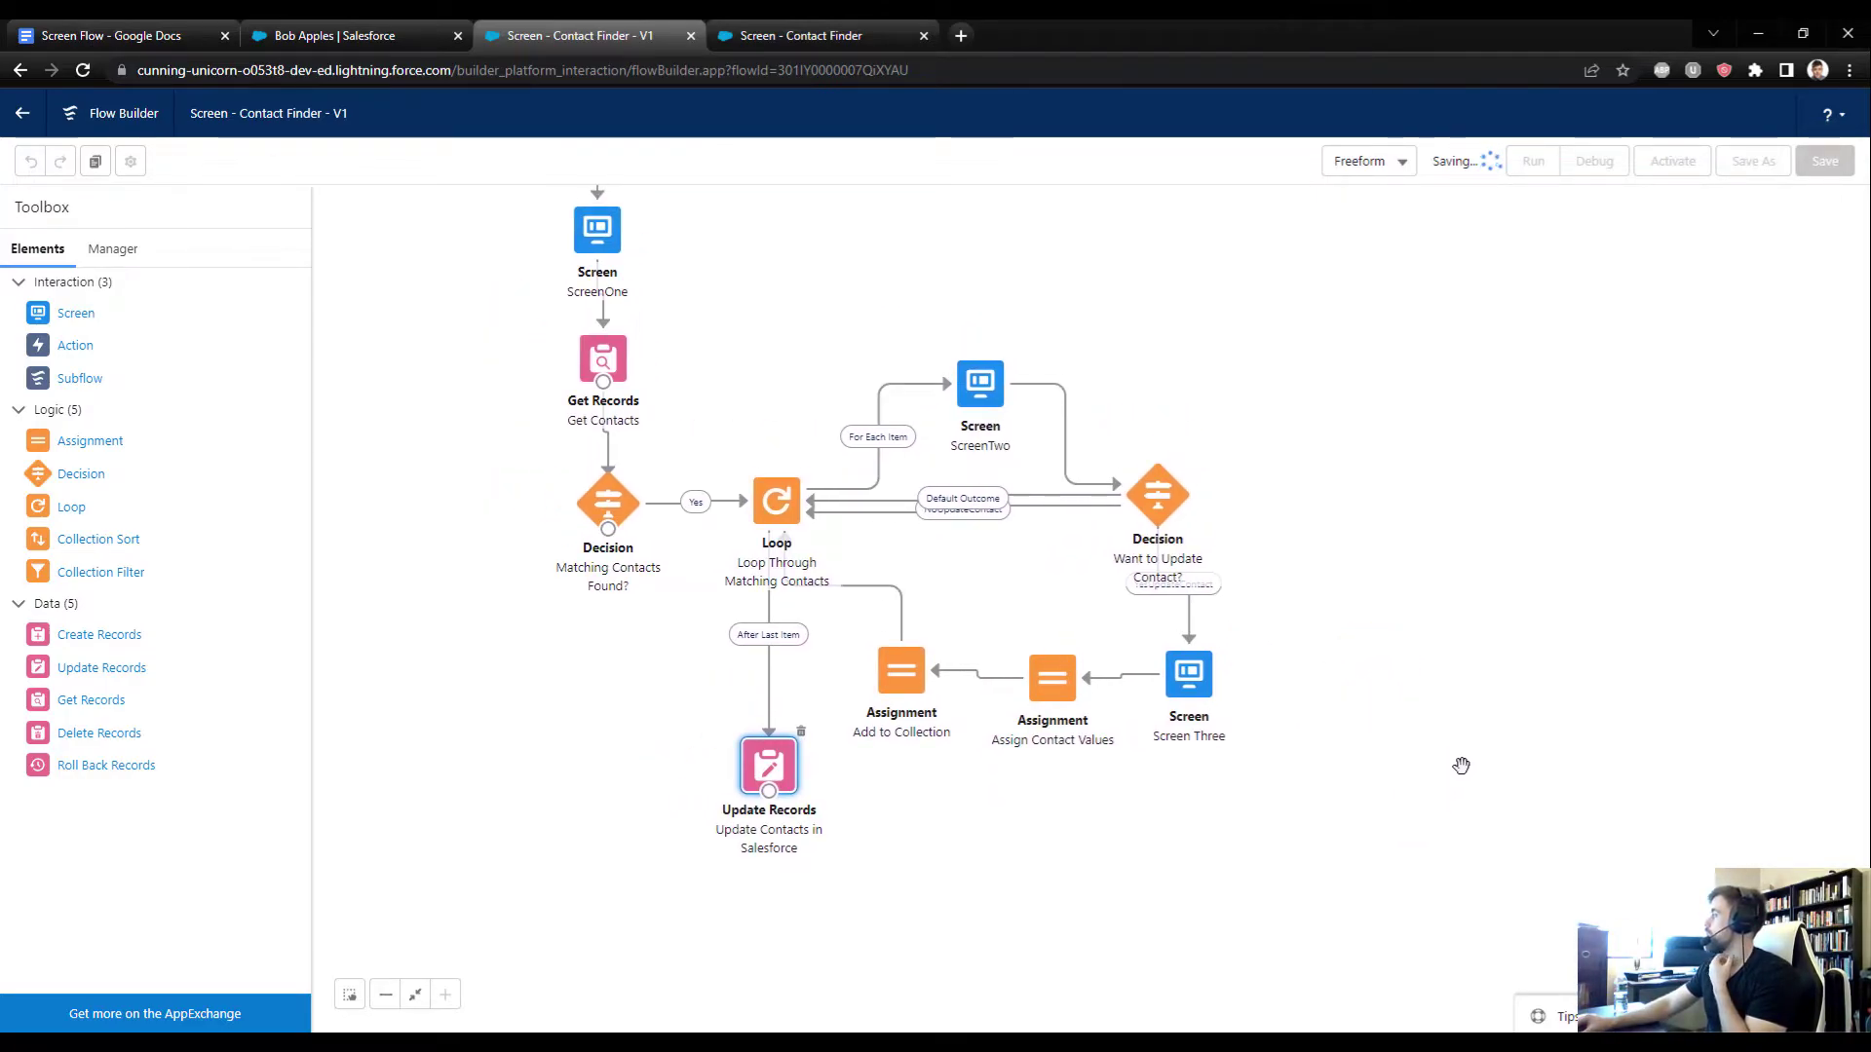
pyautogui.click(625, 516)
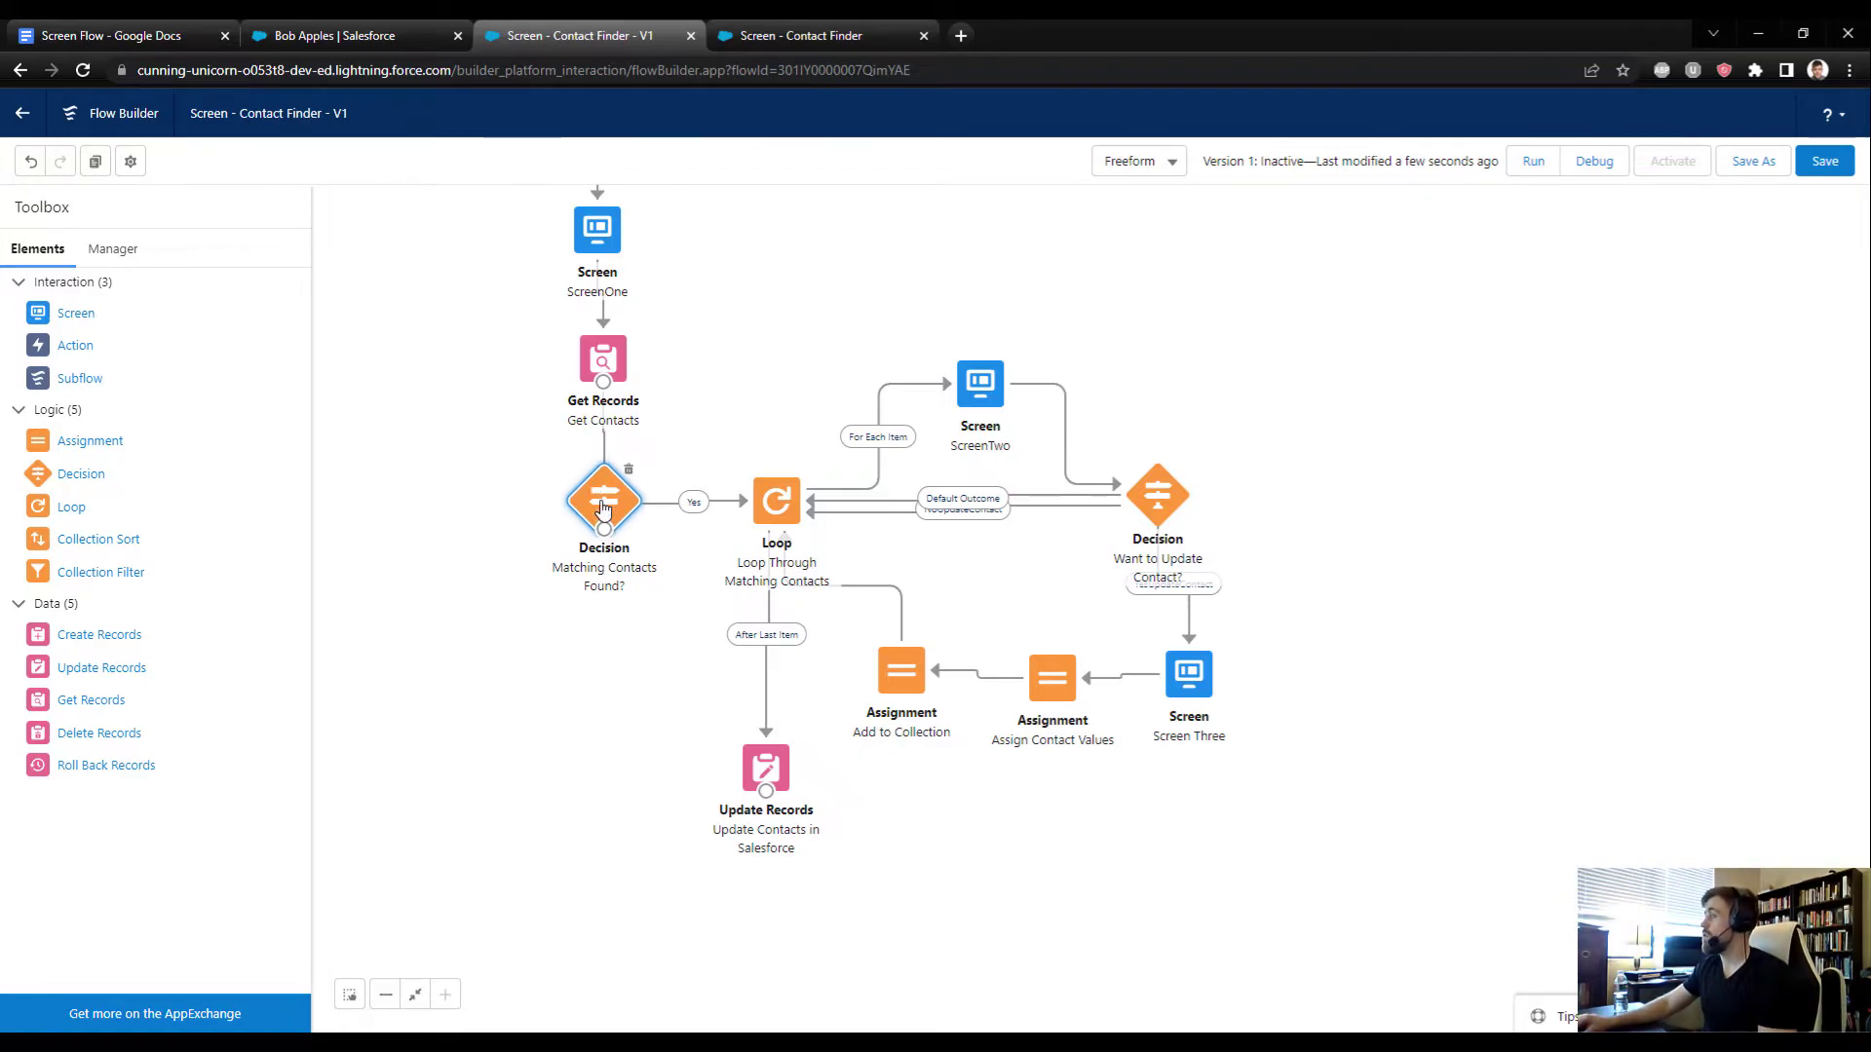
pyautogui.moveTo(64, 312); pyautogui.dragTo(561, 653)
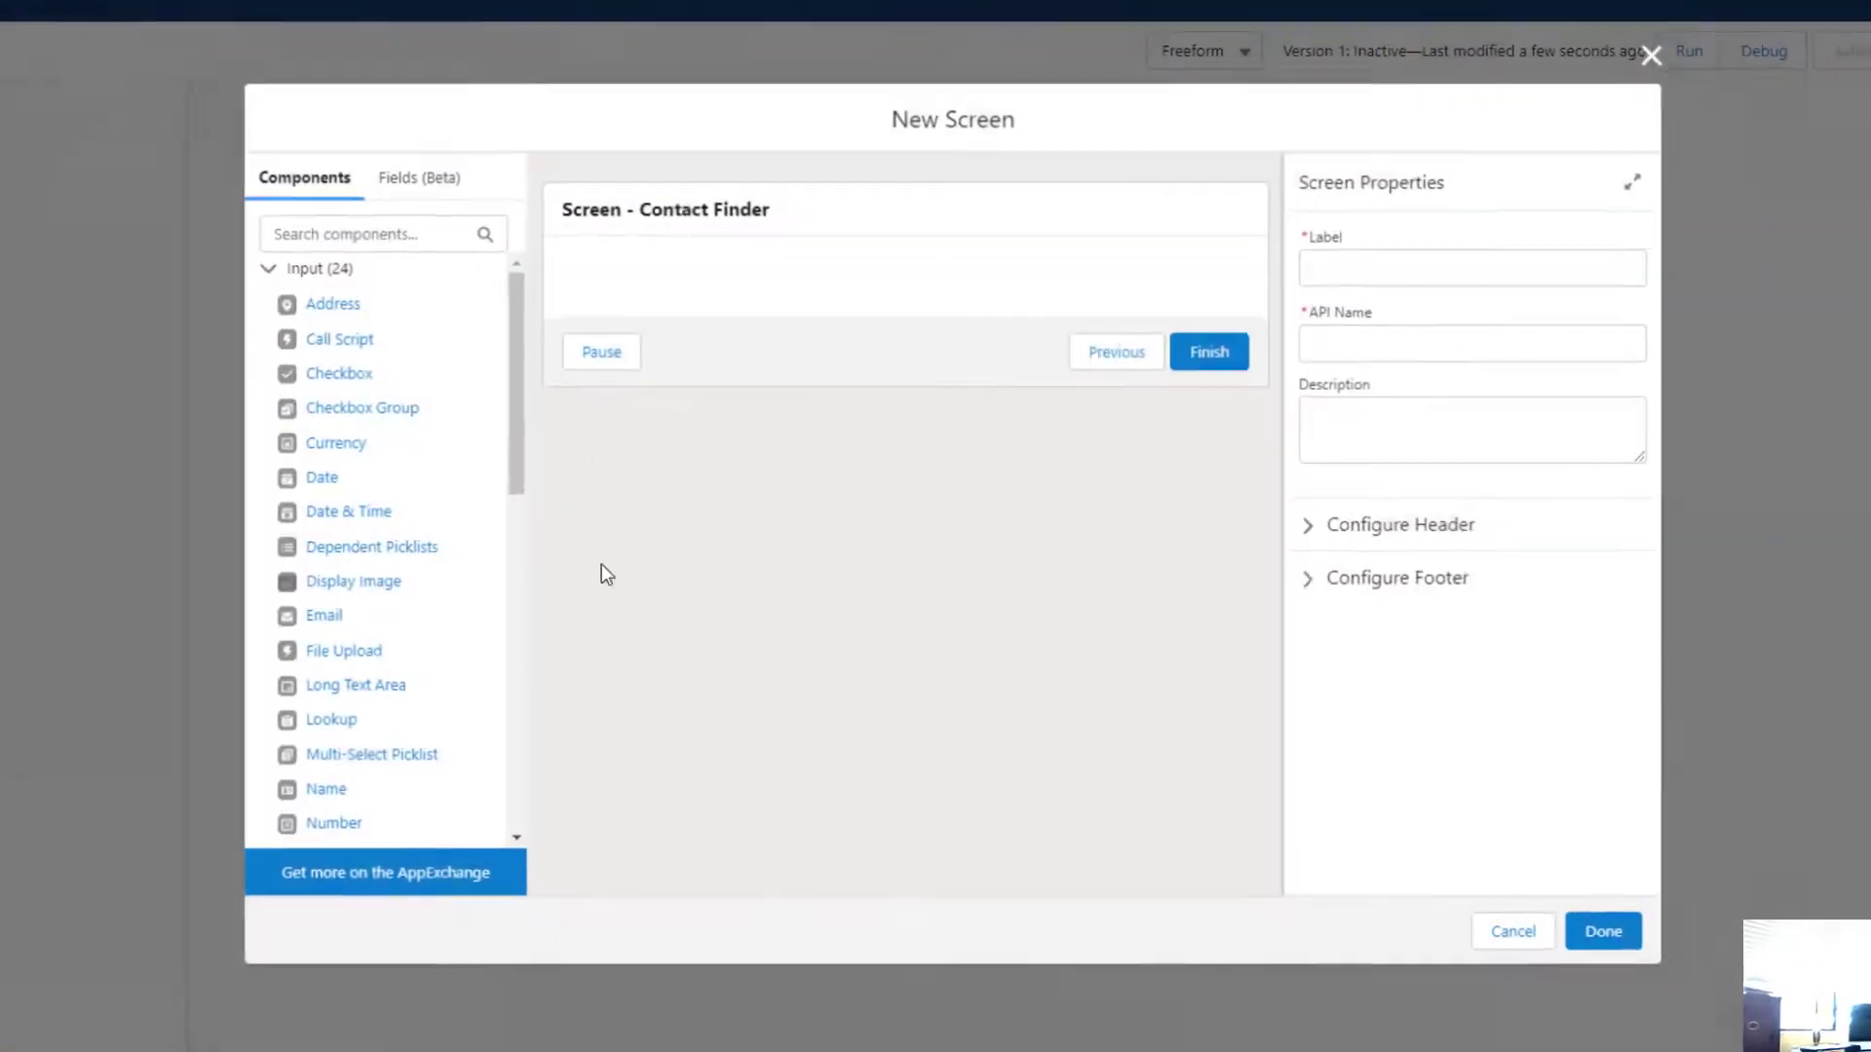
# Step: Name the new screen ScreenFour, turning off its header and hiding the Pause button
pyautogui.click(1466, 211)
pyautogui.write('Scre')
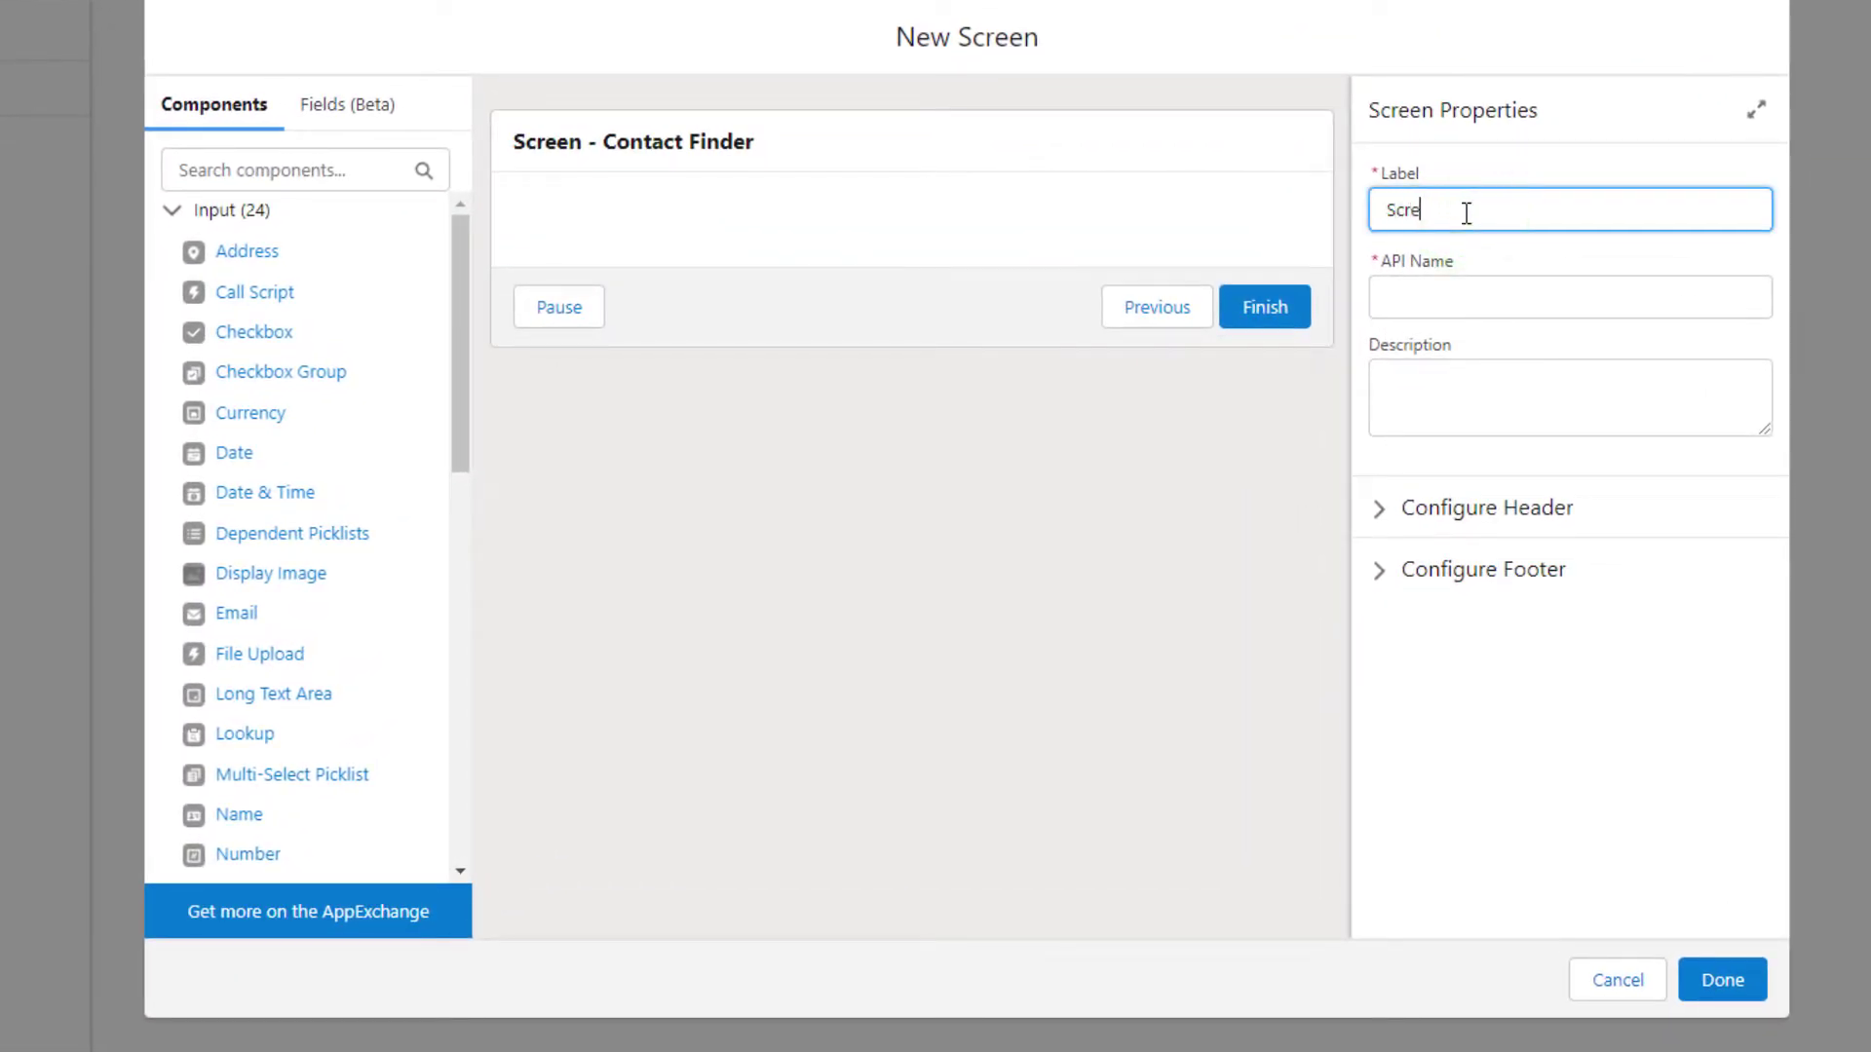
pyautogui.write('enFour')
pyautogui.press('Tab')
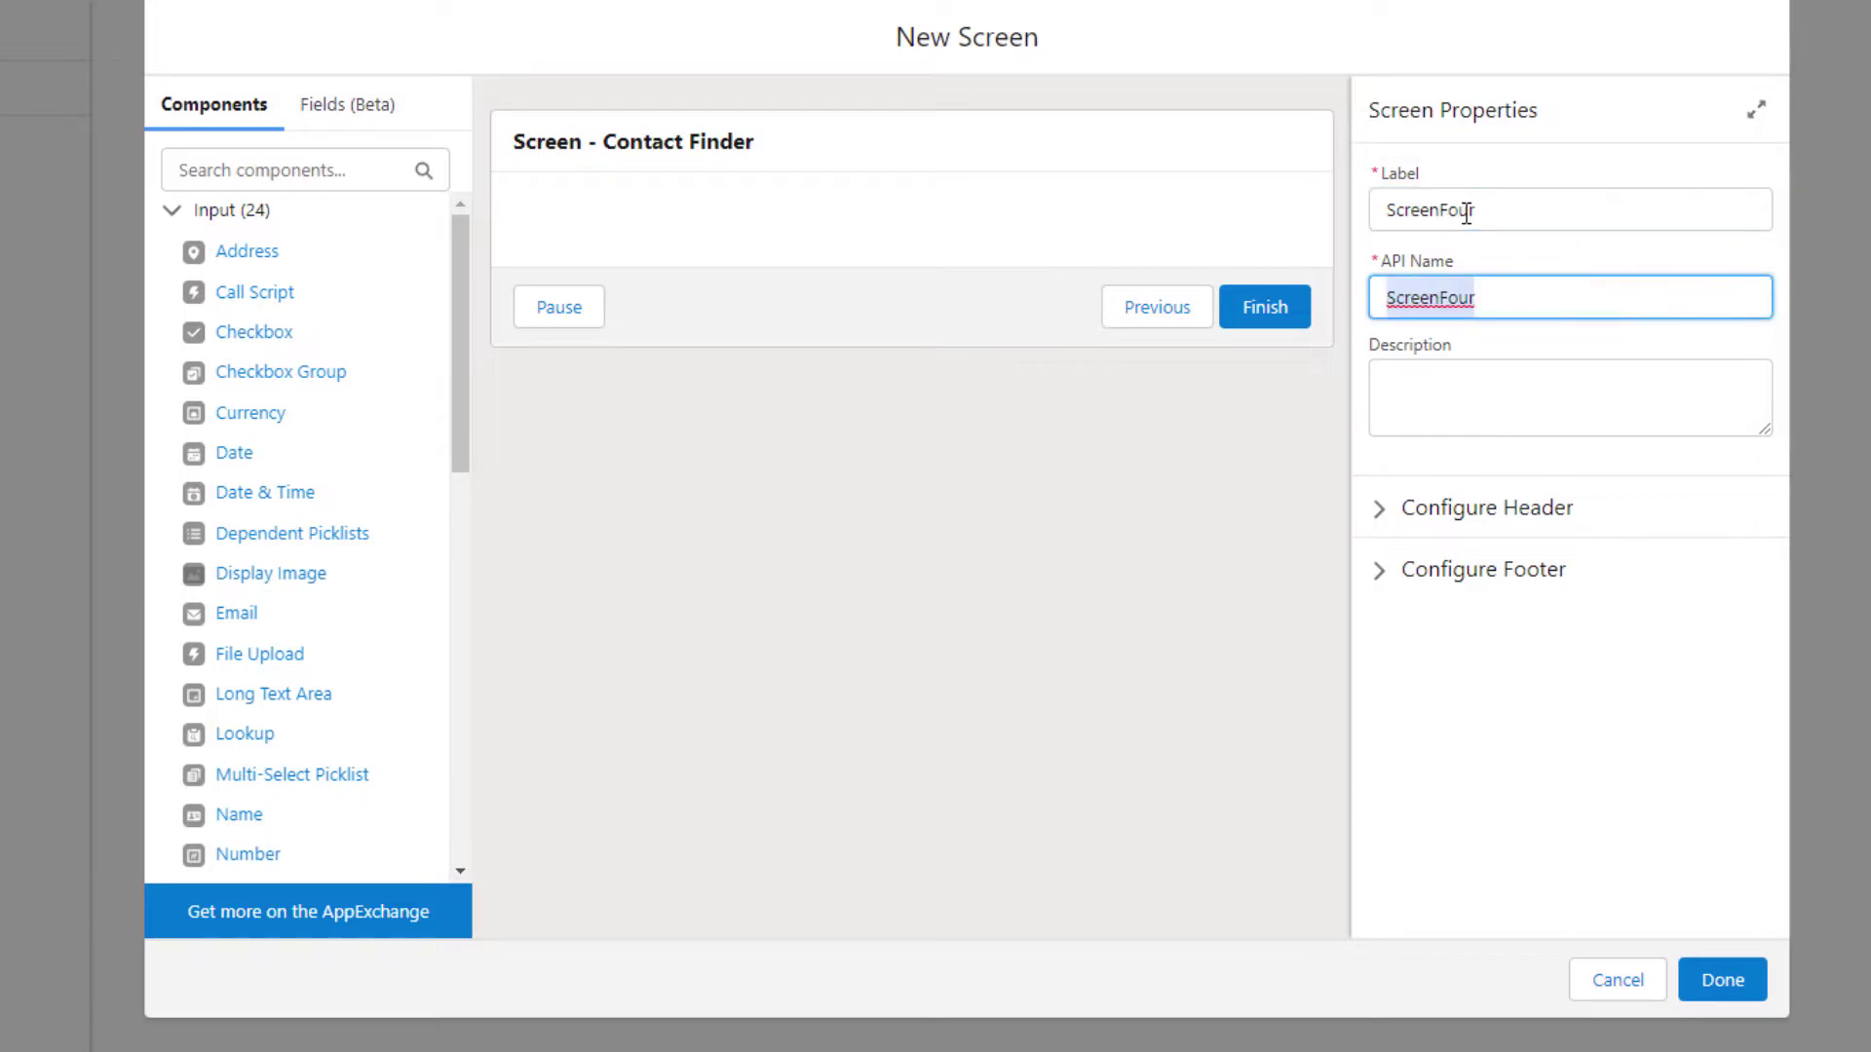
pyautogui.click(1472, 506)
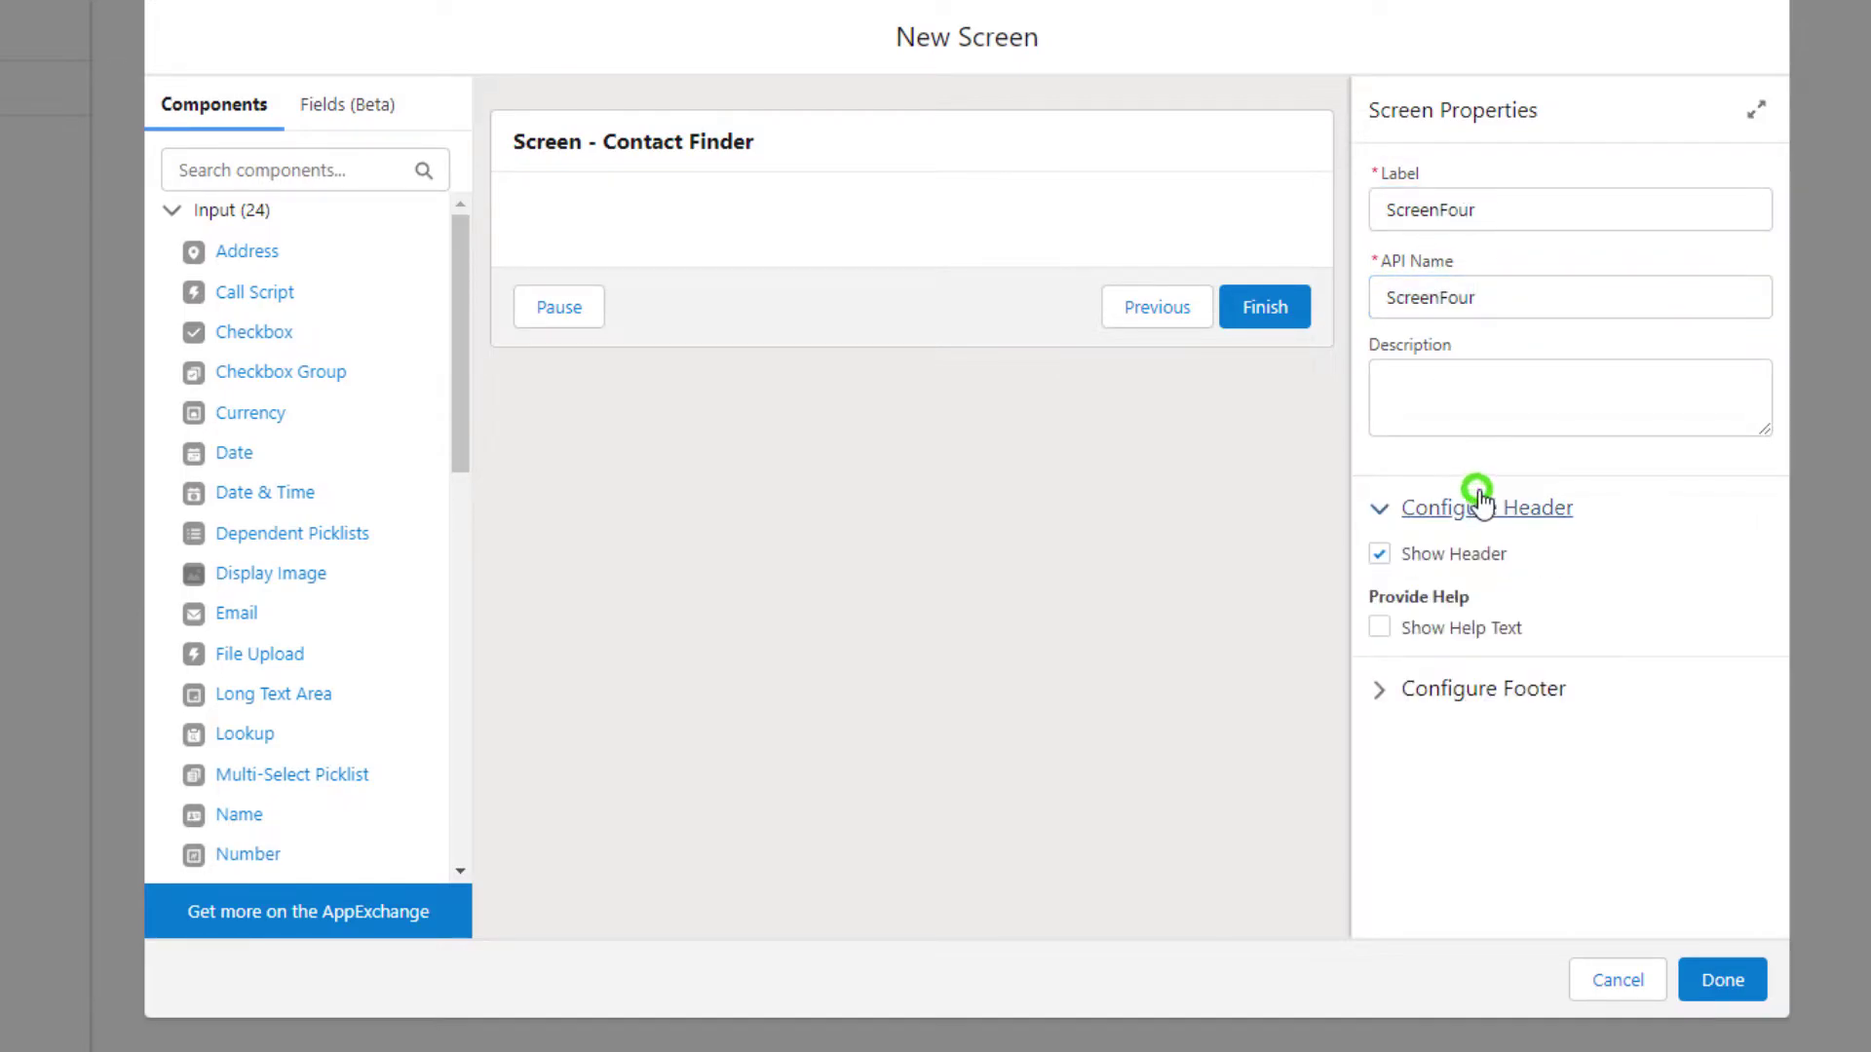
pyautogui.click(1441, 554)
pyautogui.click(1452, 689)
pyautogui.scroll(-3, 1452, 689)
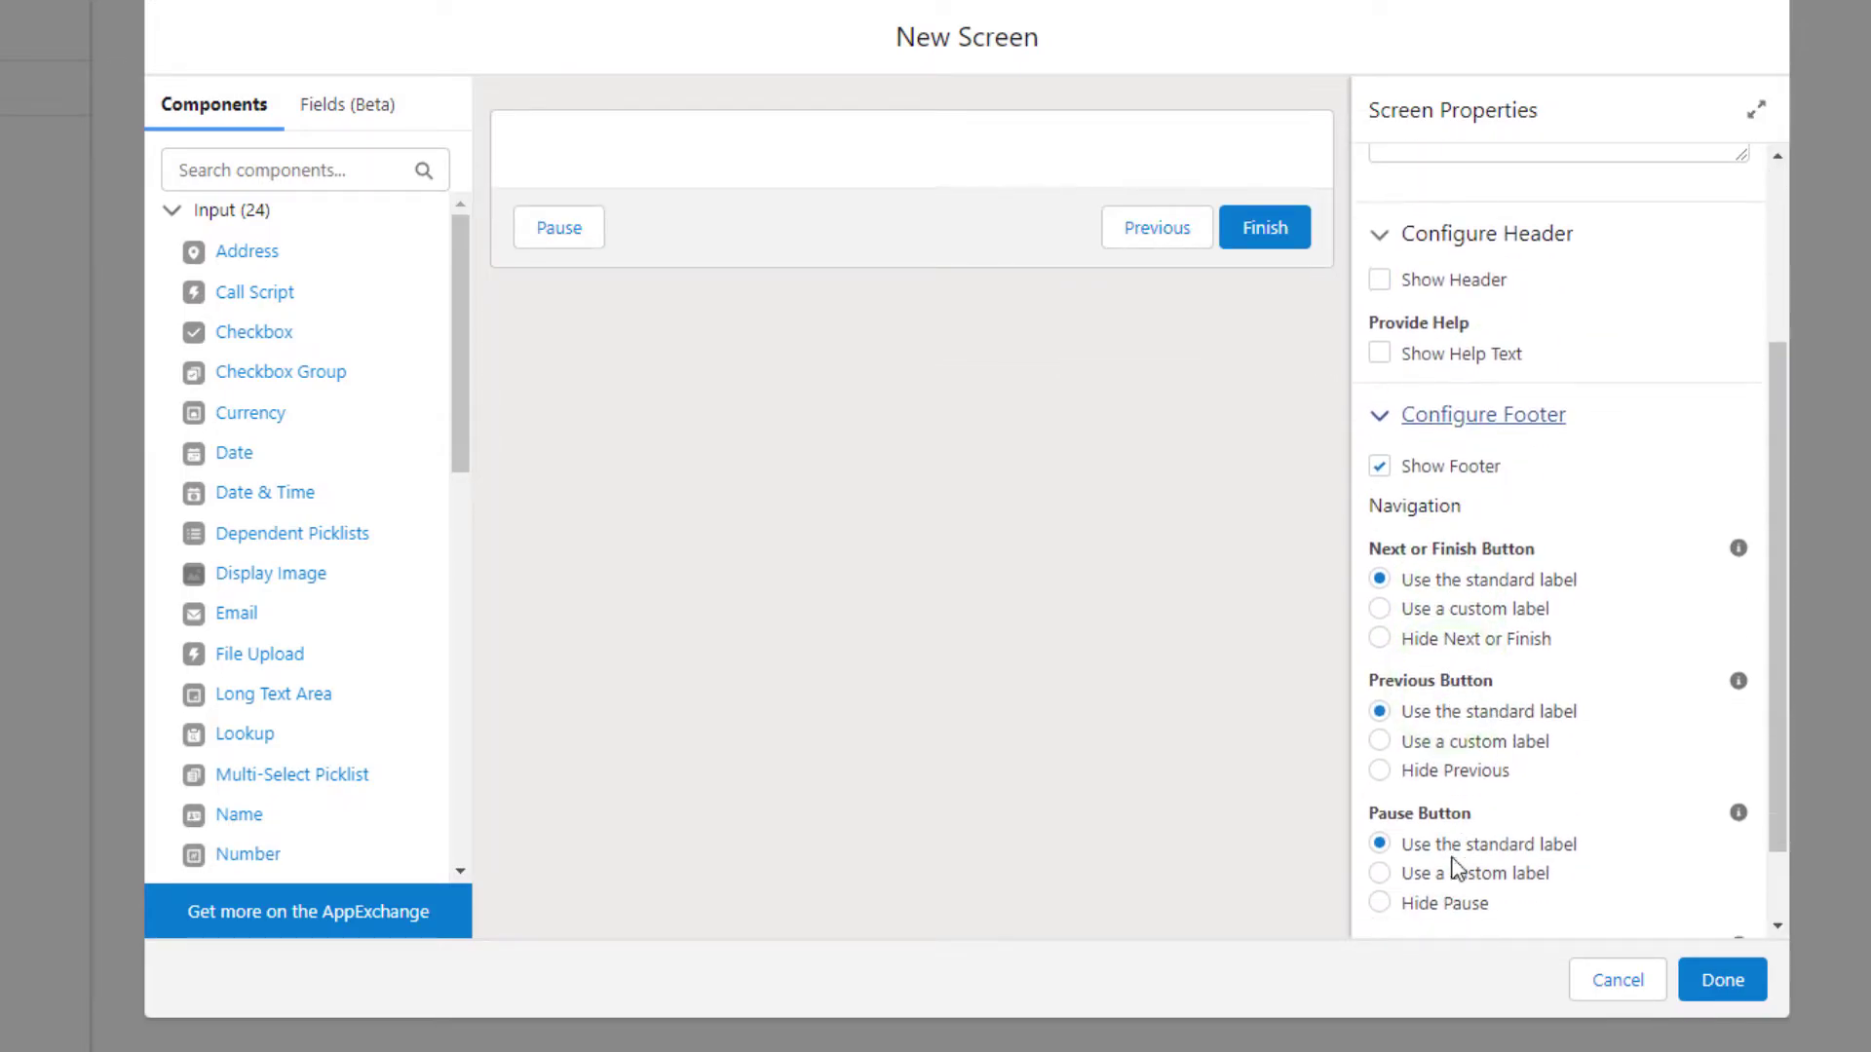
pyautogui.click(1445, 908)
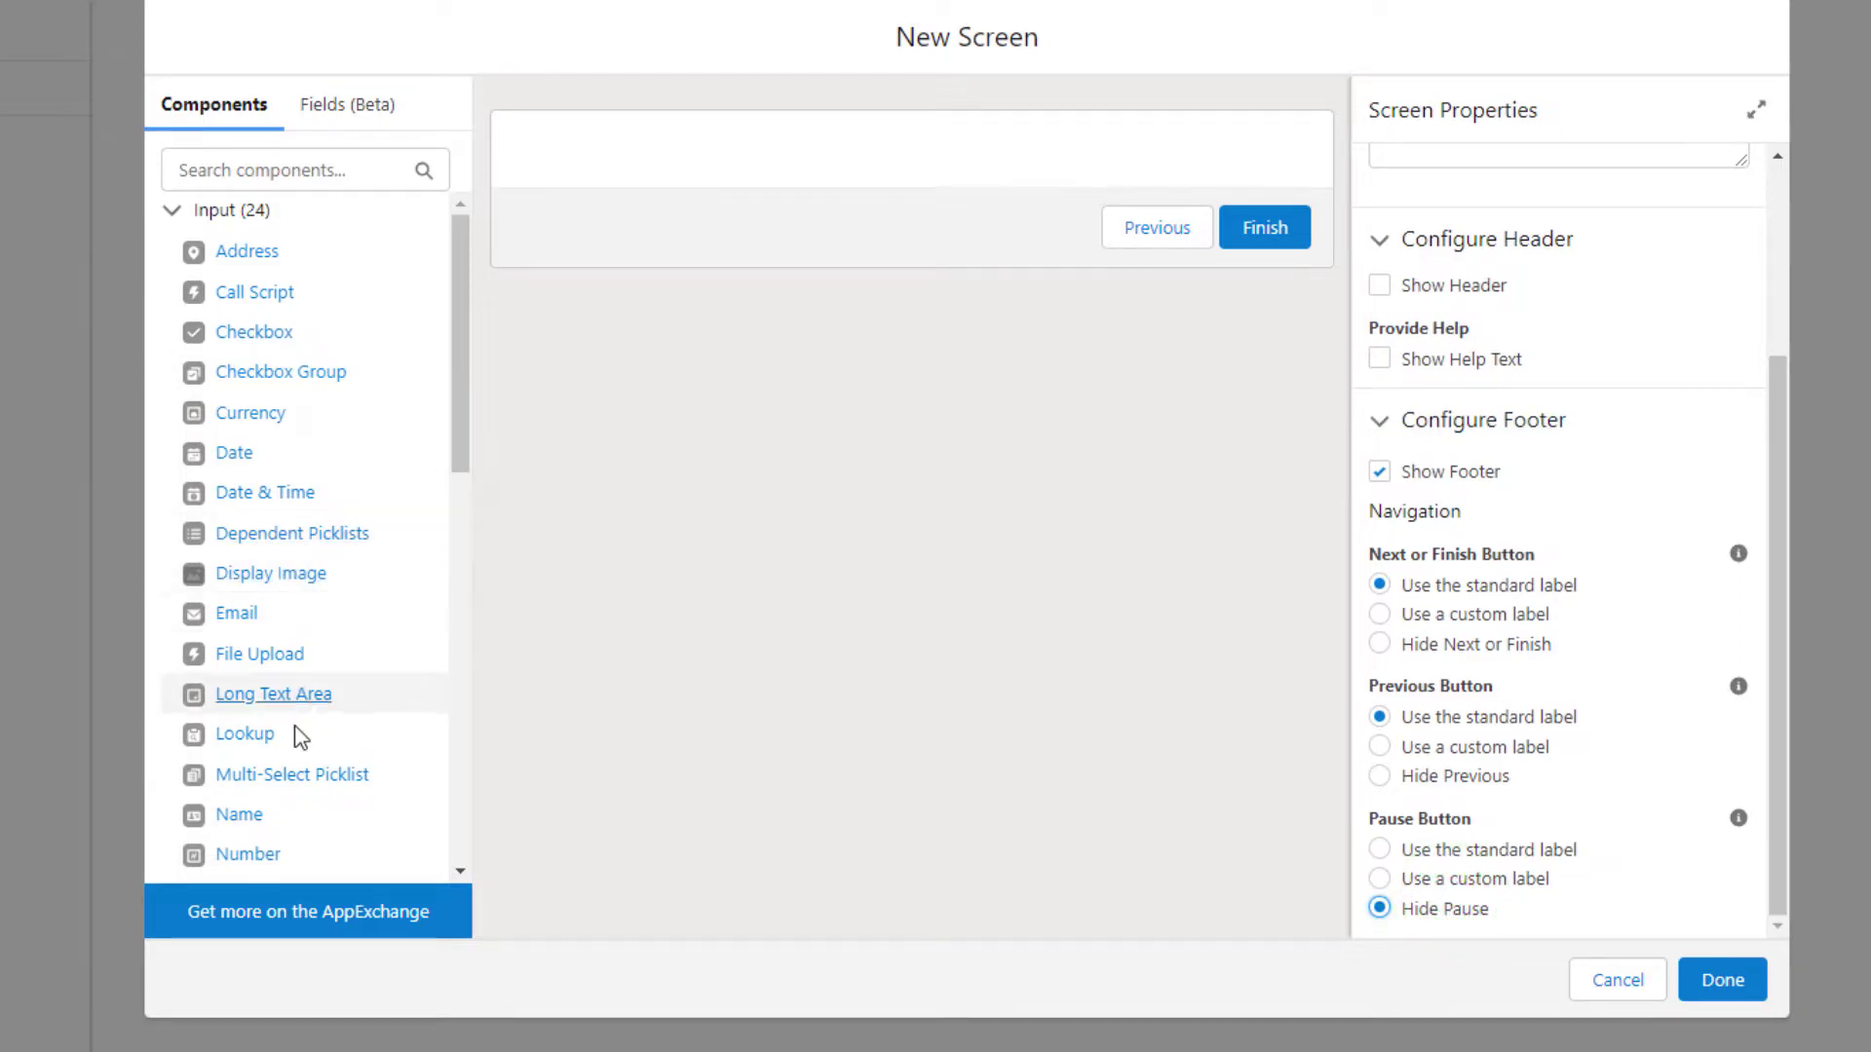
pyautogui.scroll(-3, 289, 740)
pyautogui.scroll(-2, 283, 733)
# Step: Add a Display Text component to ScreenFour and set its API name
pyautogui.moveTo(255, 847); pyautogui.dragTo(740, 152)
pyautogui.click(1438, 181)
pyautogui.click(1511, 194)
pyautogui.write('DisplayTextFour')
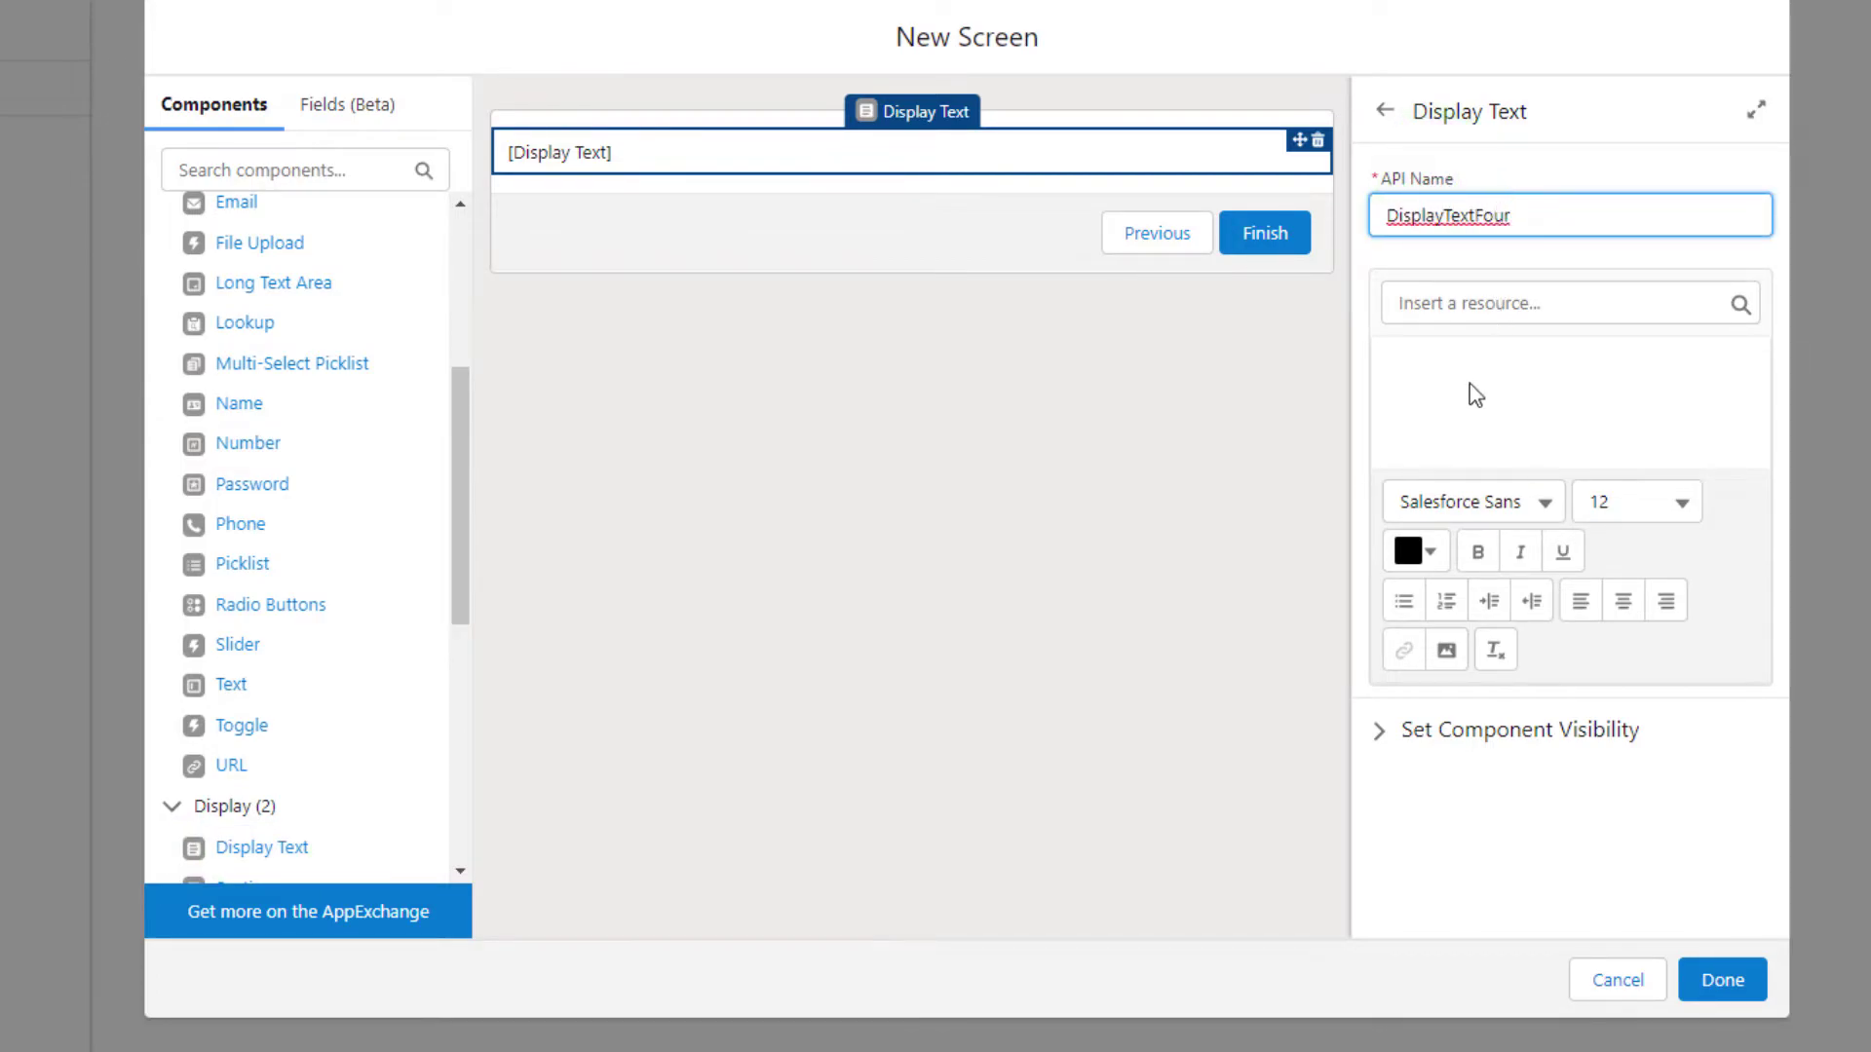
# Step: Write the 'No contact was found!' message asking for name and birthdate, sized 20
pyautogui.click(1441, 413)
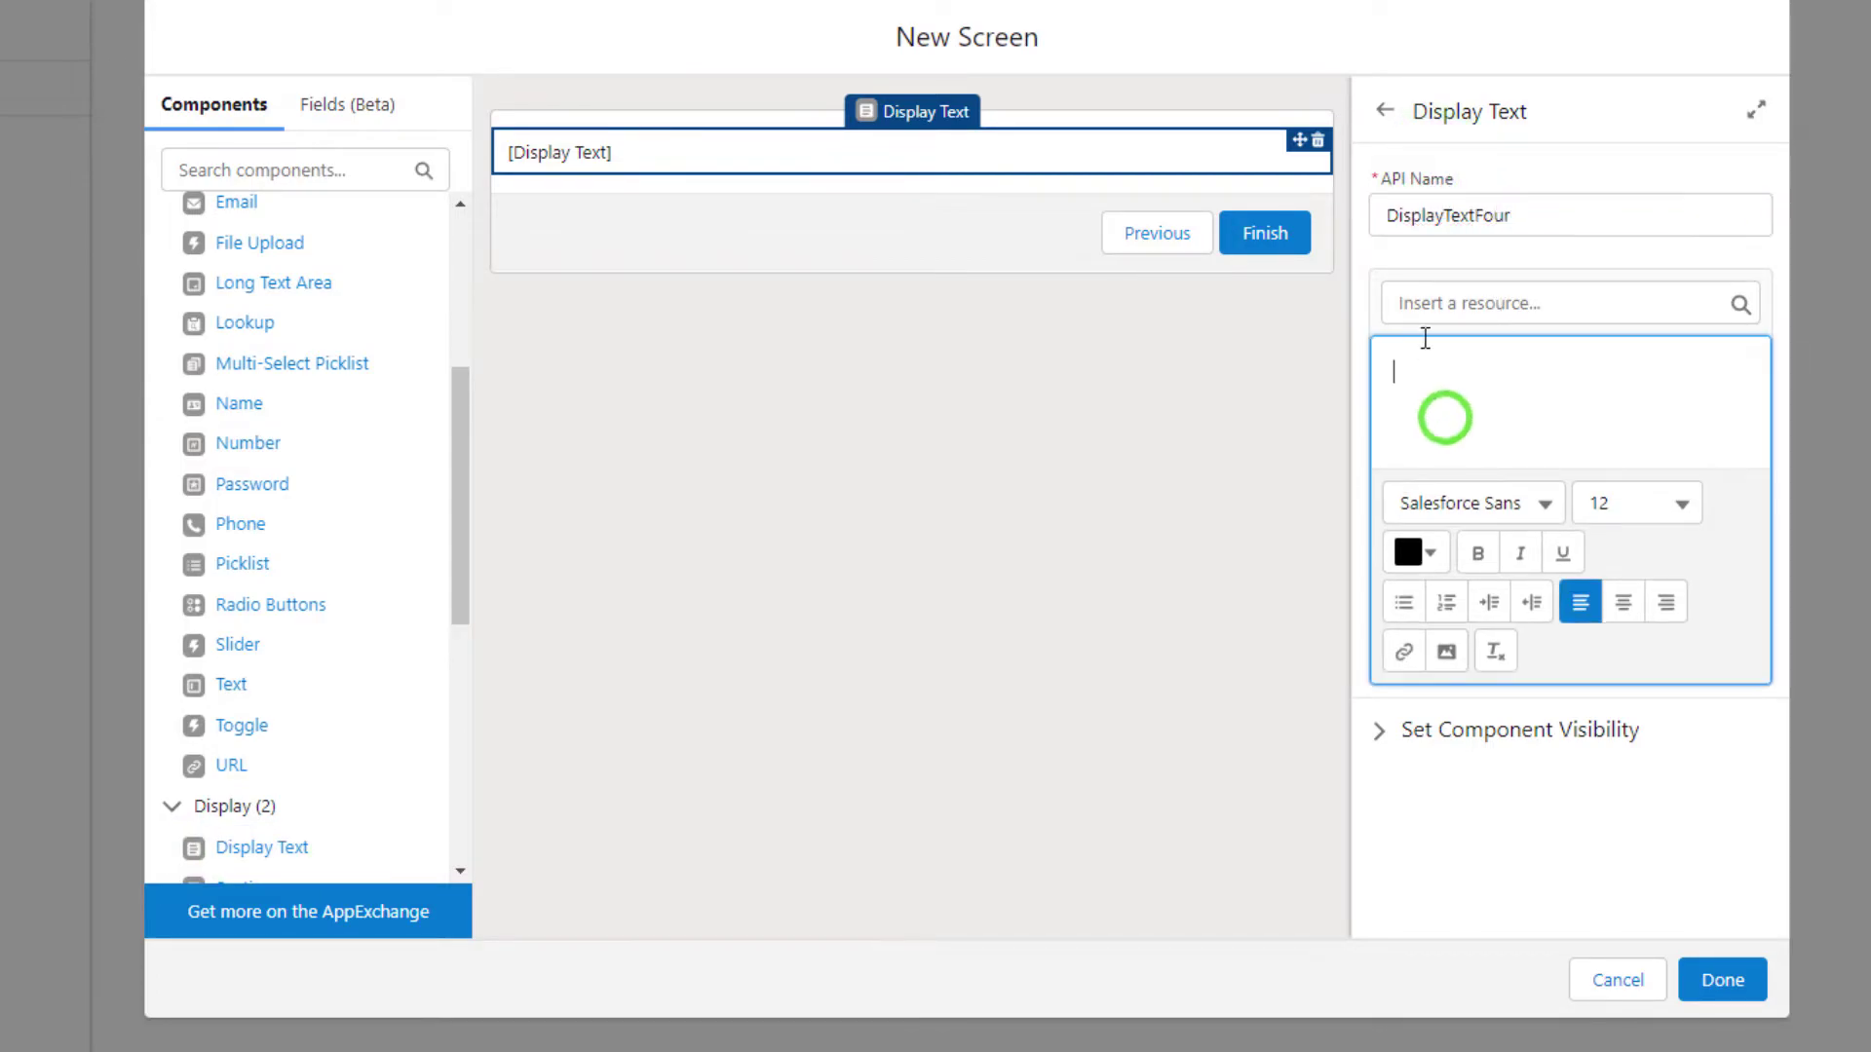
pyautogui.click(1615, 508)
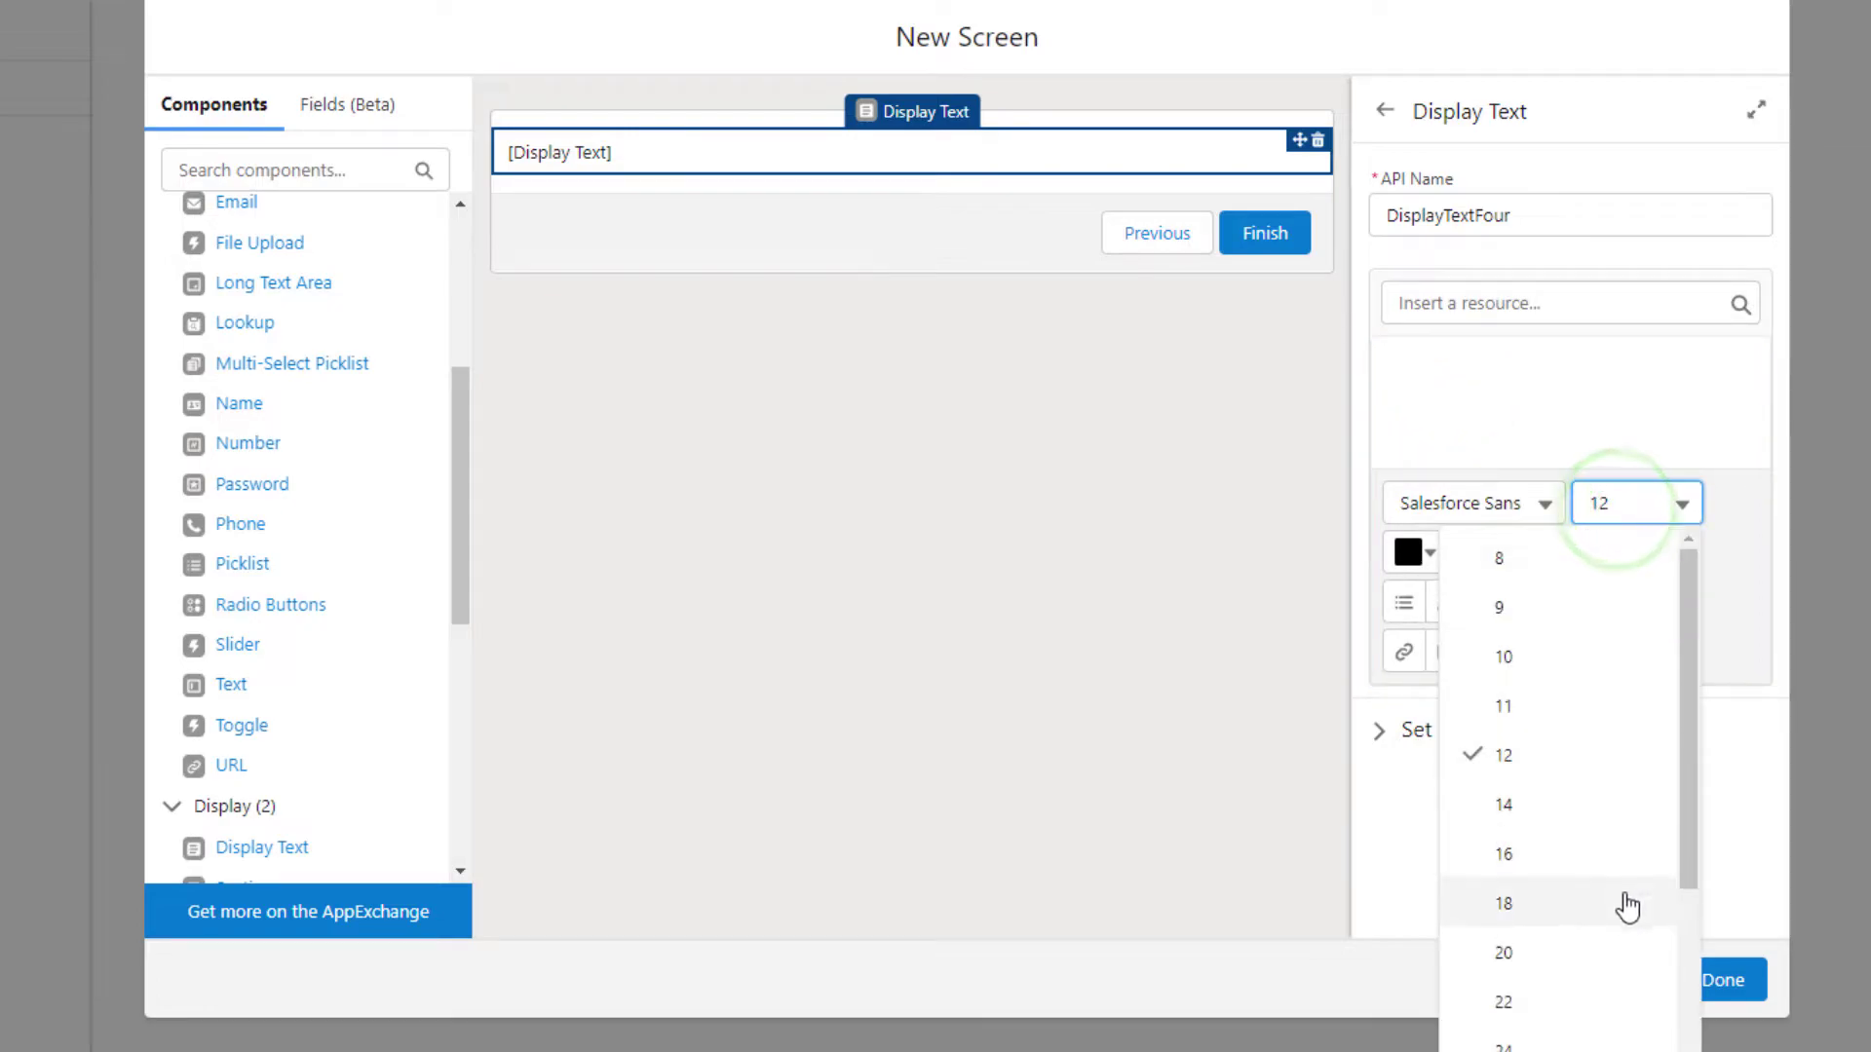
pyautogui.click(1612, 935)
pyautogui.click(1477, 553)
pyautogui.click(1445, 389)
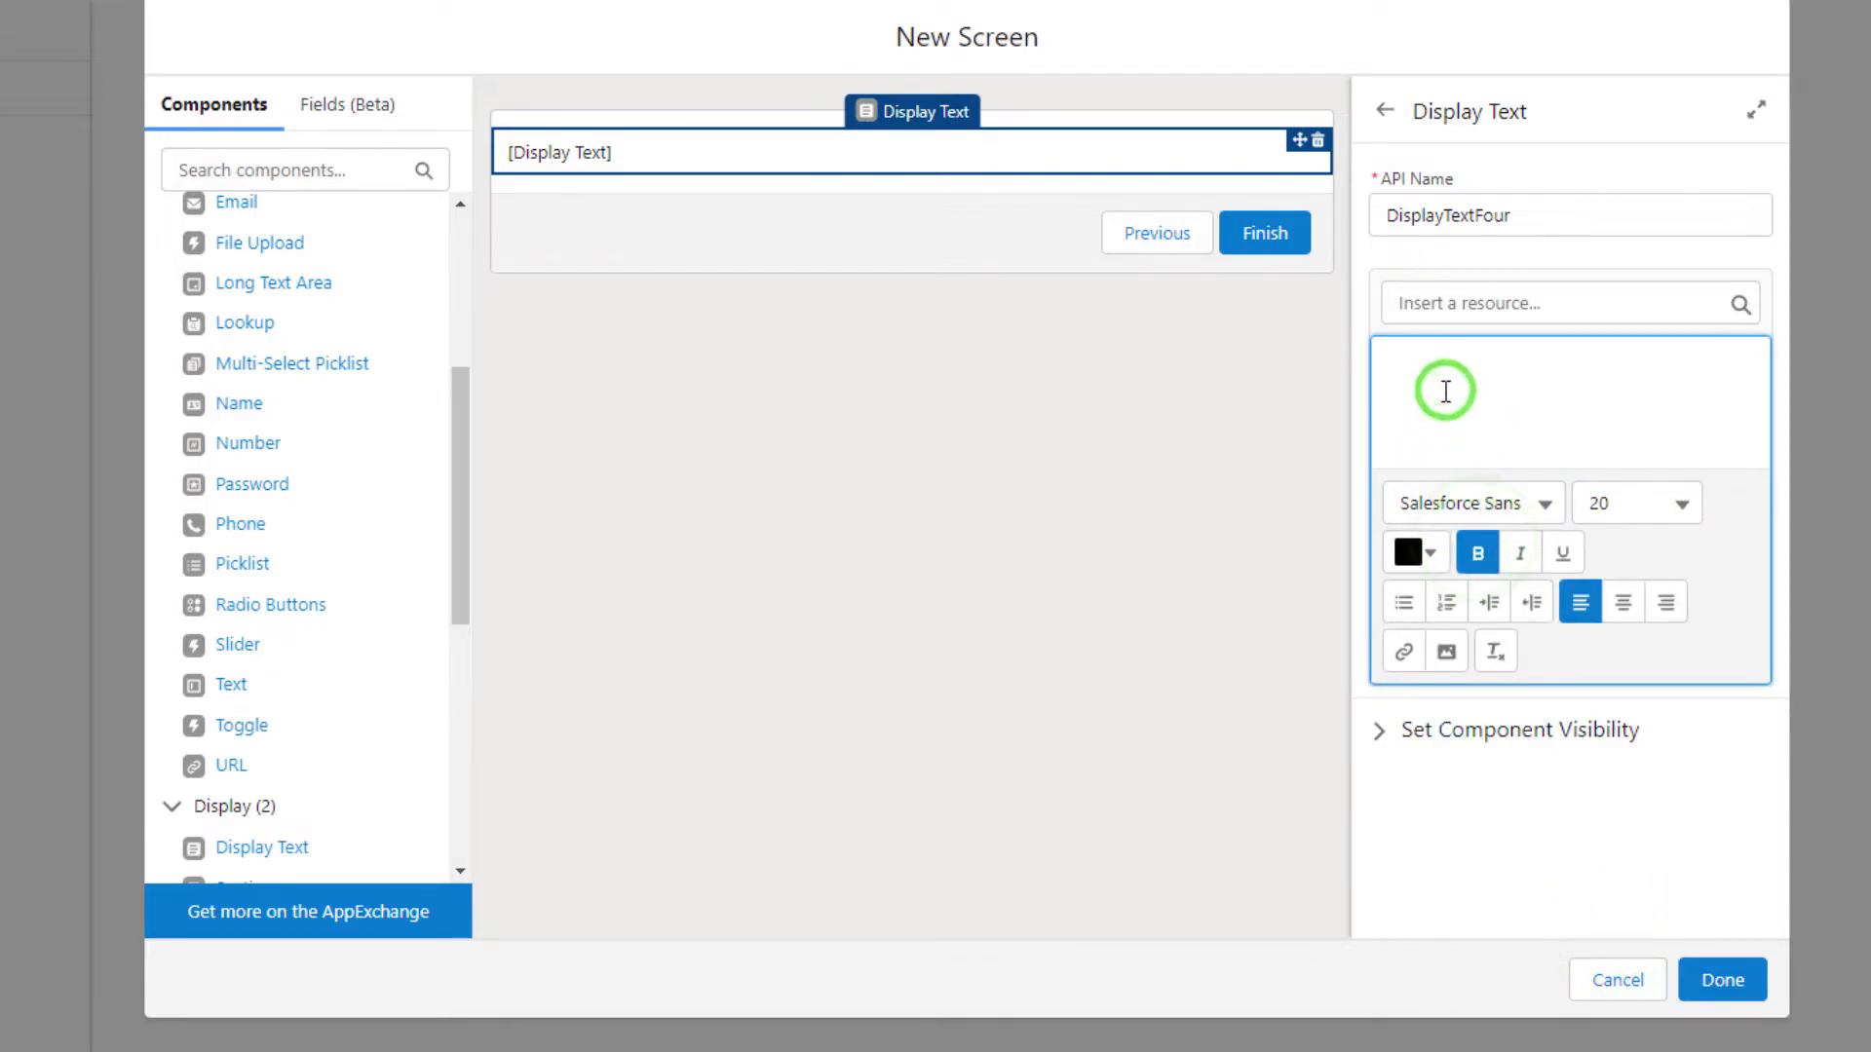
pyautogui.write('Plea')
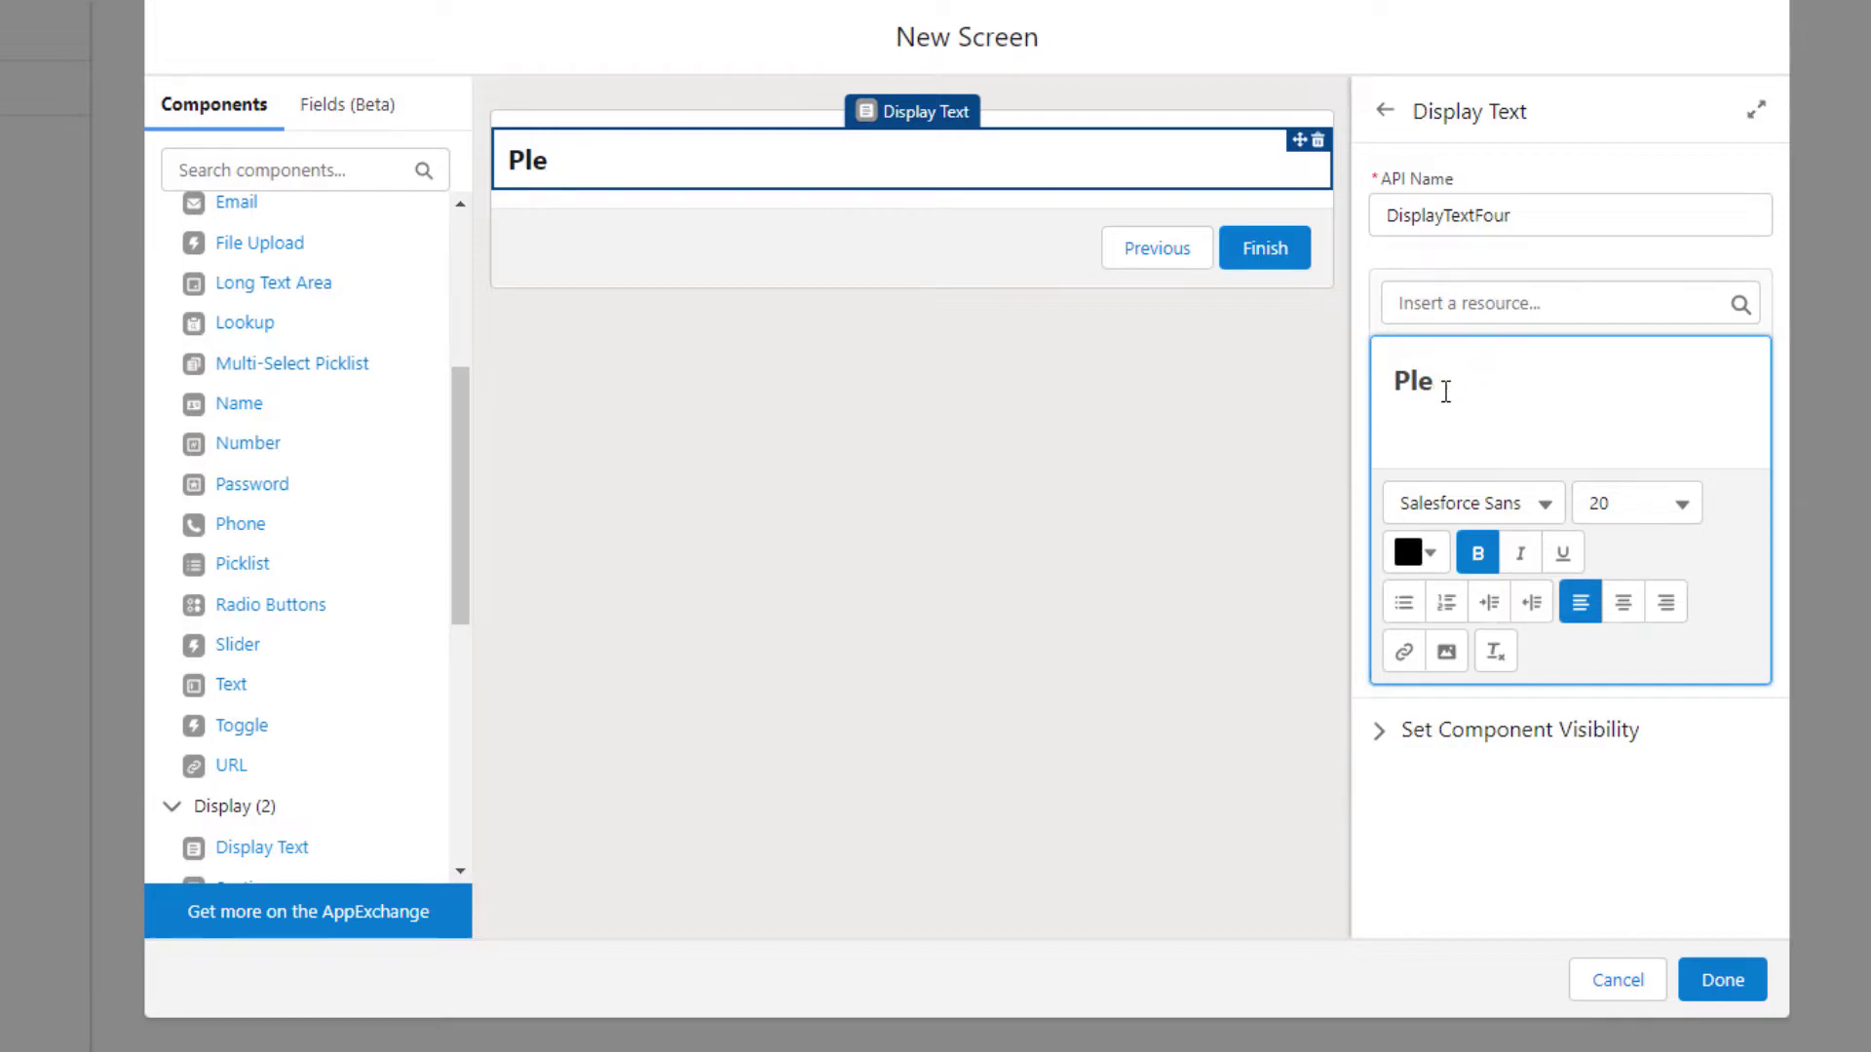
pyautogui.press('BackSpace')
pyautogui.write('No con')
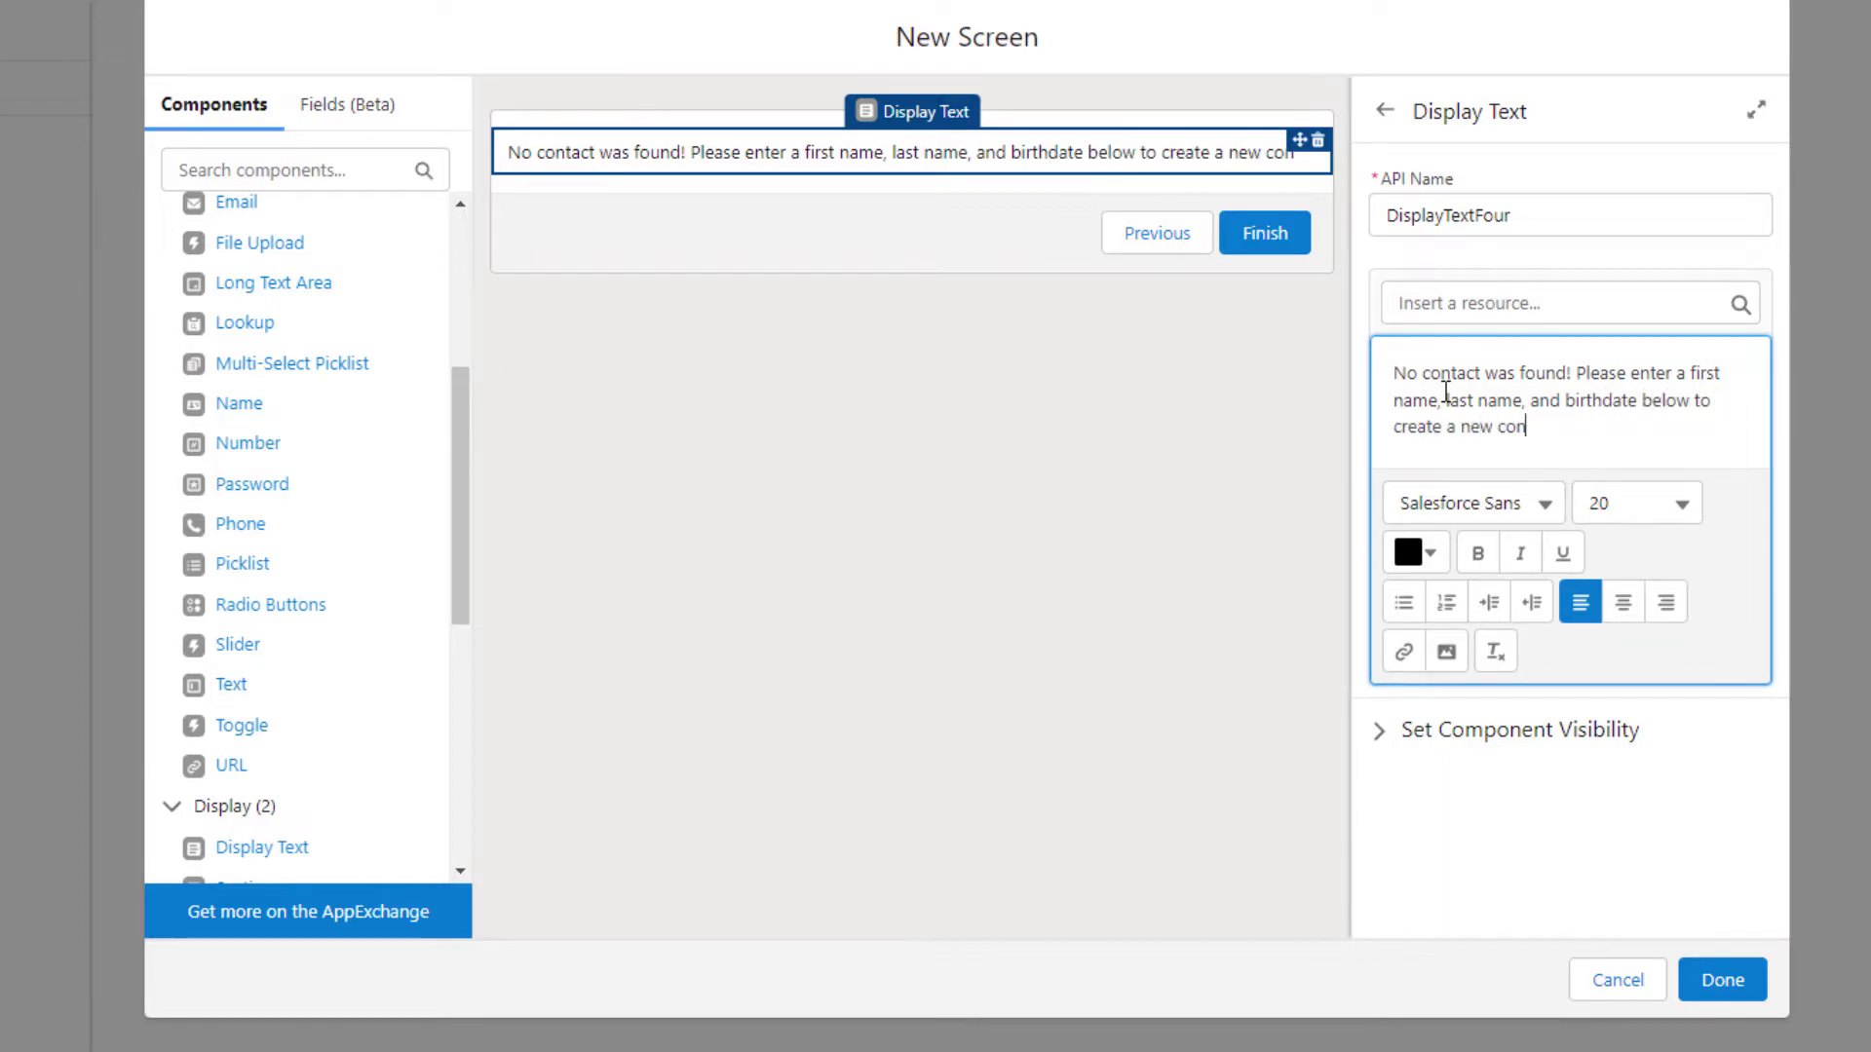
pyautogui.write('tact.')
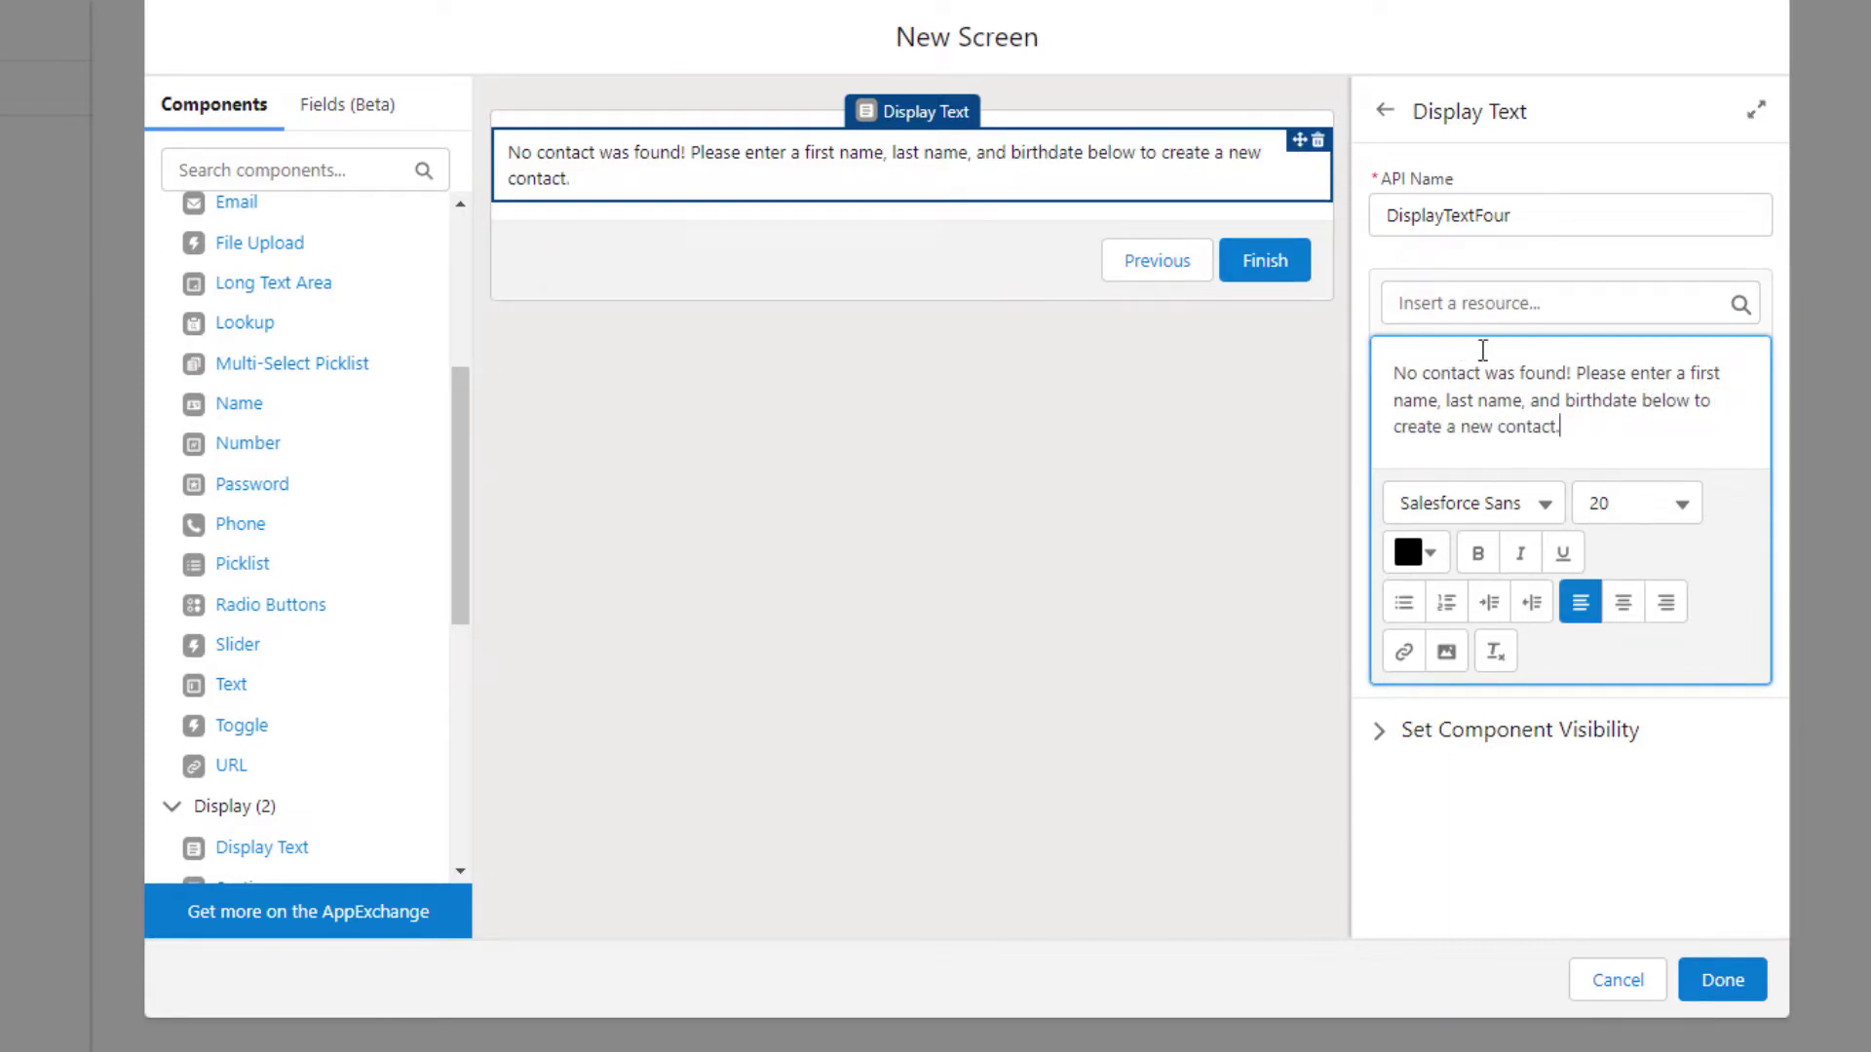
pyautogui.tripleClick(1586, 424)
pyautogui.click(1610, 503)
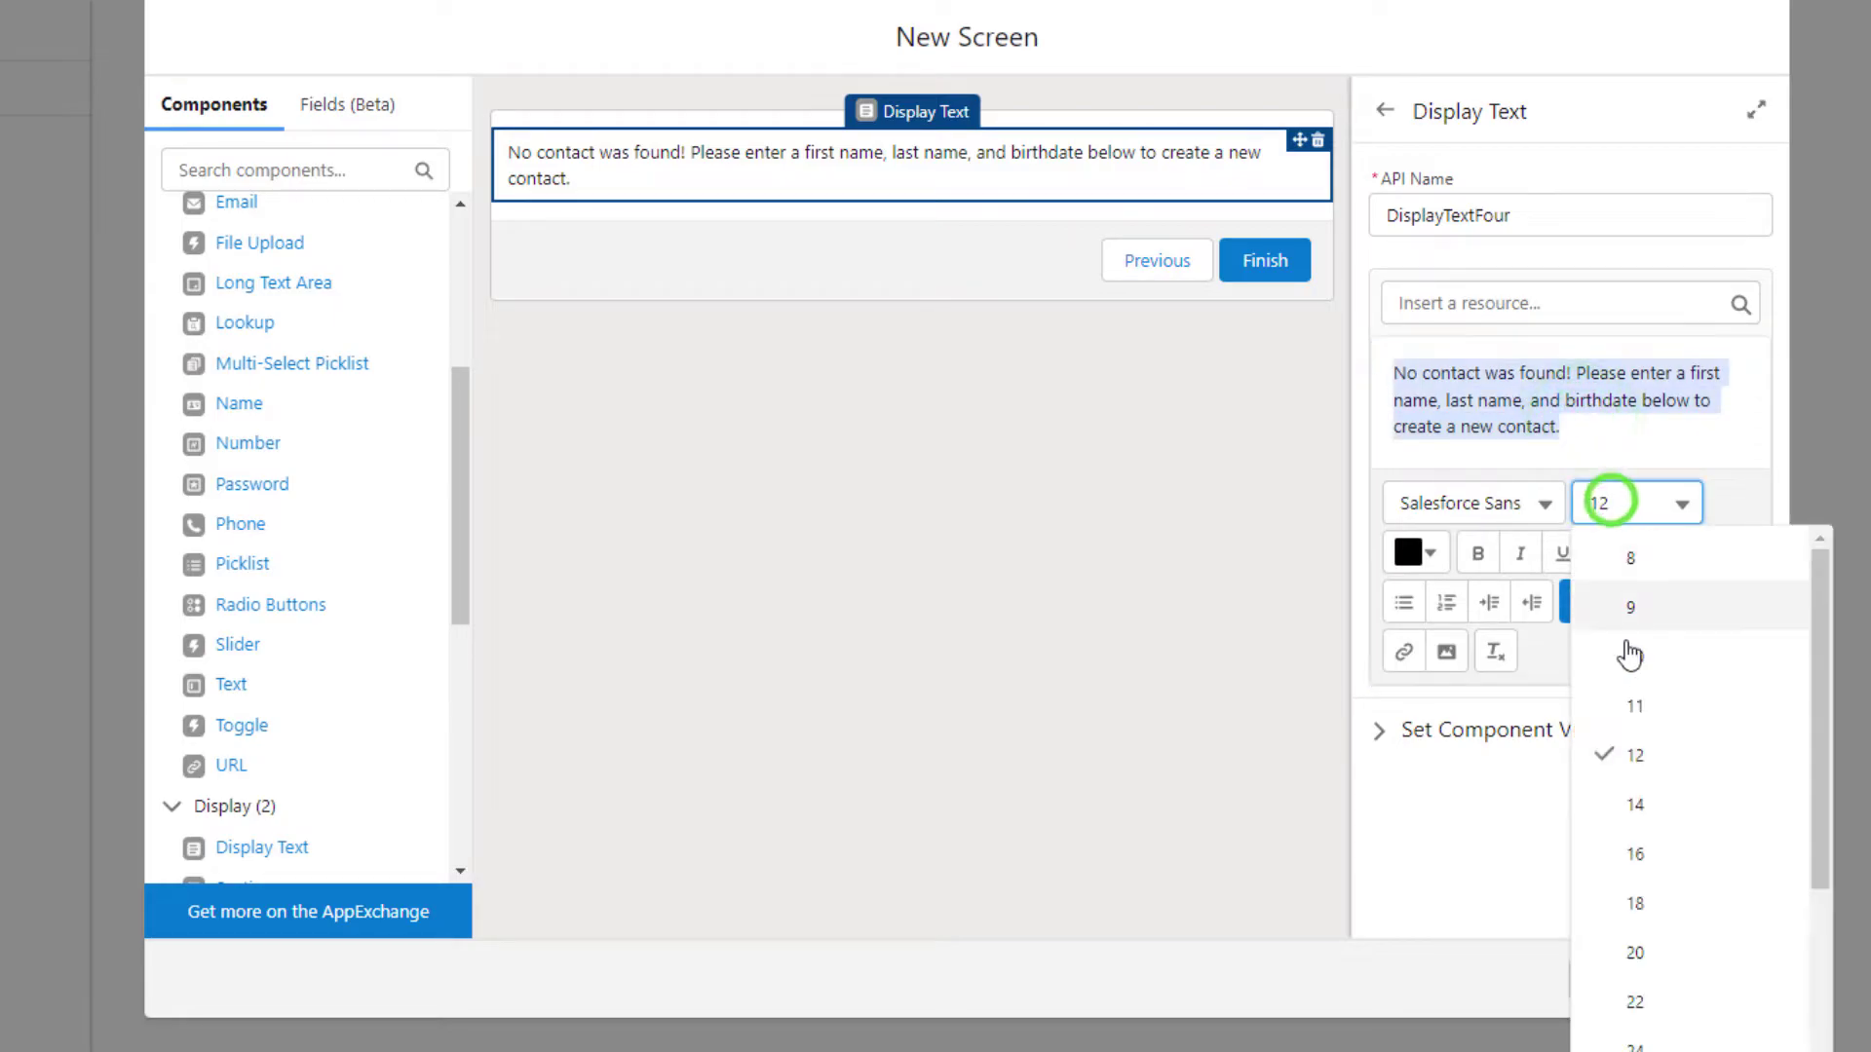
pyautogui.click(1690, 962)
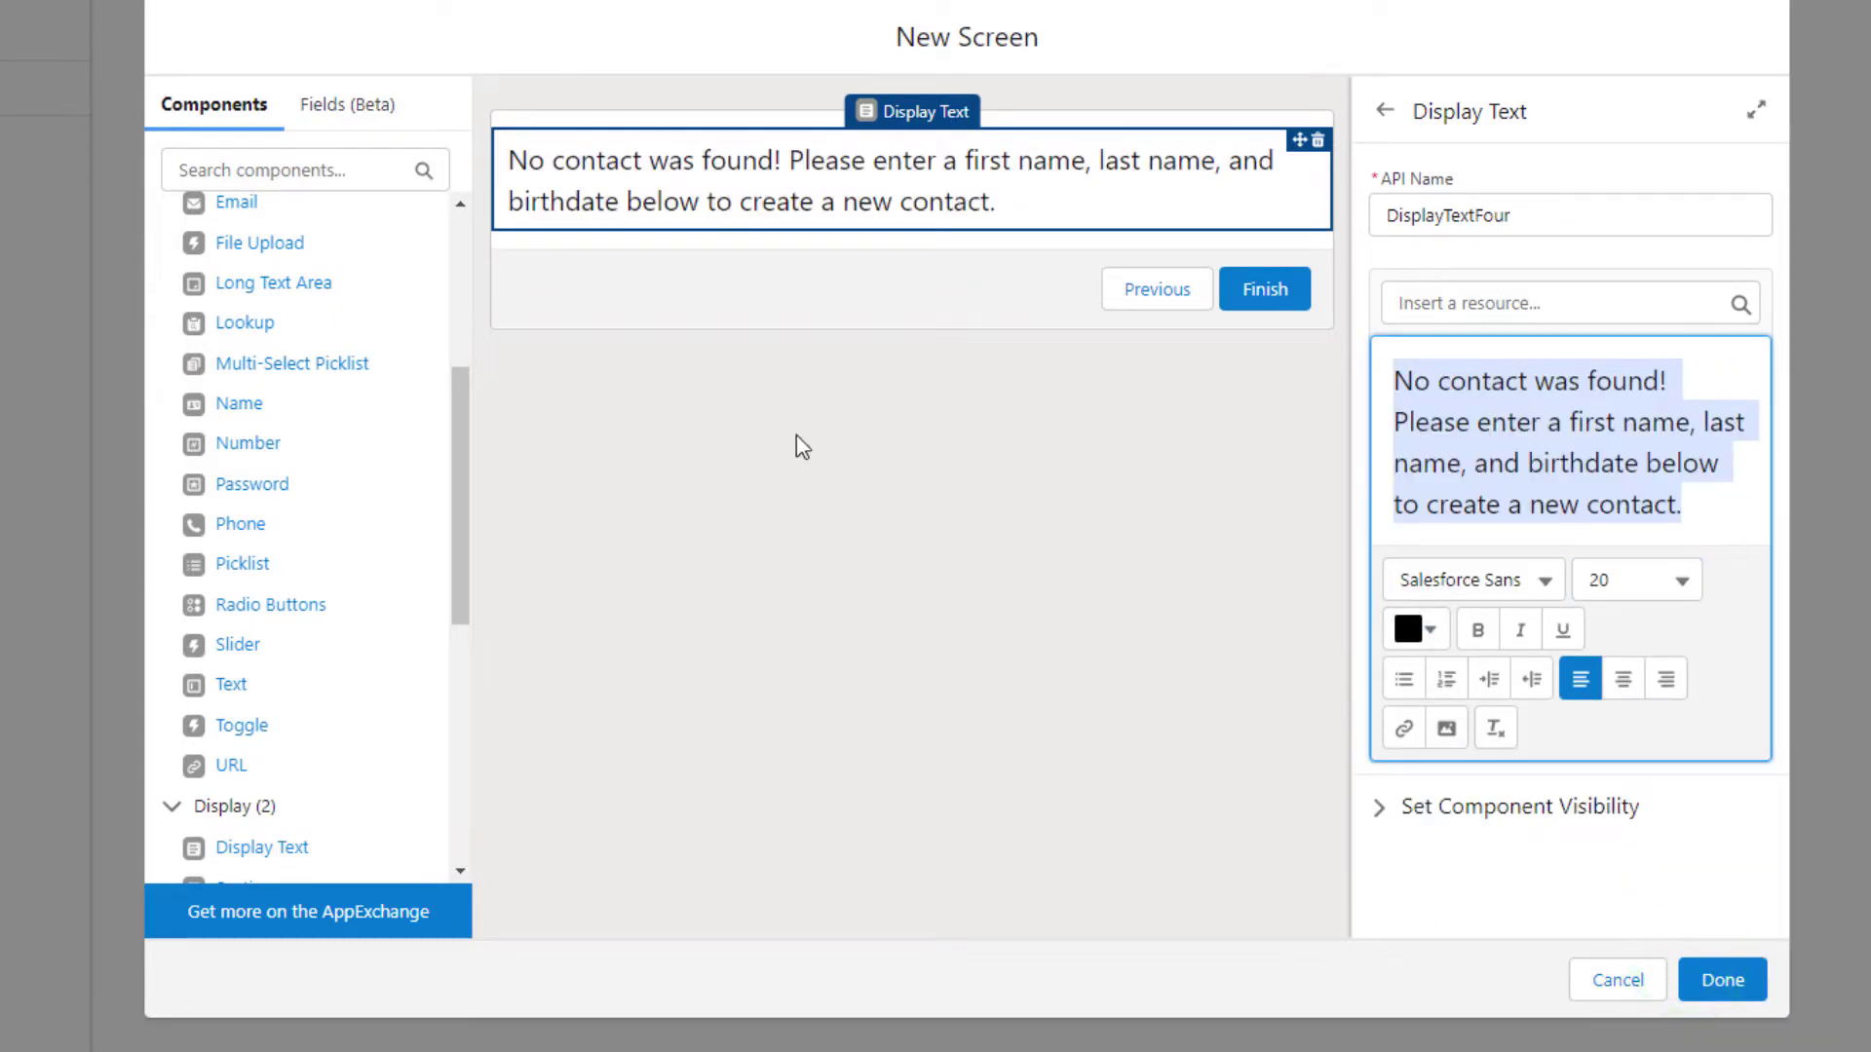
pyautogui.click(944, 285)
pyautogui.click(1041, 213)
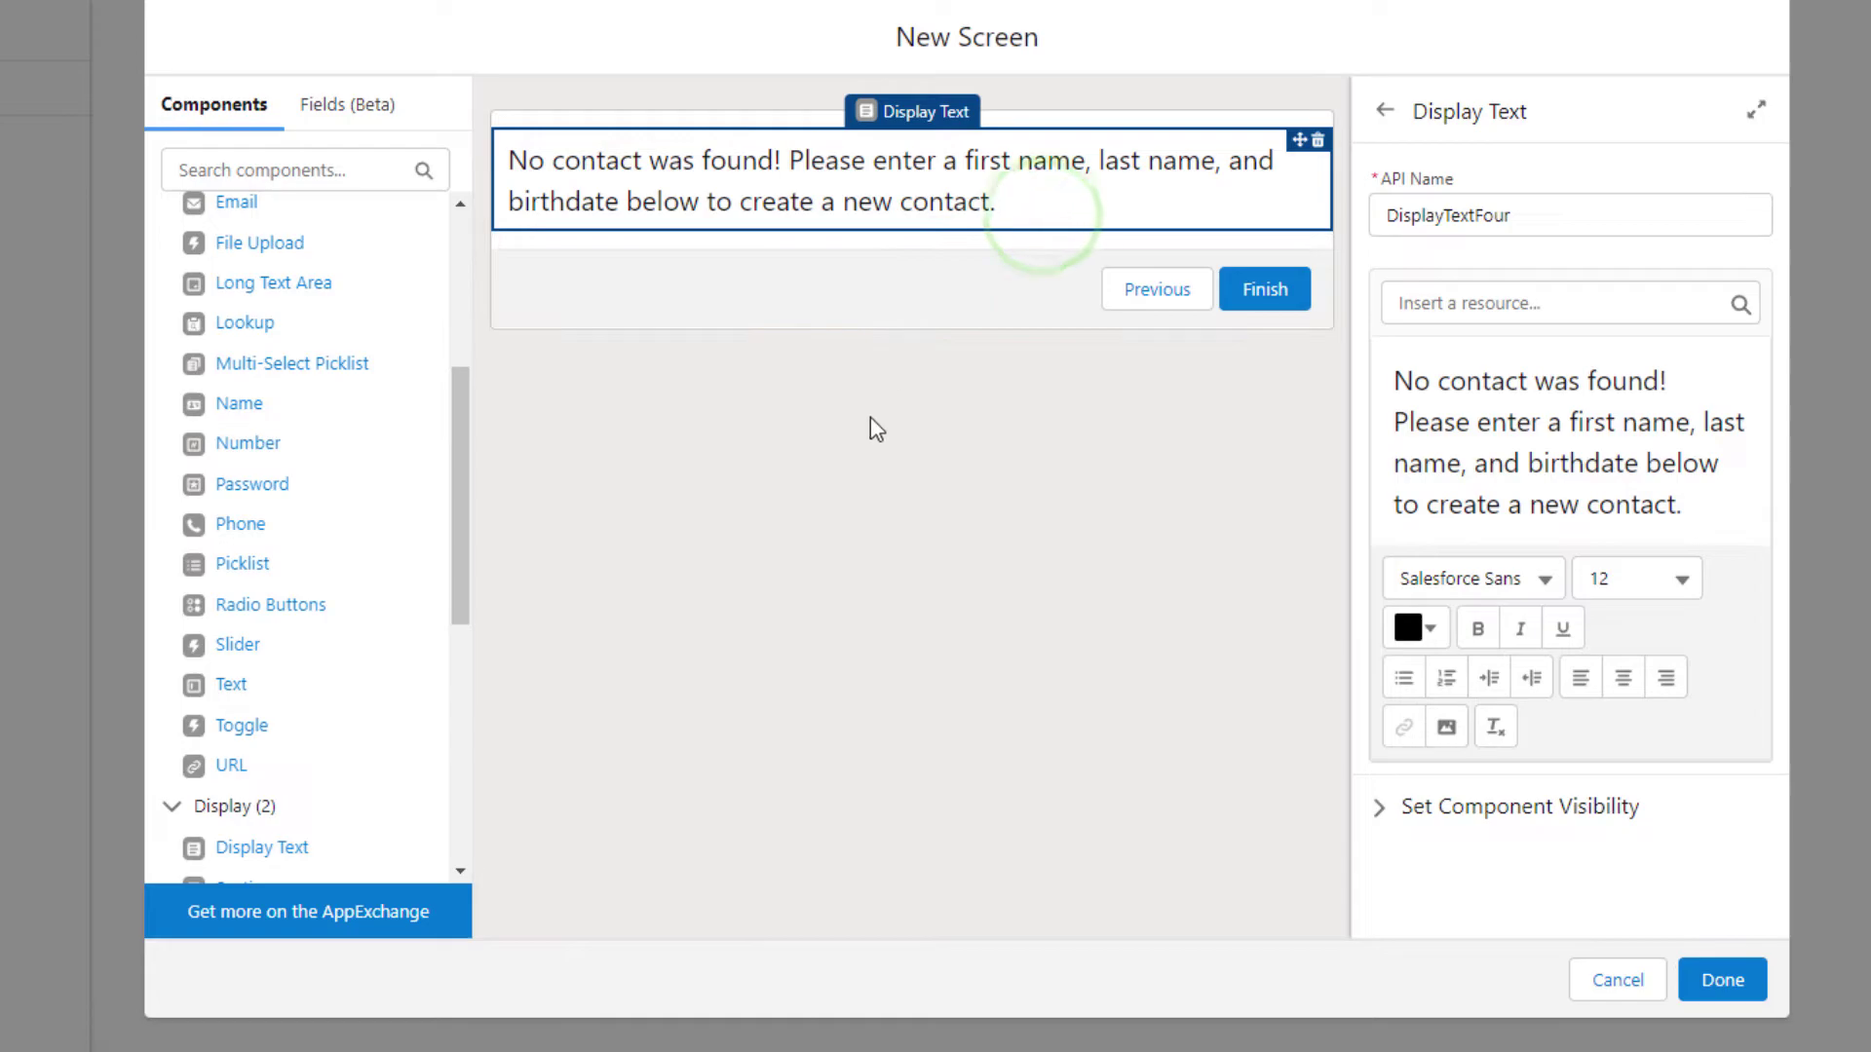
# Step: Add two text input fields and a date field below the message
pyautogui.moveTo(234, 694); pyautogui.dragTo(623, 217)
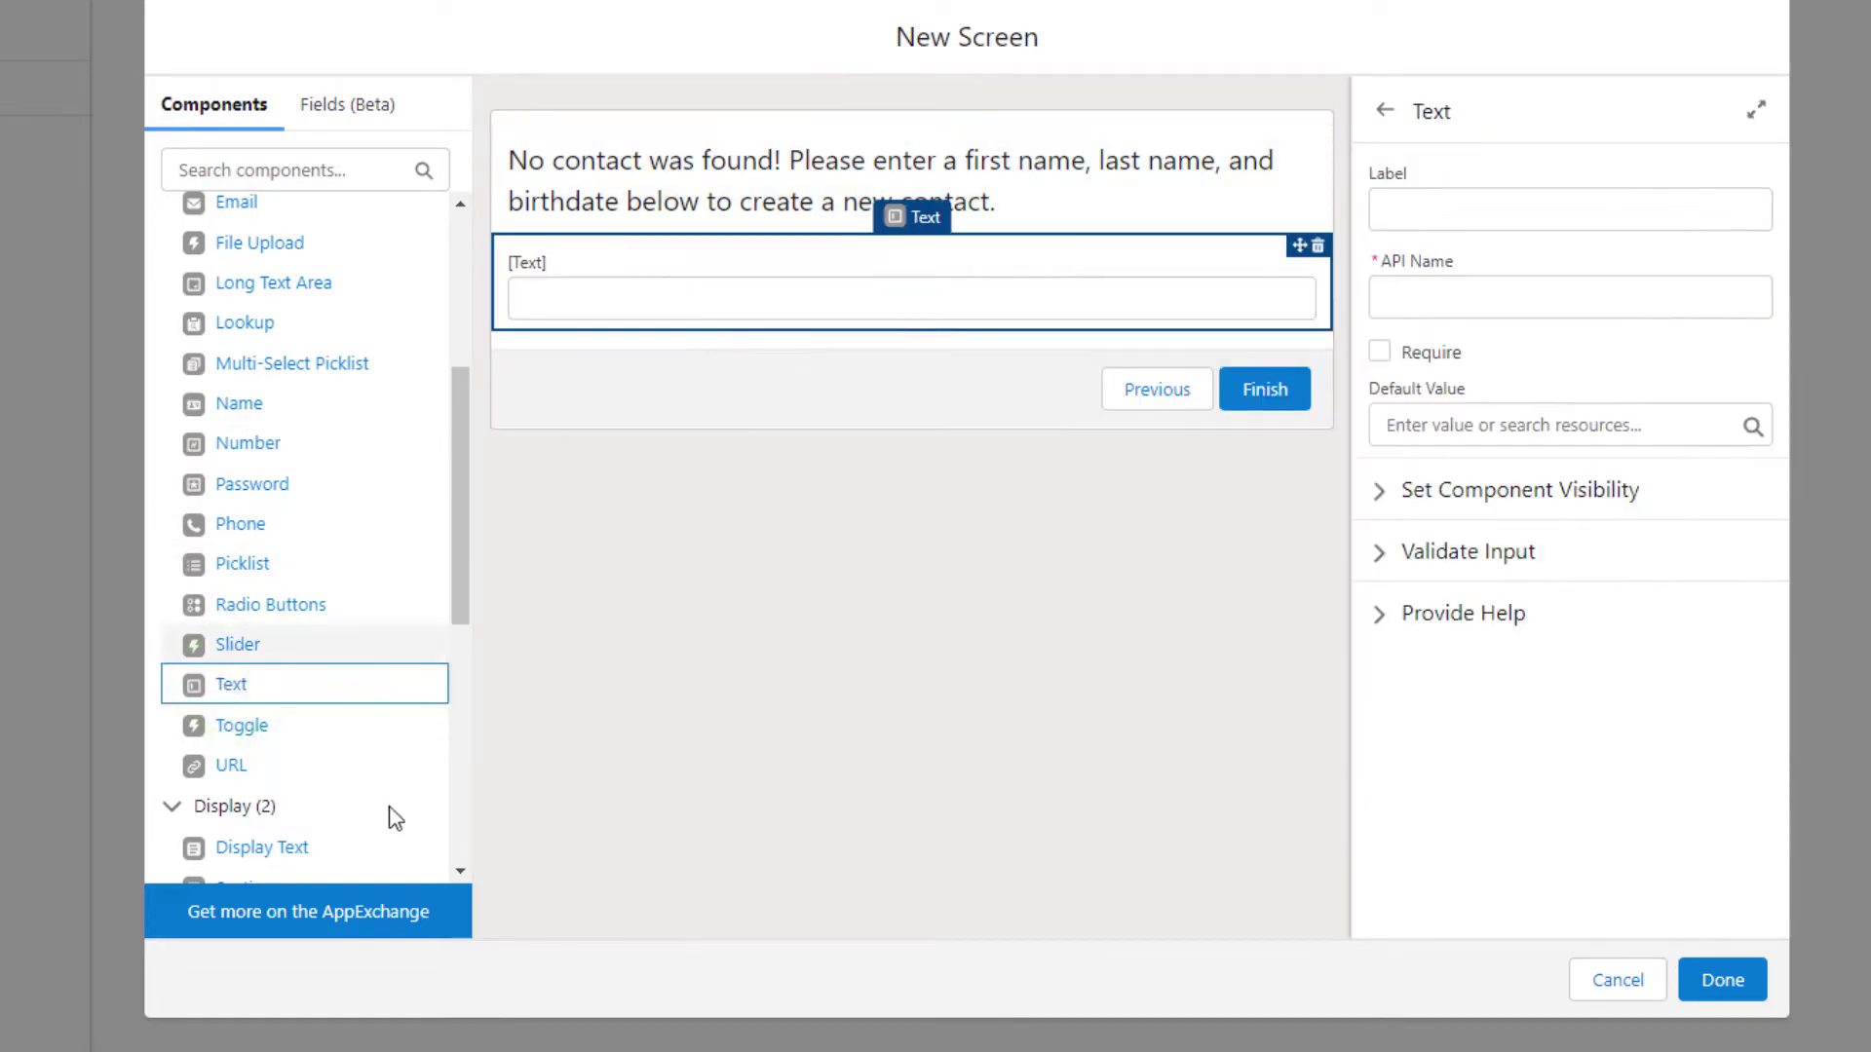
pyautogui.moveTo(244, 693); pyautogui.dragTo(583, 298)
pyautogui.scroll(4, 263, 482)
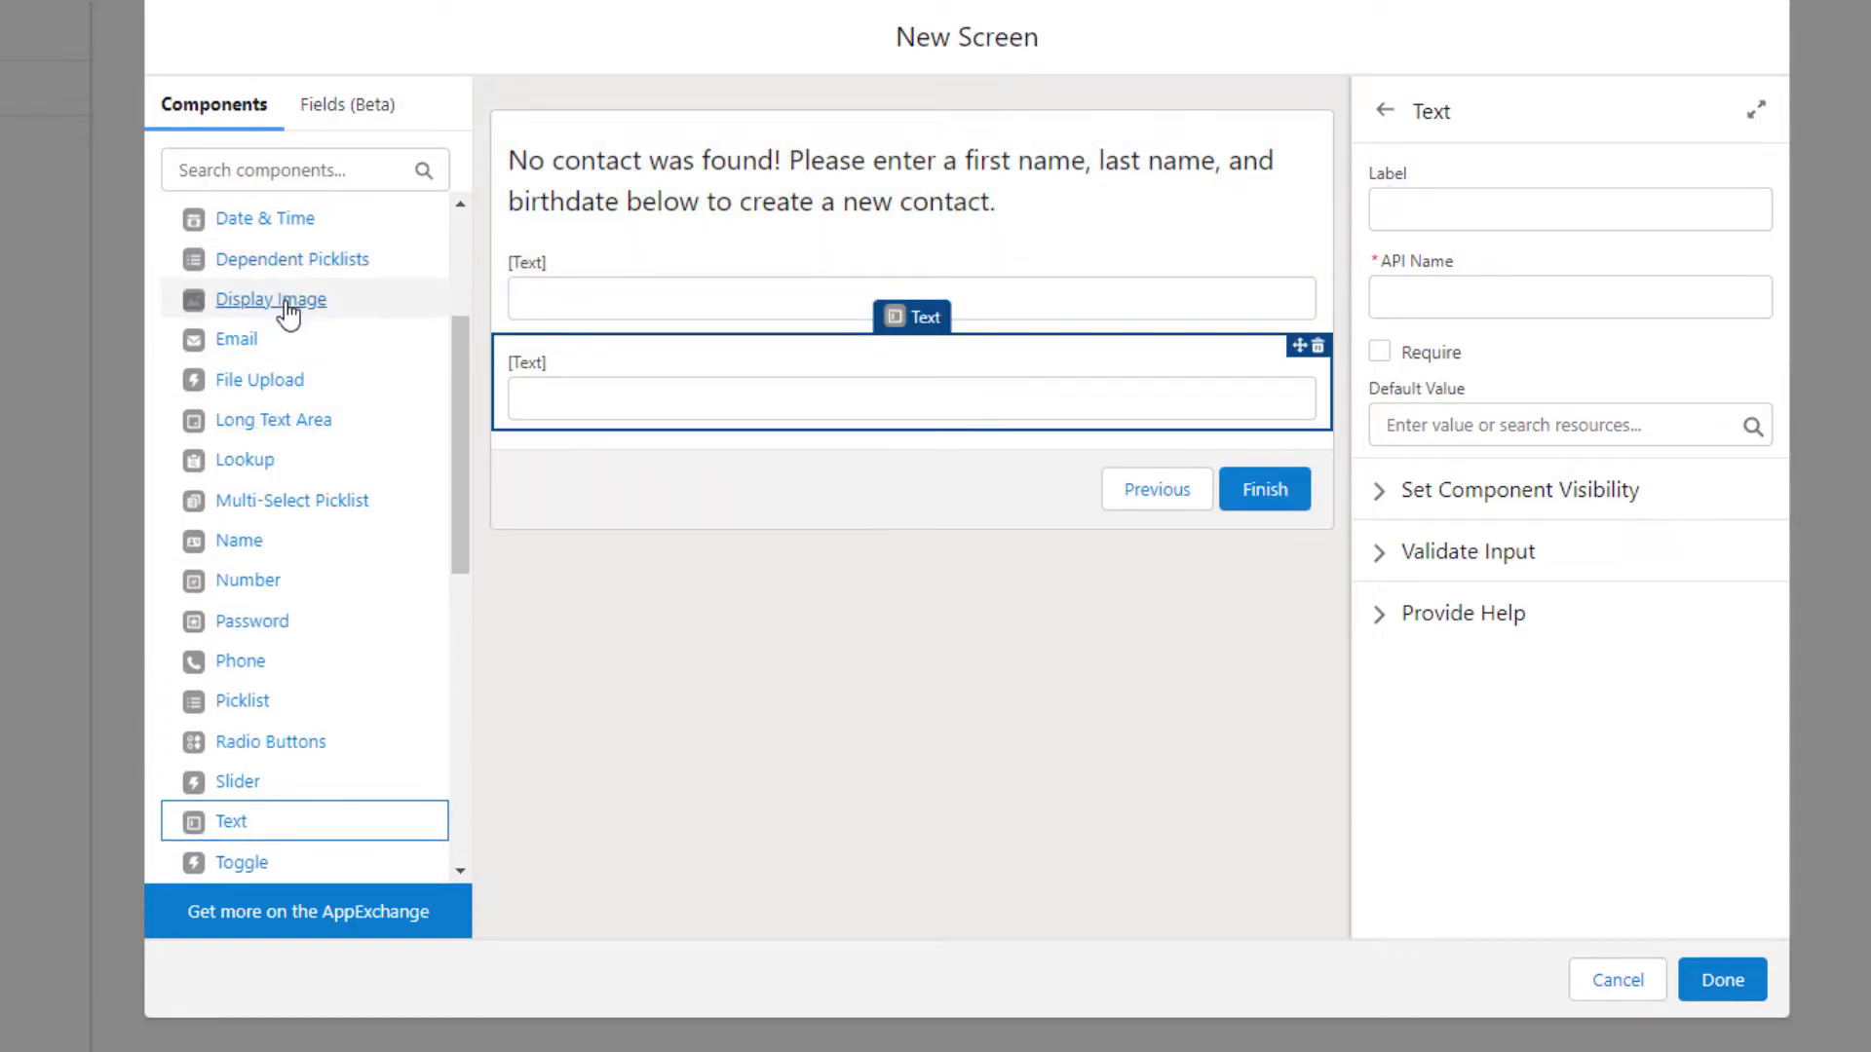
pyautogui.moveTo(236, 308); pyautogui.dragTo(583, 434)
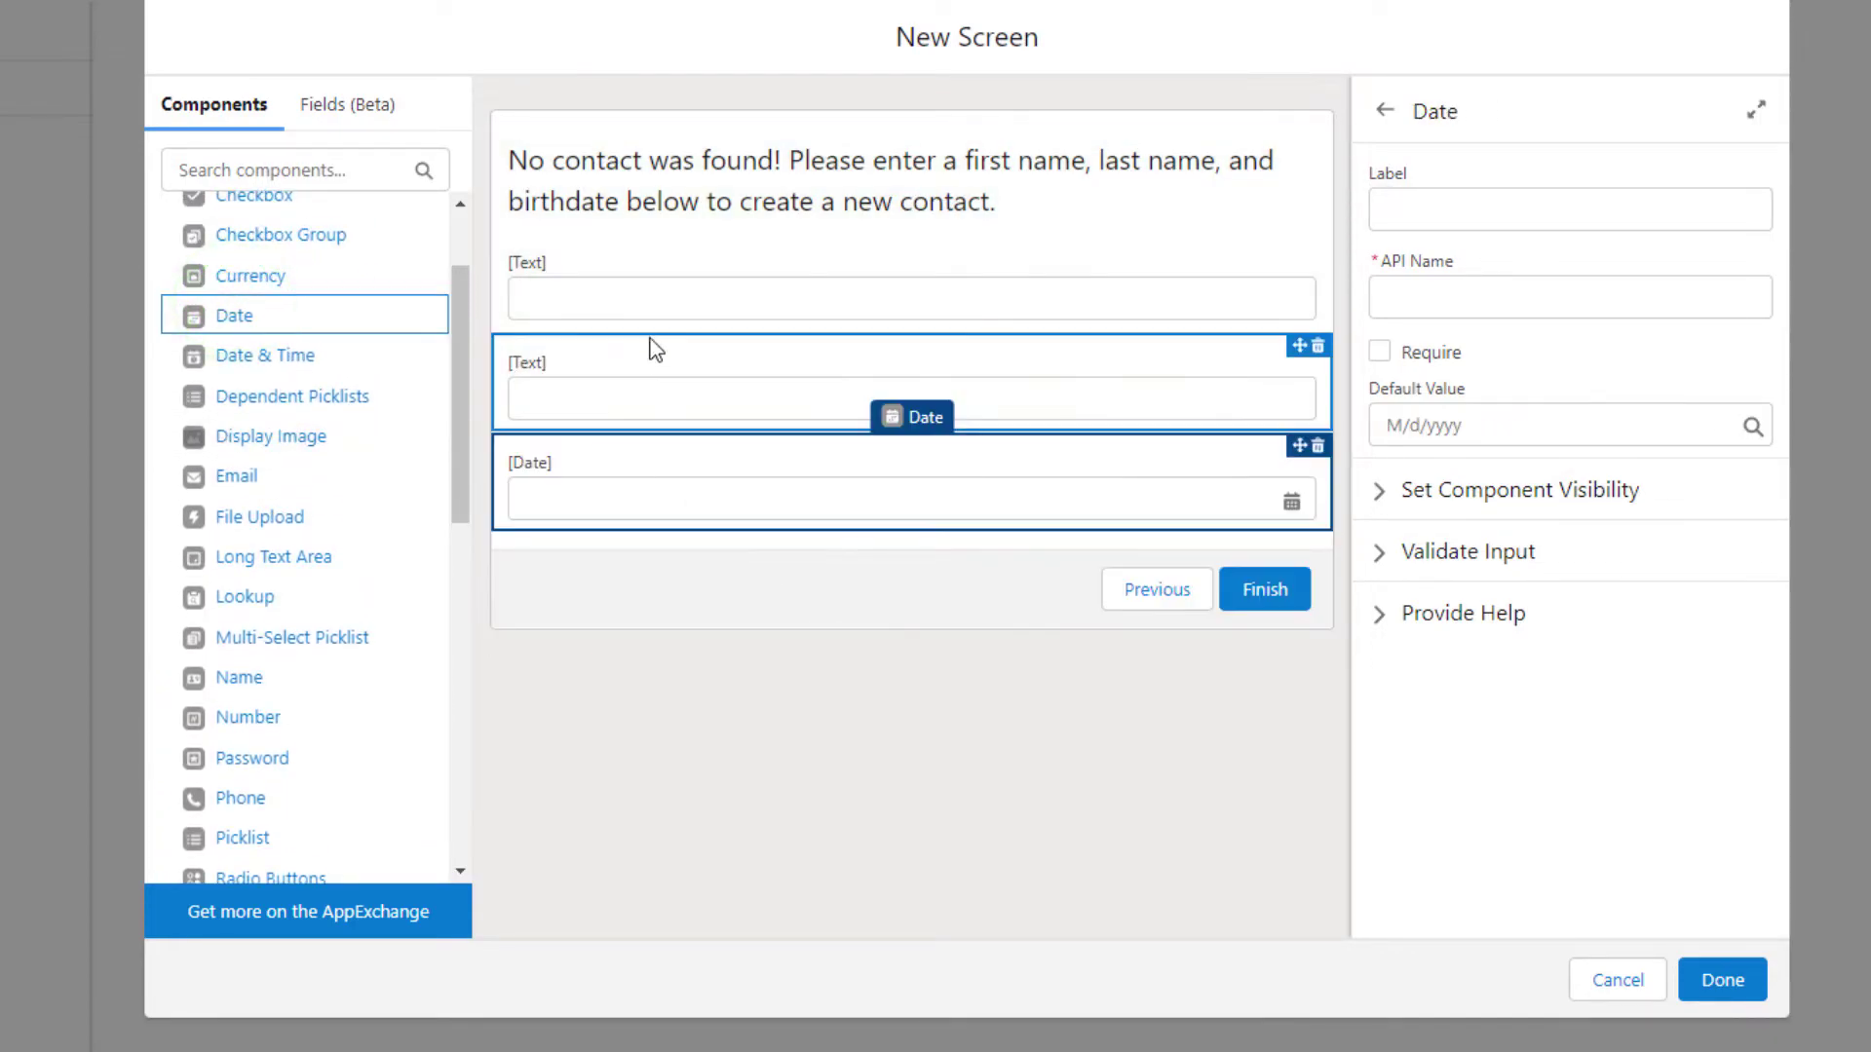
# Step: Label the text fields First Name and Last Name, giving Last Name the API name Last_Name2
pyautogui.click(541, 280)
pyautogui.click(1459, 200)
pyautogui.write('First Name')
pyautogui.press('Tab')
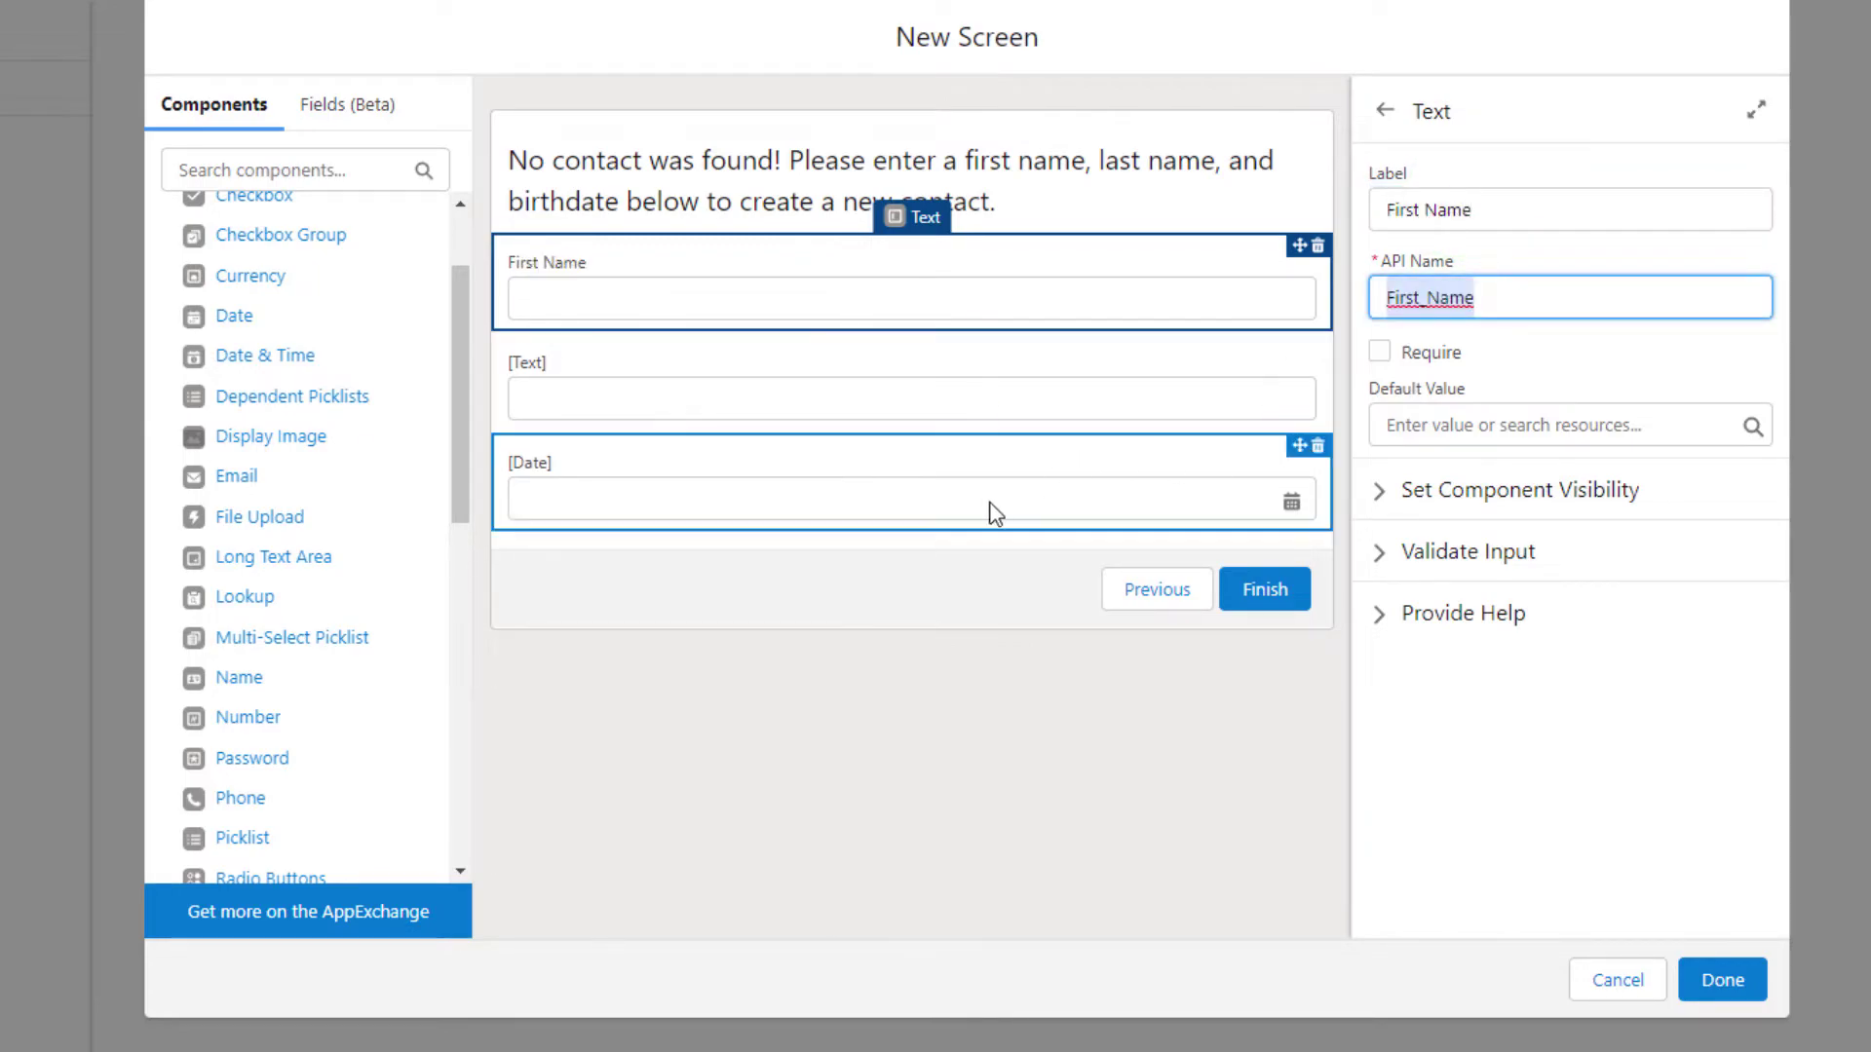
pyautogui.click(844, 399)
pyautogui.click(1444, 198)
pyautogui.write('La')
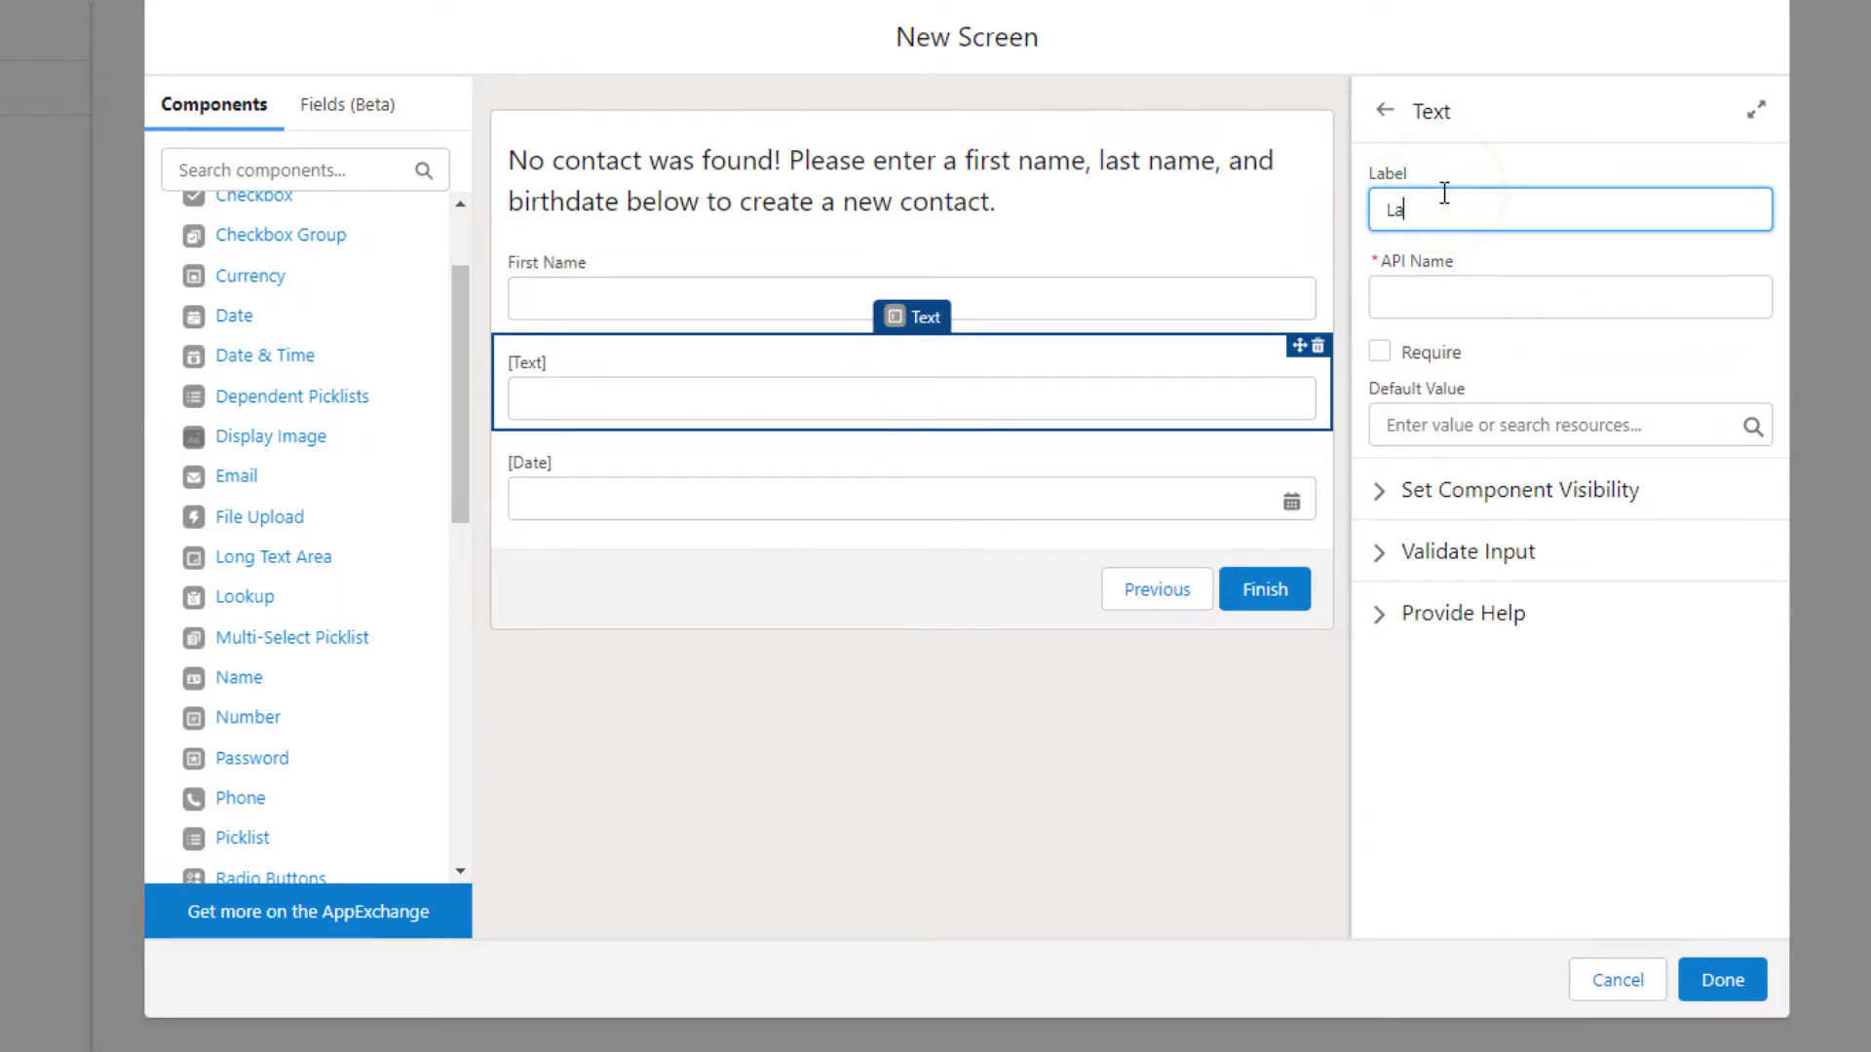
pyautogui.write('st Name')
pyautogui.press('Tab')
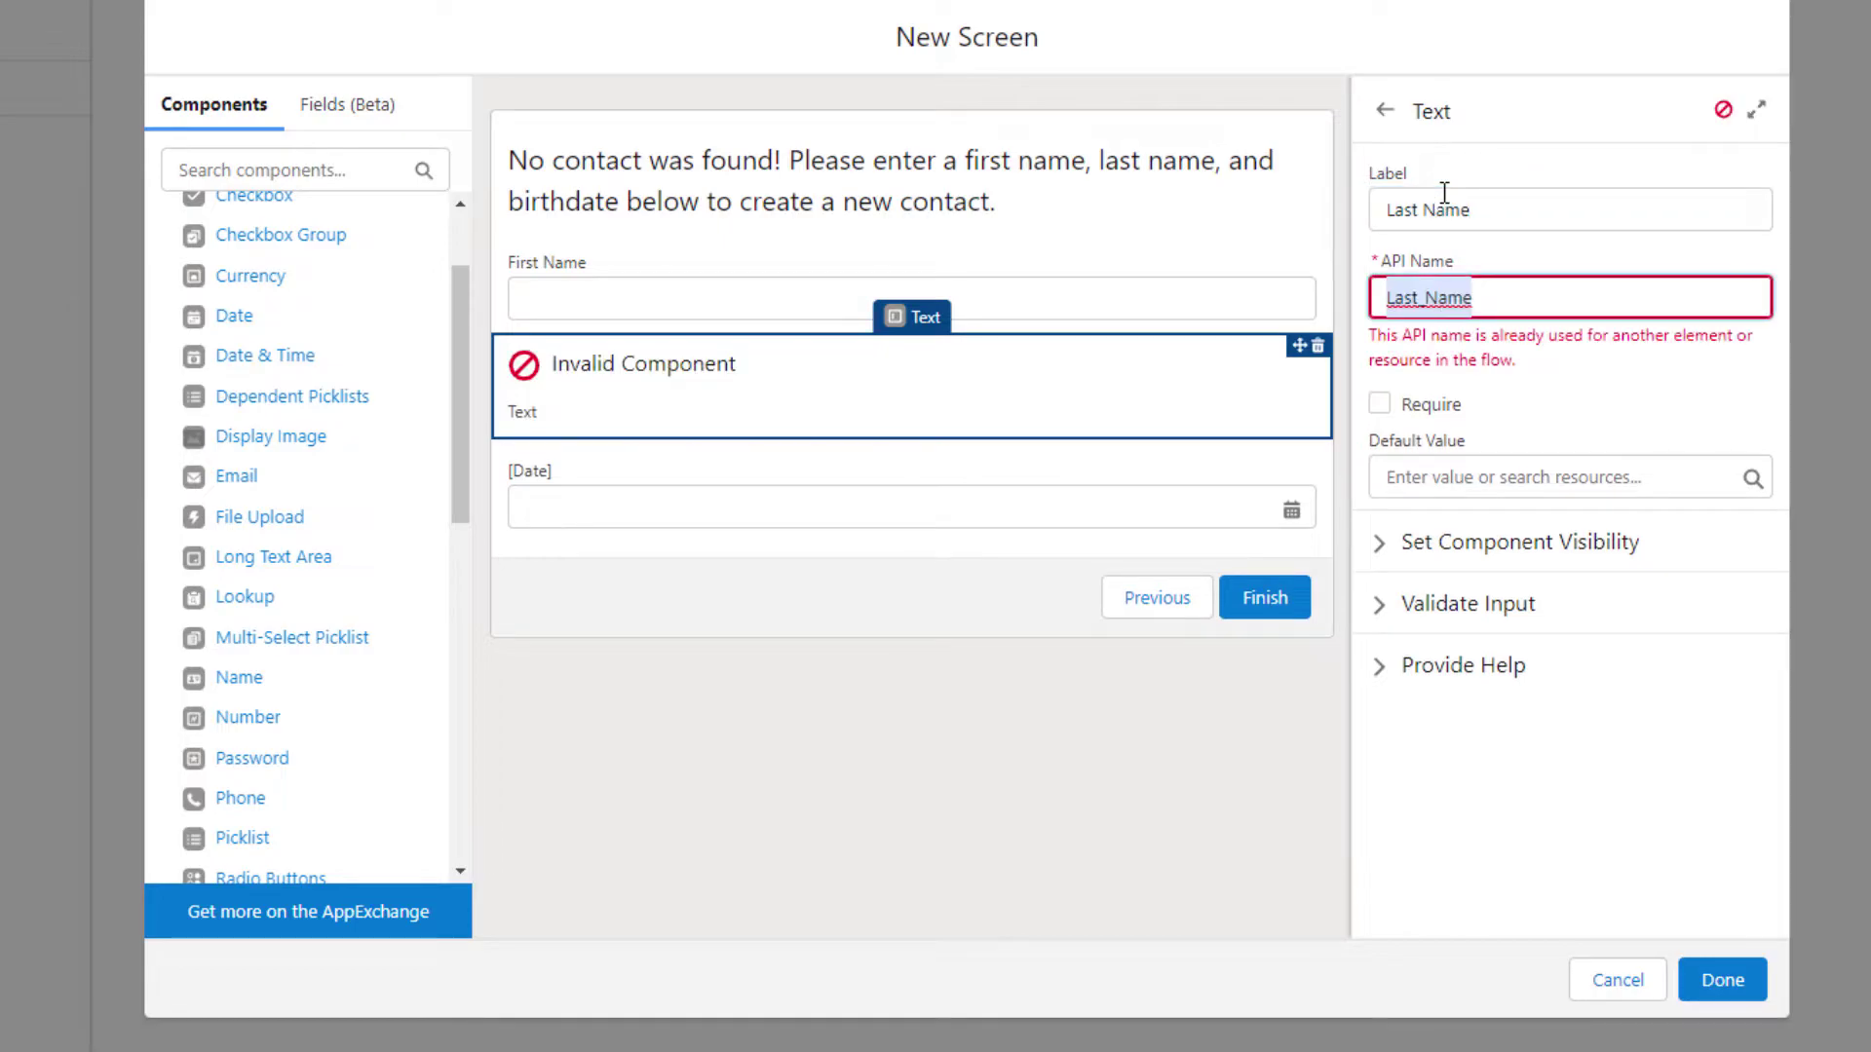
pyautogui.click(1507, 288)
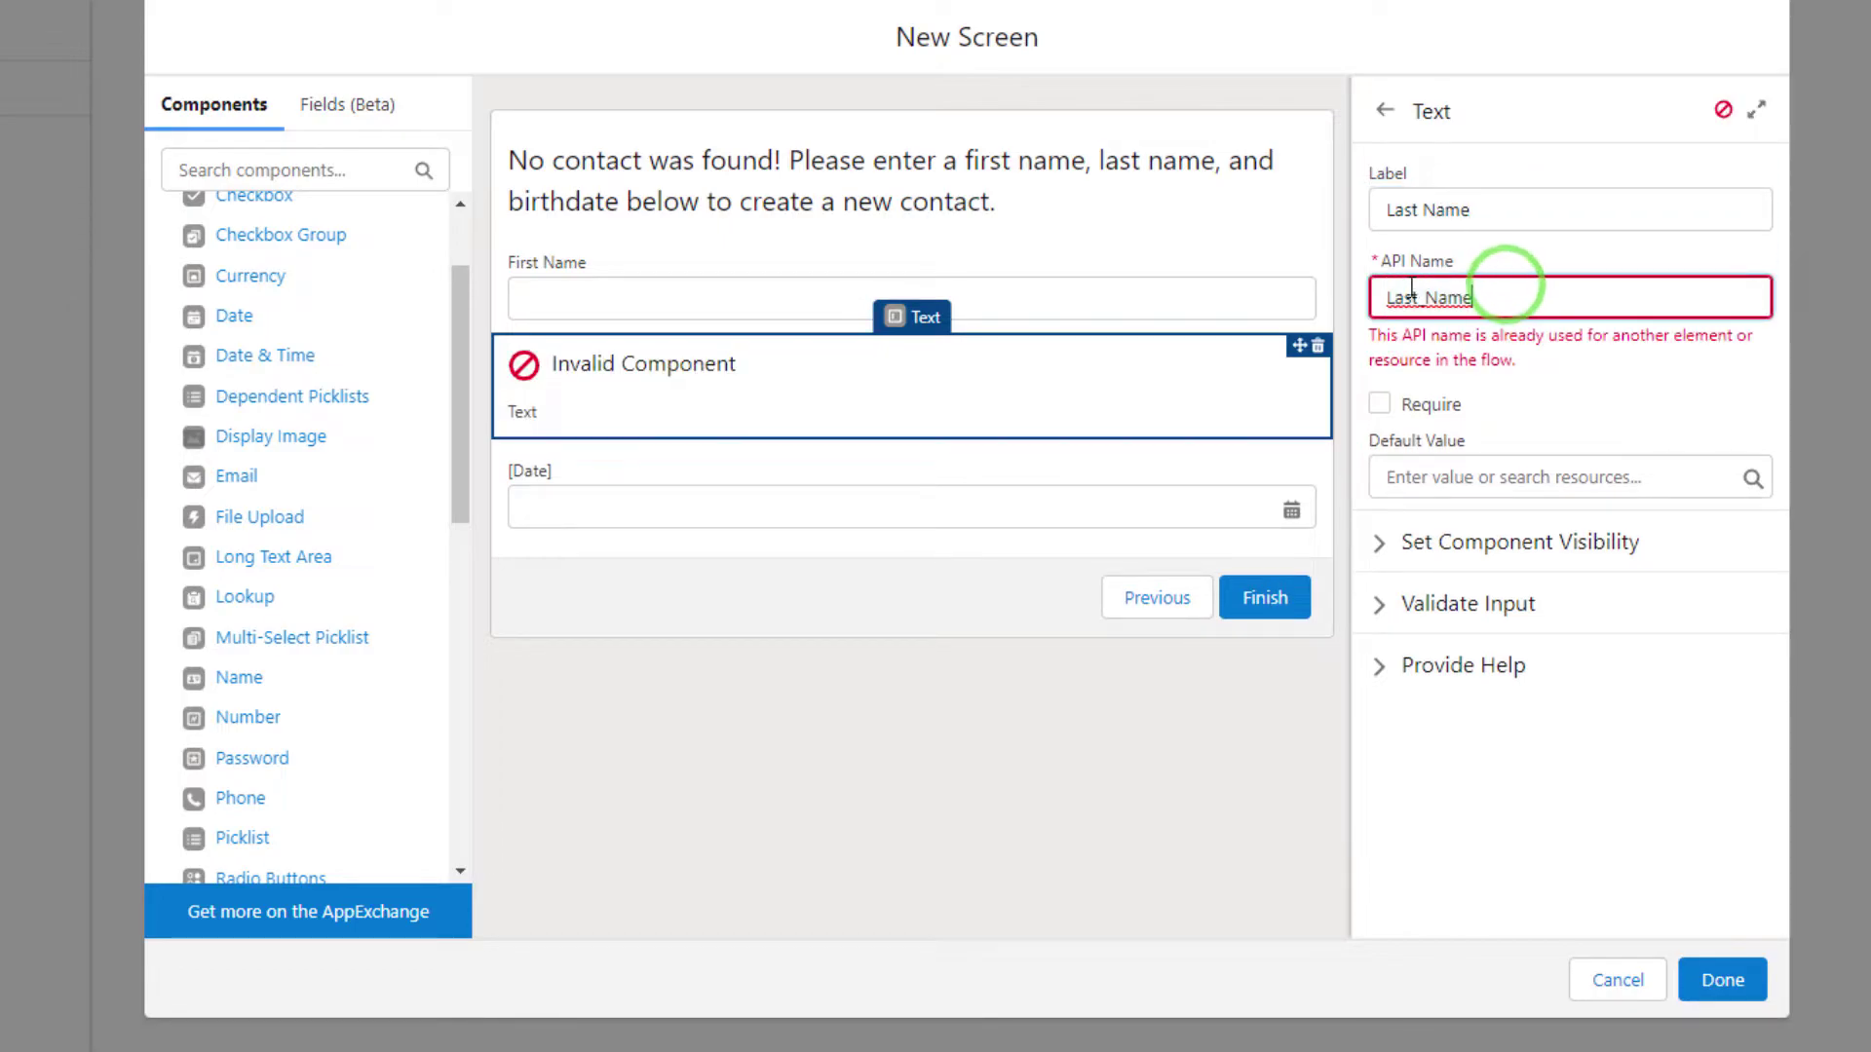
pyautogui.click(1563, 361)
# Step: Label the date field Birthdate with the unique API name Birthdate2
pyautogui.click(682, 480)
pyautogui.click(1411, 205)
pyautogui.write('Birthdate')
pyautogui.press('Tab')
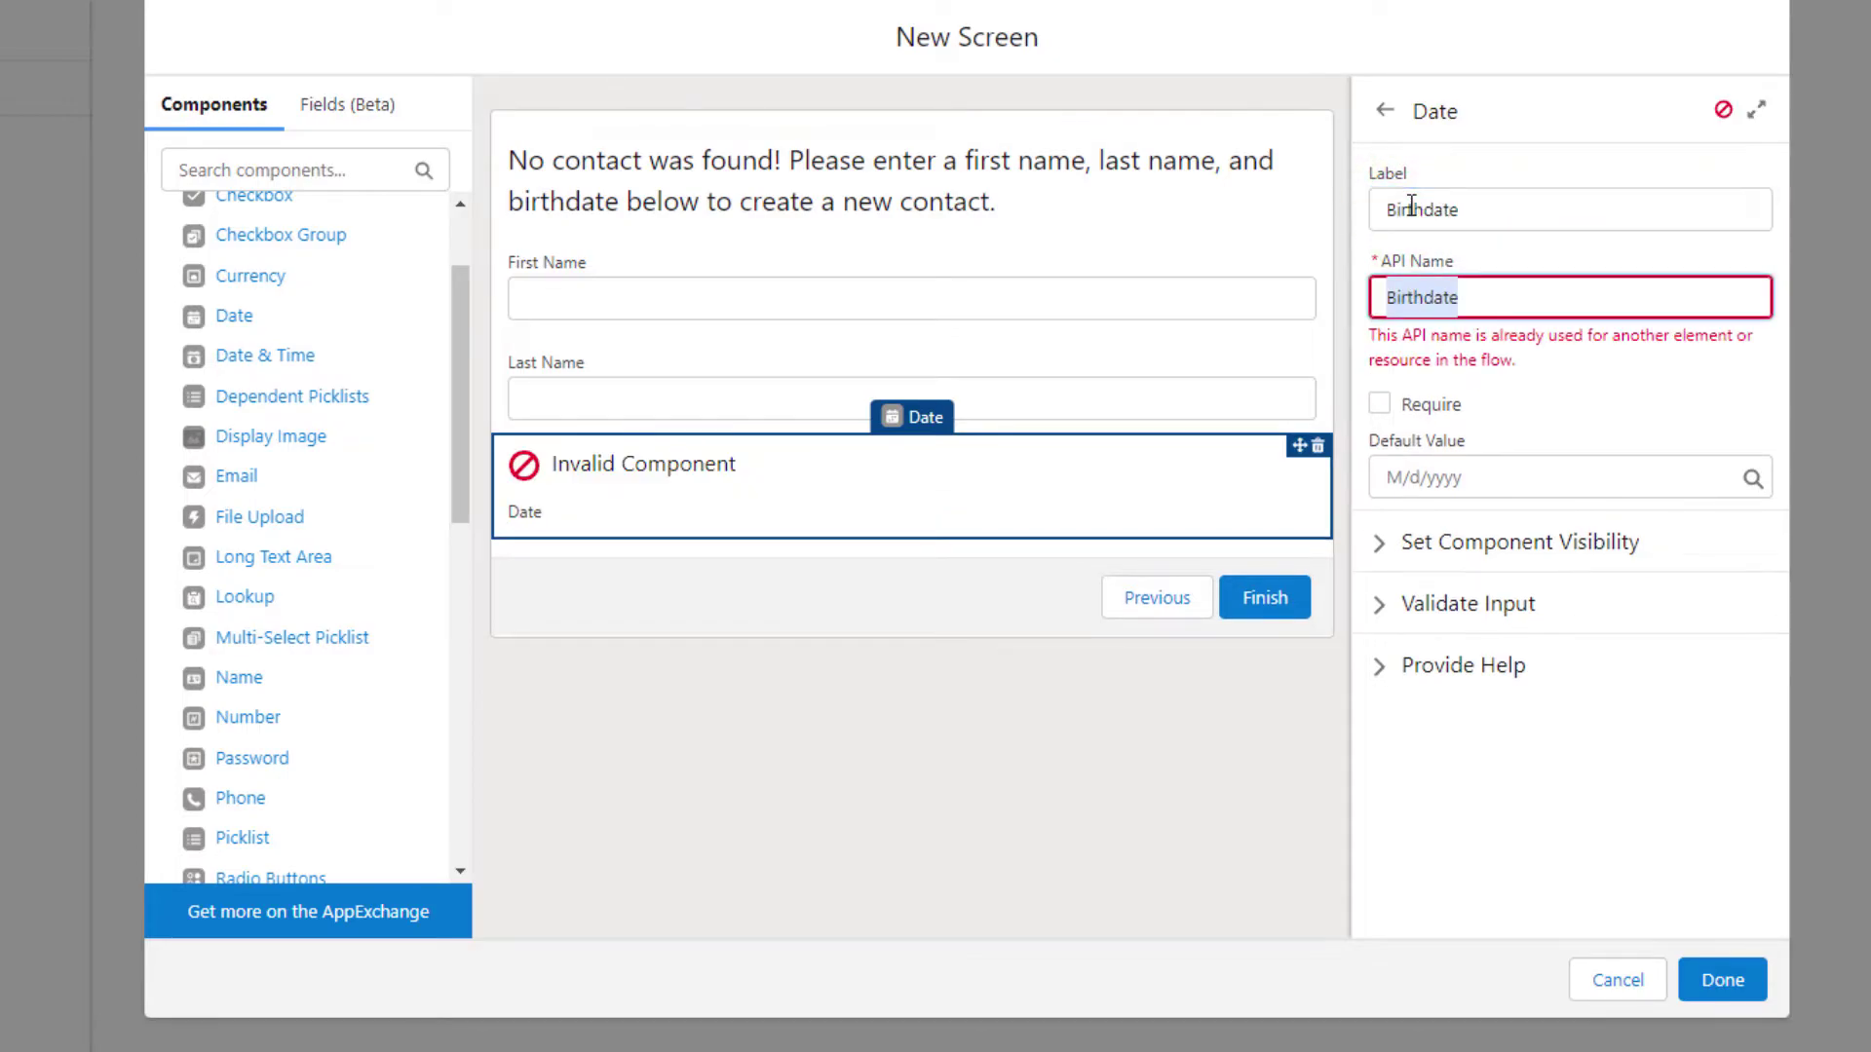
pyautogui.press('End')
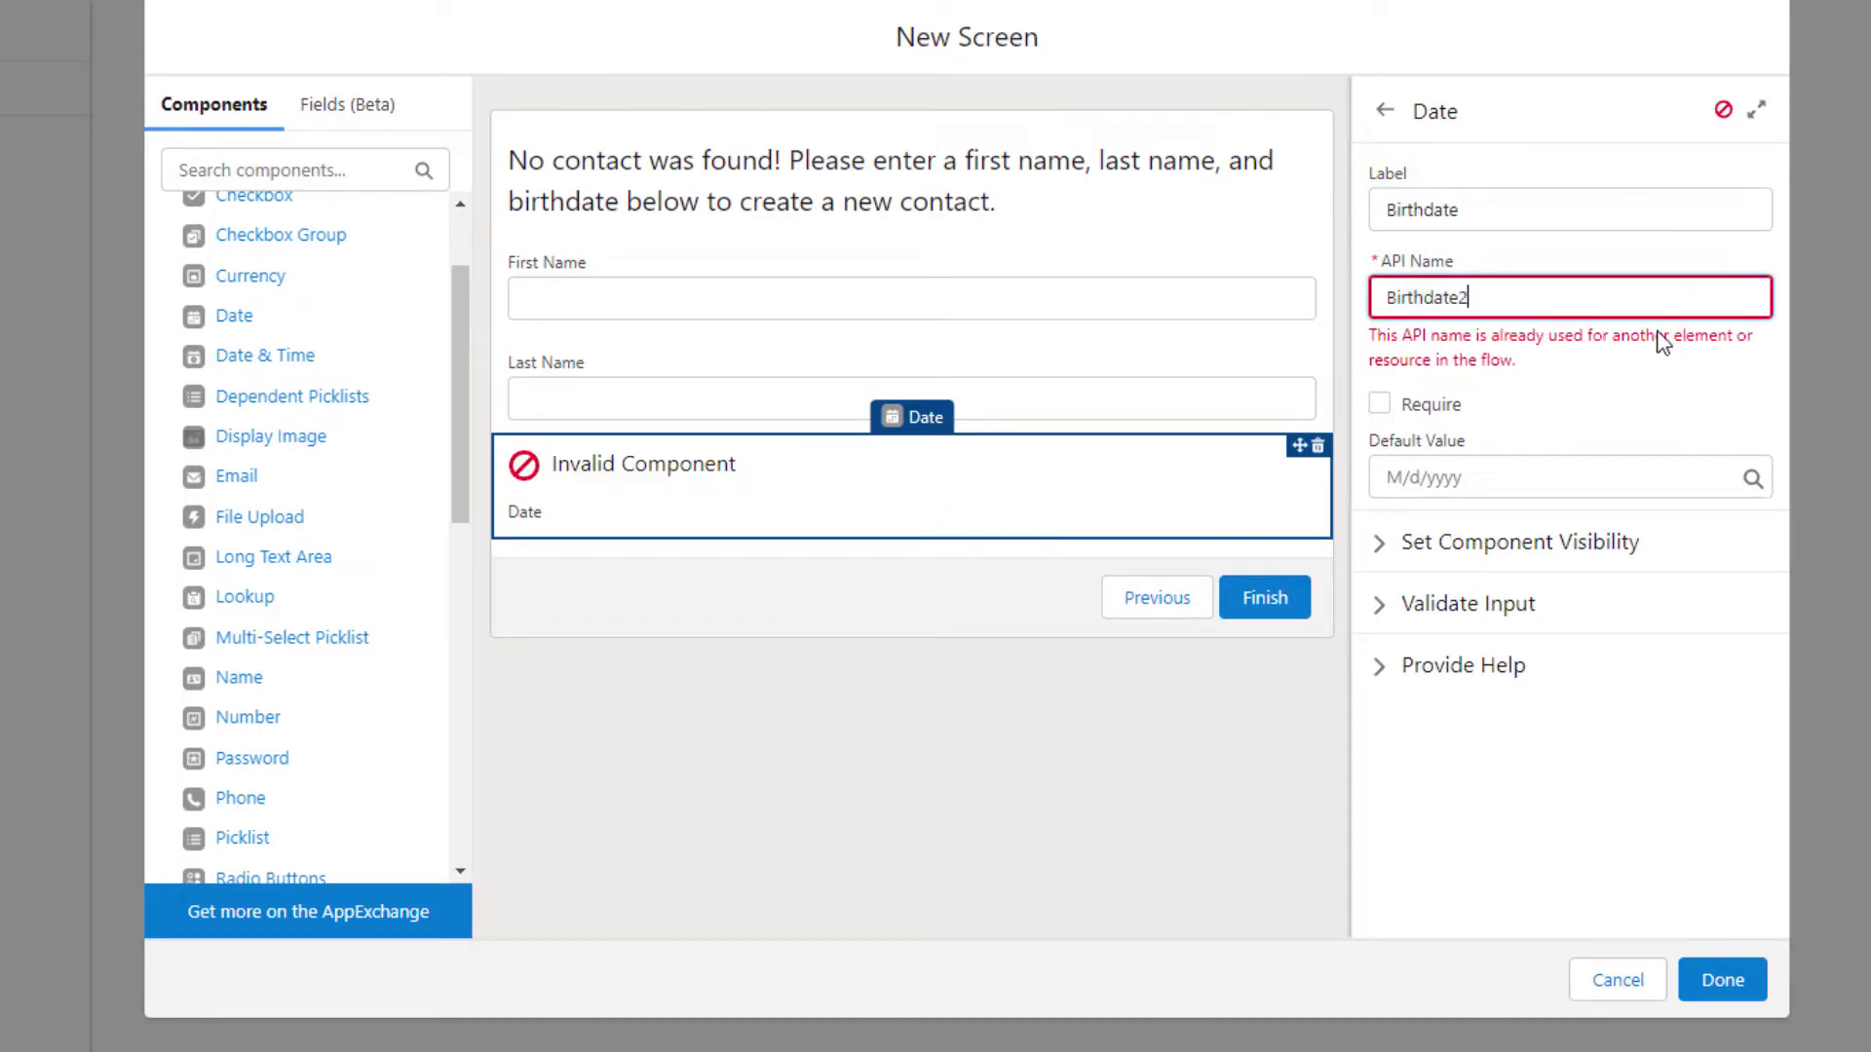
pyautogui.write('2')
pyautogui.click(1657, 395)
# Step: Make First Name, Last Name and Birthdate required fields
pyautogui.click(1051, 283)
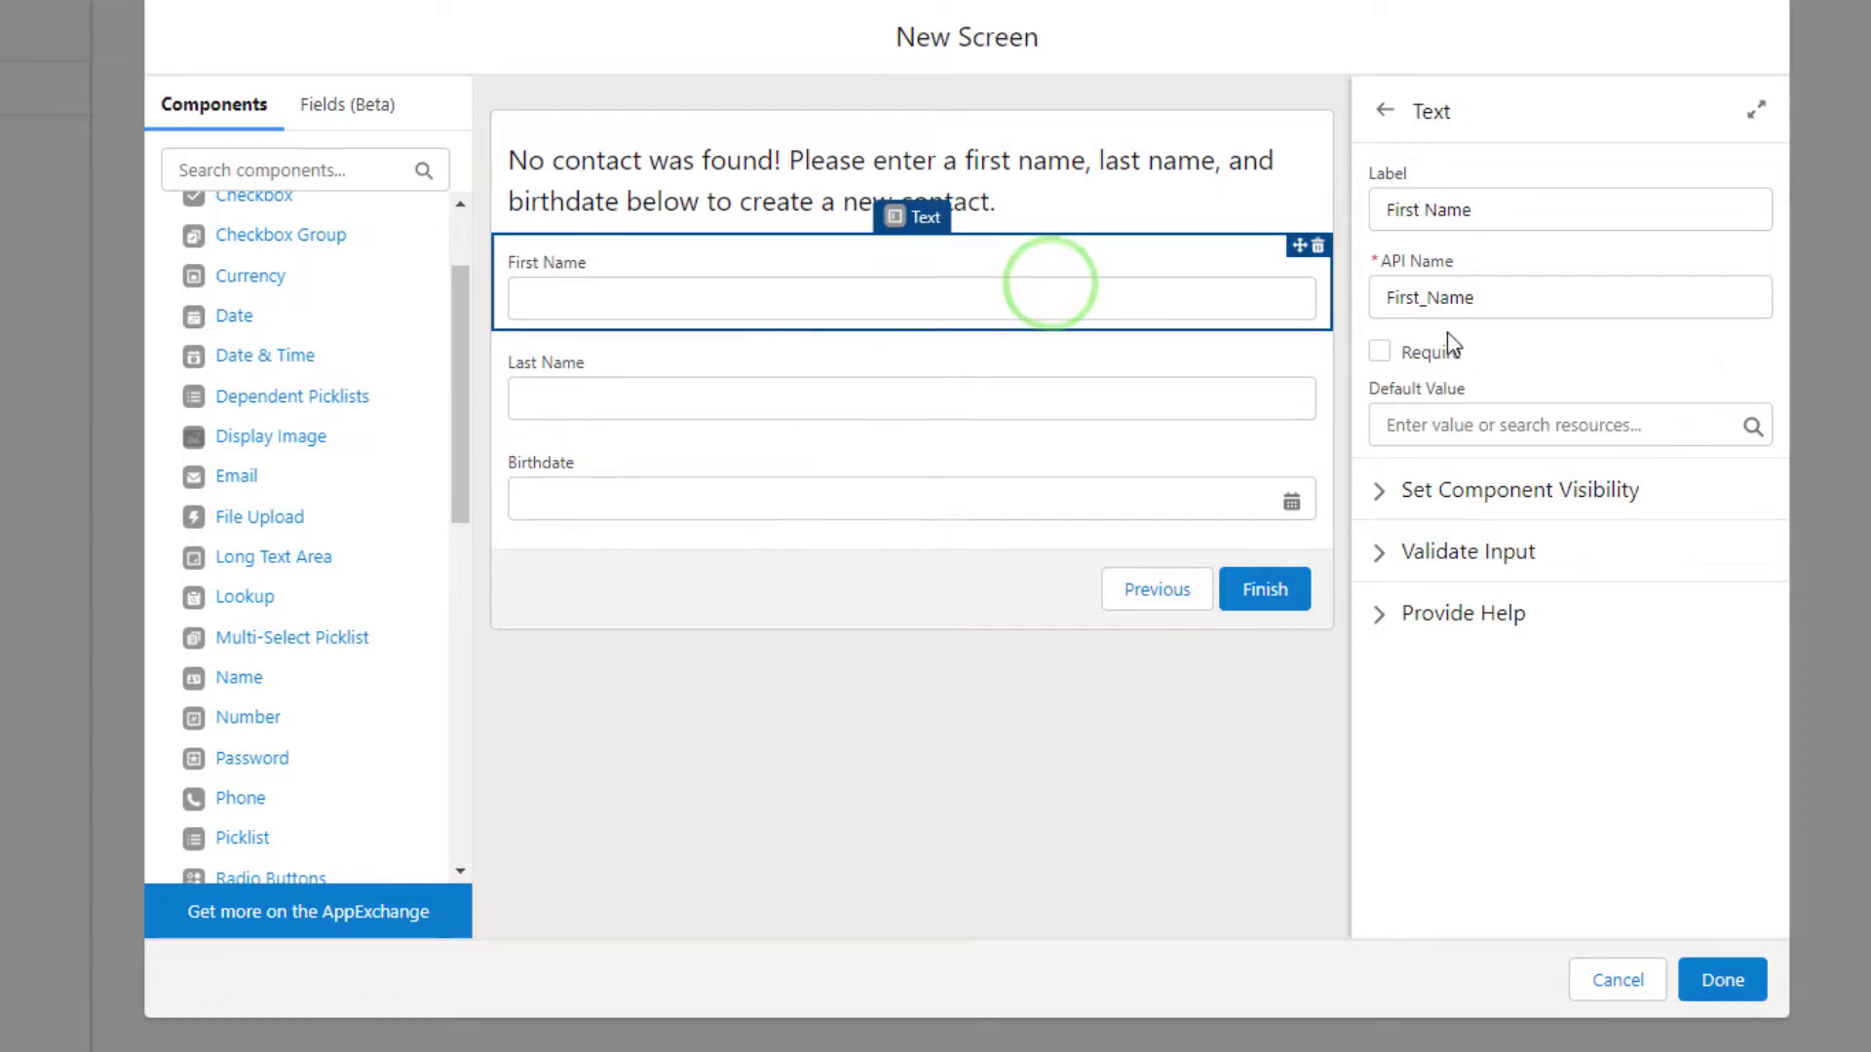
pyautogui.click(1380, 351)
pyautogui.click(1081, 341)
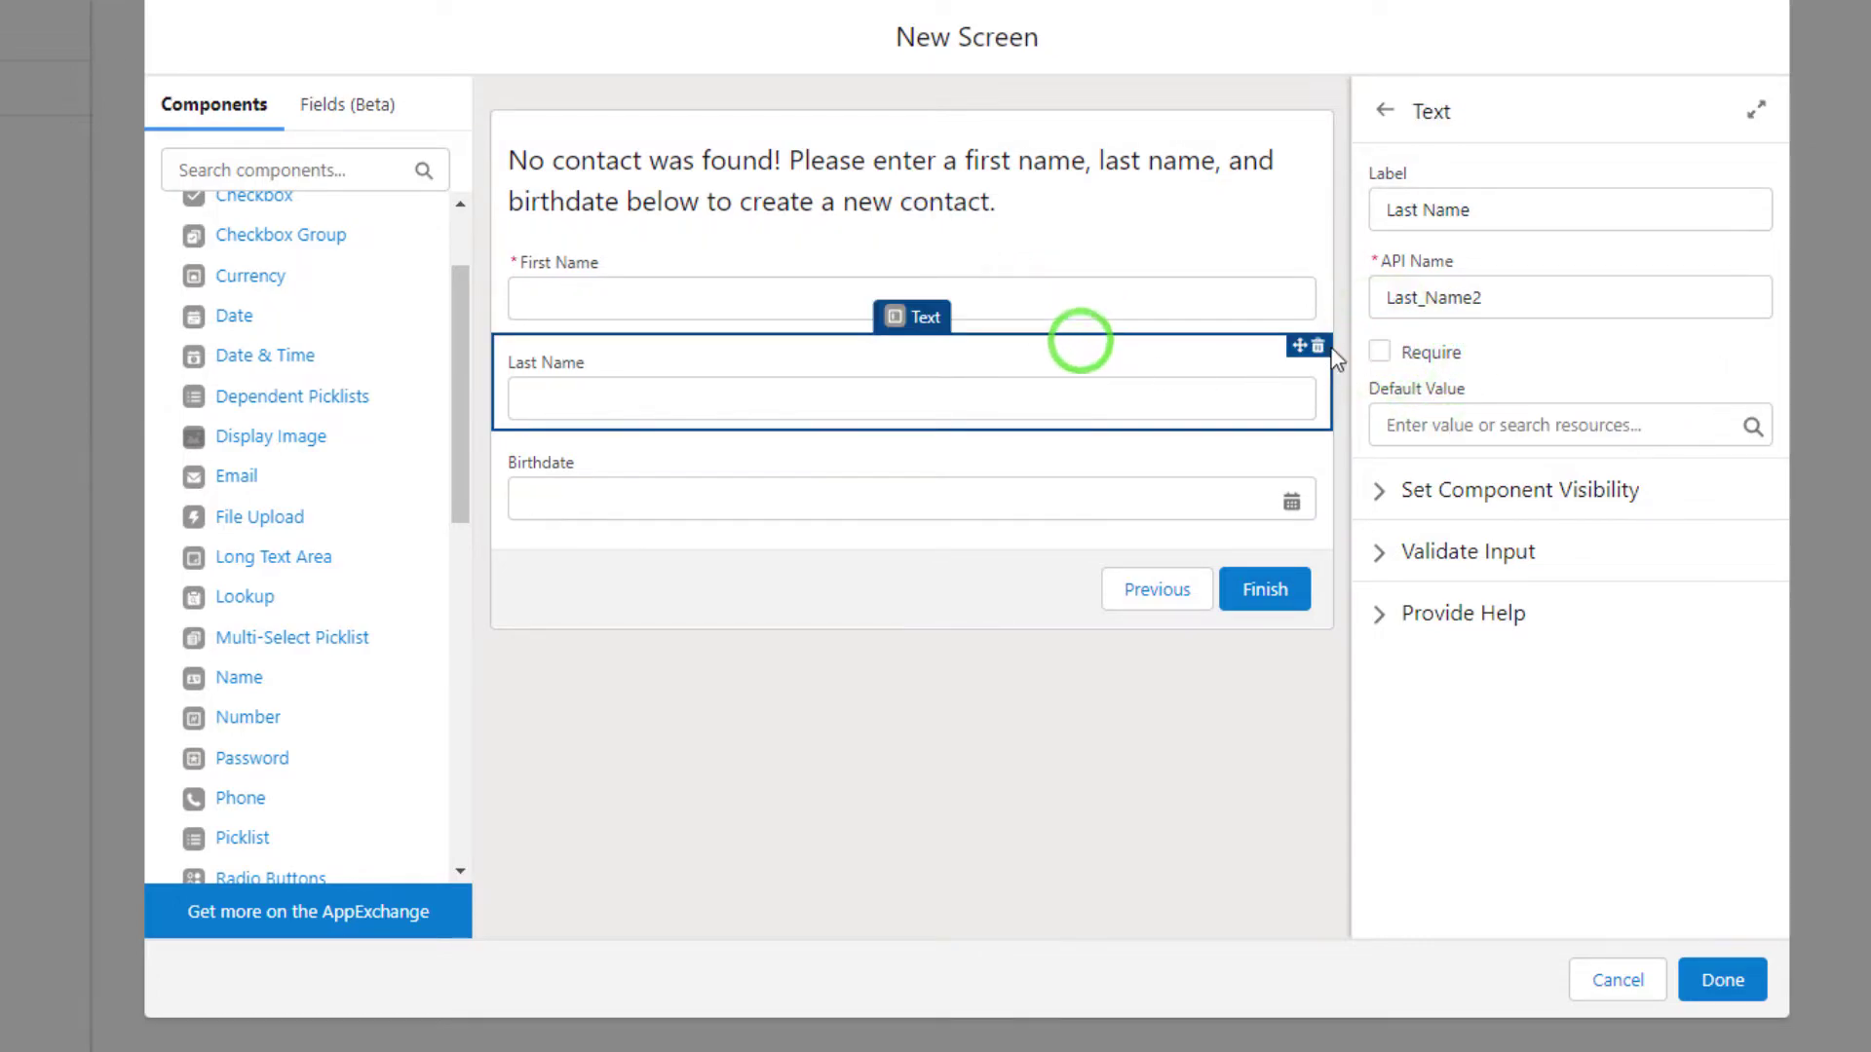
pyautogui.click(1431, 351)
pyautogui.click(915, 472)
pyautogui.click(1426, 352)
# Step: Make the whole instruction message bold
pyautogui.click(979, 214)
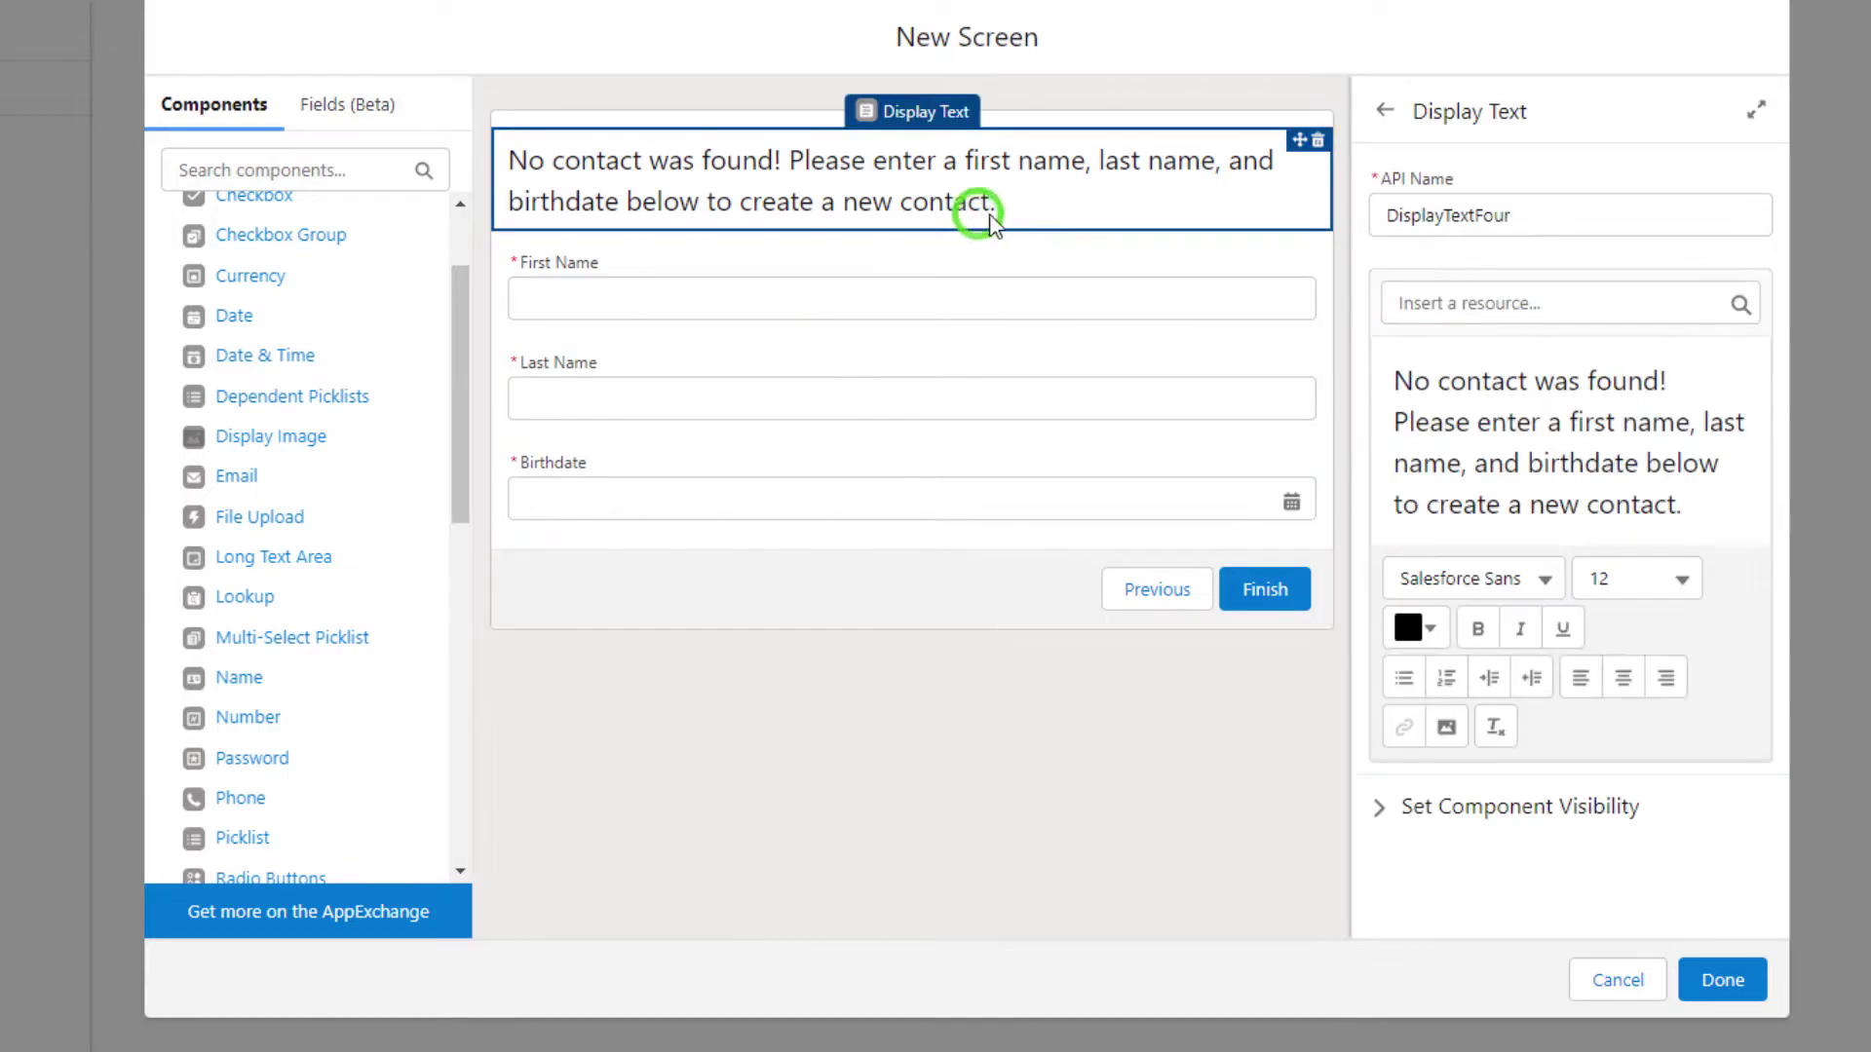
pyautogui.moveTo(1725, 505); pyautogui.dragTo(1393, 375)
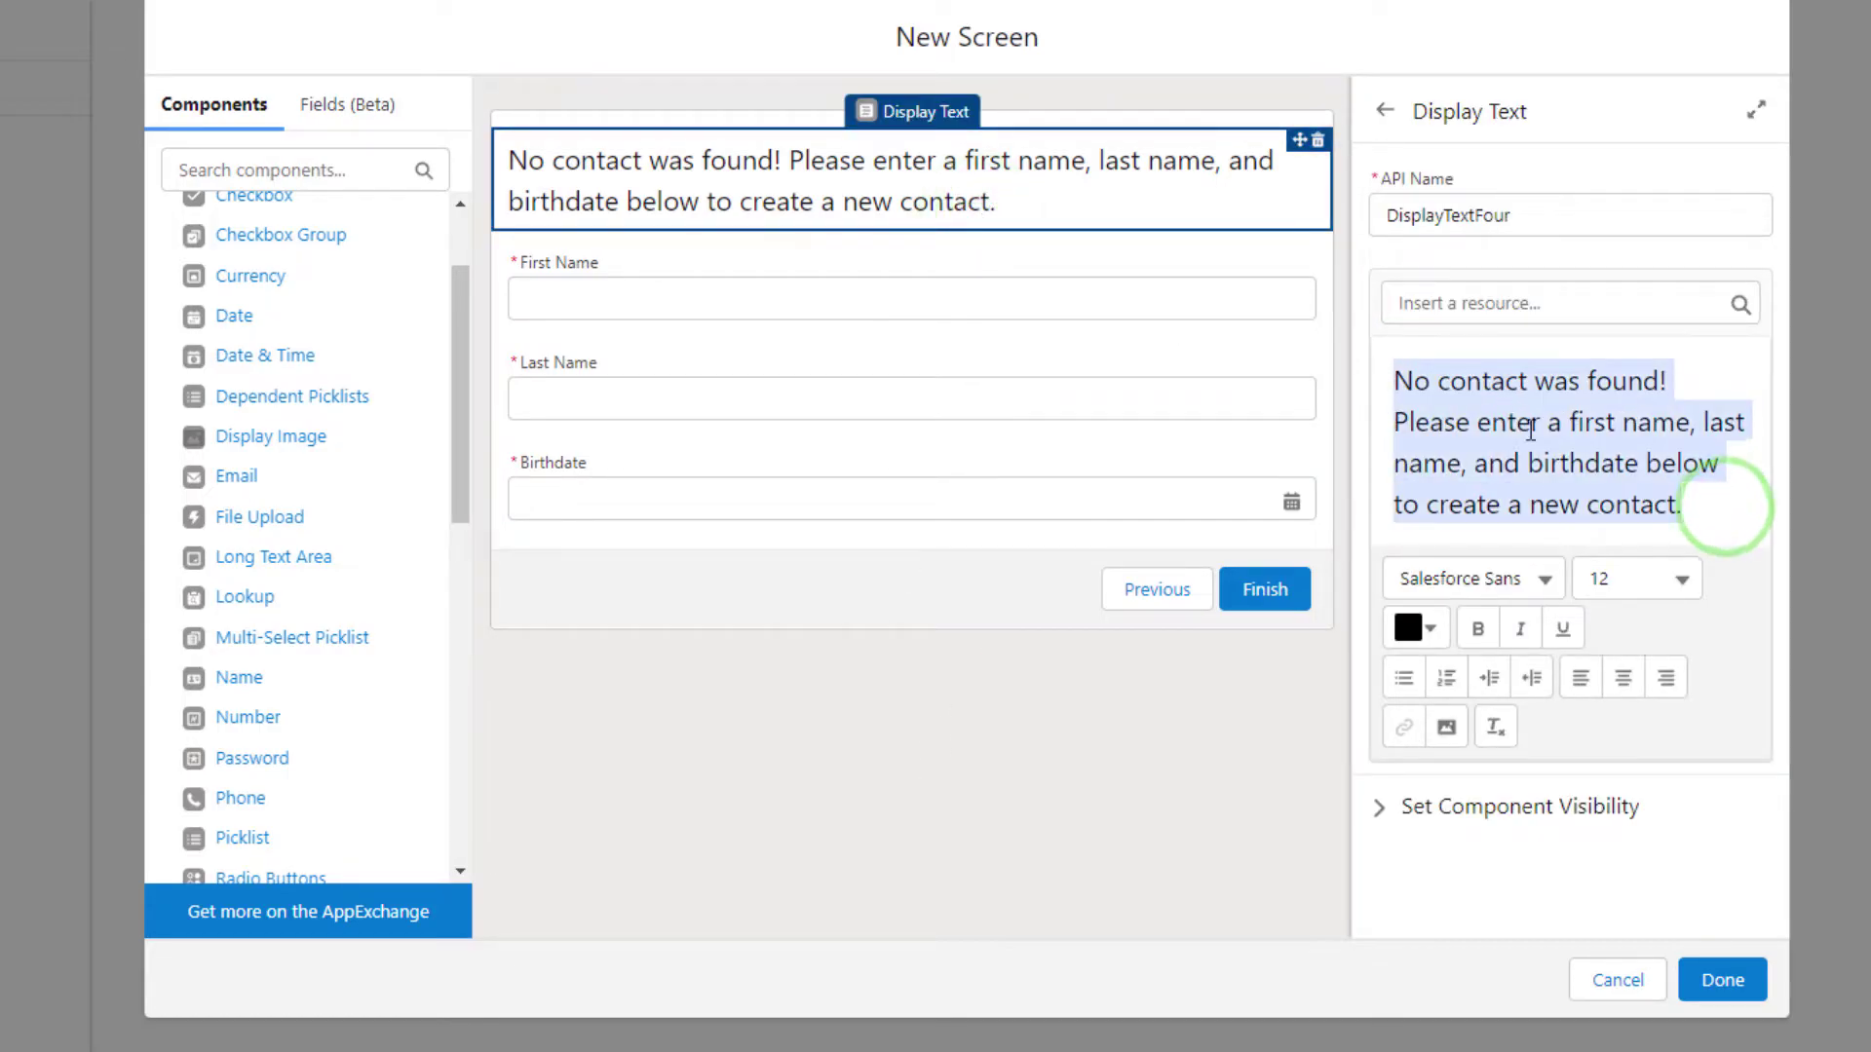
pyautogui.click(1474, 633)
pyautogui.click(1481, 635)
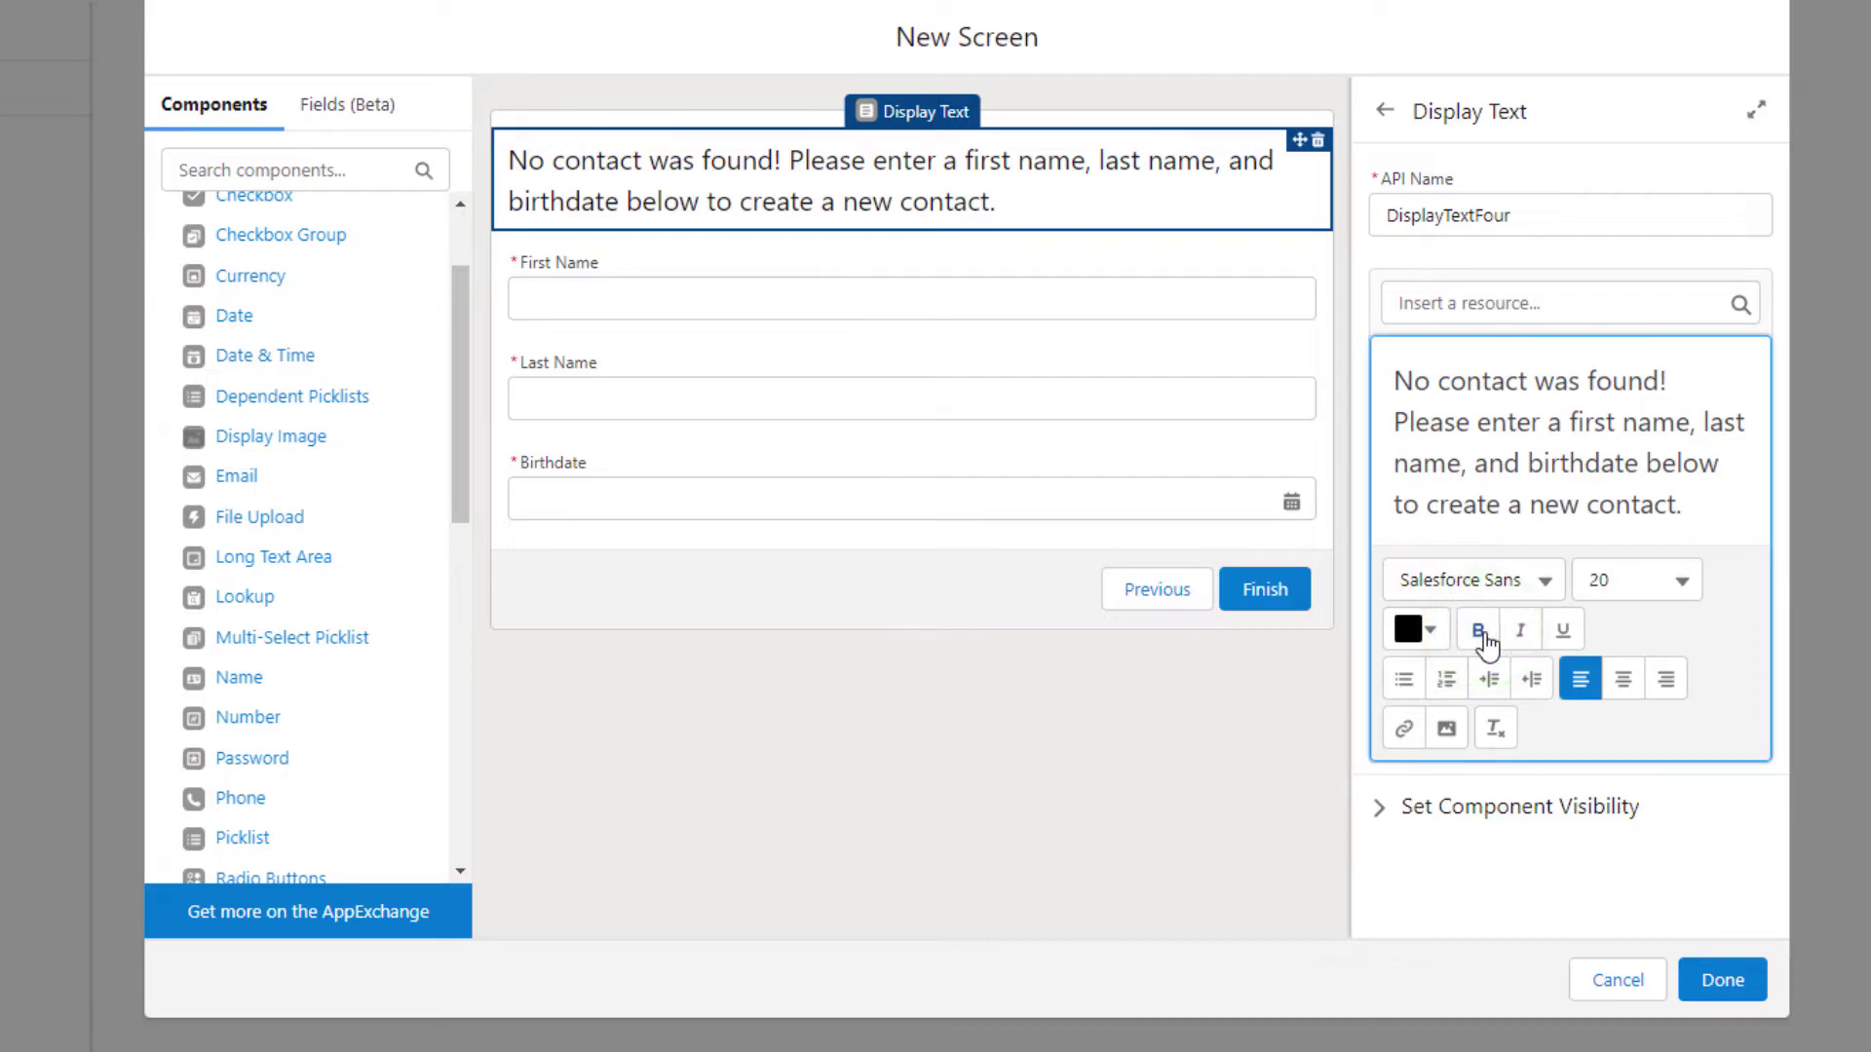
pyautogui.hotkey('ctrl', 'a')
pyautogui.click(1478, 630)
pyautogui.click(1514, 424)
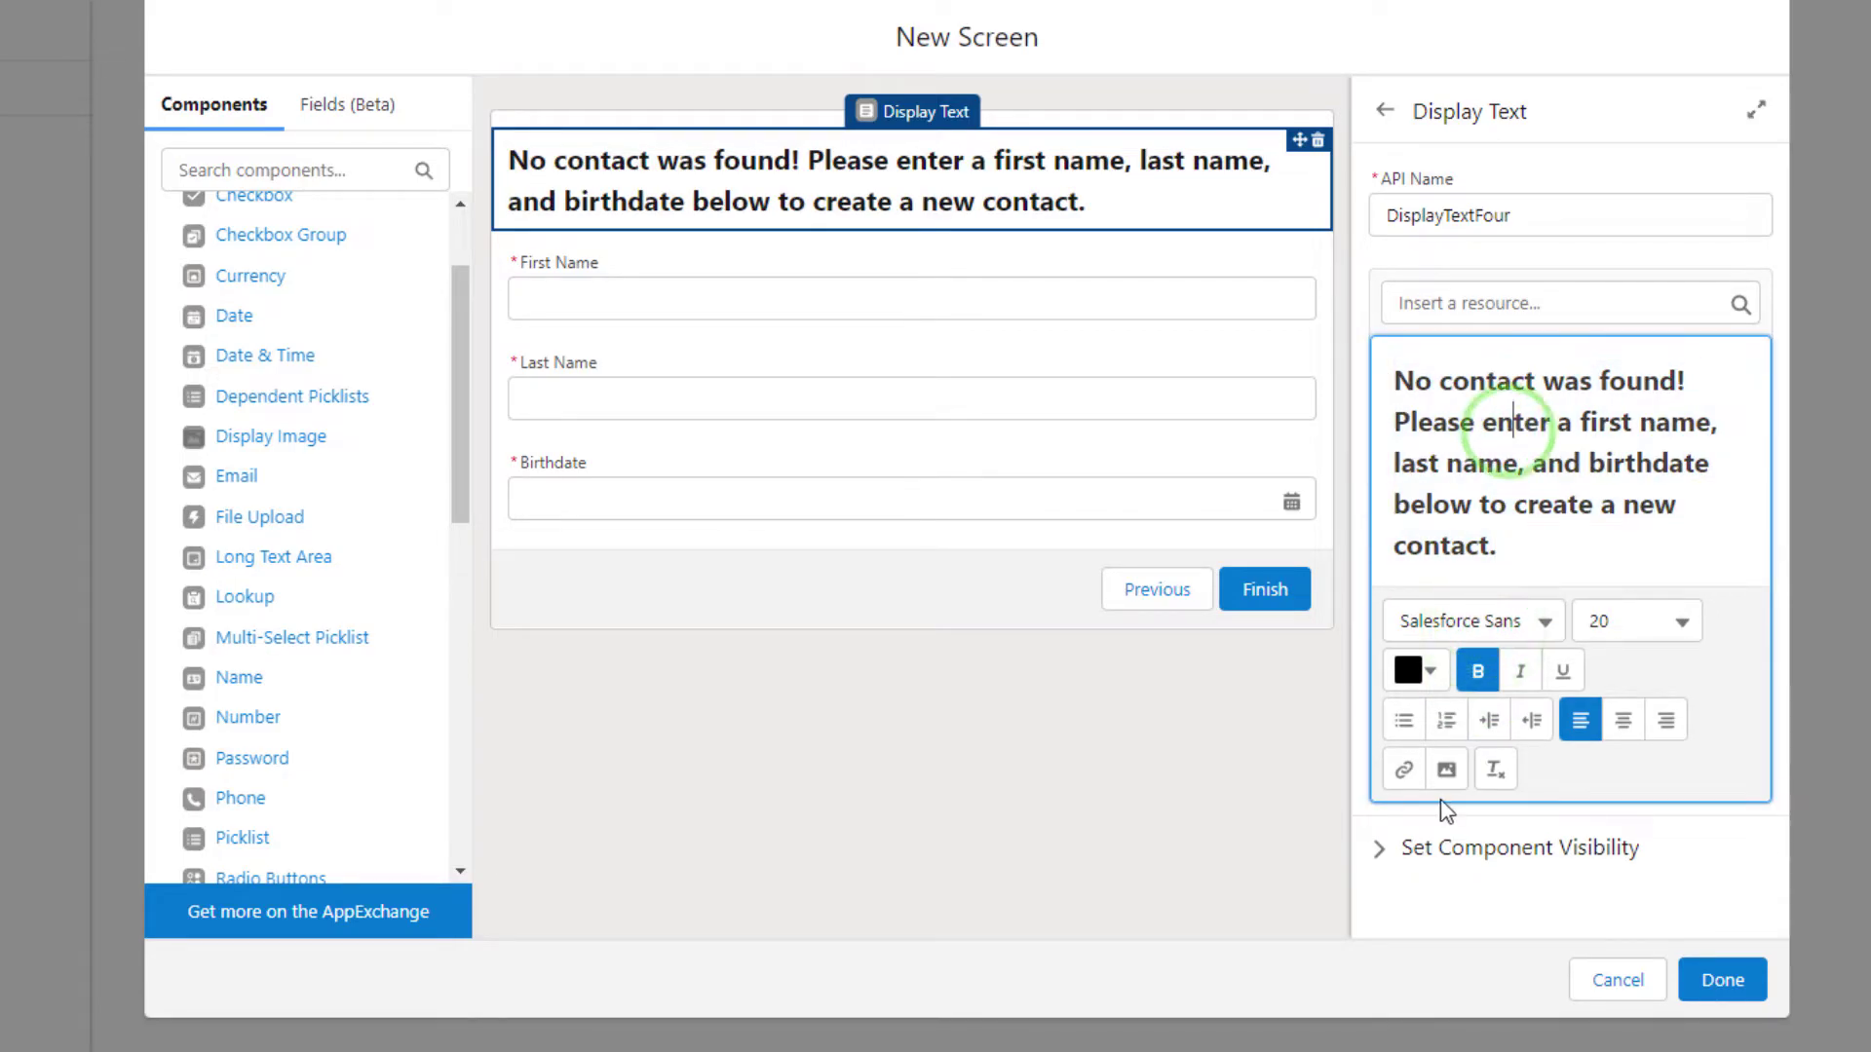
pyautogui.click(1150, 778)
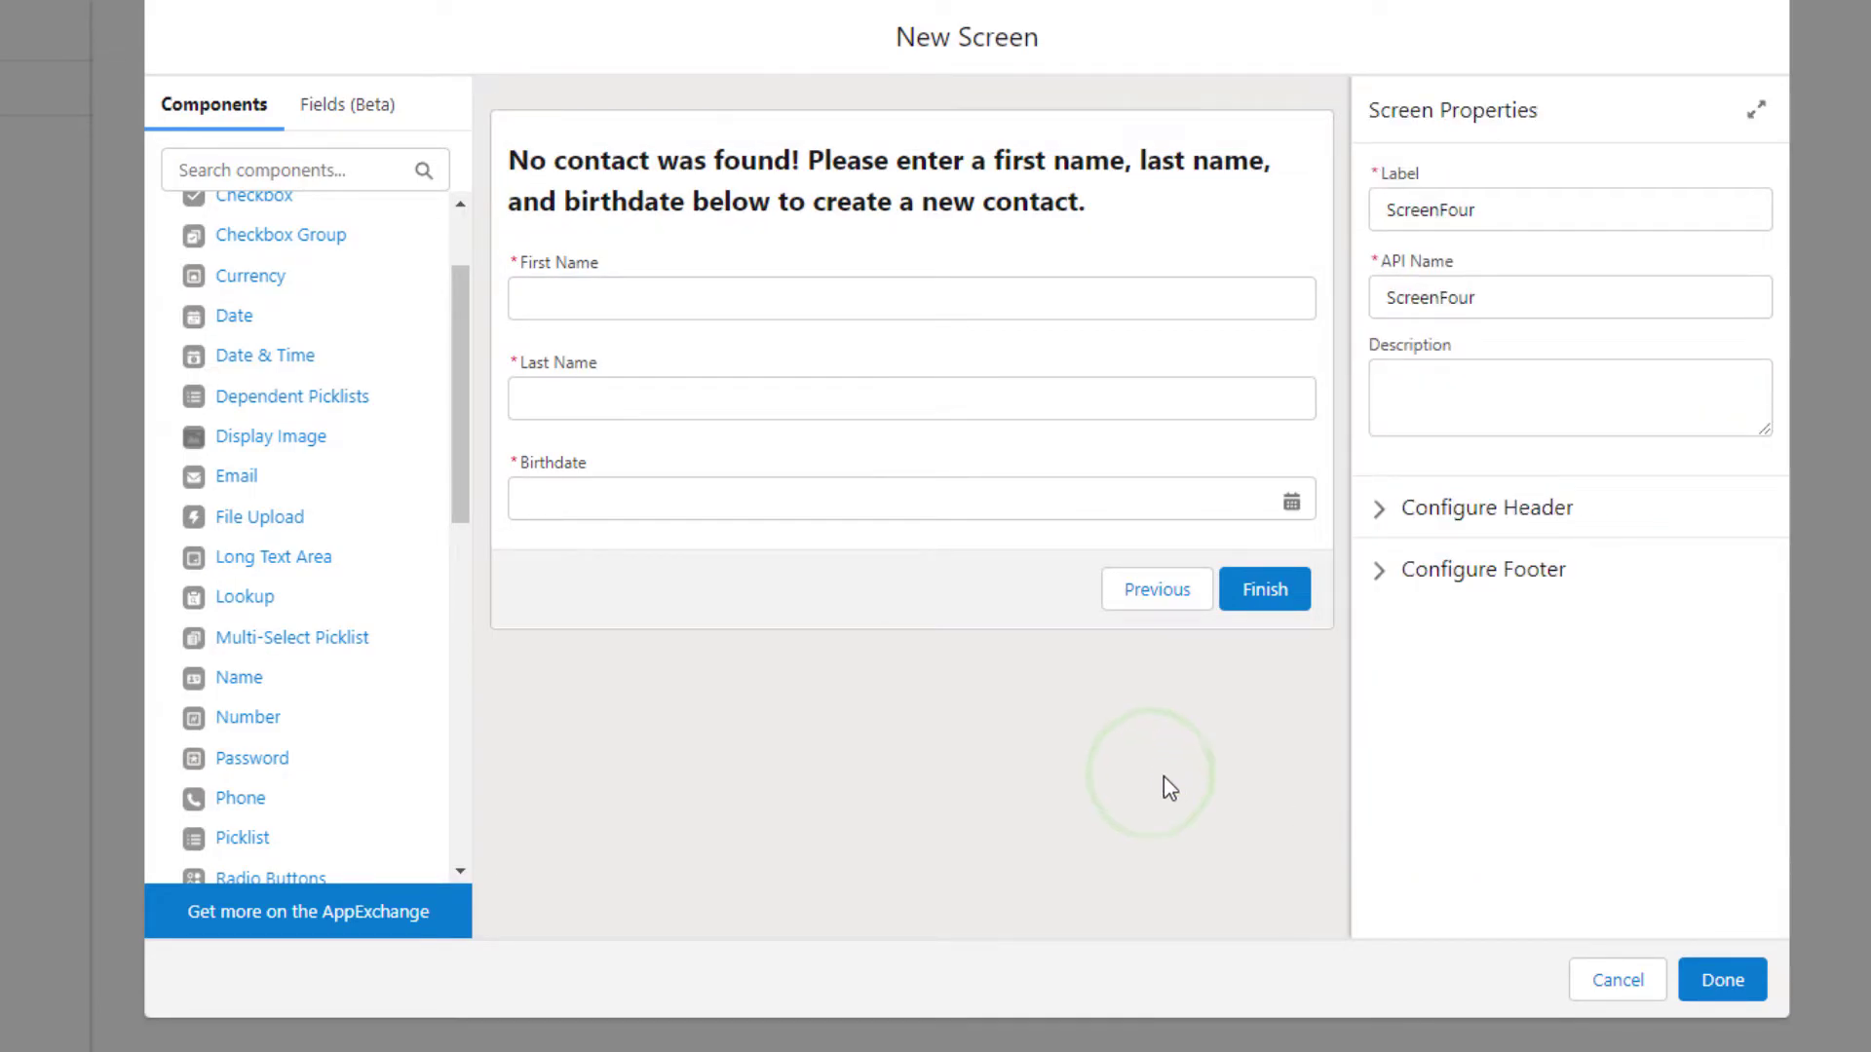
# Step: Close the screen and route the Matching Contacts Found? decision's No outcome to ScreenFour
pyautogui.click(1721, 979)
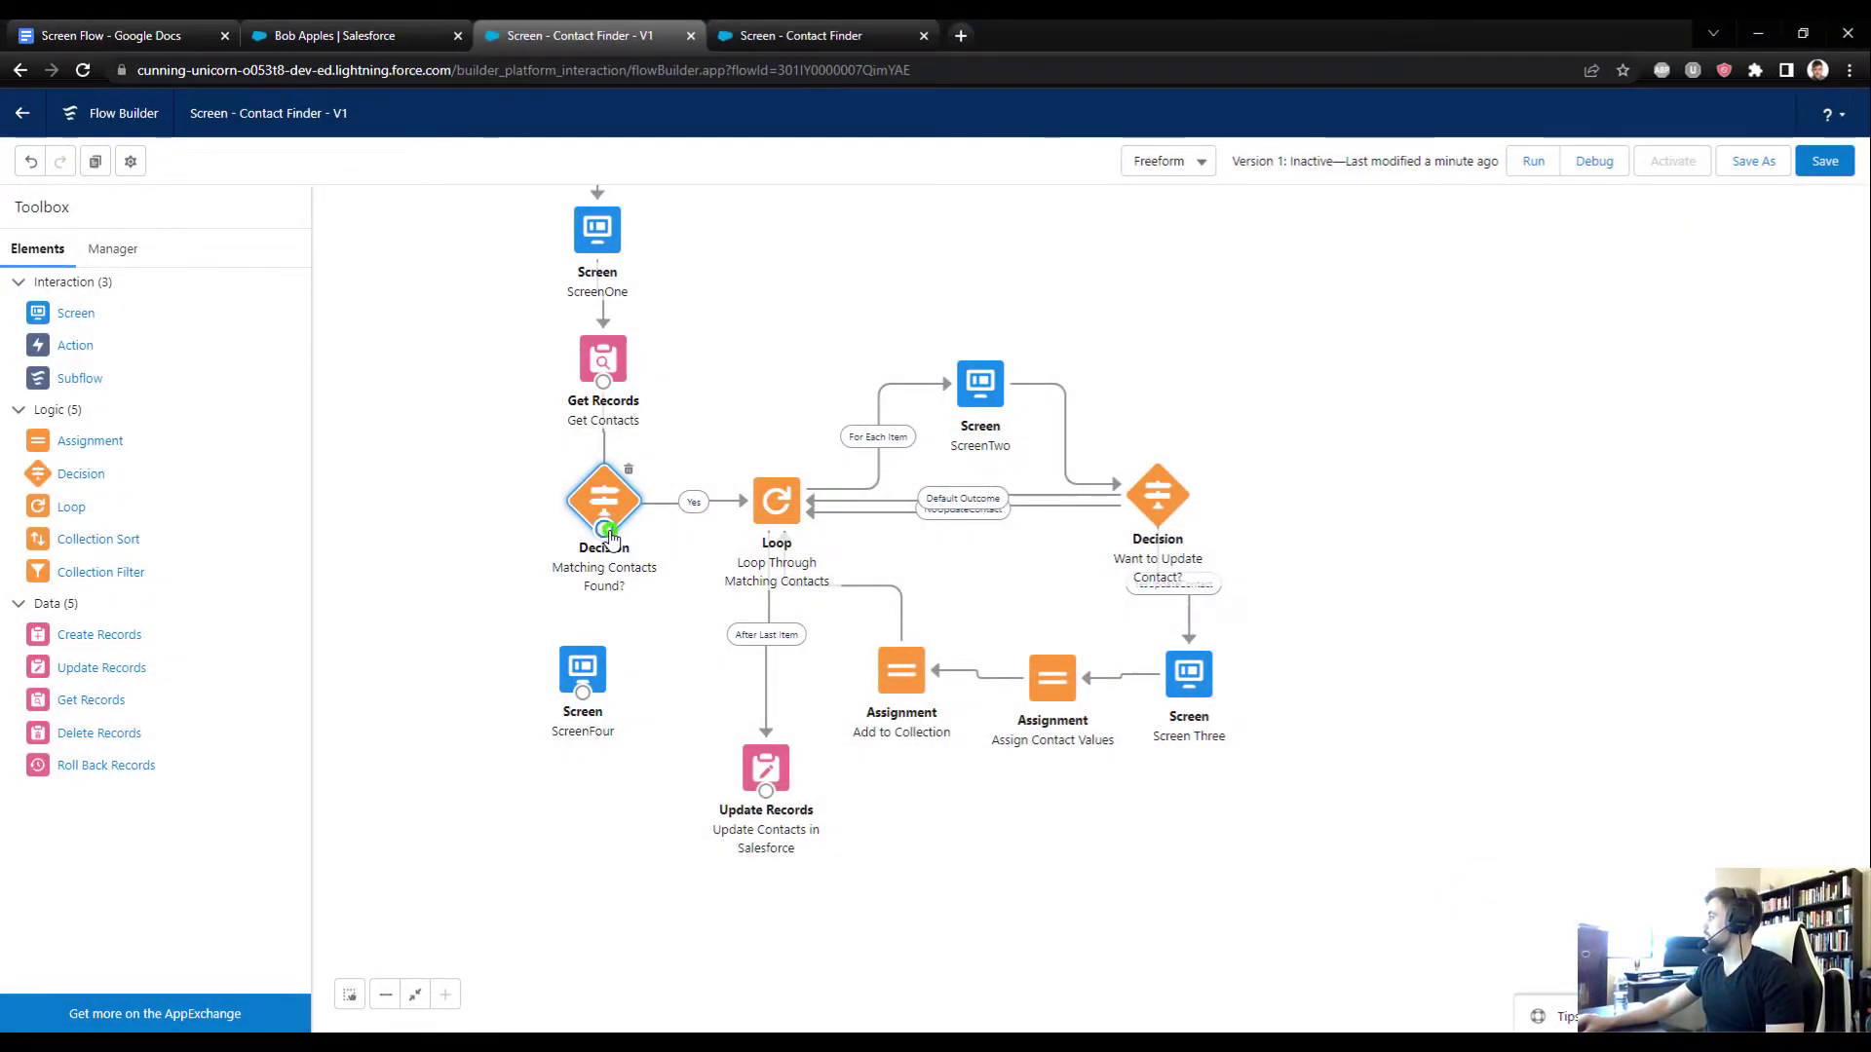
pyautogui.moveTo(606, 531); pyautogui.dragTo(583, 670)
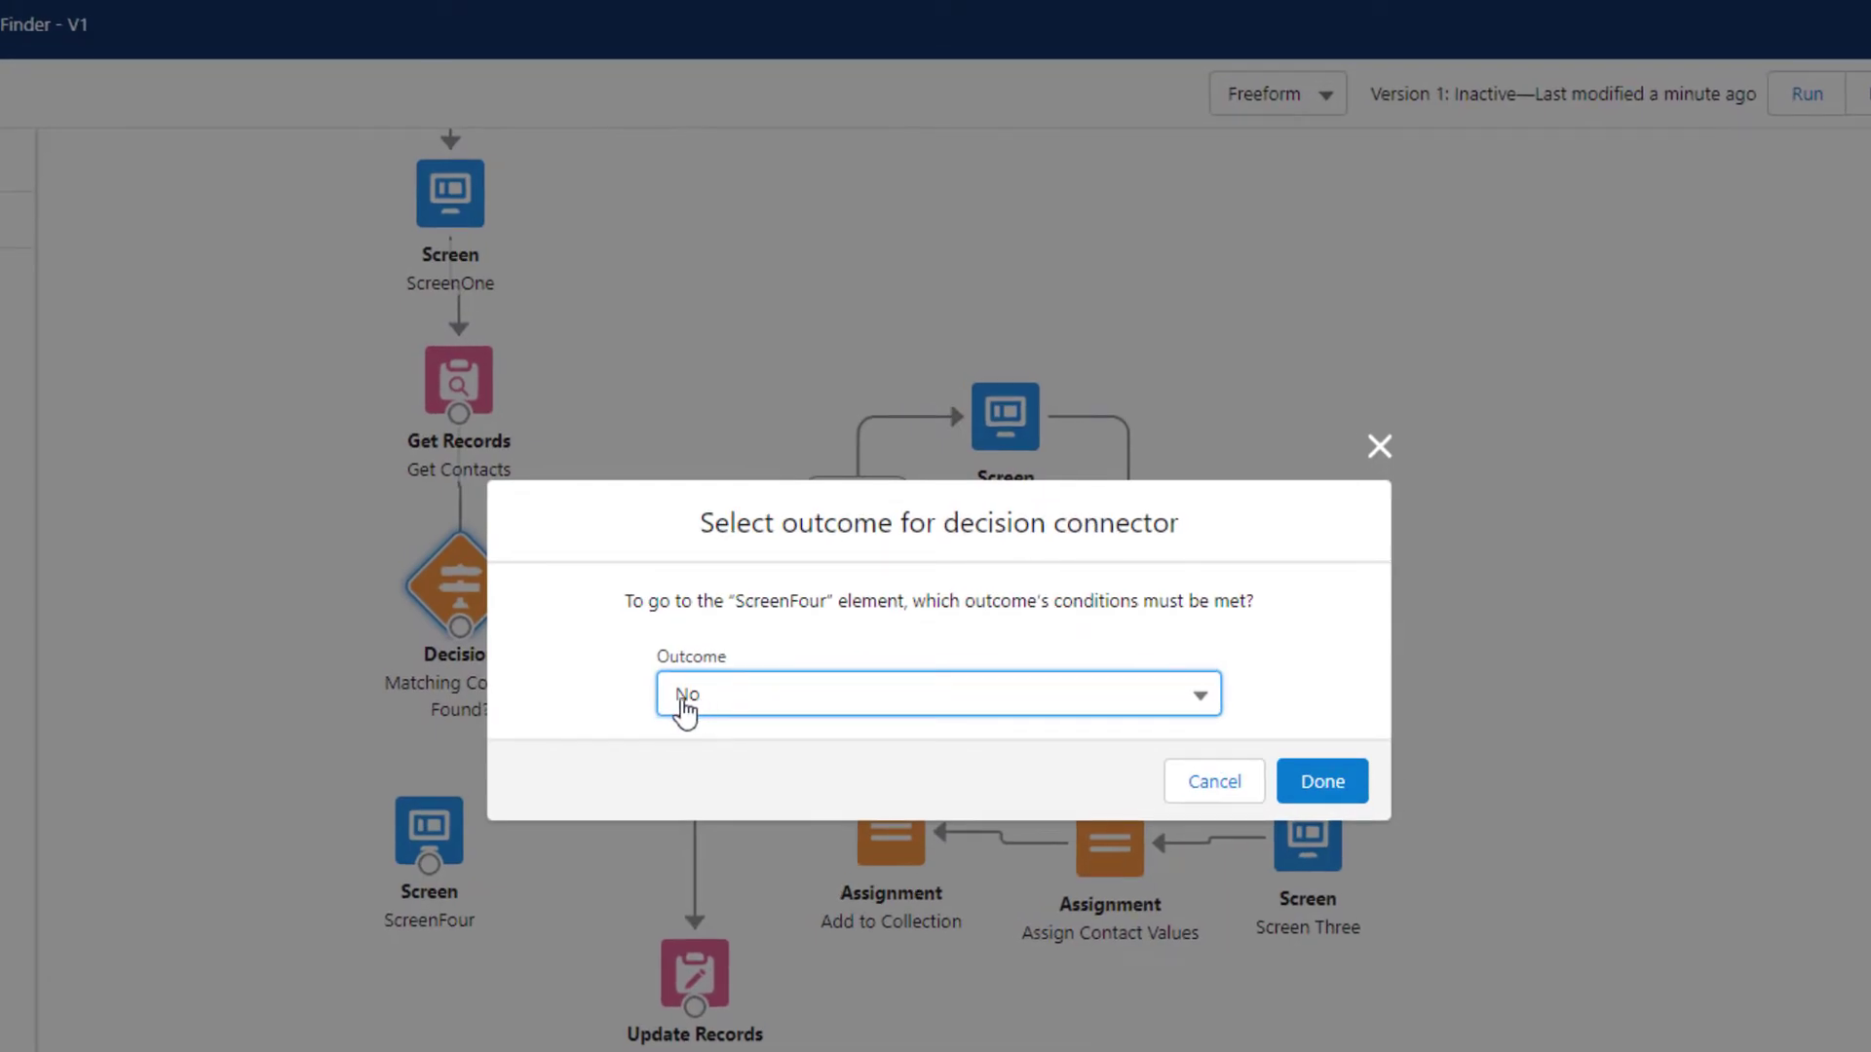
pyautogui.click(1317, 780)
pyautogui.moveTo(391, 830); pyautogui.dragTo(319, 865)
# Step: Nudge Update Records and ScreenFour into place, then drop an Assignment element beside ScreenFour
pyautogui.moveTo(703, 992); pyautogui.dragTo(721, 1002)
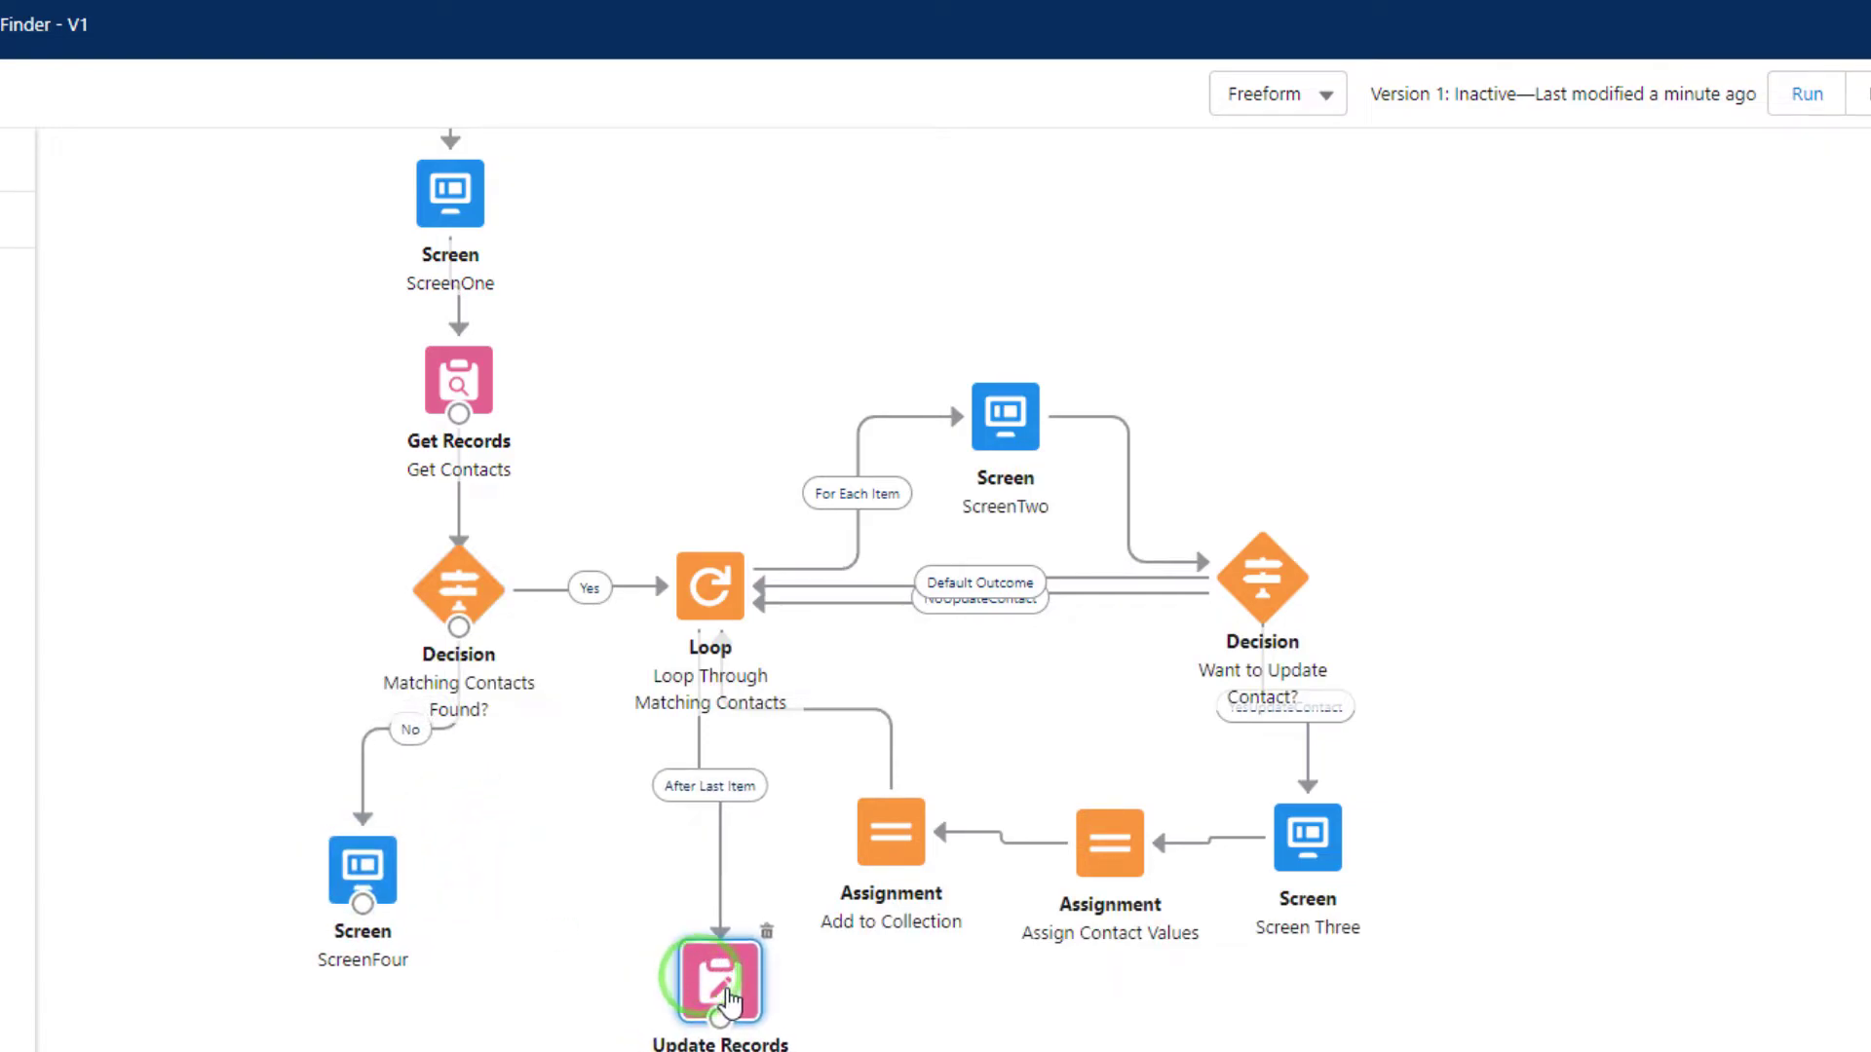
pyautogui.moveTo(362, 867); pyautogui.dragTo(344, 860)
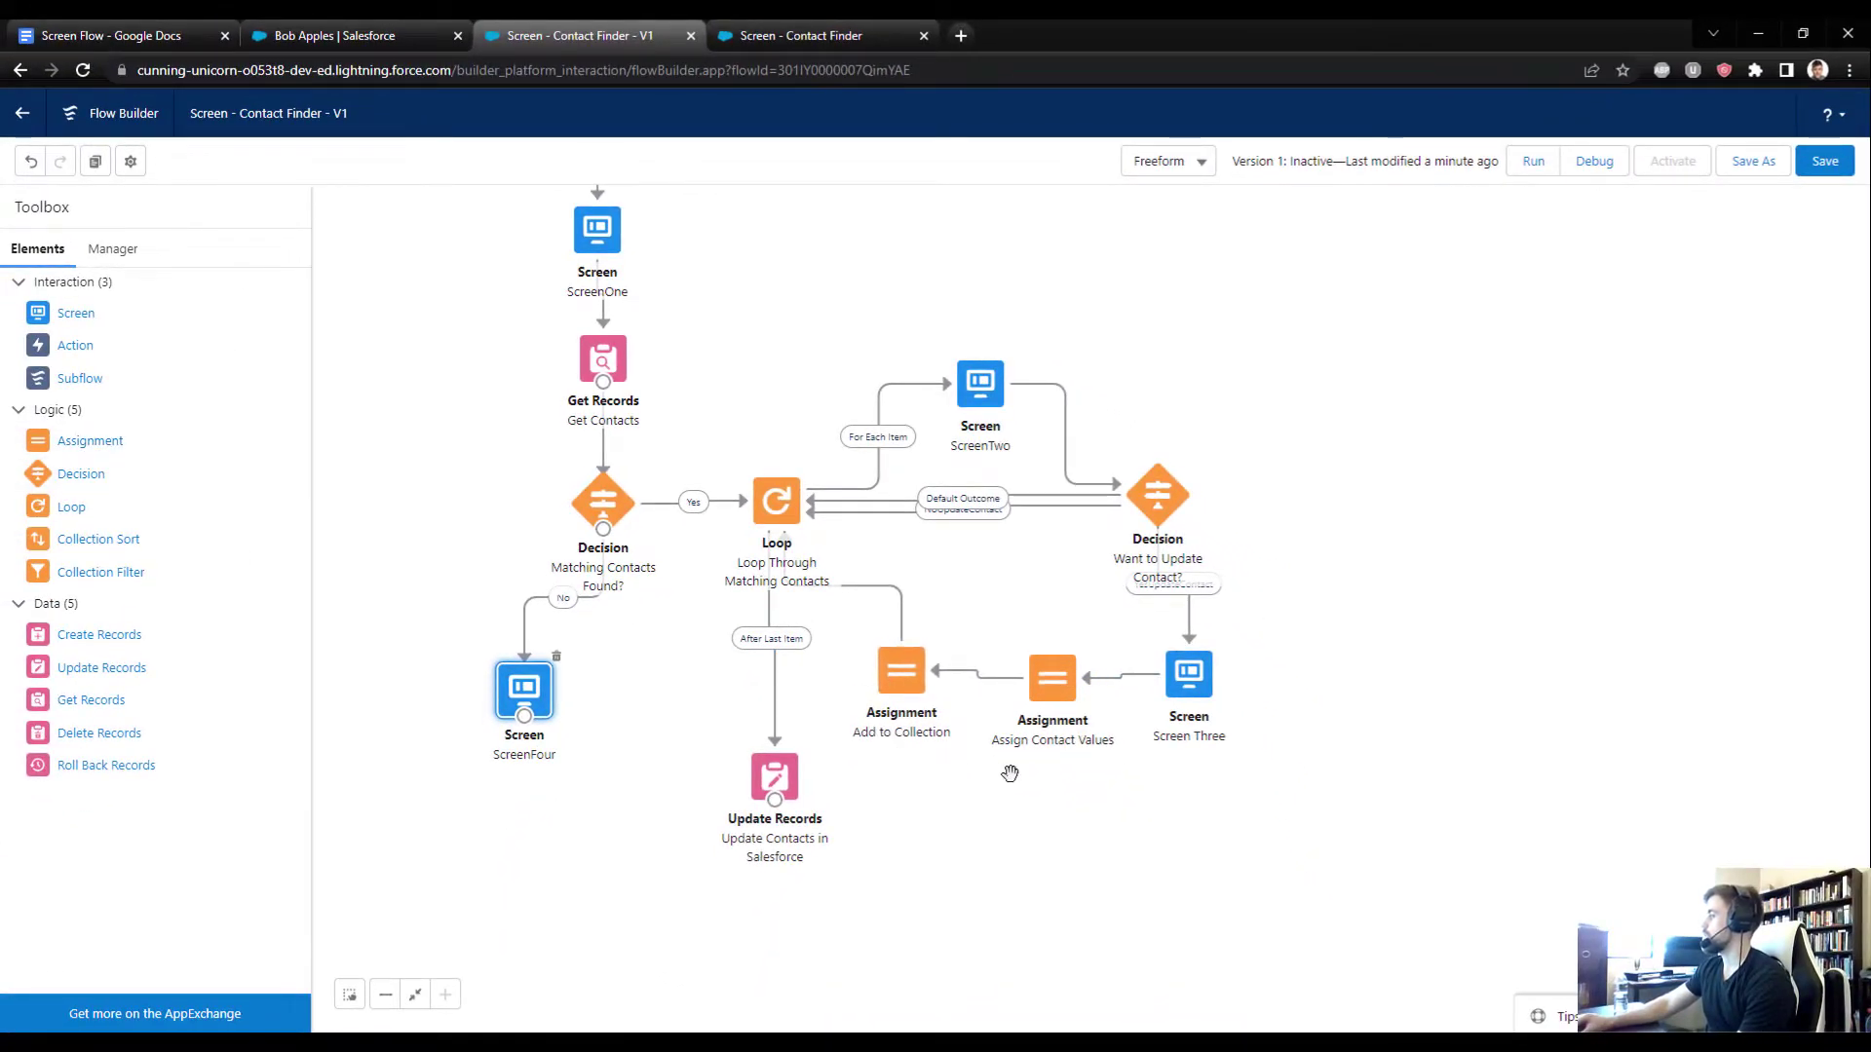
pyautogui.moveTo(947, 830); pyautogui.dragTo(1069, 684)
pyautogui.moveTo(76, 441); pyautogui.dragTo(589, 687)
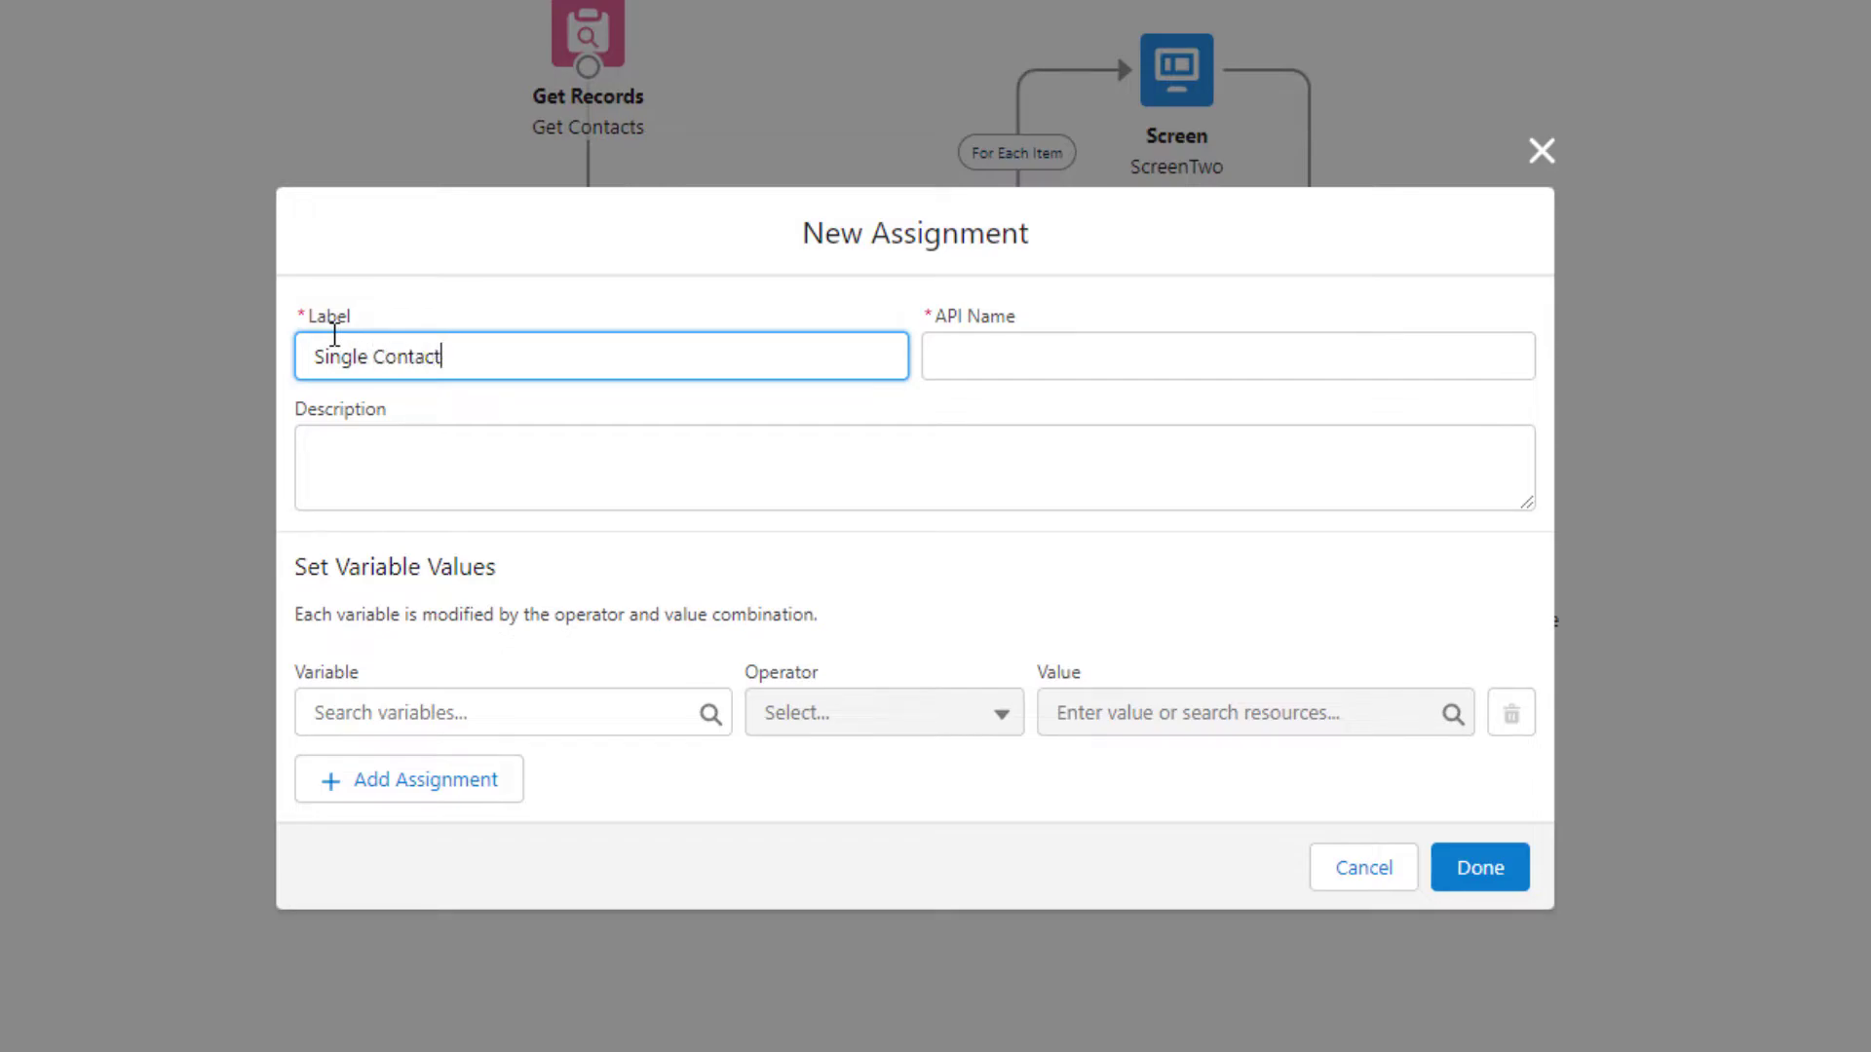
# Step: Label the assignment Single Contact and target SingleContact's FirstName field in the first row
pyautogui.write('Single Contact')
pyautogui.press('Tab')
pyautogui.click(401, 713)
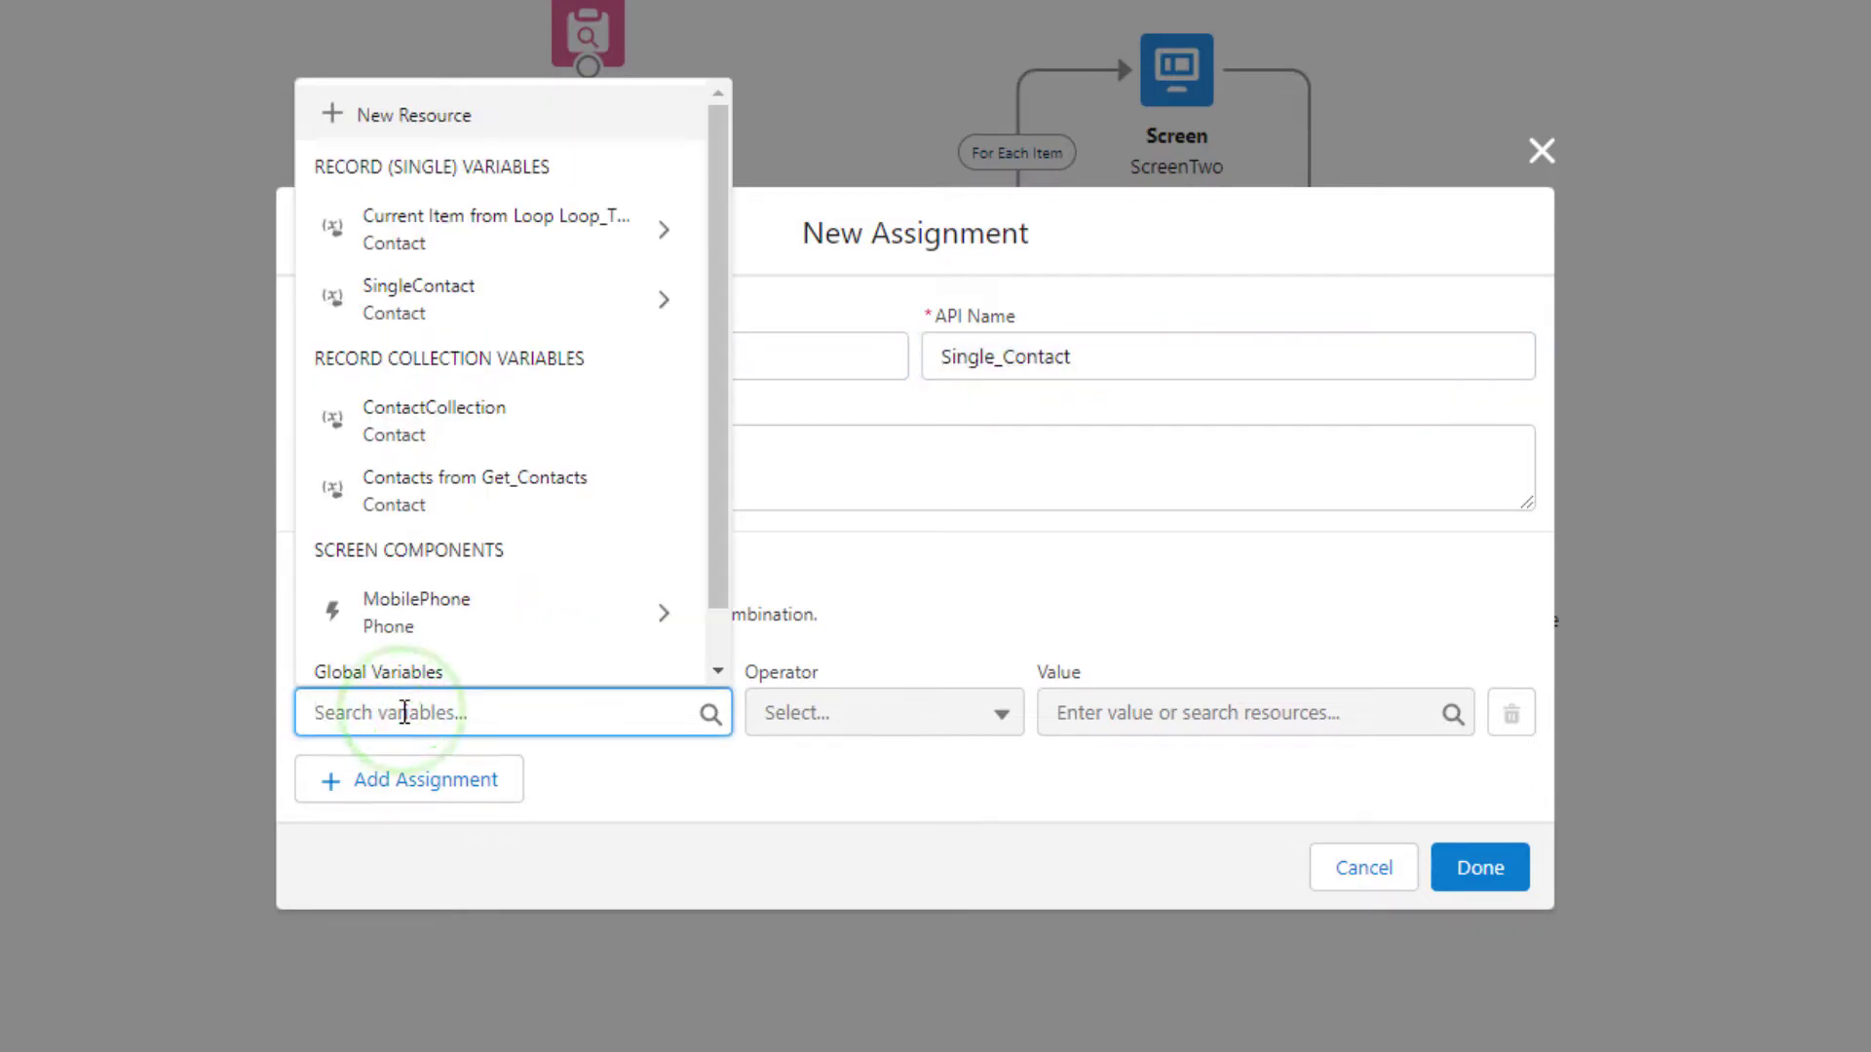
pyautogui.click(419, 293)
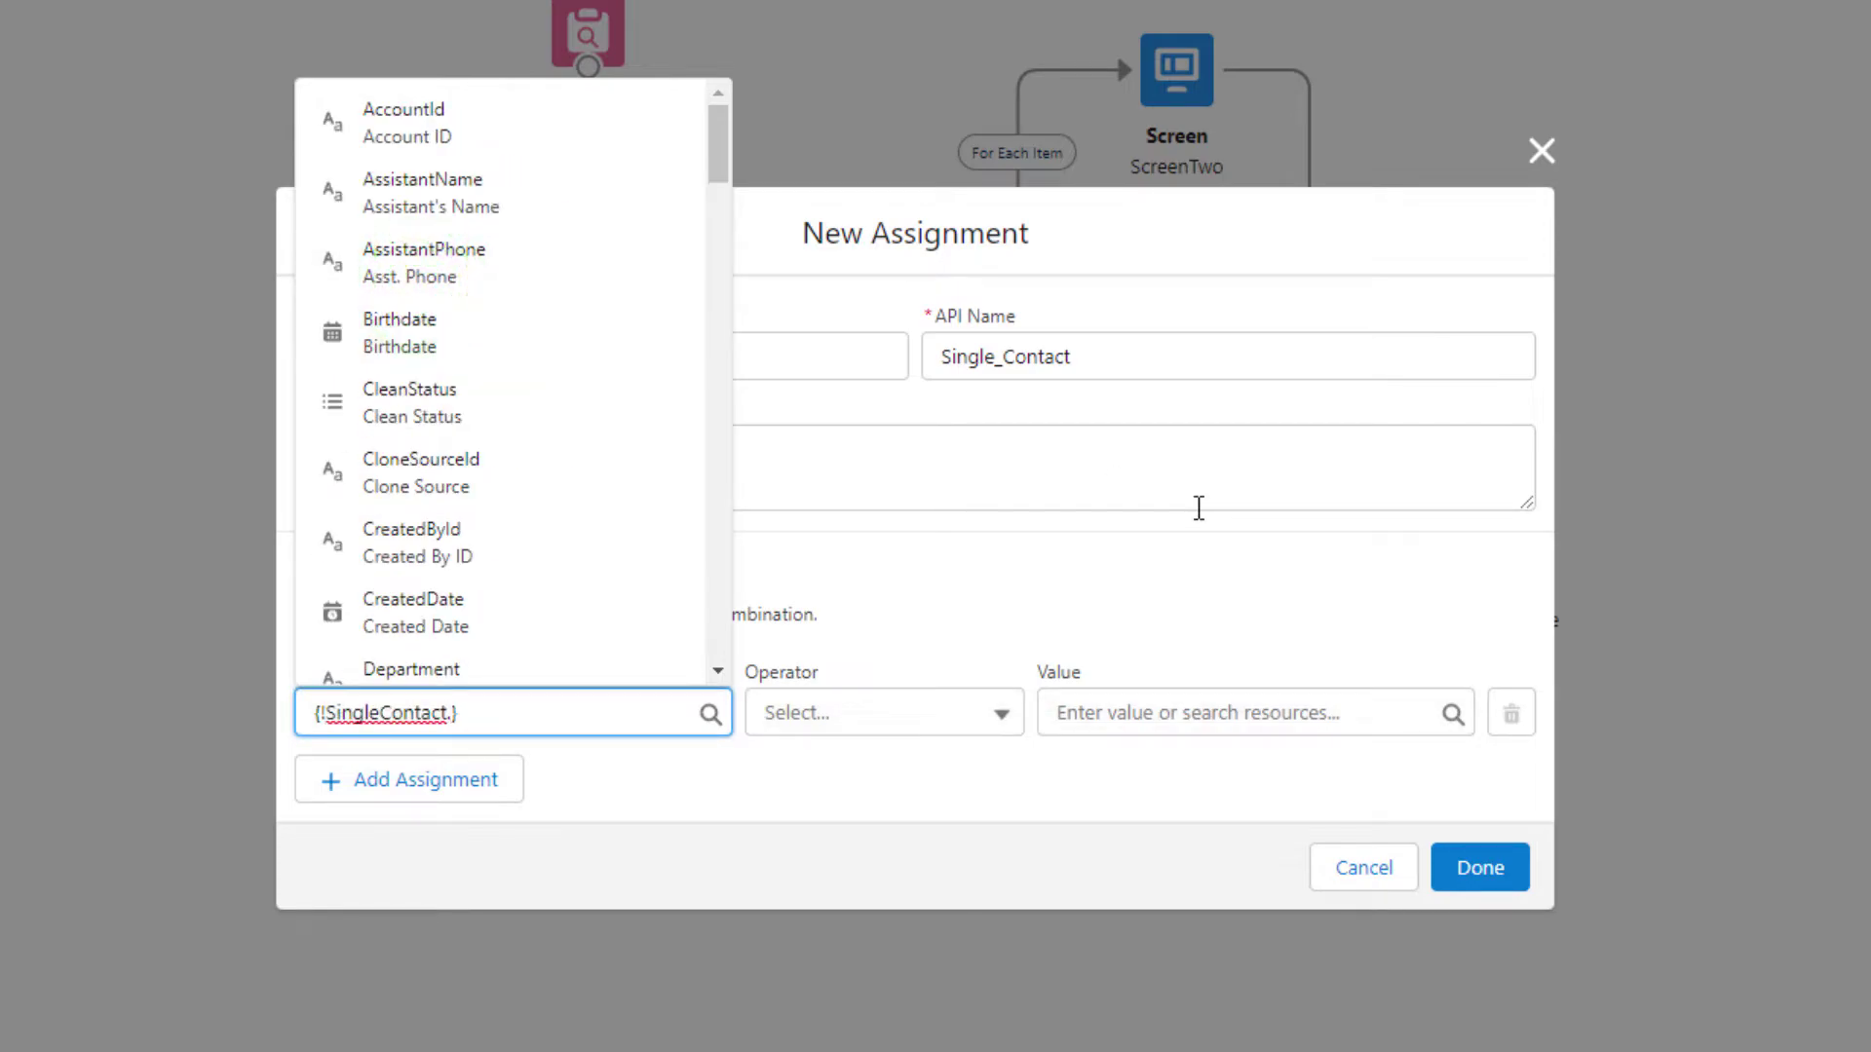
pyautogui.write('first')
pyautogui.click(487, 645)
# Step: Add two more rows targeting SingleContact's LastName and Birthdate fields
pyautogui.click(339, 785)
pyautogui.click(358, 752)
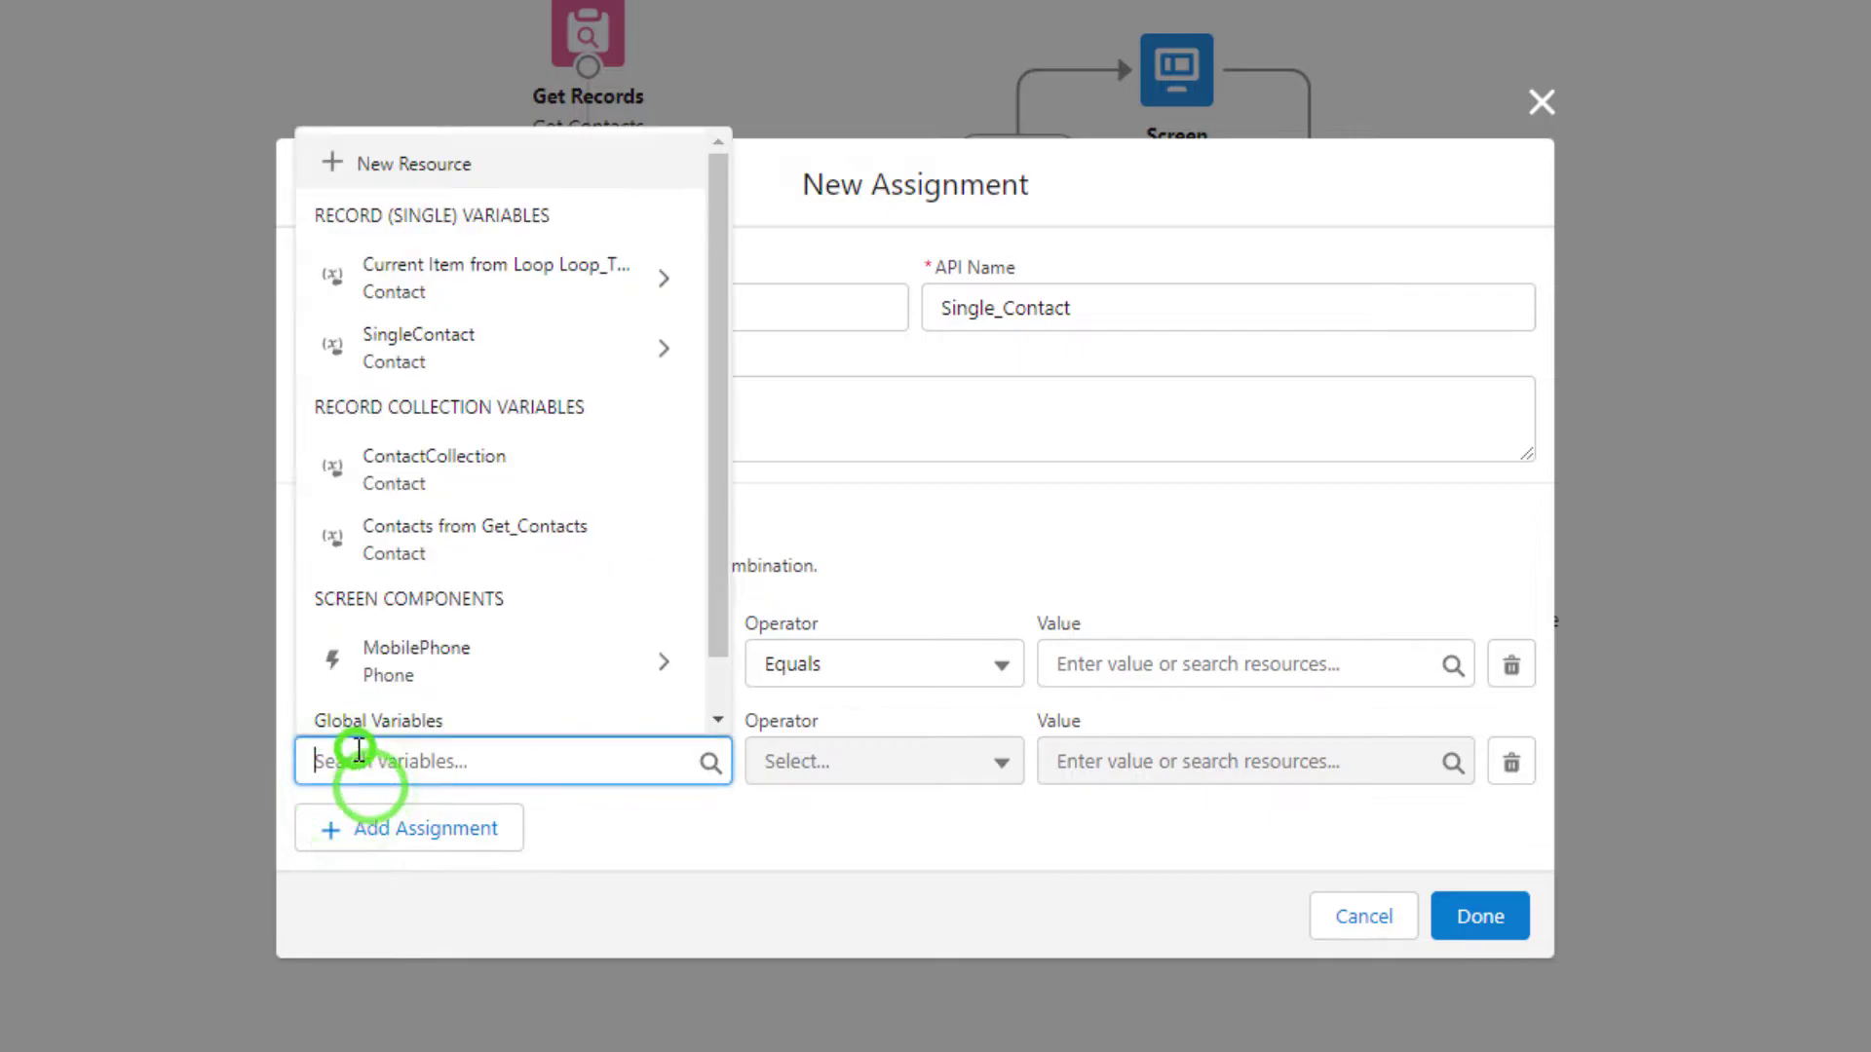
pyautogui.write('single')
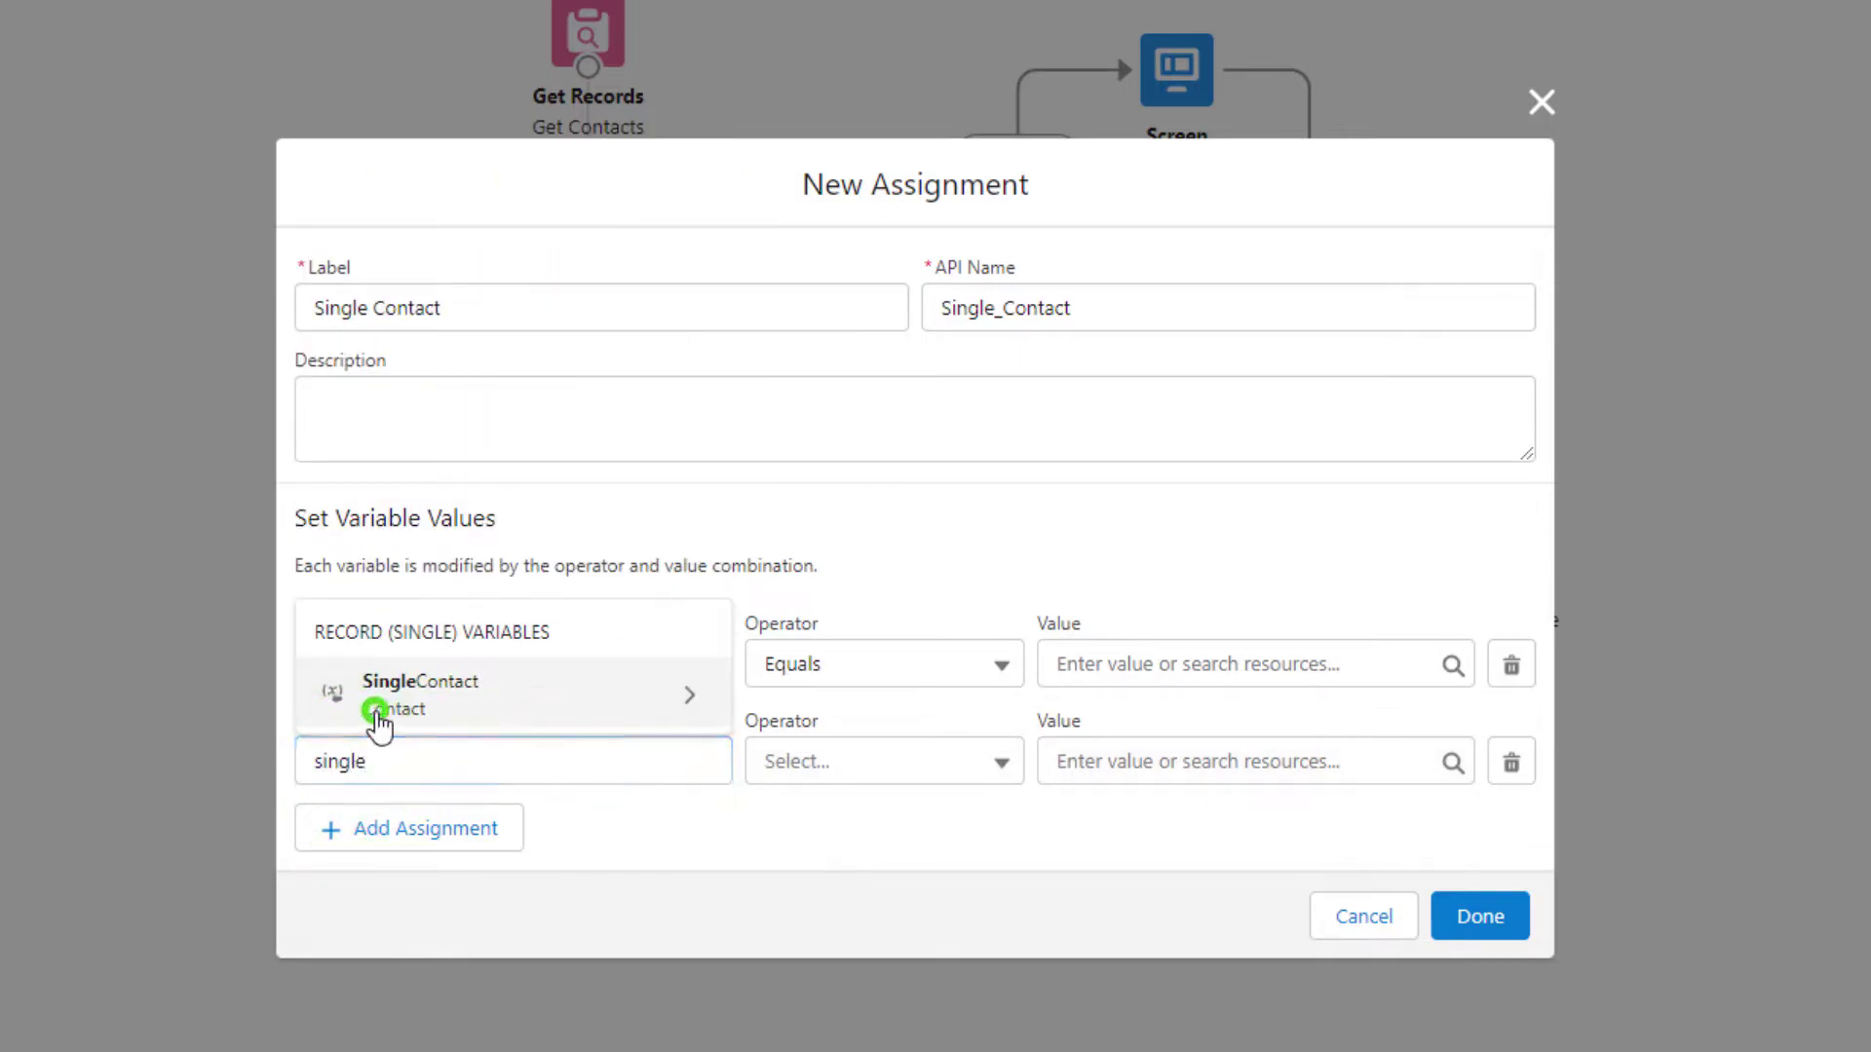
pyautogui.click(376, 716)
pyautogui.write('last')
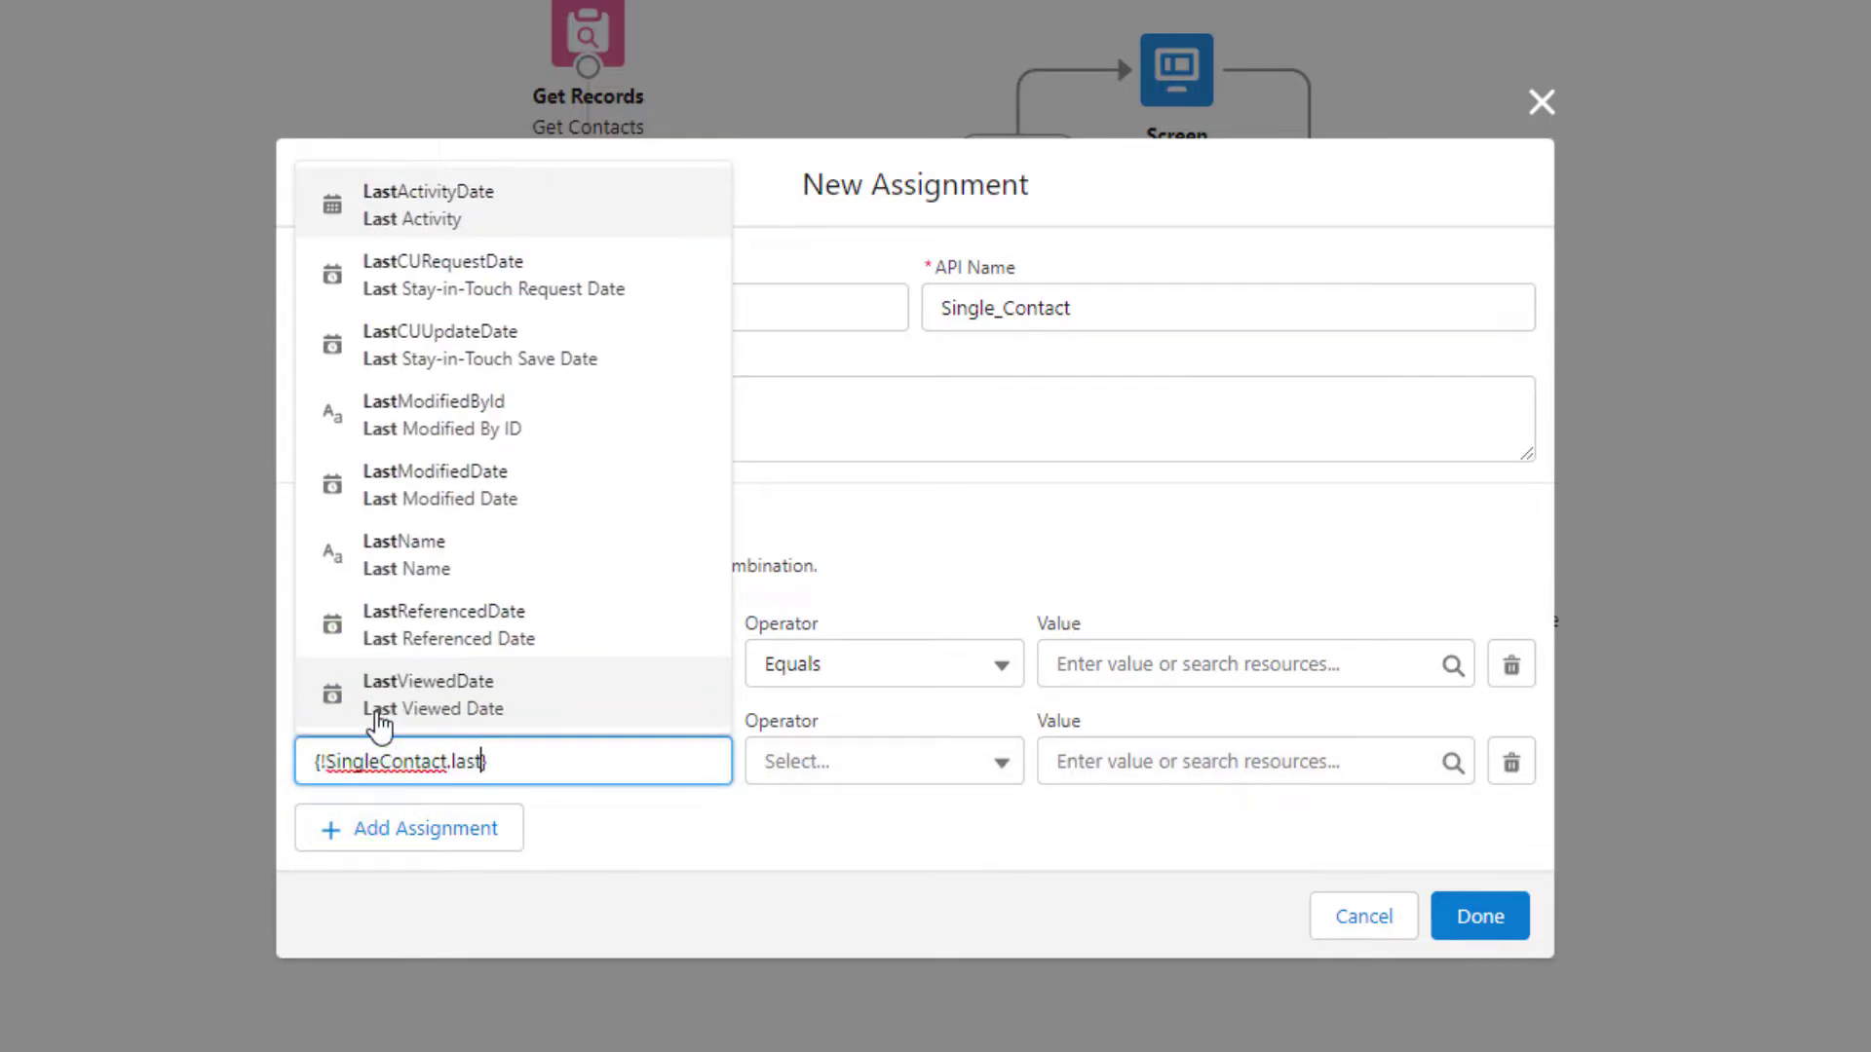
pyautogui.click(468, 543)
pyautogui.click(439, 827)
pyautogui.click(426, 815)
pyautogui.write('single')
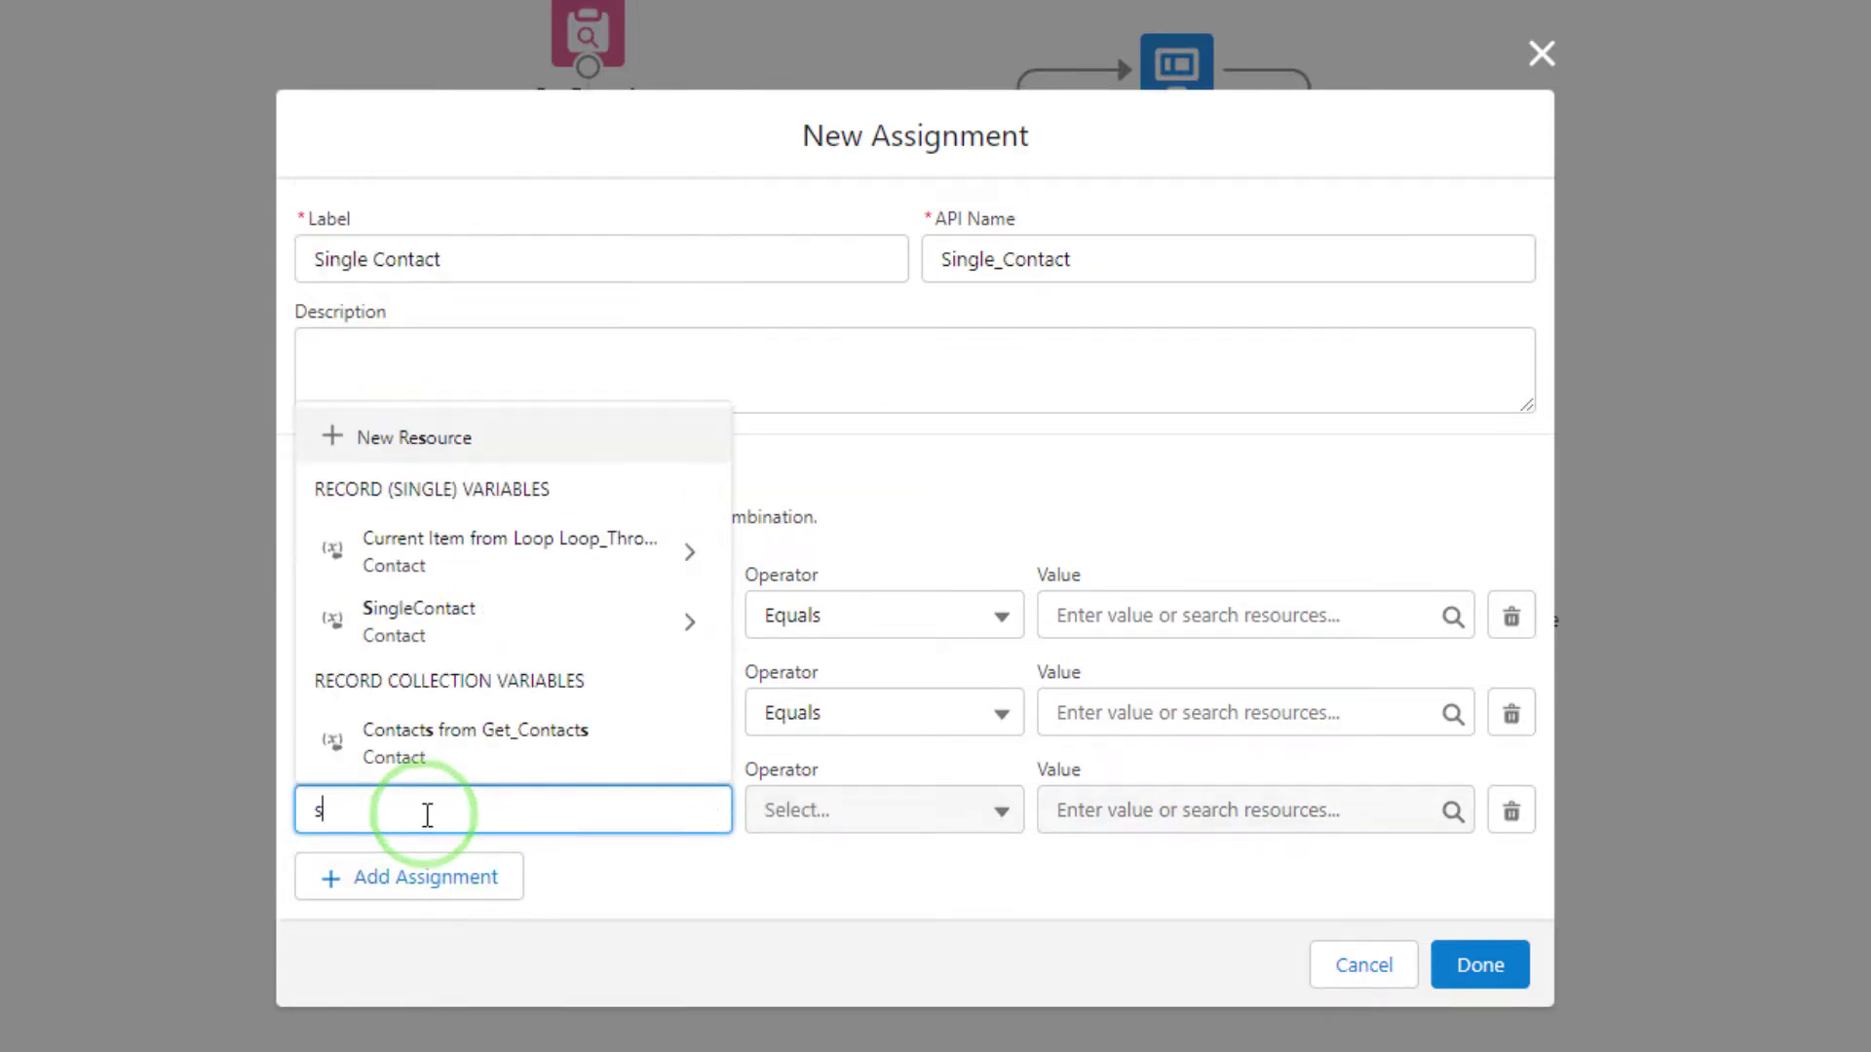
pyautogui.click(461, 732)
pyautogui.write('bo')
pyautogui.press('BackSpace')
pyautogui.write('irth')
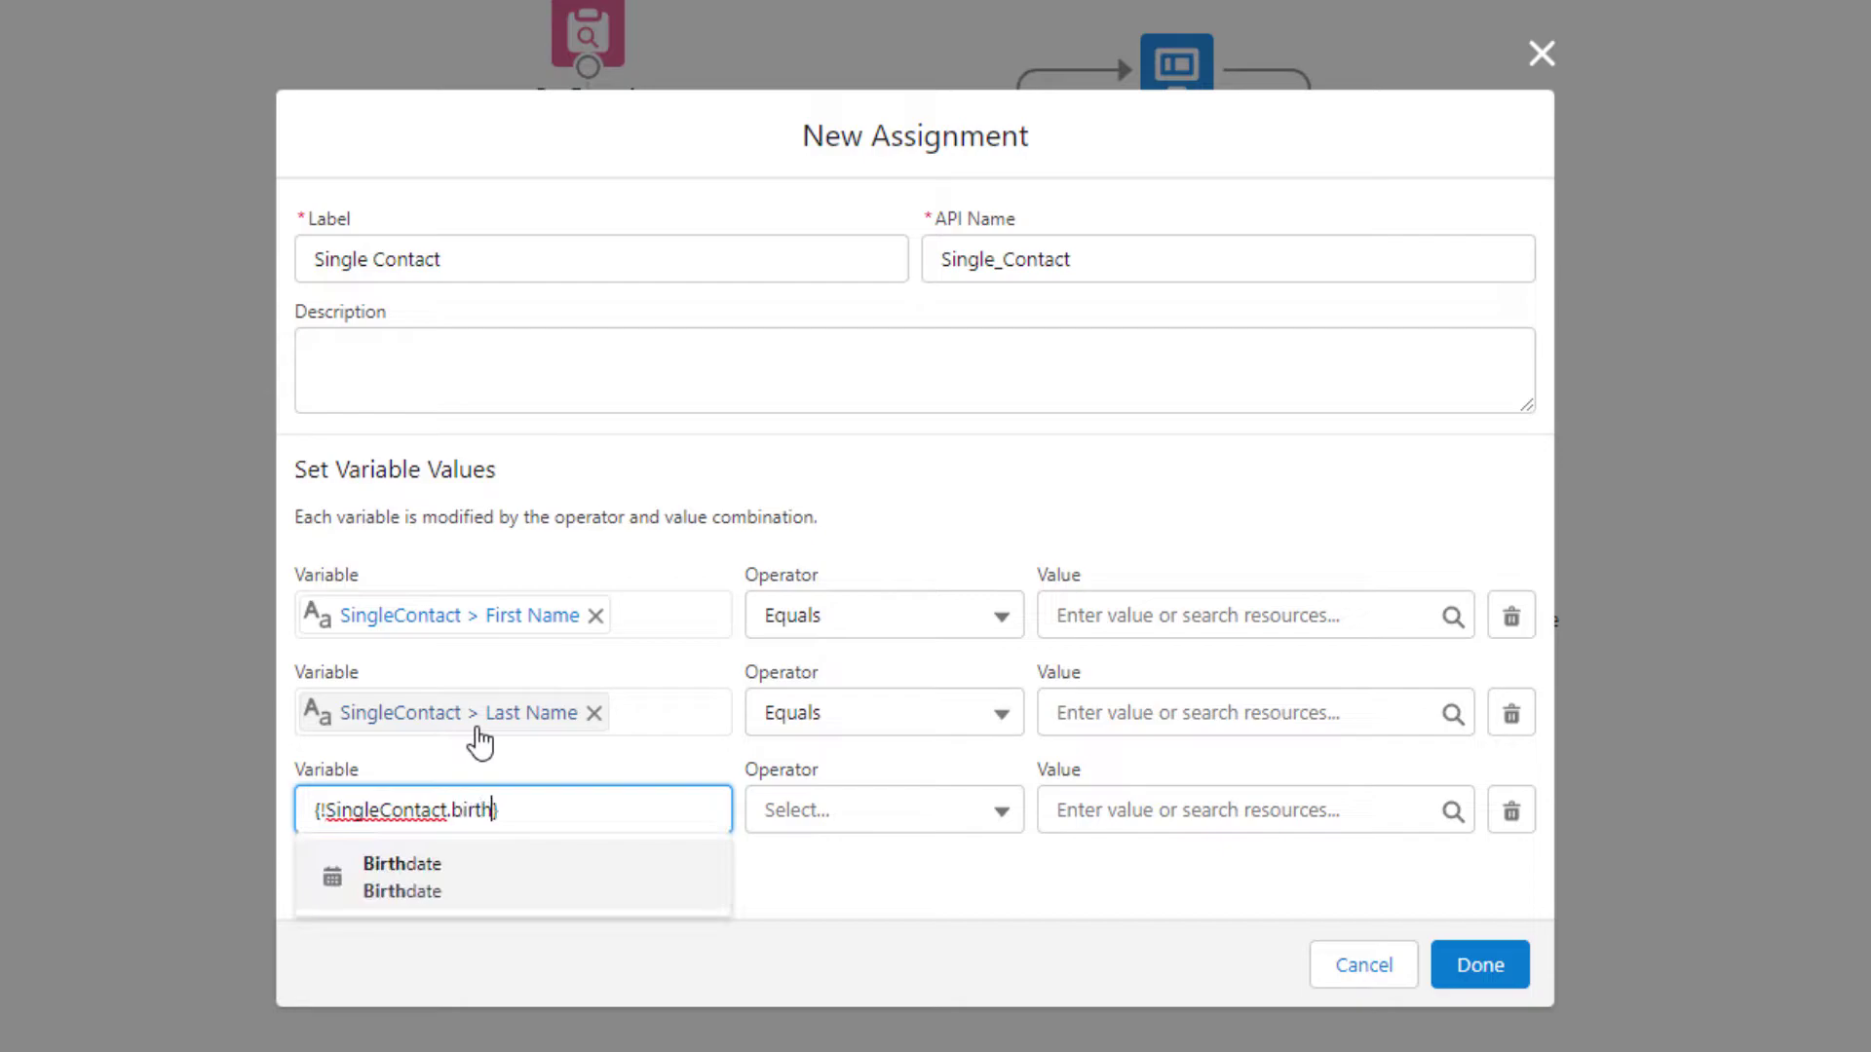
pyautogui.click(531, 904)
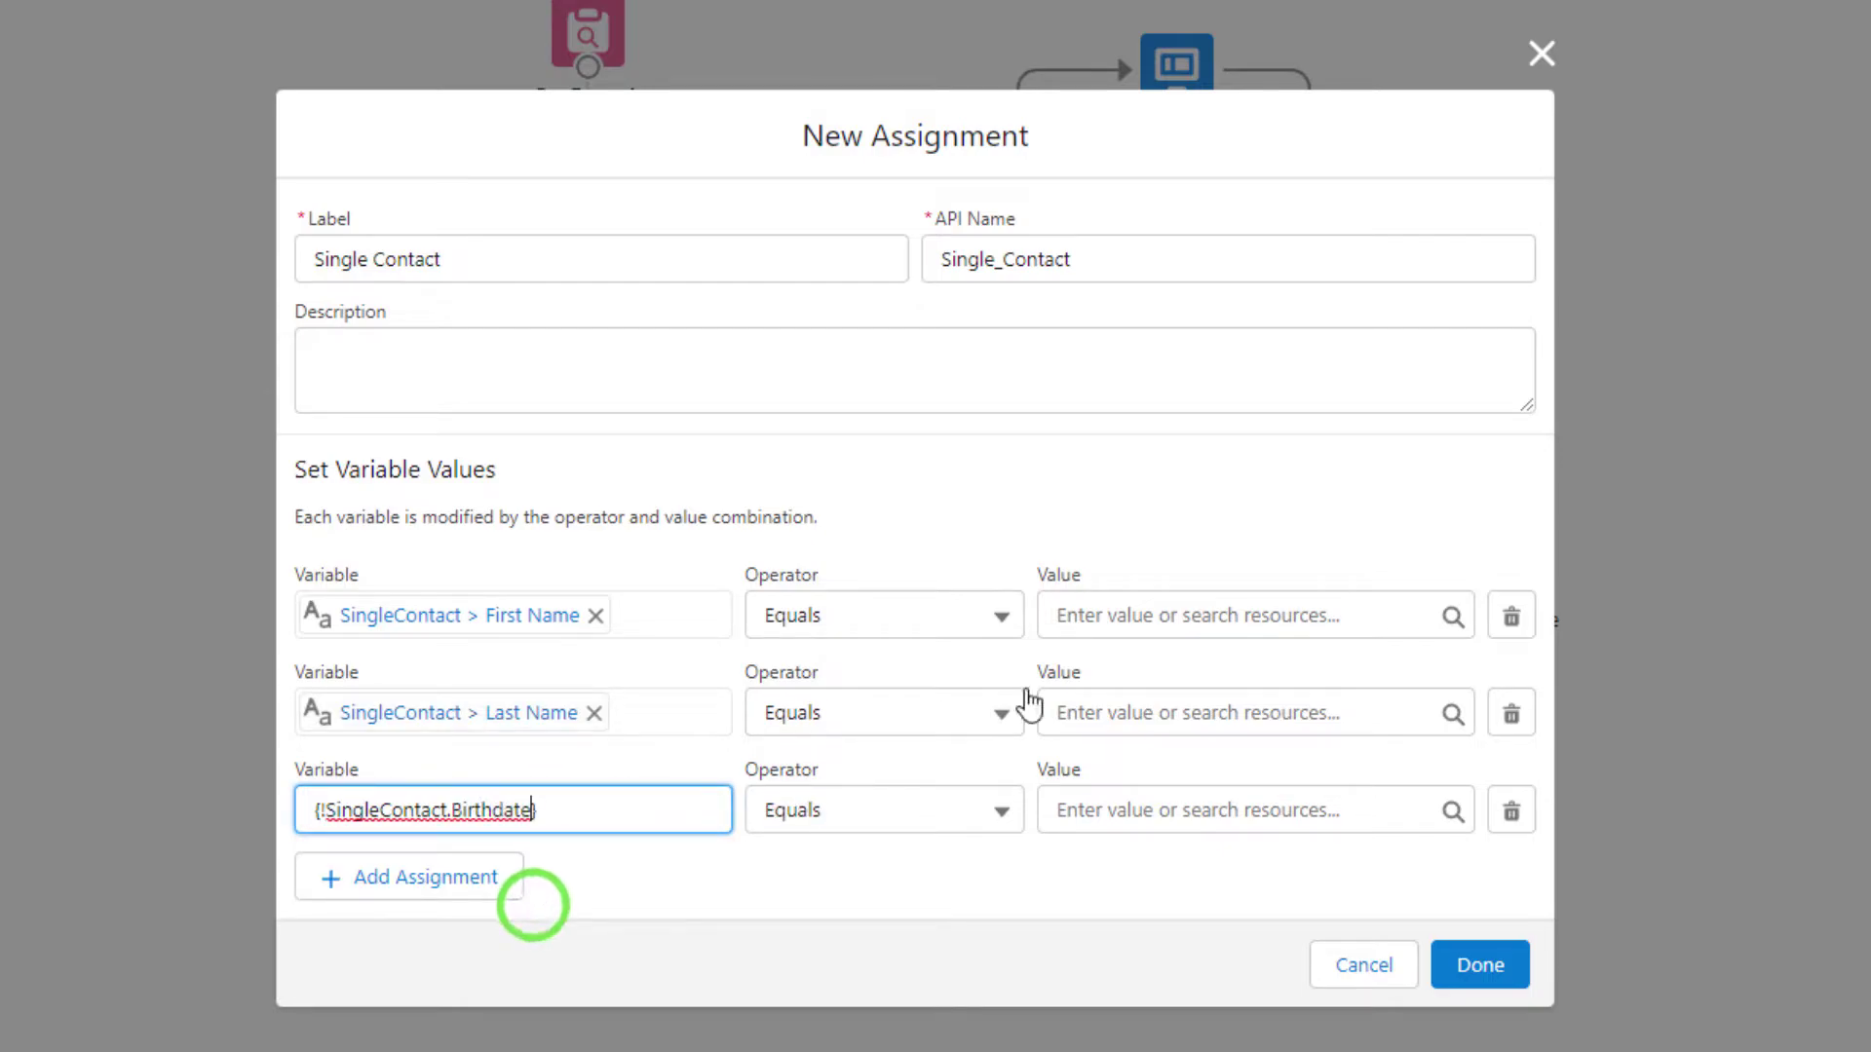
# Step: Set the three row values to First_Name, Last_Name2 and Birthdate2, and save the assignment
pyautogui.click(1184, 596)
pyautogui.scroll(-6, 1255, 854)
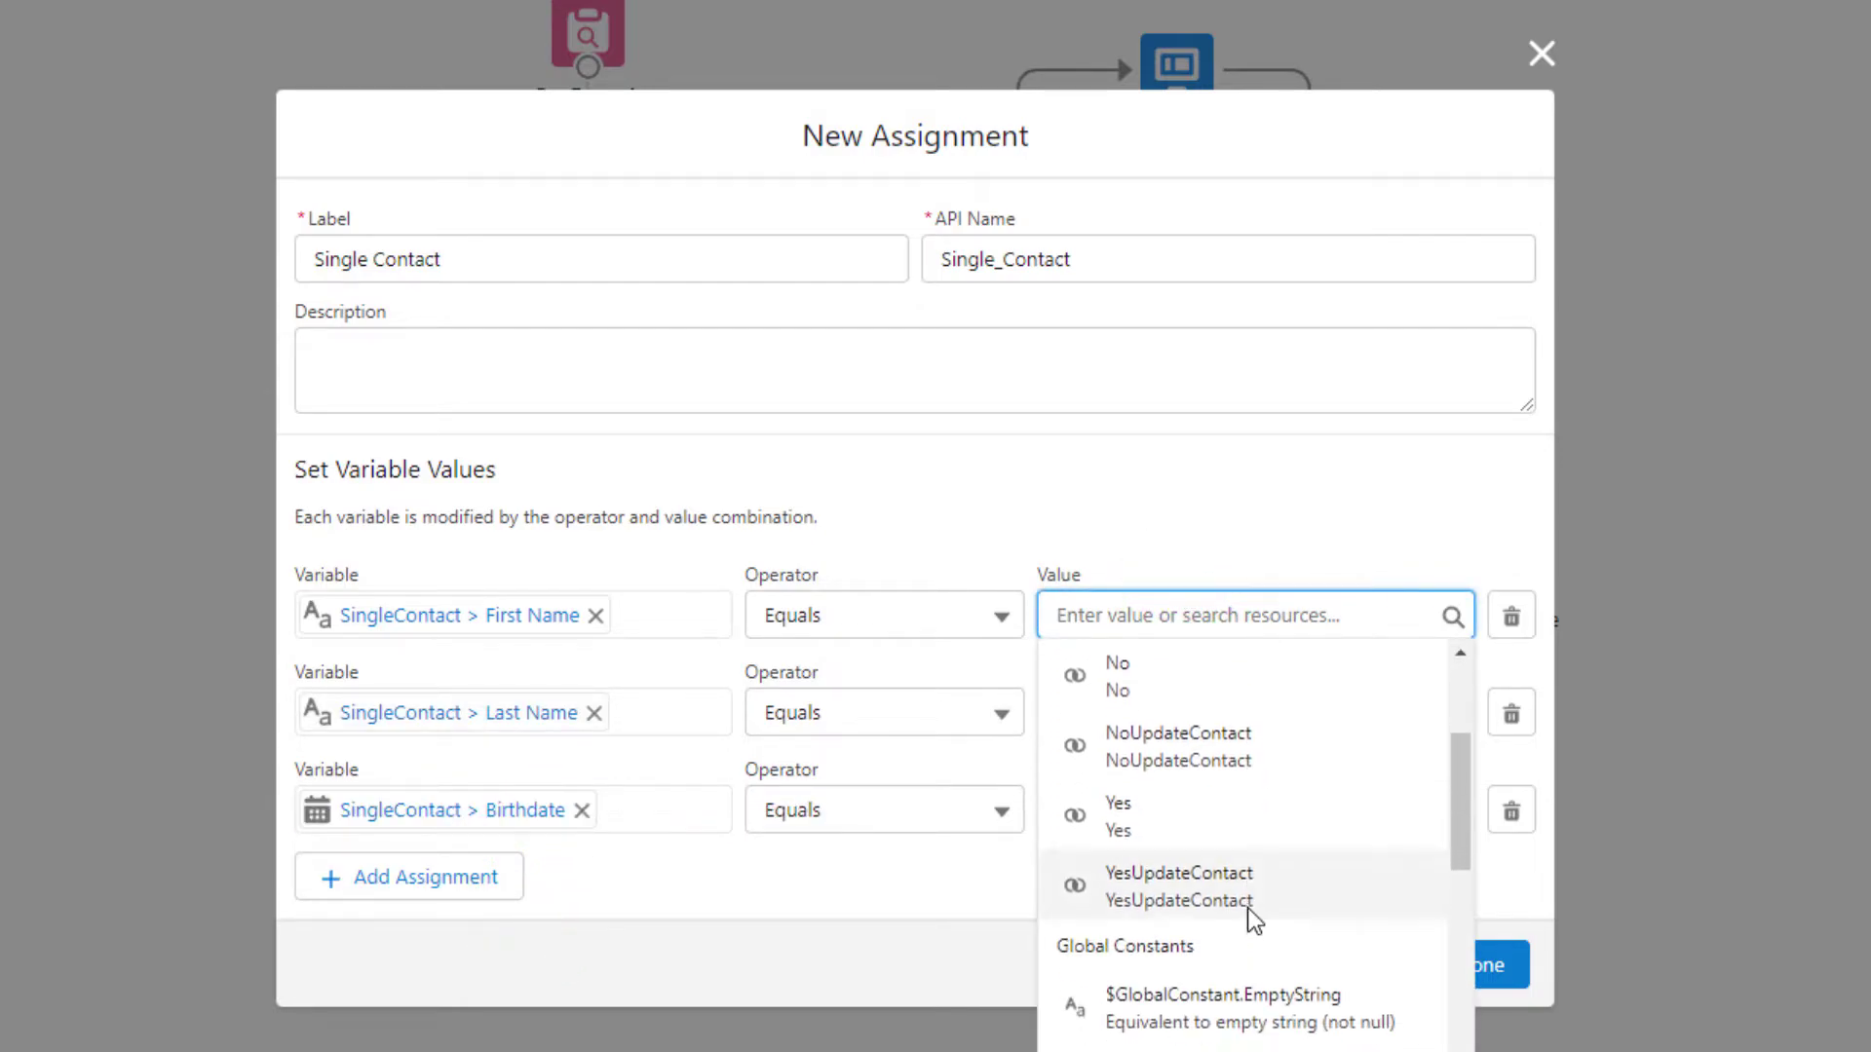
pyautogui.scroll(-2, 1323, 877)
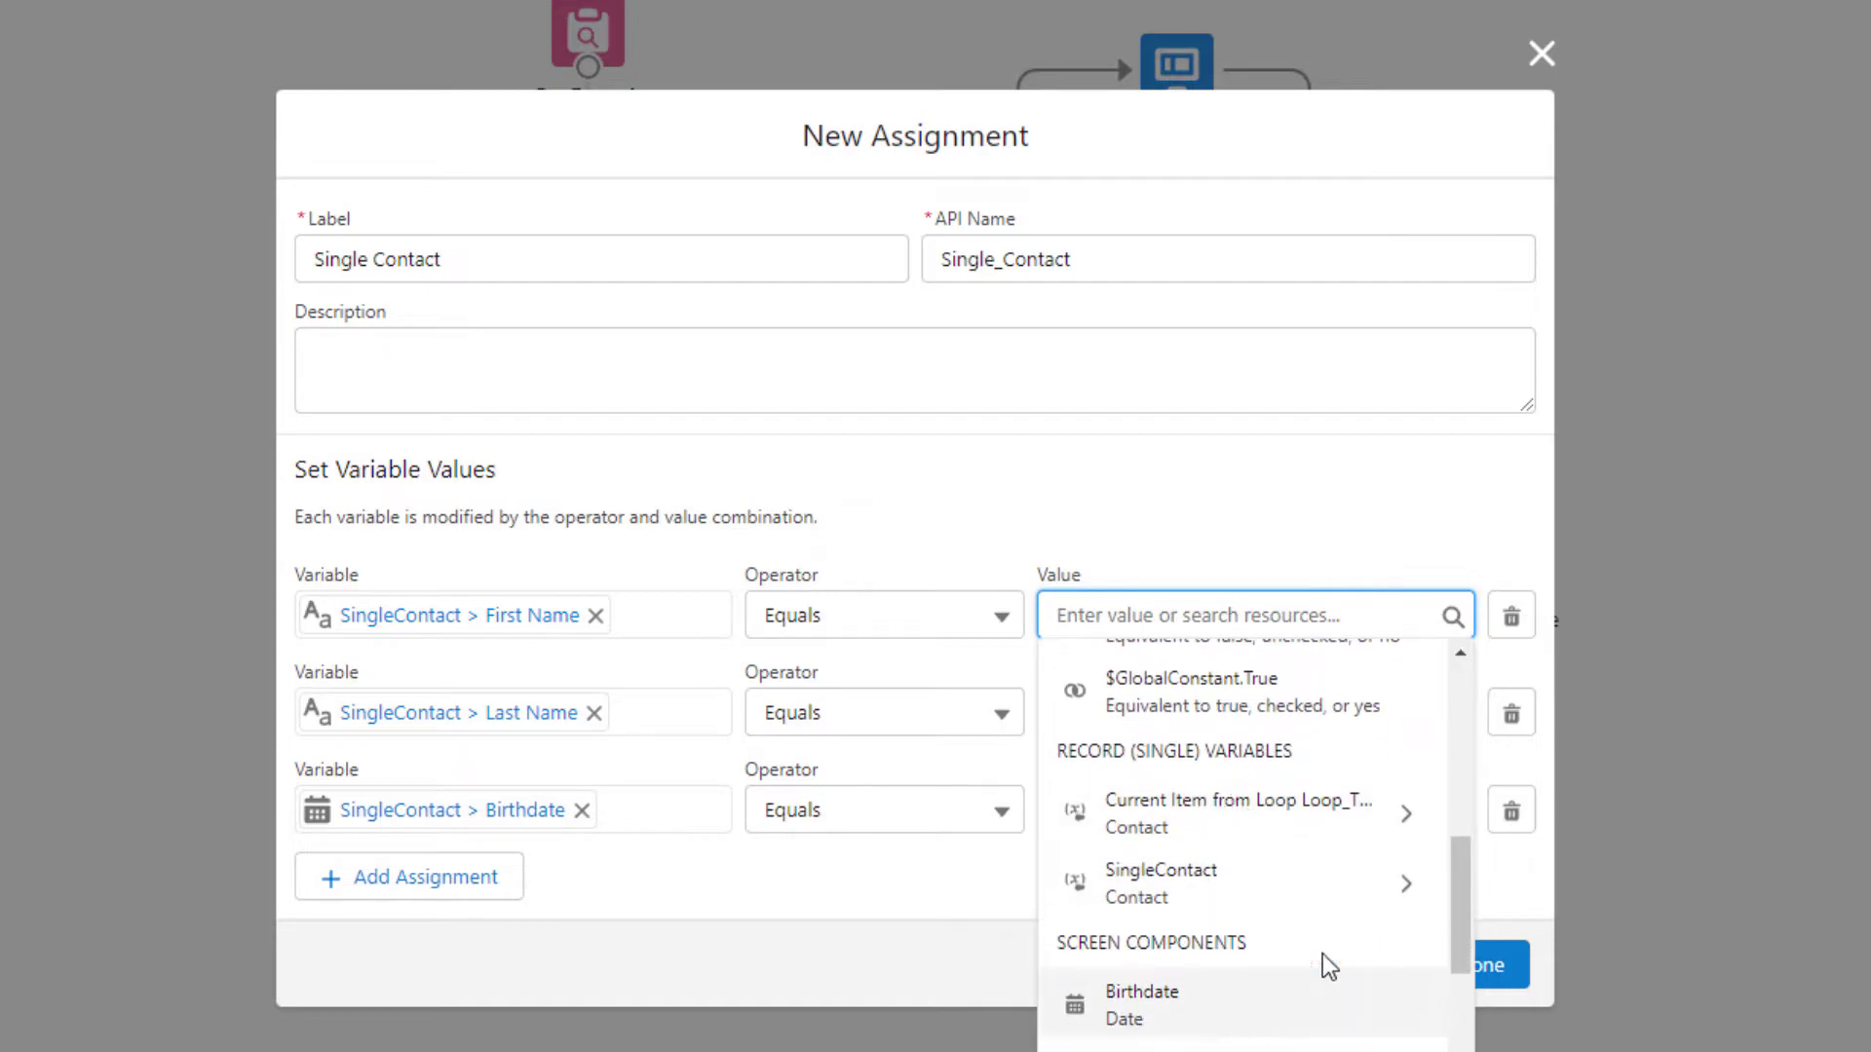
pyautogui.scroll(-2, 1323, 955)
pyautogui.scroll(-3, 1316, 1028)
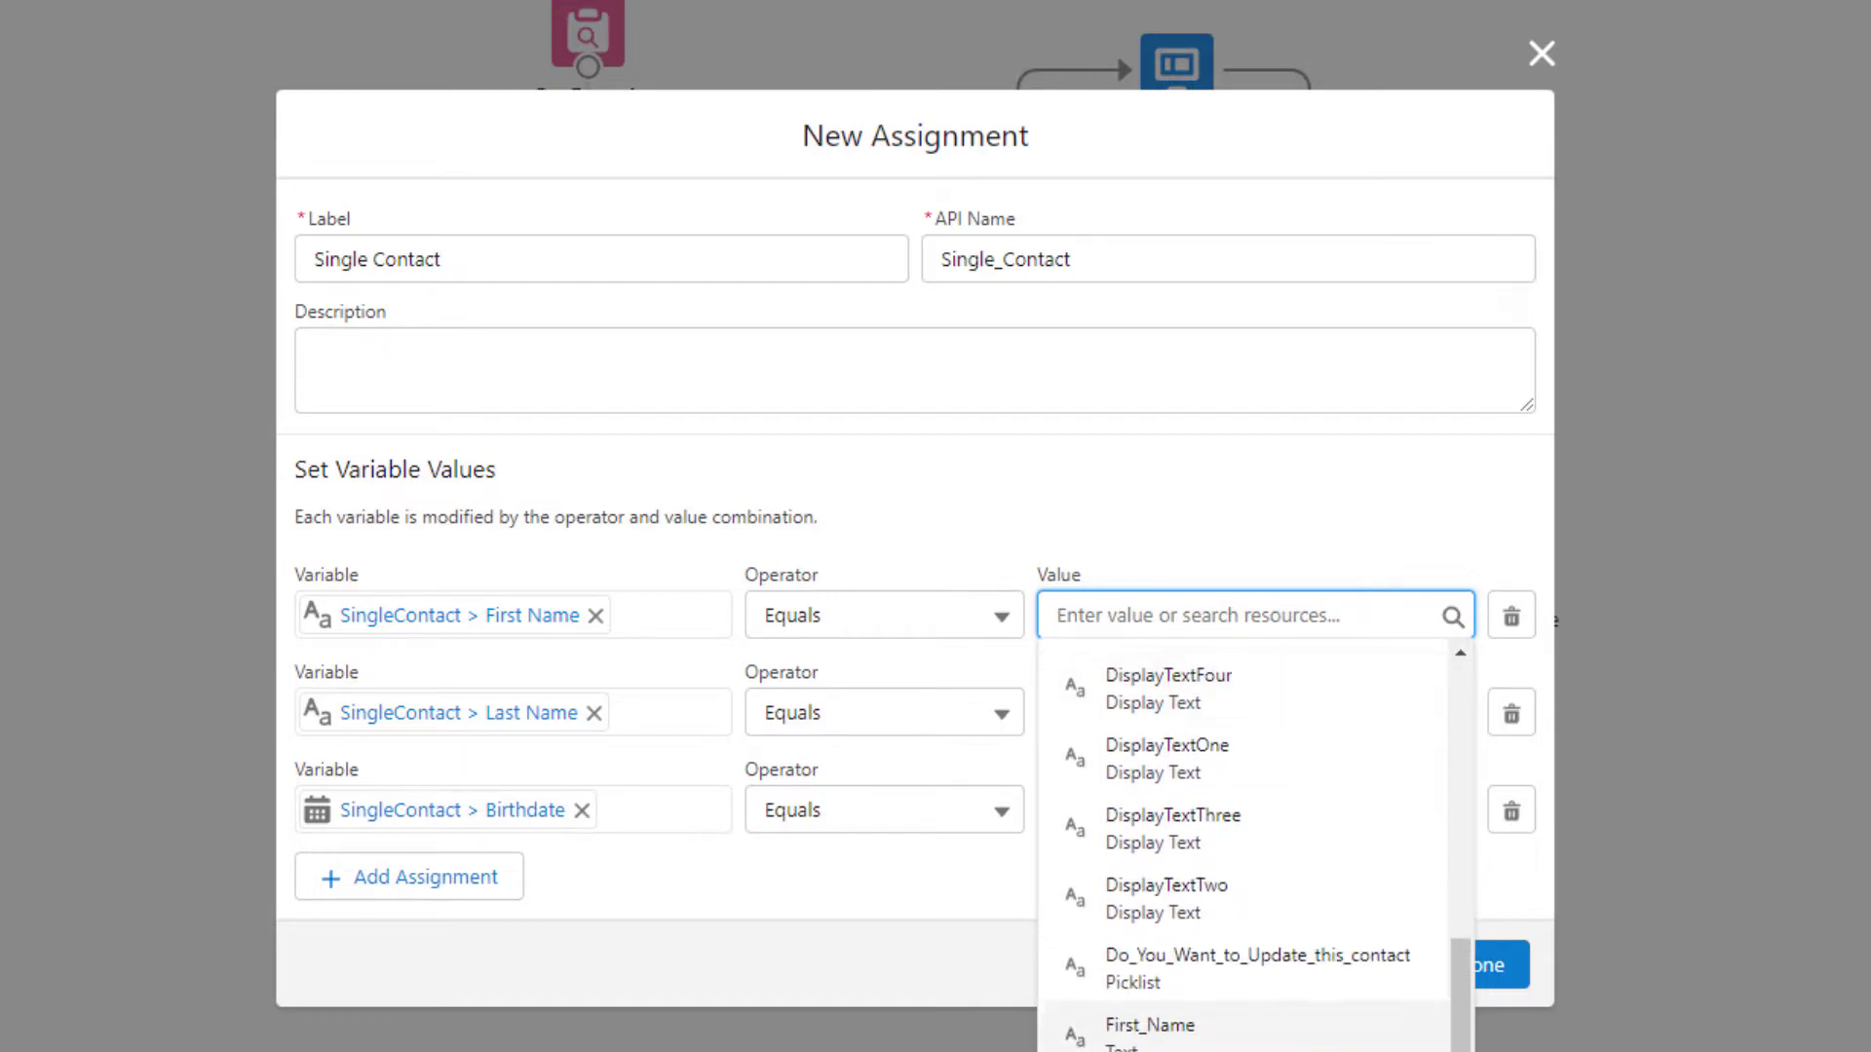
pyautogui.scroll(-3, 1308, 1033)
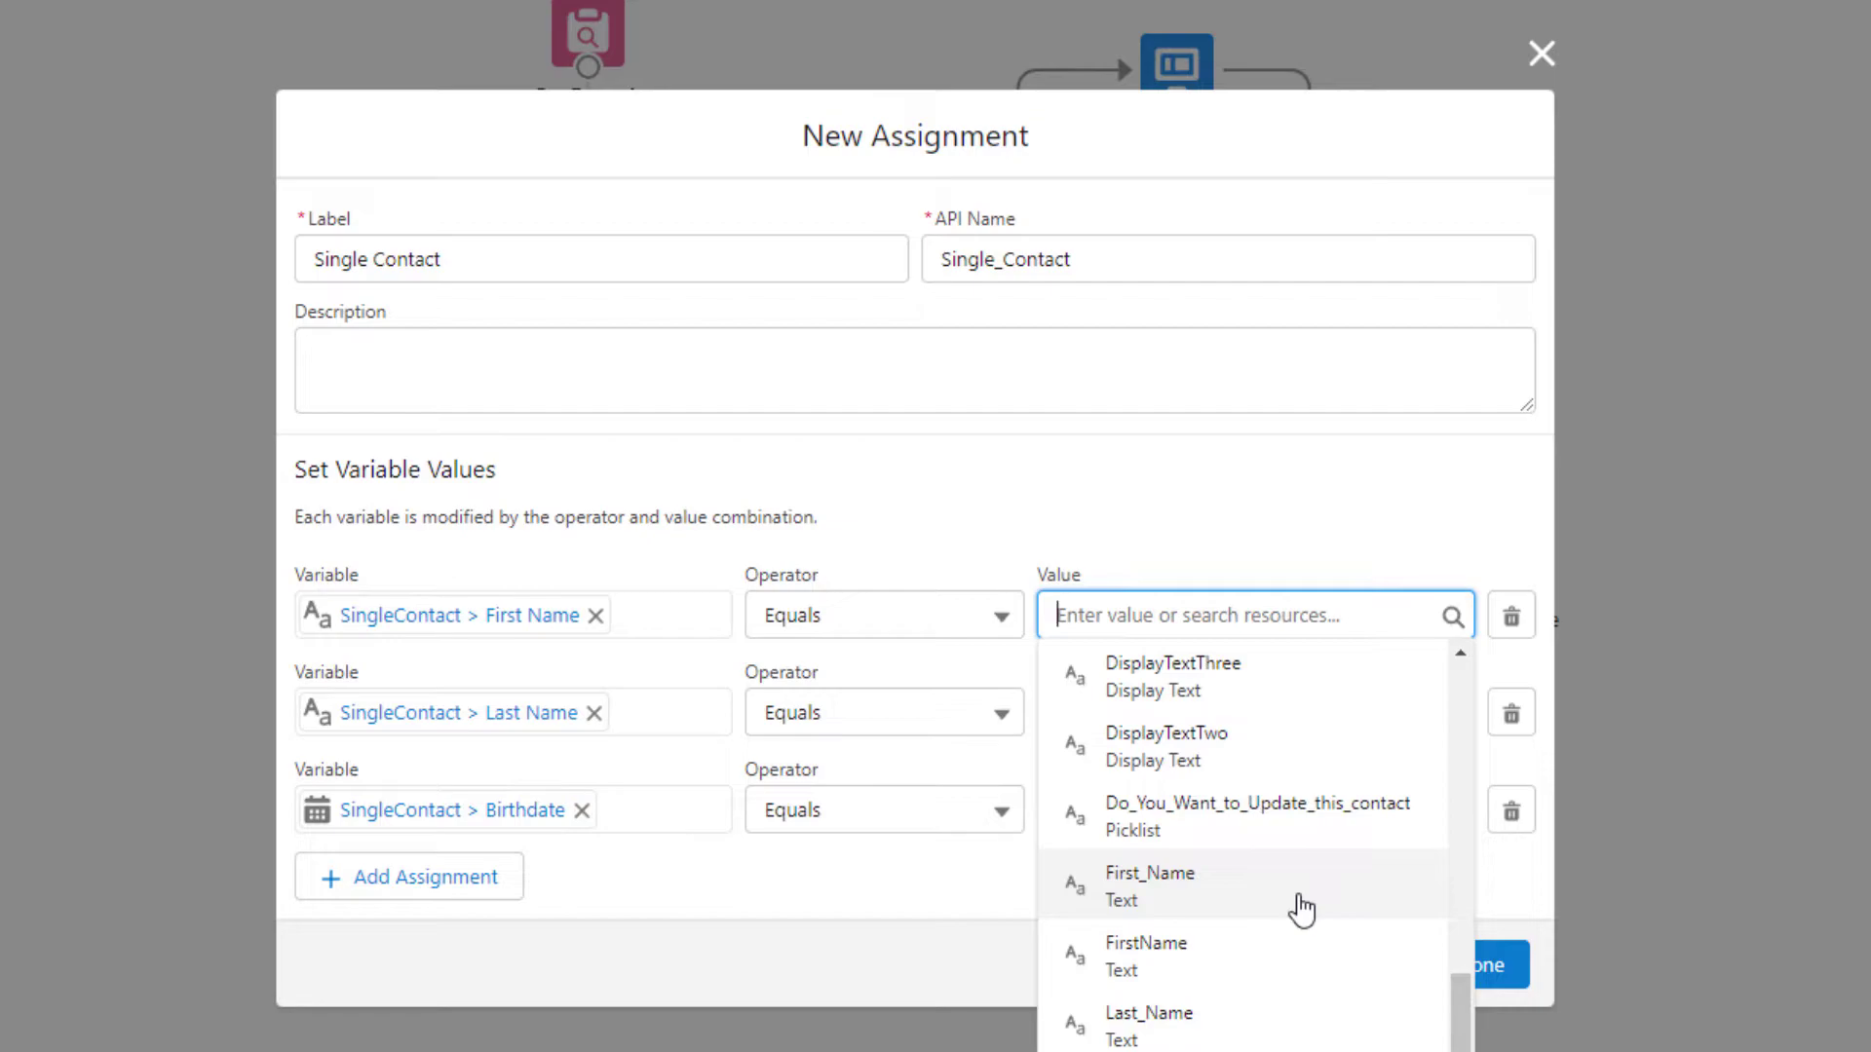
pyautogui.click(1158, 908)
pyautogui.click(1195, 715)
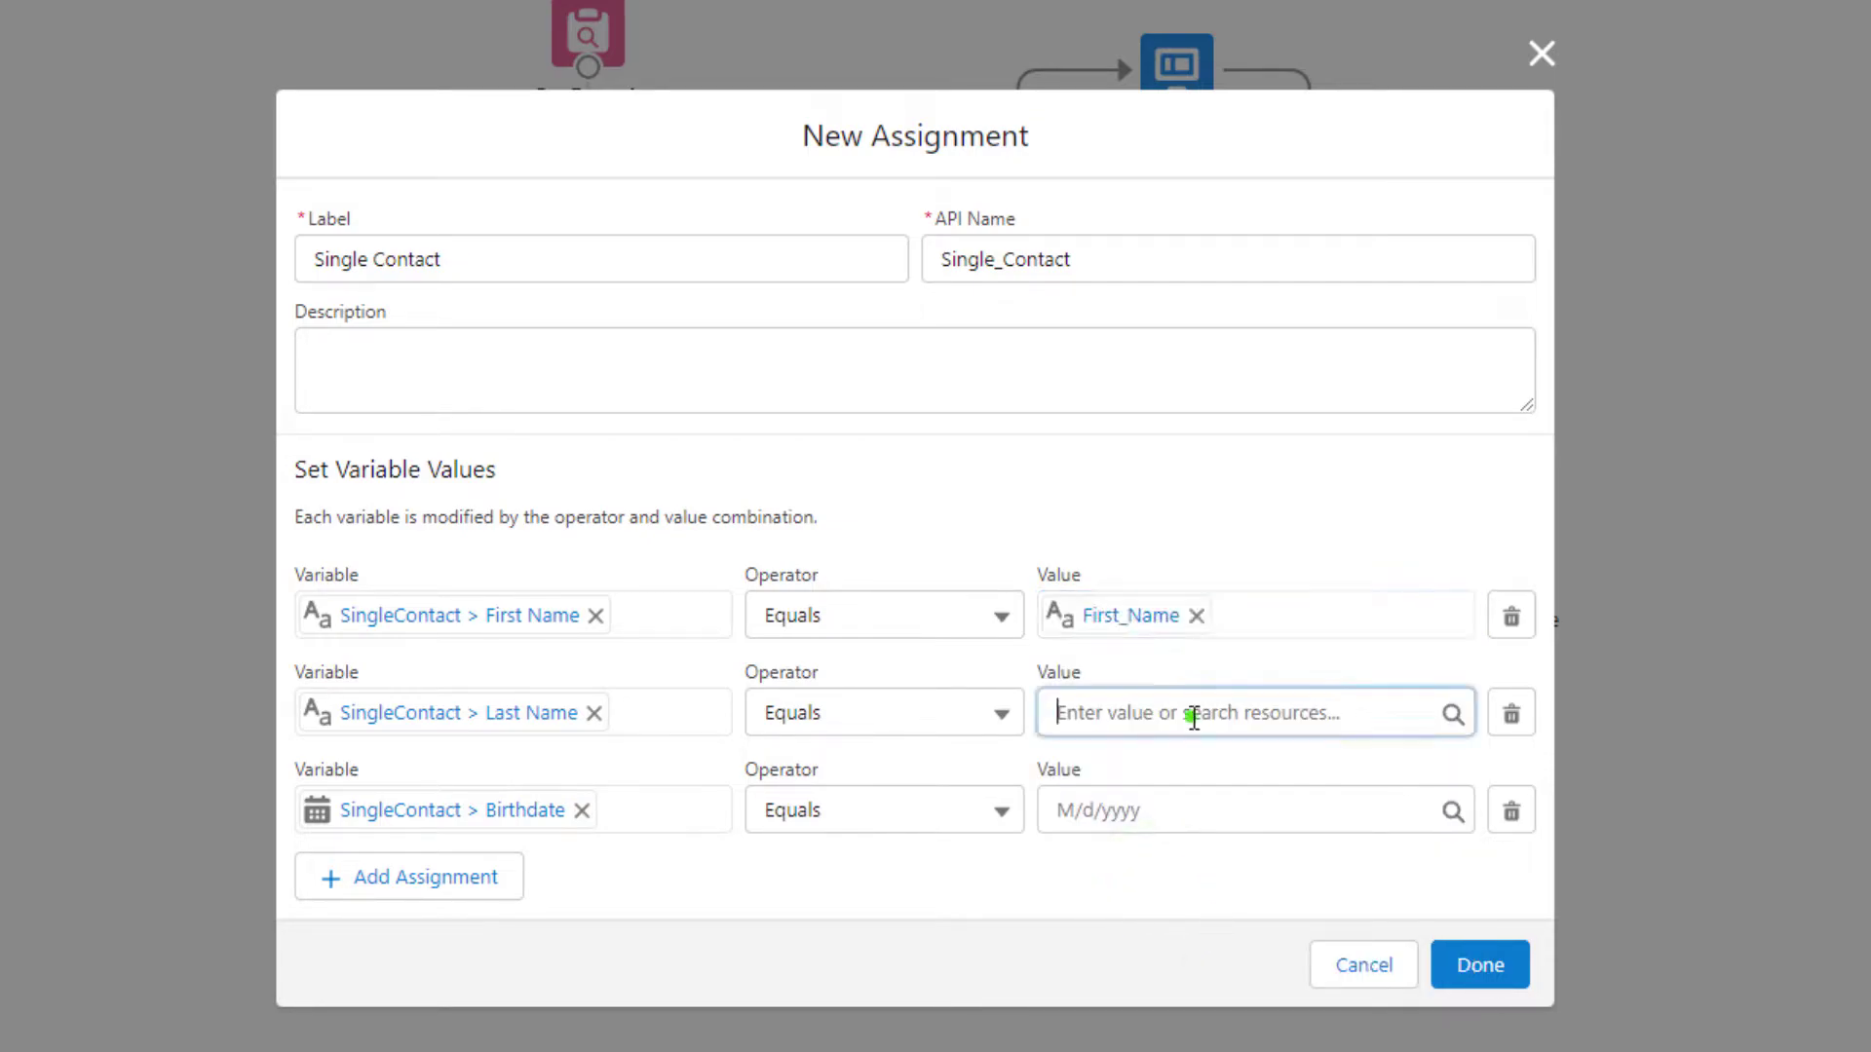
pyautogui.write('last')
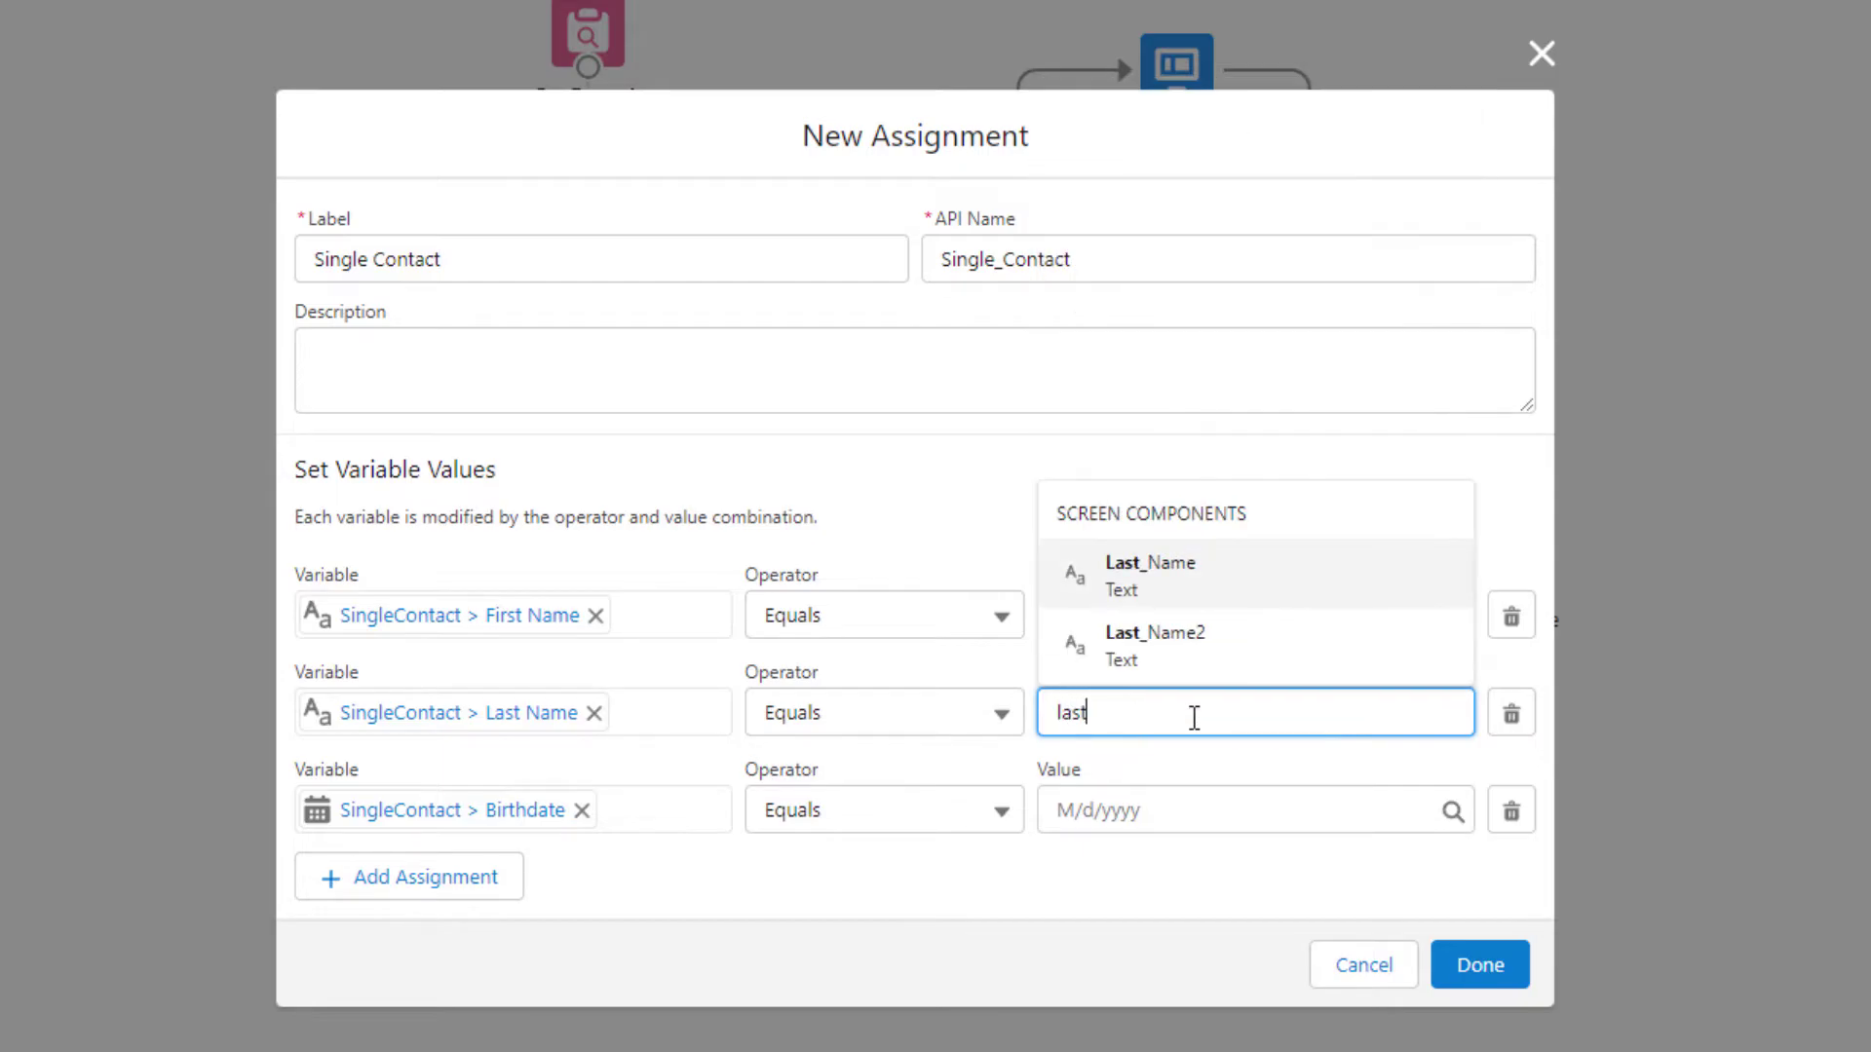
pyautogui.click(1173, 647)
pyautogui.click(1154, 799)
pyautogui.write('birth')
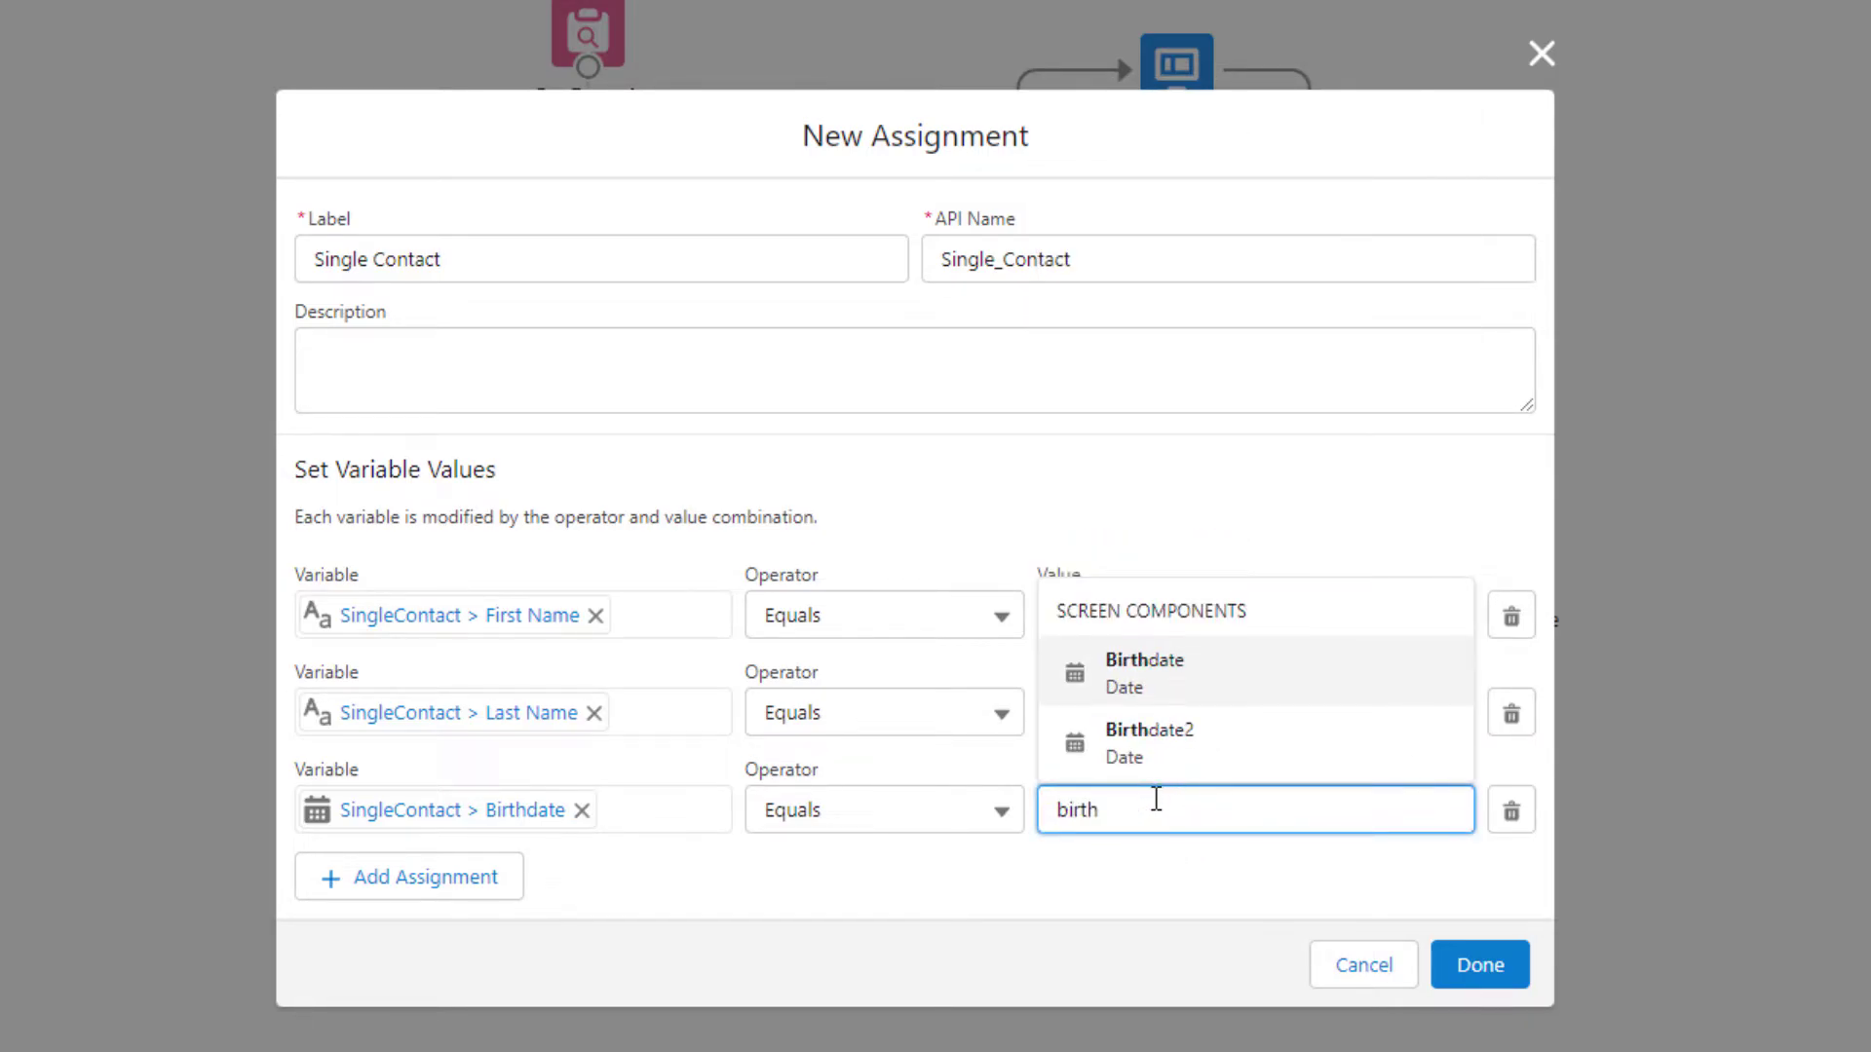
pyautogui.click(1131, 743)
pyautogui.click(1235, 934)
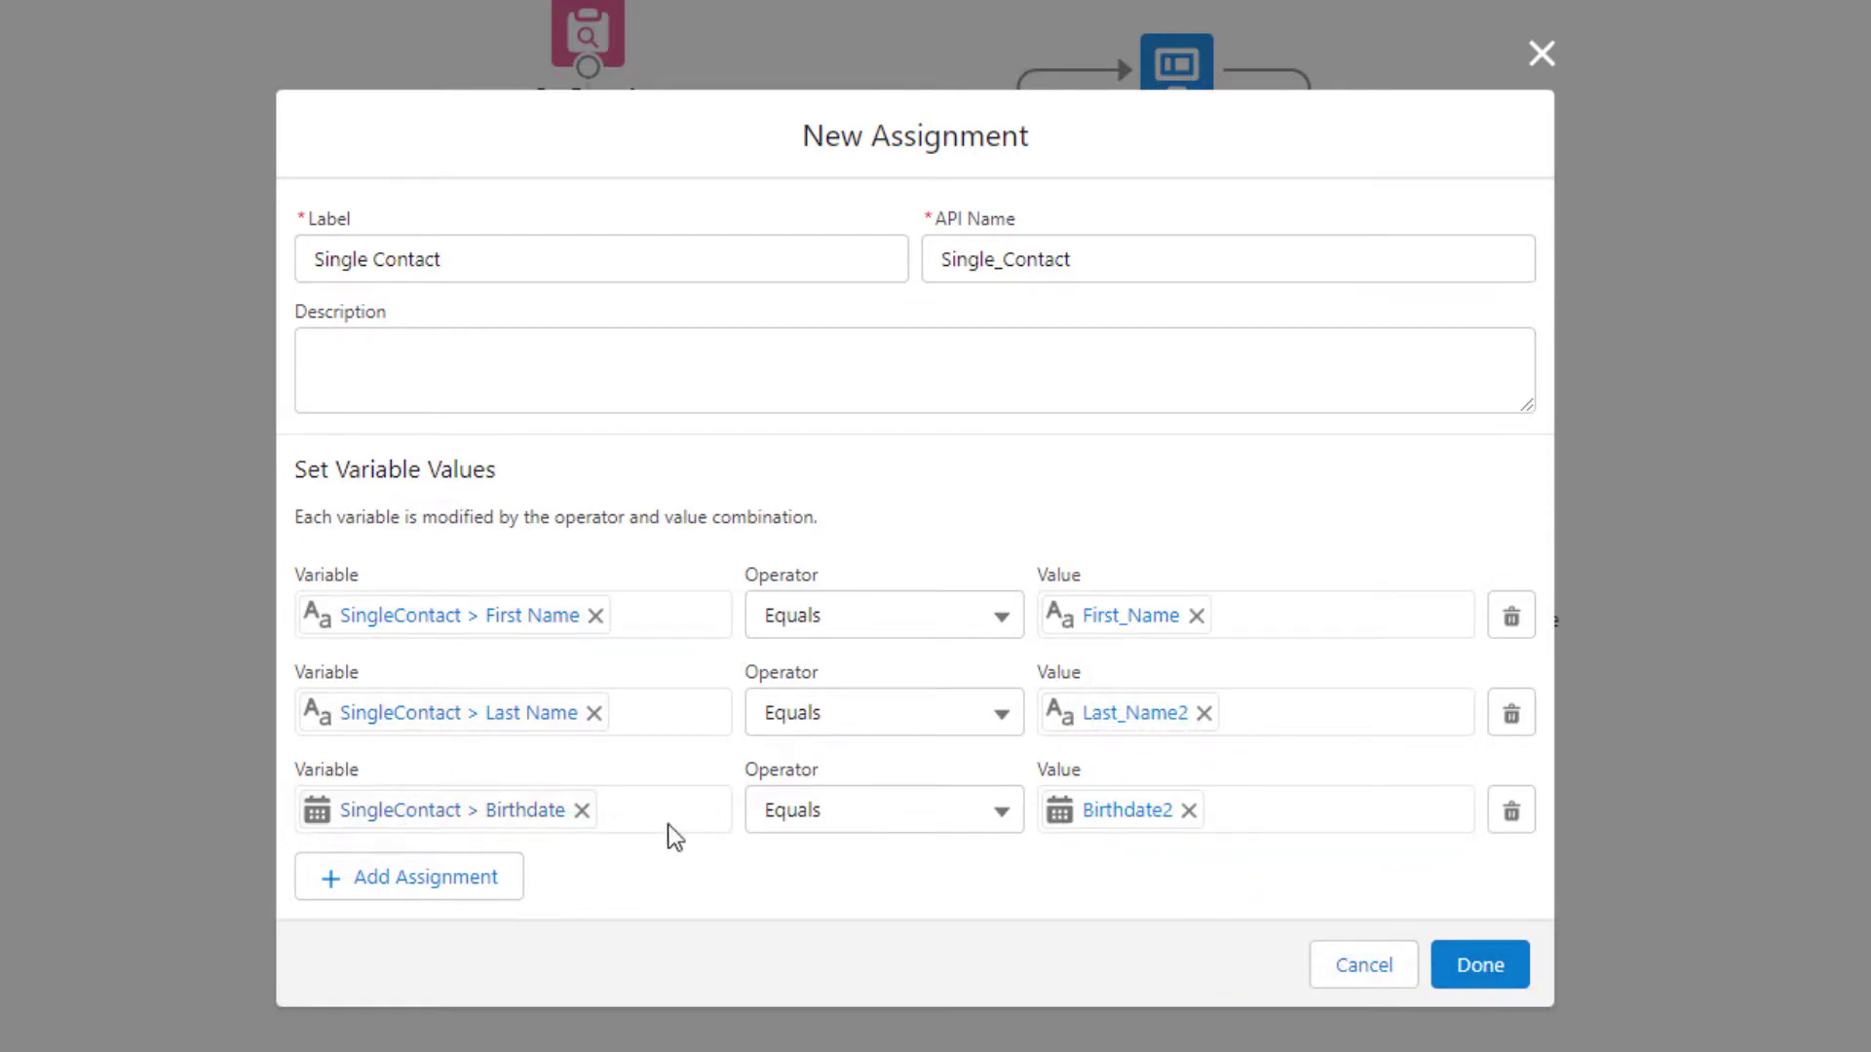
pyautogui.click(1466, 960)
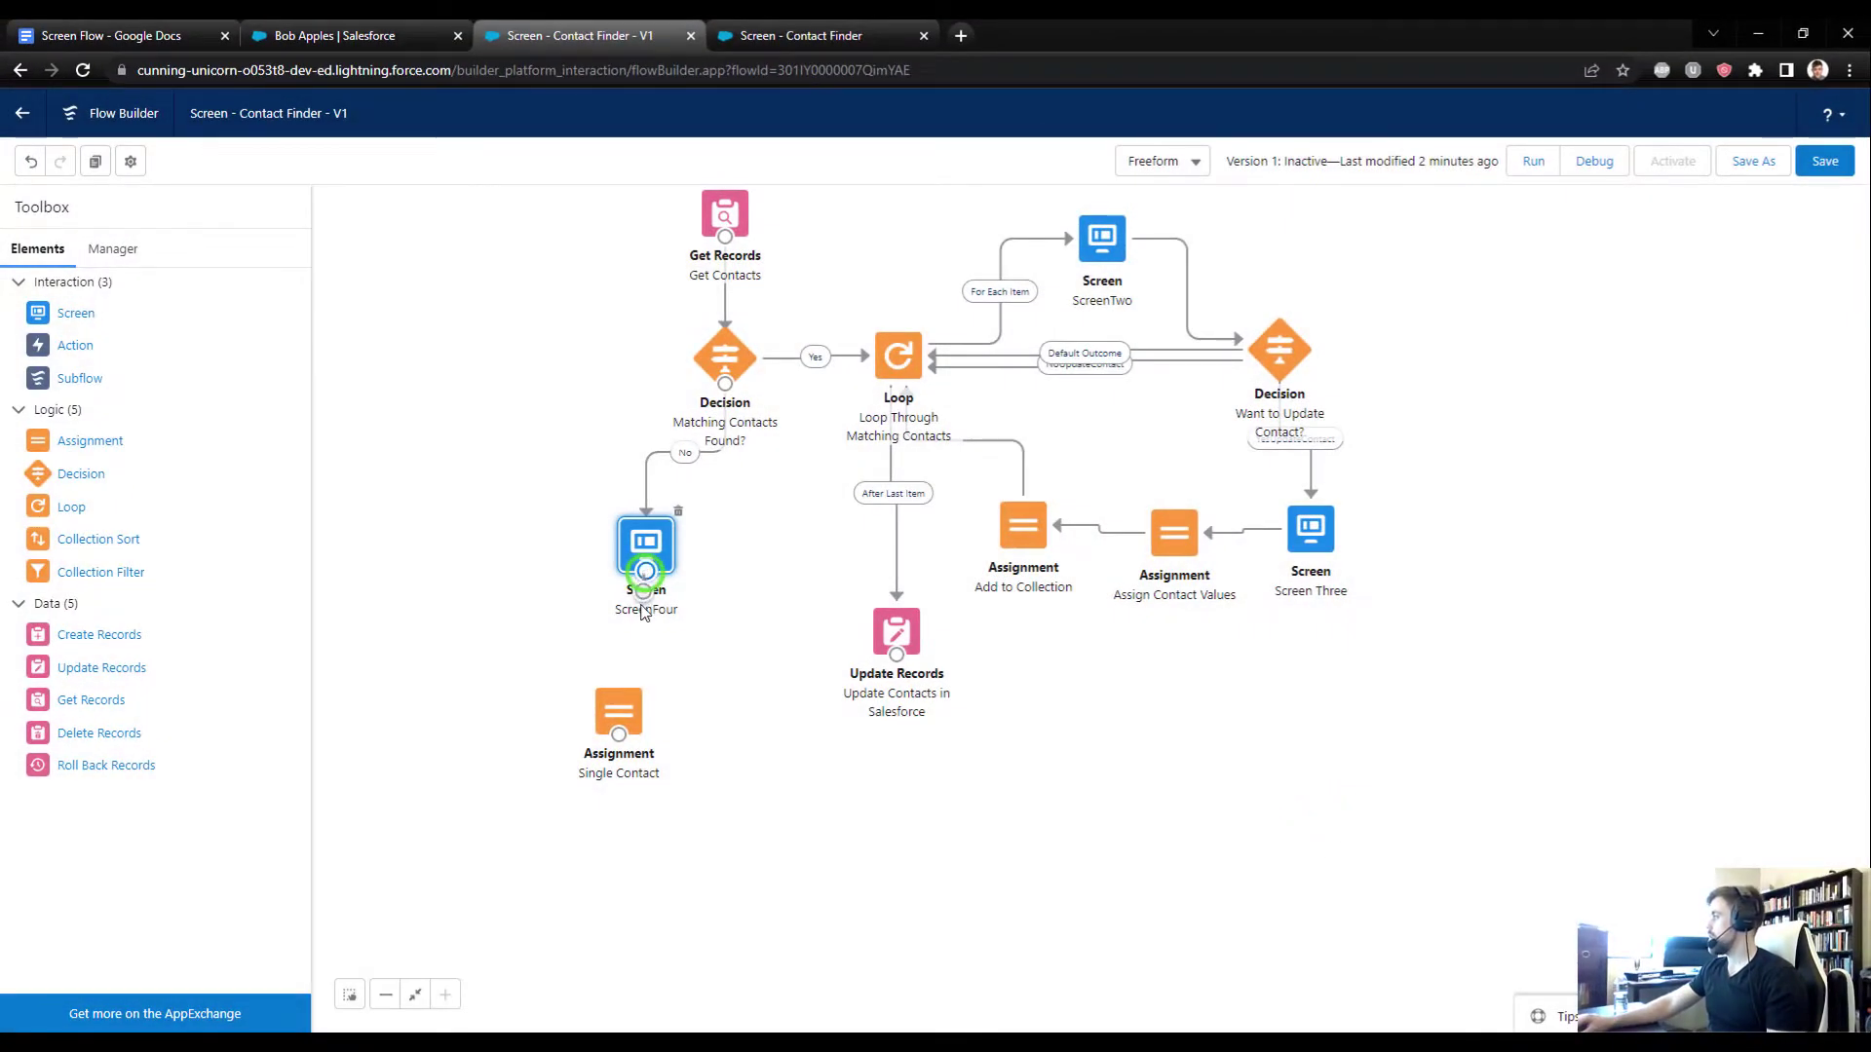
# Step: Connect ScreenFour to Single Contact and add a new assignment on the ContactCollection variable
pyautogui.moveTo(644, 609); pyautogui.dragTo(621, 709)
pyautogui.moveTo(89, 440); pyautogui.dragTo(726, 765)
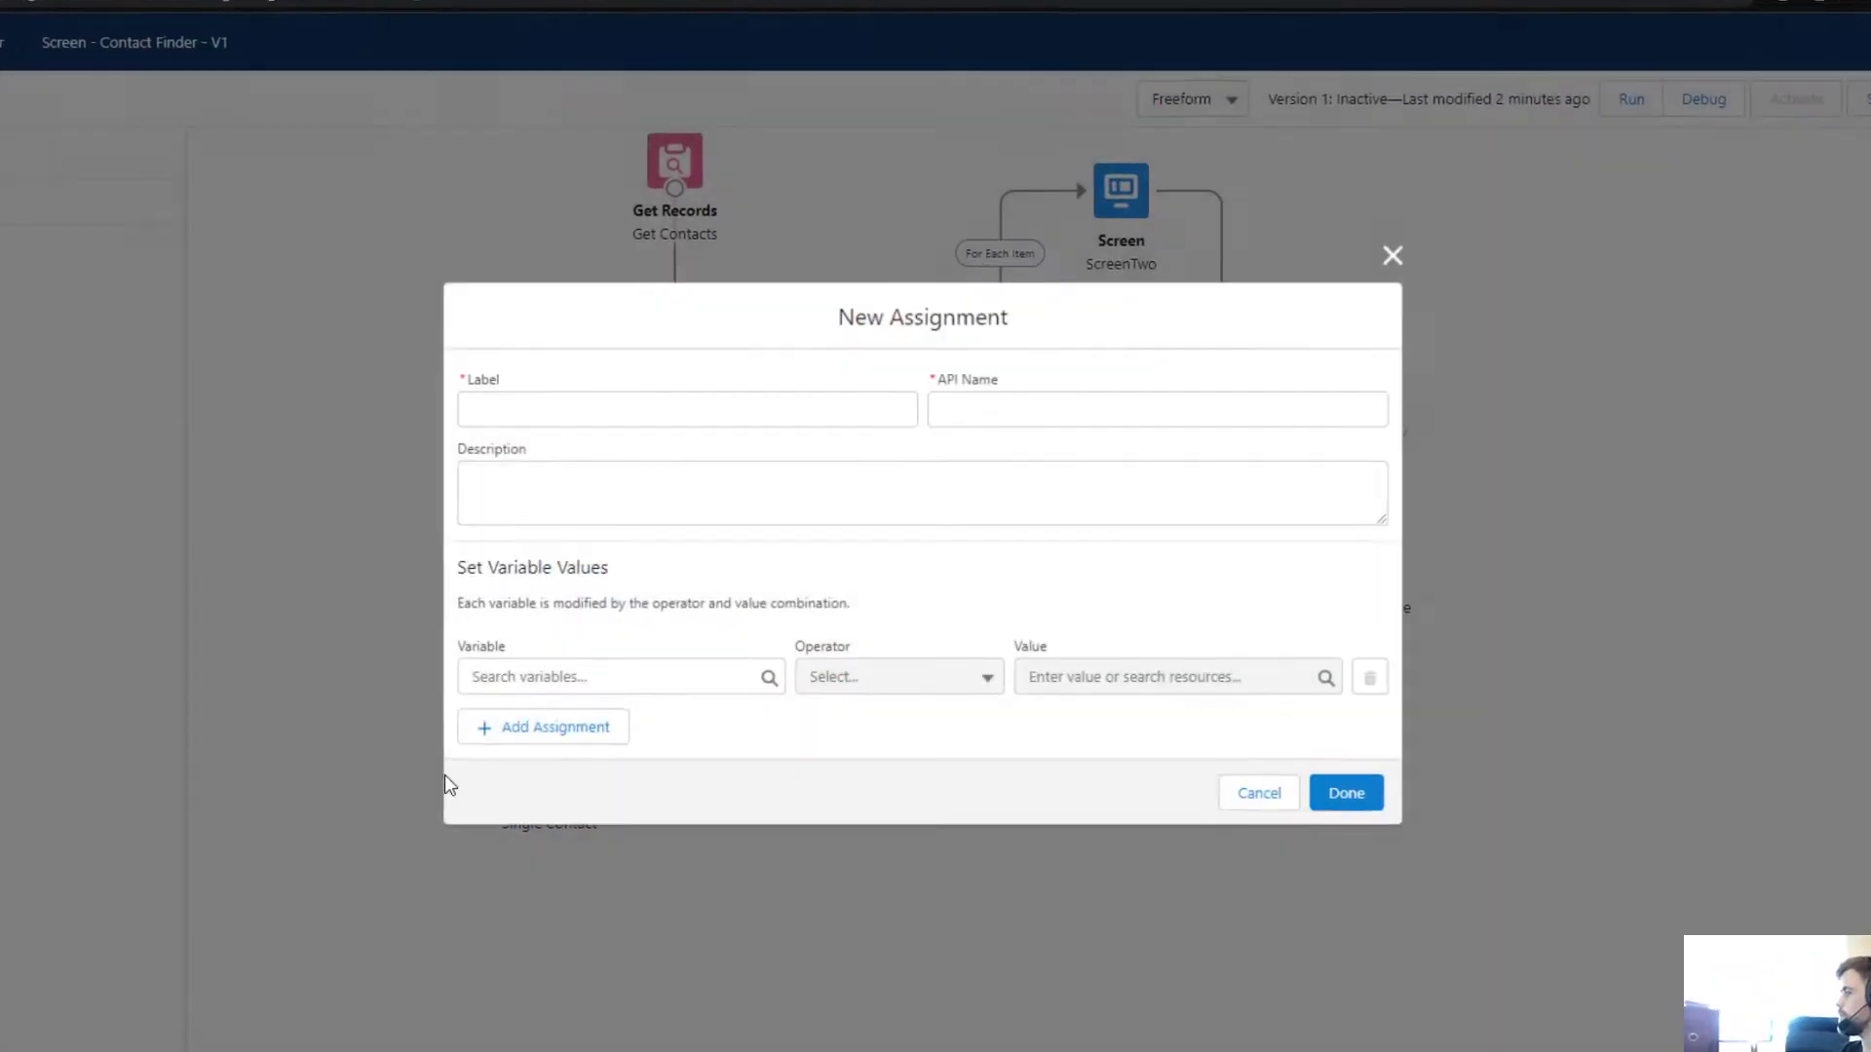
pyautogui.click(572, 660)
pyautogui.click(530, 661)
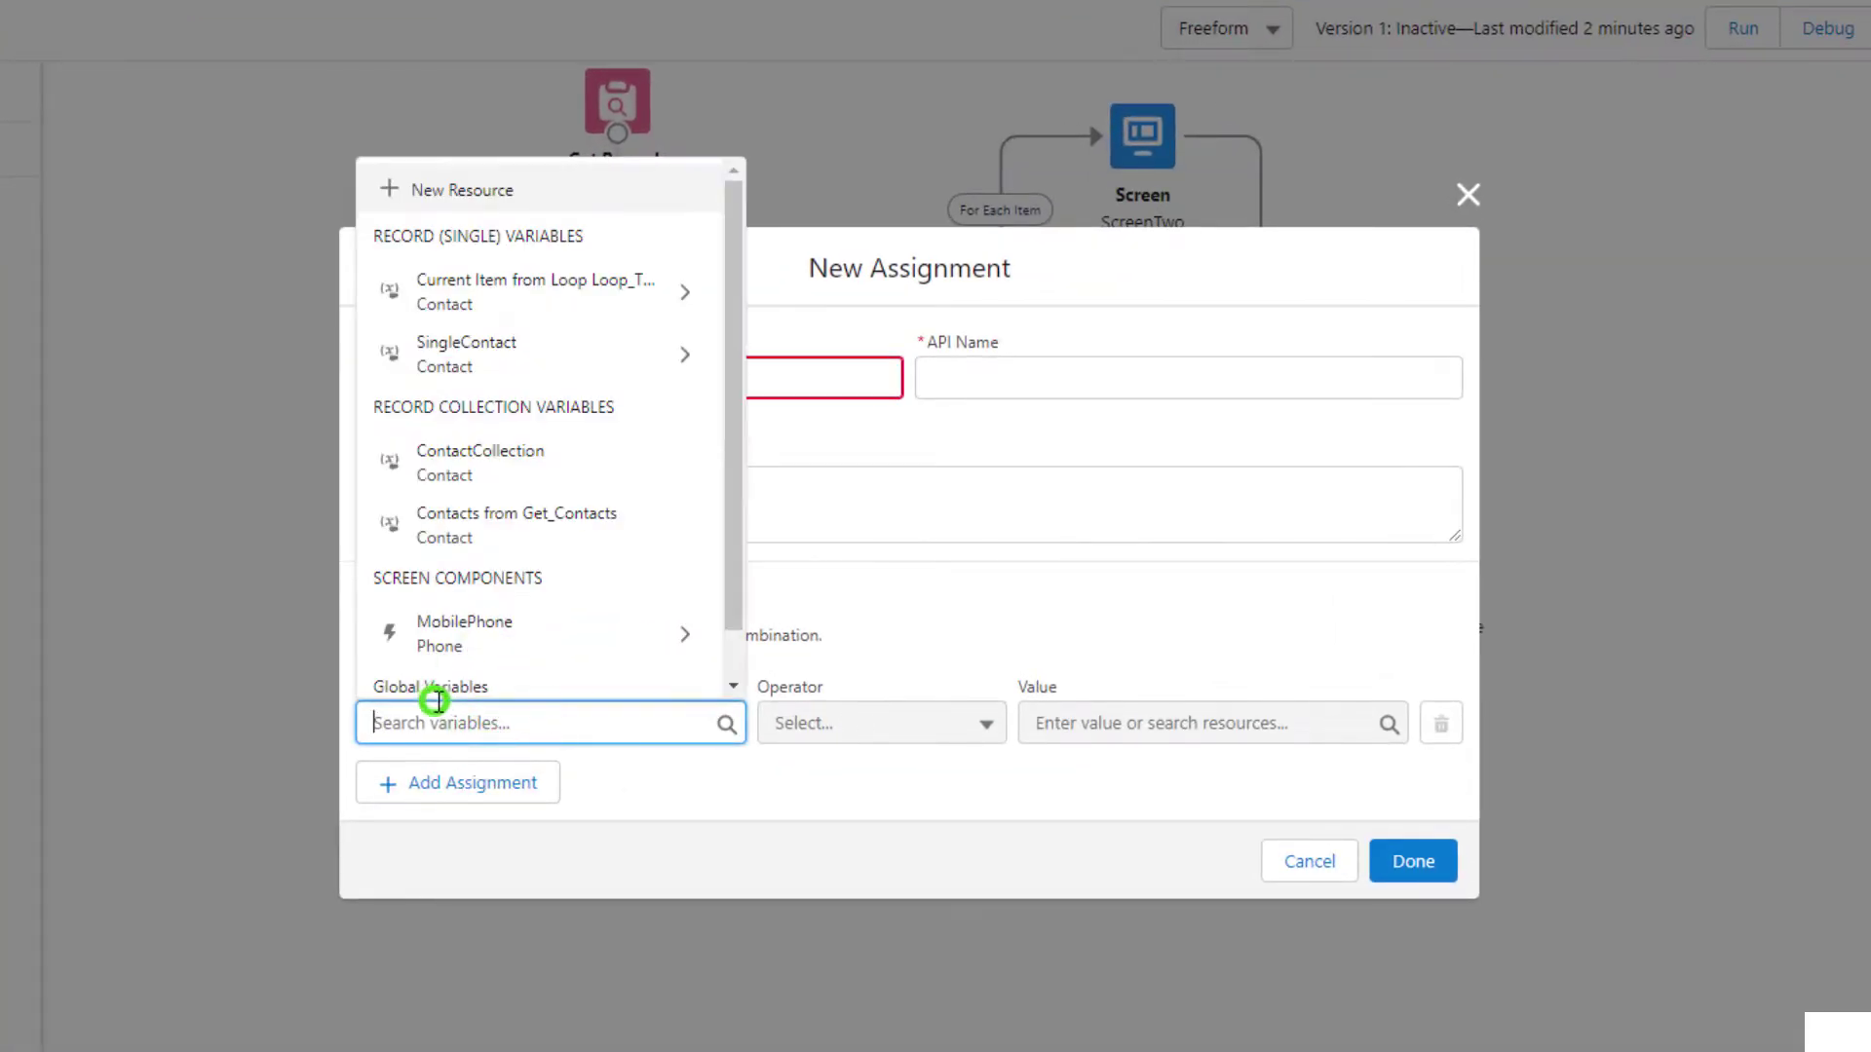
pyautogui.click(472, 358)
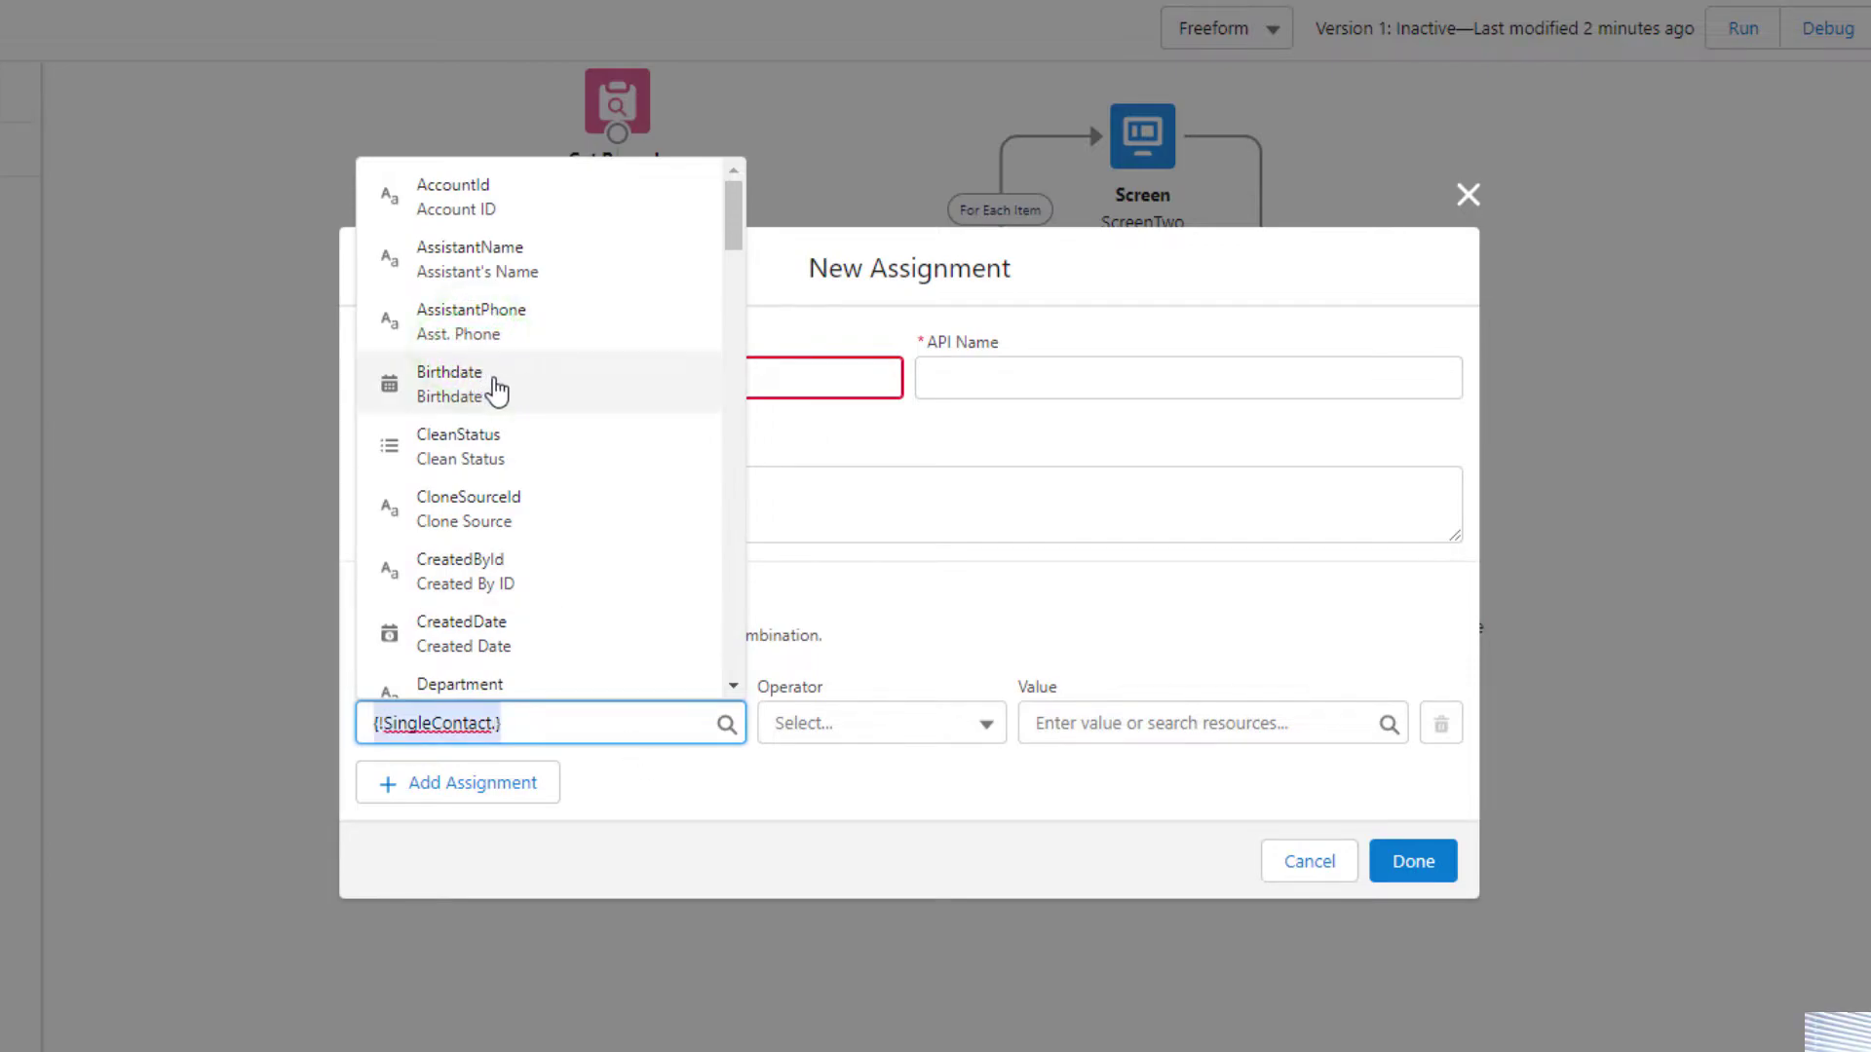
pyautogui.press('BackSpace')
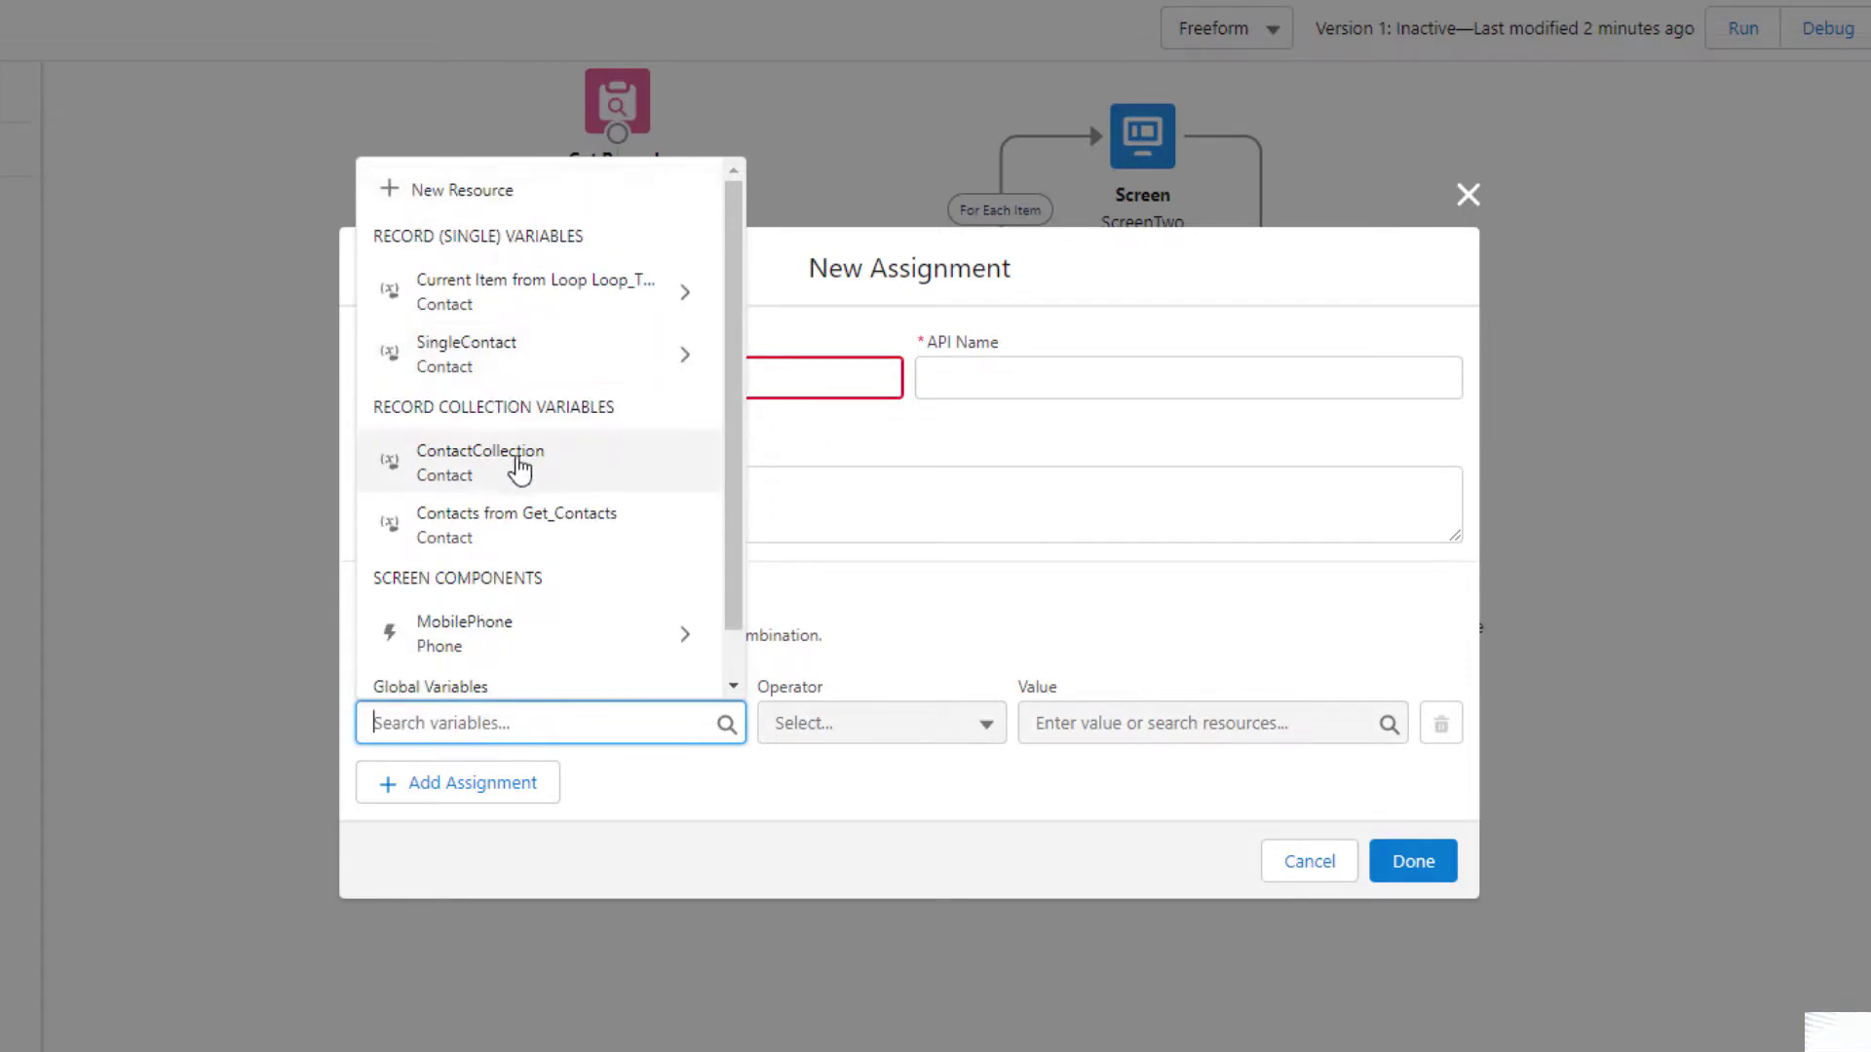
pyautogui.click(477, 463)
# Step: Set the operator to Add with value SingleContact, labelled Add to Collection with a unique API name
pyautogui.click(872, 733)
pyautogui.click(835, 814)
pyautogui.click(1081, 724)
pyautogui.write('s')
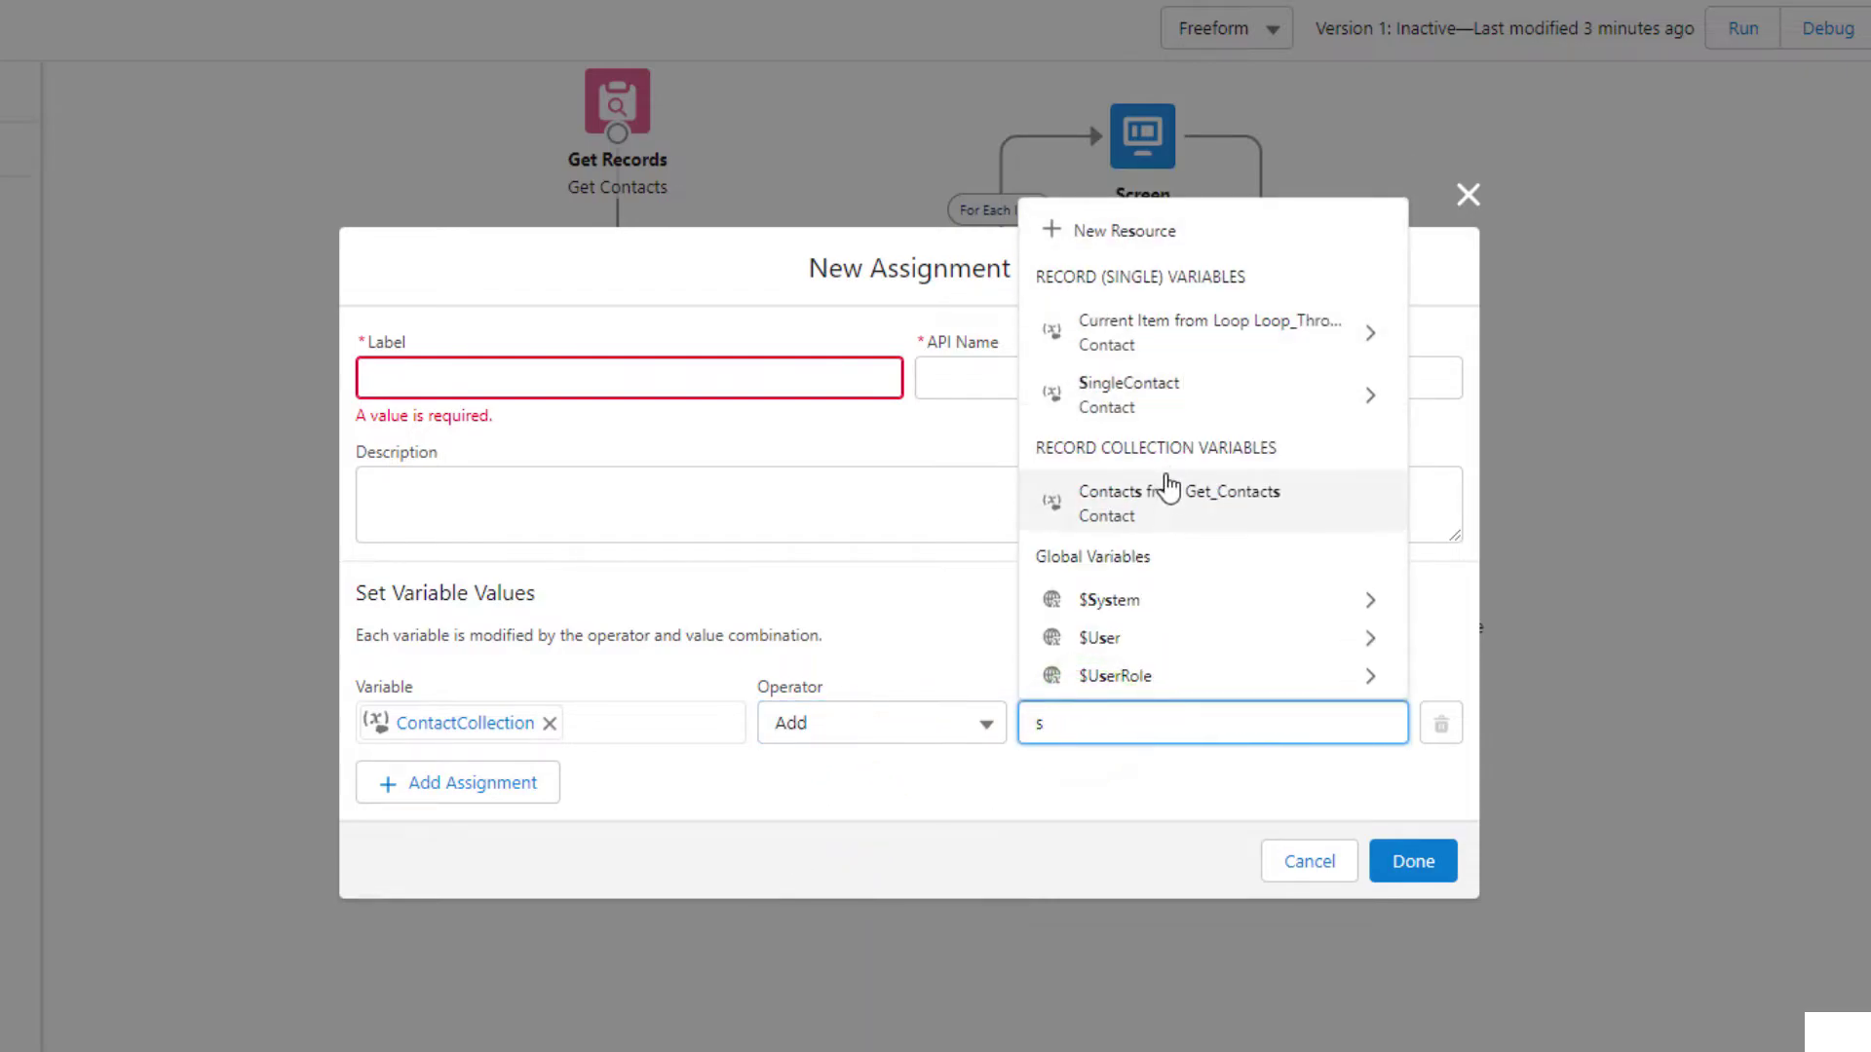
pyautogui.click(1177, 414)
pyautogui.click(544, 364)
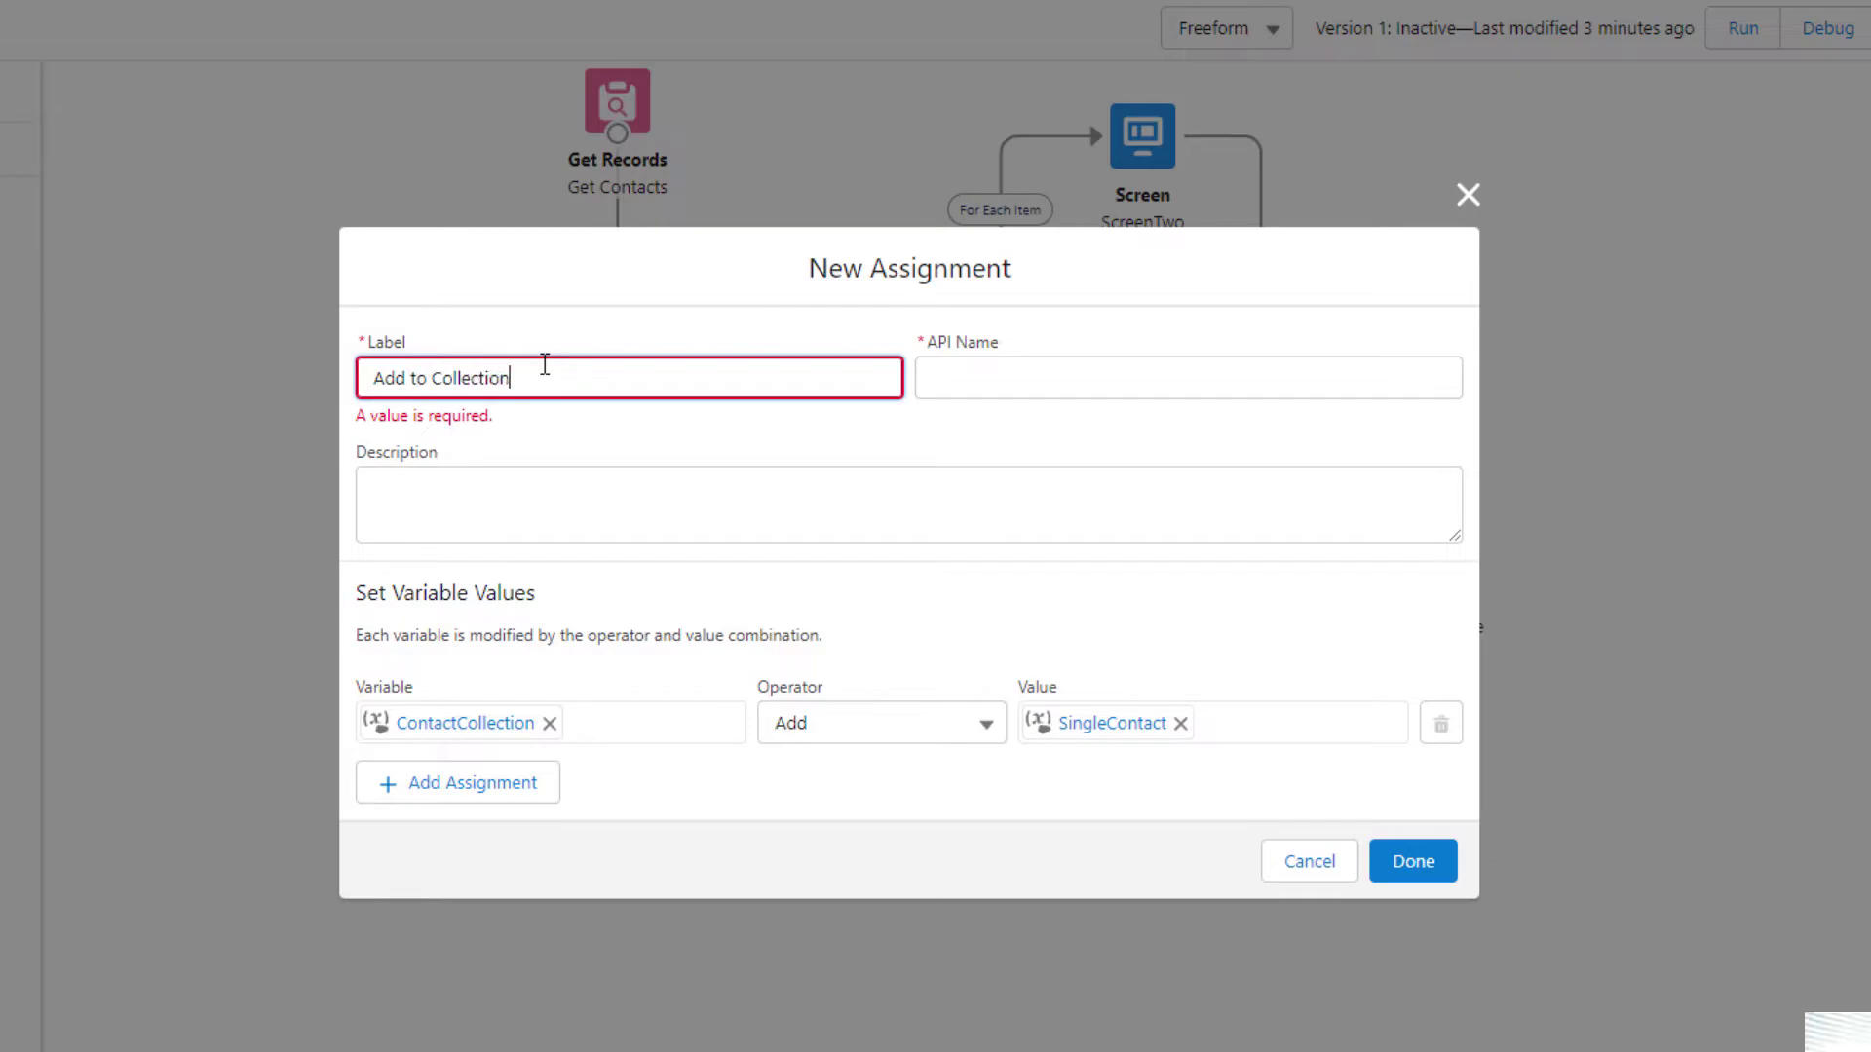
pyautogui.press('Tab')
pyautogui.click(1084, 378)
pyautogui.write('2')
pyautogui.click(1282, 488)
# Step: Connect Single Contact to Add to Collection and add a Create Records element labelled 'Create New Contact'
pyautogui.click(1429, 848)
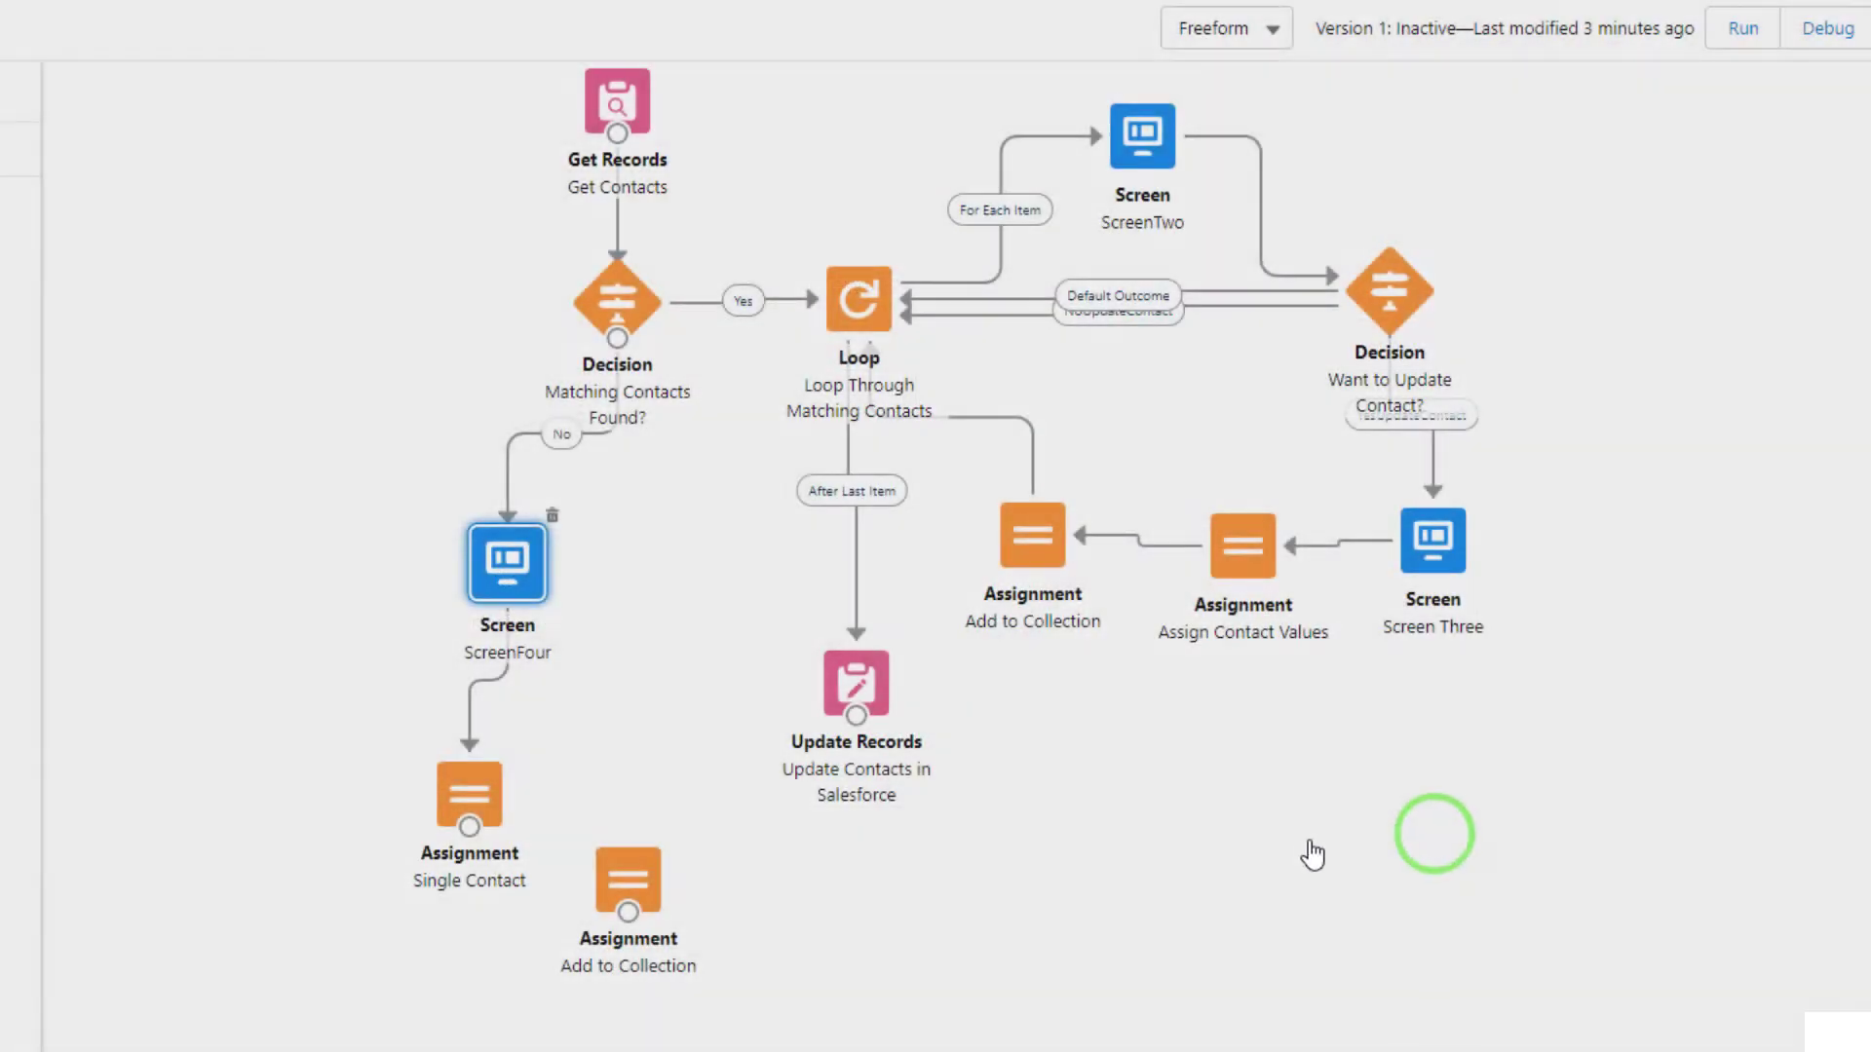
pyautogui.moveTo(563, 840); pyautogui.dragTo(645, 985)
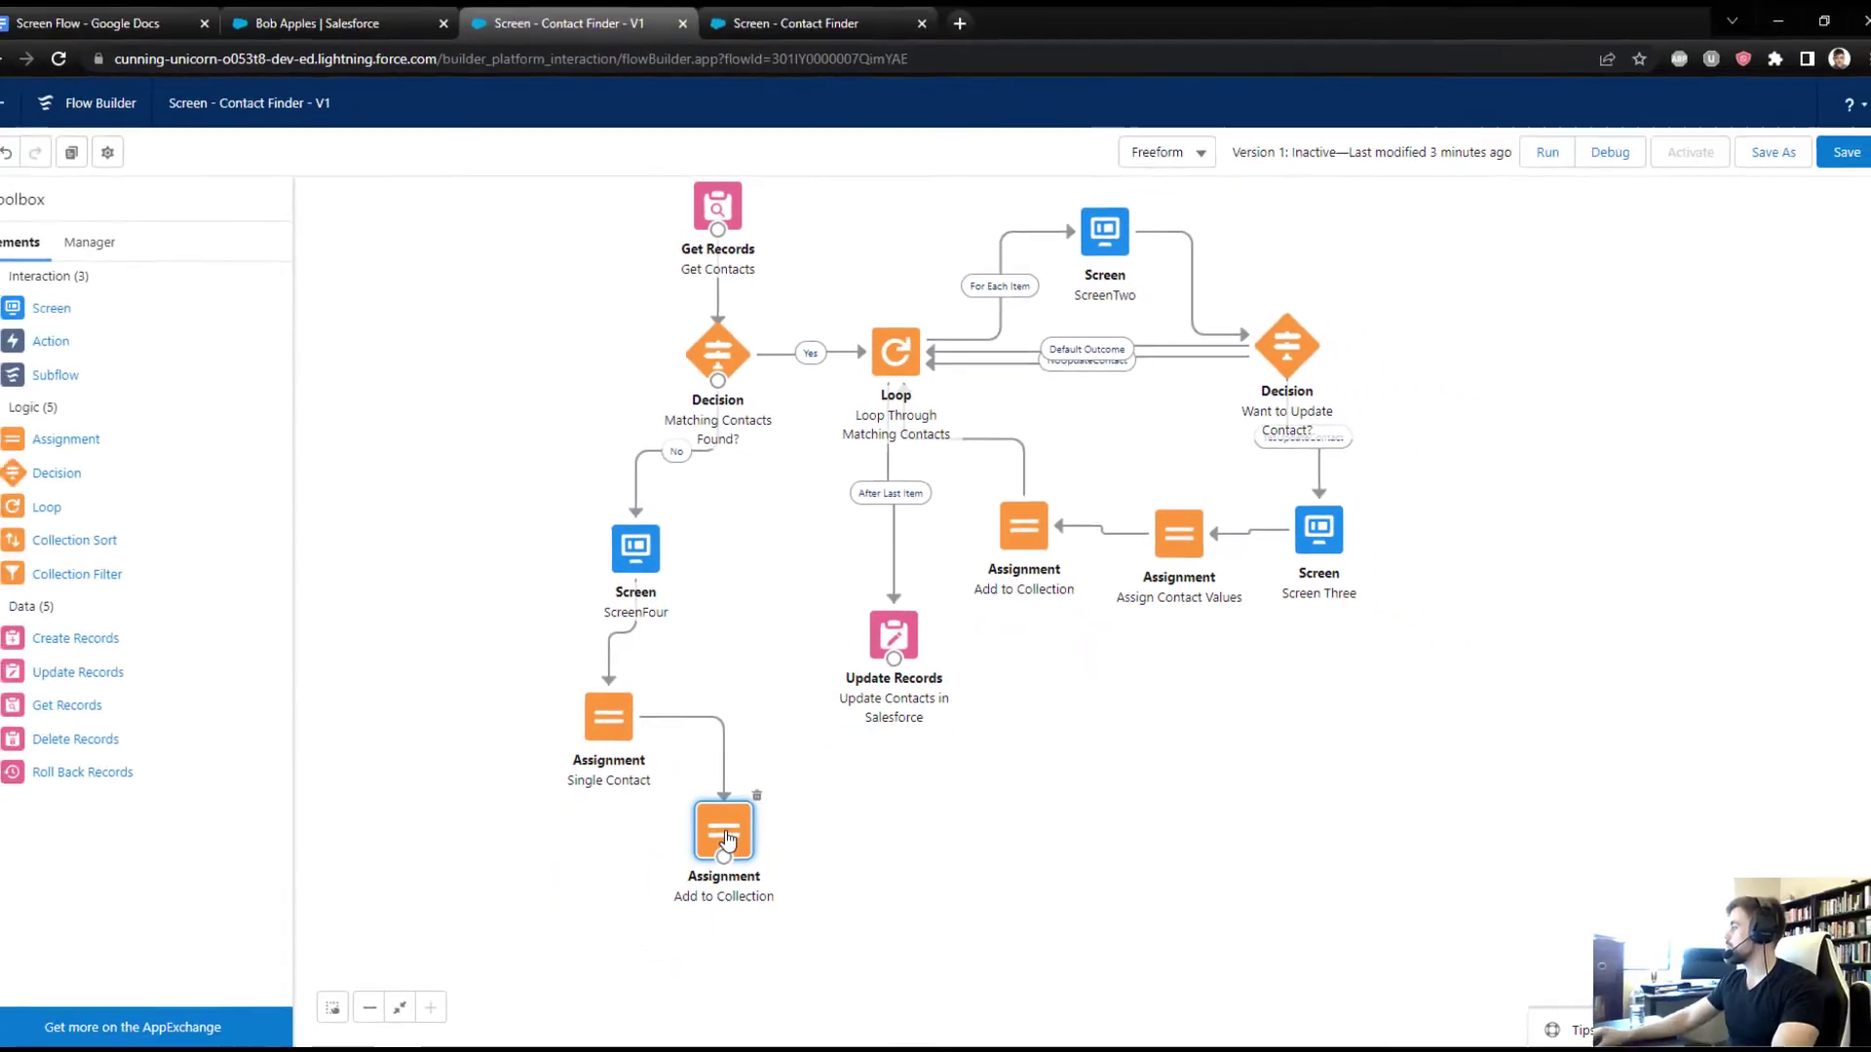
pyautogui.moveTo(84, 634); pyautogui.dragTo(830, 820)
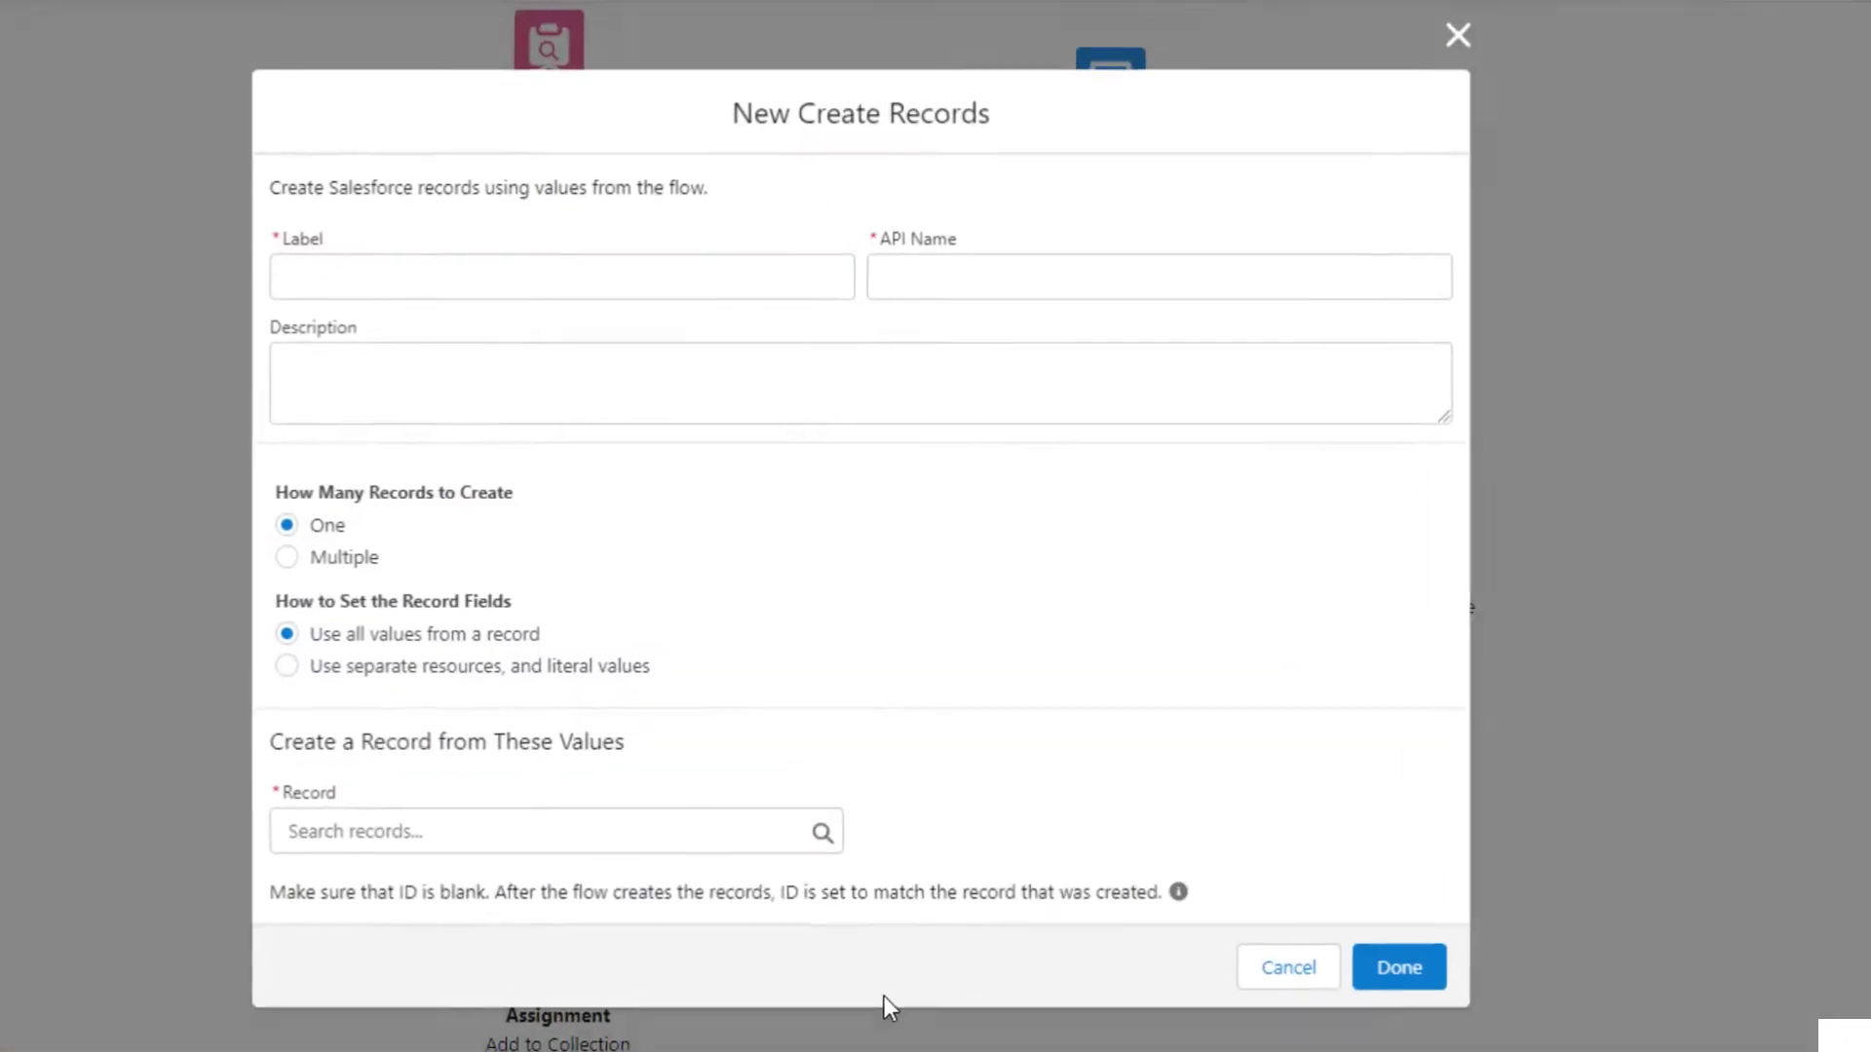
pyautogui.write('Create ')
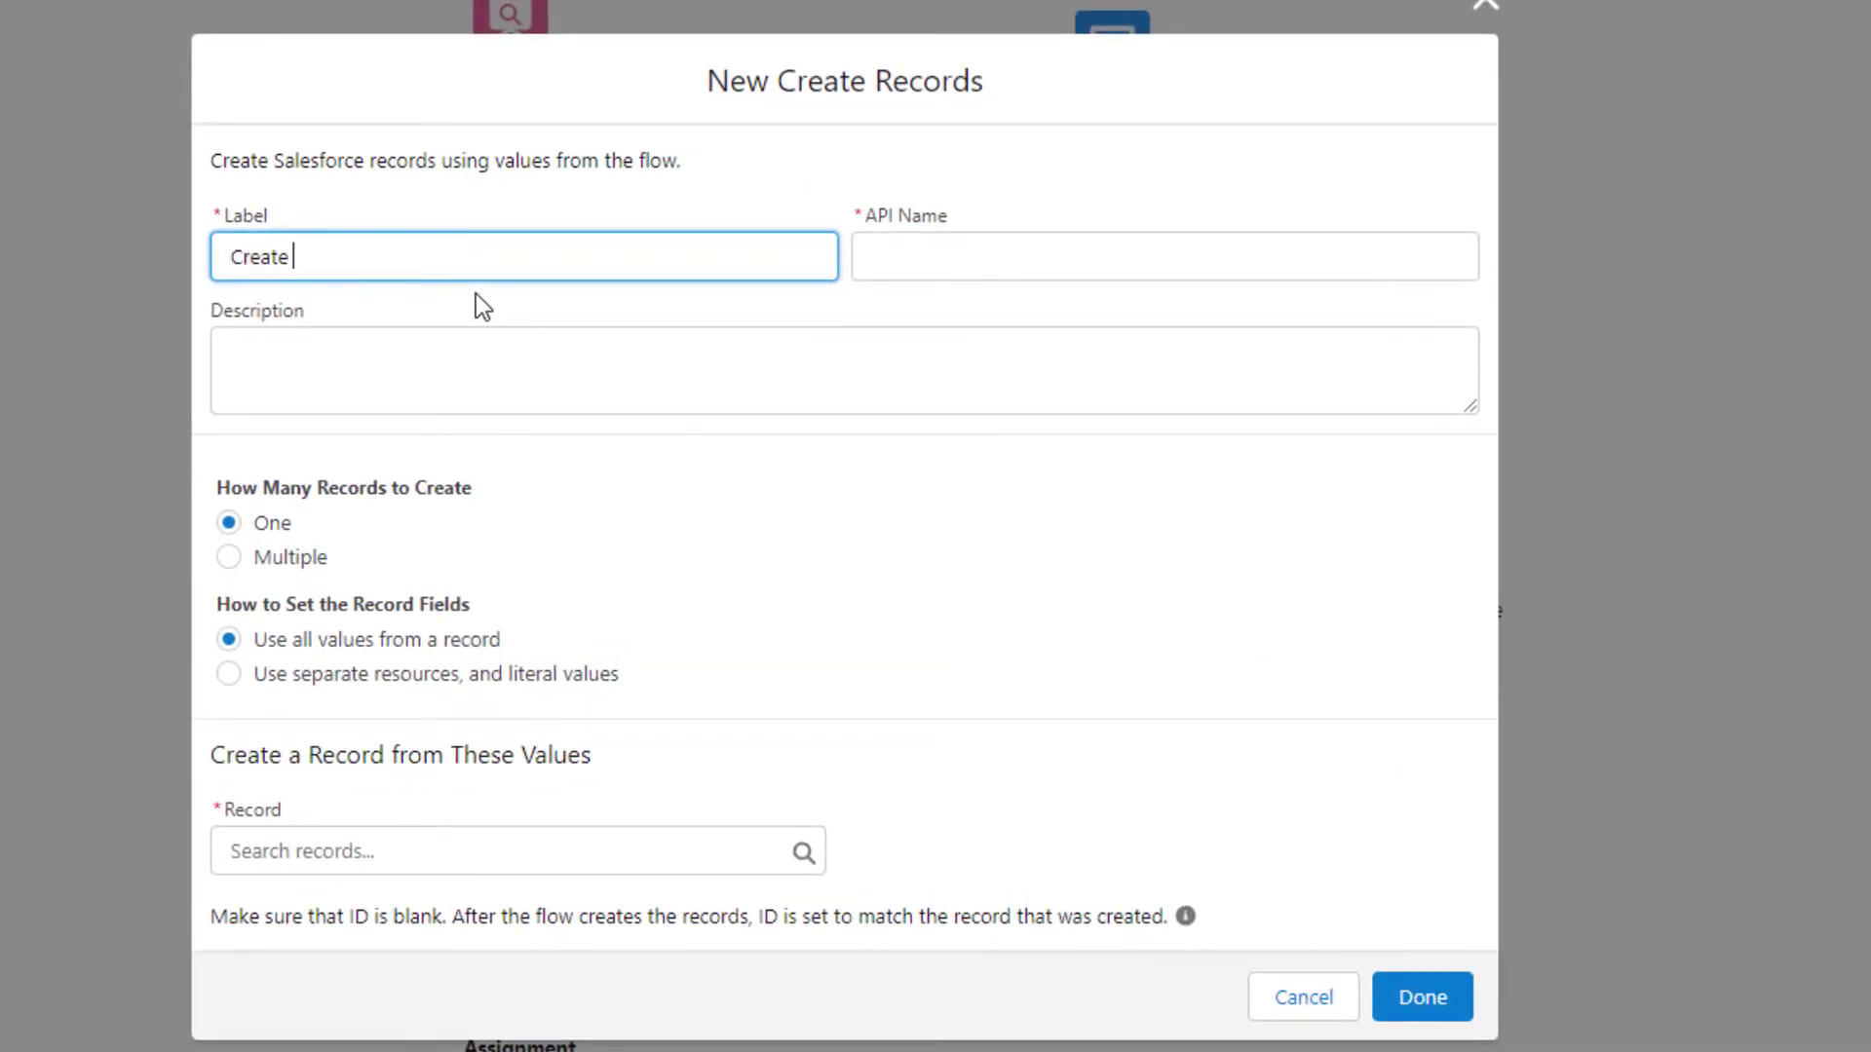
pyautogui.write('New Contact')
pyautogui.click(942, 562)
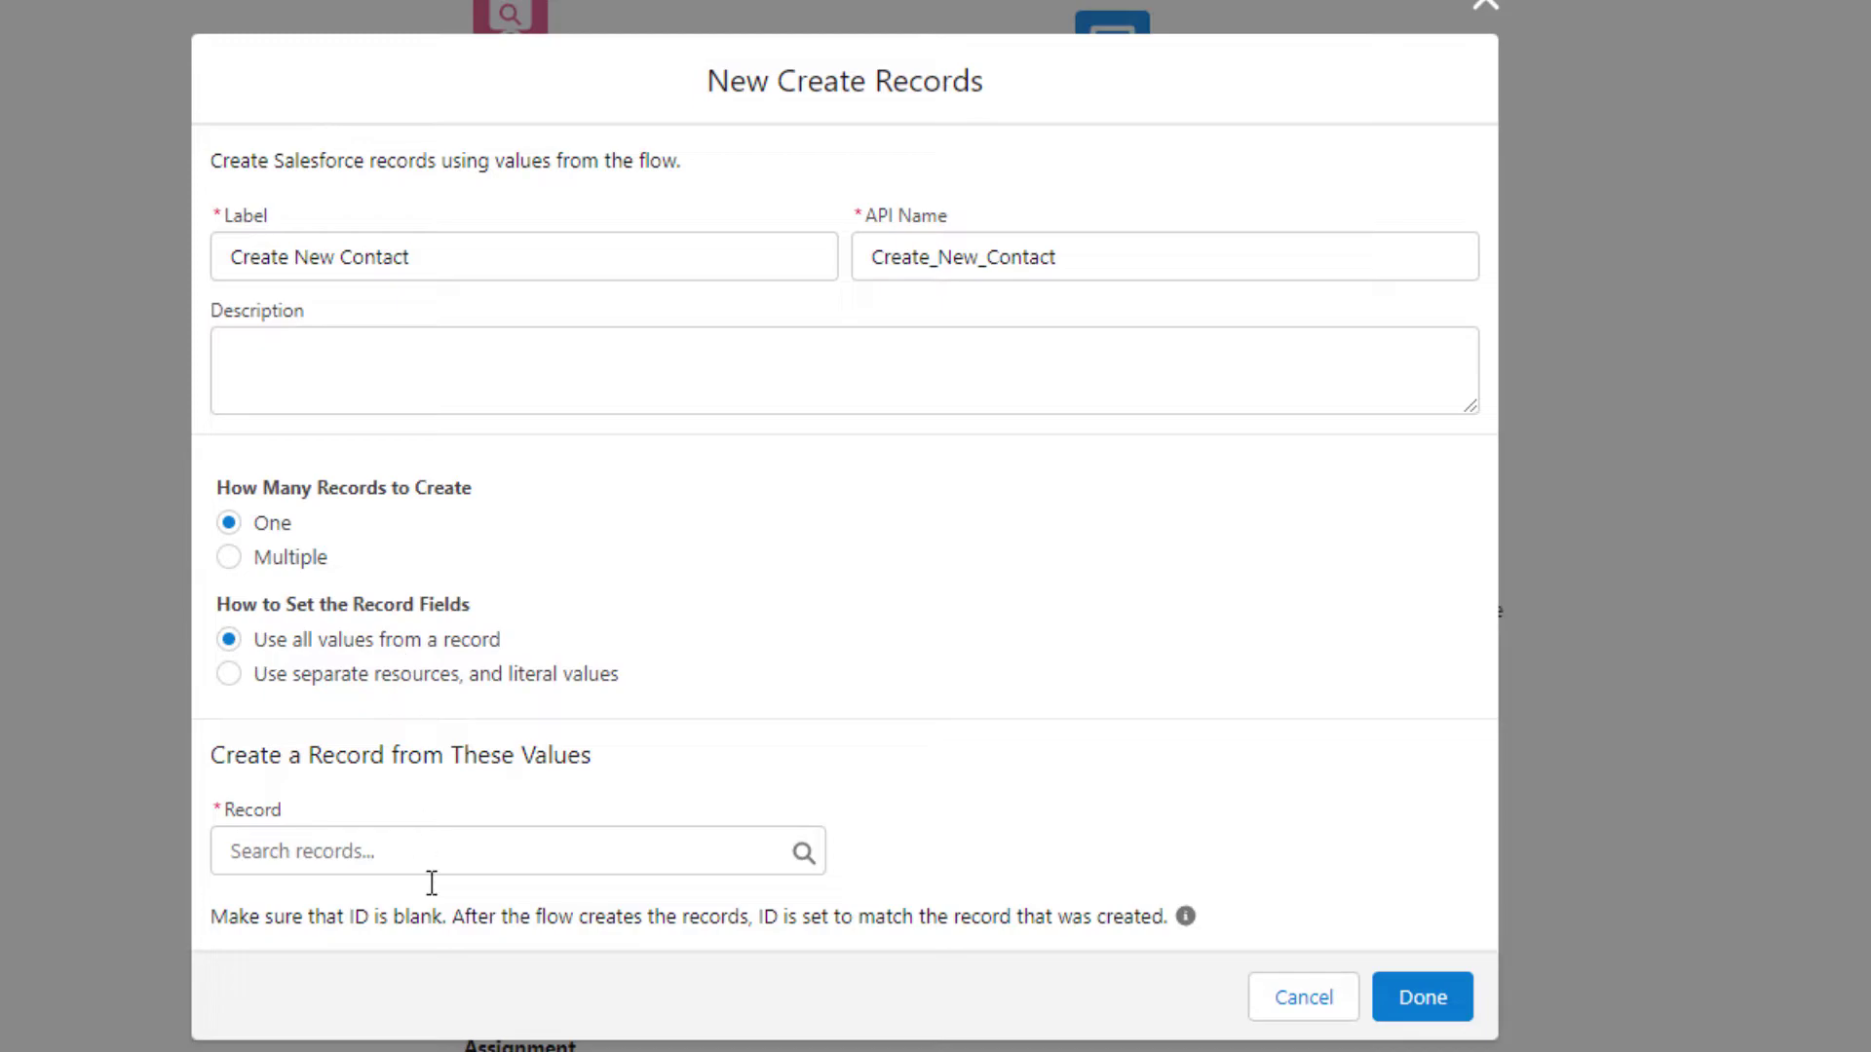
# Step: Make Create New Contact create multiple records from ContactCollection, linked after Add to Collection
pyautogui.click(367, 849)
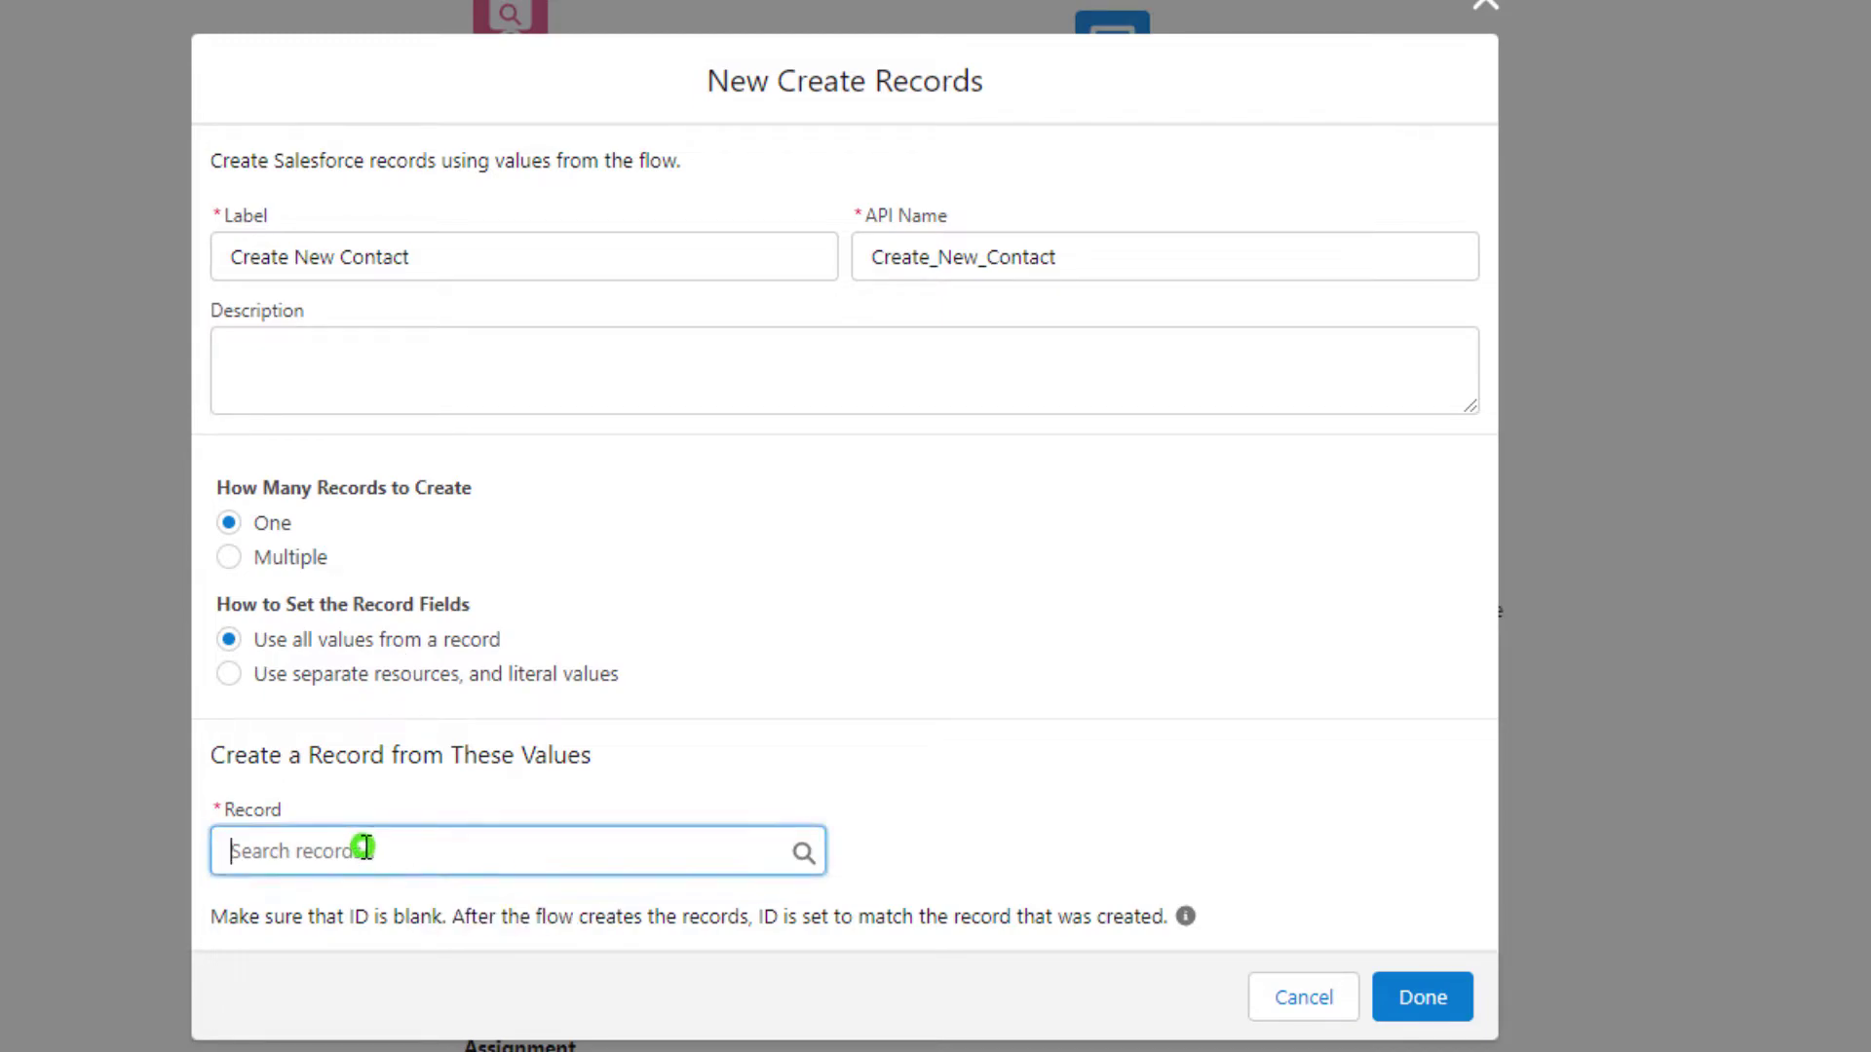
pyautogui.click(304, 557)
pyautogui.click(292, 542)
pyautogui.click(338, 756)
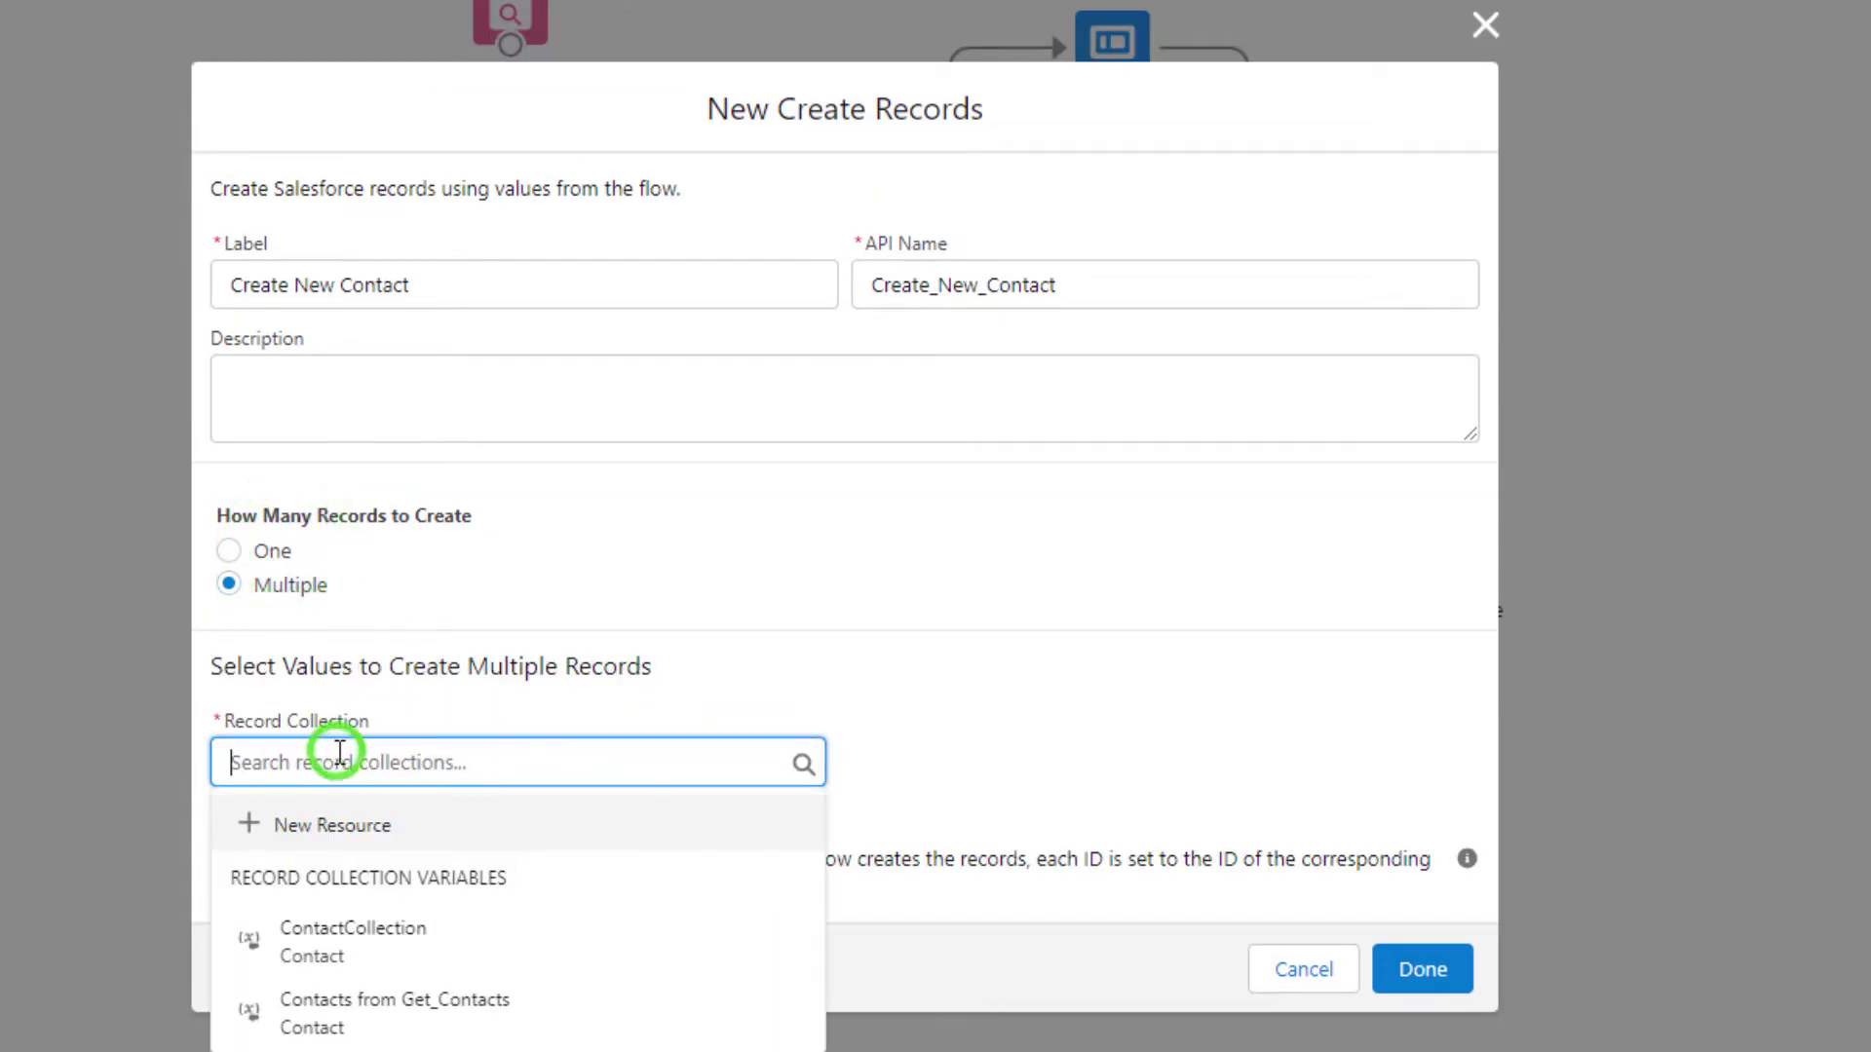
pyautogui.click(419, 951)
pyautogui.click(936, 583)
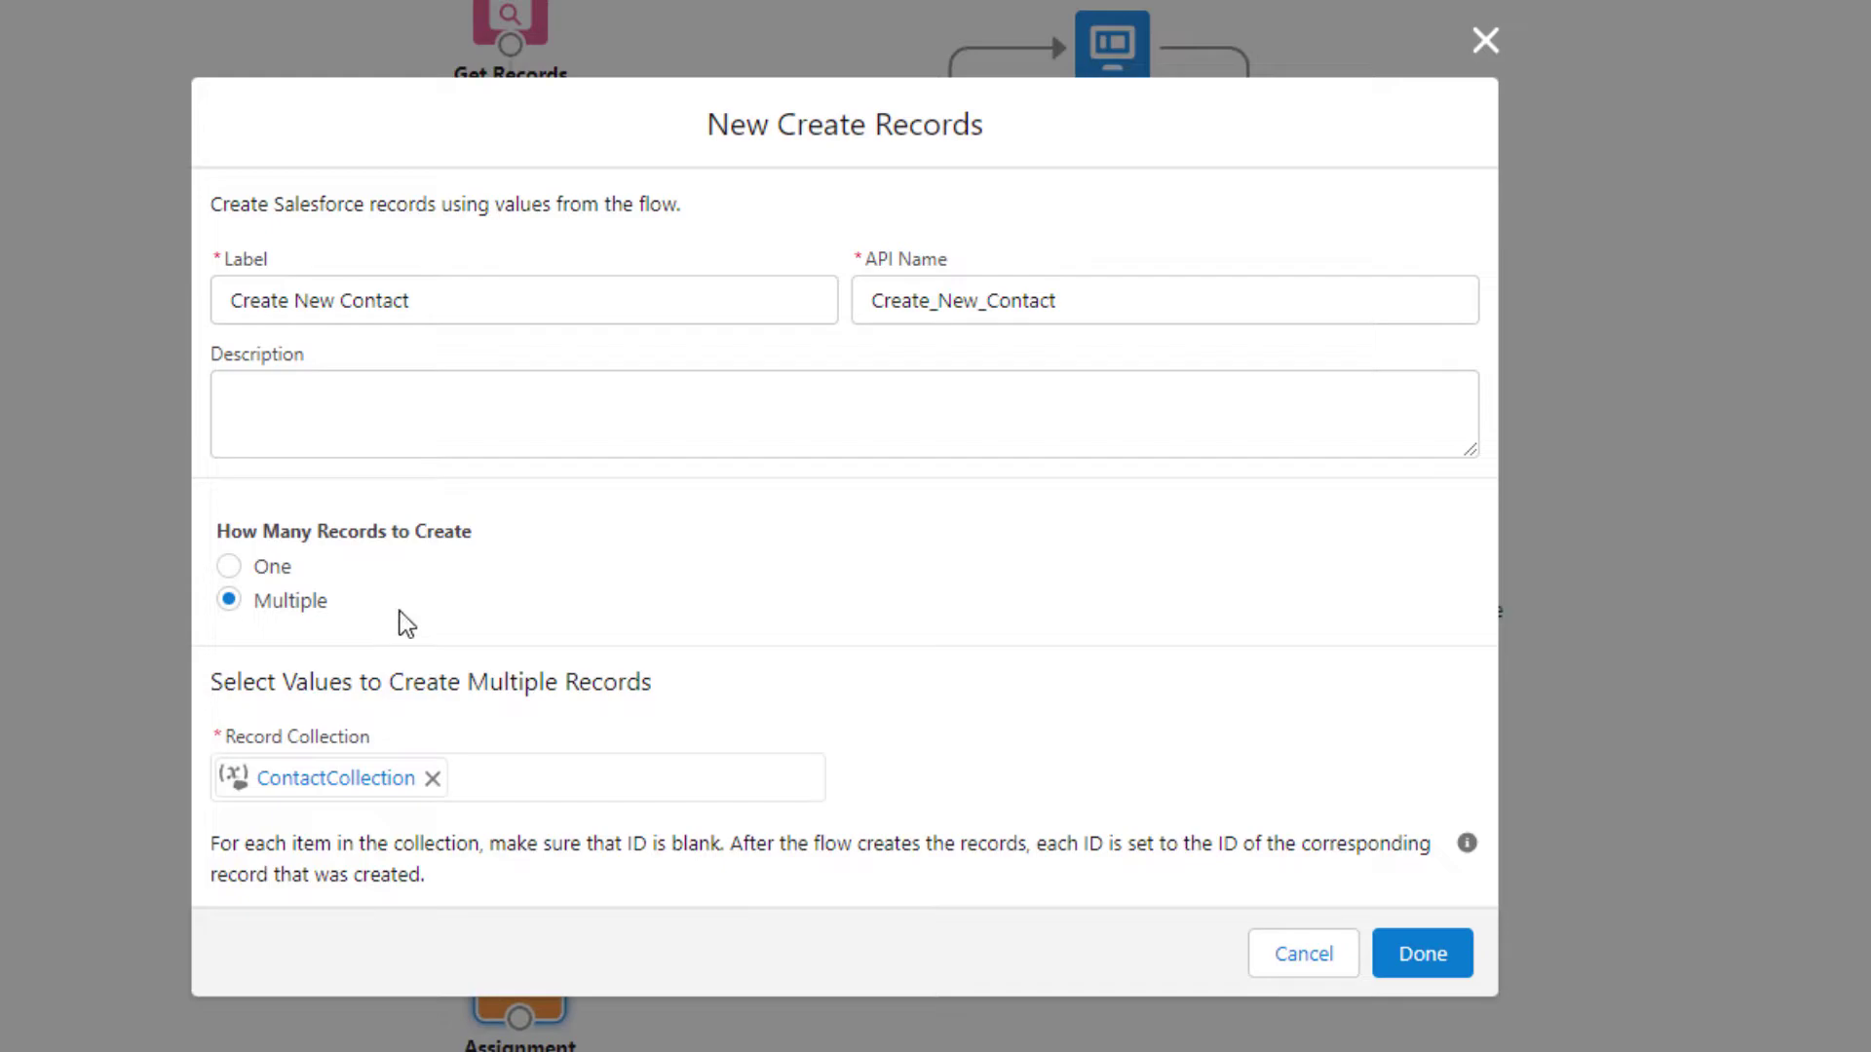
pyautogui.click(1423, 954)
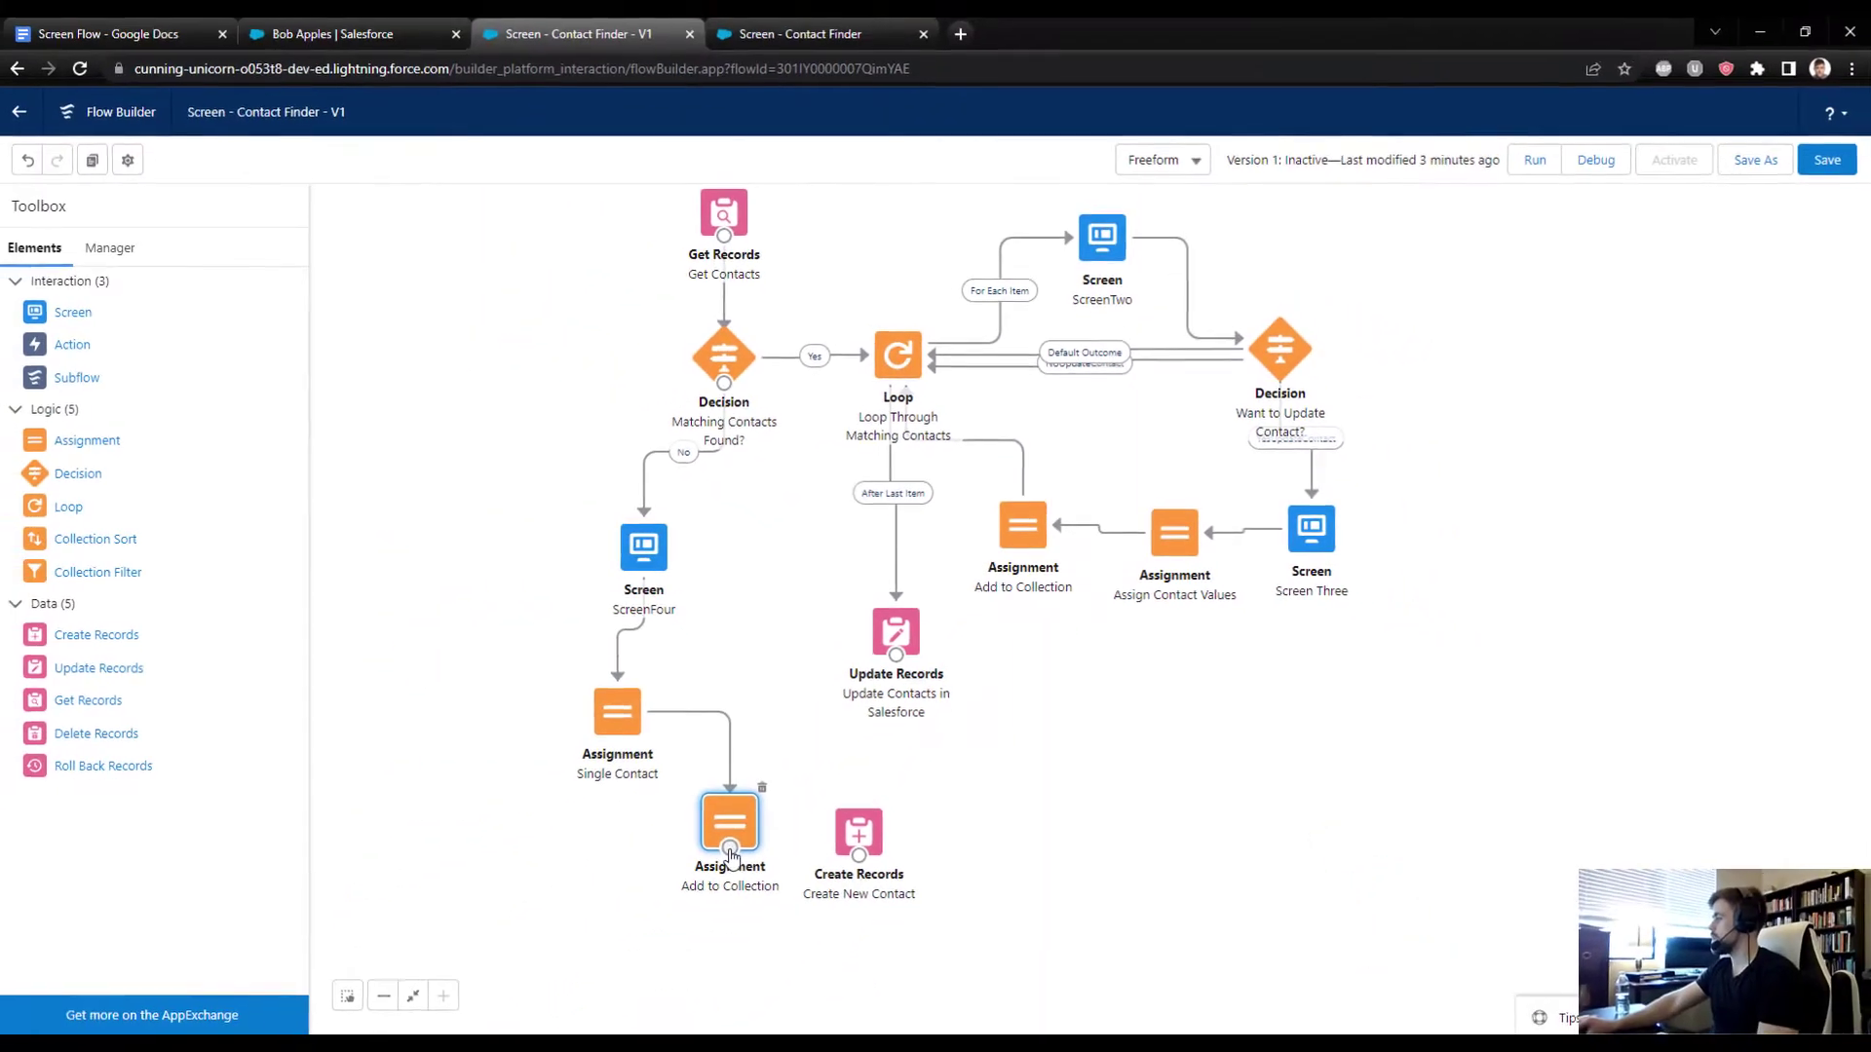
pyautogui.moveTo(730, 855); pyautogui.dragTo(900, 838)
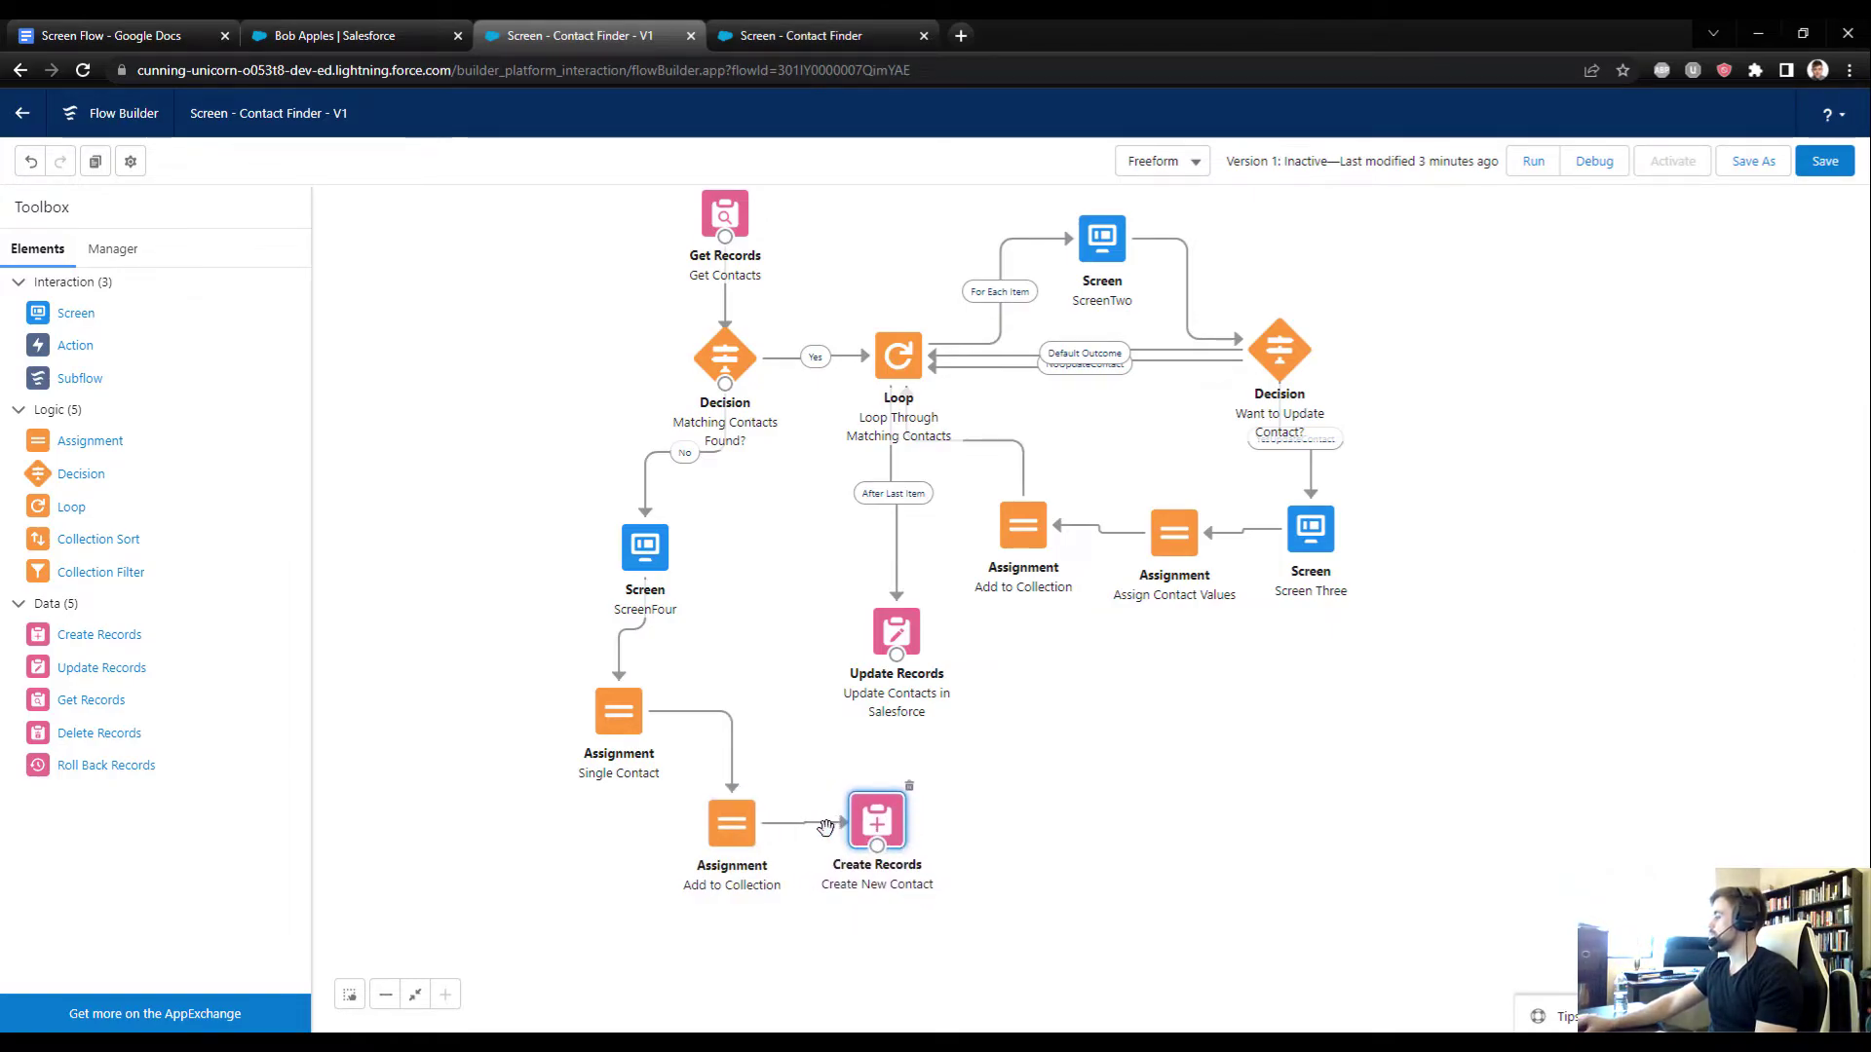
# Step: Delete the Add to Collection assignment, leaving Create New Contact's settings unchanged
pyautogui.click(730, 826)
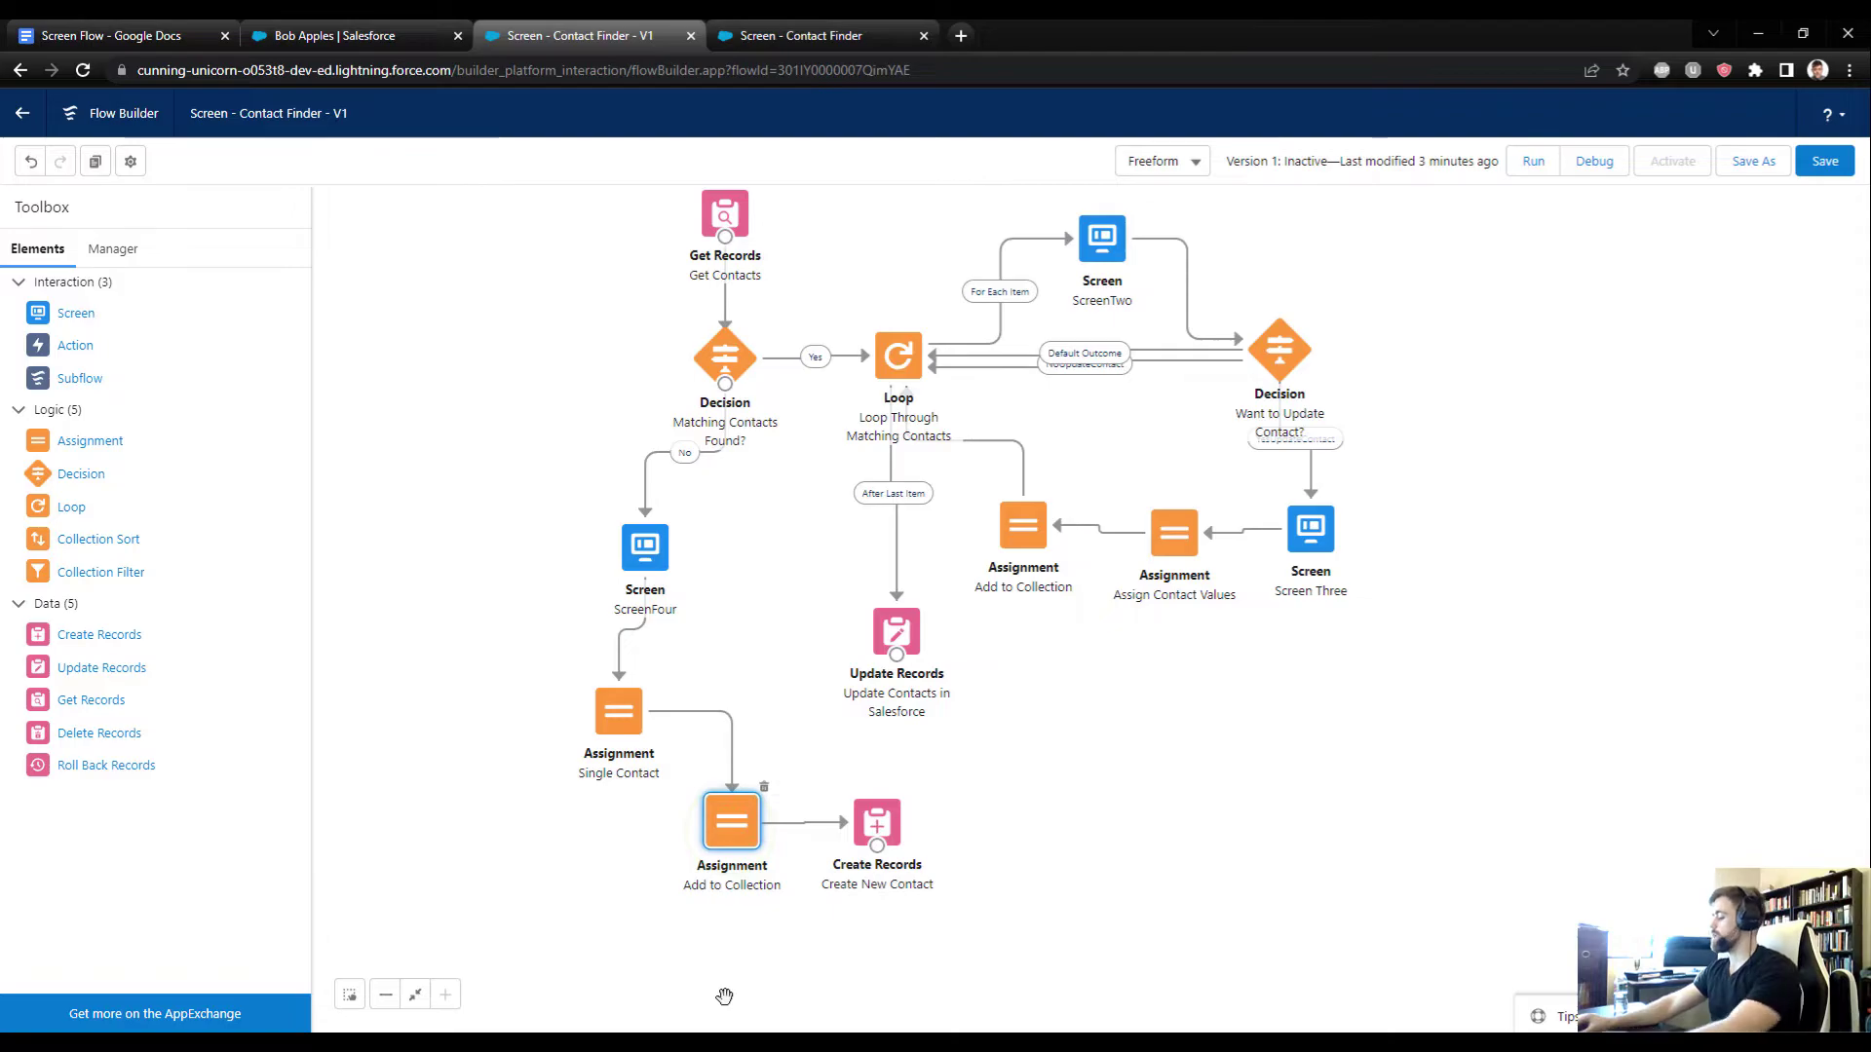
pyautogui.moveTo(871, 822); pyautogui.dragTo(752, 759)
pyautogui.click(731, 823)
pyautogui.press('Delete')
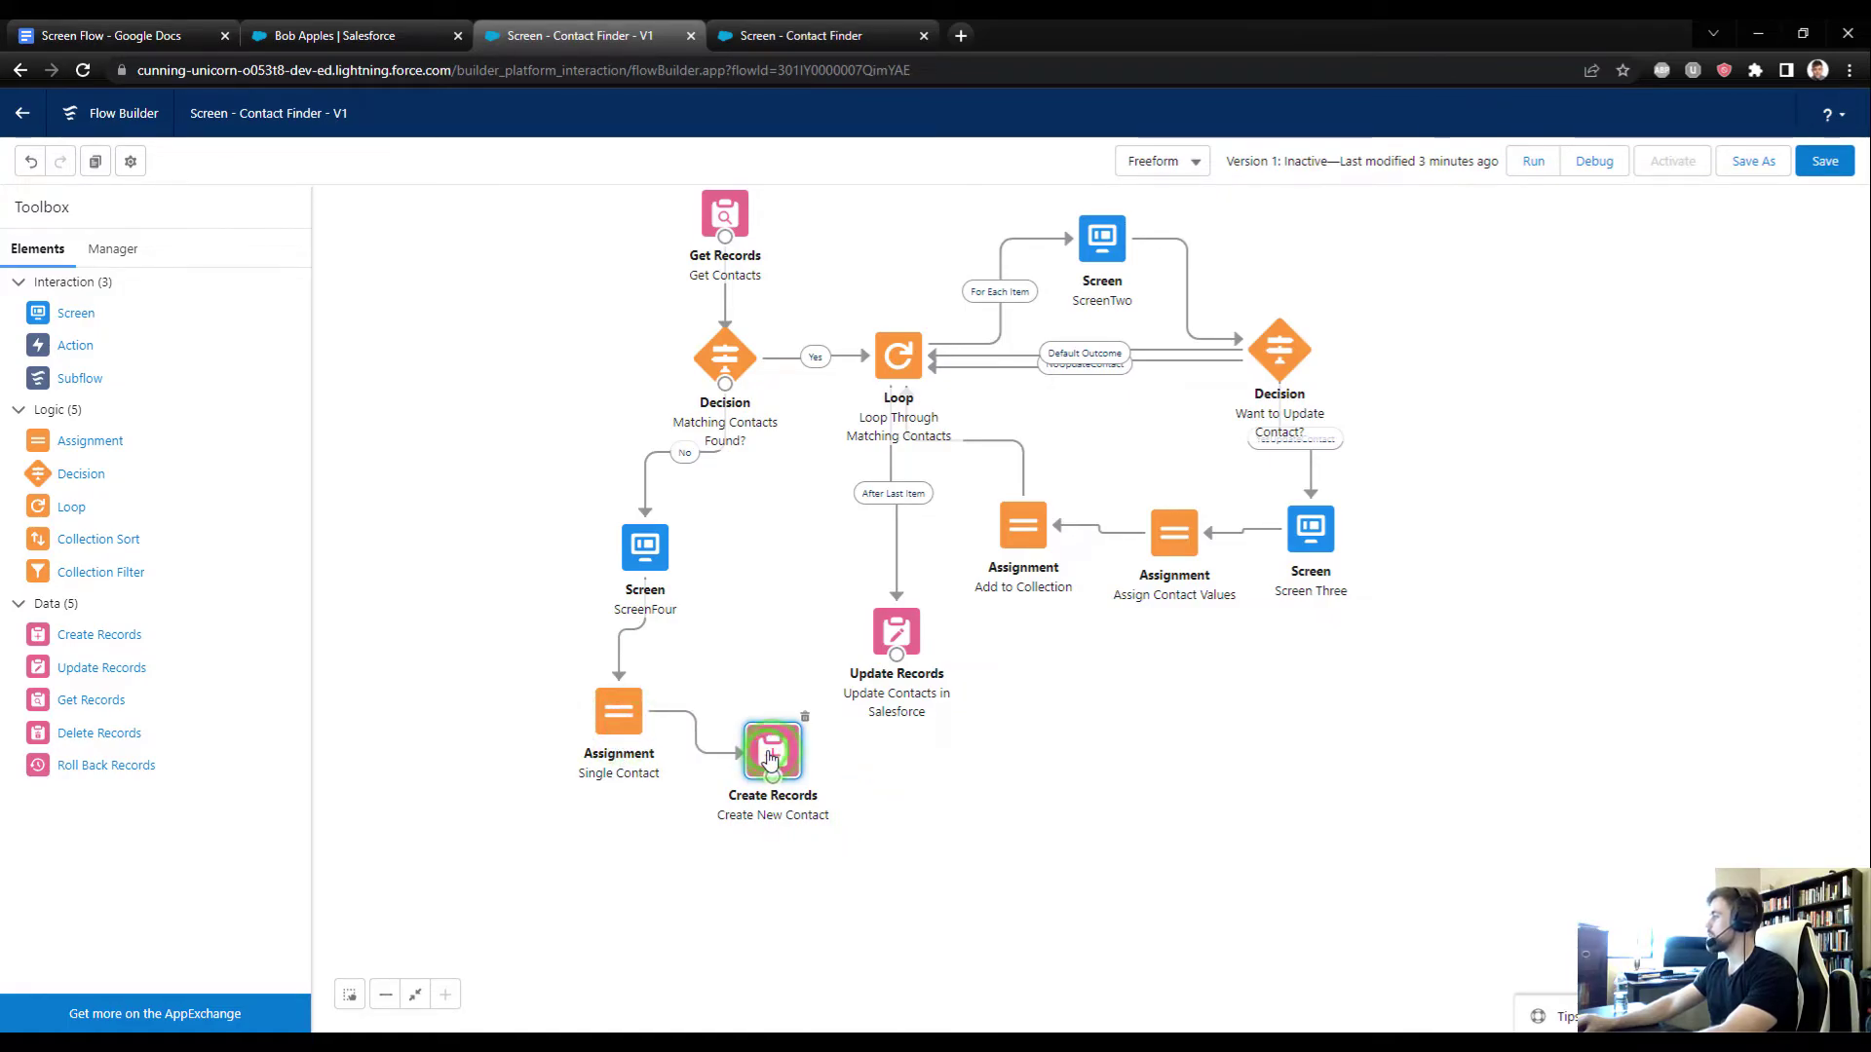
pyautogui.doubleClick(766, 758)
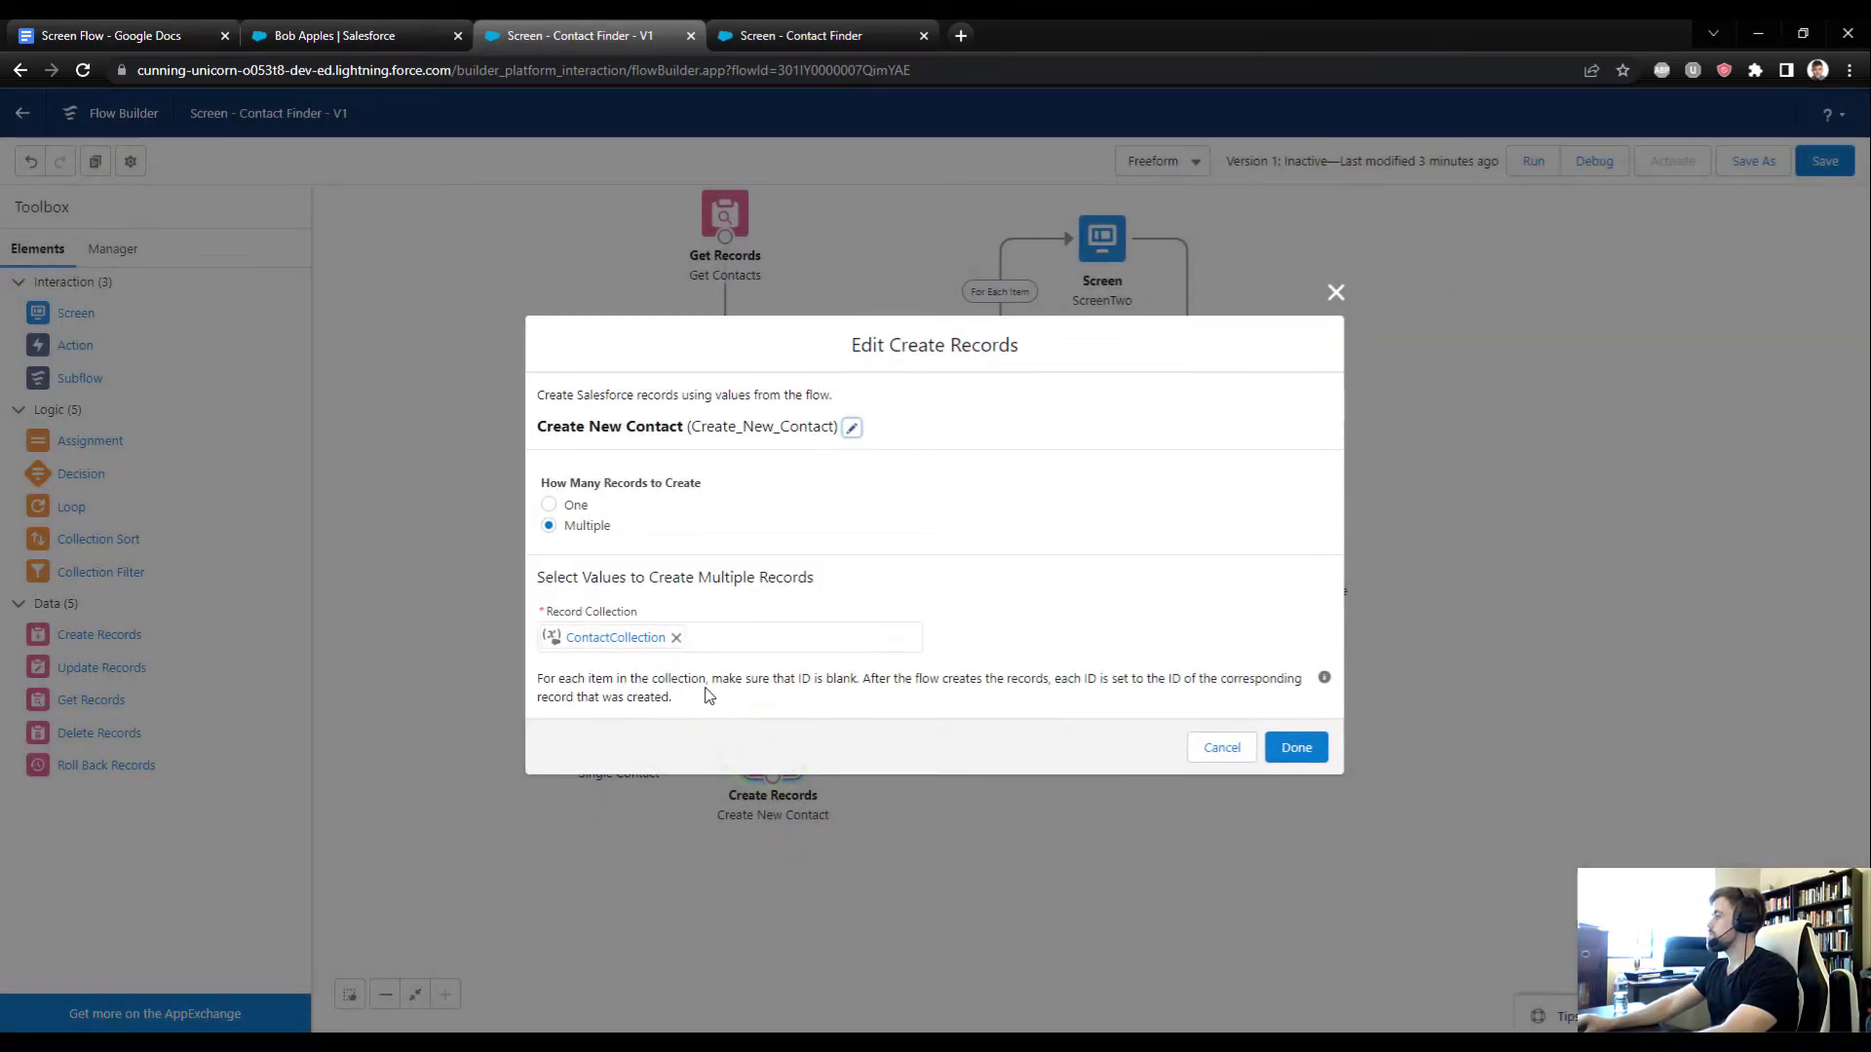
pyautogui.click(550, 505)
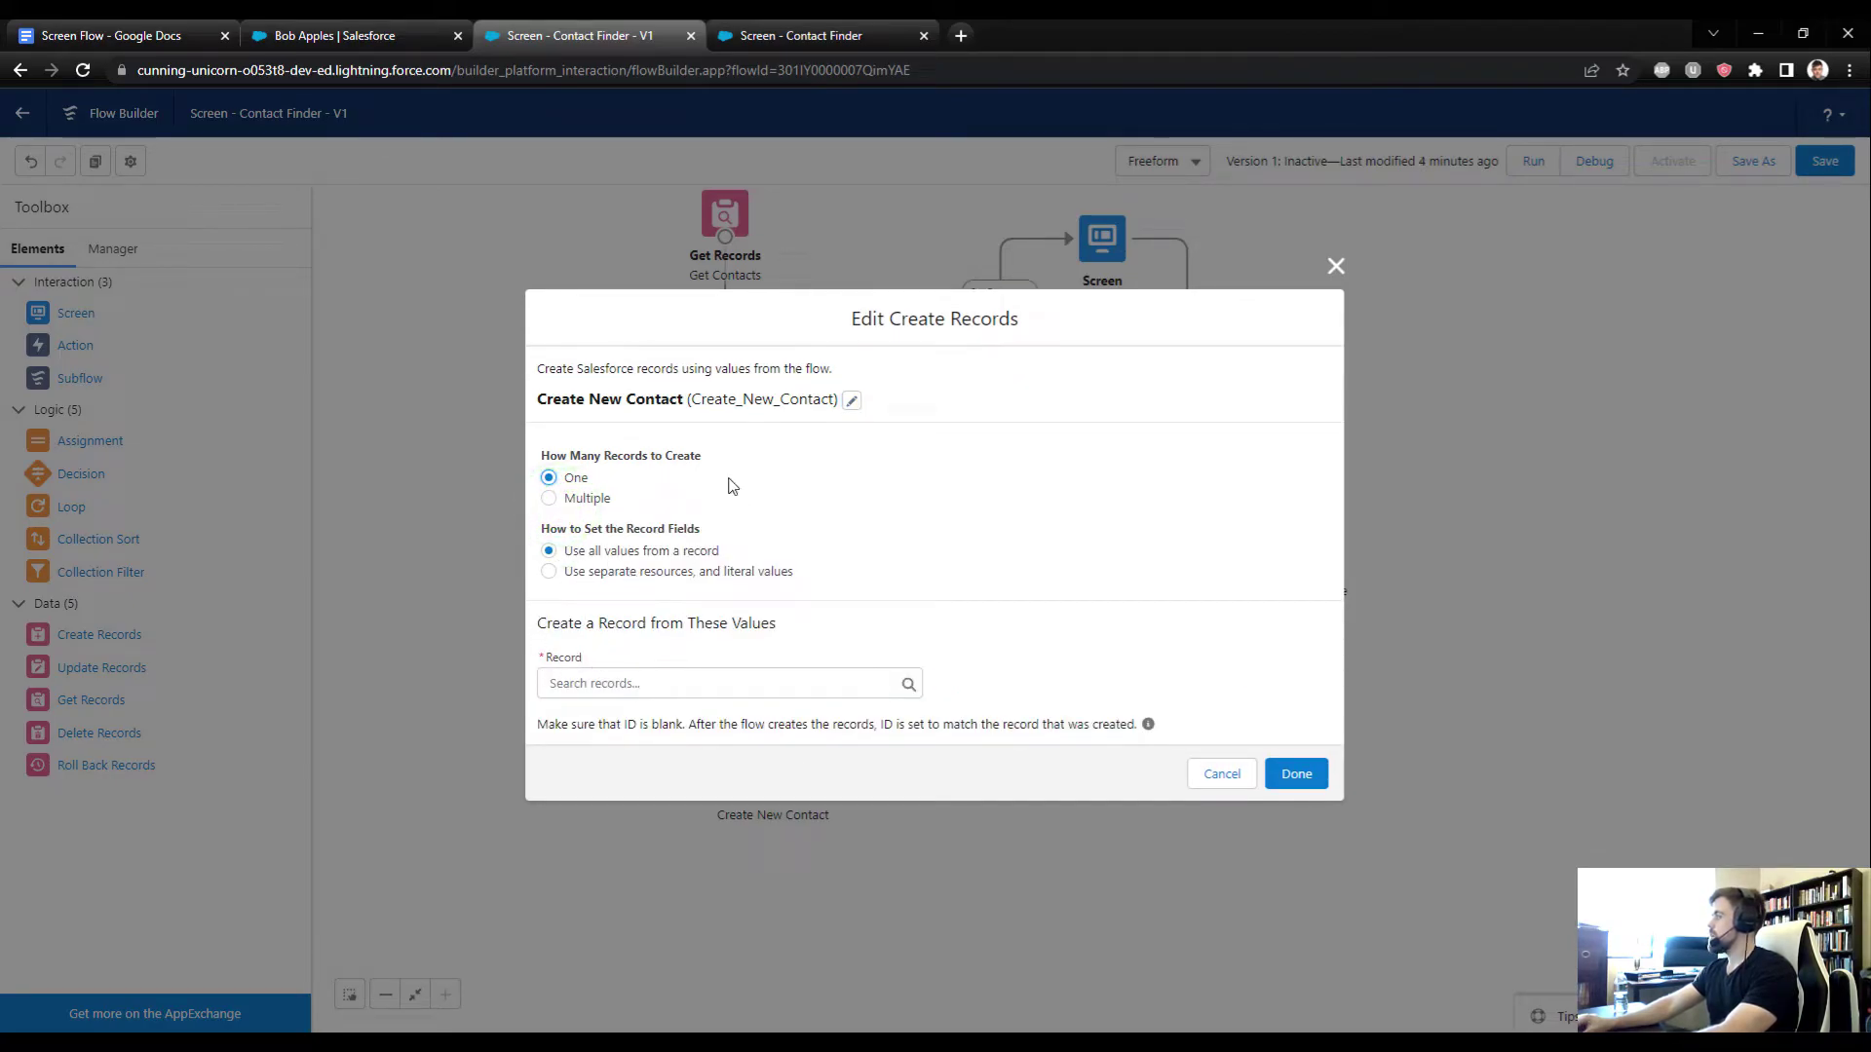
pyautogui.click(1222, 774)
# Step: Delete the Single Contact assignment and connect ScreenFour directly to Create New Contact
pyautogui.click(619, 709)
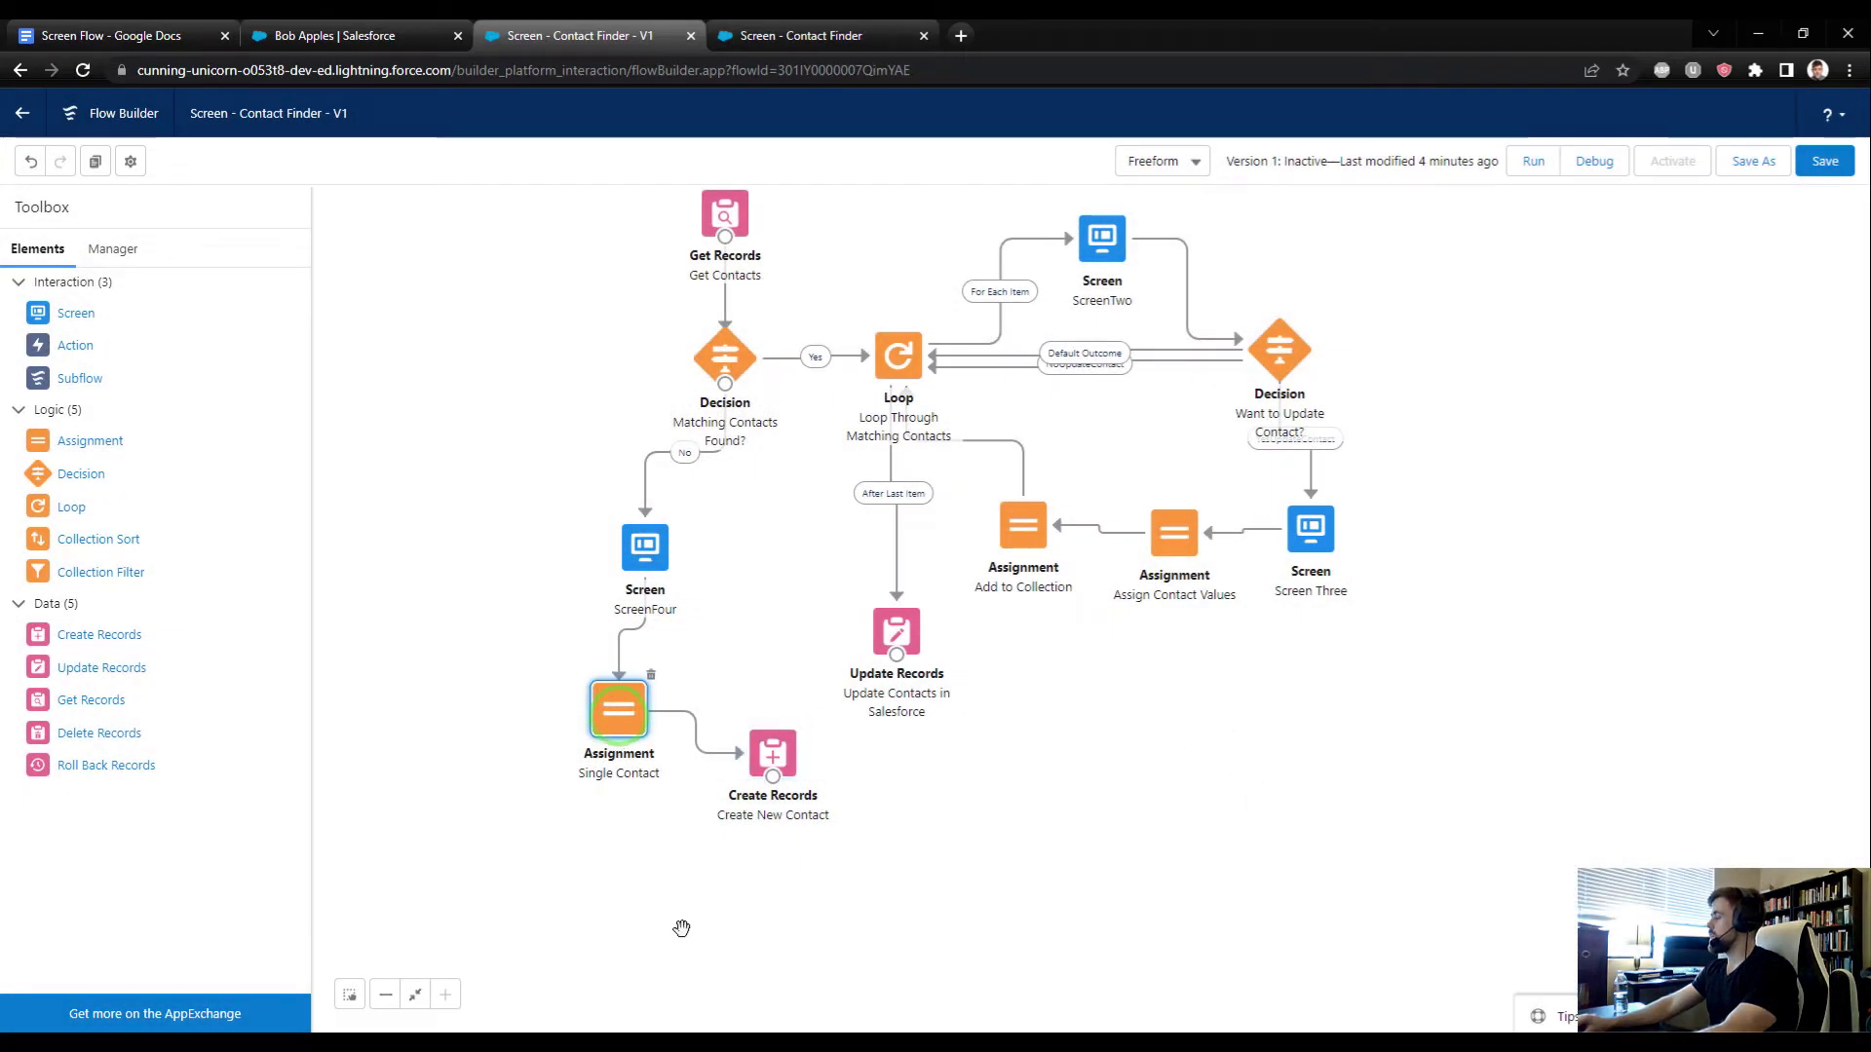
pyautogui.doubleClick(637, 714)
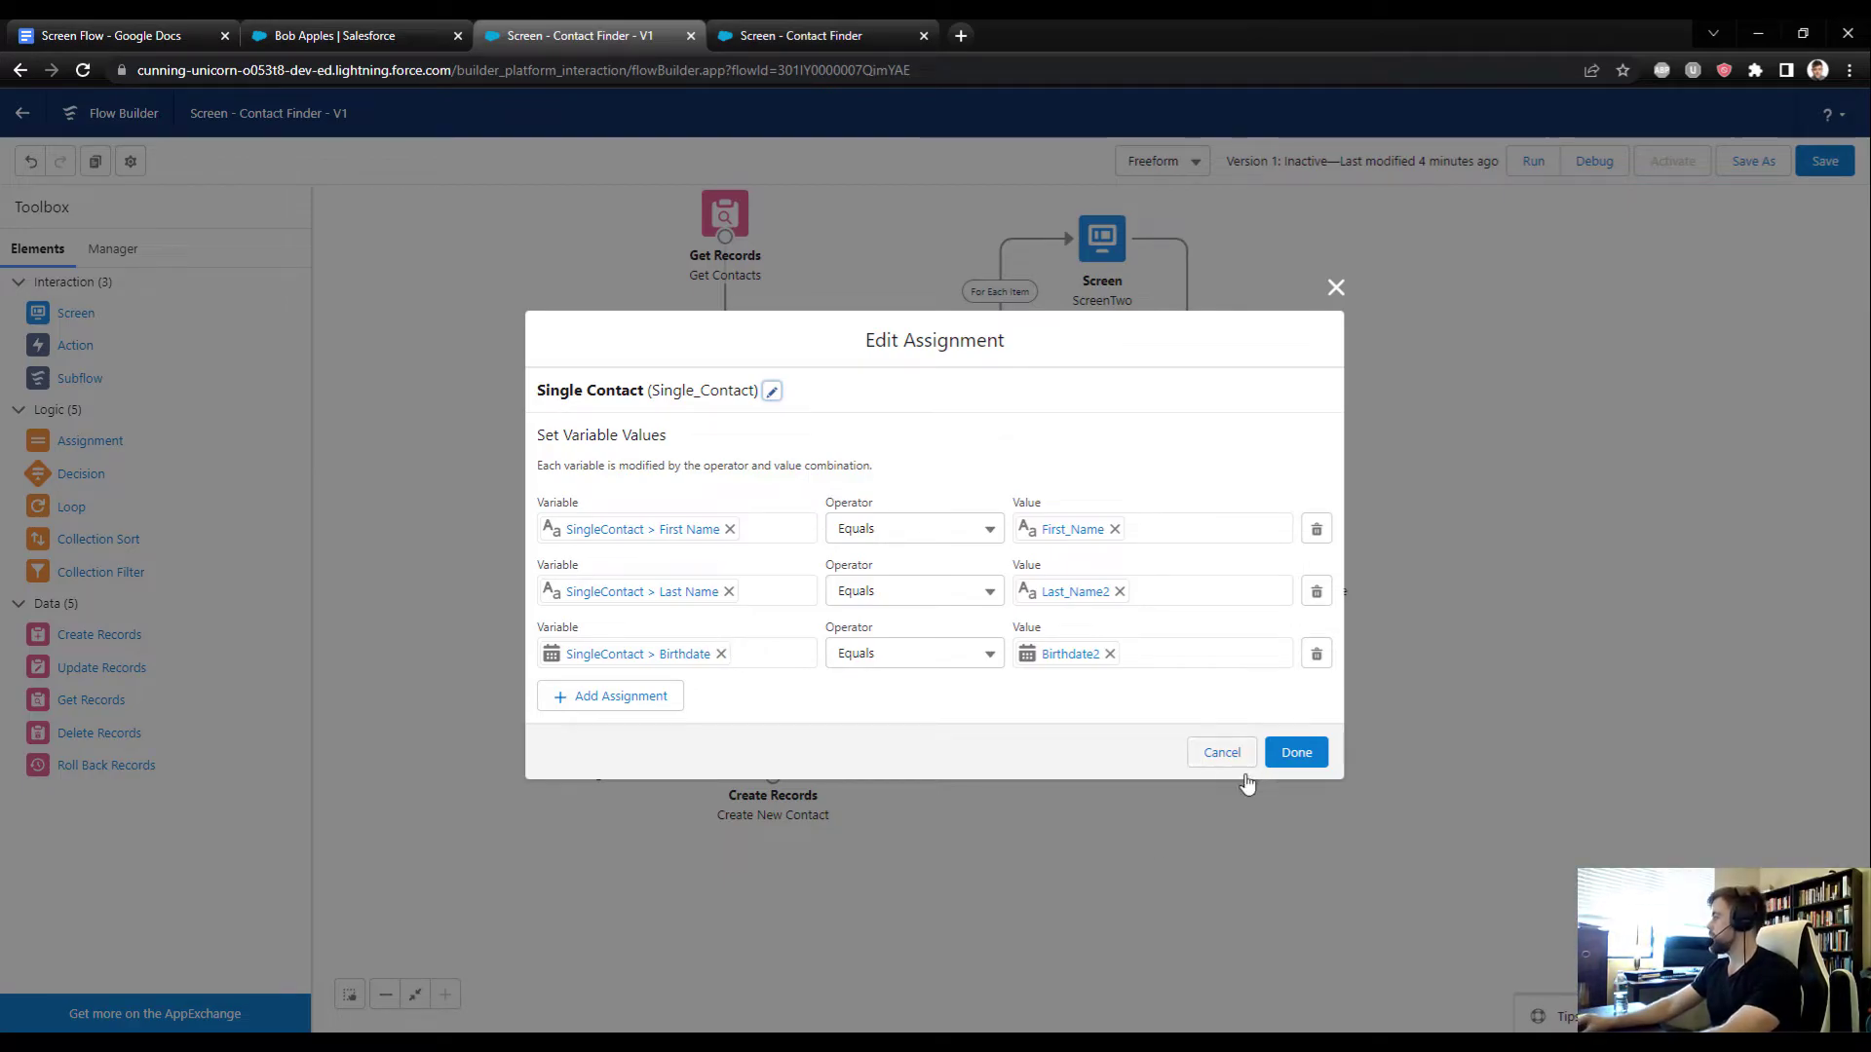
pyautogui.click(1293, 753)
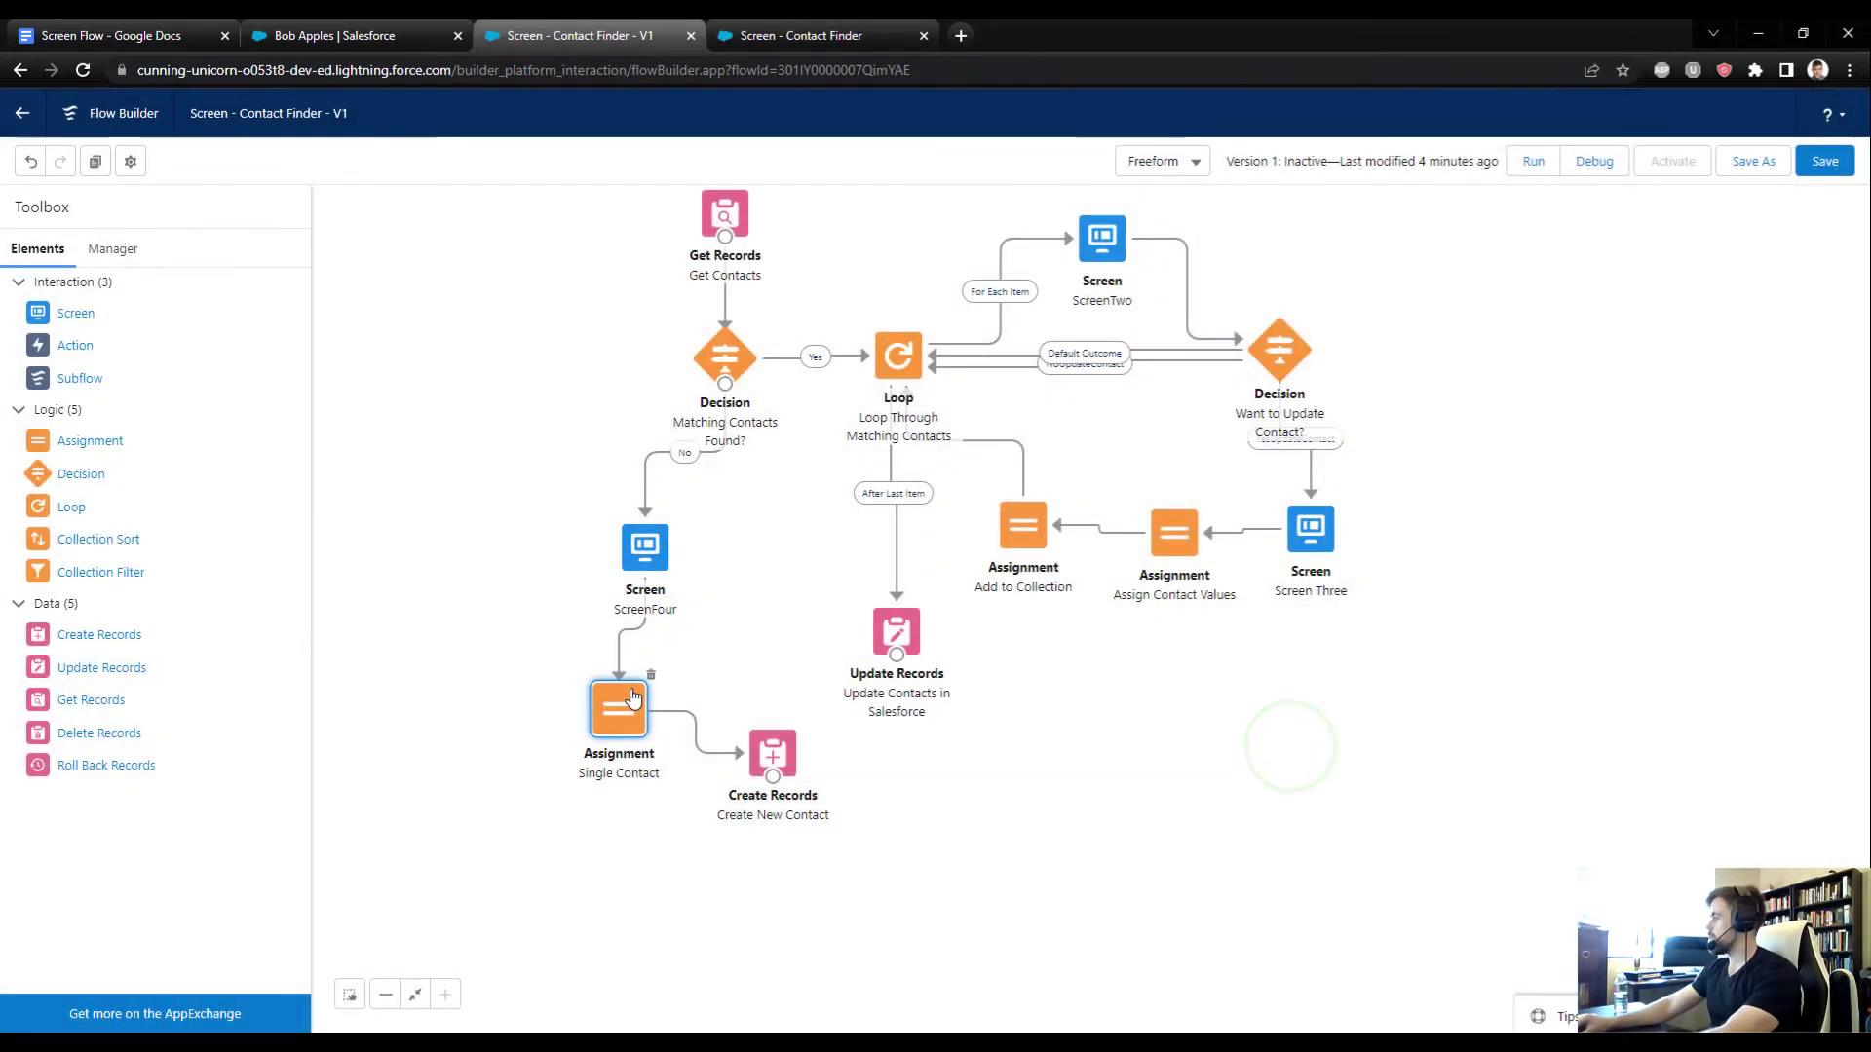
pyautogui.click(627, 688)
pyautogui.press('Delete')
pyautogui.moveTo(766, 748); pyautogui.dragTo(638, 727)
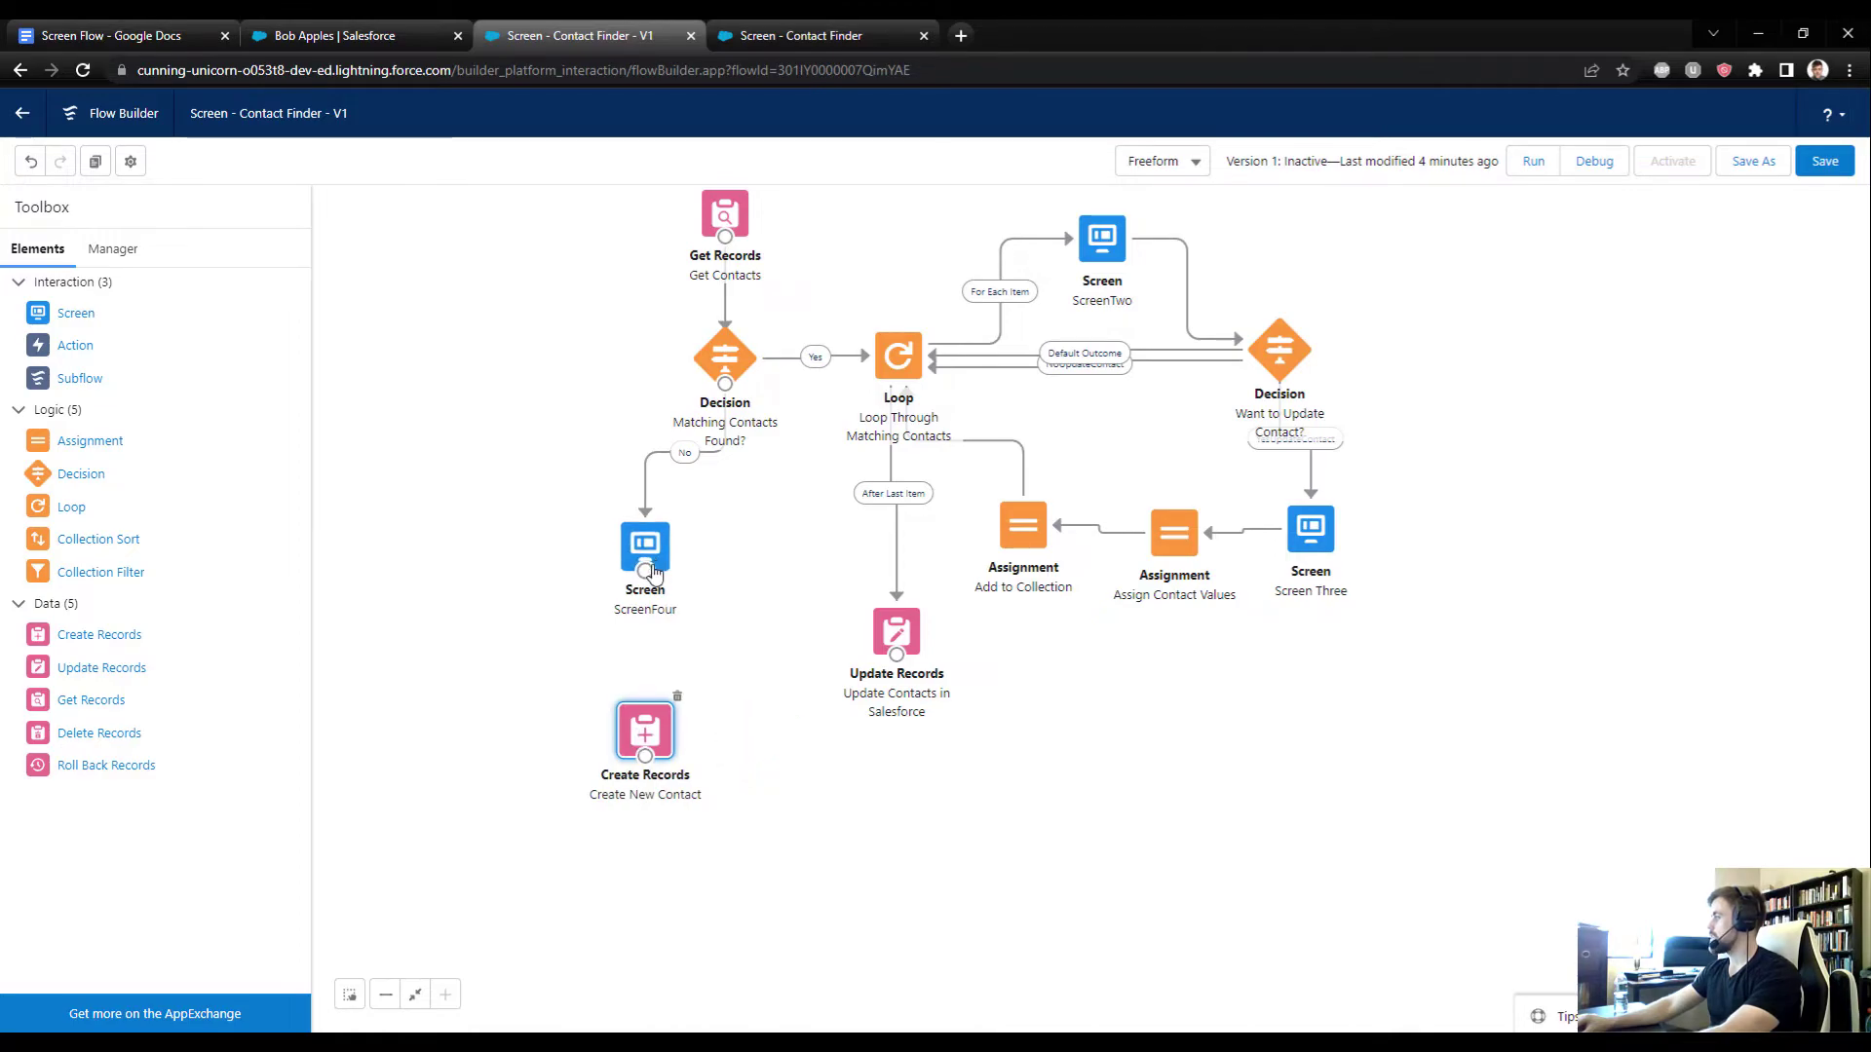
pyautogui.moveTo(648, 661); pyautogui.dragTo(634, 721)
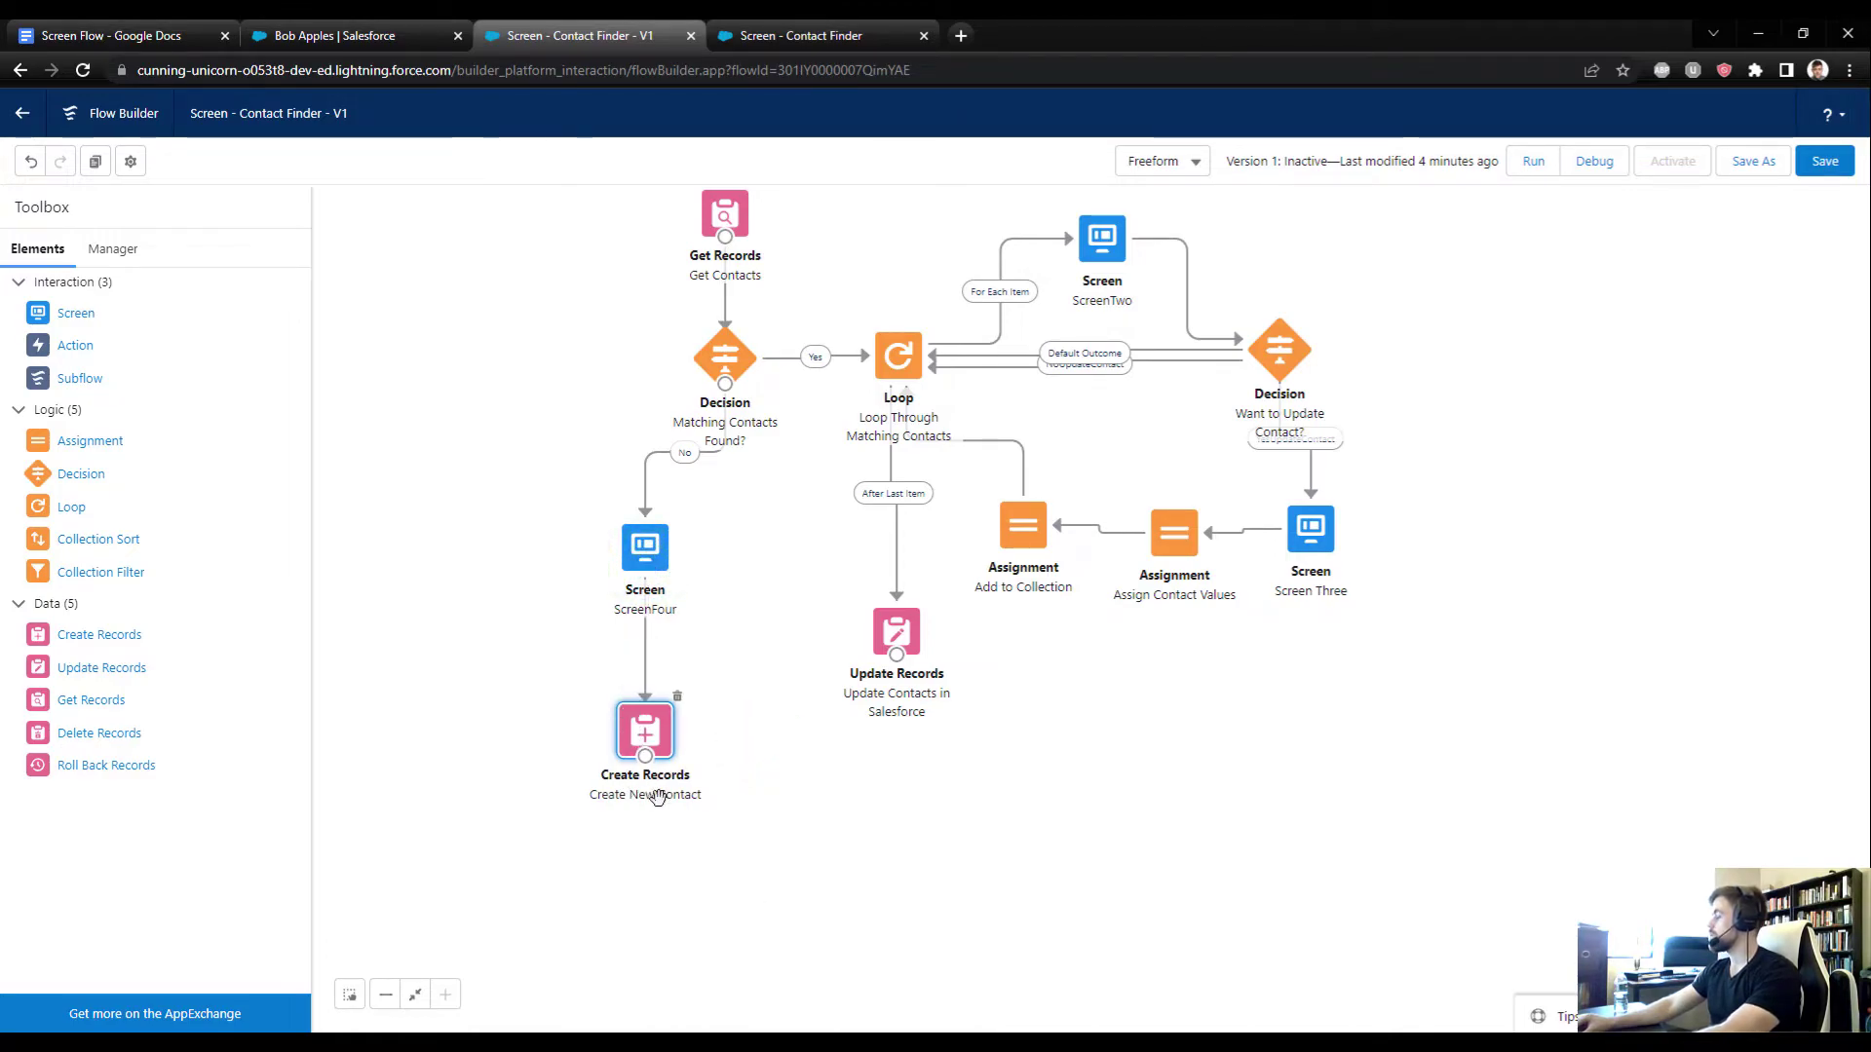
# Step: Switch Create New Contact to creating a single record from SingleContact
pyautogui.doubleClick(639, 722)
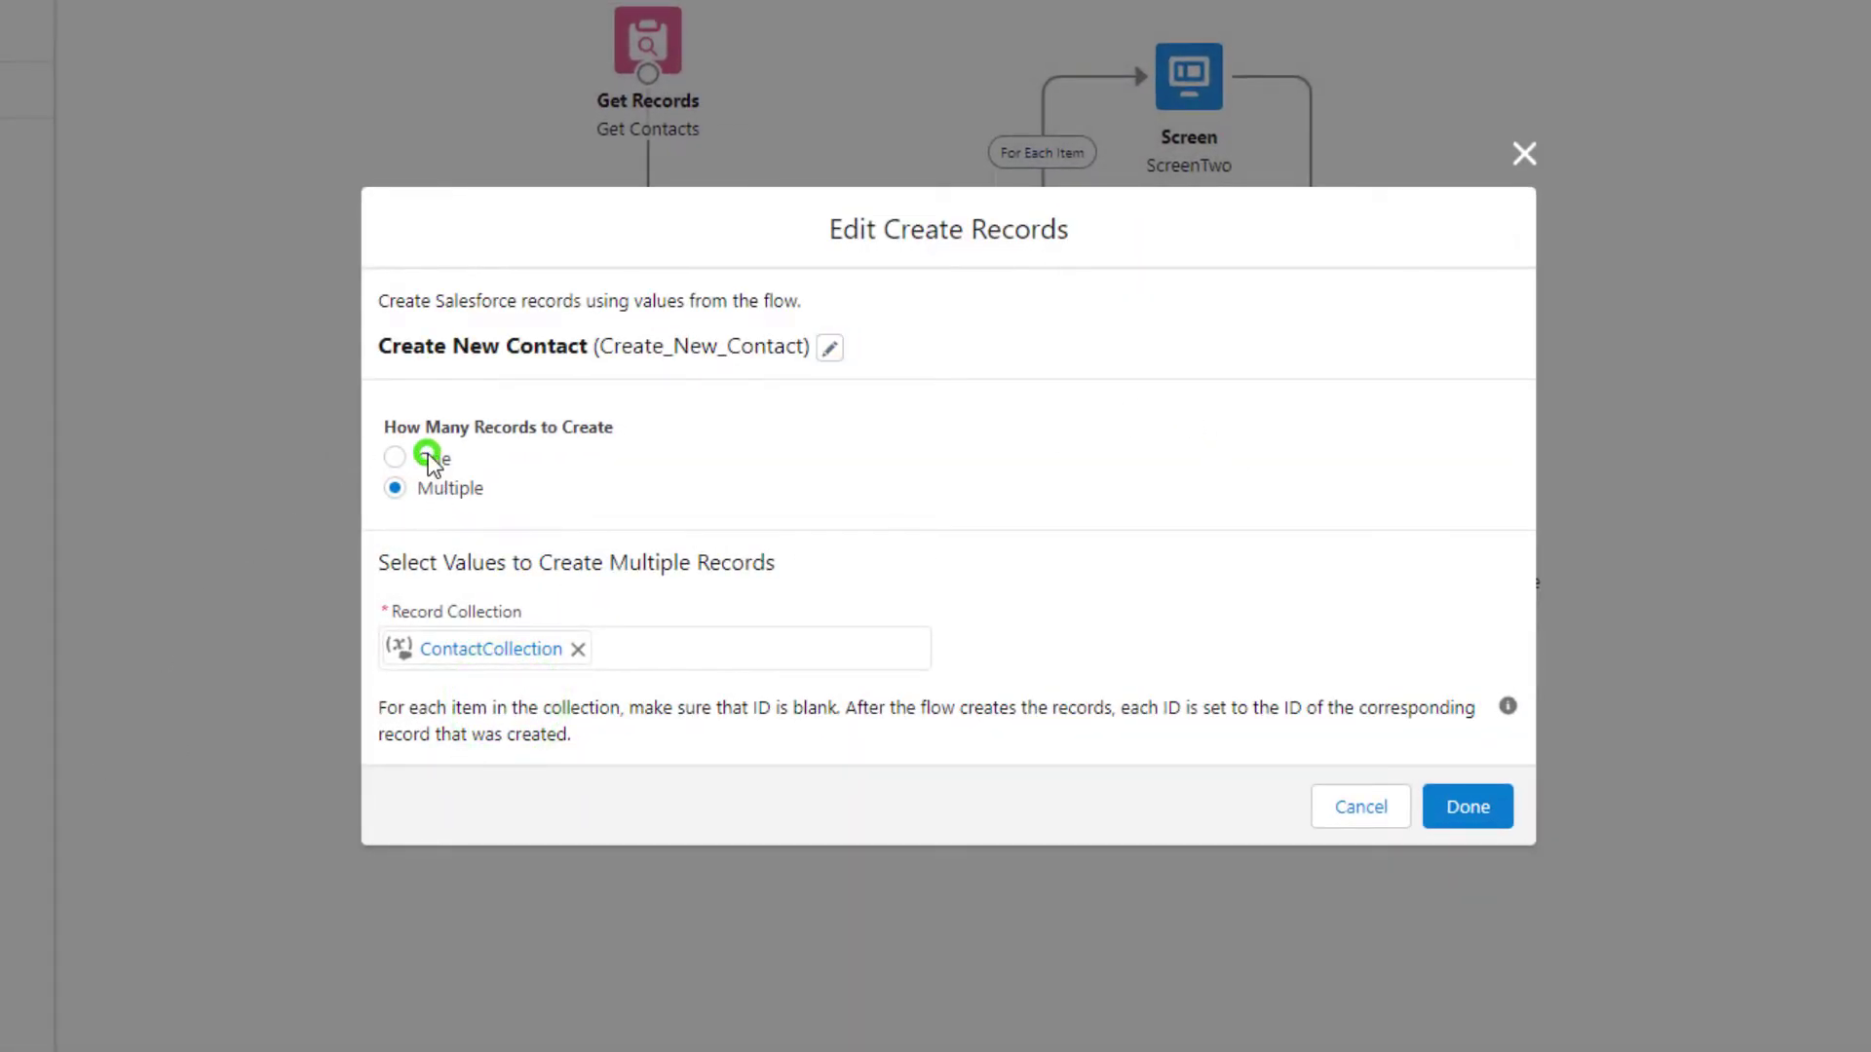
pyautogui.click(433, 464)
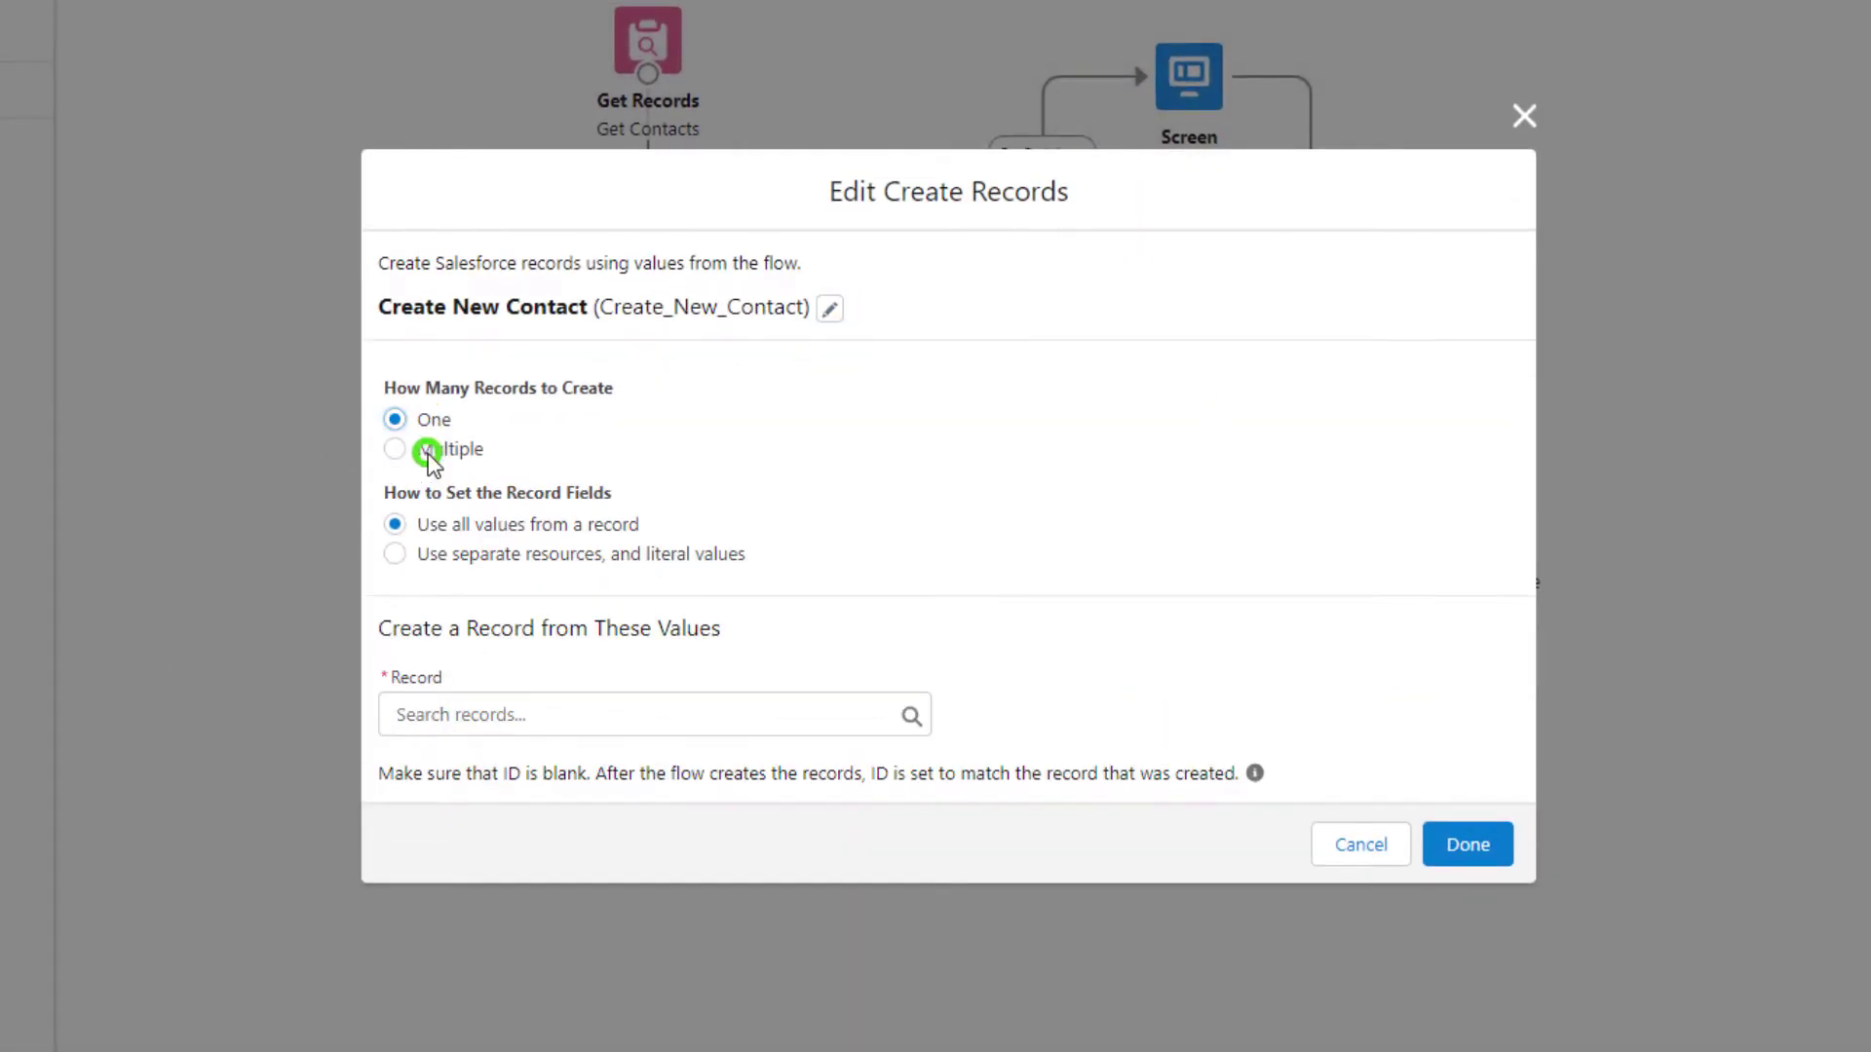
pyautogui.click(507, 713)
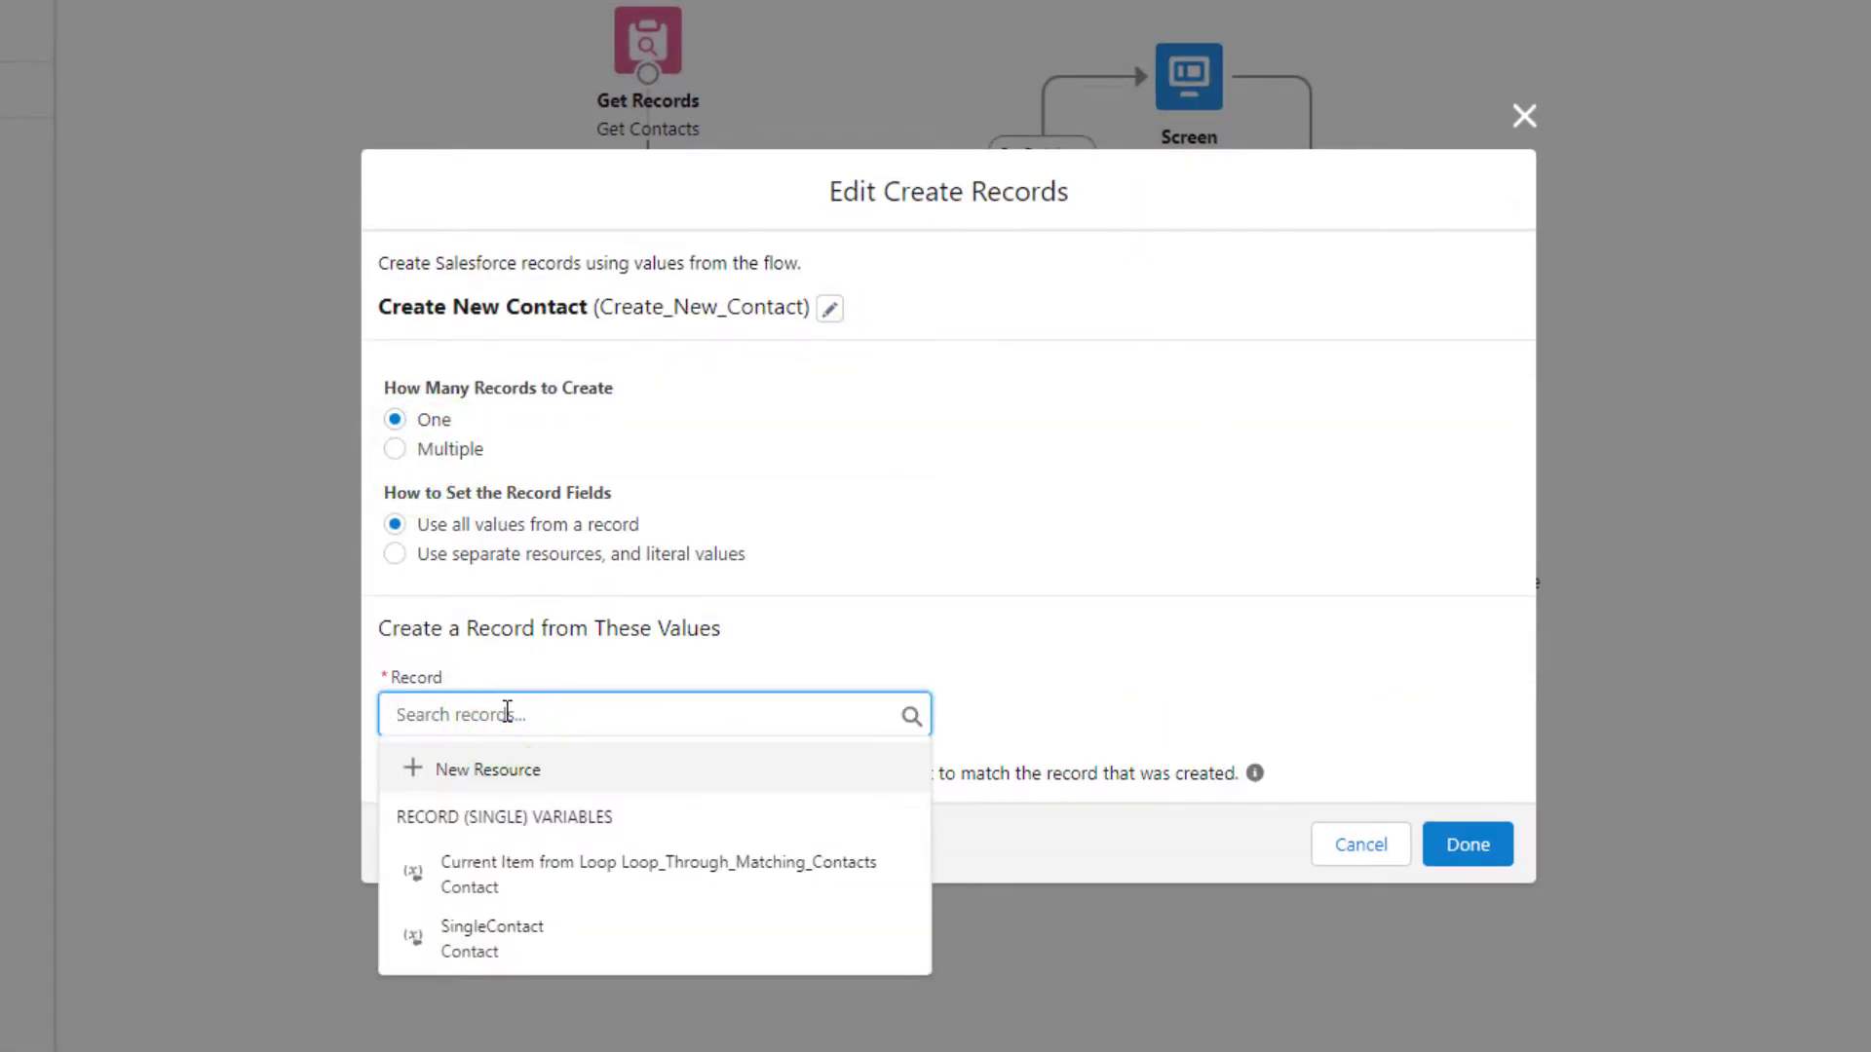
pyautogui.click(551, 937)
pyautogui.click(1032, 528)
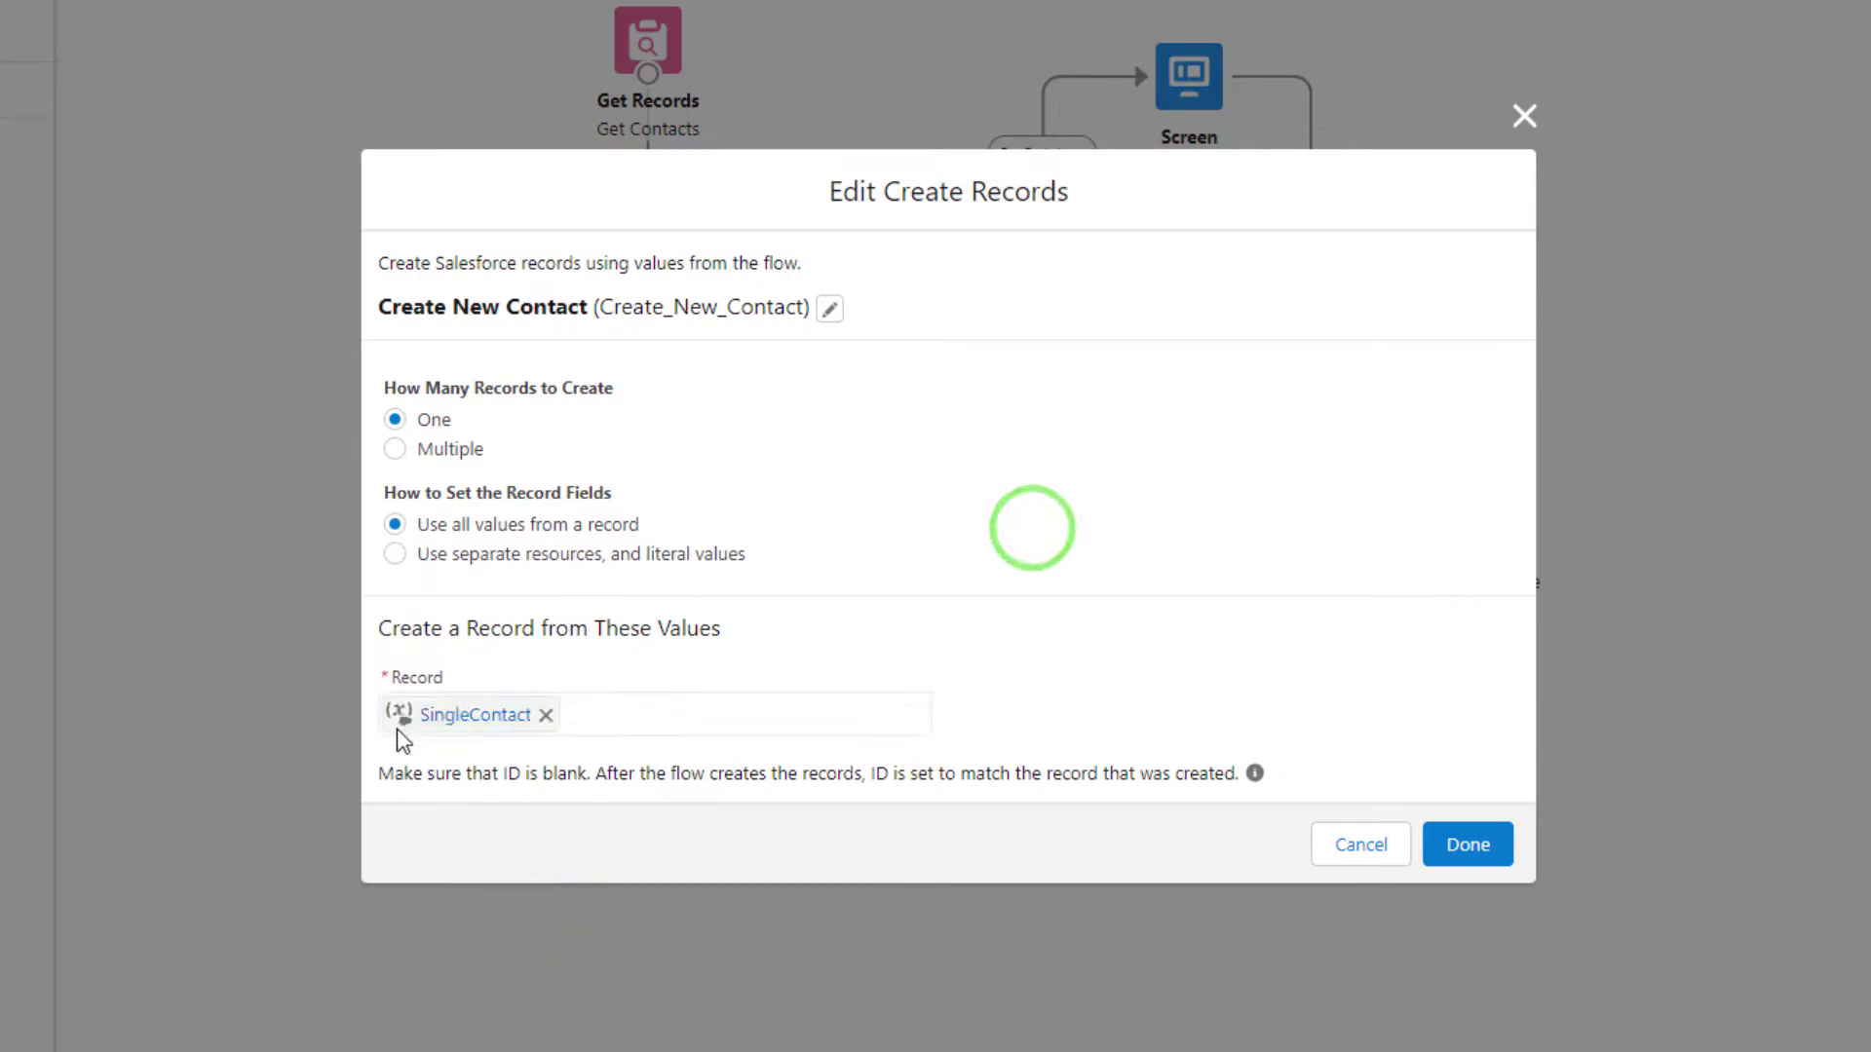
pyautogui.click(1472, 850)
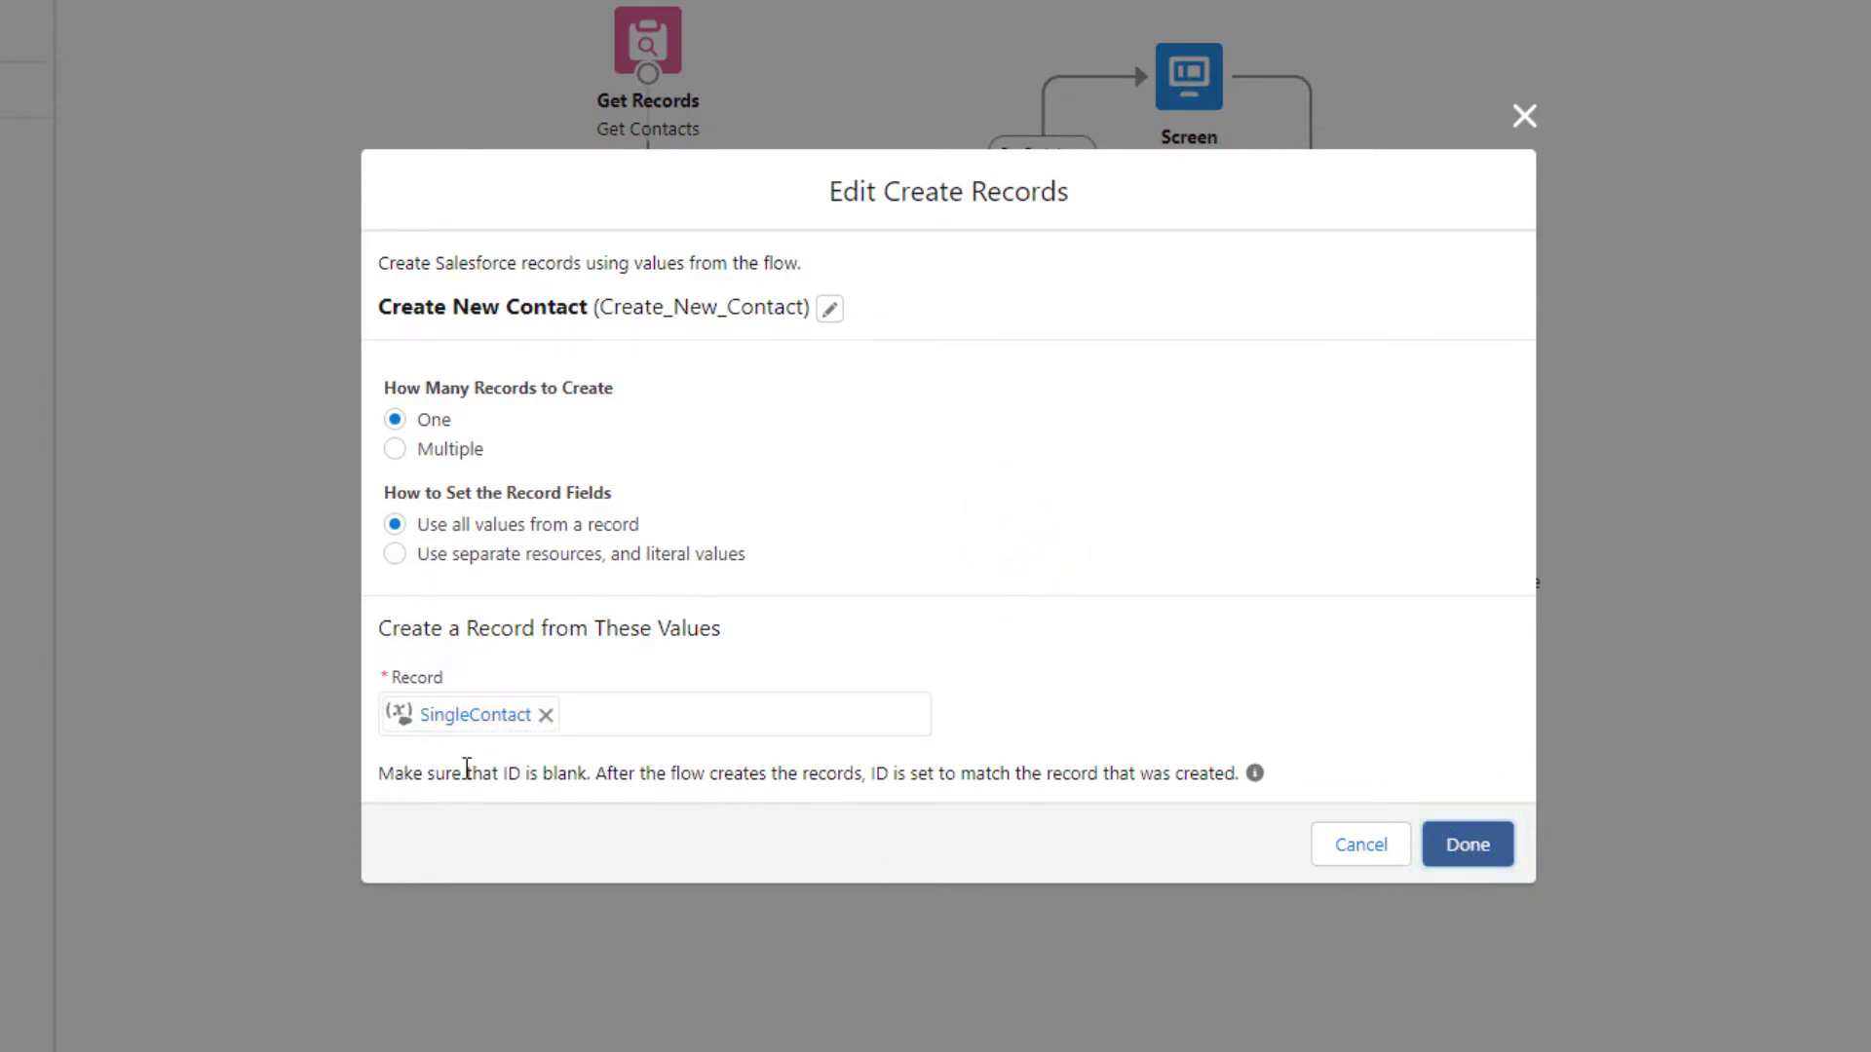
# Step: Set record fields from separate resources, with Contact as the object to create
pyautogui.click(1108, 577)
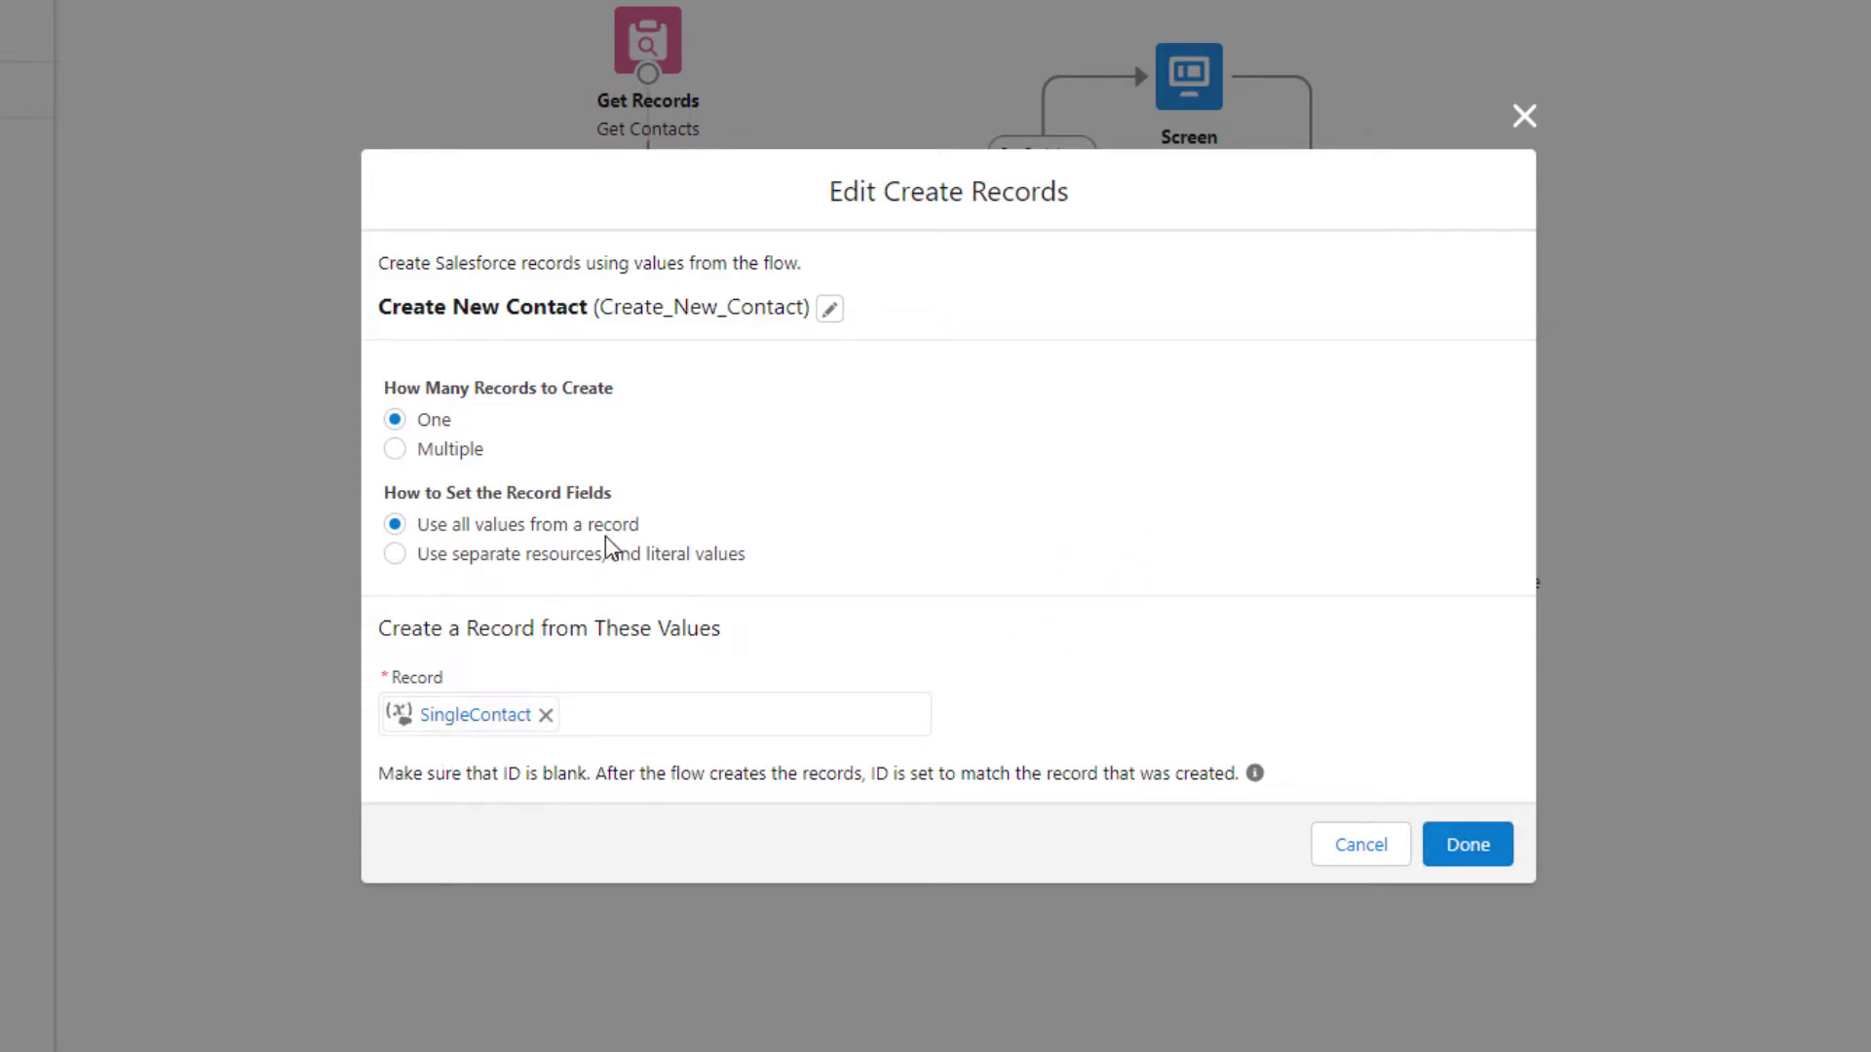
pyautogui.click(586, 554)
pyautogui.click(482, 752)
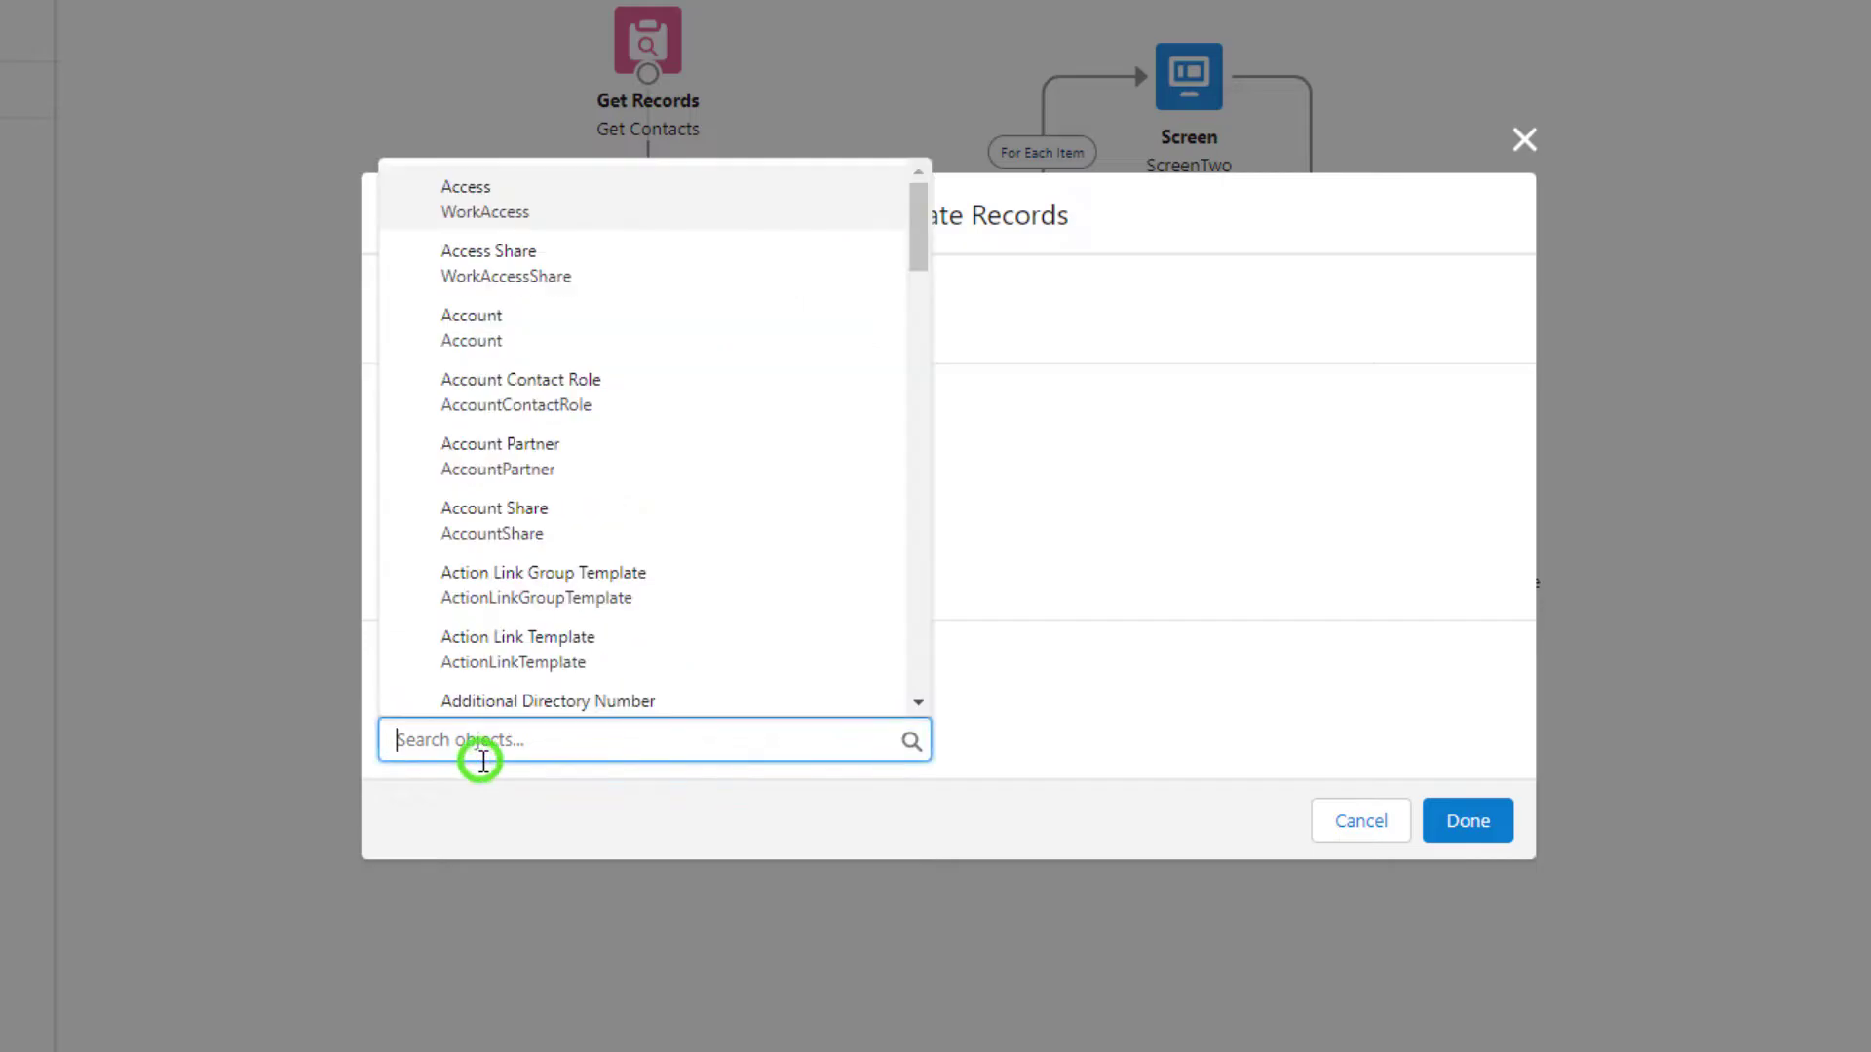
pyautogui.write('cont')
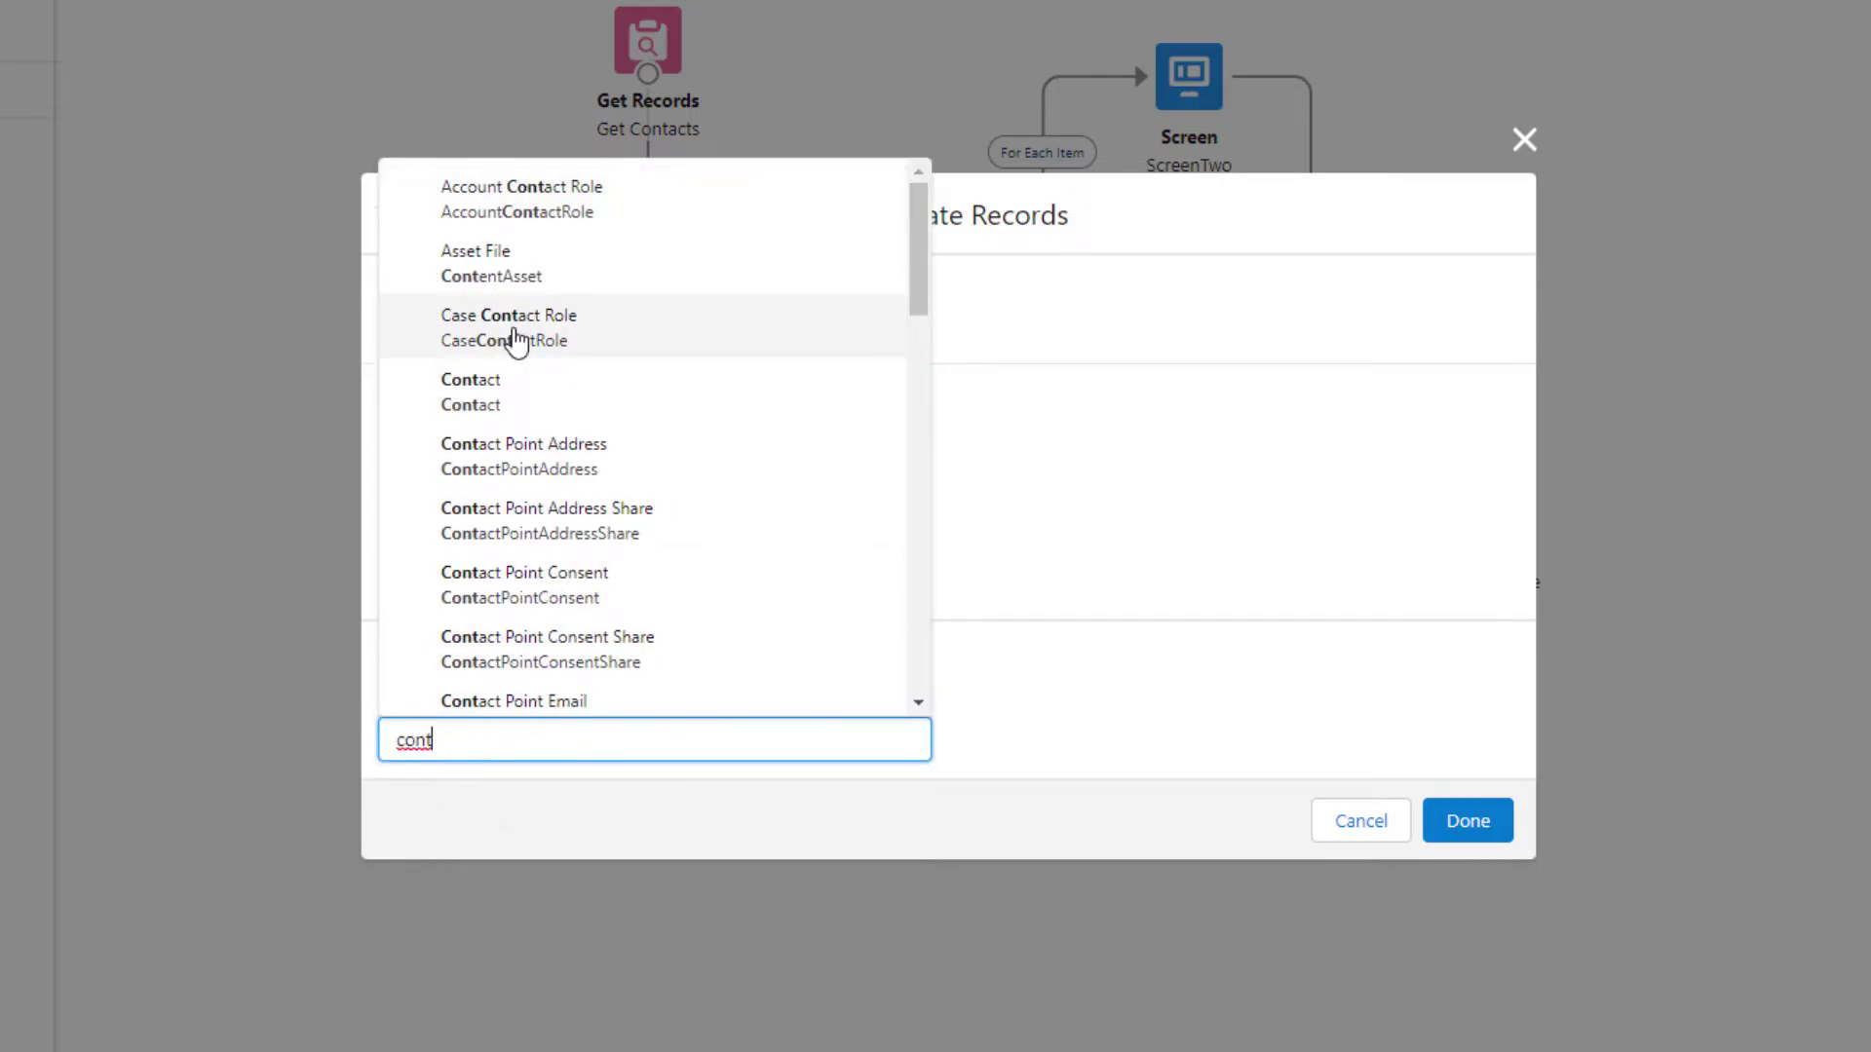
pyautogui.click(535, 386)
# Step: Add FirstName, LastName and Birthdate as the Contact fields to set
pyautogui.click(522, 763)
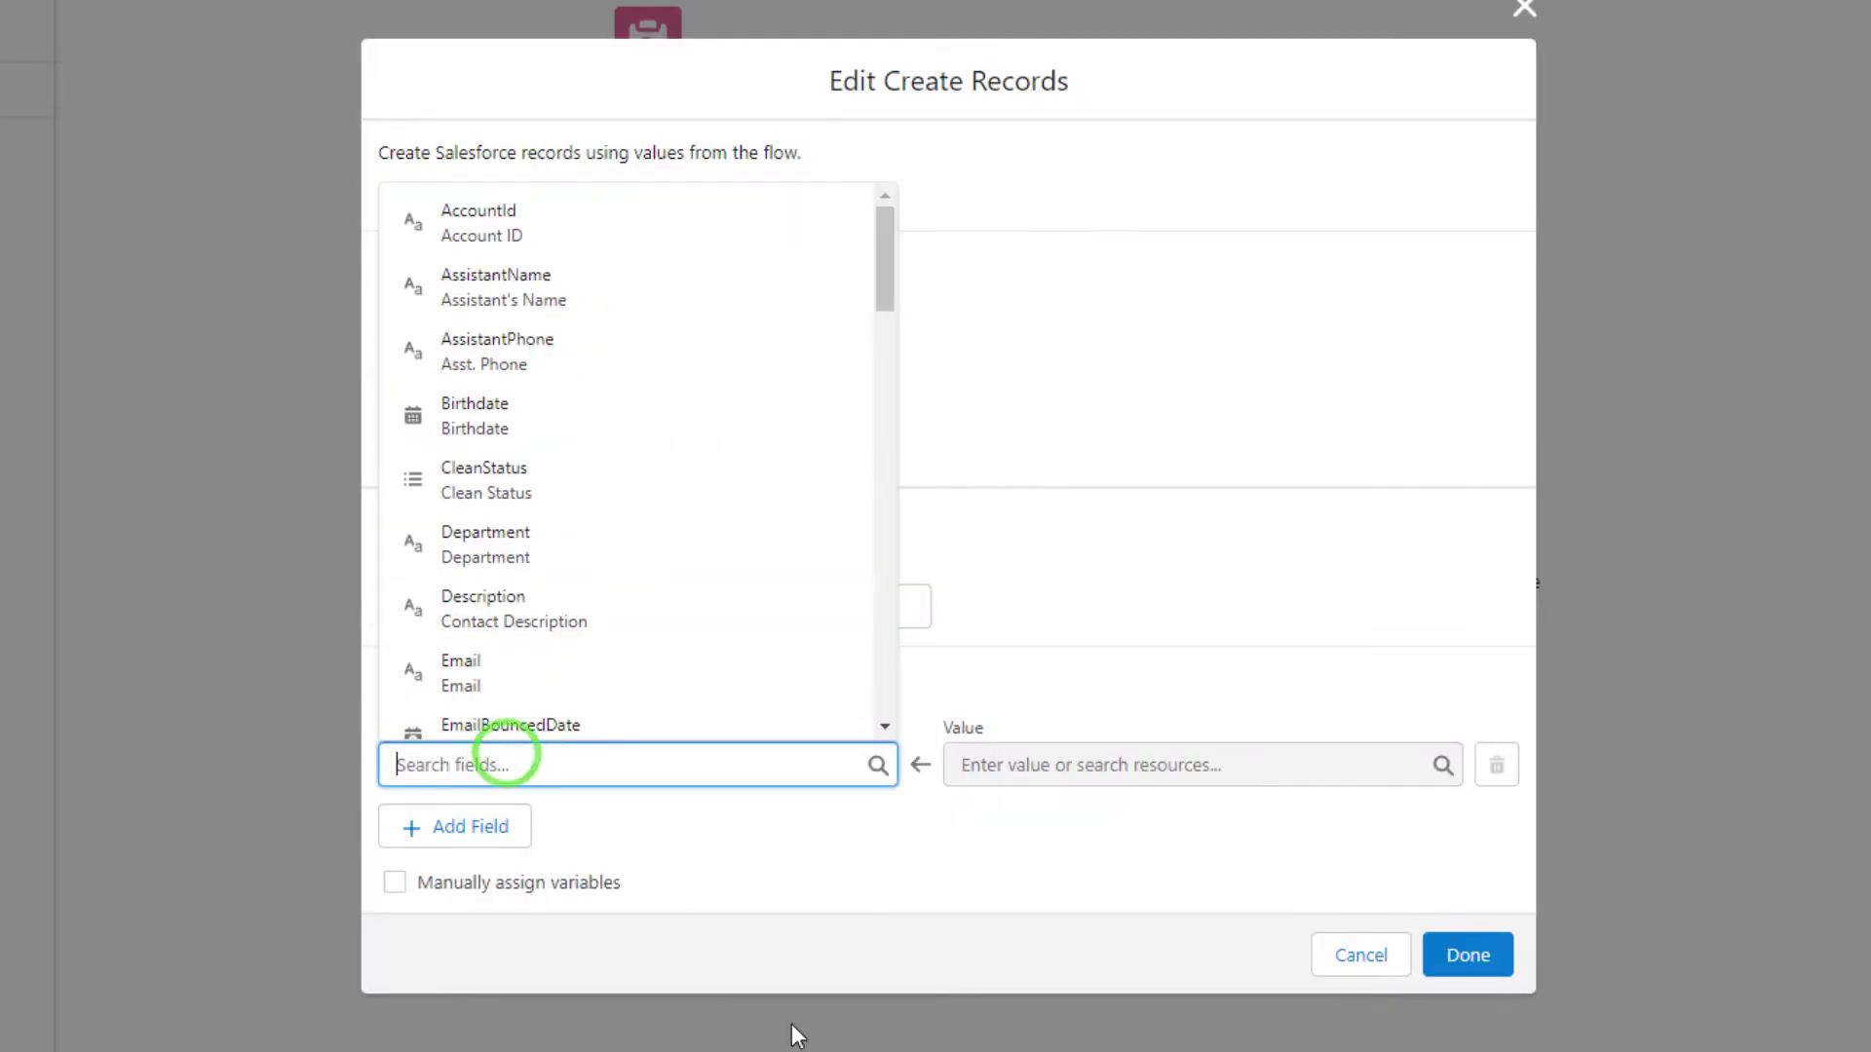
pyautogui.write('first')
pyautogui.click(519, 717)
pyautogui.click(474, 830)
pyautogui.click(472, 818)
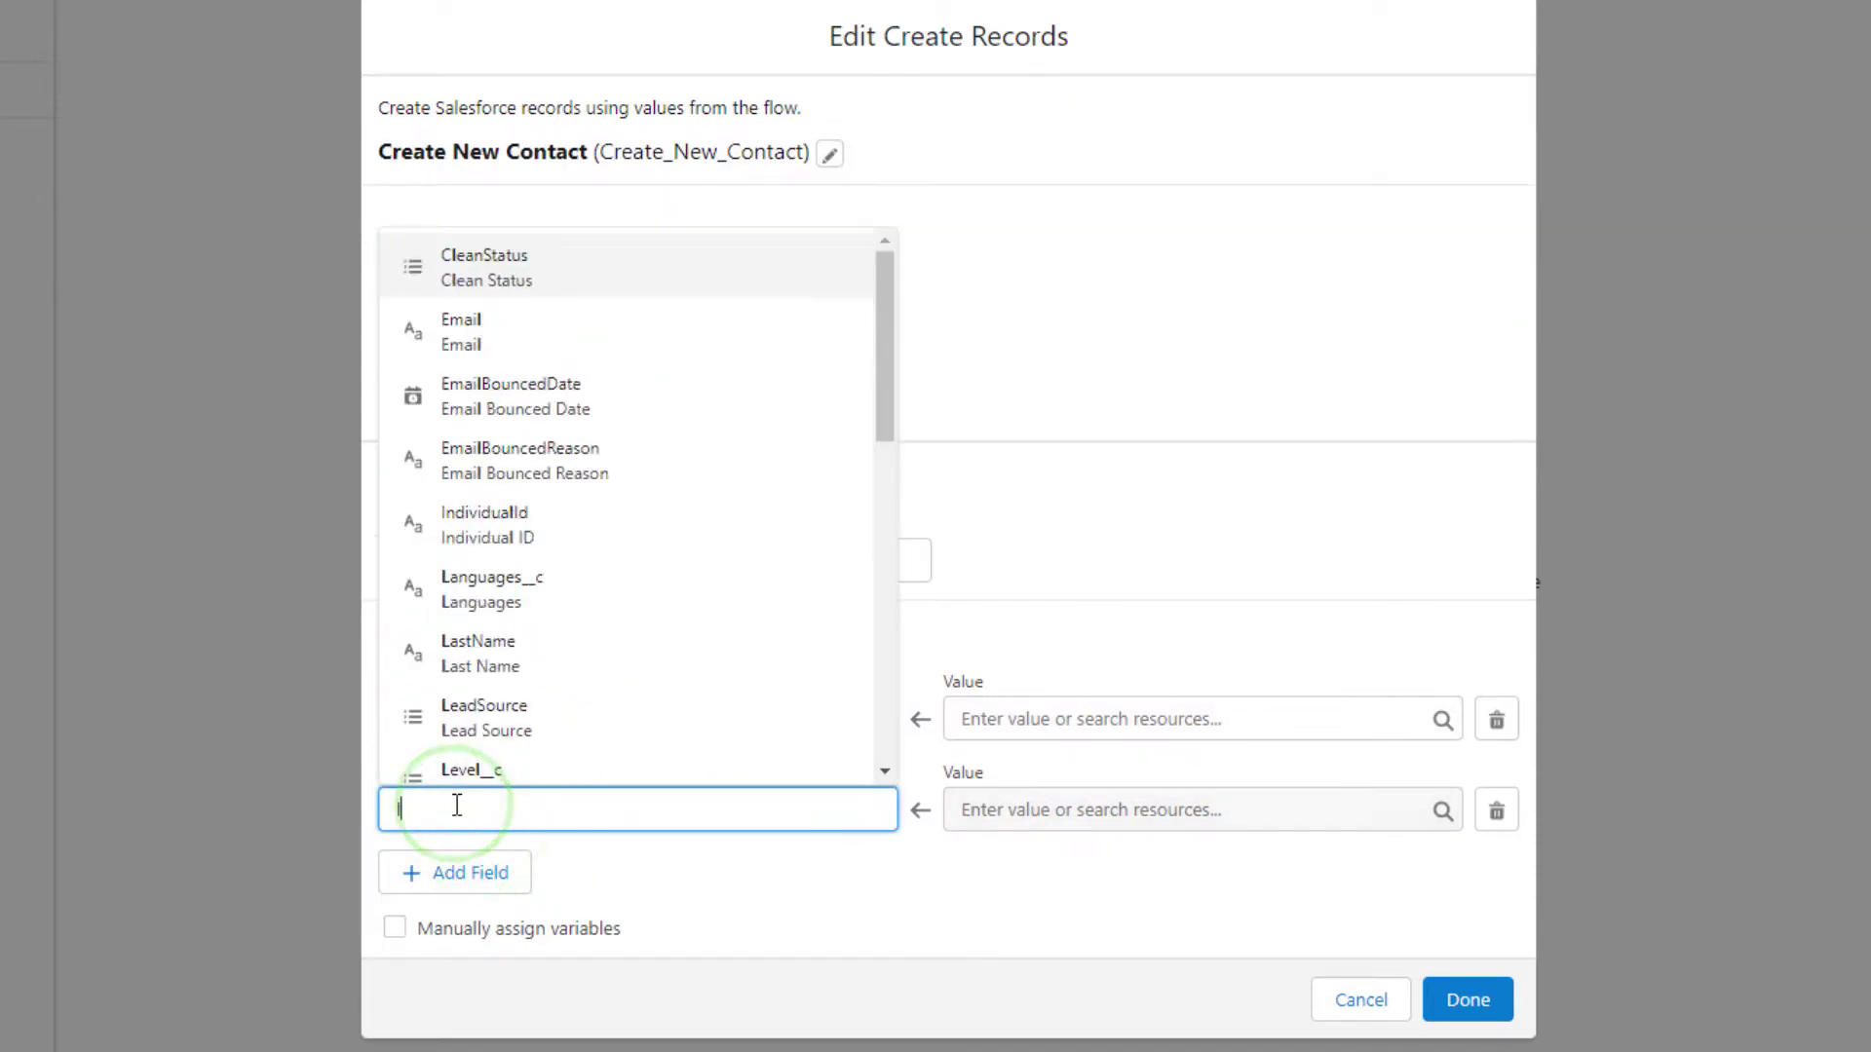
pyautogui.write('last')
pyautogui.click(472, 752)
pyautogui.click(421, 882)
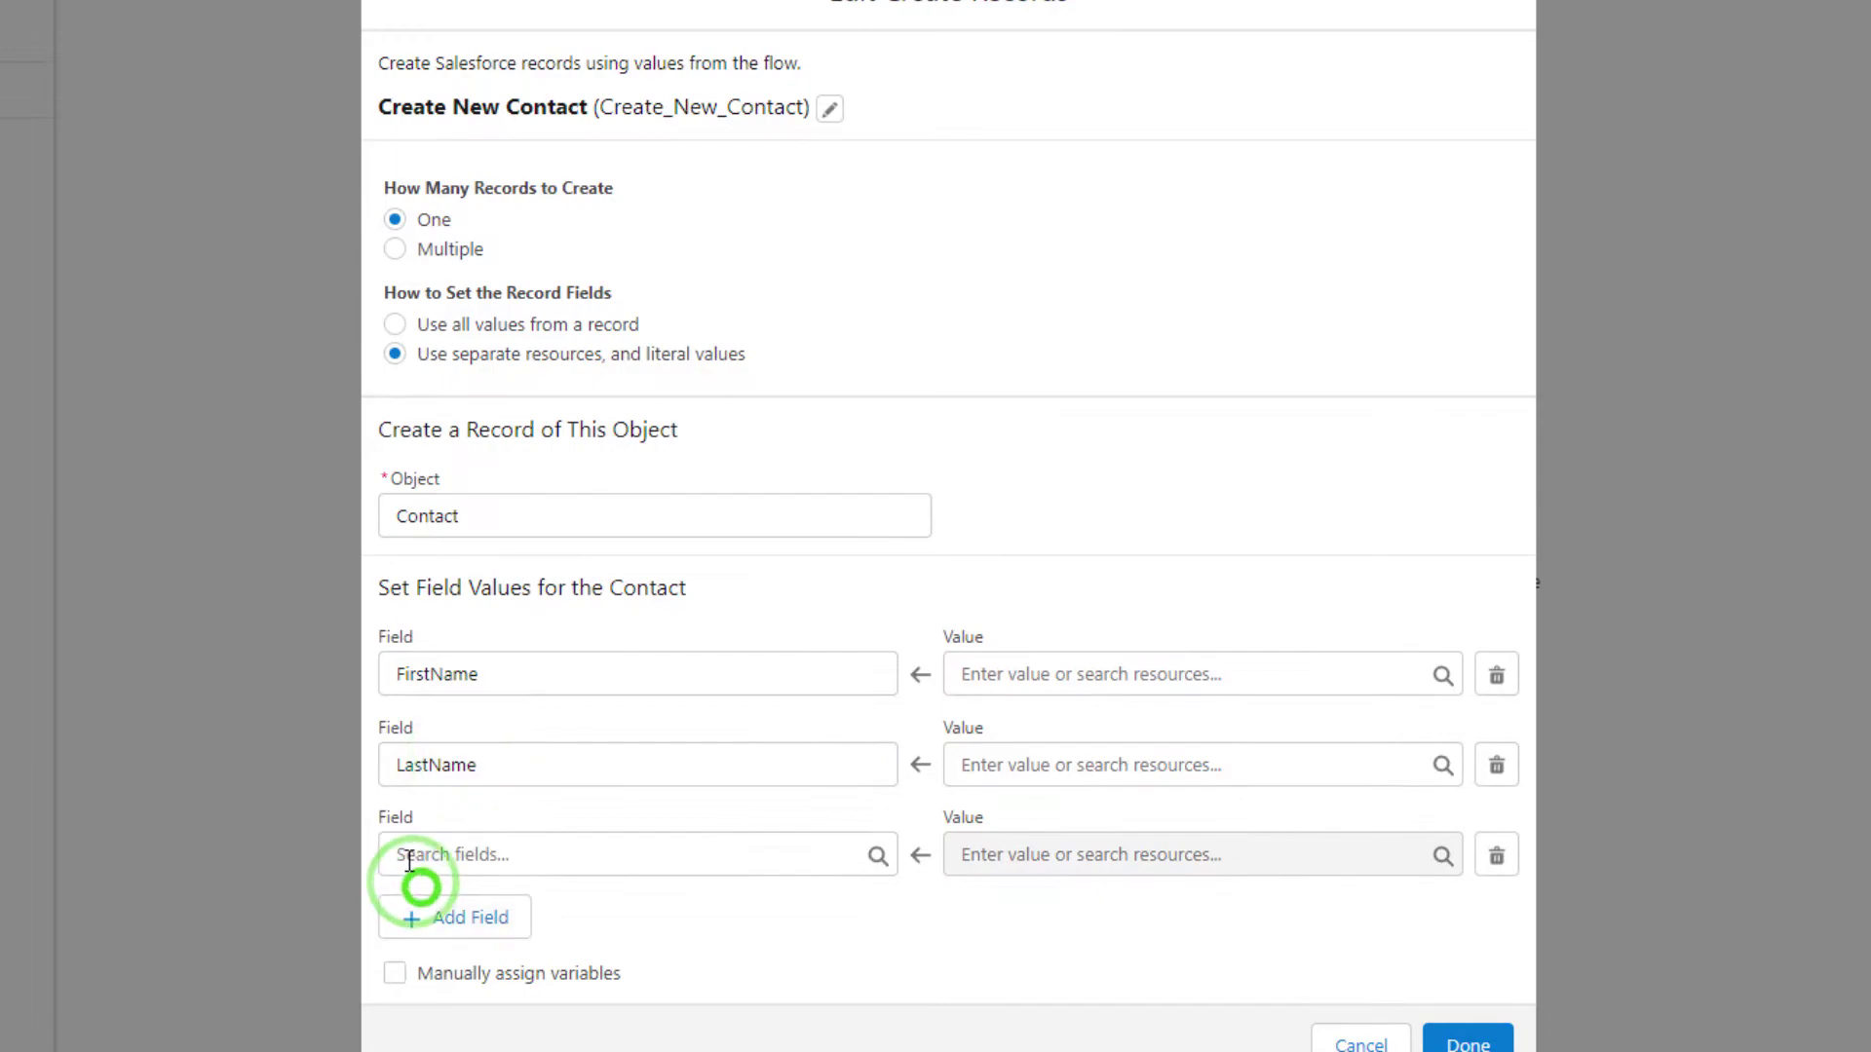
pyautogui.click(409, 858)
pyautogui.write('birth')
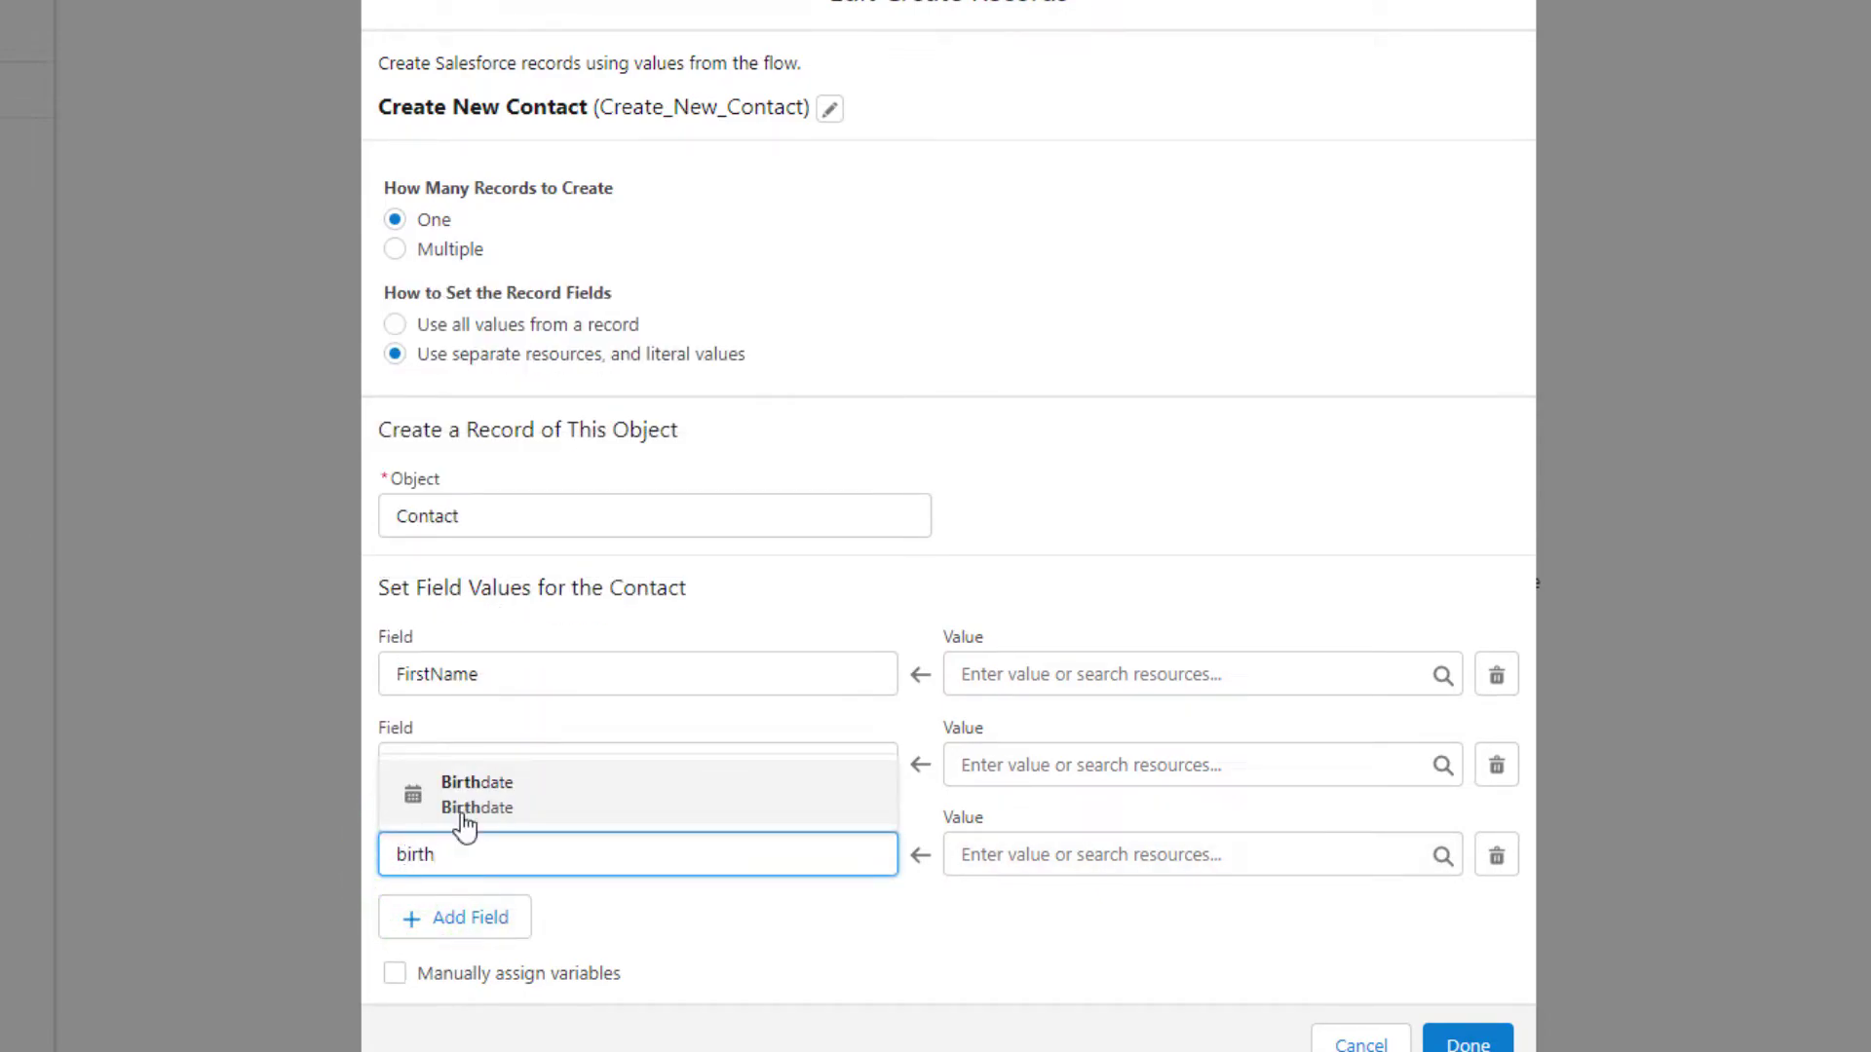
pyautogui.click(492, 787)
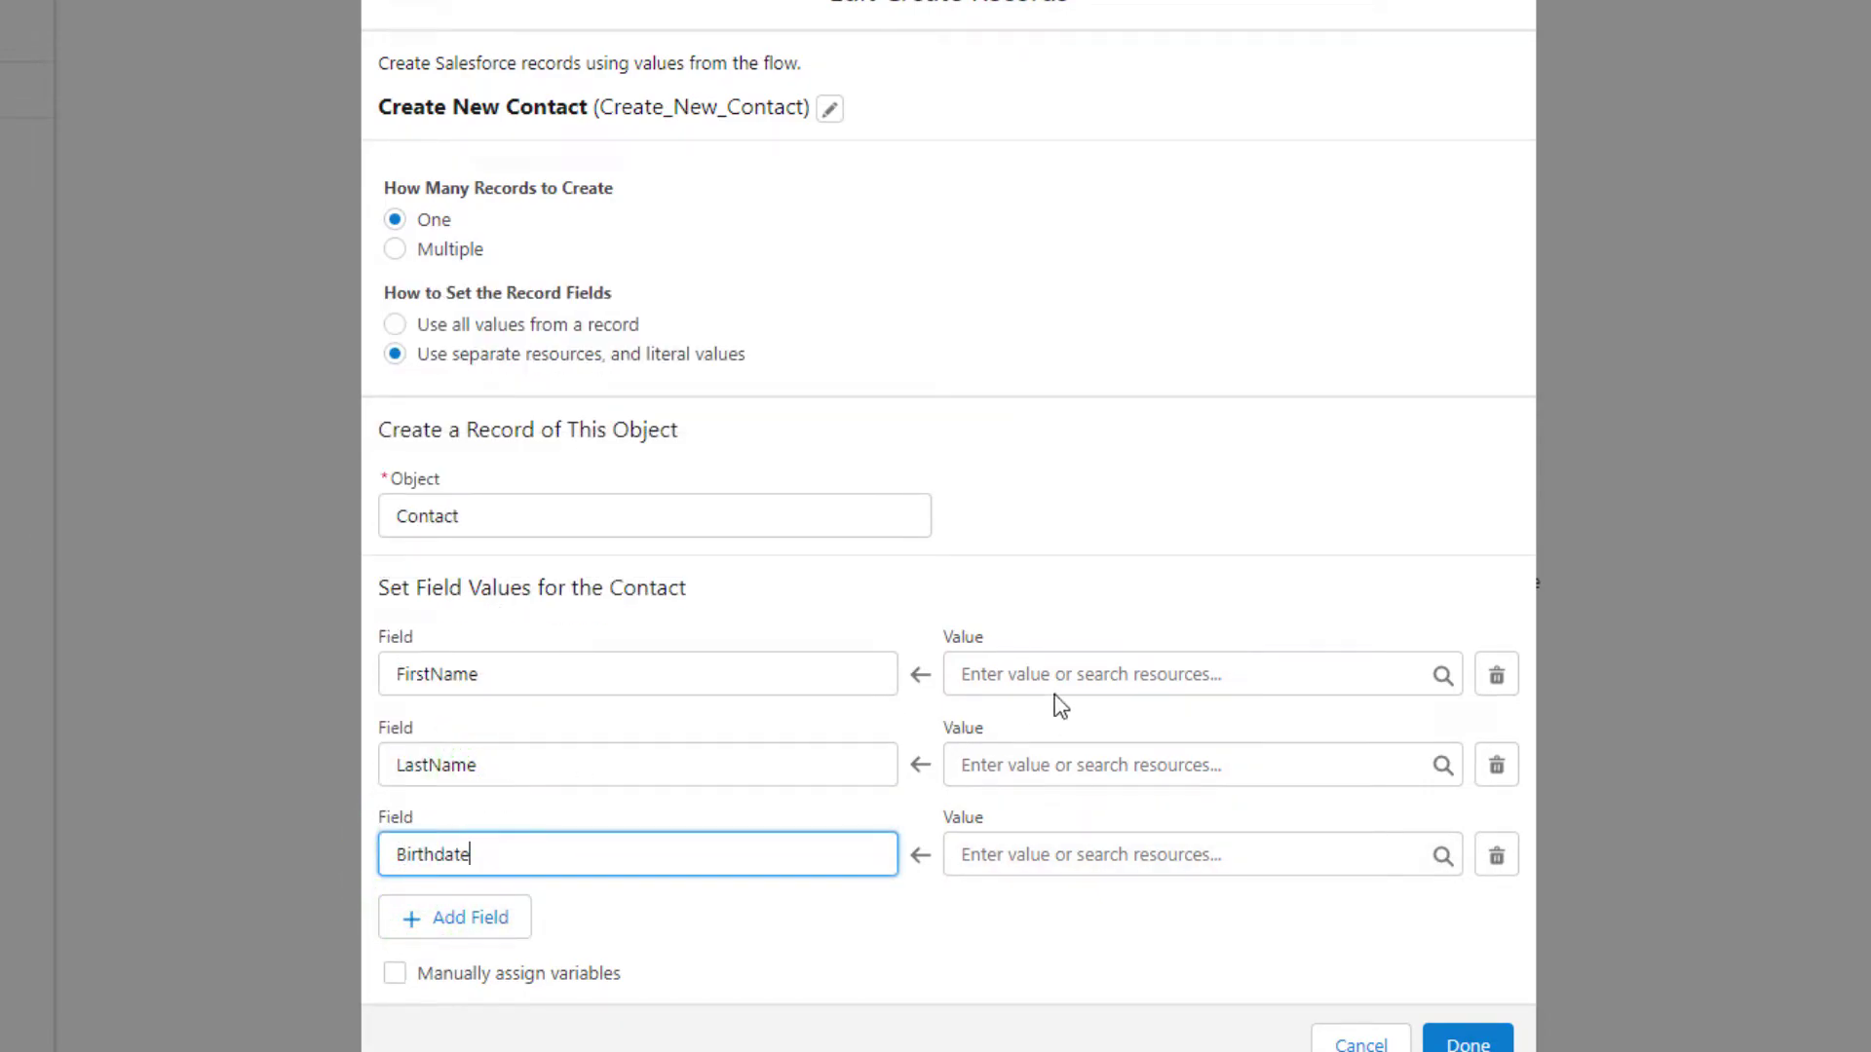
# Step: Fill FirstName, LastName and Birthdate from First_Name, Last_Name2 and Birthdate2
pyautogui.click(1023, 674)
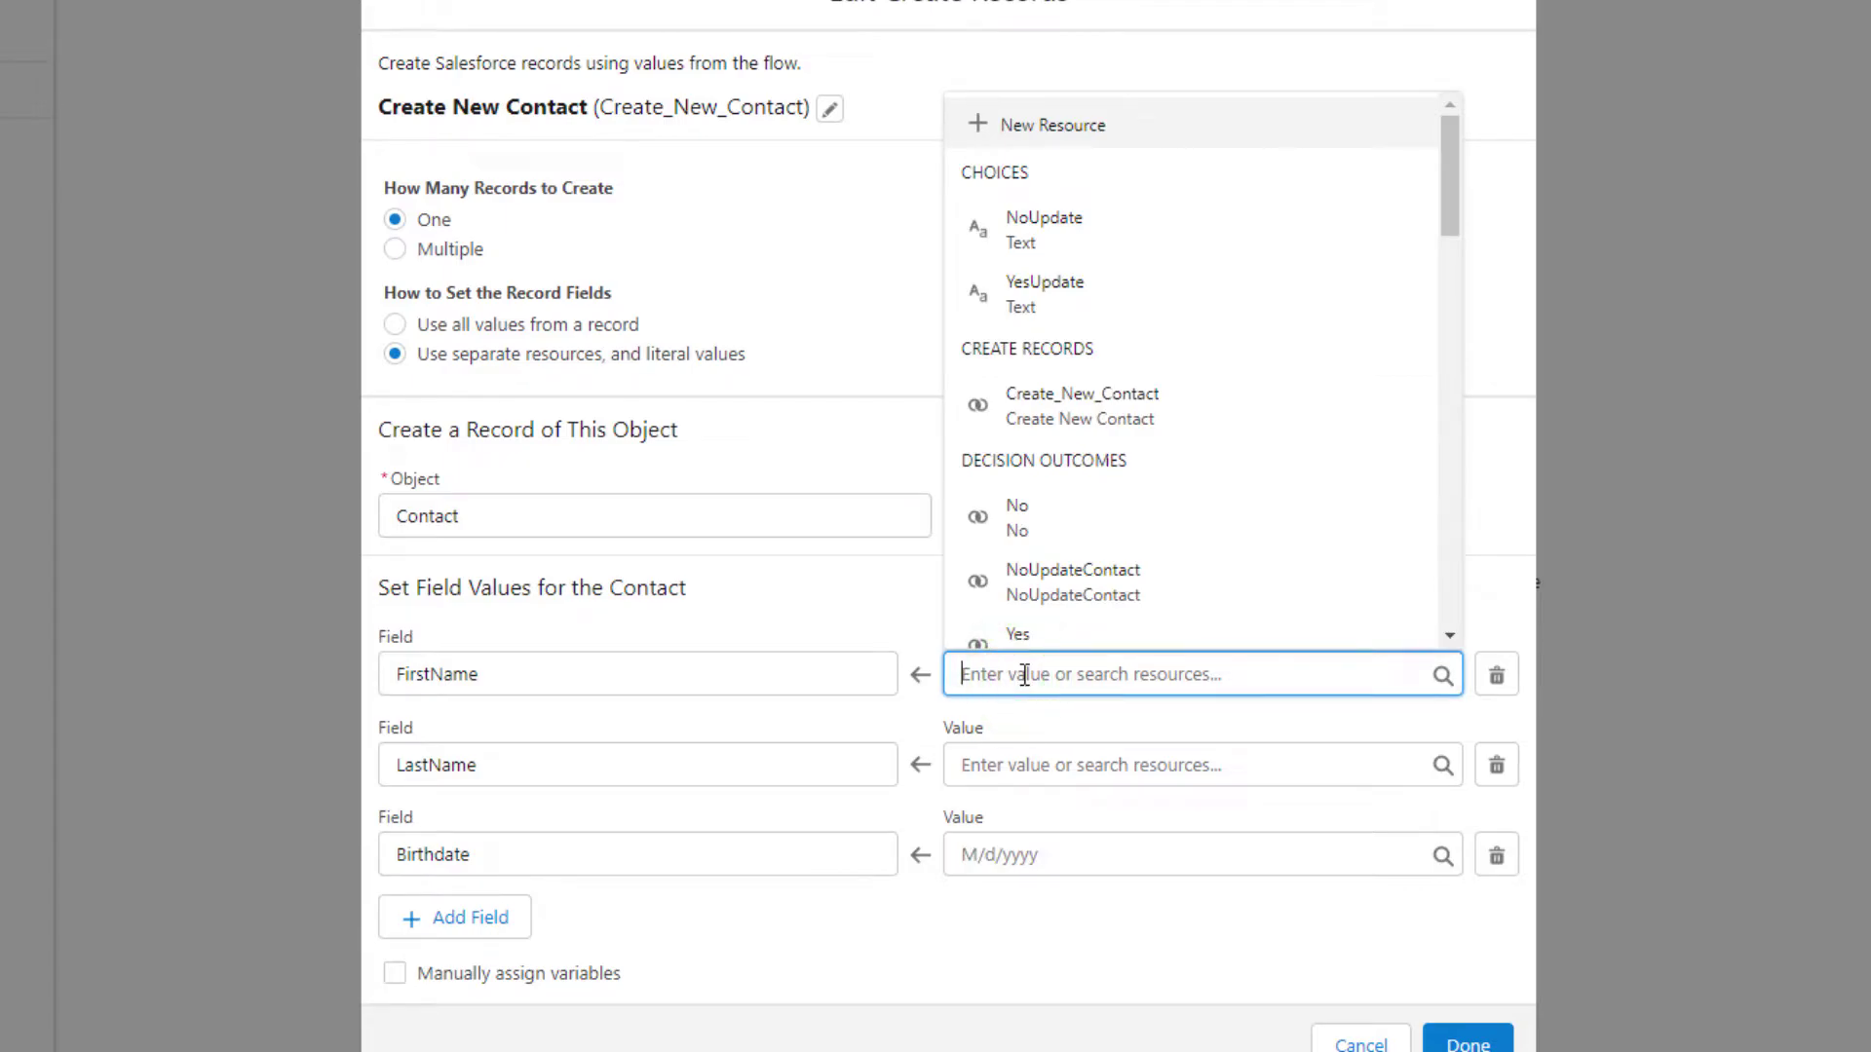
pyautogui.write('first')
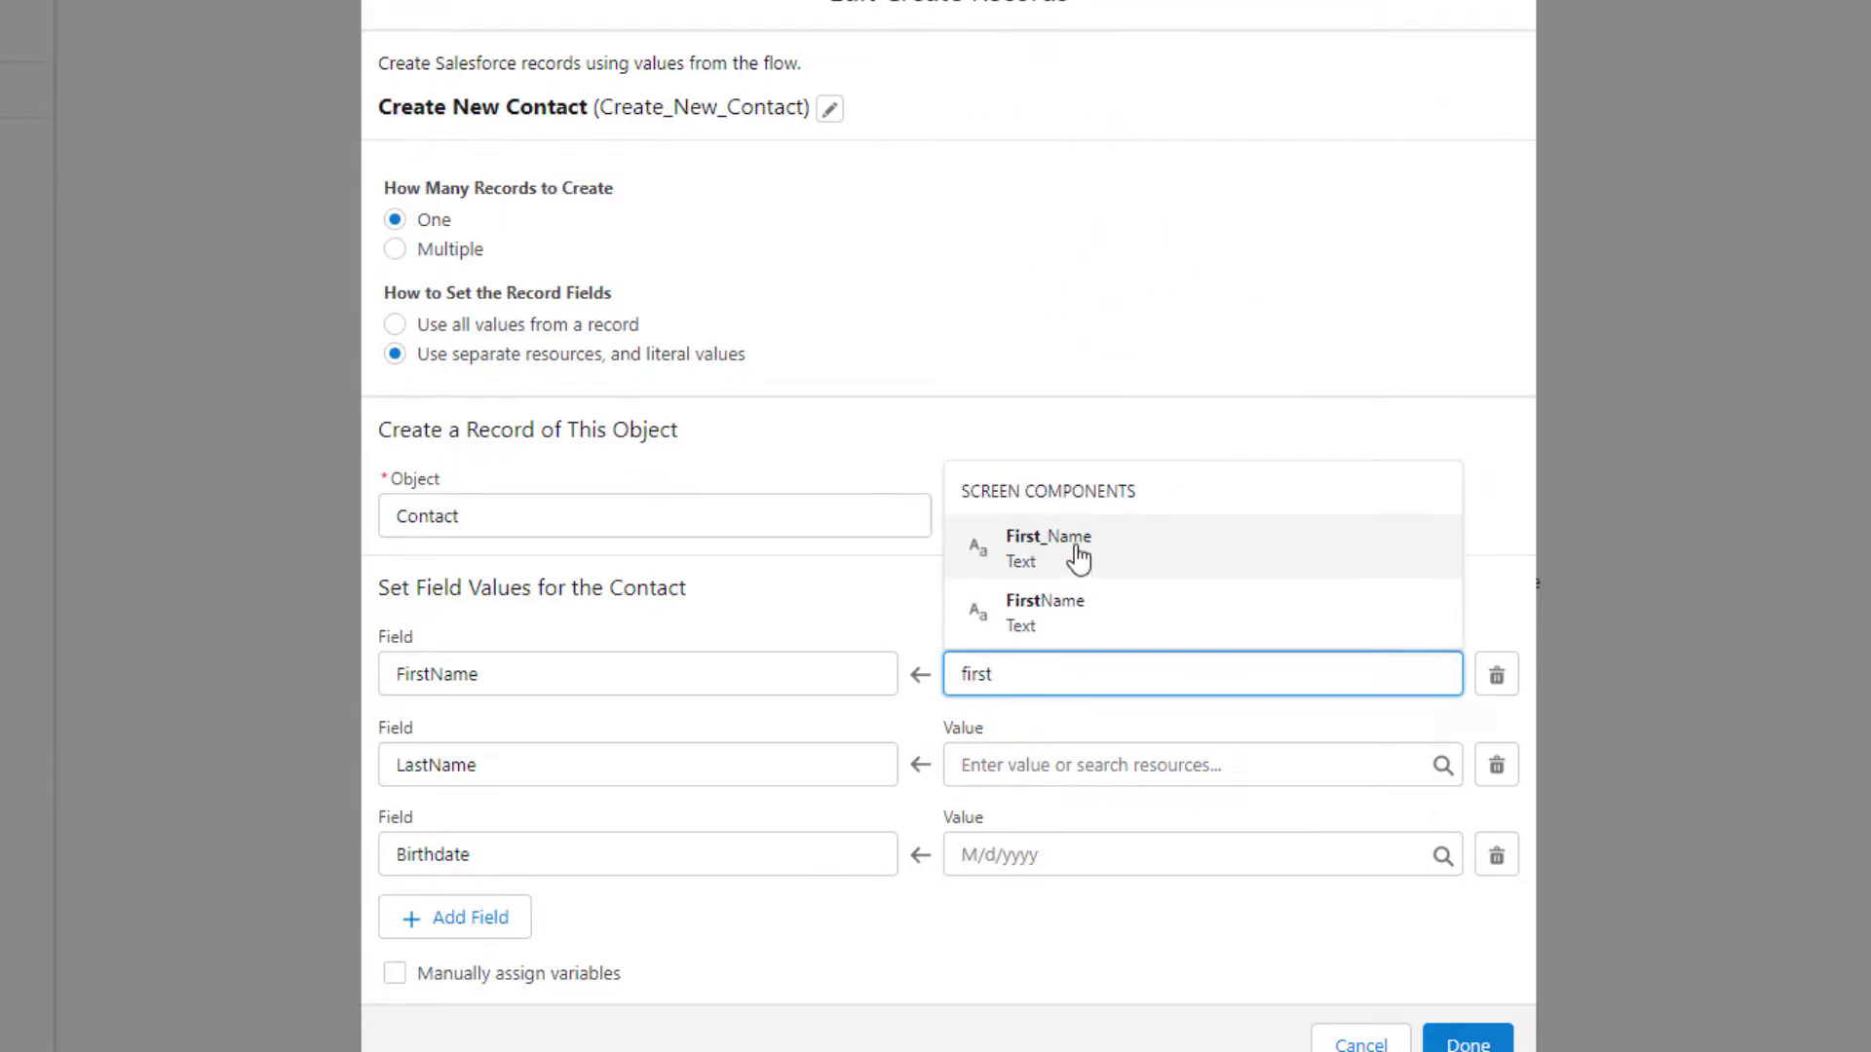
pyautogui.click(1077, 554)
pyautogui.click(1036, 764)
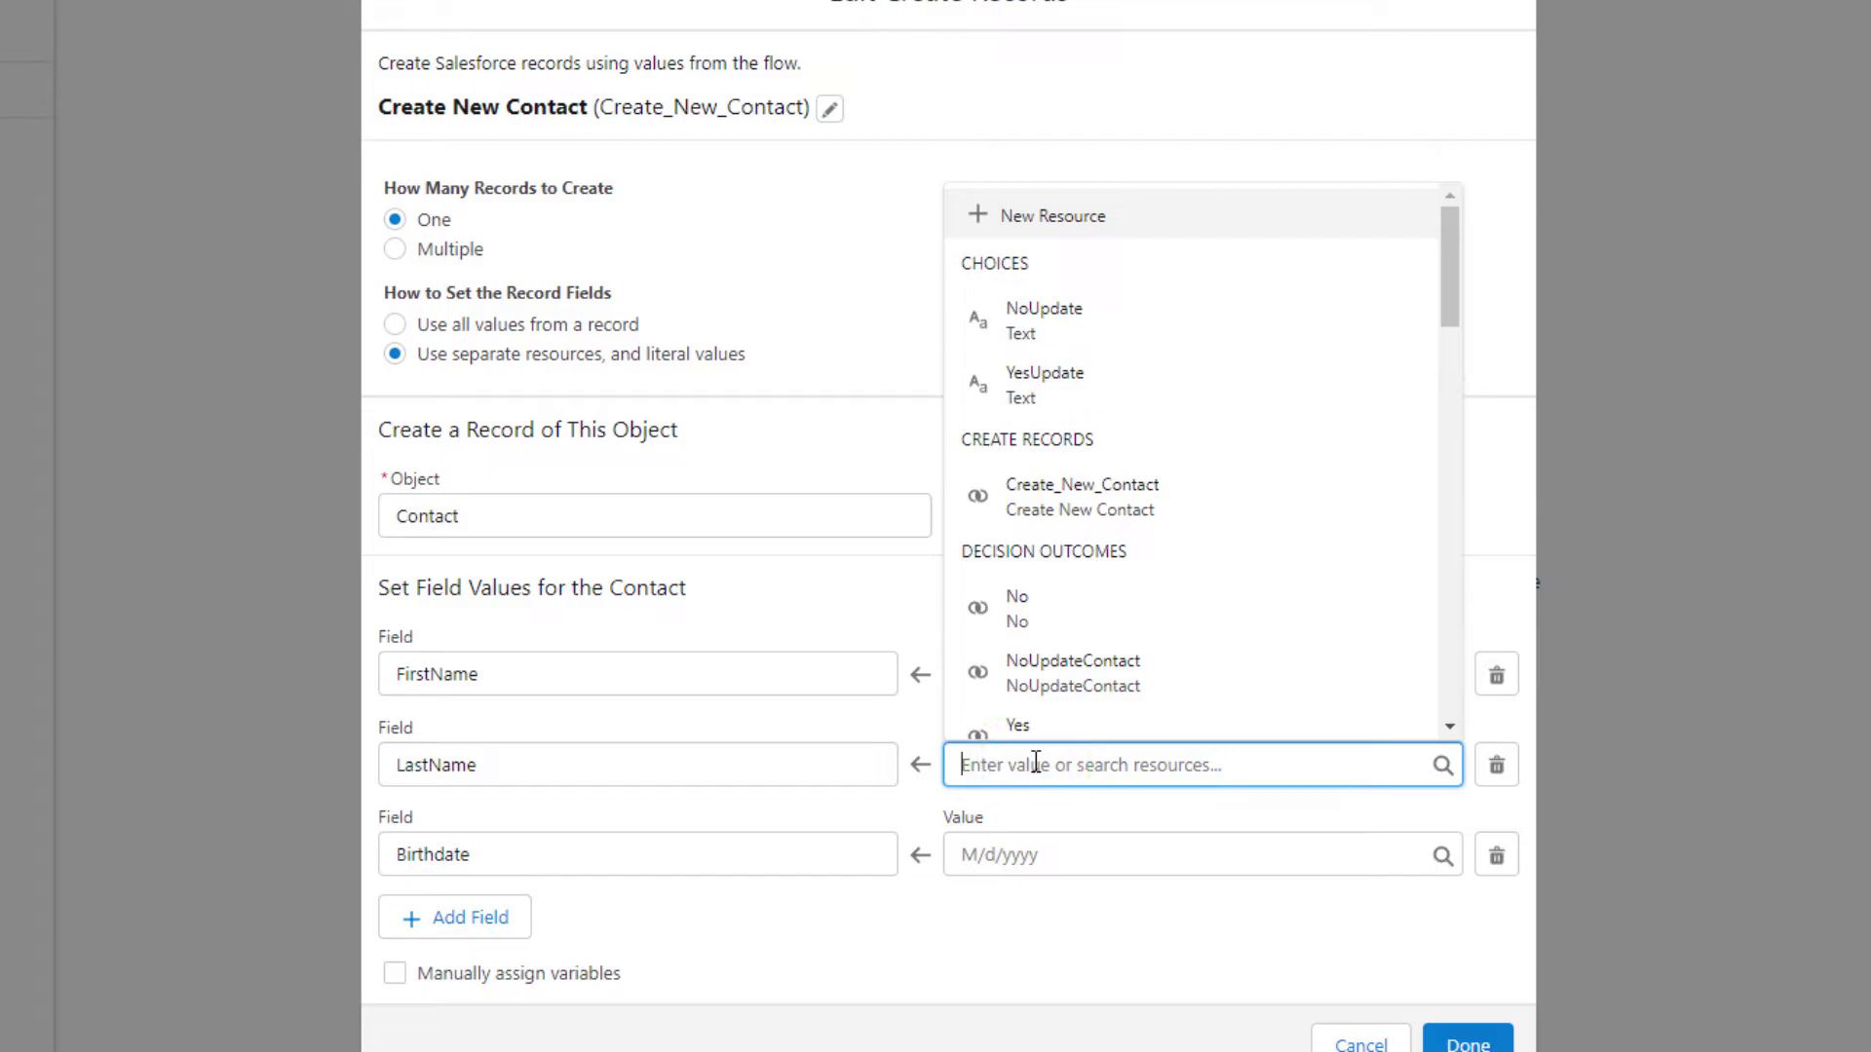
pyautogui.write('last')
pyautogui.click(1051, 697)
pyautogui.click(1102, 844)
pyautogui.click(1109, 655)
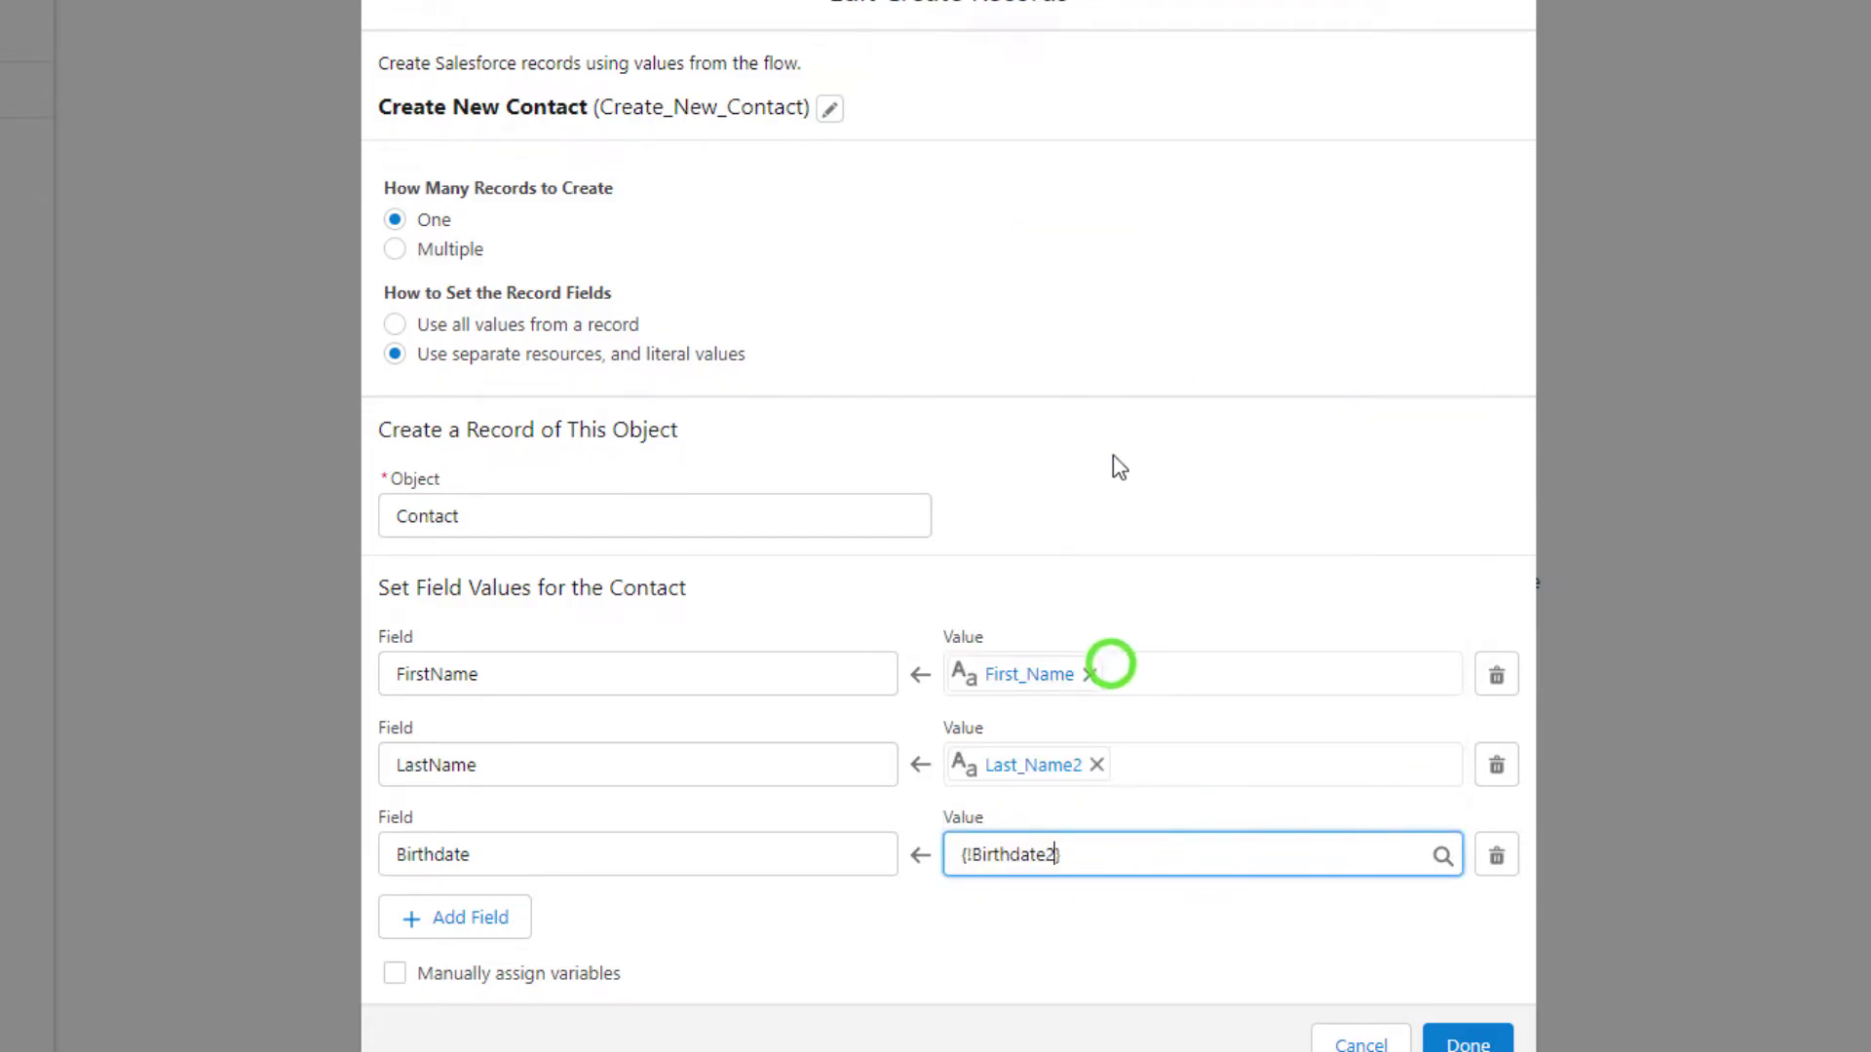
pyautogui.click(1114, 450)
pyautogui.click(1467, 1042)
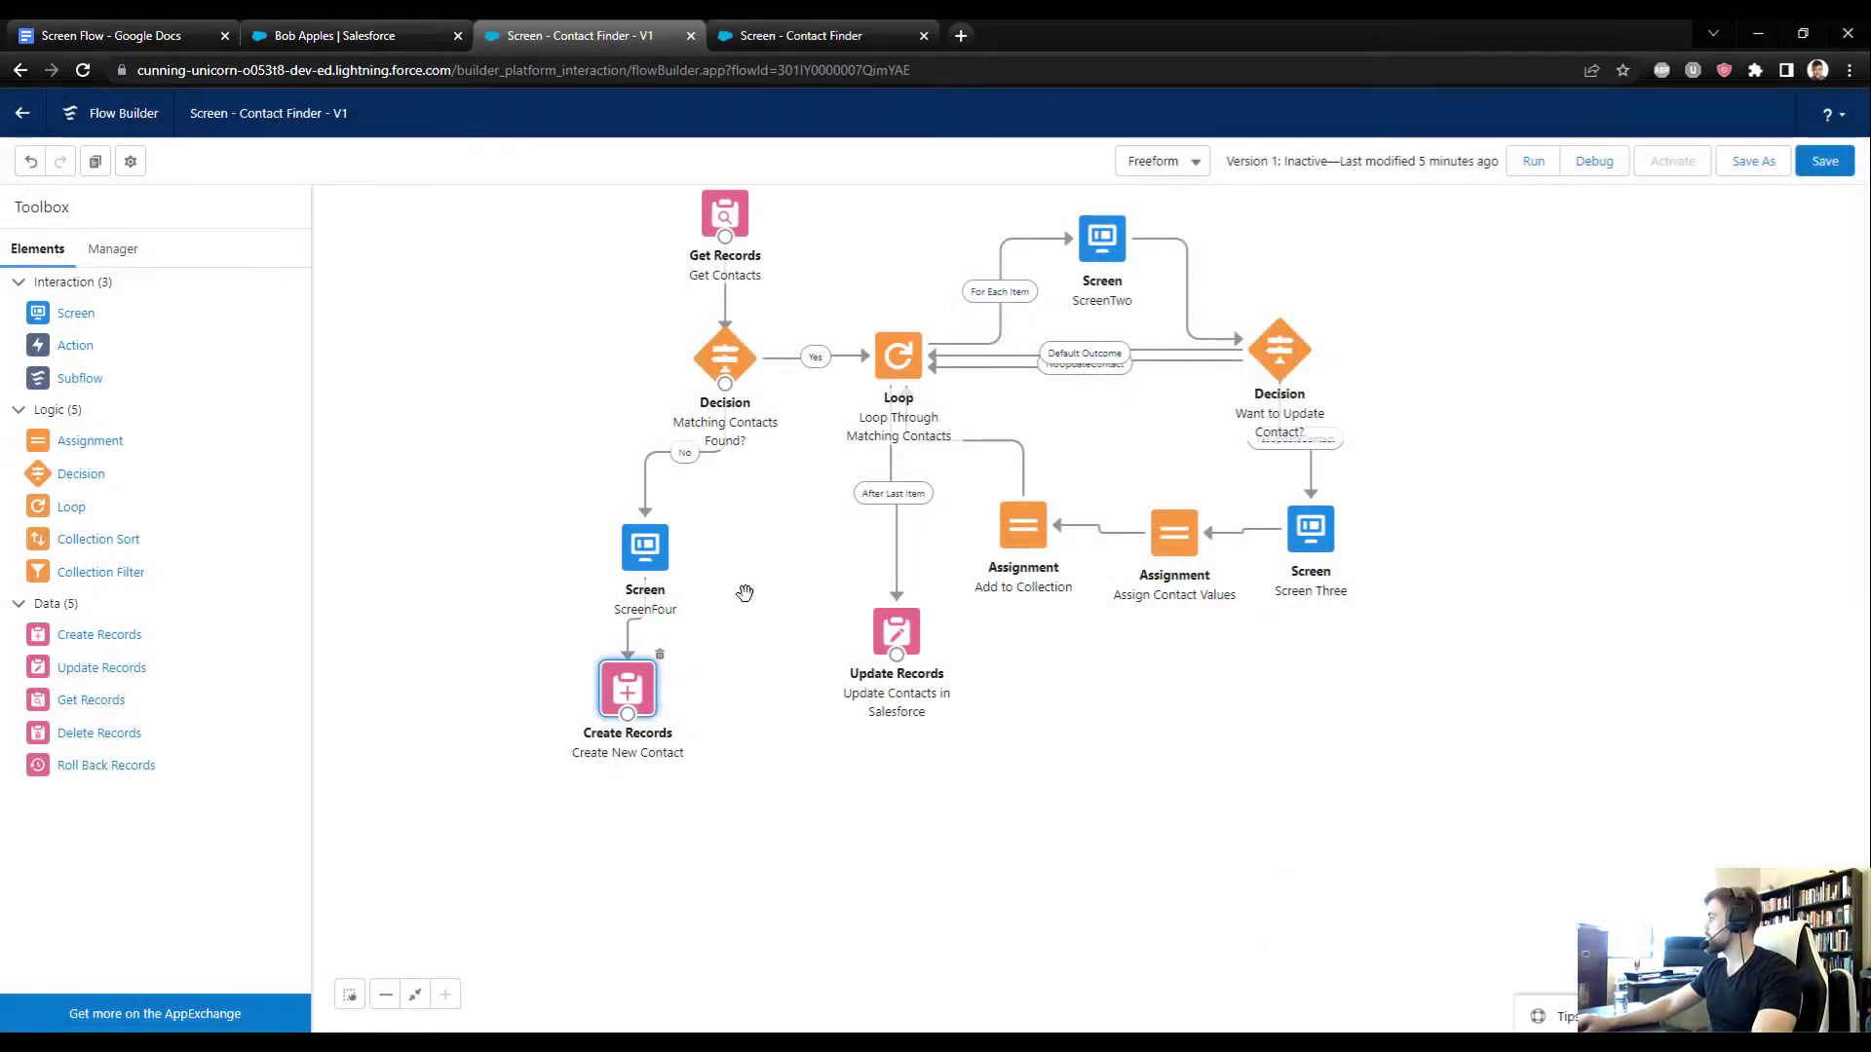
# Step: Save the flow and add a new Screen below Create New Contact
pyautogui.moveTo(780, 839); pyautogui.dragTo(840, 755)
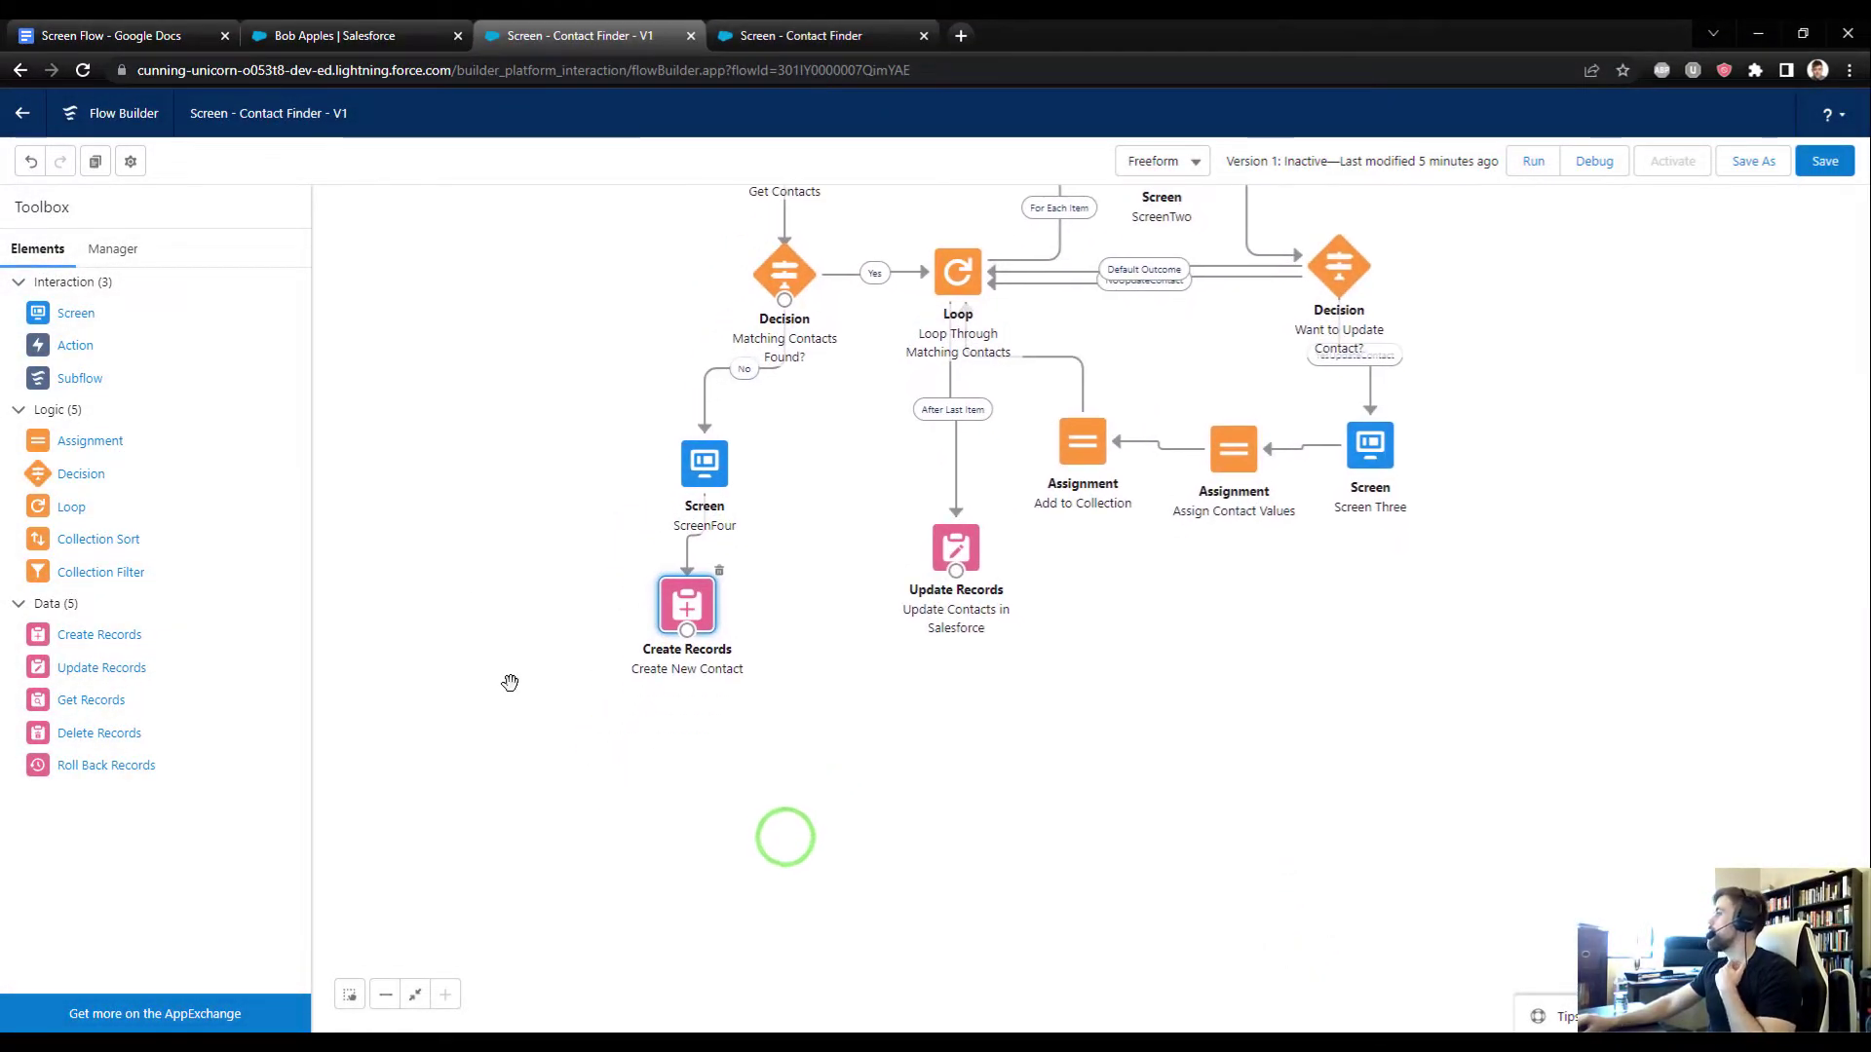
pyautogui.moveTo(1003, 677); pyautogui.dragTo(939, 841)
pyautogui.click(1815, 168)
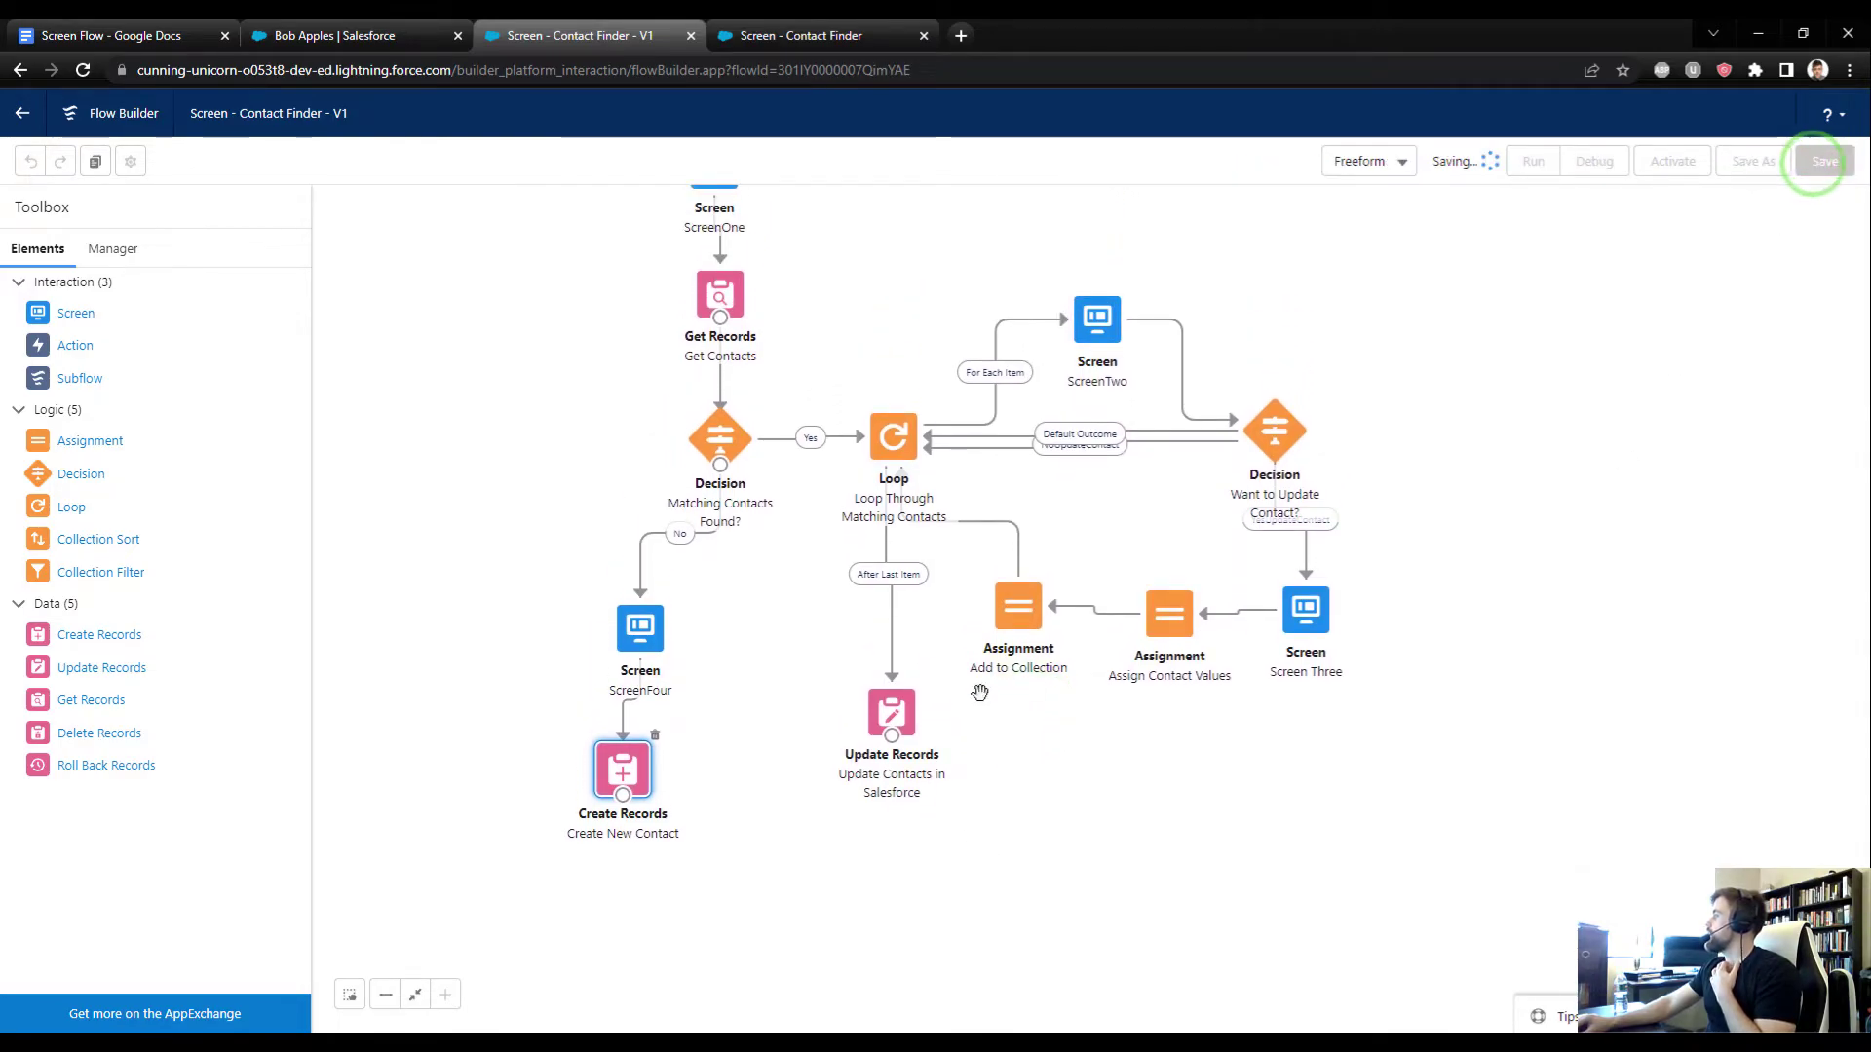
pyautogui.moveTo(76, 313); pyautogui.dragTo(618, 890)
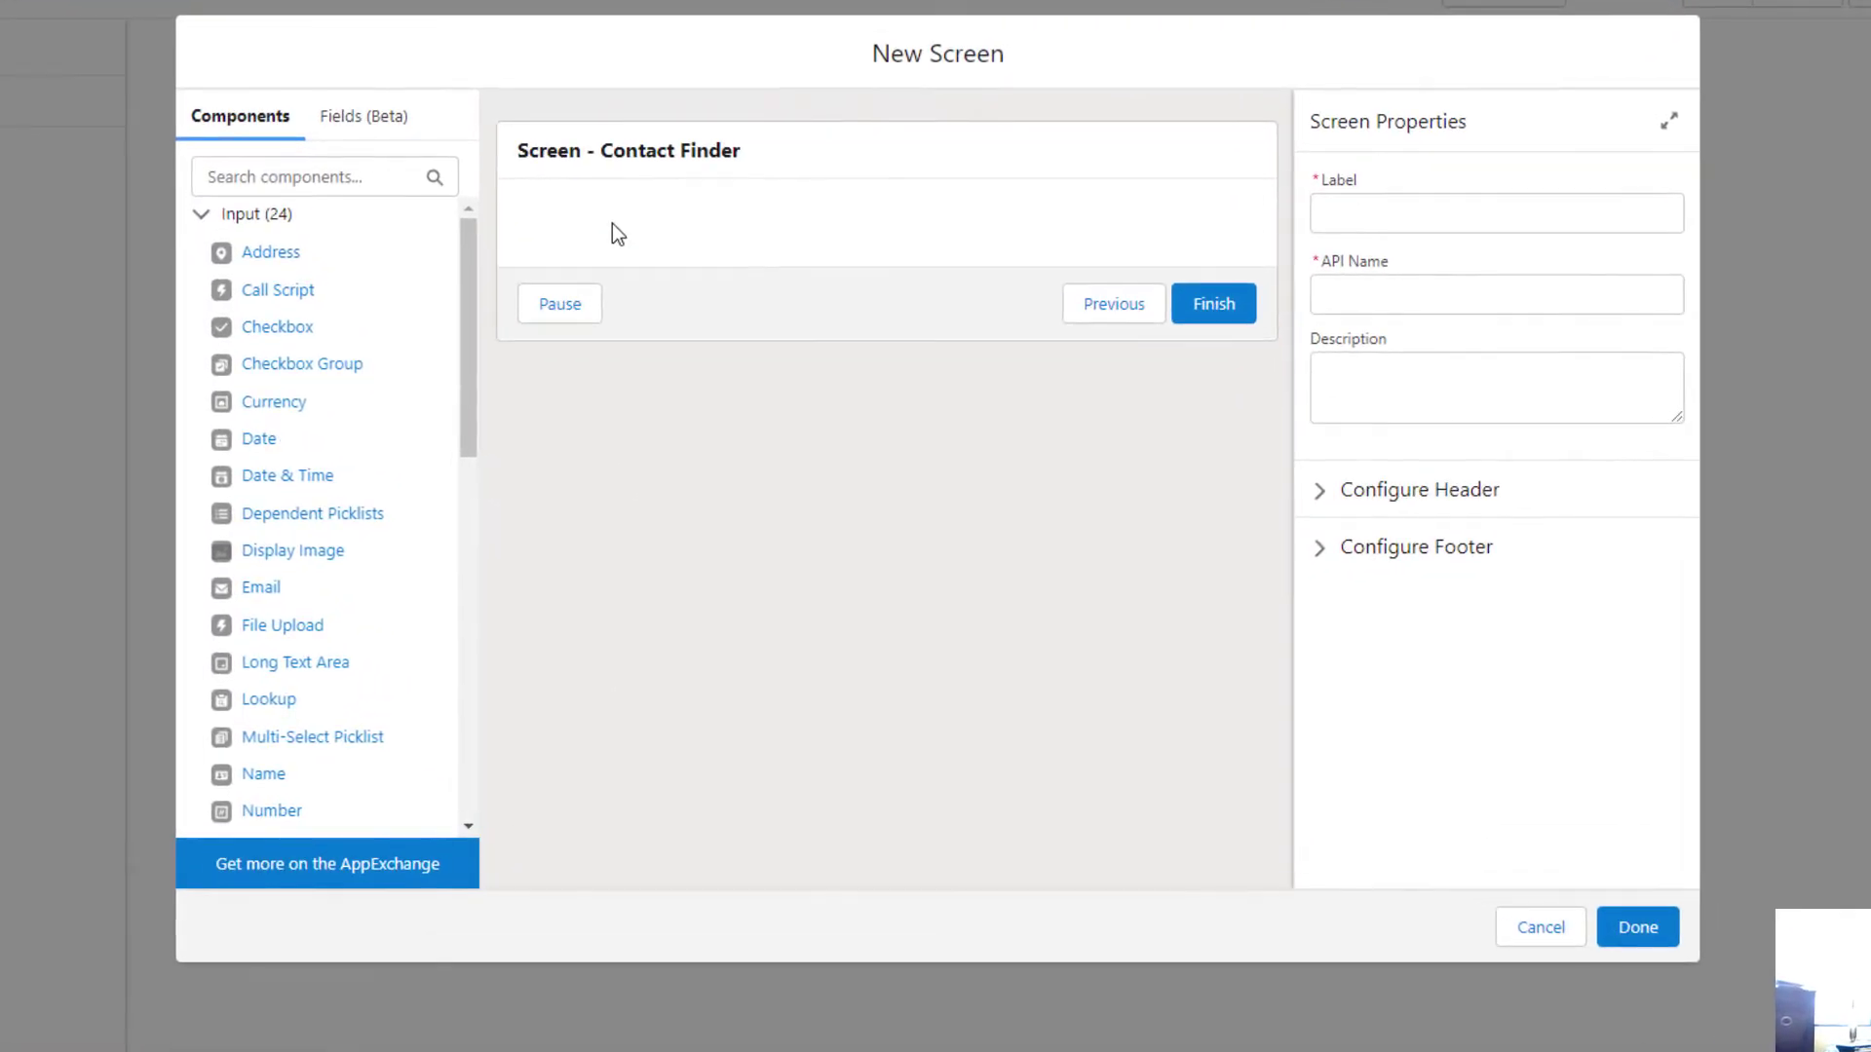
# Step: Label the new screen ScreenFive
pyautogui.click(612, 160)
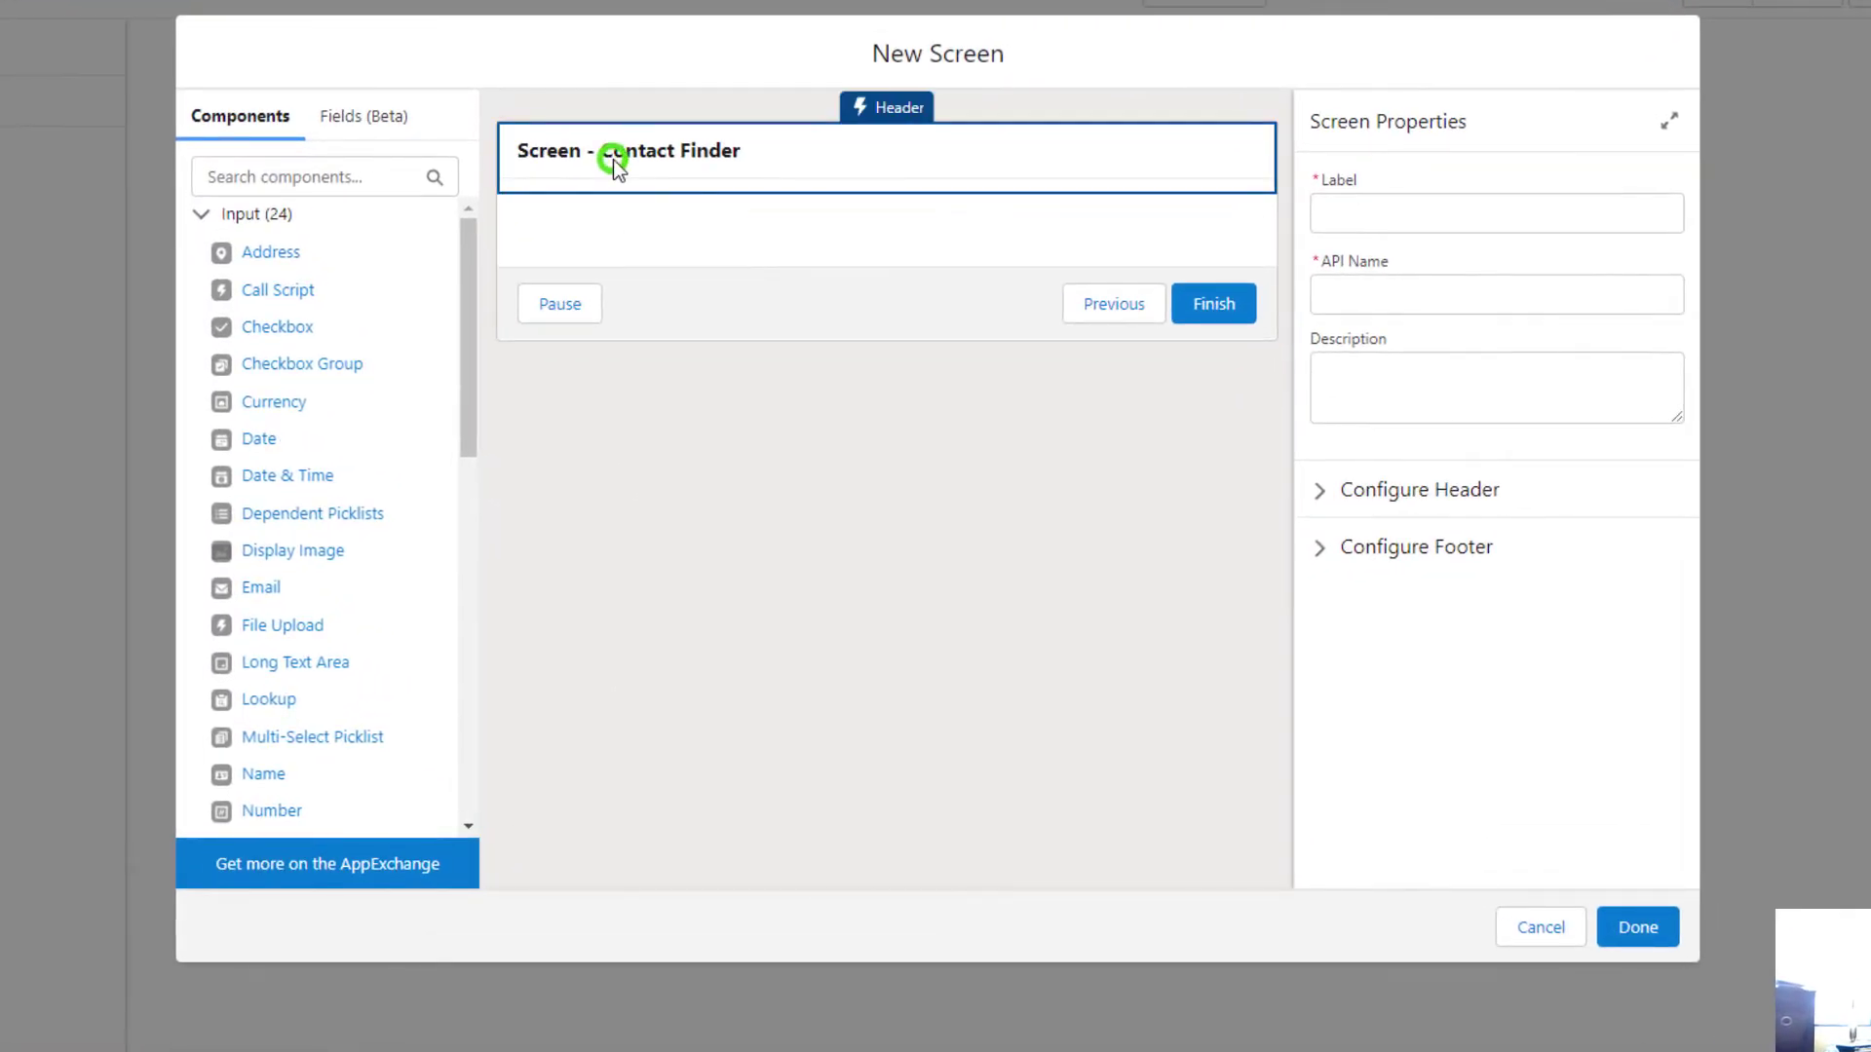
pyautogui.click(1396, 203)
pyautogui.write('ScreenGFive')
pyautogui.press('Tab')
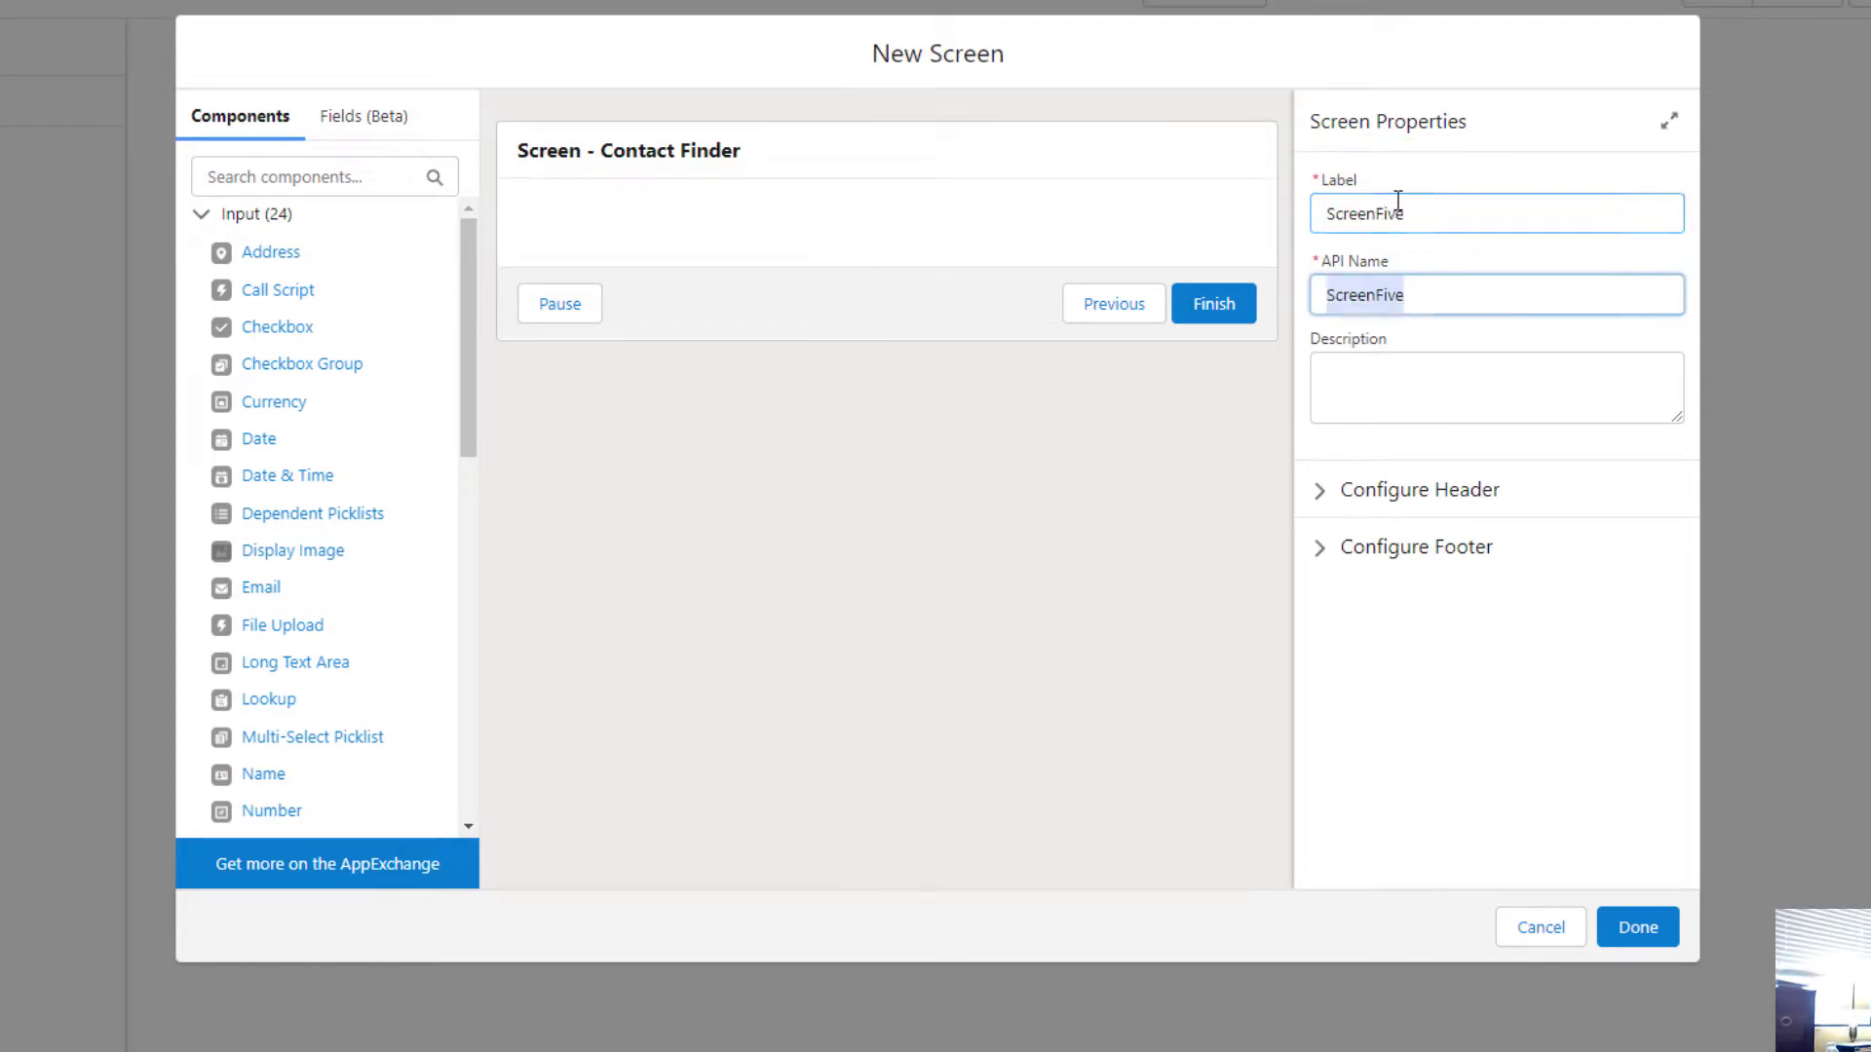
# Step: Remove the screen's header and hide its Pause button
pyautogui.click(1407, 477)
pyautogui.click(1388, 532)
pyautogui.click(1395, 670)
pyautogui.scroll(-4, 1419, 779)
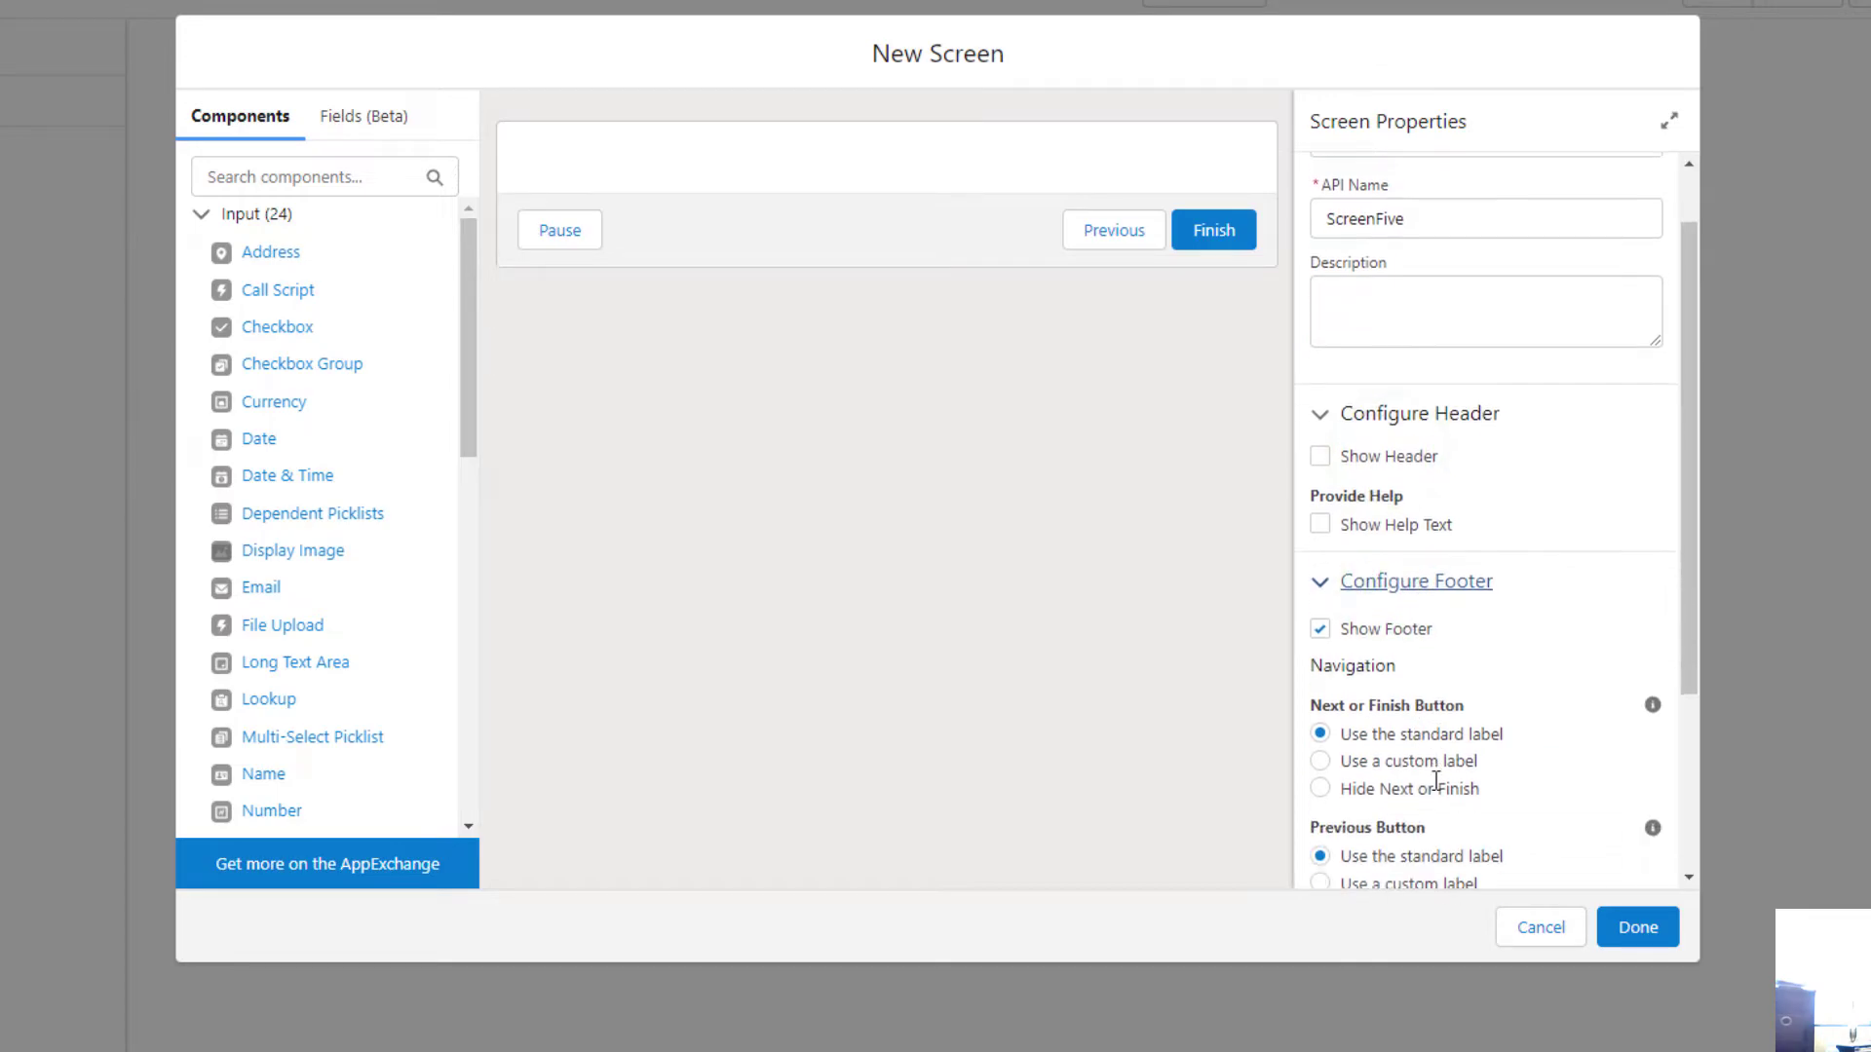
pyautogui.click(1385, 773)
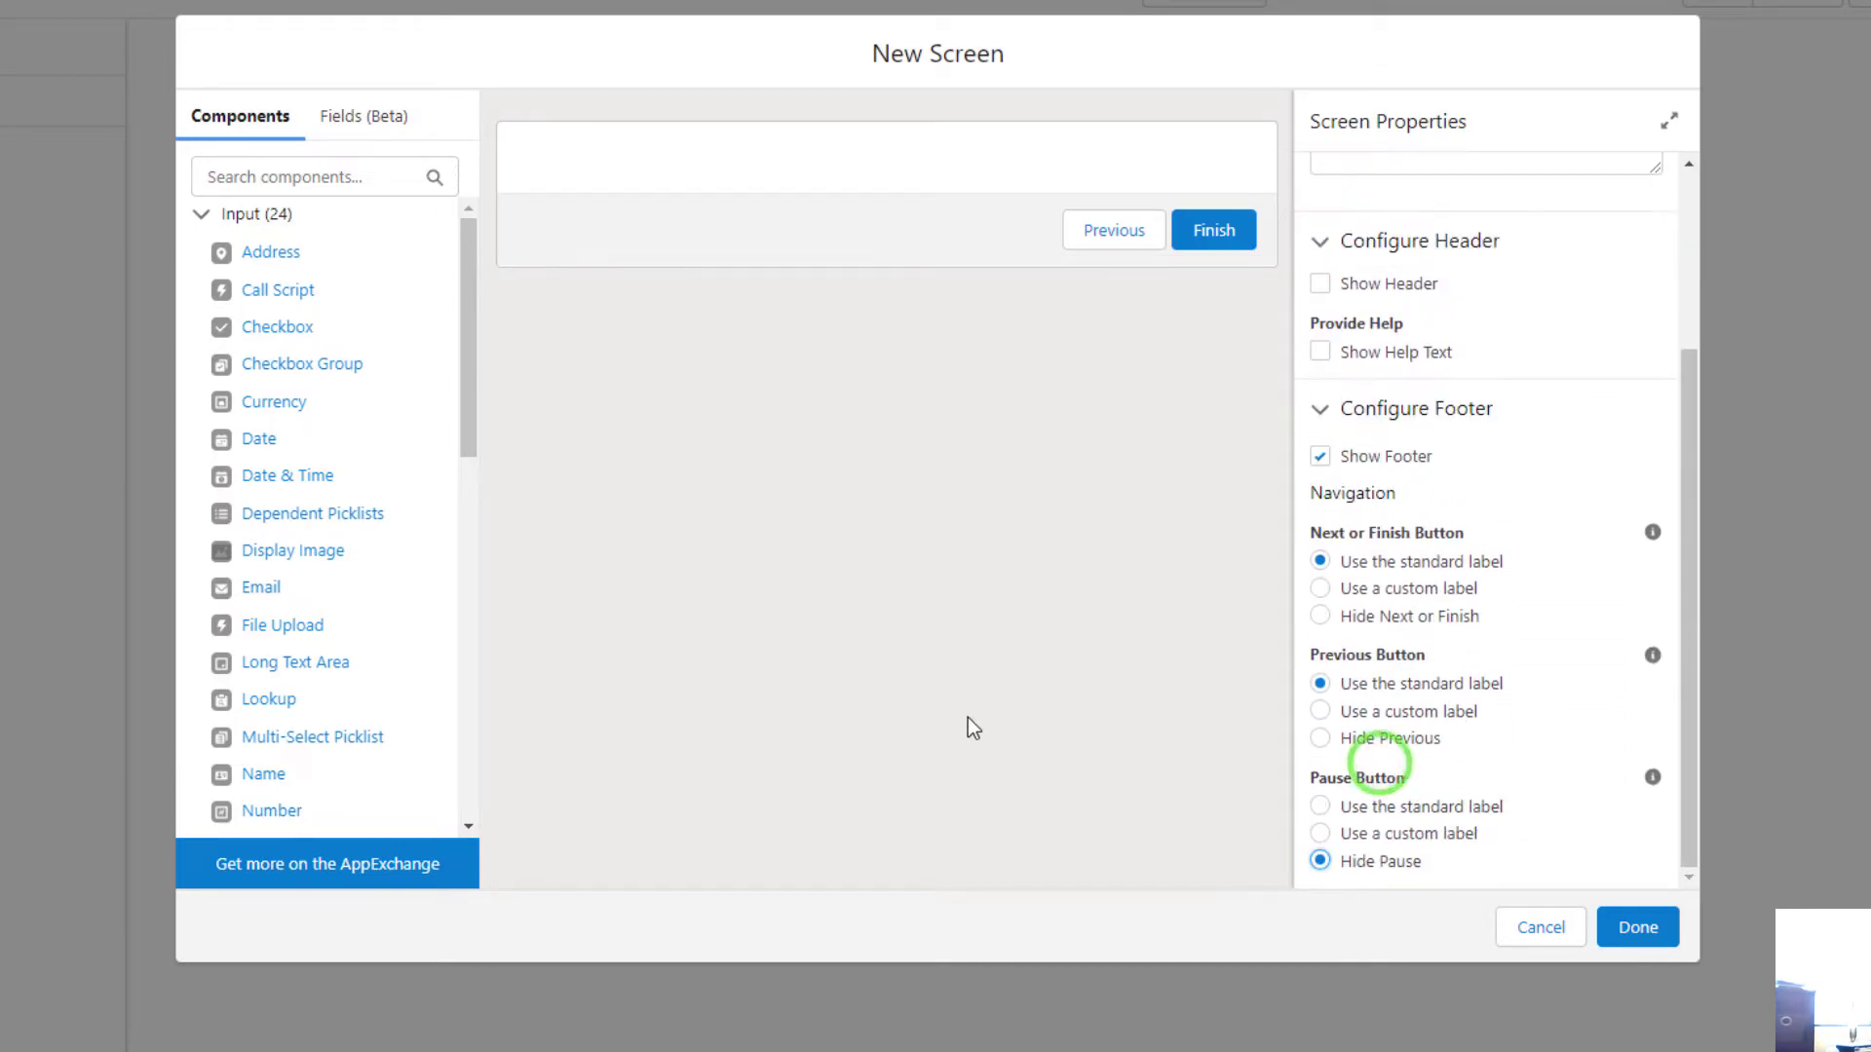
pyautogui.scroll(-5, 297, 673)
pyautogui.scroll(-4, 316, 798)
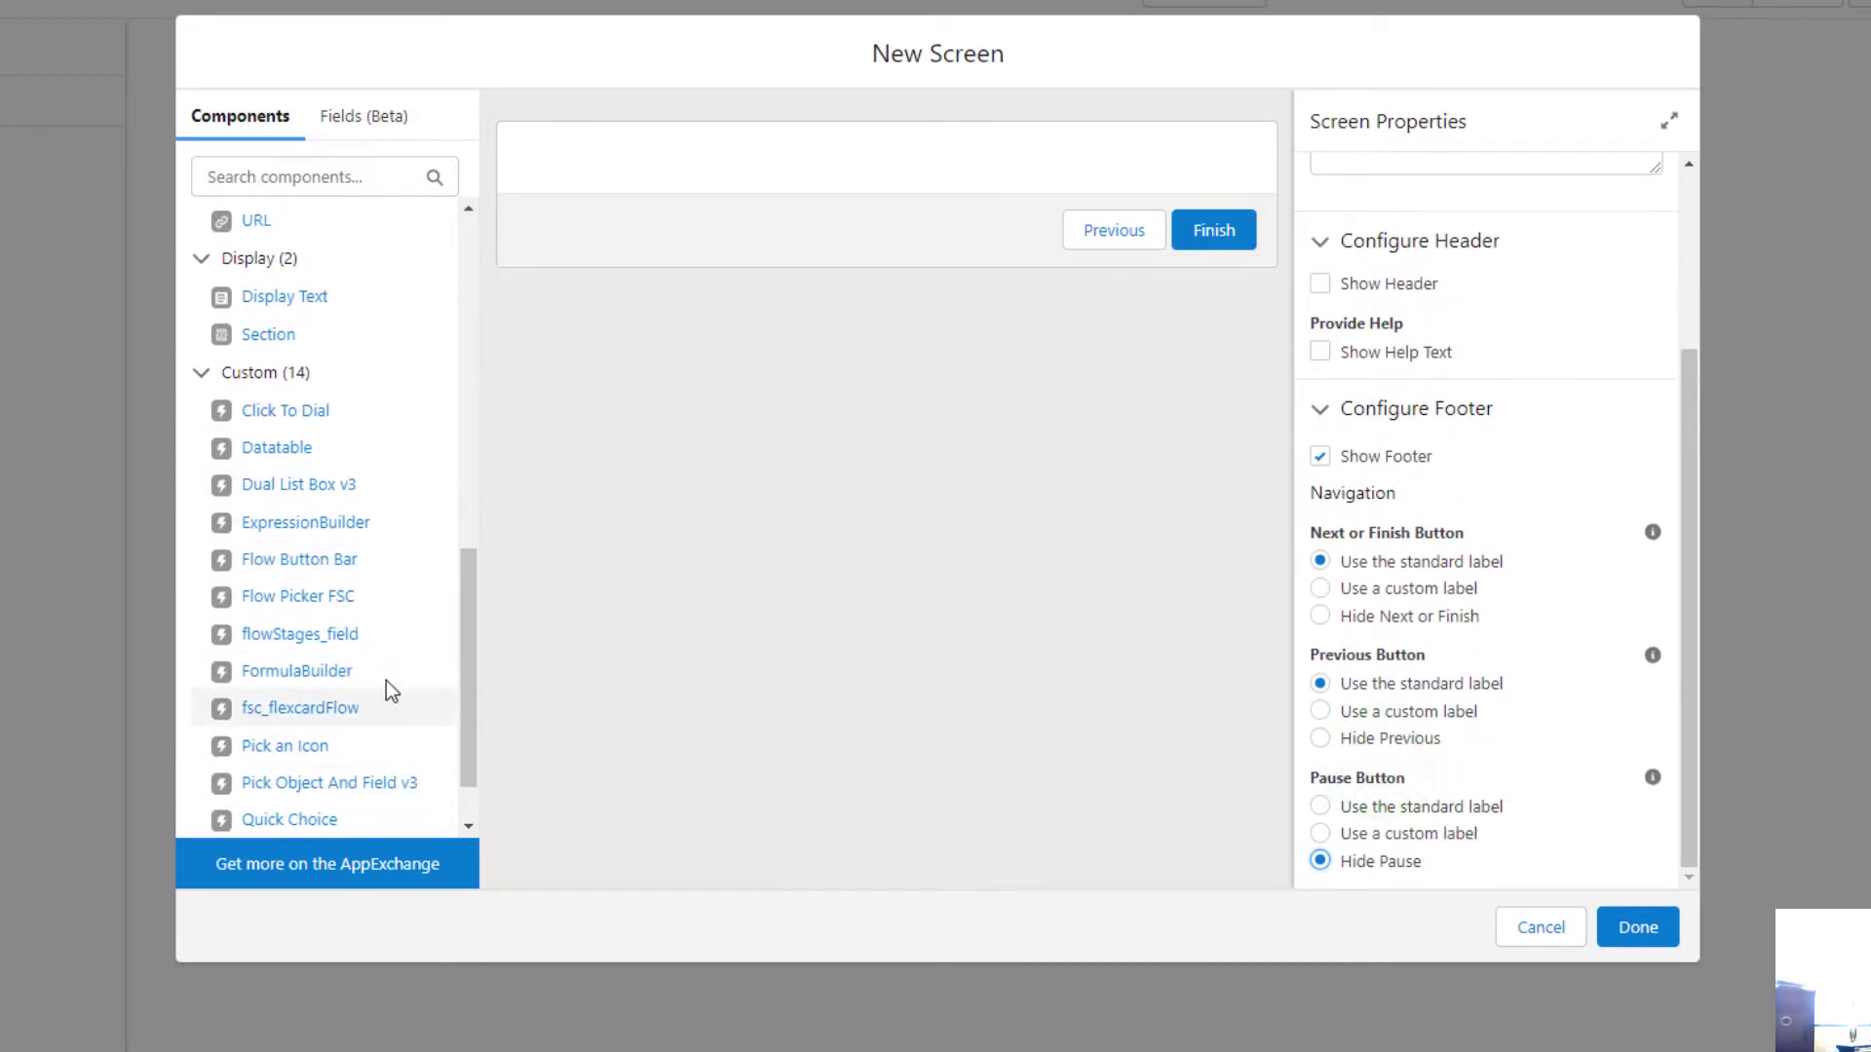
pyautogui.scroll(3, 374, 651)
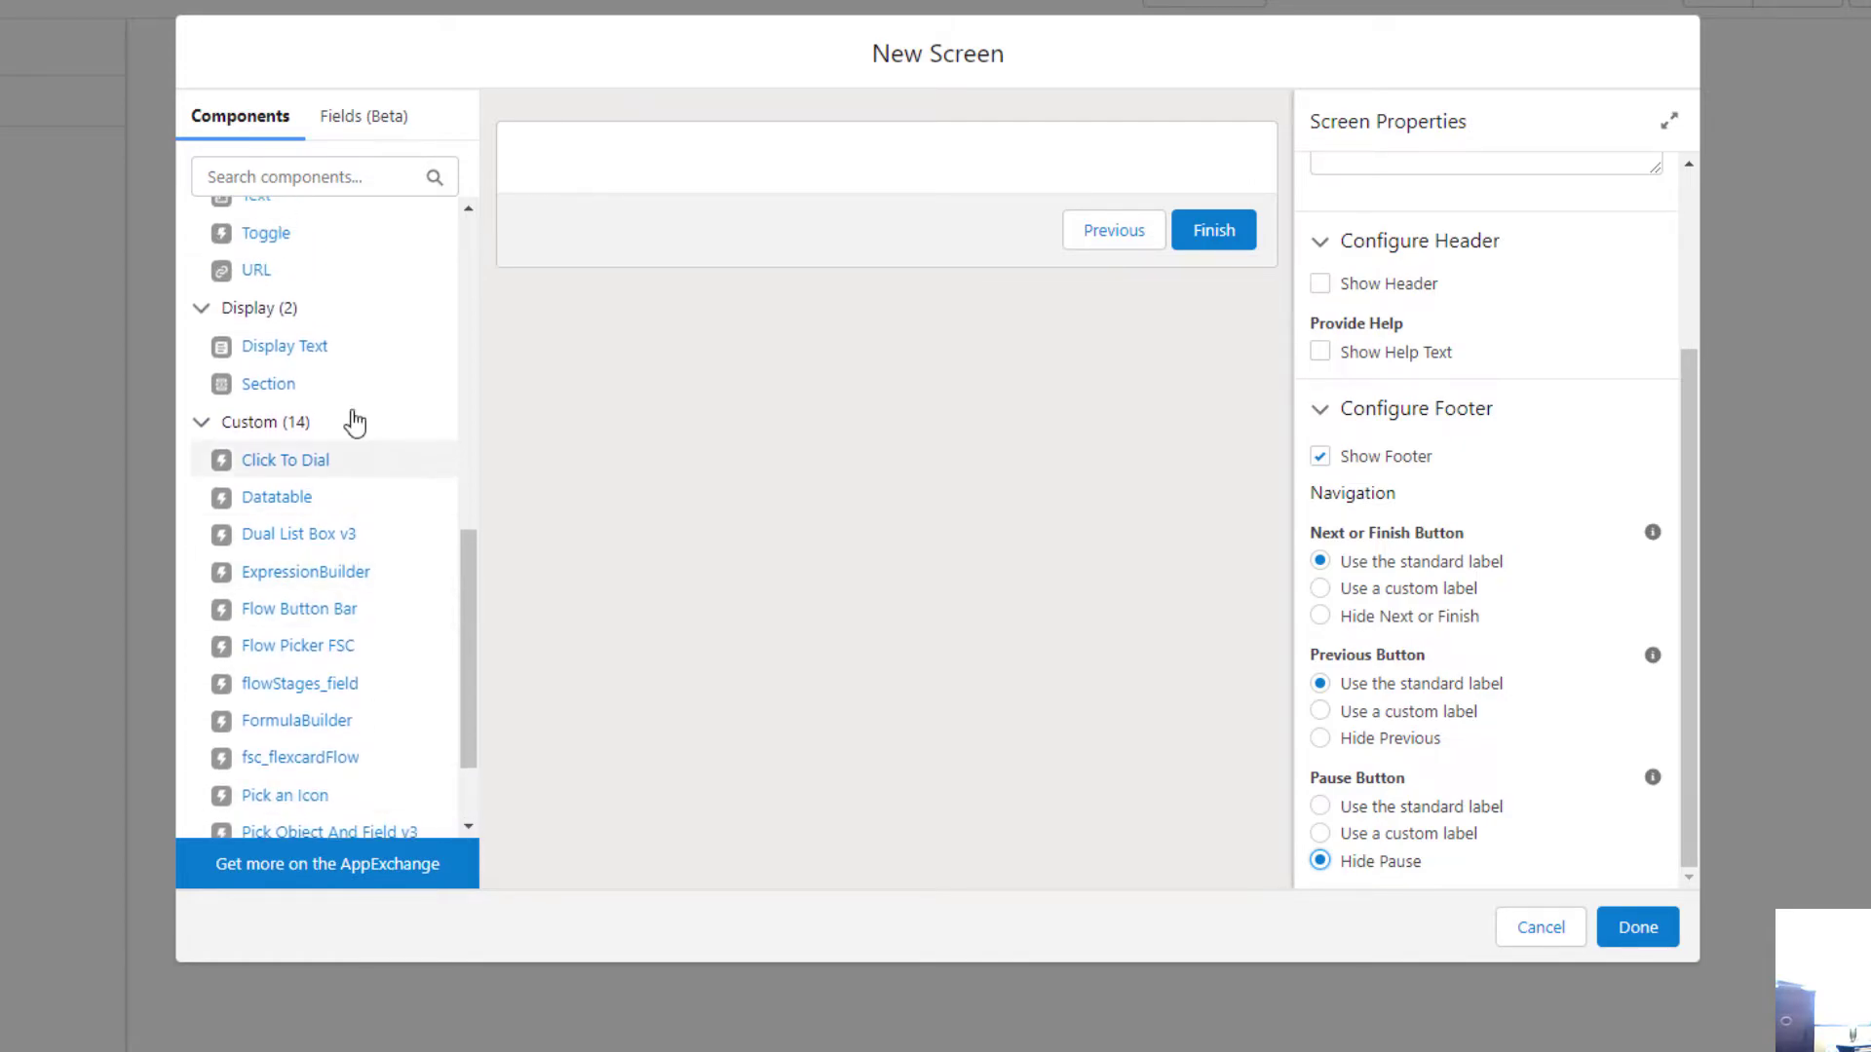
# Step: Add Display Text 'Your contact was successfully created!' in bold size 18
pyautogui.moveTo(277, 472); pyautogui.dragTo(599, 171)
pyautogui.click(1407, 222)
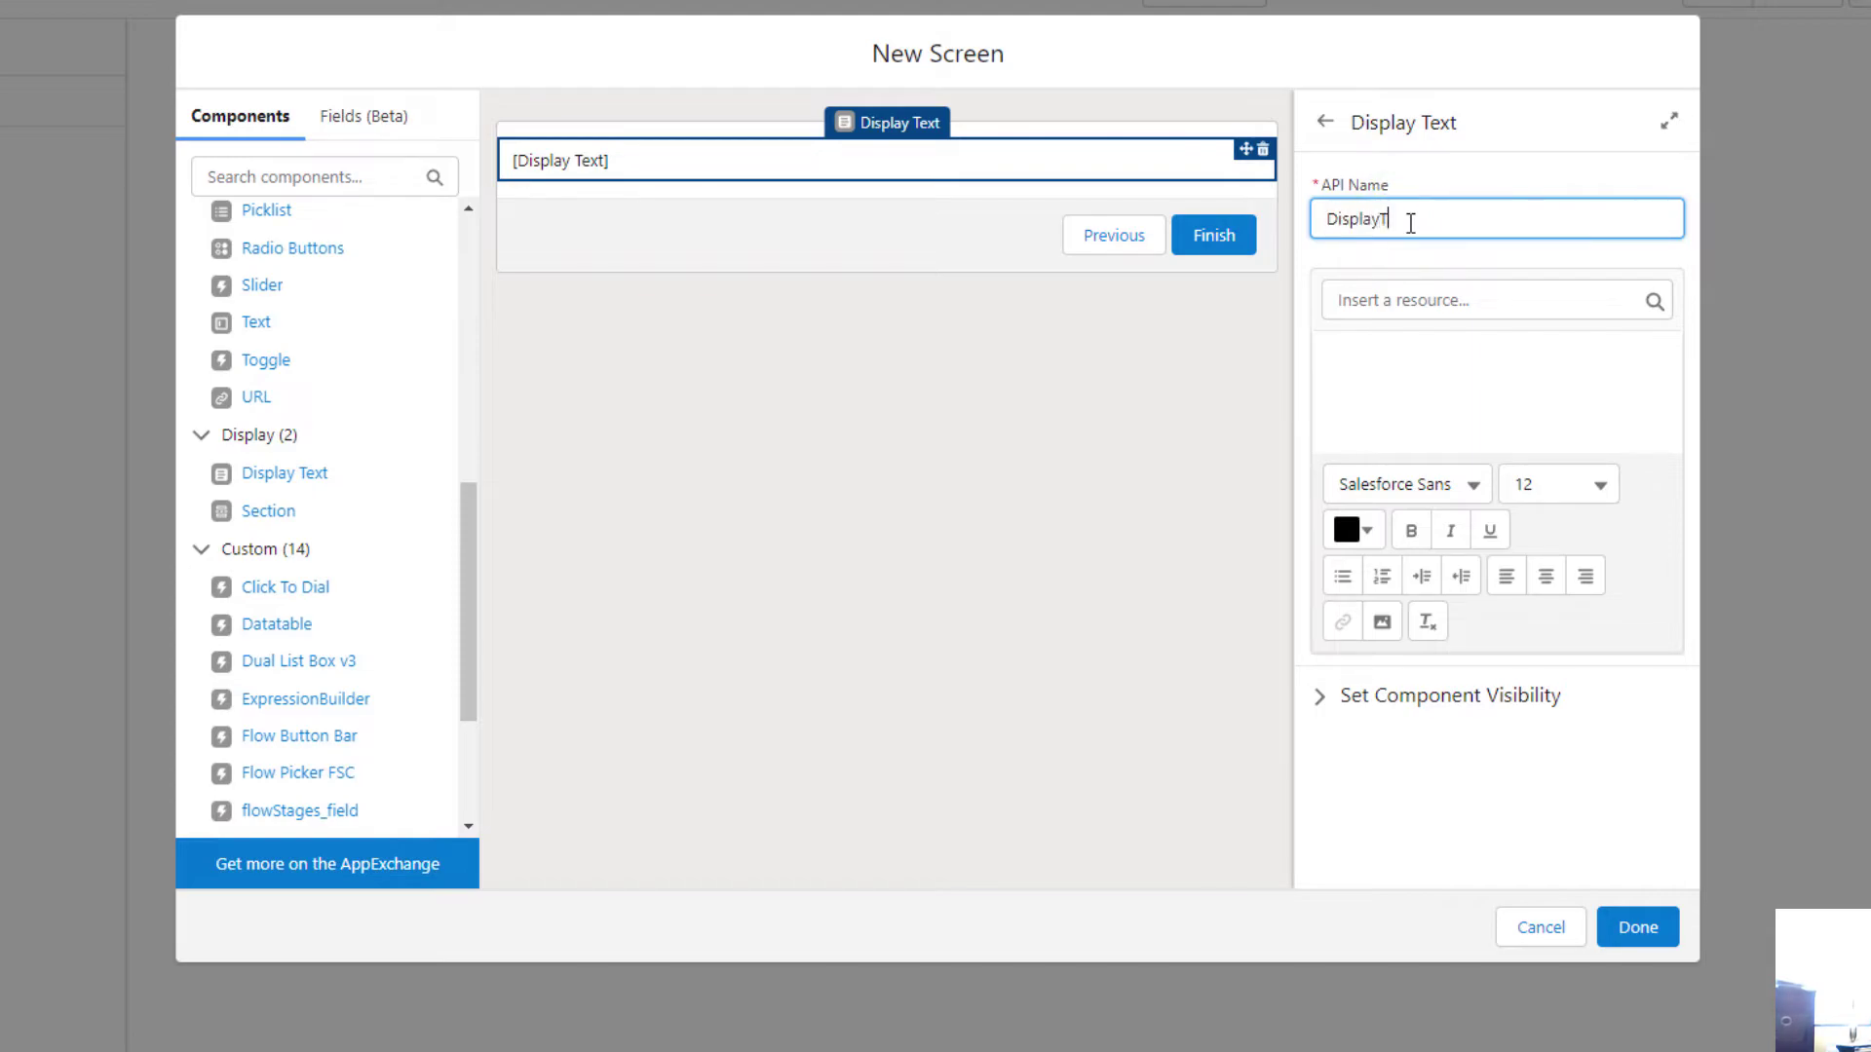
pyautogui.click(1468, 371)
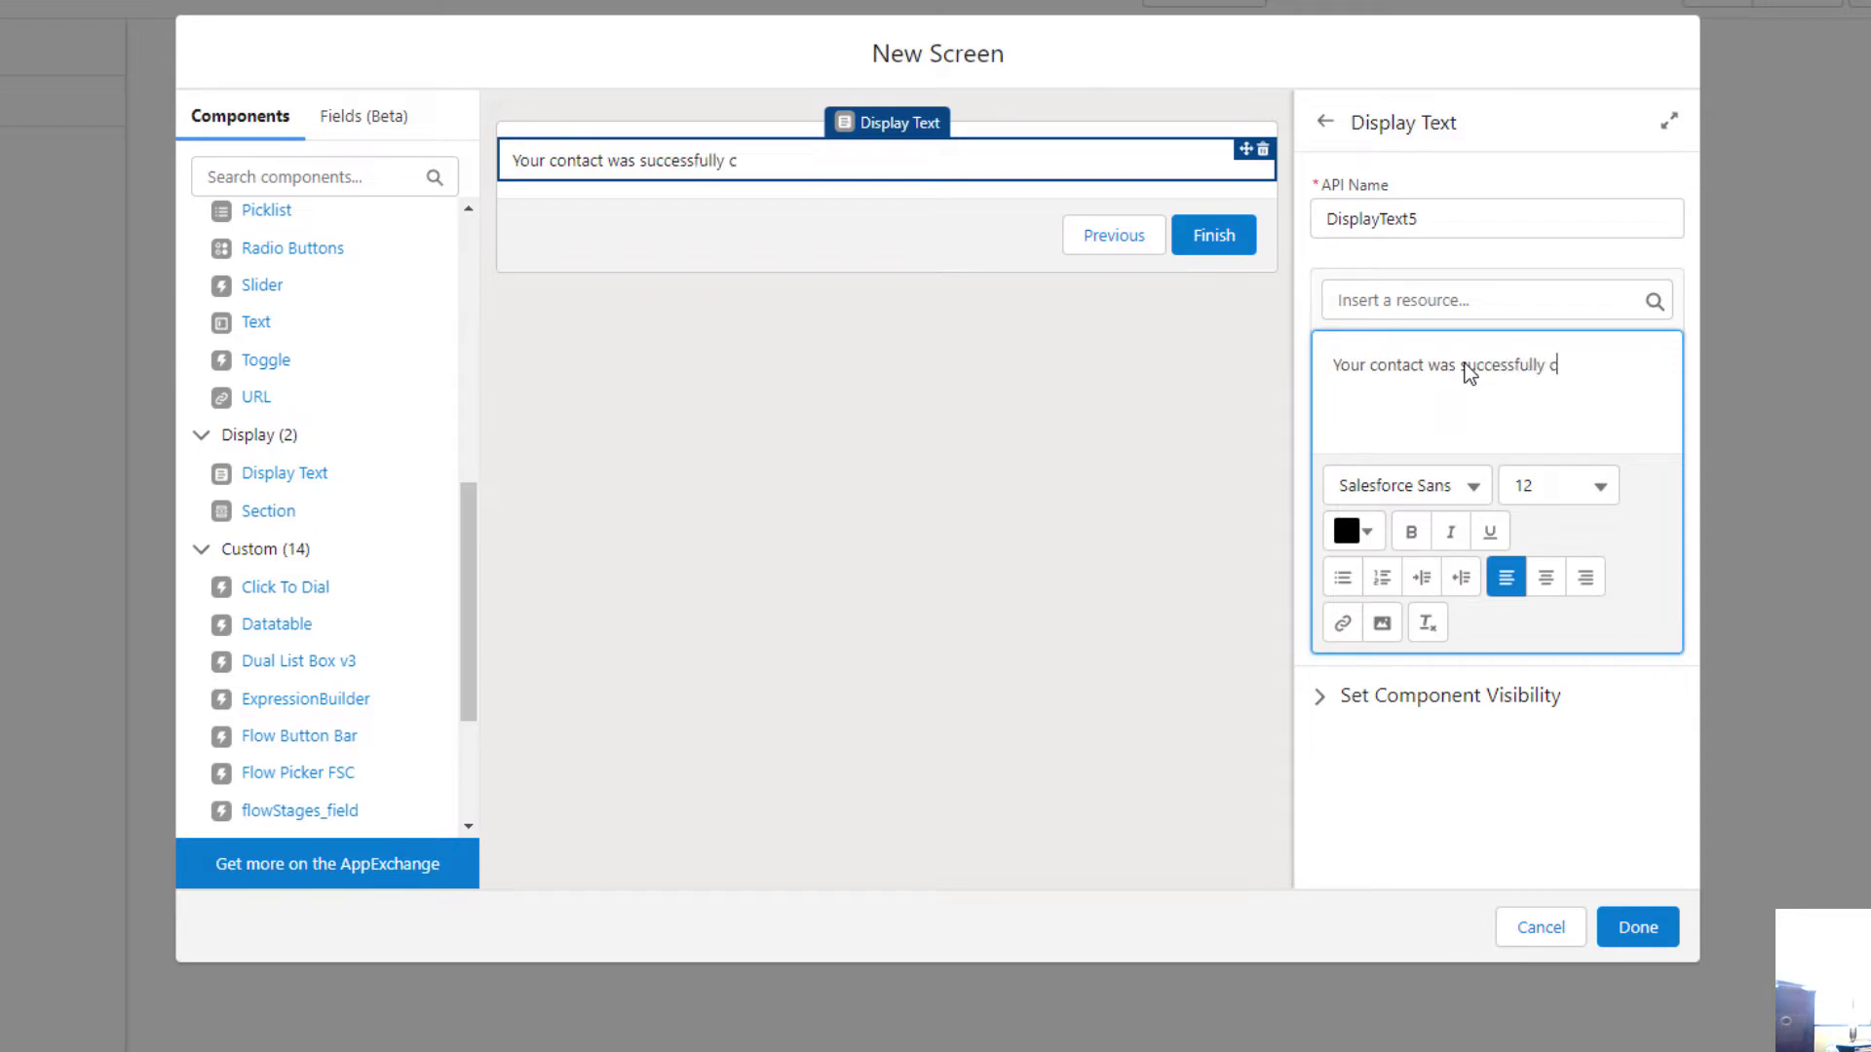
pyautogui.tripleClick(1469, 370)
pyautogui.click(1564, 485)
pyautogui.click(1476, 852)
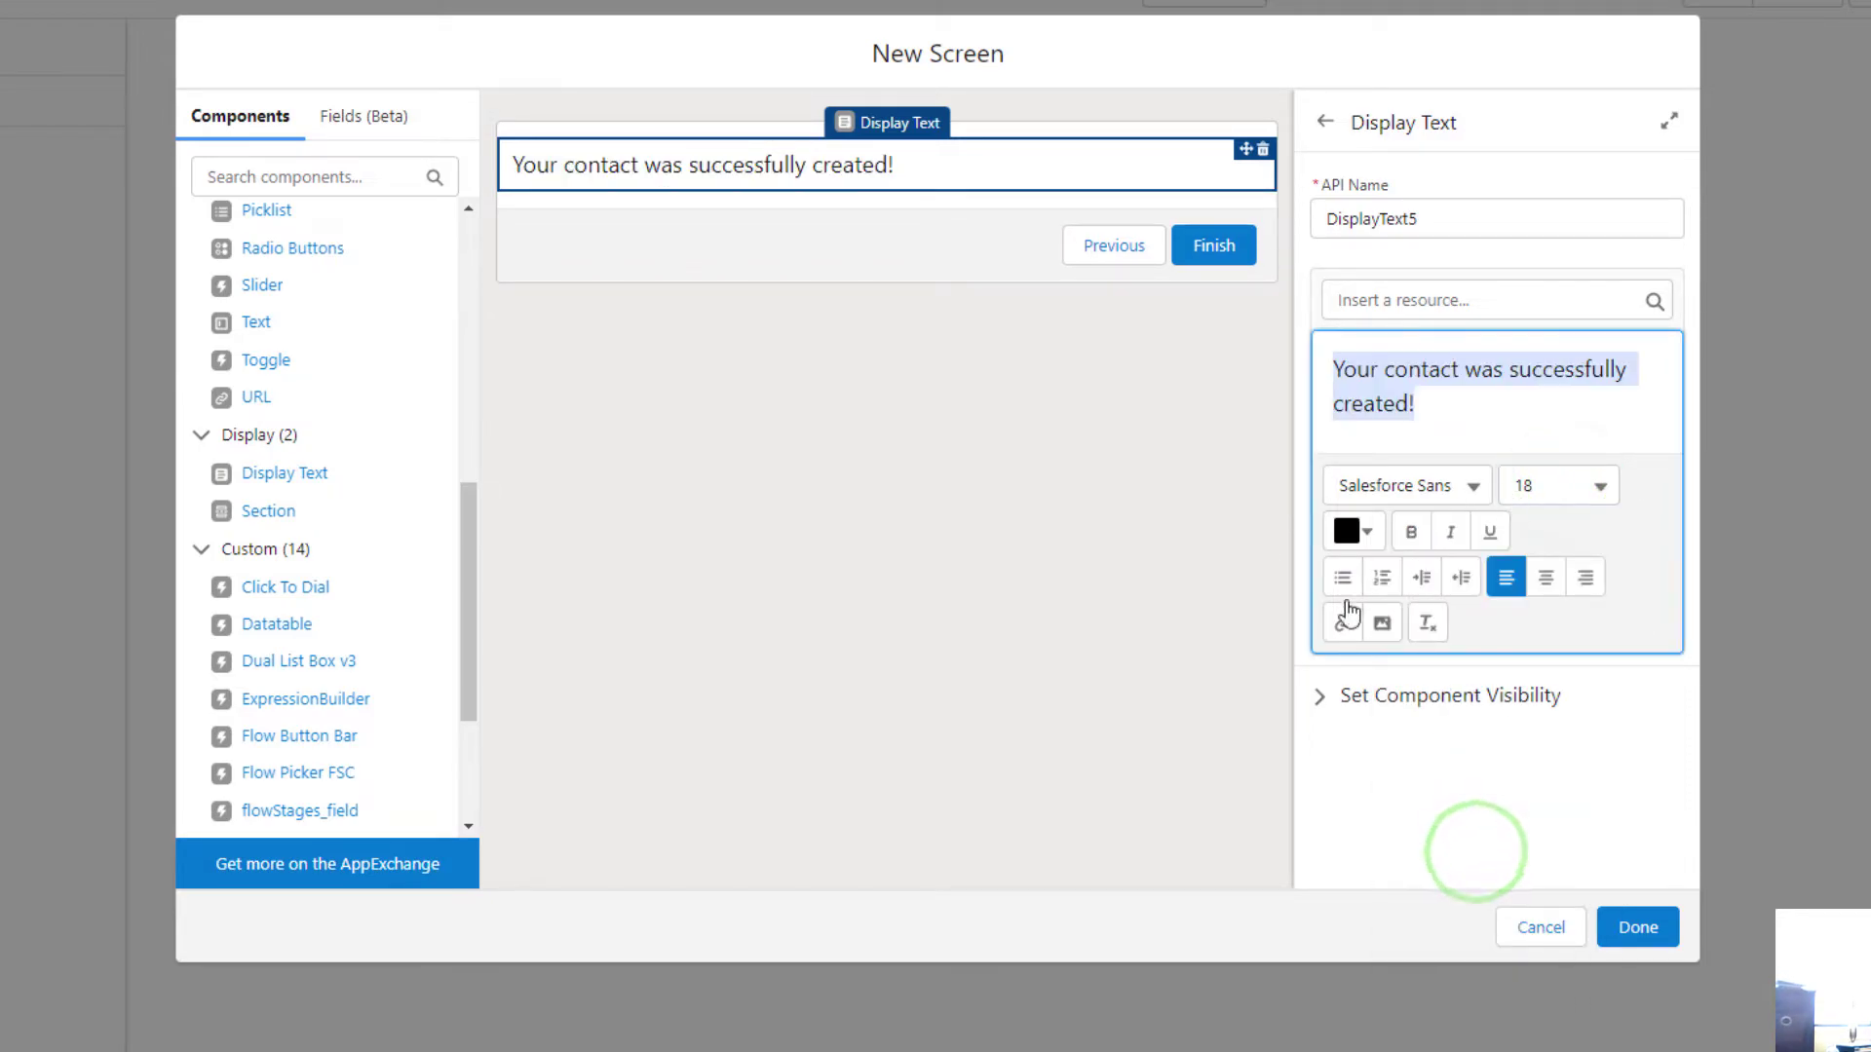
pyautogui.click(1411, 531)
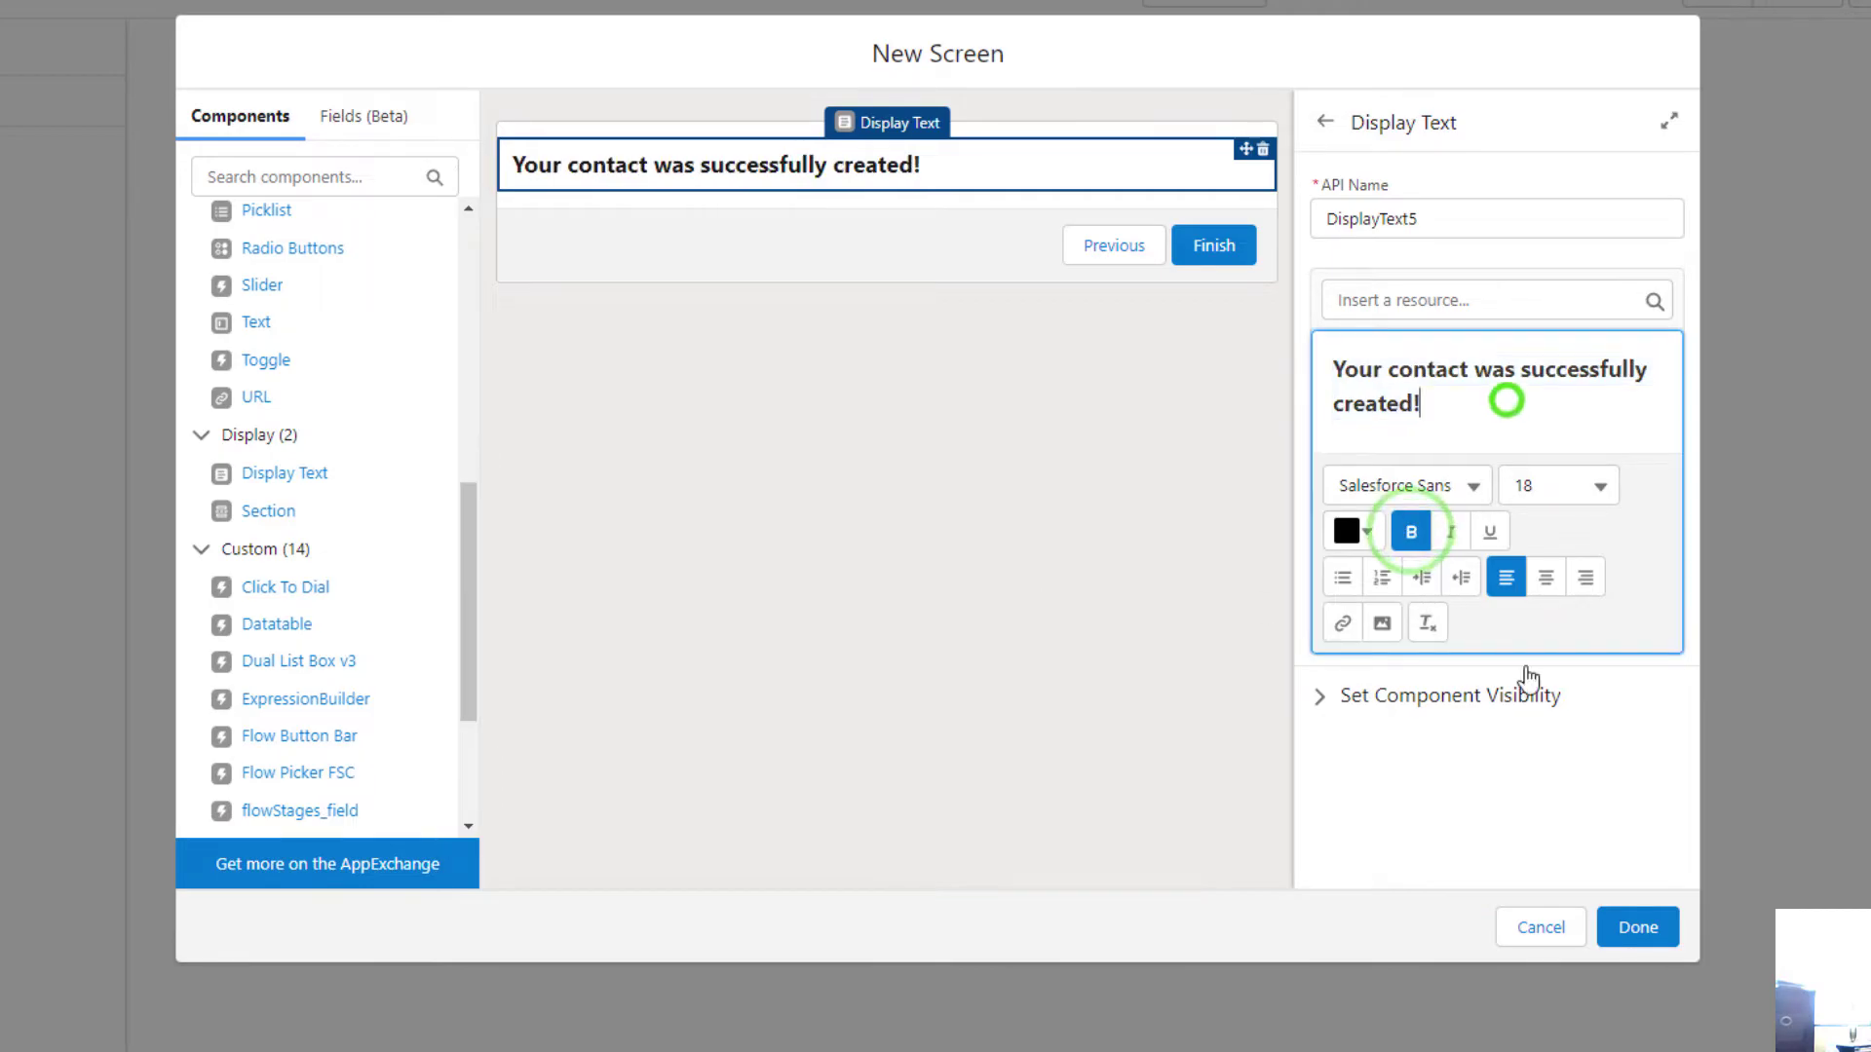
pyautogui.click(1643, 926)
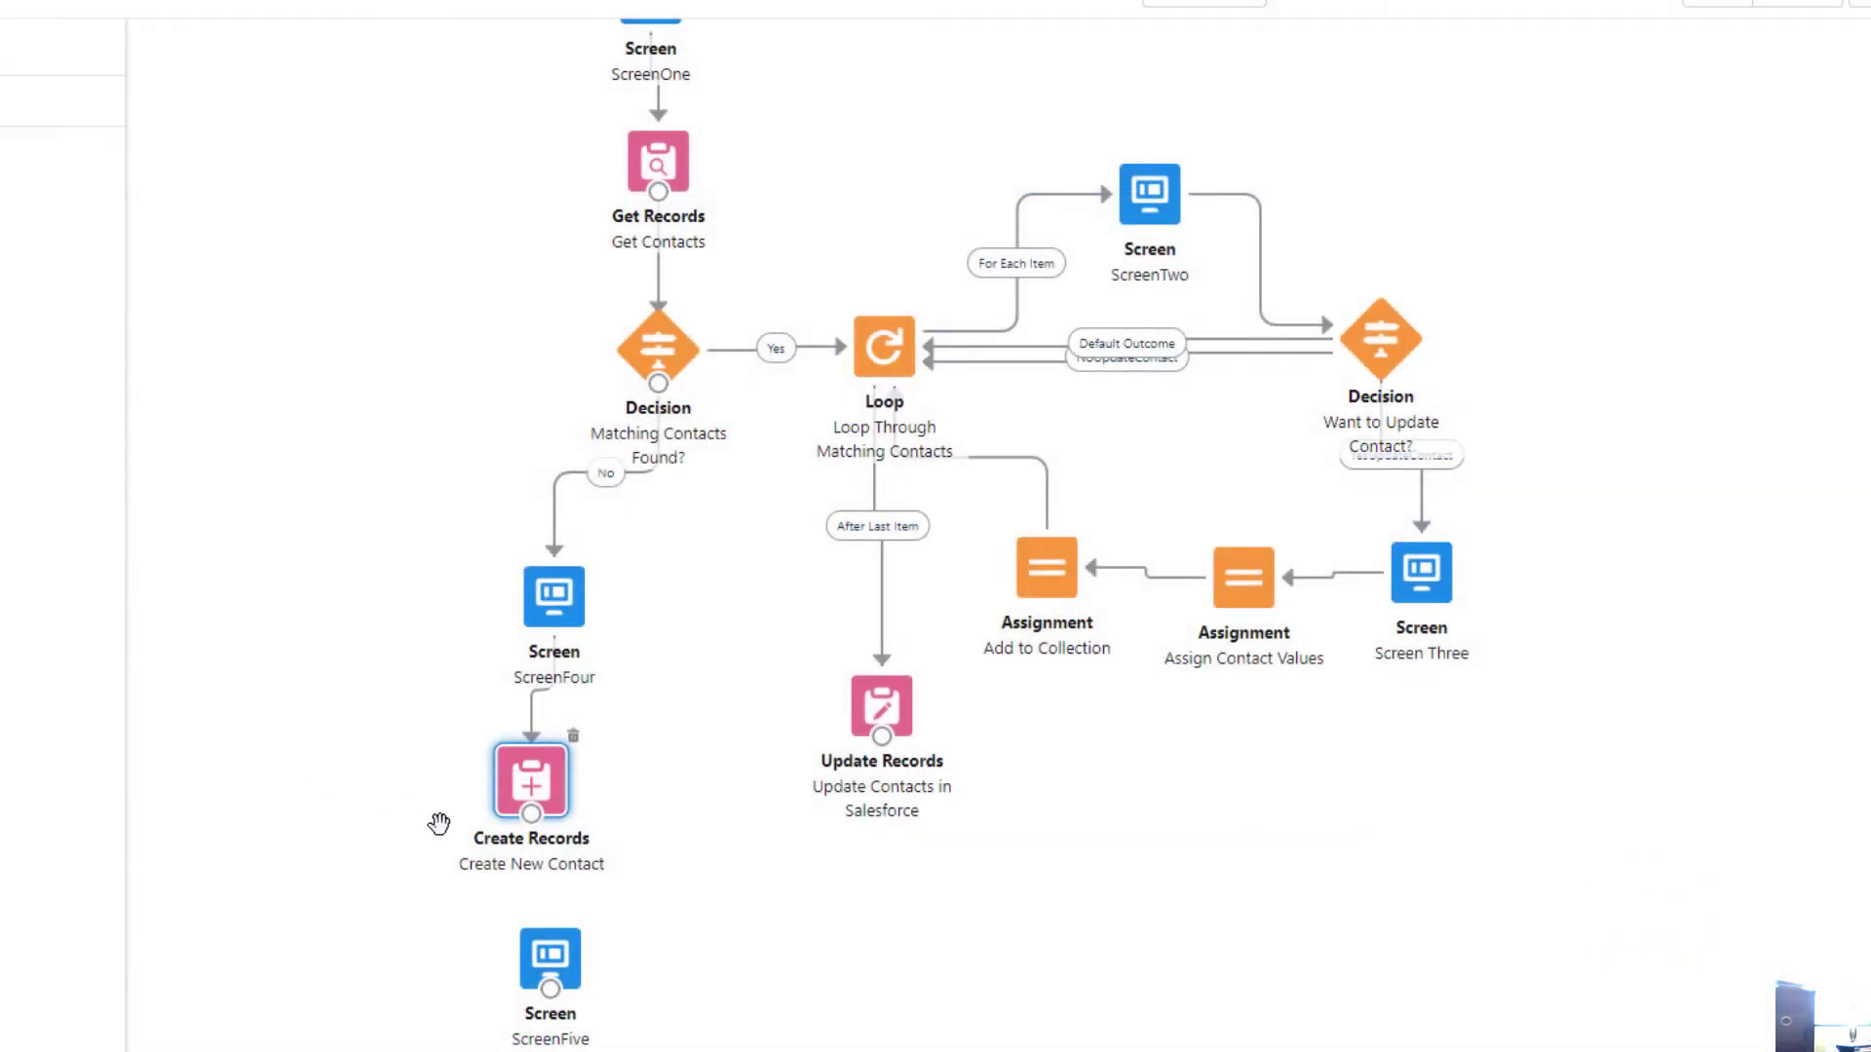
# Step: Add another screen with its header removed and Pause button hidden
pyautogui.moveTo(539, 822); pyautogui.dragTo(550, 960)
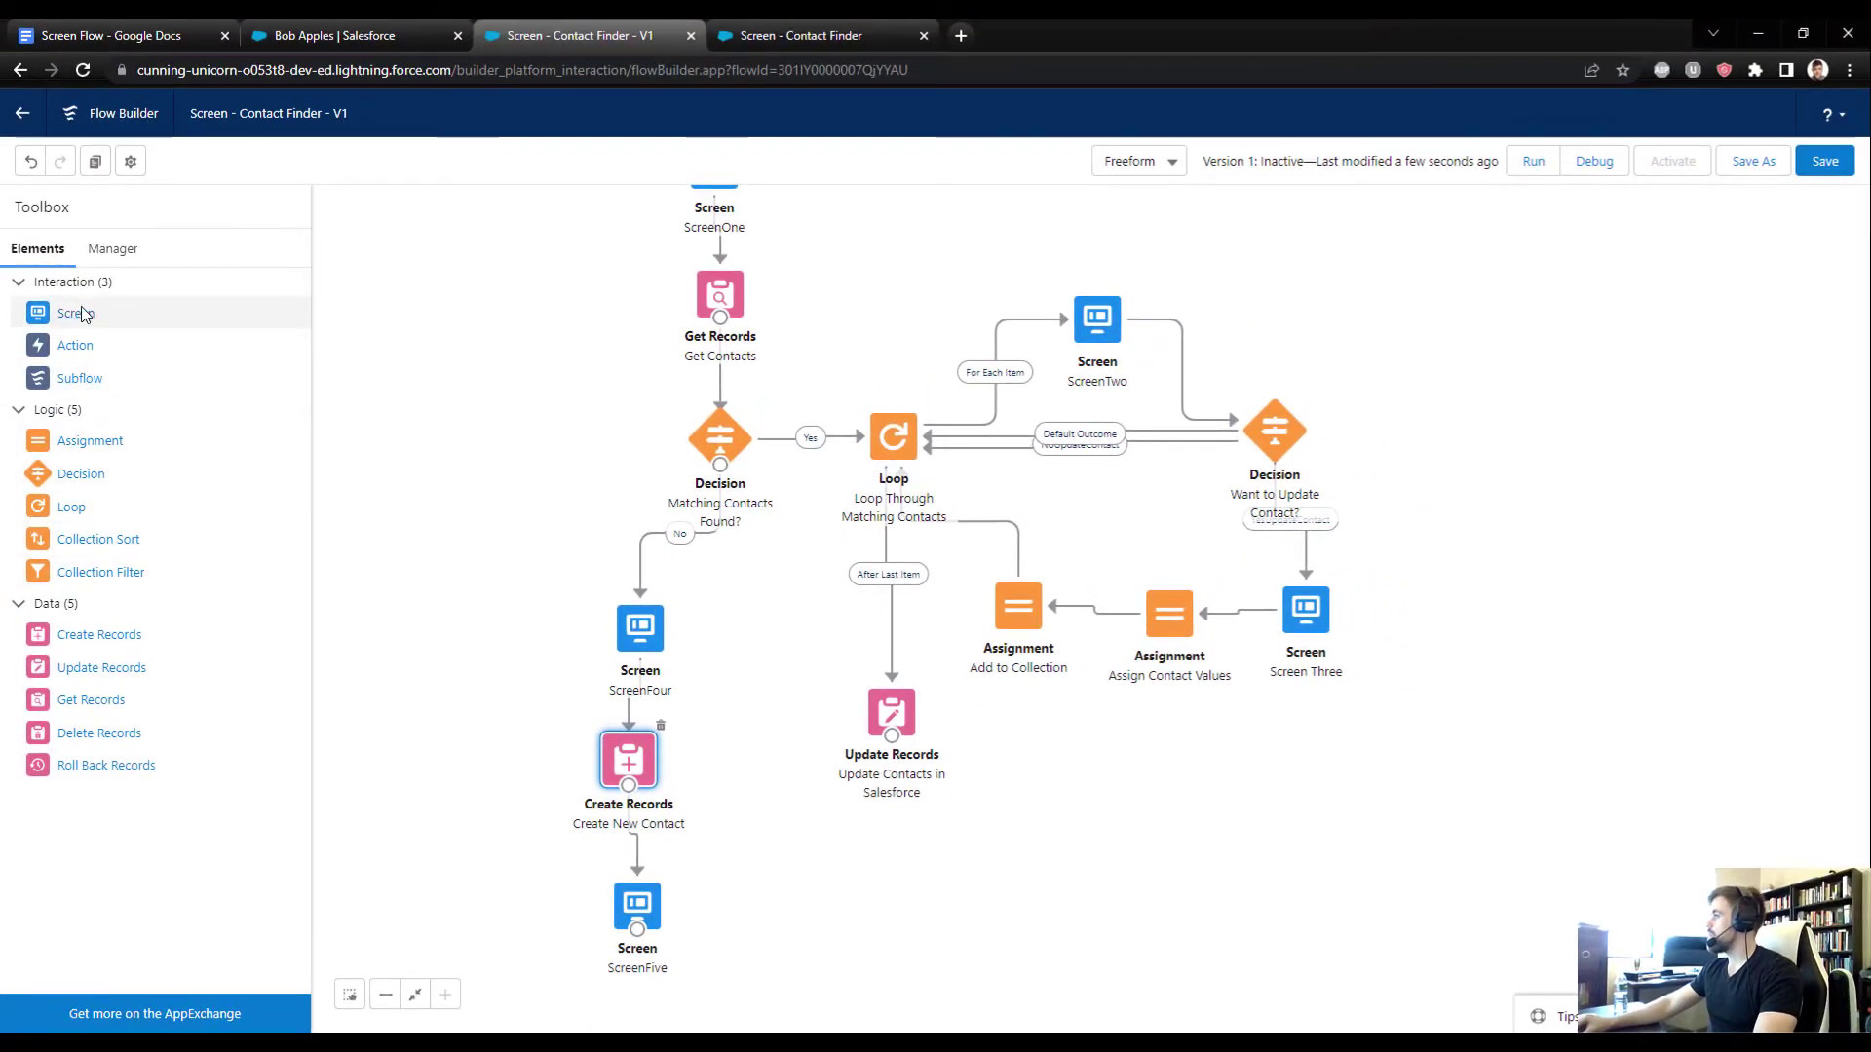
pyautogui.moveTo(75, 314); pyautogui.dragTo(809, 660)
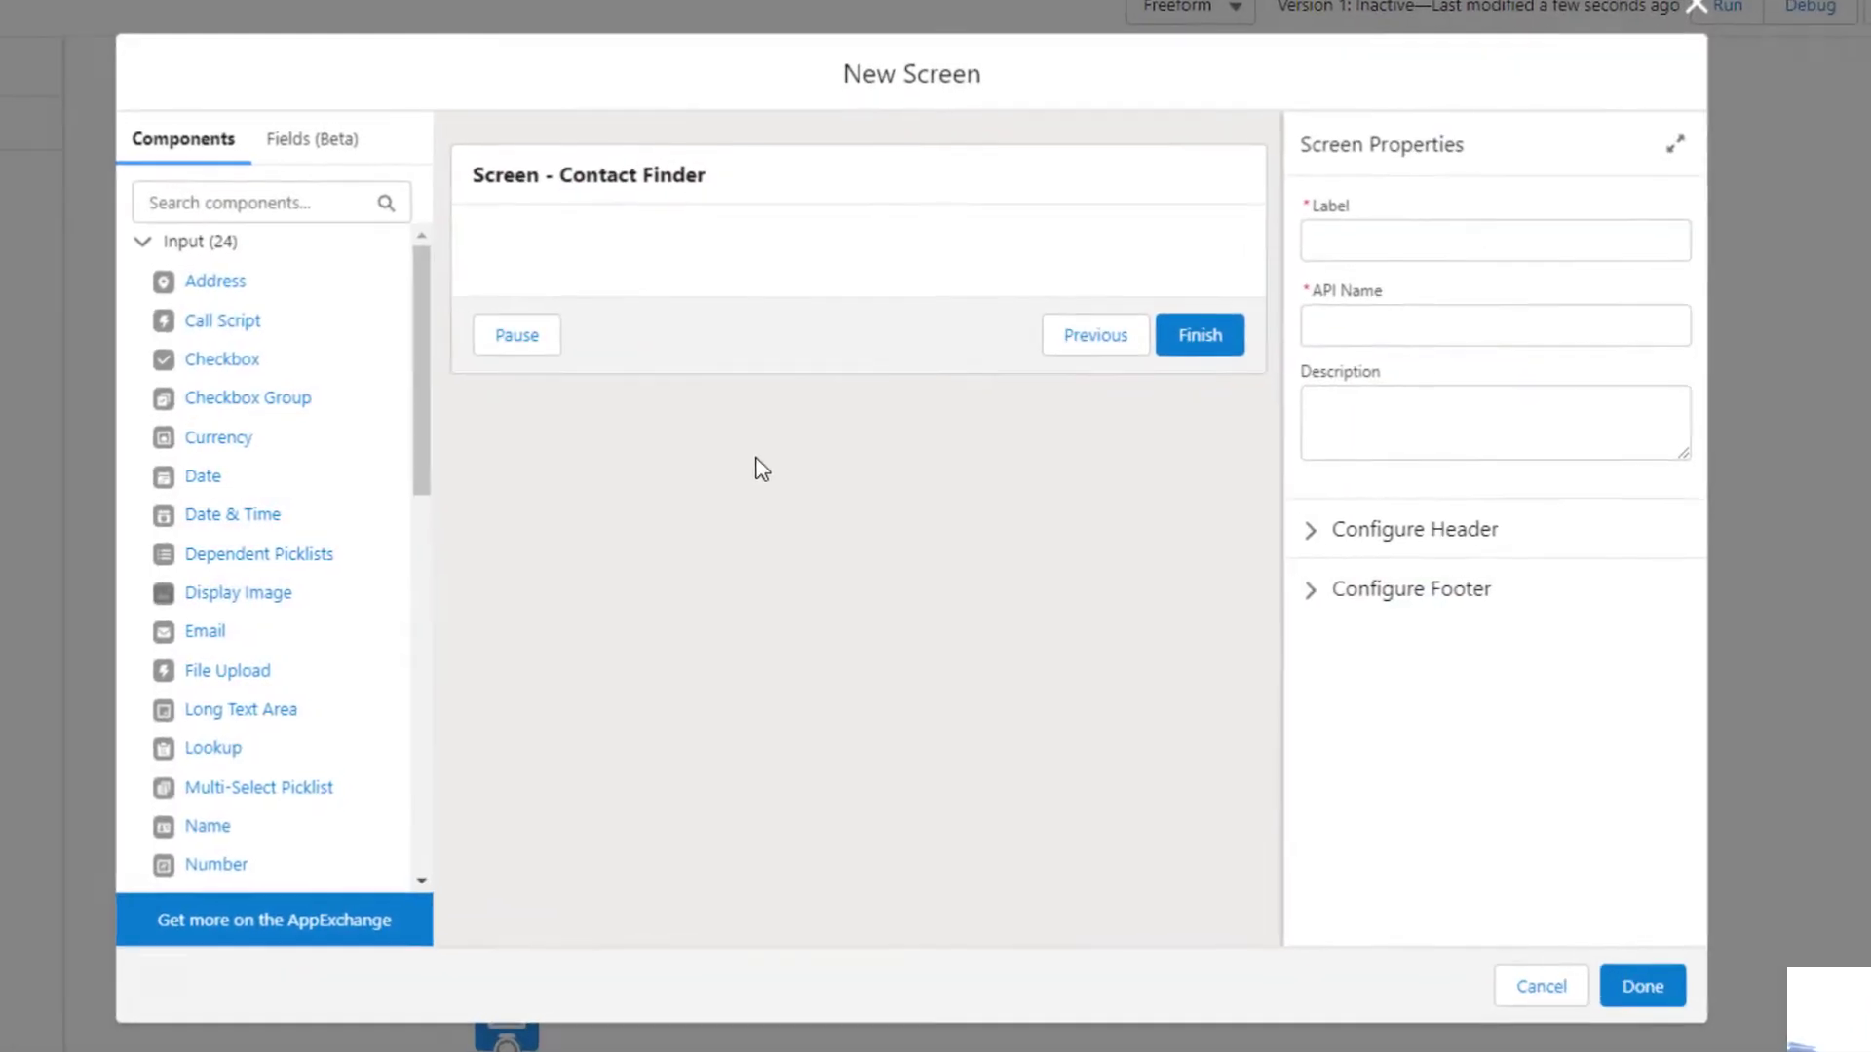
pyautogui.click(1374, 527)
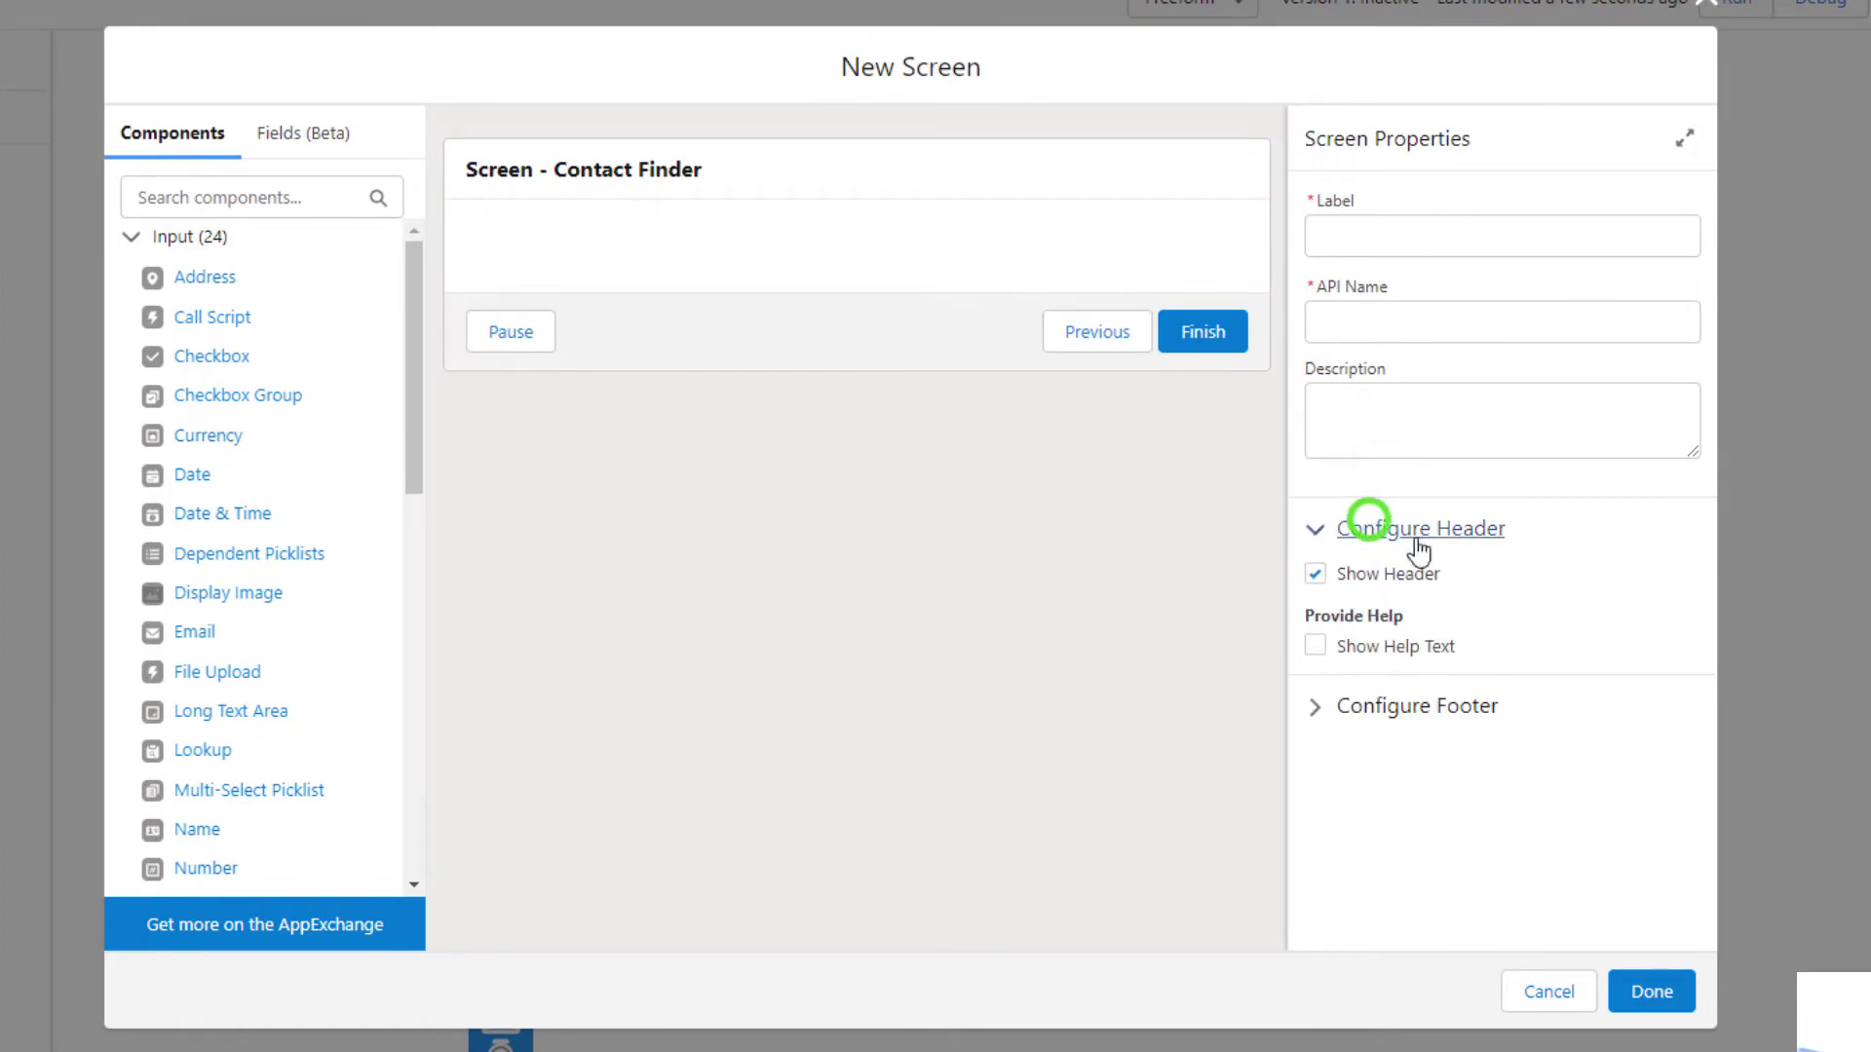
pyautogui.click(1336, 573)
pyautogui.click(1403, 709)
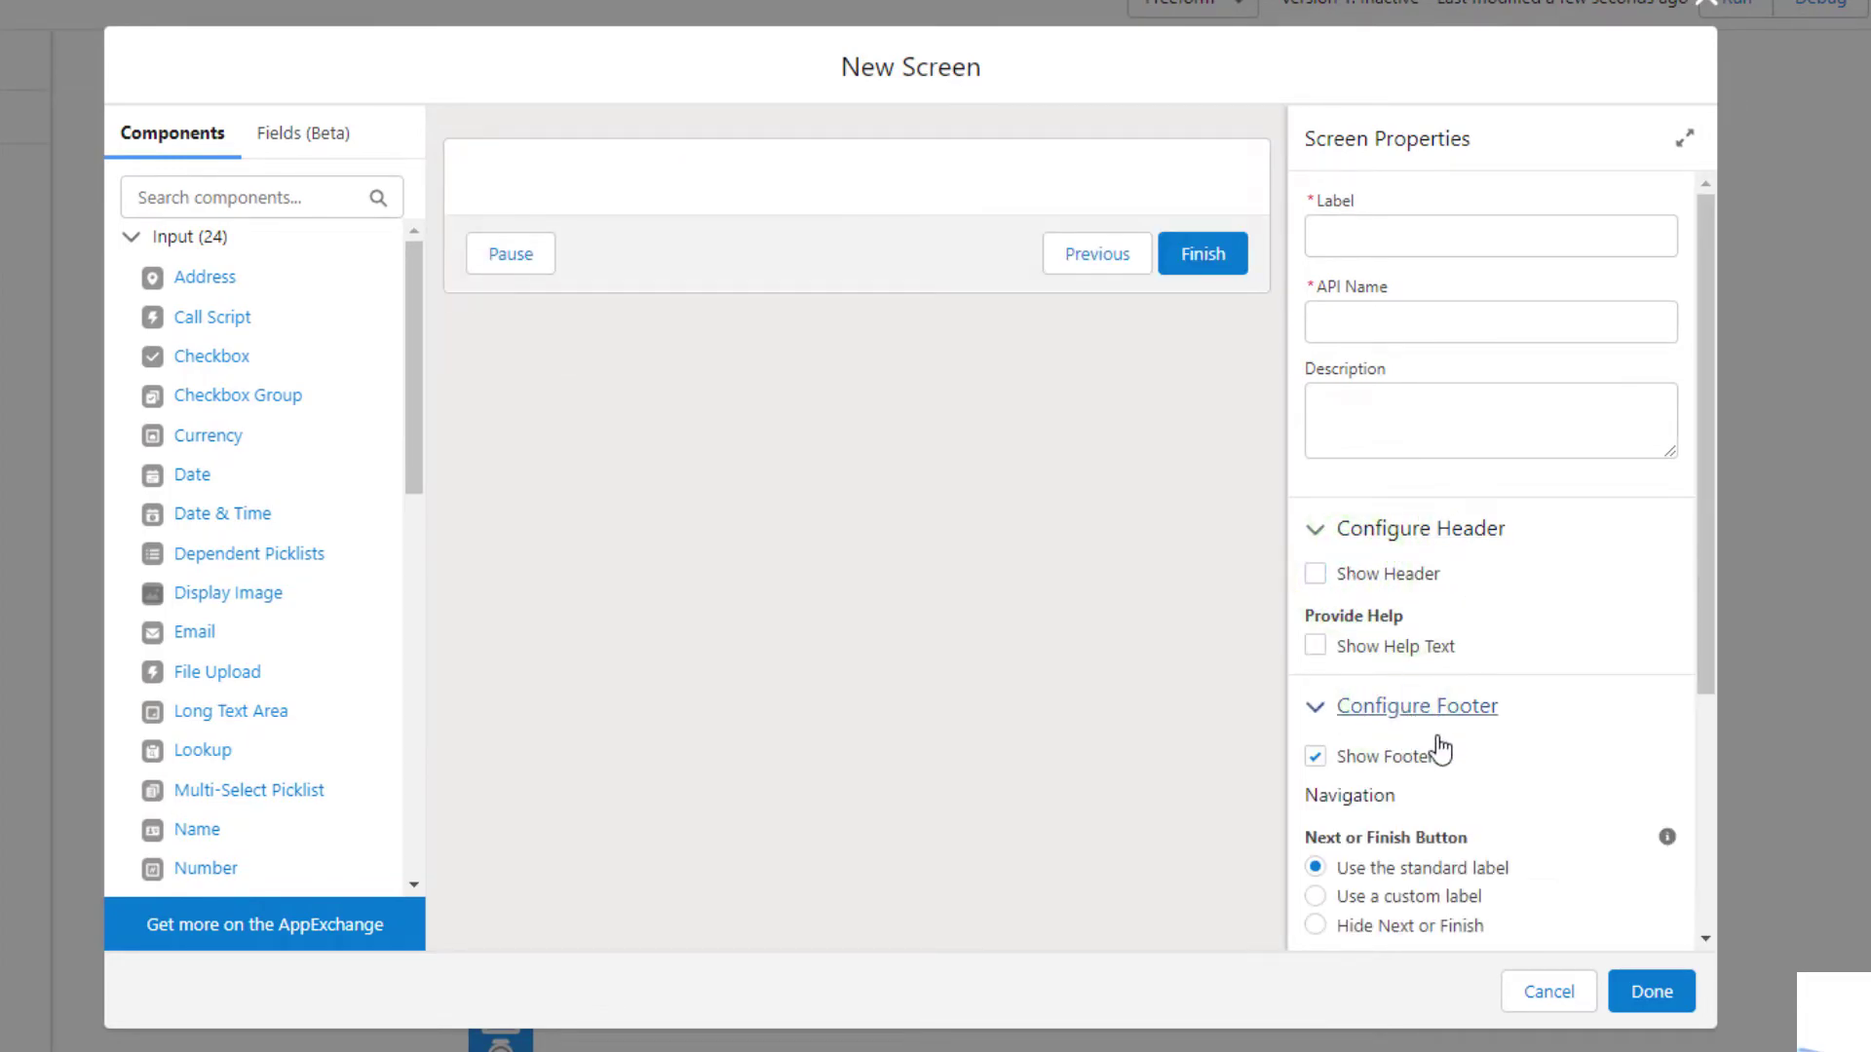
pyautogui.scroll(-3, 1440, 747)
pyautogui.scroll(-1, 1472, 798)
pyautogui.click(1384, 821)
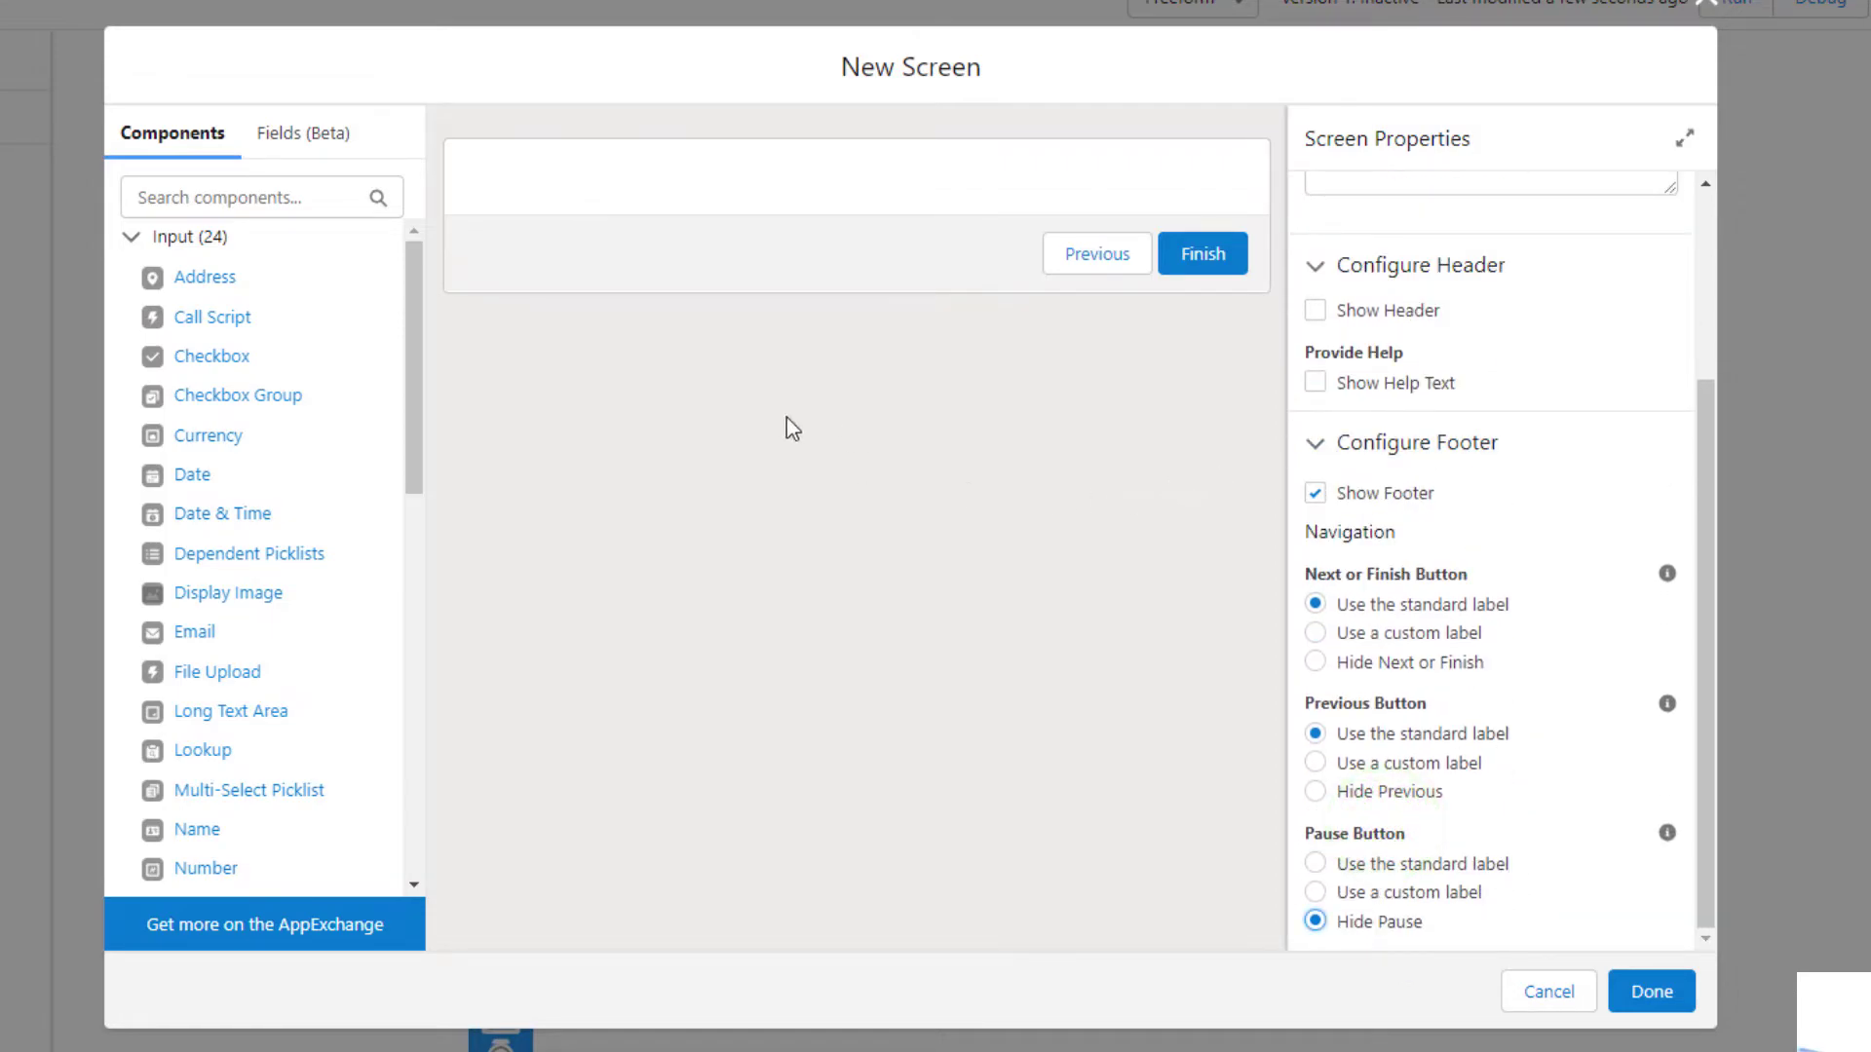
pyautogui.scroll(-3, 234, 634)
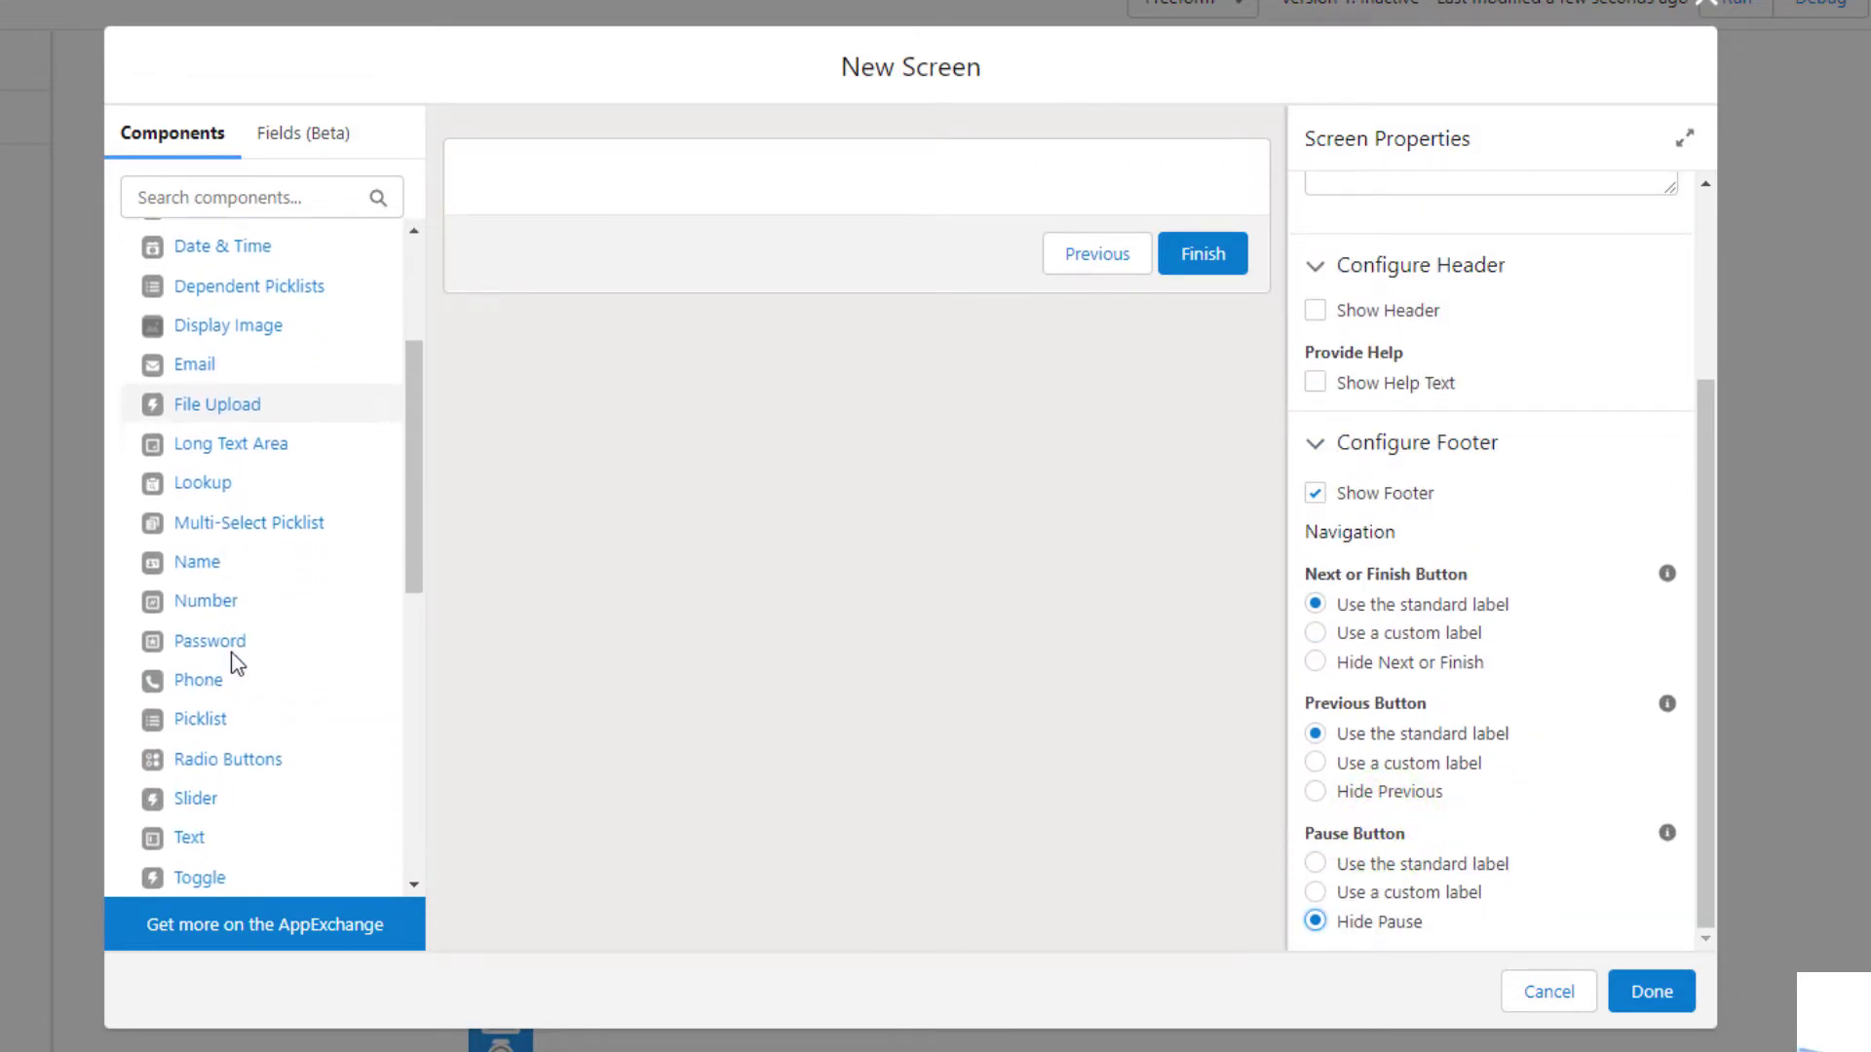
pyautogui.scroll(3, 1442, 283)
# Step: Label the screen ScreenSix and add a Display Text component to it
pyautogui.click(1465, 233)
pyautogui.write('ScreenSix')
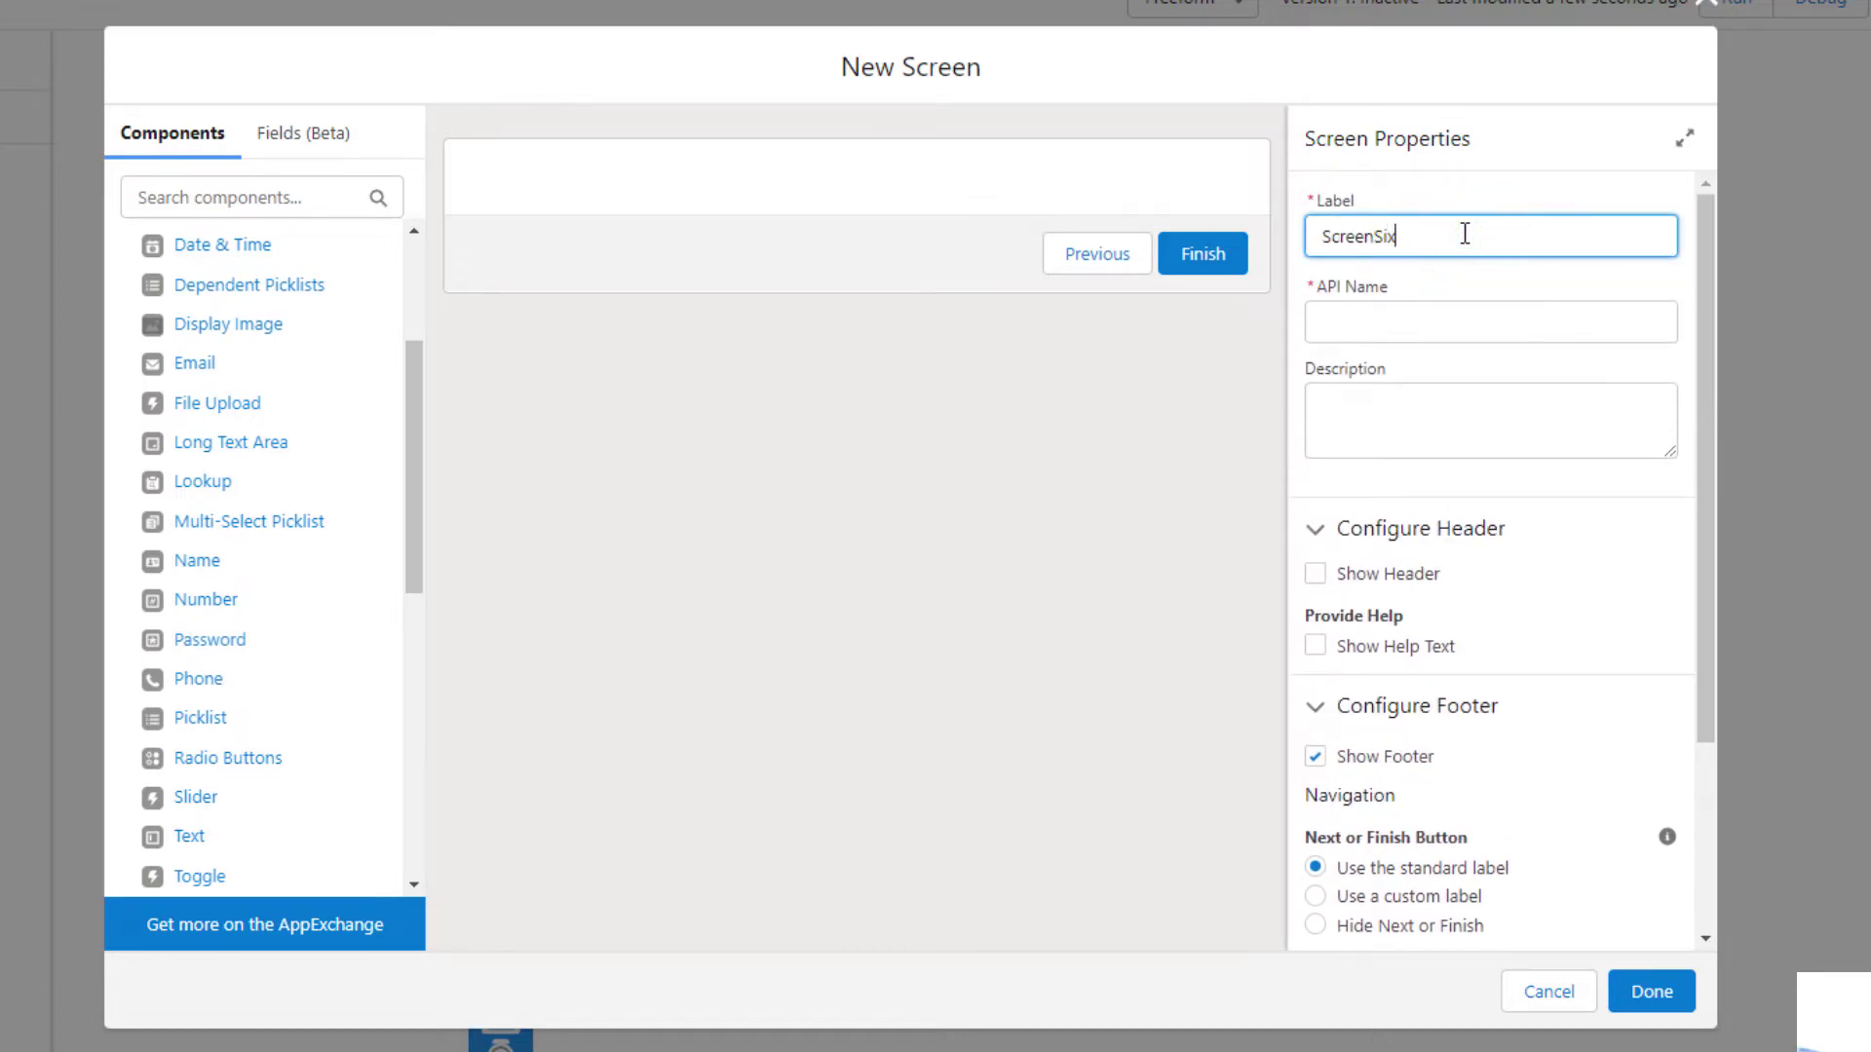
pyautogui.press('Tab')
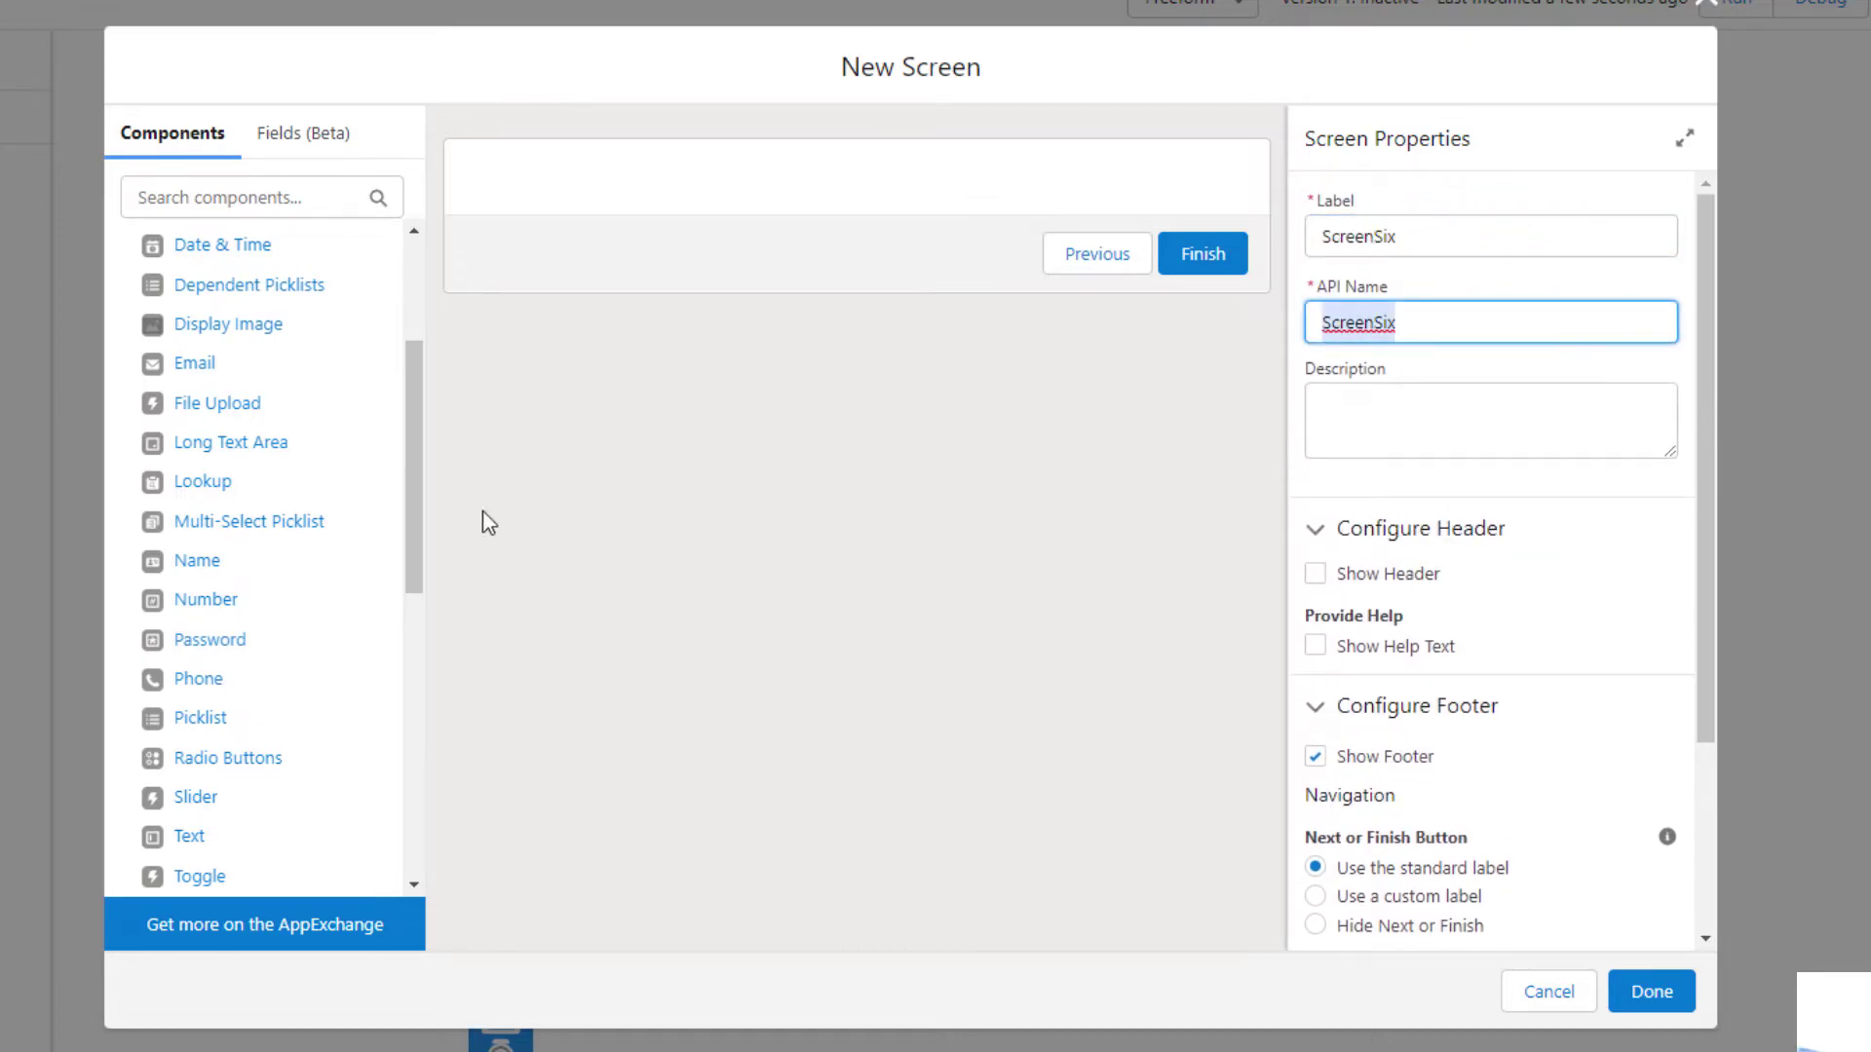
pyautogui.scroll(-3, 250, 584)
pyautogui.moveTo(218, 727); pyautogui.dragTo(585, 173)
pyautogui.click(1380, 240)
pyautogui.write('DisplayText6')
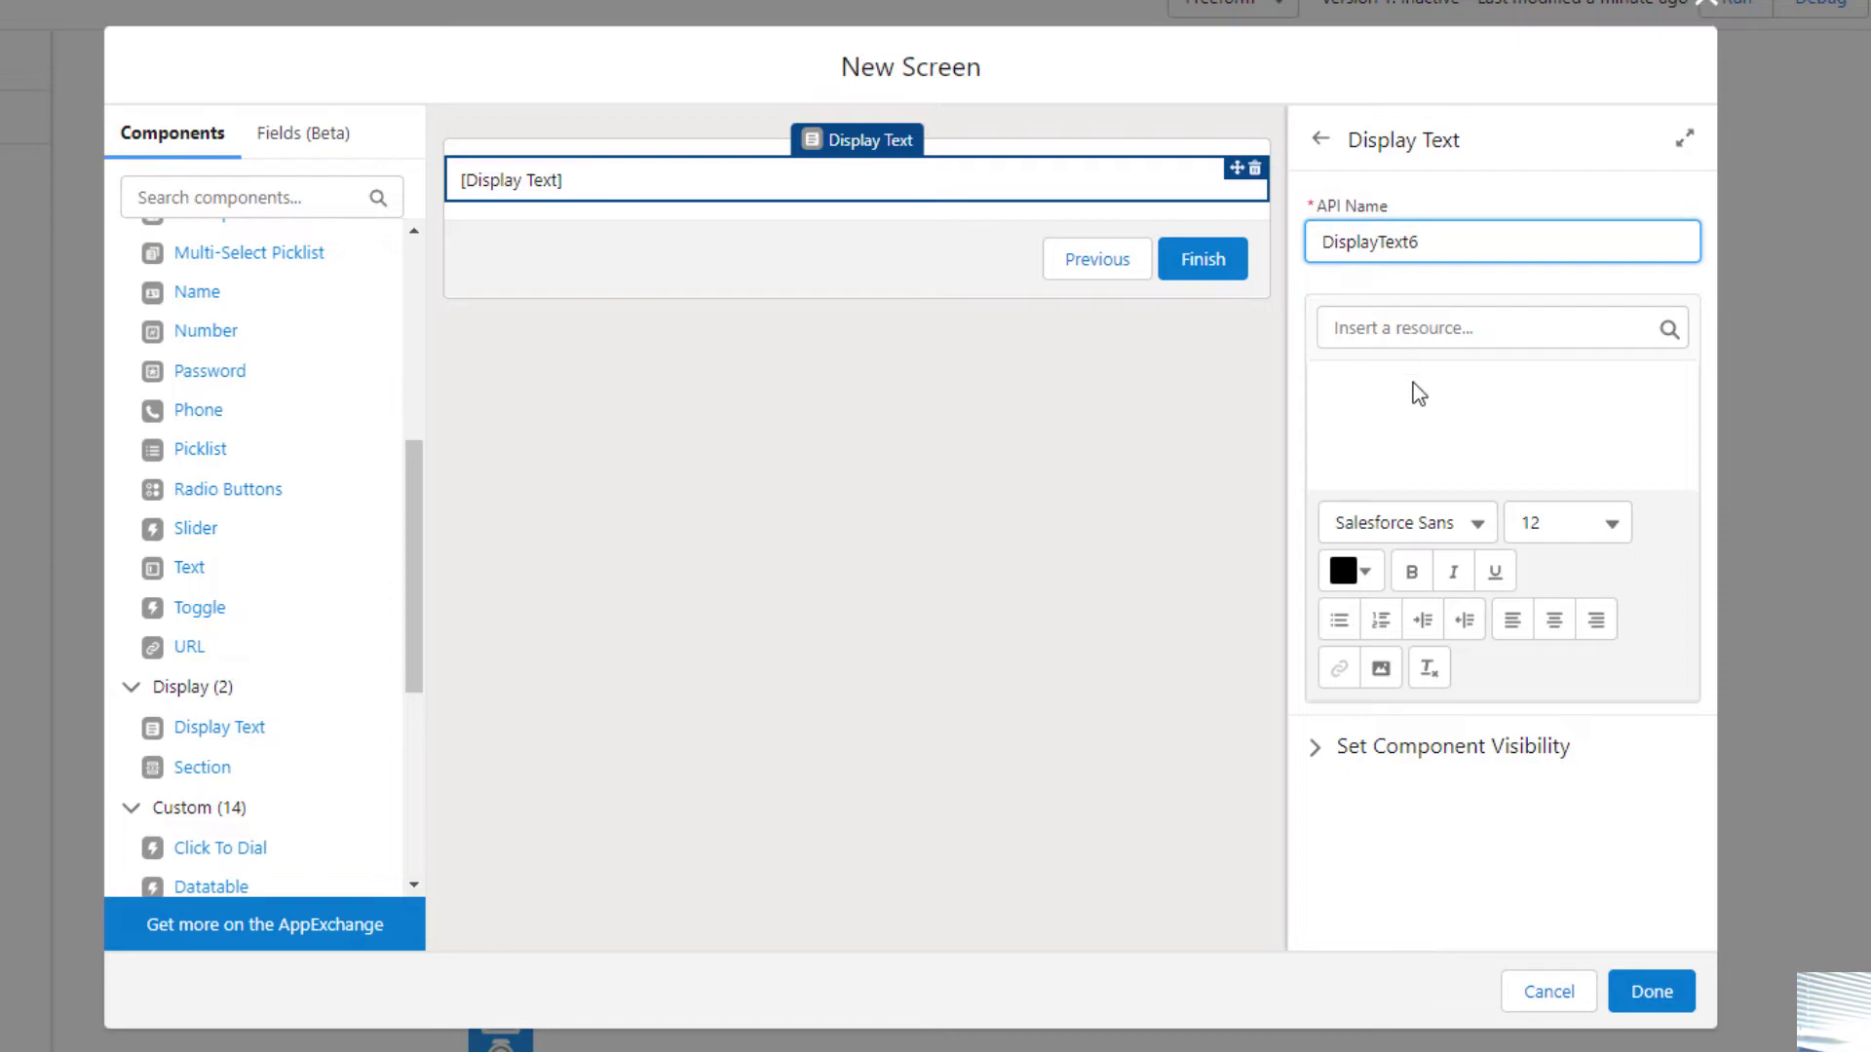
# Step: Write bold size-20 'Your contacts have been updated!' and link Update Records to ScreenSix
pyautogui.click(1407, 398)
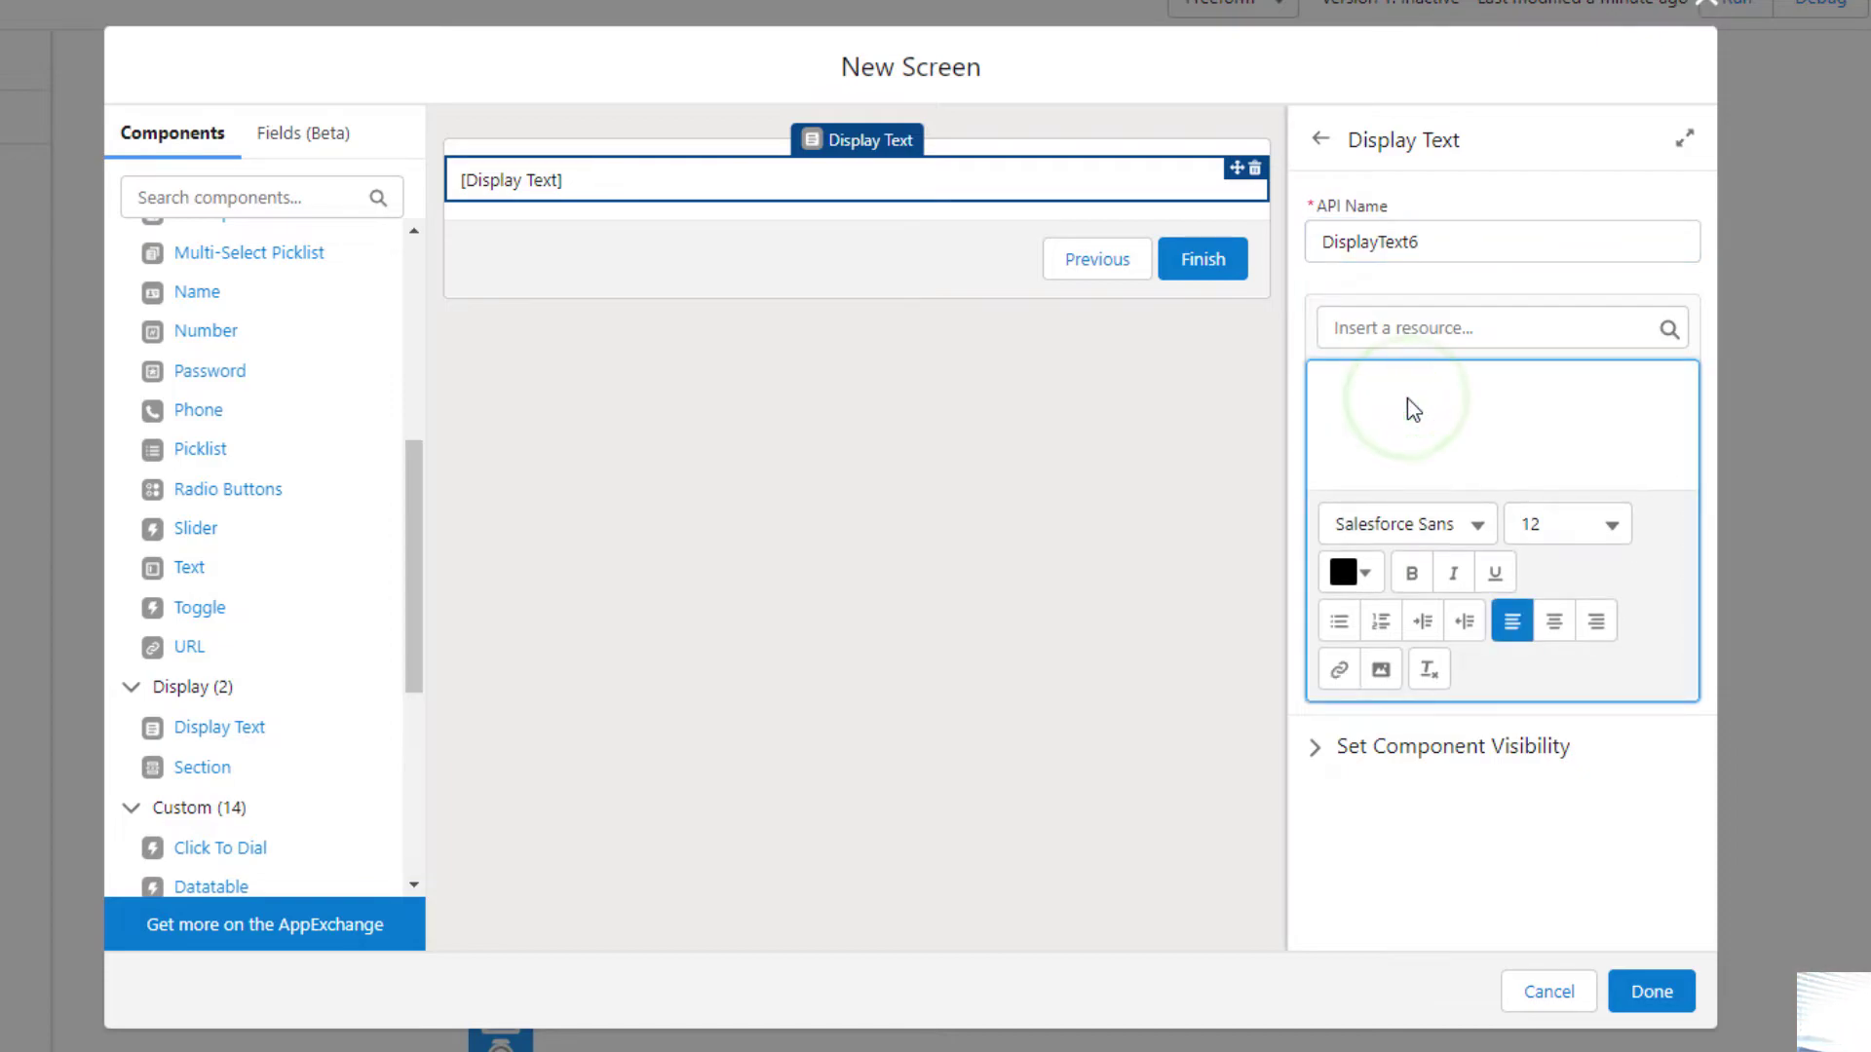
pyautogui.write('Your contacts have been updated!')
pyautogui.hotkey('ctrl', 'a')
pyautogui.click(1413, 574)
pyautogui.click(1603, 524)
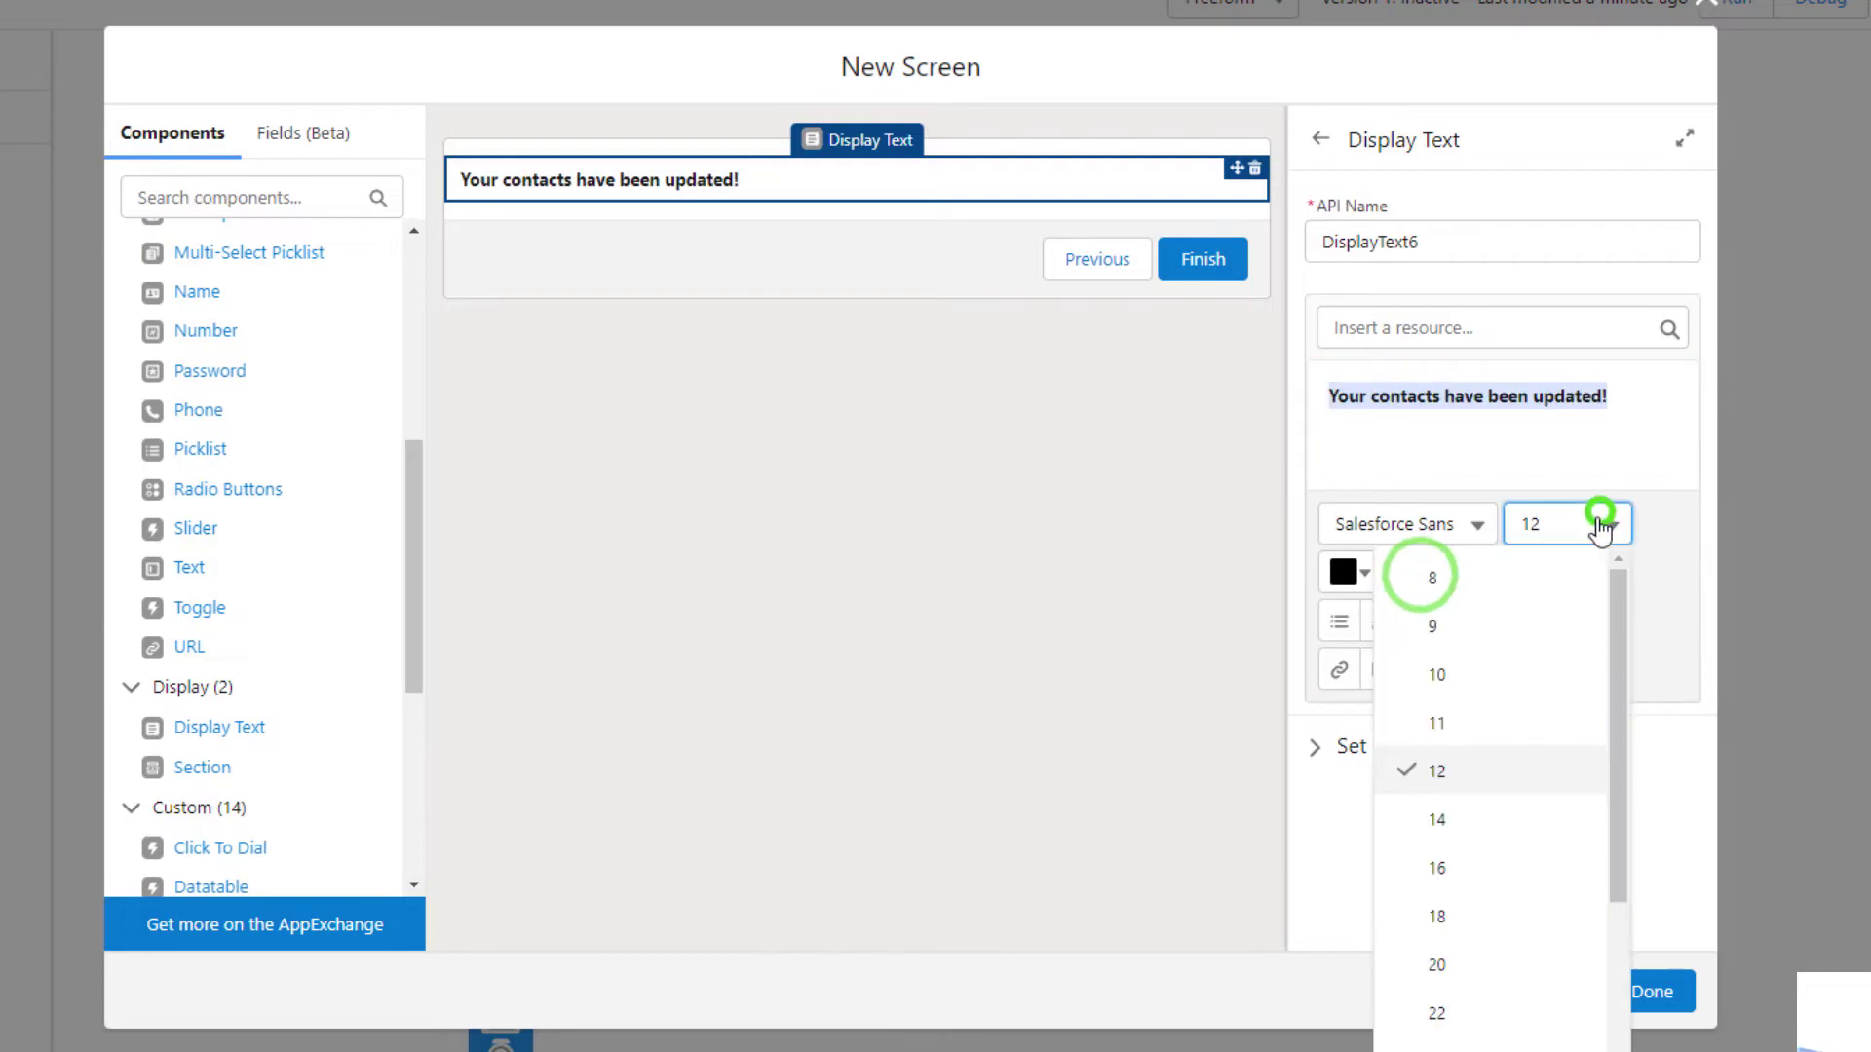
pyautogui.click(1550, 965)
pyautogui.click(1649, 1004)
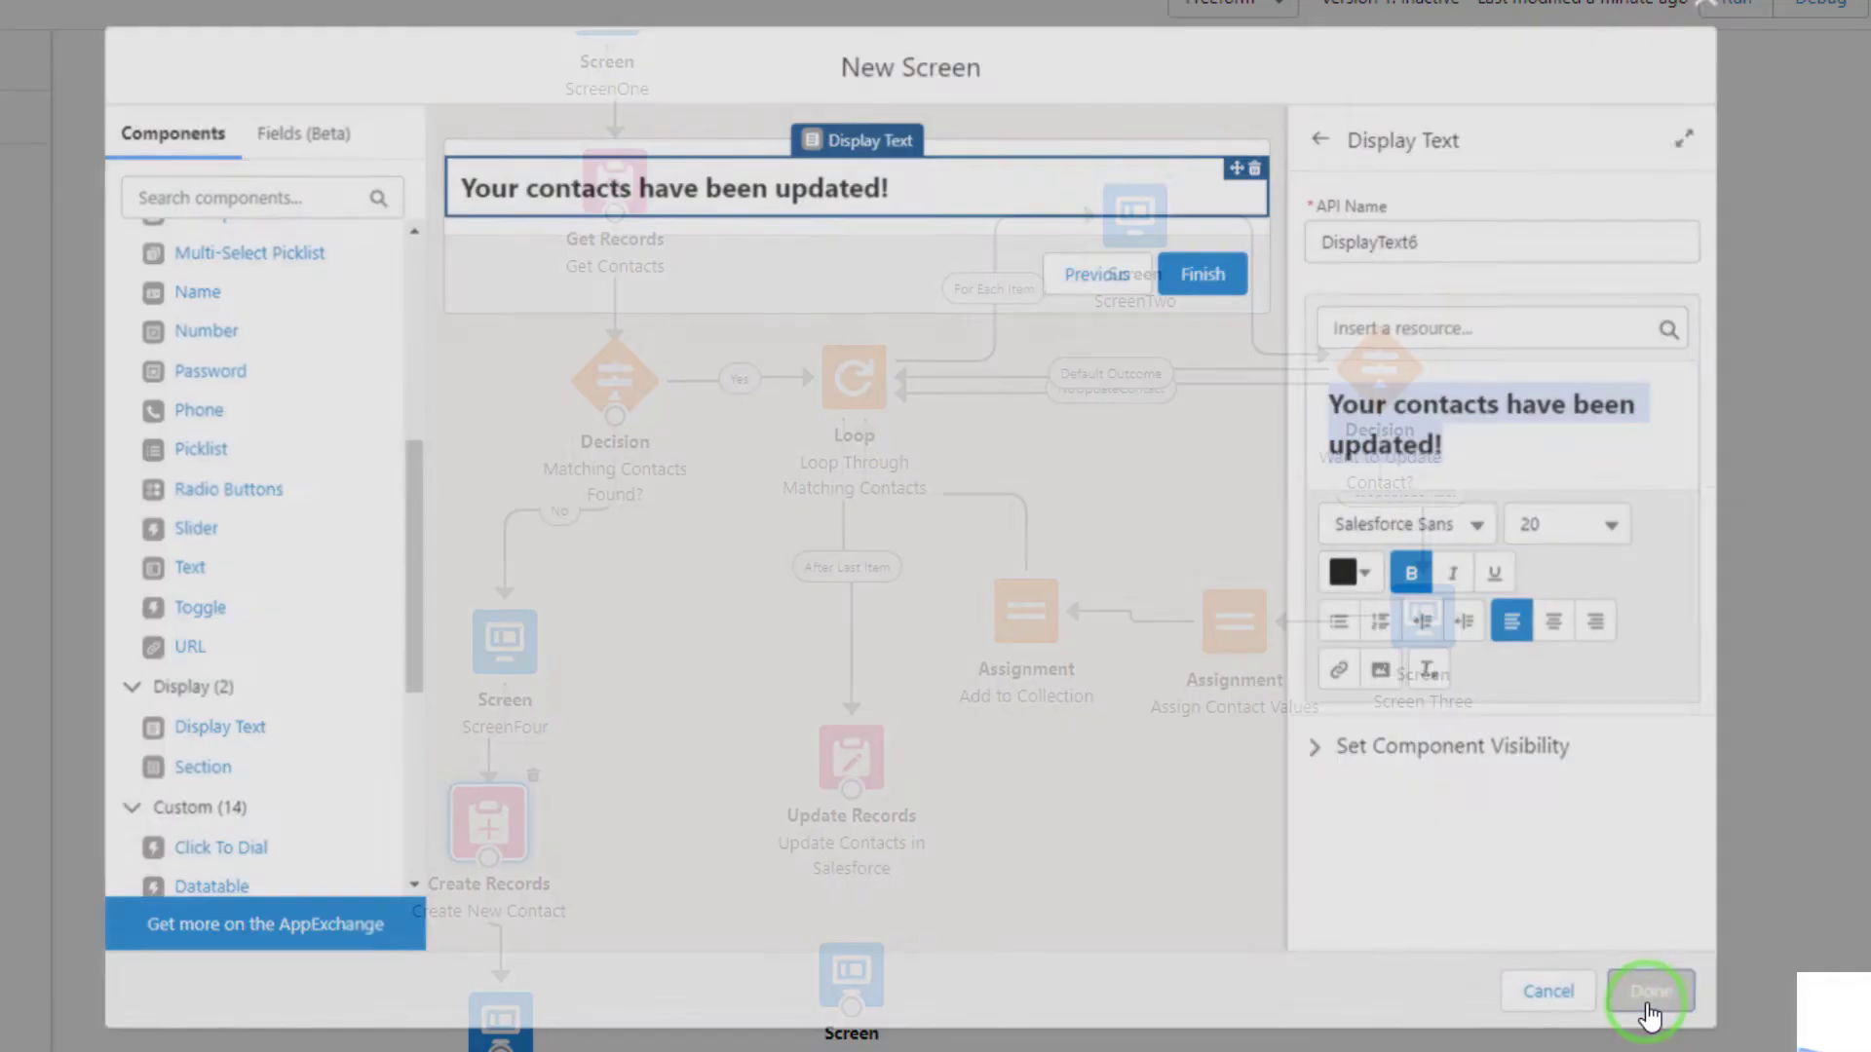
pyautogui.moveTo(852, 789); pyautogui.dragTo(851, 975)
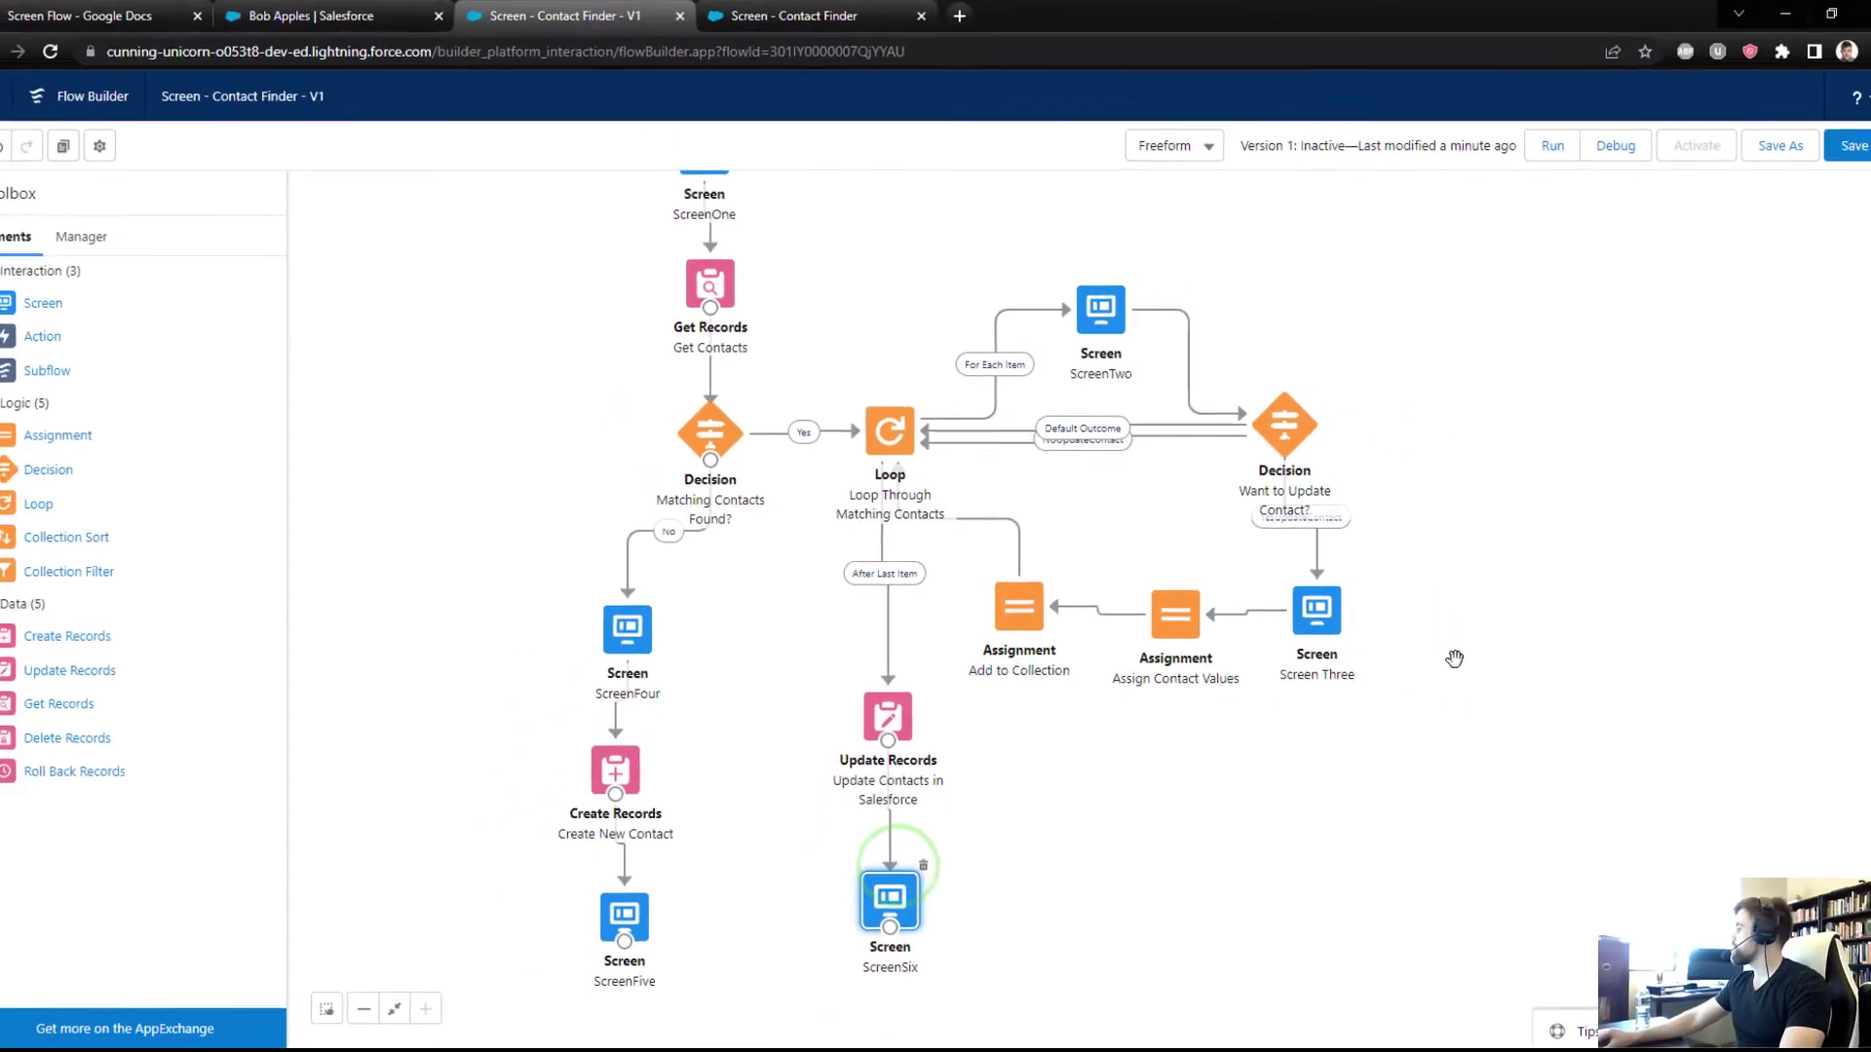
# Step: Save and activate the flow, then open Home in a new second-position browser tab
pyautogui.click(1854, 146)
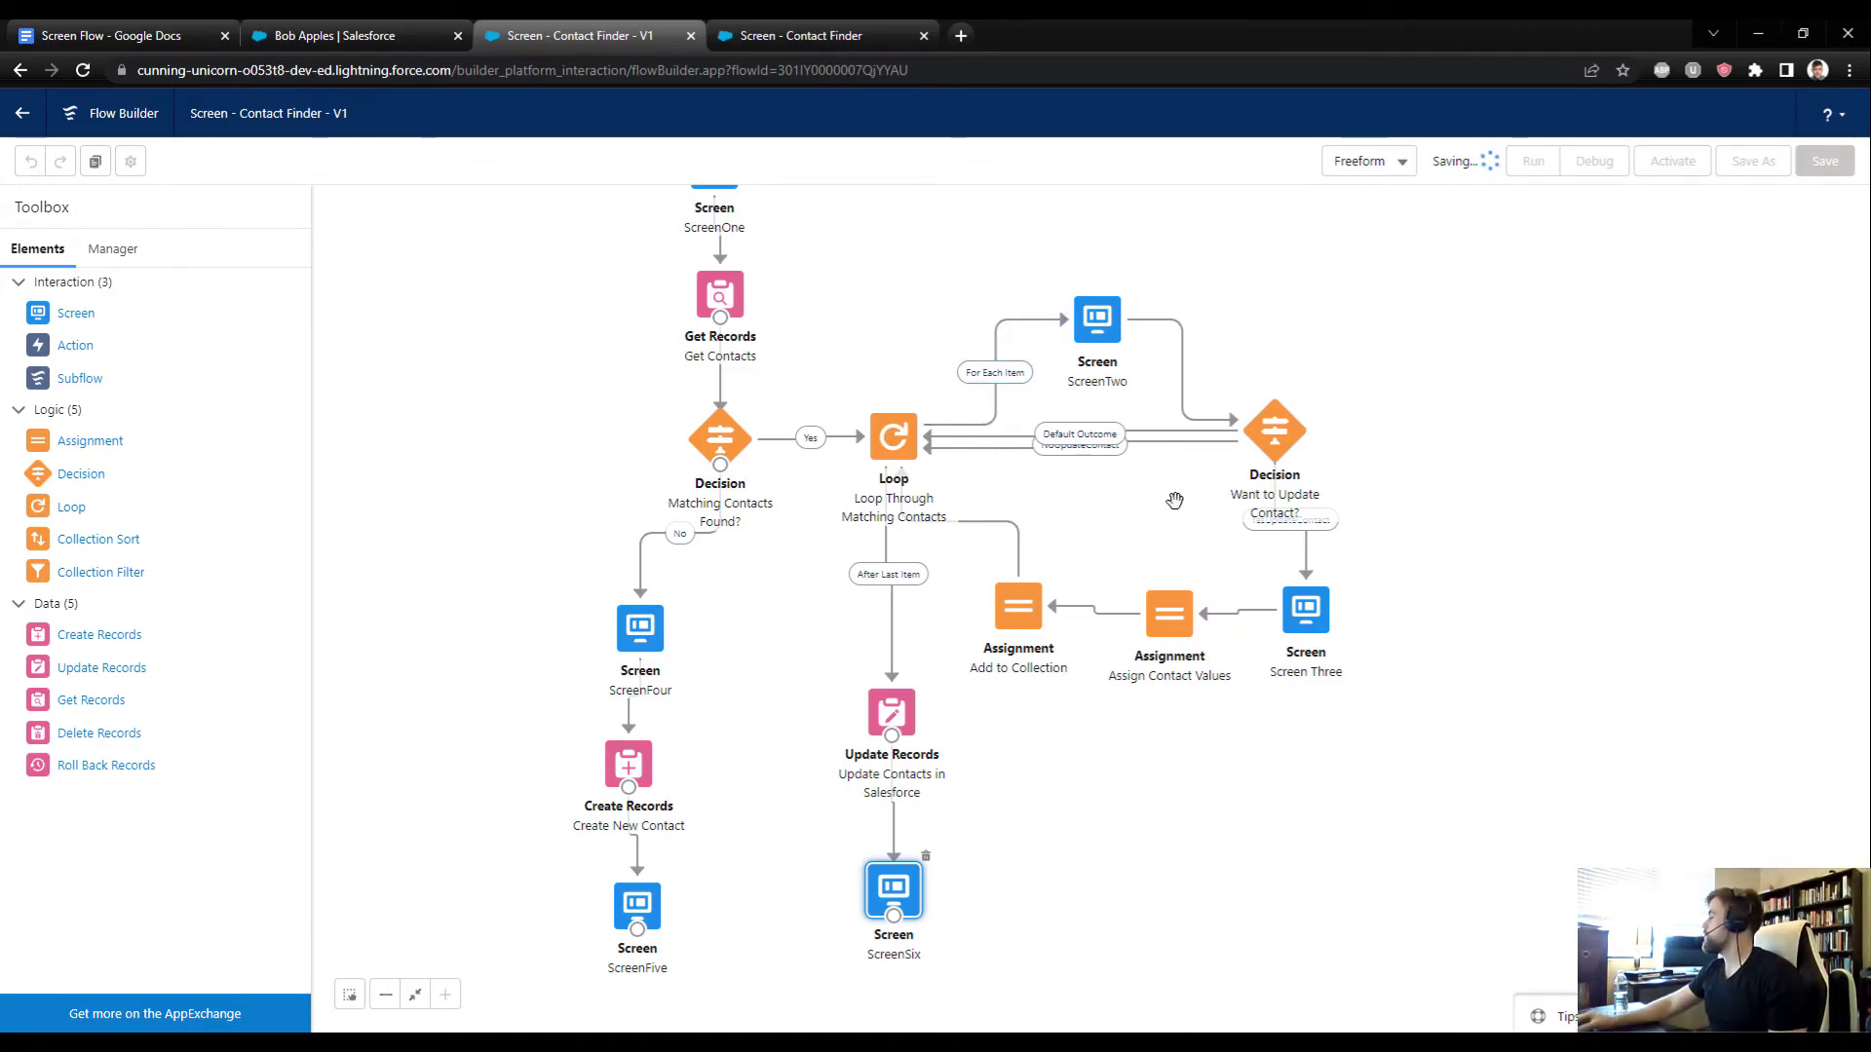
pyautogui.click(1662, 161)
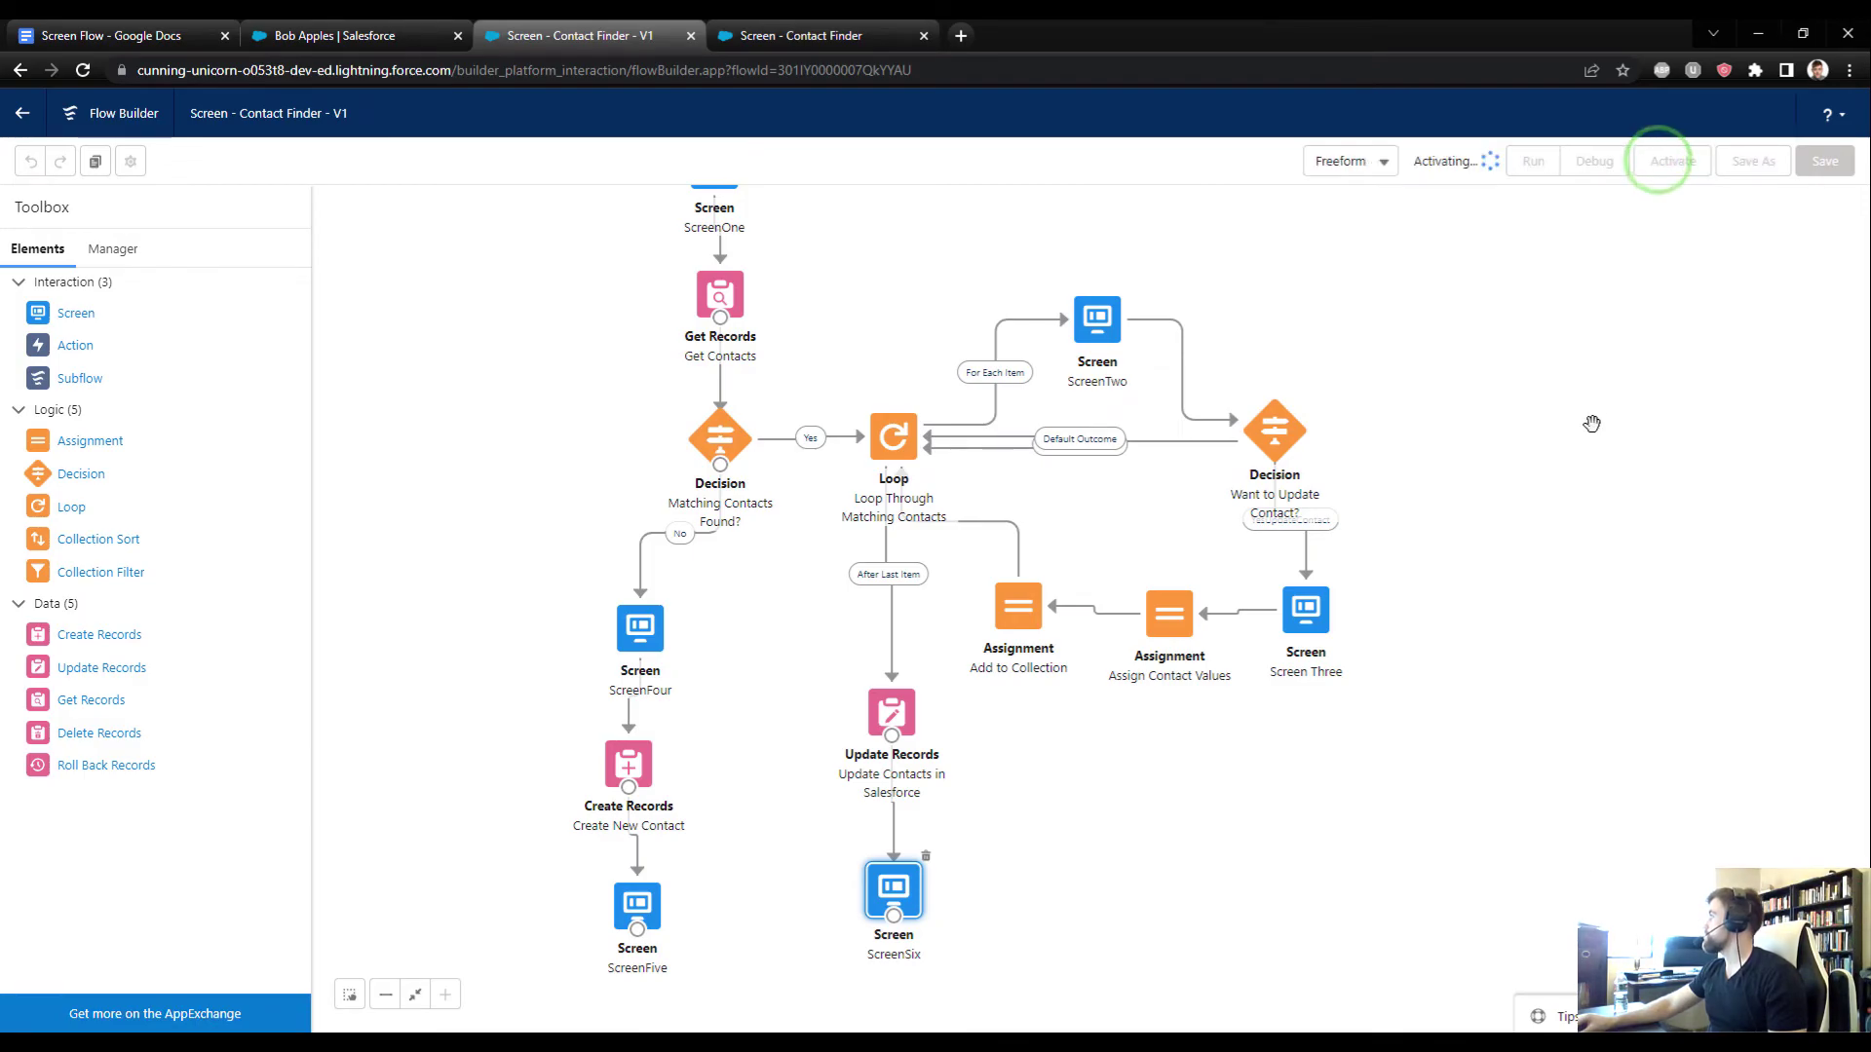
pyautogui.click(425, 30)
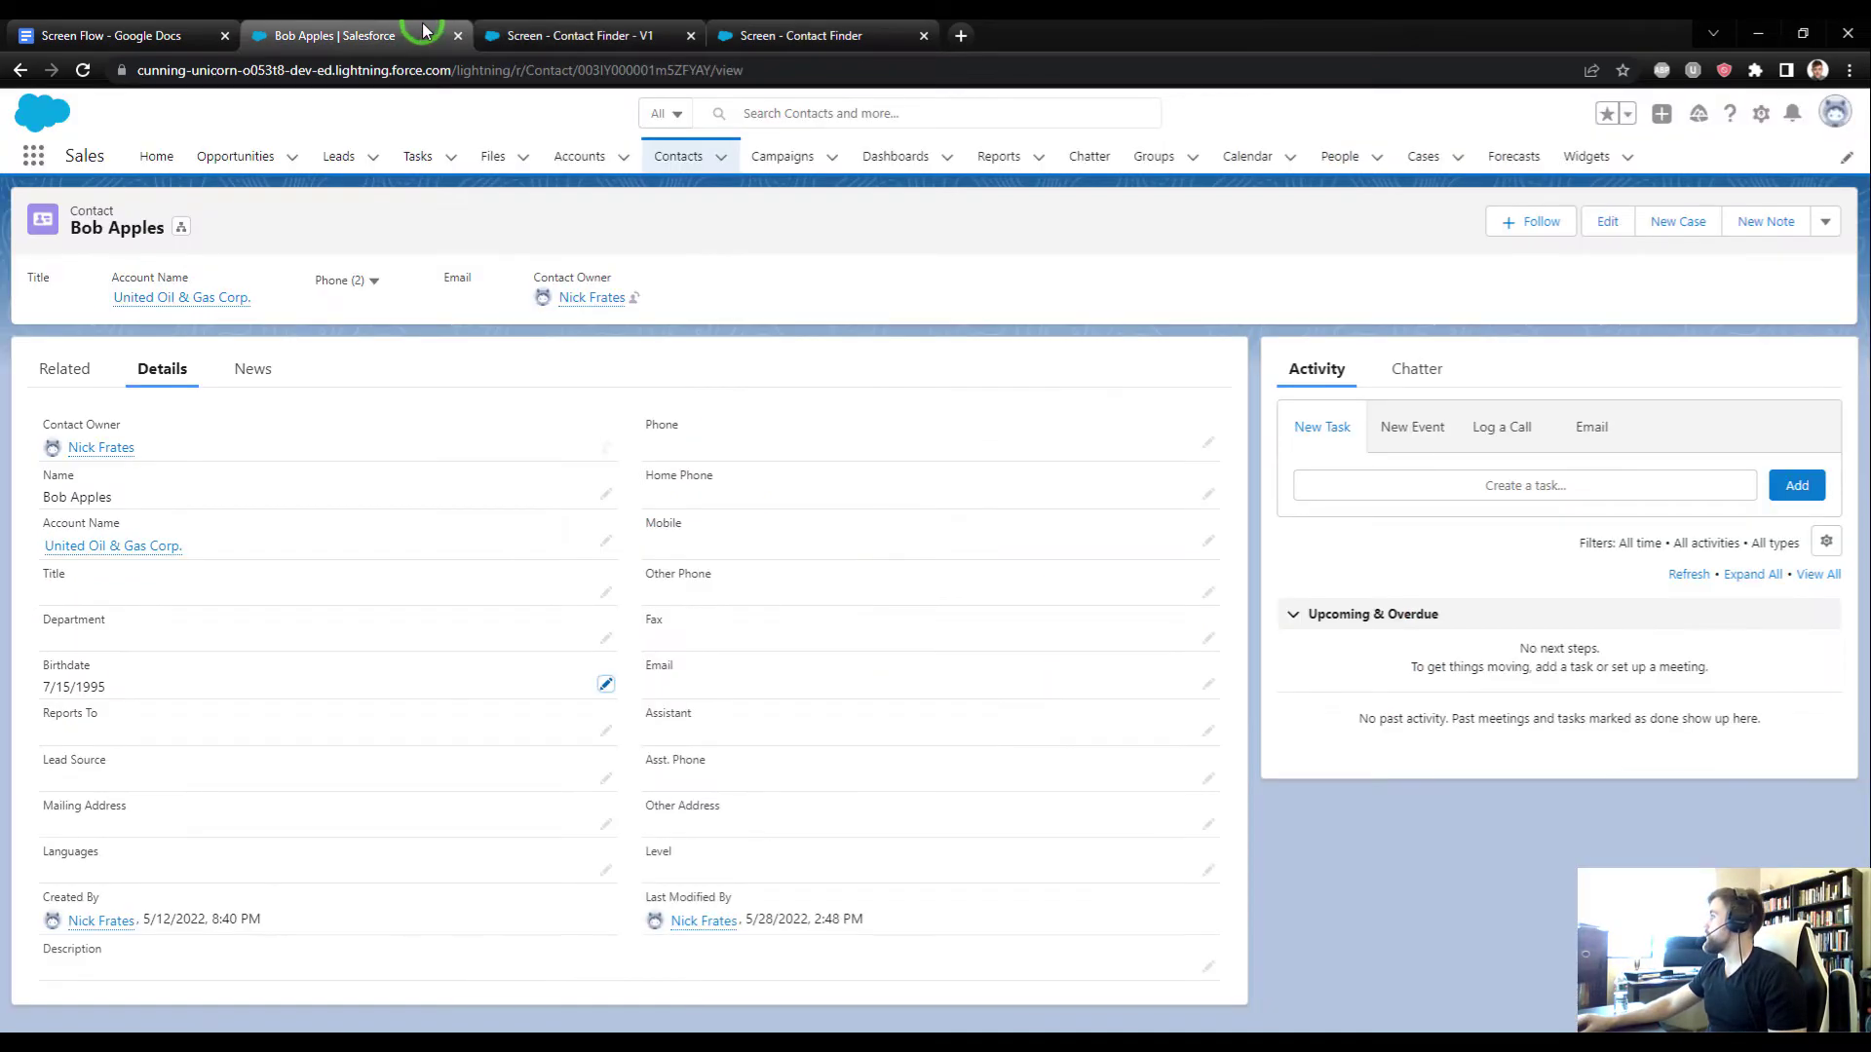
pyautogui.middleClick(154, 153)
pyautogui.click(510, 29)
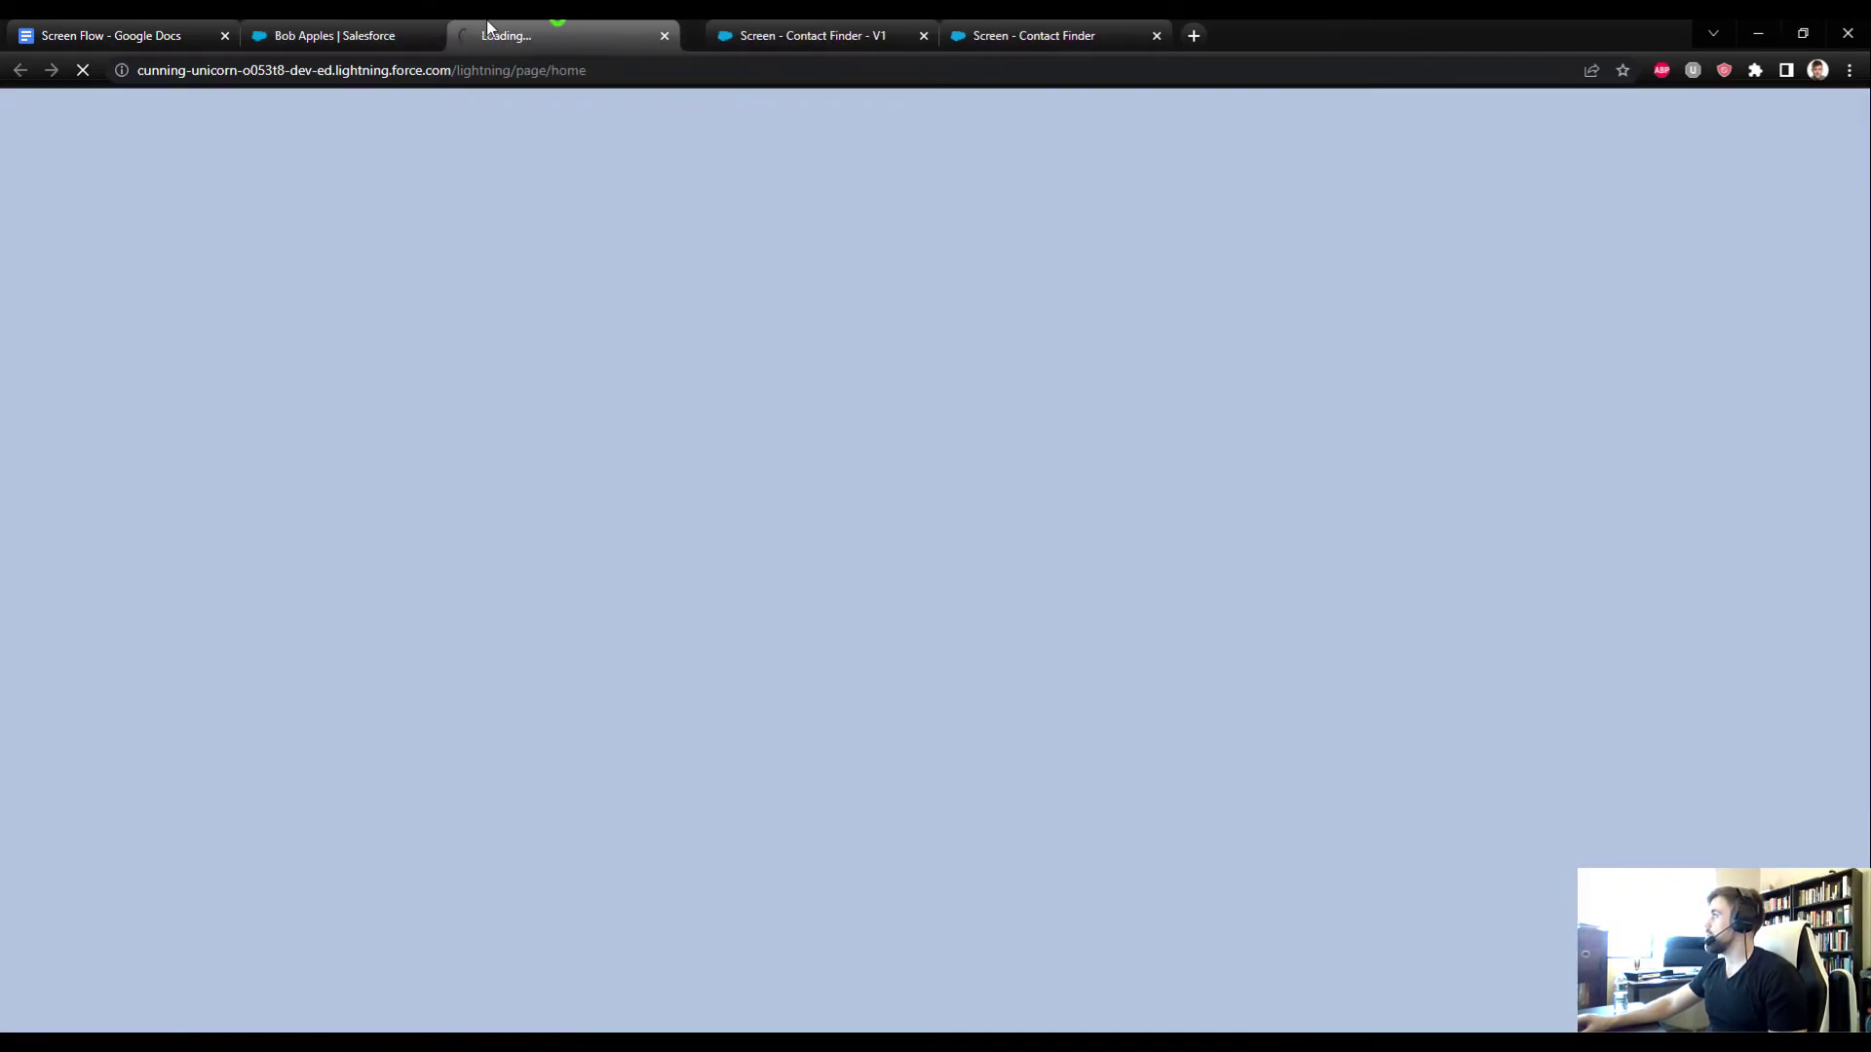
pyautogui.moveTo(510, 29); pyautogui.dragTo(360, 27)
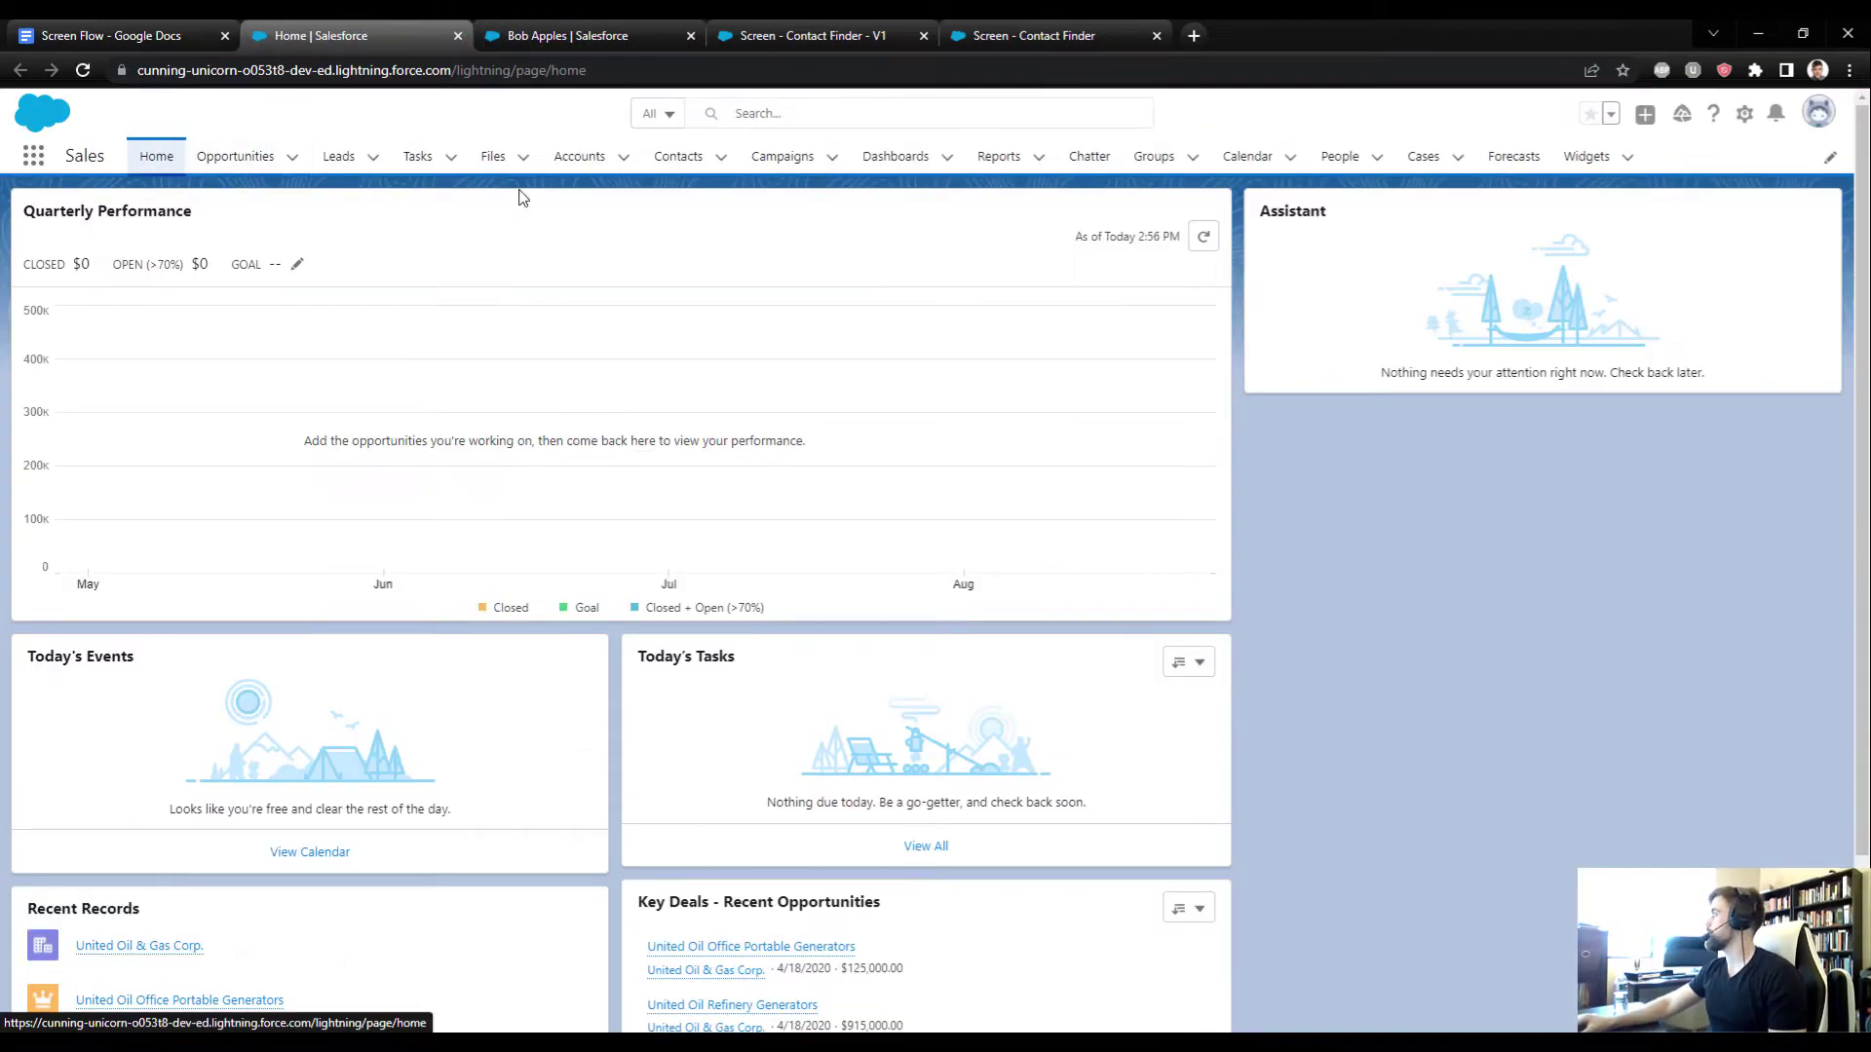
# Step: Edit the Home page and place a Screen - Contact Finder flow component above Assistant
pyautogui.click(1744, 113)
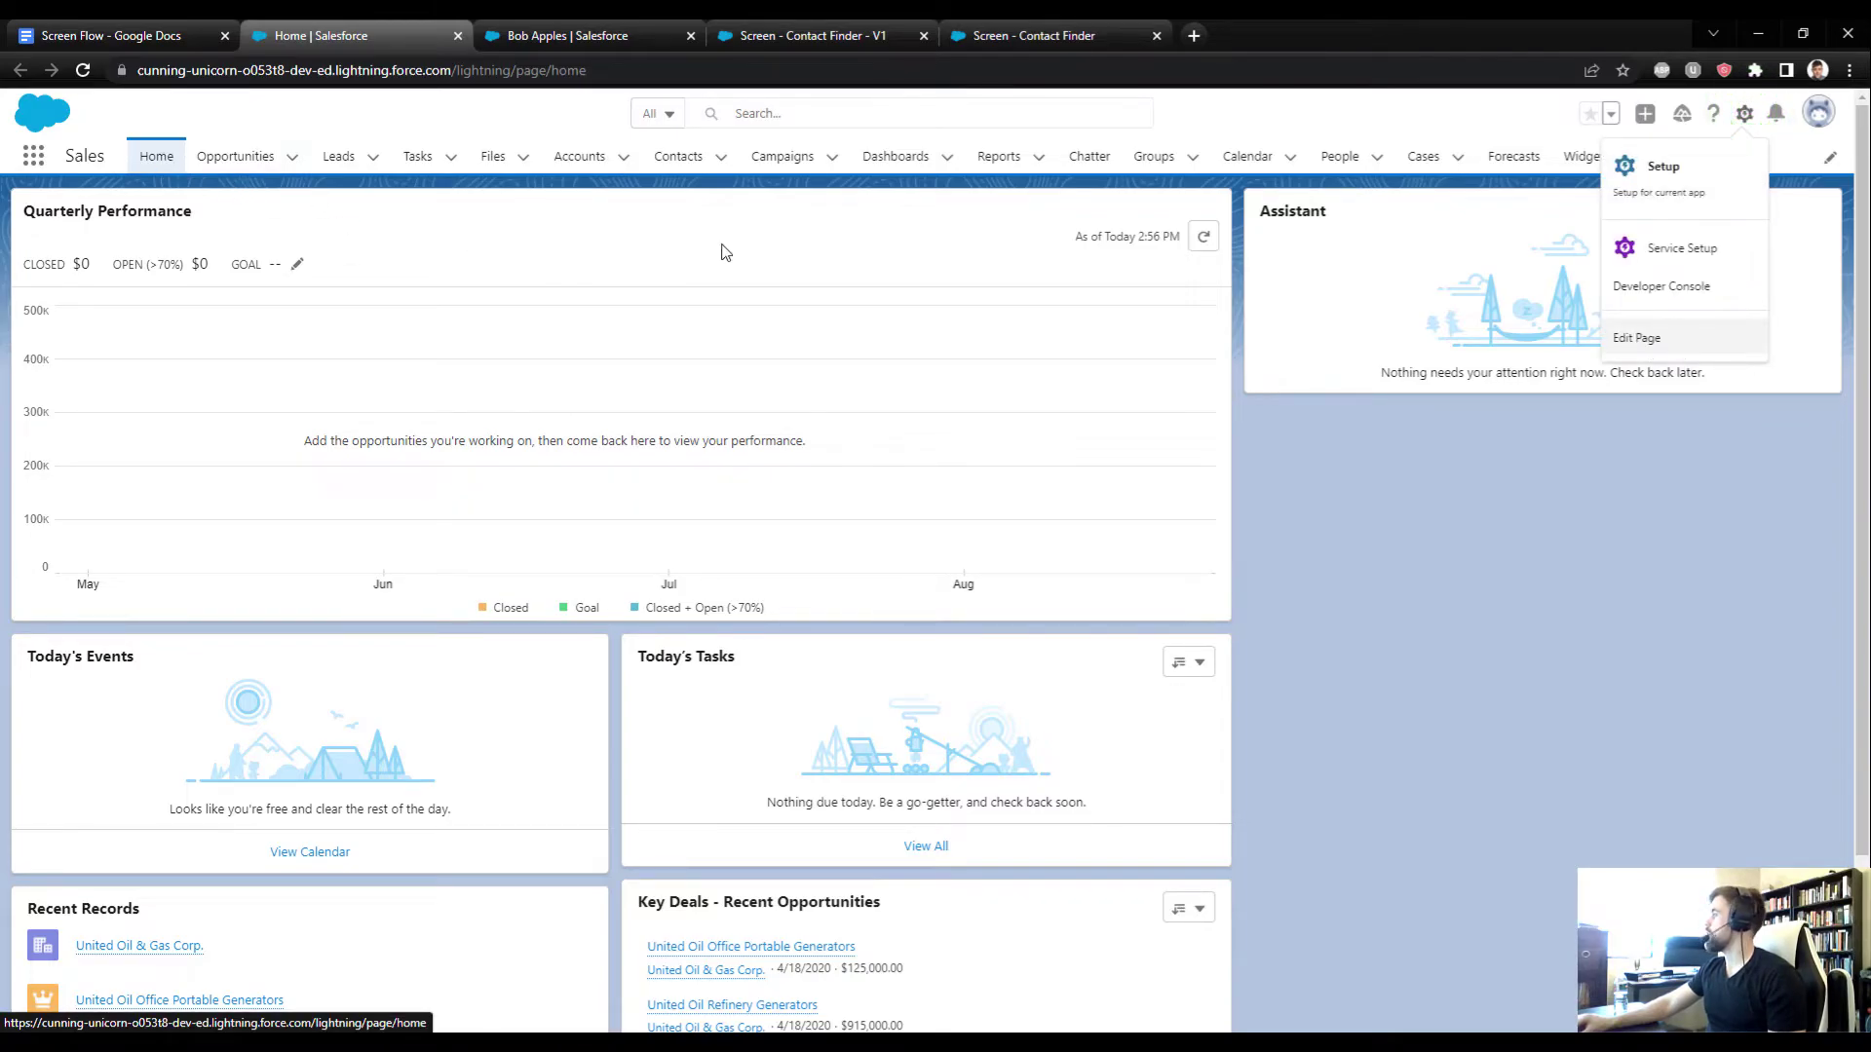
pyautogui.click(1647, 339)
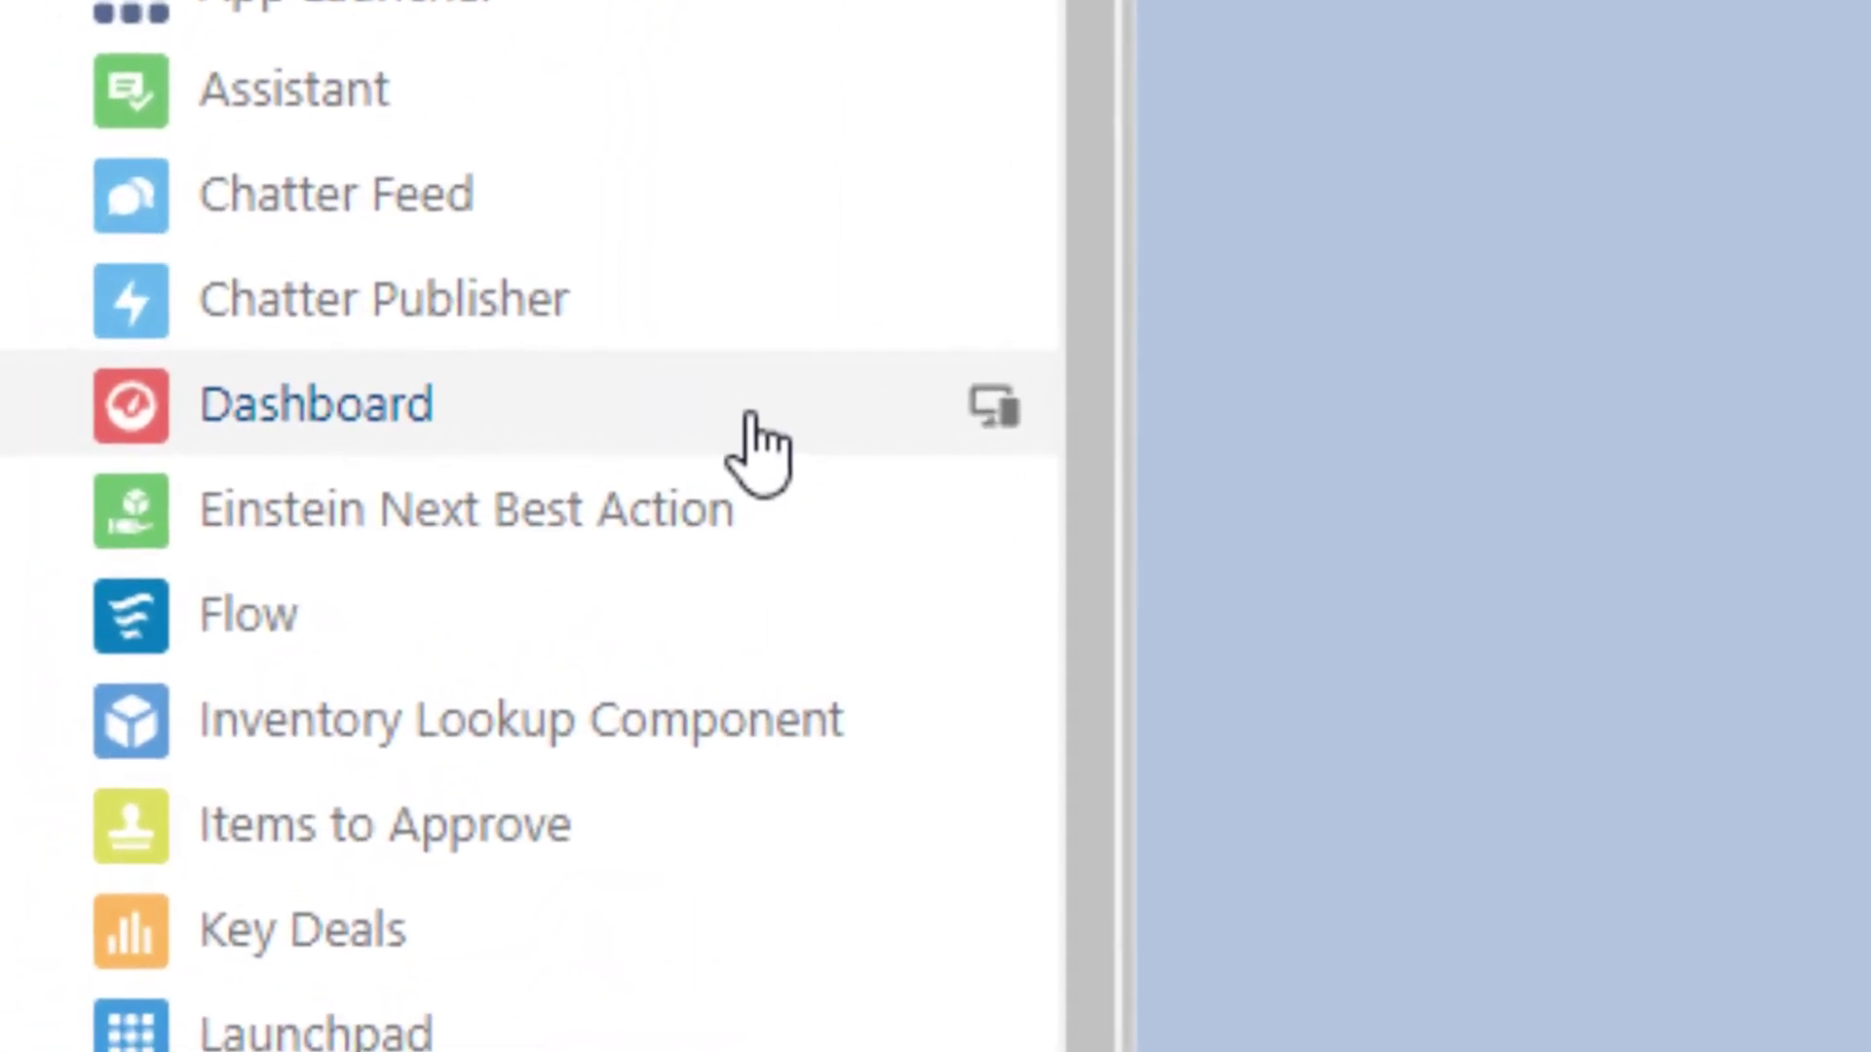
pyautogui.scroll(-3, 384, 495)
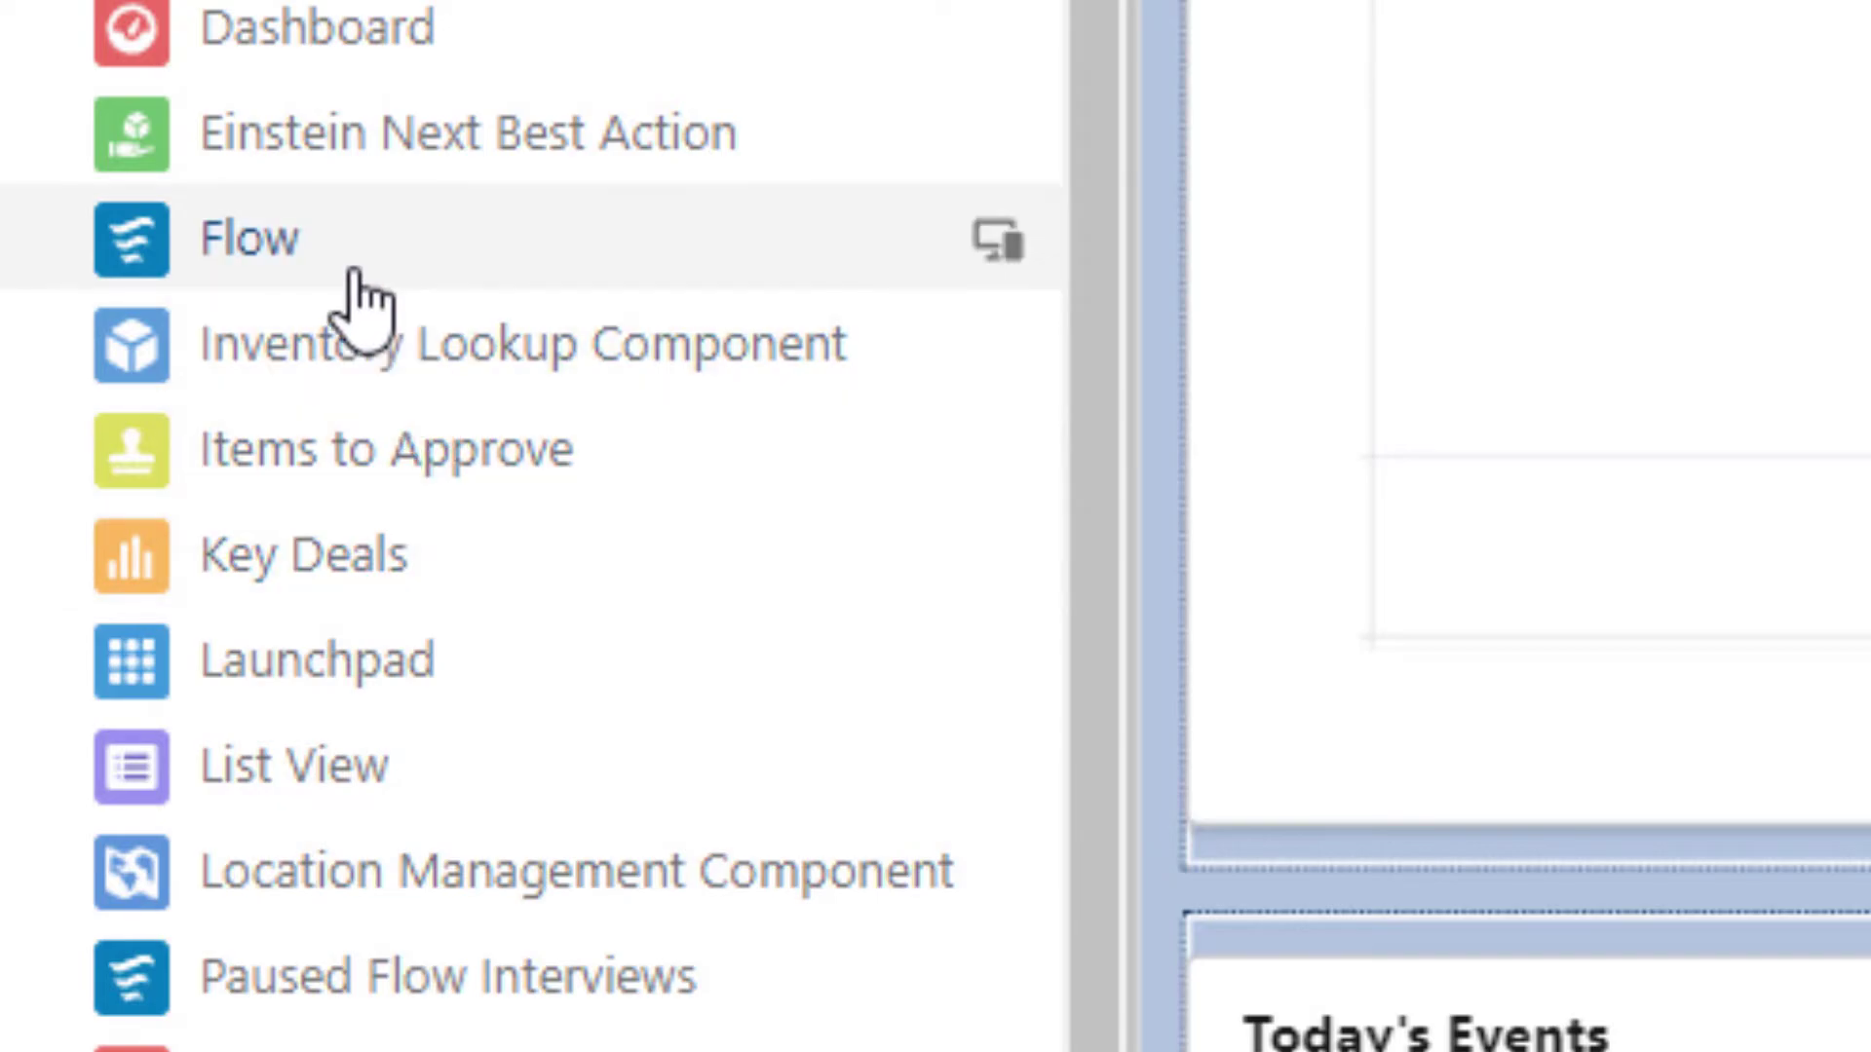
pyautogui.scroll(3, 409, 410)
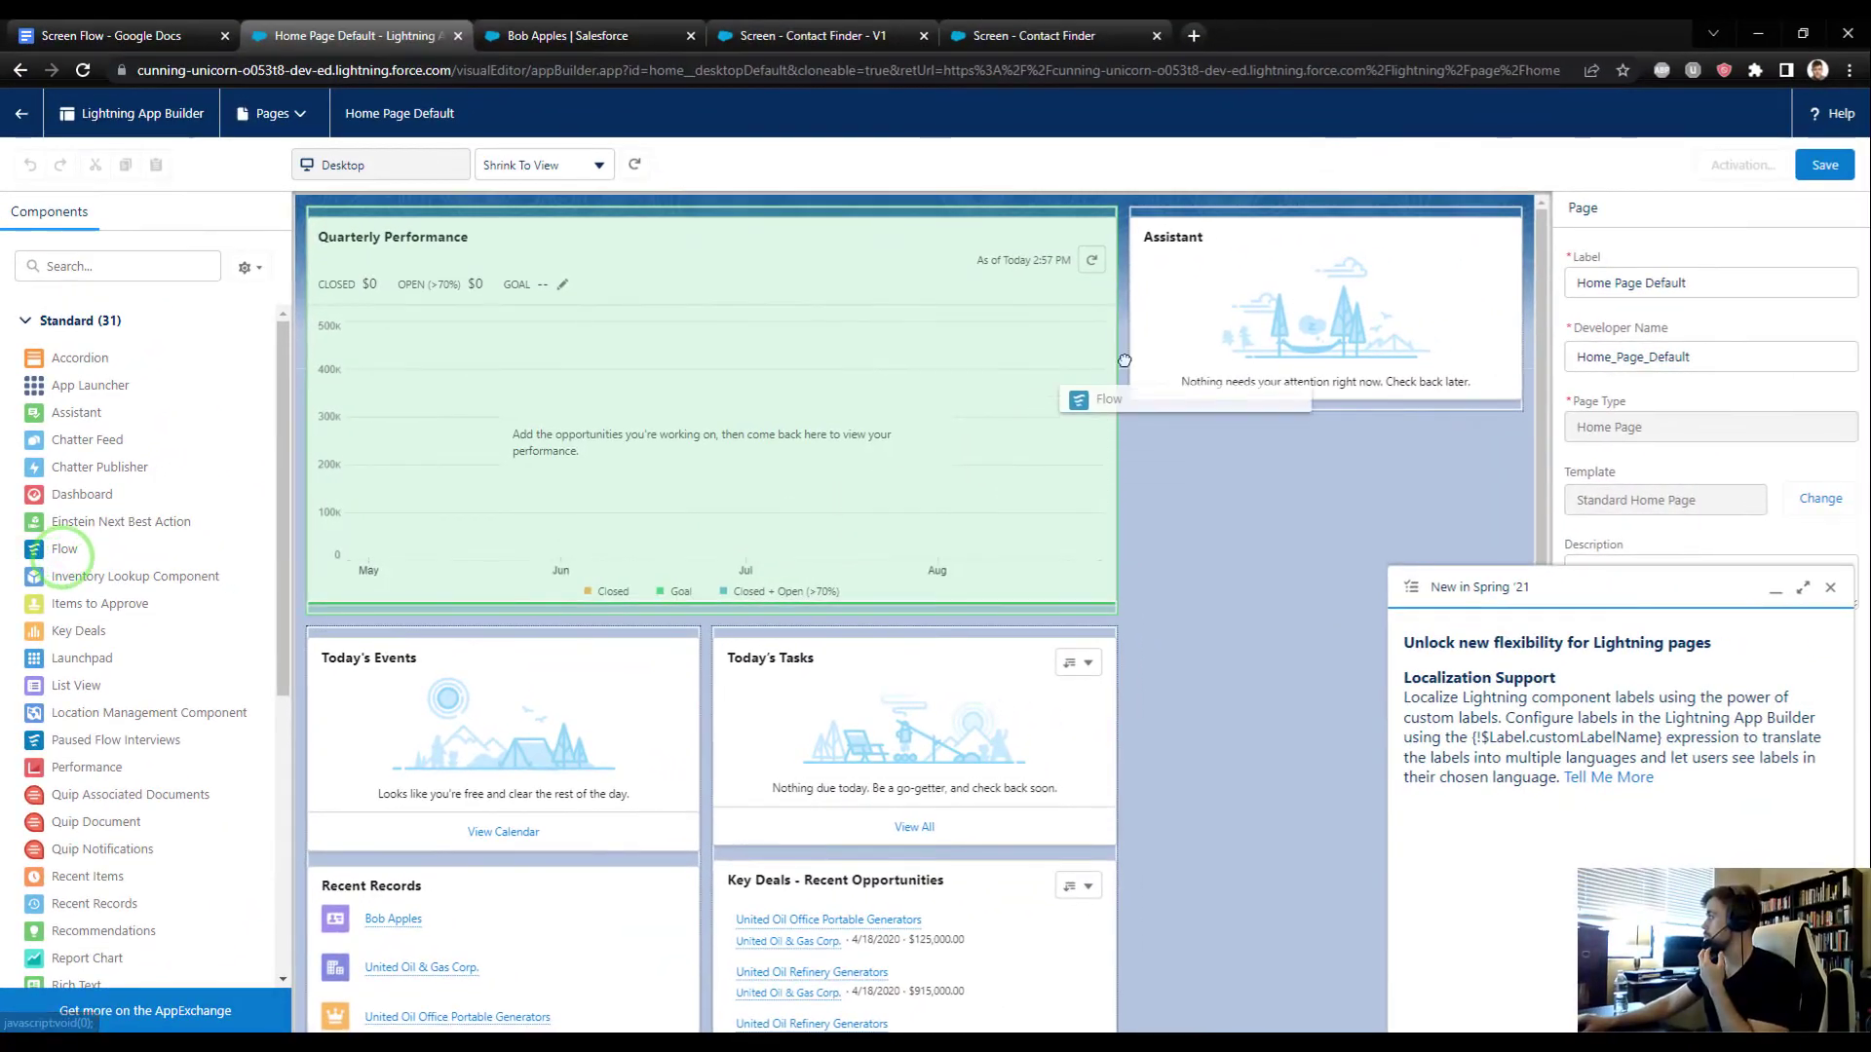
pyautogui.moveTo(1325, 364); pyautogui.dragTo(1327, 351)
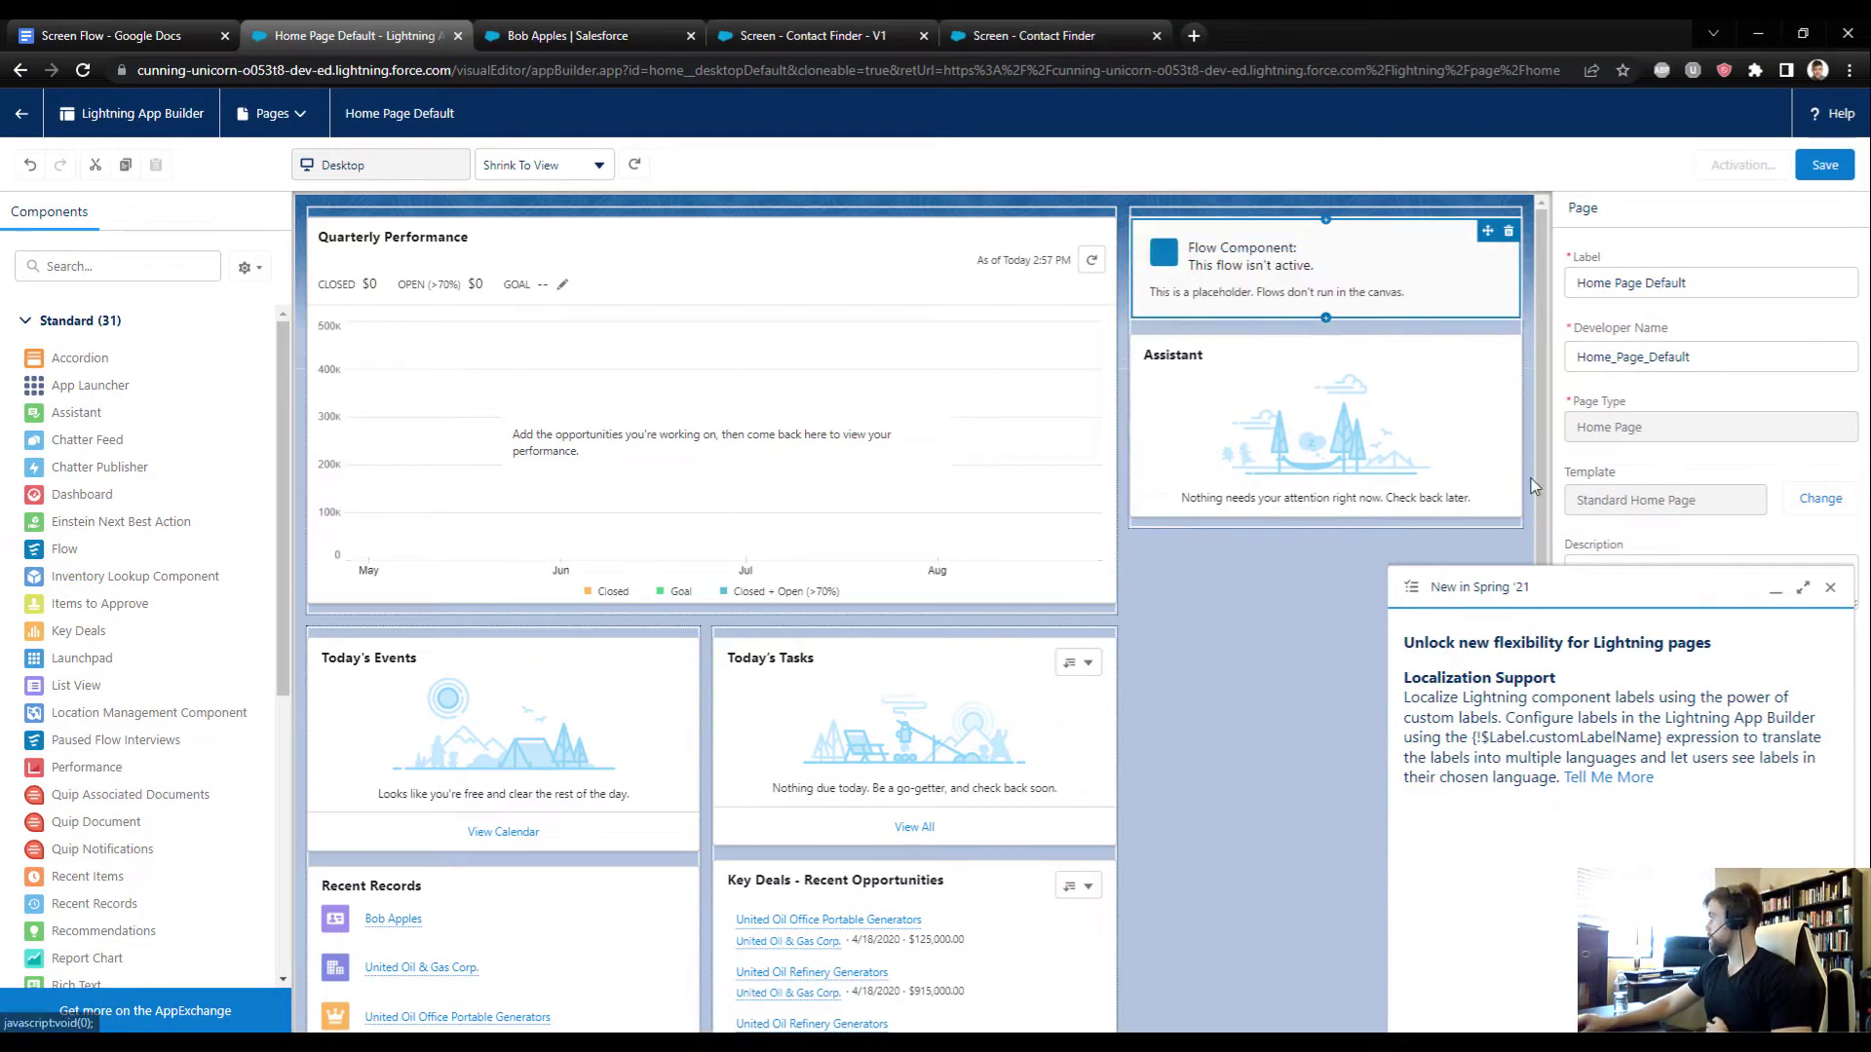
pyautogui.click(1831, 590)
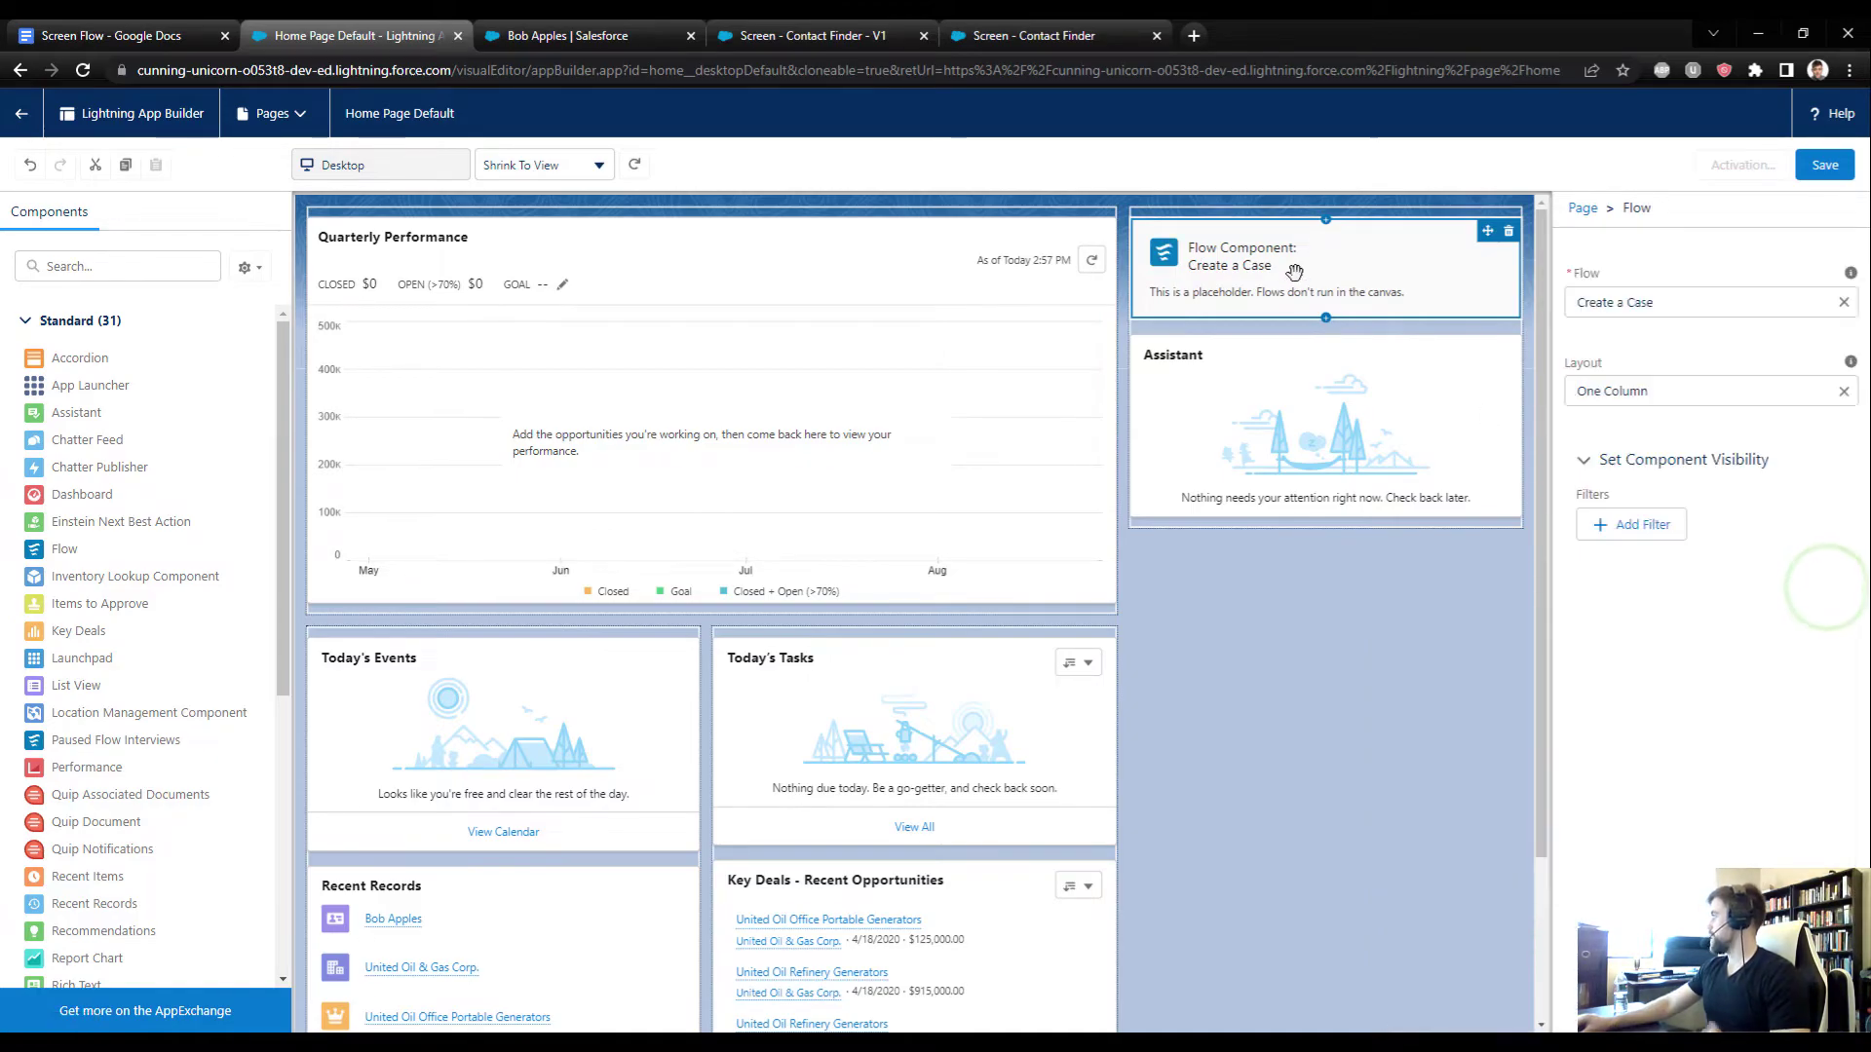
pyautogui.click(1653, 495)
pyautogui.click(1661, 369)
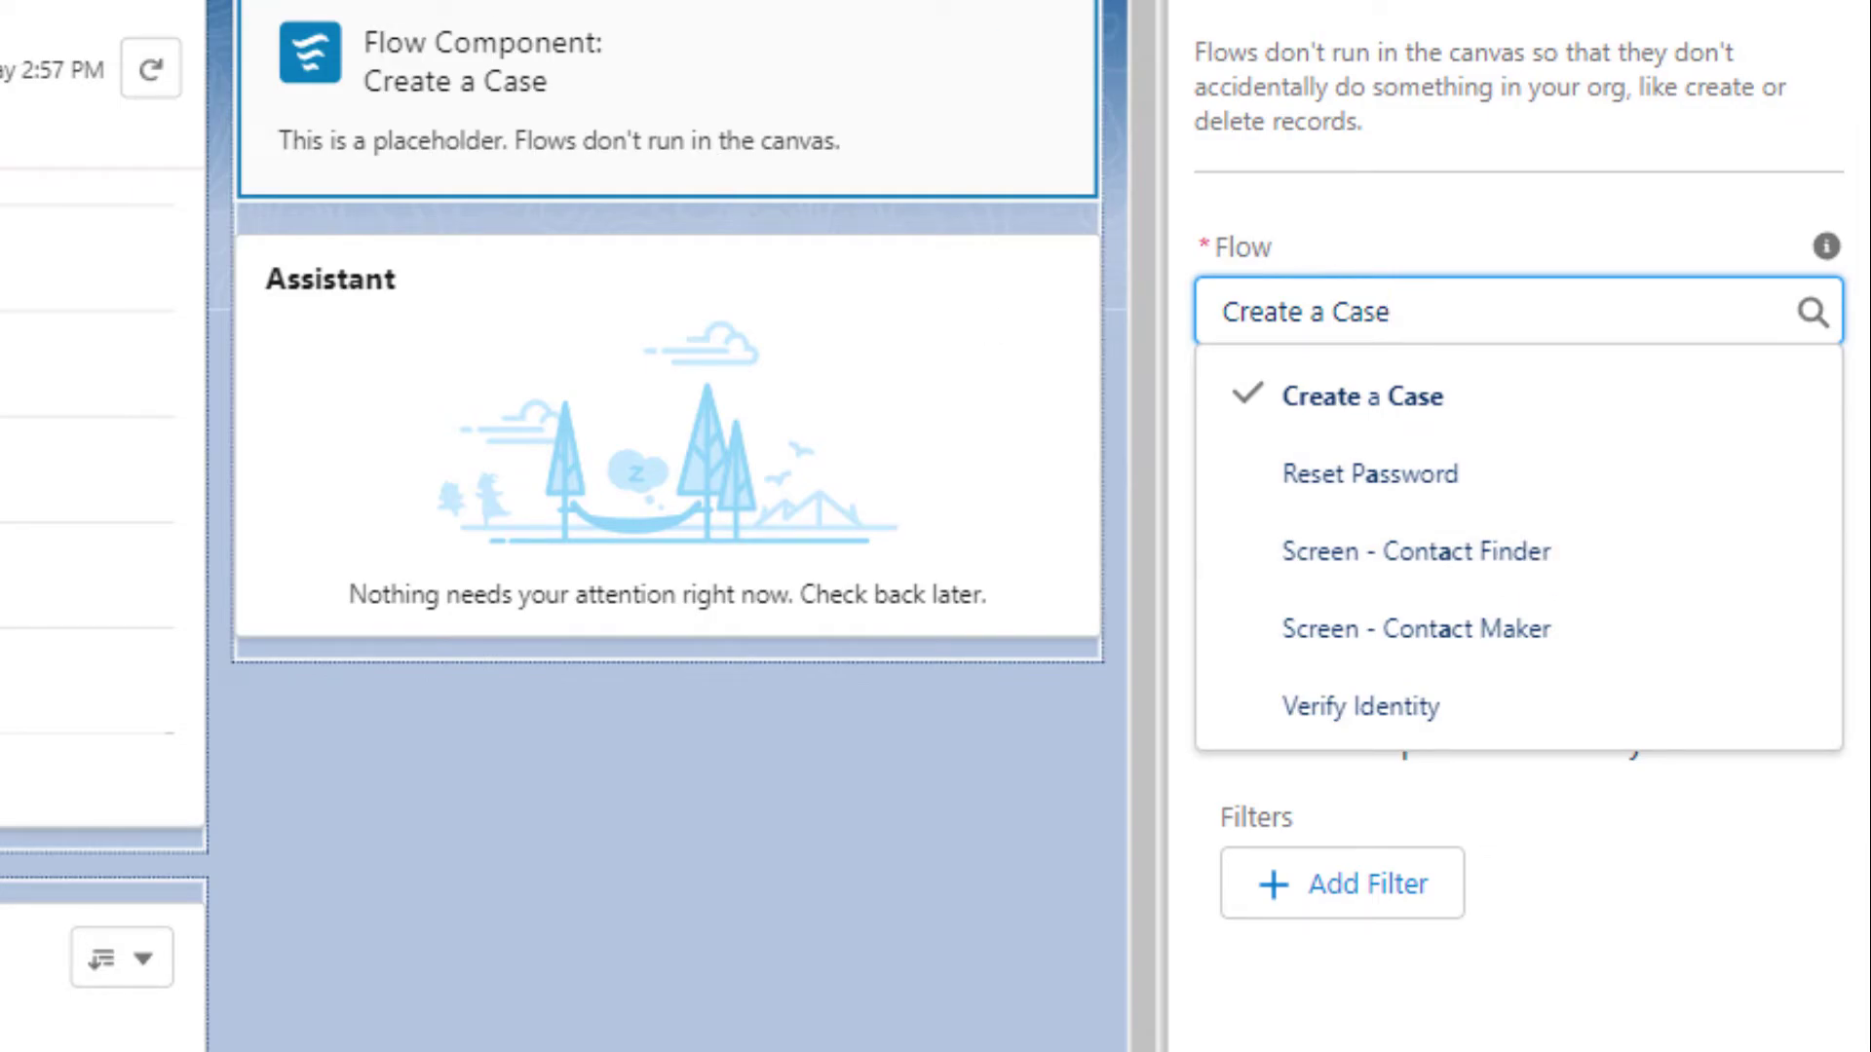
pyautogui.click(1609, 545)
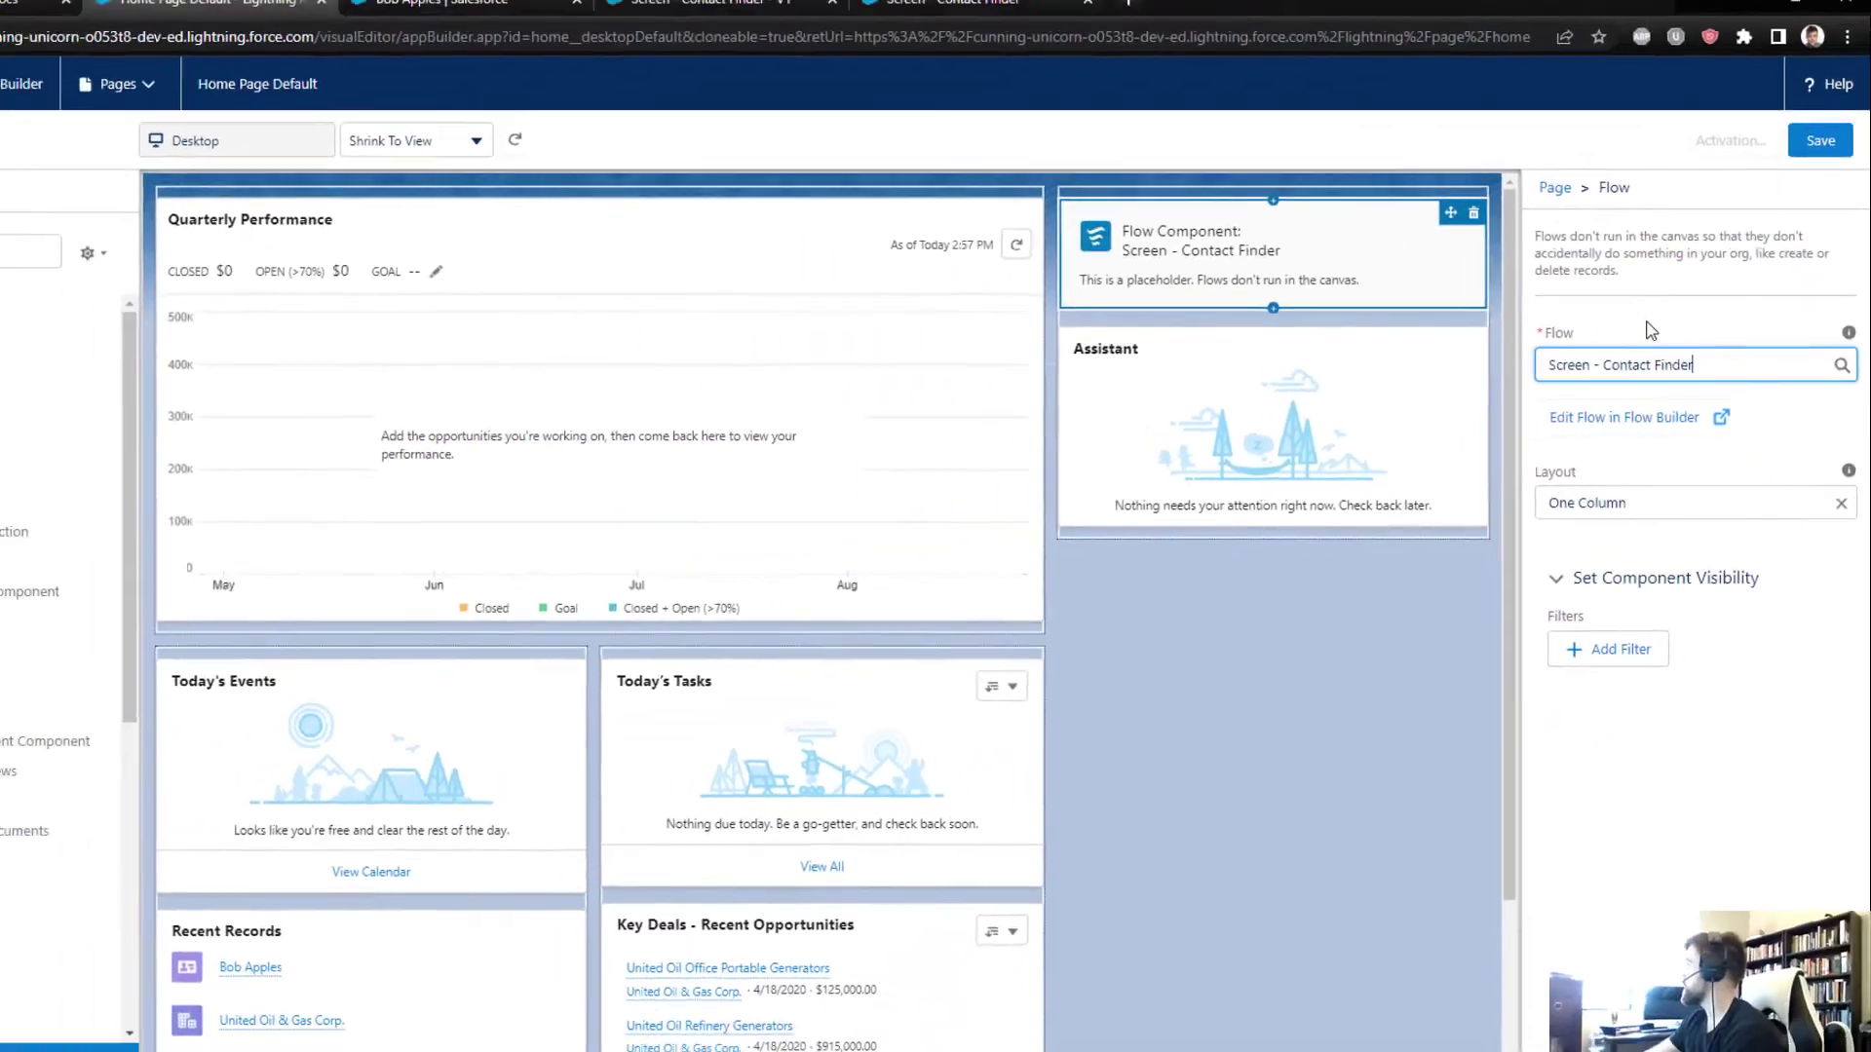
pyautogui.click(1647, 328)
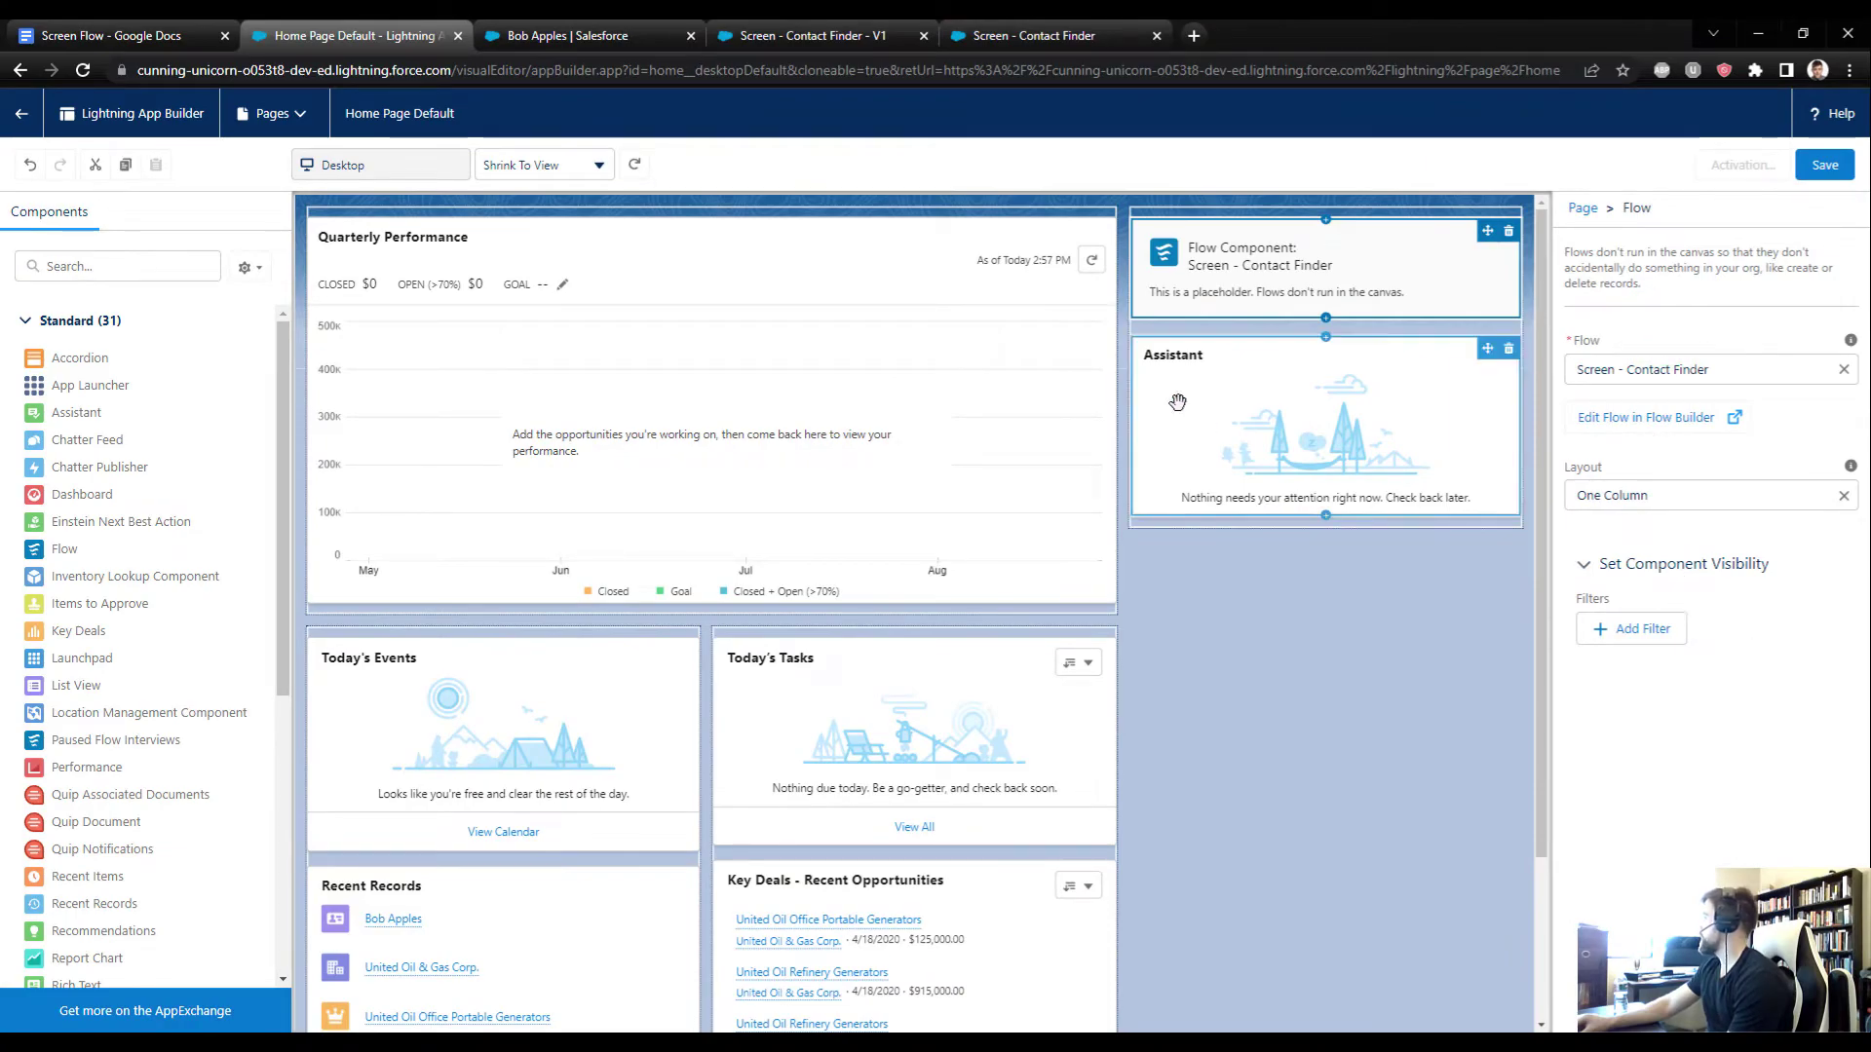
# Step: Save and activate the Home page, assigning it as the org default
pyautogui.click(1818, 168)
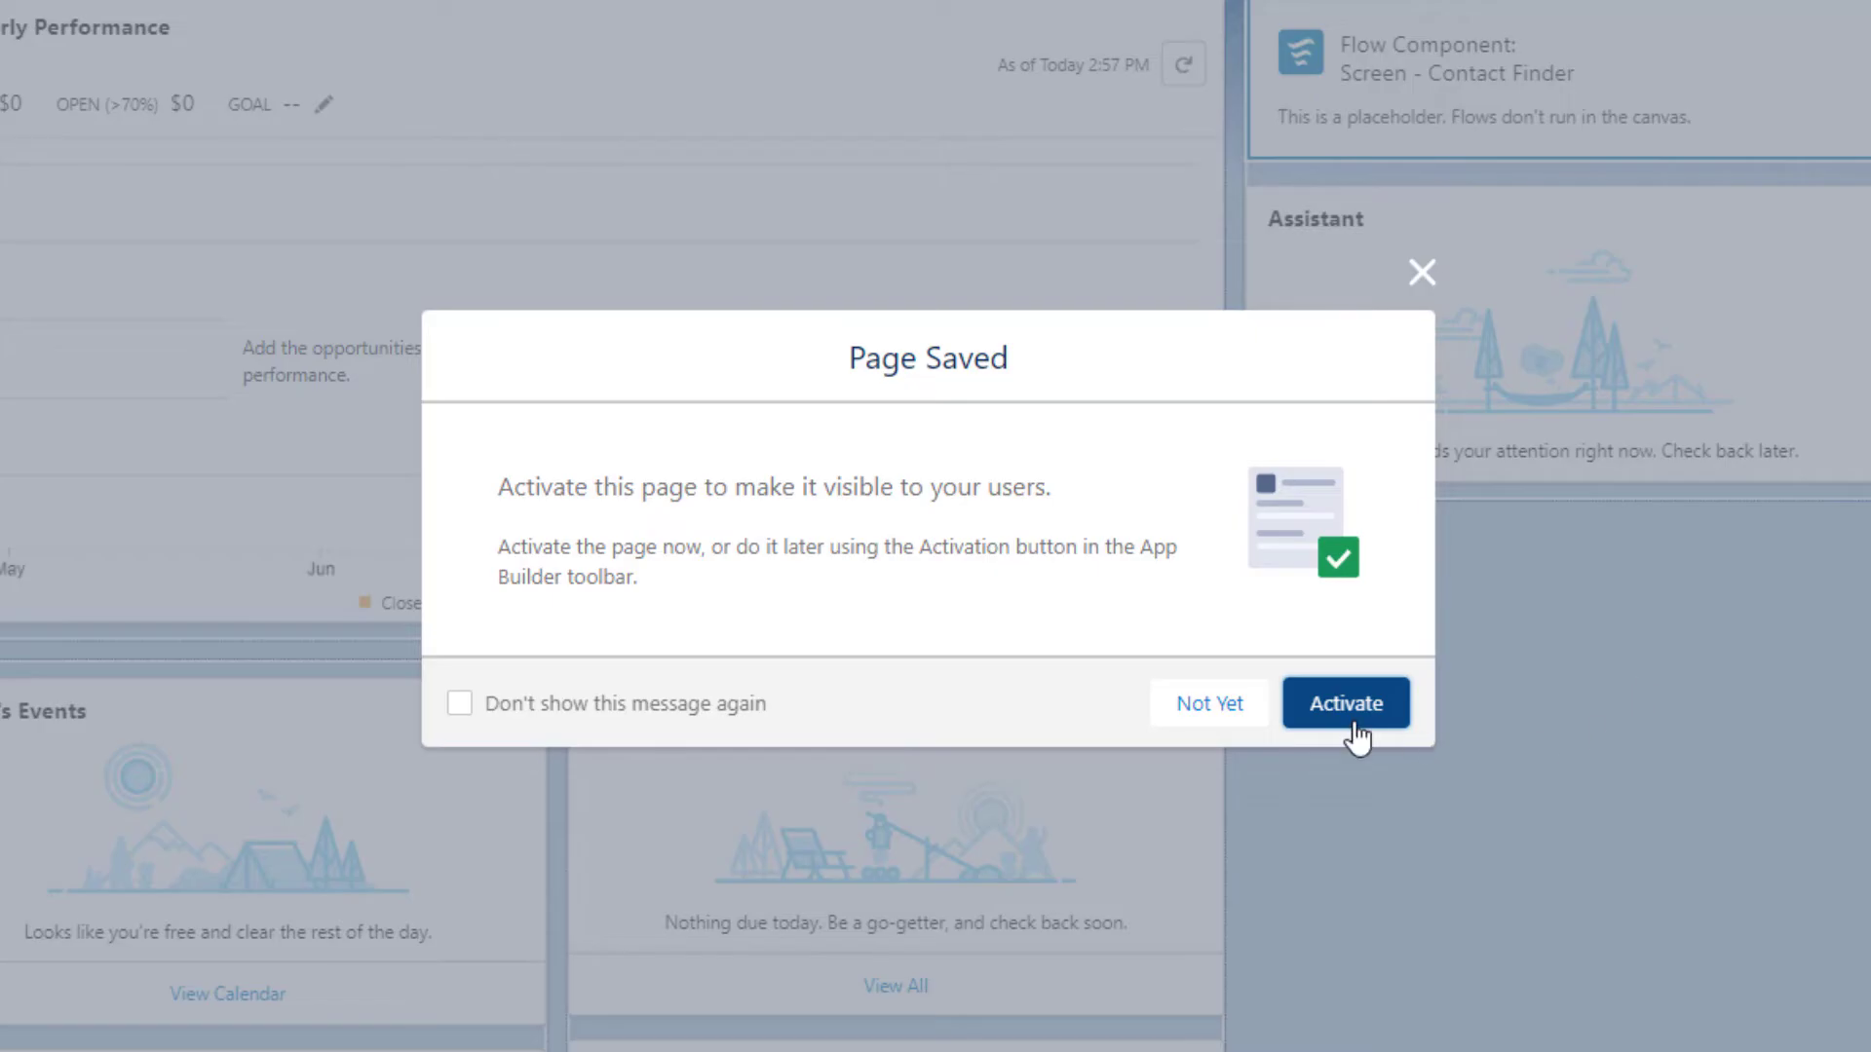
pyautogui.click(1351, 705)
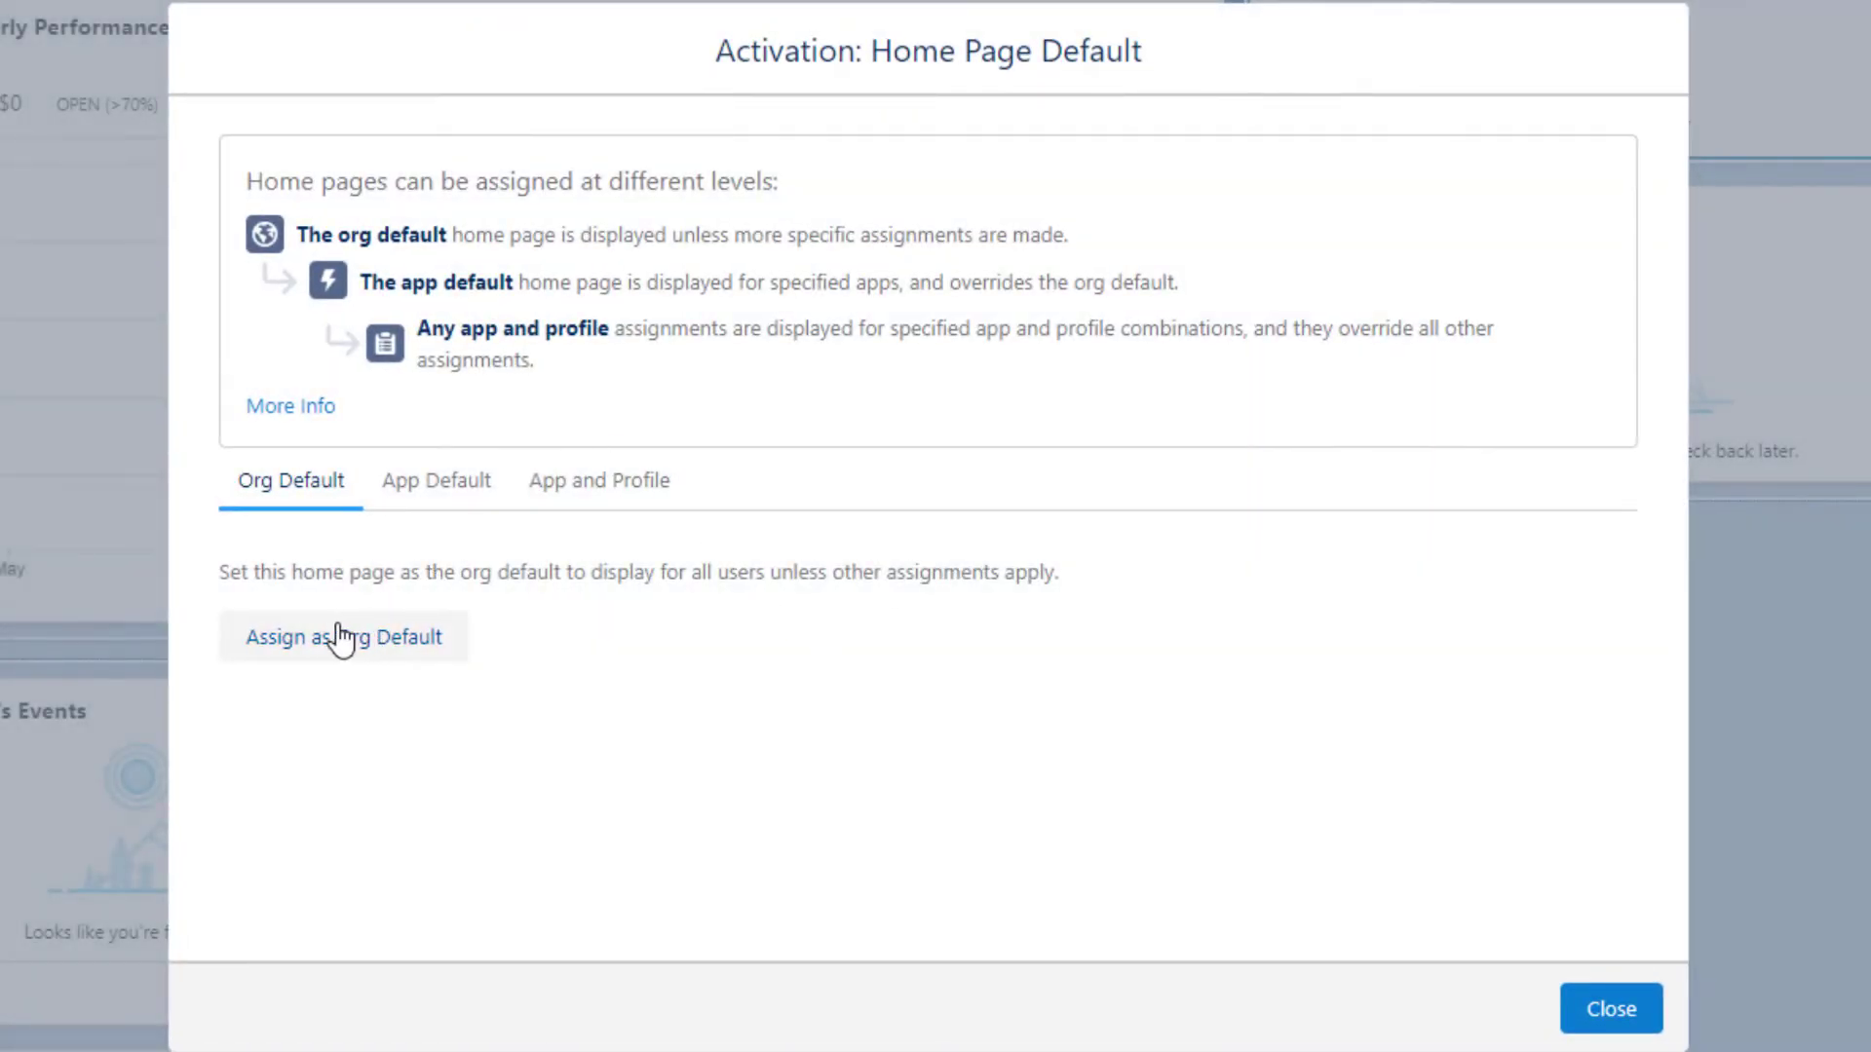
pyautogui.click(327, 635)
pyautogui.click(1645, 935)
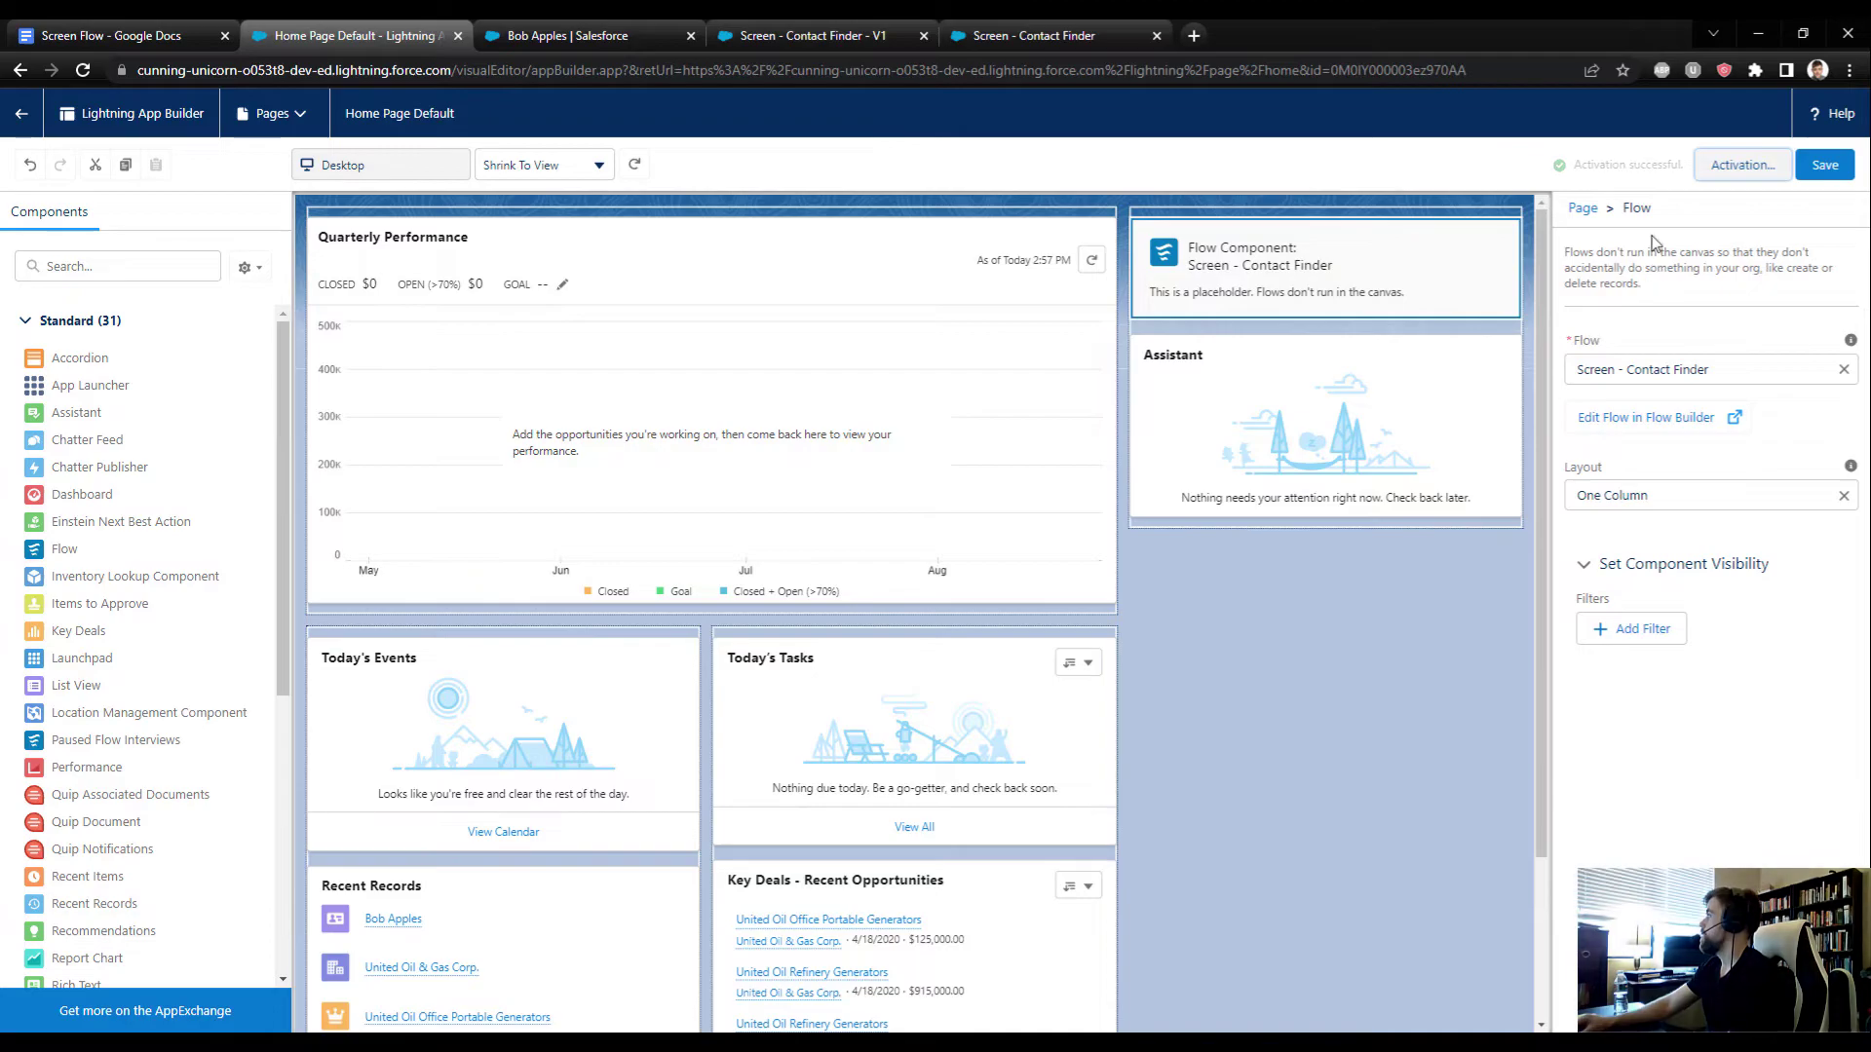
pyautogui.click(1825, 164)
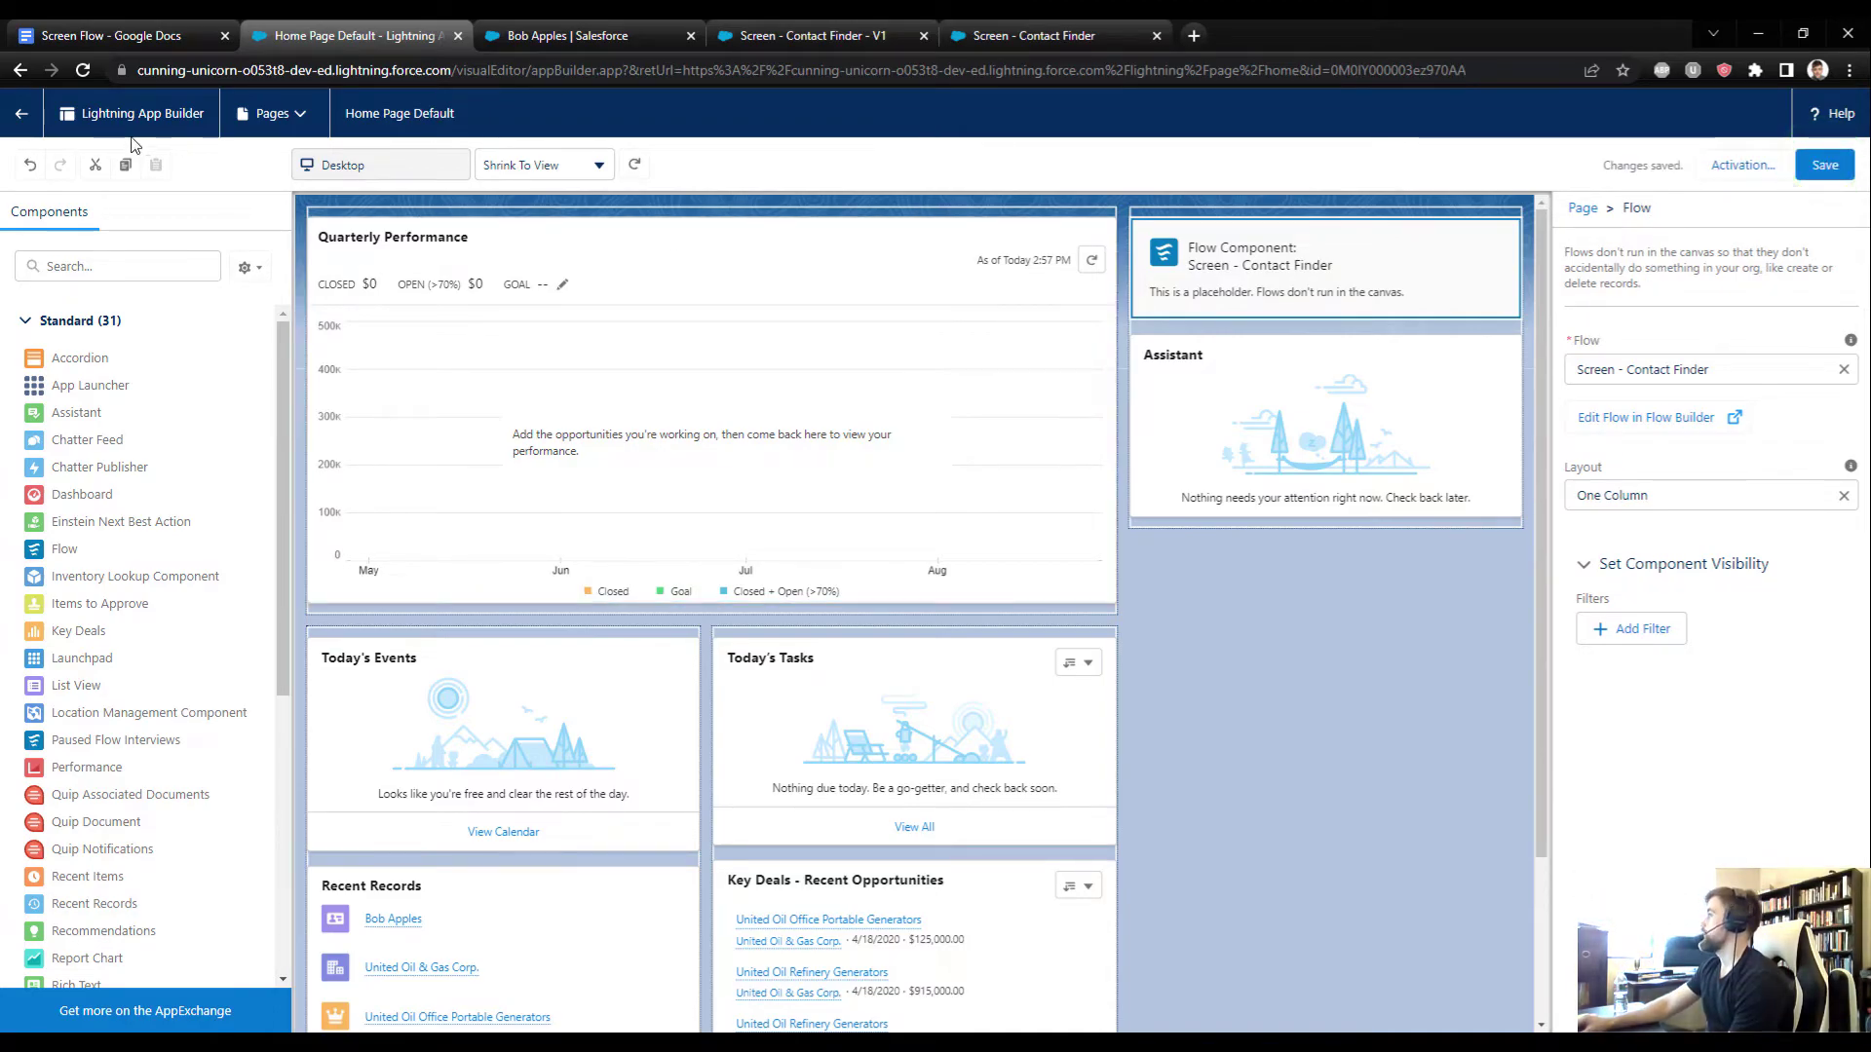
# Step: Back on Home, search the Contact Finder for the test contact's first name, last name and birthdate
pyautogui.click(43, 115)
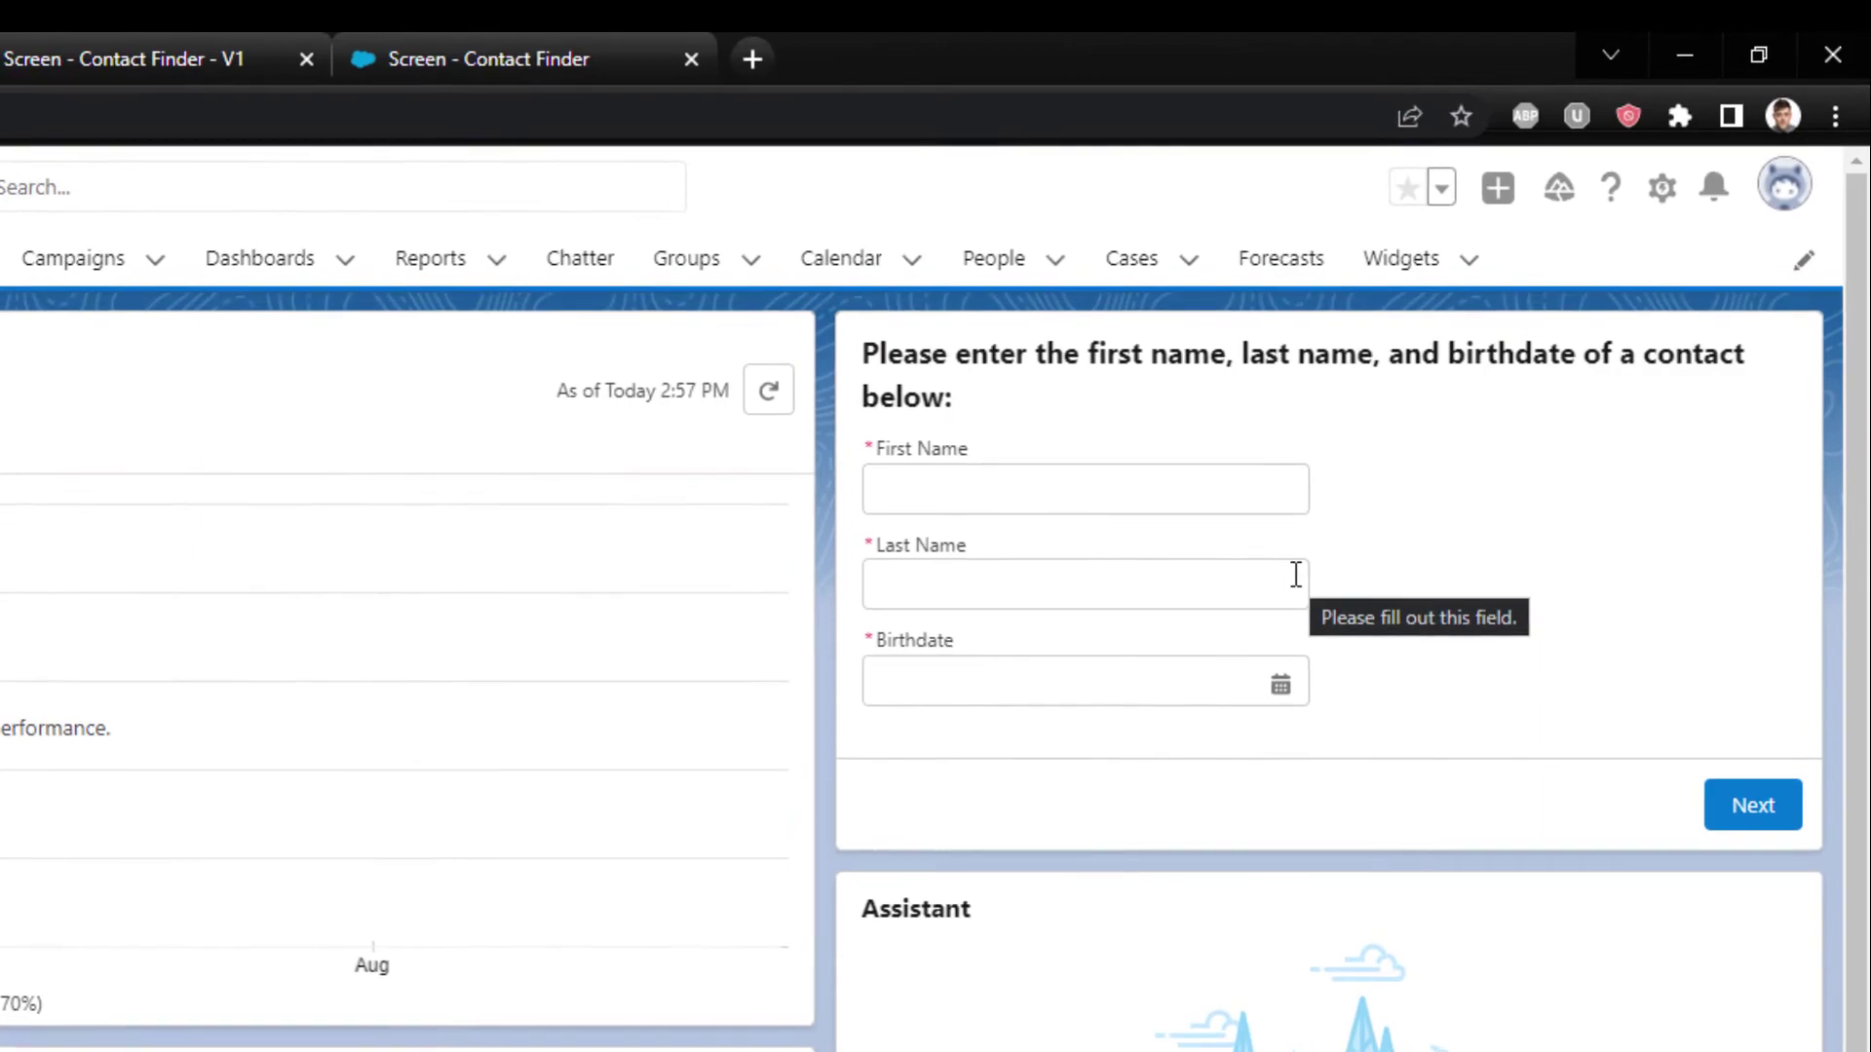
pyautogui.click(1317, 296)
pyautogui.write('Bob')
pyautogui.press('Tab')
pyautogui.write('Apples')
pyautogui.press('Tab')
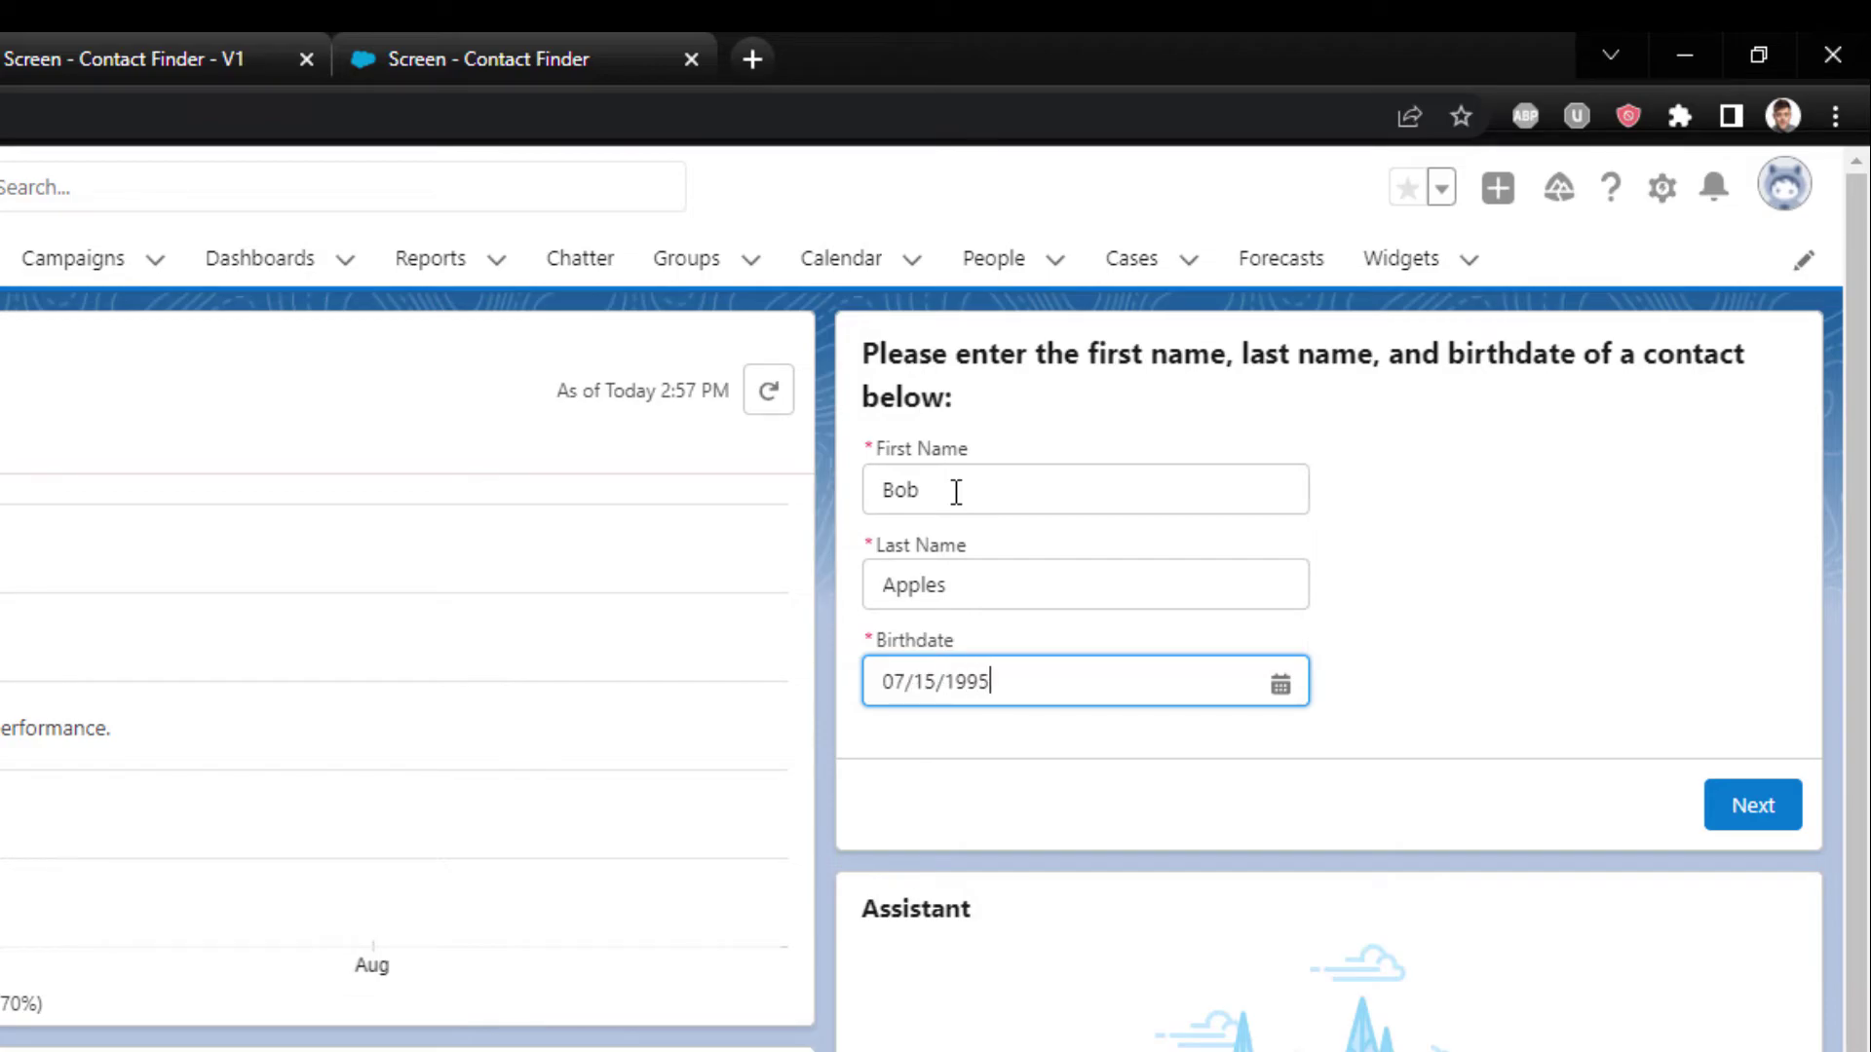
pyautogui.press('Return')
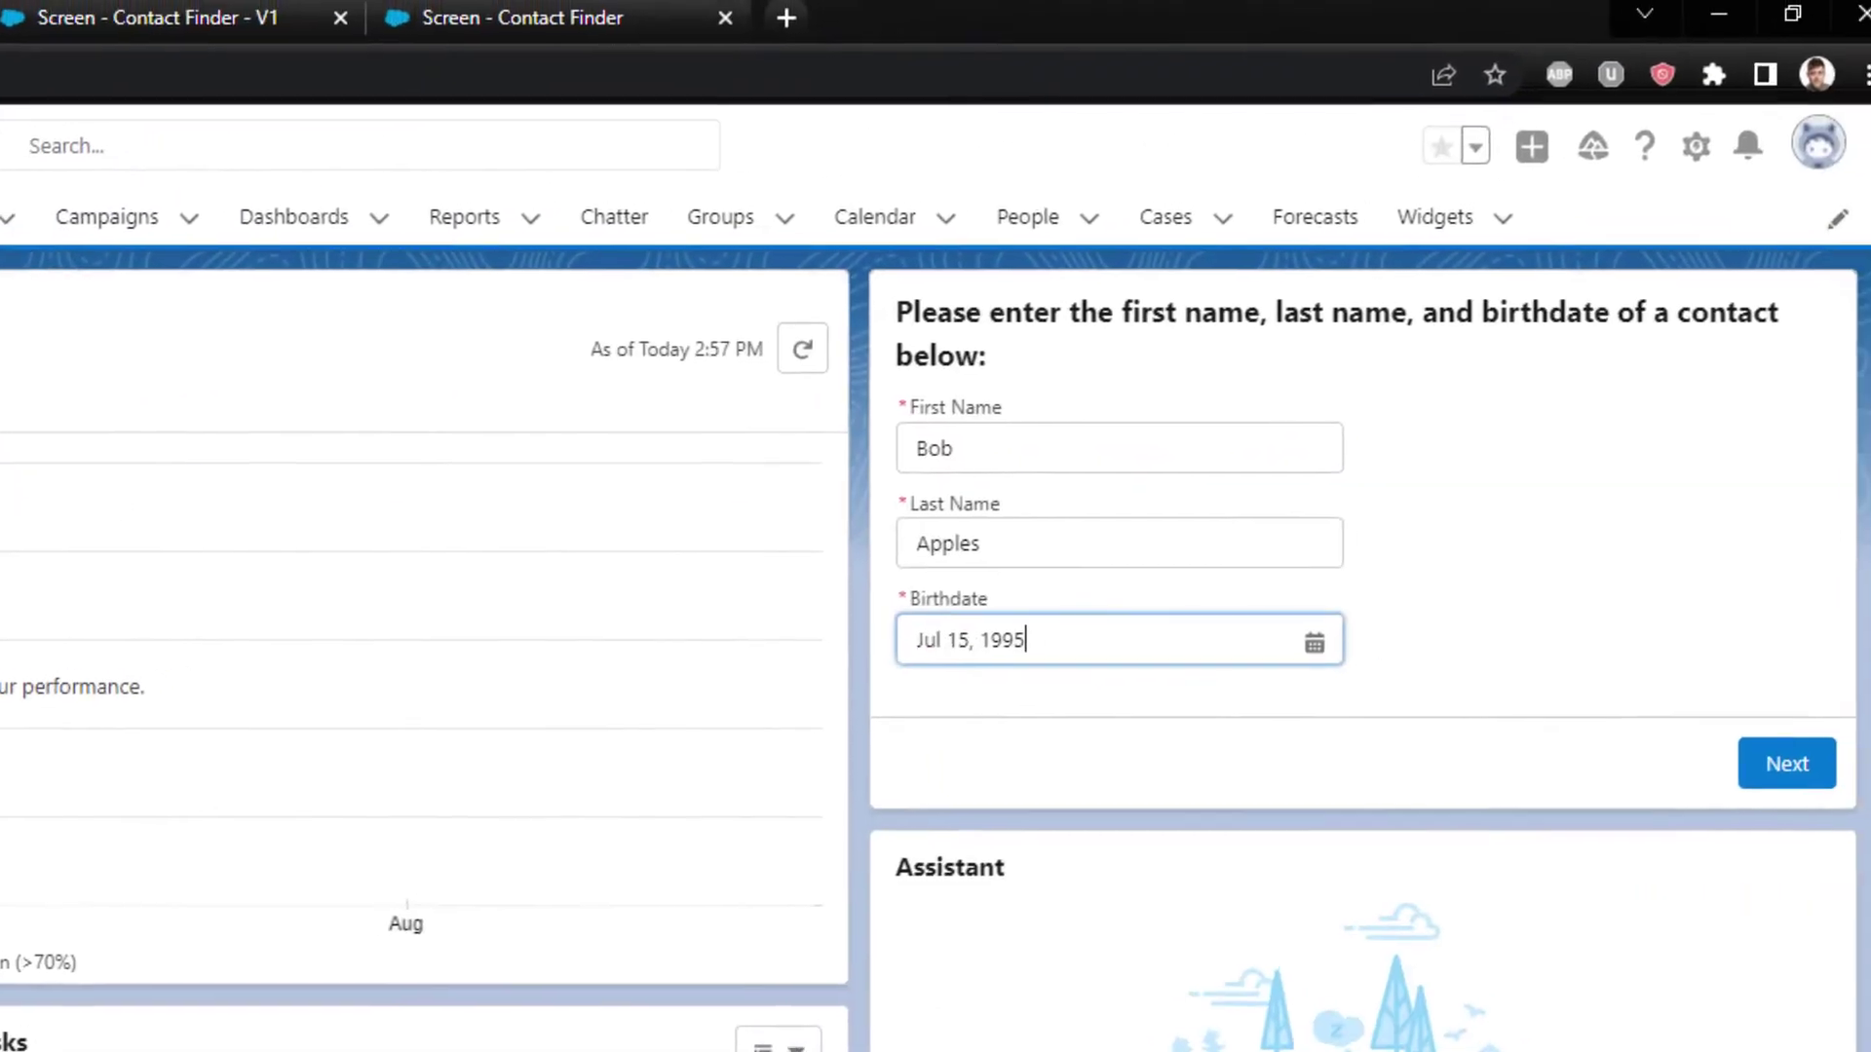
pyautogui.click(1669, 582)
pyautogui.click(1759, 774)
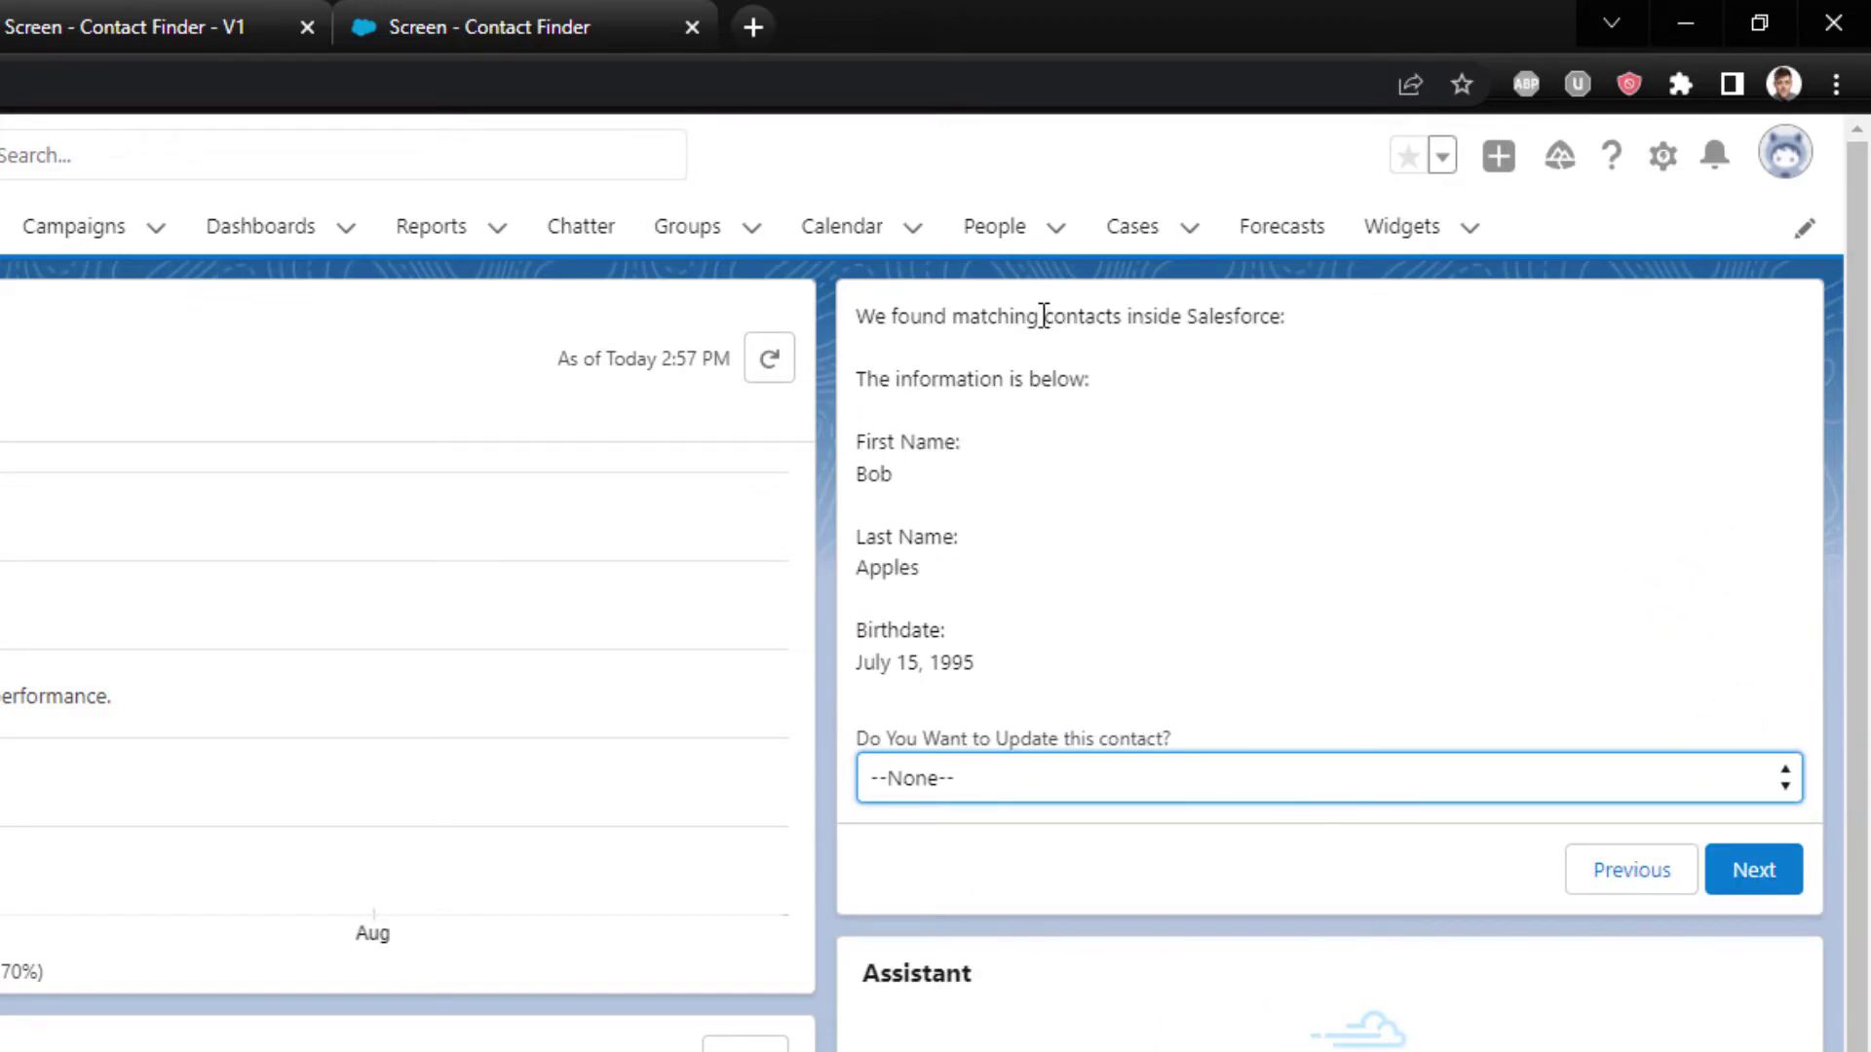
# Step: Choose No to updating the found contact and continue to the confirmation message
pyautogui.click(955, 788)
pyautogui.click(890, 879)
pyautogui.click(1745, 864)
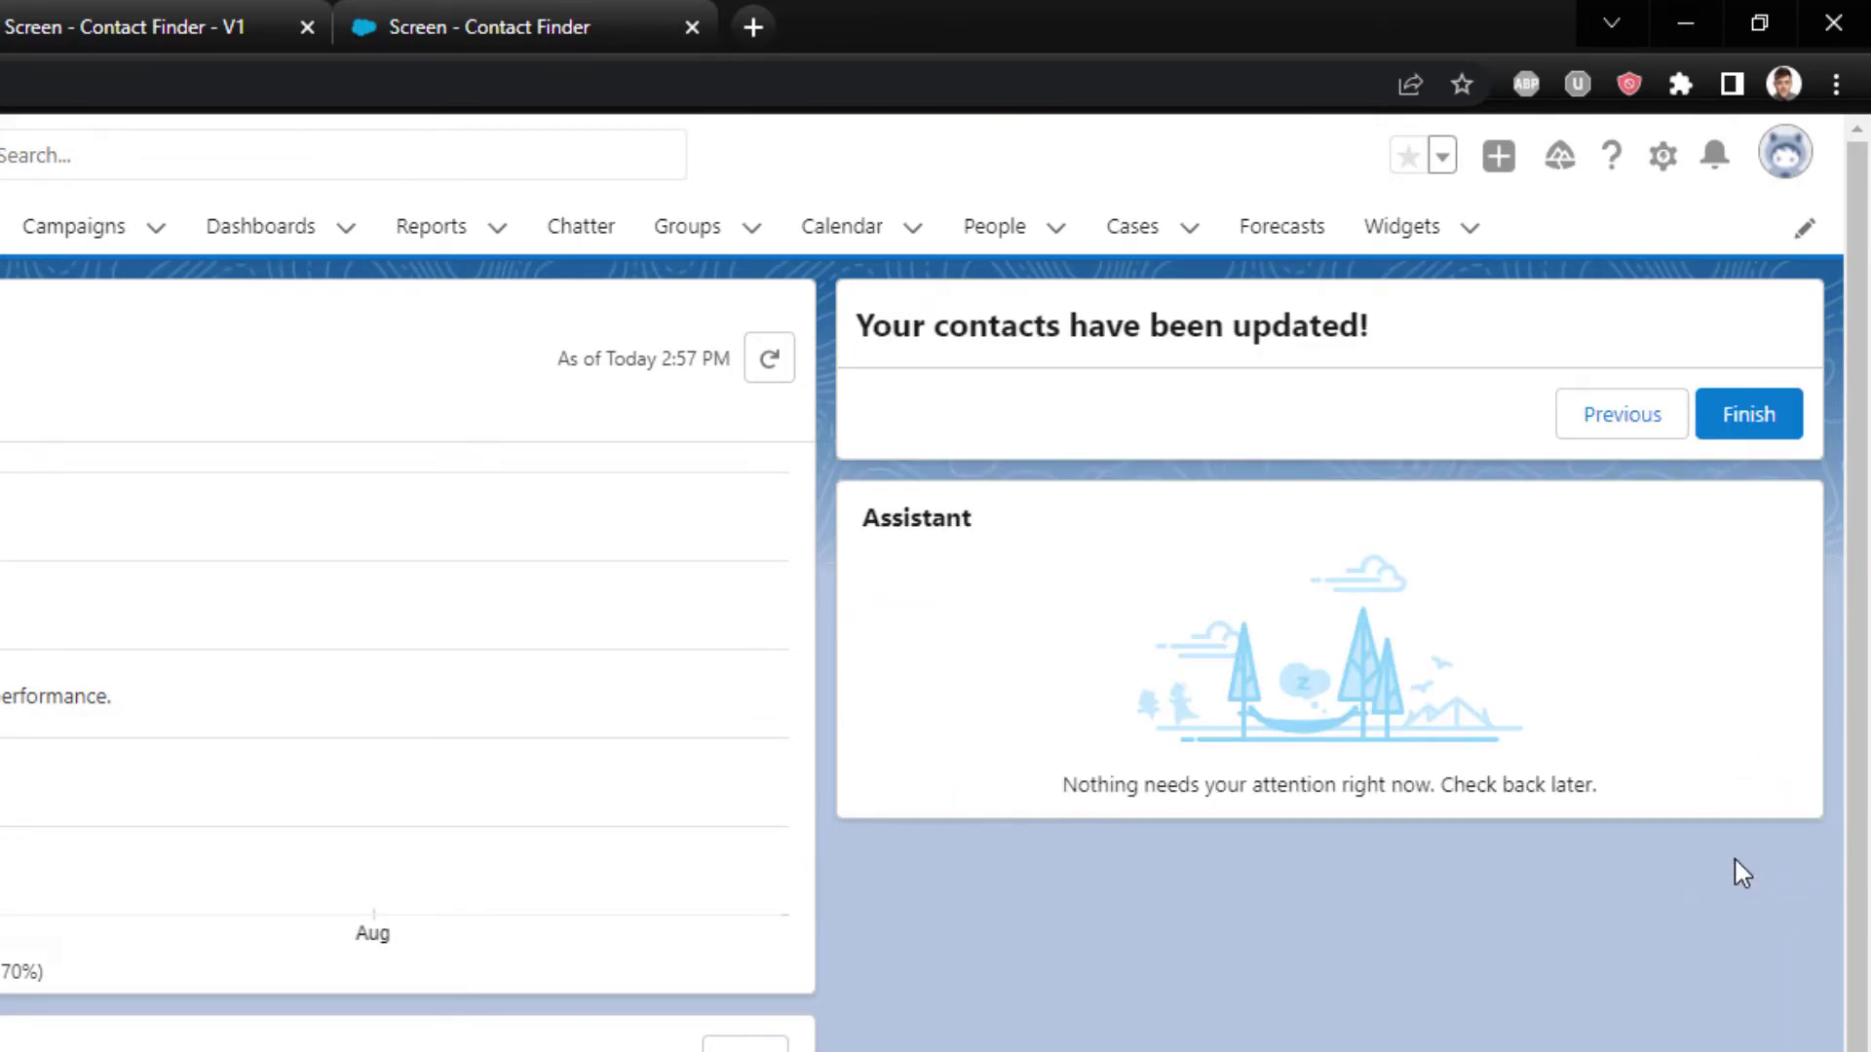
pyautogui.moveTo(898, 325); pyautogui.dragTo(1368, 331)
pyautogui.click(1174, 466)
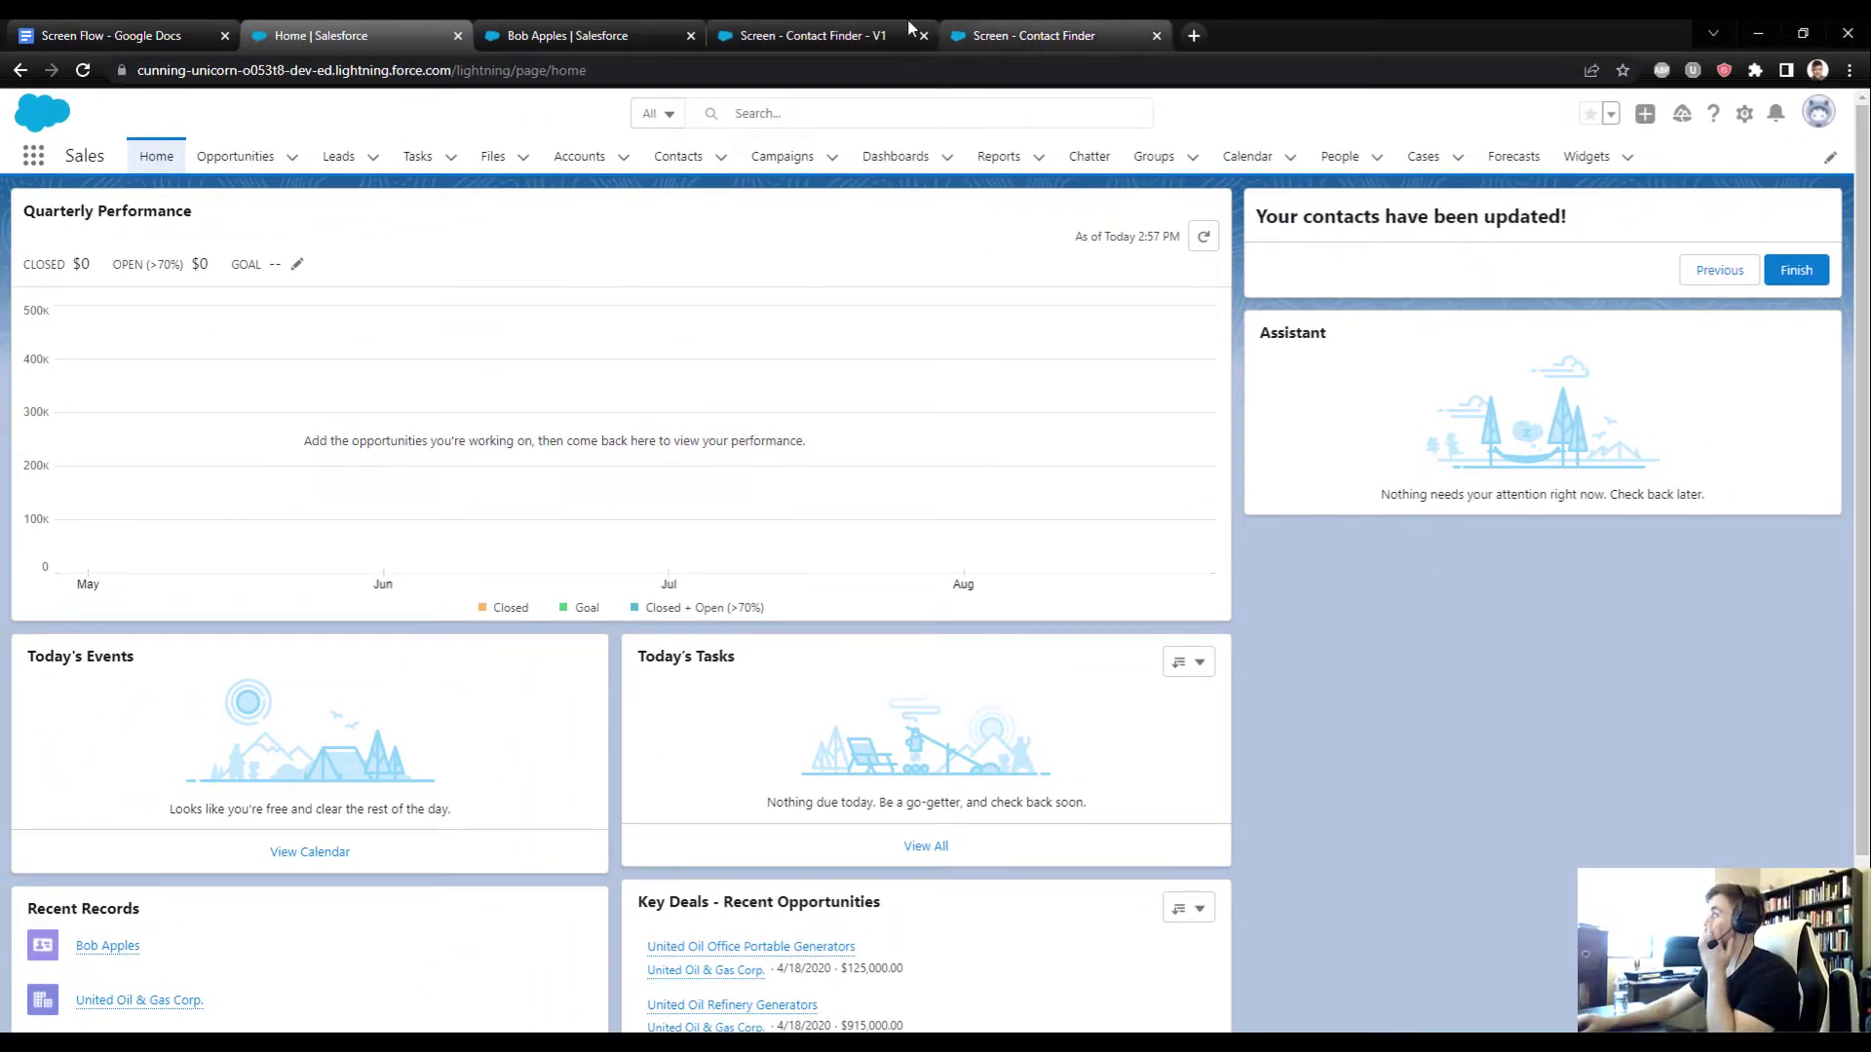
# Step: In Flow Builder, inspect ScreenSix's confirmation message component, then close the screen editor
pyautogui.click(844, 32)
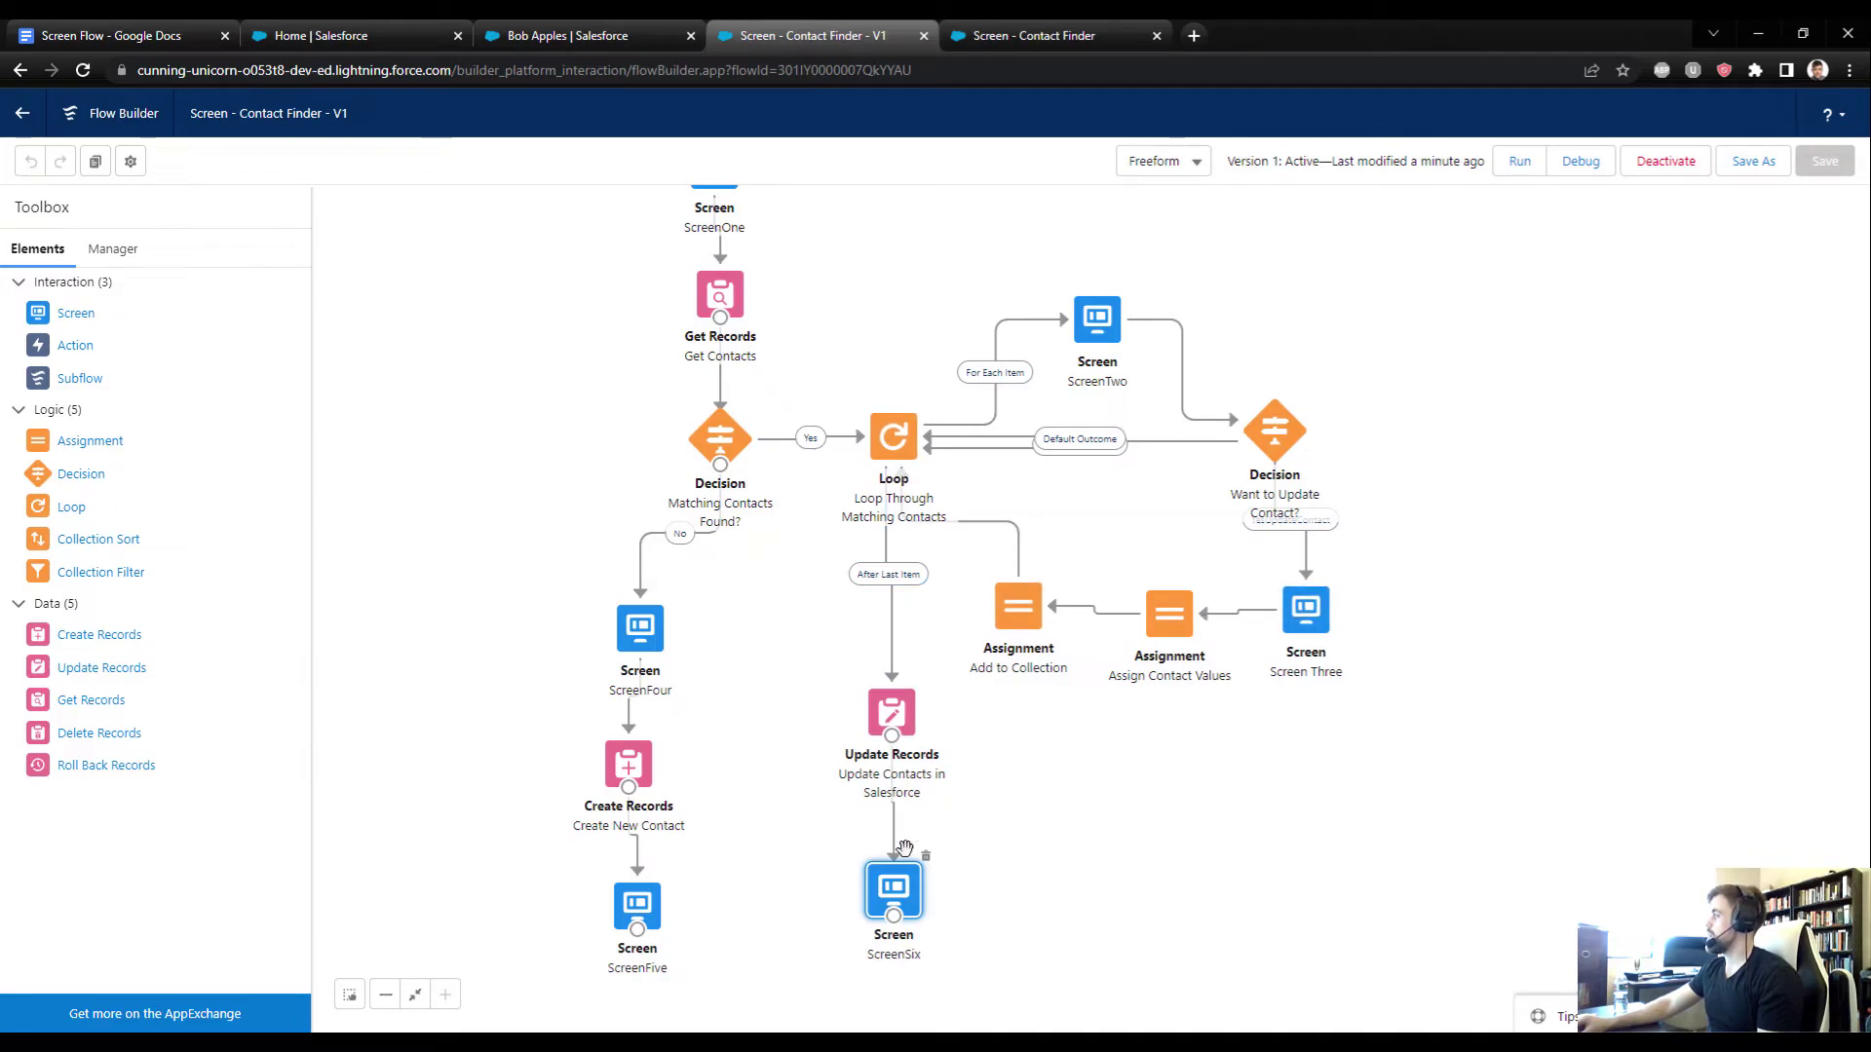
pyautogui.doubleClick(904, 895)
pyautogui.click(872, 304)
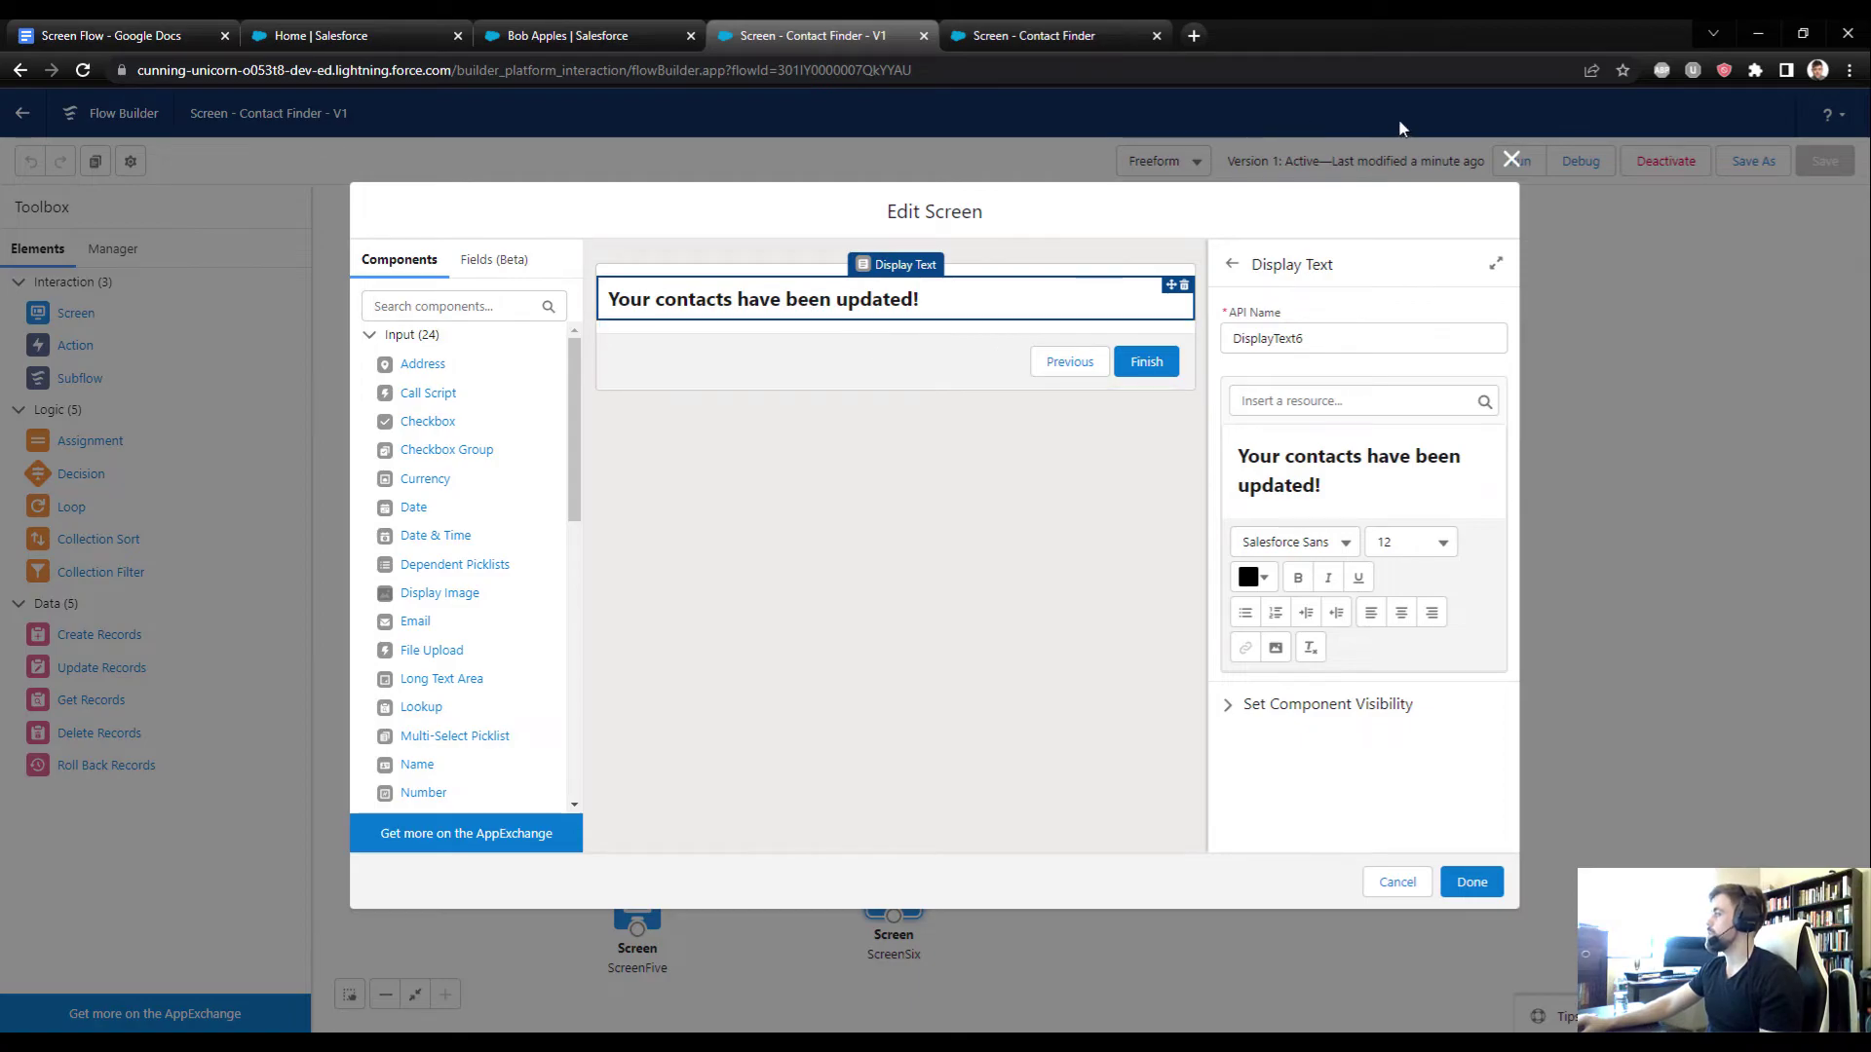
pyautogui.click(1512, 160)
# Step: Return to the Home tab and highlight the 'Your contacts have been updated!' message
pyautogui.click(556, 29)
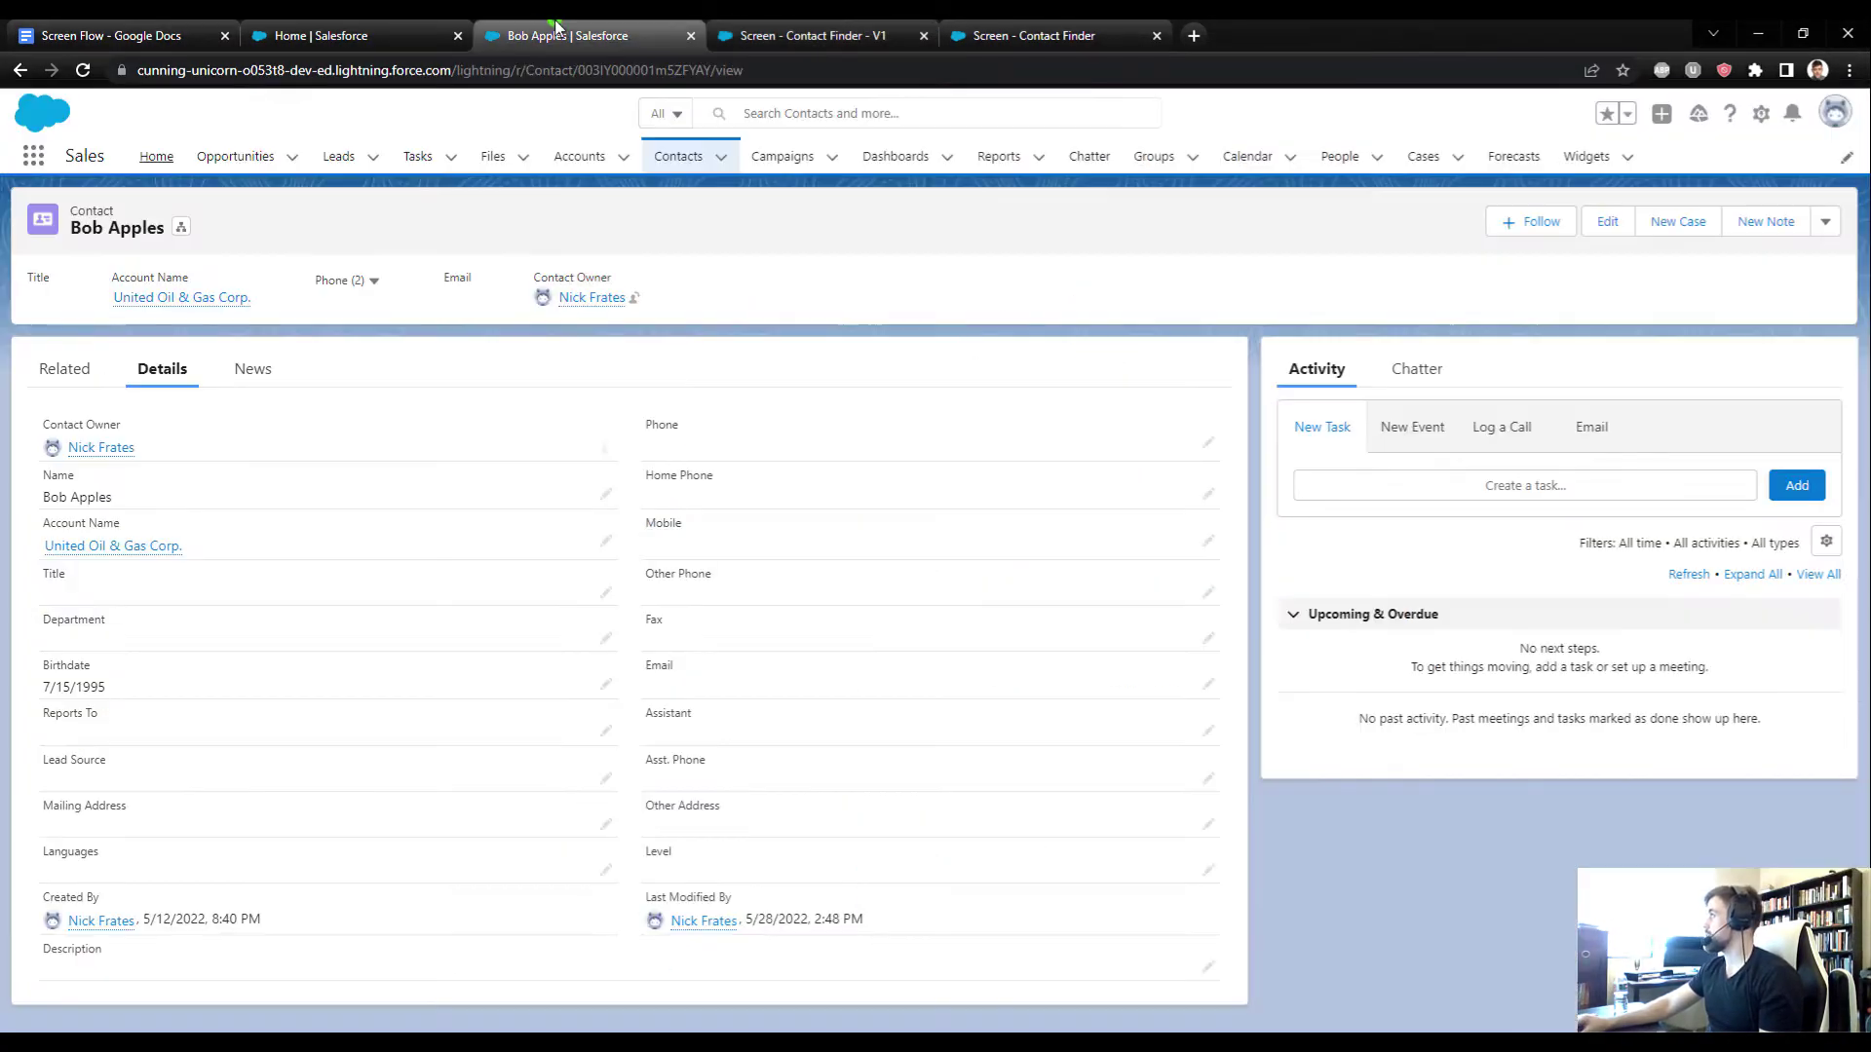
pyautogui.click(1042, 35)
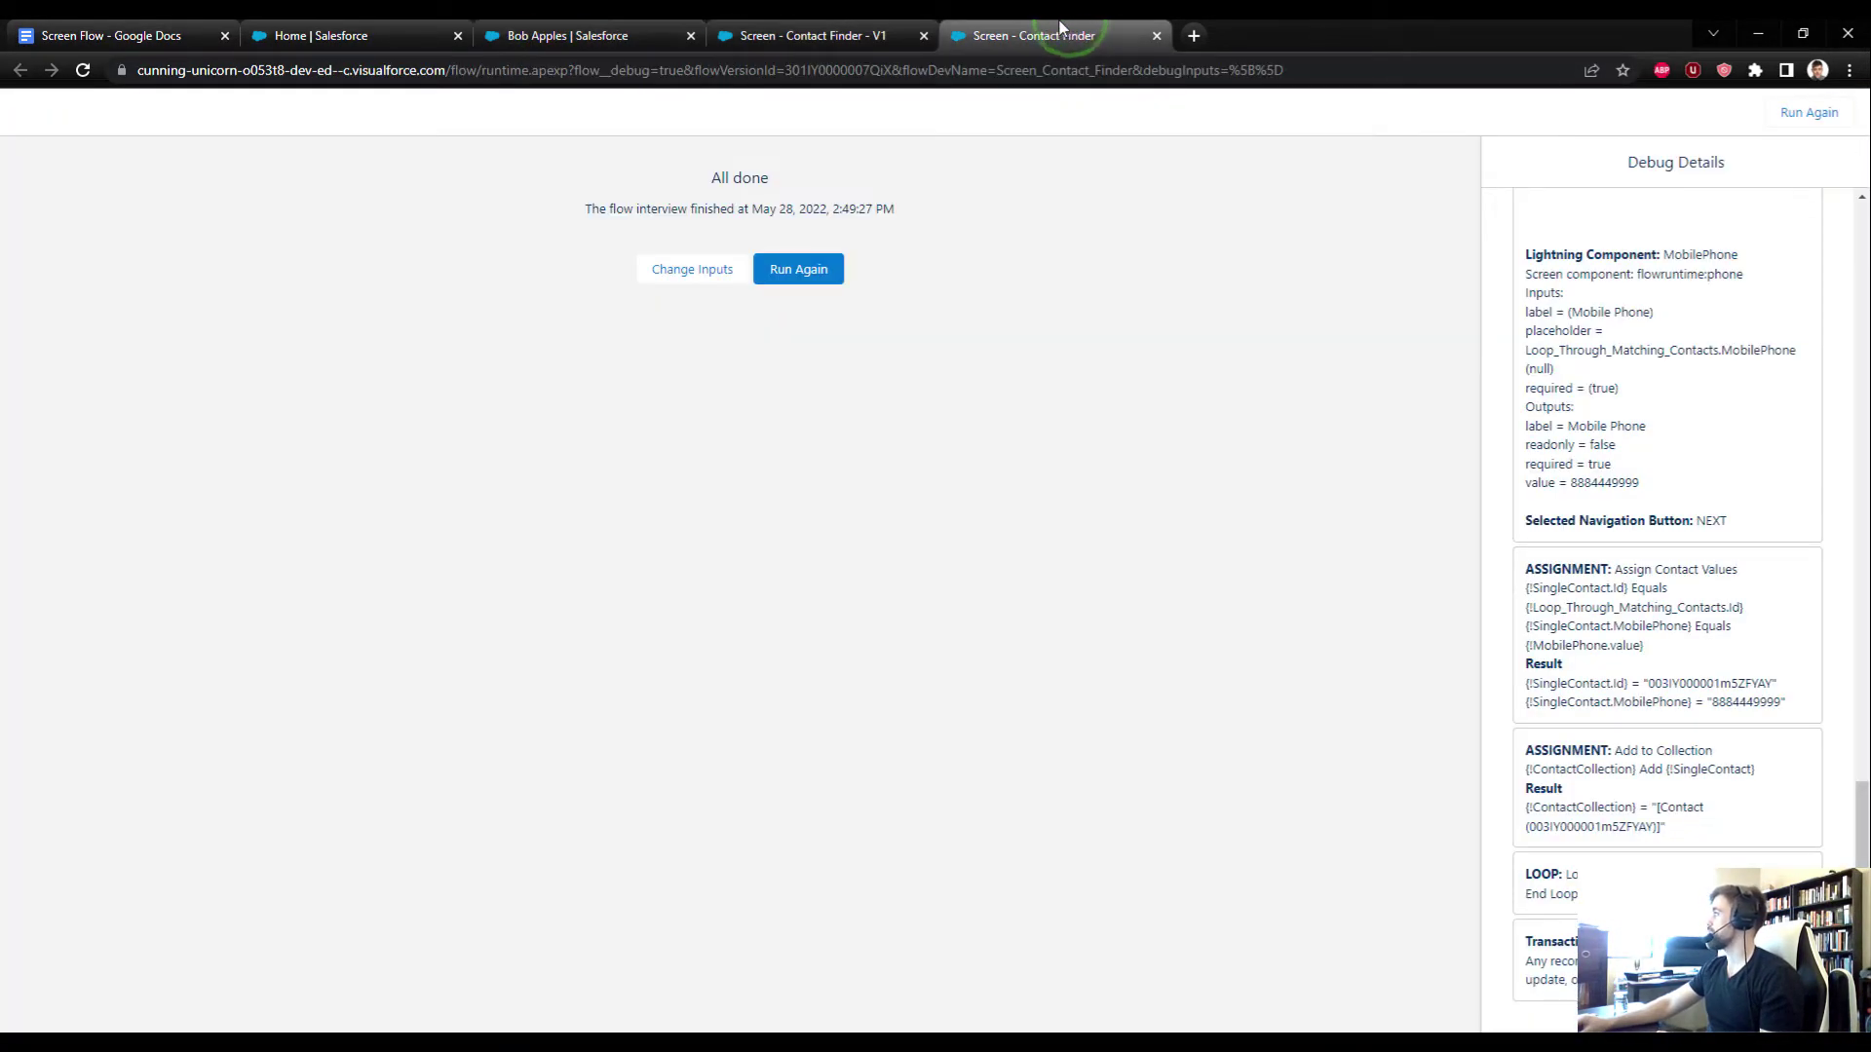
pyautogui.click(290, 33)
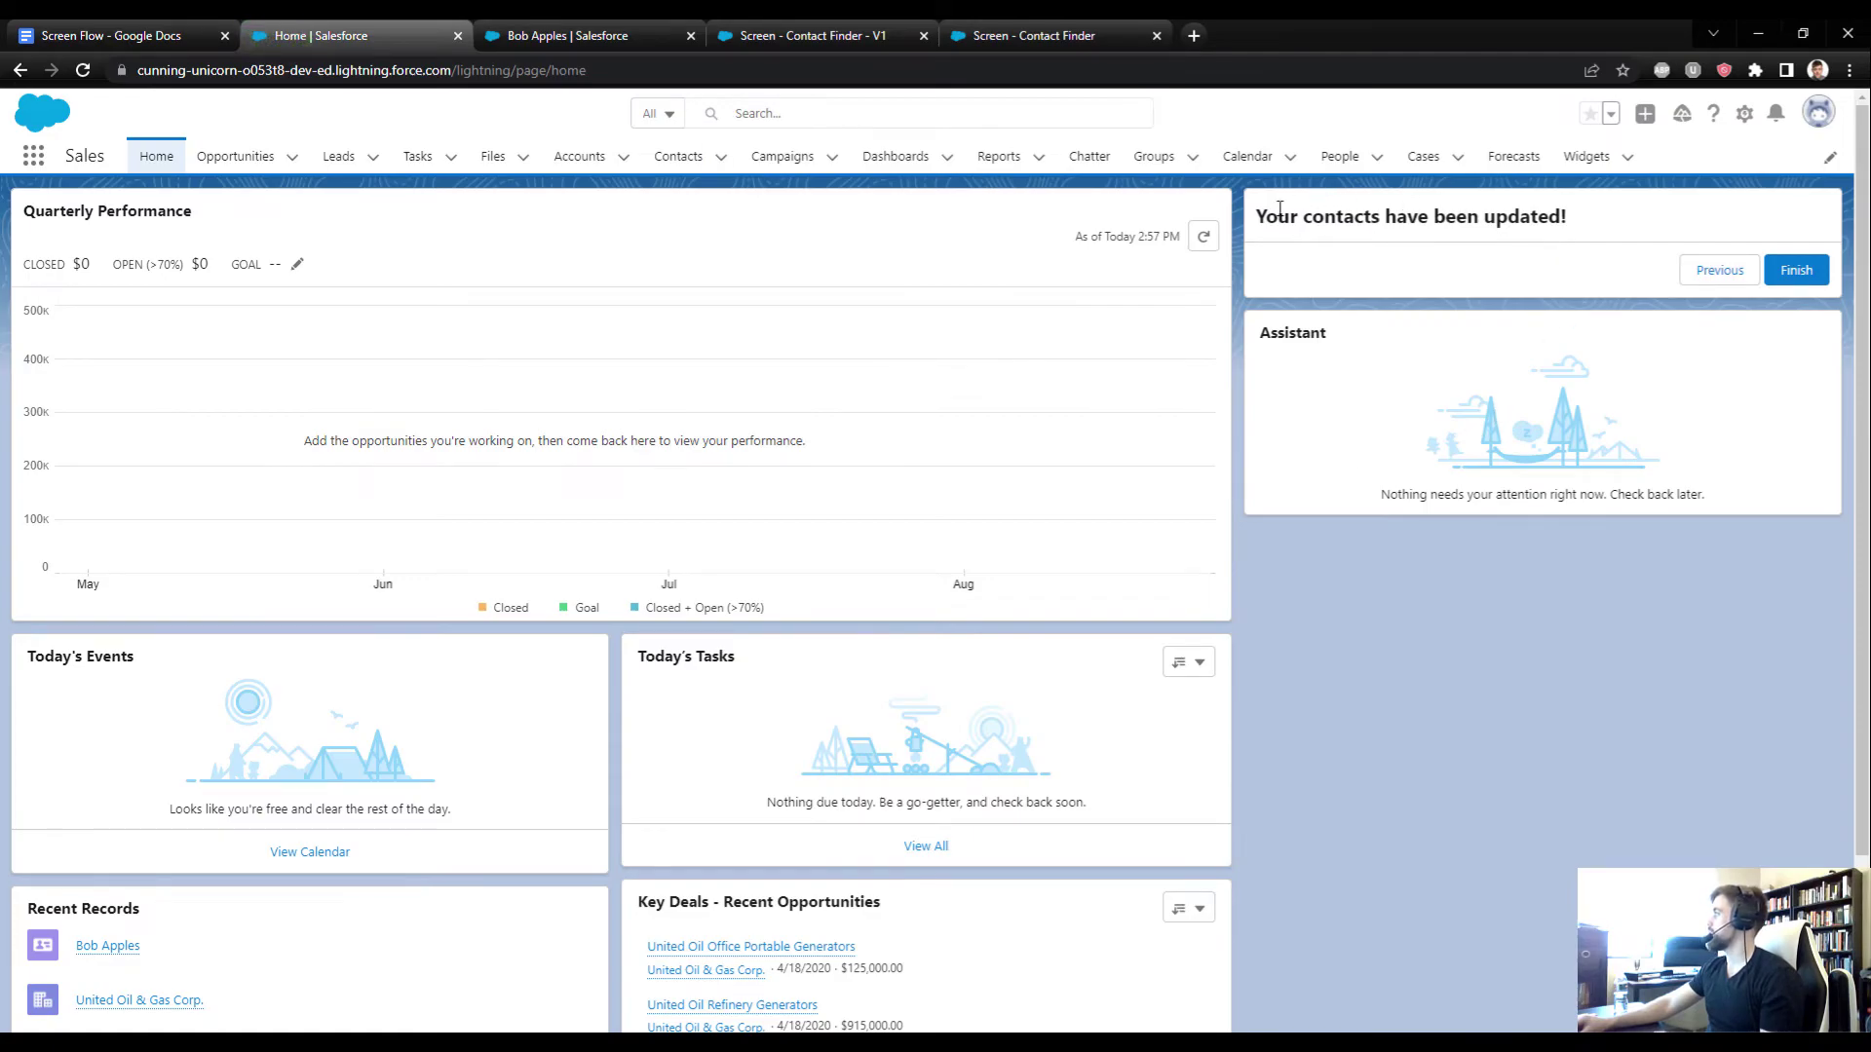
pyautogui.moveTo(1363, 219); pyautogui.dragTo(1525, 243)
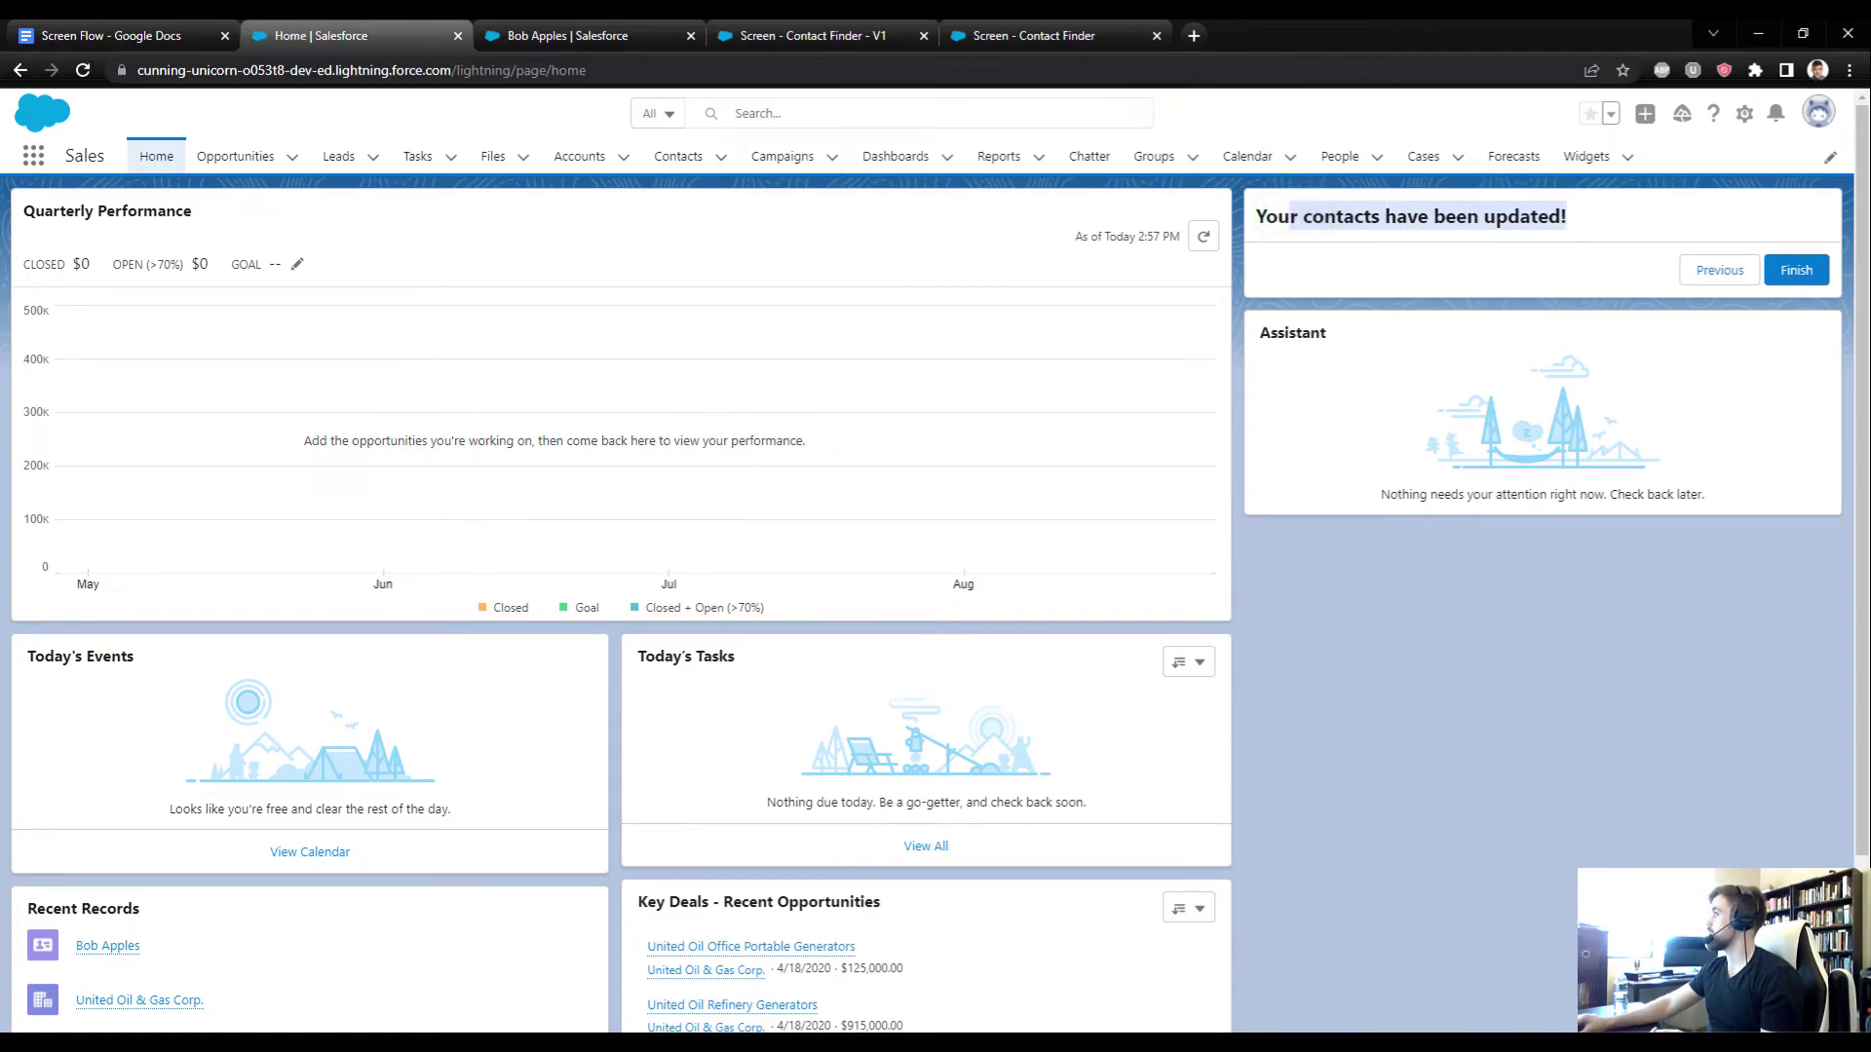
# Step: Reload Home and search the Contact Finder with the test contact's name and birthdate
pyautogui.click(84, 71)
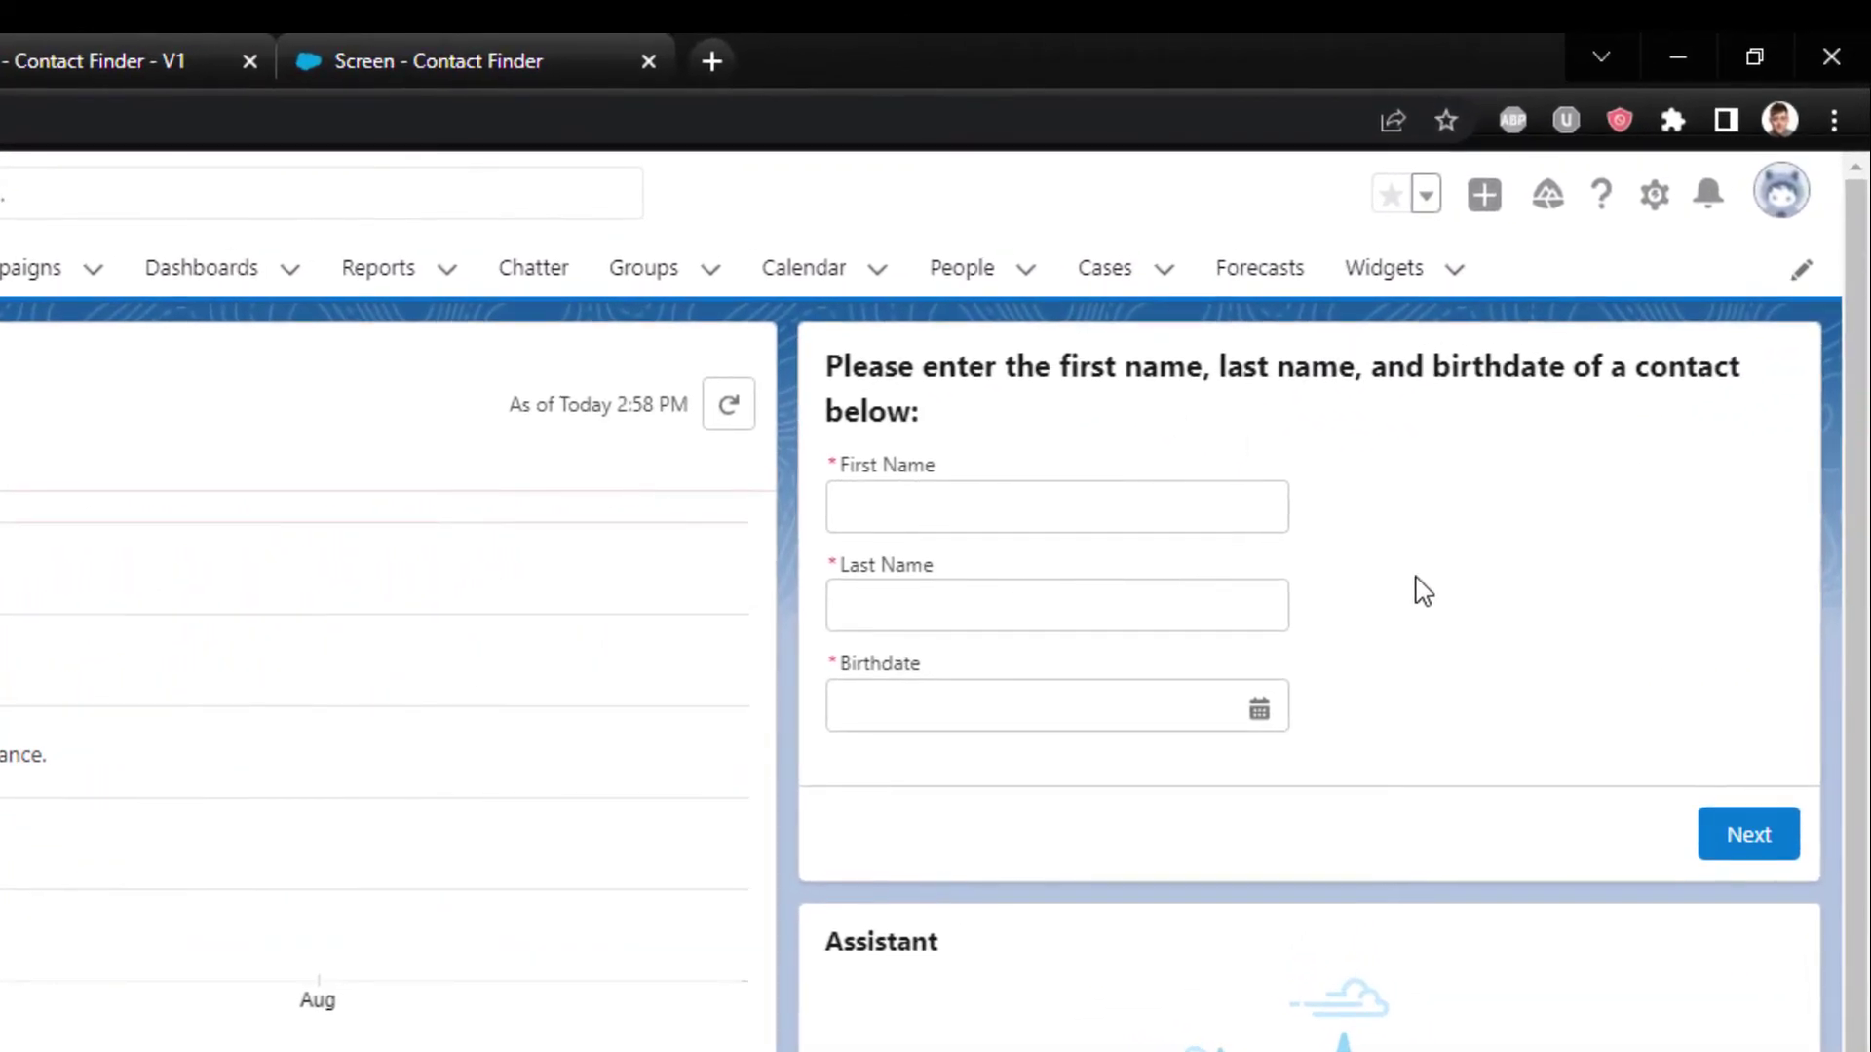
pyautogui.click(1415, 294)
pyautogui.write('Bob')
pyautogui.press('Tab')
pyautogui.write('A')
pyautogui.press('Tab')
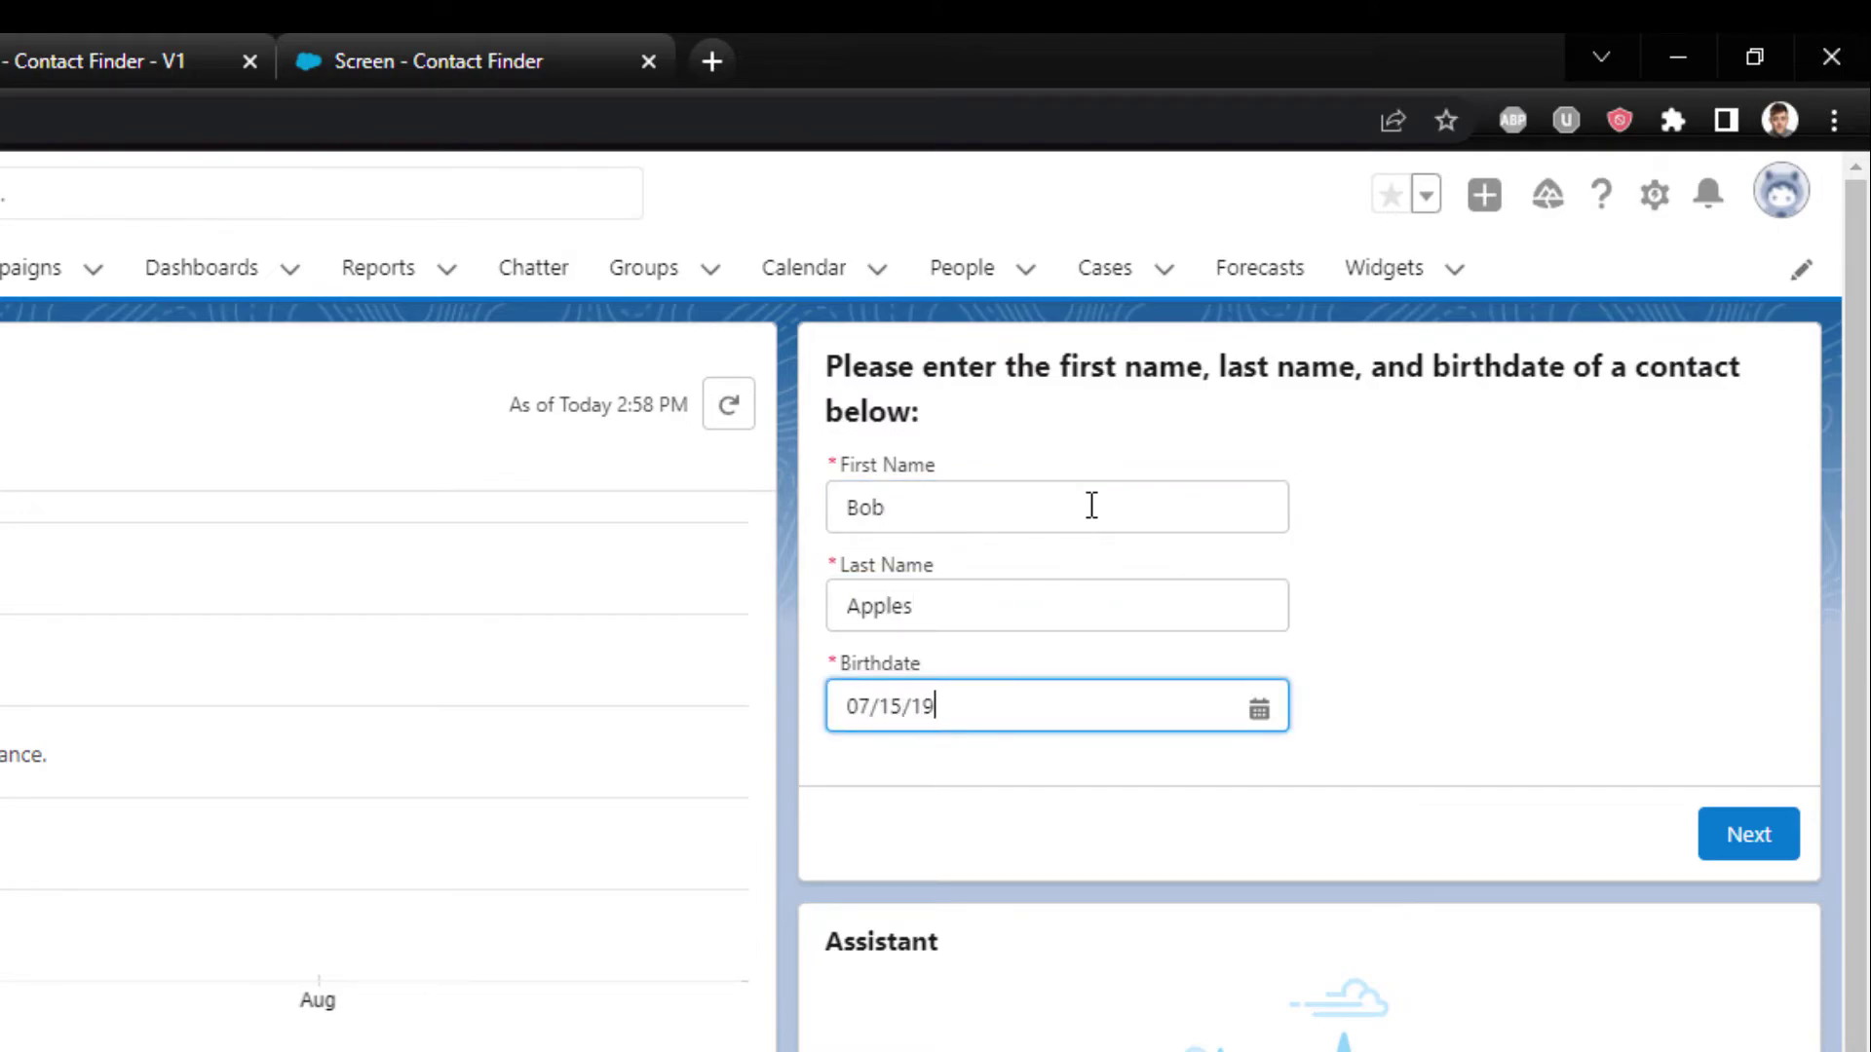
pyautogui.click(1731, 846)
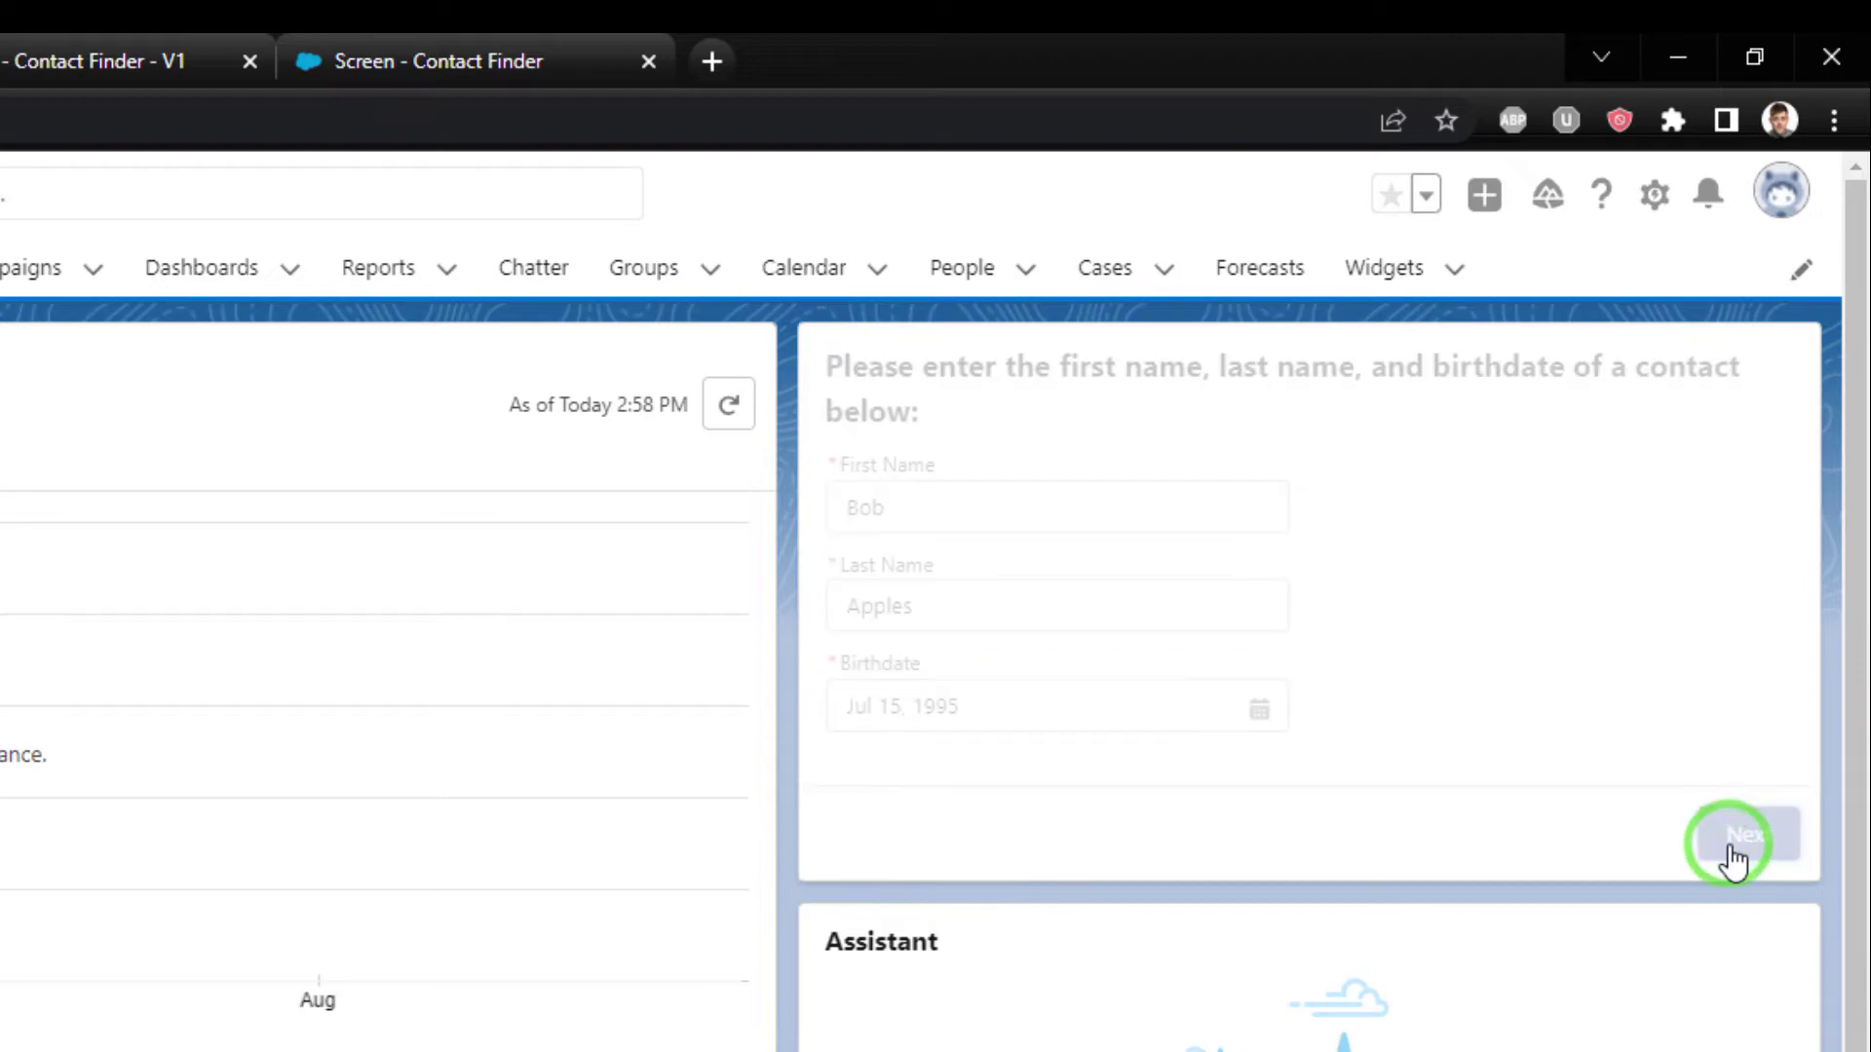
# Step: Choose Yes to update the found contact and submit its new mobile phone number
pyautogui.click(959, 853)
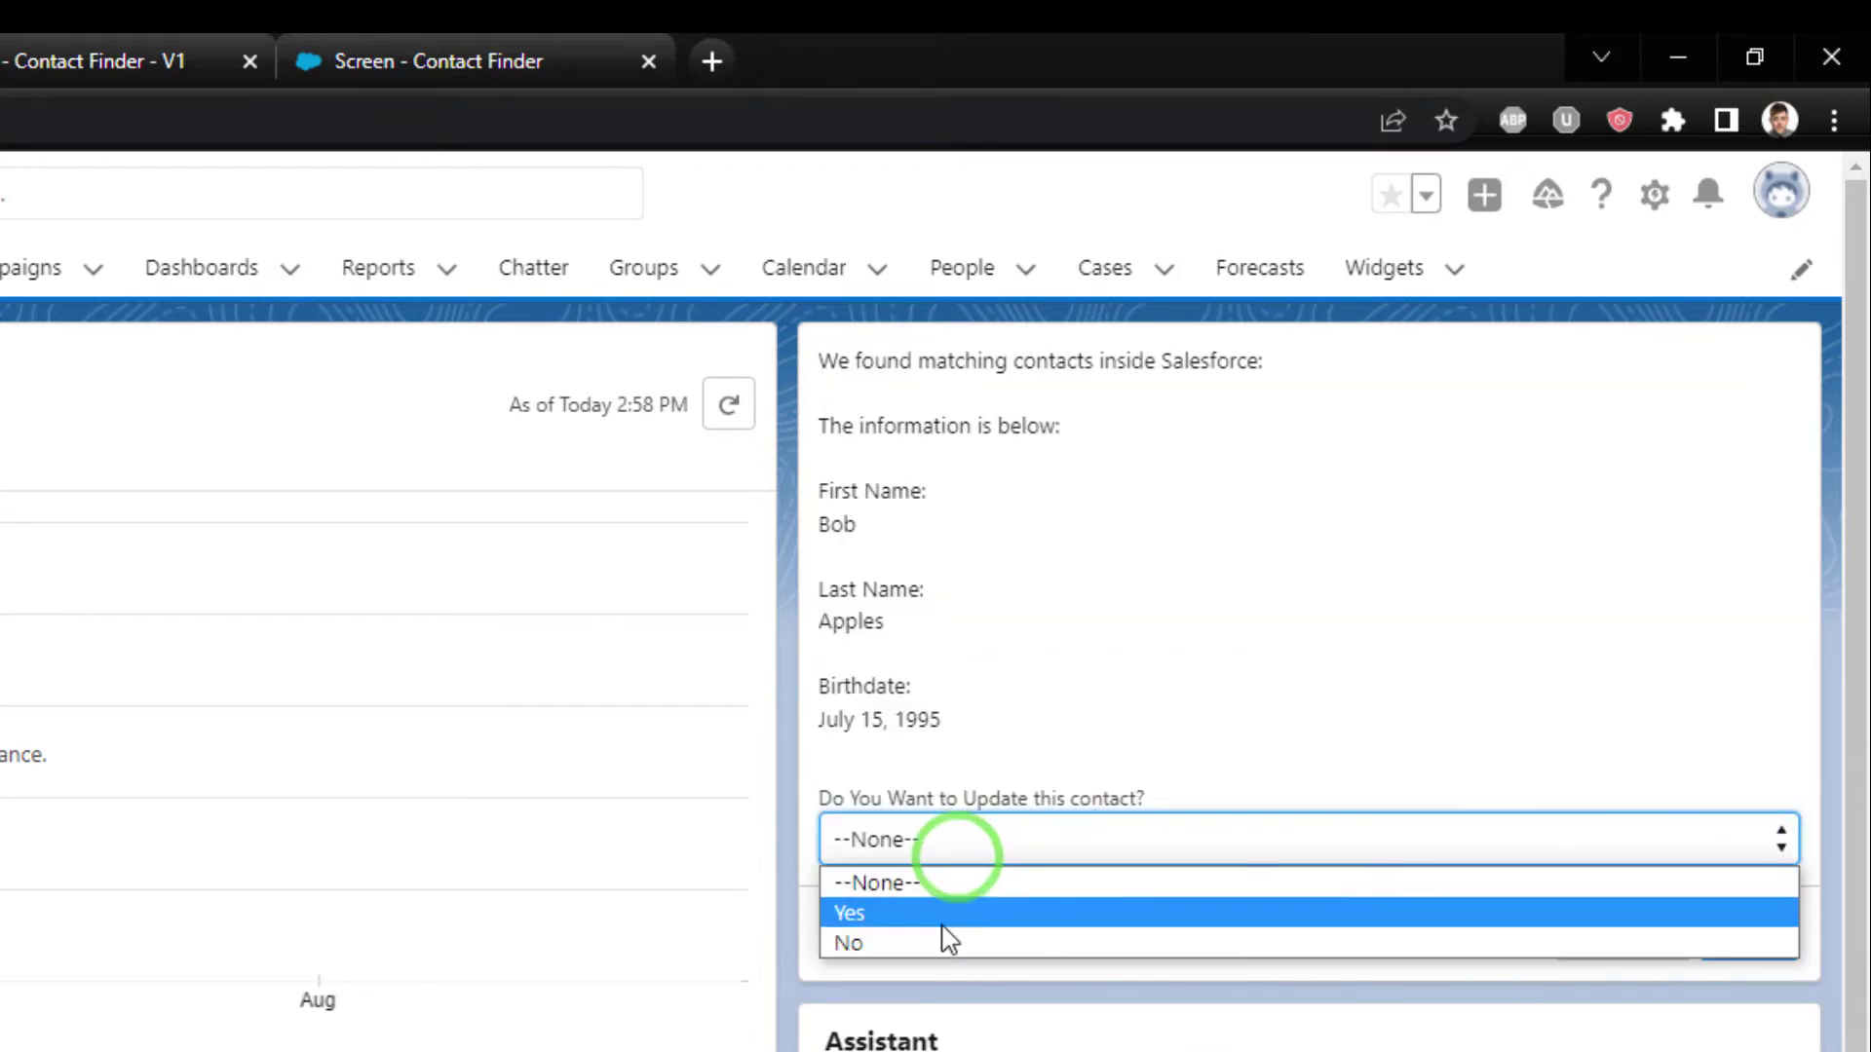
pyautogui.click(912, 910)
pyautogui.click(1749, 933)
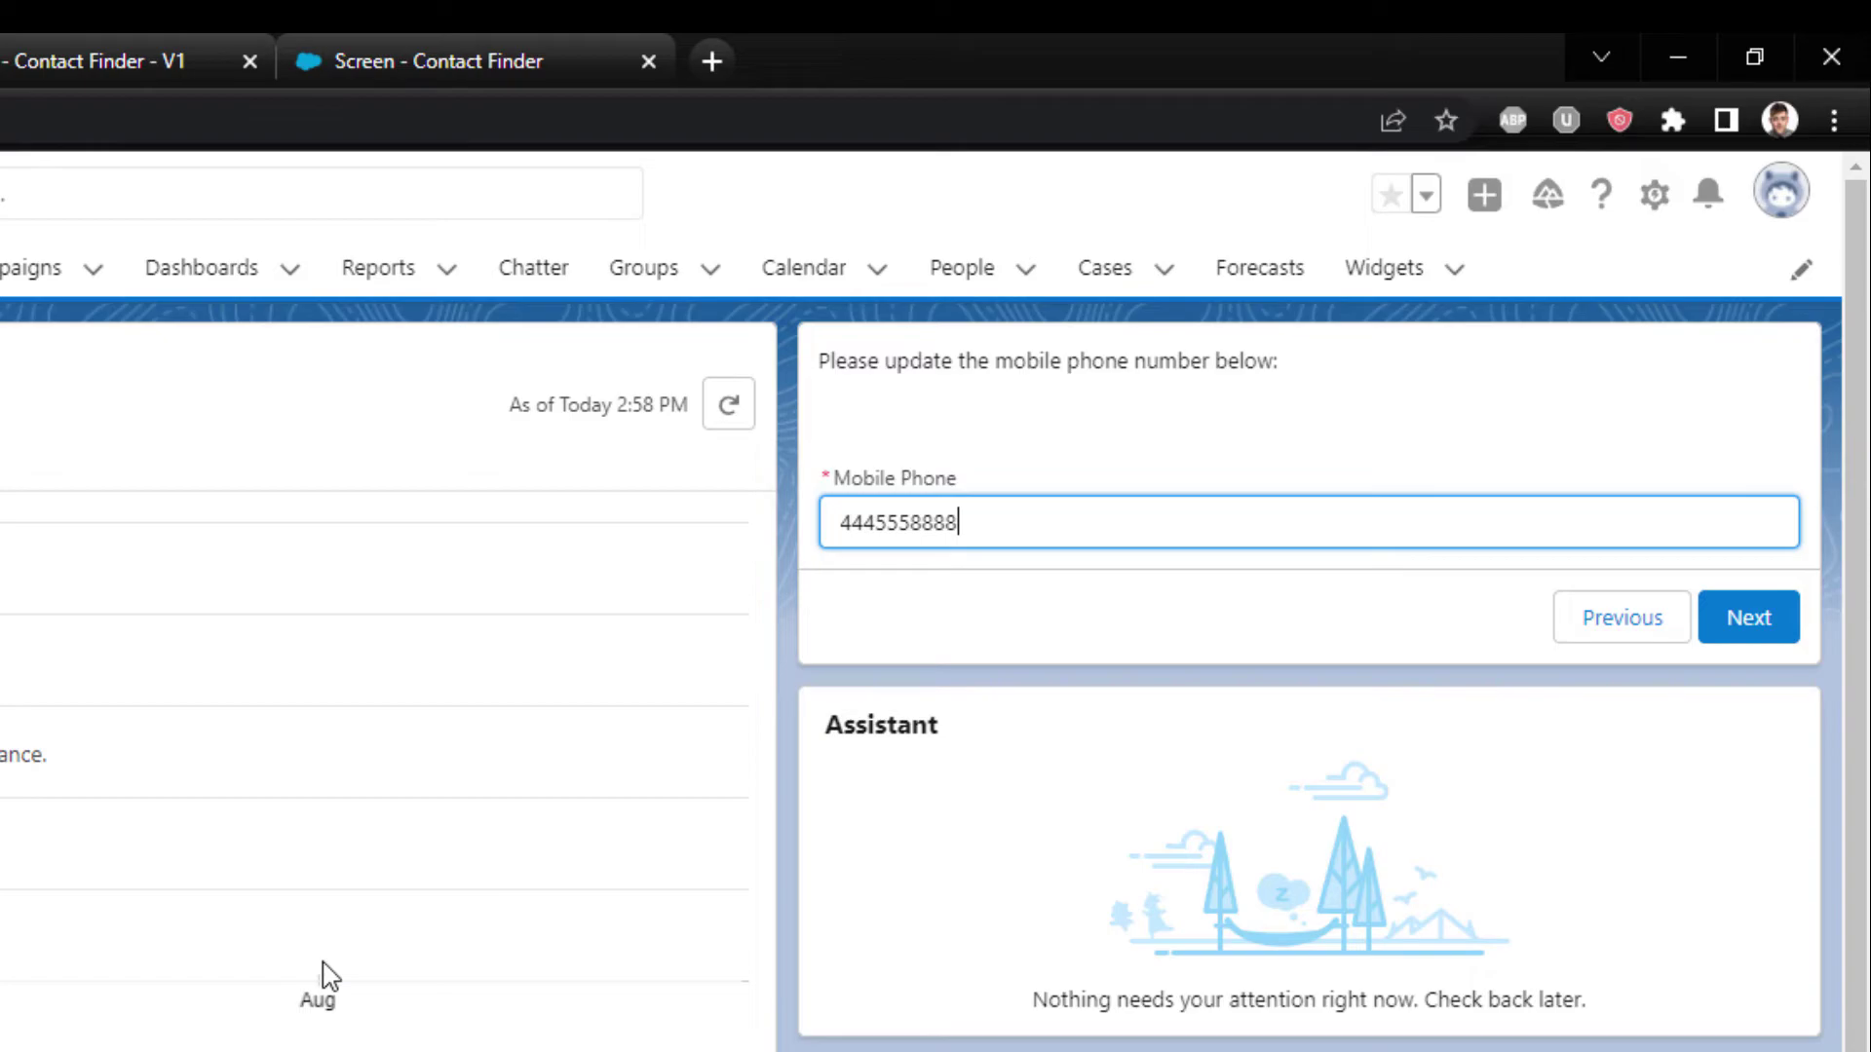
pyautogui.click(1720, 621)
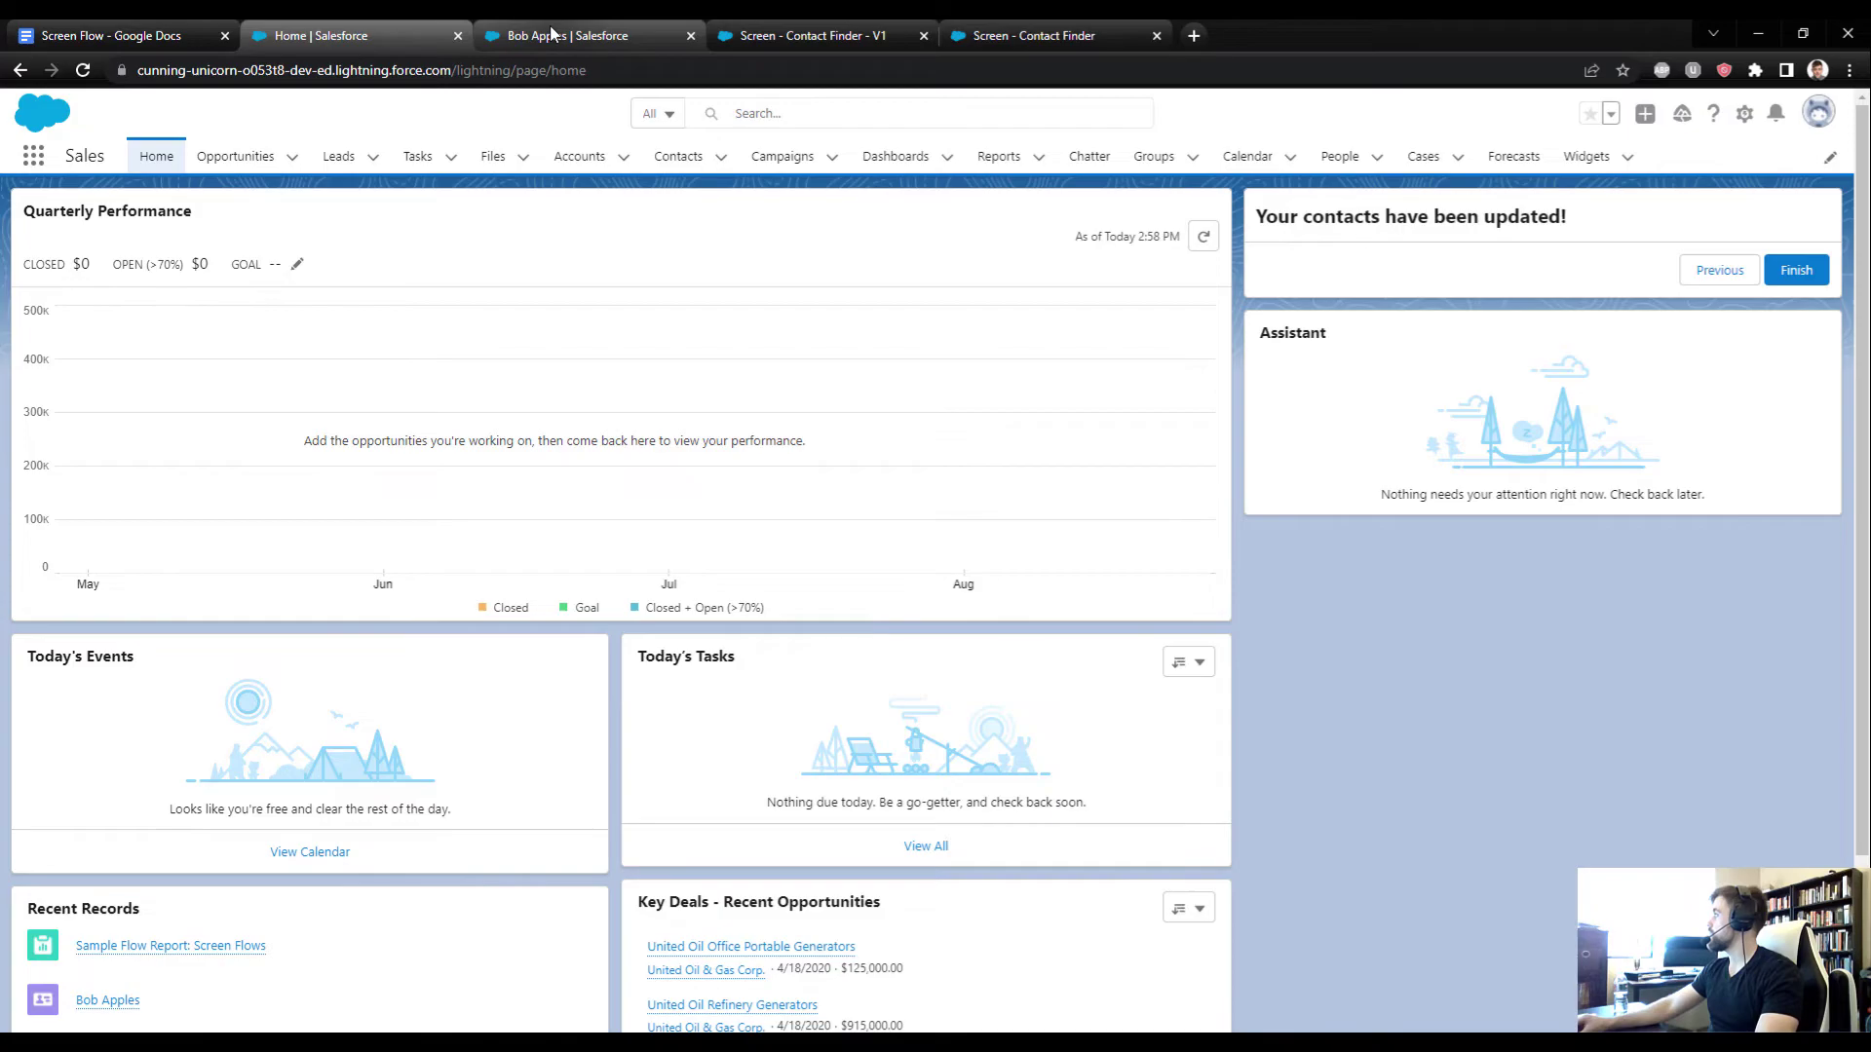
# Step: Reload the contact's record and view its Details to confirm the new mobile number
pyautogui.click(550, 34)
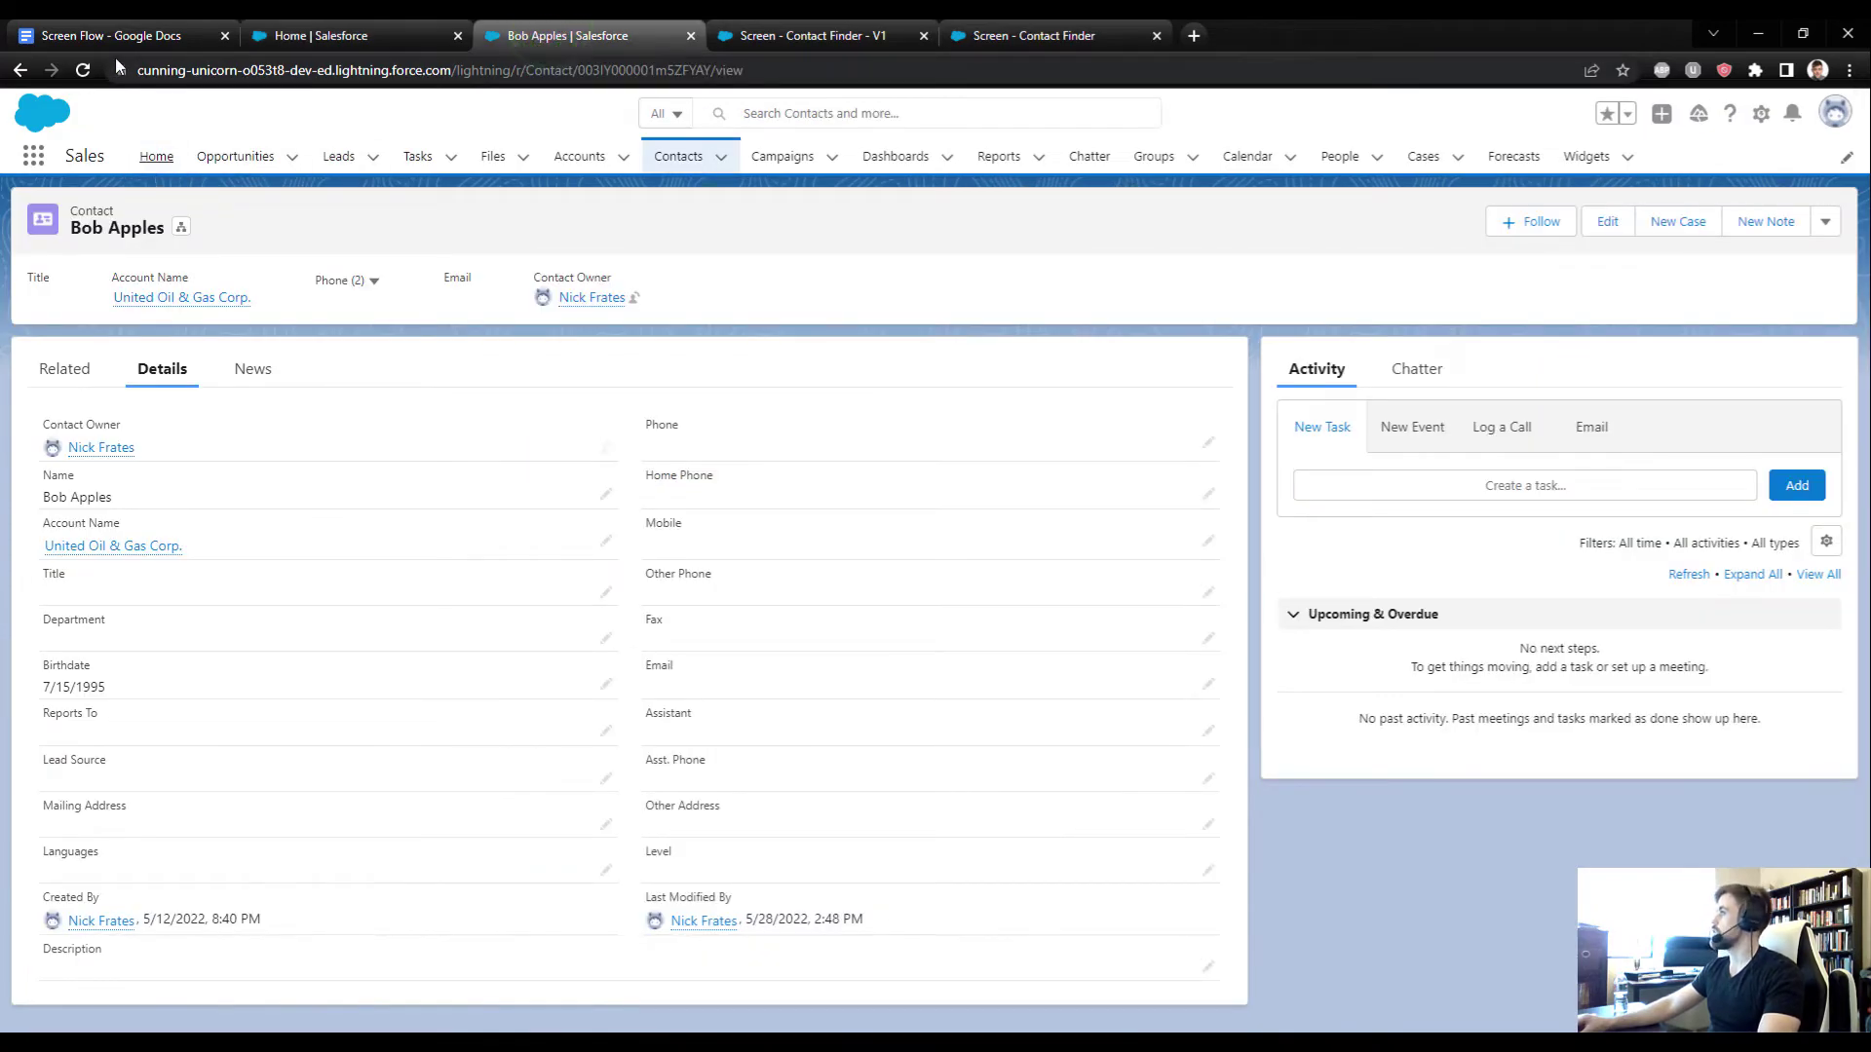
pyautogui.click(87, 68)
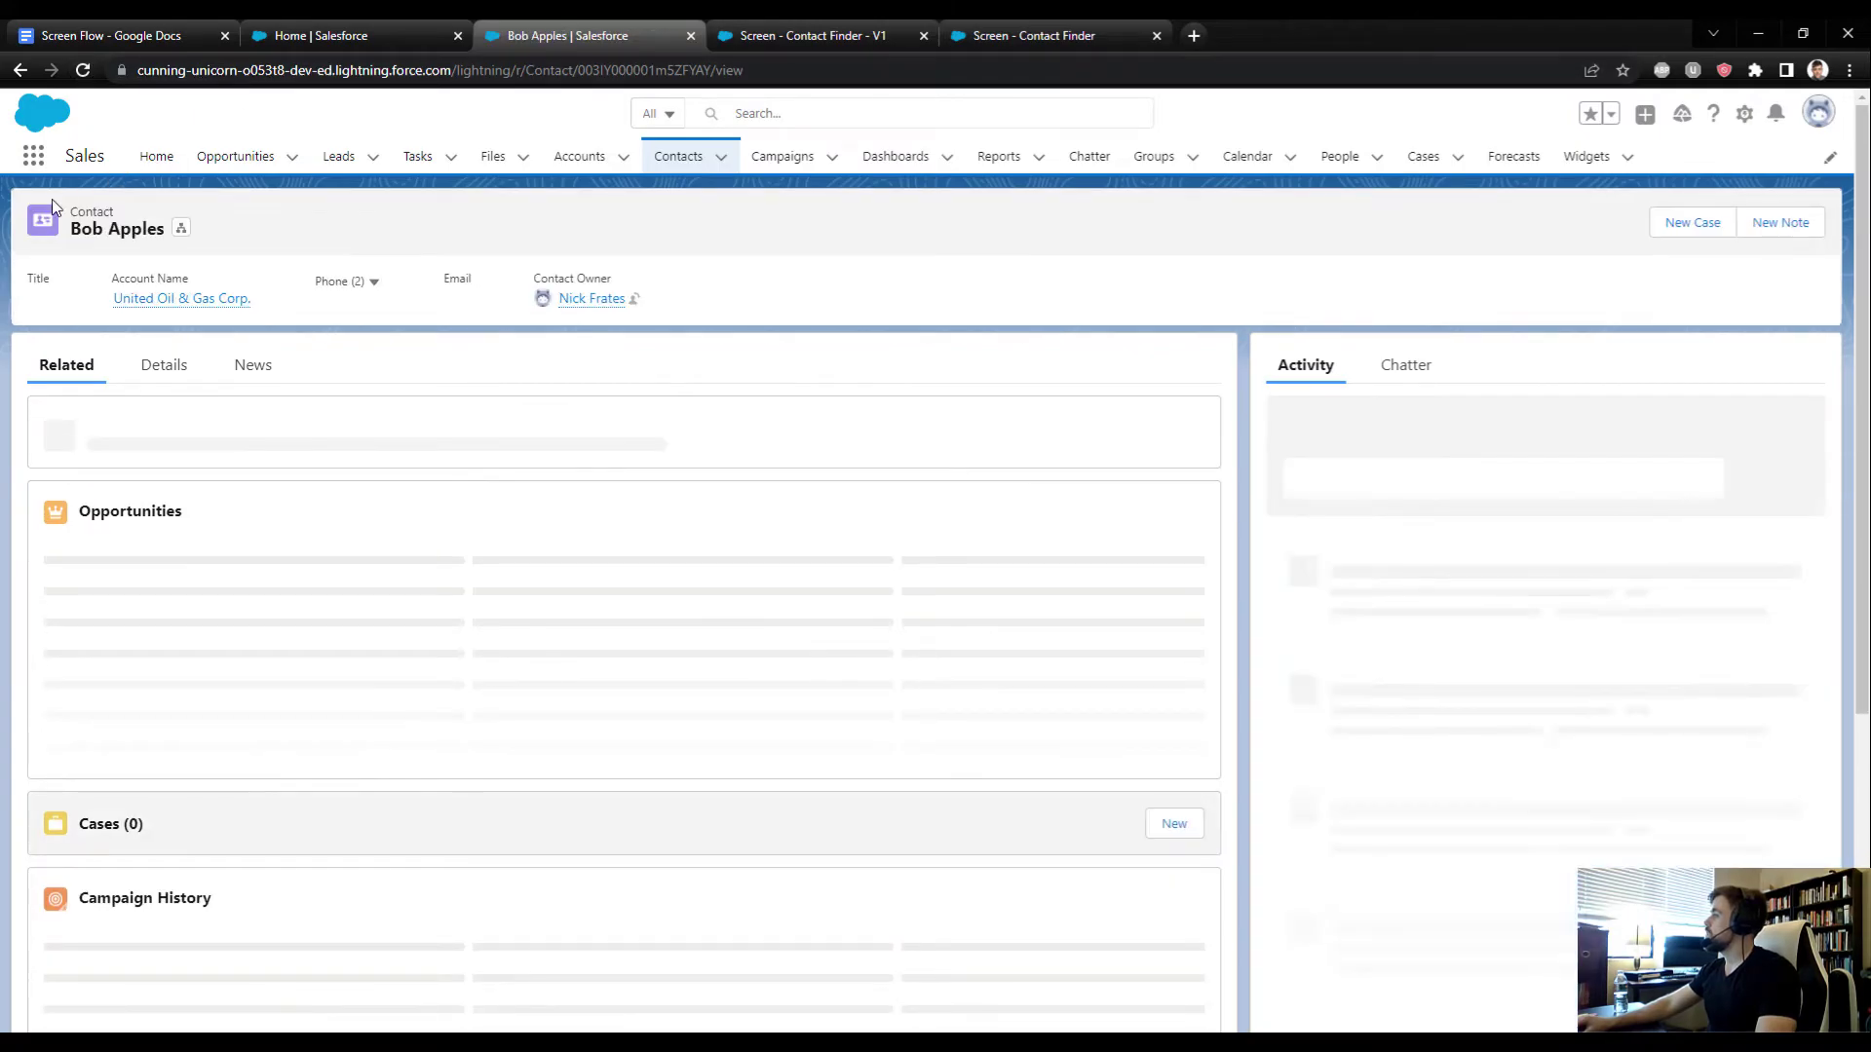
pyautogui.click(154, 367)
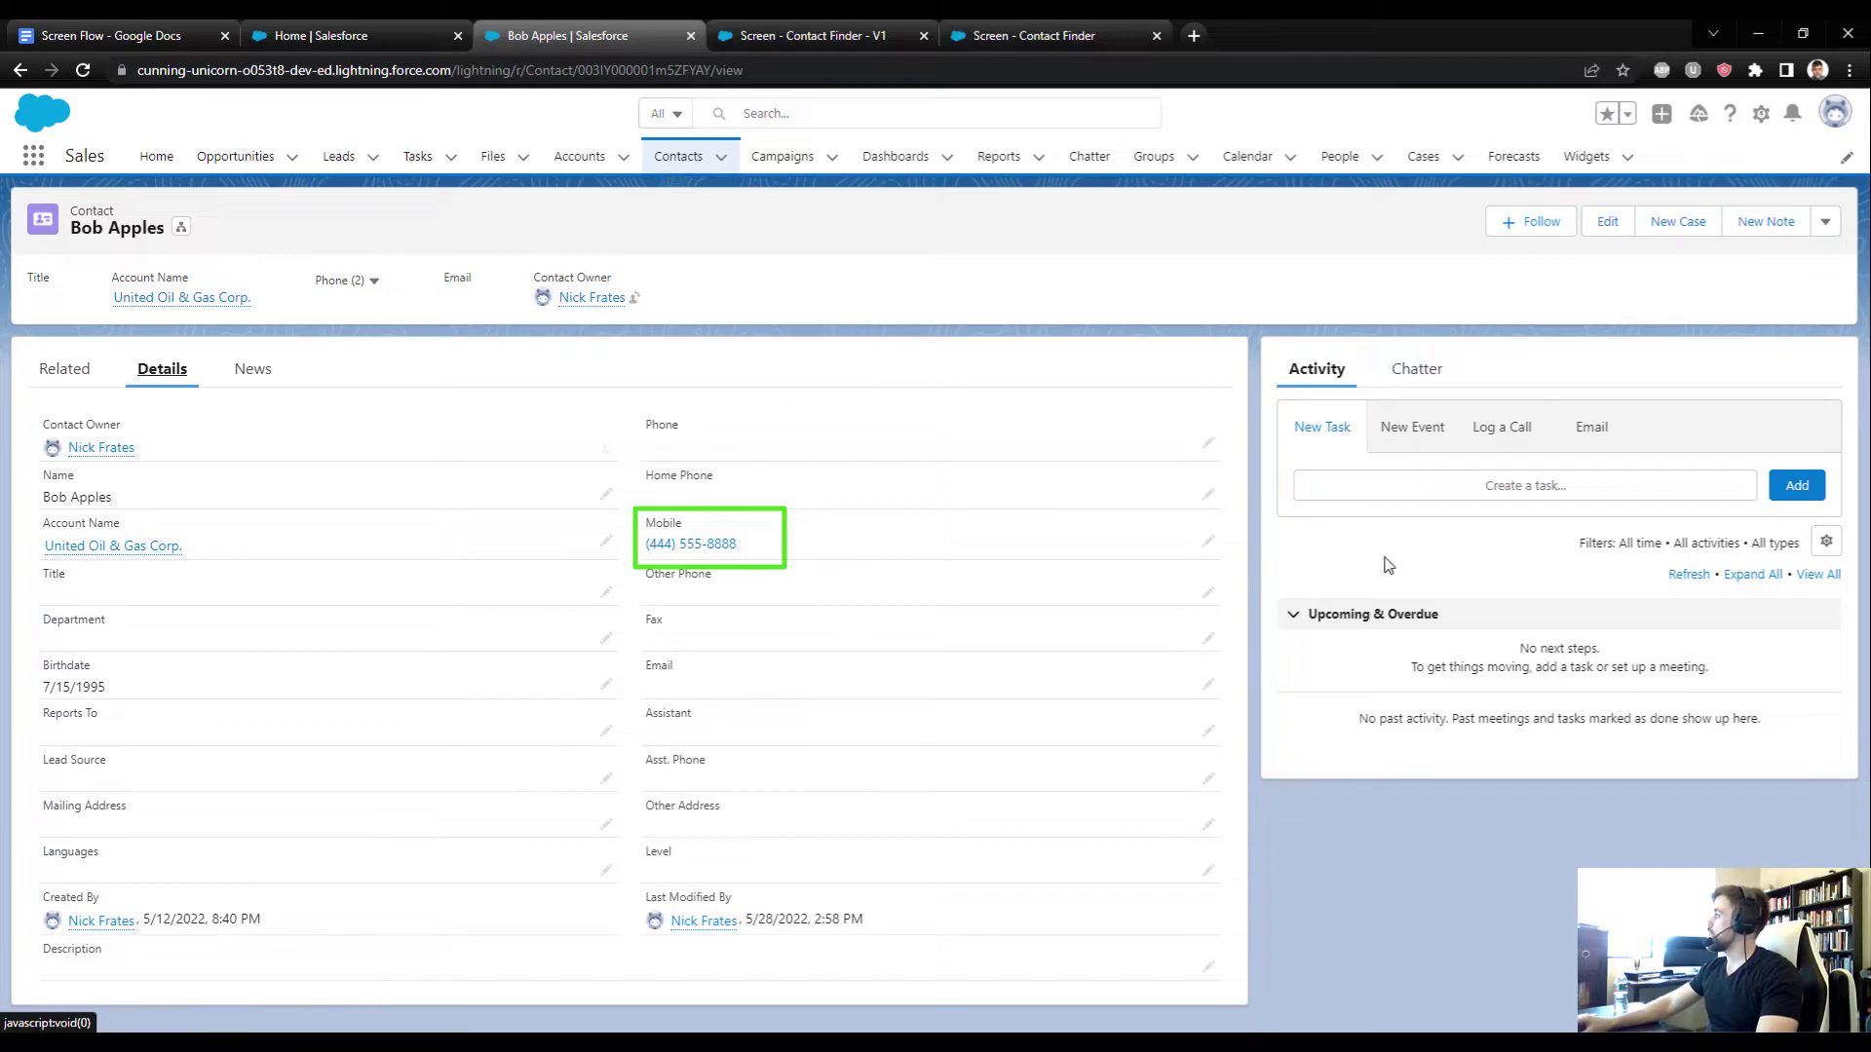
# Step: Clear the contact's Mobile field and save the record
pyautogui.click(1208, 542)
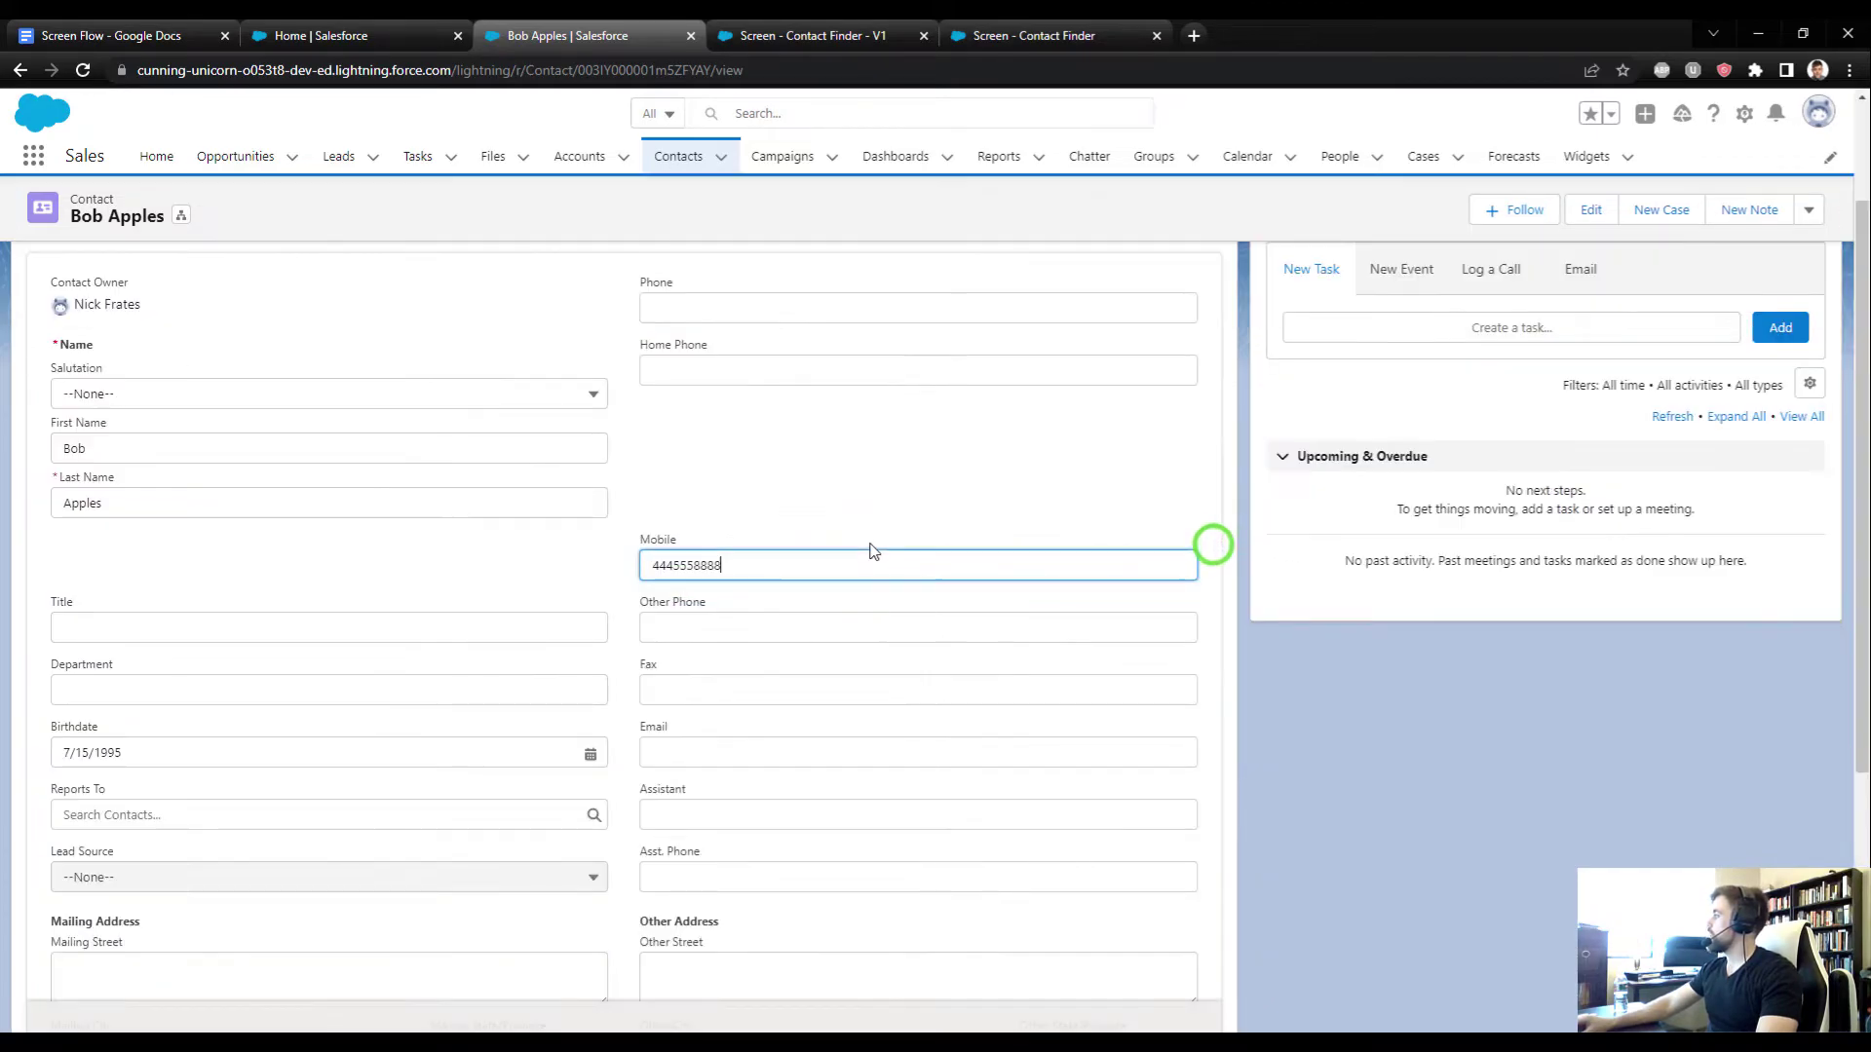
pyautogui.press('BackSpace')
pyautogui.click(661, 1001)
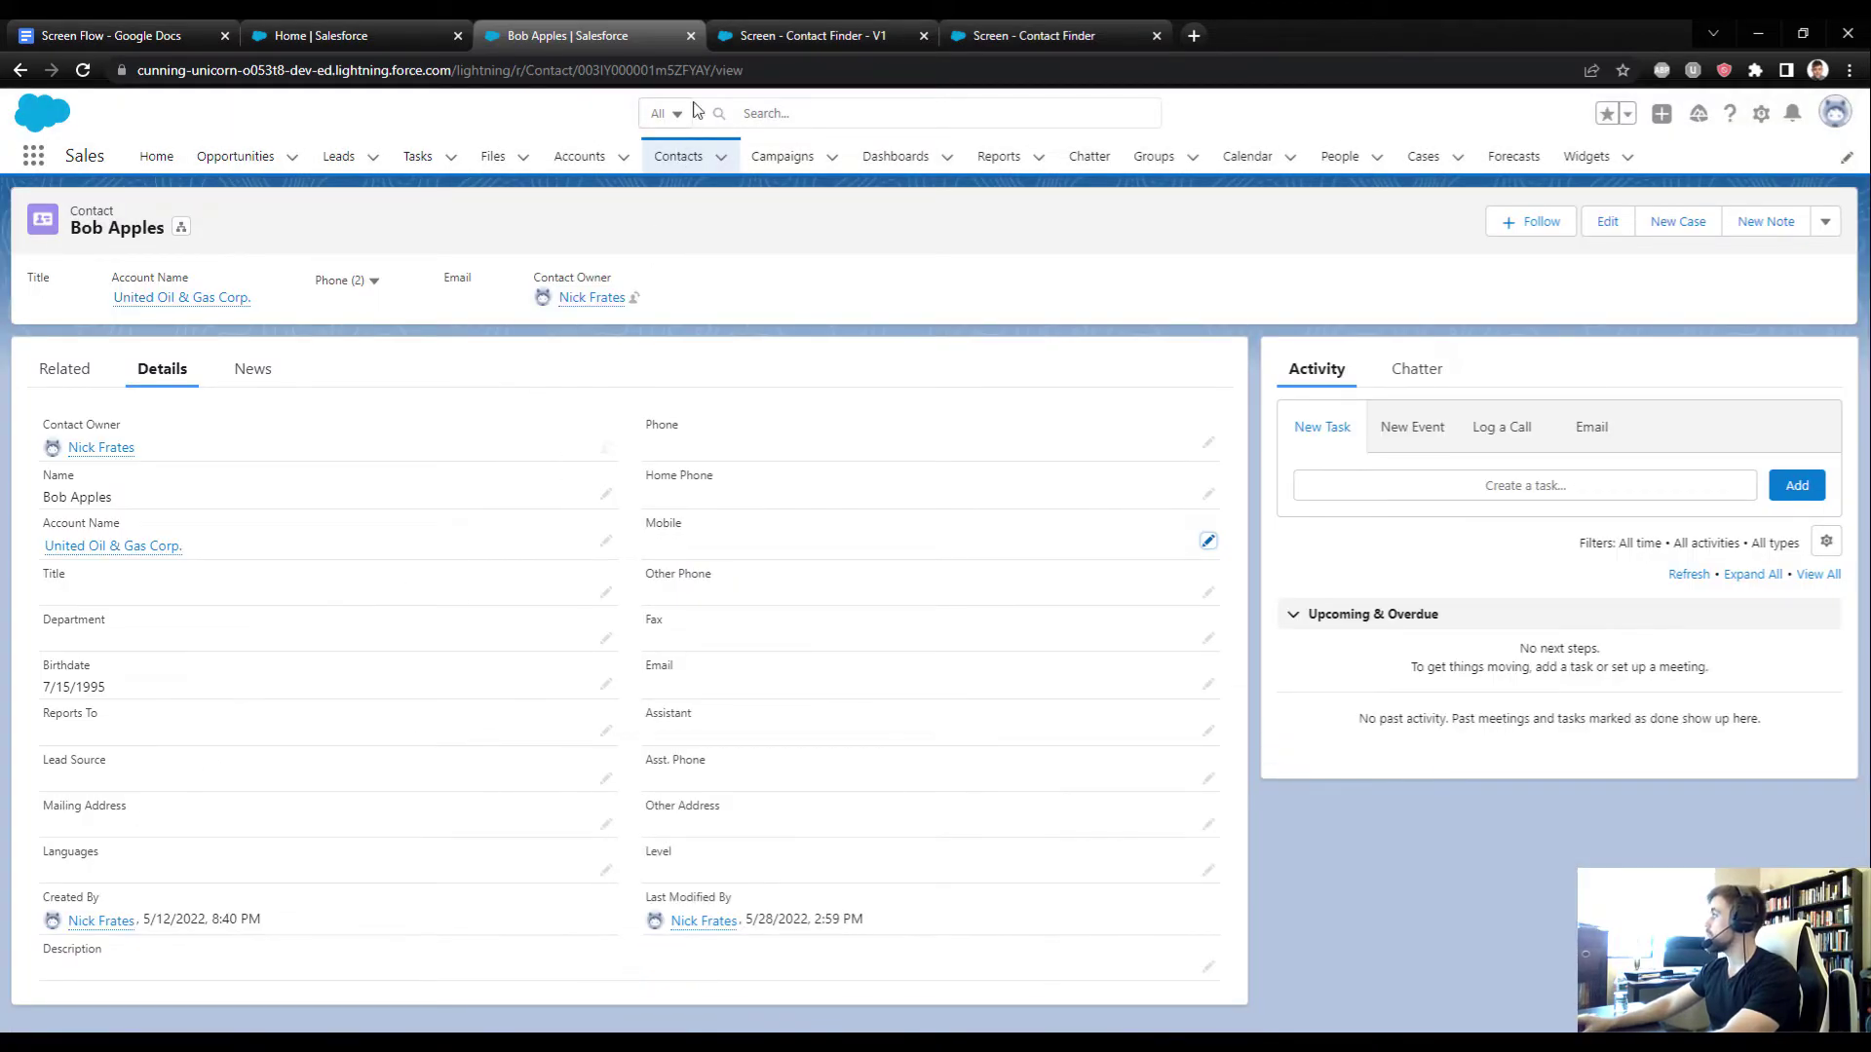
pyautogui.keyDown('ctrl'); pyautogui.keyDown('shift'); pyautogui.click(669, 173); pyautogui.keyUp('shift'); pyautogui.keyUp('ctrl')
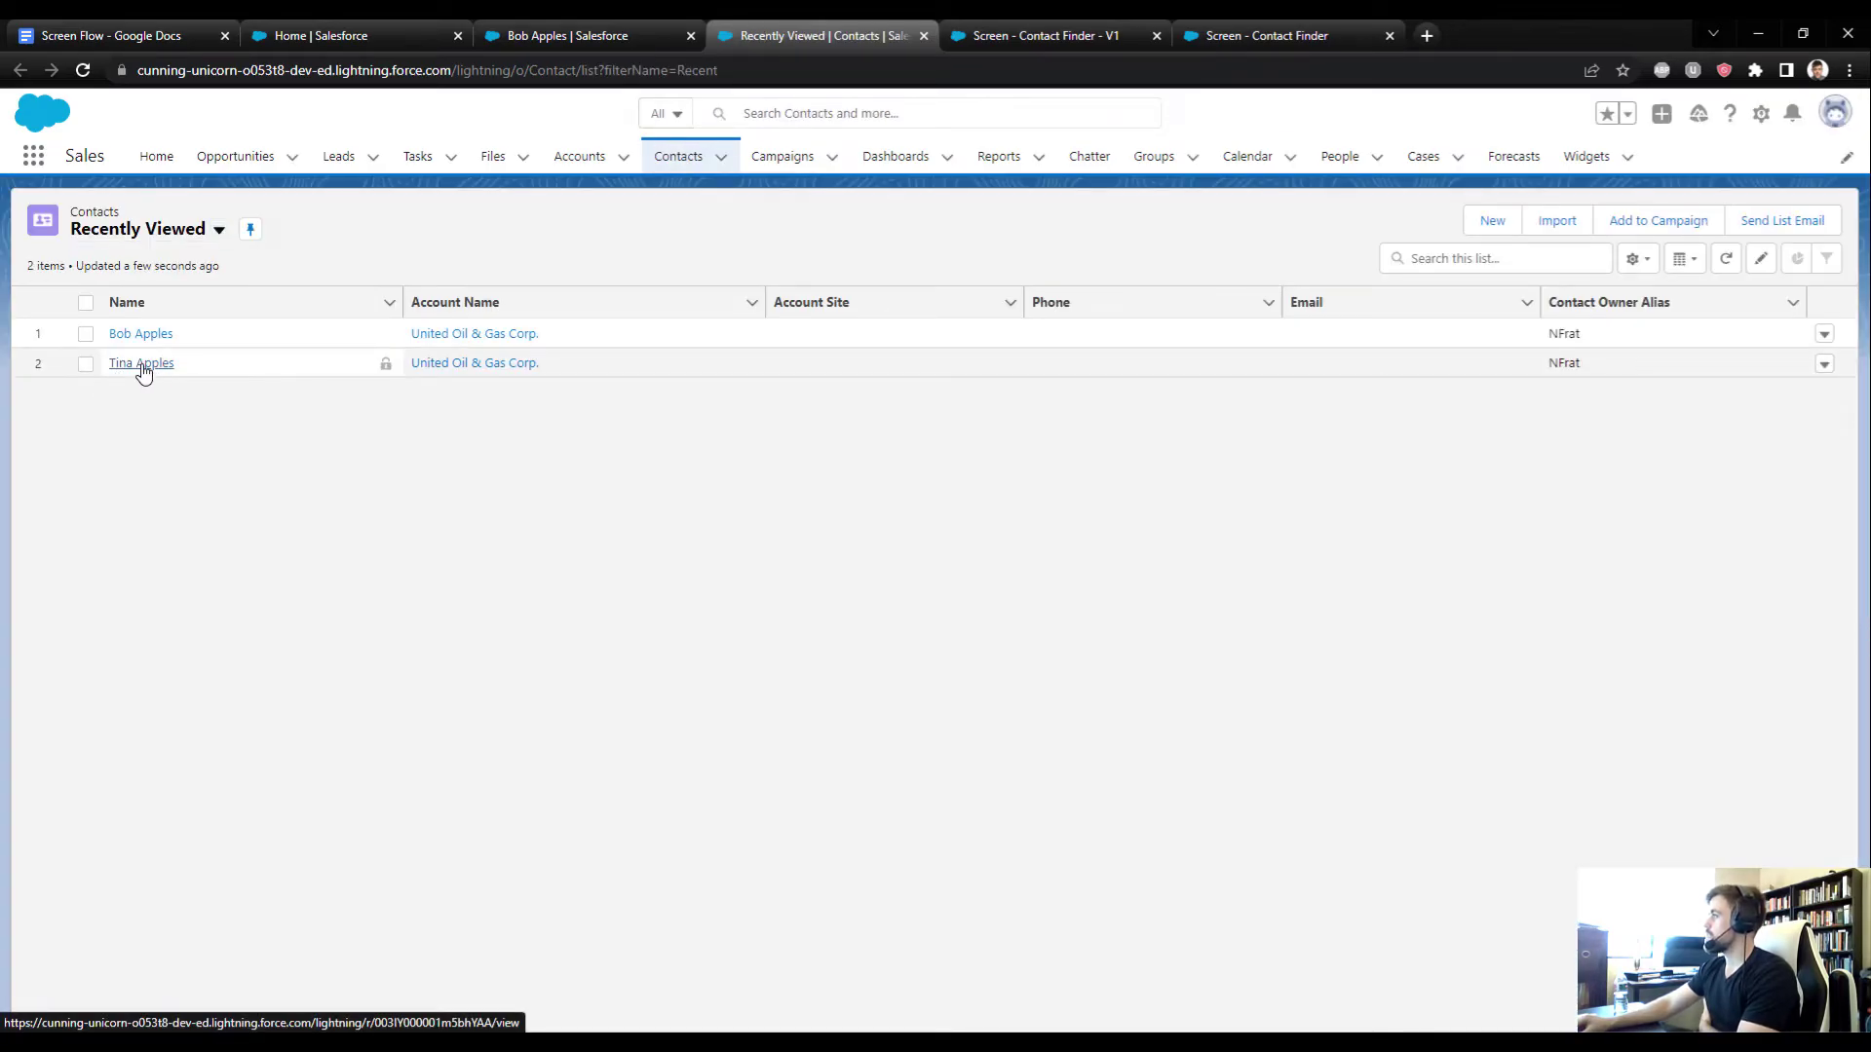
# Step: Rename another contact to match the test contact and set its birthdate to 07/15/1995
pyautogui.click(142, 366)
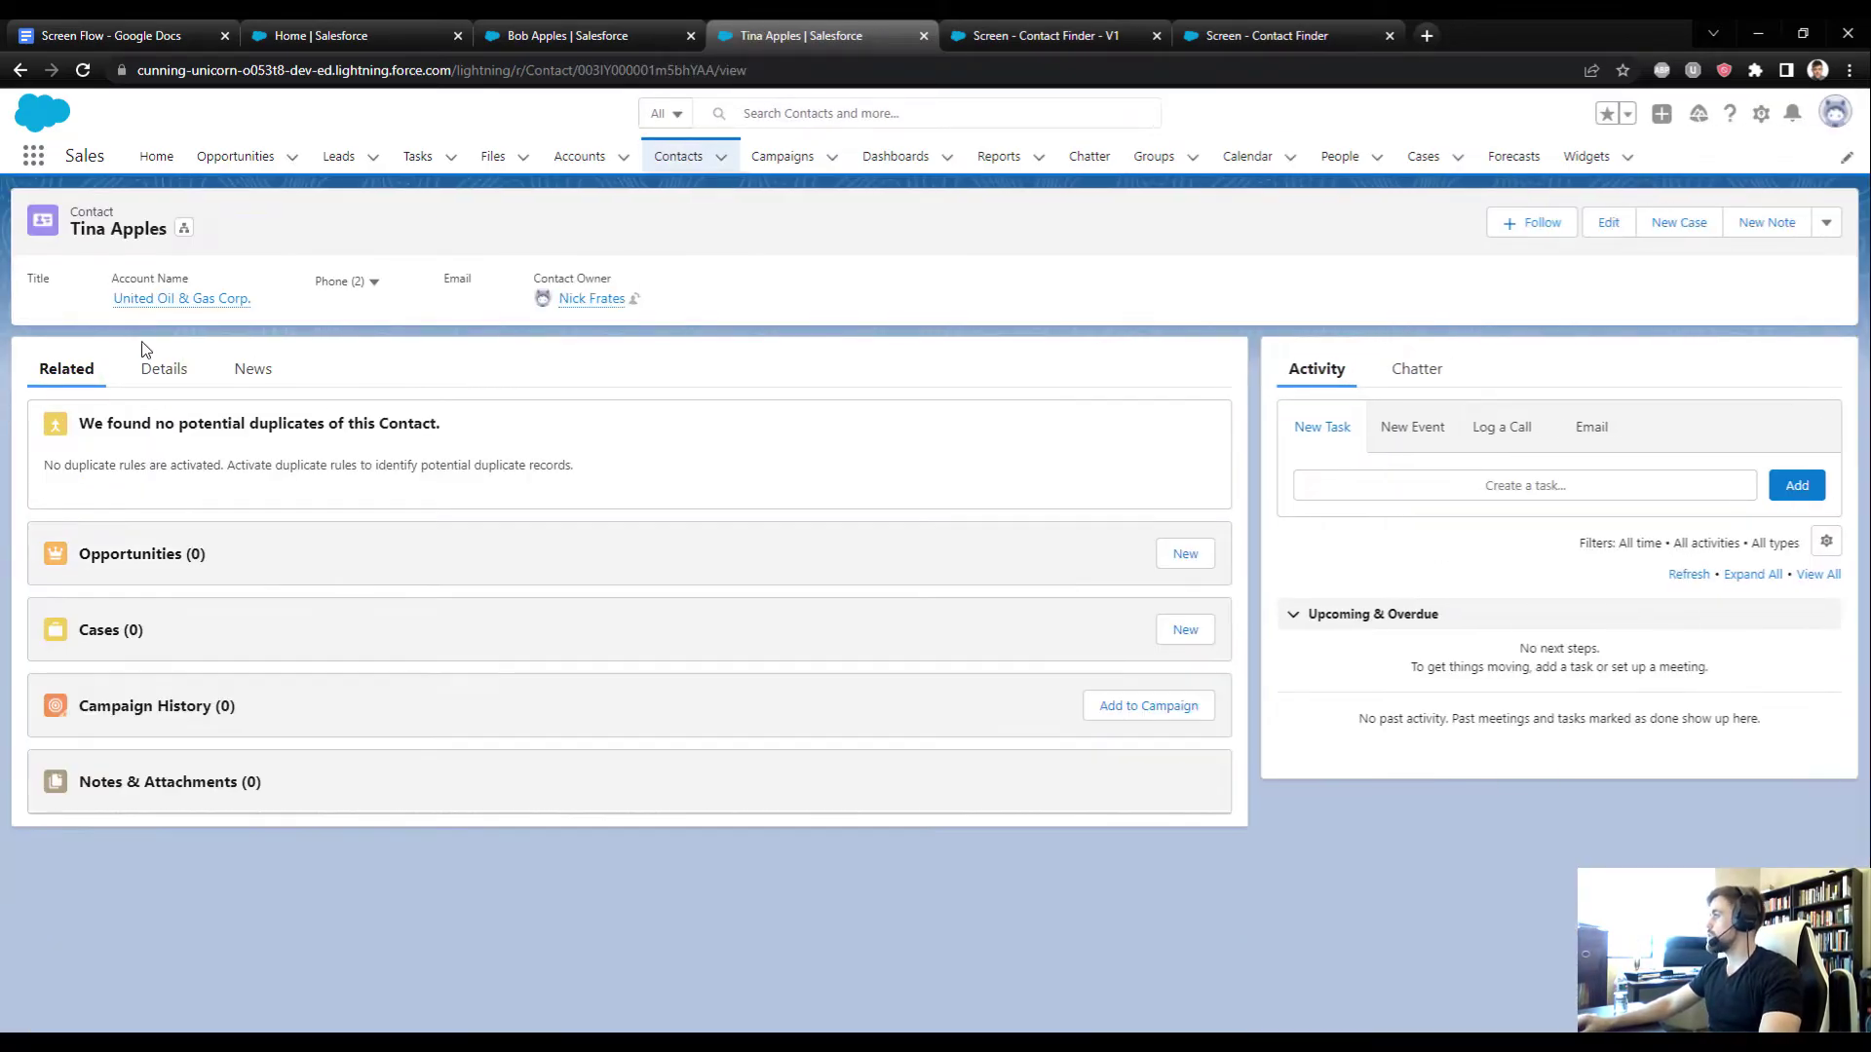
pyautogui.click(160, 367)
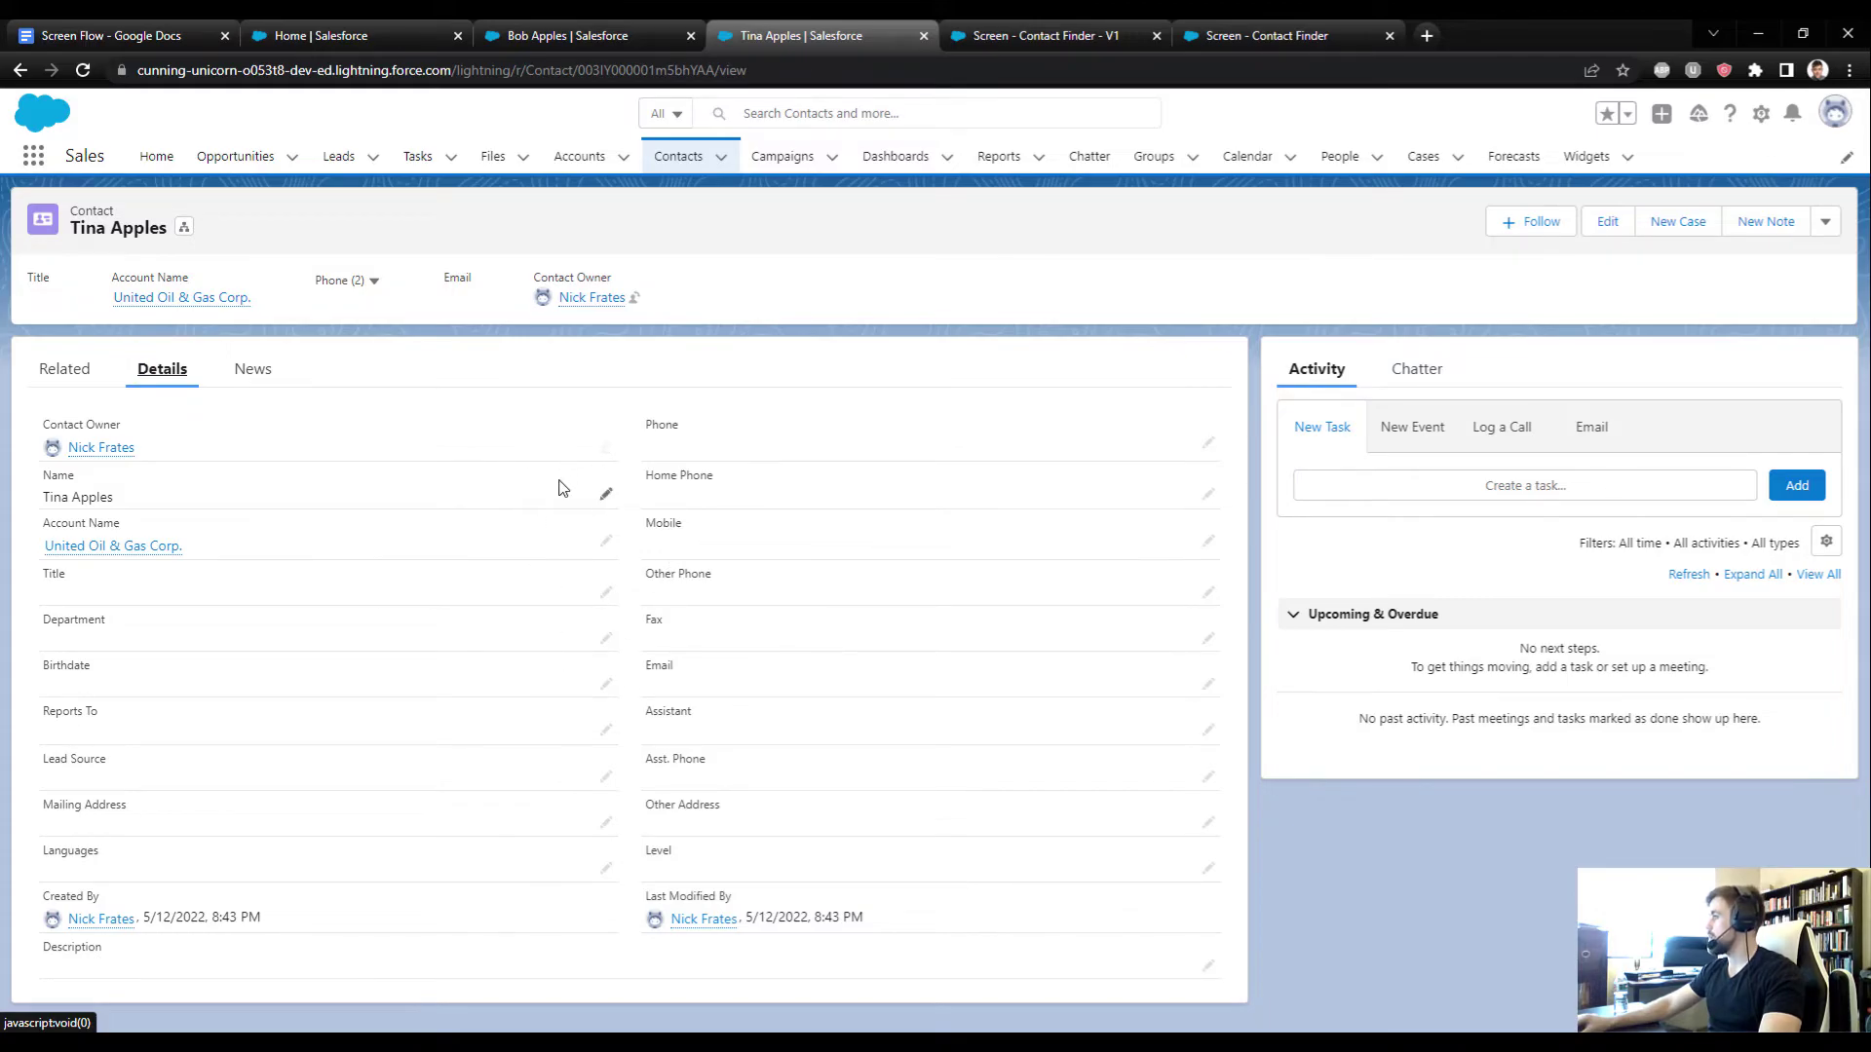
pyautogui.click(605, 498)
pyautogui.doubleClick(121, 599)
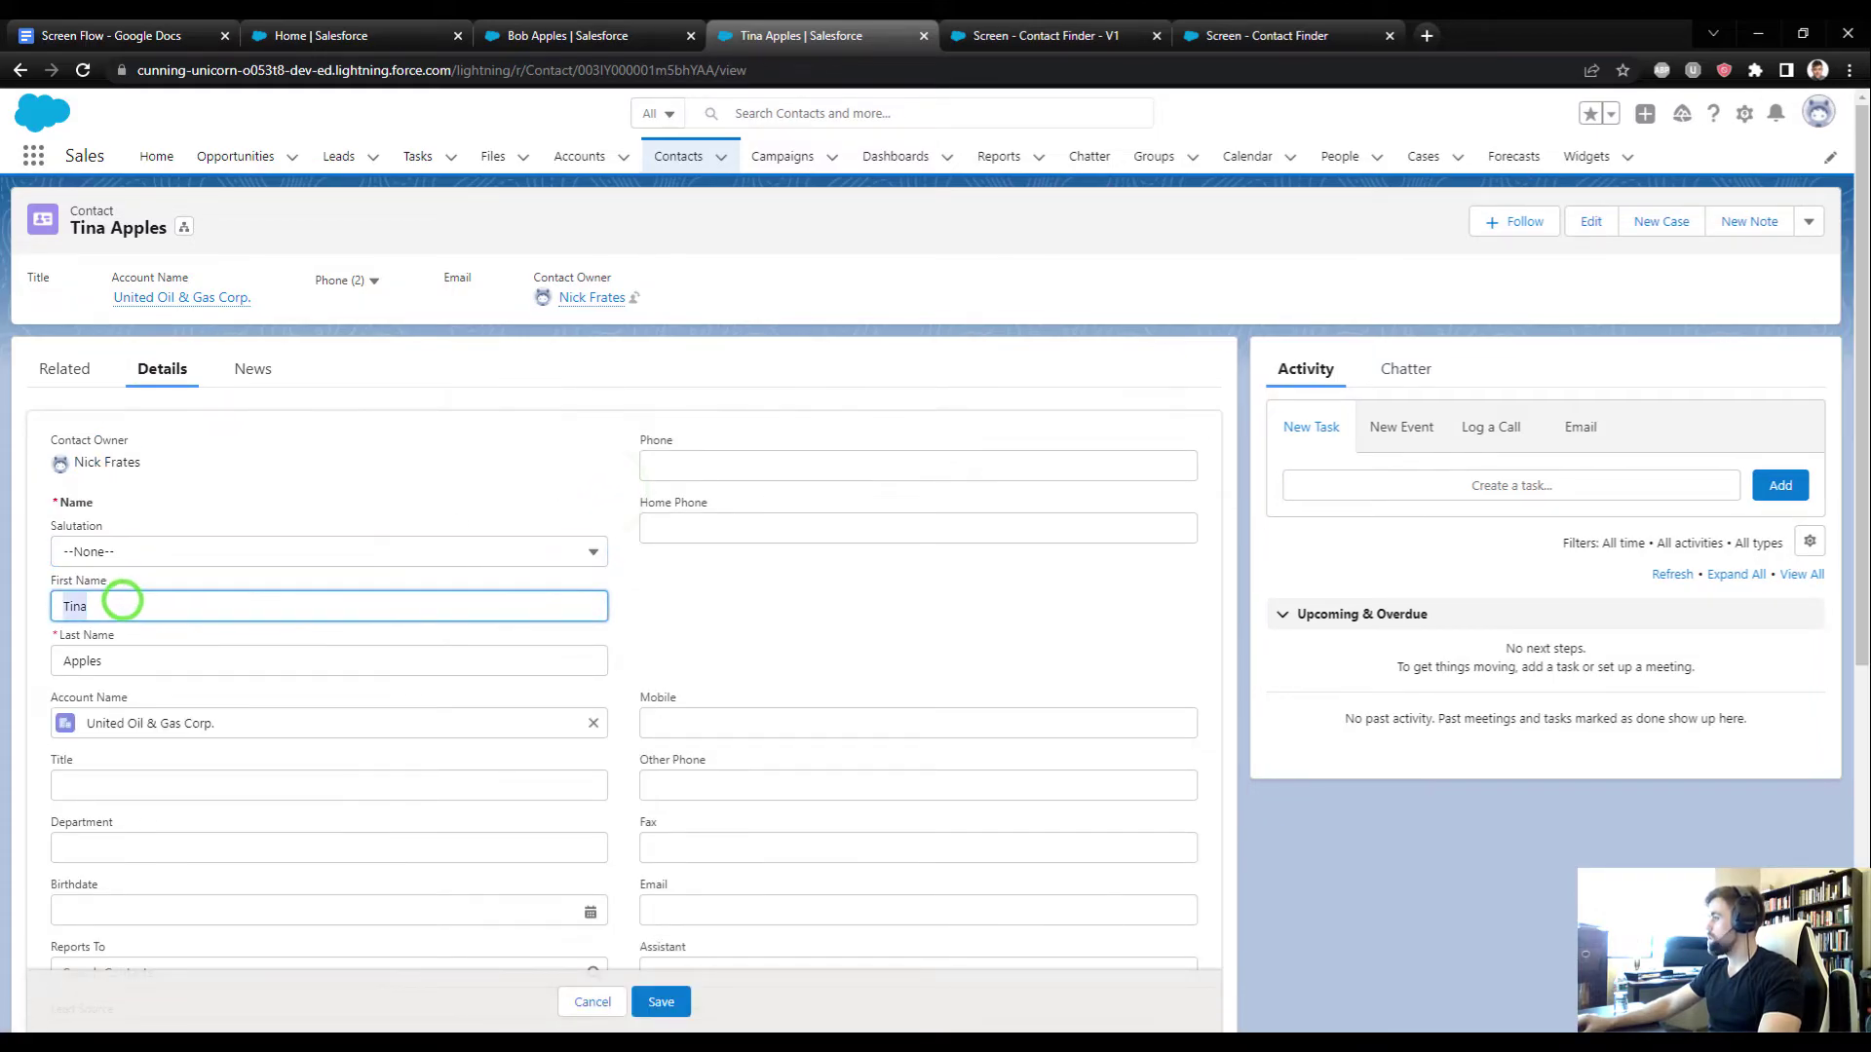
pyautogui.scroll(-1, 175, 799)
pyautogui.click(99, 814)
pyautogui.write('07')
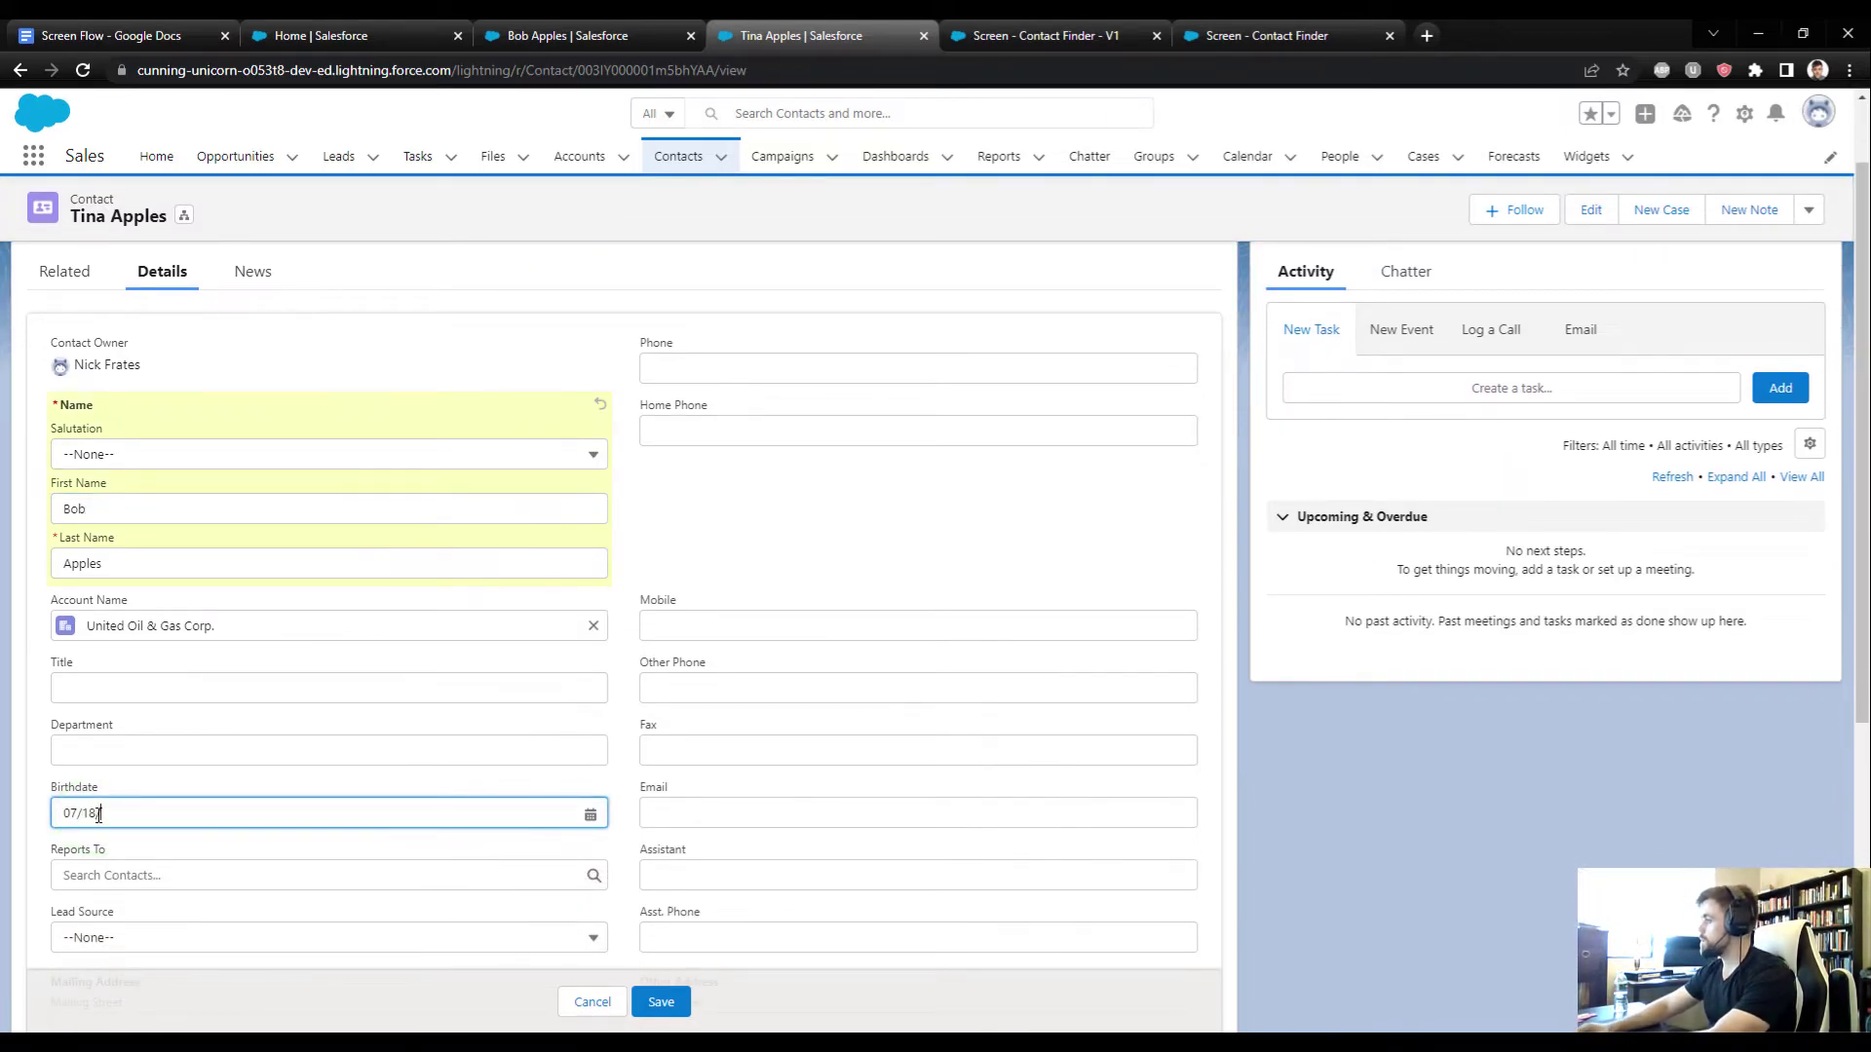
pyautogui.write('/15/1995')
pyautogui.click(655, 1002)
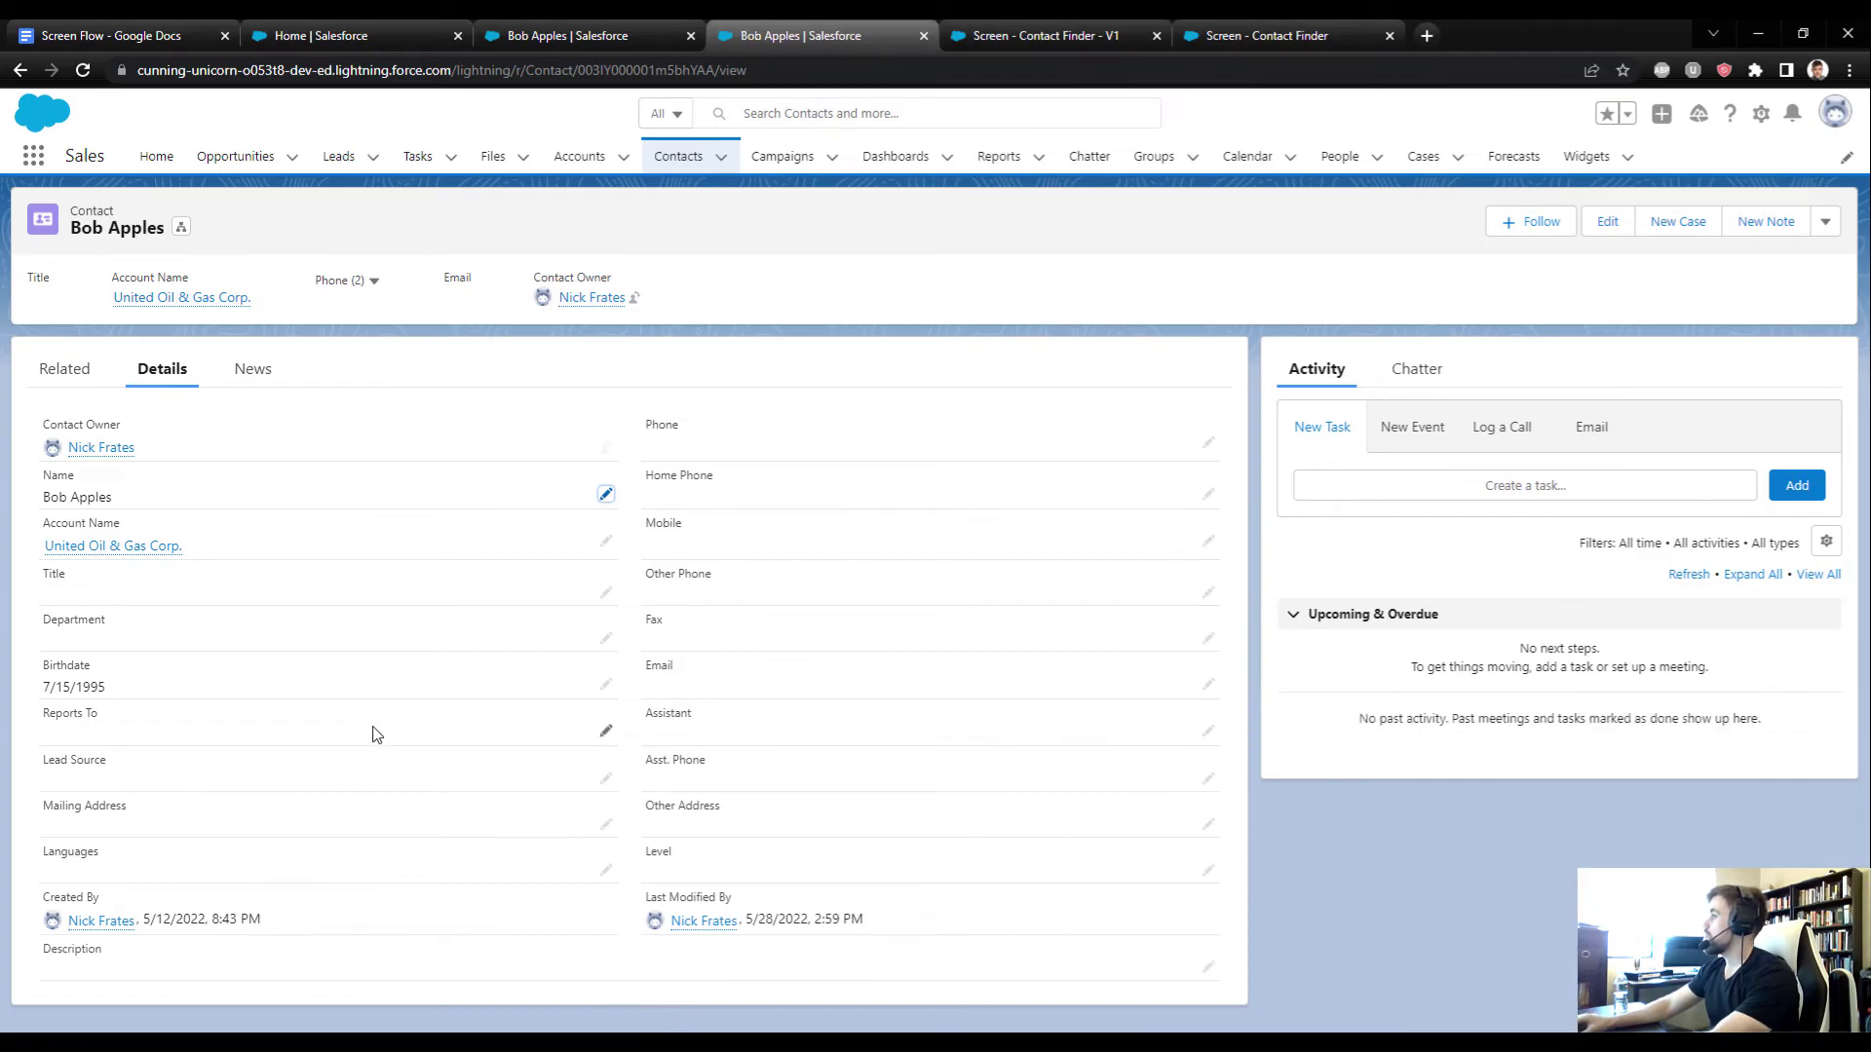
# Step: Return to Home and reload it so the Contact Finder flow restarts
pyautogui.click(327, 31)
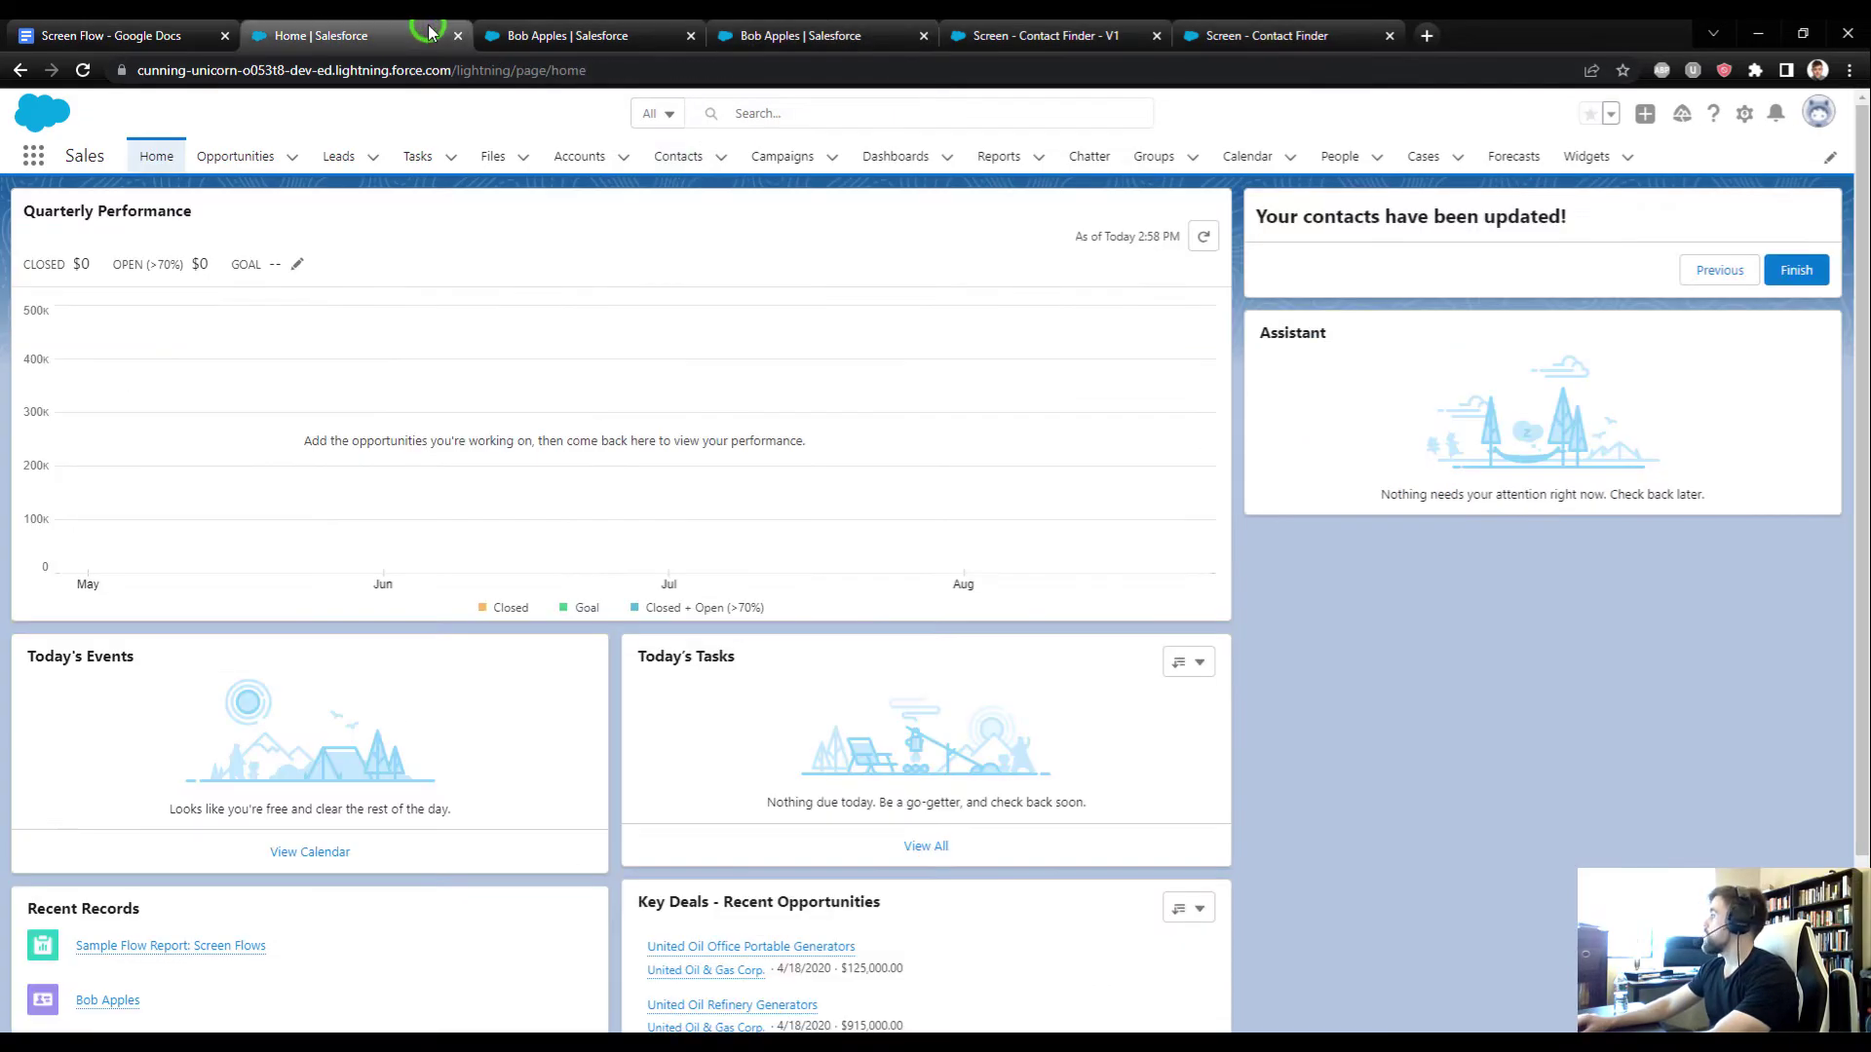
pyautogui.click(83, 70)
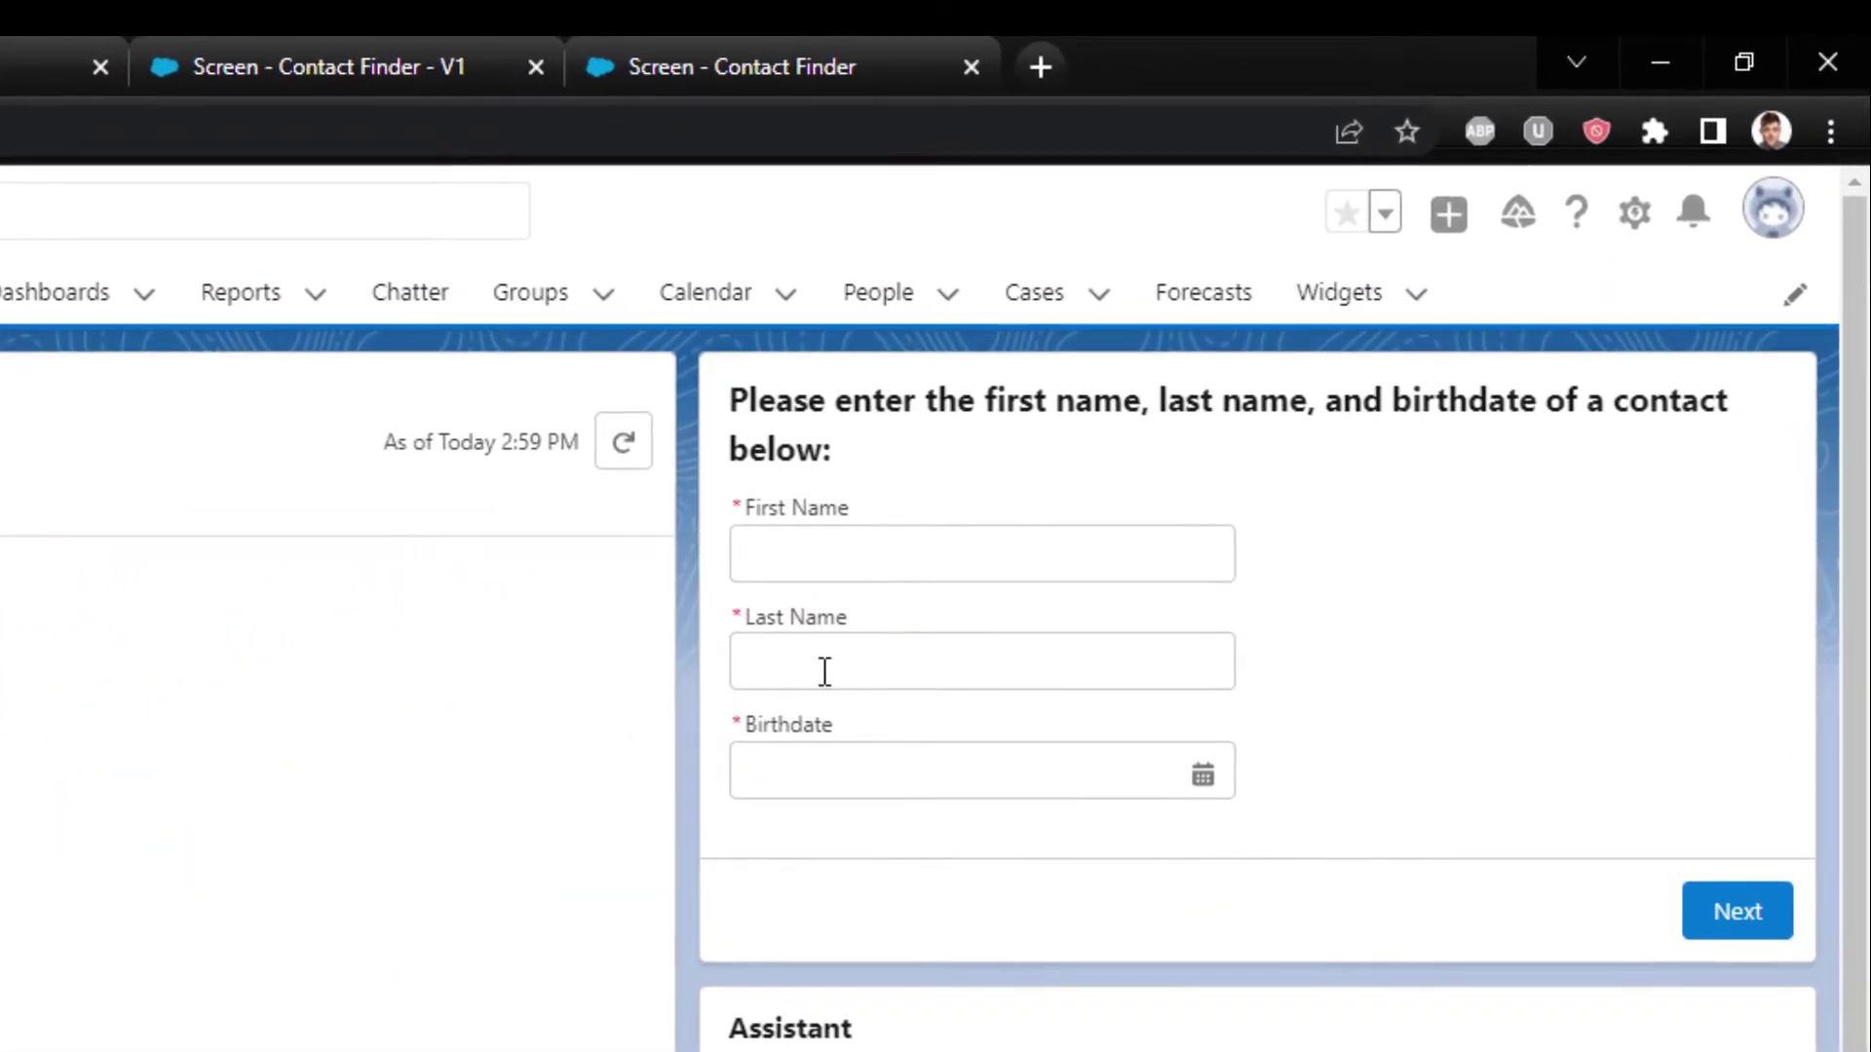
pyautogui.click(780, 551)
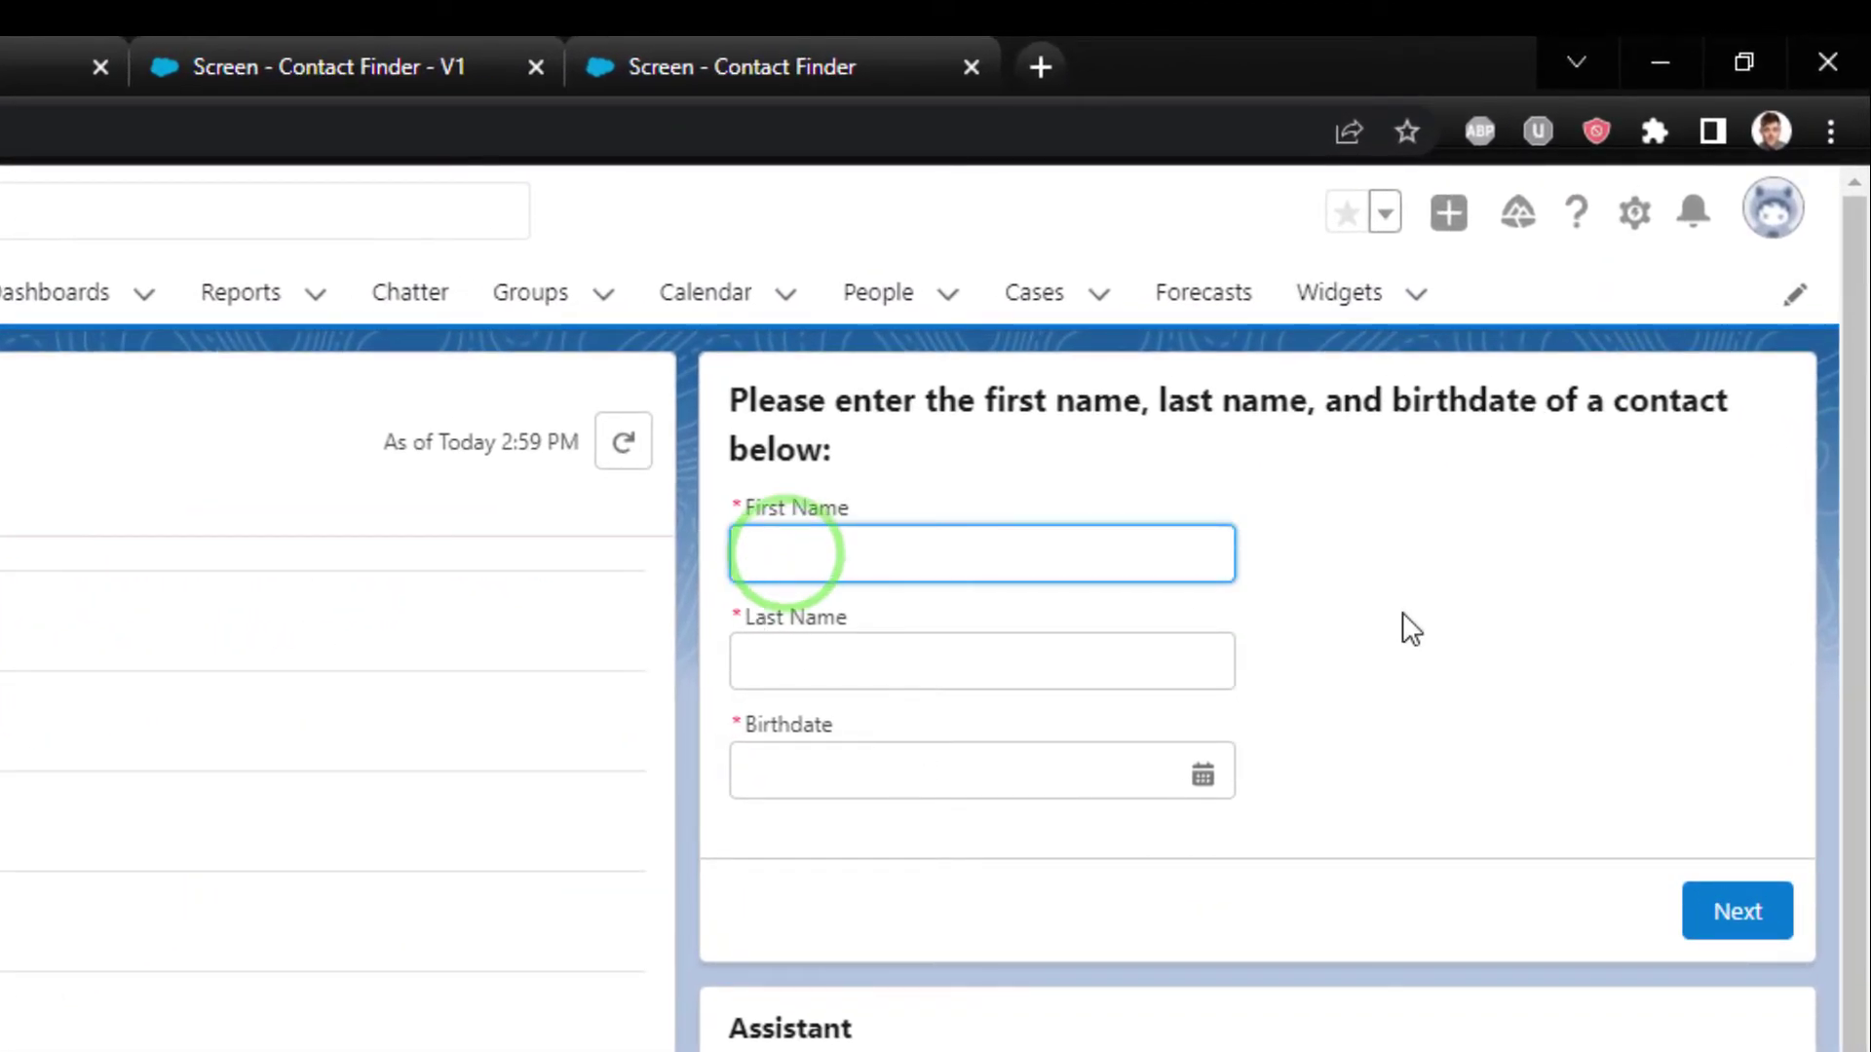
# Step: Search the Contact Finder with the shared first name, last name and birthdate
pyautogui.write('Bob')
pyautogui.press('Tab')
pyautogui.write('Apples')
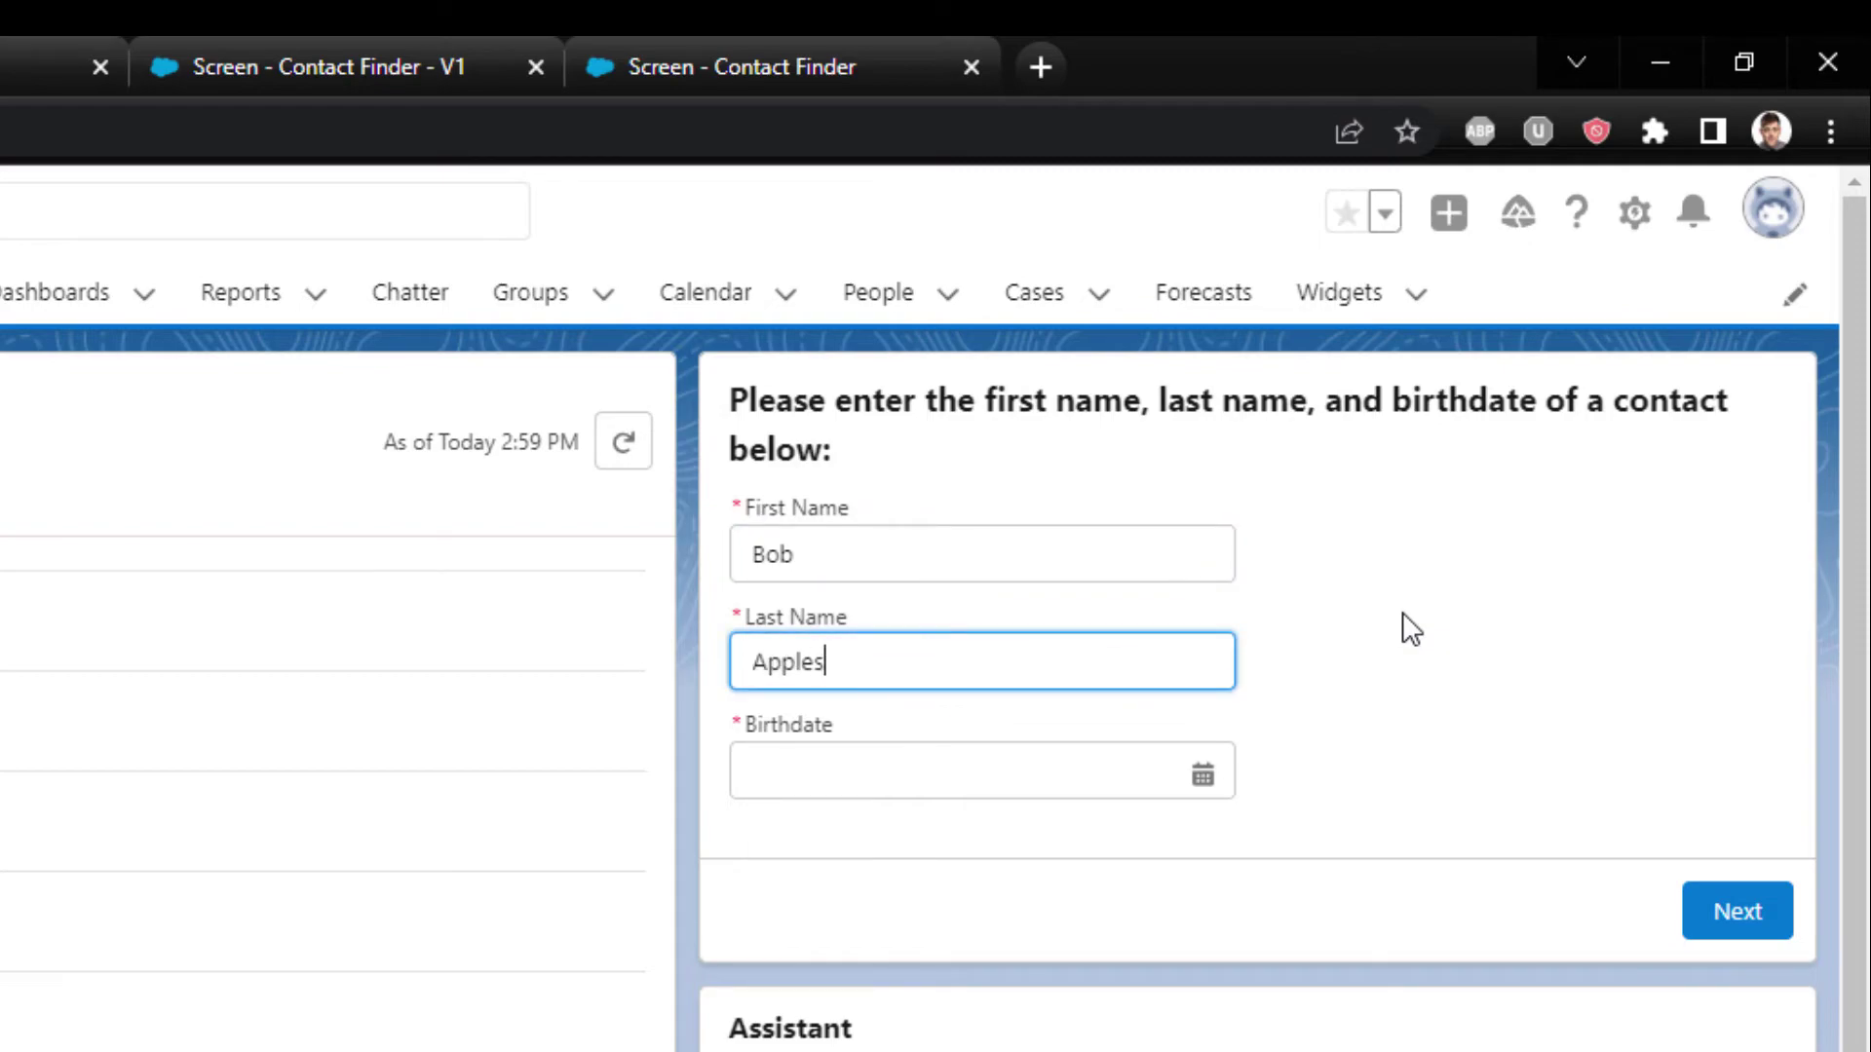
pyautogui.press('Tab')
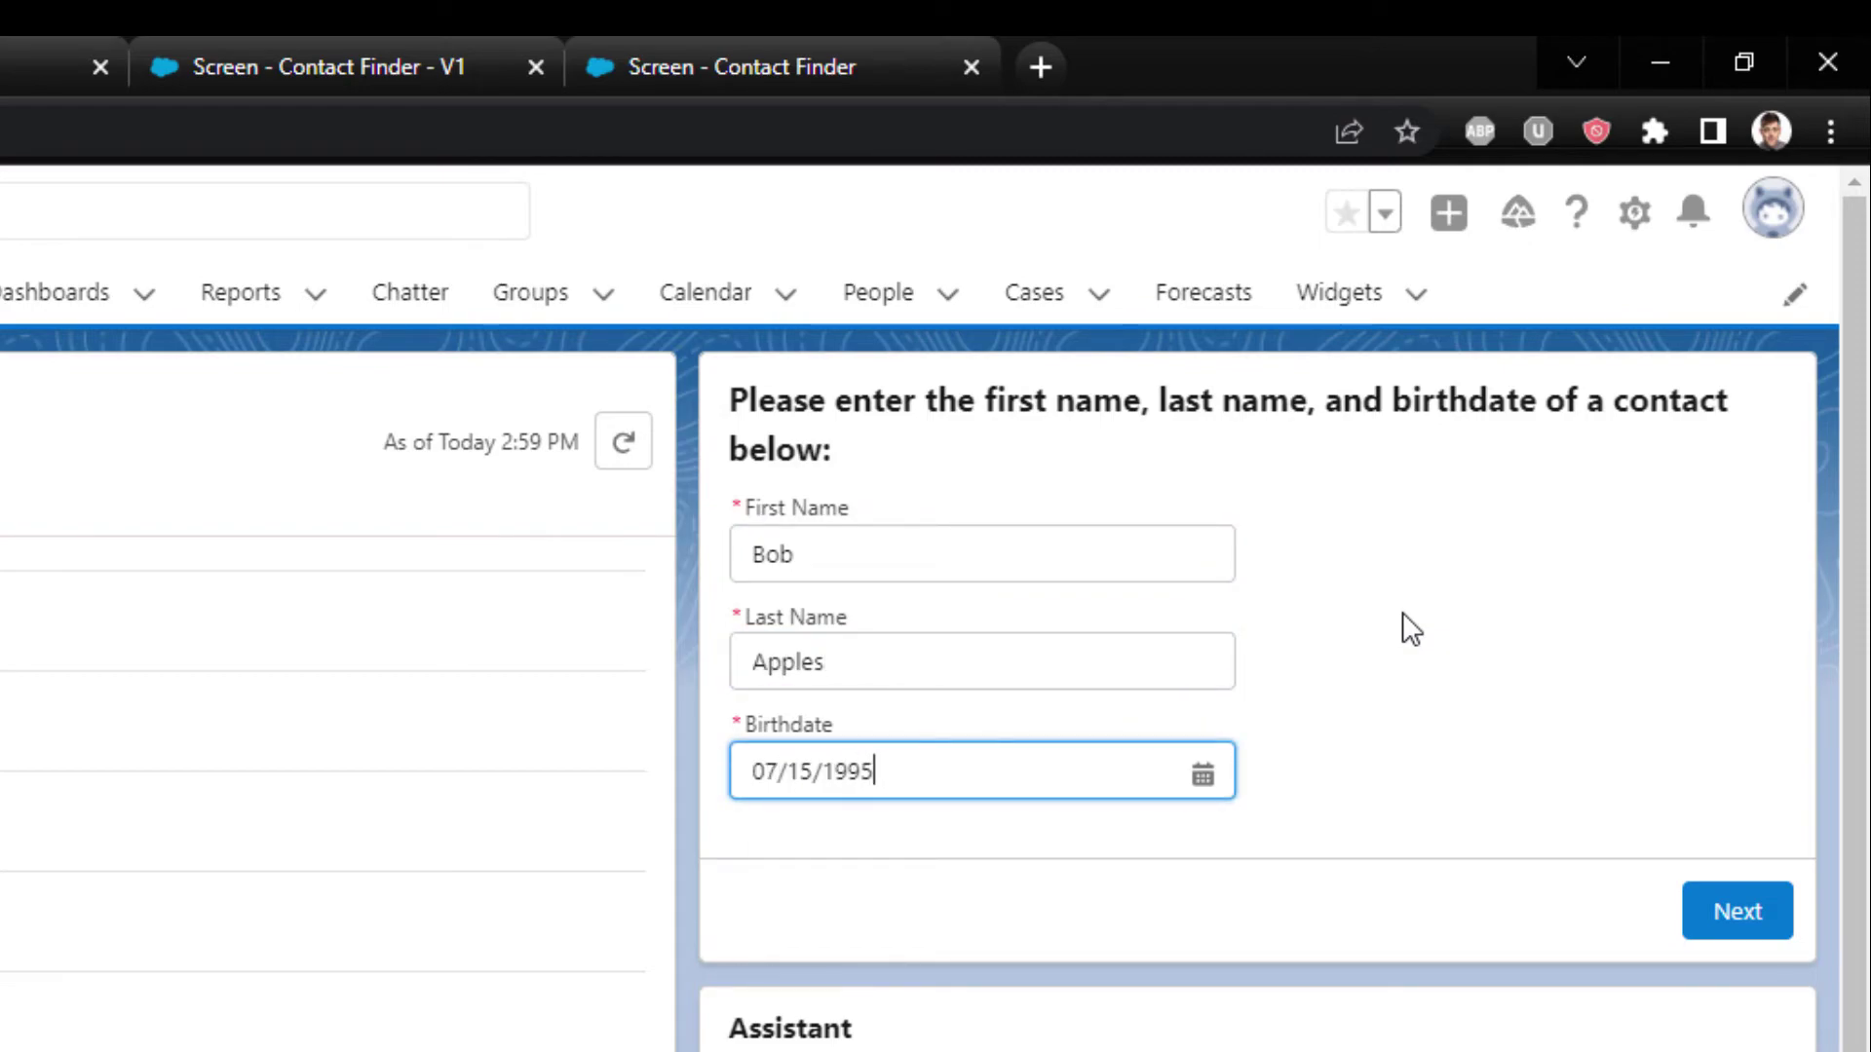
pyautogui.click(1735, 916)
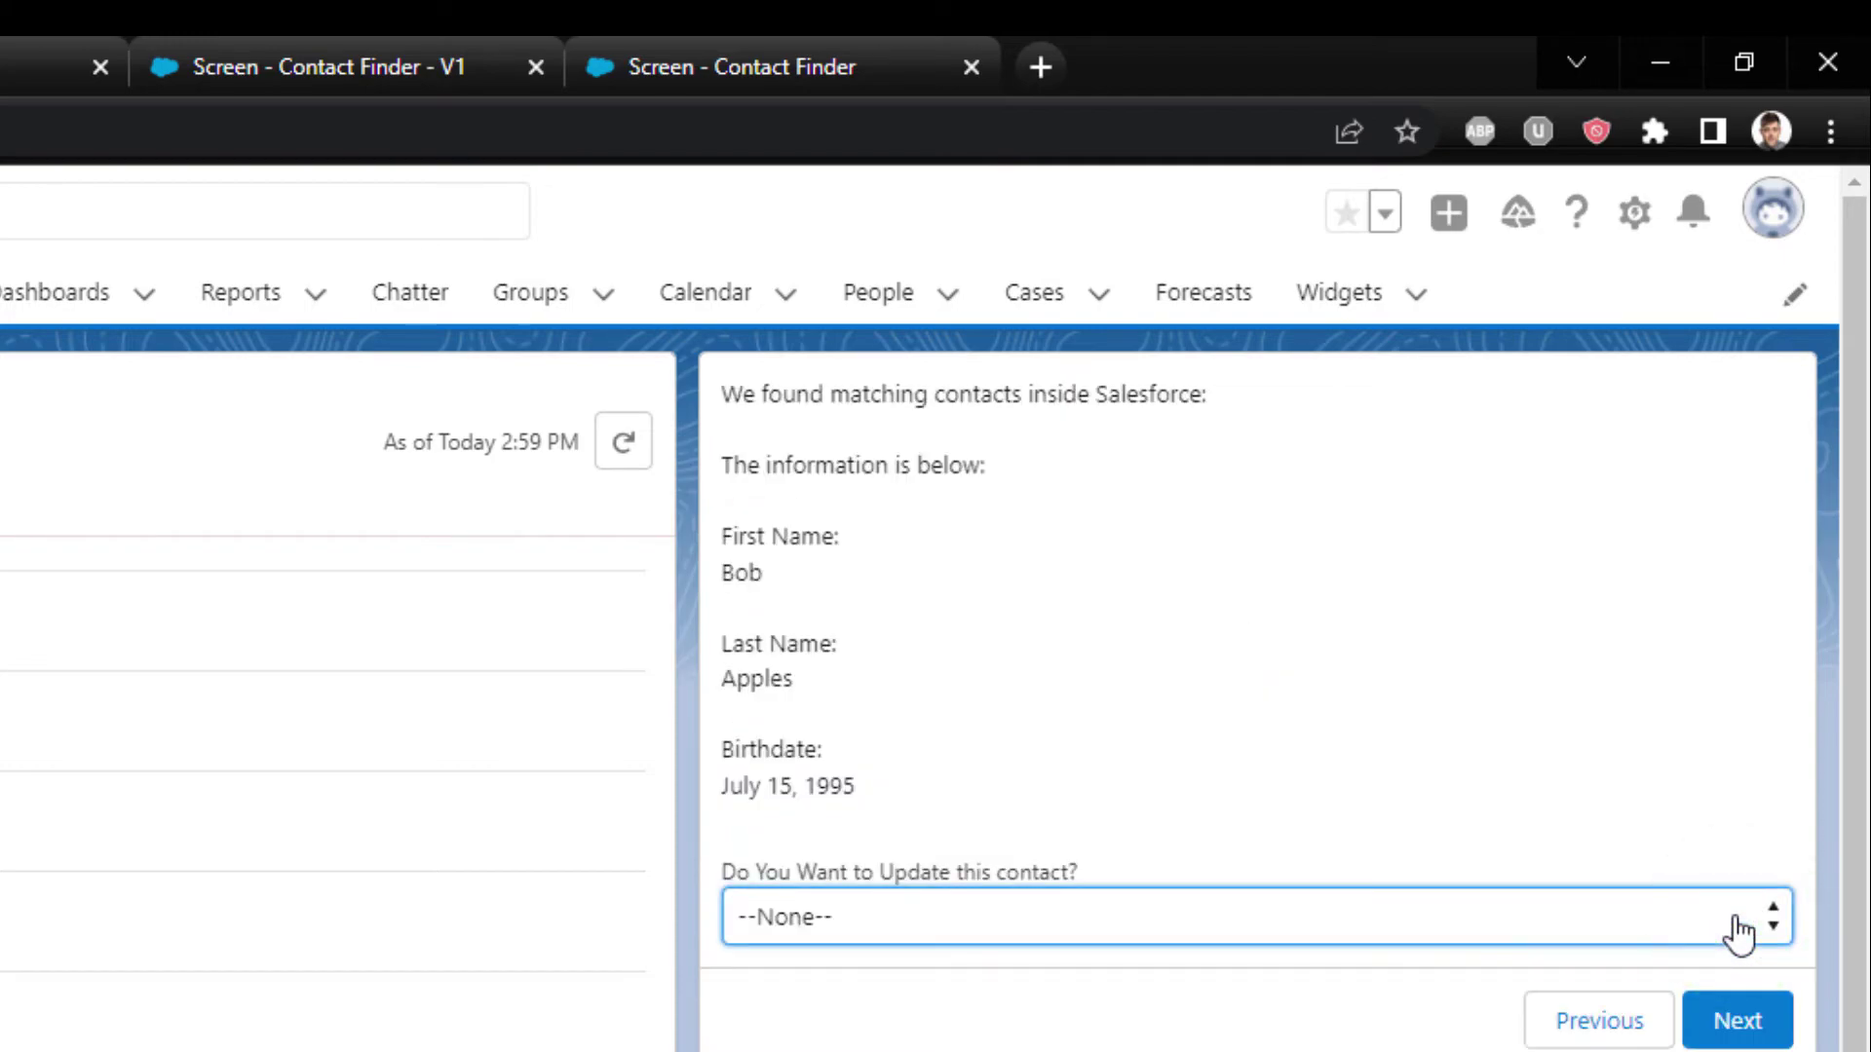
# Step: Choose Yes for both matching contacts and submit a new mobile number for each
pyautogui.click(927, 916)
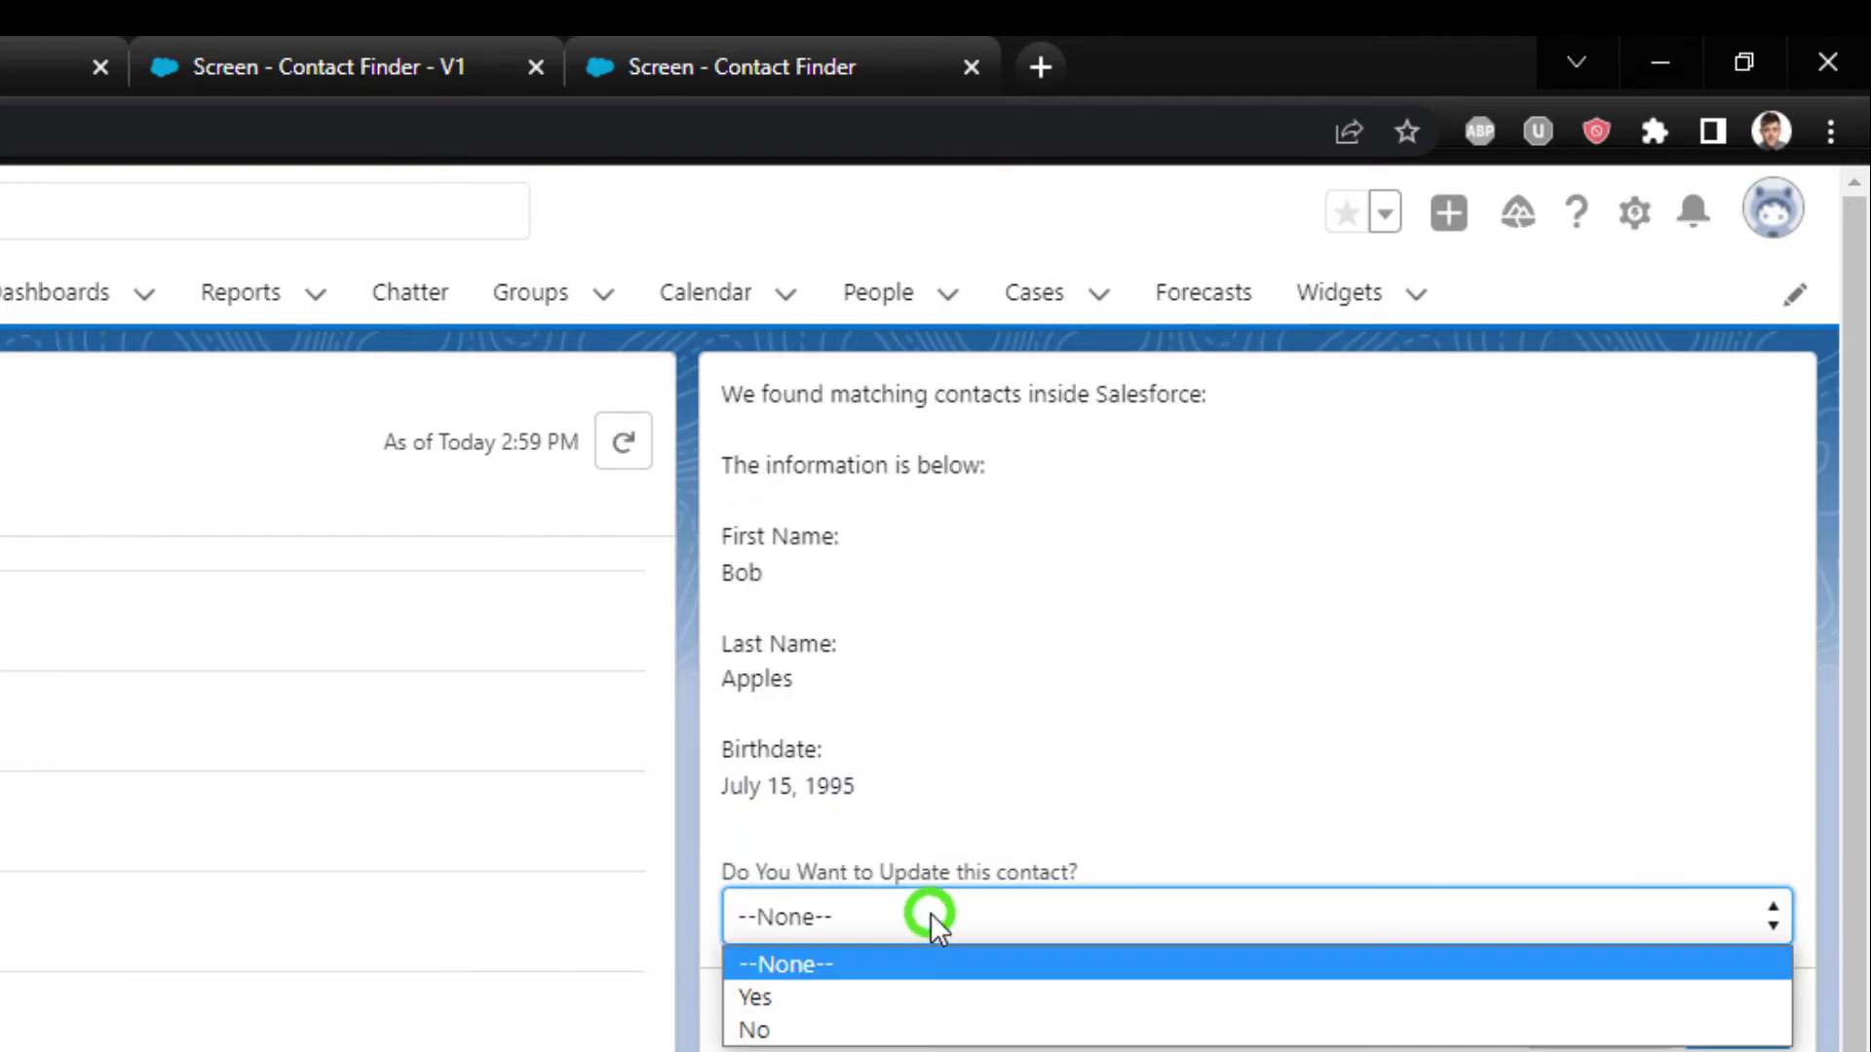
pyautogui.click(867, 1004)
pyautogui.click(1721, 1038)
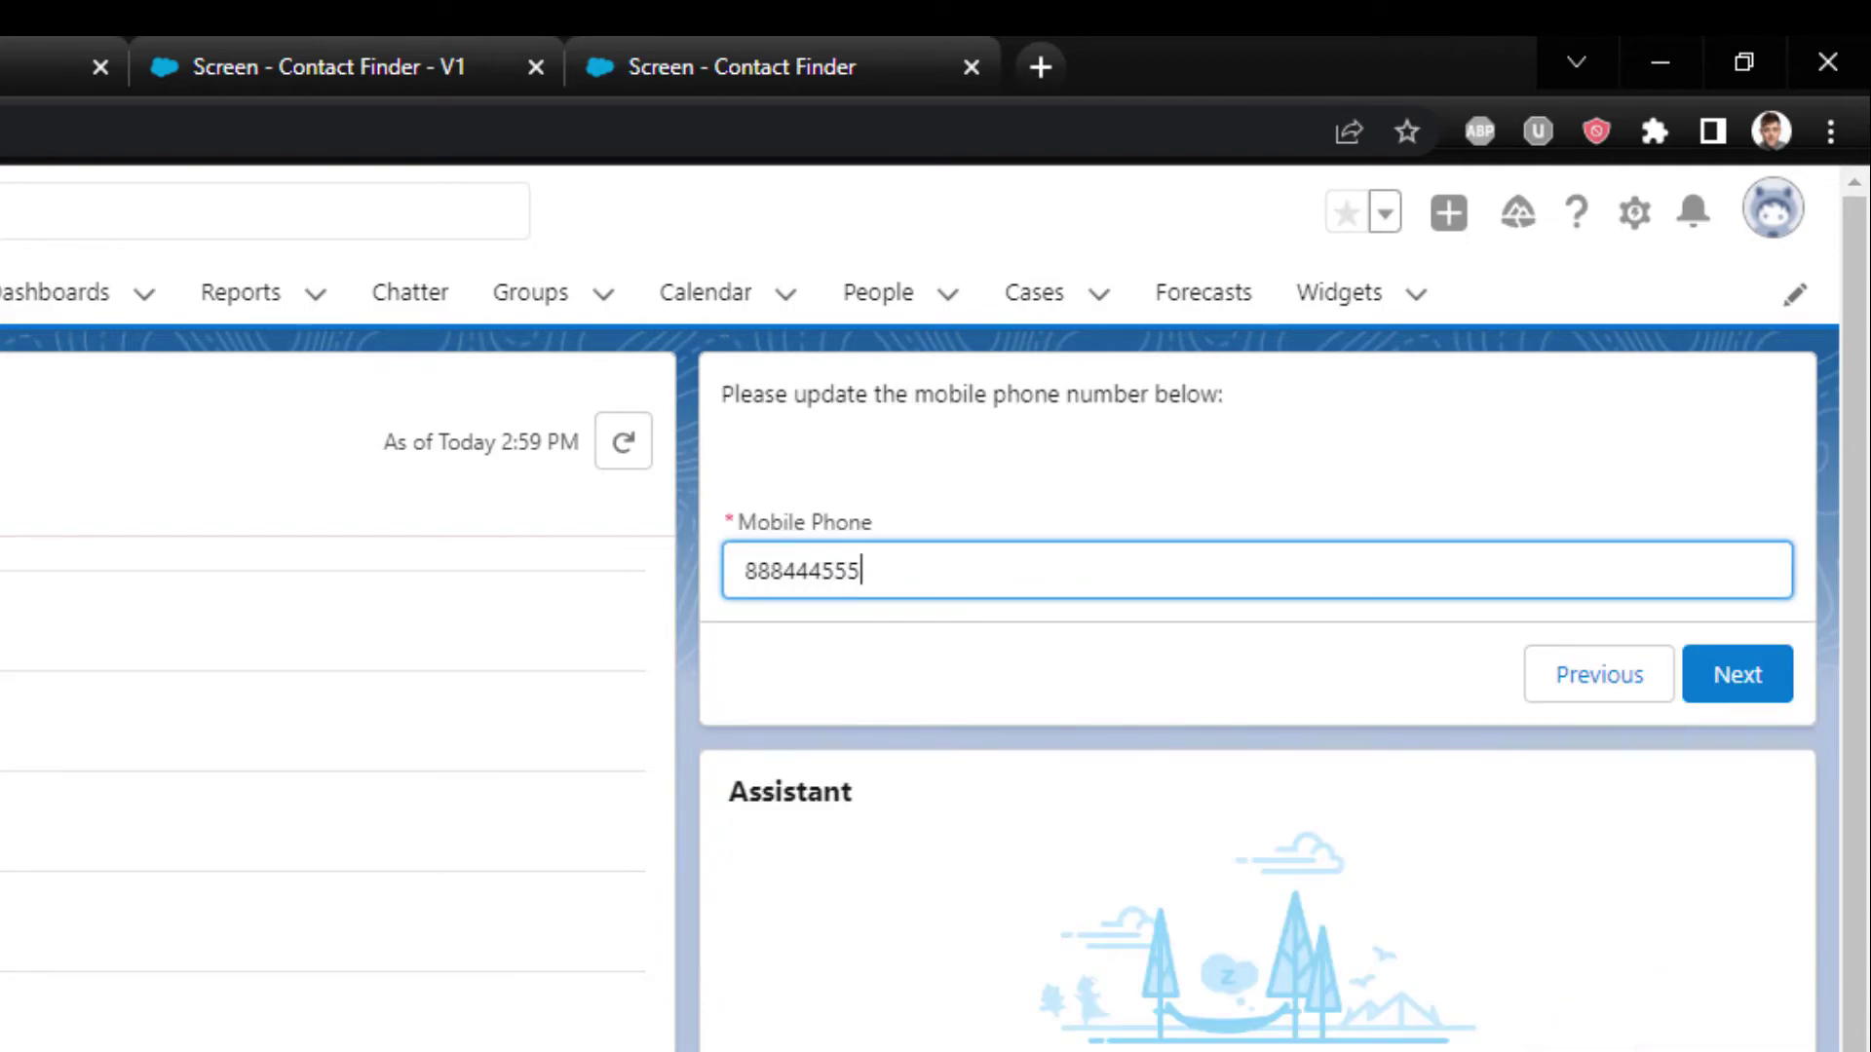
pyautogui.click(1765, 679)
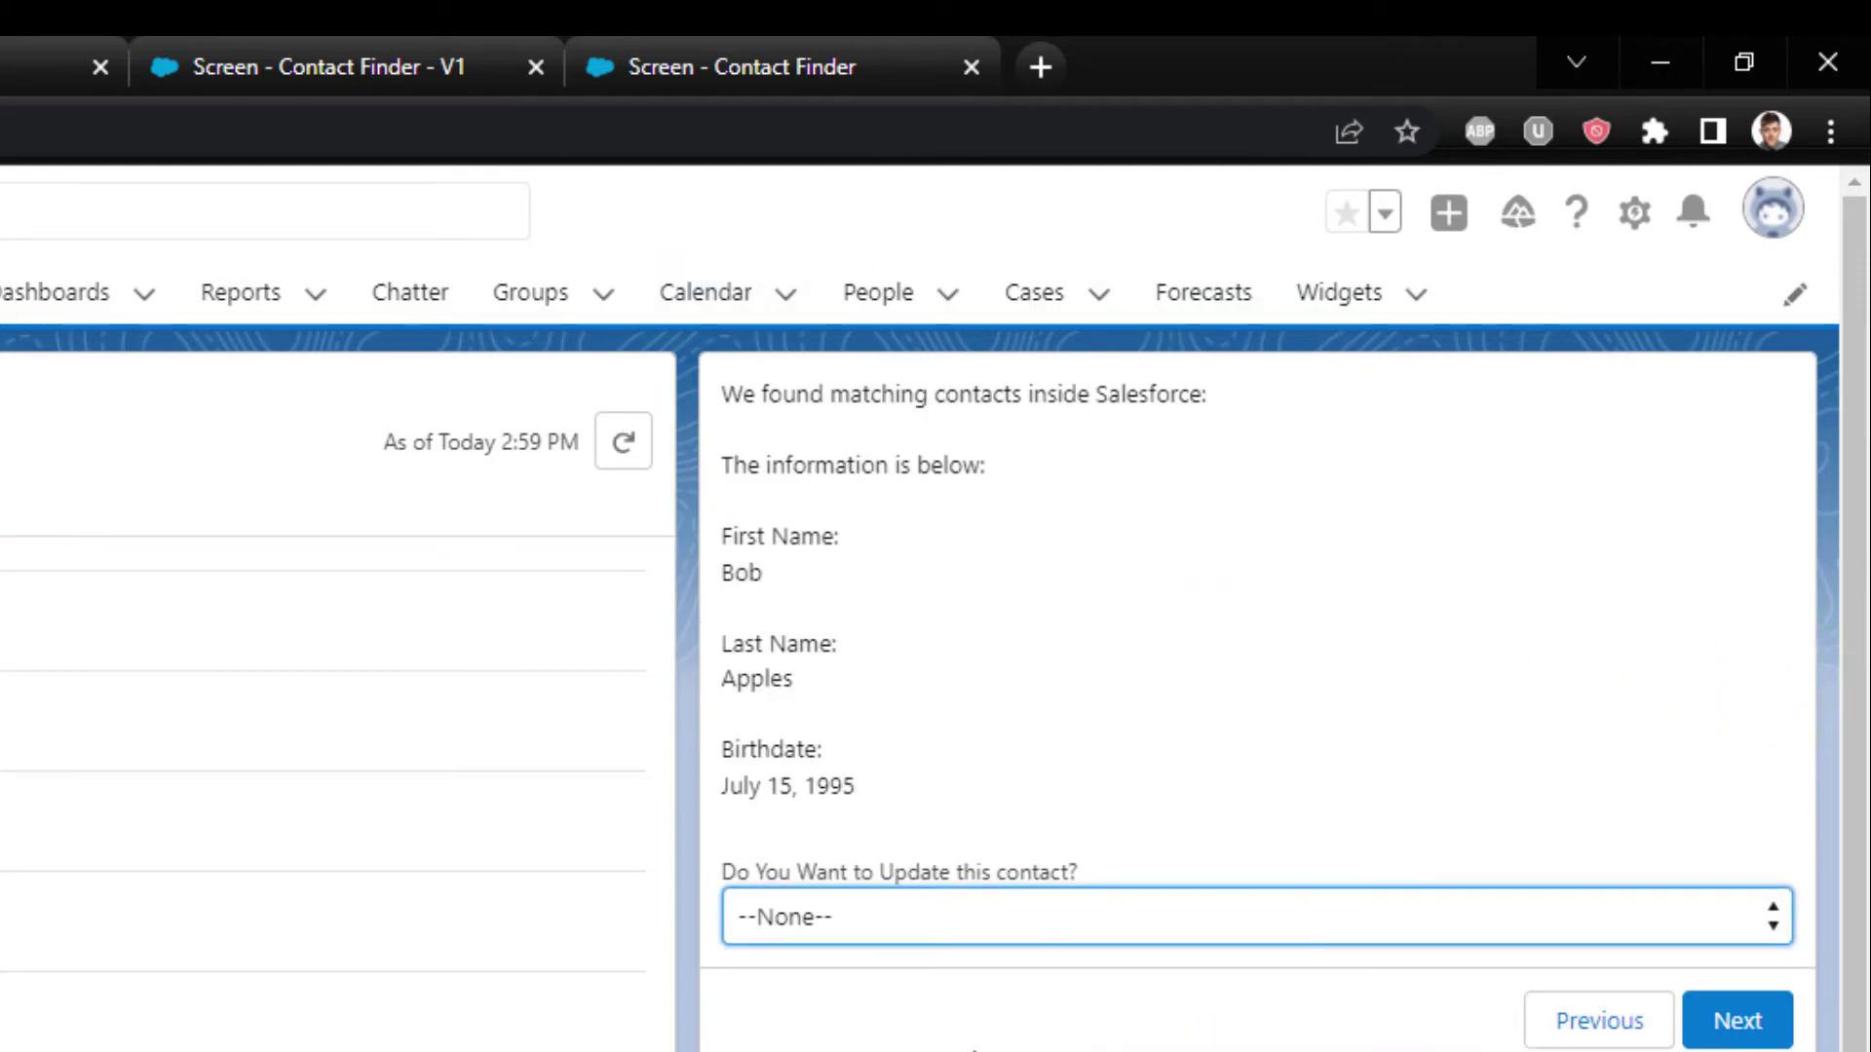
pyautogui.click(930, 931)
pyautogui.click(927, 999)
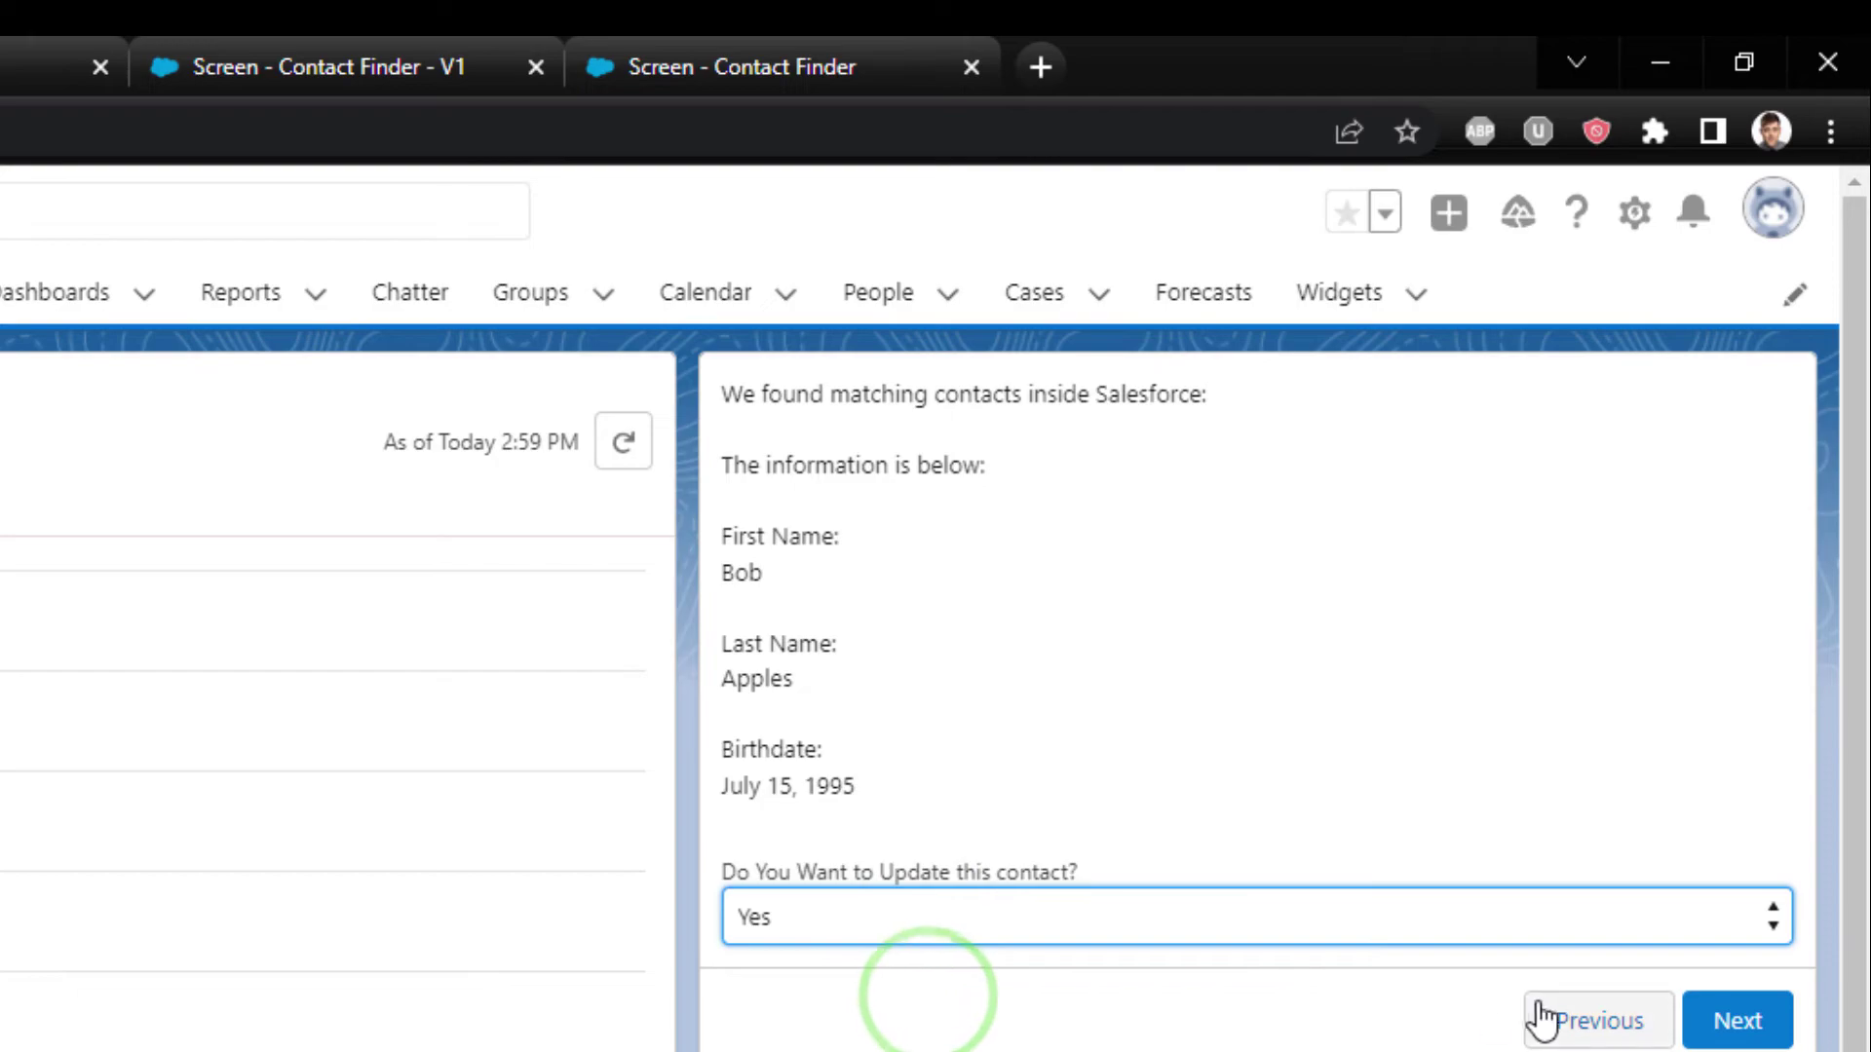
pyautogui.click(1734, 1018)
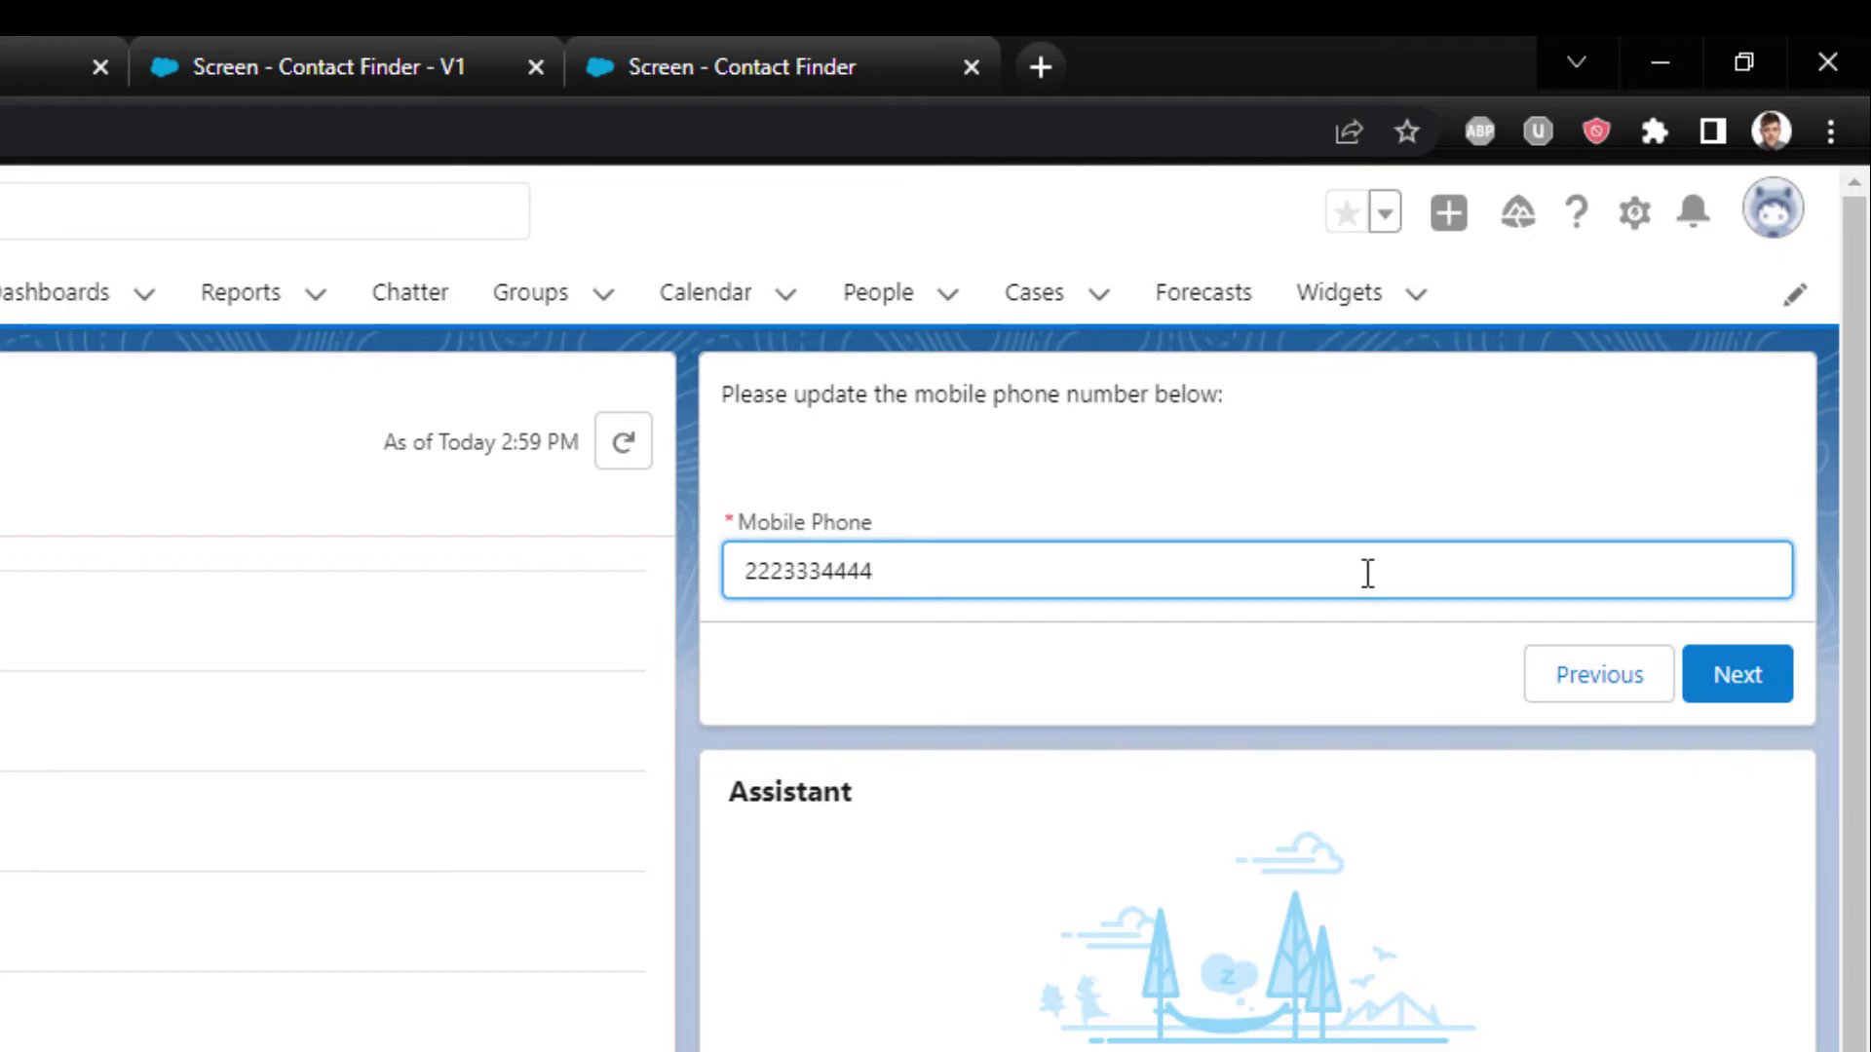
pyautogui.click(1734, 674)
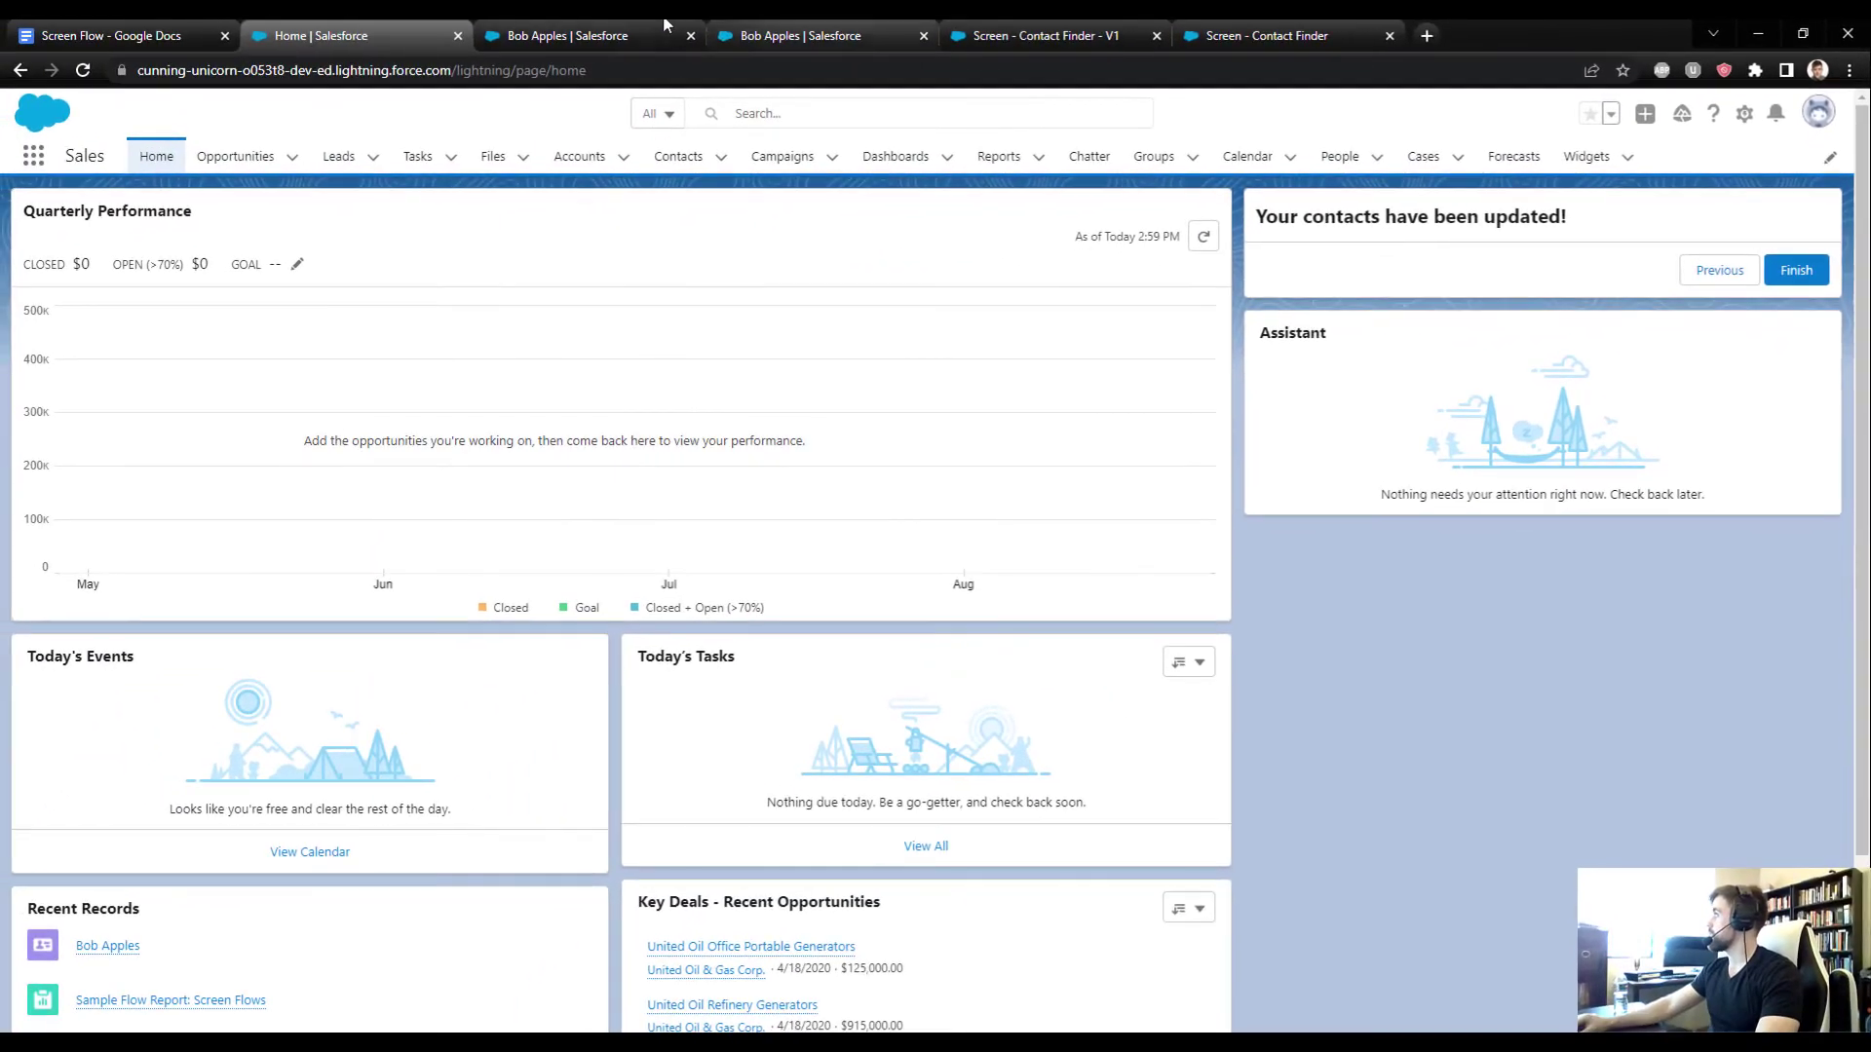
pyautogui.click(568, 35)
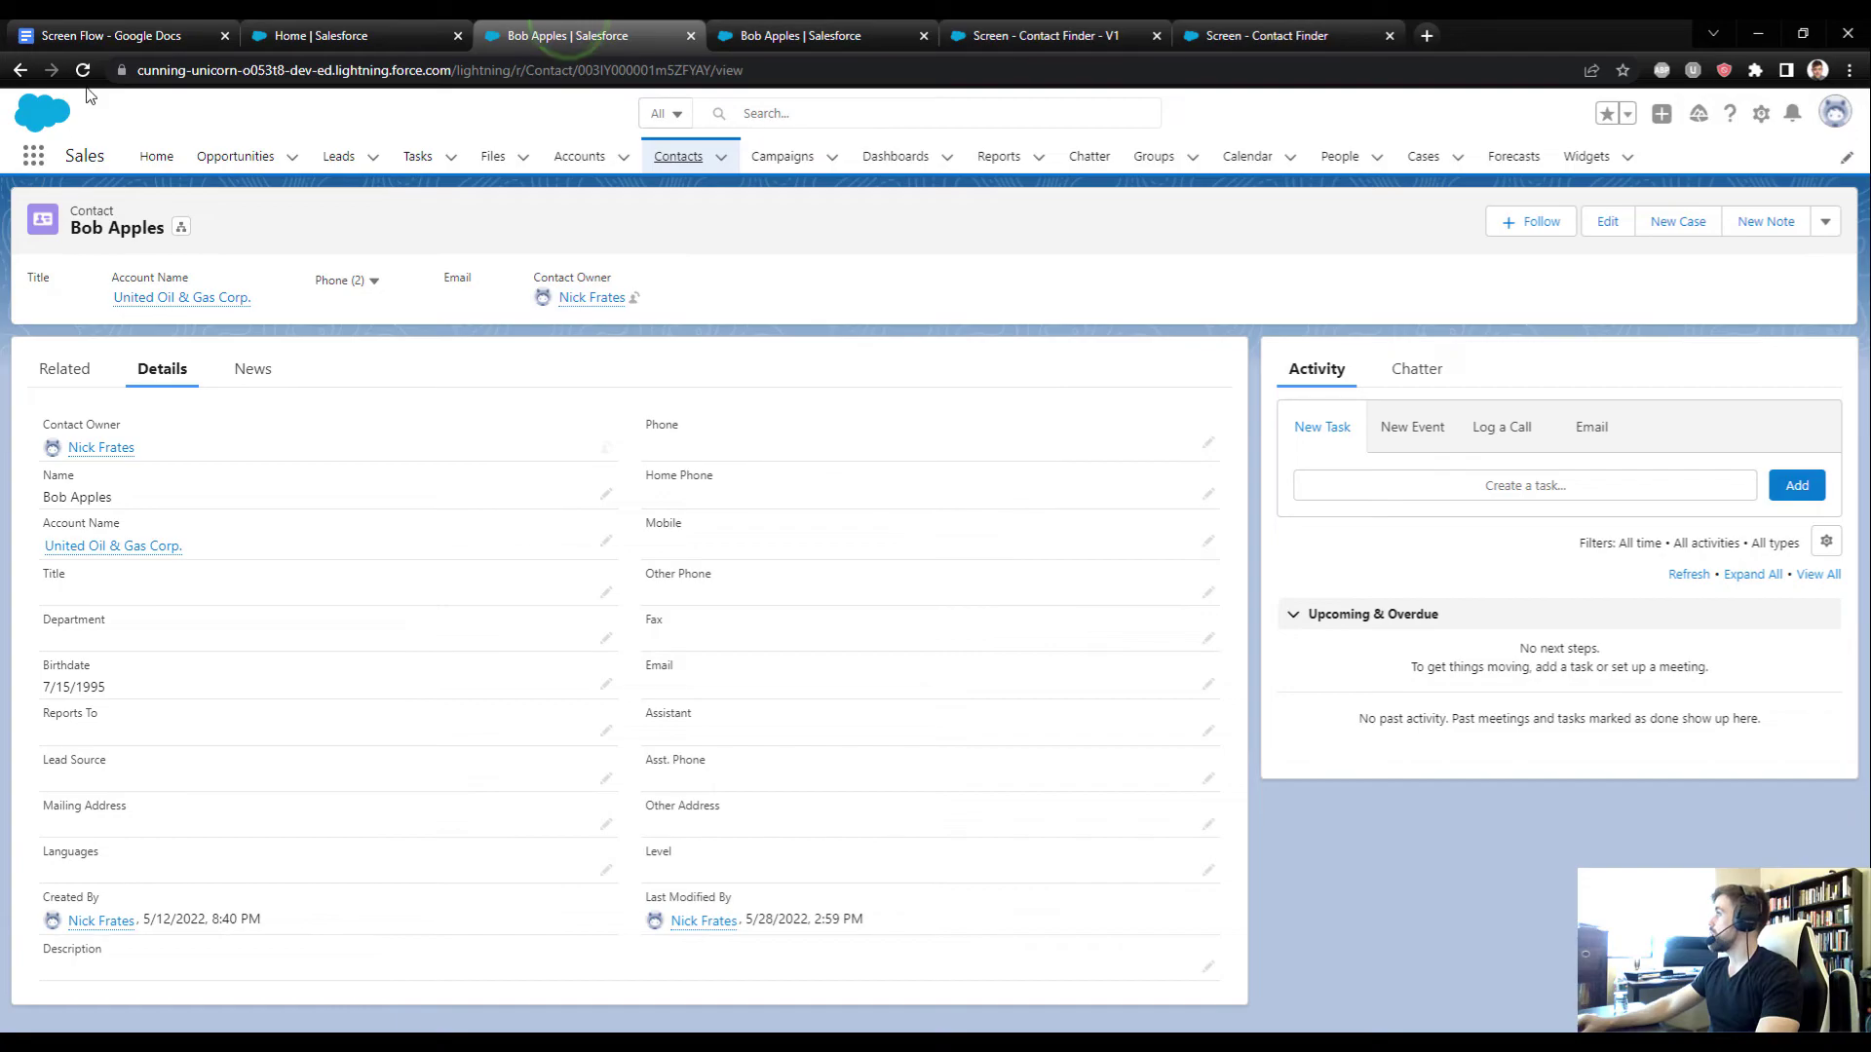
# Step: Reload both matching contacts' records, check their new Mobile numbers in Details, then go back Home
pyautogui.click(775, 35)
pyautogui.click(83, 73)
pyautogui.click(546, 35)
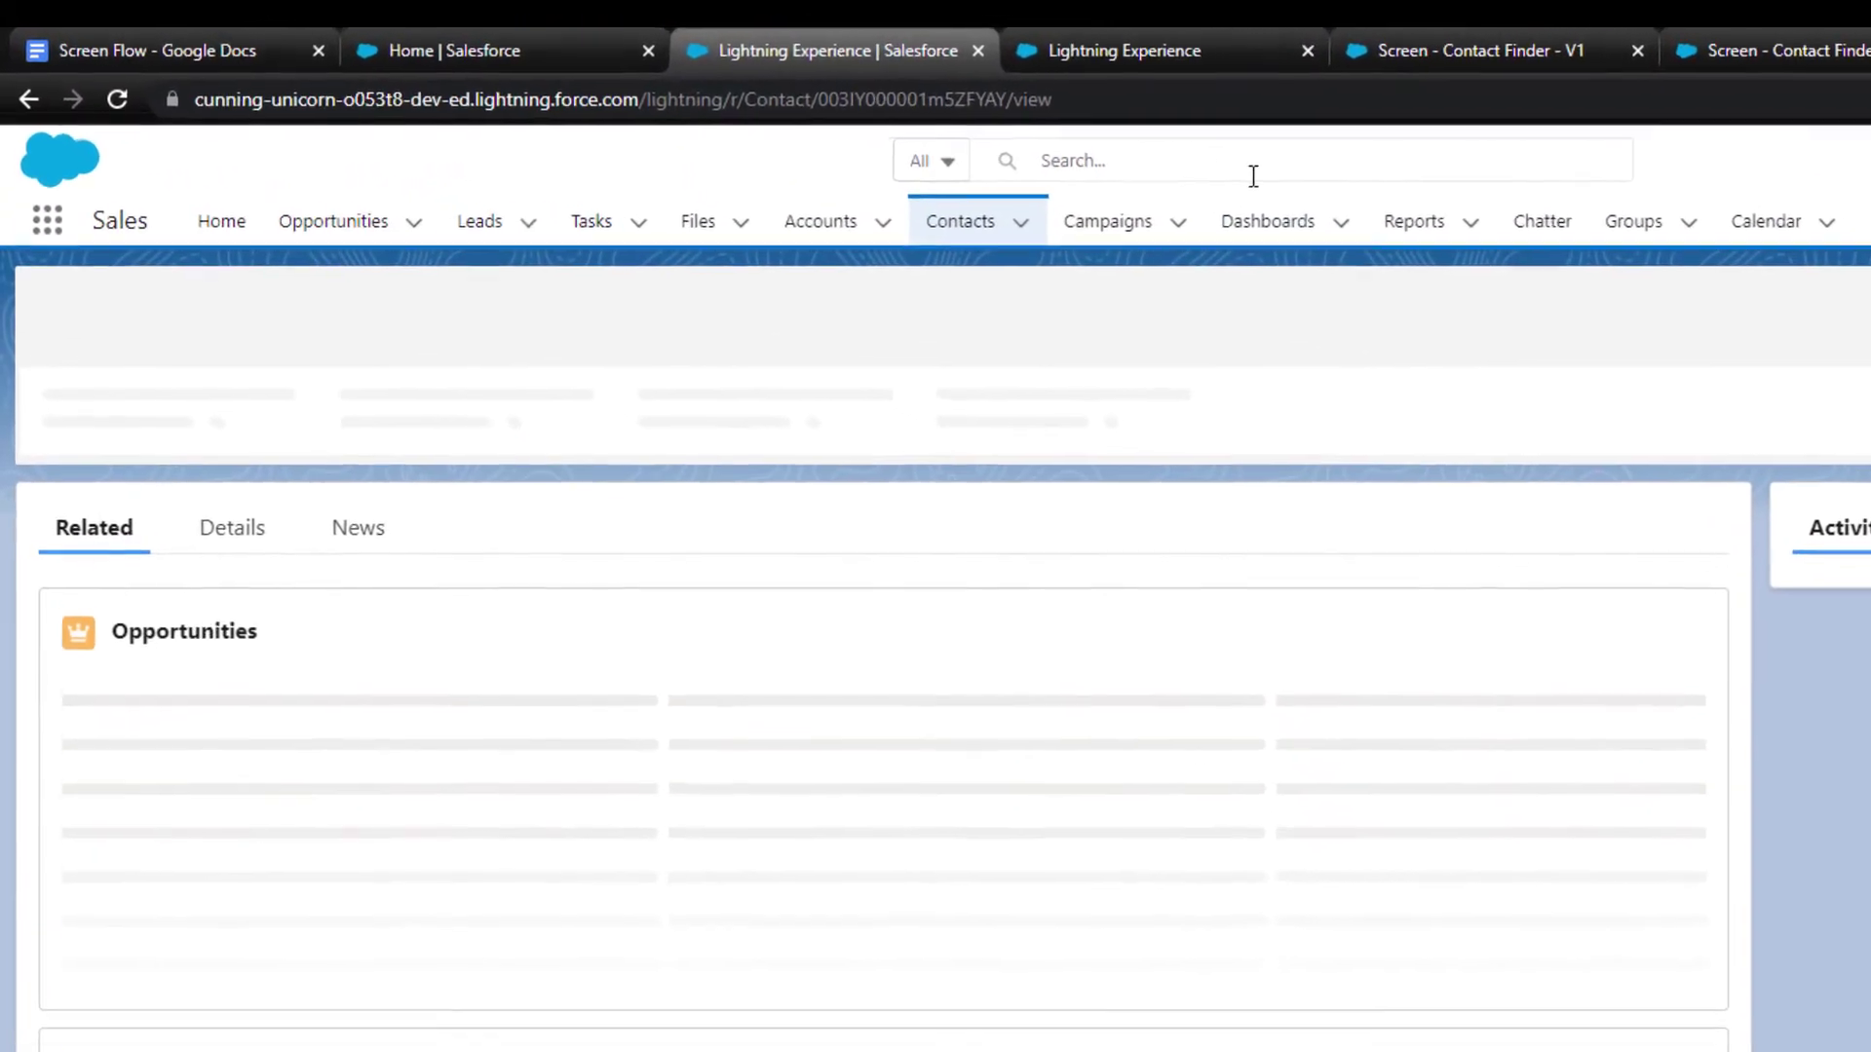
pyautogui.click(214, 547)
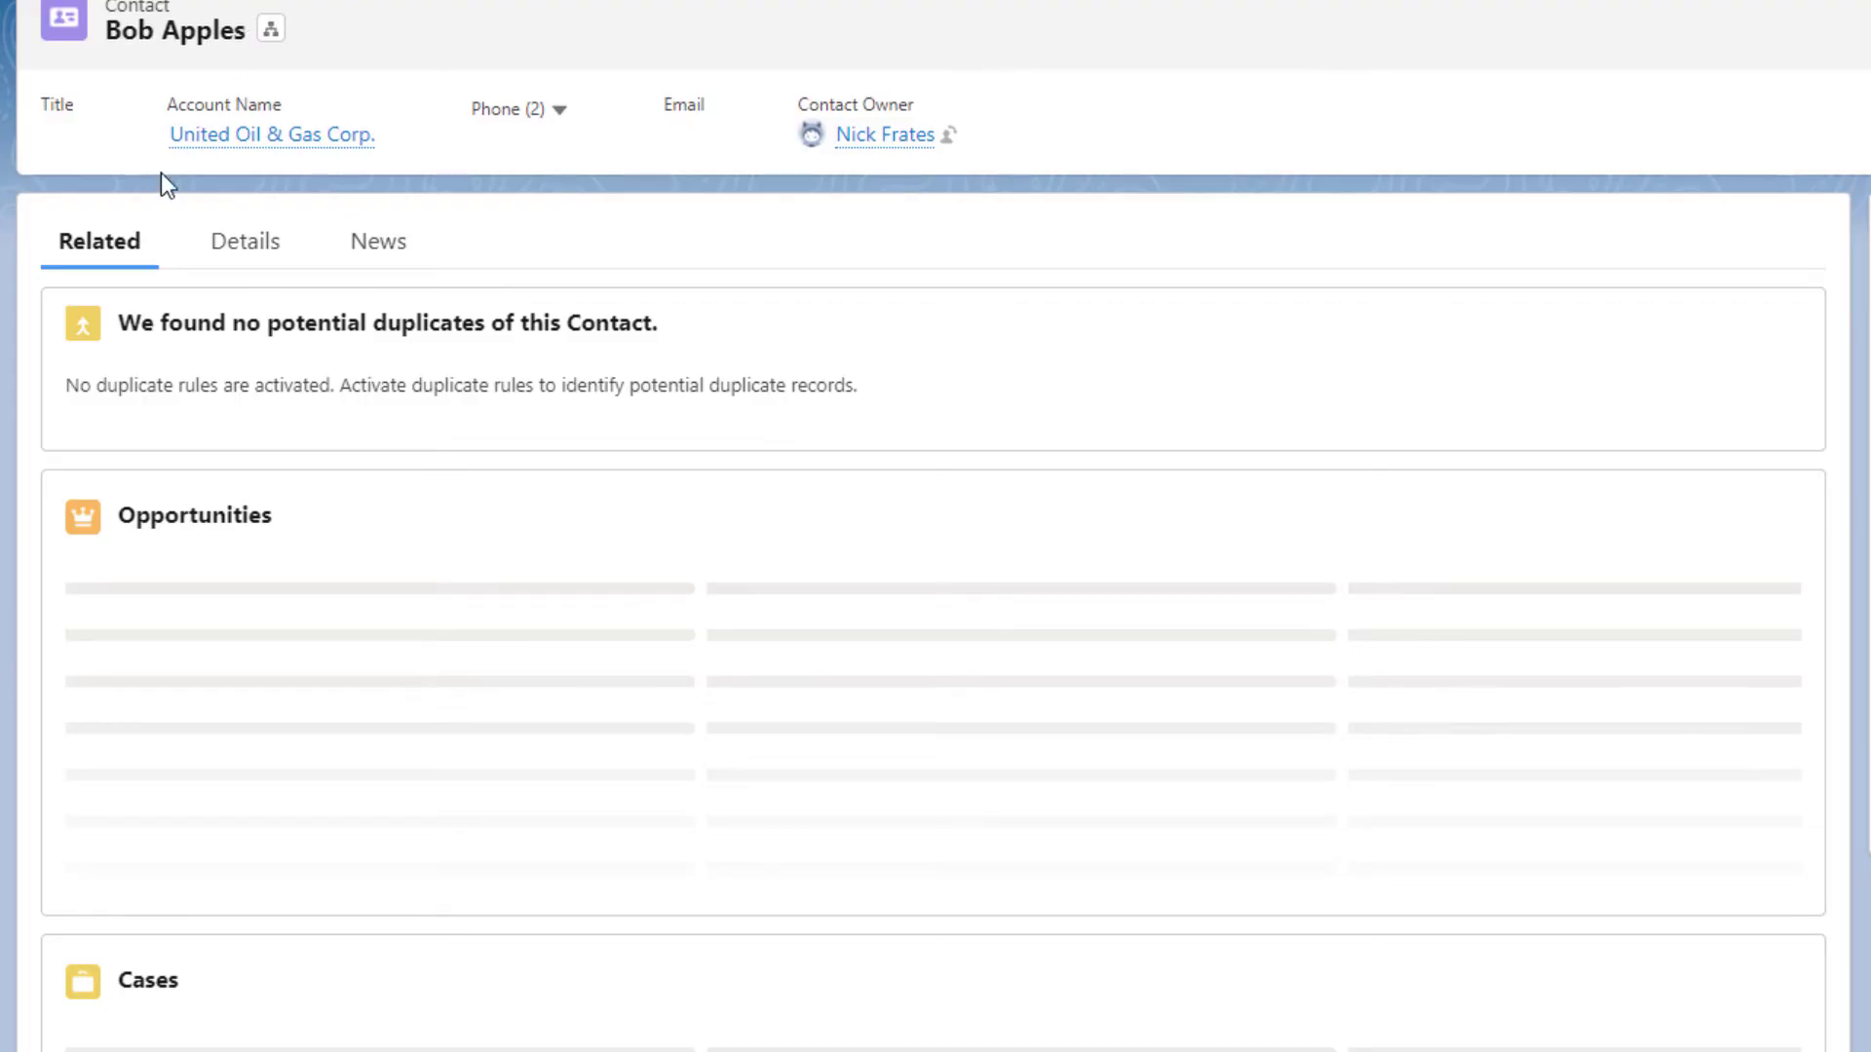
pyautogui.click(255, 253)
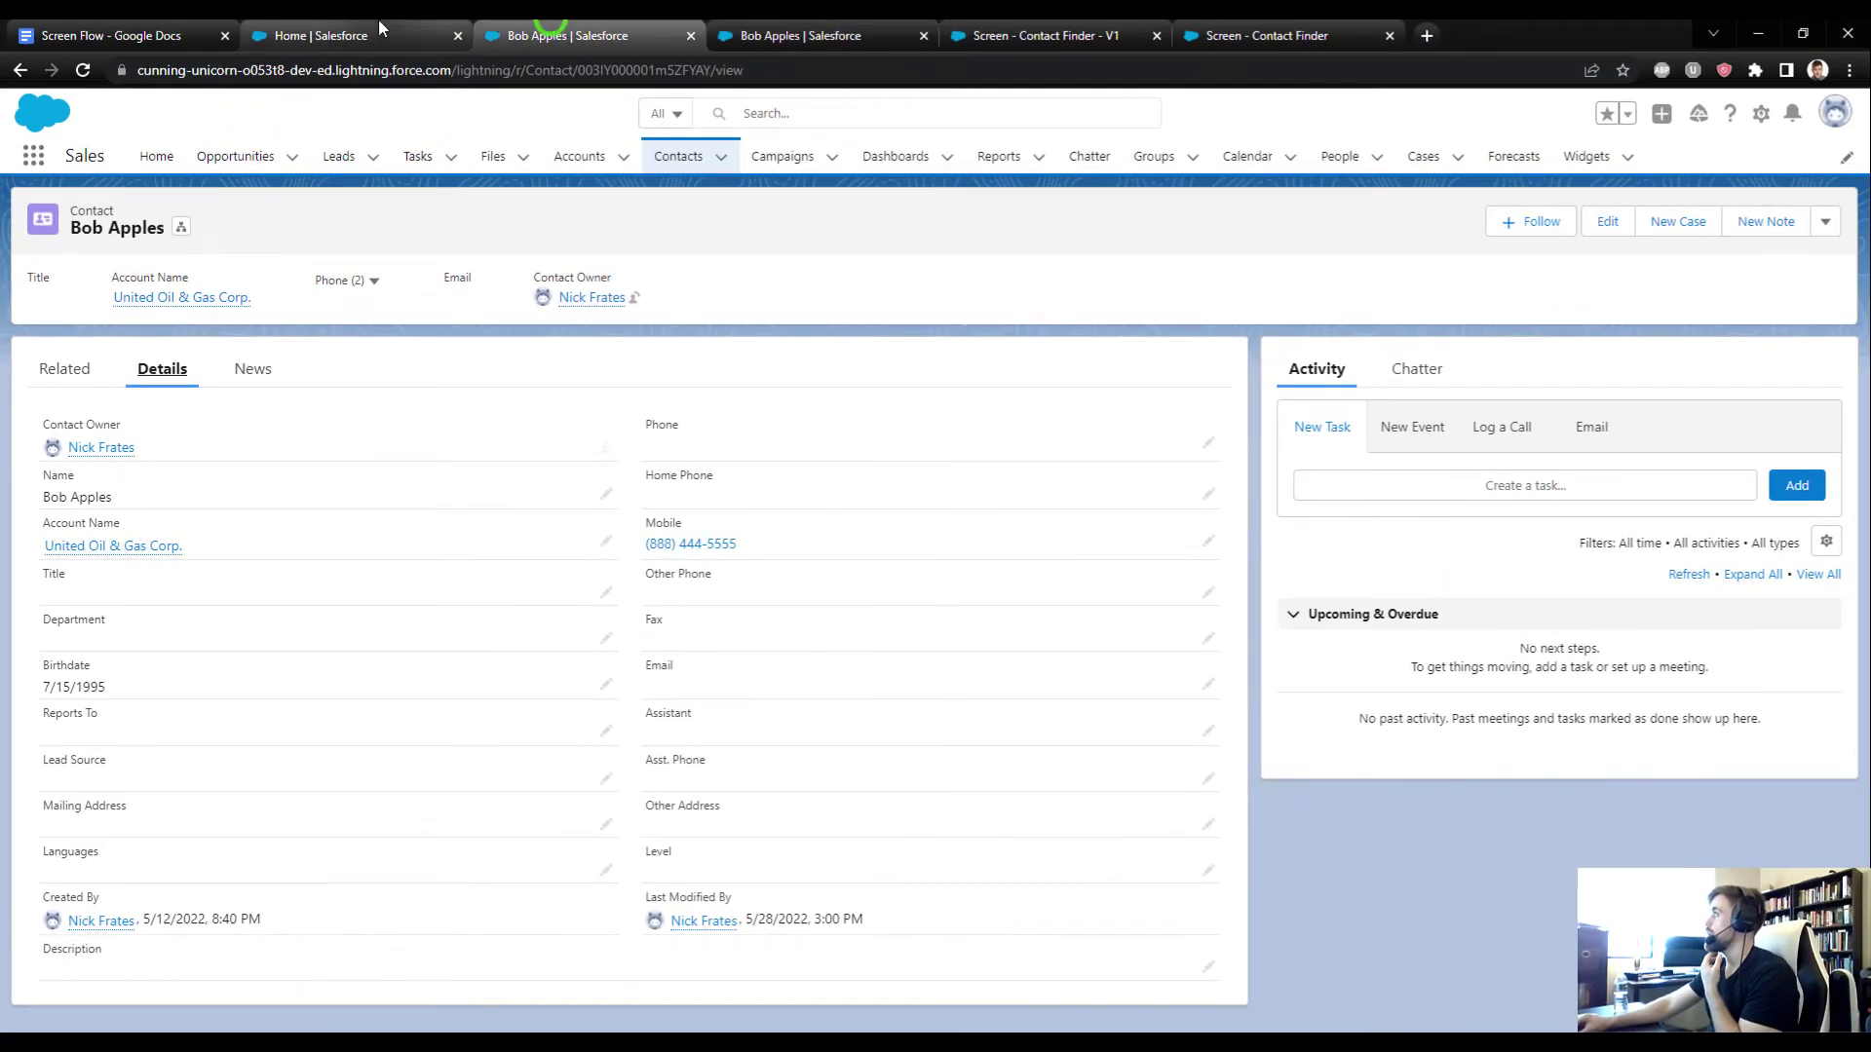
pyautogui.click(380, 29)
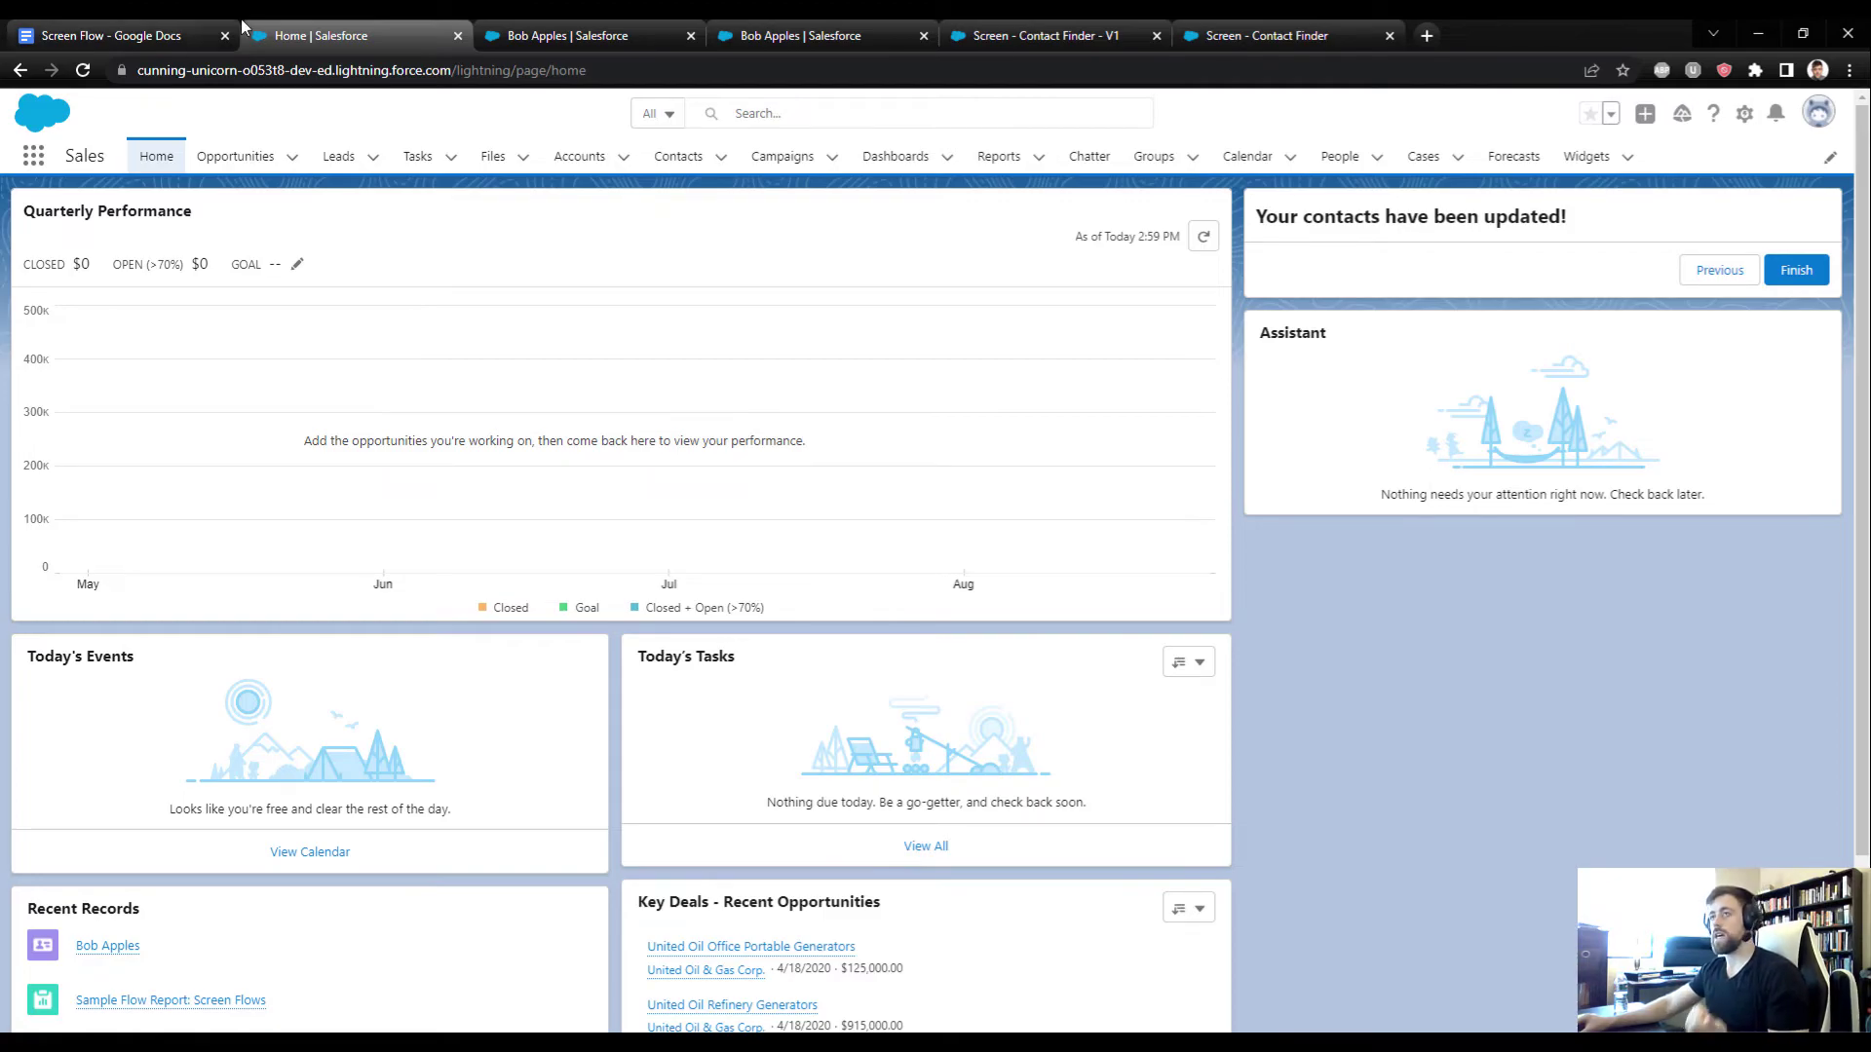
# Step: Reload Home and search the Contact Finder for a new, unmatched contact's name and birthdate
pyautogui.click(85, 70)
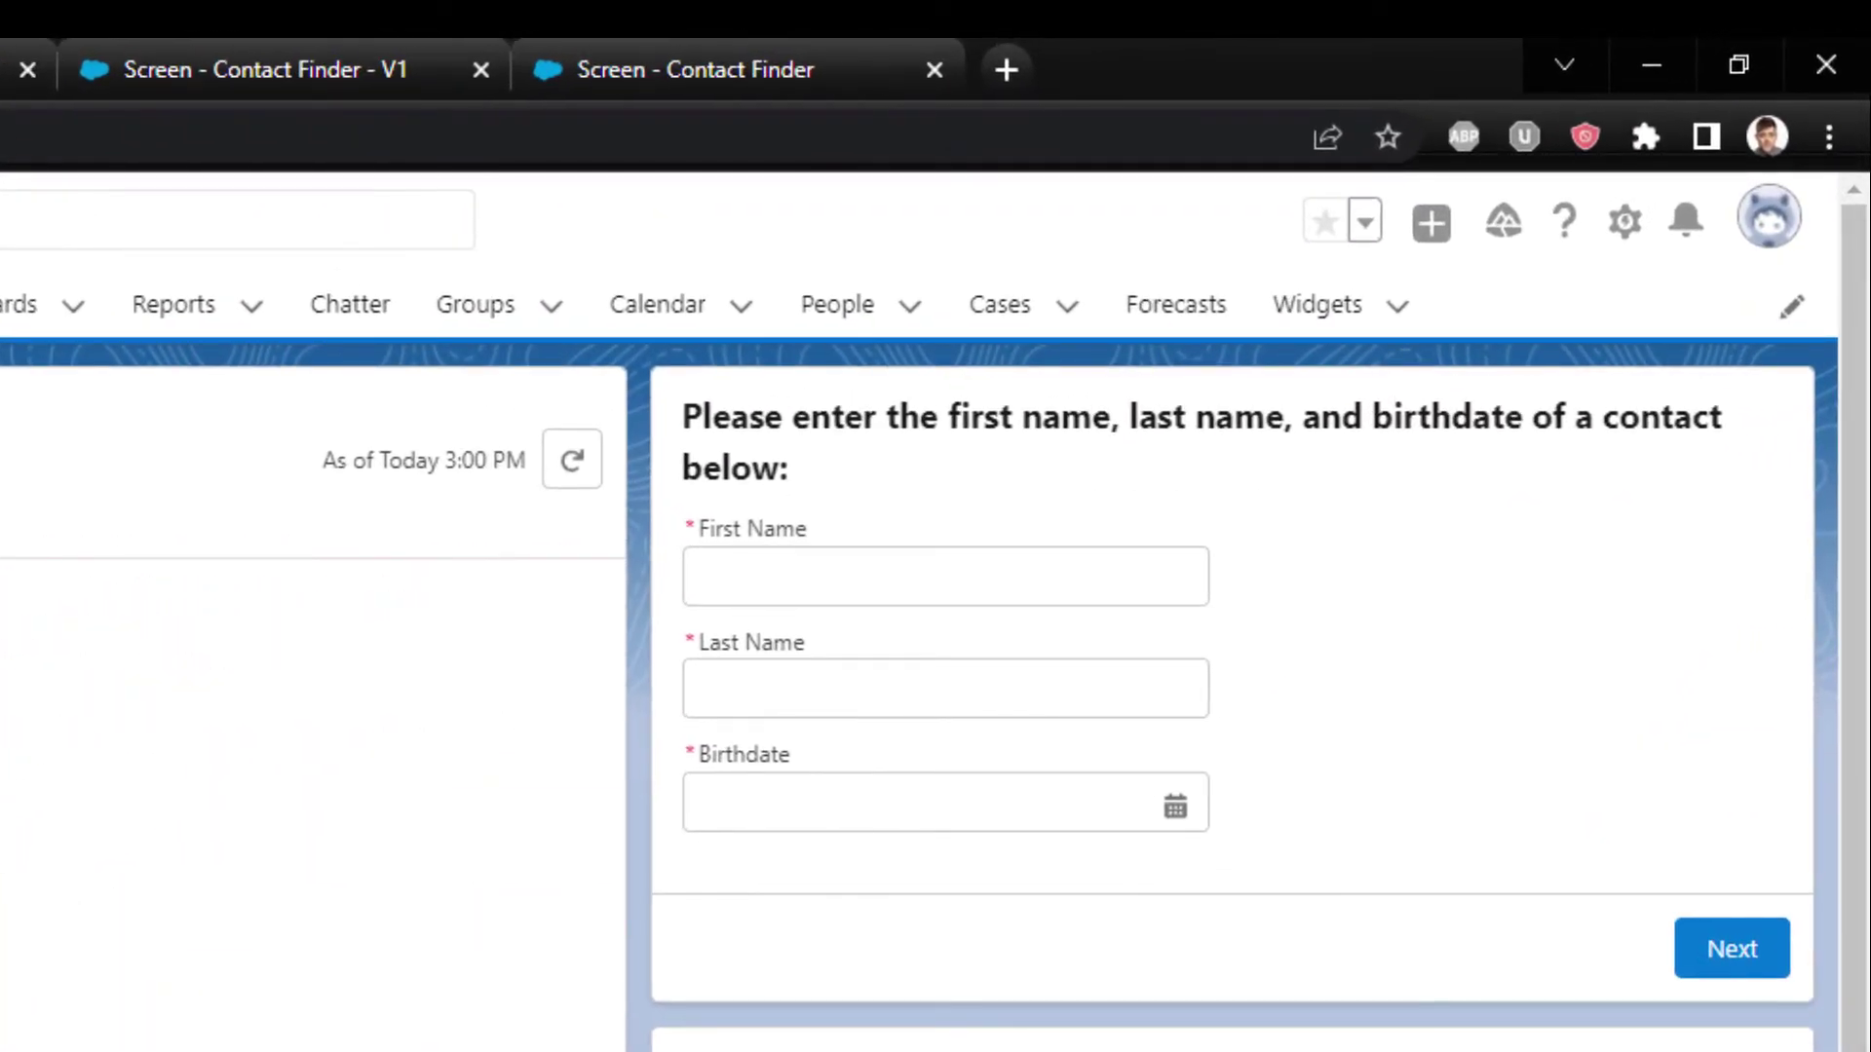
pyautogui.click(808, 564)
pyautogui.write('Tina')
pyautogui.press('Tab')
pyautogui.write('Apples')
pyautogui.press('Tab')
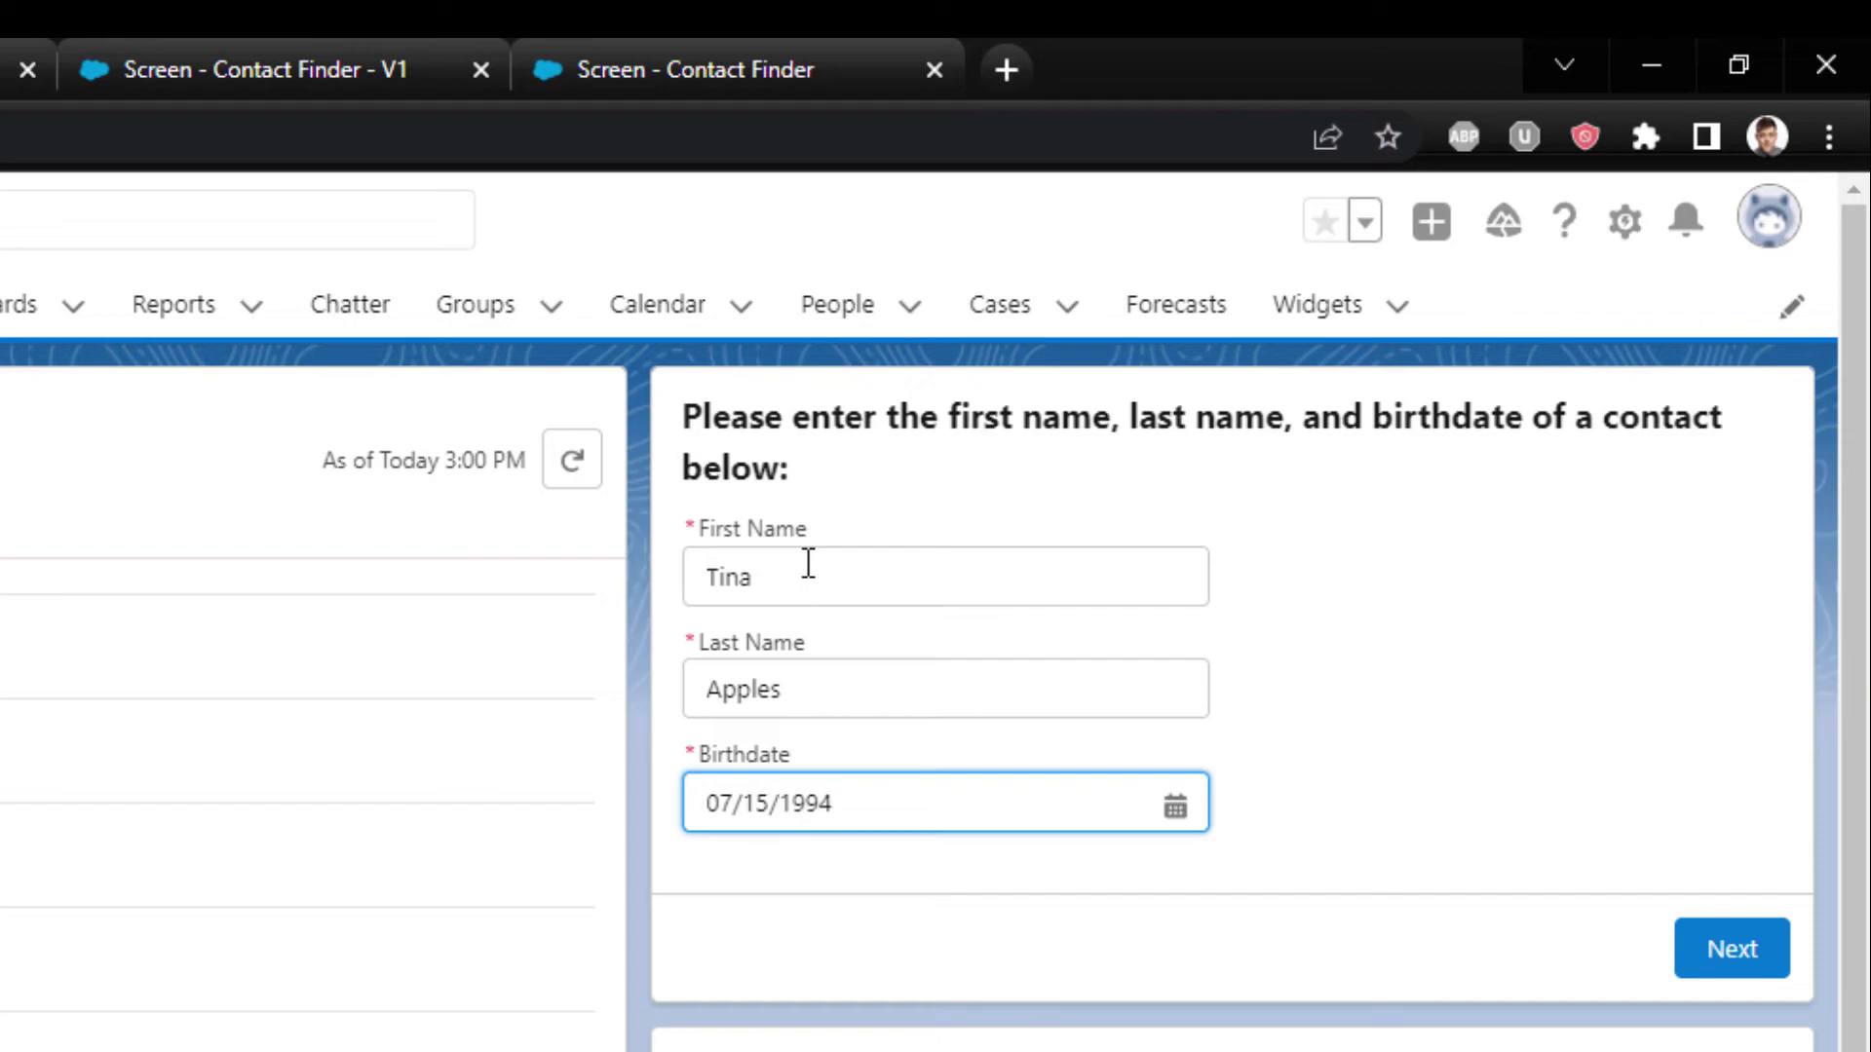
pyautogui.click(1512, 726)
pyautogui.click(1715, 946)
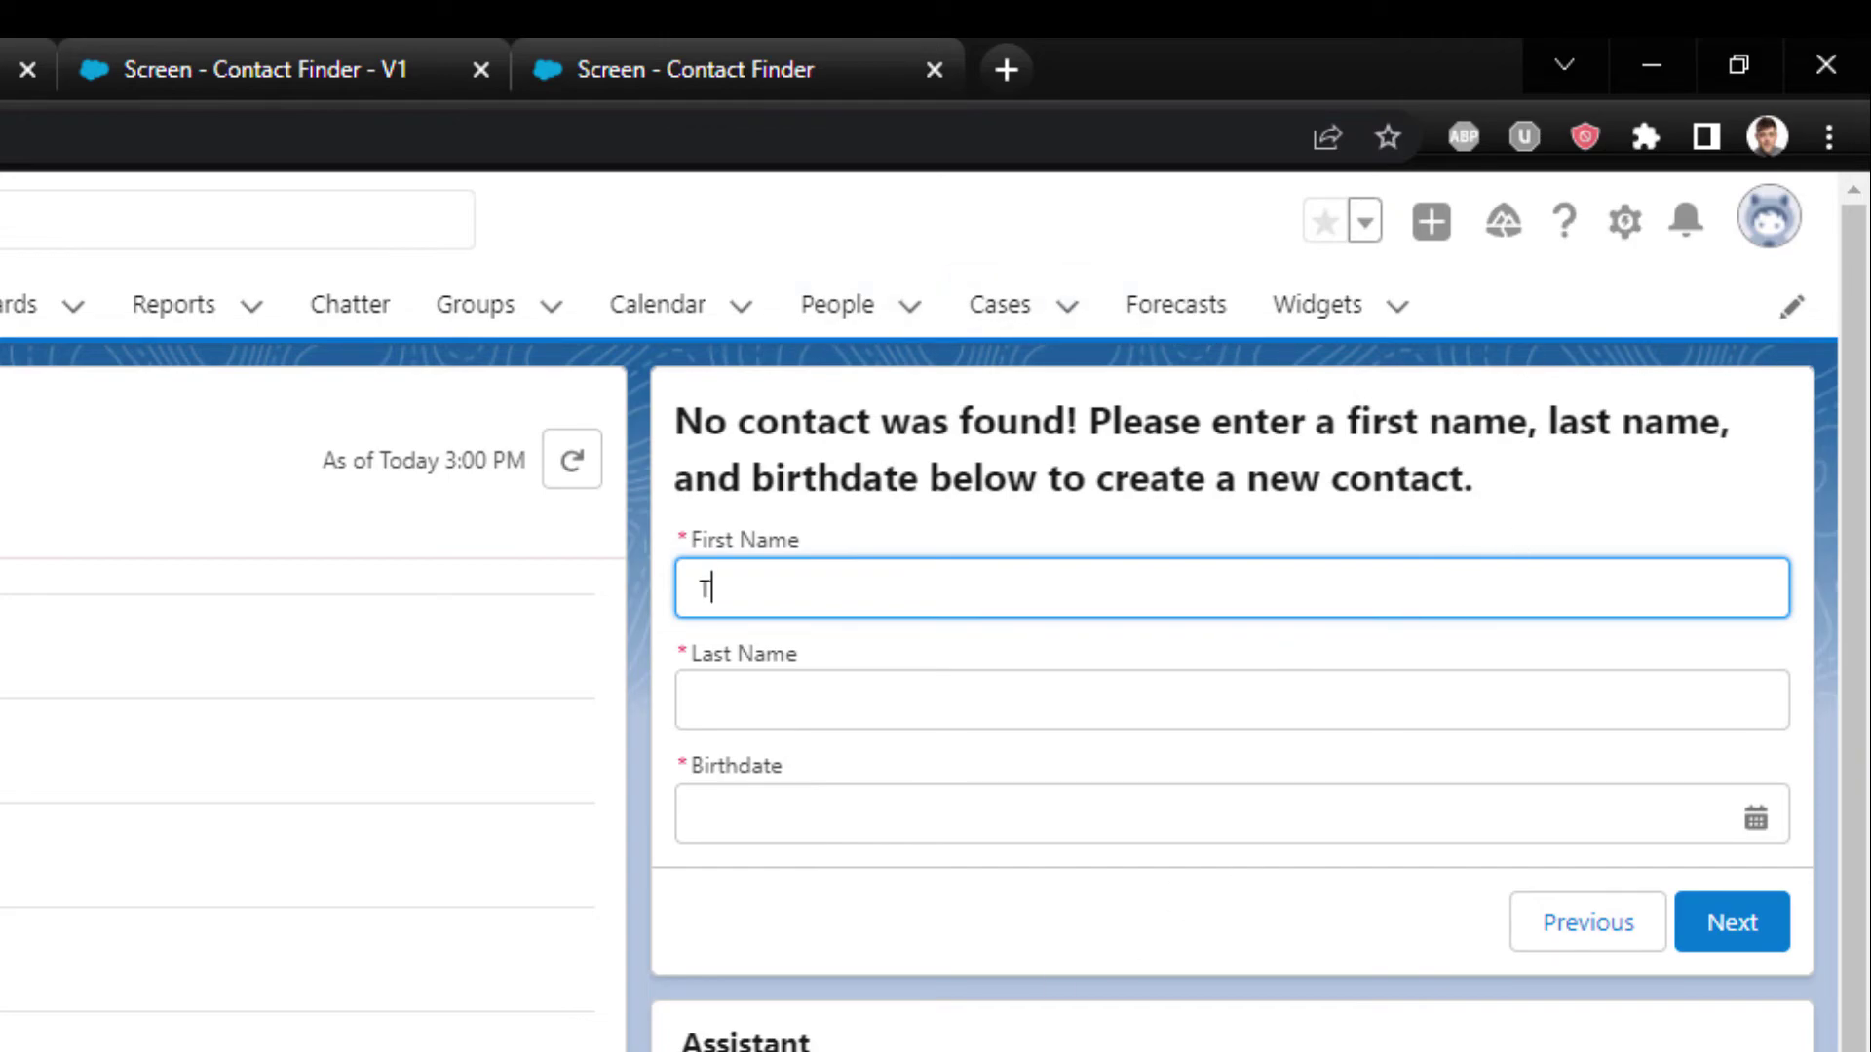
# Step: Complete the new-contact form with birthdate 07/18/1994 and submit it to create the contact
pyautogui.press('Tab')
pyautogui.write('A')
pyautogui.click(701, 814)
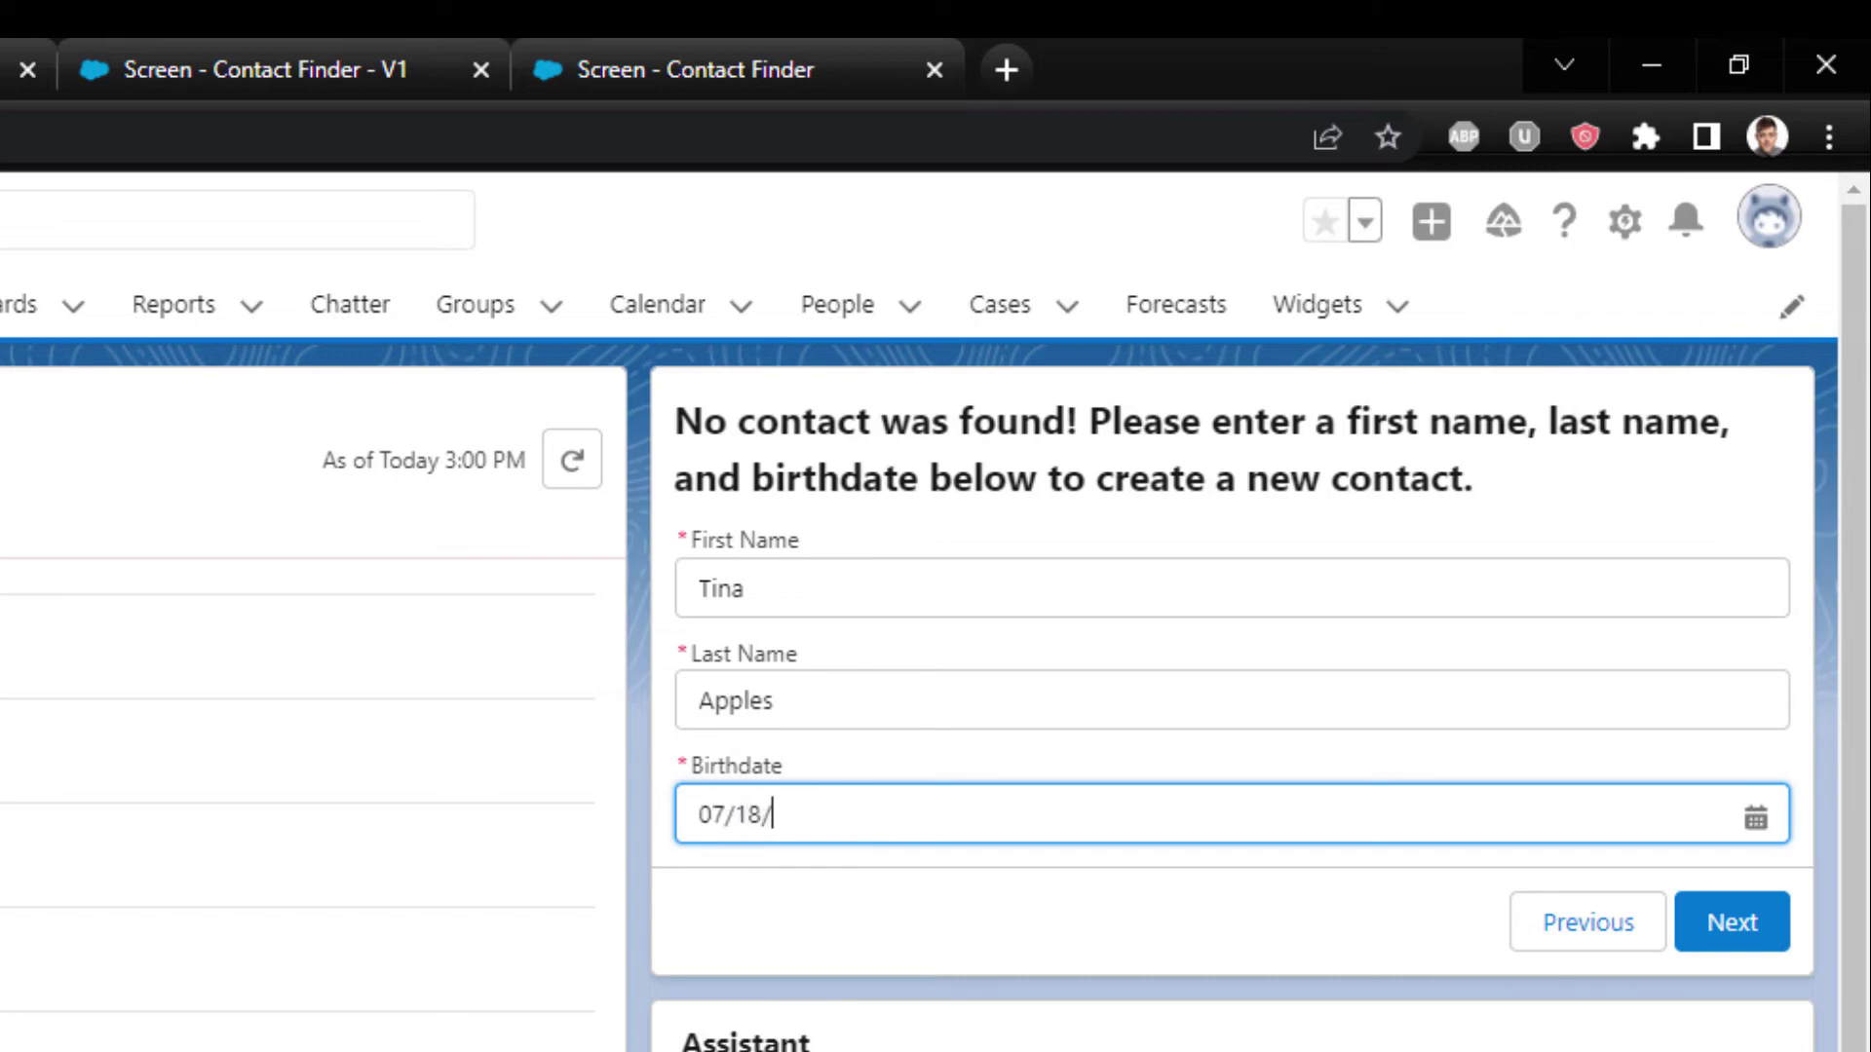
pyautogui.click(1705, 944)
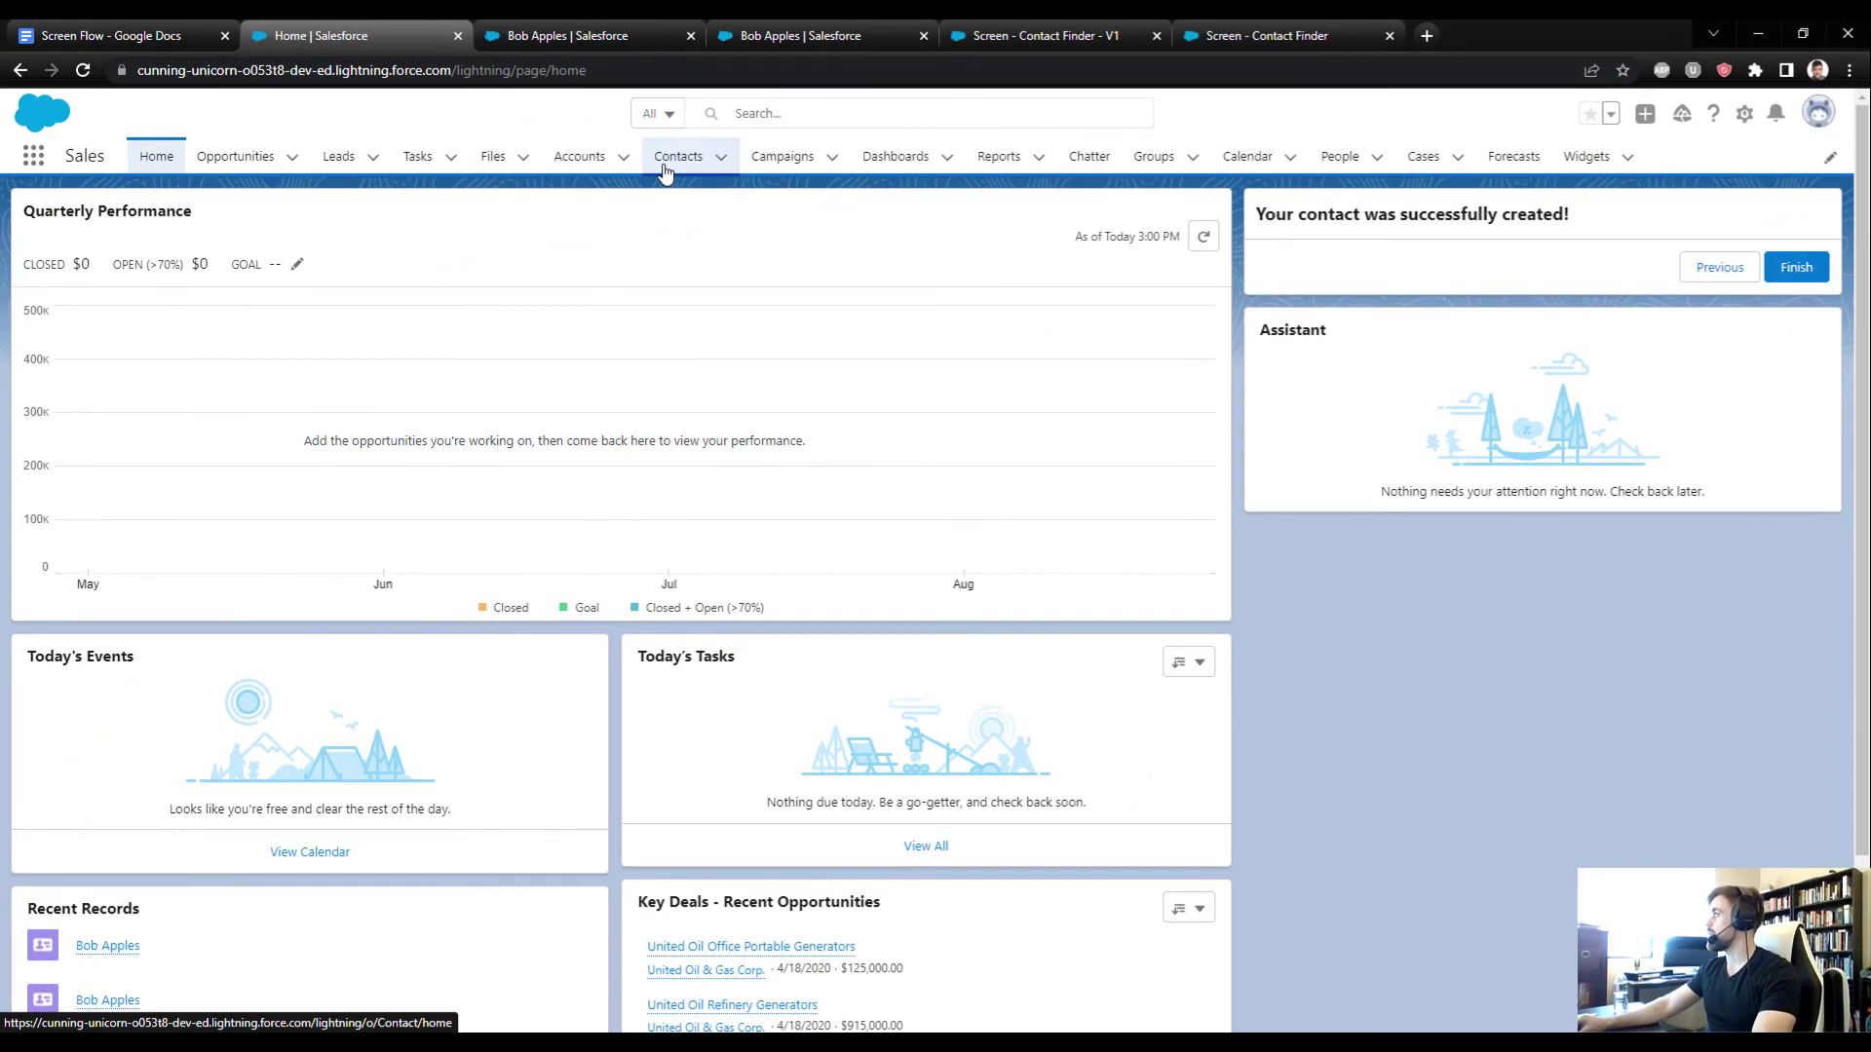
pyautogui.click(664, 167)
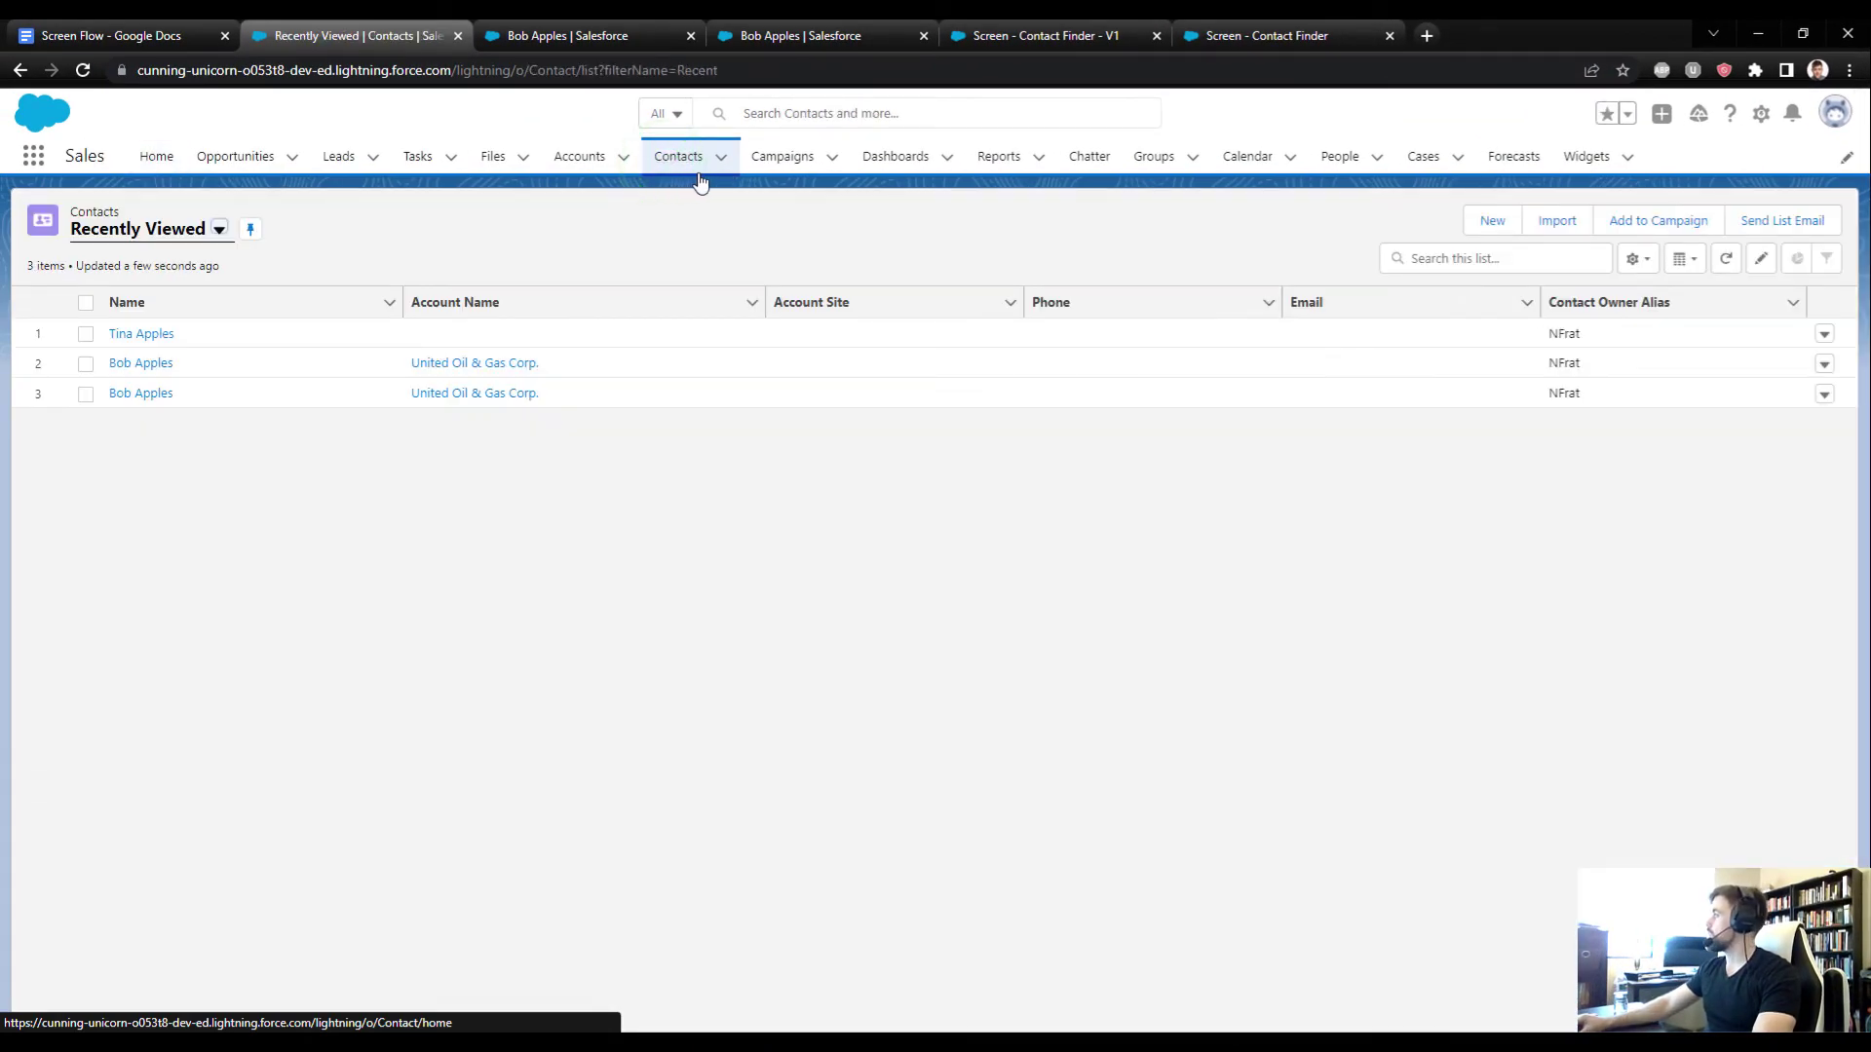
pyautogui.click(143, 331)
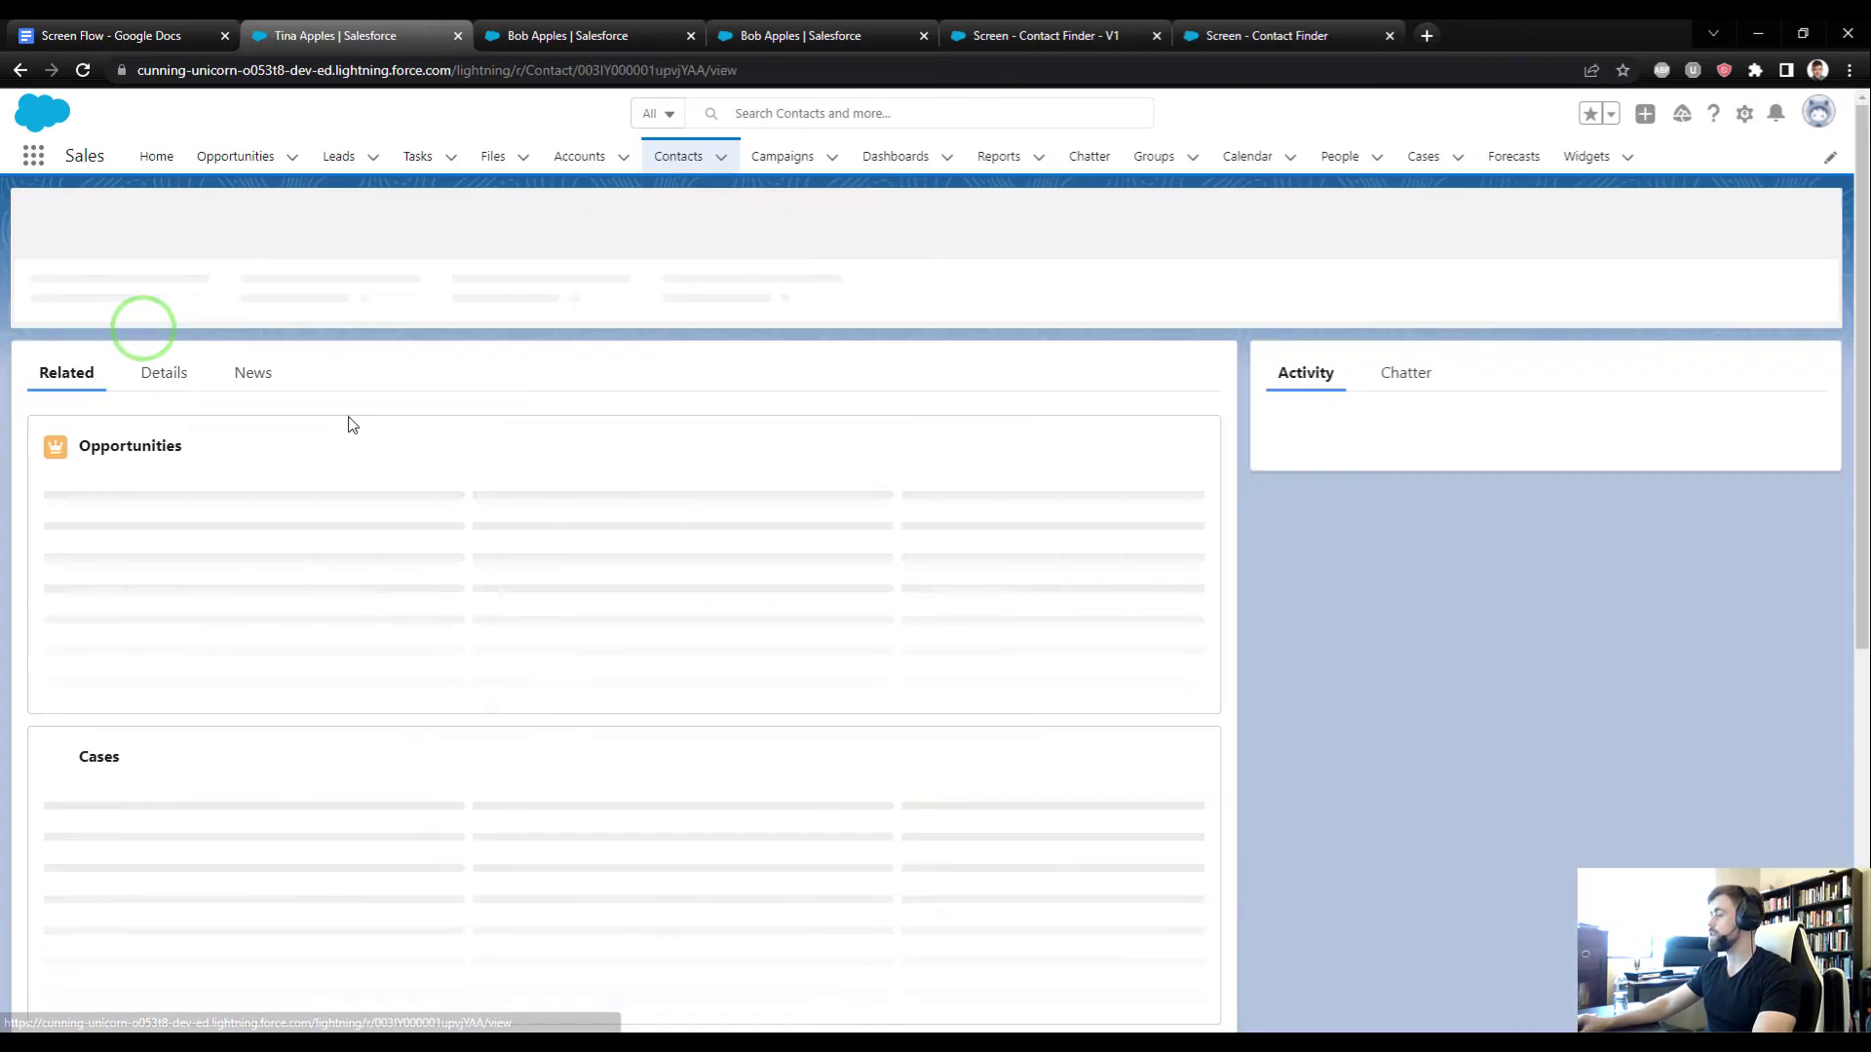
pyautogui.click(156, 370)
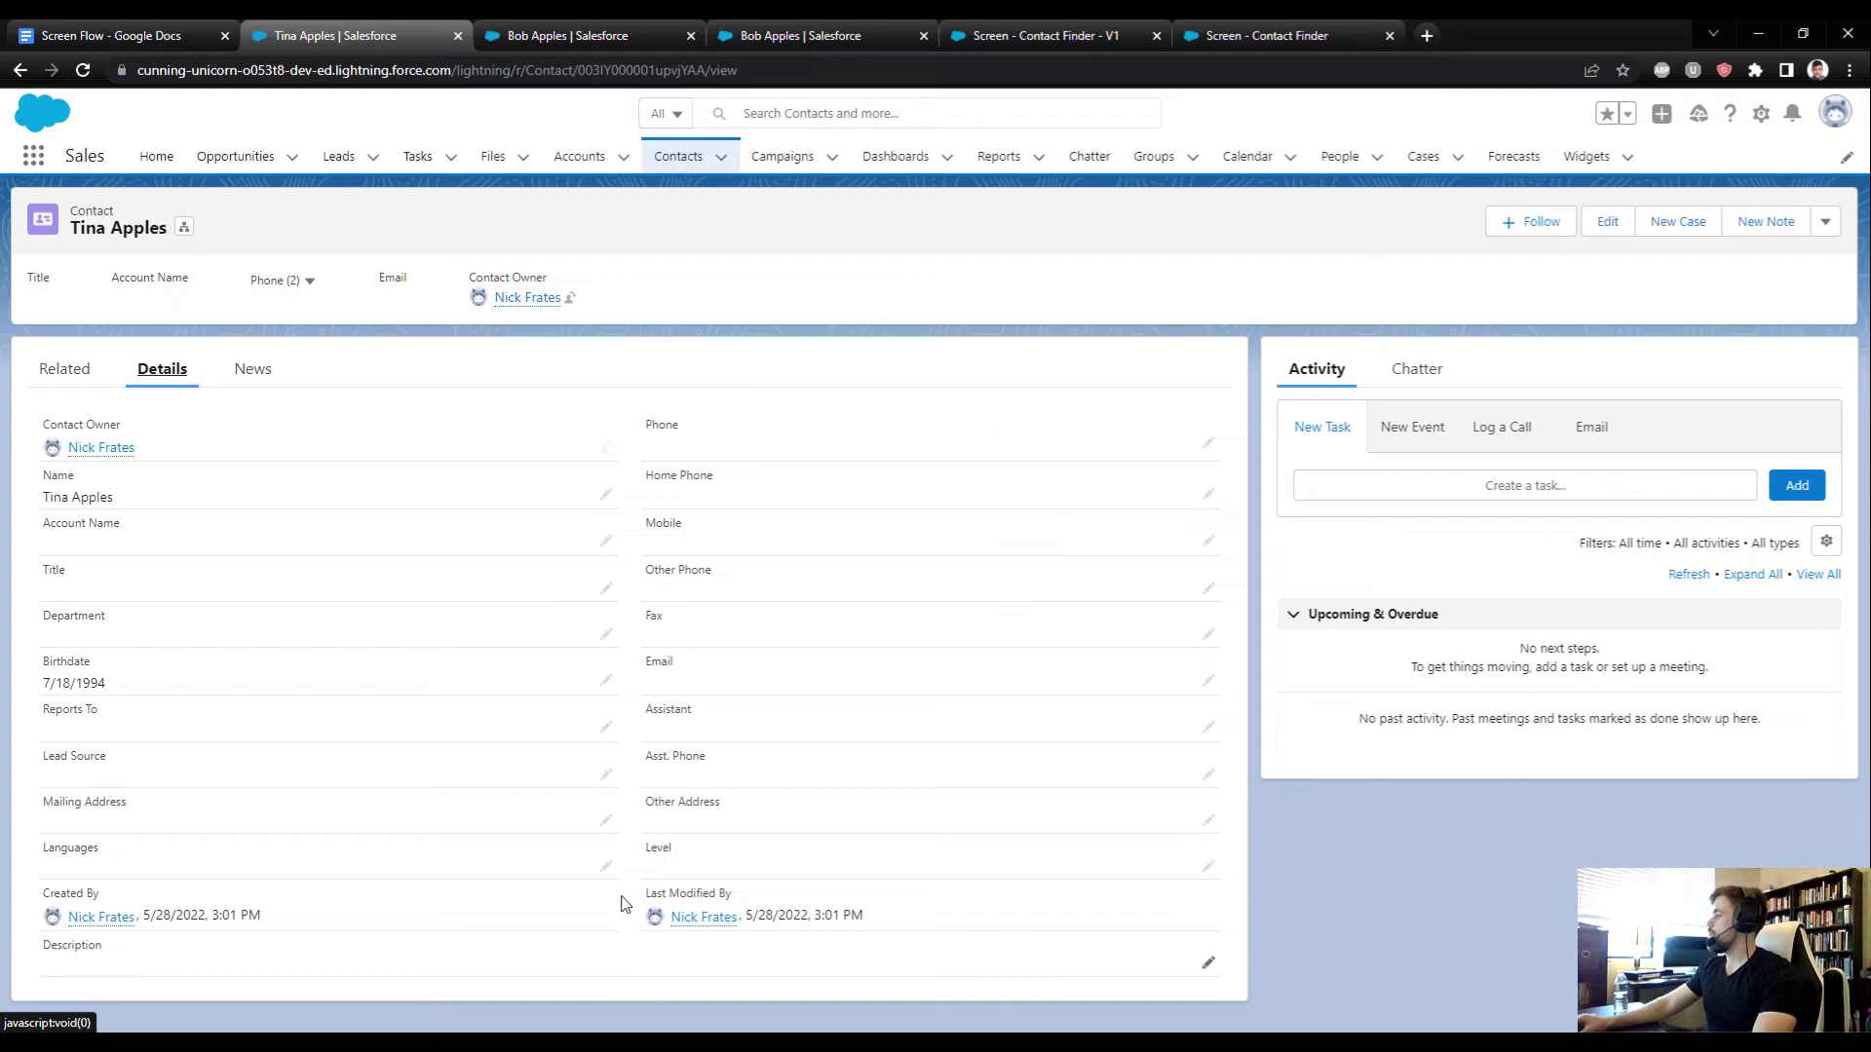
pyautogui.click(80, 37)
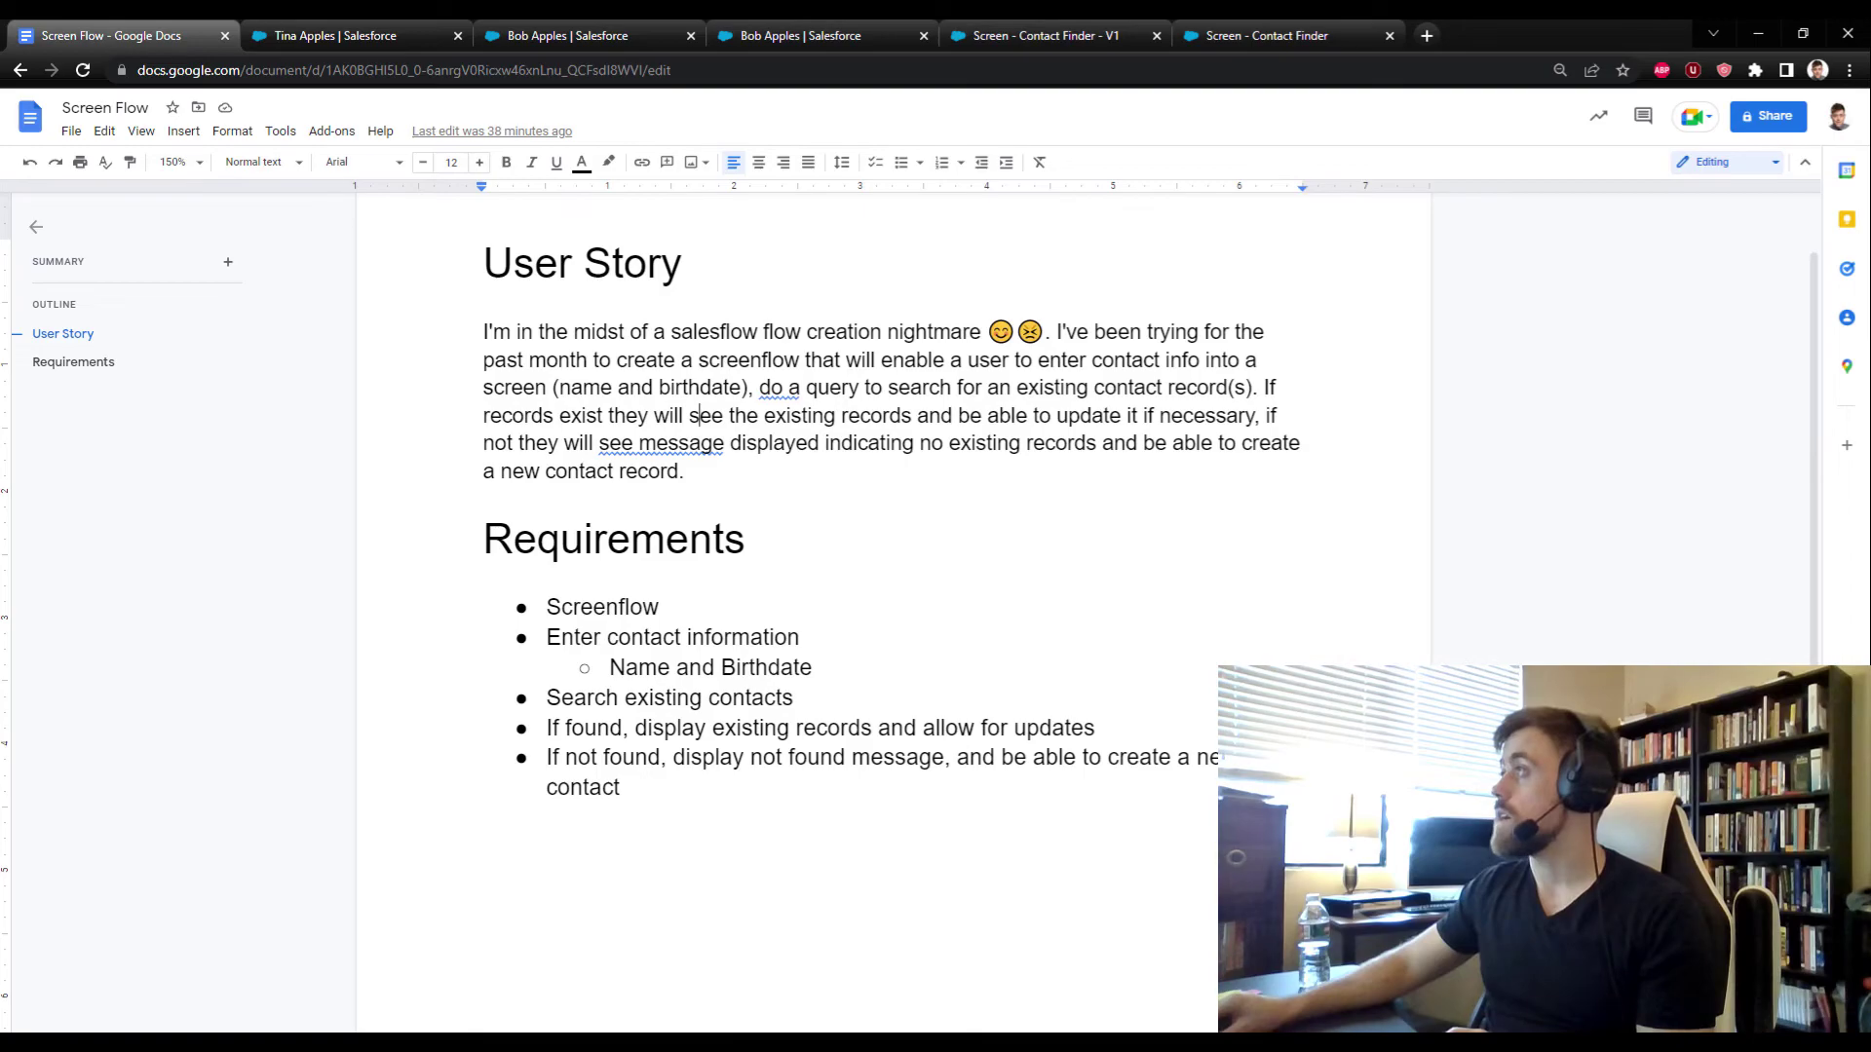
# Step: On the new contact's record, highlight the empty Account Name field, then go to the Contact Finder flow
pyautogui.click(331, 35)
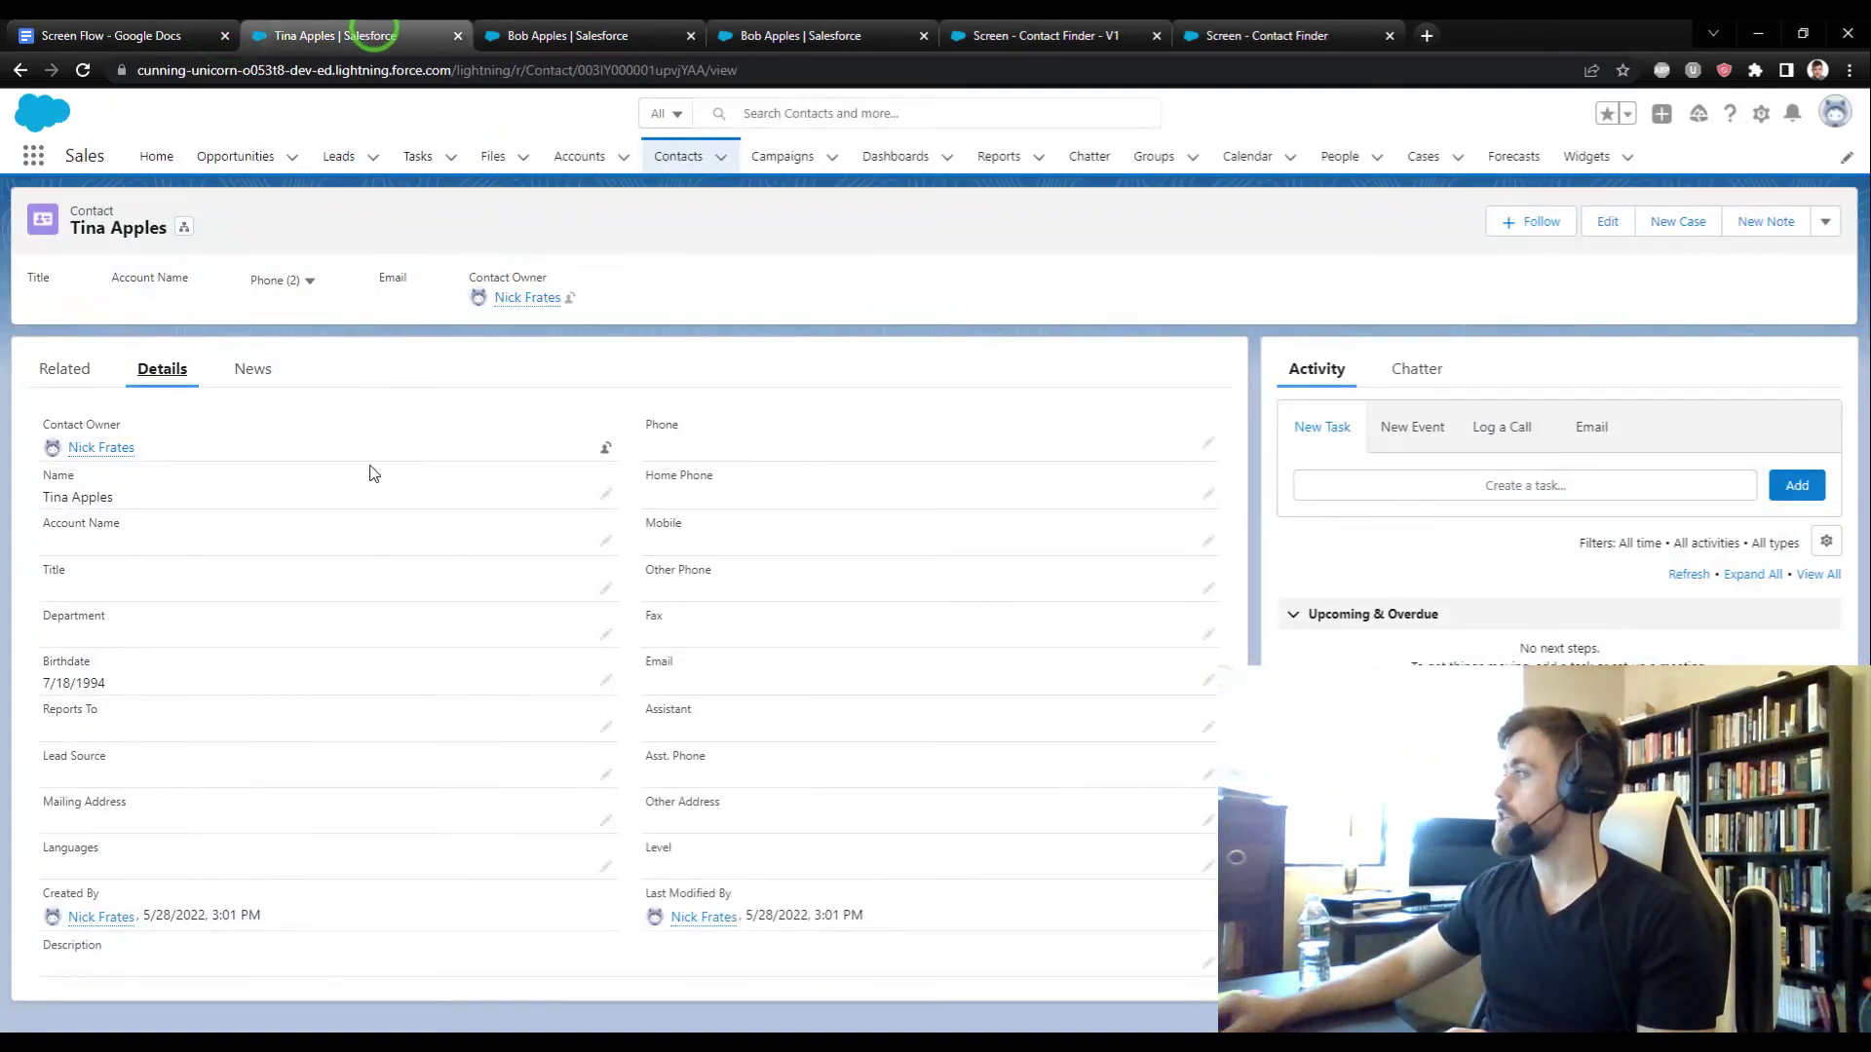
pyautogui.moveTo(136, 527); pyautogui.dragTo(41, 526)
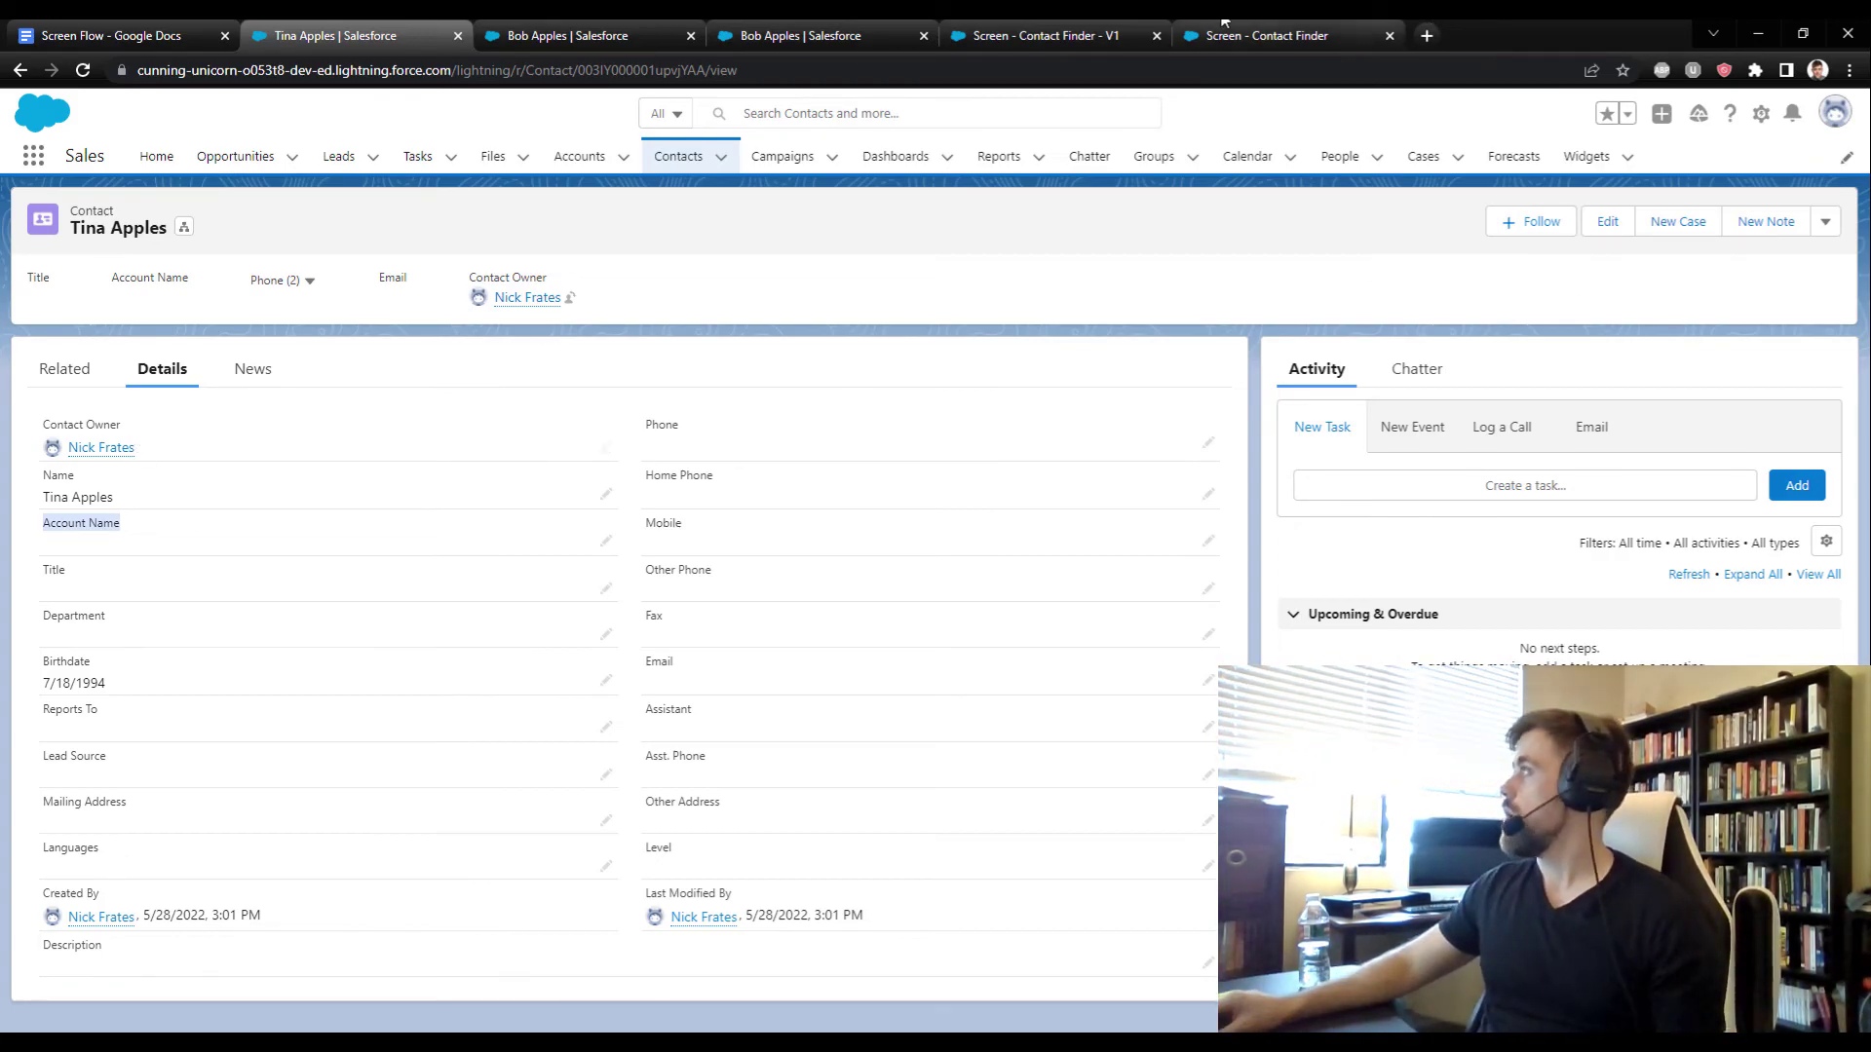
pyautogui.click(1043, 35)
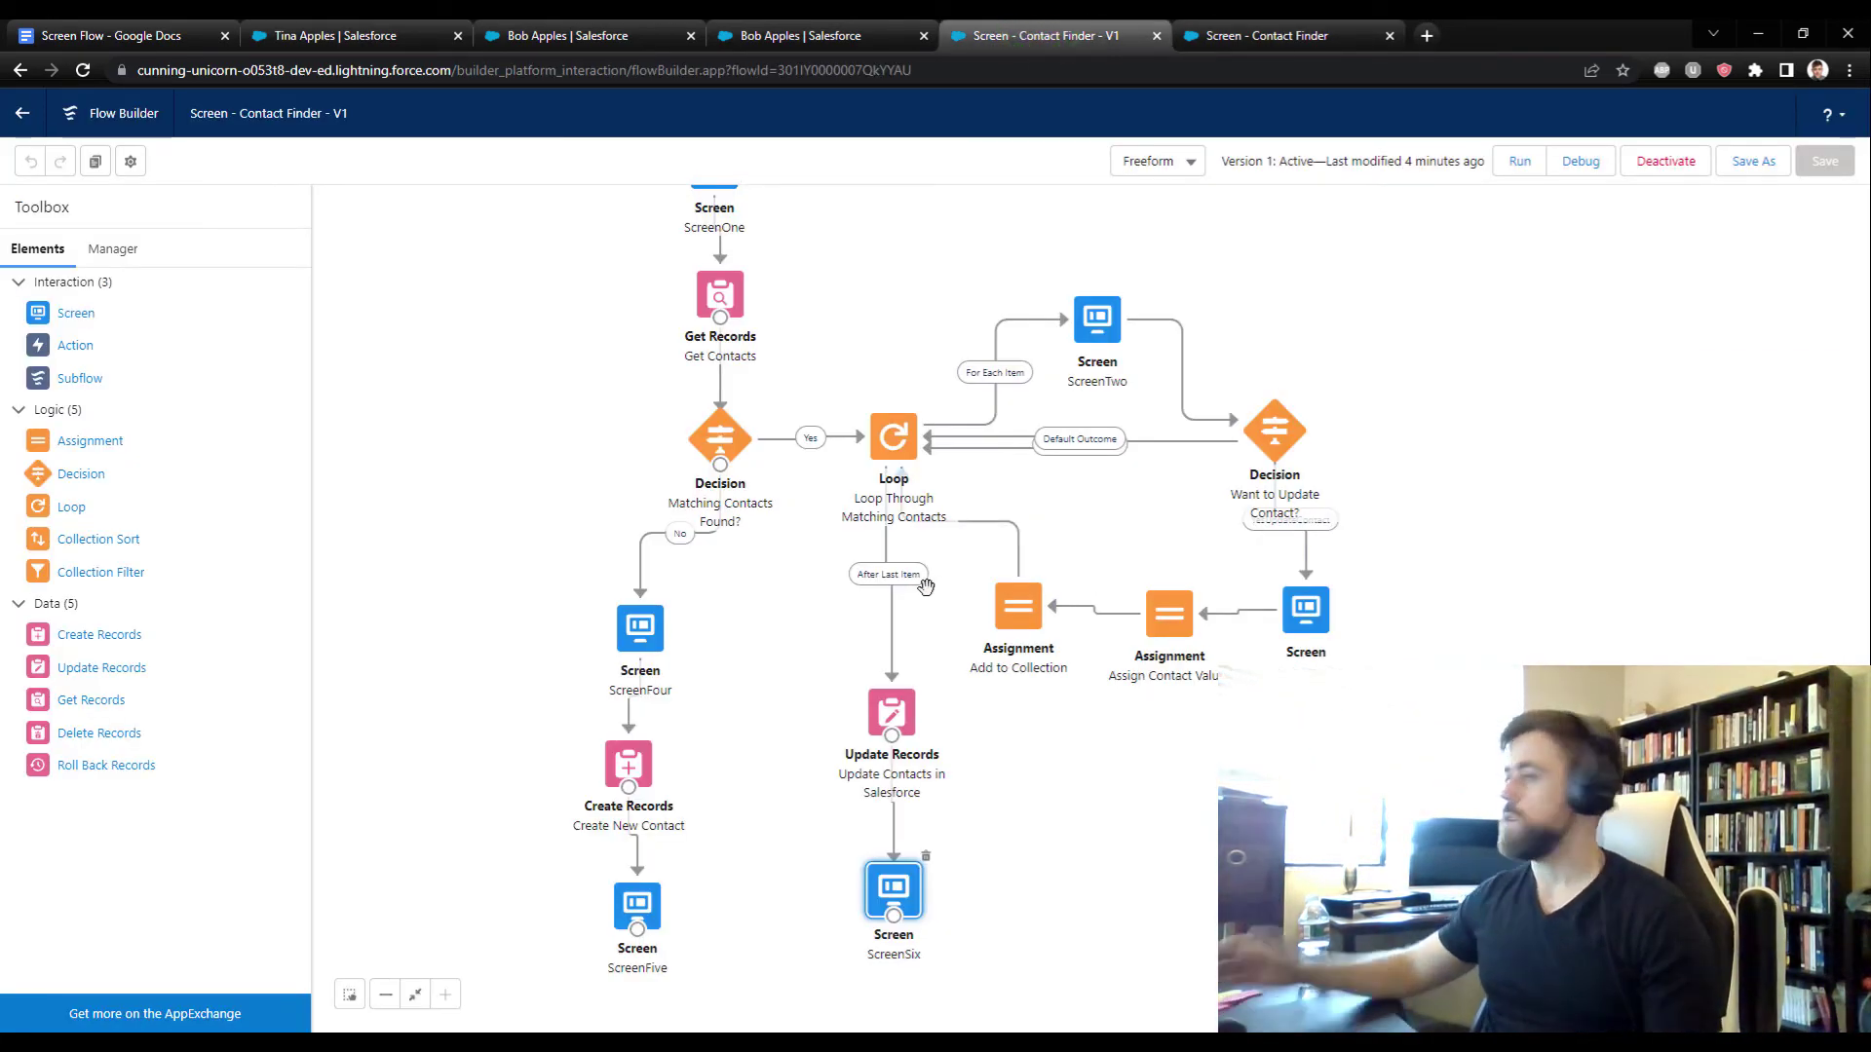
pyautogui.moveTo(1337, 429); pyautogui.dragTo(1319, 475)
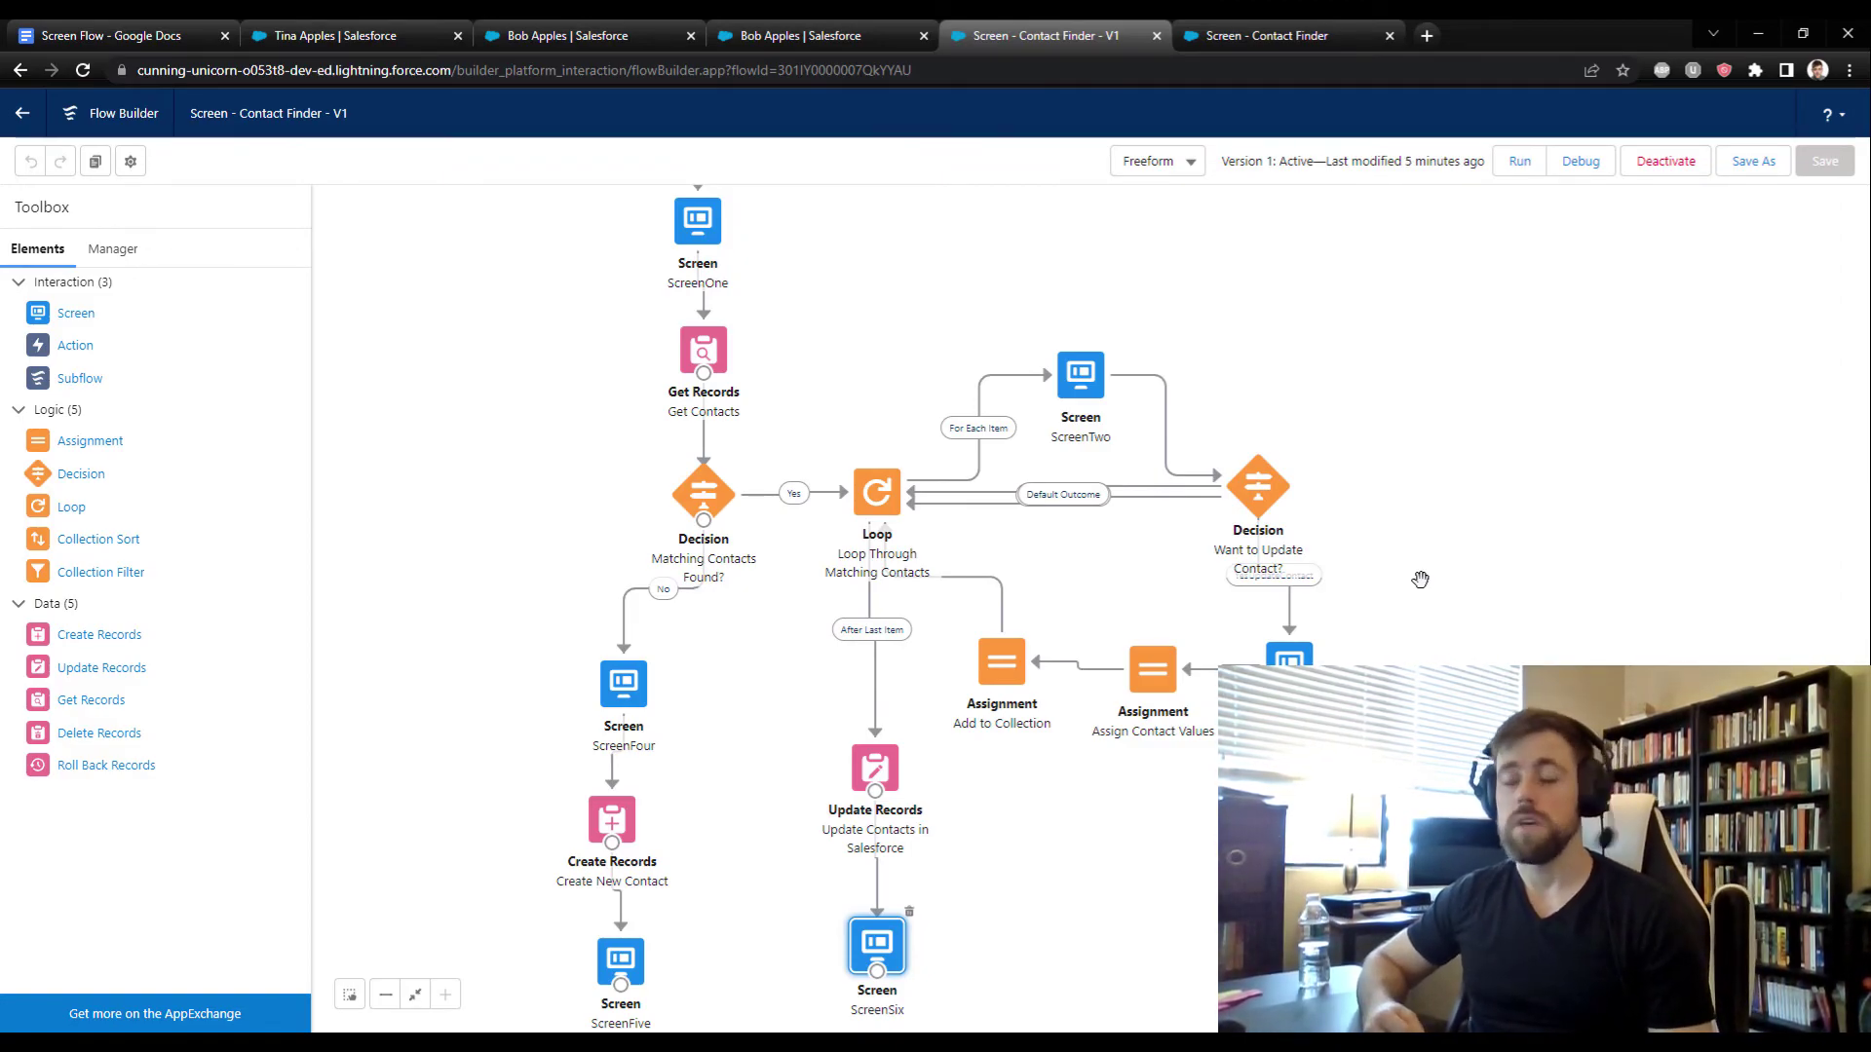
pyautogui.moveTo(855, 233); pyautogui.dragTo(821, 414)
pyautogui.moveTo(880, 573); pyautogui.dragTo(797, 355)
pyautogui.doubleClick(797, 356)
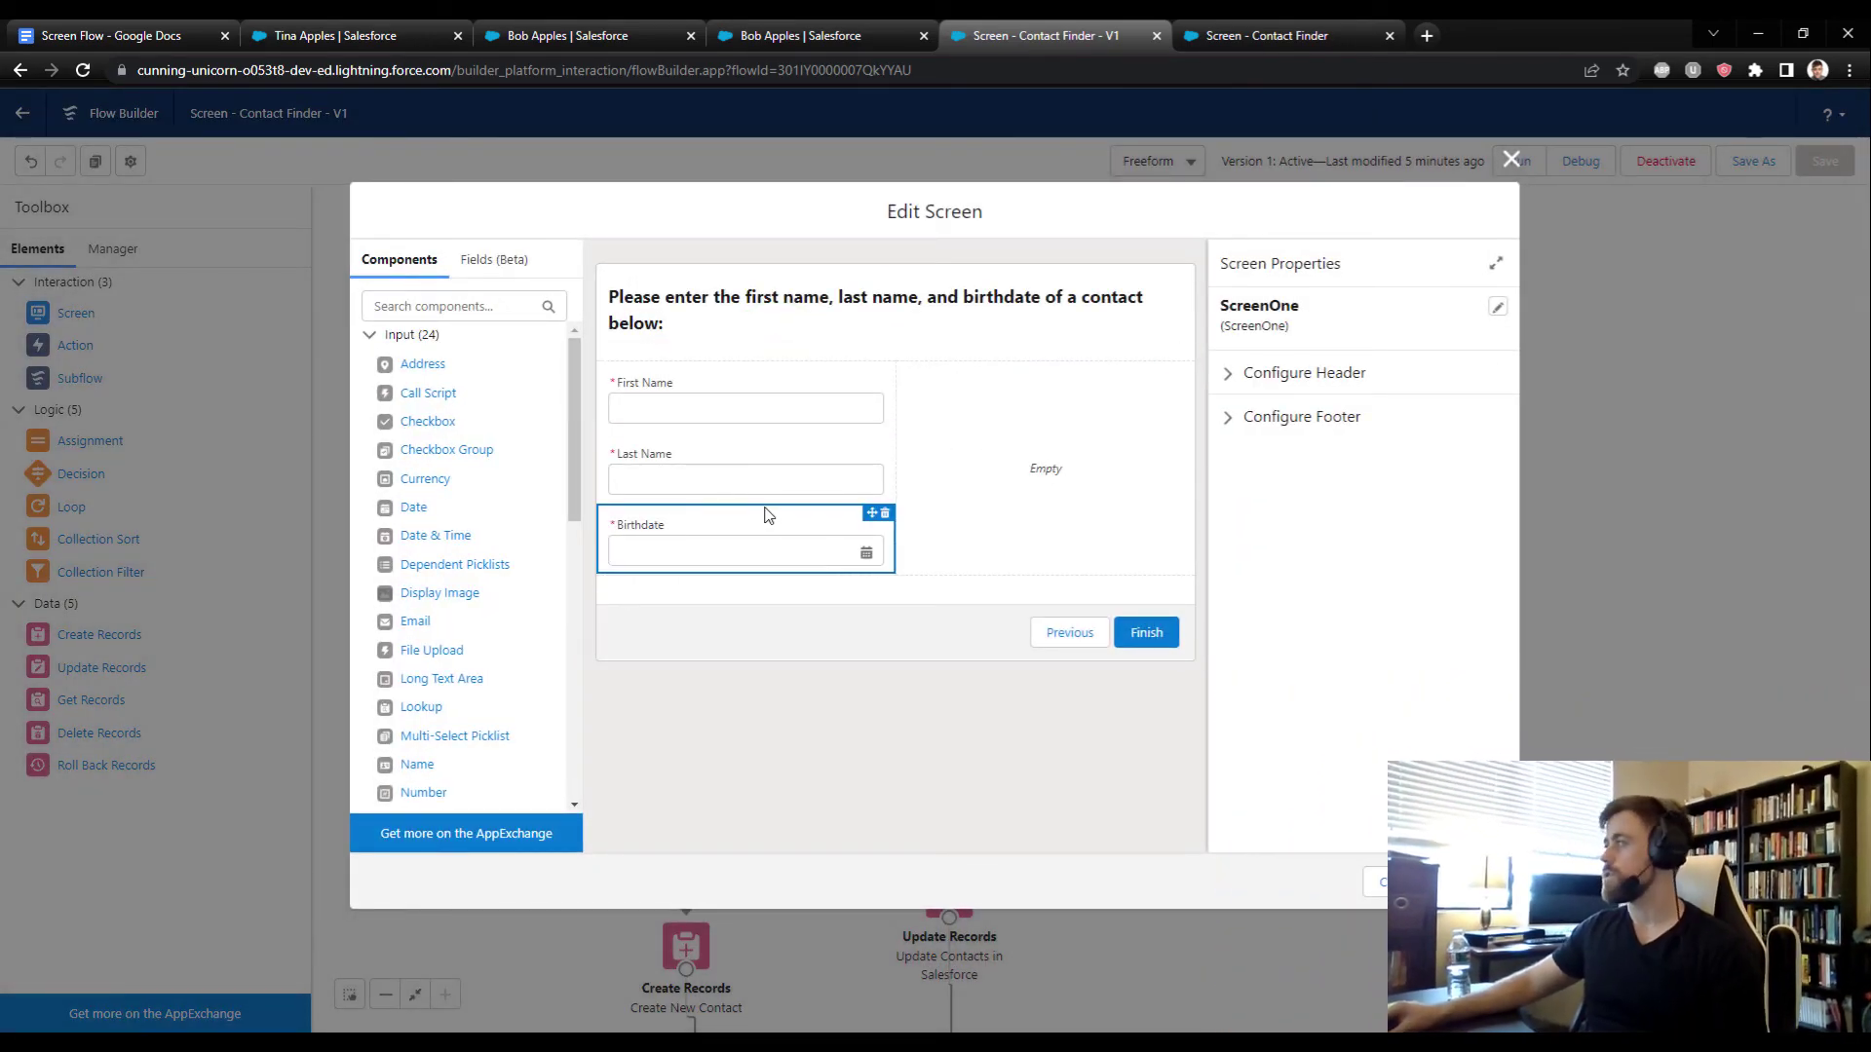
pyautogui.click(1404, 882)
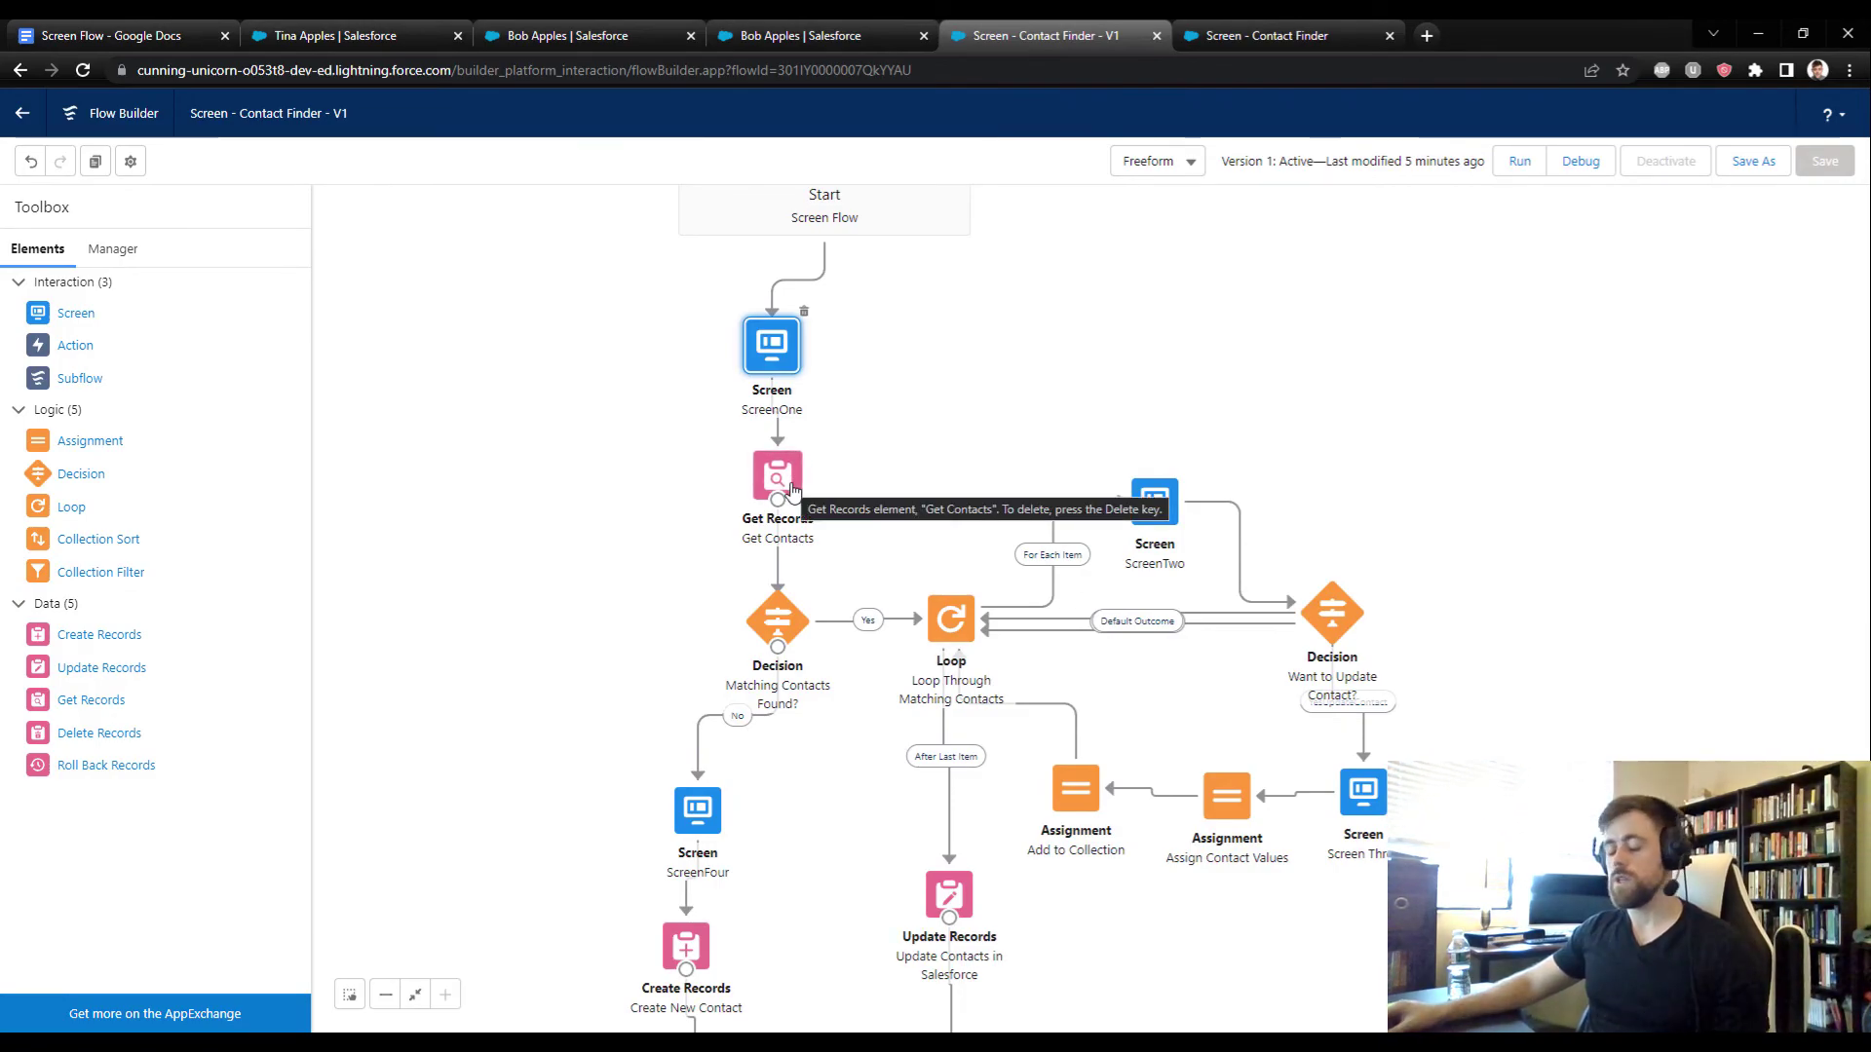
pyautogui.click(529, 646)
pyautogui.scroll(-1, 687, 618)
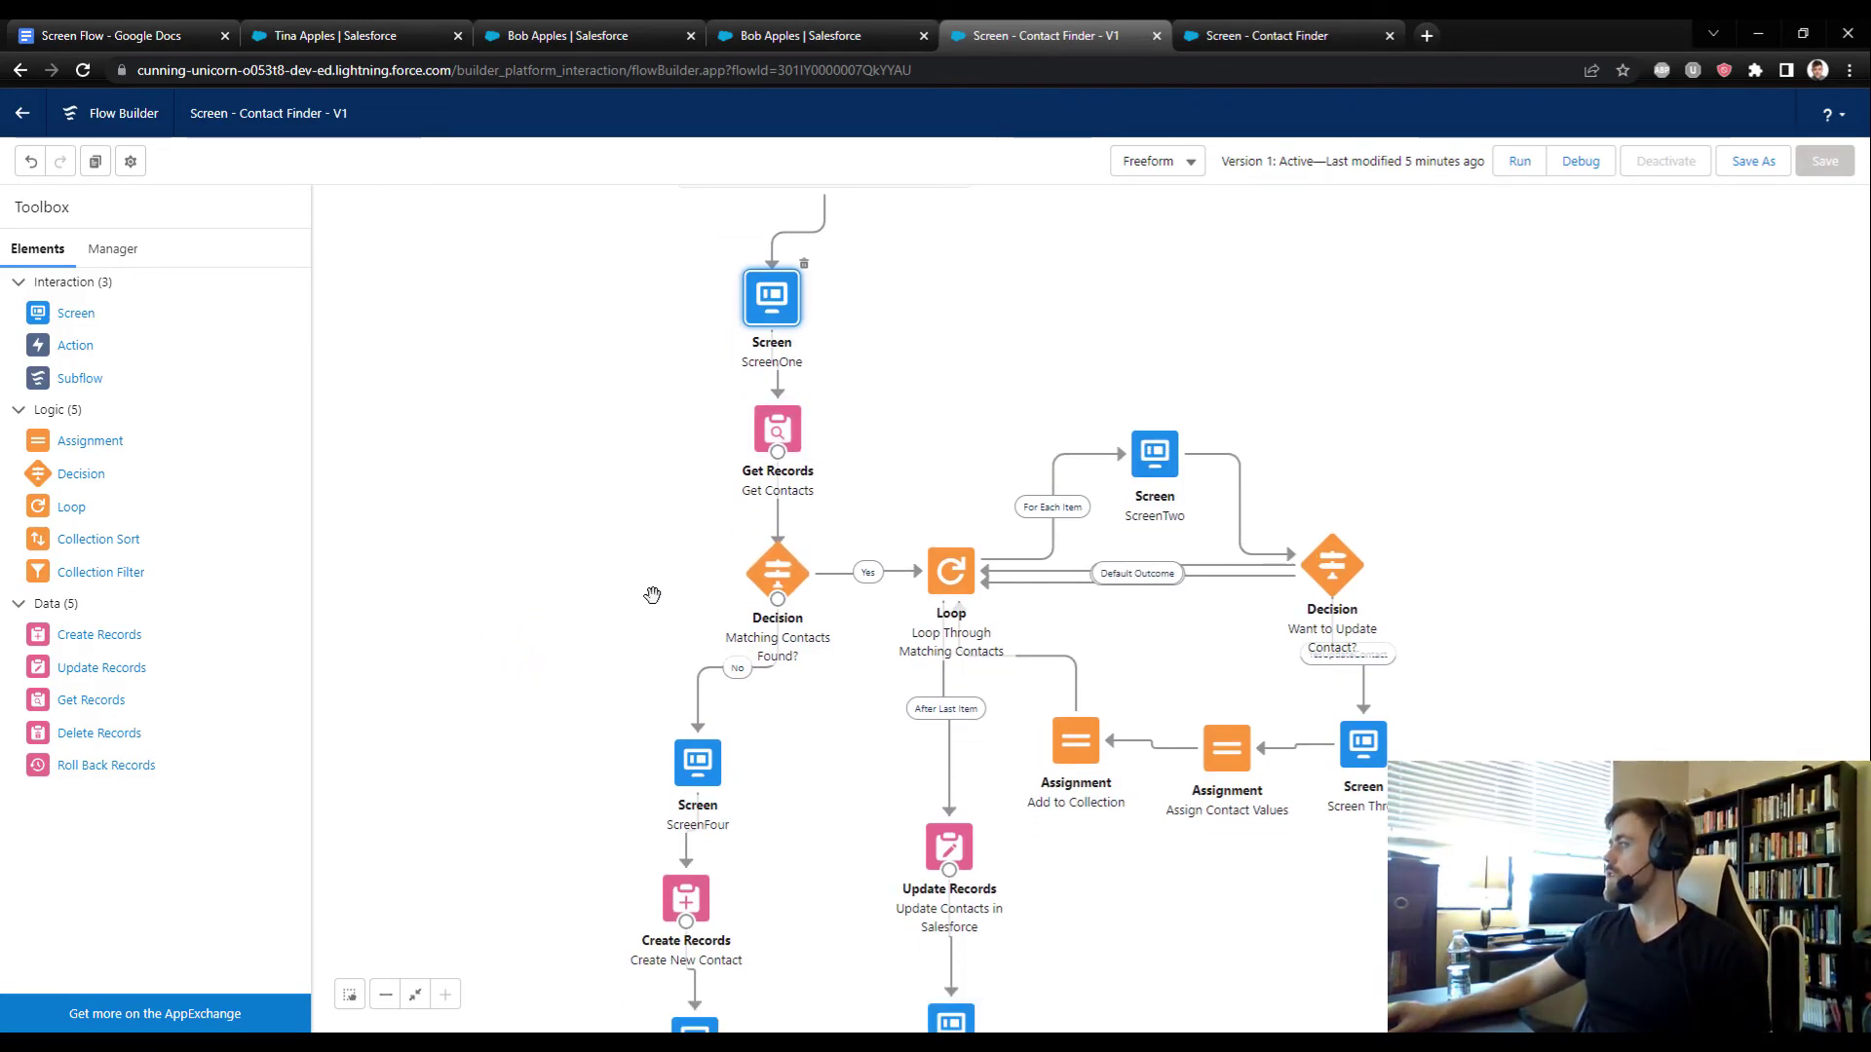
pyautogui.moveTo(639, 593); pyautogui.dragTo(614, 529)
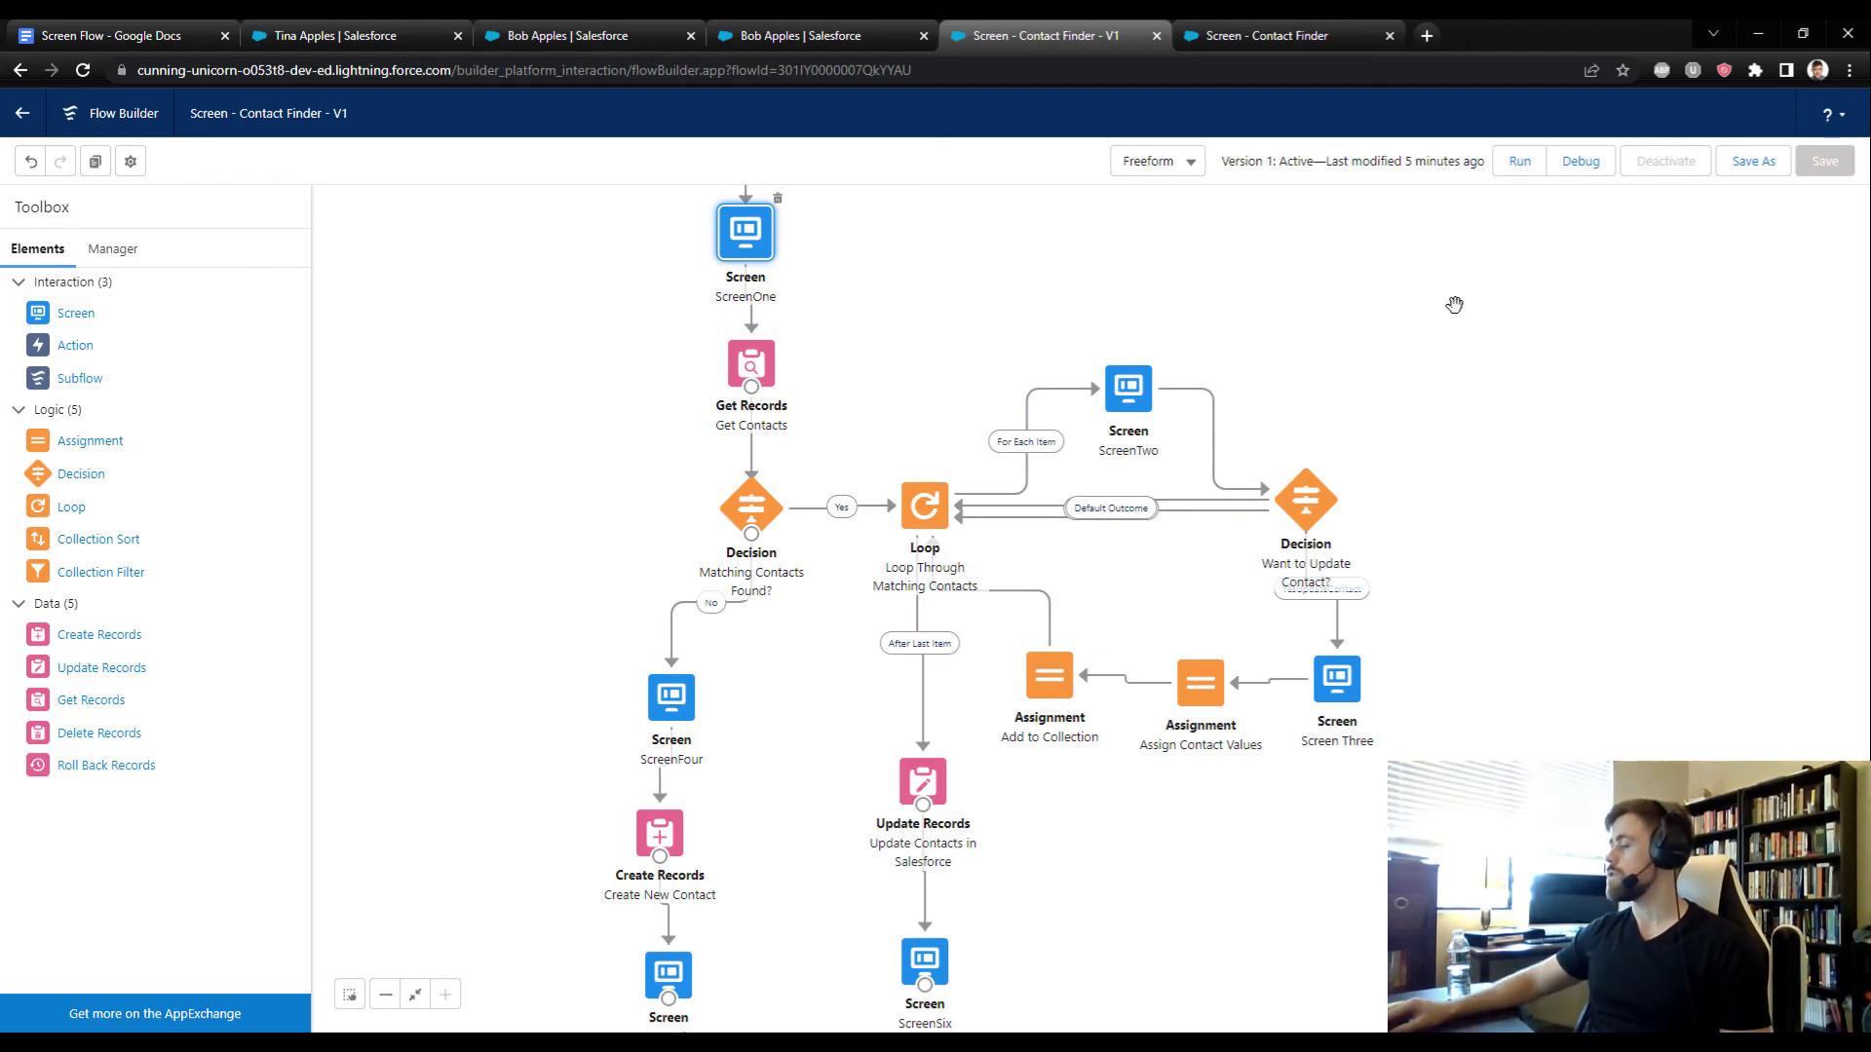
pyautogui.doubleClick(1133, 387)
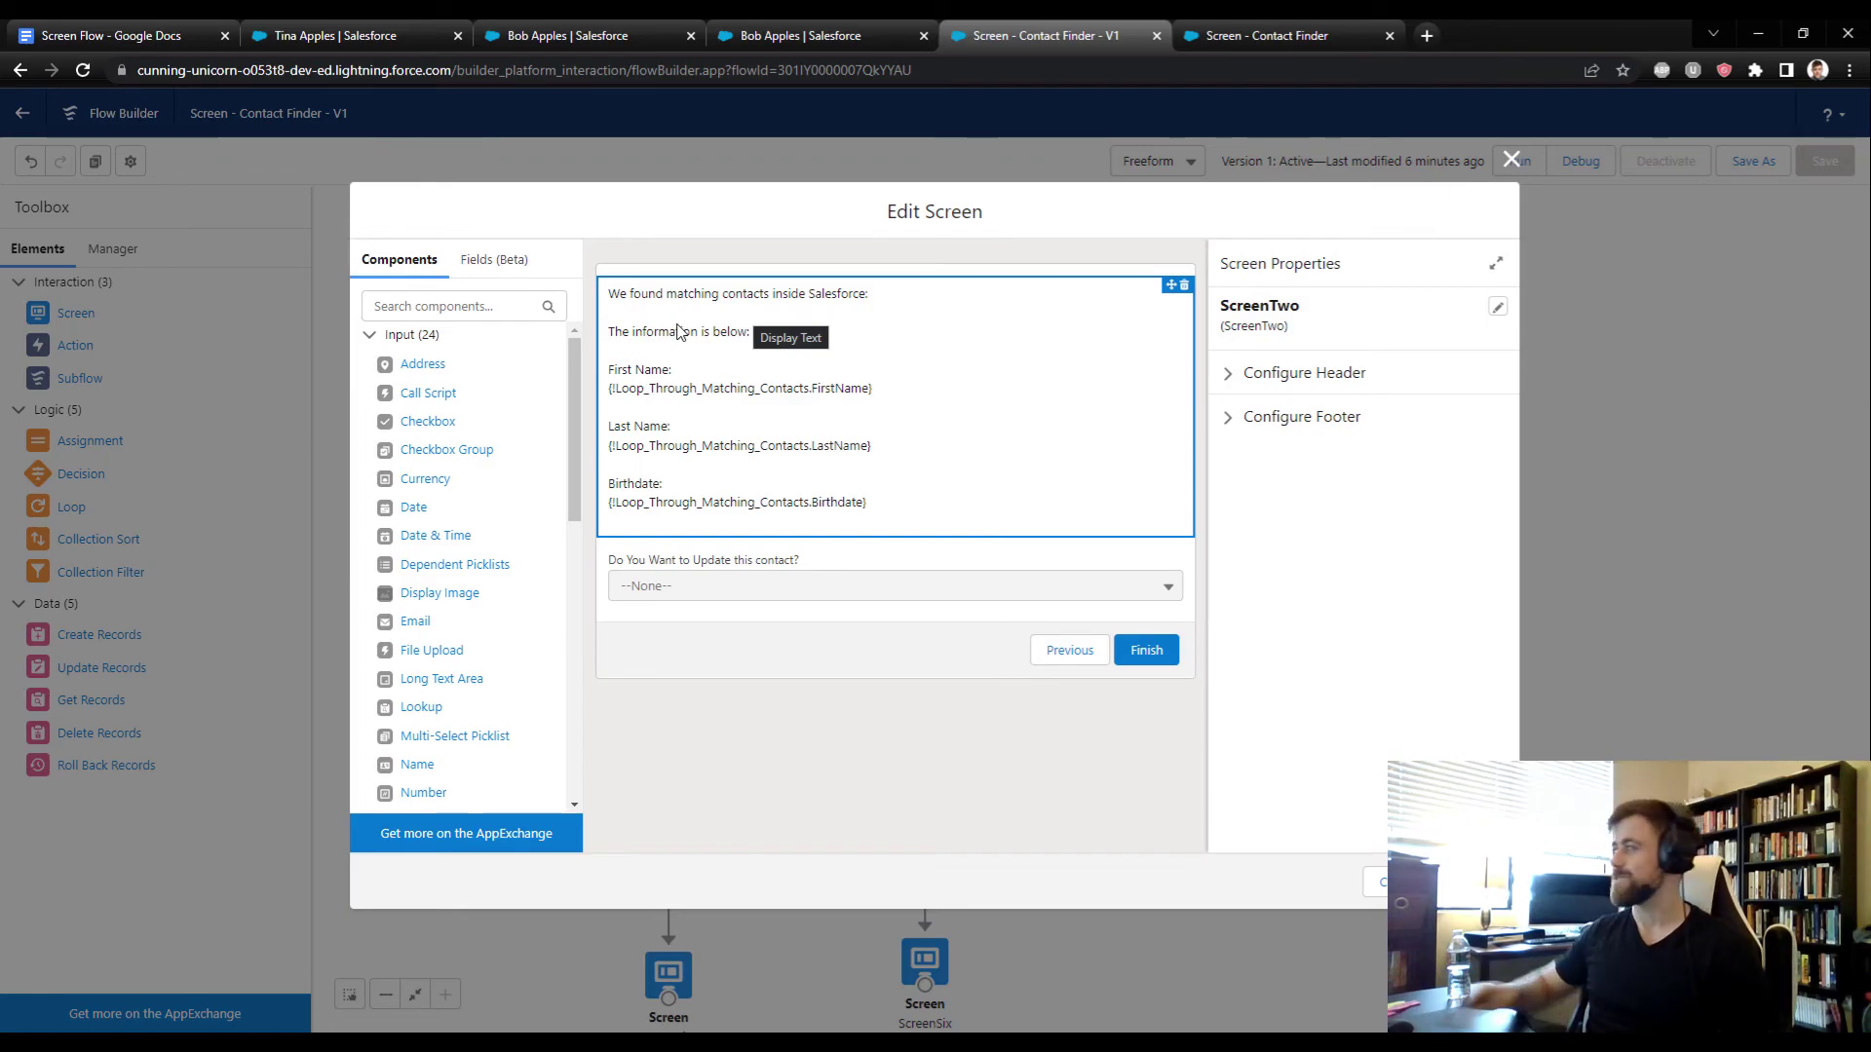
pyautogui.click(811, 568)
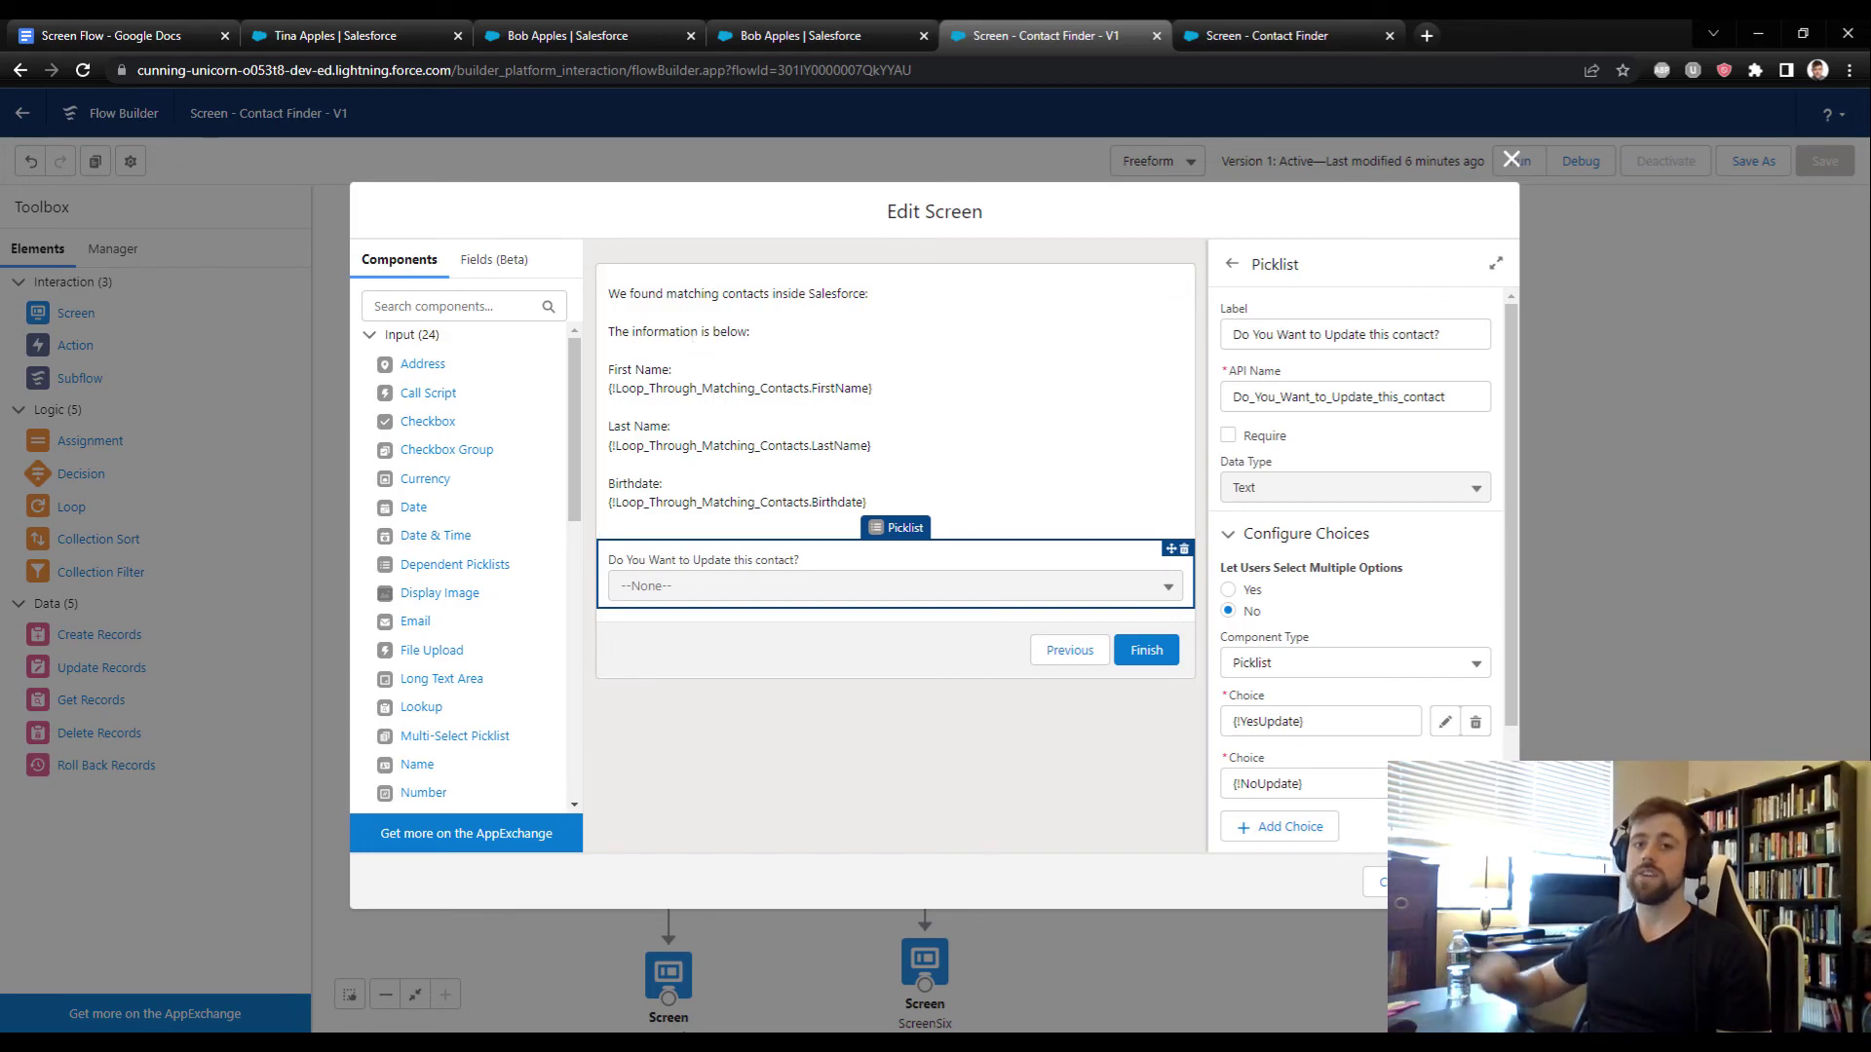
pyautogui.click(1376, 882)
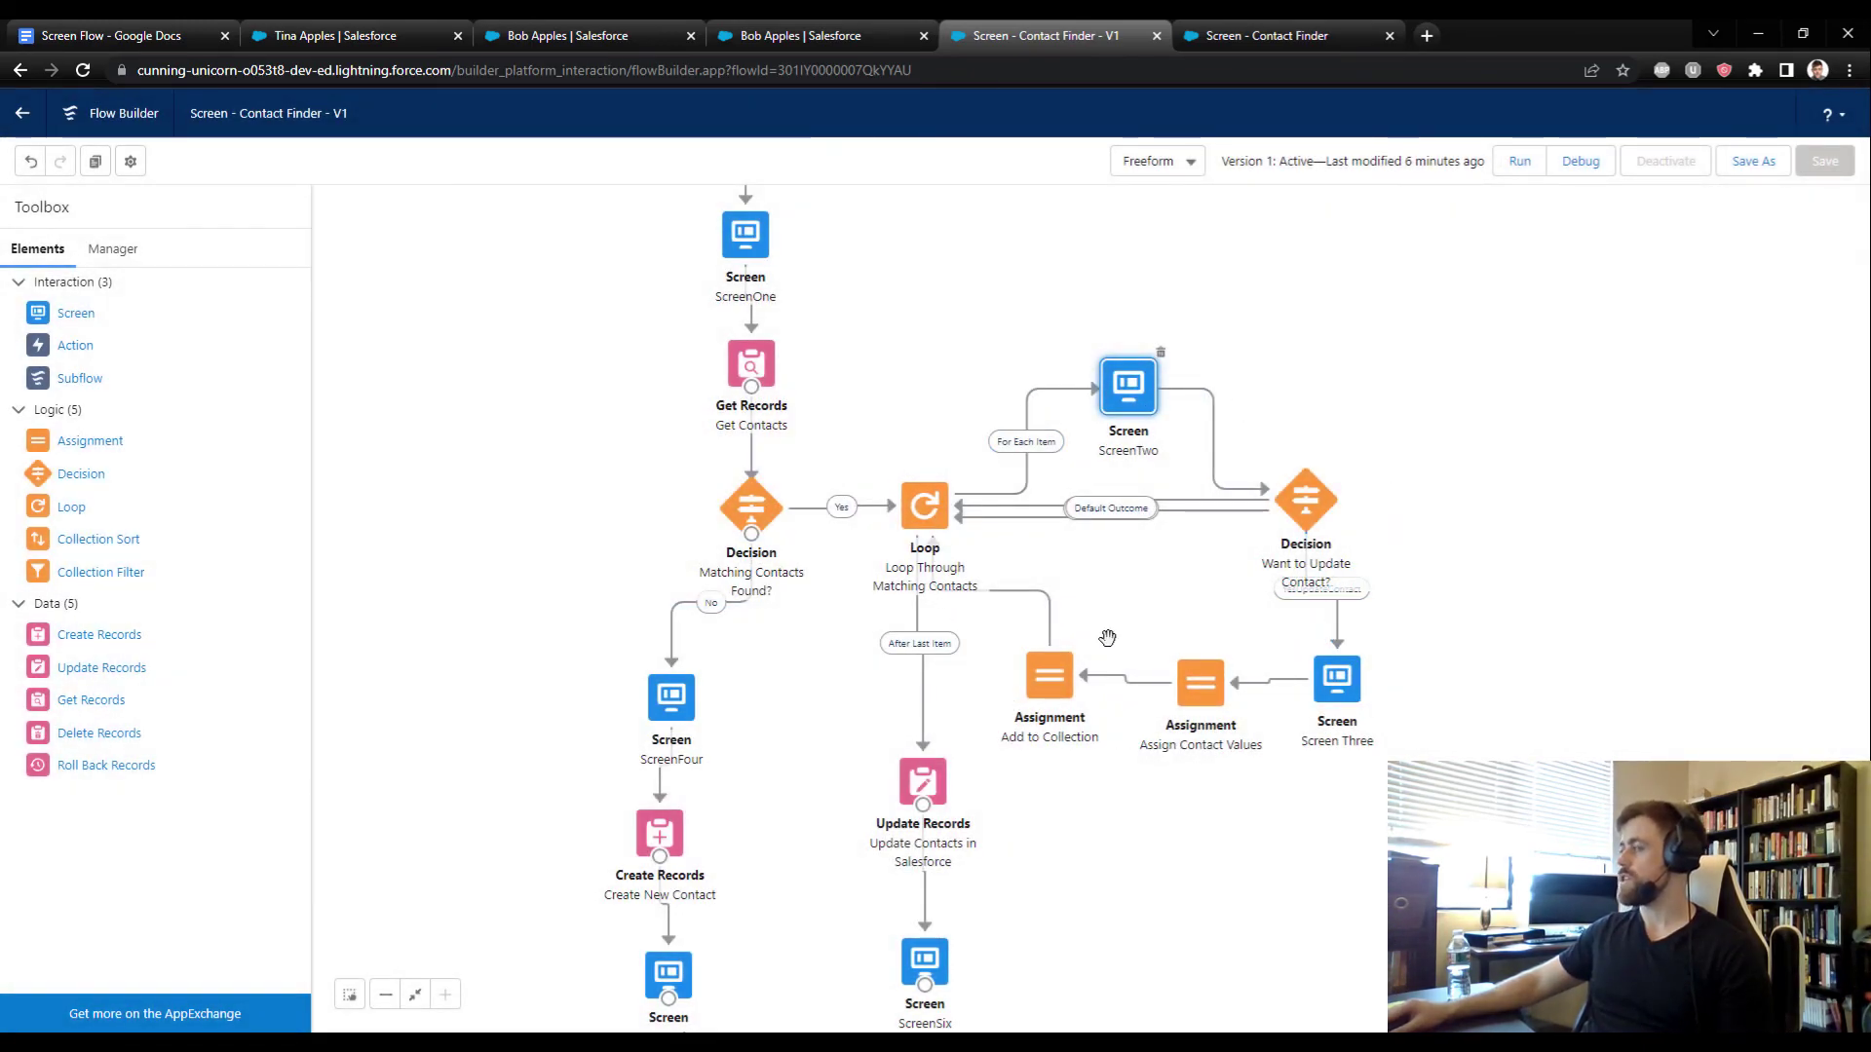
pyautogui.moveTo(1042, 925); pyautogui.dragTo(1041, 901)
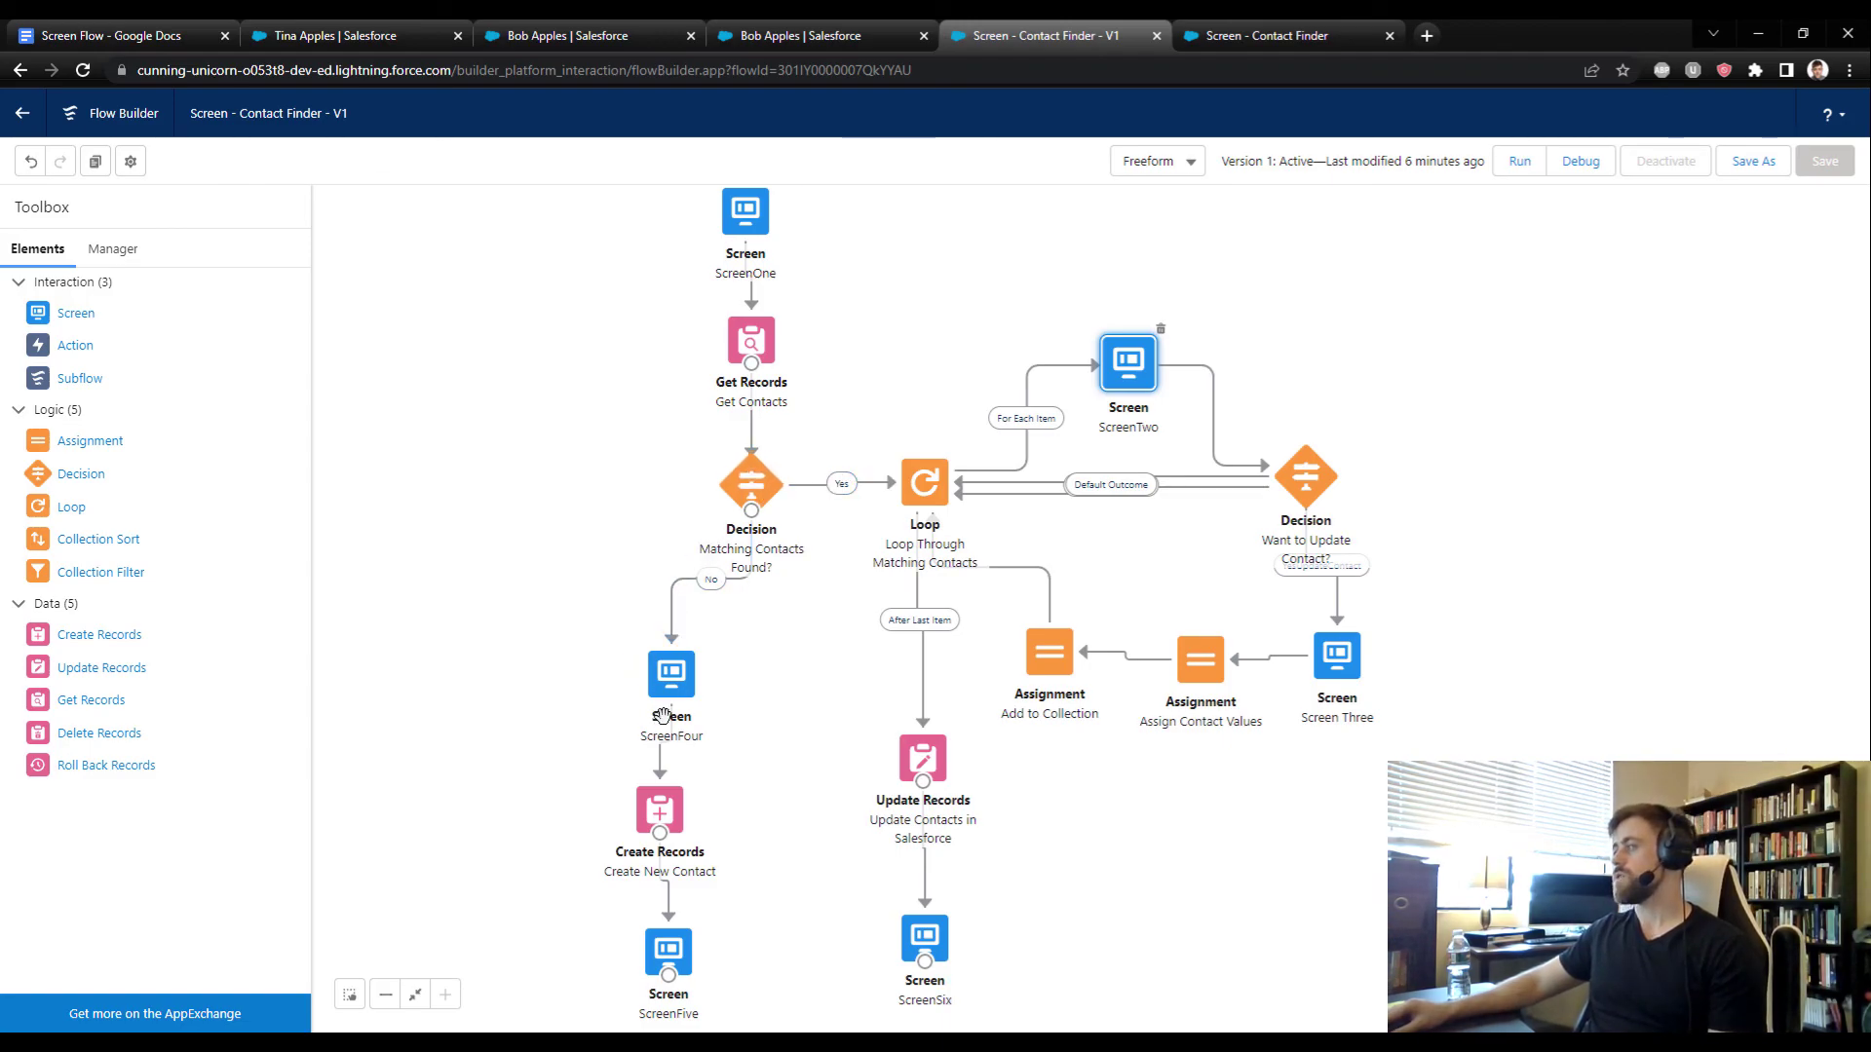
pyautogui.doubleClick(669, 677)
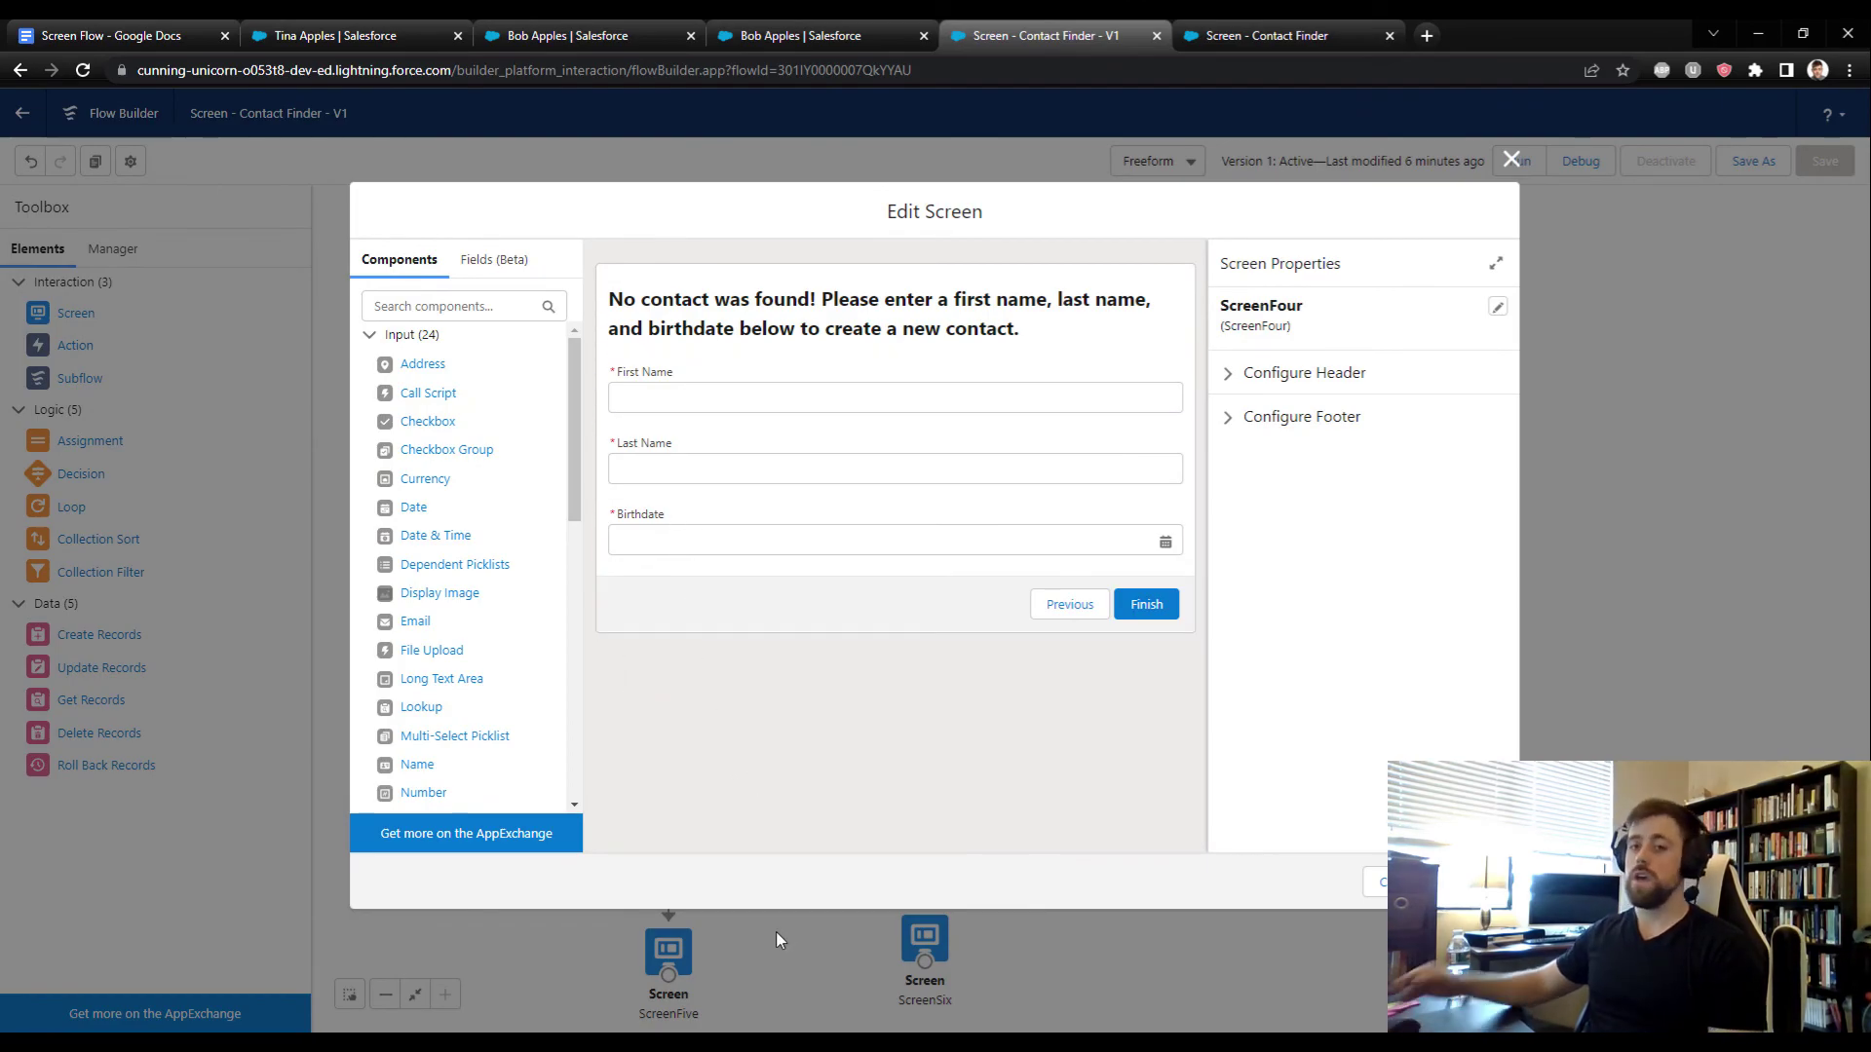
pyautogui.click(669, 390)
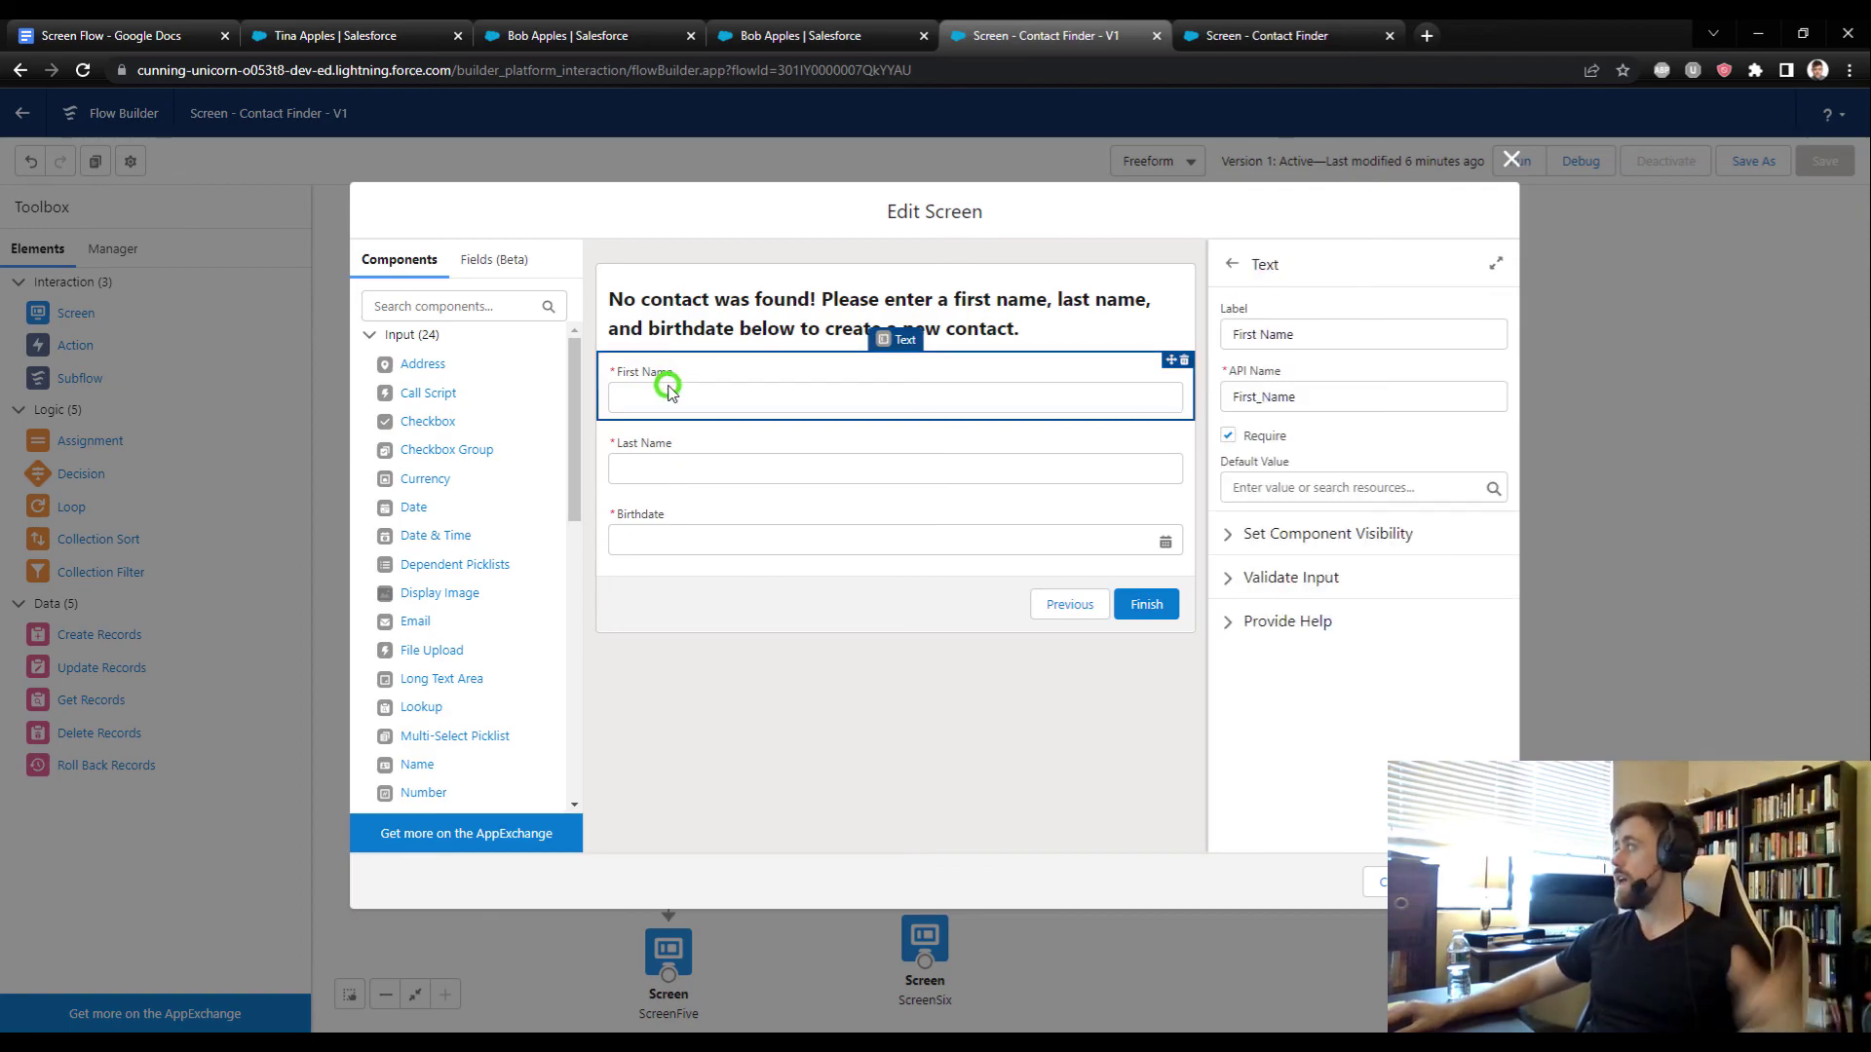
pyautogui.click(1269, 489)
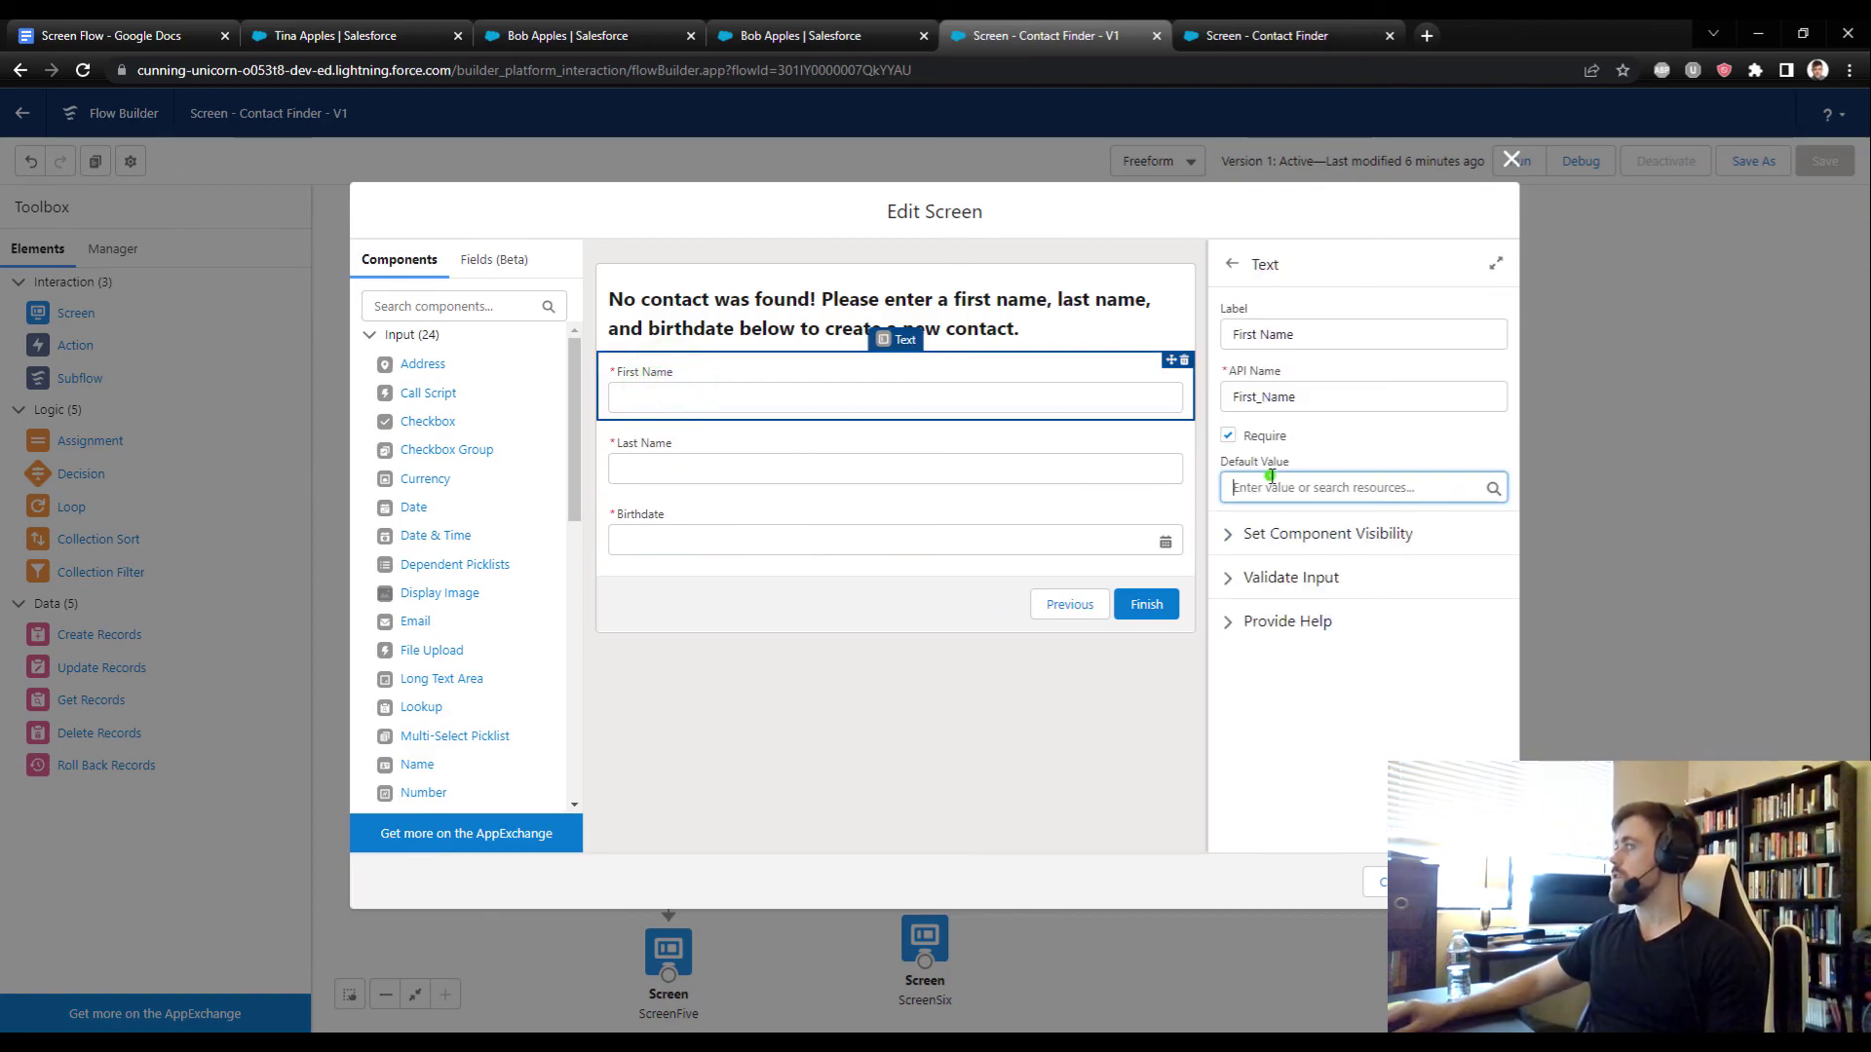
pyautogui.scroll(-6, 1375, 595)
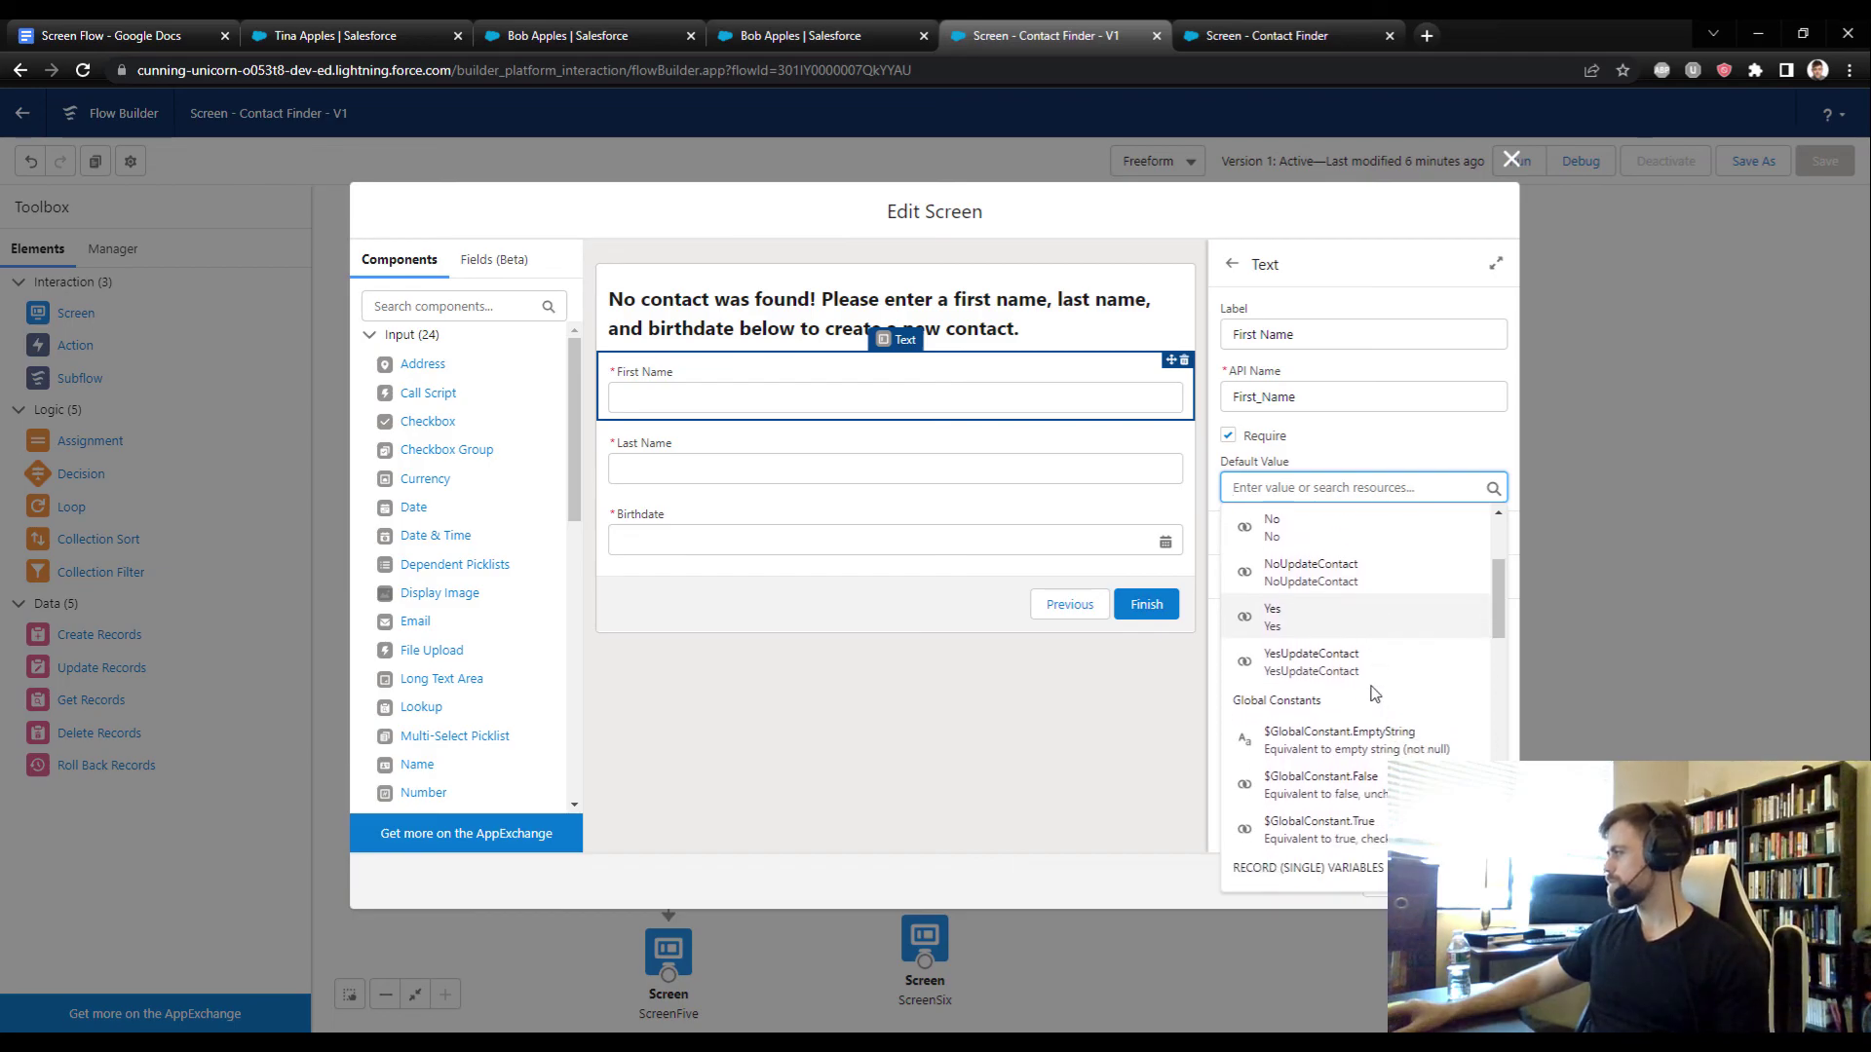
pyautogui.scroll(-3, 1345, 578)
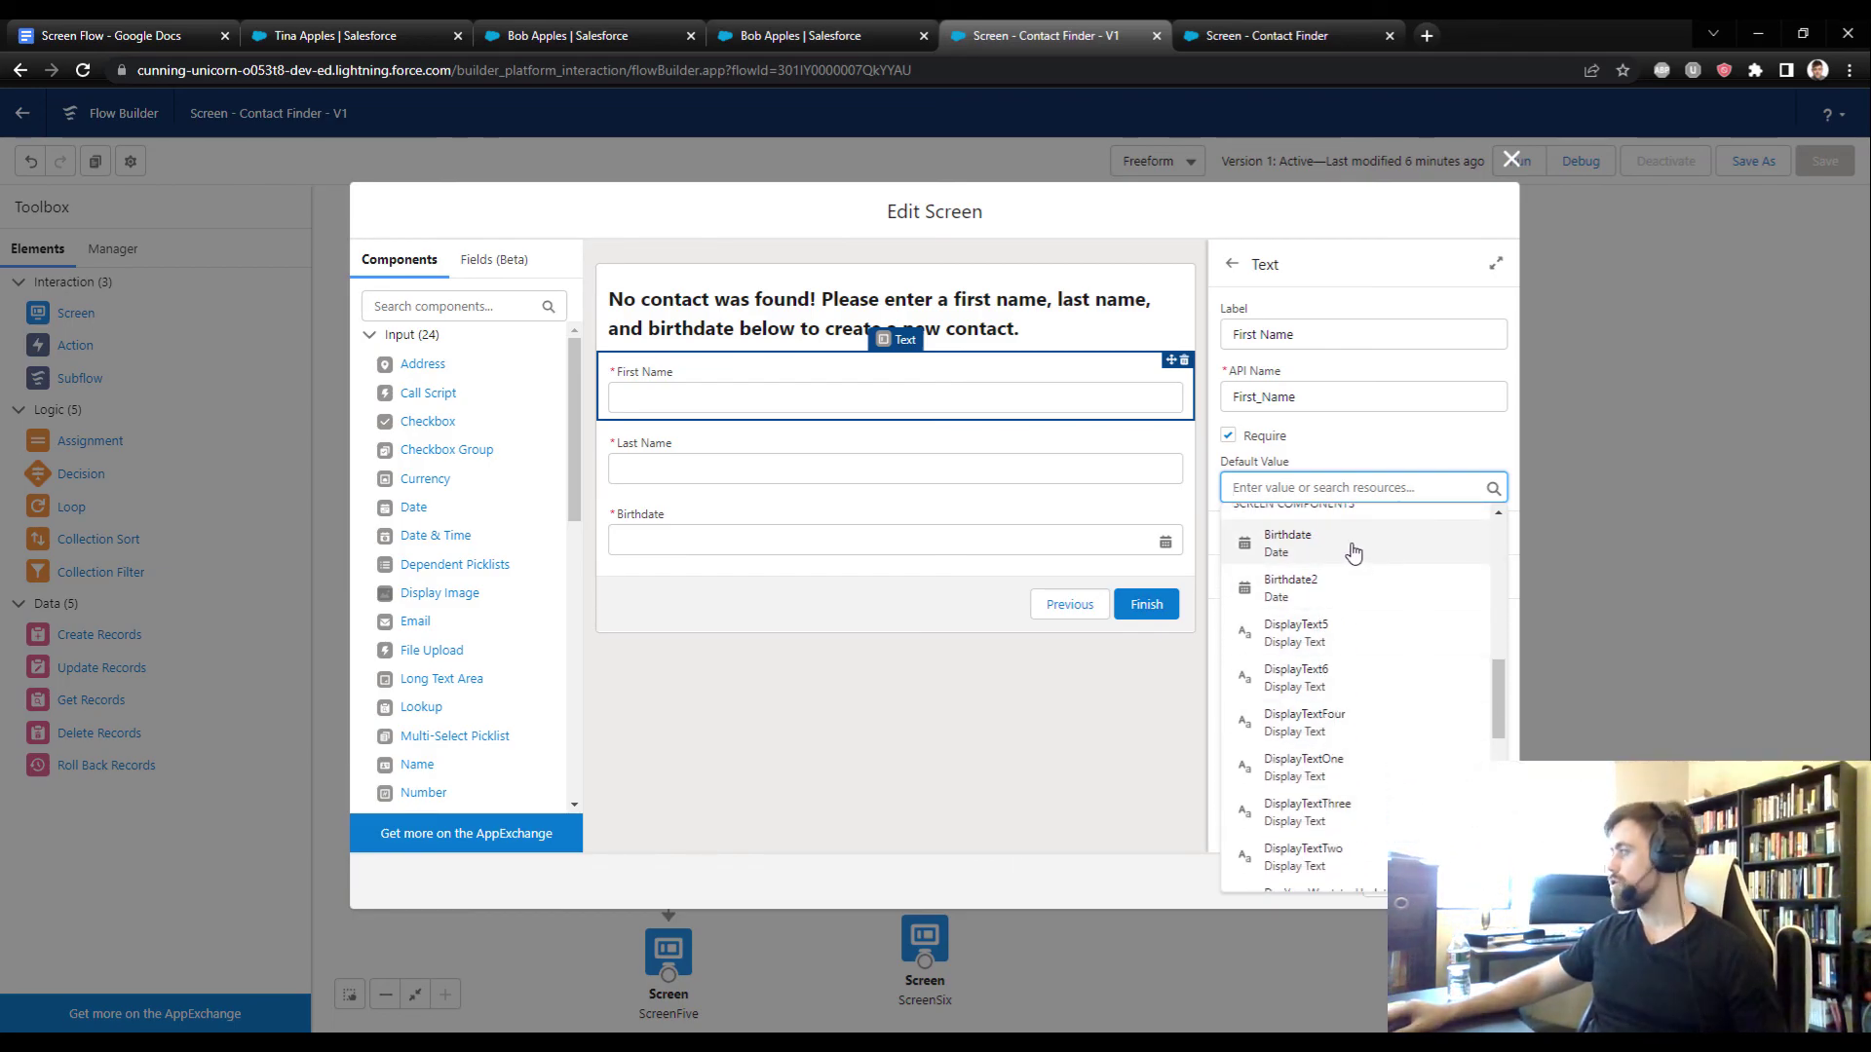
pyautogui.click(1094, 673)
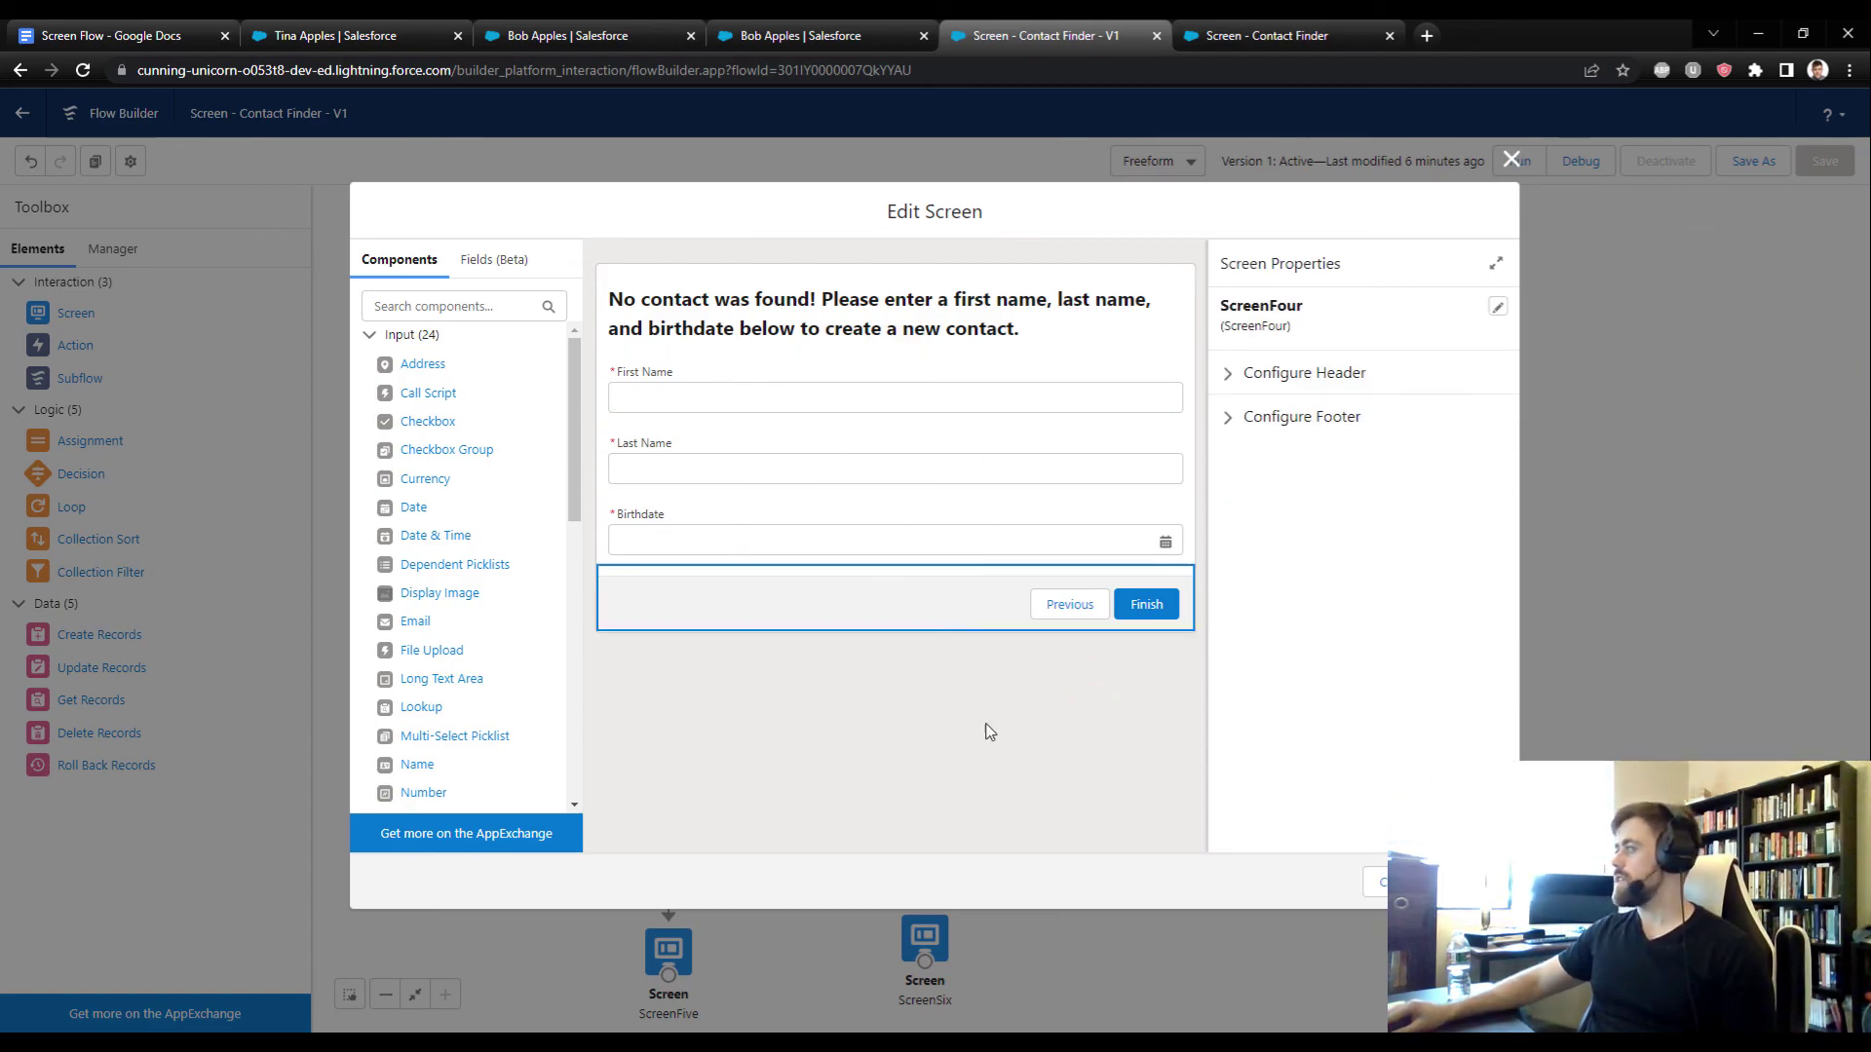
pyautogui.click(1373, 878)
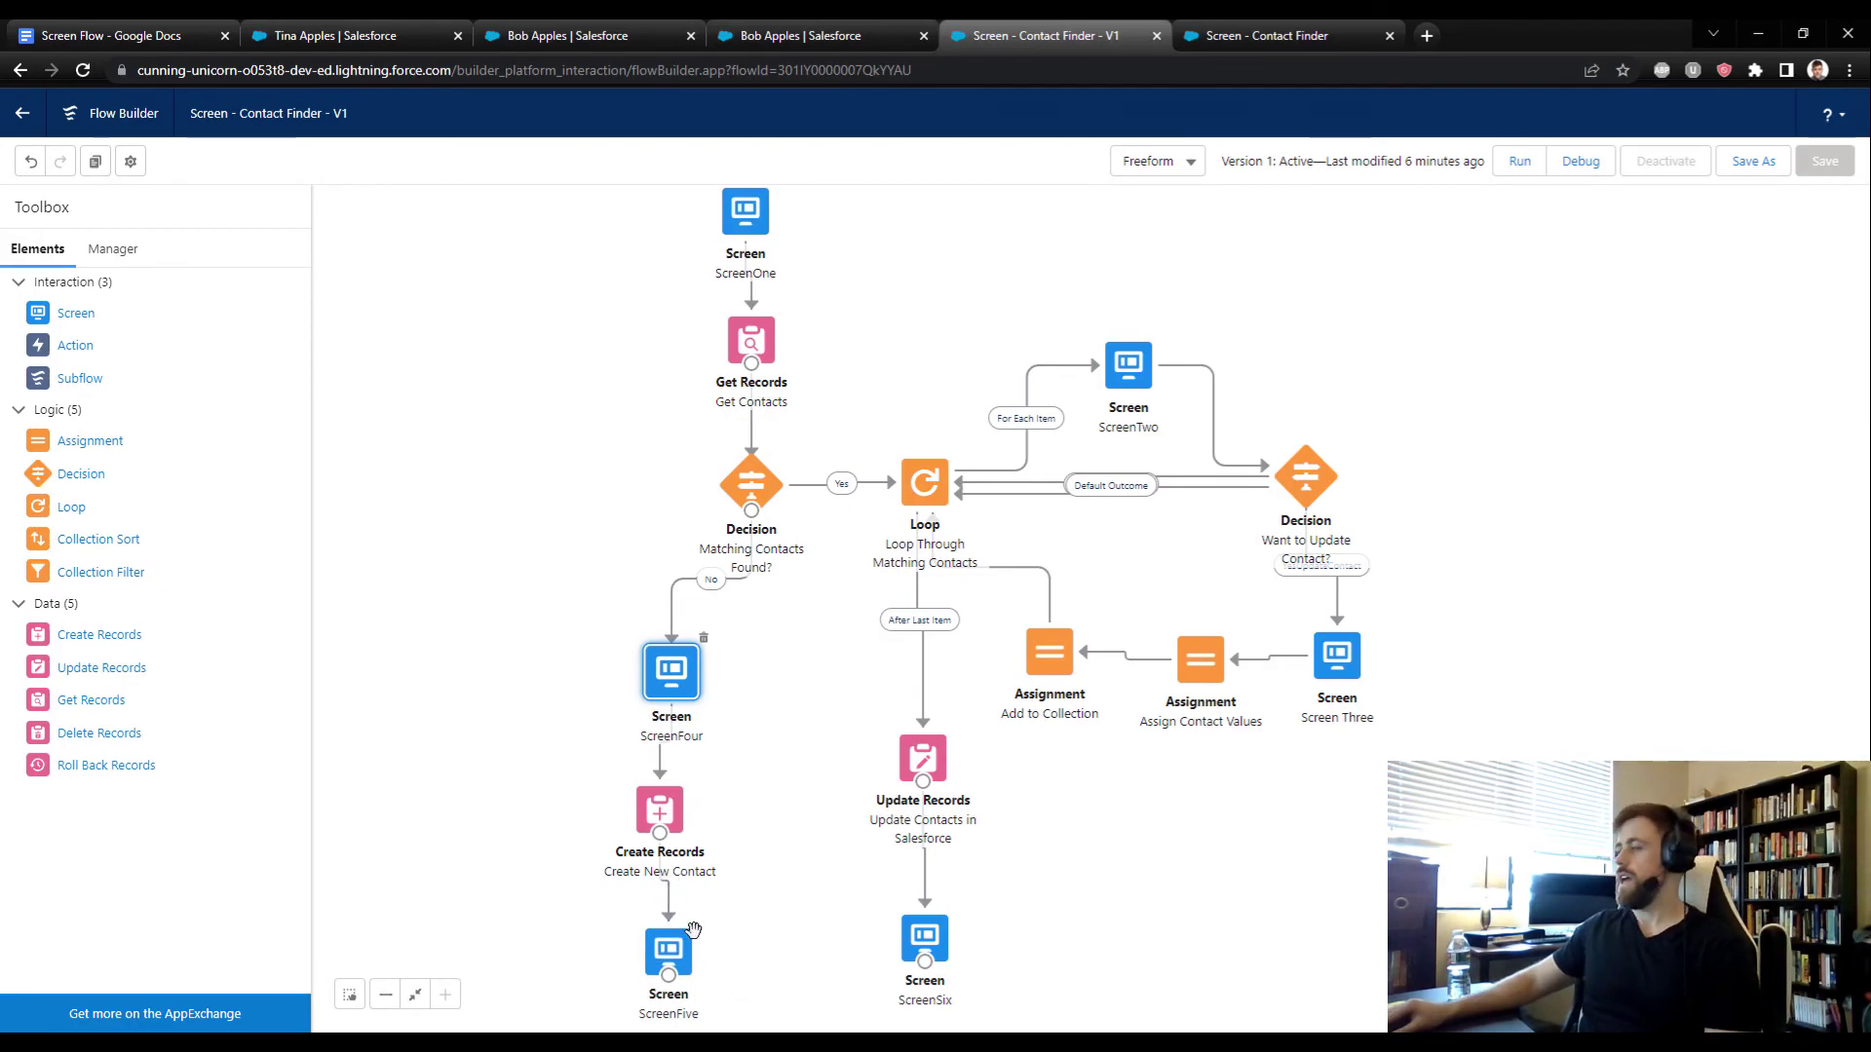
pyautogui.click(690, 938)
pyautogui.doubleClick(690, 938)
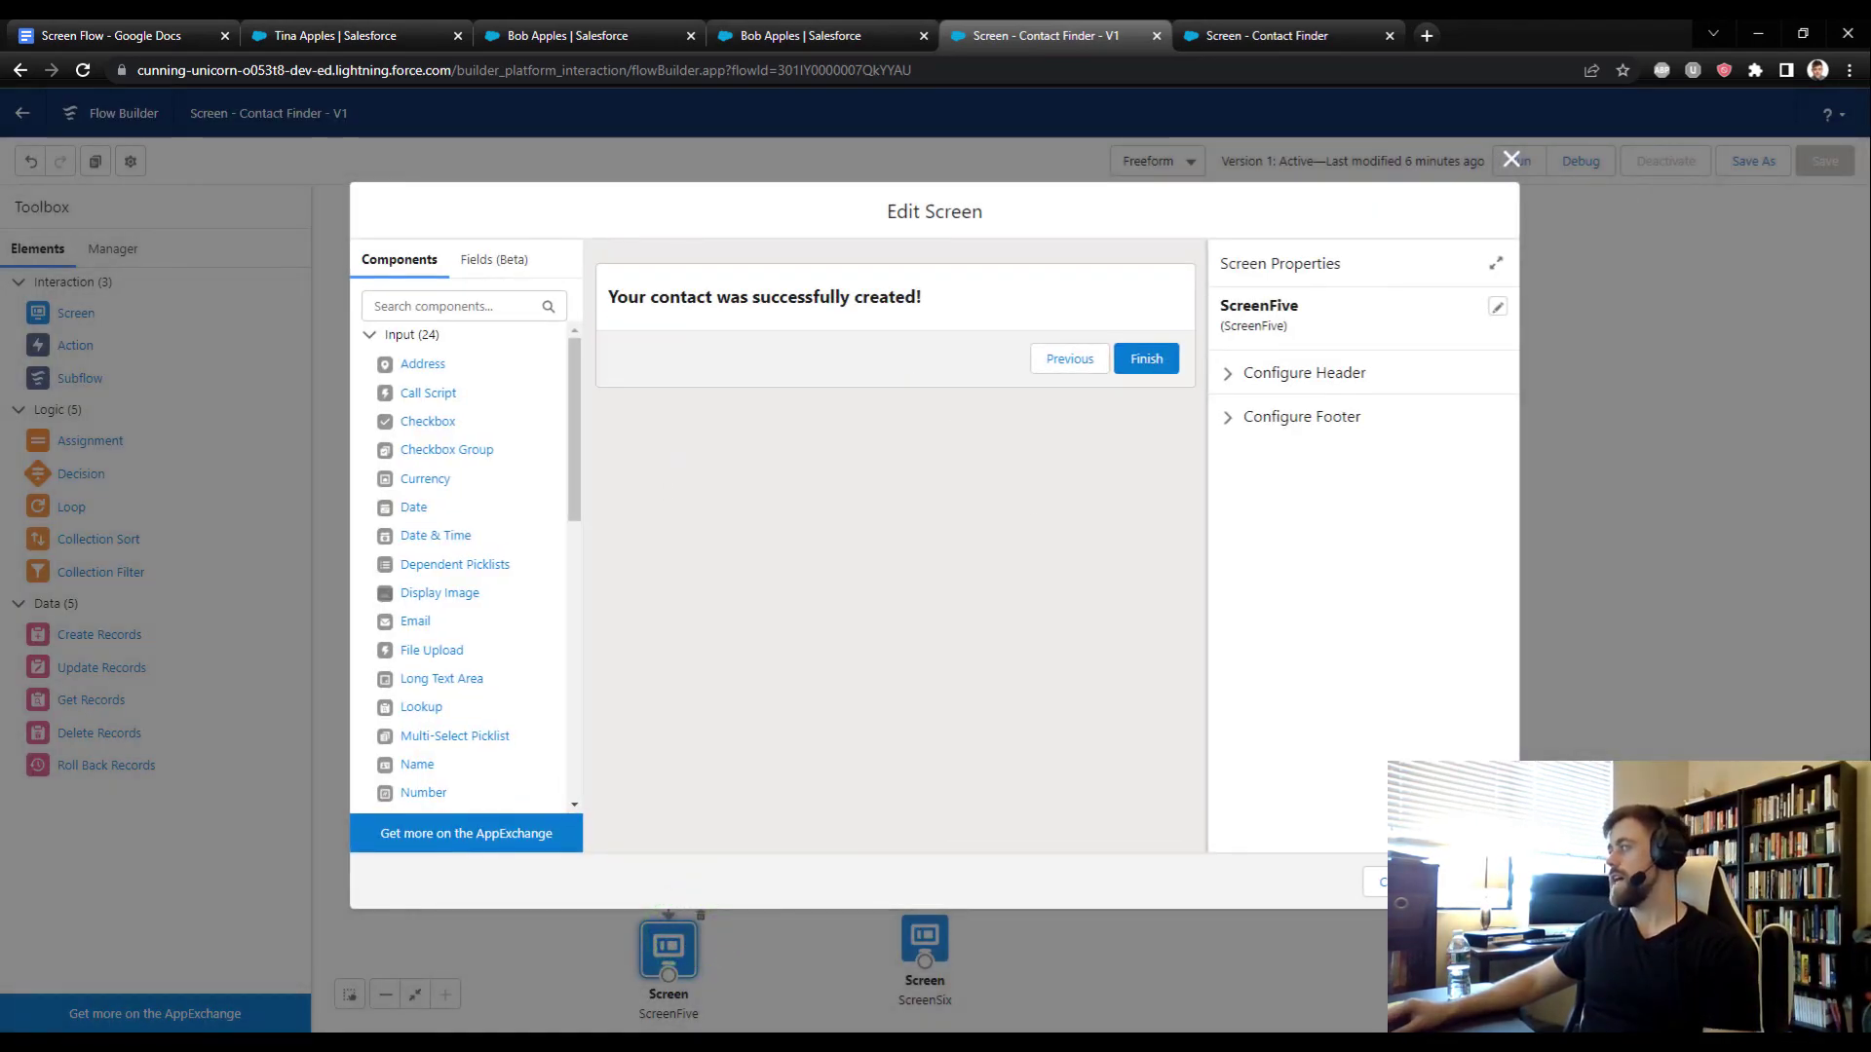
pyautogui.press('Escape')
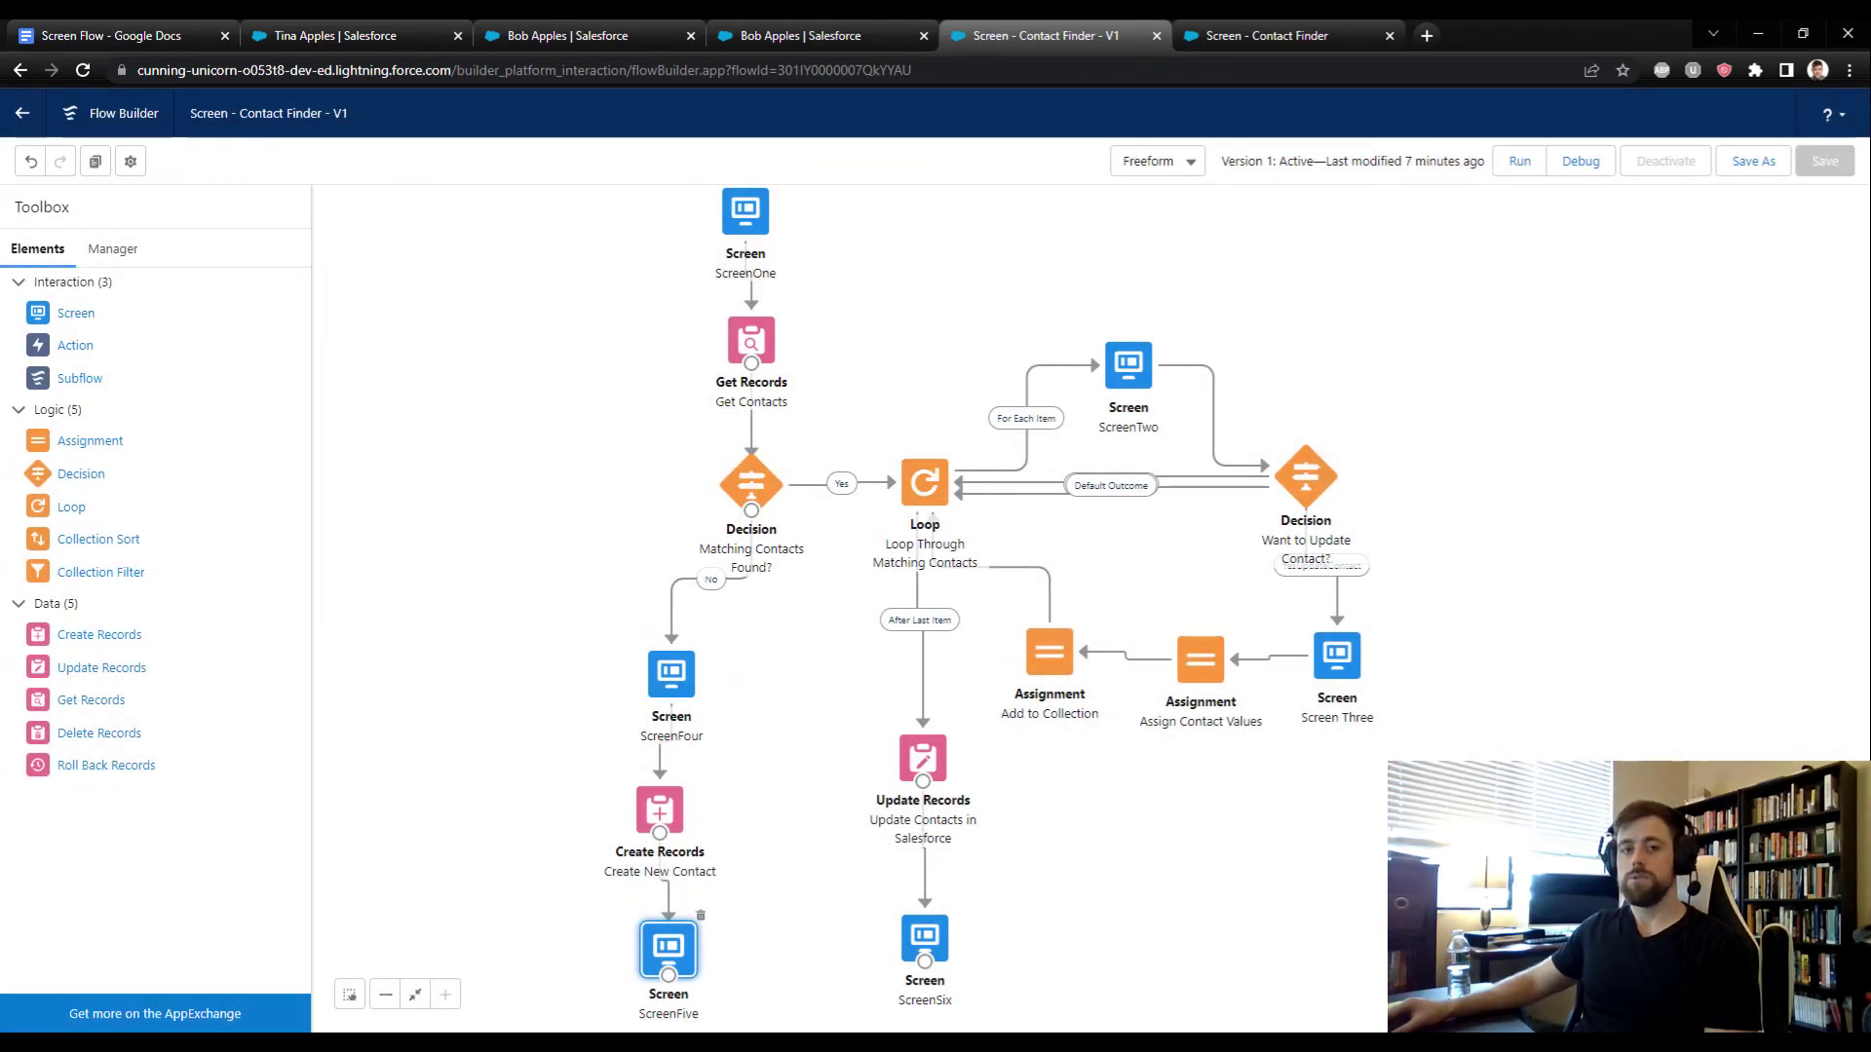